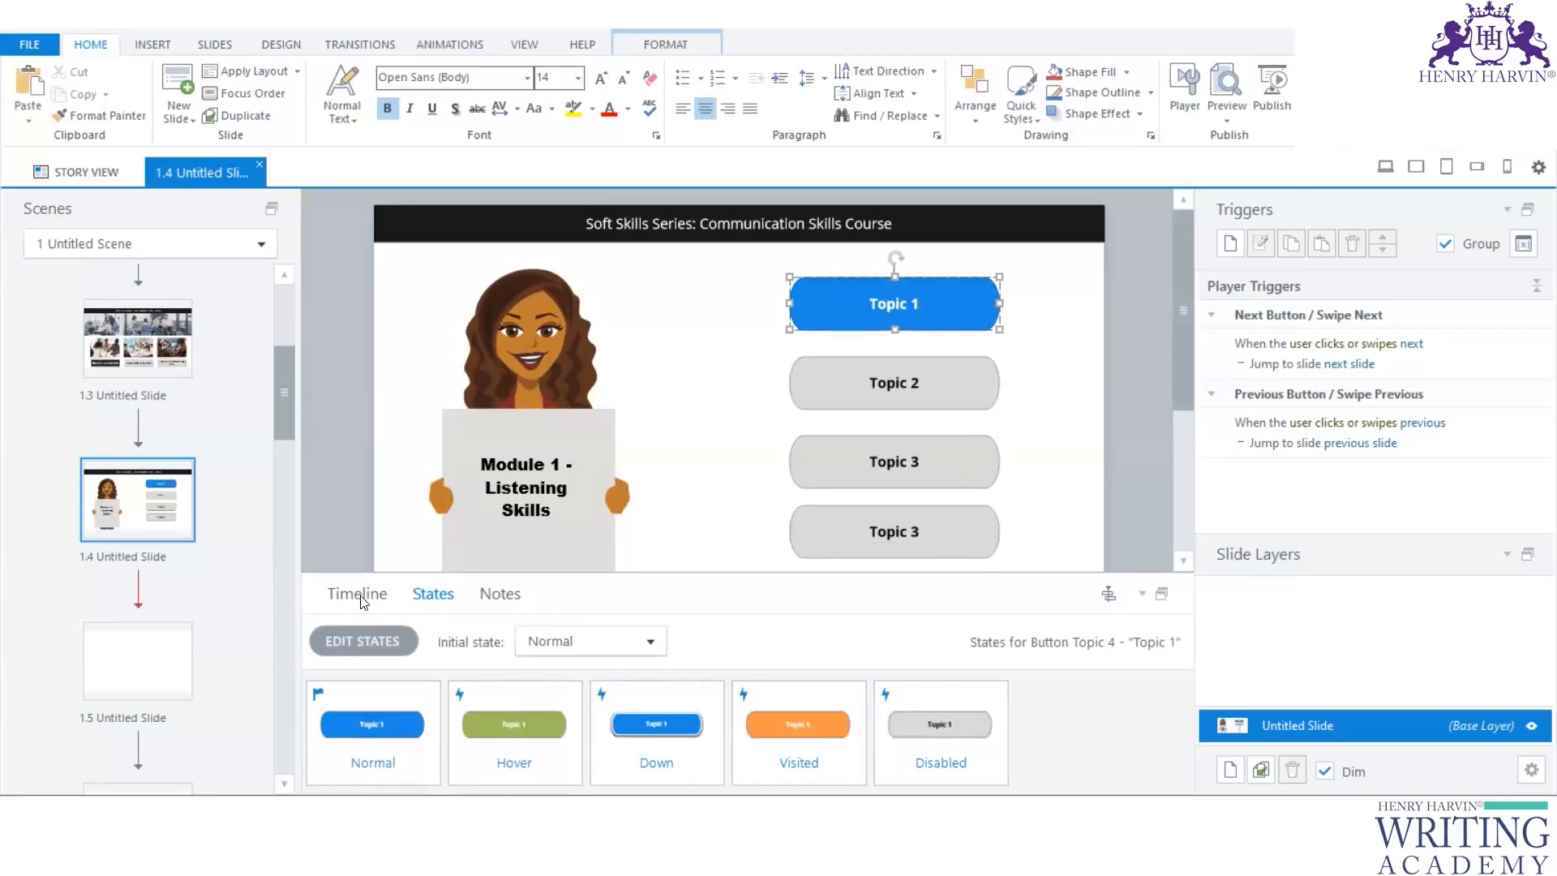
Step: View the Topic 1 button's states at a larger size and return to the slide's timeline
drag(596, 517, 604, 397)
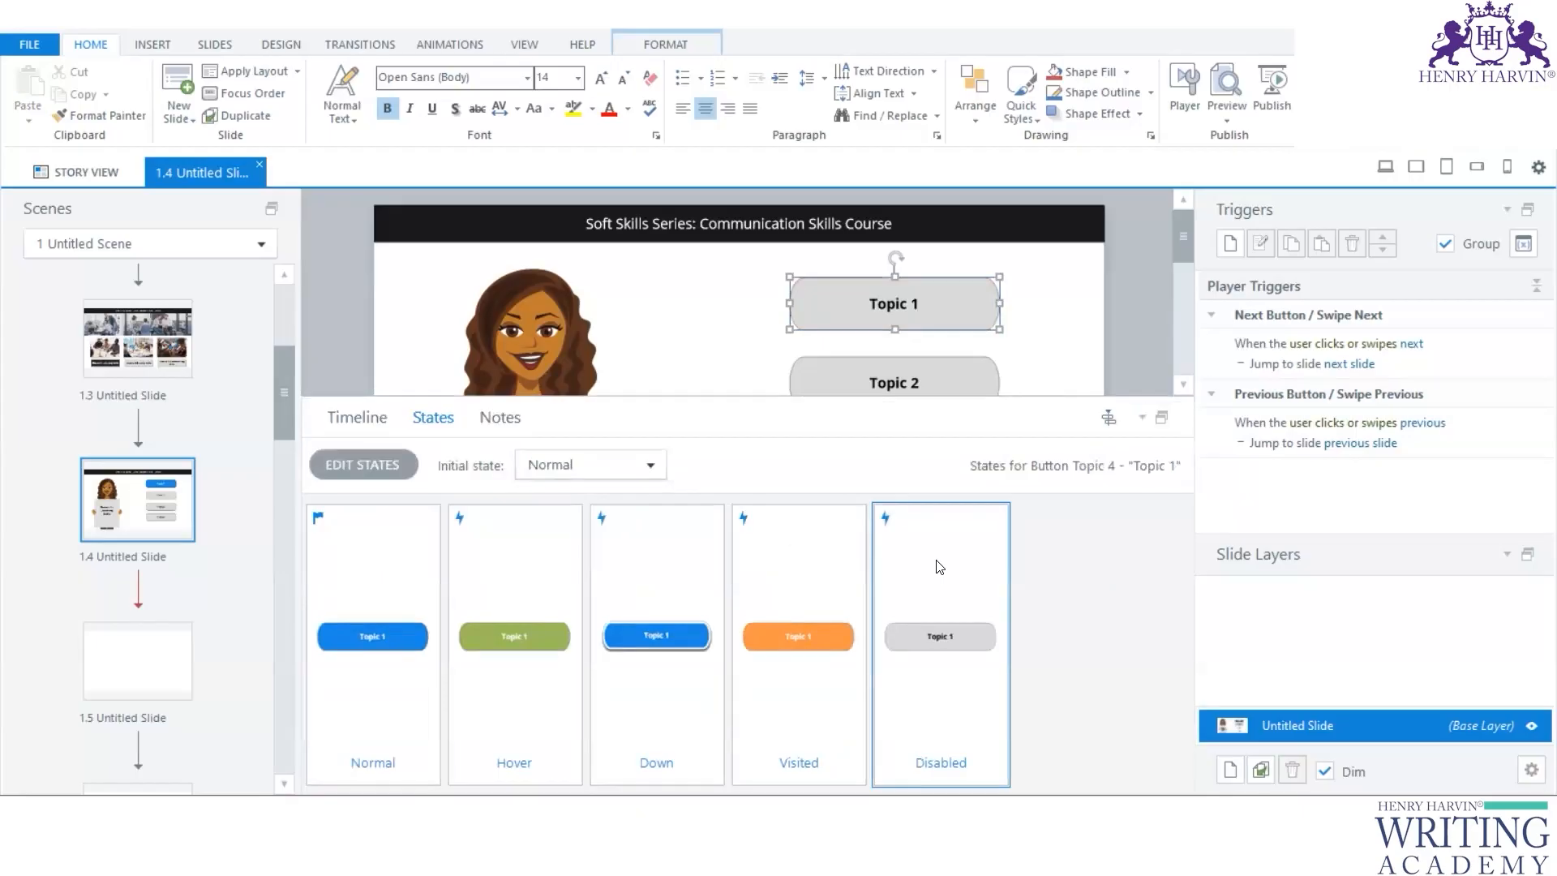
click(362, 426)
drag(596, 396, 646, 618)
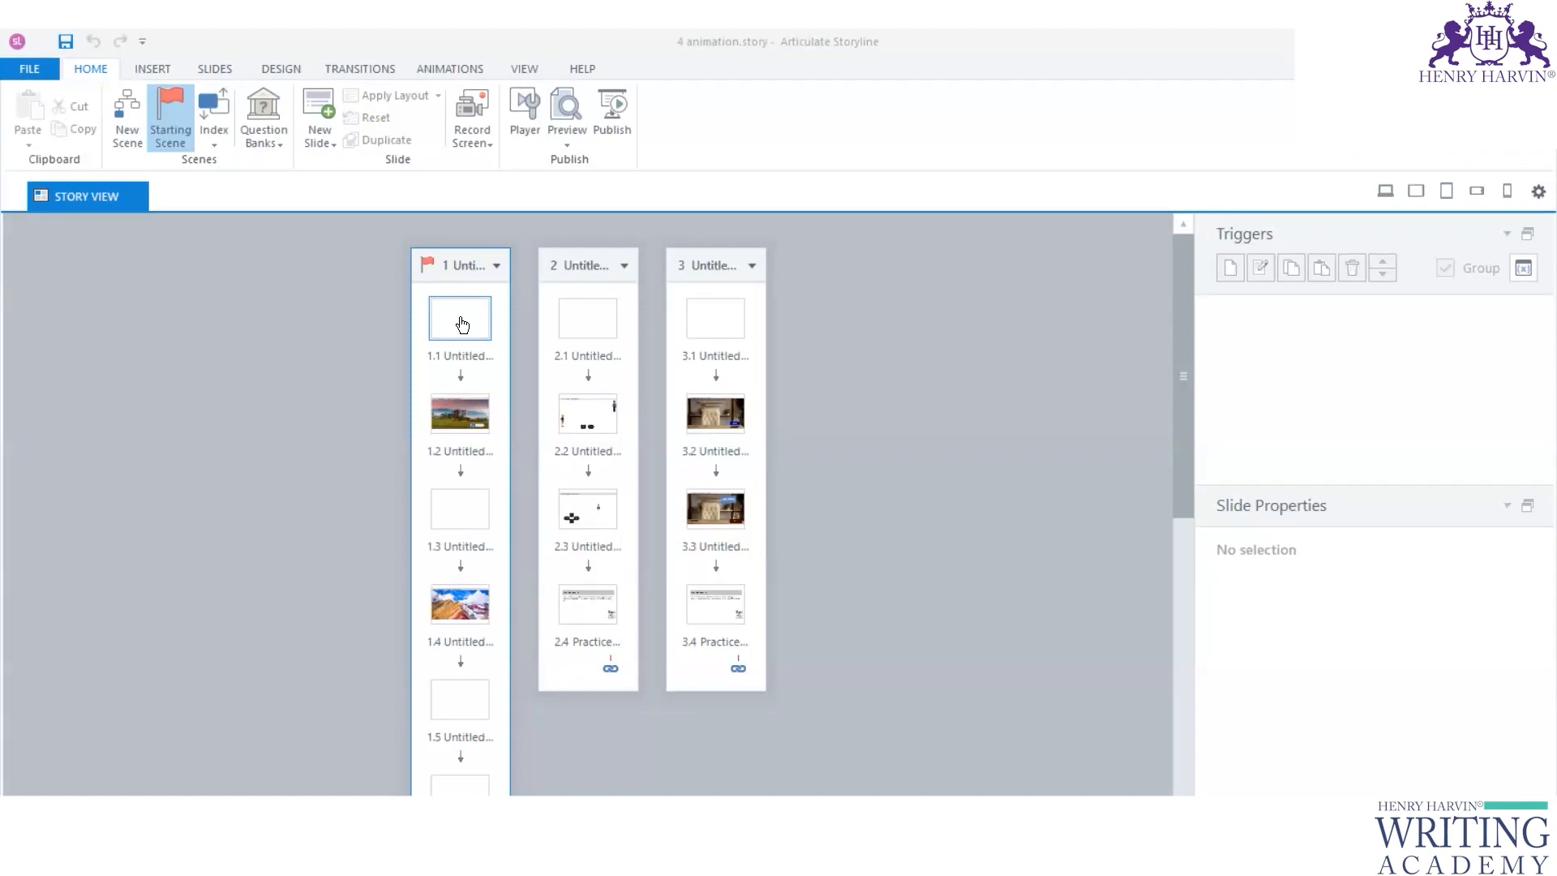
Step: Open slide 3.1 in the third scene, add two blank slides after it, and return to slide 3.1
double_click(735, 319)
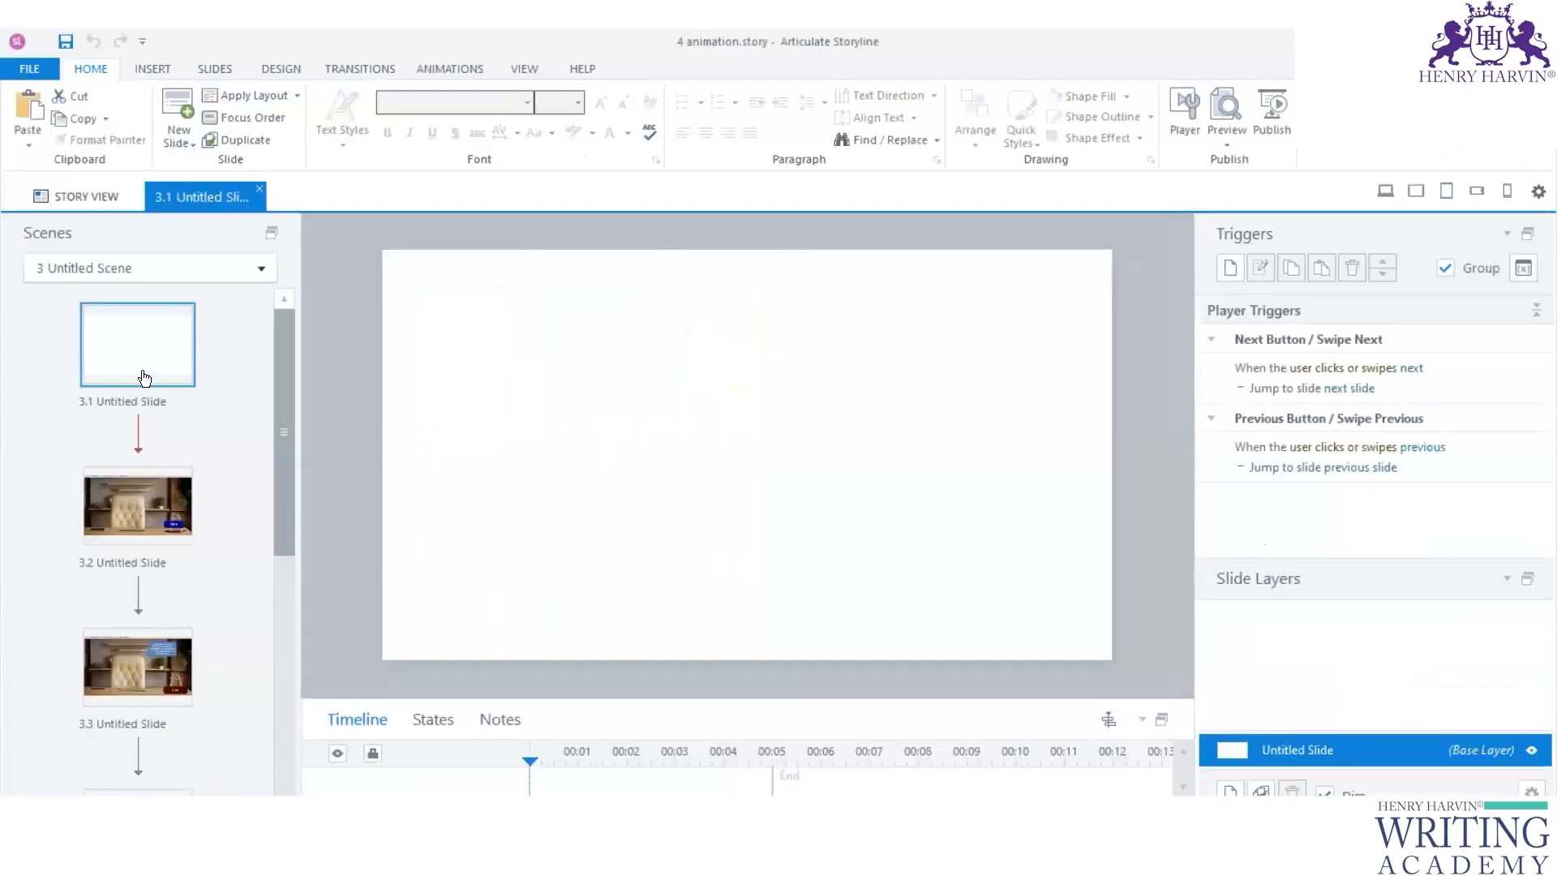
right_click(126, 318)
click(182, 445)
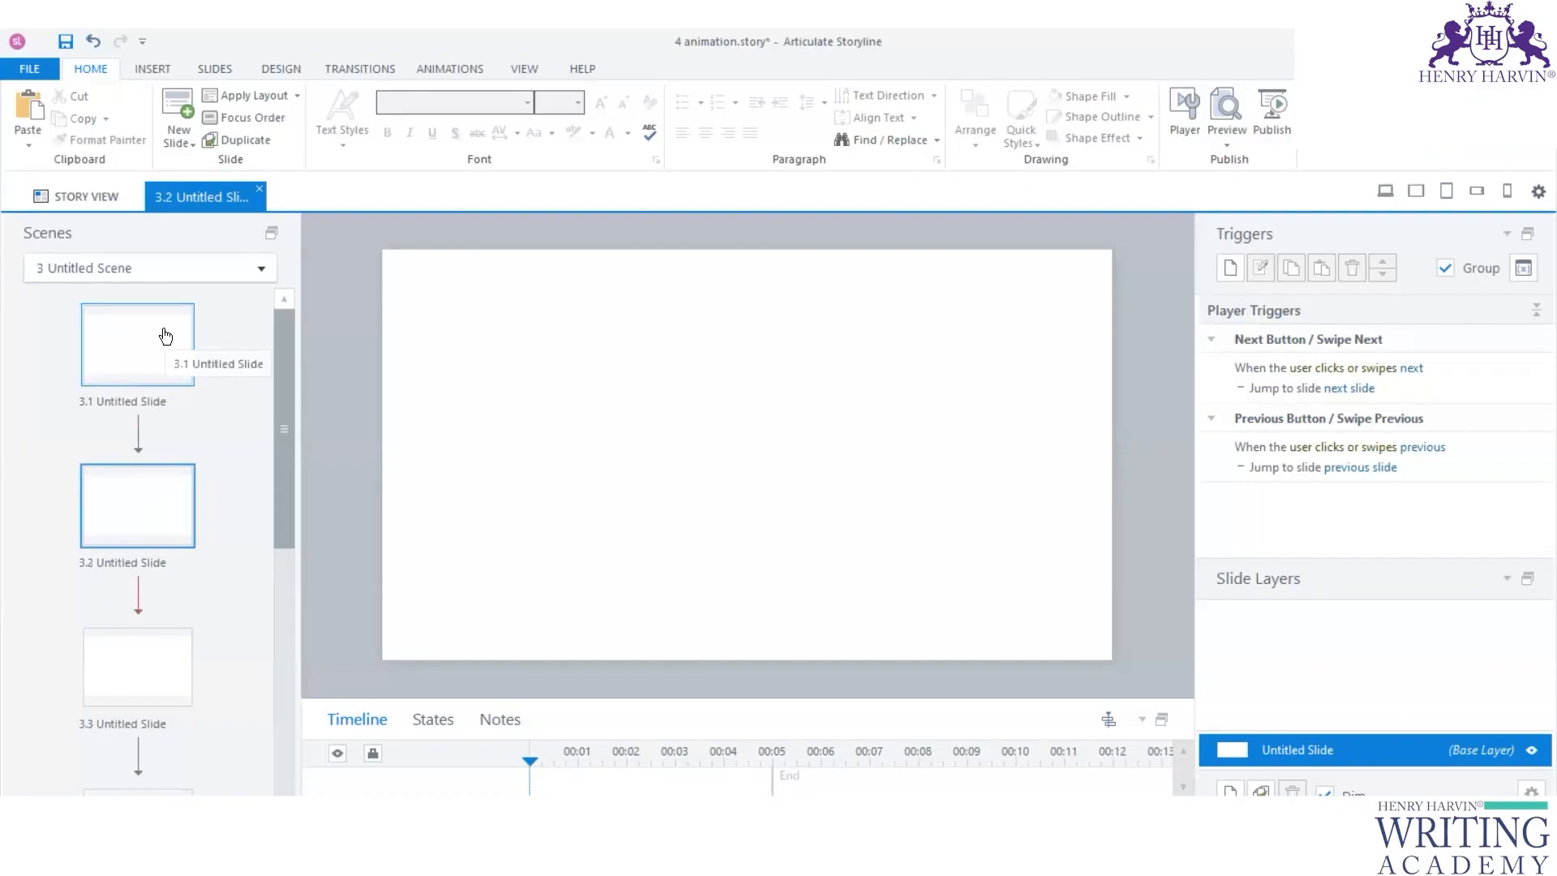
click(138, 323)
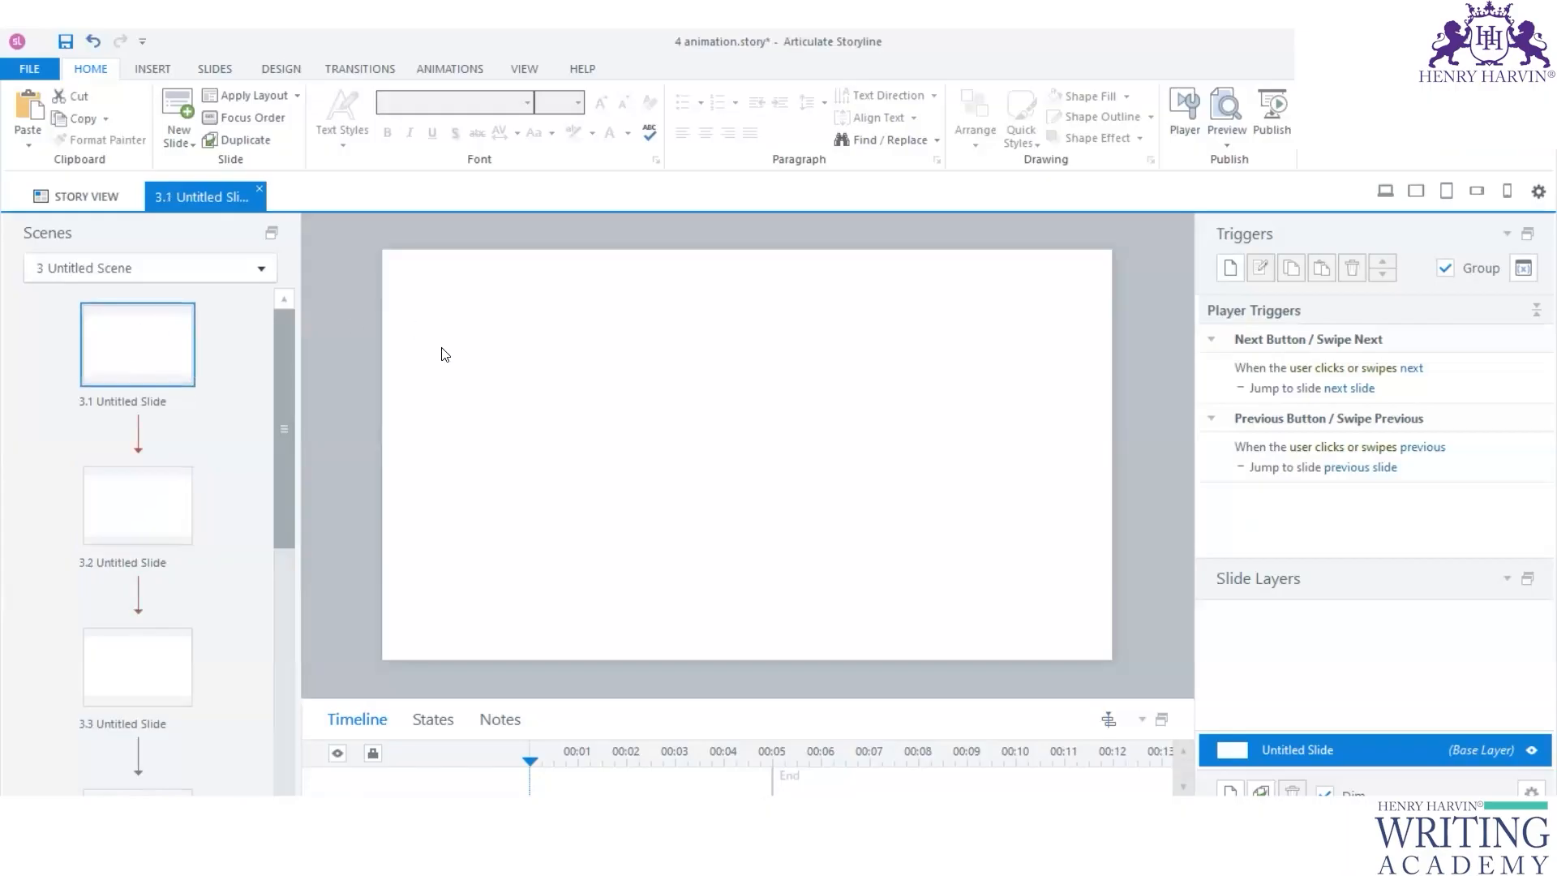
Step: Insert the Illustrated - Classic character Samantha, facing front, on slide 3.1
click(154, 70)
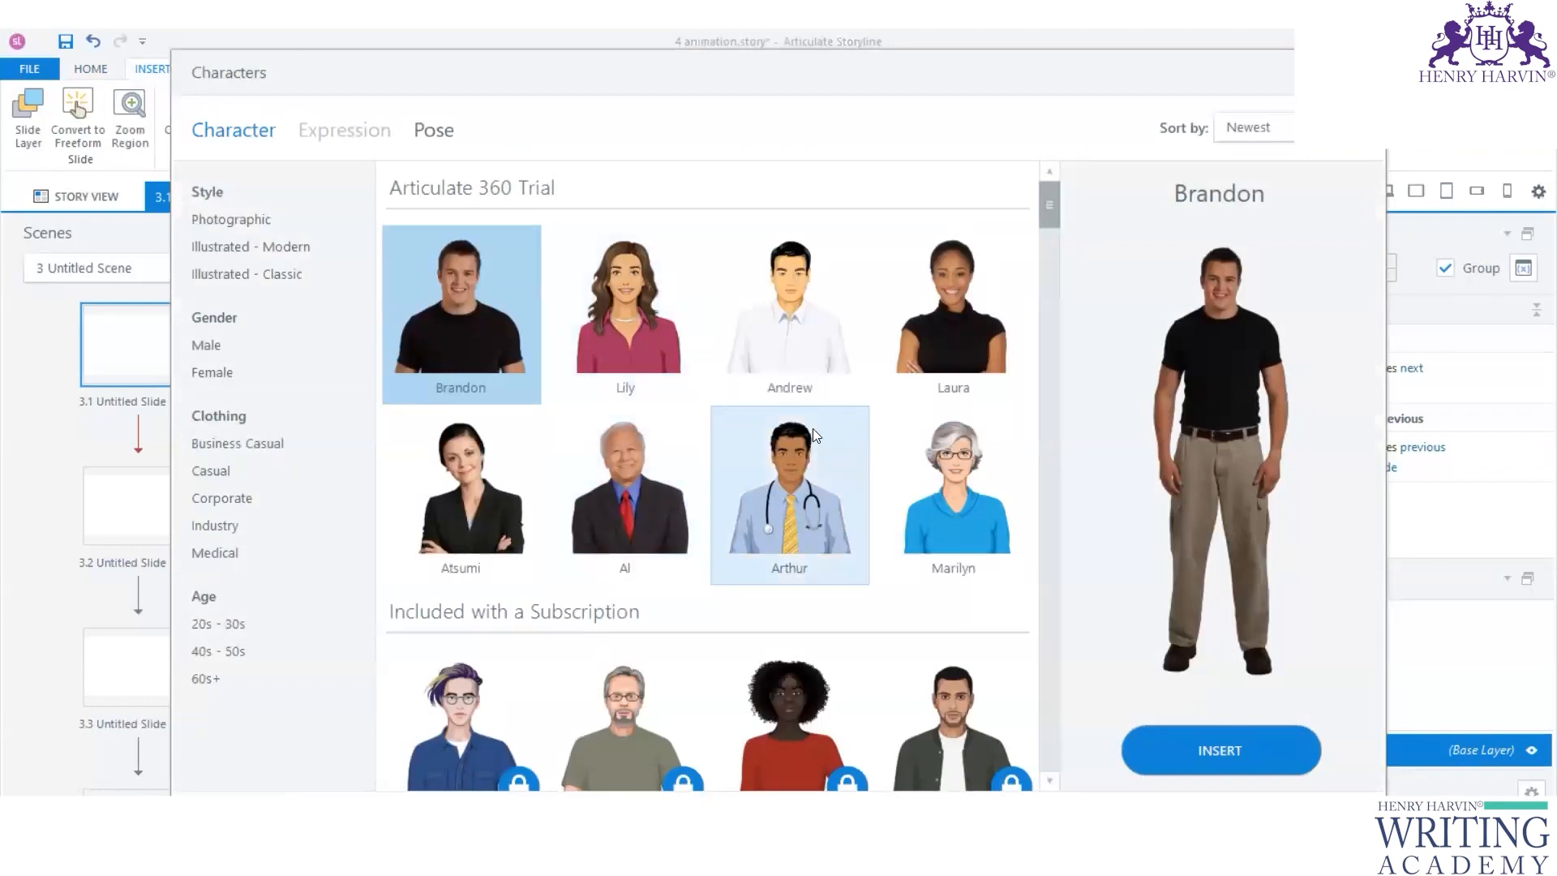
click(307, 274)
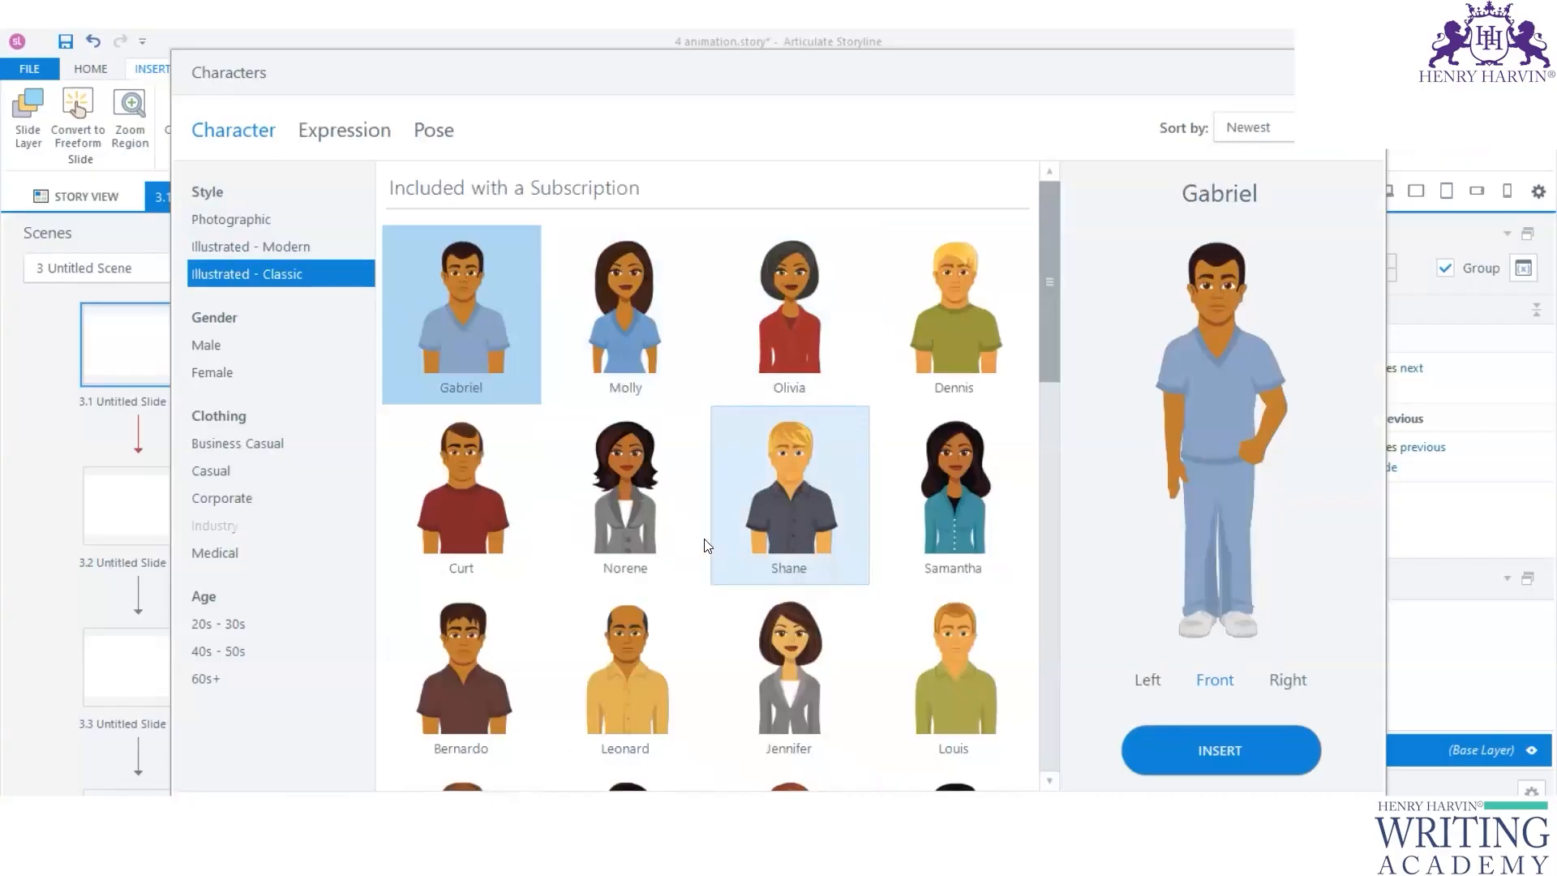
click(942, 511)
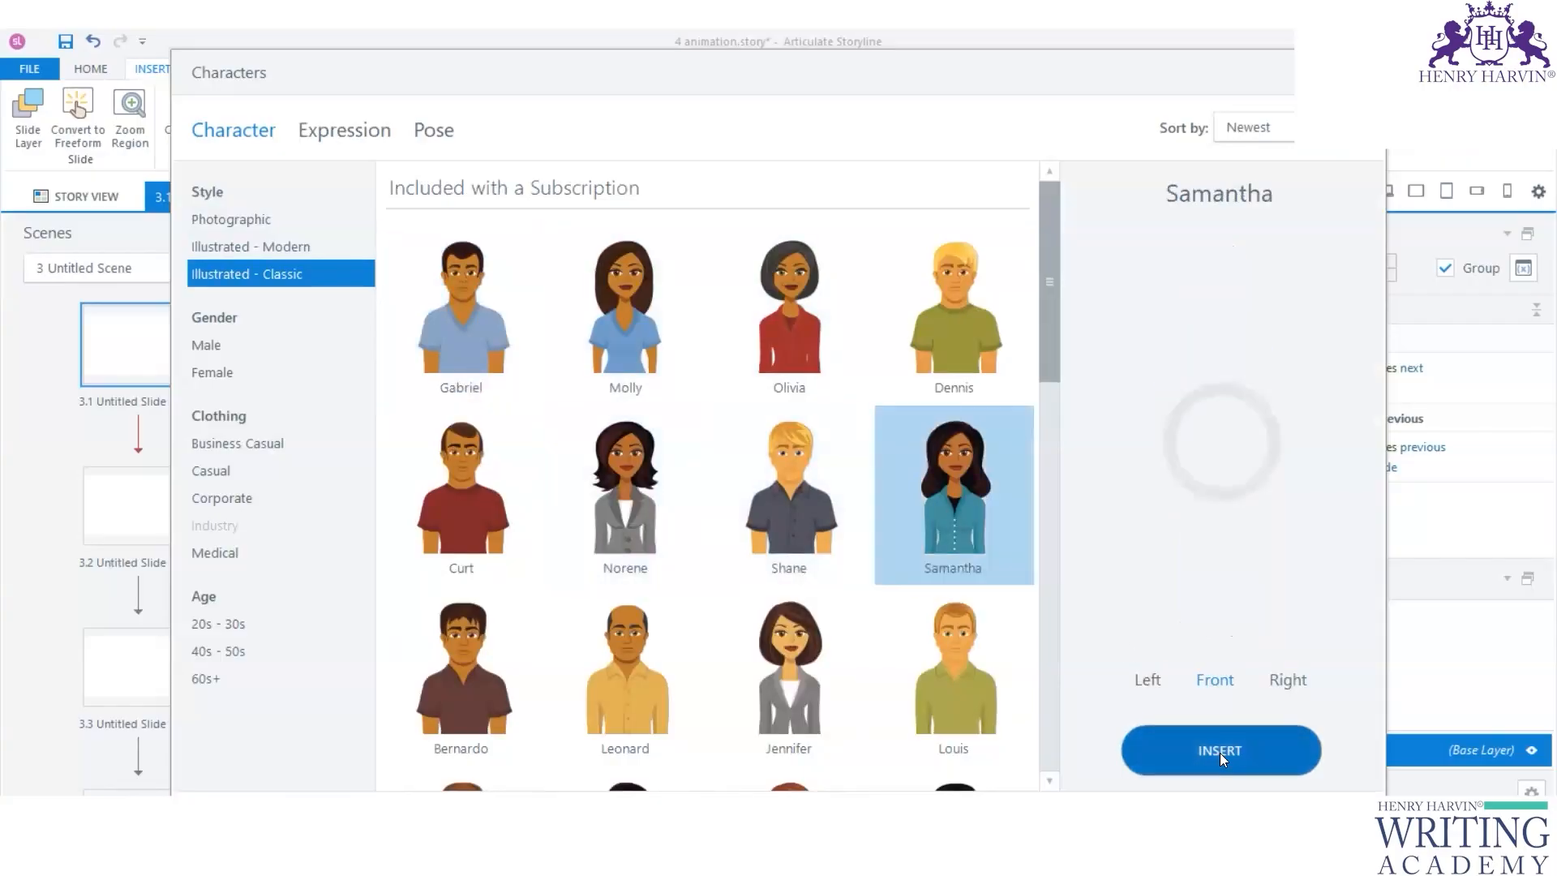
double_click(960, 446)
Step: Enlarge the Samantha character to about 224 by 785 px at the slide's left edge, and delete the character
drag(750, 387, 511, 376)
drag(557, 610, 632, 699)
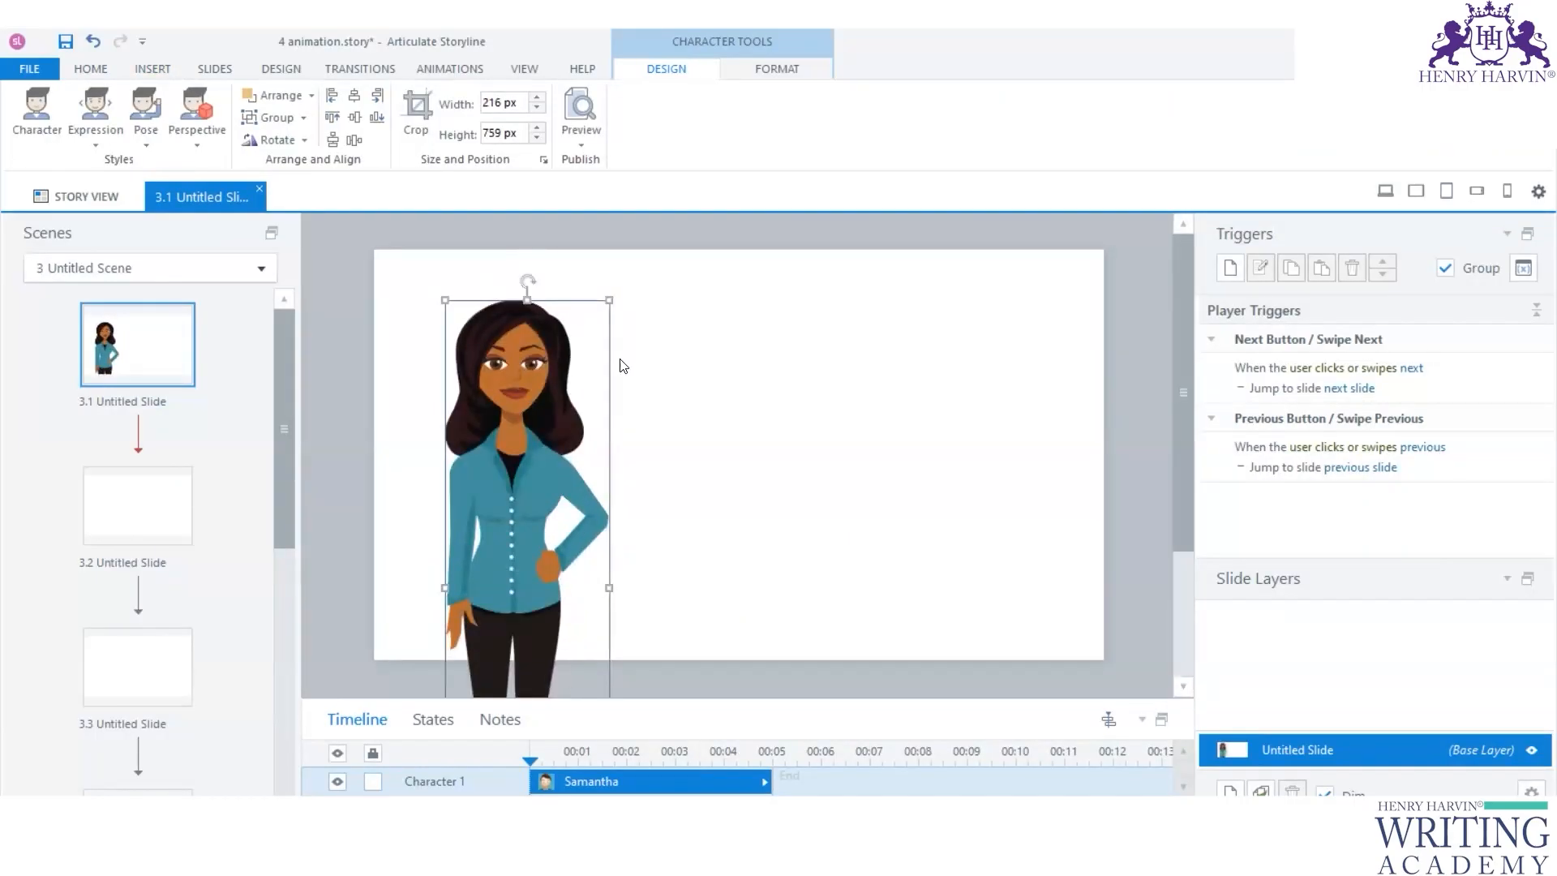
drag(609, 300, 616, 281)
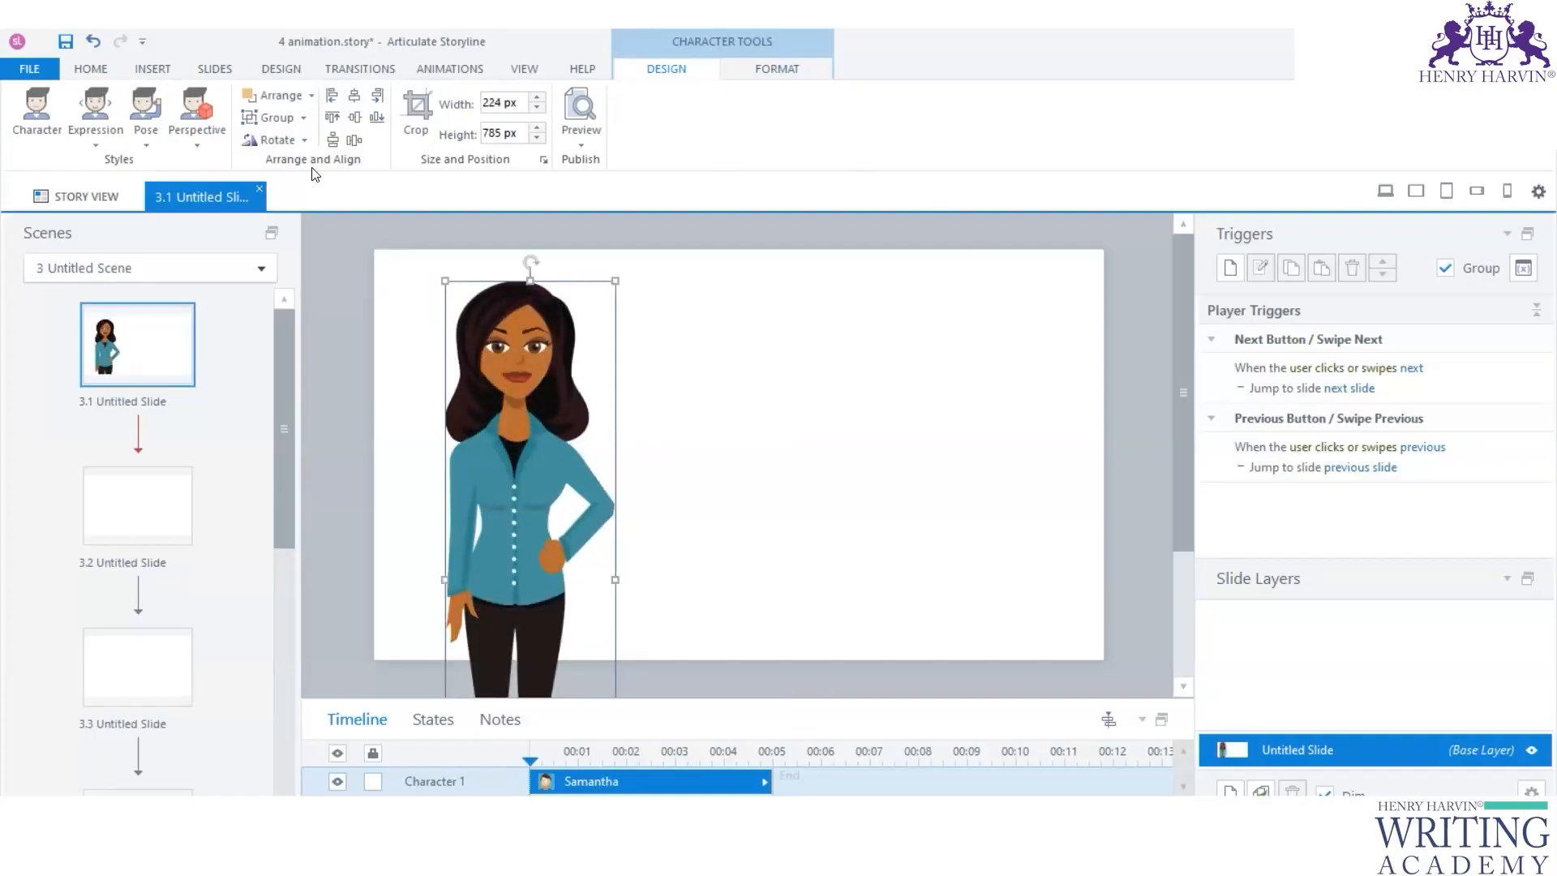
drag(541, 470, 518, 415)
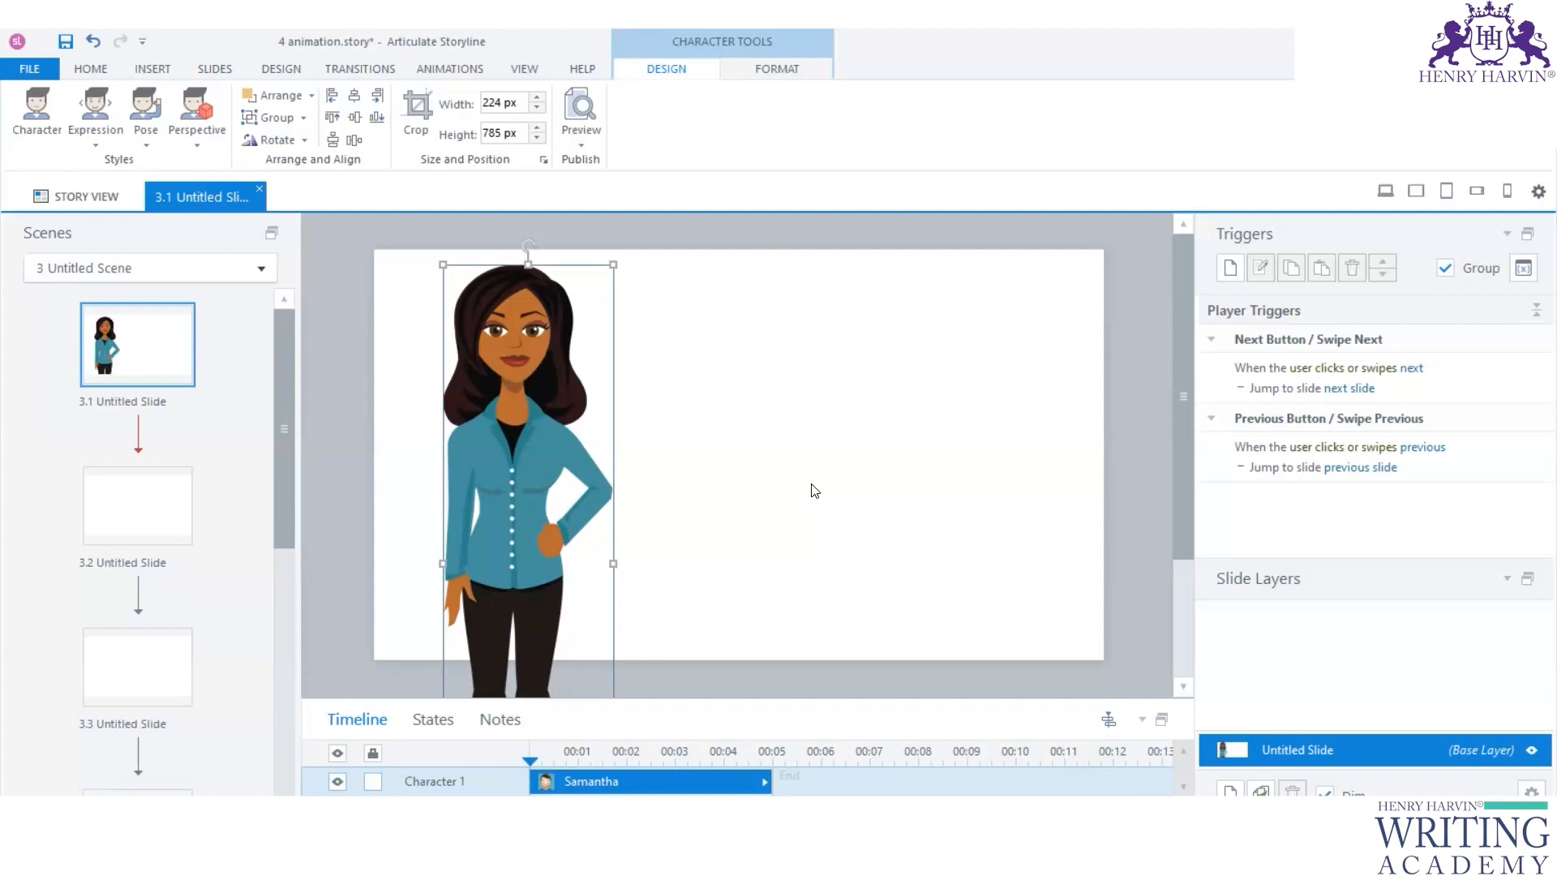
drag(536, 480, 467, 480)
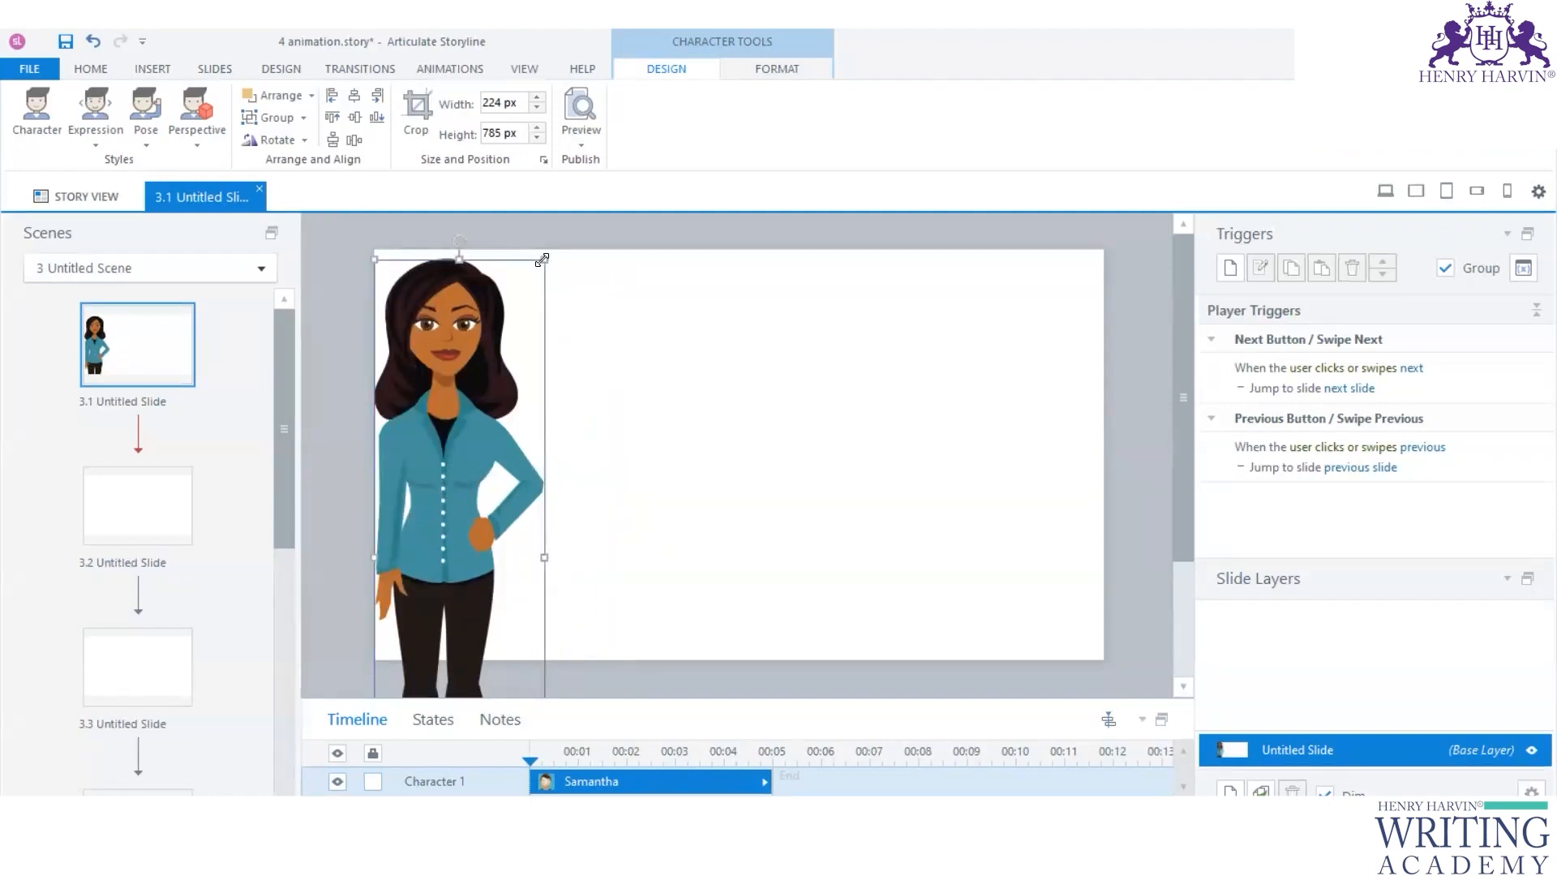
key(Delete)
Step: Insert the Photographic character Laura on the left side of slide 3.1
click(152, 68)
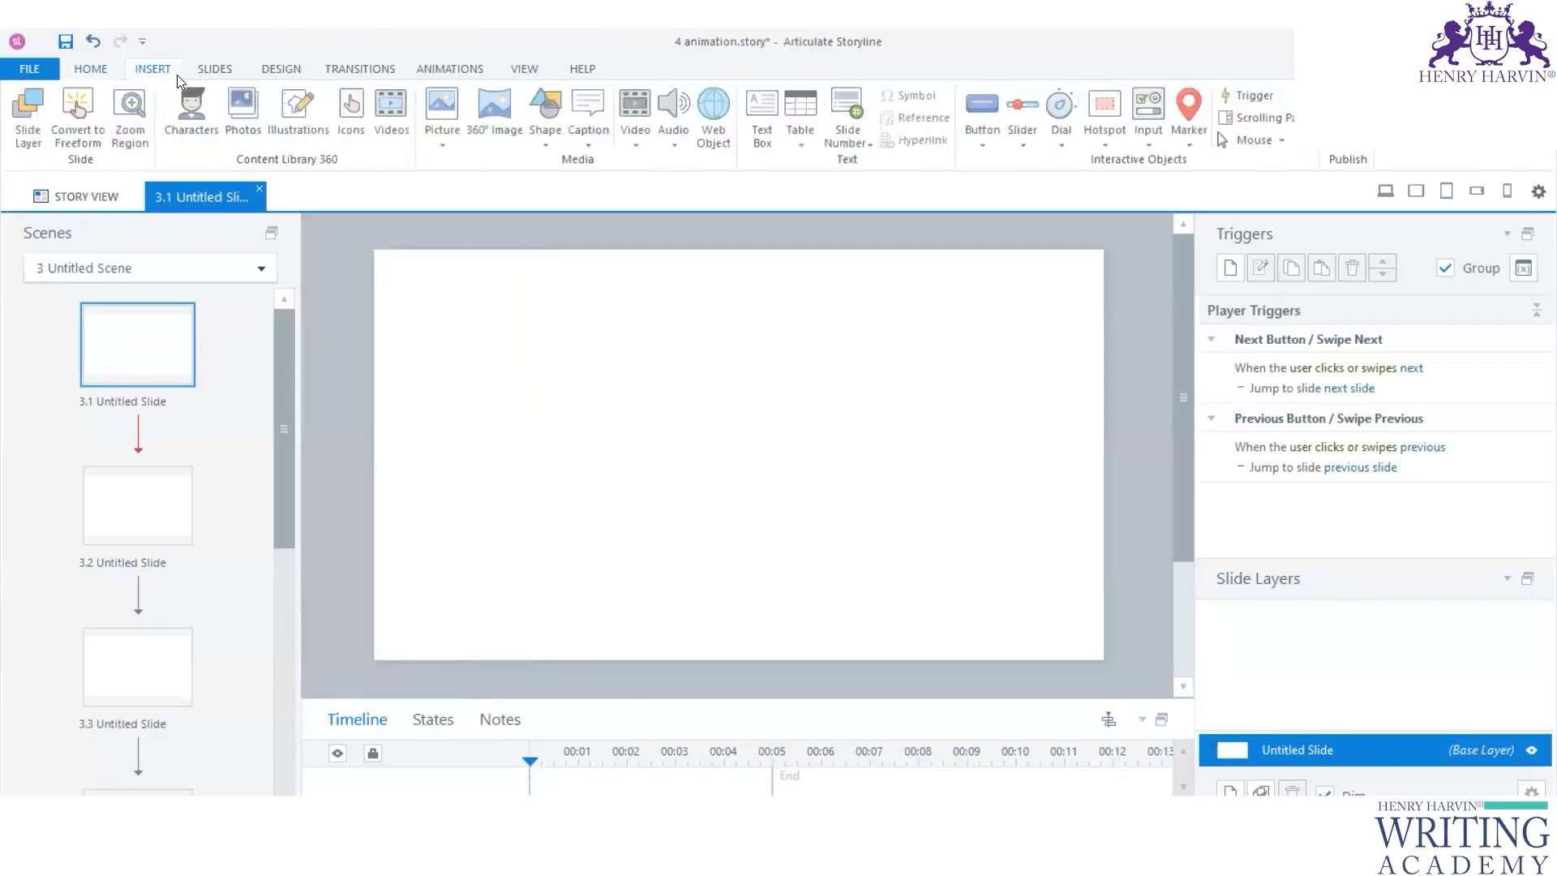
click(239, 139)
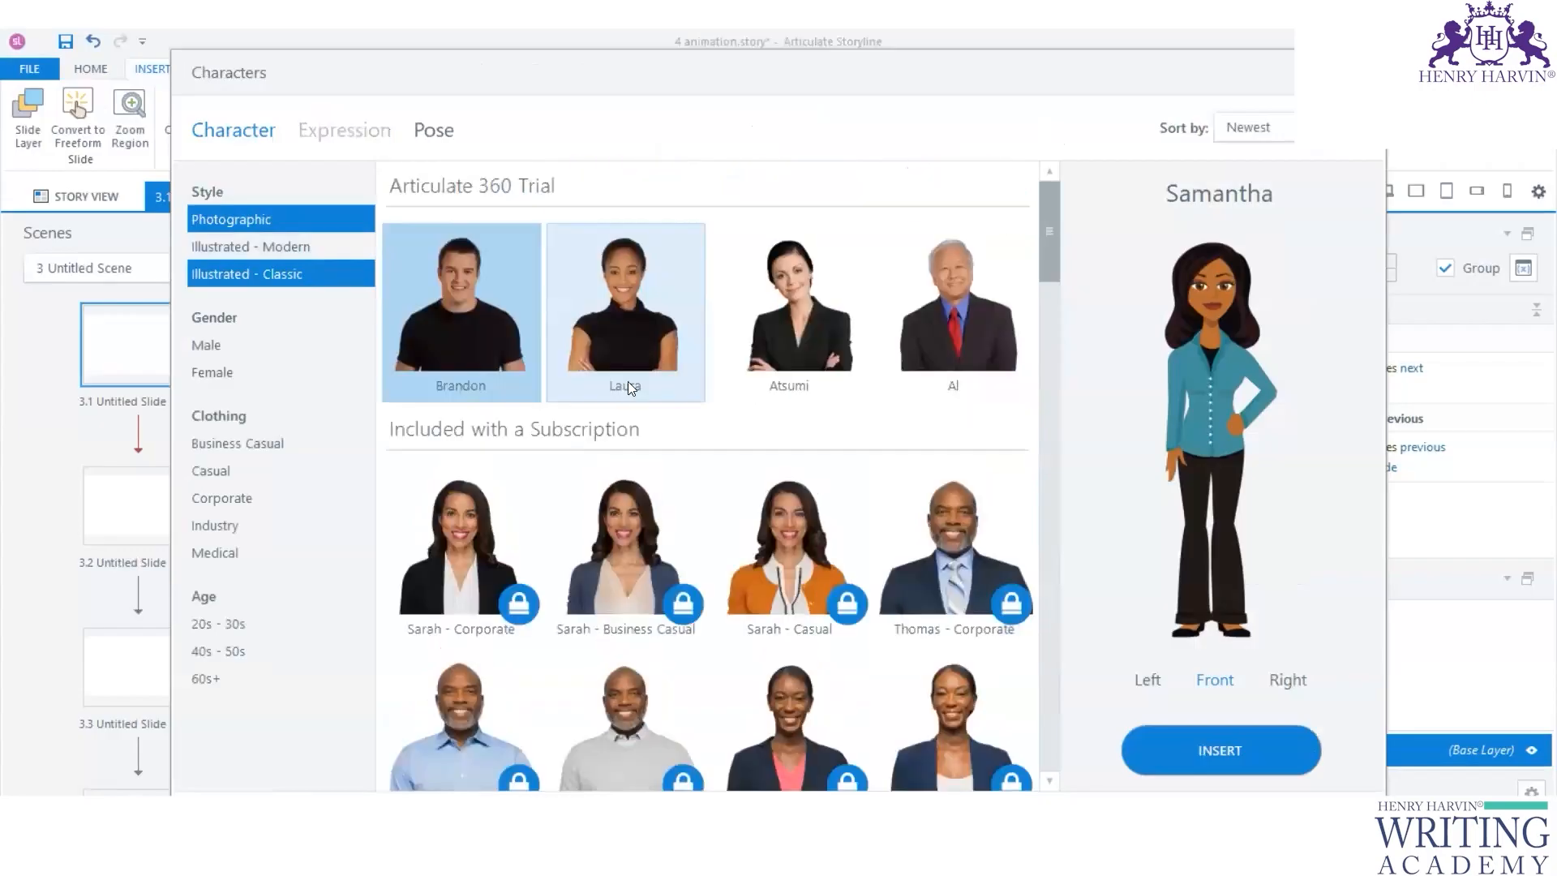
click(459, 401)
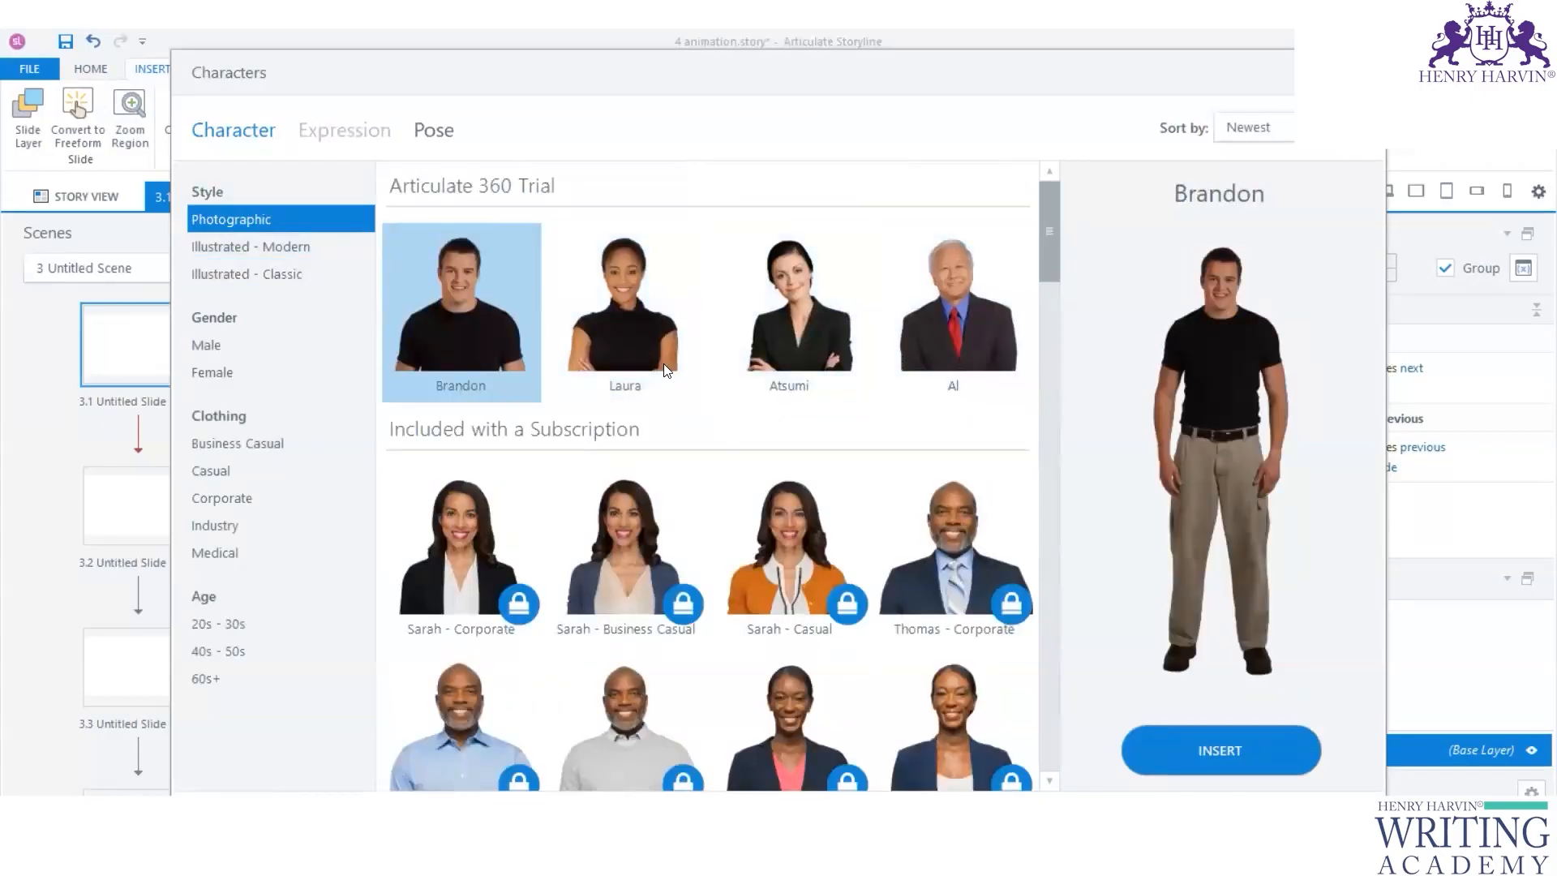
click(625, 313)
click(1168, 756)
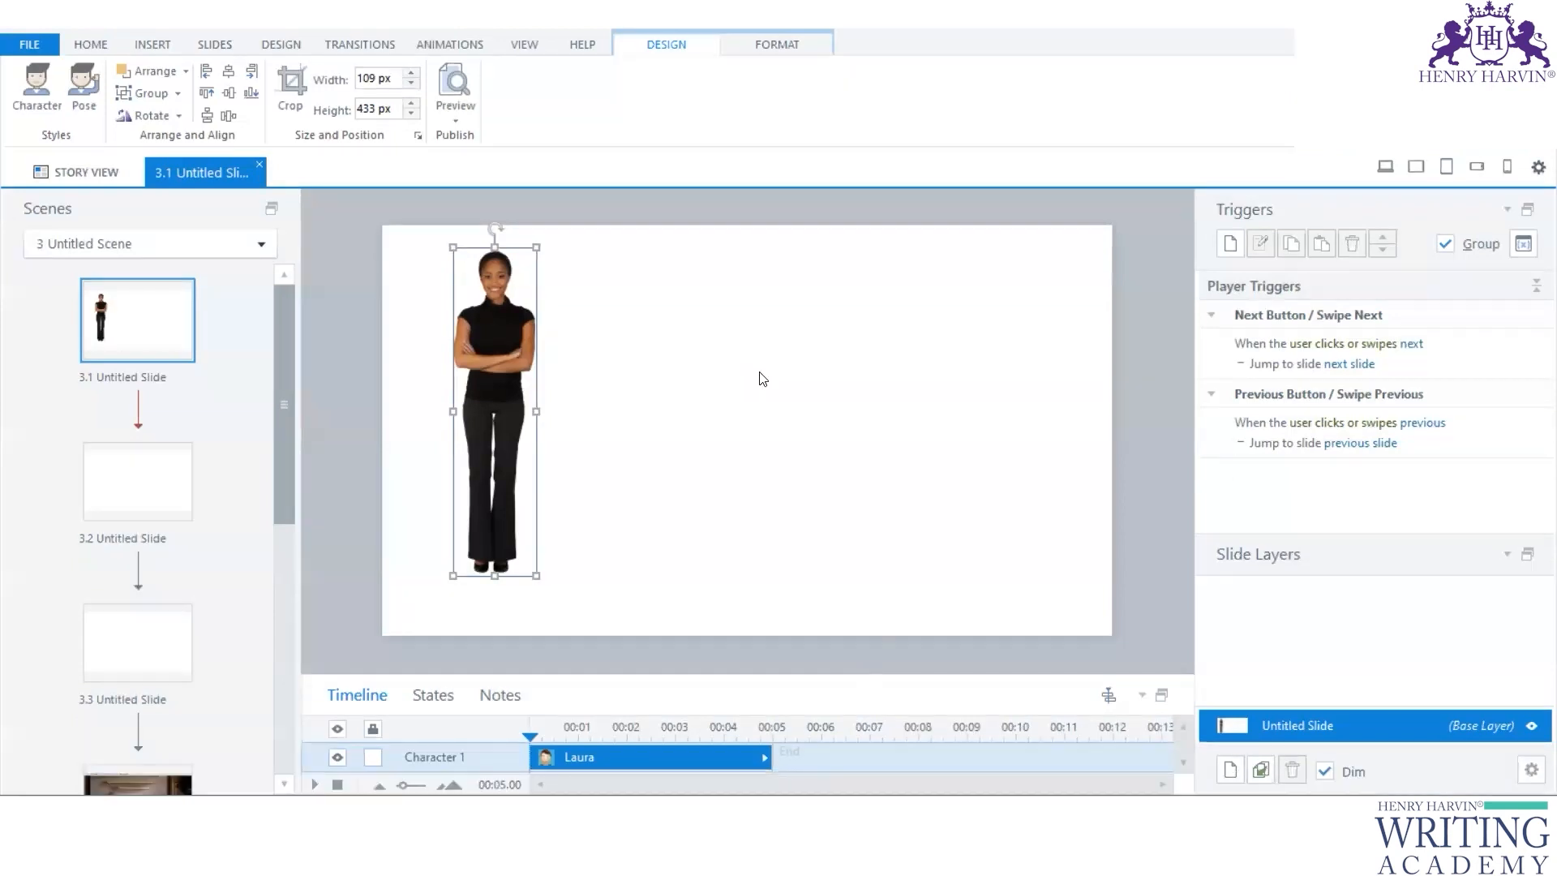
Step: Switch to Google Chrome and search Google for "chair and table"
key(alt+Tab)
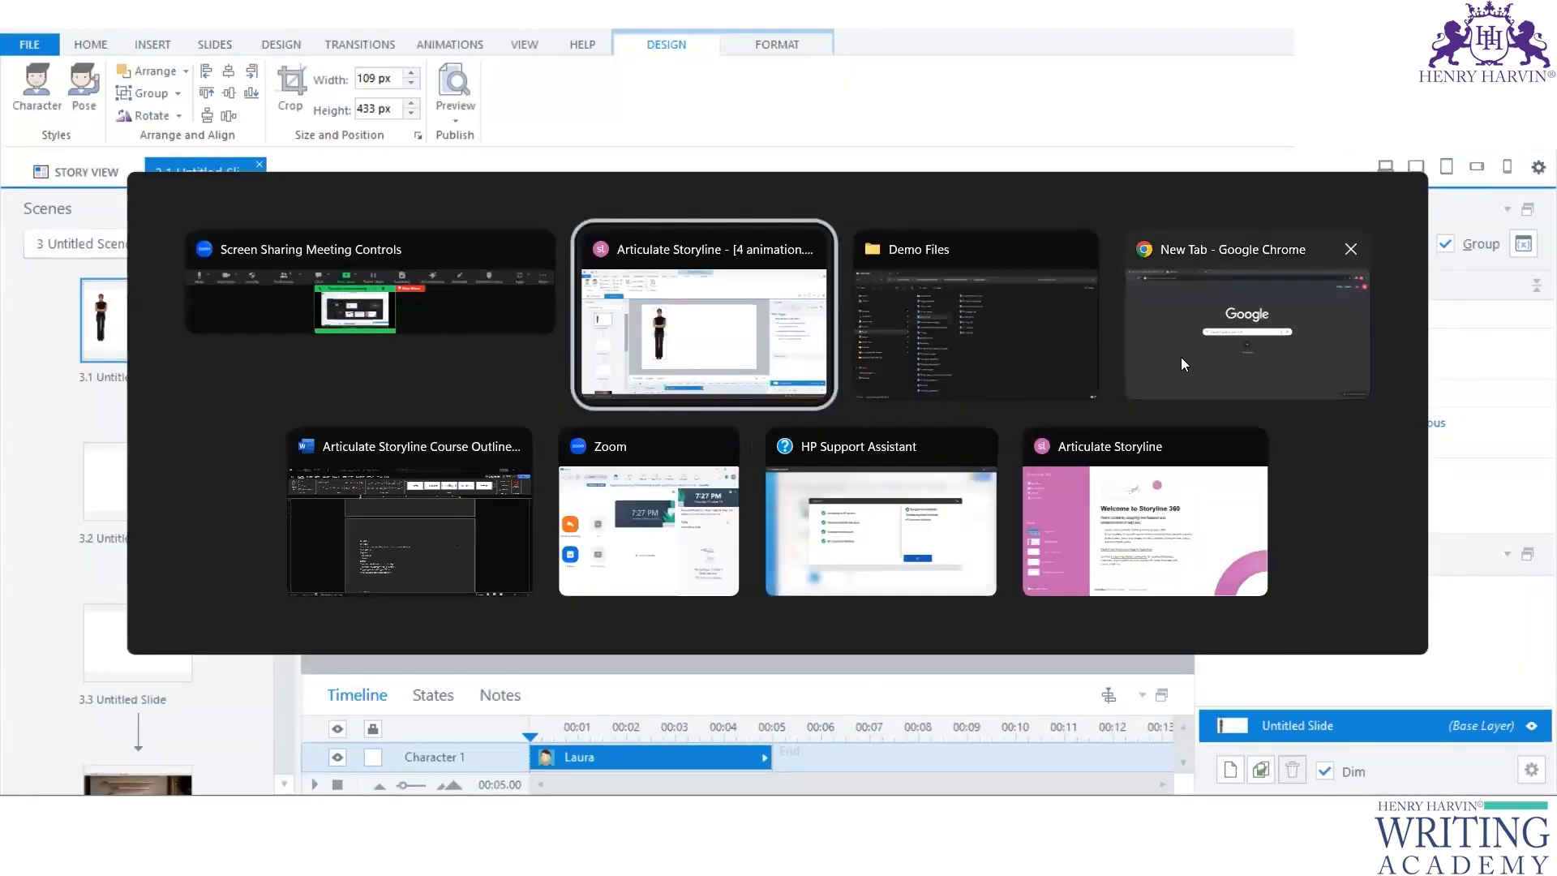
click(1158, 350)
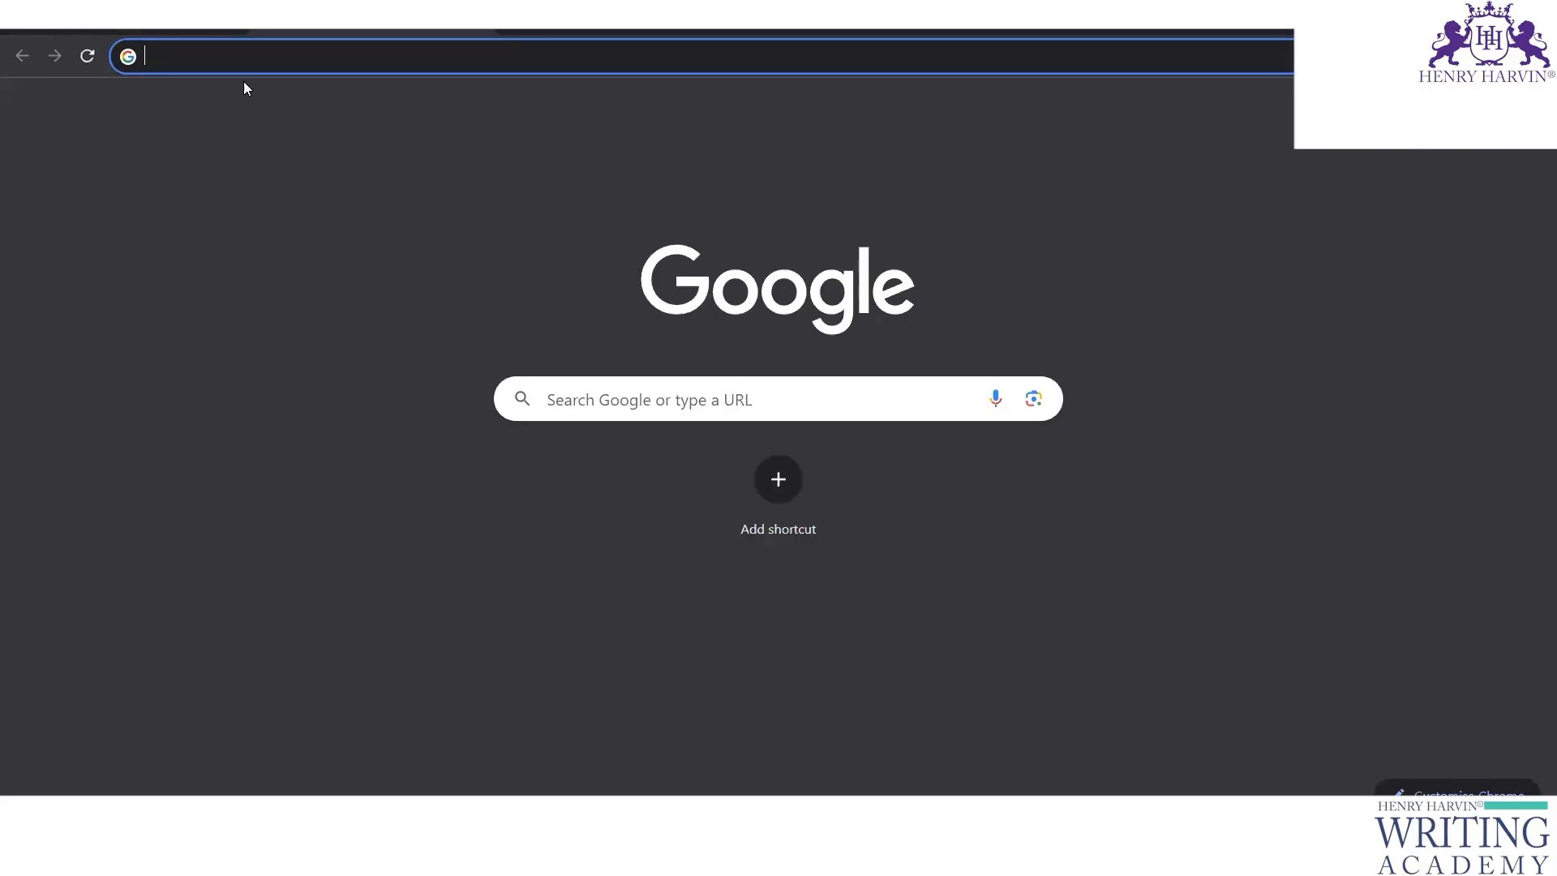
text(char)
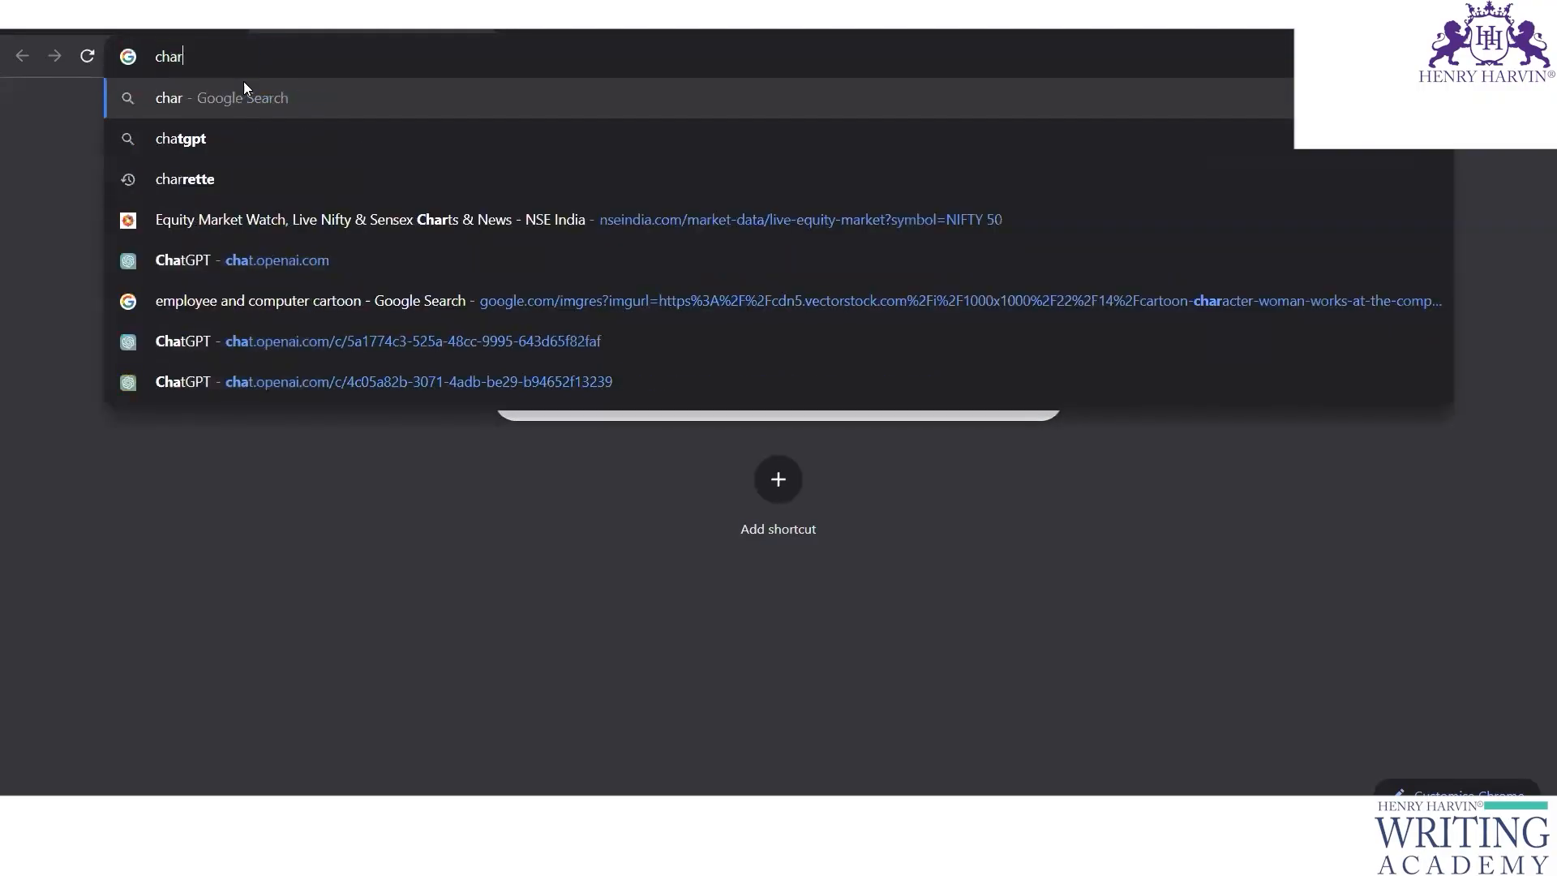
text(it)
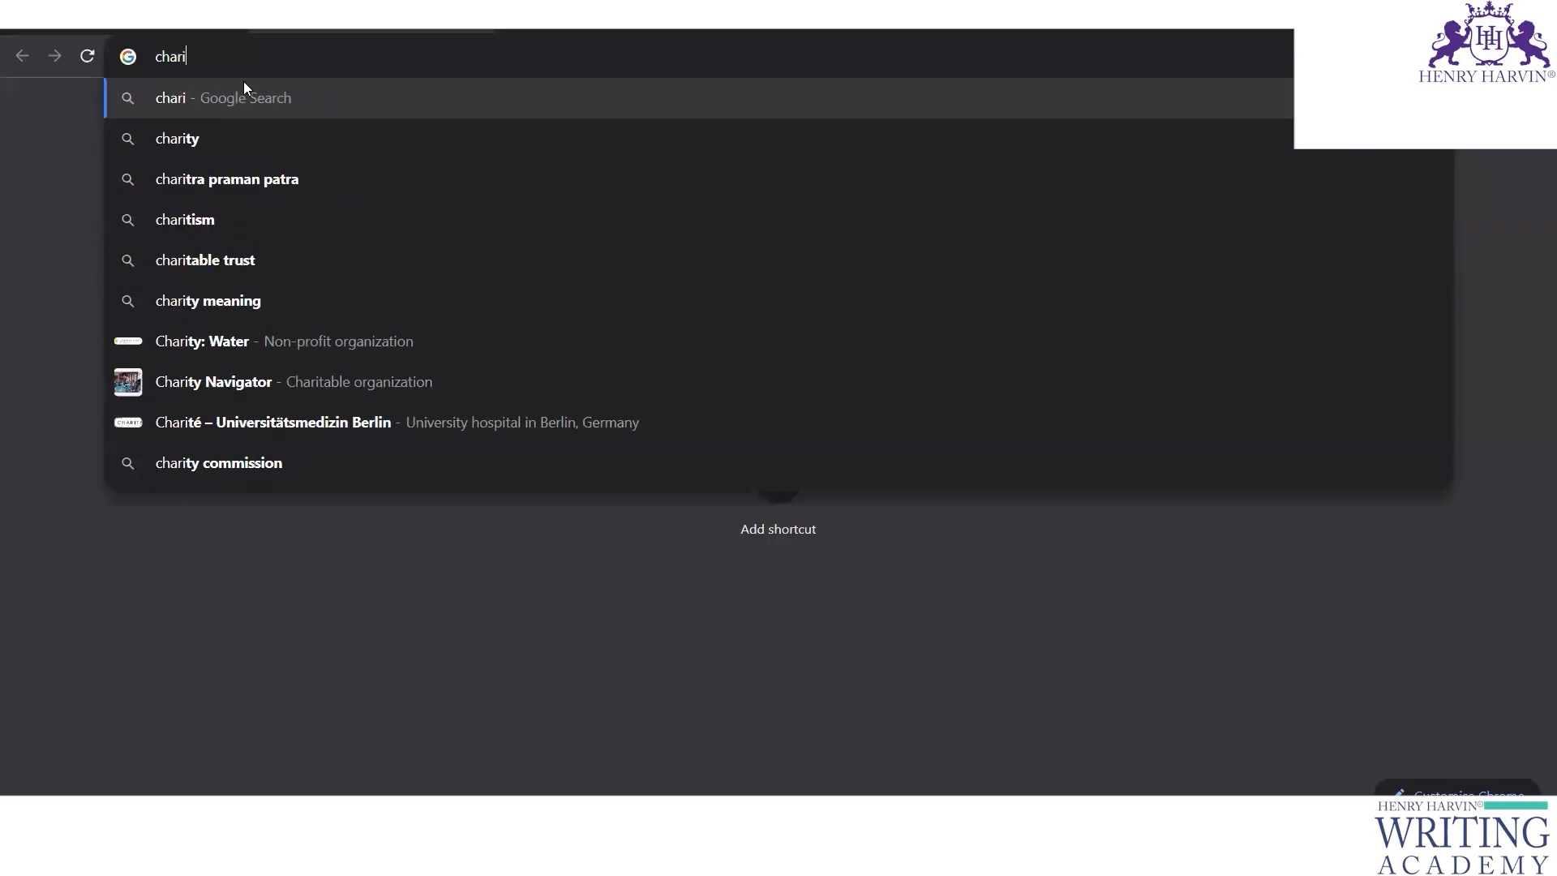
key(BackSpace)
key(BackSpace)
key(BackSpace)
text(ir)
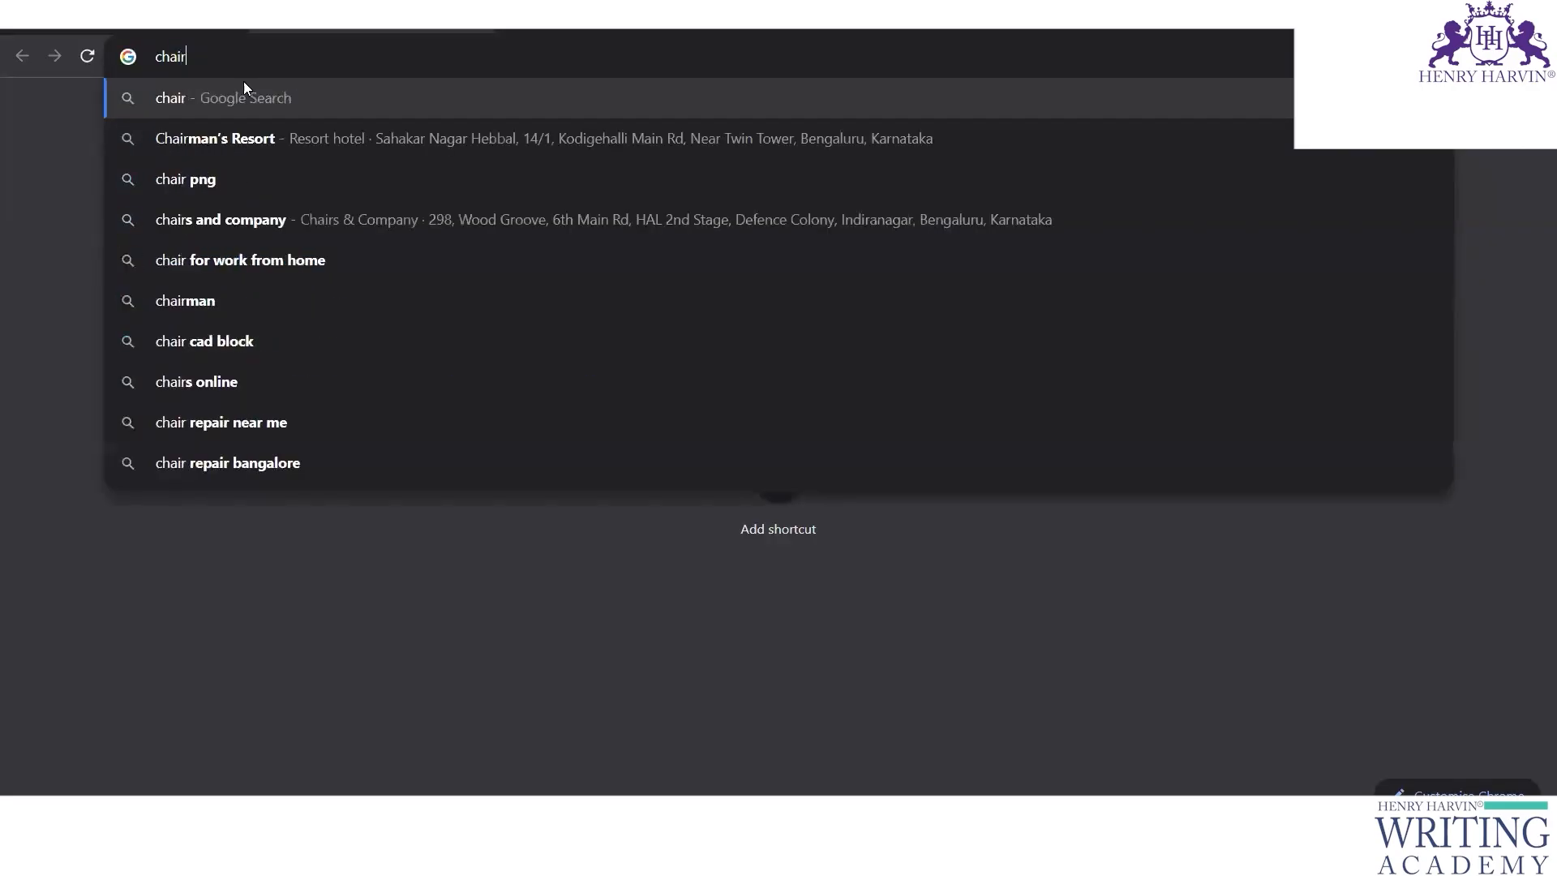
text( and table)
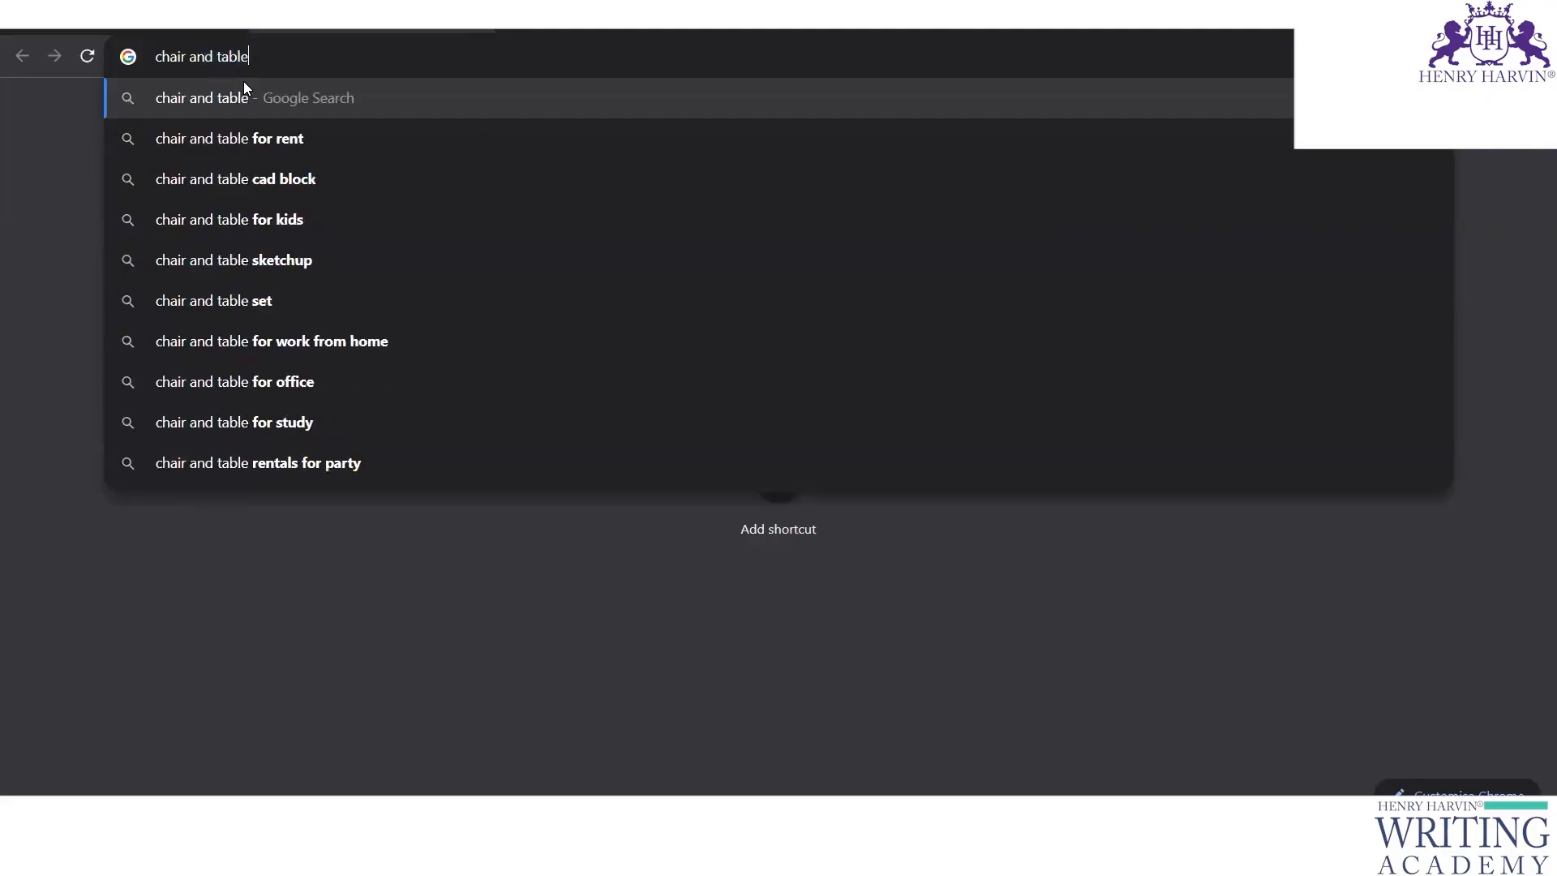
key(Return)
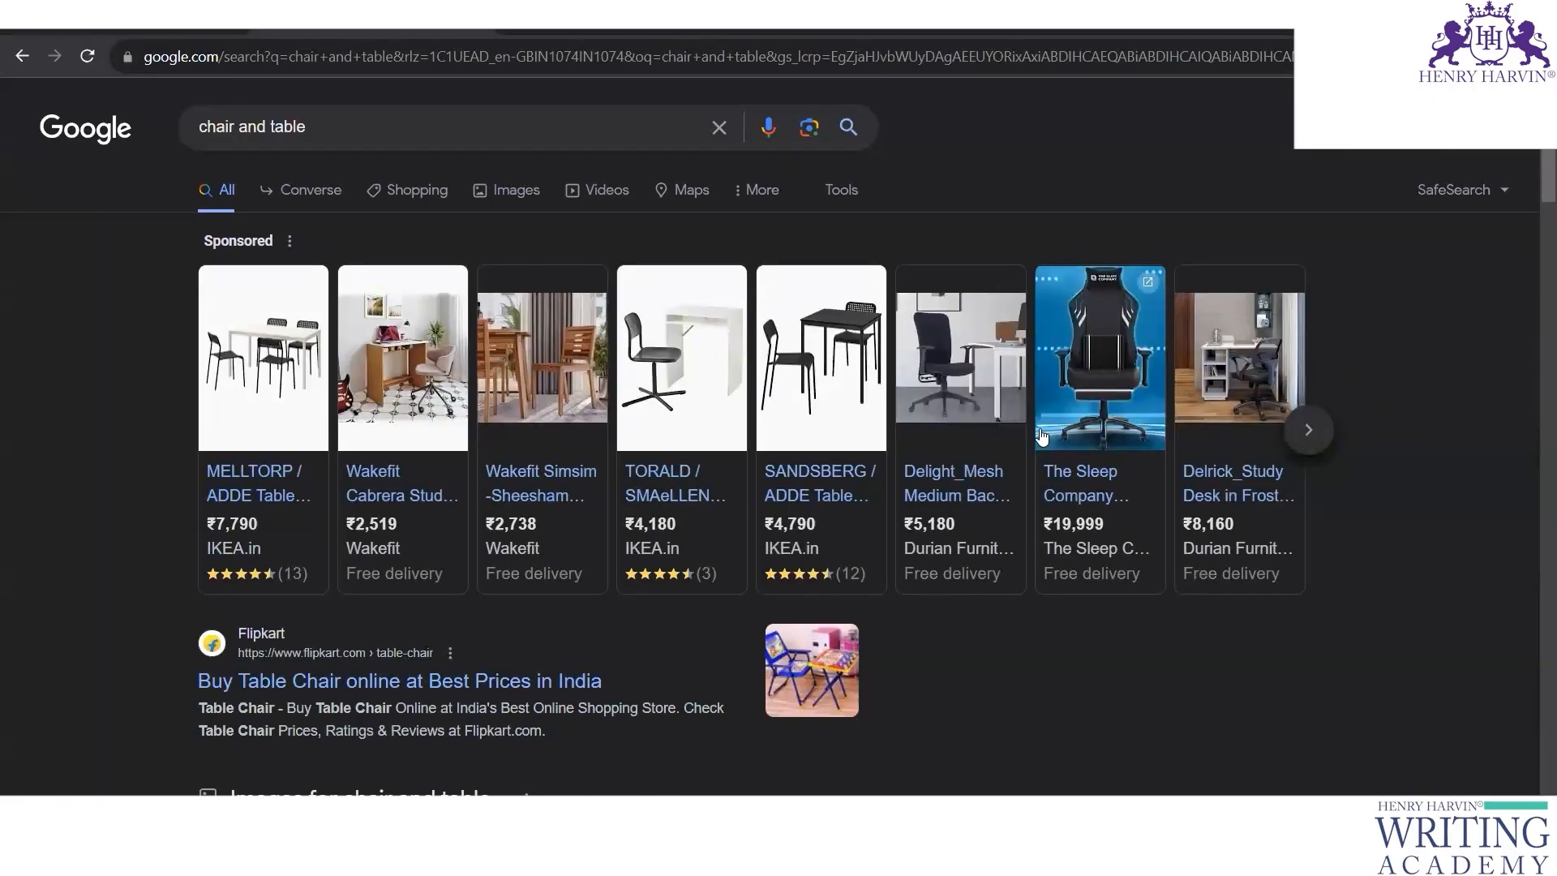
Step: Look through the image results for chair and table to find suitable furniture for the slide
scroll(537, 570, down, 1)
scroll(536, 569, down, 3)
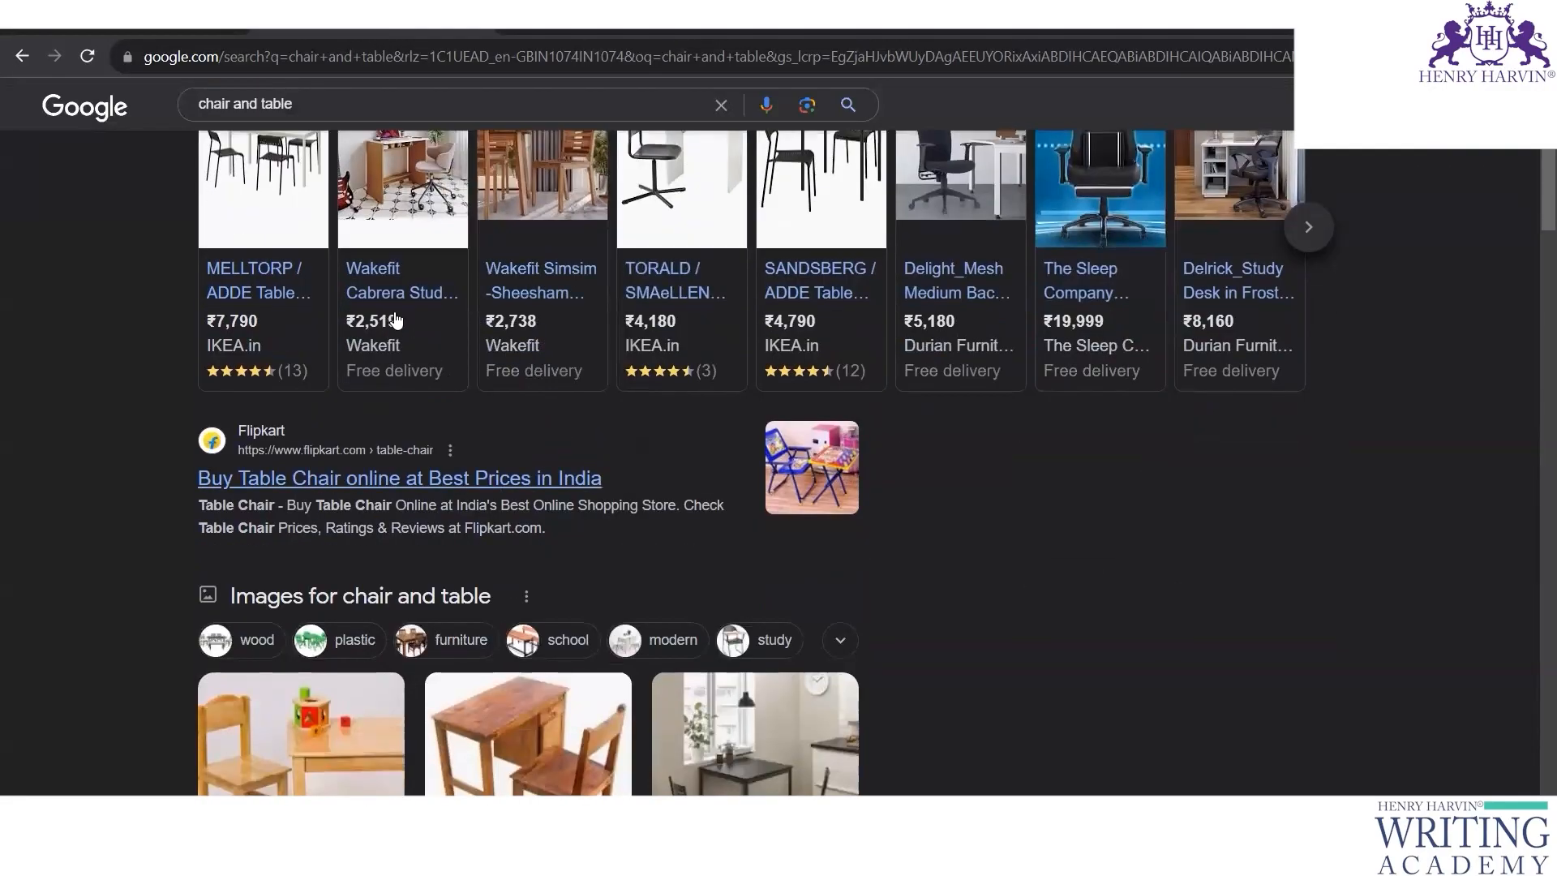
scroll(319, 191, up, 4)
click(528, 193)
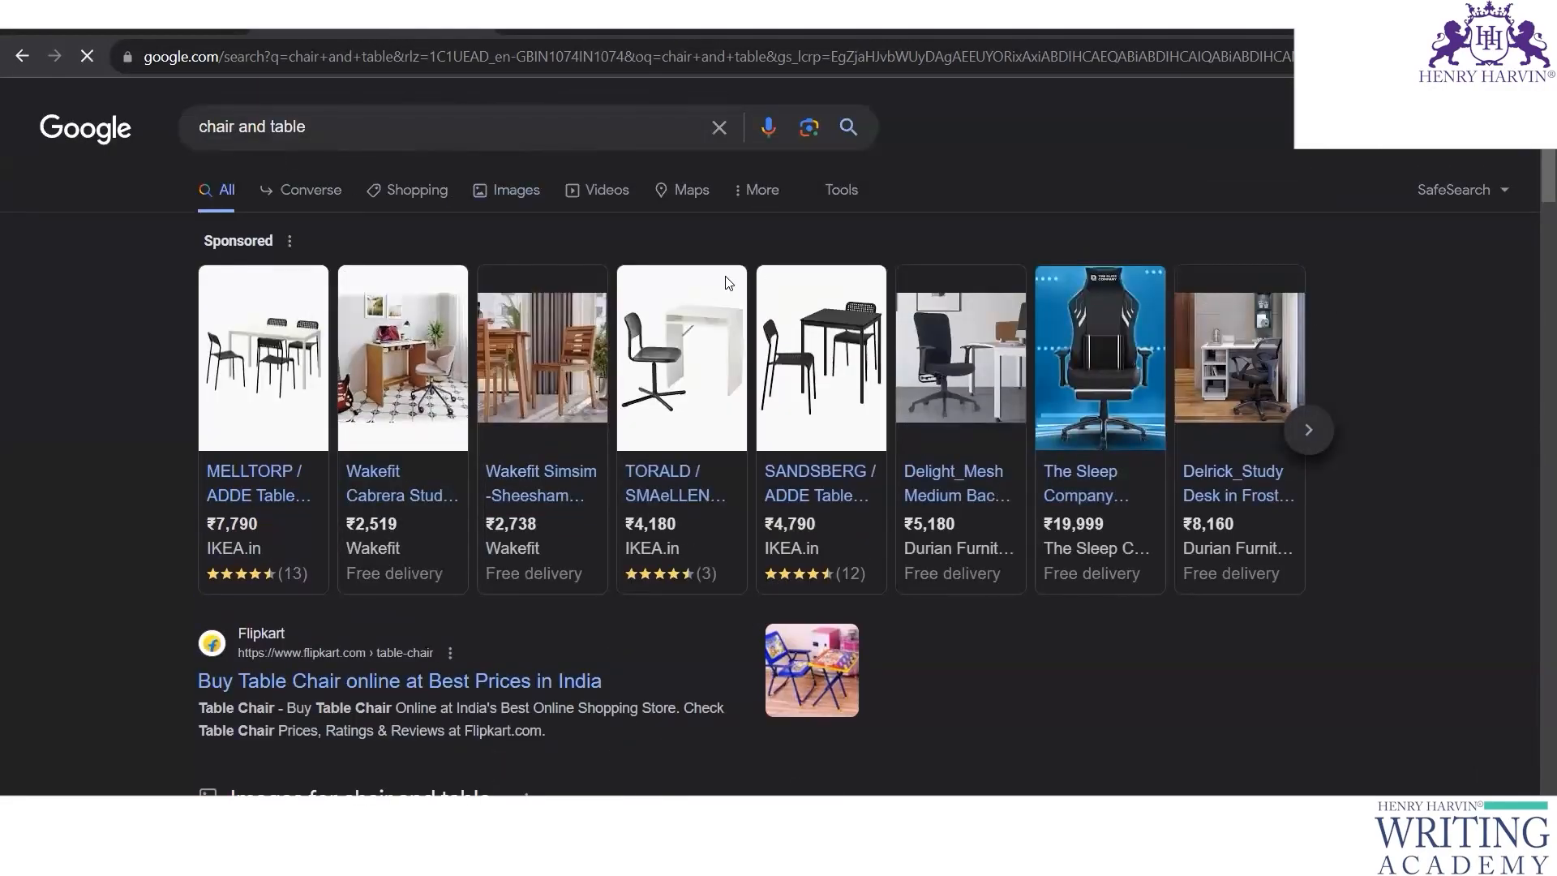
scroll(781, 482, down, 8)
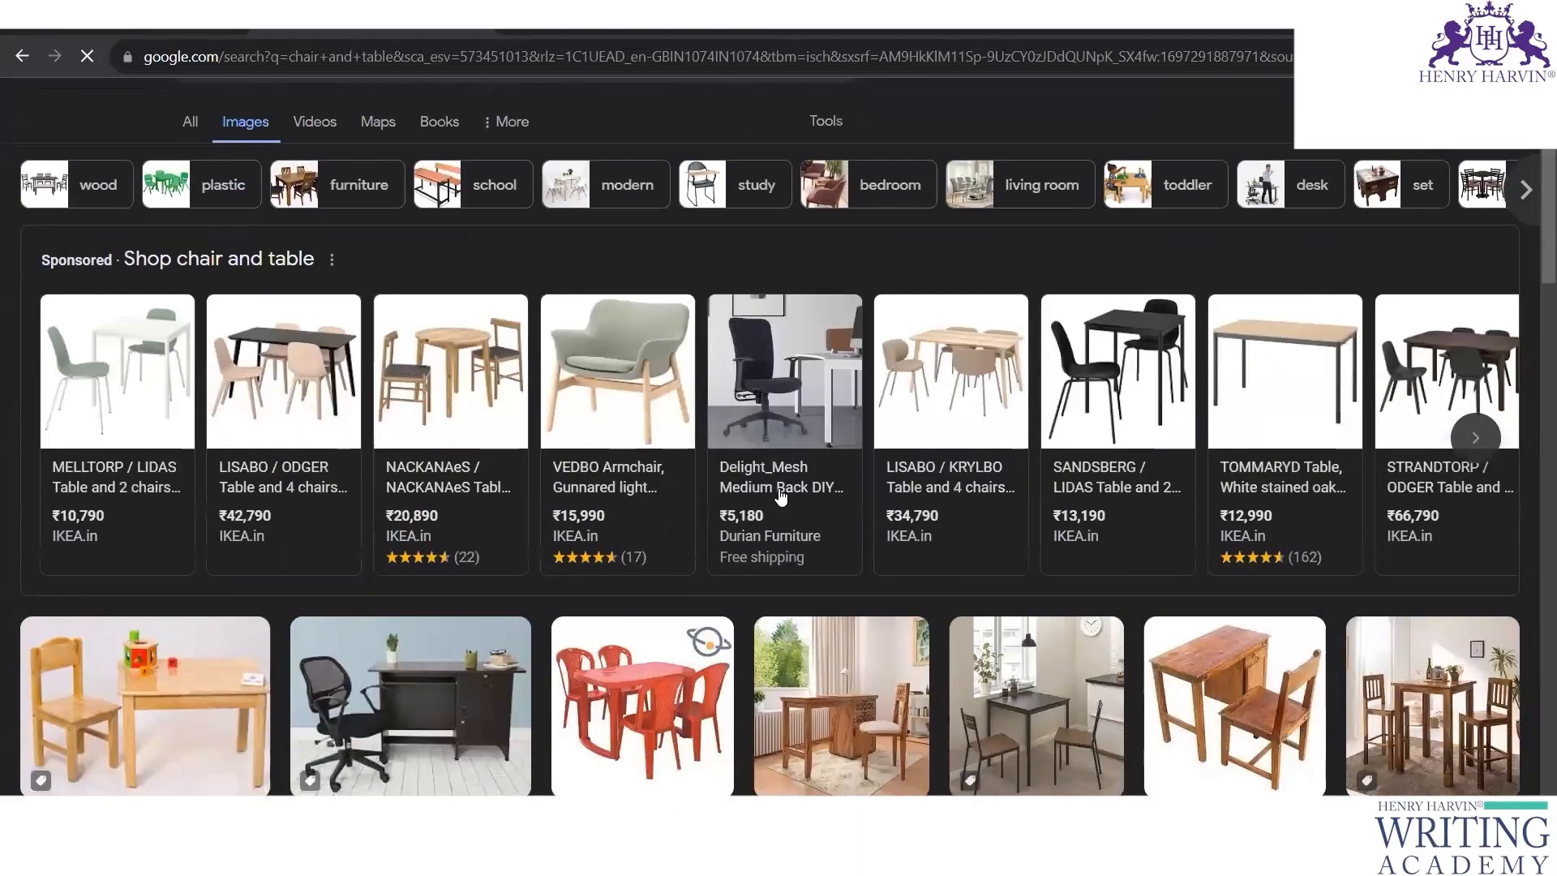
scroll(782, 492, down, 5)
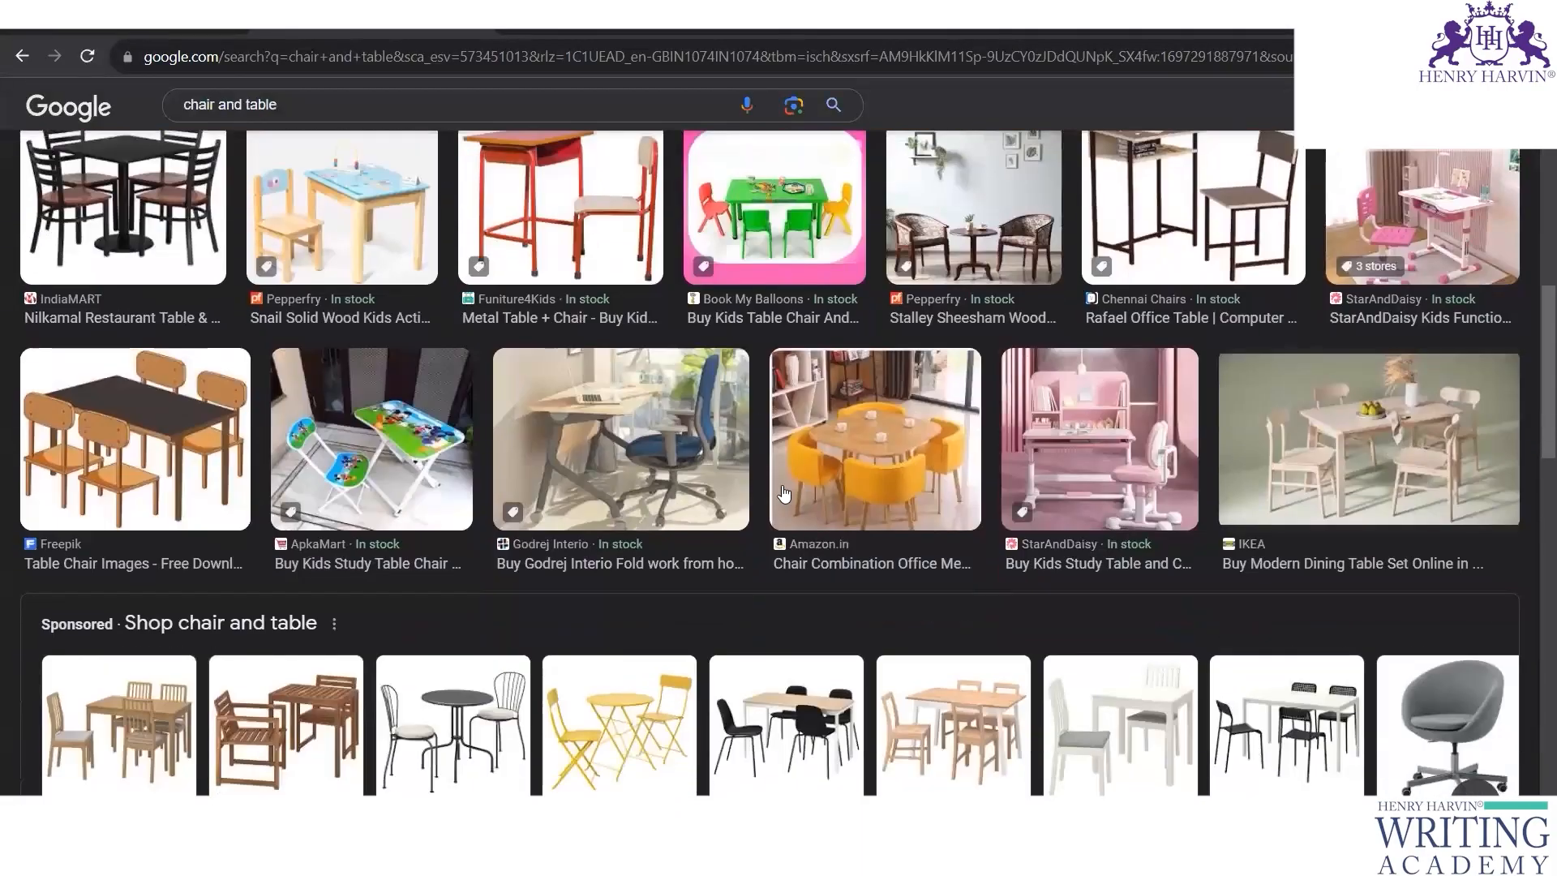
scroll(783, 493, down, 10)
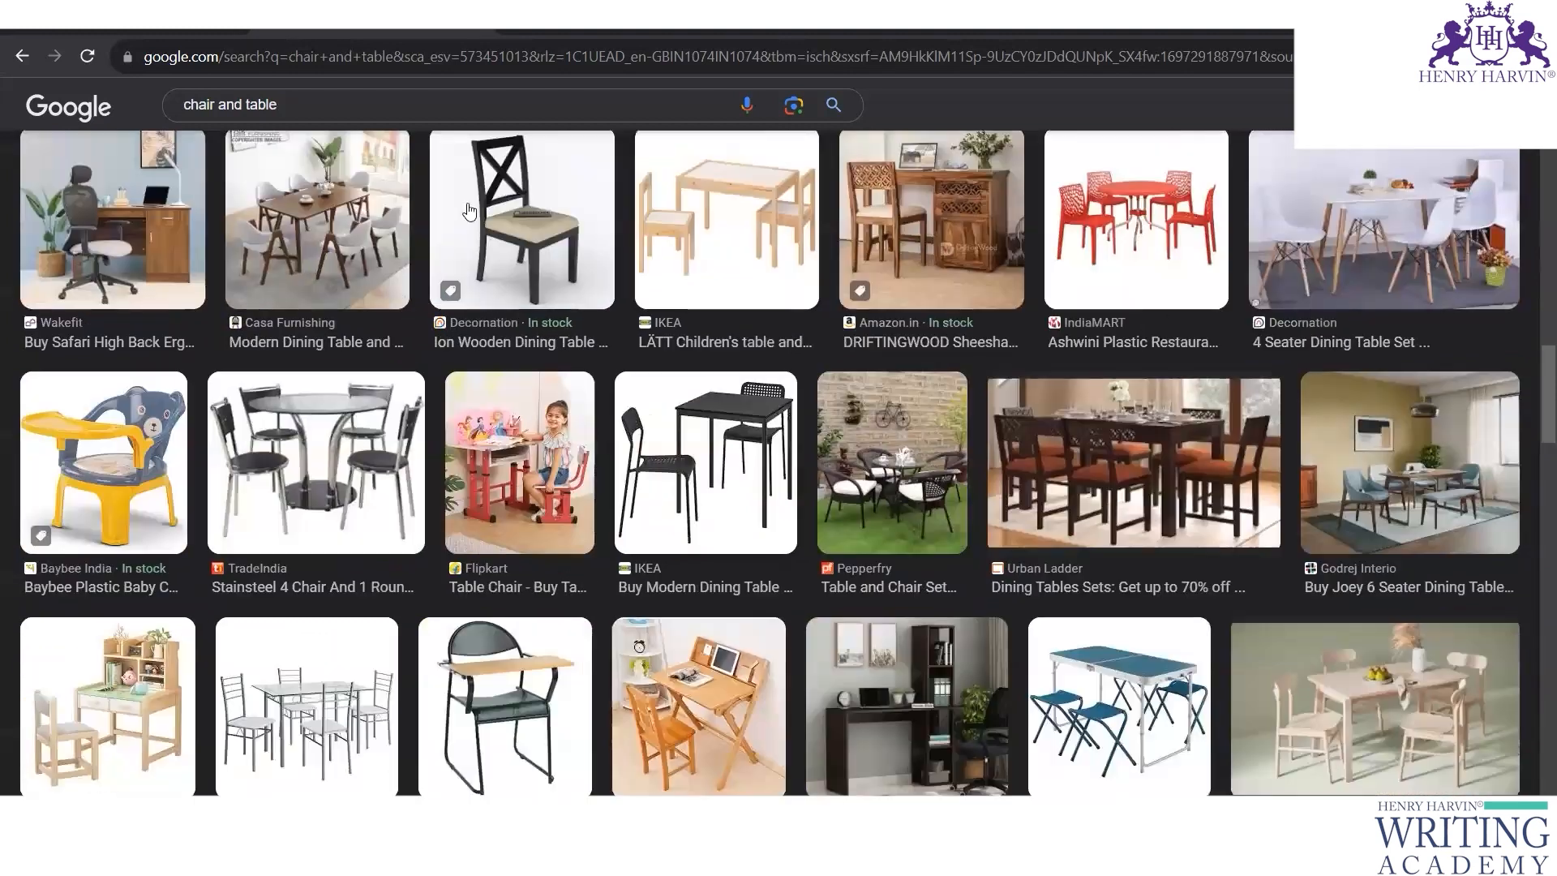
scroll(469, 212, up, 8)
Step: Replace the image search query with "office table and chair"
triple_click(325, 105)
text(qffice chai)
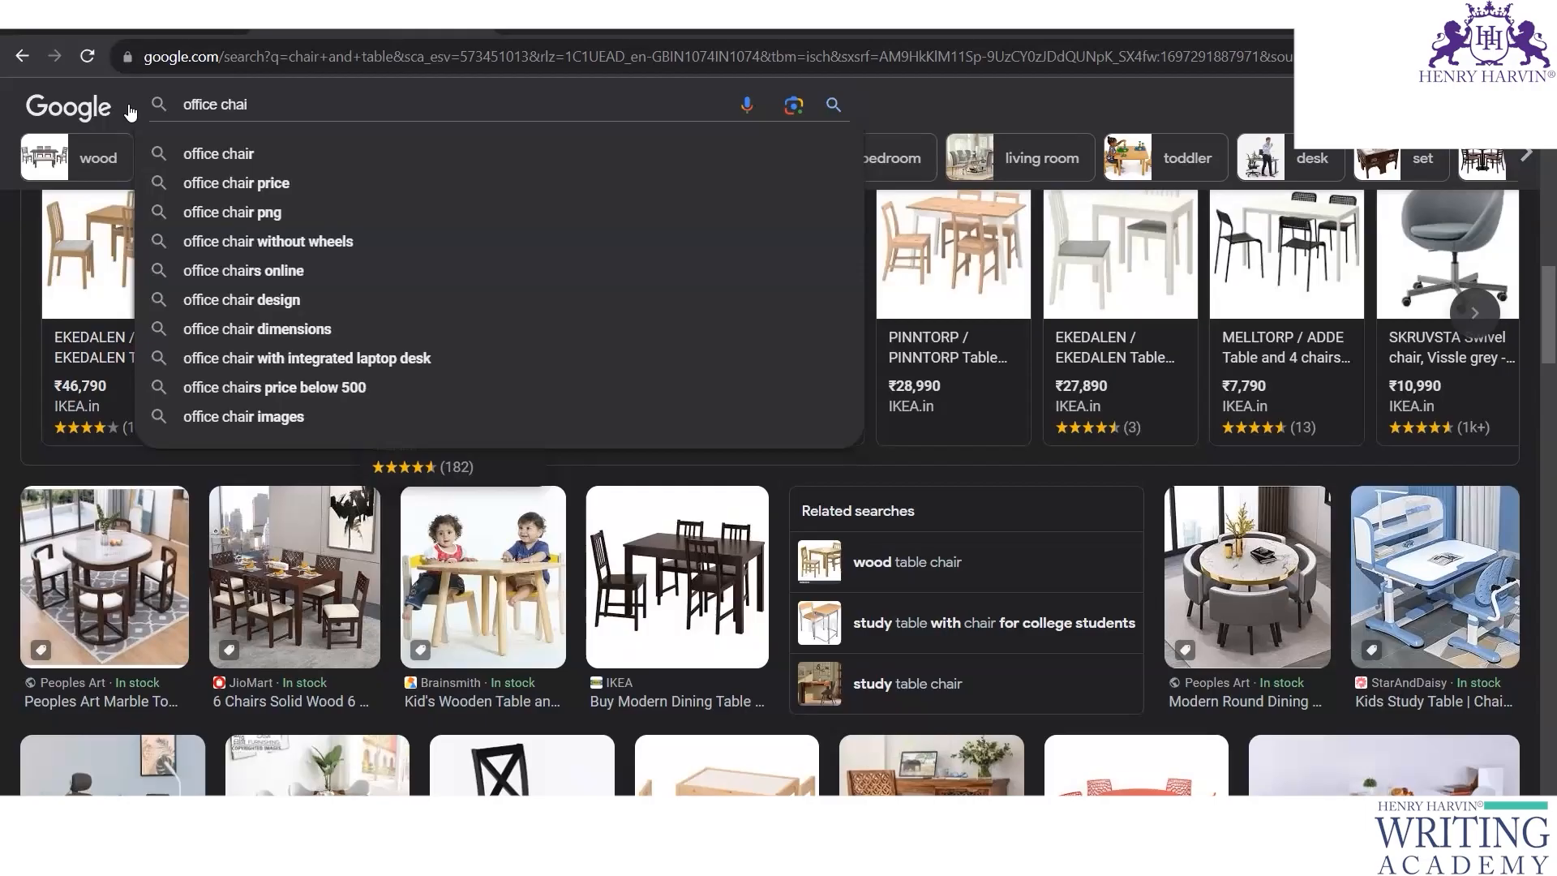
key(BackSpace)
key(BackSpace)
key(BackSpace)
key(BackSpace)
text(table)
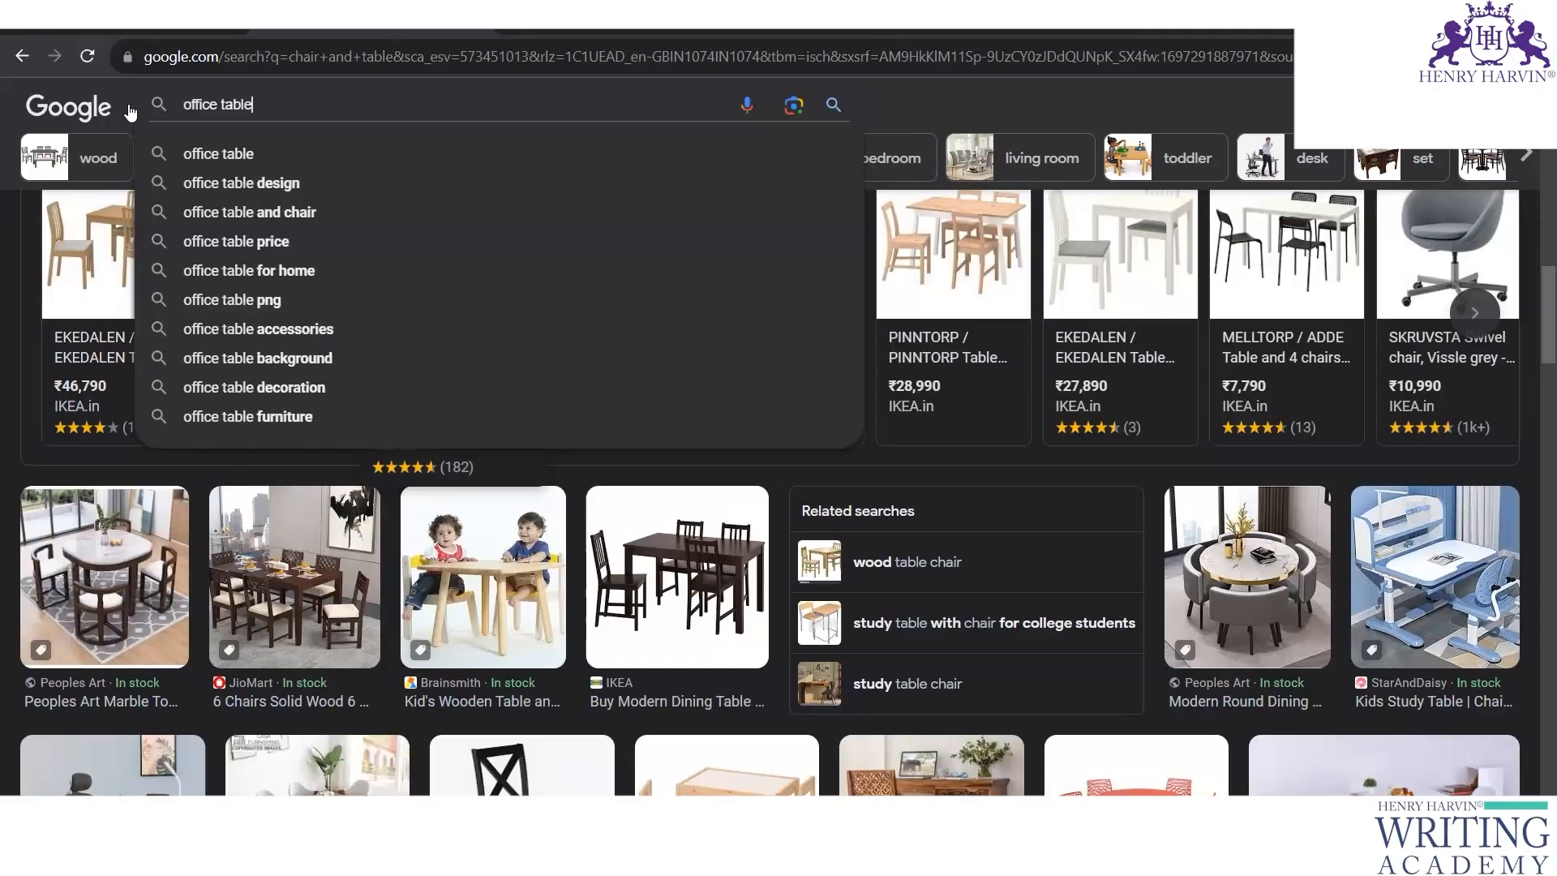
click(253, 211)
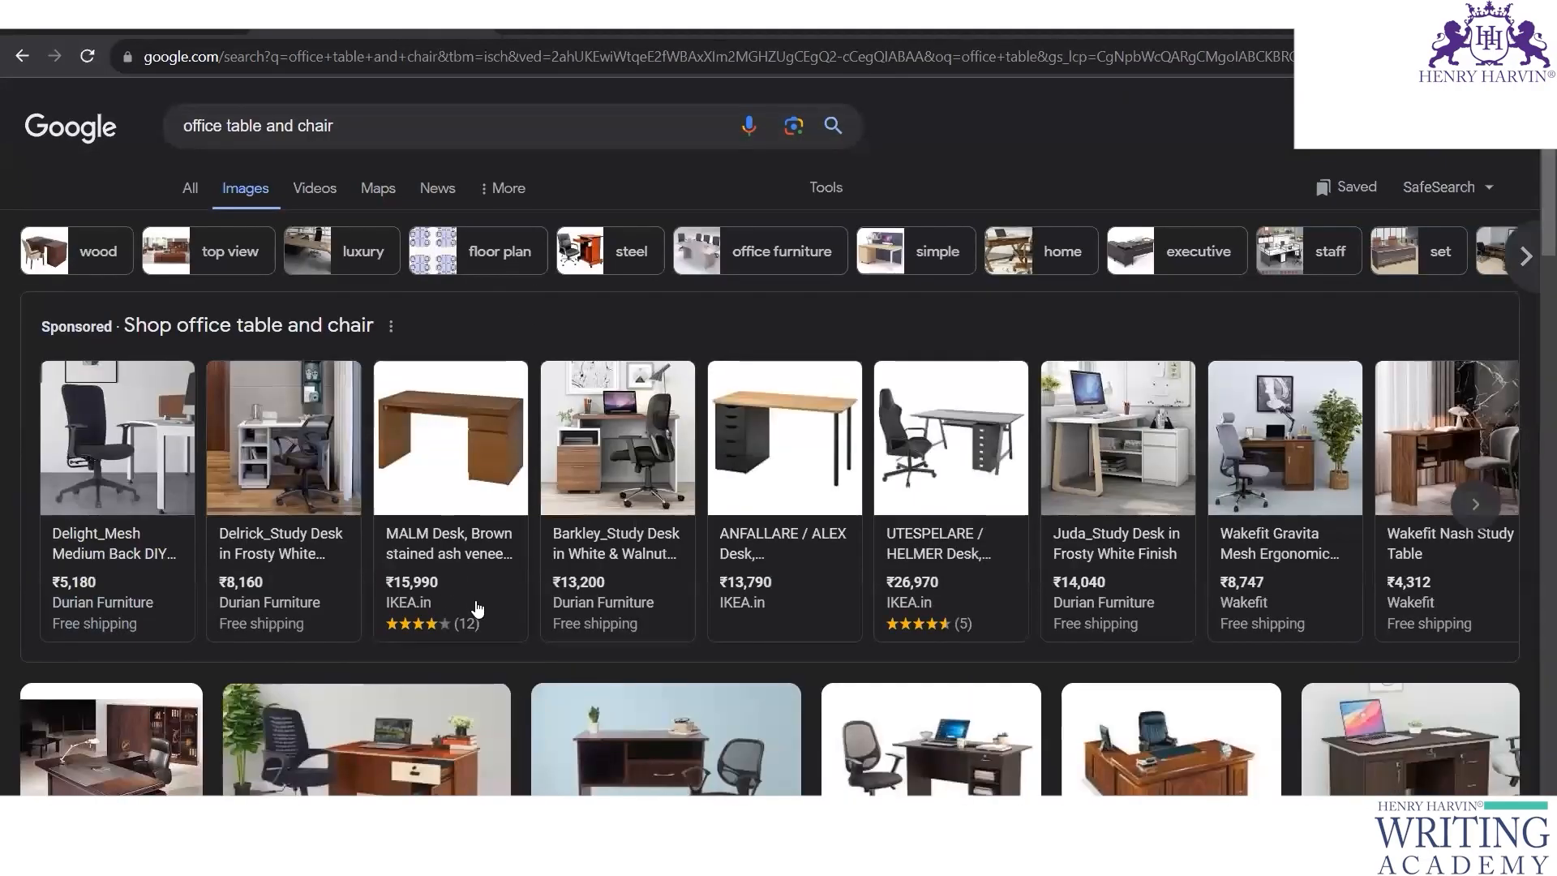
Step: Look through the office table and chair results and open The Sleep Company Onyx Ortho Chair product page in a new tab
scroll(563, 589, down, 1)
scroll(644, 576, down, 2)
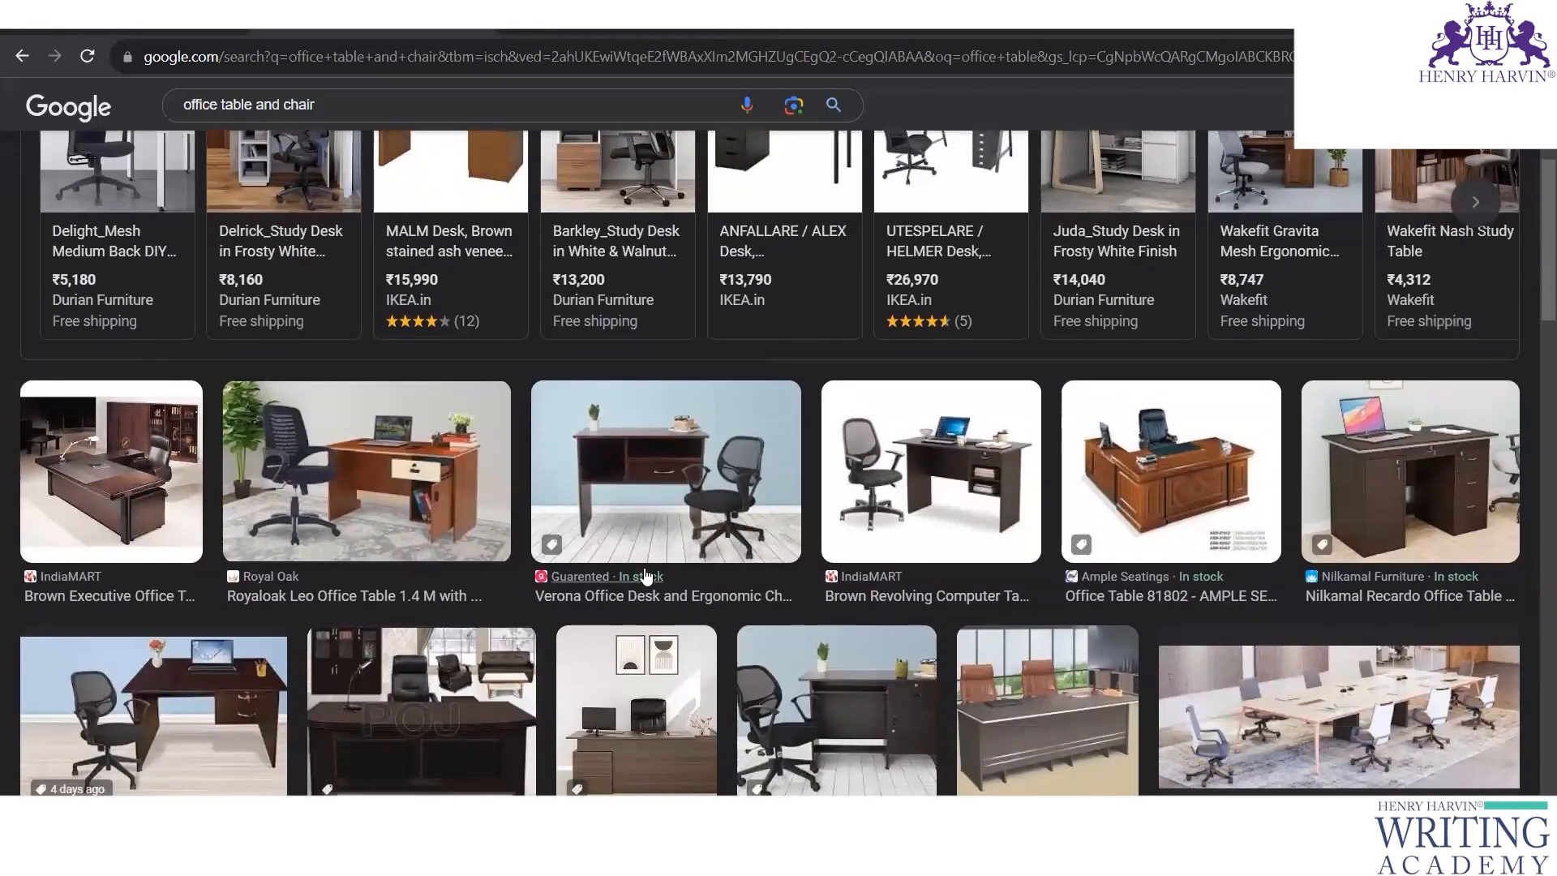
scroll(644, 568, up, 2)
scroll(644, 567, down, 5)
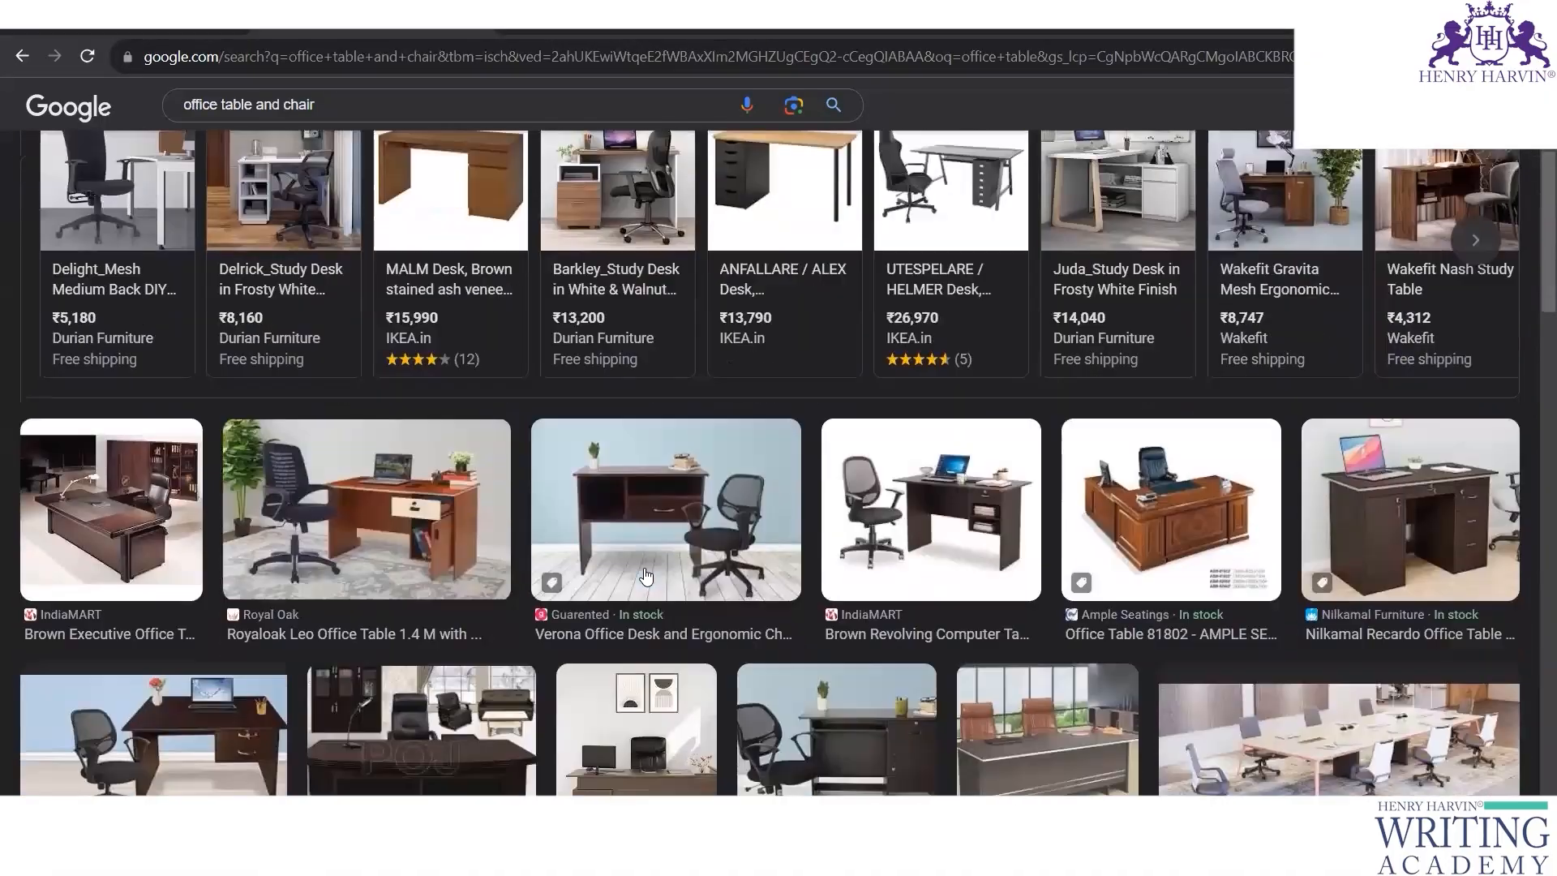
scroll(645, 576, down, 8)
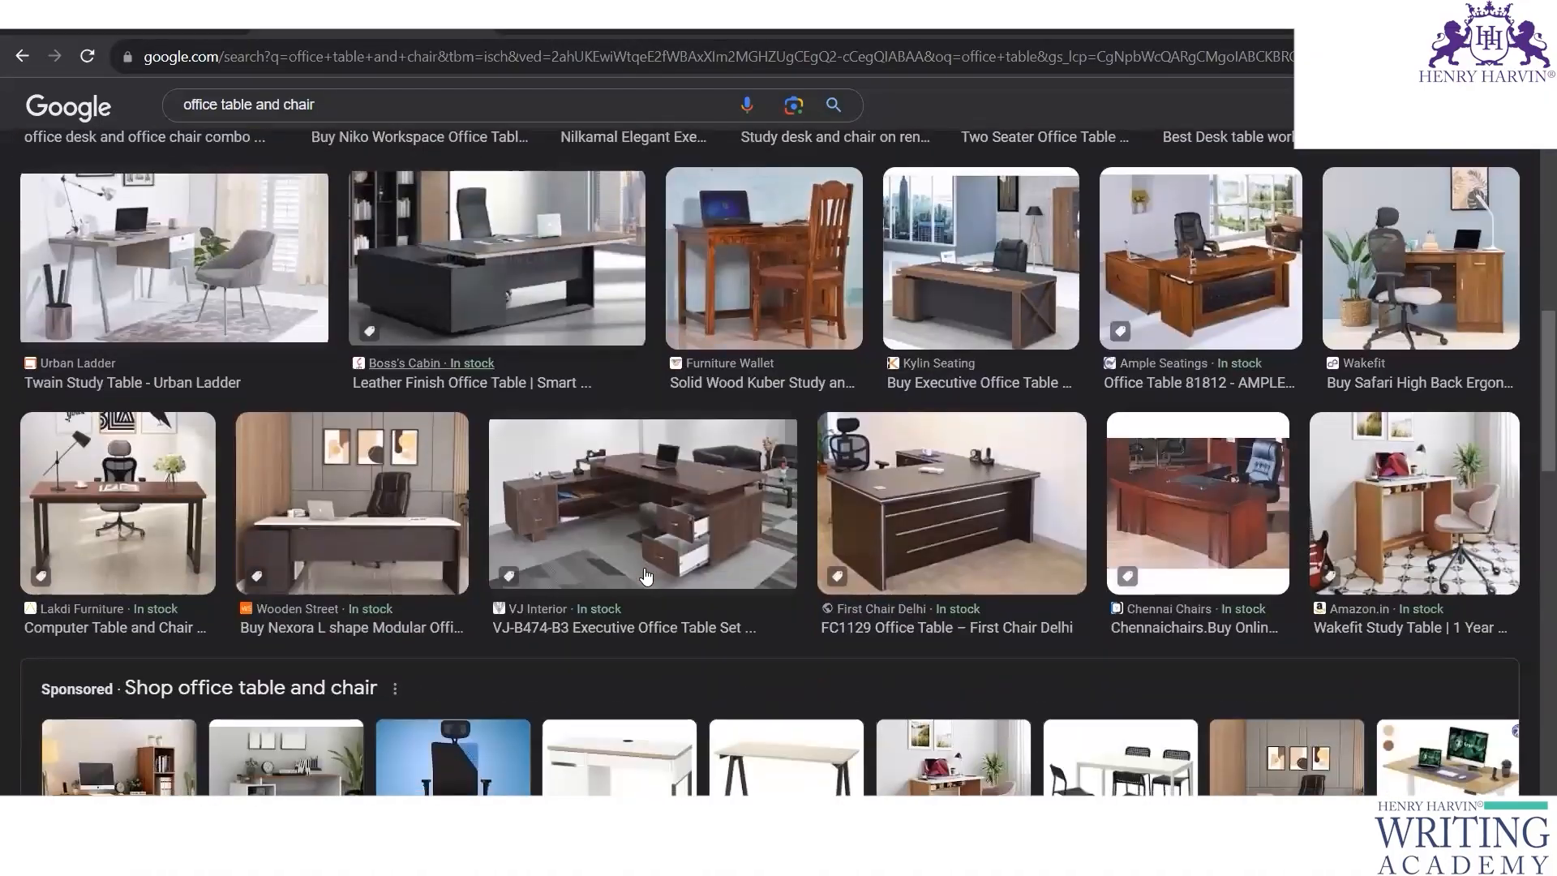
scroll(646, 576, down, 3)
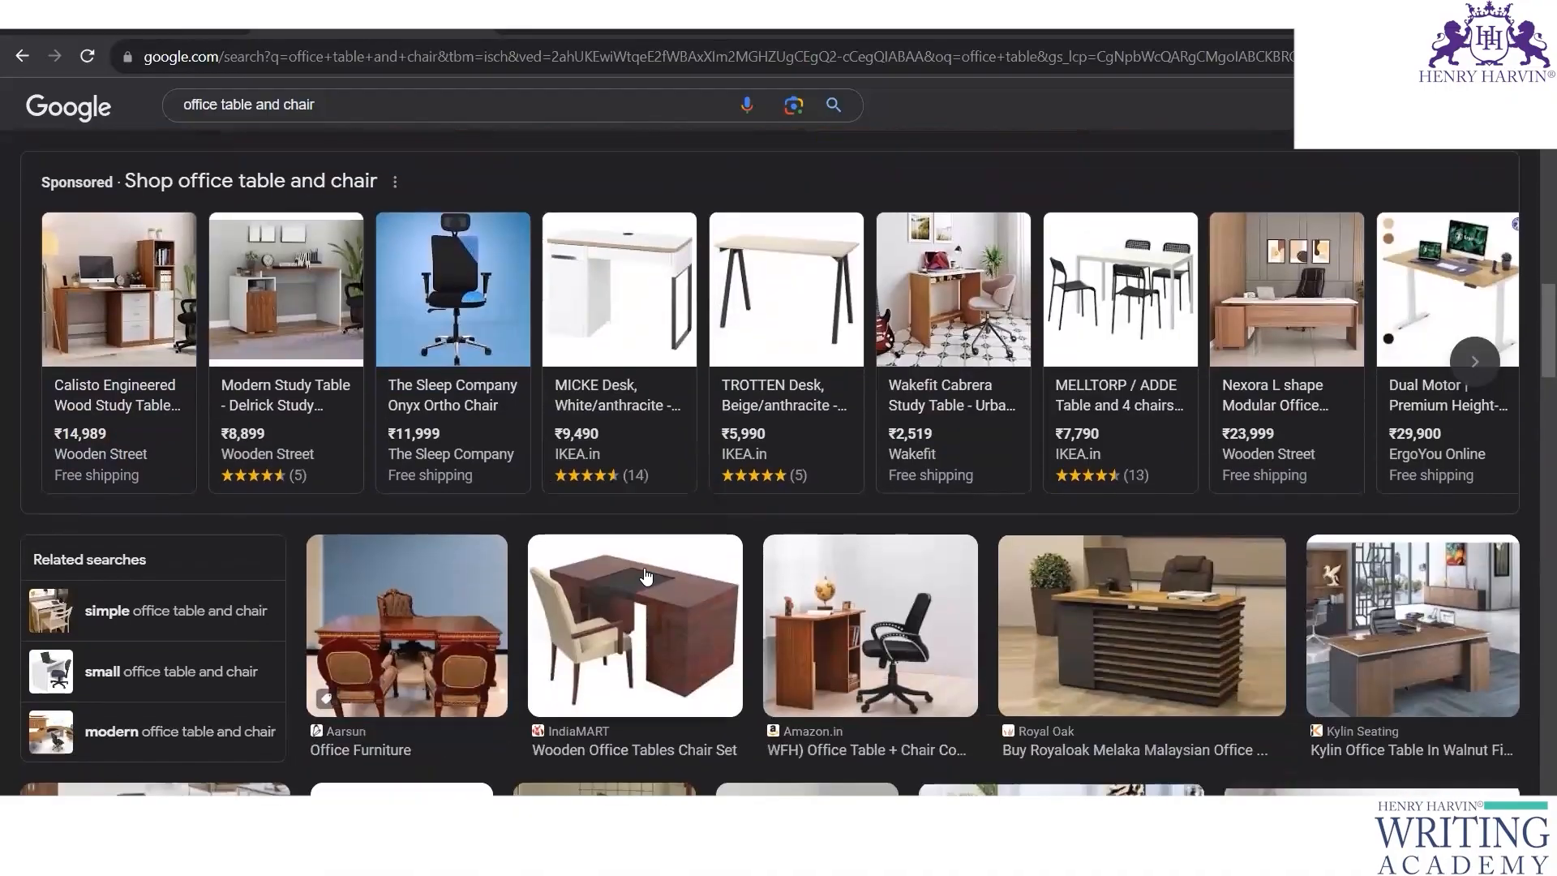
right_click(472, 245)
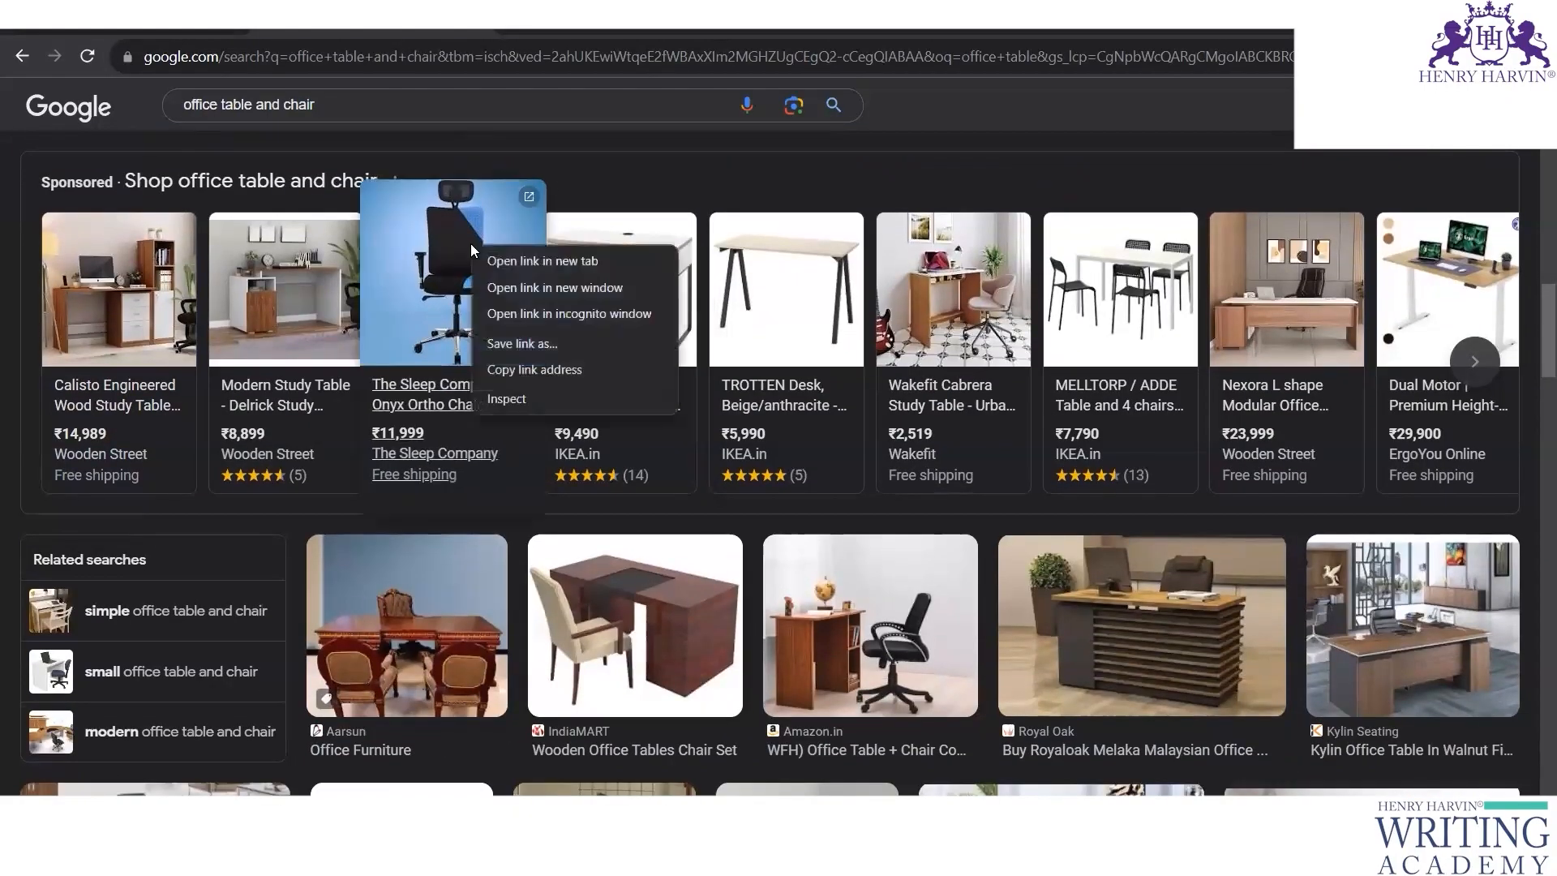
click(542, 261)
key(ctrl+Tab)
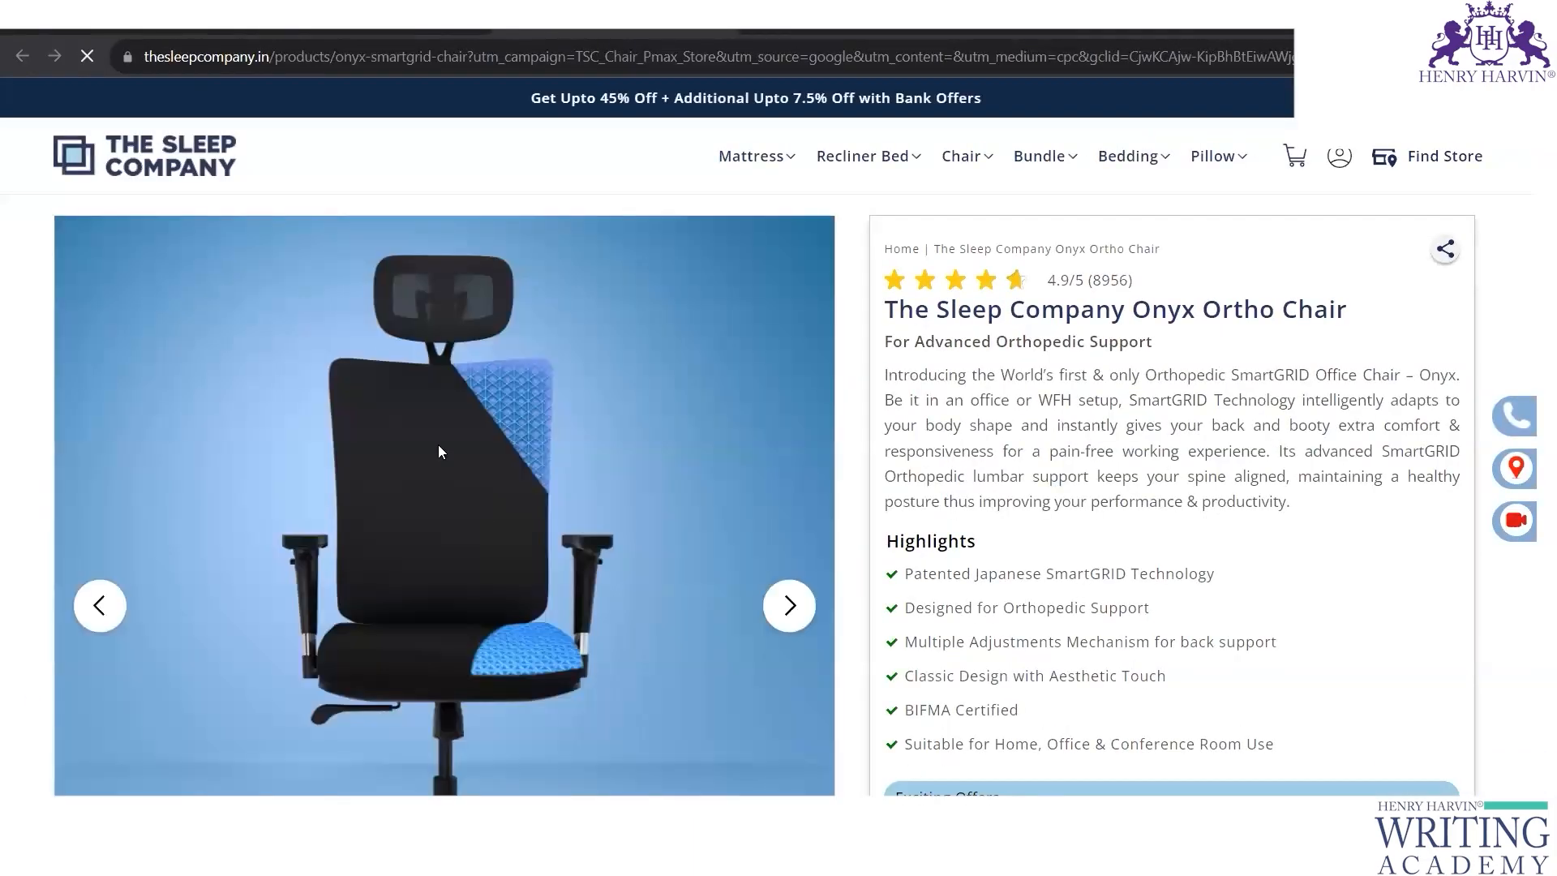
Step: Copy the Onyx chair image and paste it onto slide 3.1 in Articulate Storyline
right_click(438, 368)
click(496, 437)
key(alt+Tab)
click(965, 336)
right_click(639, 268)
click(848, 333)
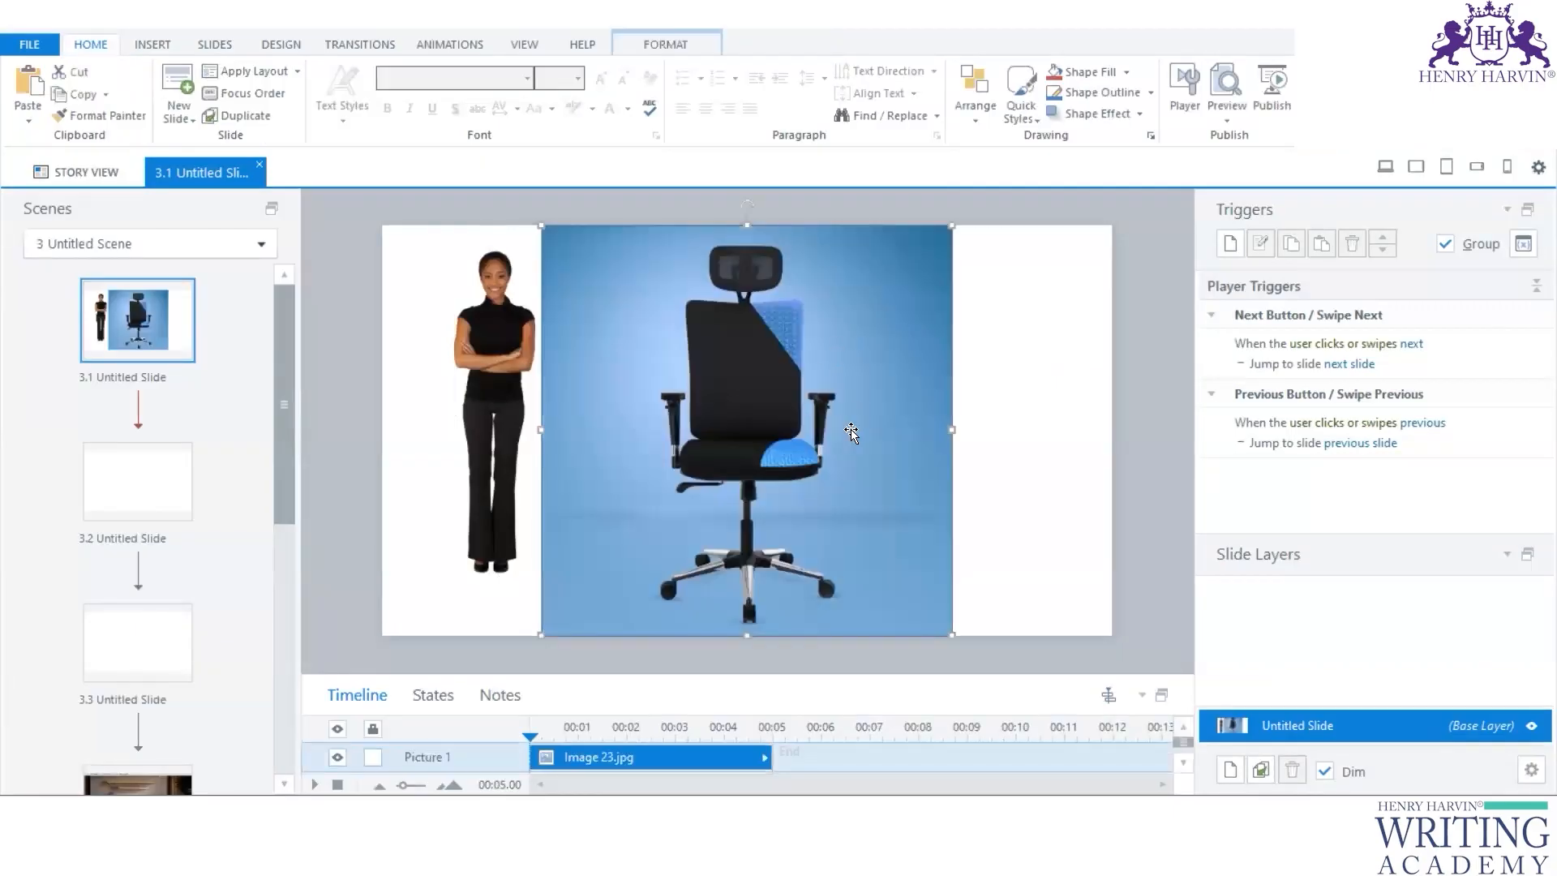
Step: Crop the pasted chair picture closer around the chair
click(694, 44)
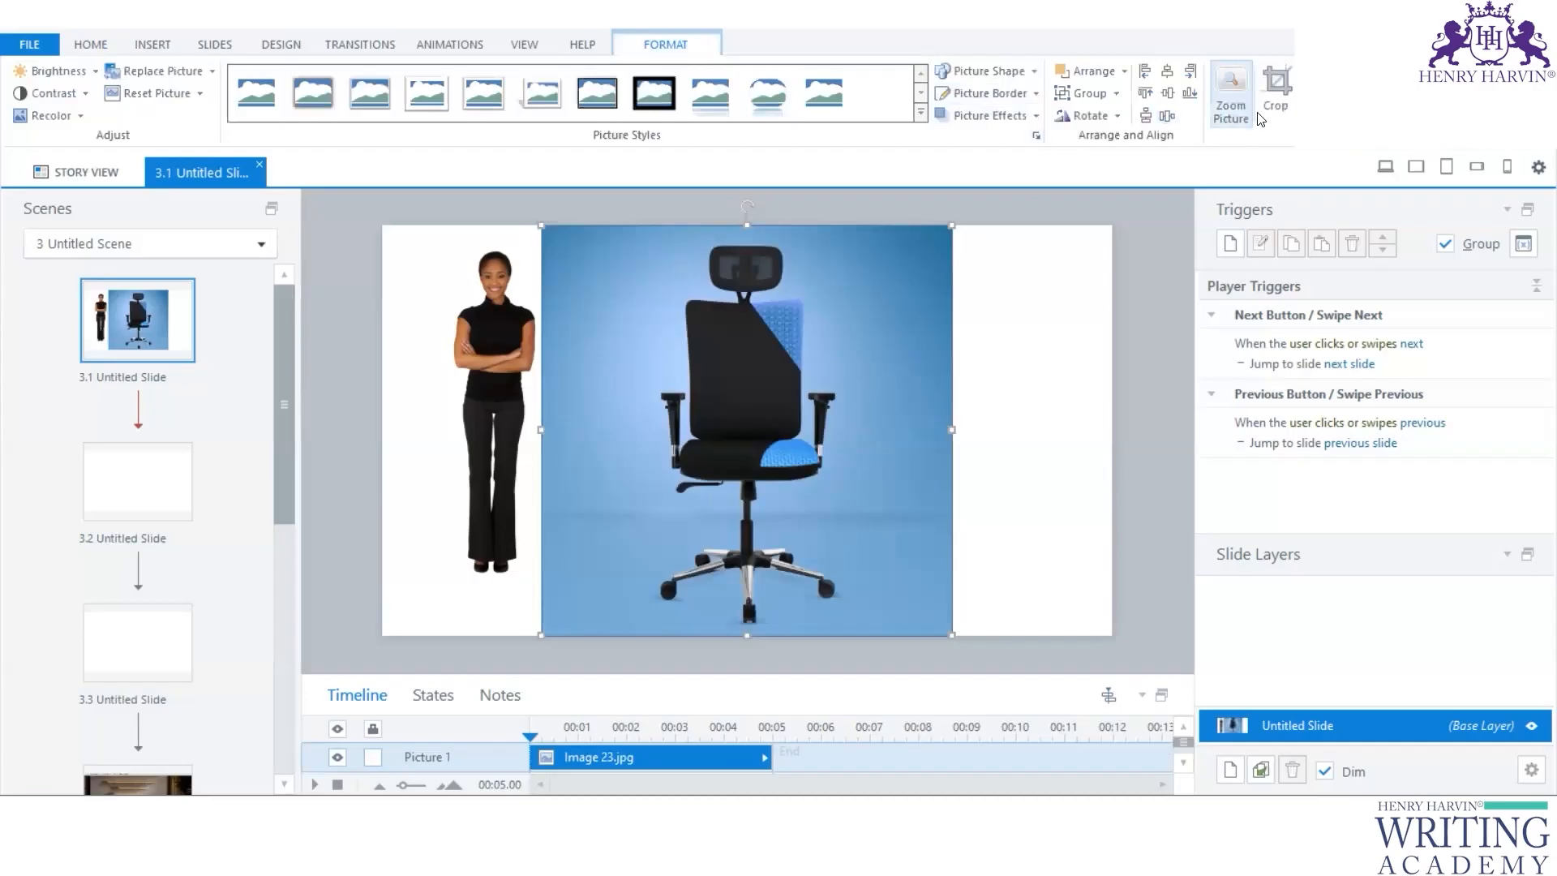
click(1275, 90)
drag(947, 234, 841, 243)
drag(543, 636, 642, 504)
Step: Move Laura off the slide's left edge, and enlarge and position the chair picture on the left half of the slide
drag(470, 444, 316, 480)
drag(917, 487, 982, 628)
drag(724, 467, 699, 455)
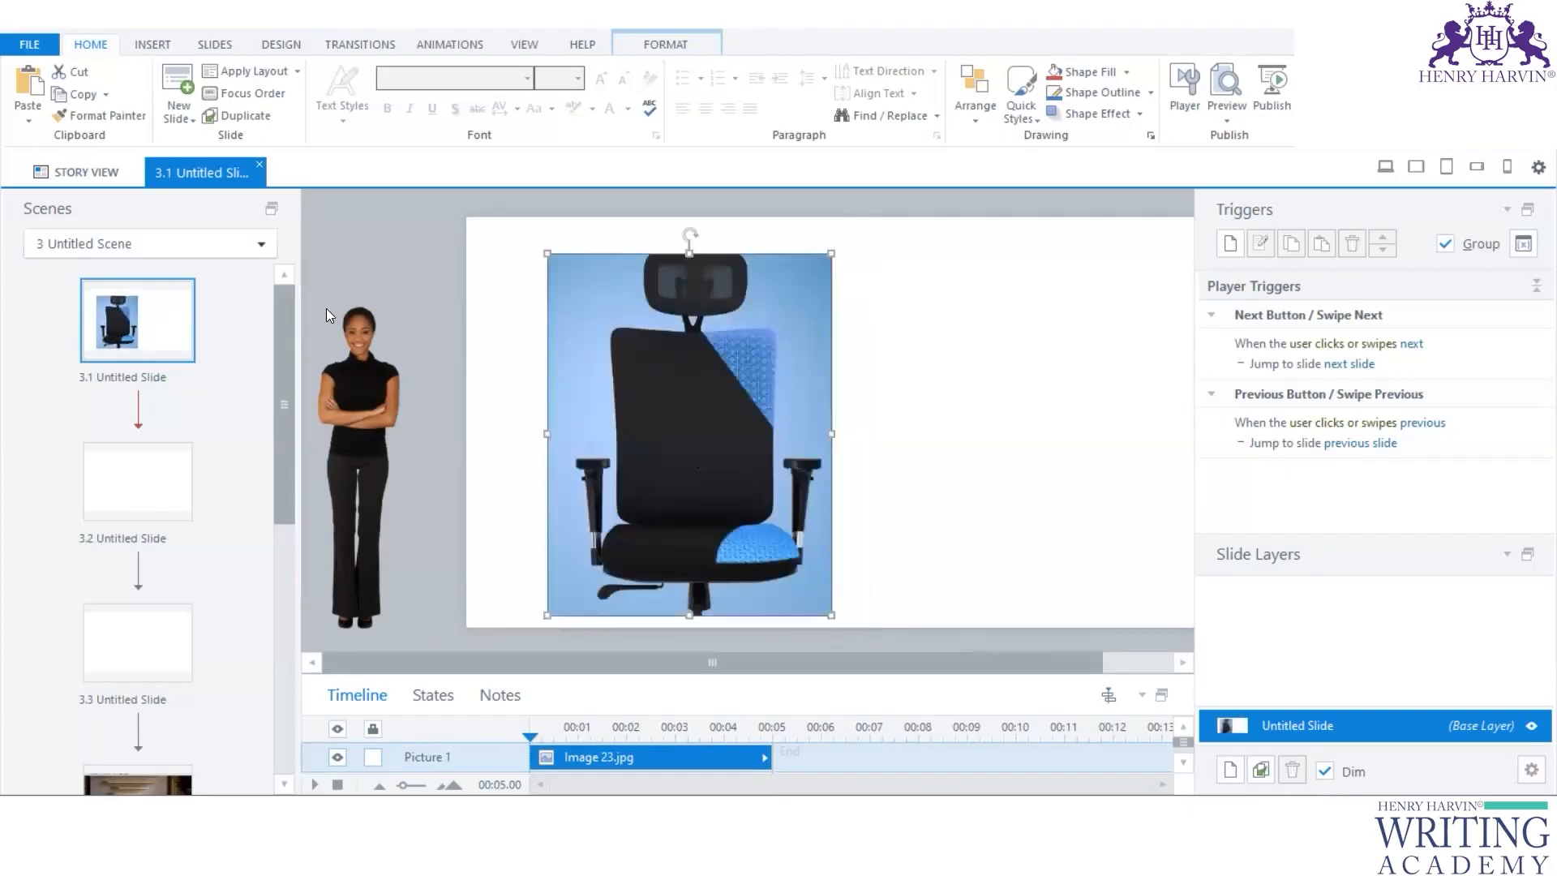
drag(695, 392, 688, 397)
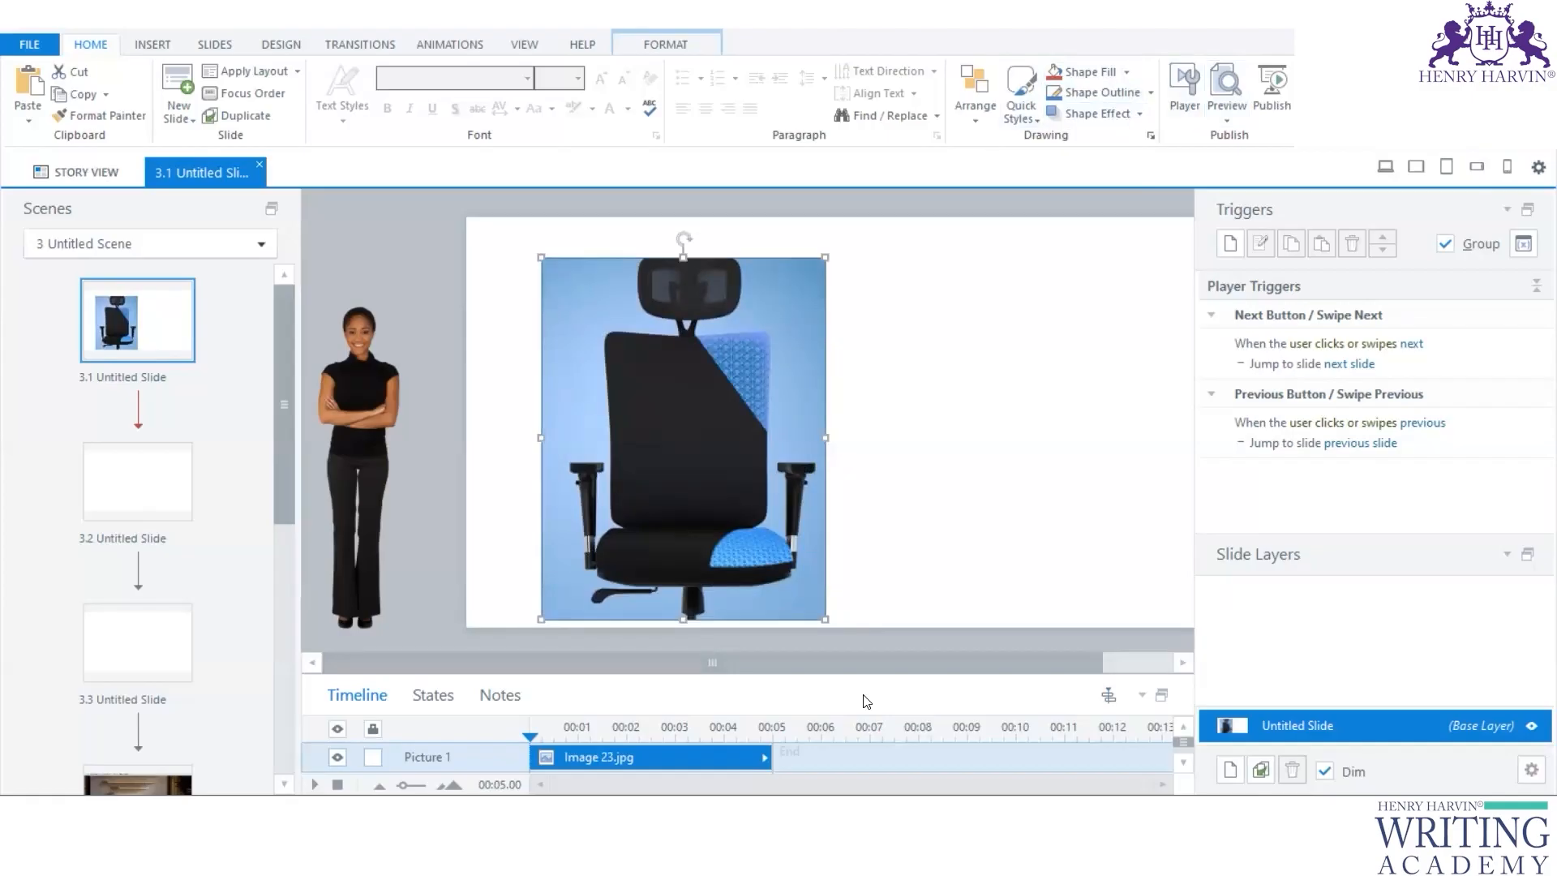
Step: Switch to Google Chrome, close the chair product page, and open the Royal Oak Melaka office table result in a new tab
key(alt+Tab)
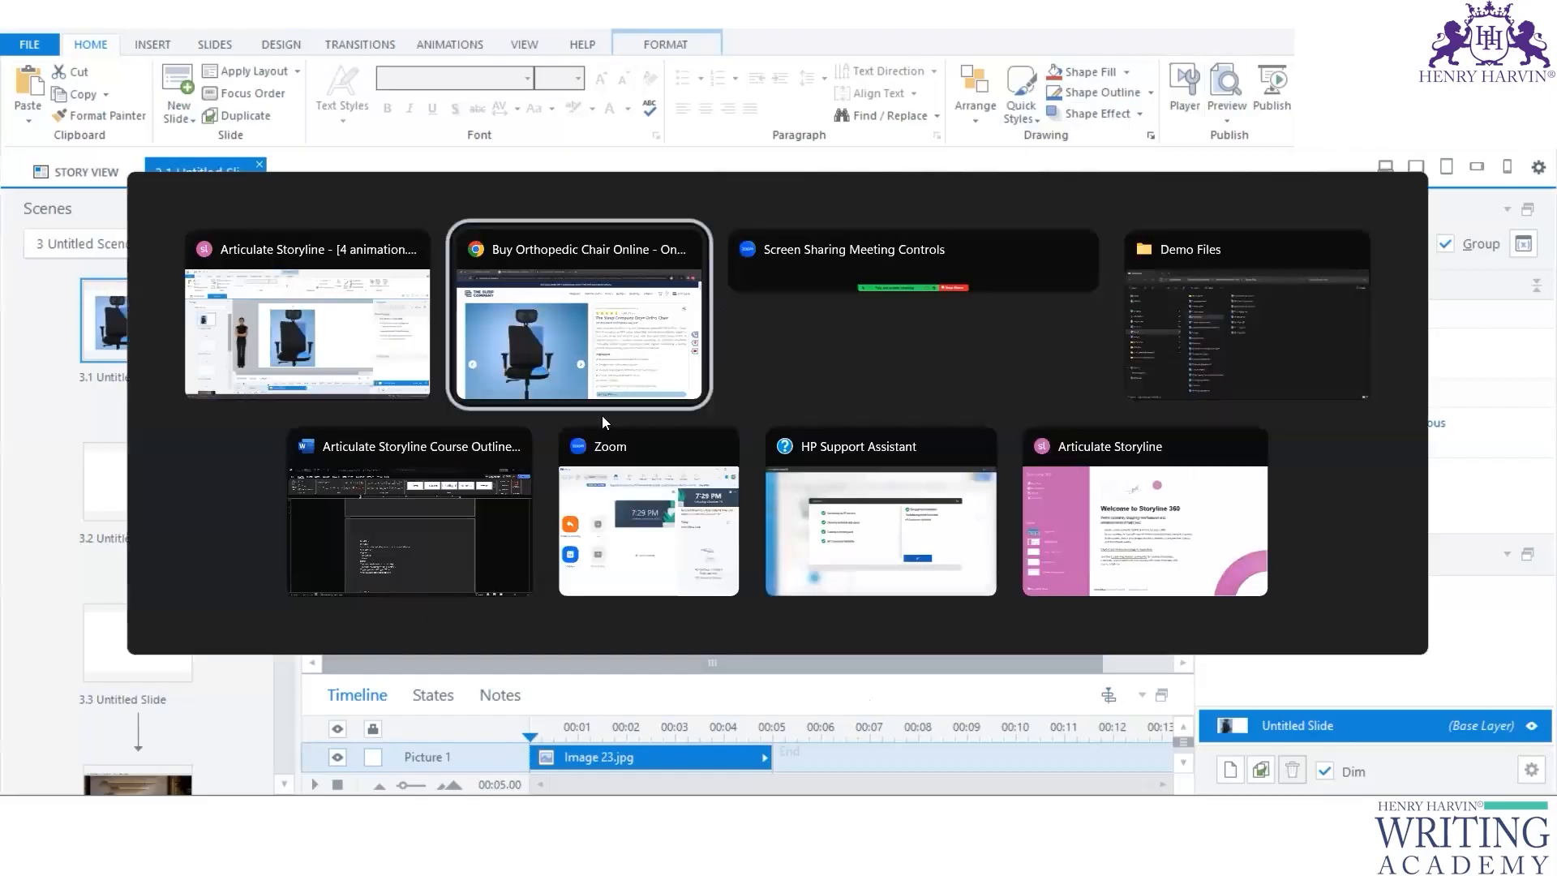
click(537, 342)
key(ctrl+w)
scroll(689, 606, down, 3)
right_click(1184, 347)
click(1186, 354)
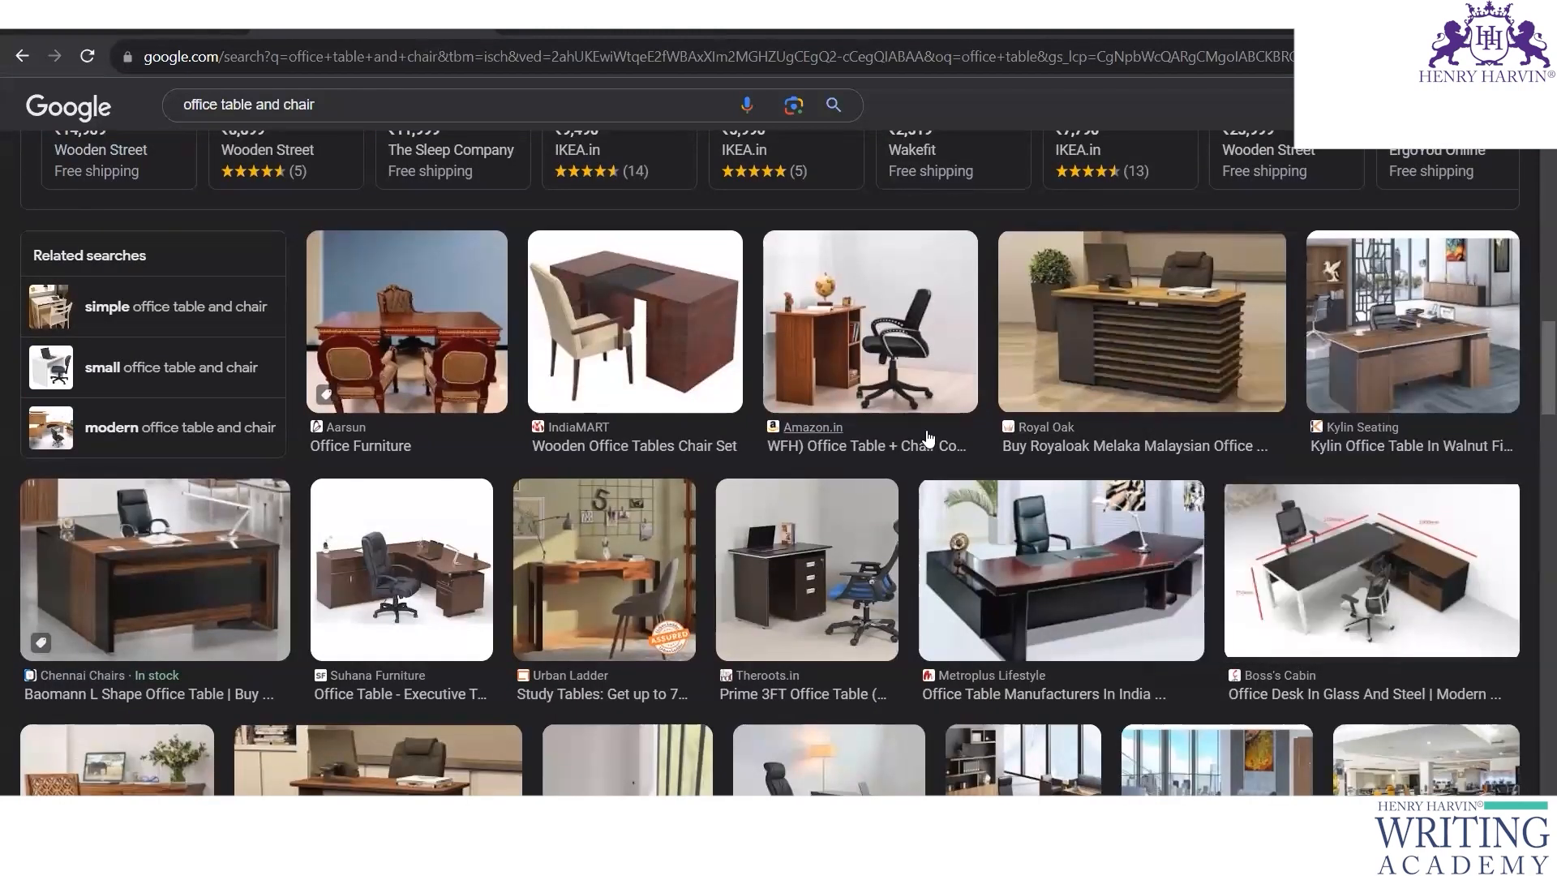
Step: Look further through the image results and open the Wooden Street office table result in a new tab
scroll(521, 635, down, 5)
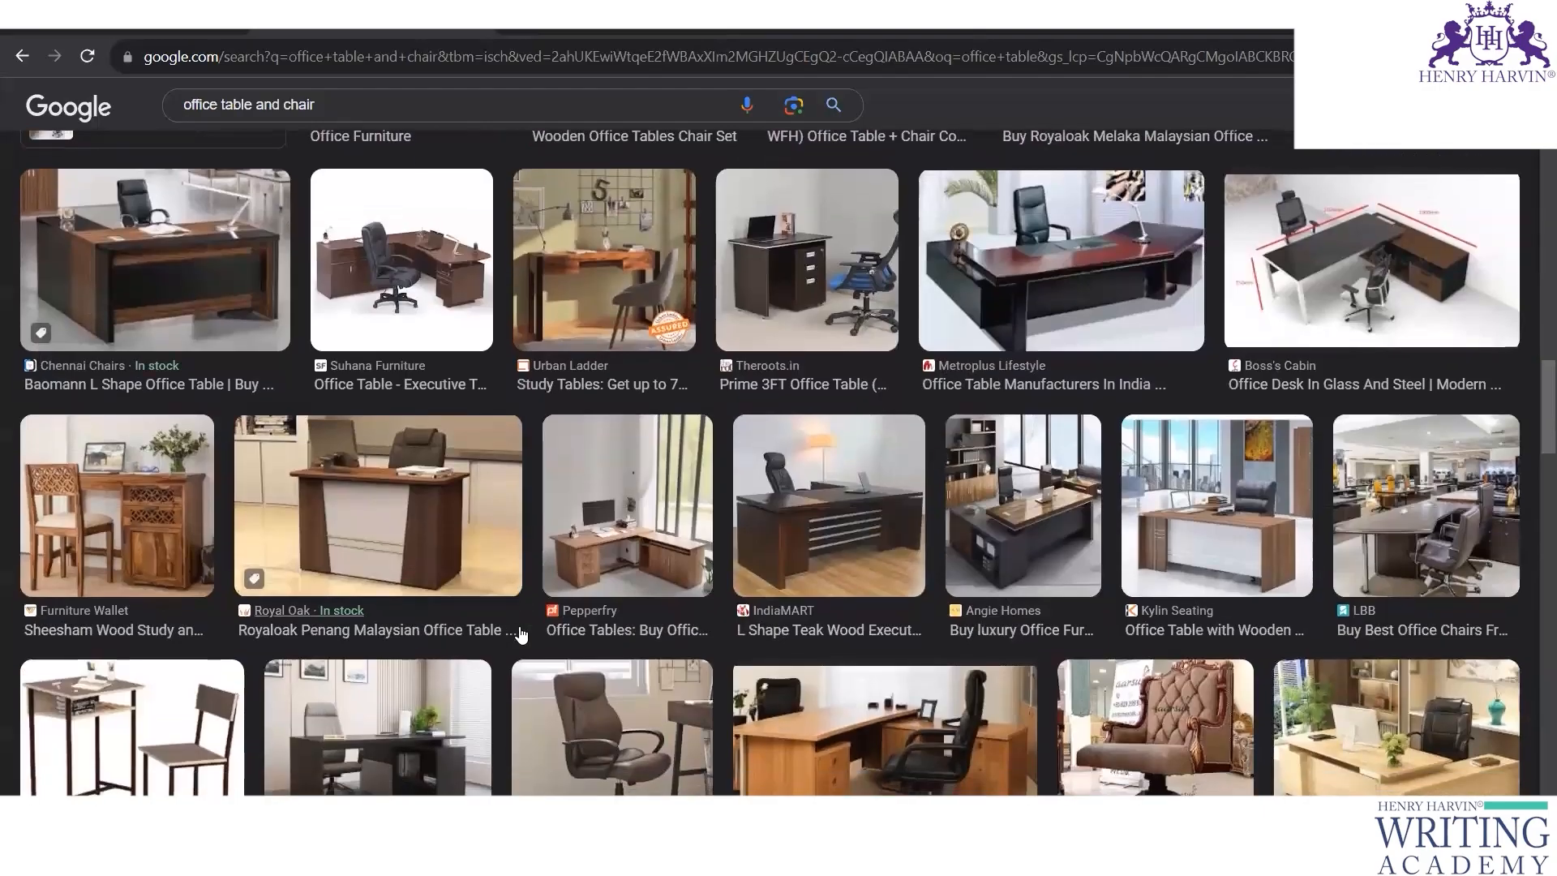
scroll(520, 633, down, 5)
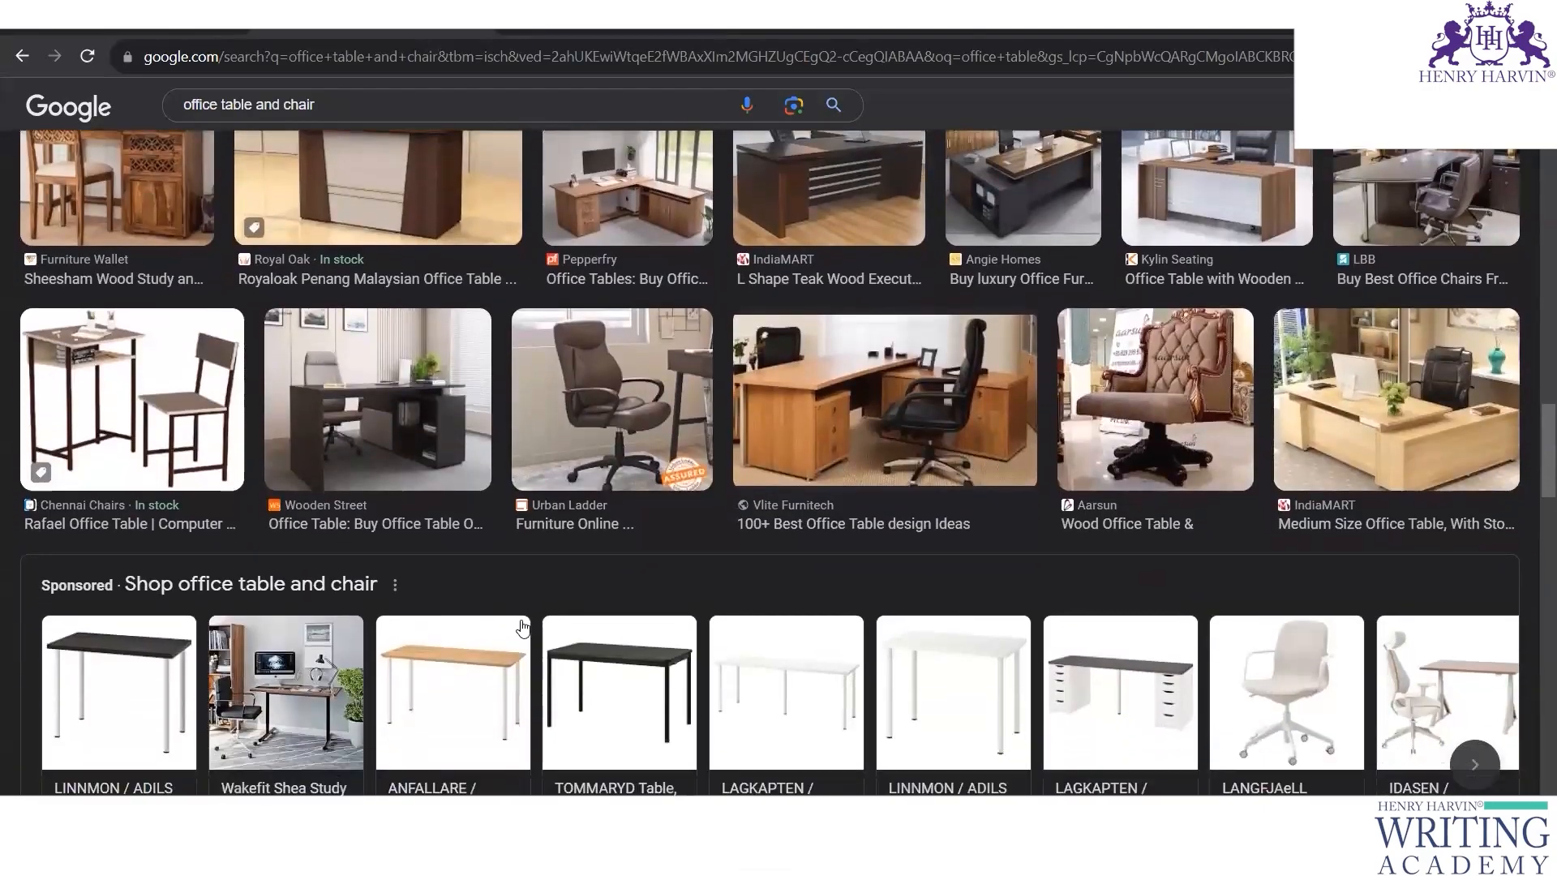
scroll(521, 633, up, 2)
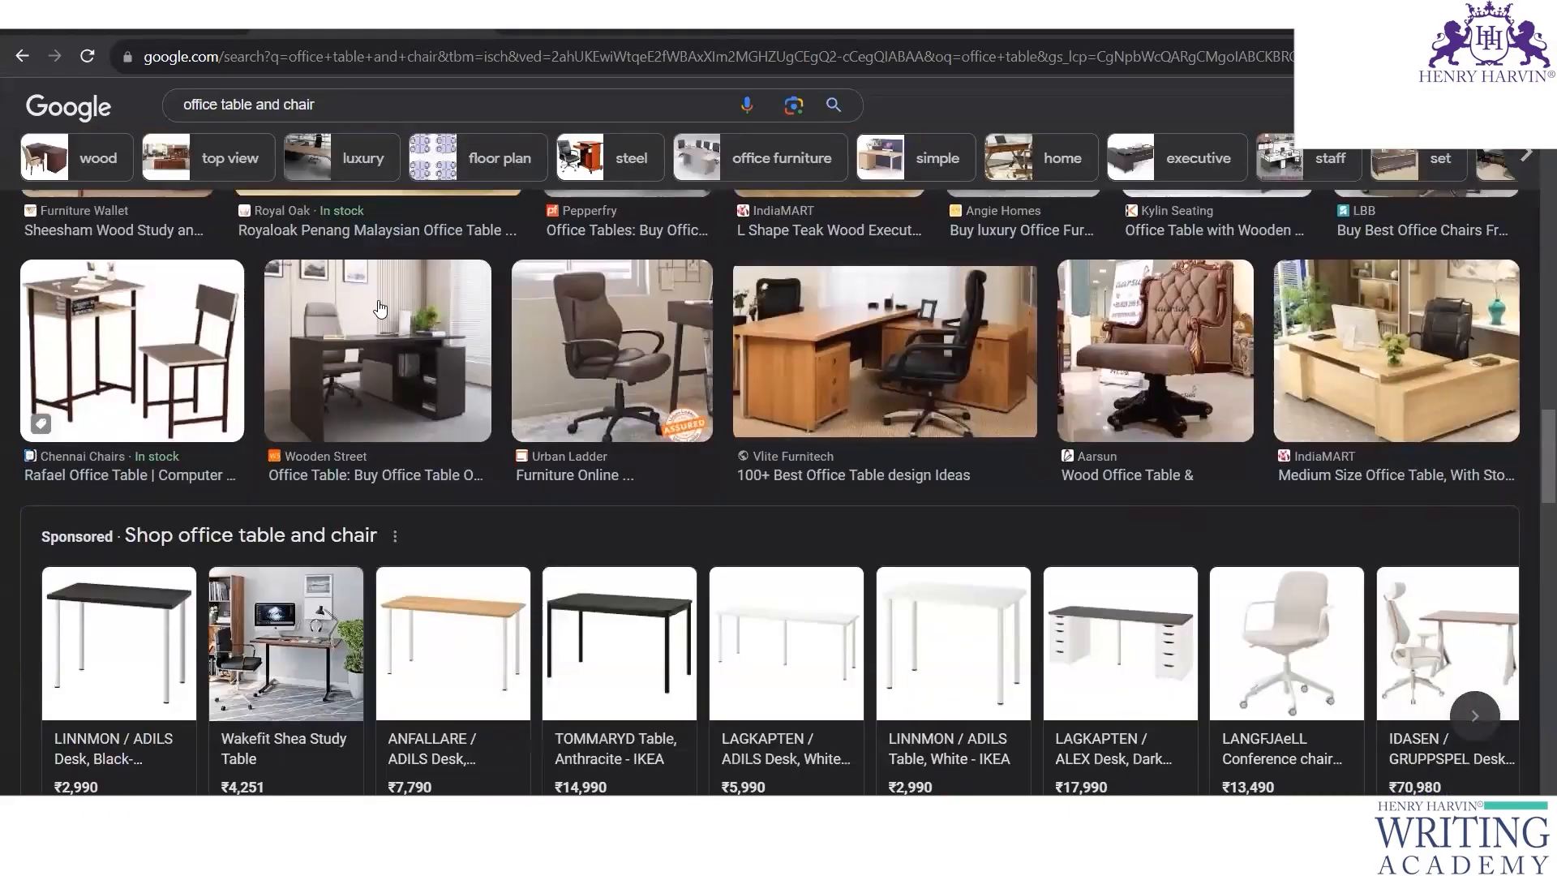
right_click(376, 303)
click(430, 324)
Step: Open the Royaloak Melaka office table product page from its image result and copy the main product image
click(825, 33)
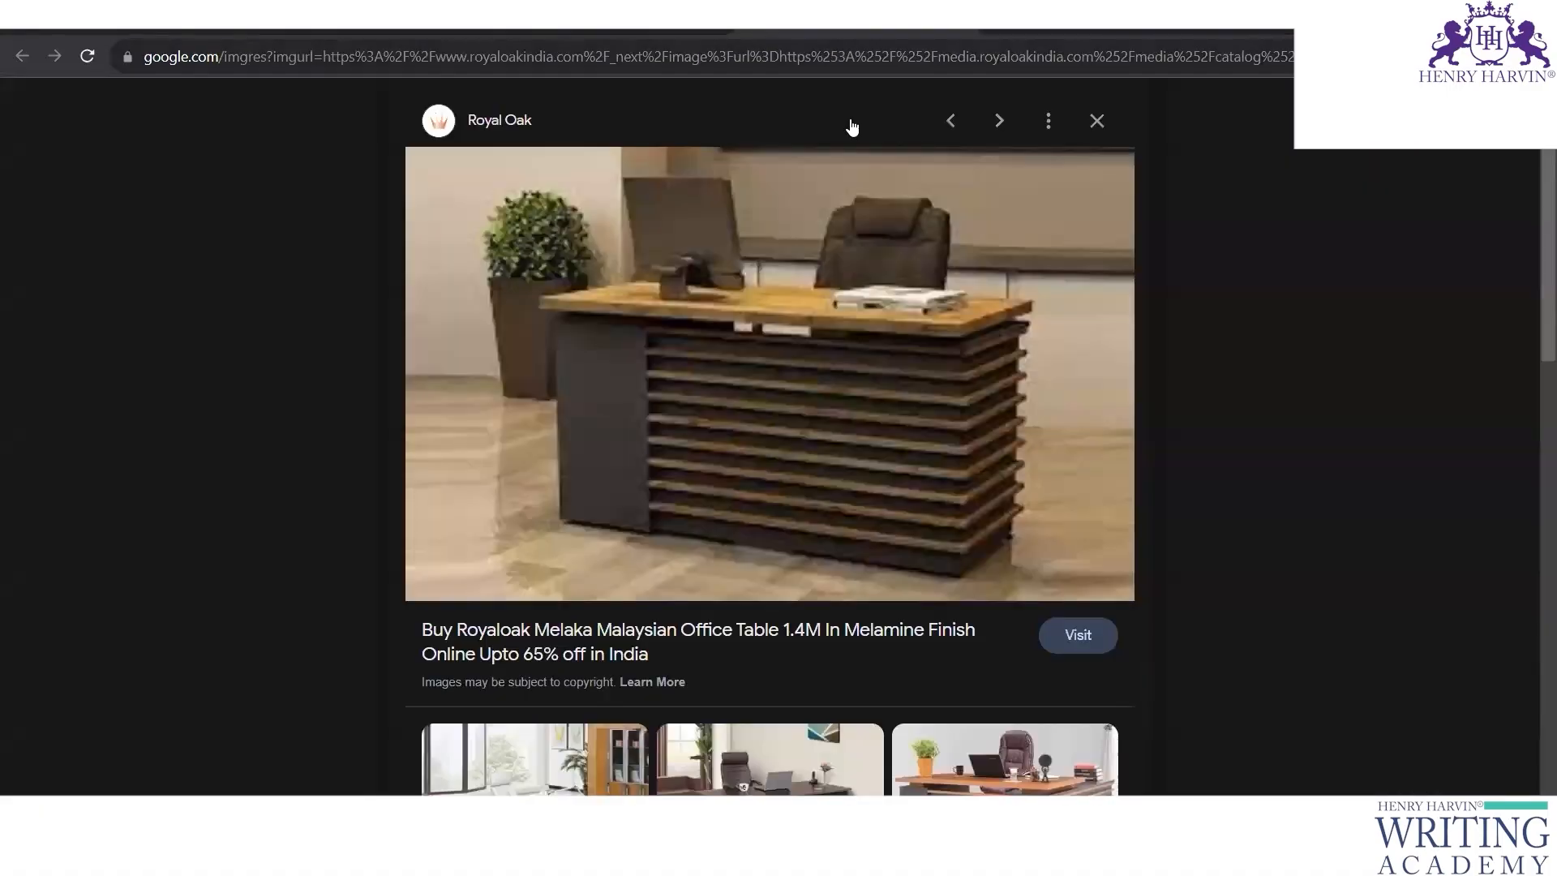
click(840, 641)
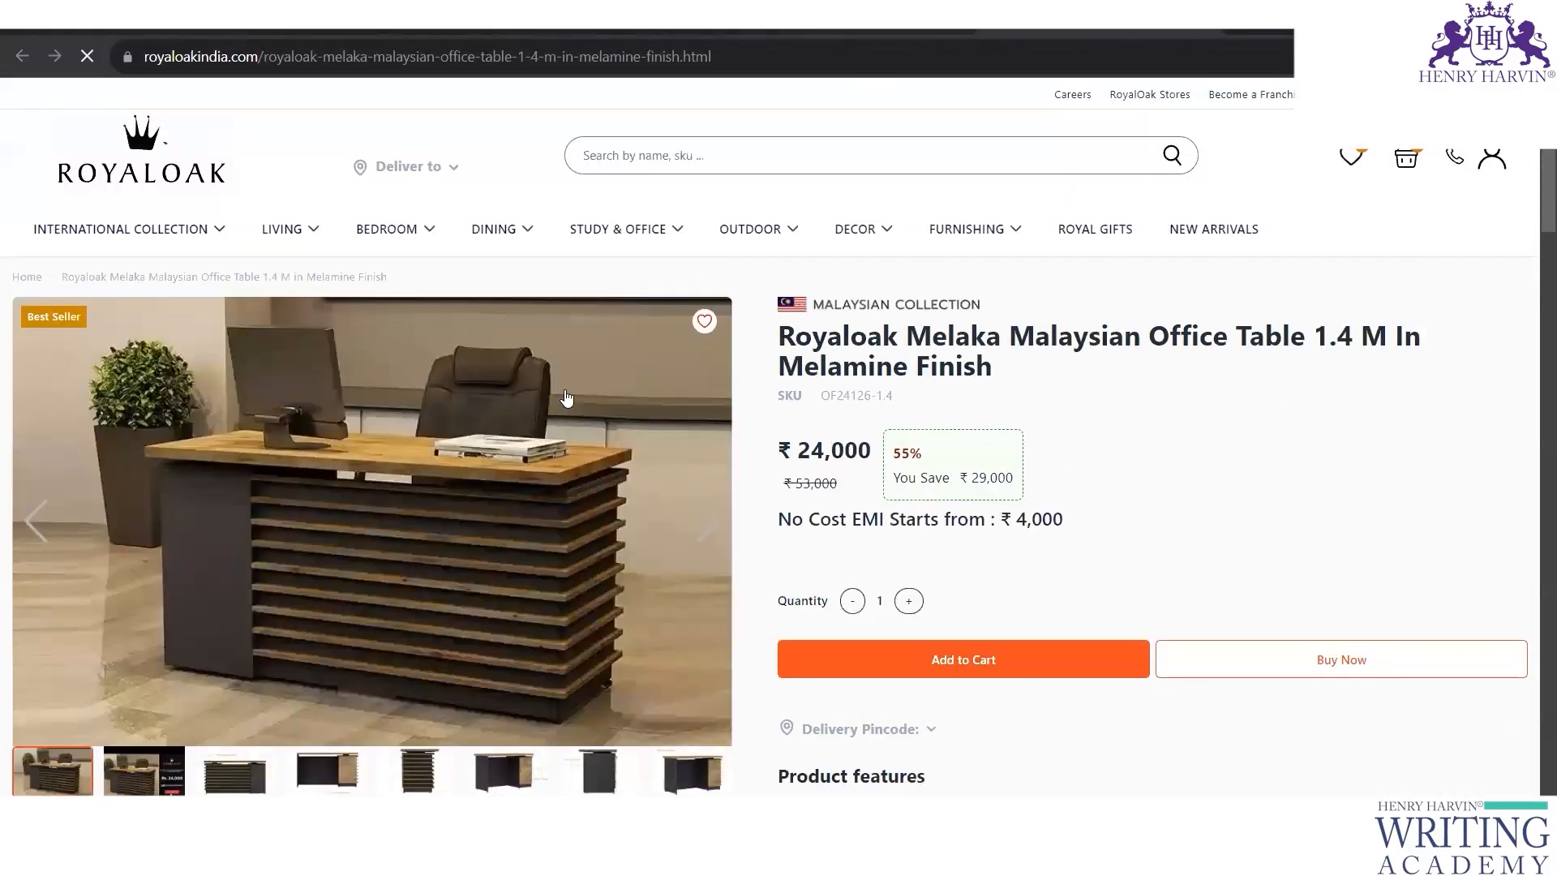
right_click(478, 440)
click(546, 510)
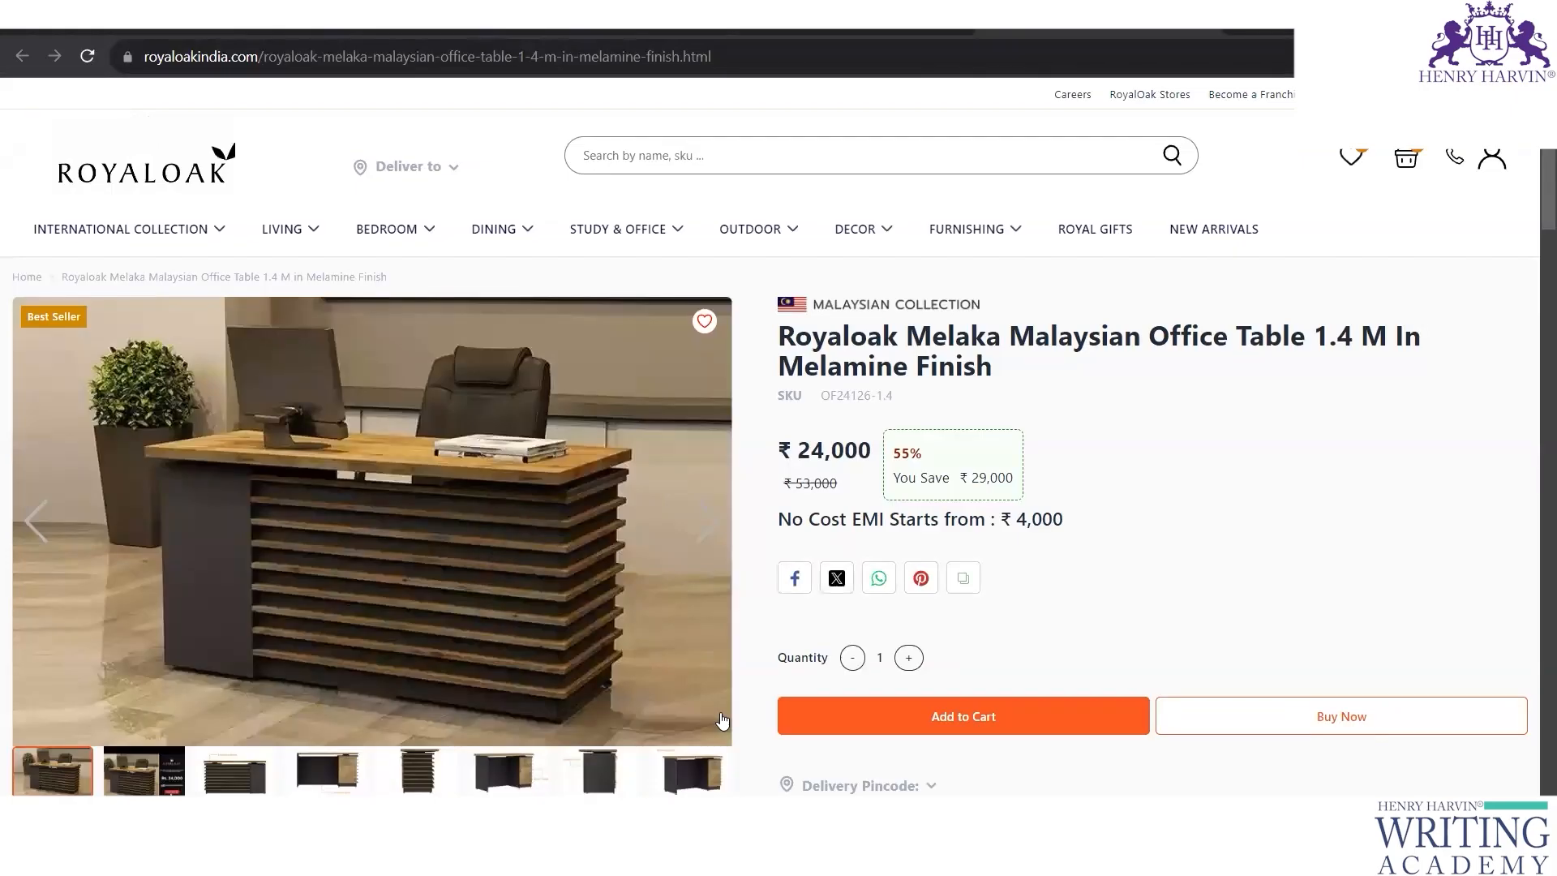
Step: Return to Articulate Storyline, delete the chair picture from slide 3.1, and try to paste the copied office table image
key(alt+Tab)
right_click(702, 294)
click(747, 361)
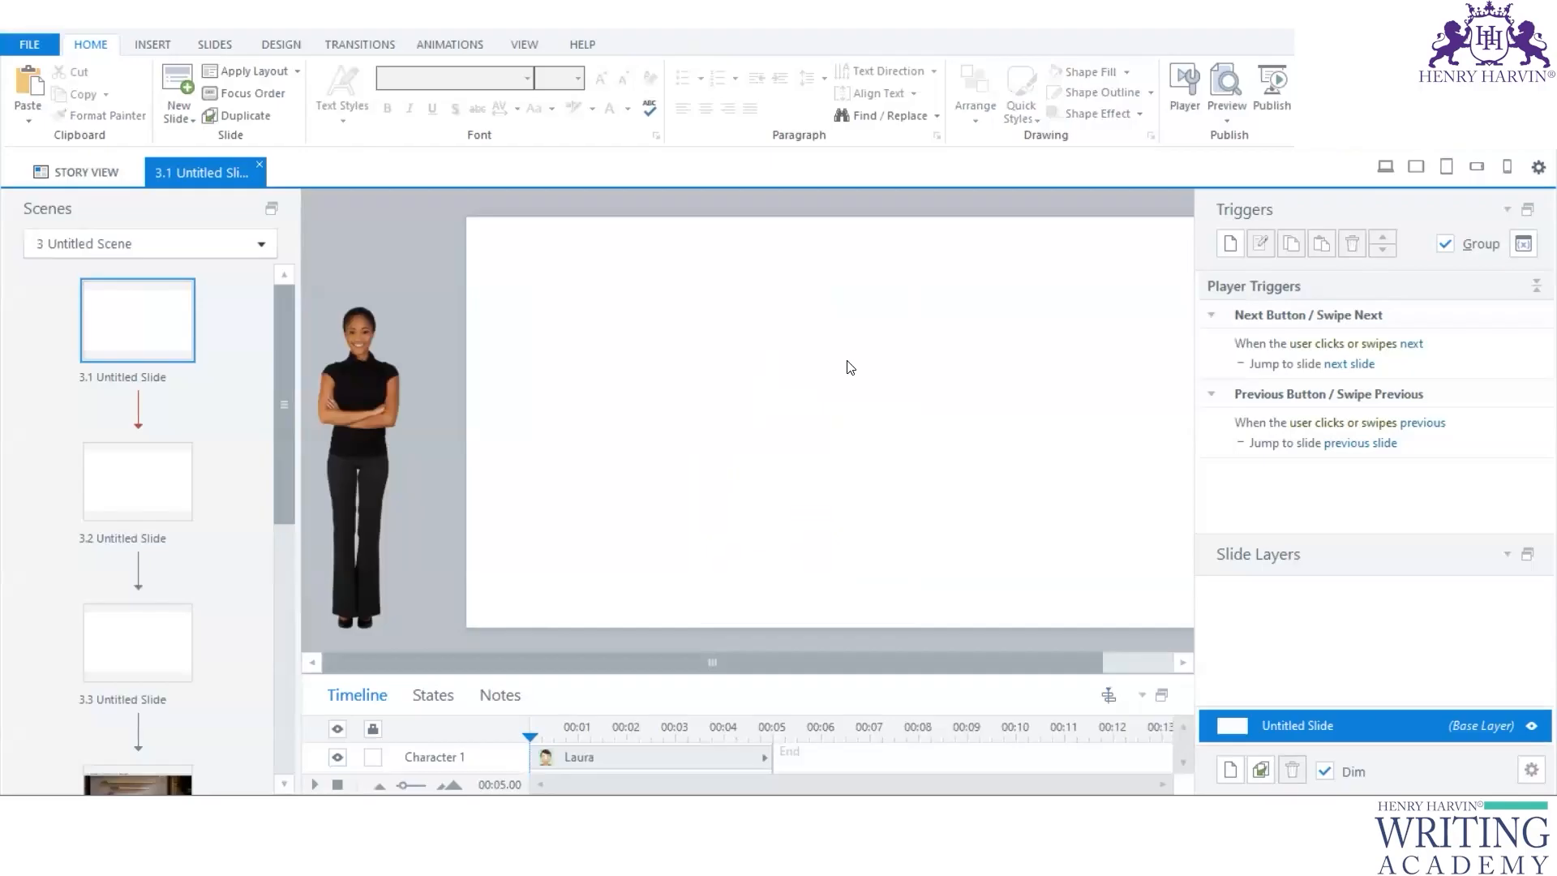
right_click(666, 299)
click(712, 371)
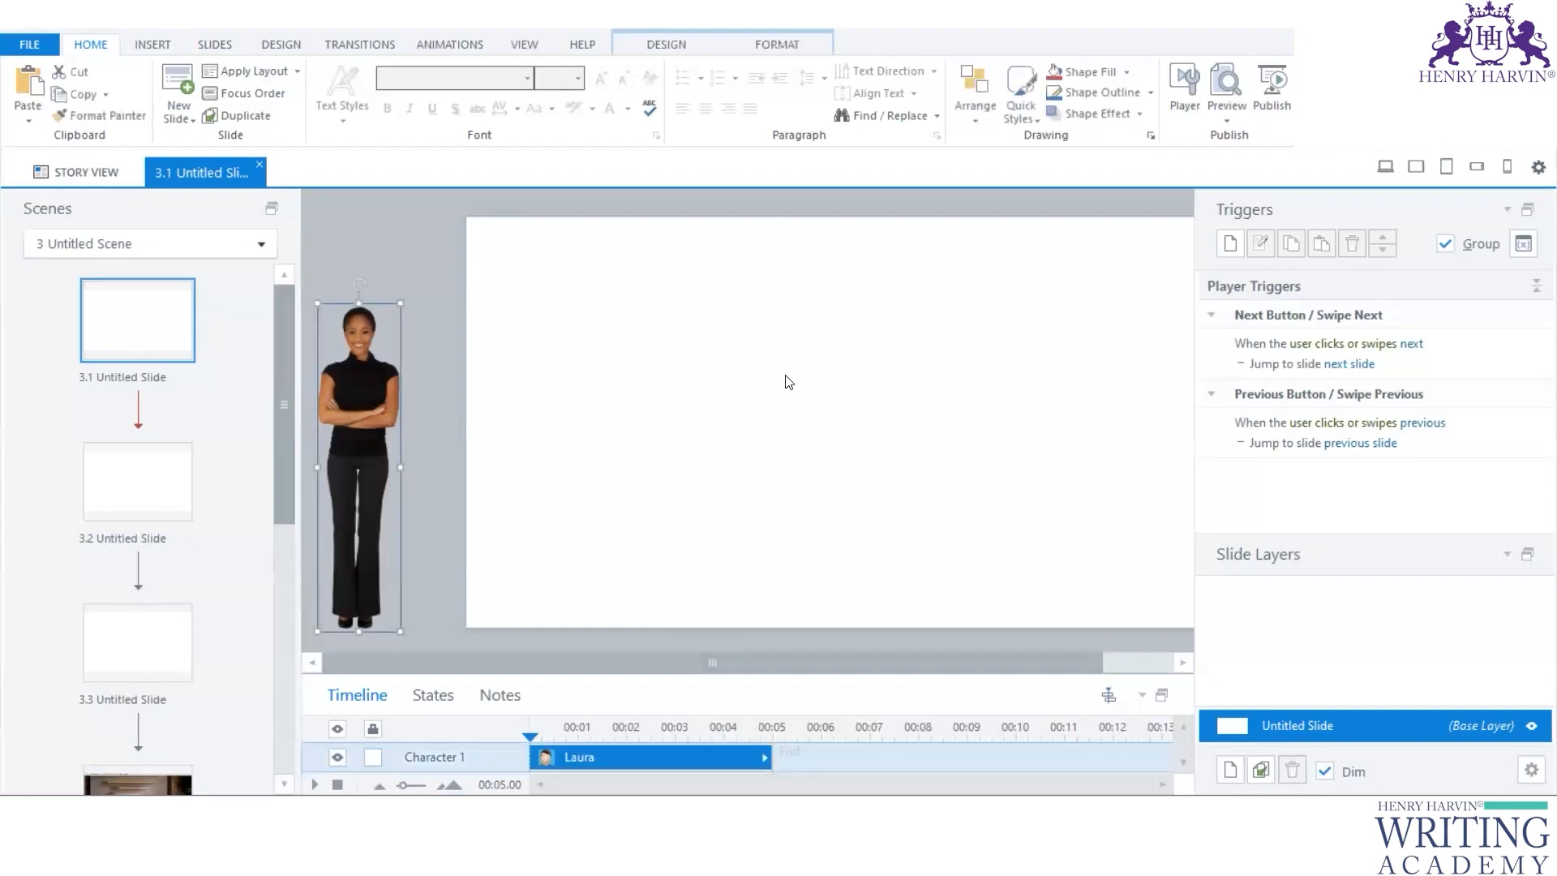
Step: Switch to Google Chrome, dismiss the delivery pincode prompt, and copy the office table image again
key(alt+Tab)
right_click(567, 357)
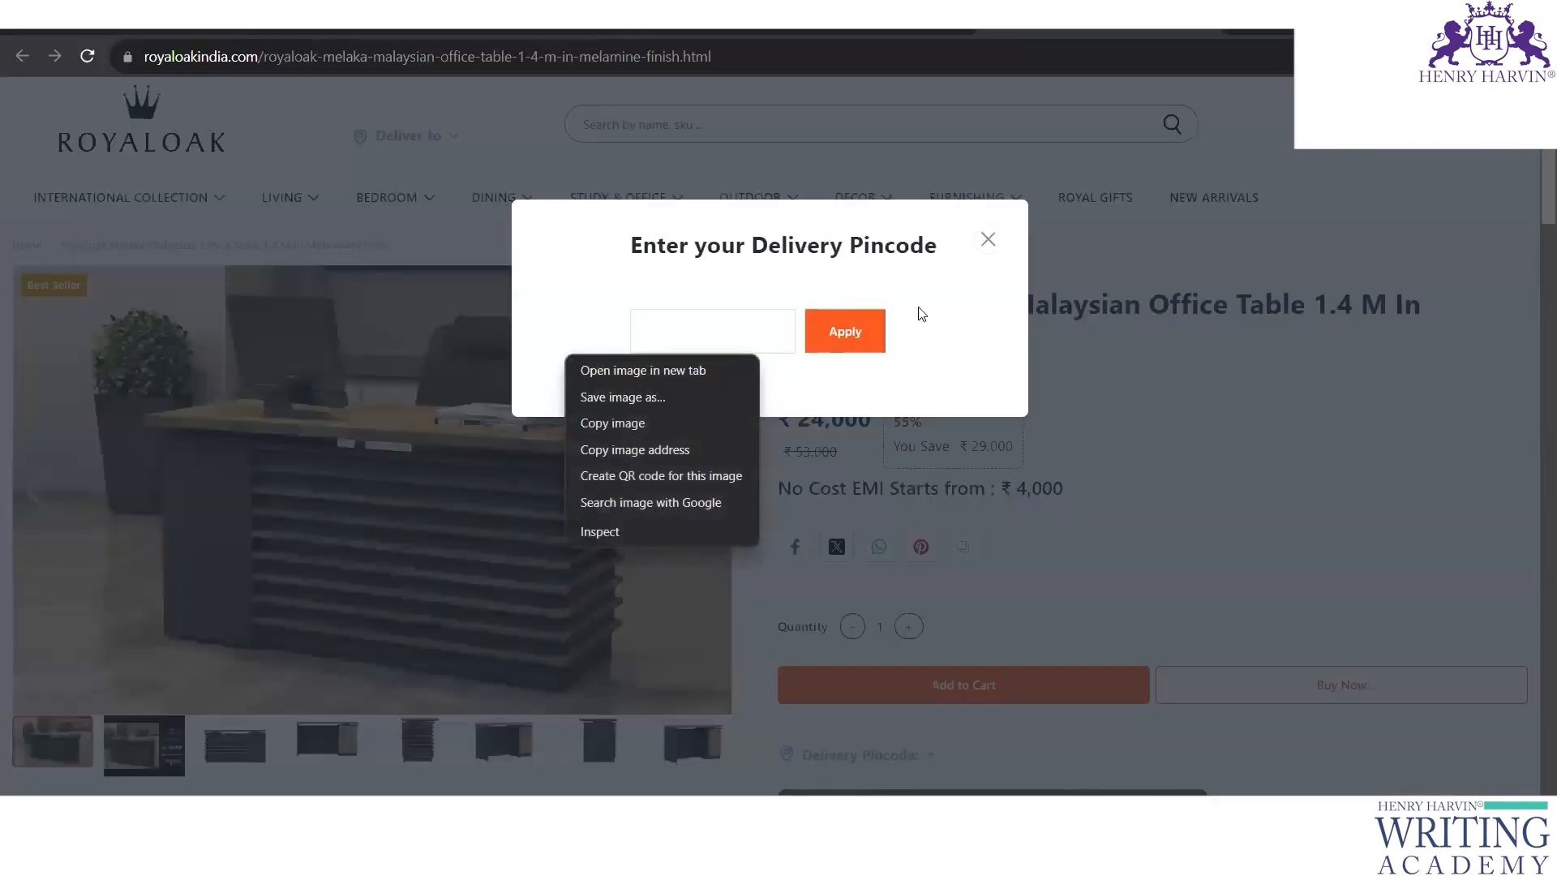
click(987, 242)
right_click(511, 403)
click(579, 480)
right_click(523, 385)
click(575, 423)
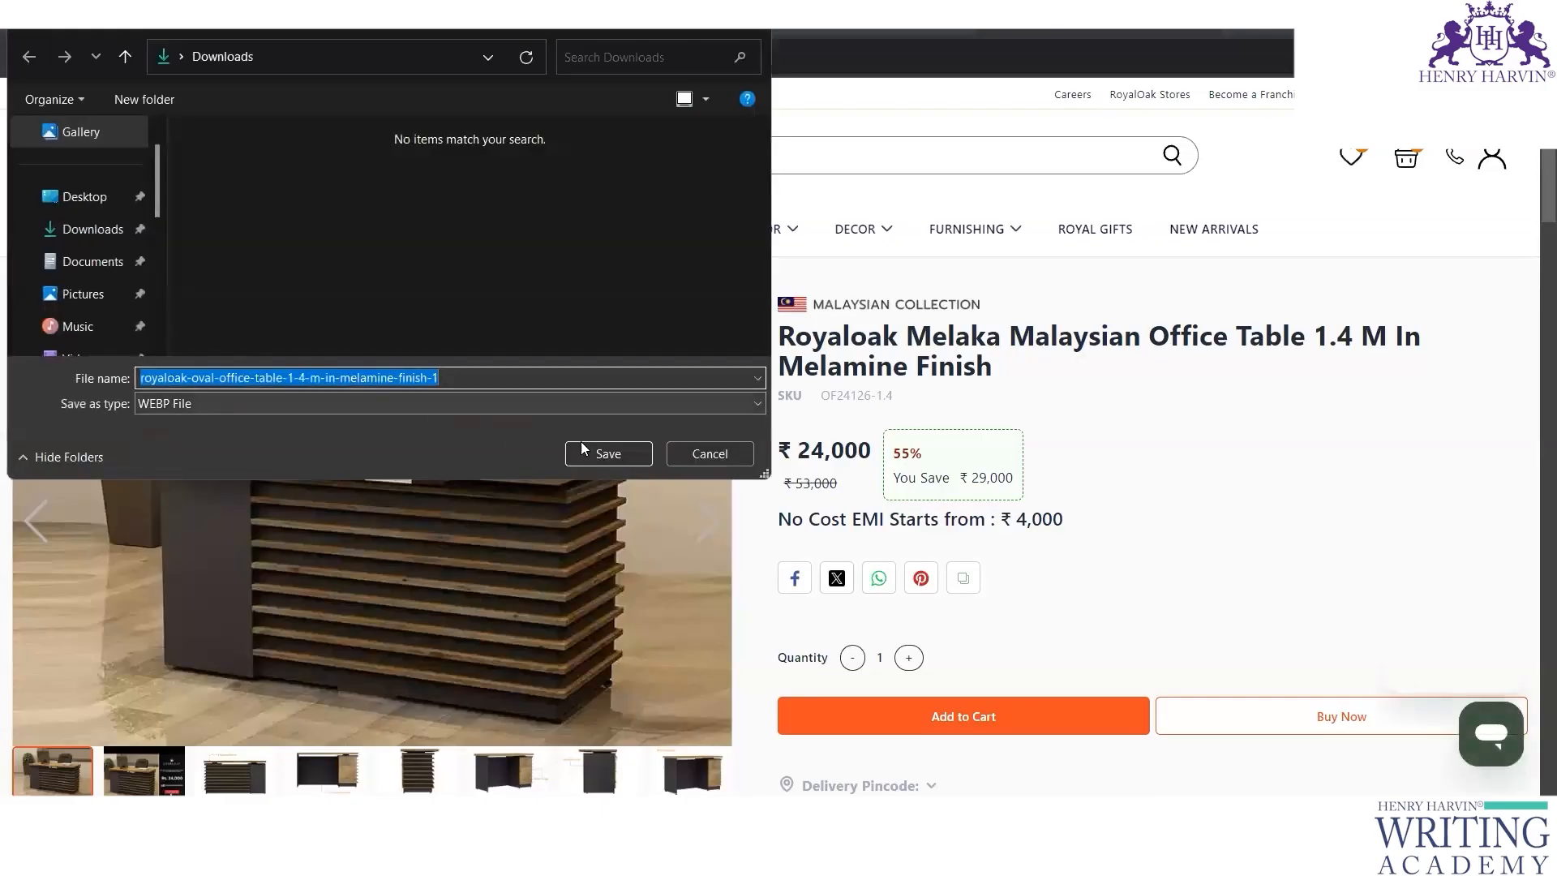
click(711, 454)
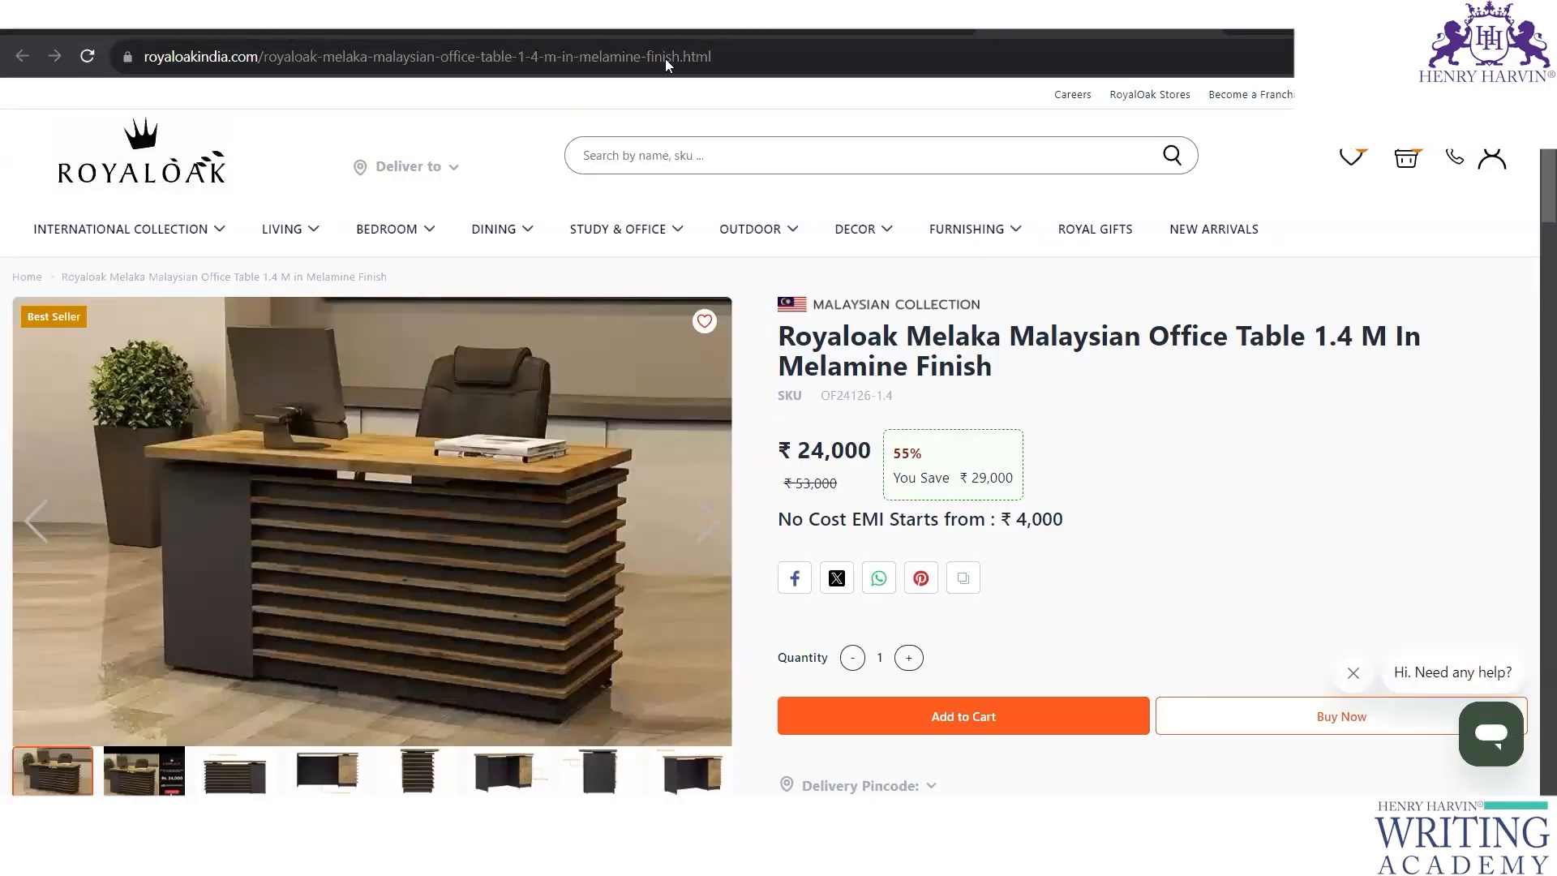
Step: Take a screen snip of the office table image and paste it onto slide 3.1 in Articulate Storyline
key(super+shift+s)
drag(126, 313, 647, 717)
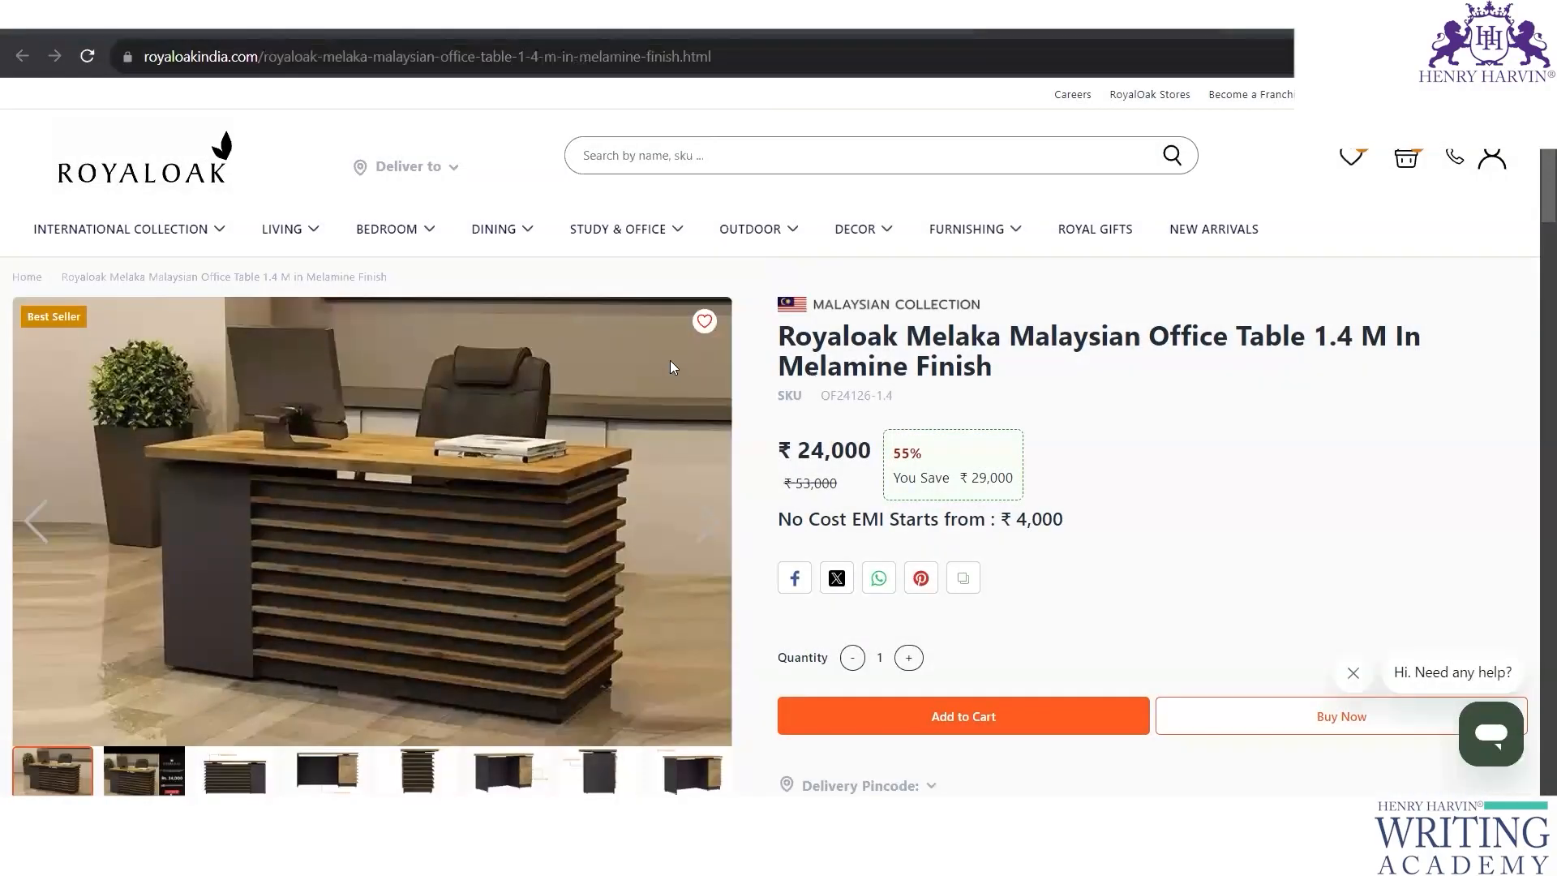
key(alt+Tab)
key(ctrl+v)
Step: Enlarge the pasted office table picture and move it to the lower-left part of the slide
drag(749, 330, 772, 364)
drag(835, 487, 773, 627)
drag(953, 385, 950, 345)
drag(849, 408, 375, 430)
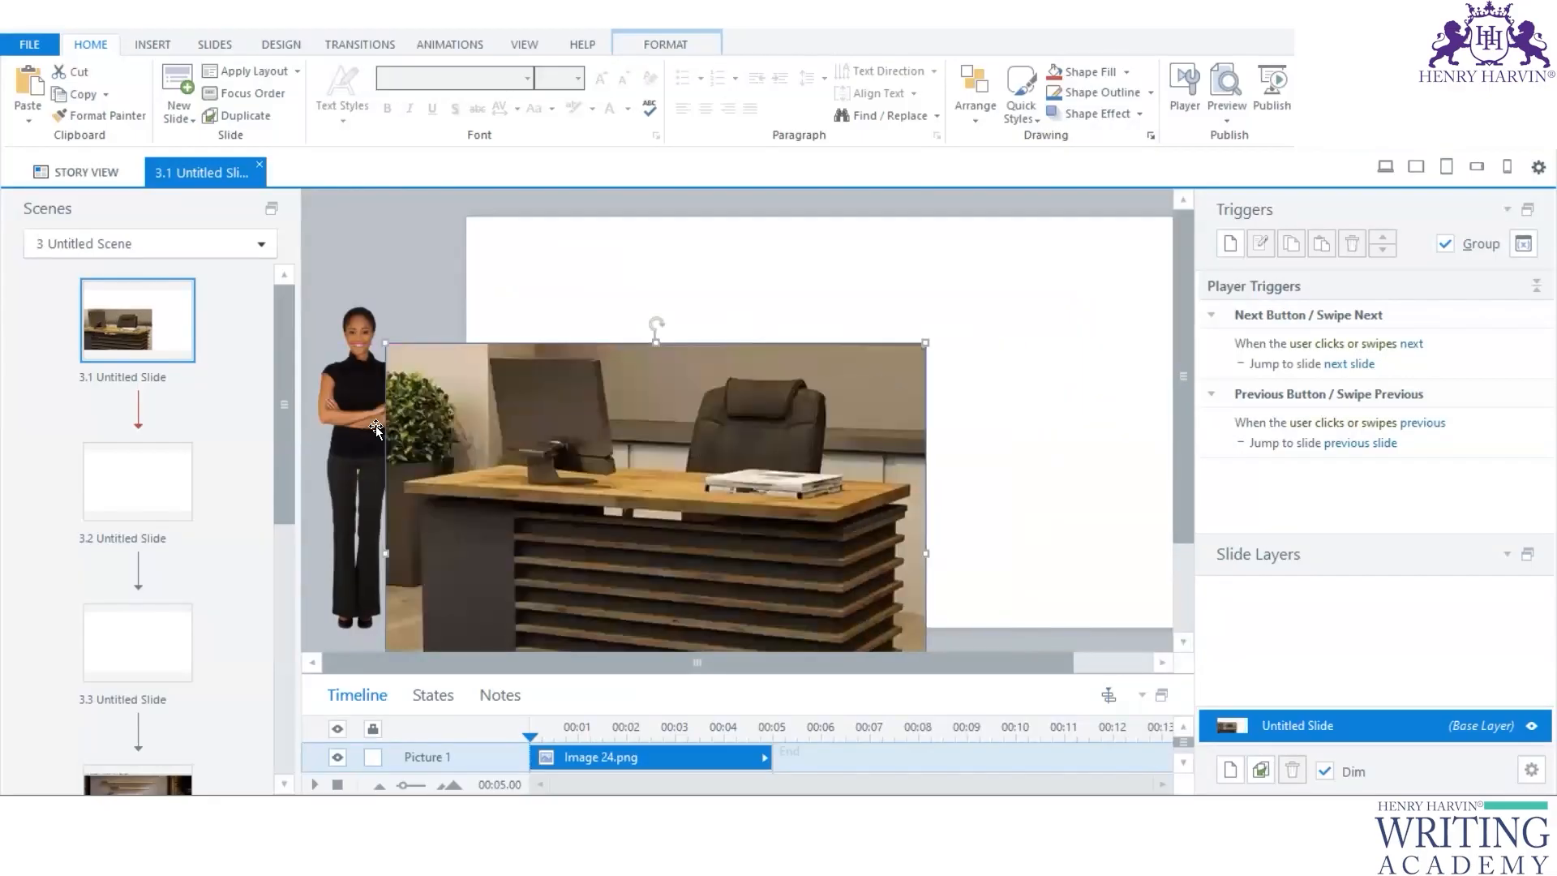
Step: Enlarge the Laura character and move her over the left part of the office table picture
click(361, 416)
drag(402, 305, 560, 211)
drag(374, 318, 481, 342)
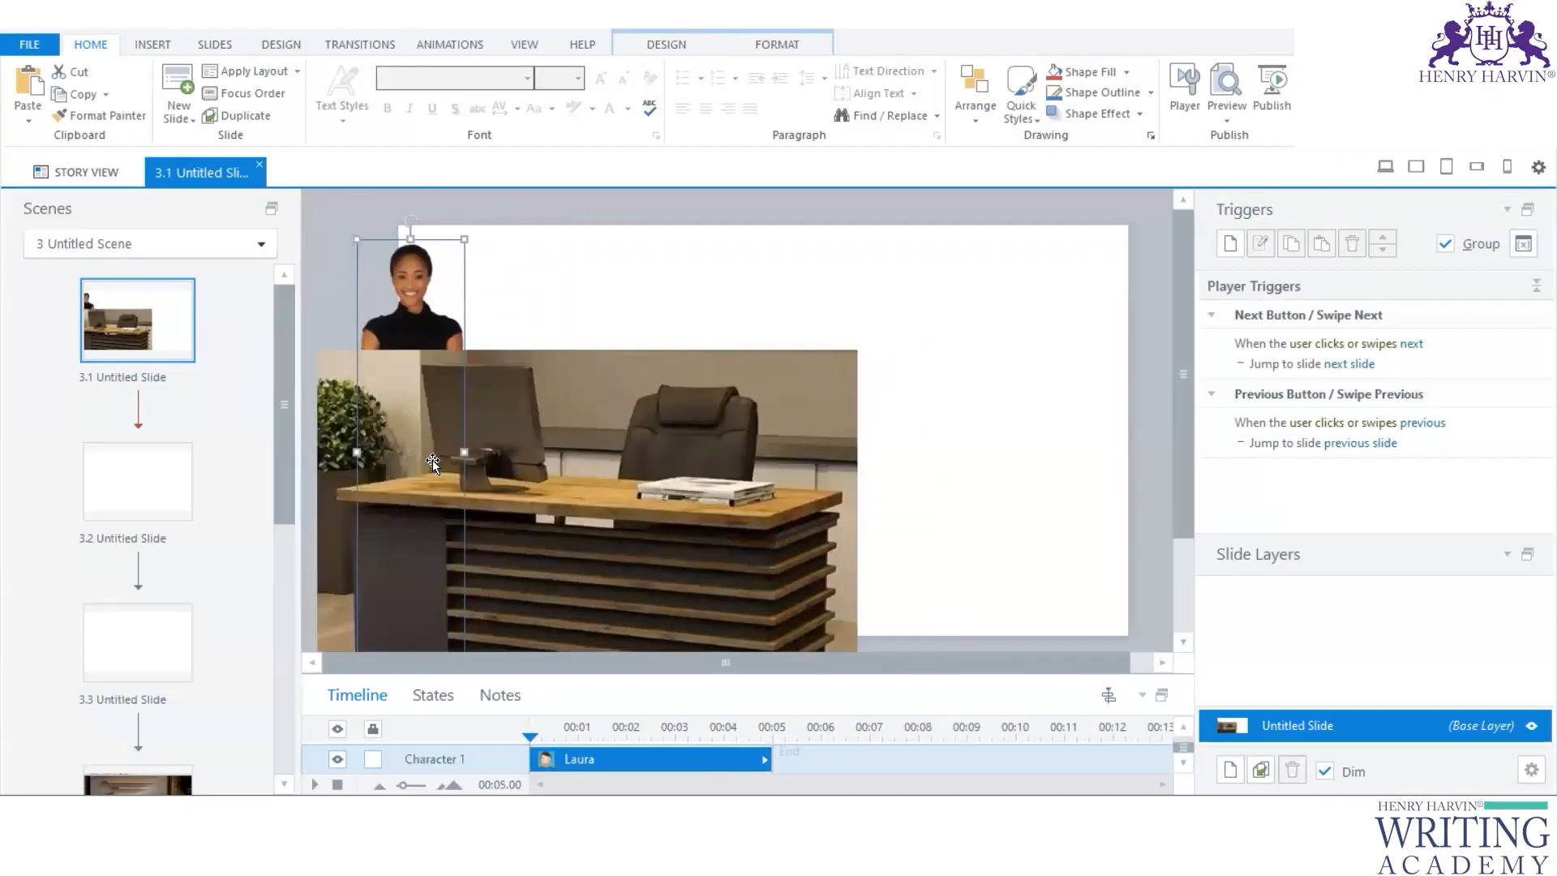
Step: Bring Laura to the front of the office picture, and enlarge and reposition her over the office chair
click(820, 50)
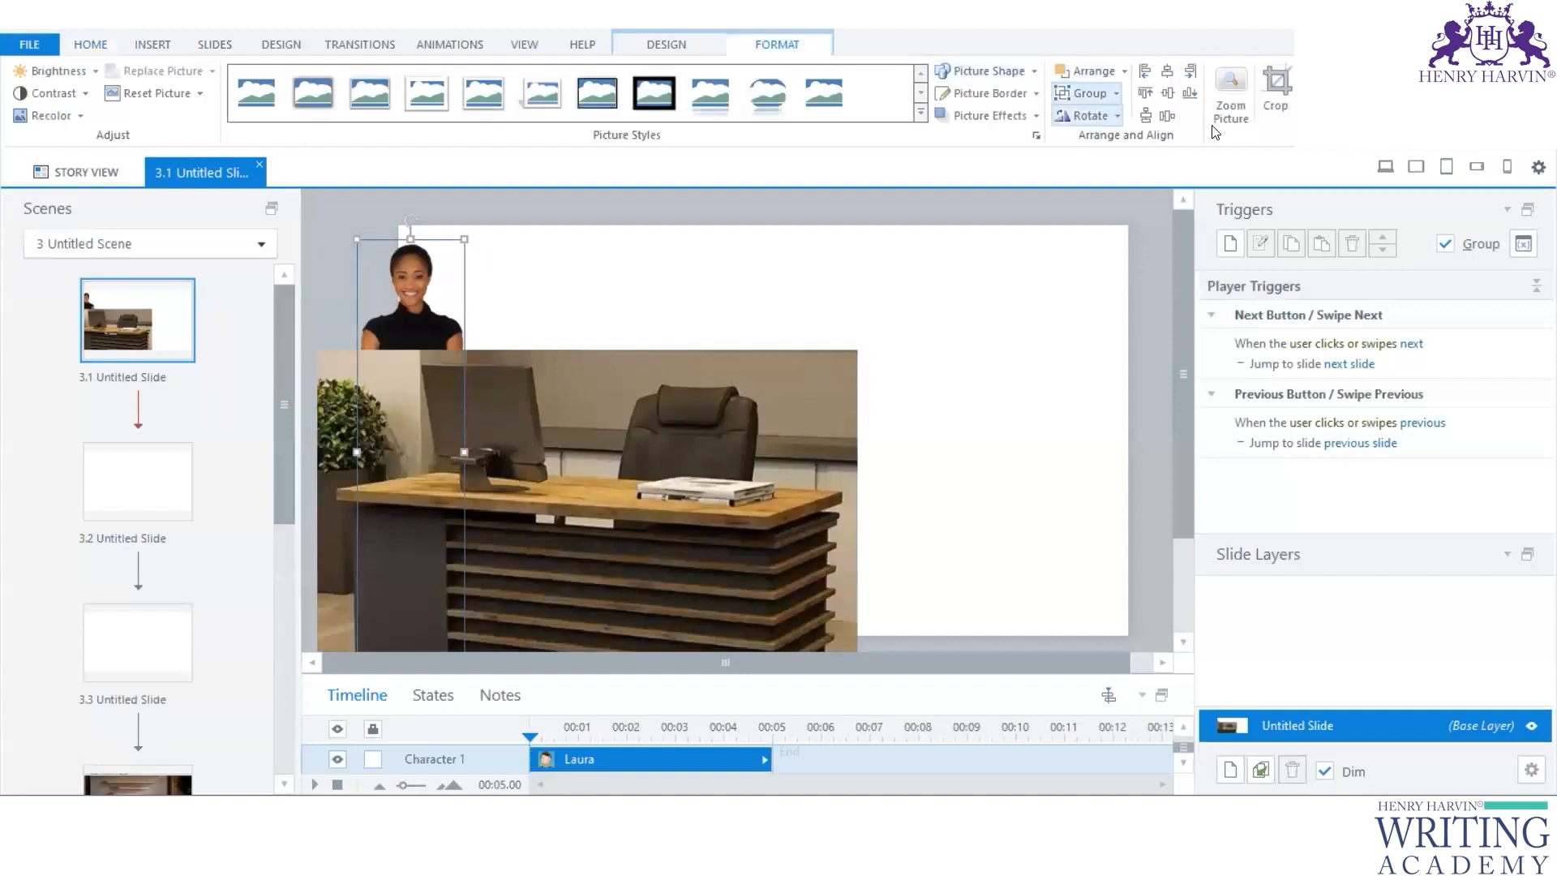
click(1117, 70)
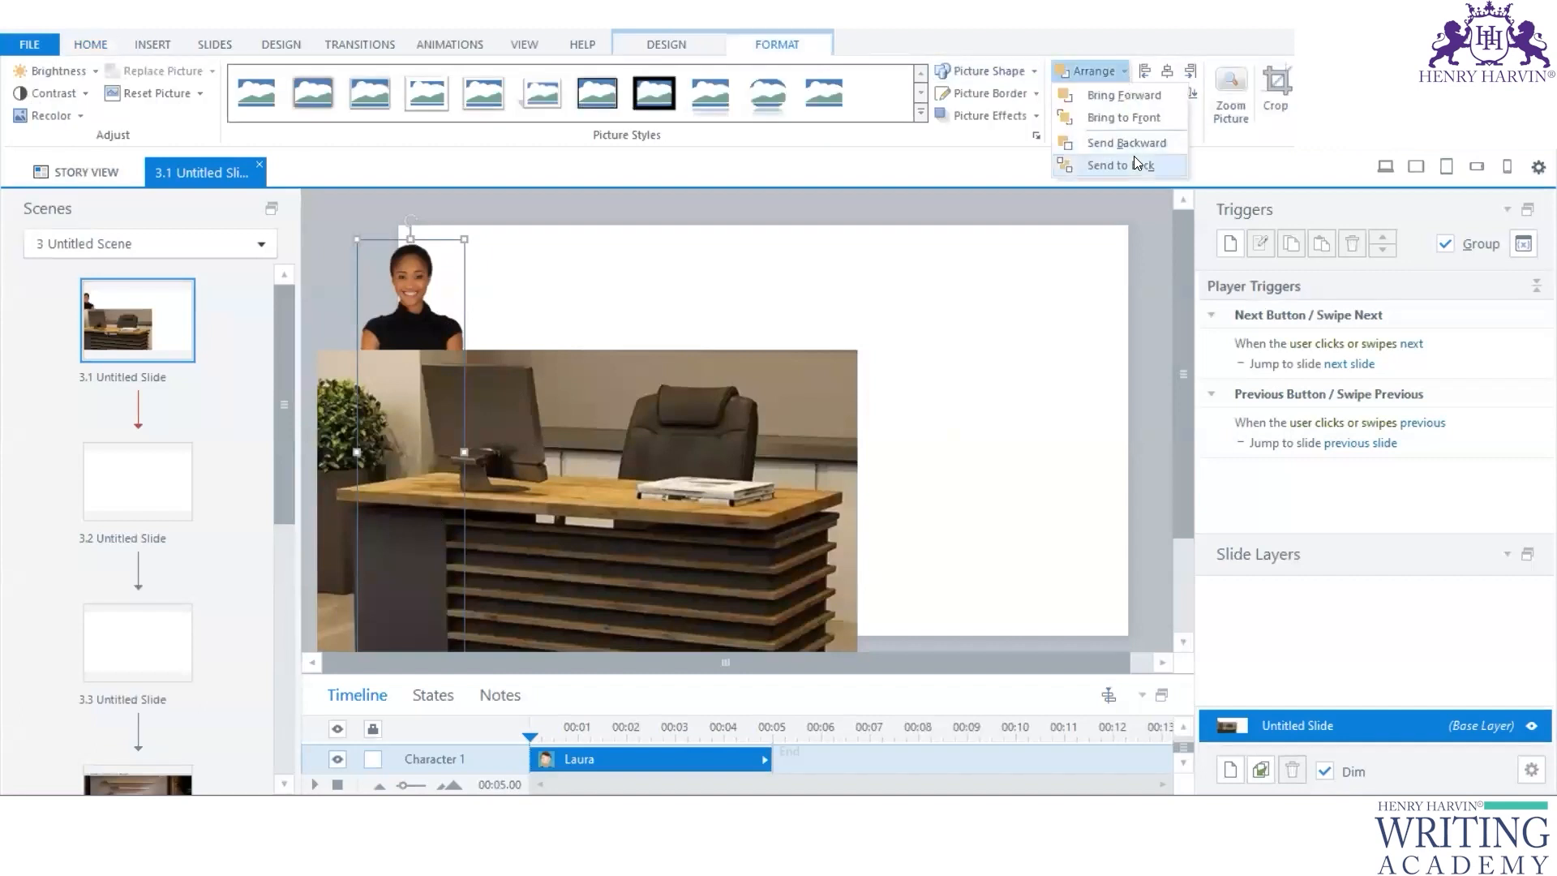
click(1142, 118)
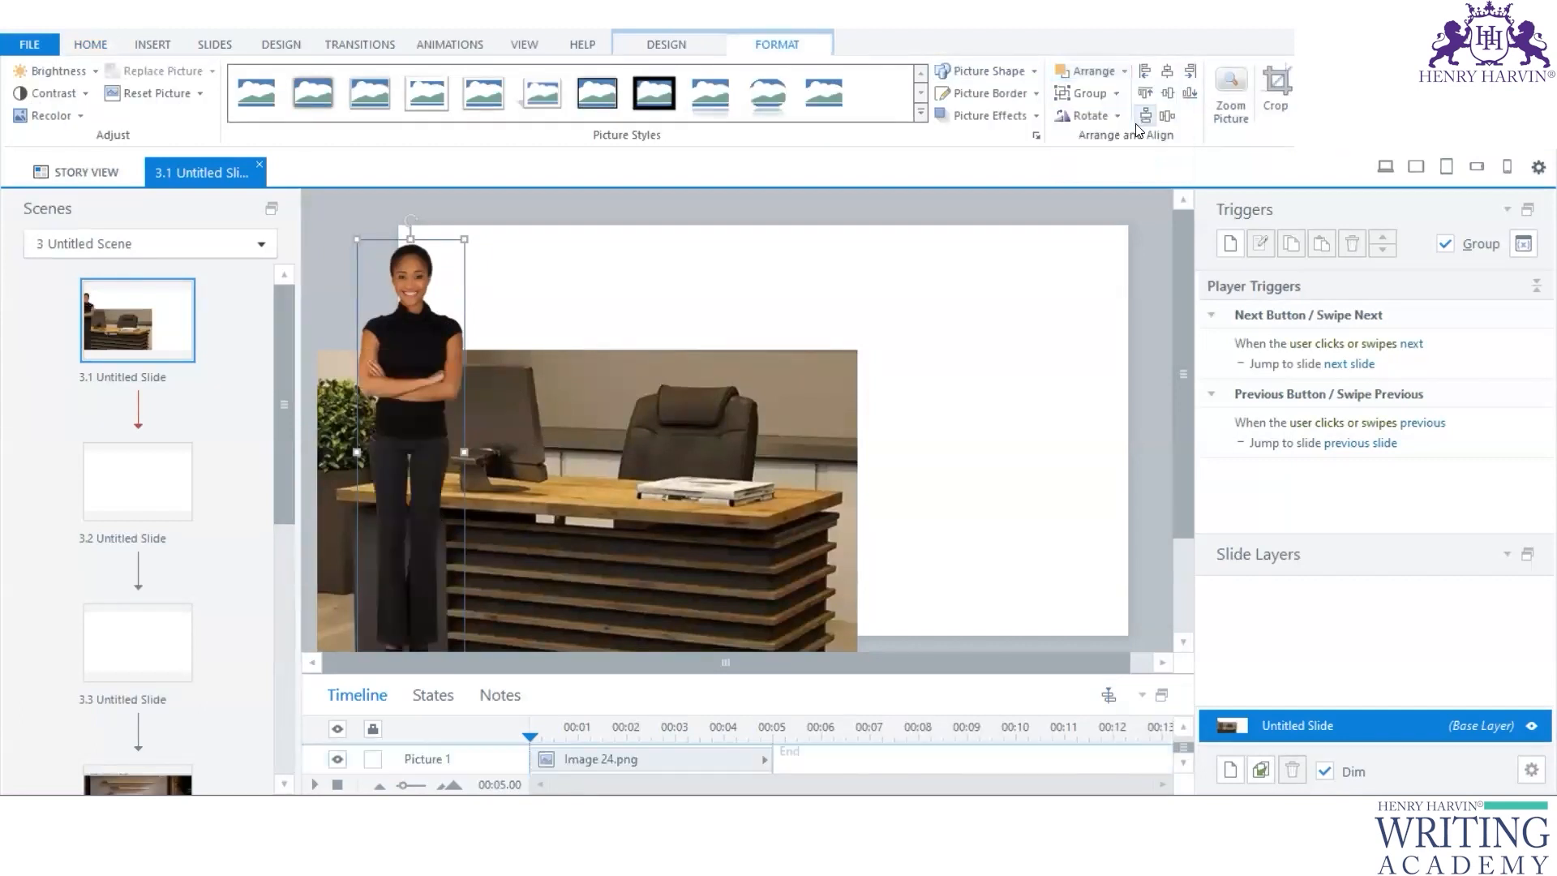
drag(467, 238, 563, 211)
drag(436, 353, 697, 424)
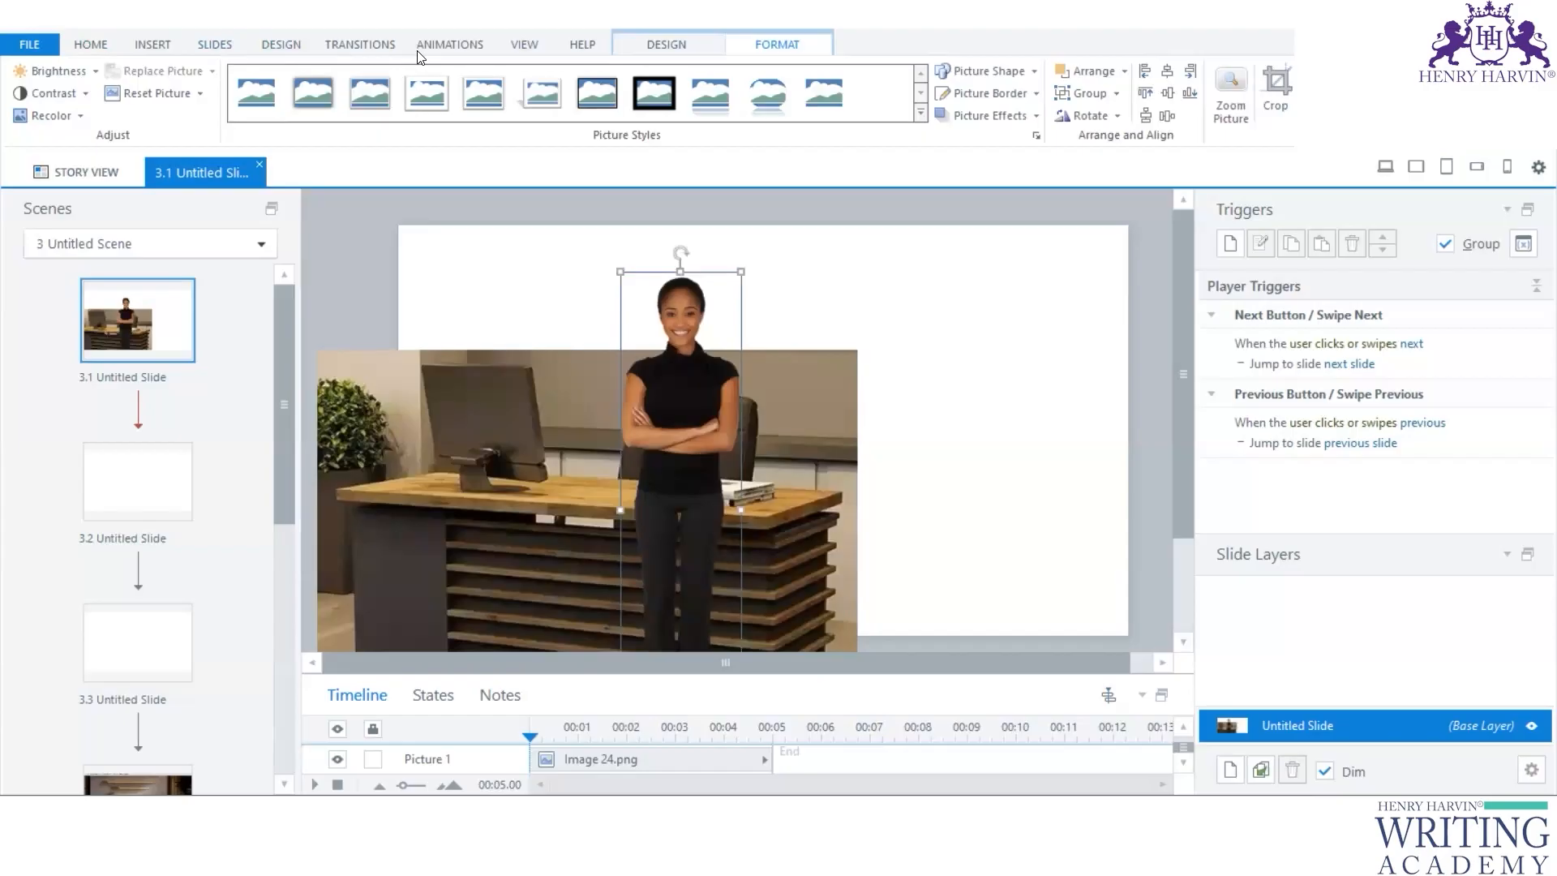
Step: Browse Laura's available poses, filtering them by the Talking style and the Neutral emotion before returning to the full set
click(658, 50)
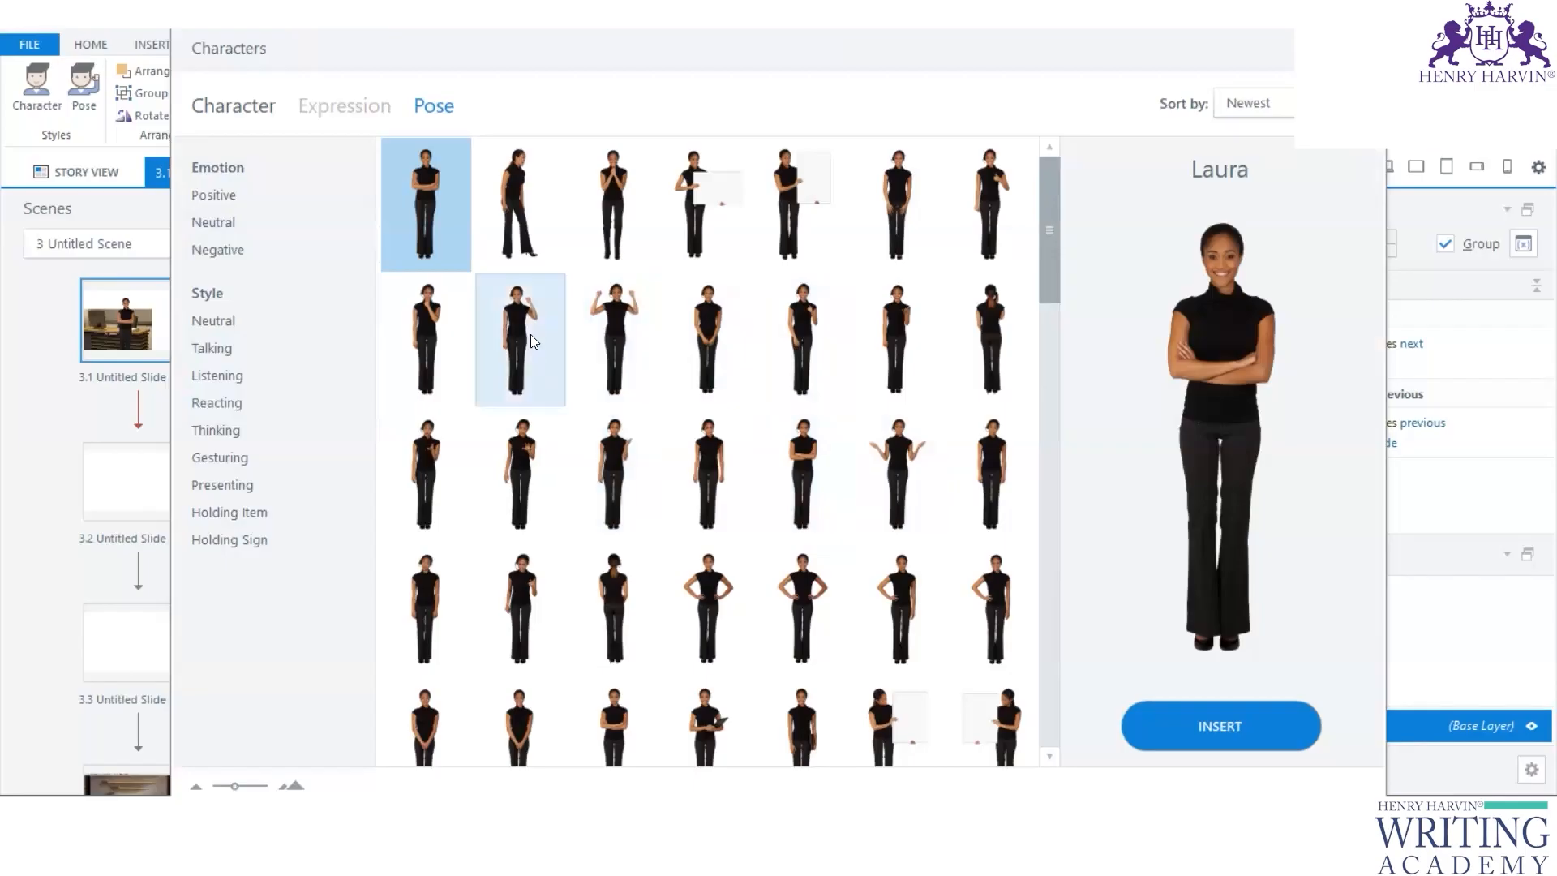
scroll(637, 511, down, 5)
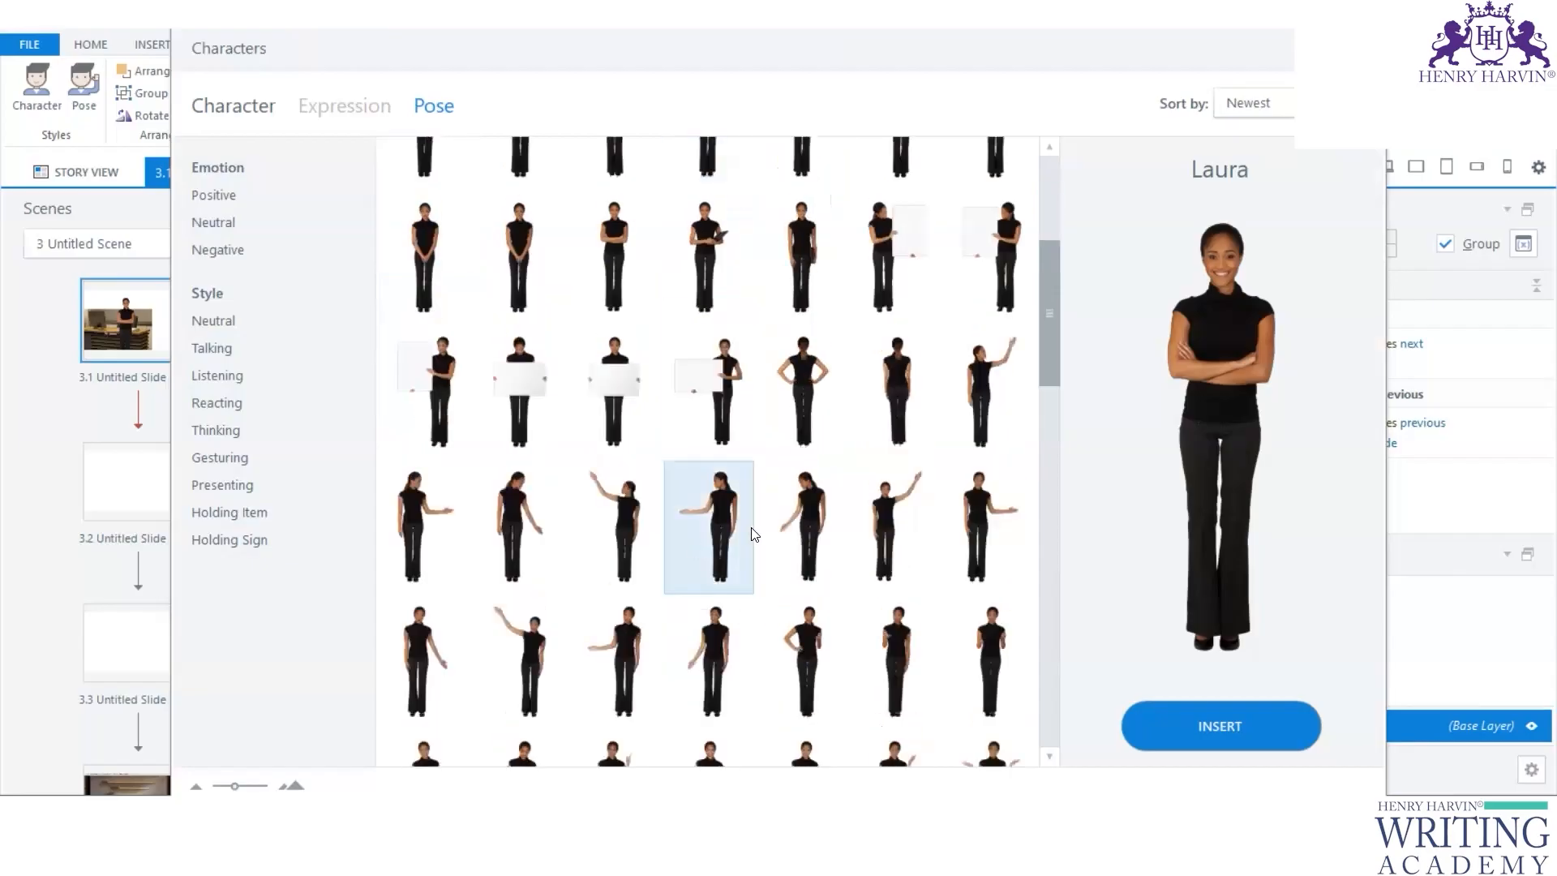
scroll(756, 528, up, 5)
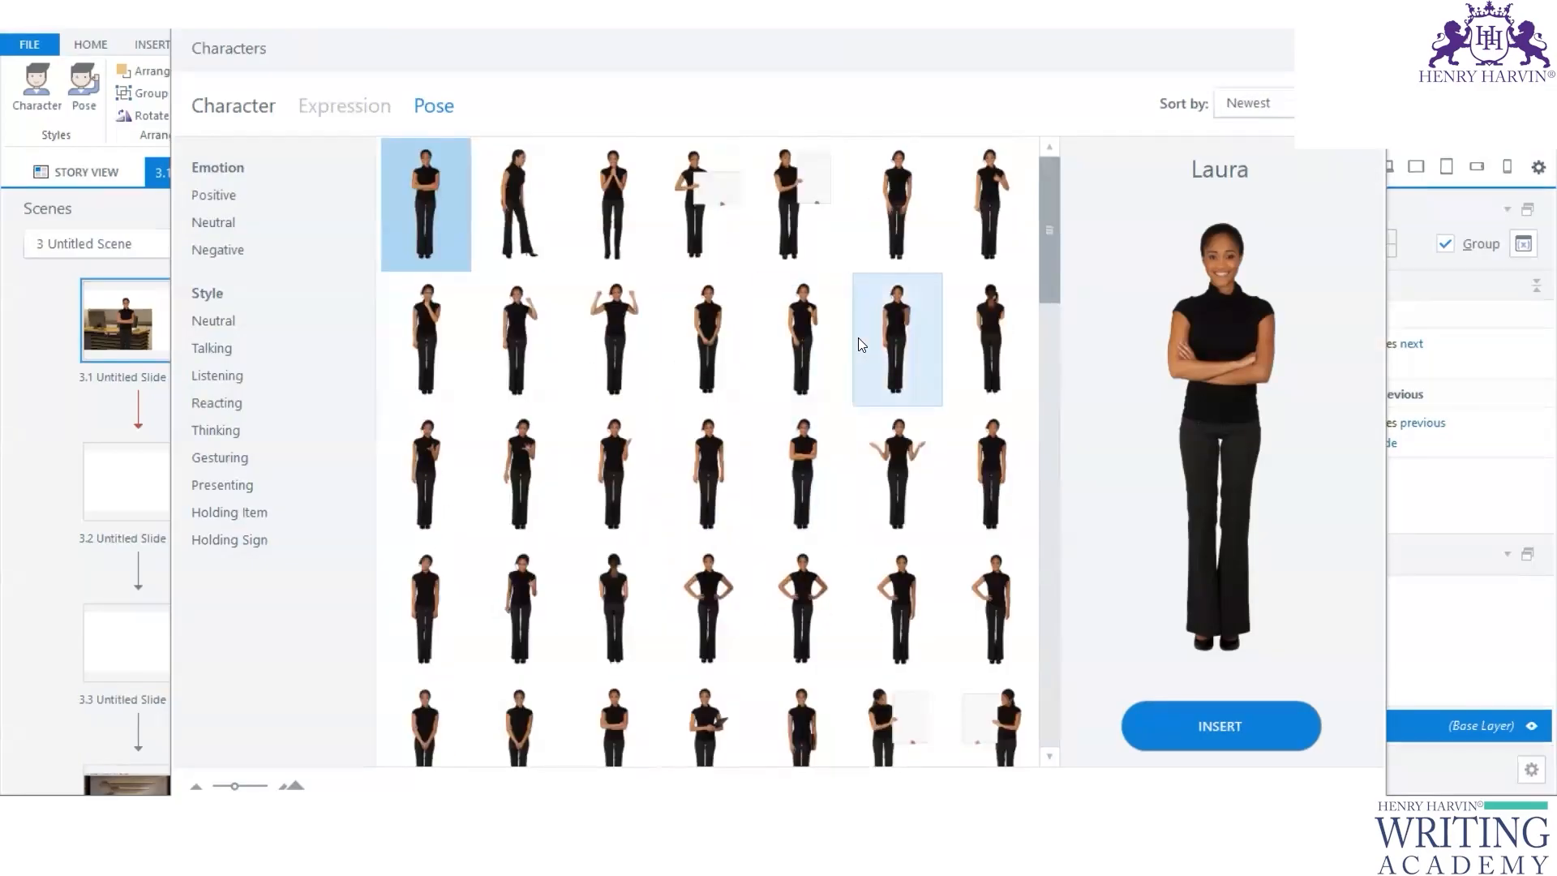
click(231, 347)
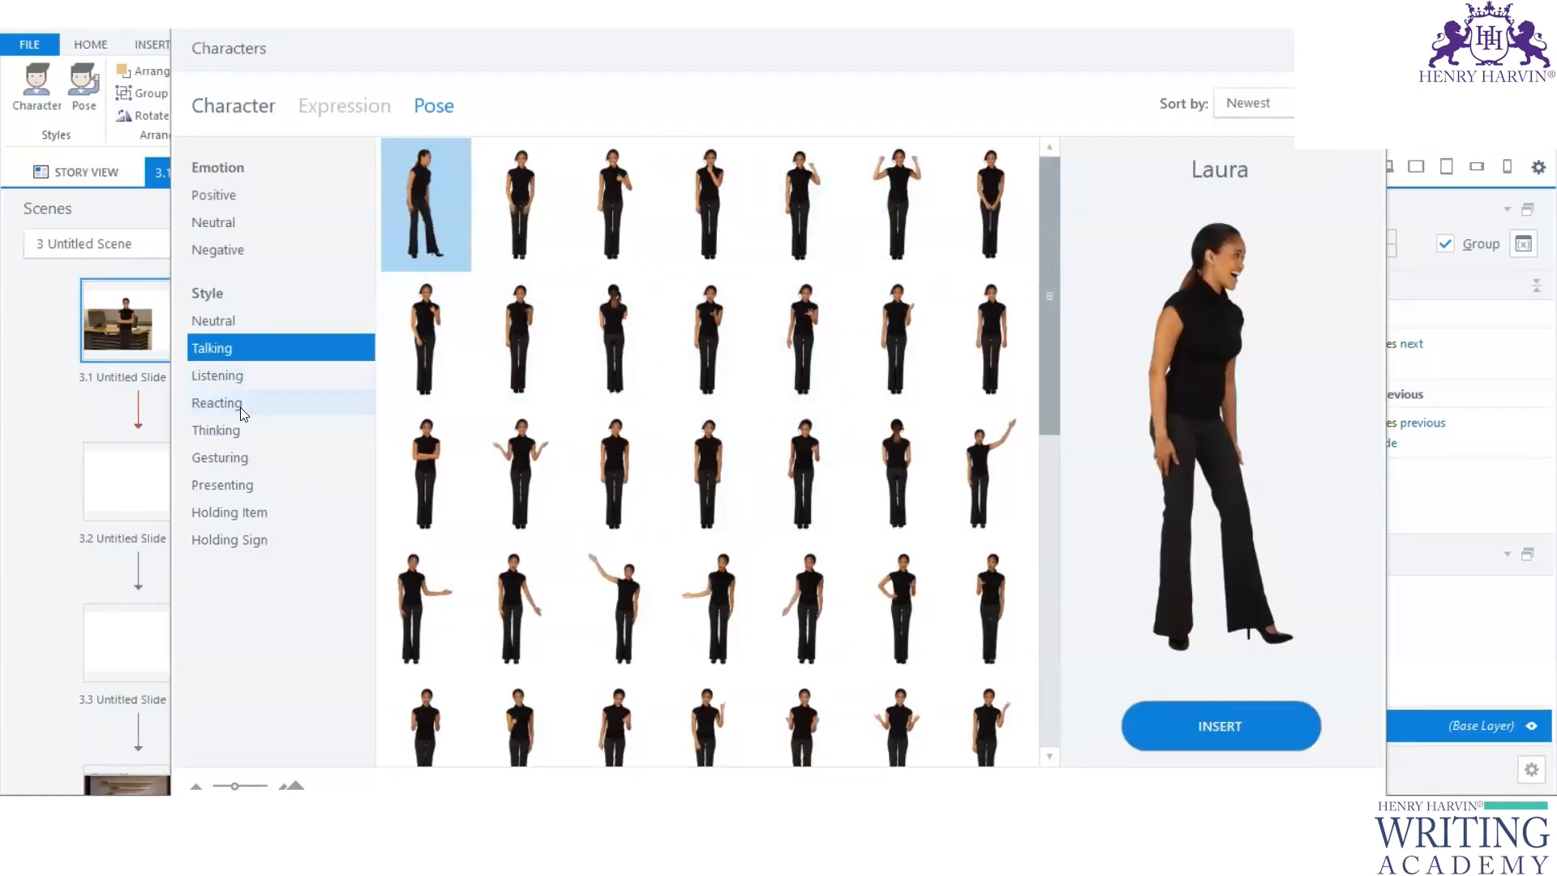
click(224, 221)
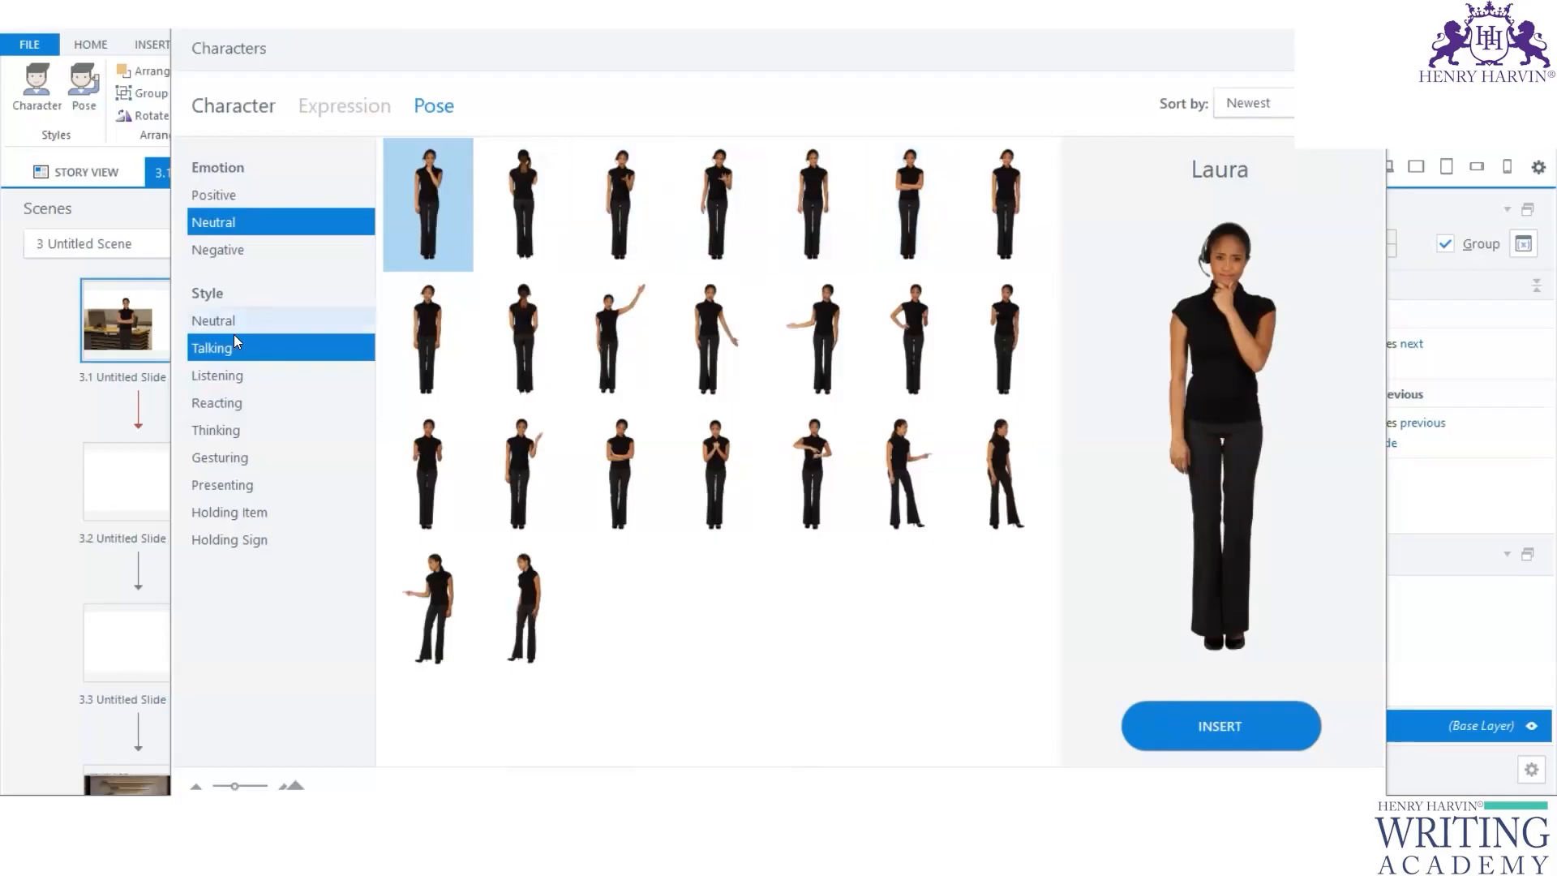
click(220, 223)
click(252, 220)
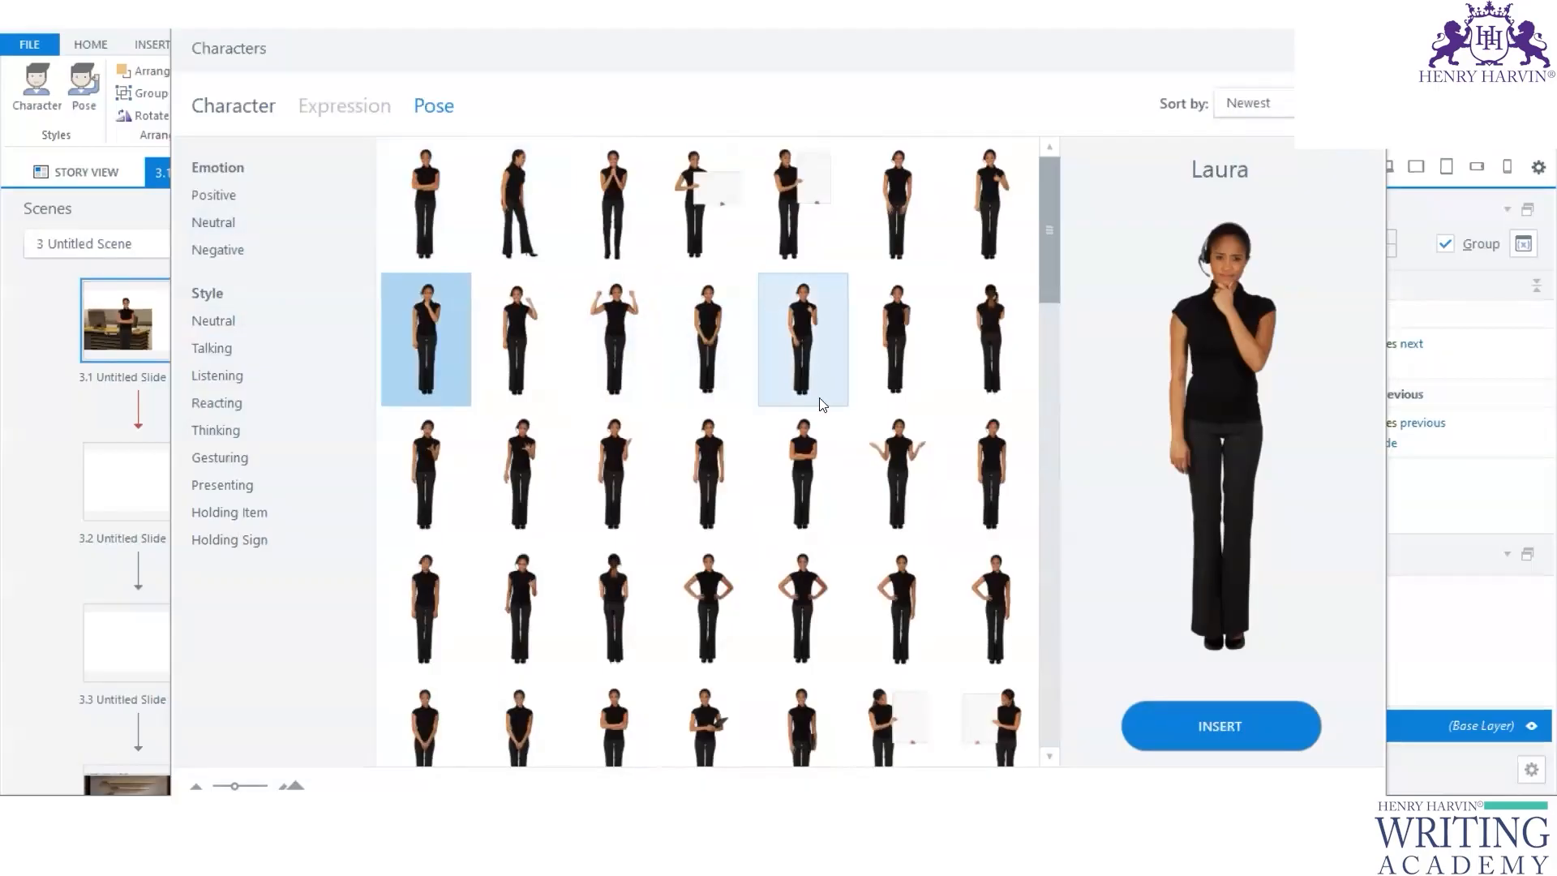
scroll(795, 567, down, 5)
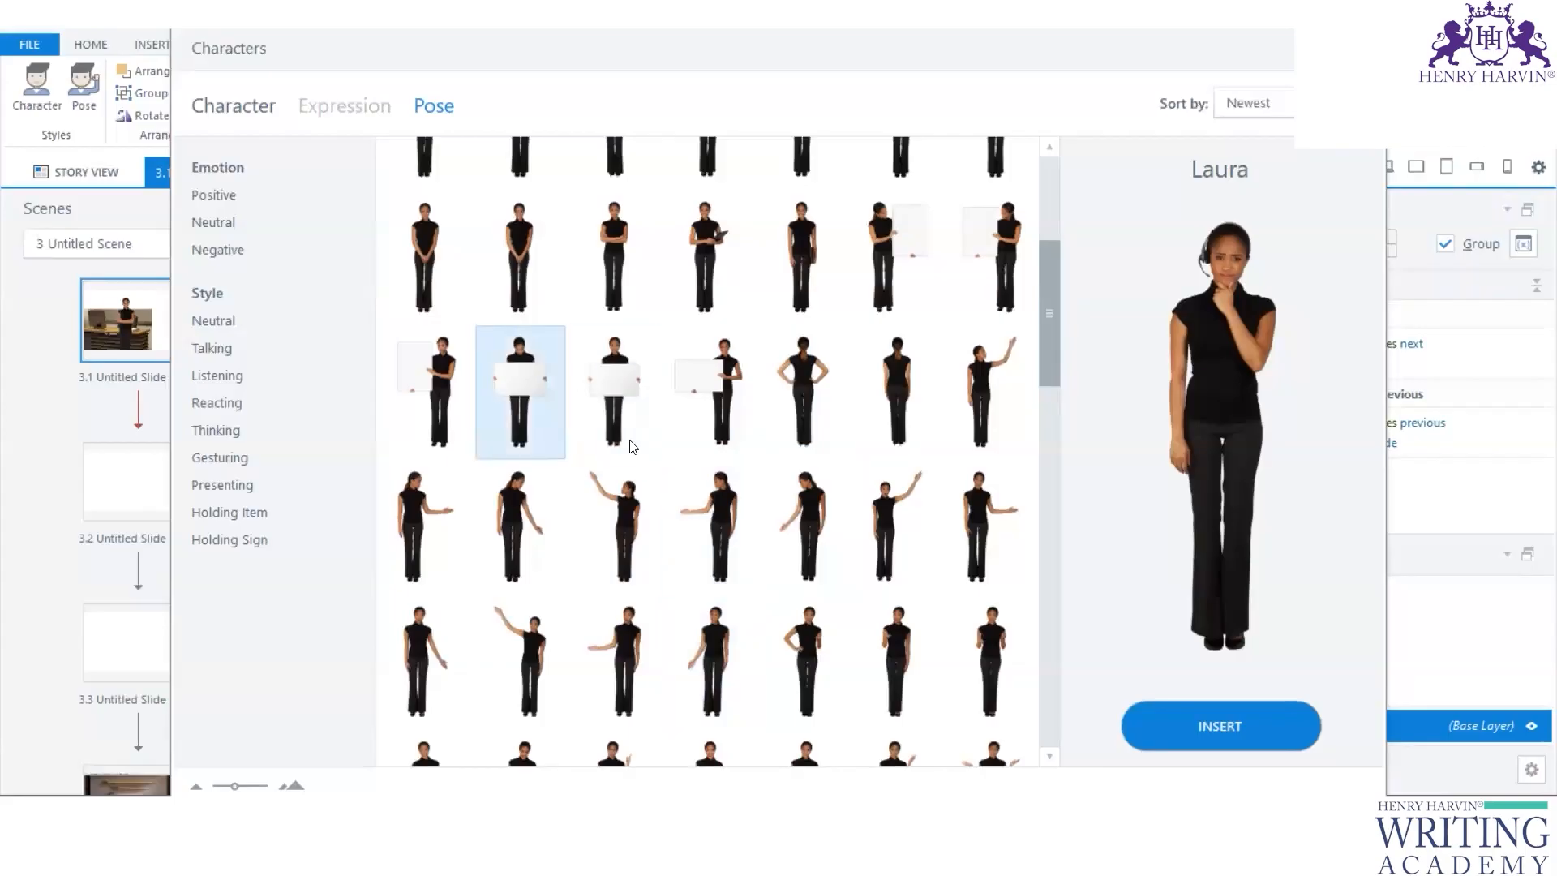
scroll(783, 503, up, 3)
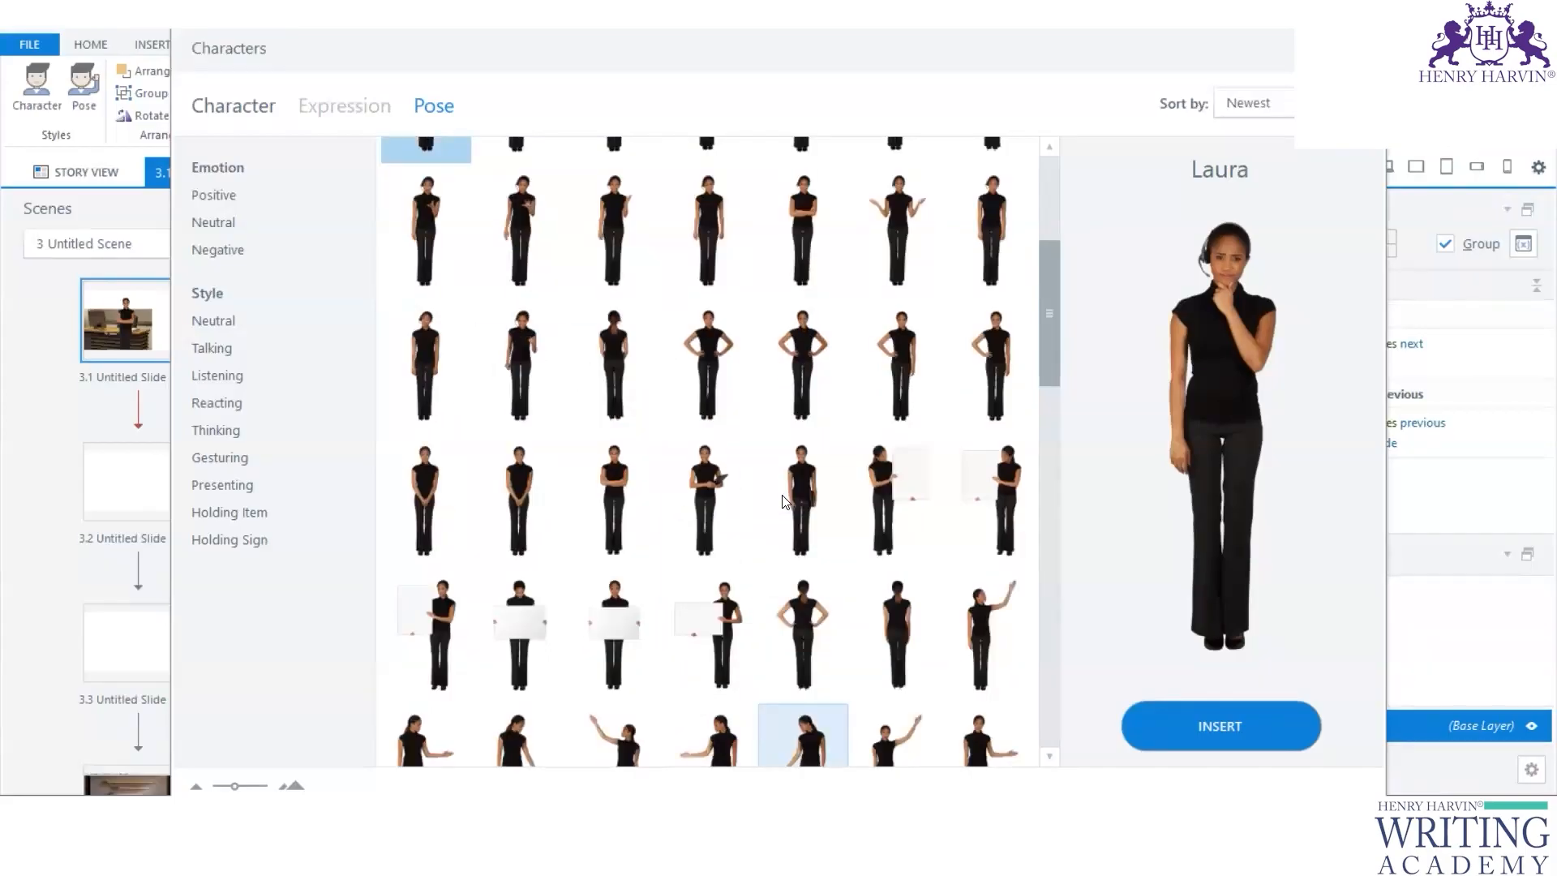
scroll(784, 501, up, 2)
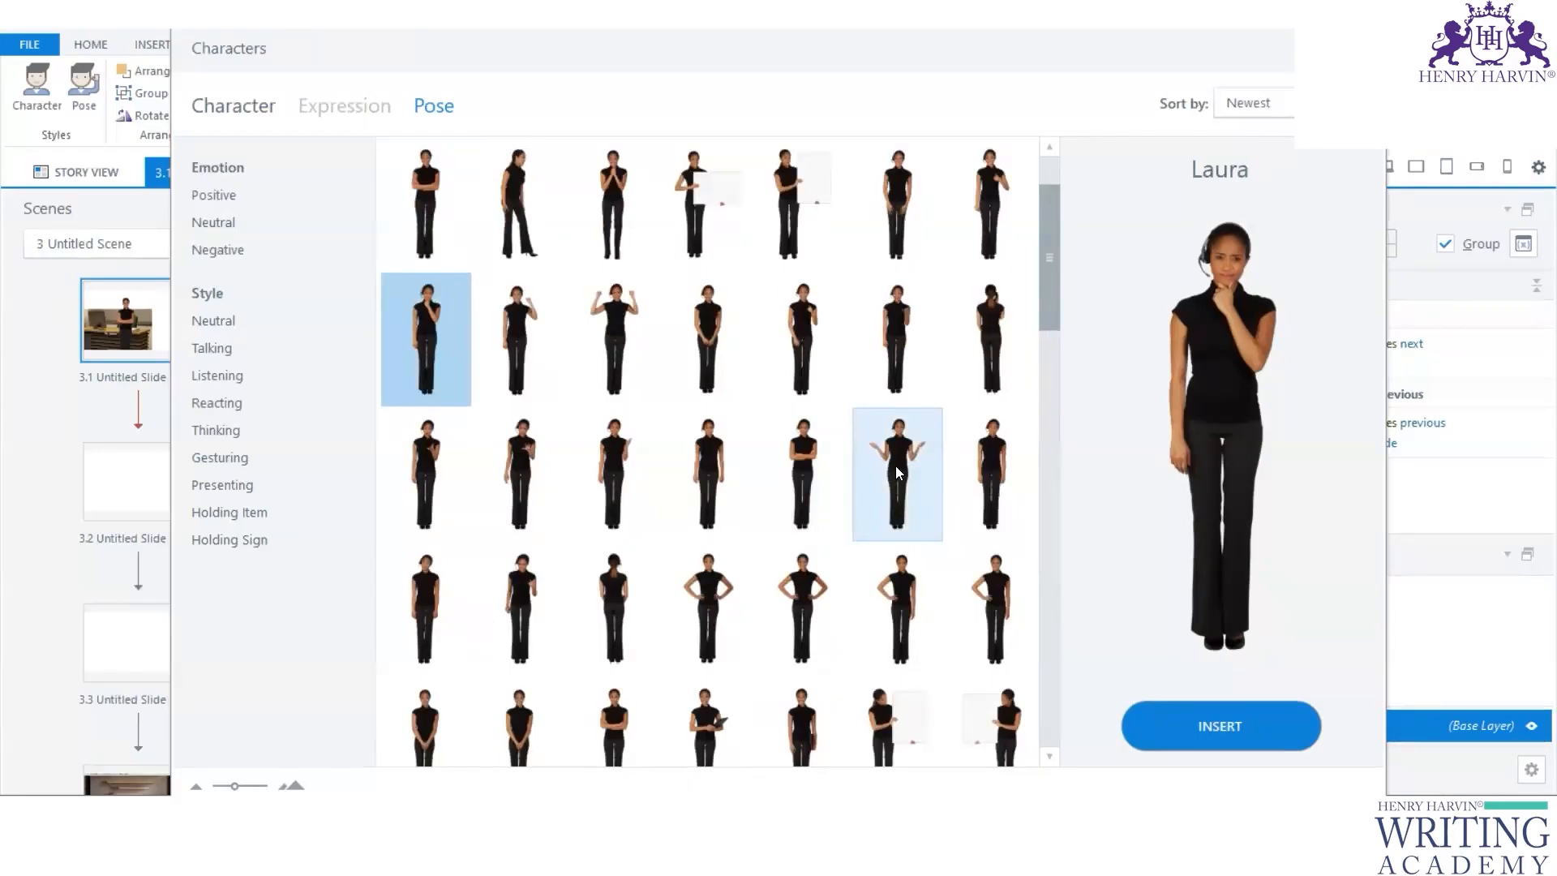
Step: Compare several poses for Laura and insert the smiling standing pose with hands clasped in front
click(914, 478)
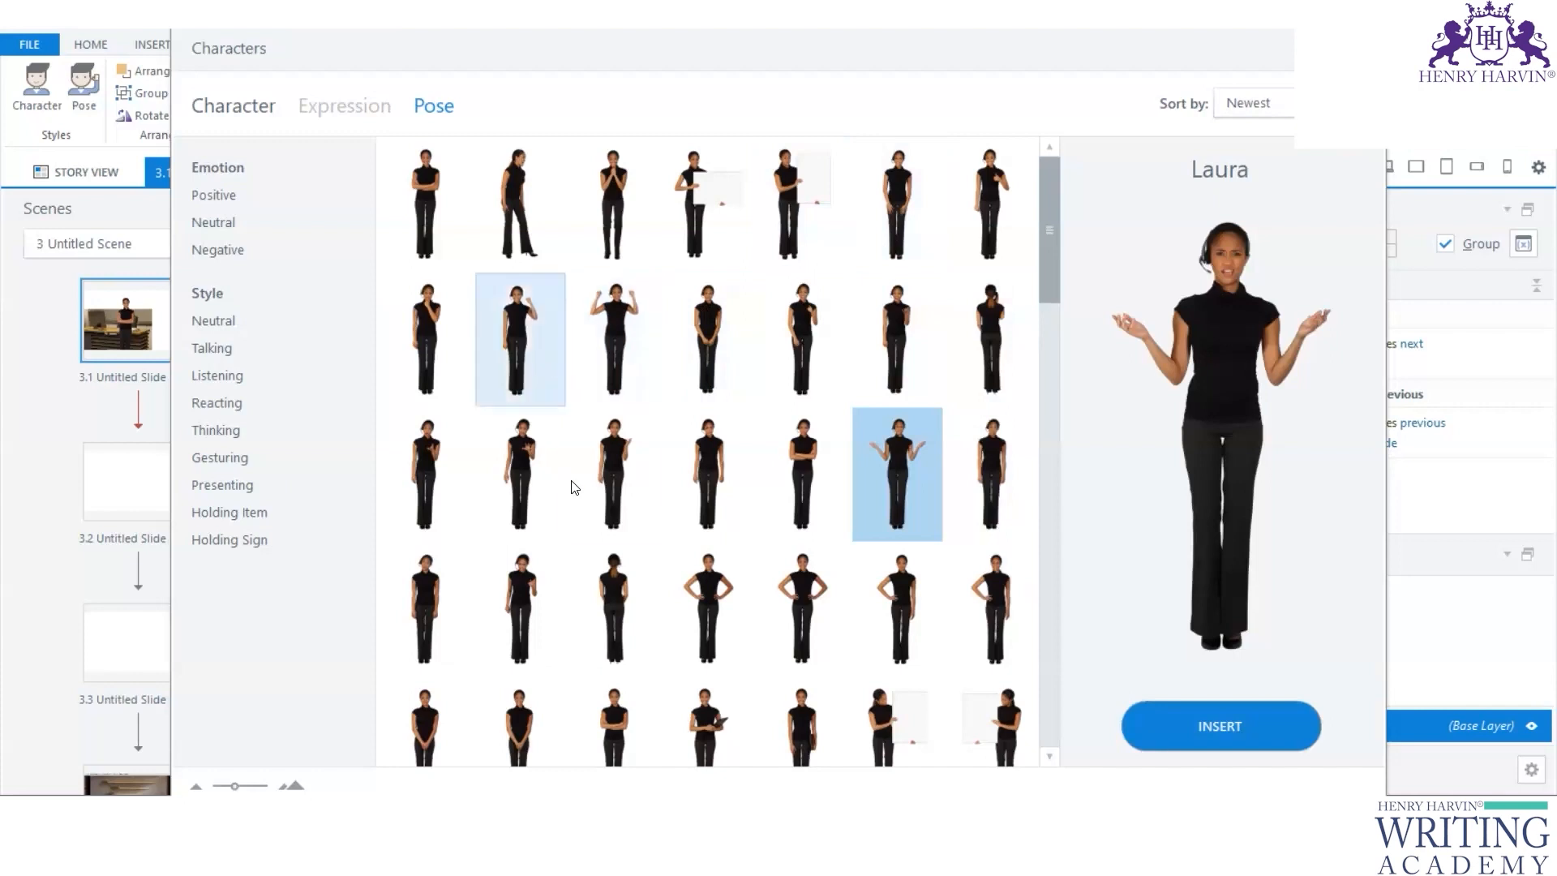
scroll(574, 519, down, 10)
scroll(623, 578, down, 5)
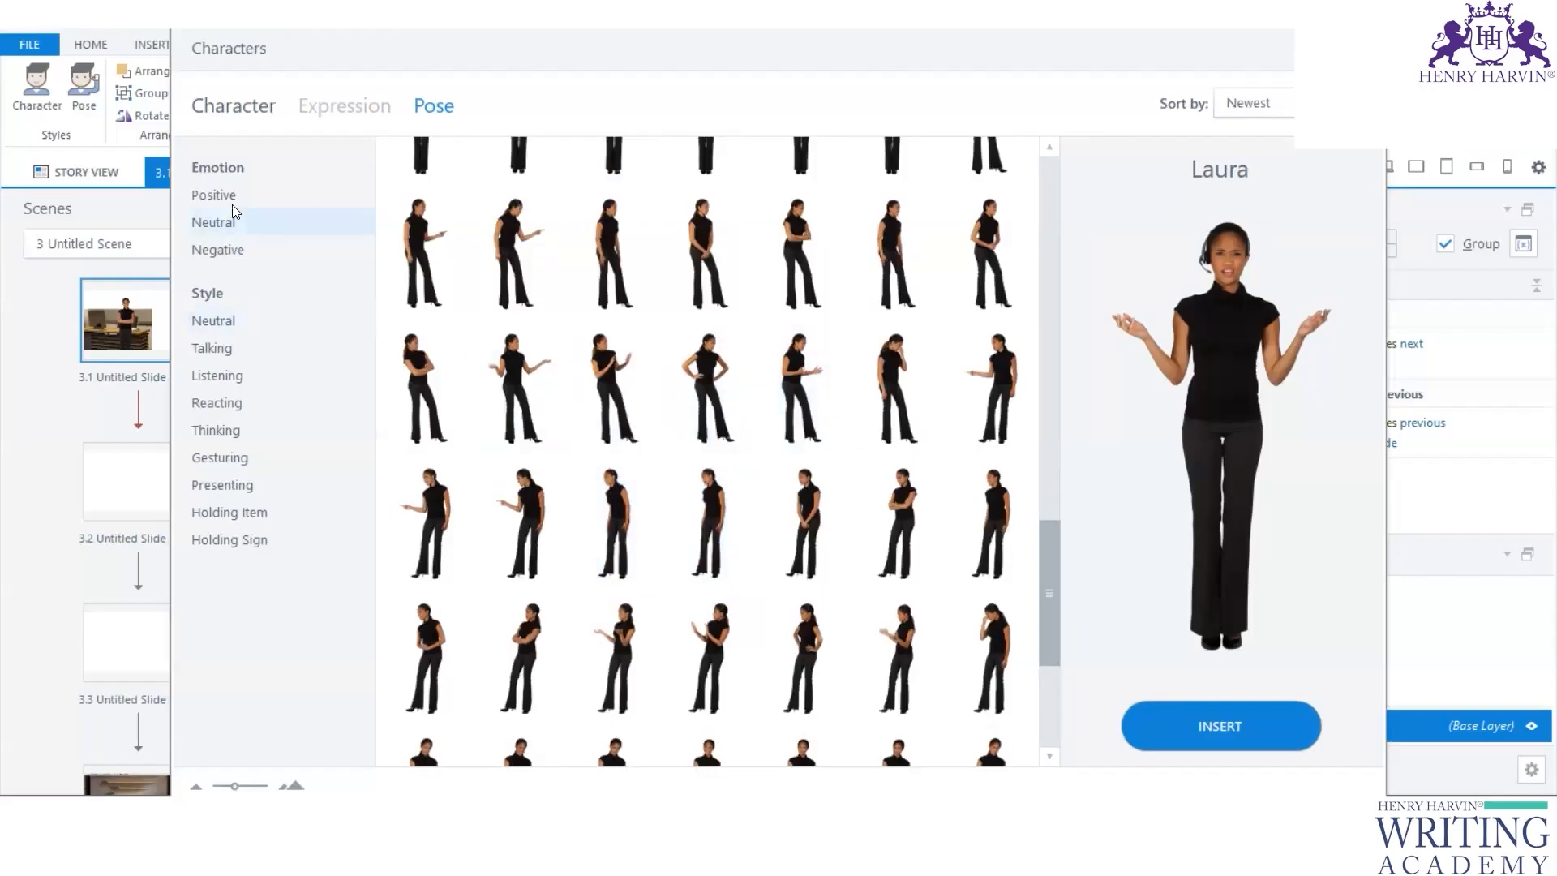
click(221, 350)
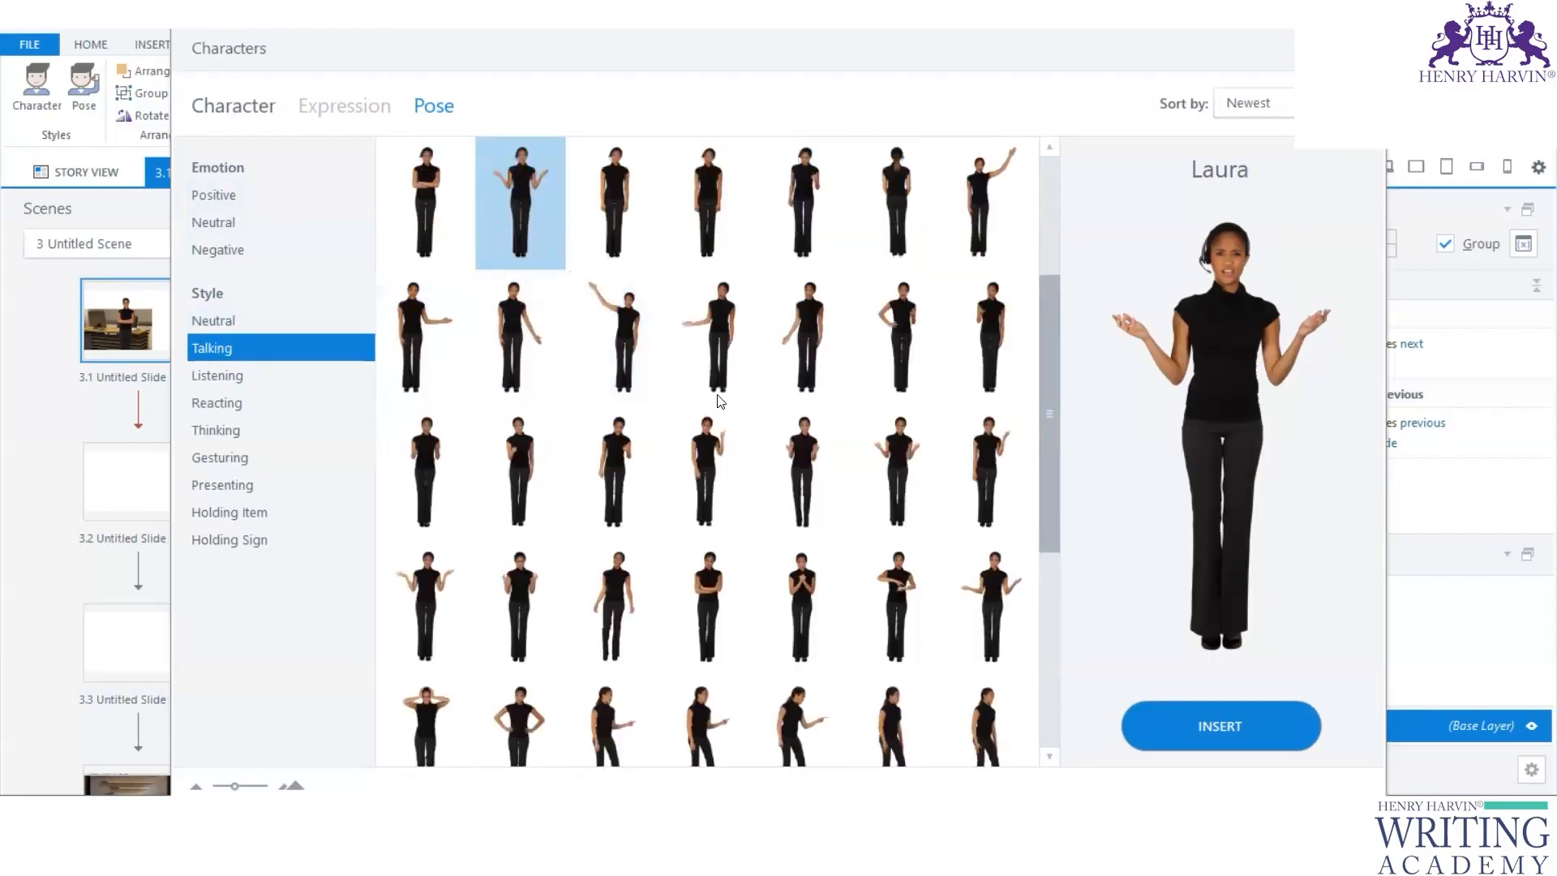
click(635, 217)
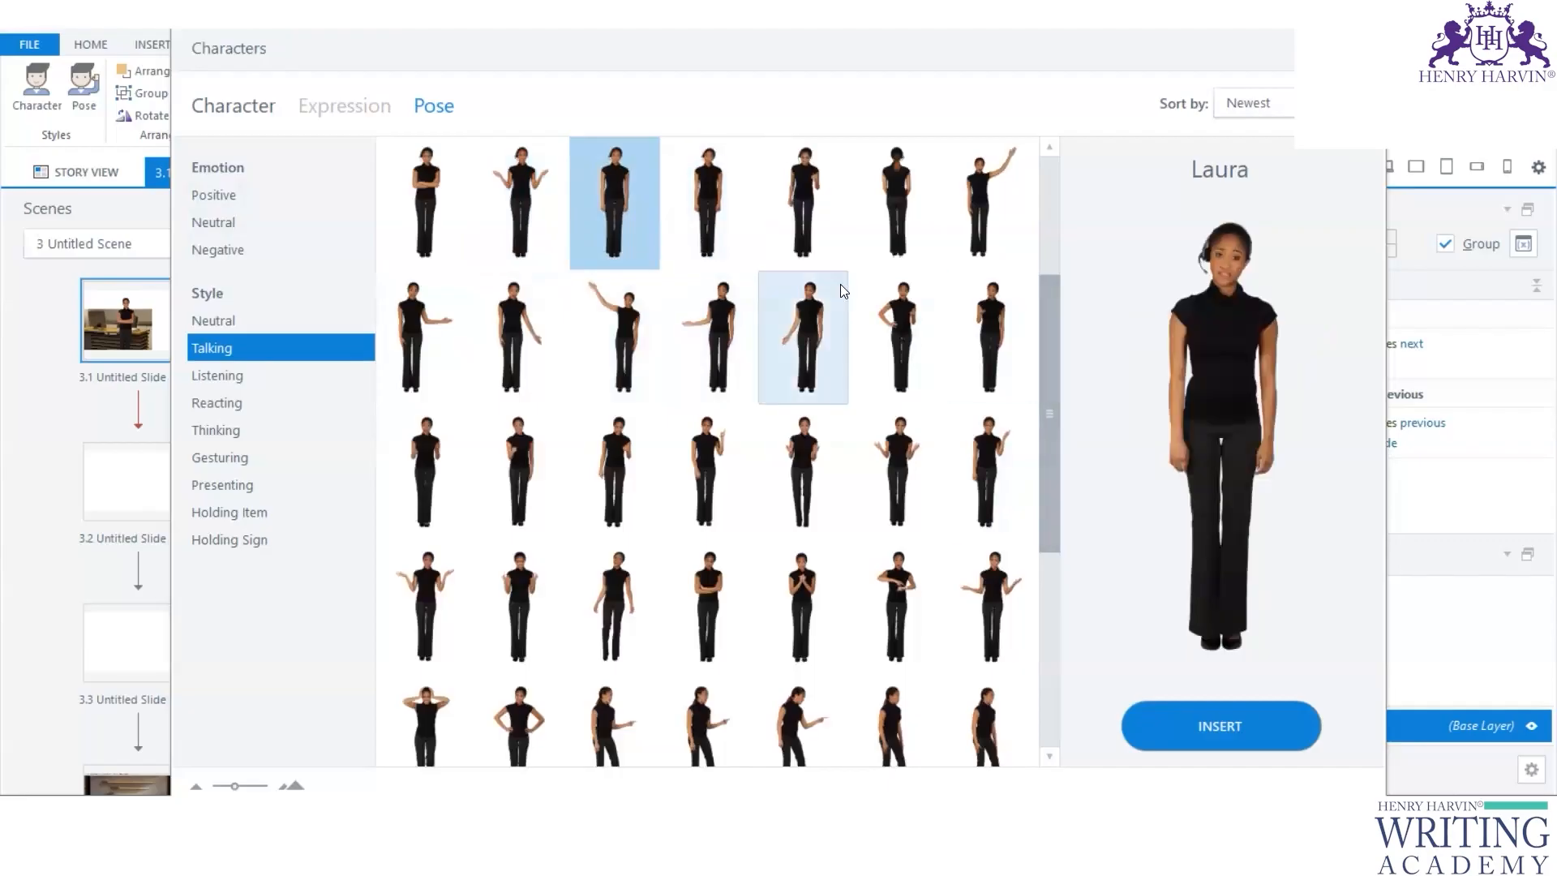
click(712, 247)
click(345, 354)
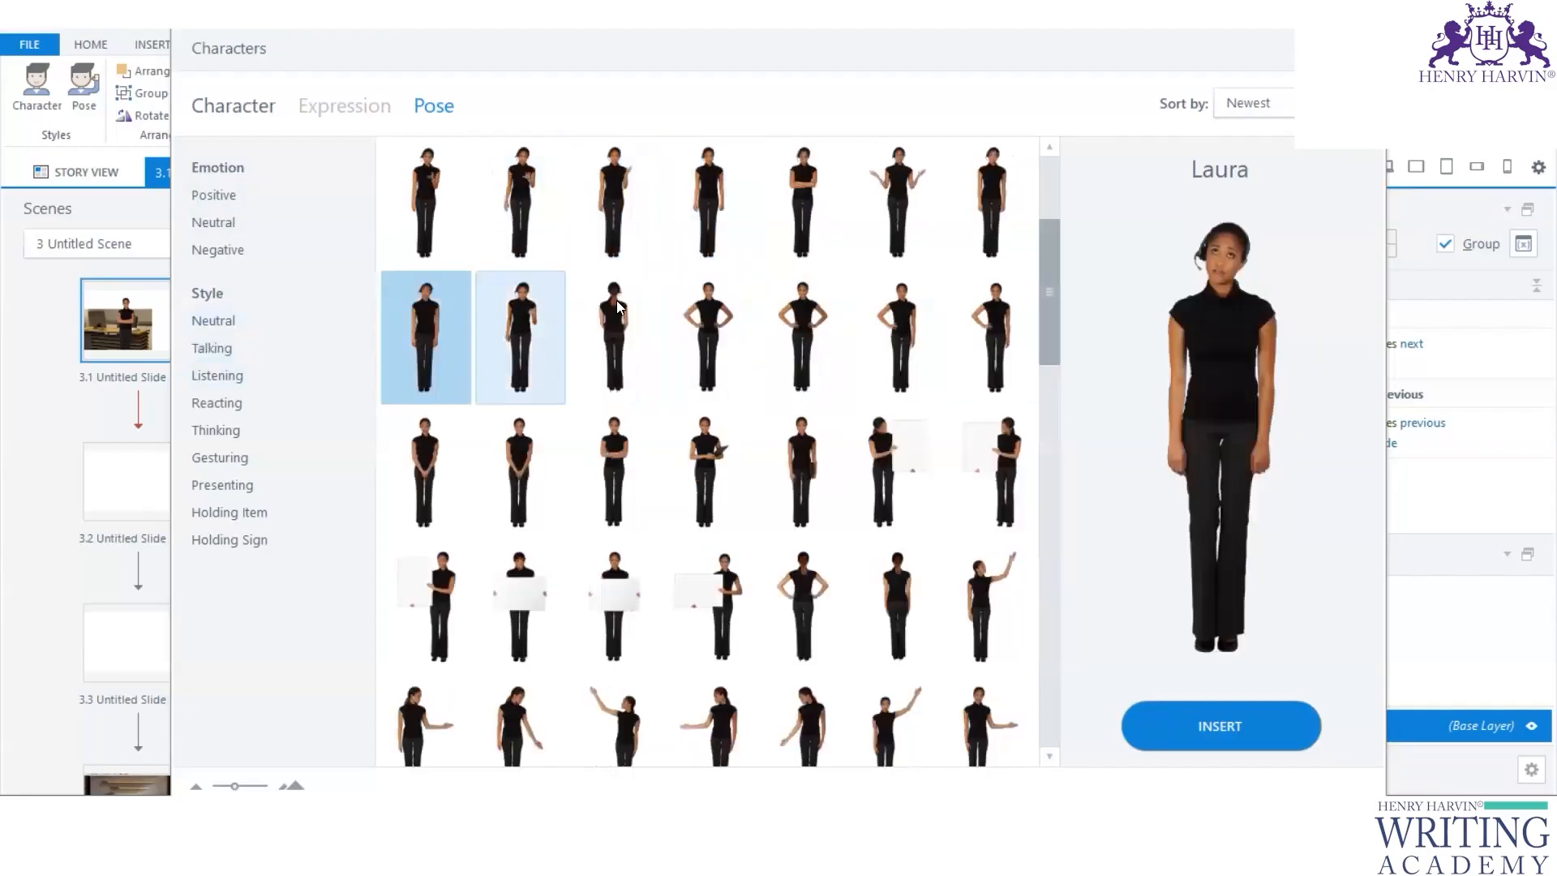
click(702, 220)
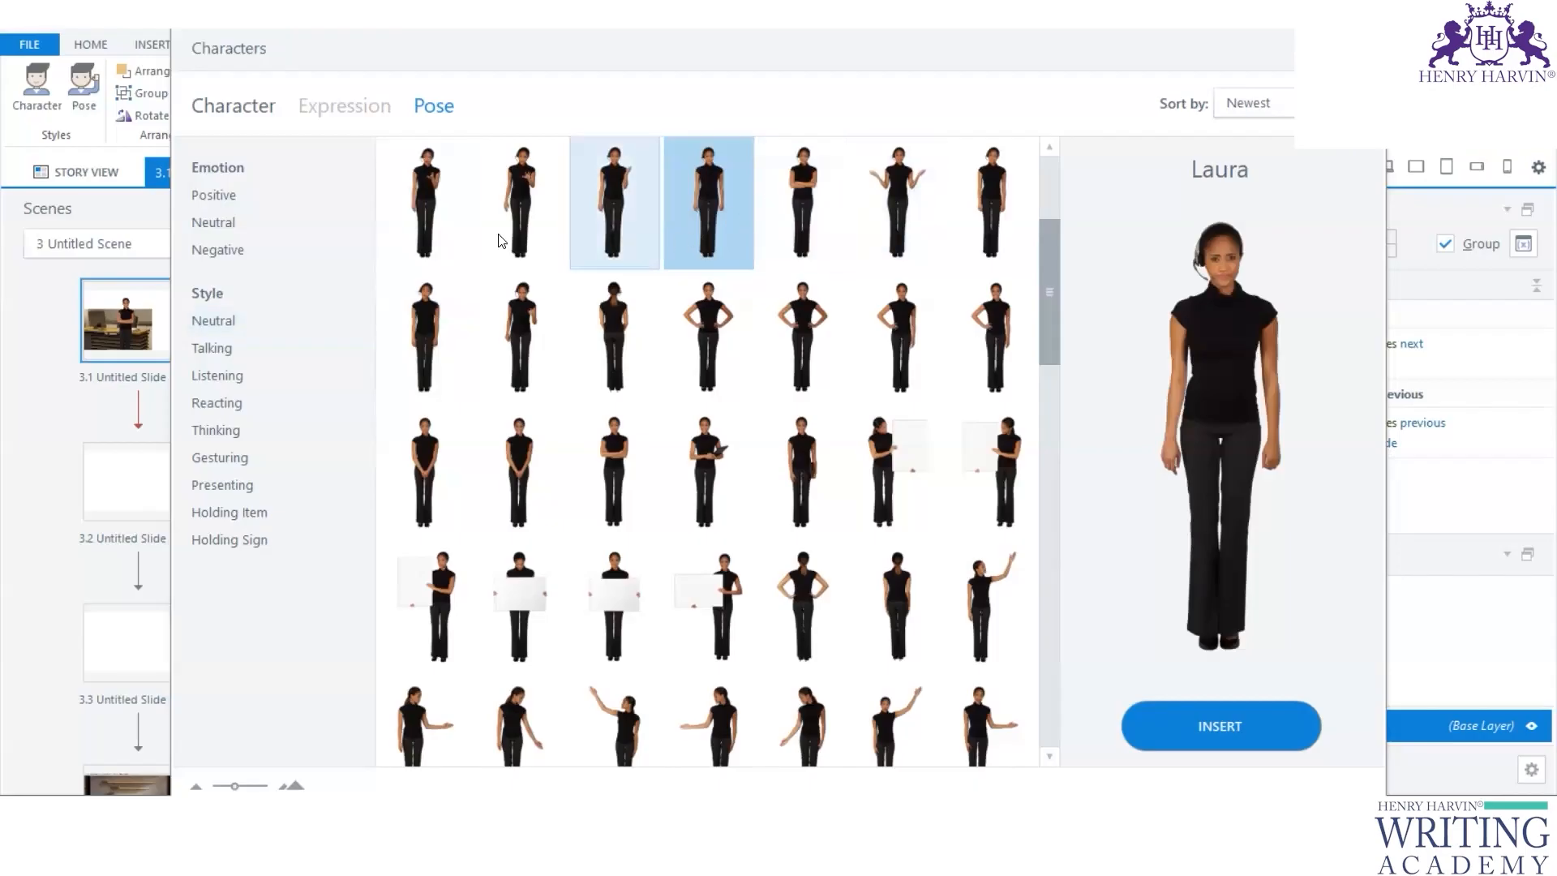
click(519, 448)
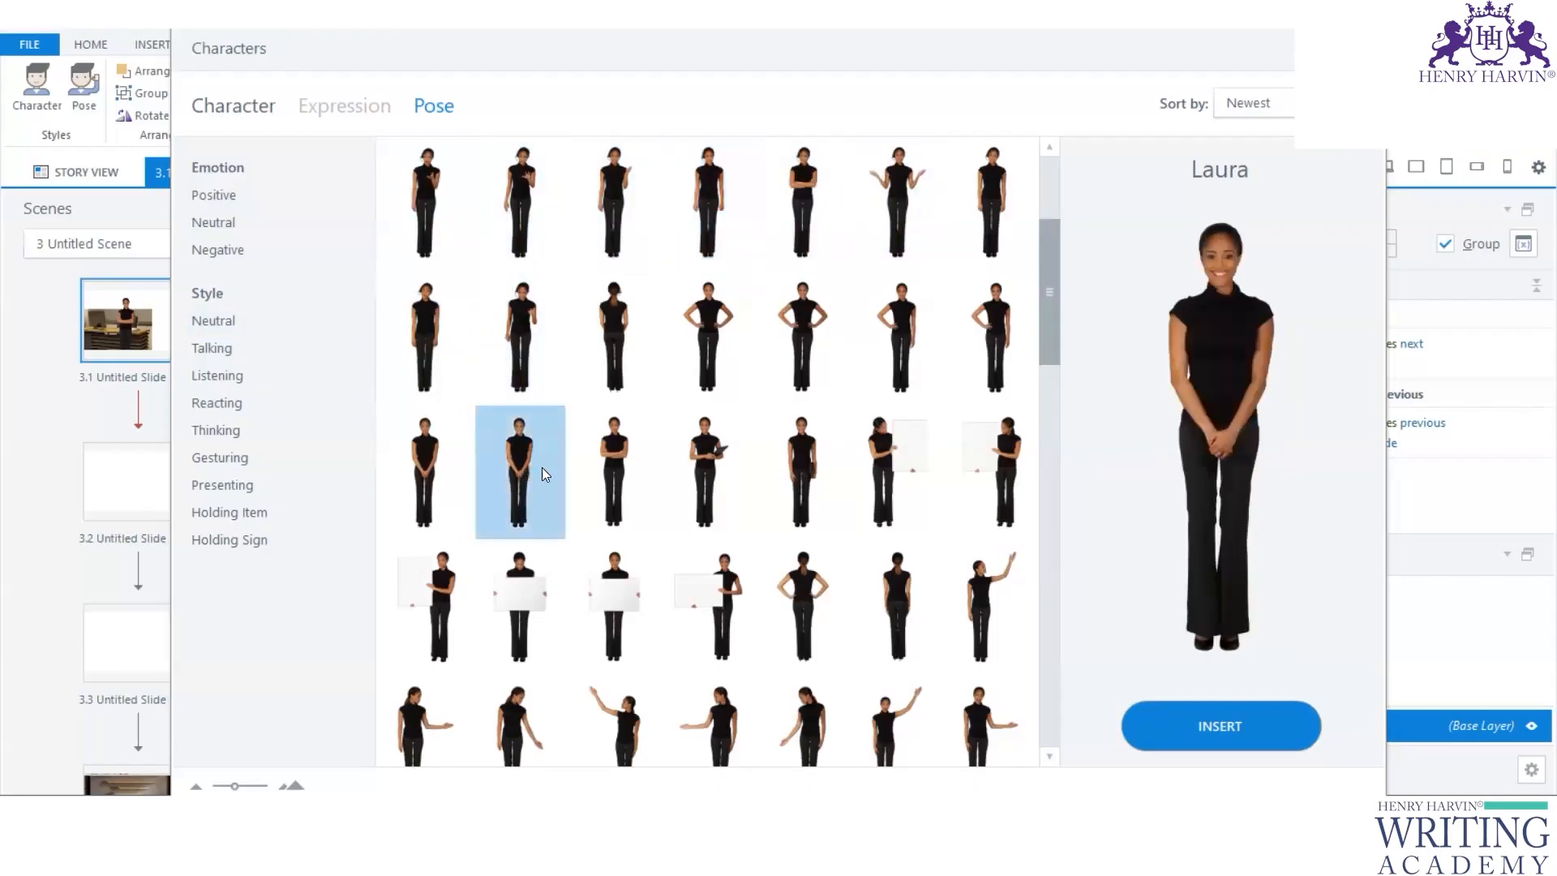
click(1221, 728)
Step: Crop Laura's legs off below the waist and place her over the office chair behind the desk
drag(726, 605, 518, 605)
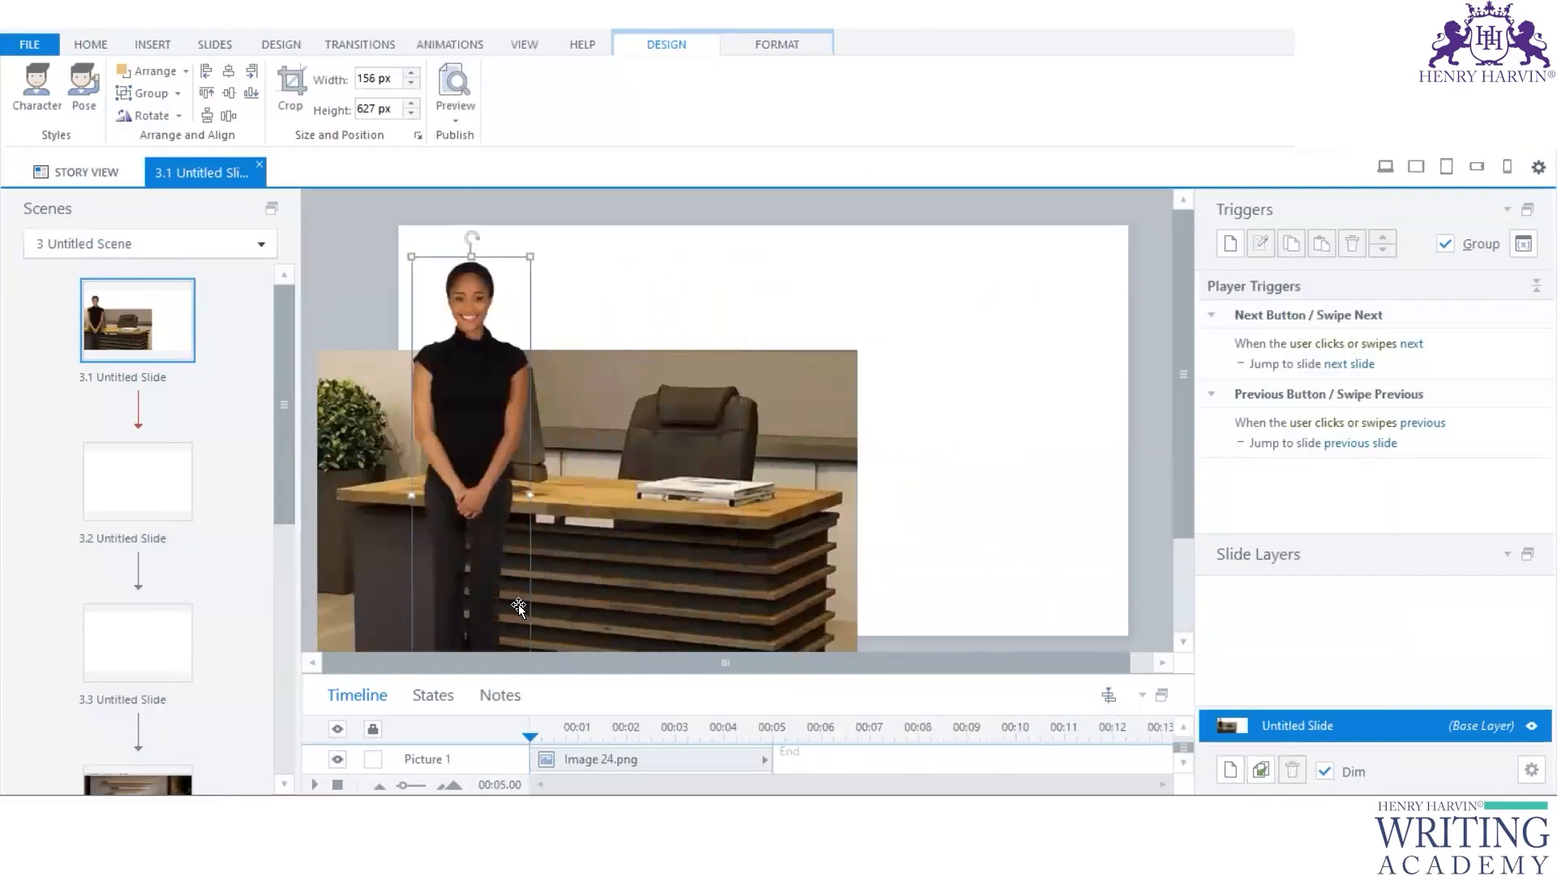
click(777, 45)
click(1274, 96)
scroll(494, 600, down, 2)
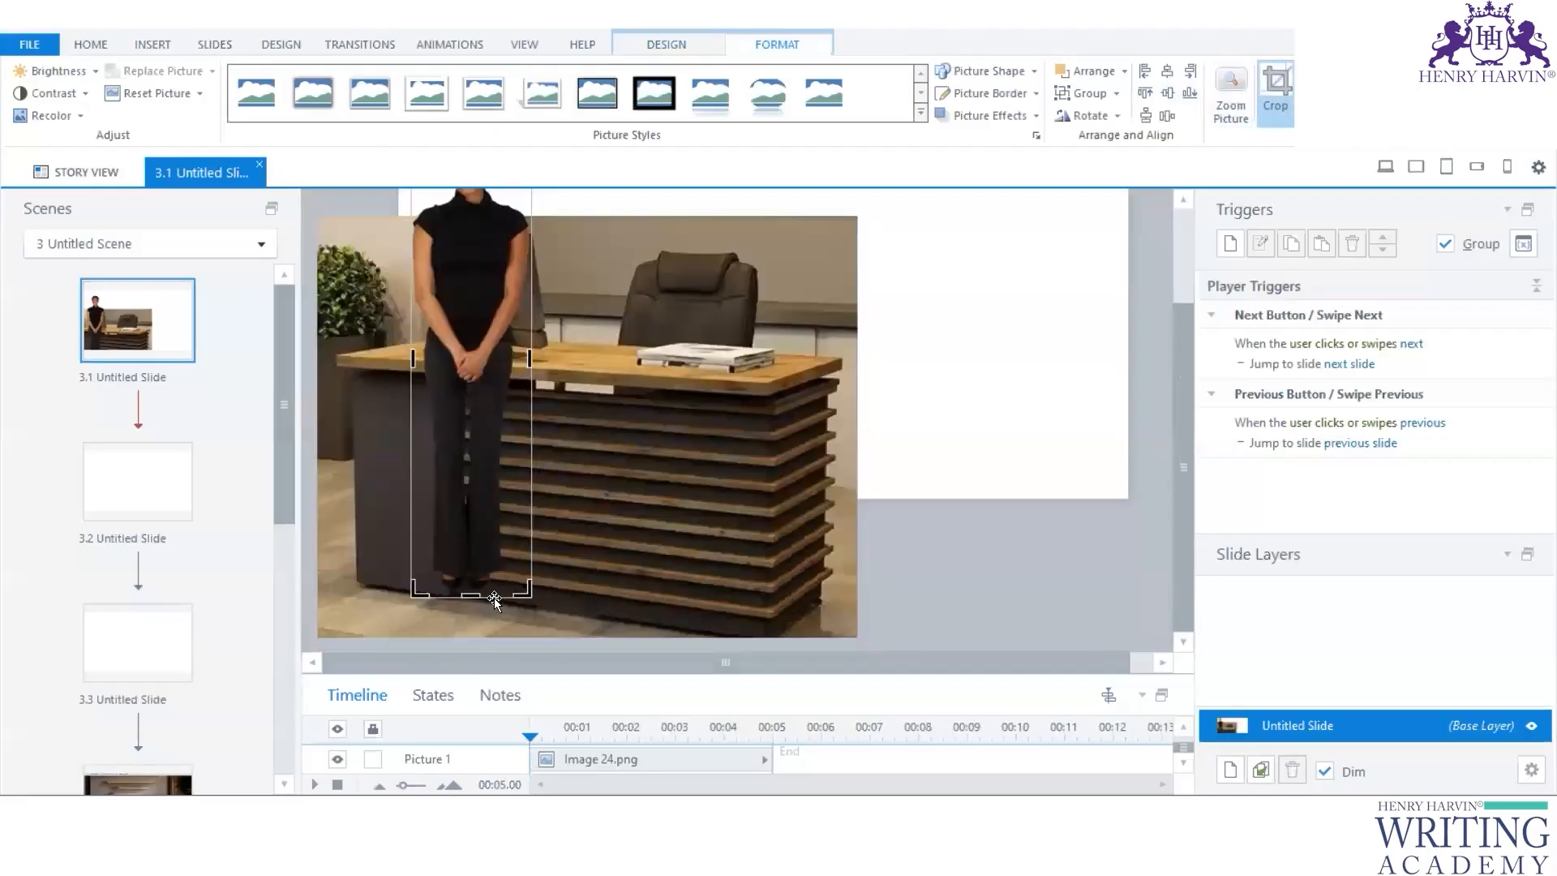
drag(471, 594, 637, 296)
click(931, 337)
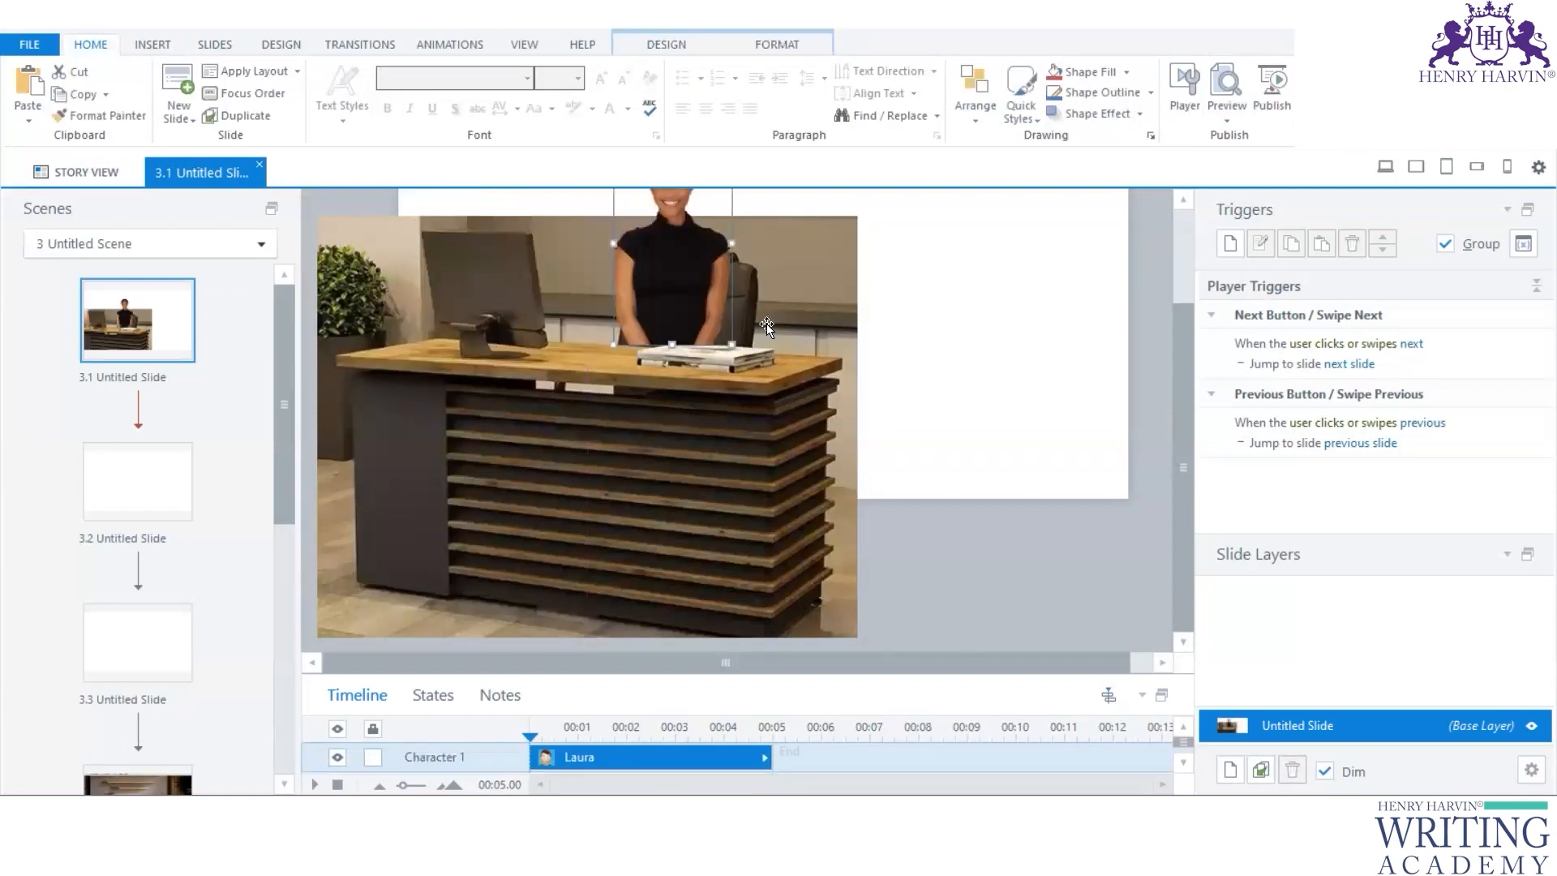
scroll(996, 408, up, 2)
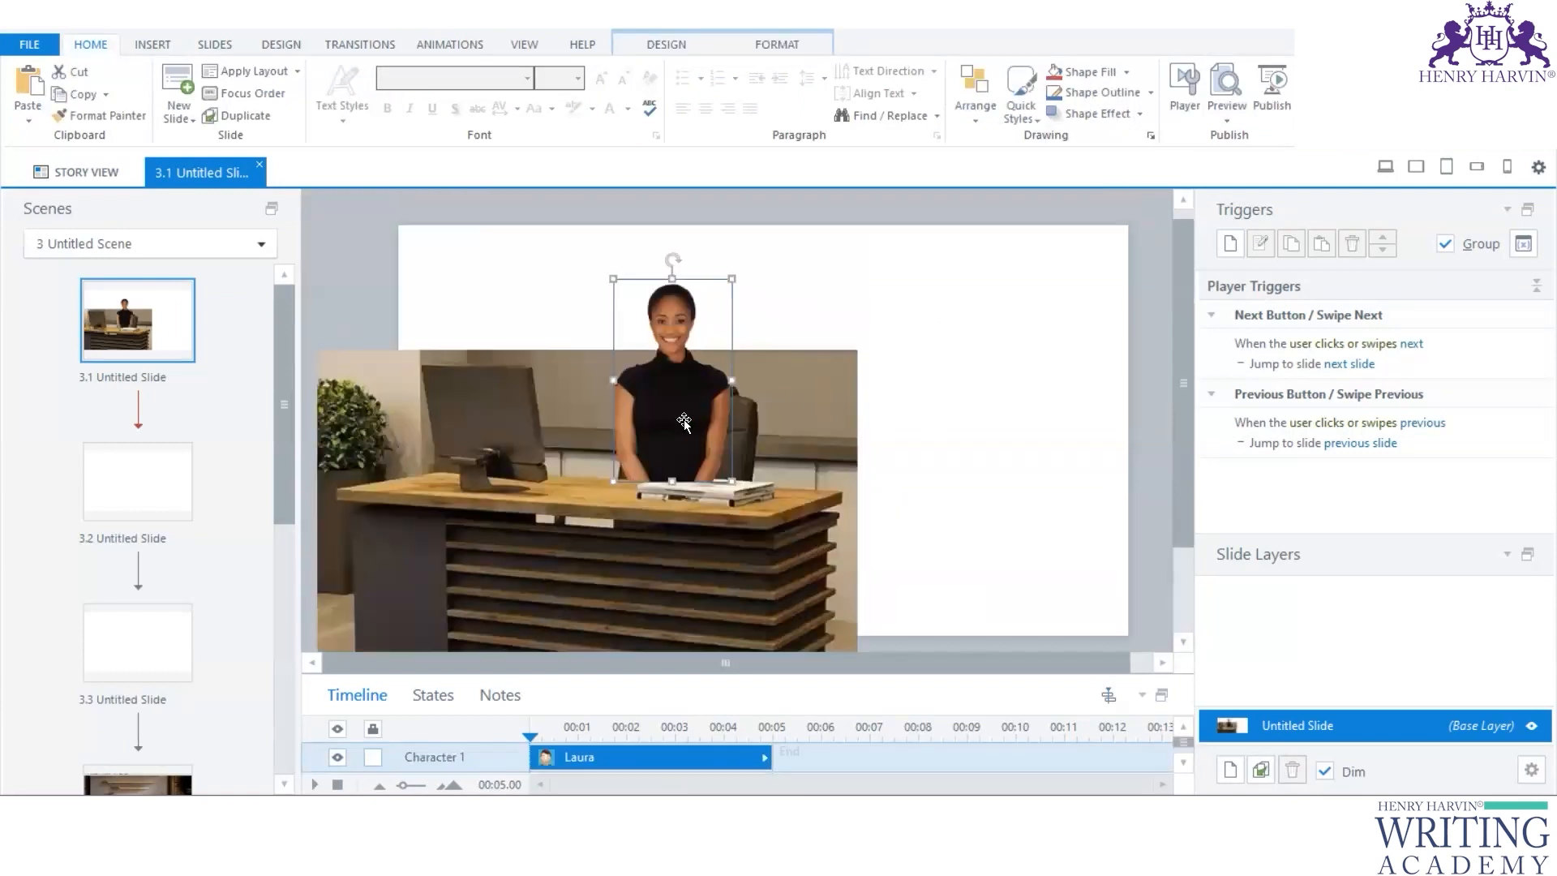
Step: Enlarge Laura slightly, crop more off her lower edge, and align her with the desktop in front of the chair
mouse_move(729, 276)
mouse_down()
mouse_move(832, 243)
mouse_move(730, 236)
mouse_move(753, 247)
mouse_move(744, 280)
mouse_up()
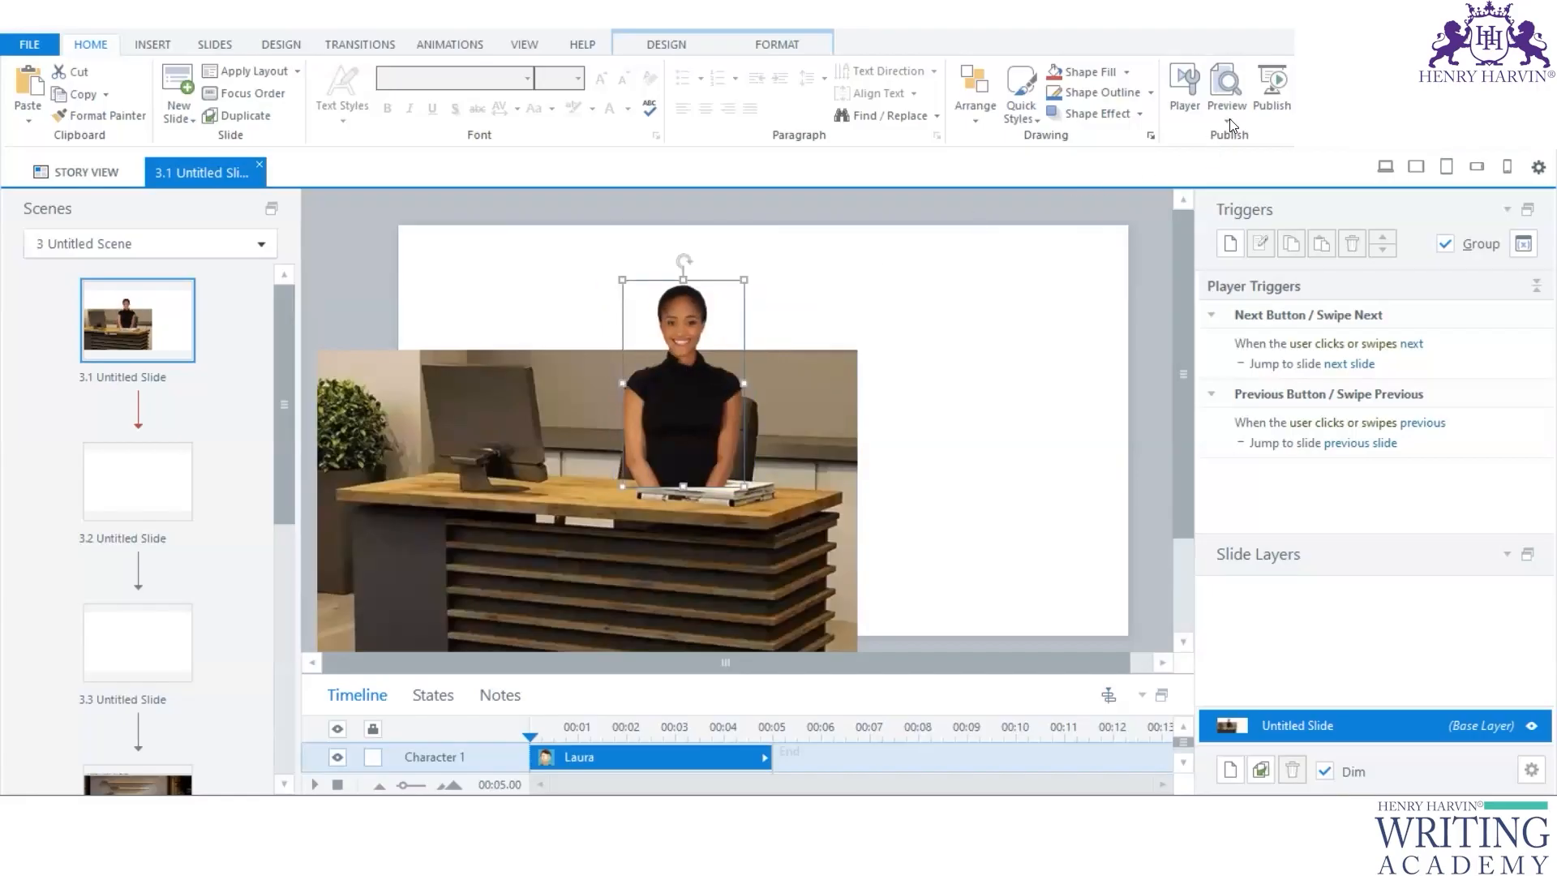
click(777, 43)
click(1275, 91)
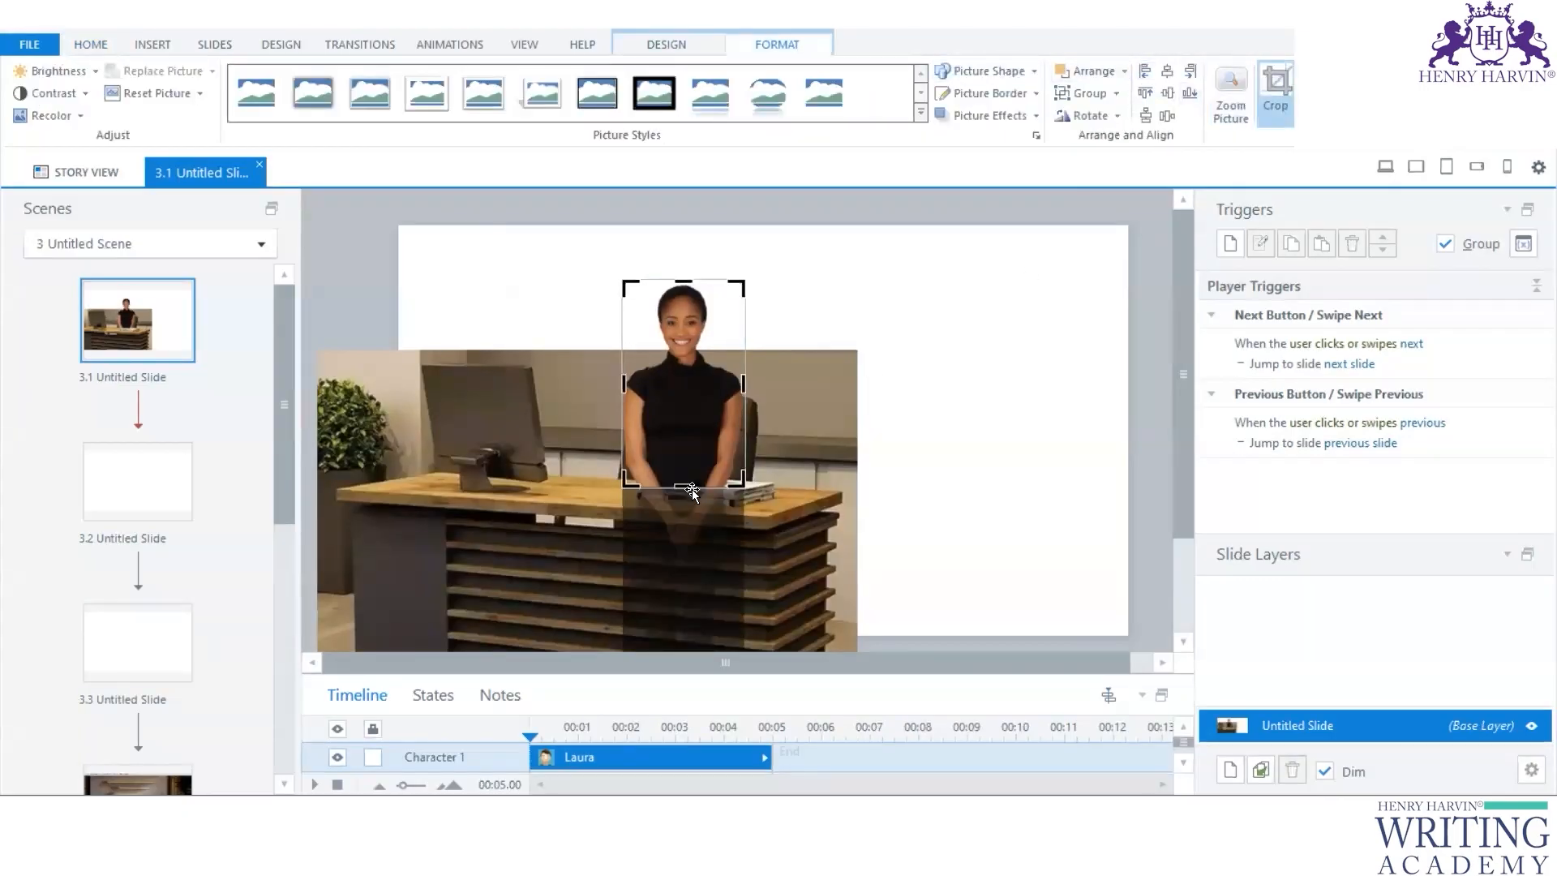
drag(684, 484, 683, 459)
click(814, 442)
click(903, 429)
click(712, 437)
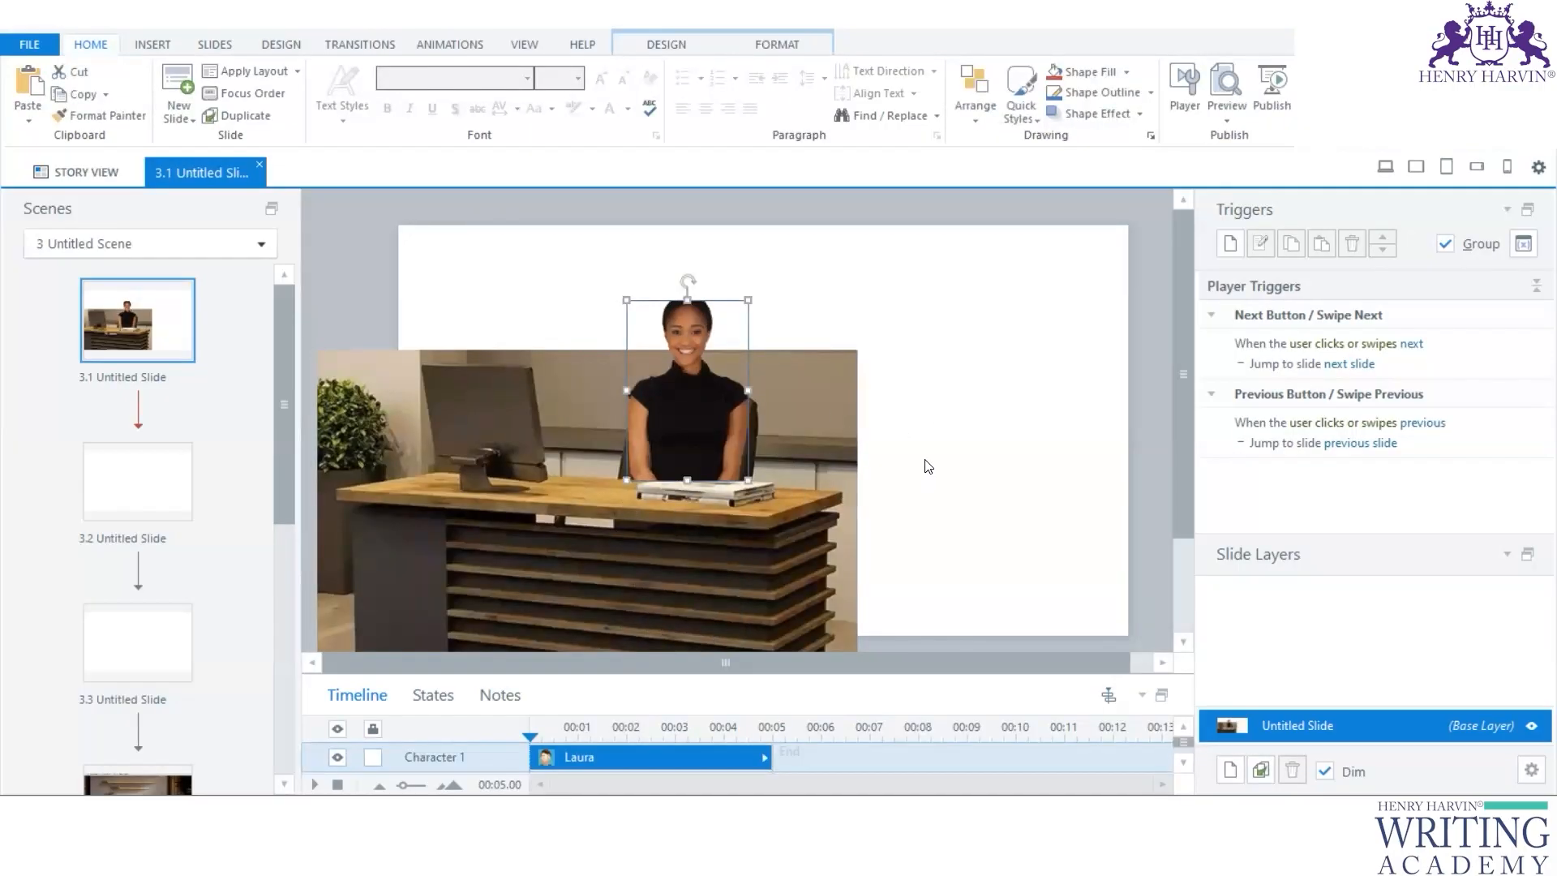
Step: Crop the office table picture to the slide's left and bottom edges, and move Laura off the slide to its left
scroll(928, 467, down, 3)
click(592, 363)
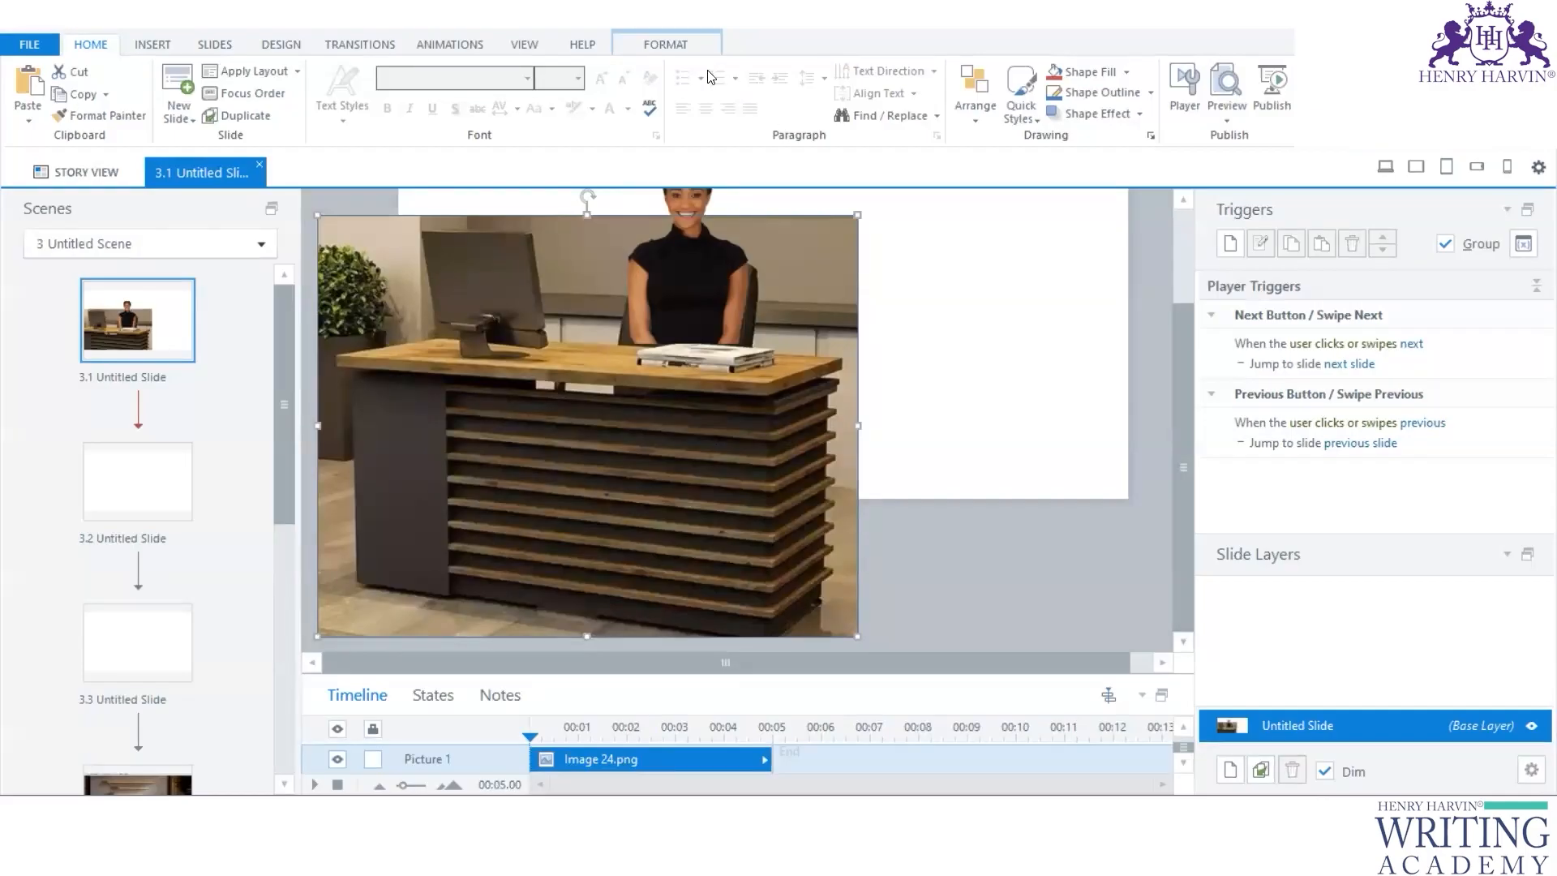
click(681, 47)
click(1267, 88)
drag(335, 613, 398, 494)
click(911, 567)
drag(688, 416, 380, 439)
drag(626, 483, 630, 491)
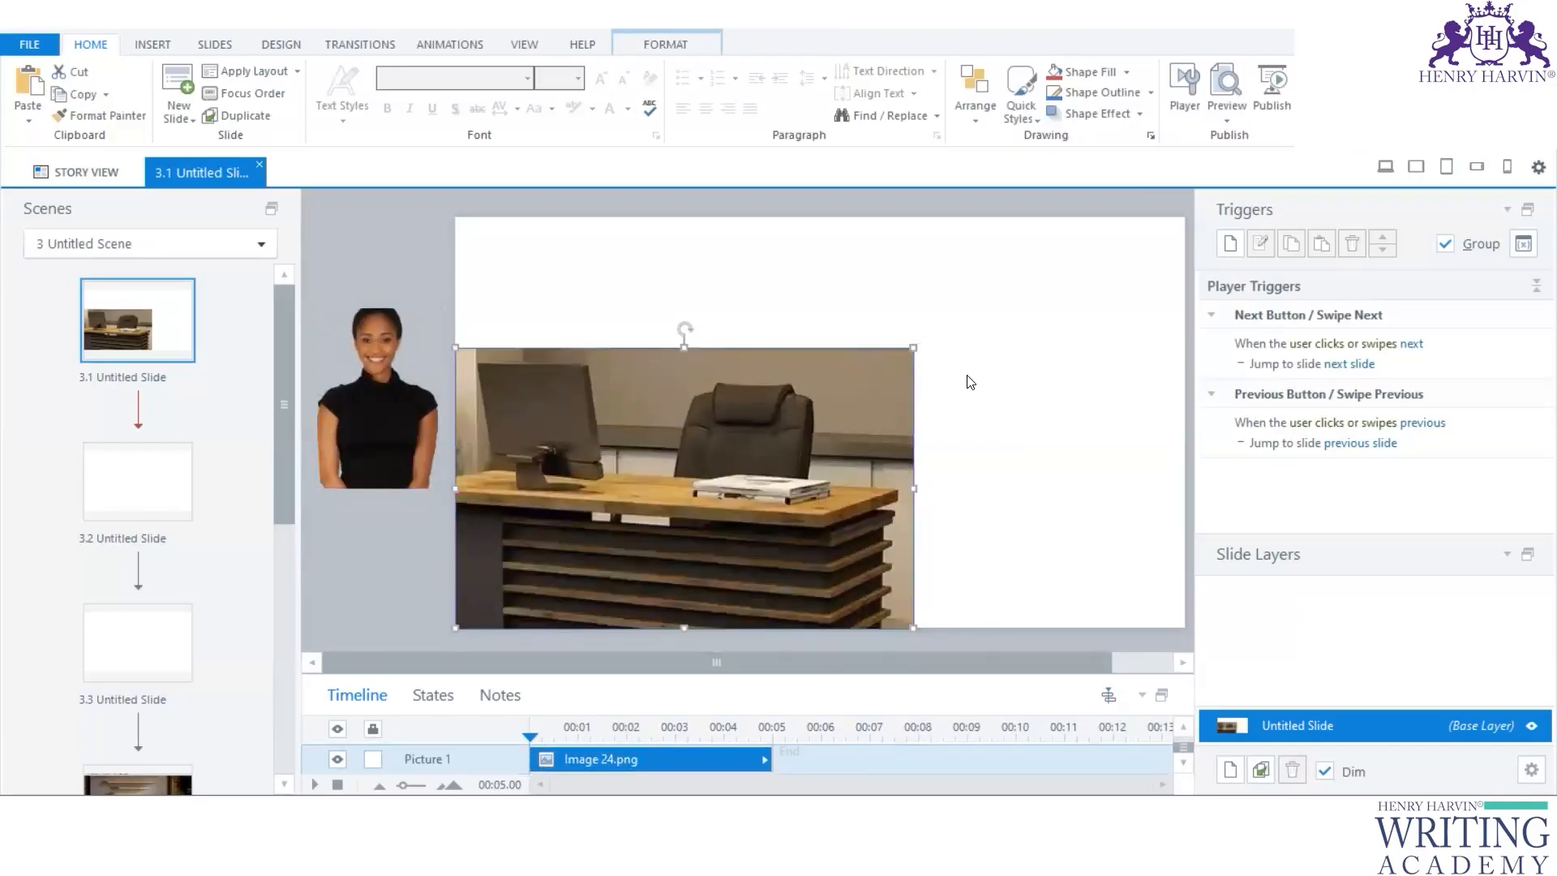
Step: Add a rounded rectangular caption about 199 by 160 px in the slide's upper right, with its tail toward the office picture
click(152, 45)
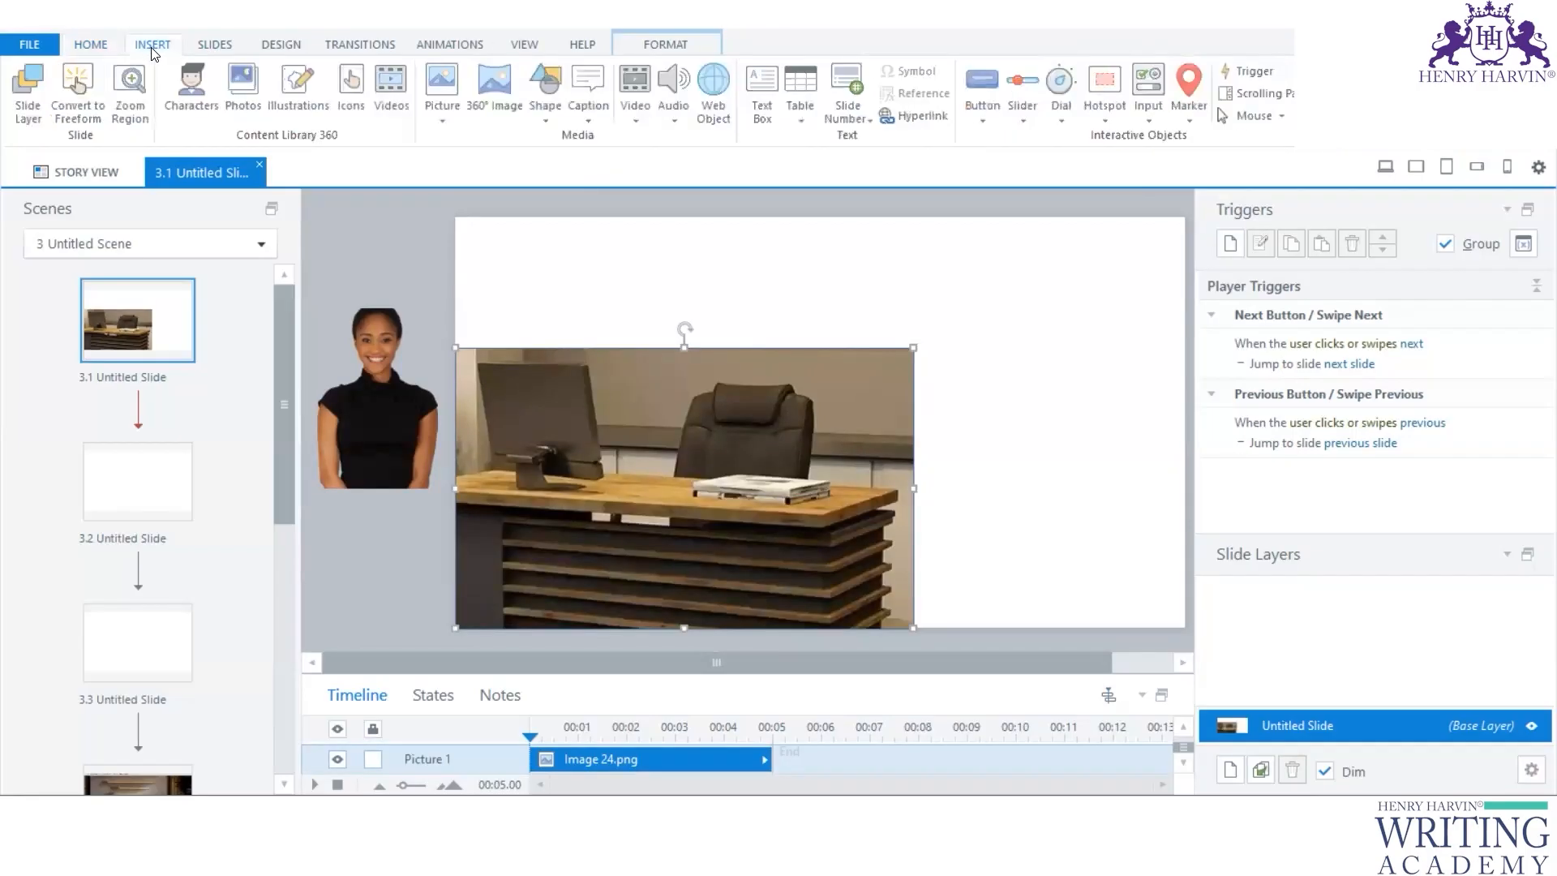
click(601, 92)
click(673, 389)
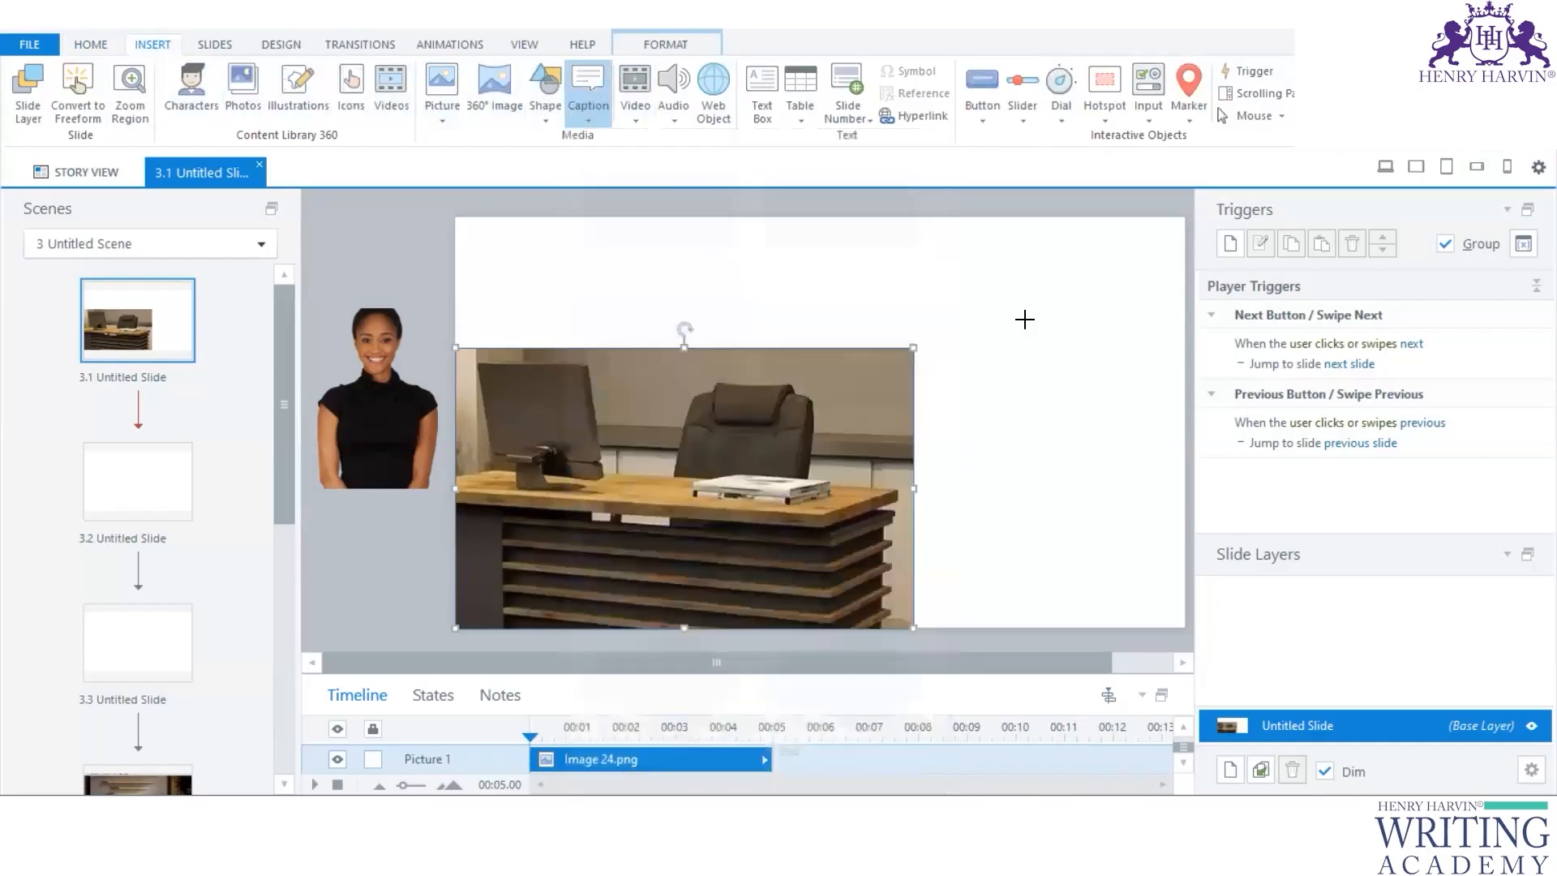
click(1025, 319)
drag(1048, 354, 937, 374)
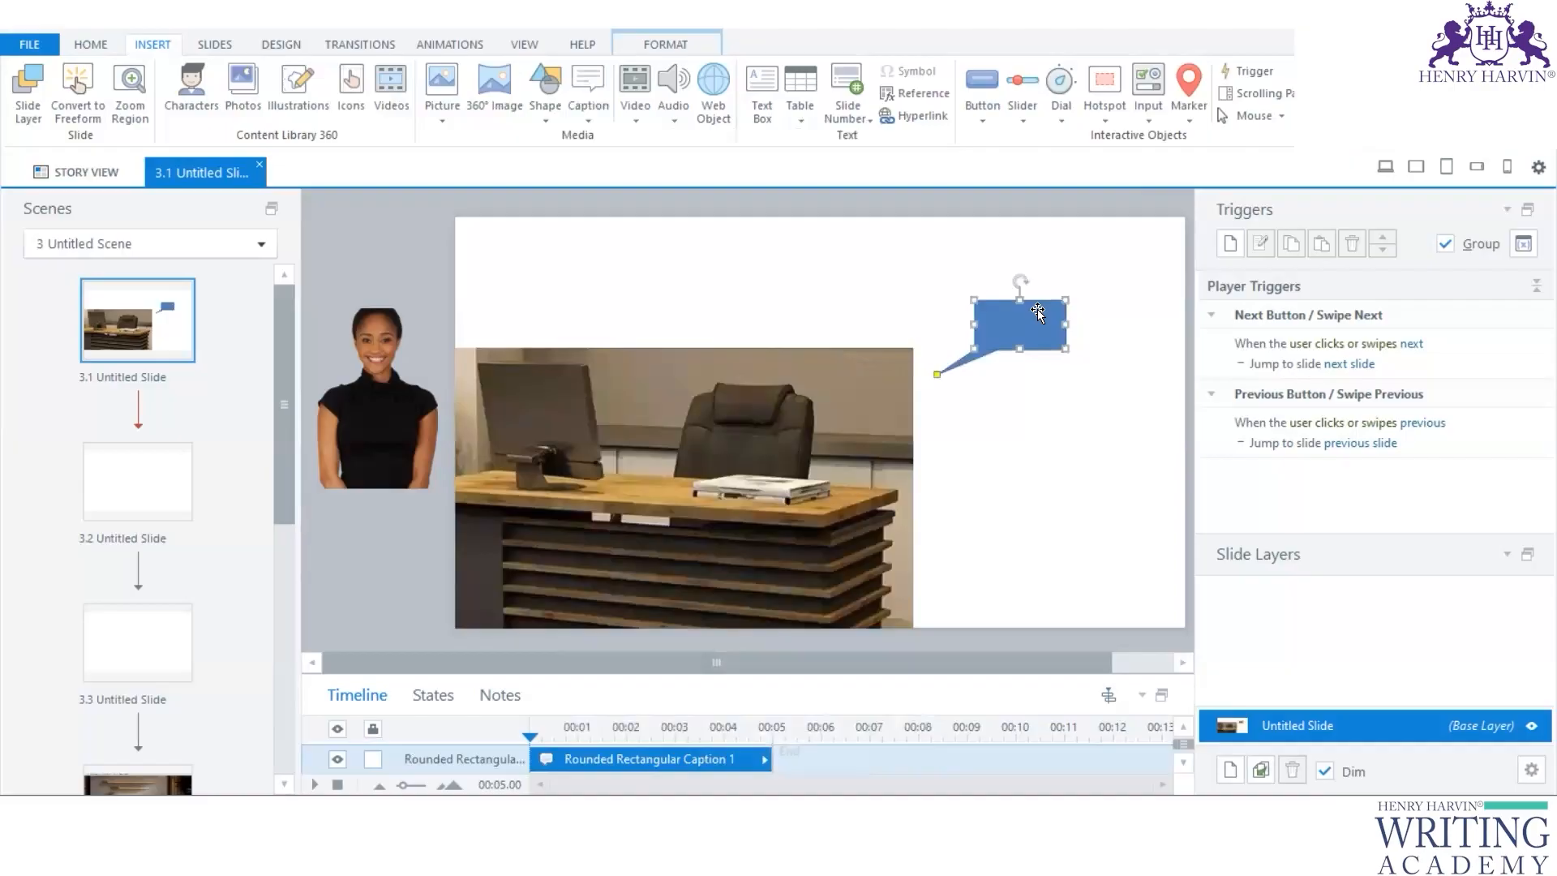
drag(1066, 300, 1125, 227)
drag(1023, 289, 973, 300)
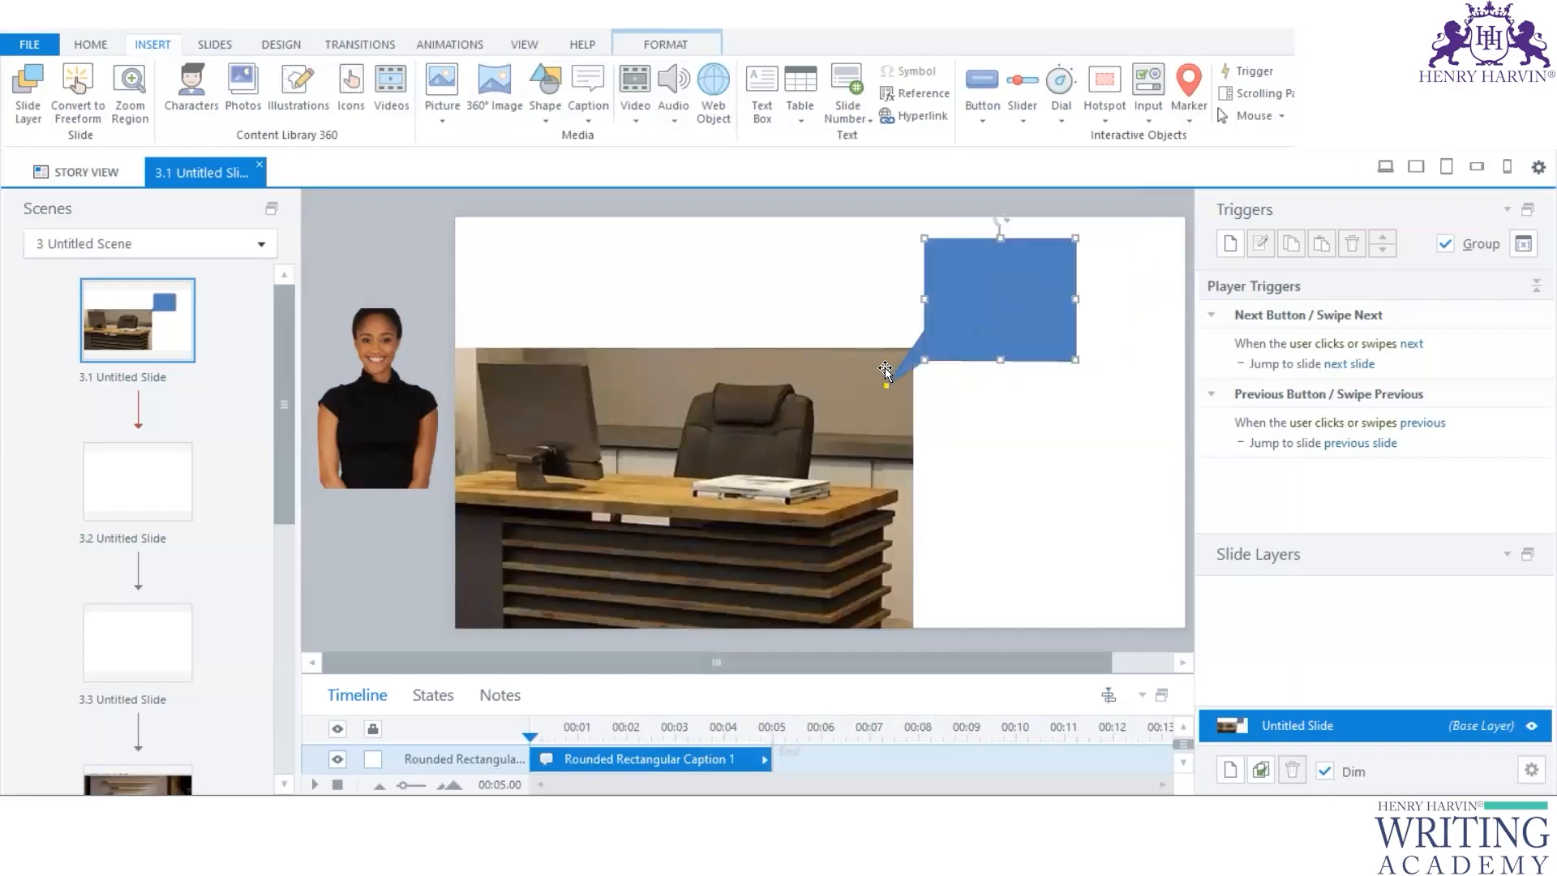
key(Escape)
click(900, 374)
Step: Give the caption the grey style, widen it to 273 px, and enter "Let learn about the how to demonstrate professional behaviour at workplace....."
click(665, 45)
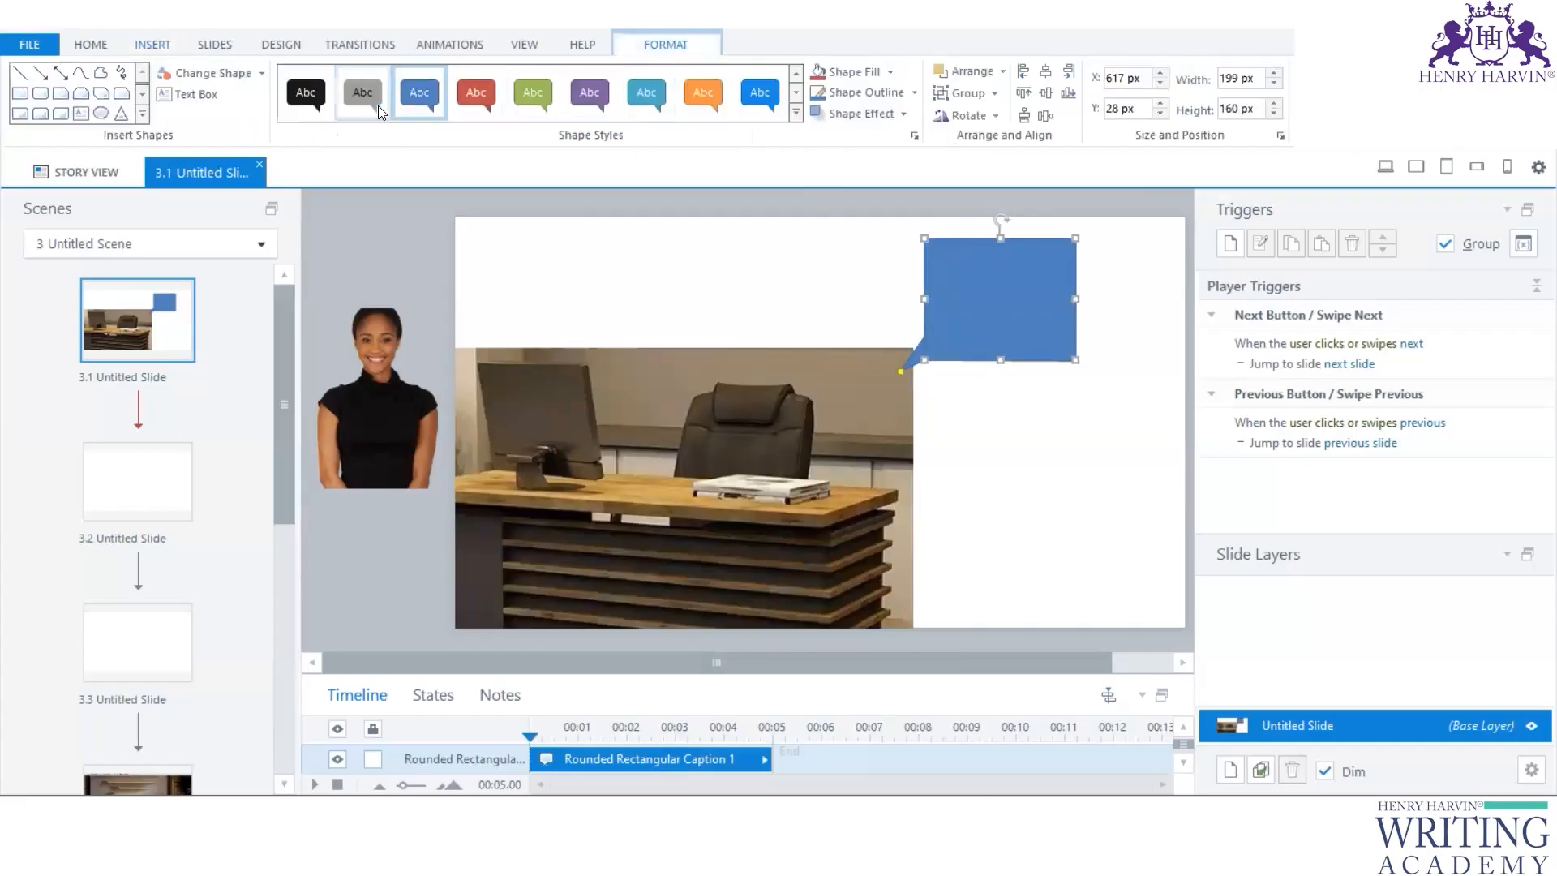
click(363, 92)
drag(1075, 299, 1132, 300)
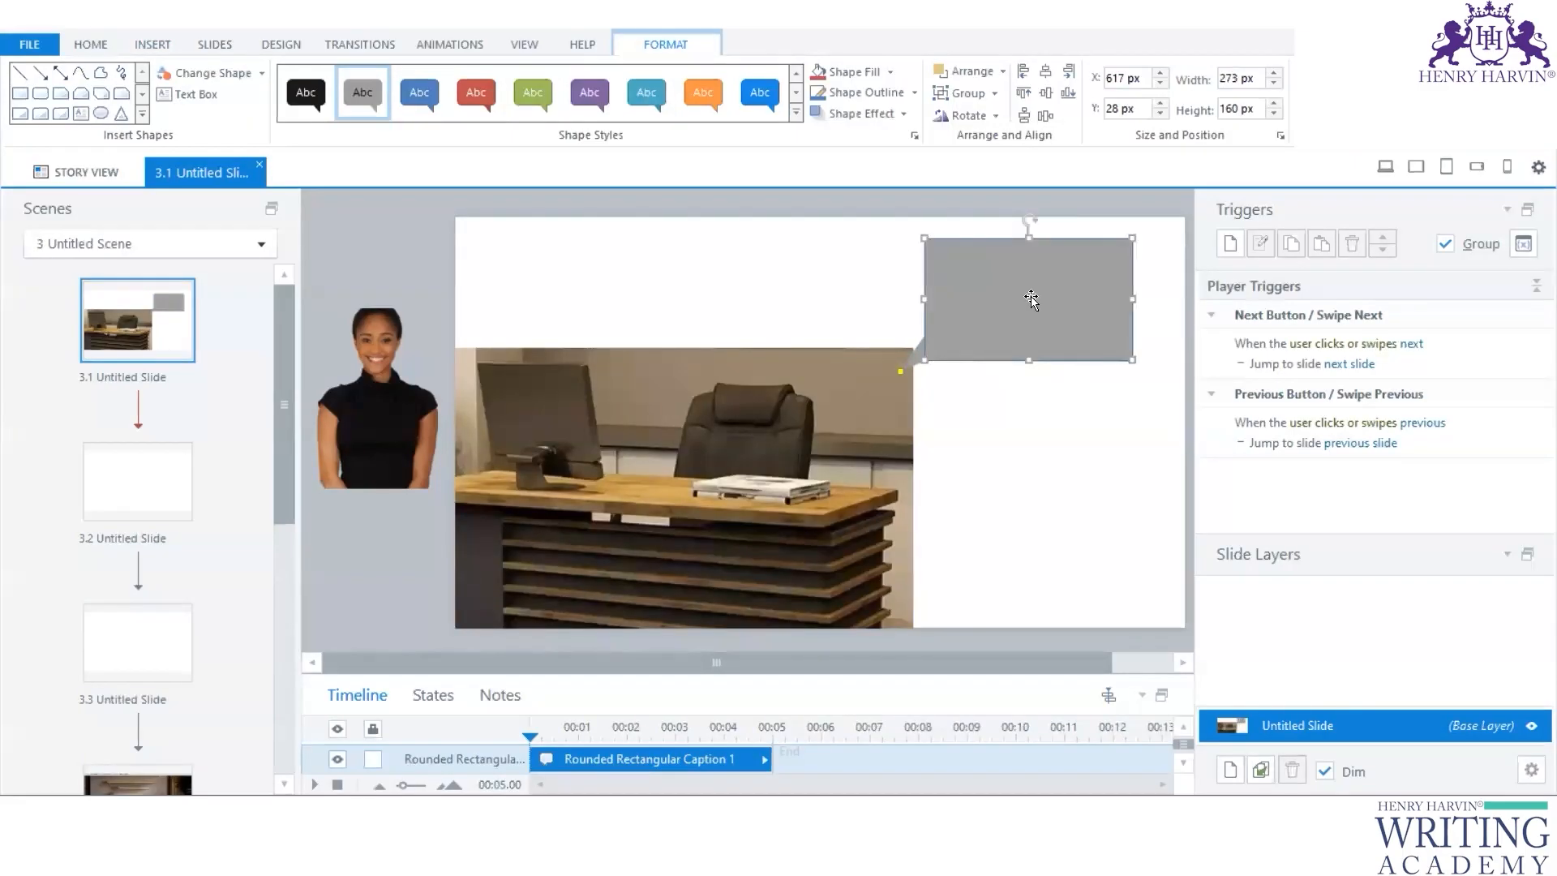
text(Let learn)
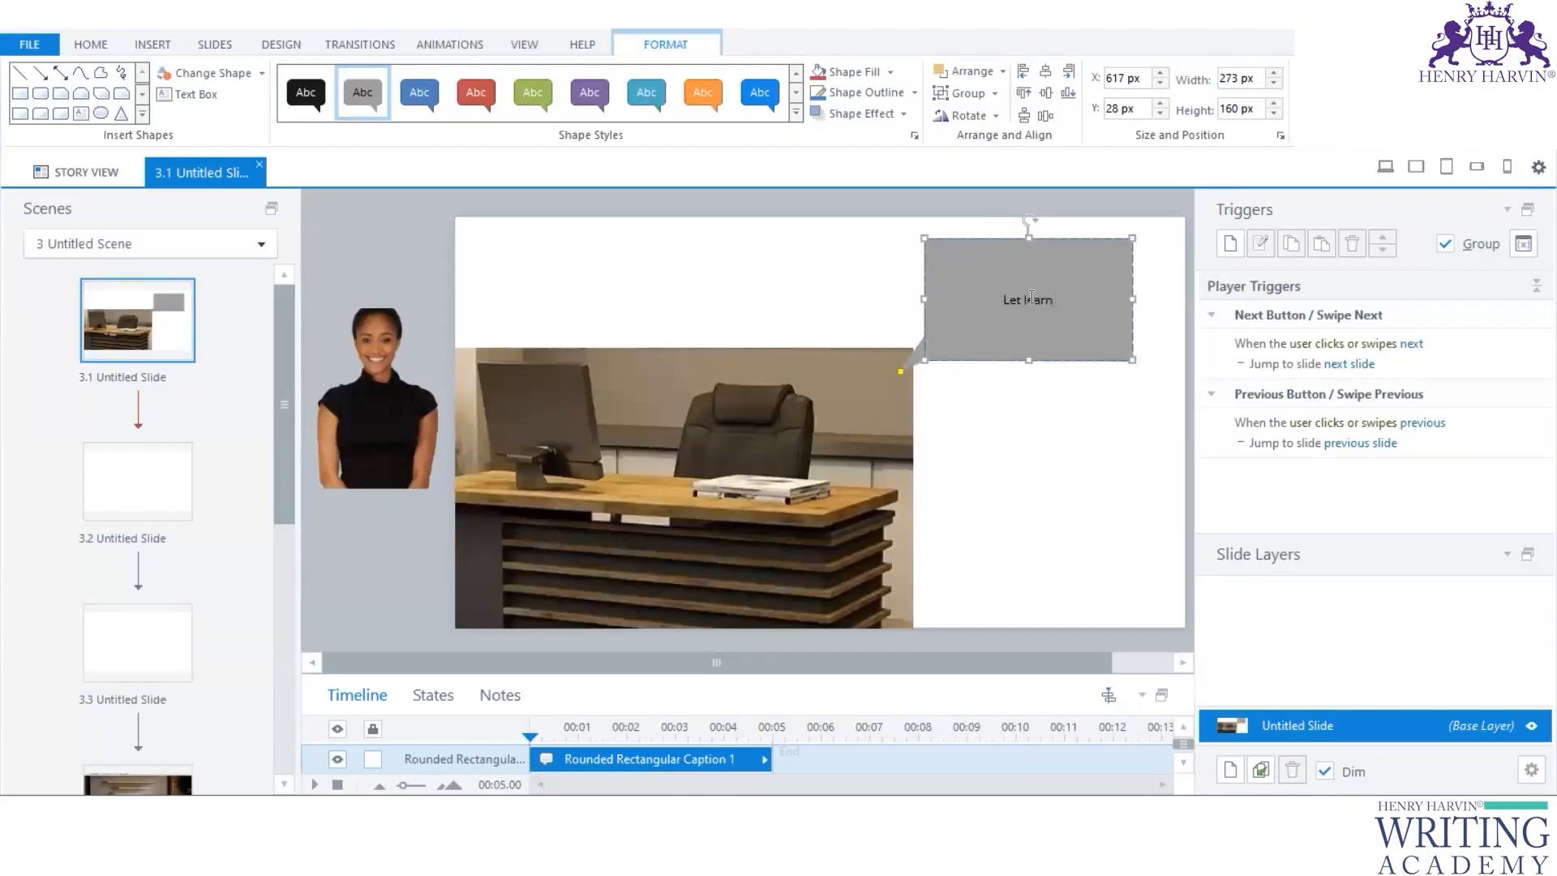
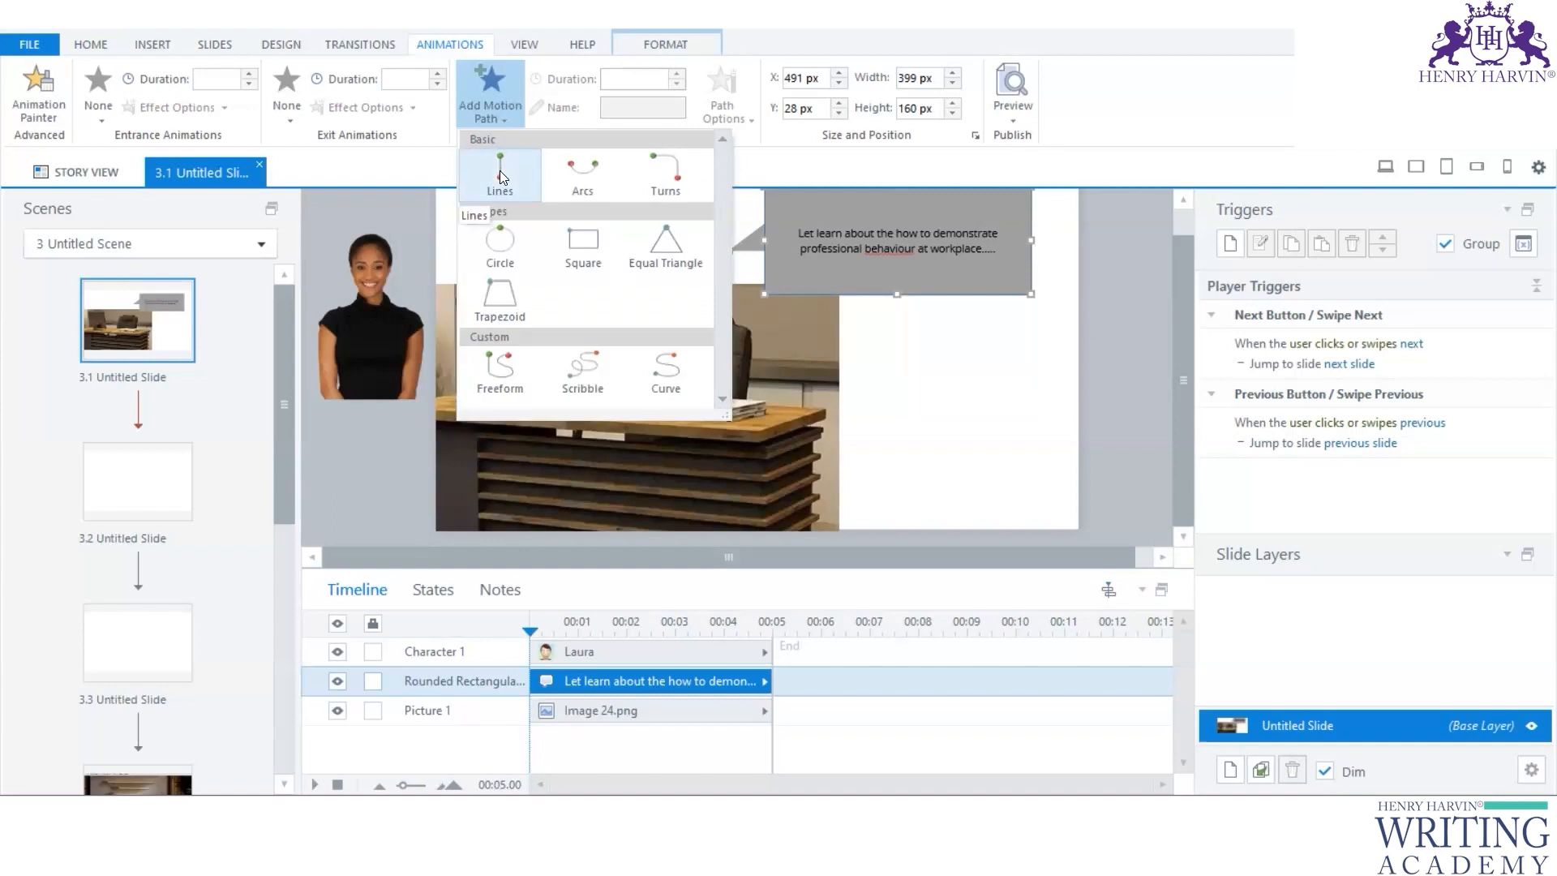
Step: Select Laura and look through the motion path, entrance and exit animation choices for her
click(1114, 391)
click(384, 466)
click(376, 322)
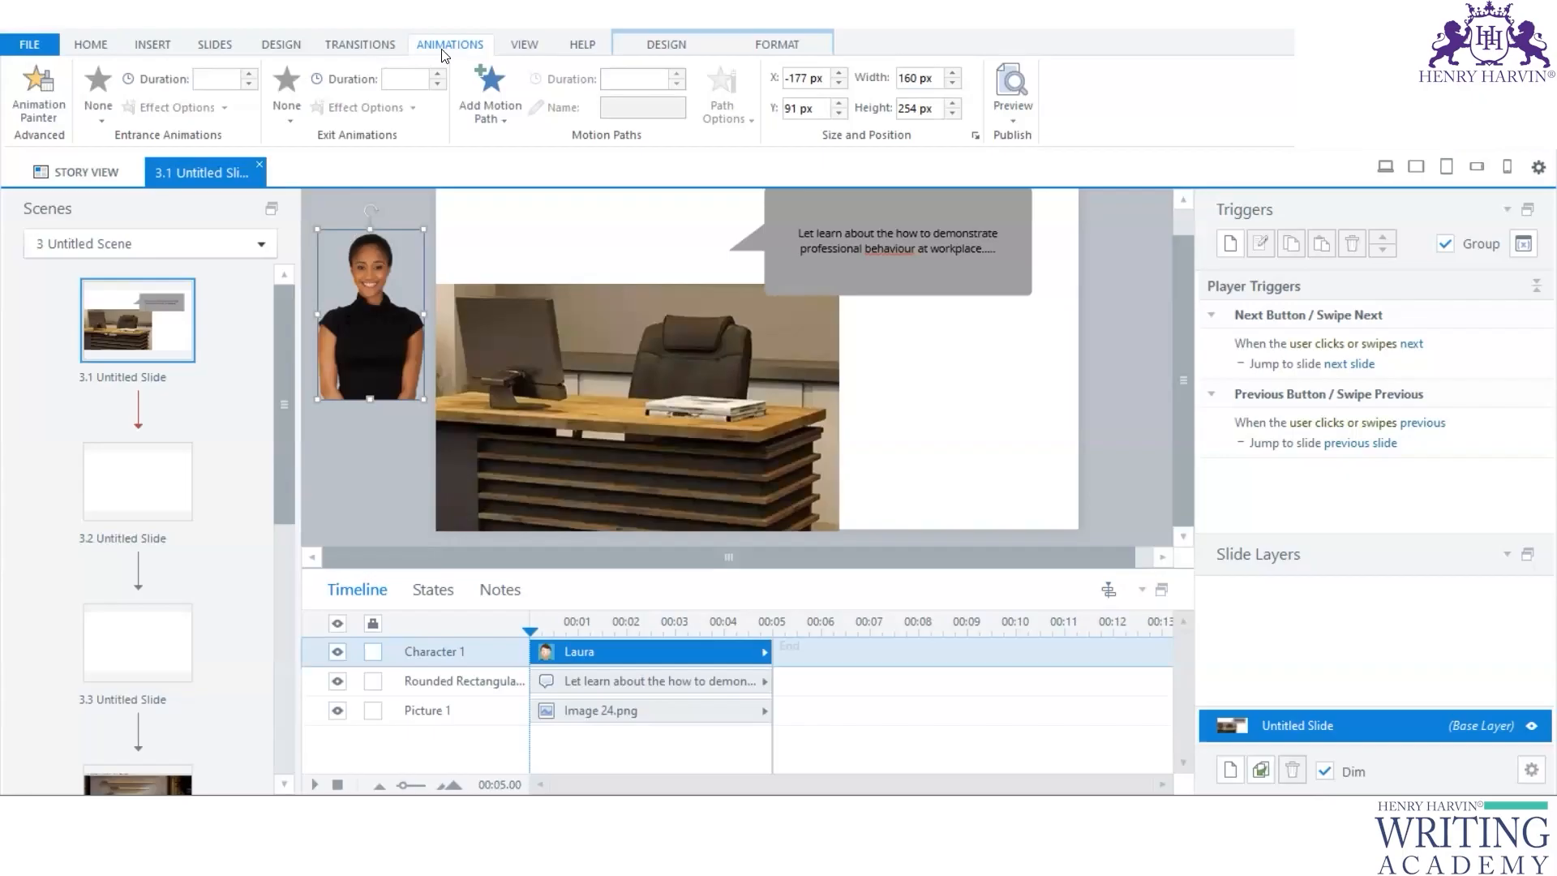
click(504, 120)
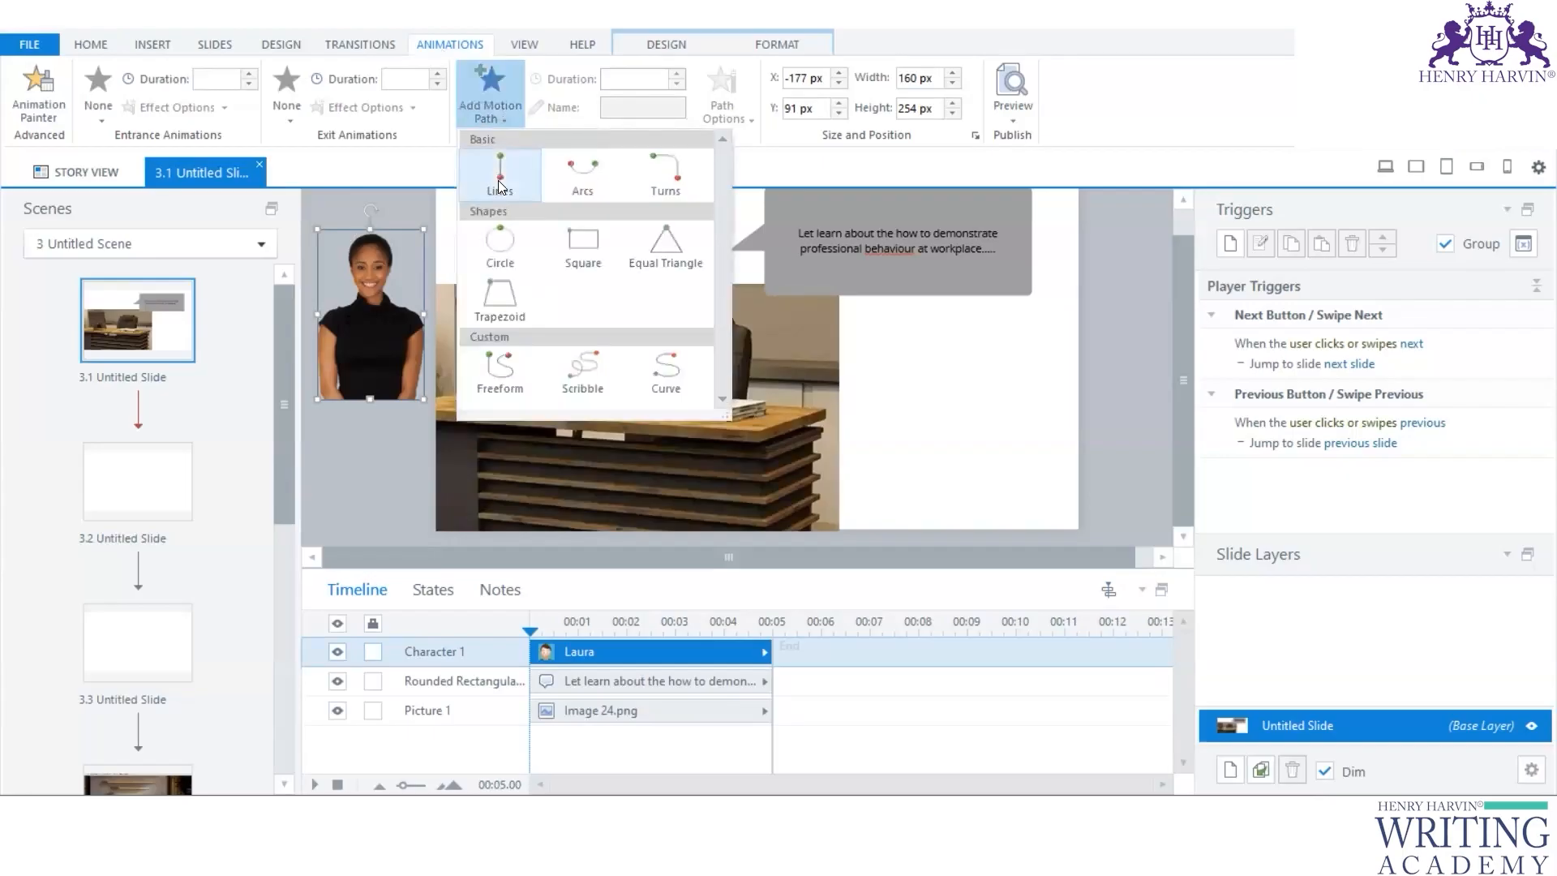
click(378, 173)
click(103, 122)
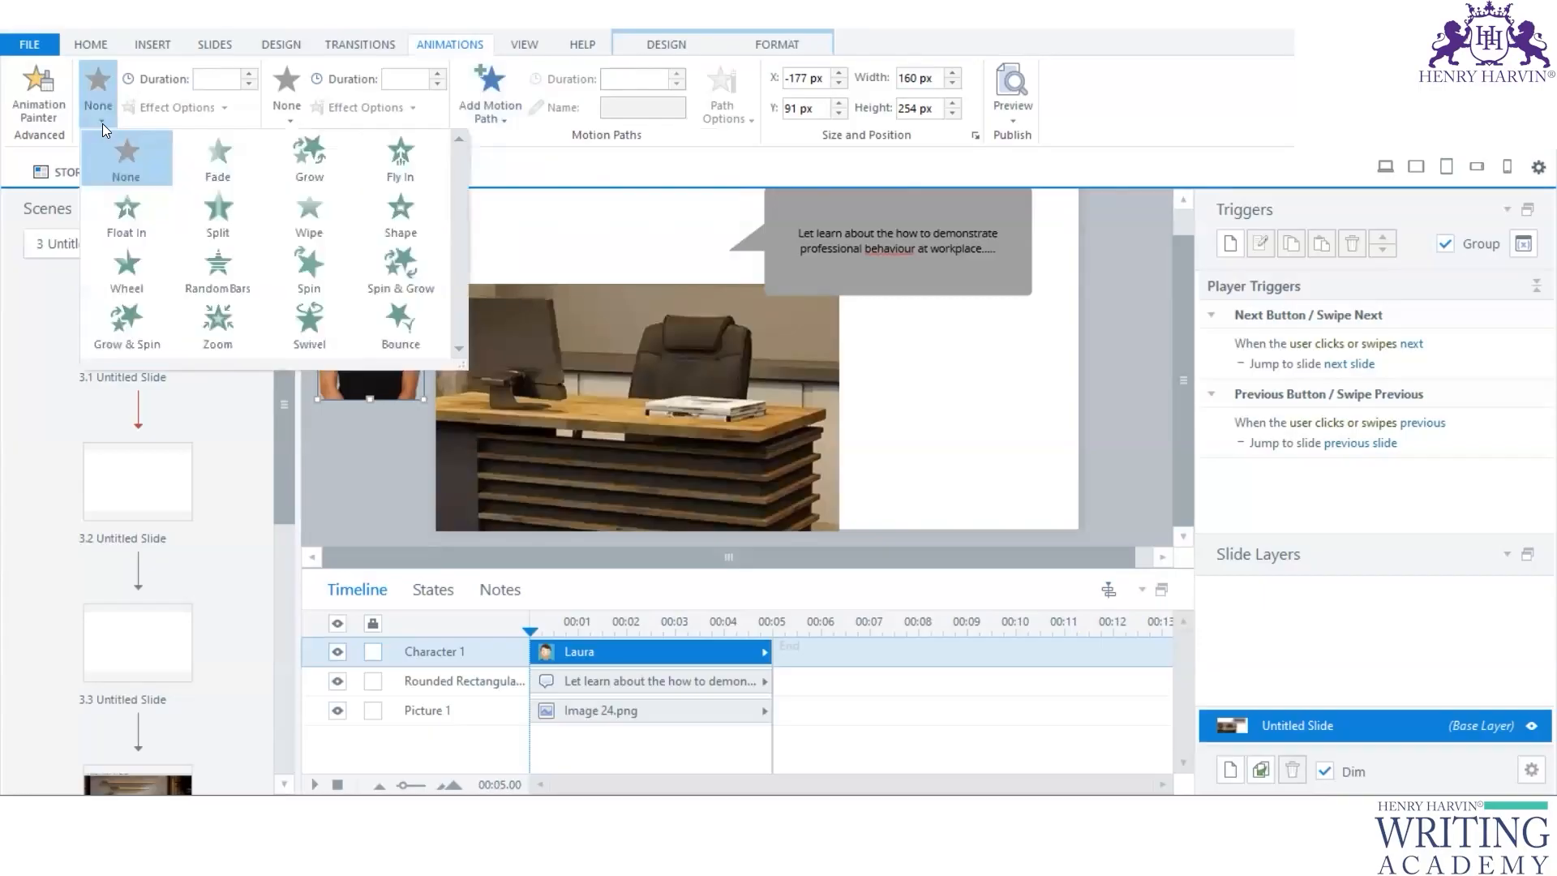
click(492, 155)
click(291, 123)
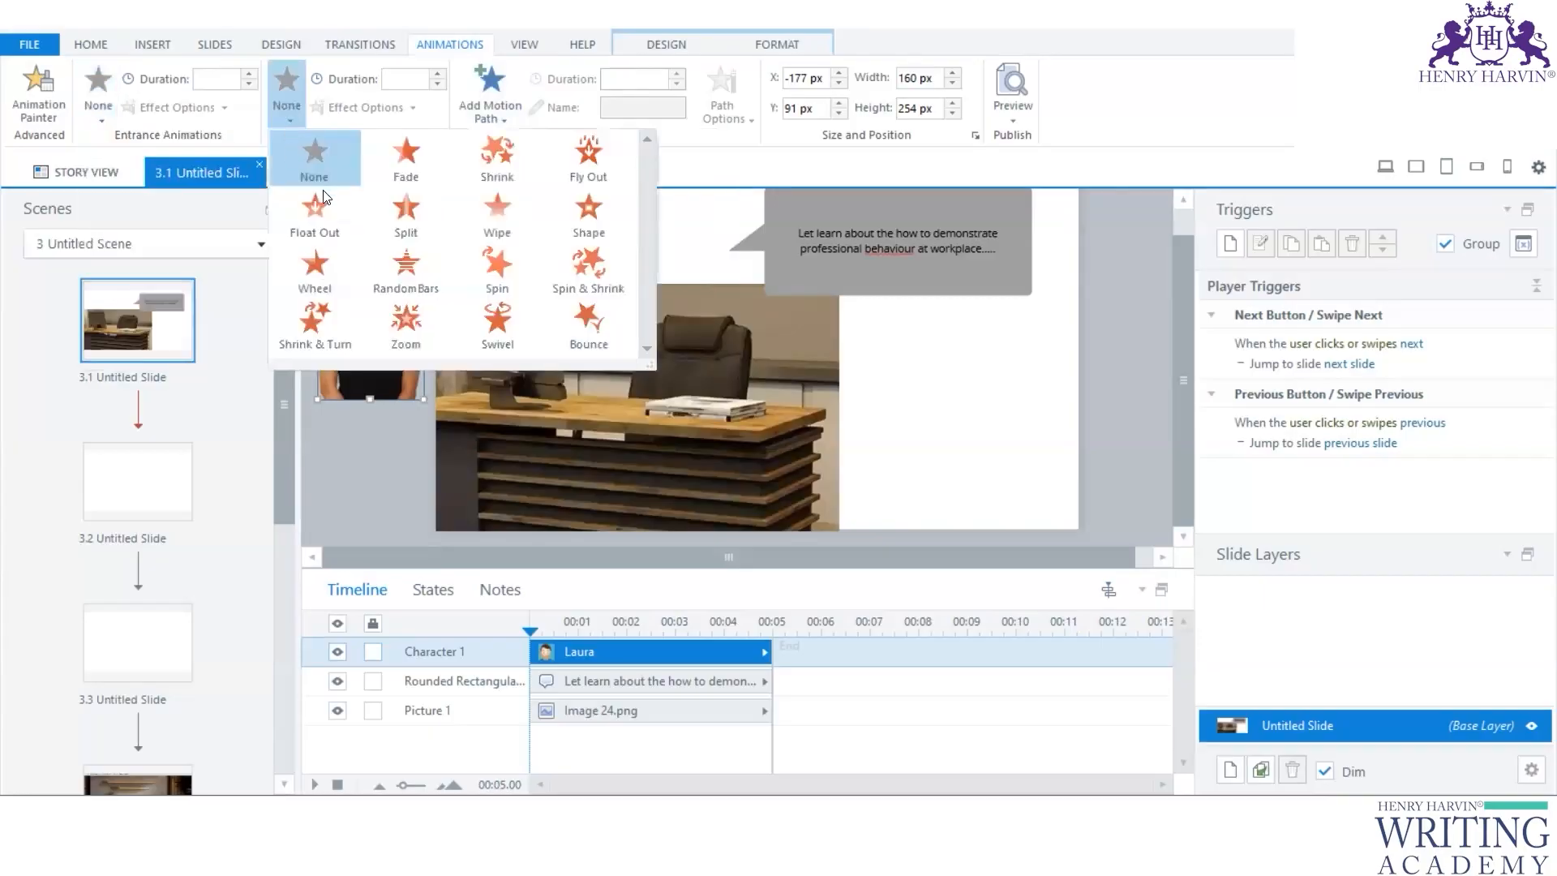
click(497, 112)
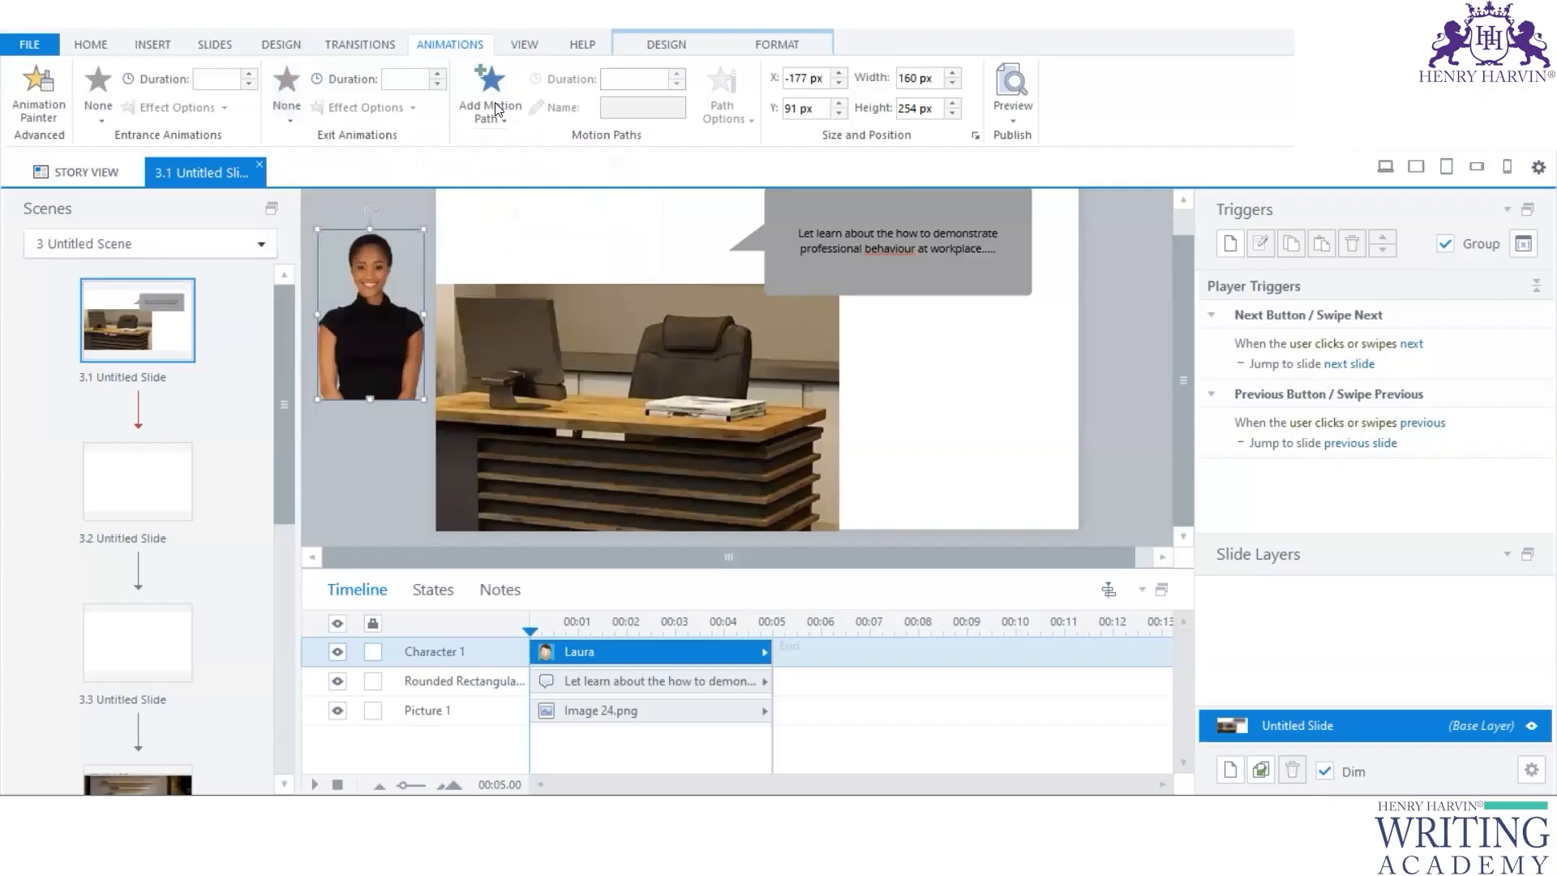
Step: Add a straight-line motion path to Laura
click(496, 111)
click(490, 178)
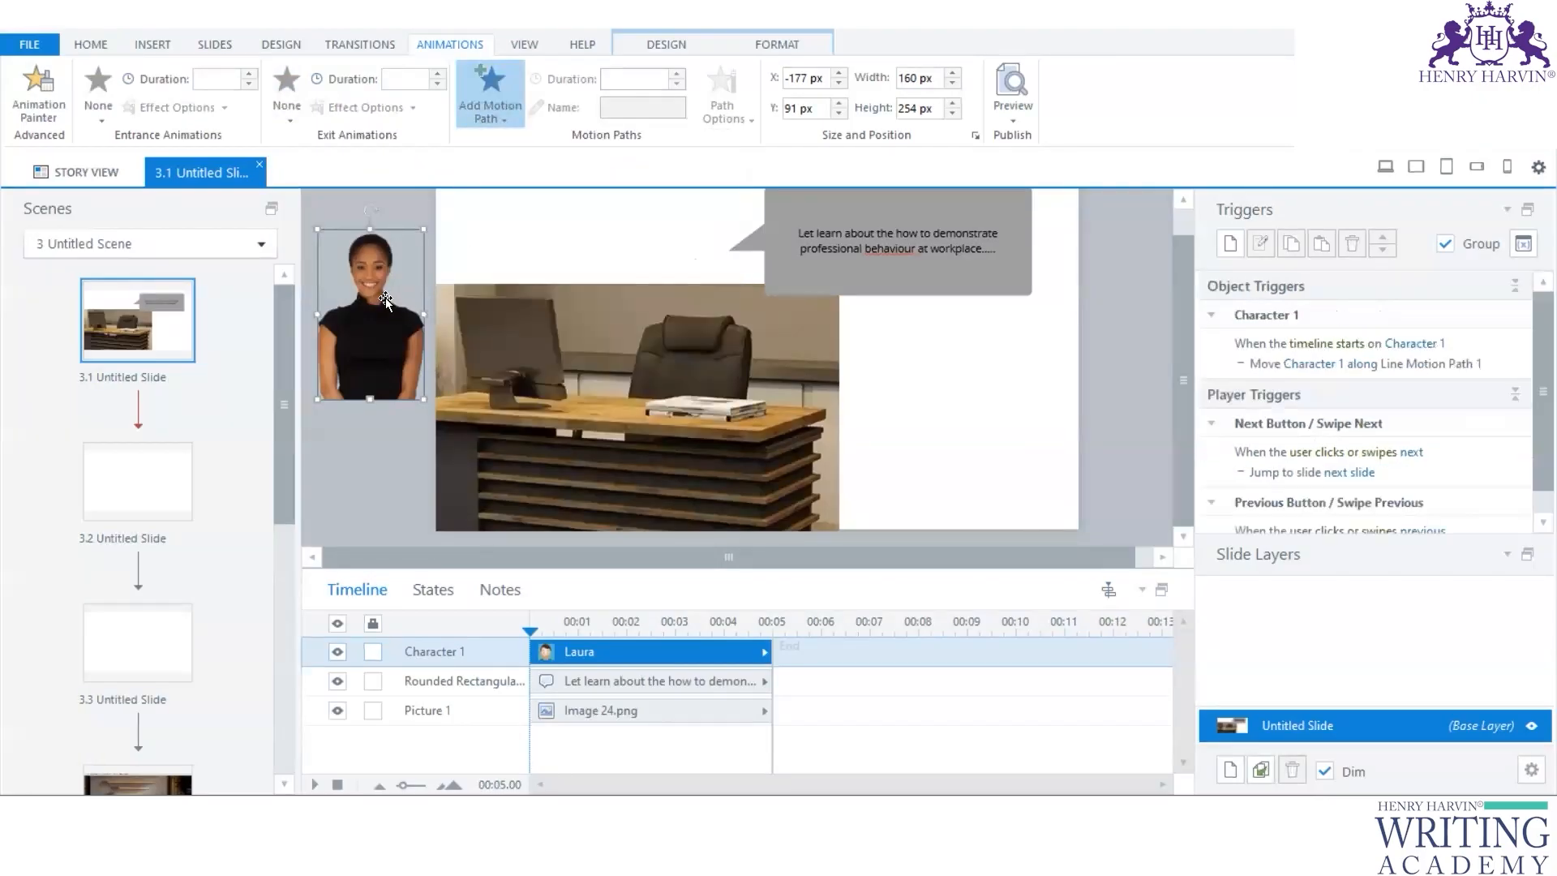
click(502, 124)
click(382, 310)
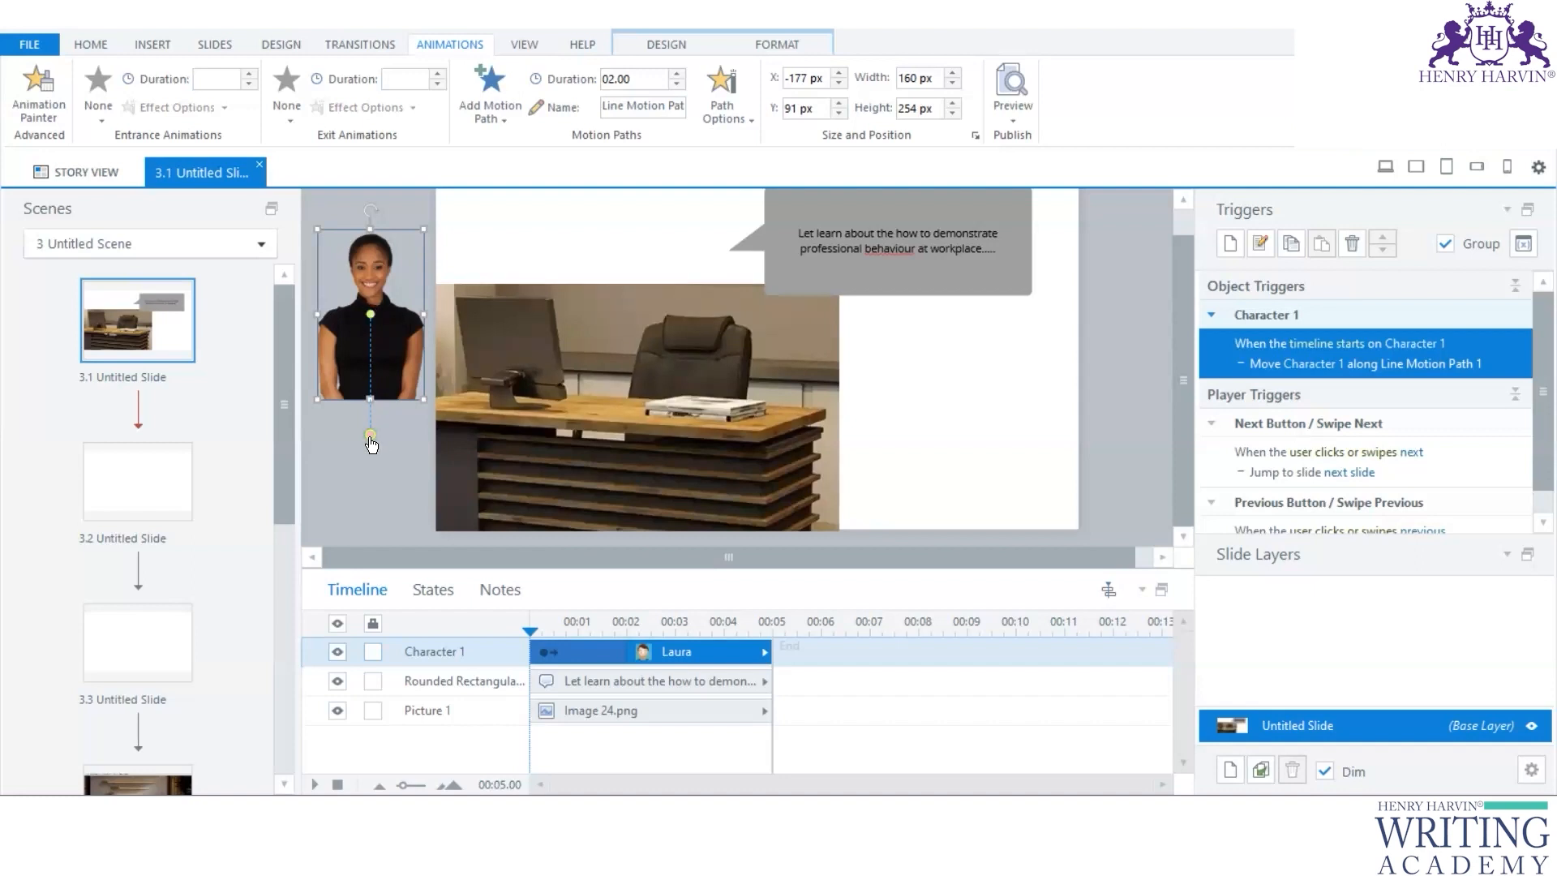
Step: Set Laura's motion path direction to Right and extend its end point to the office chair
click(730, 114)
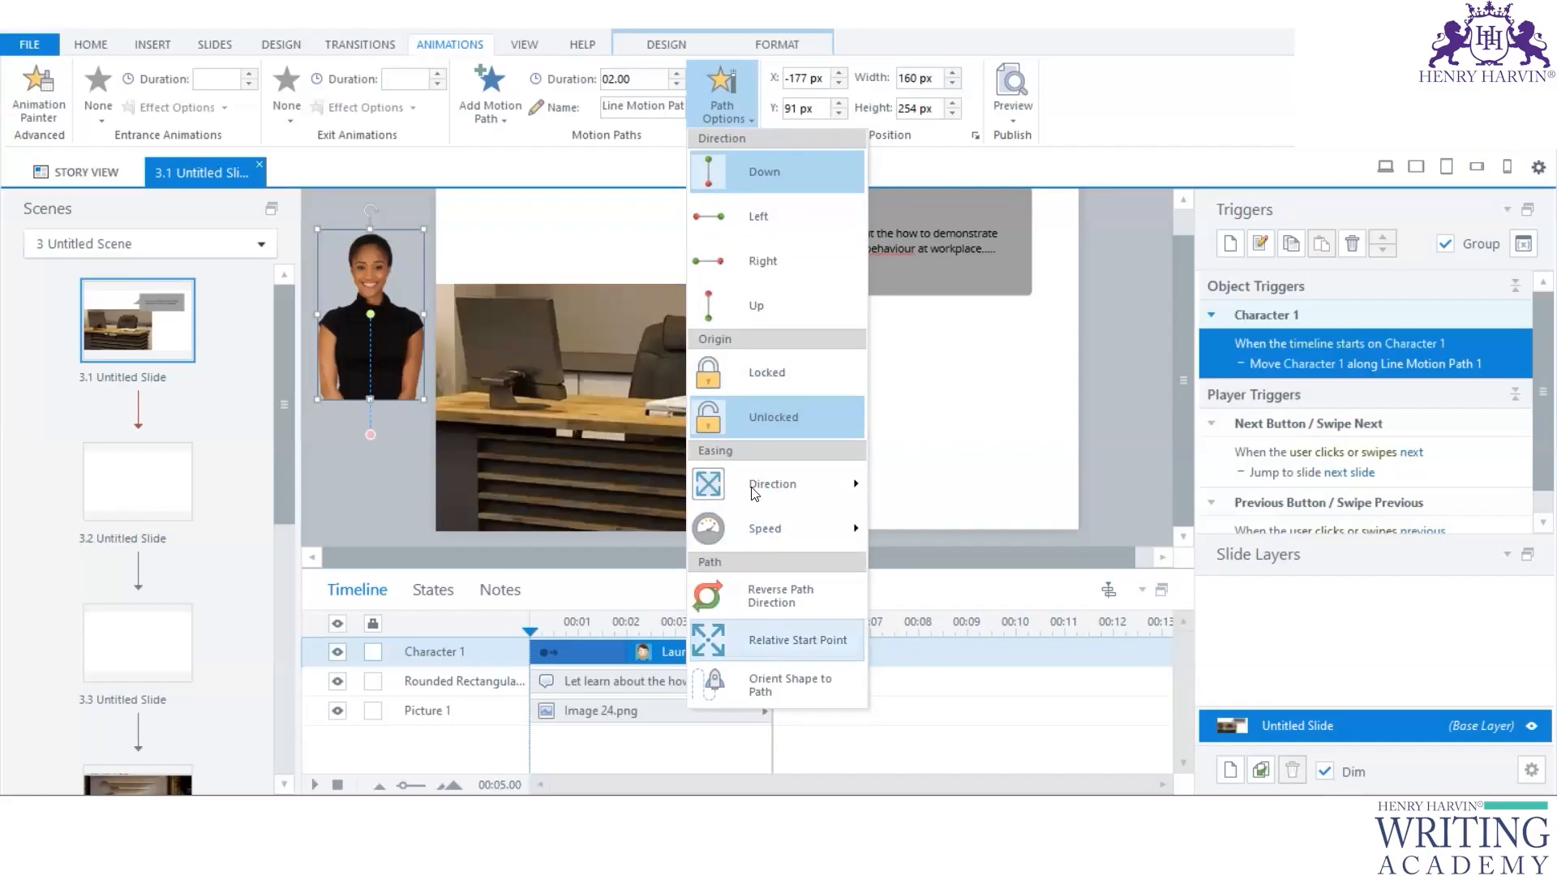
click(754, 261)
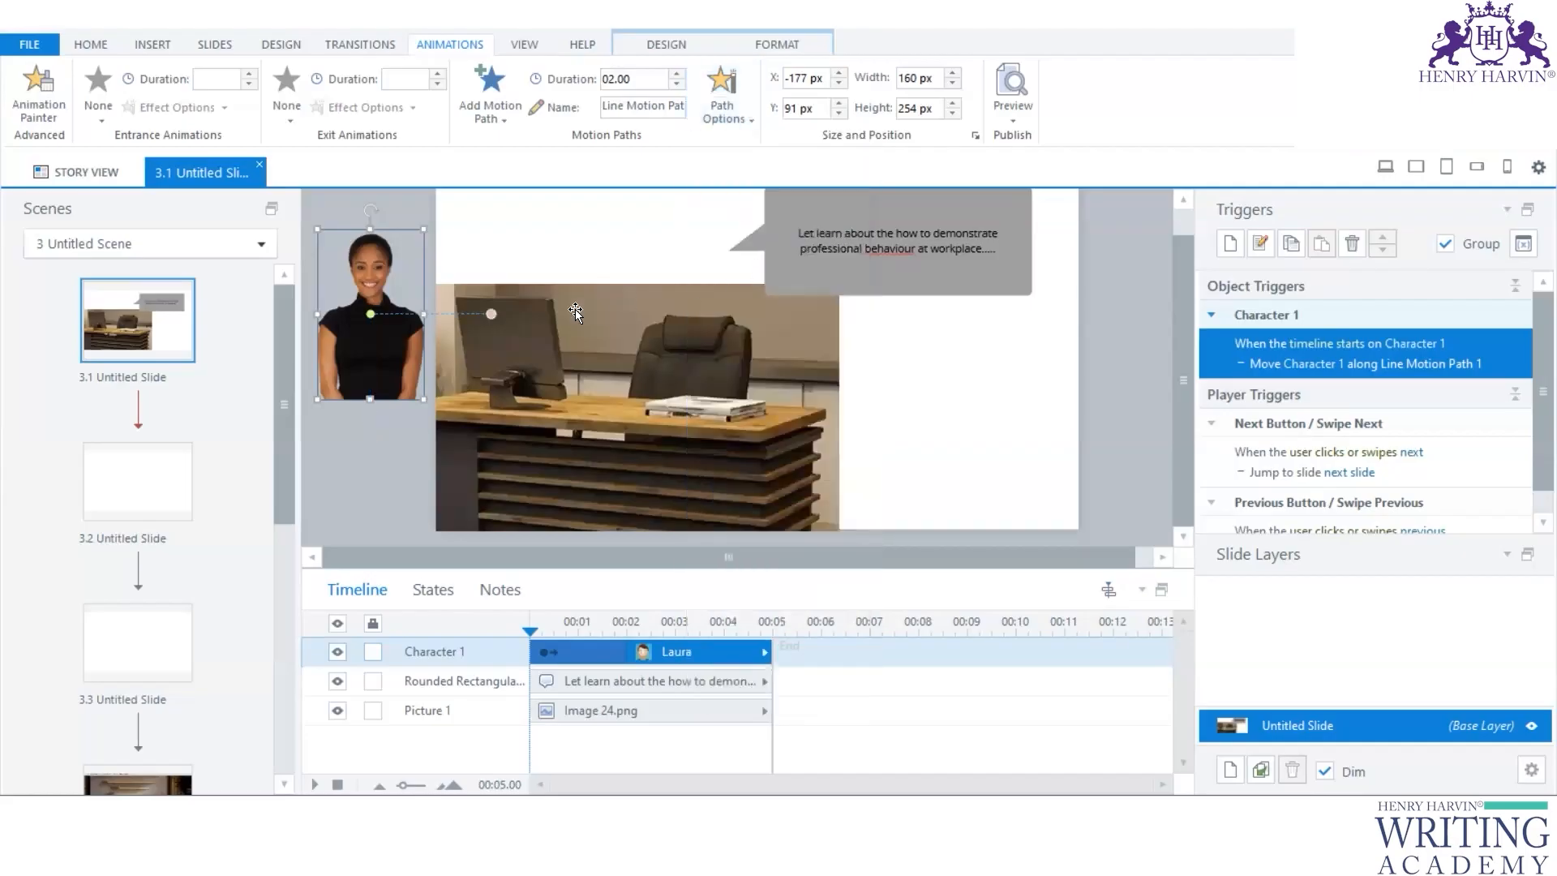
mouse_move(487, 321)
mouse_down()
mouse_move(485, 271)
mouse_move(470, 381)
mouse_move(492, 322)
mouse_up()
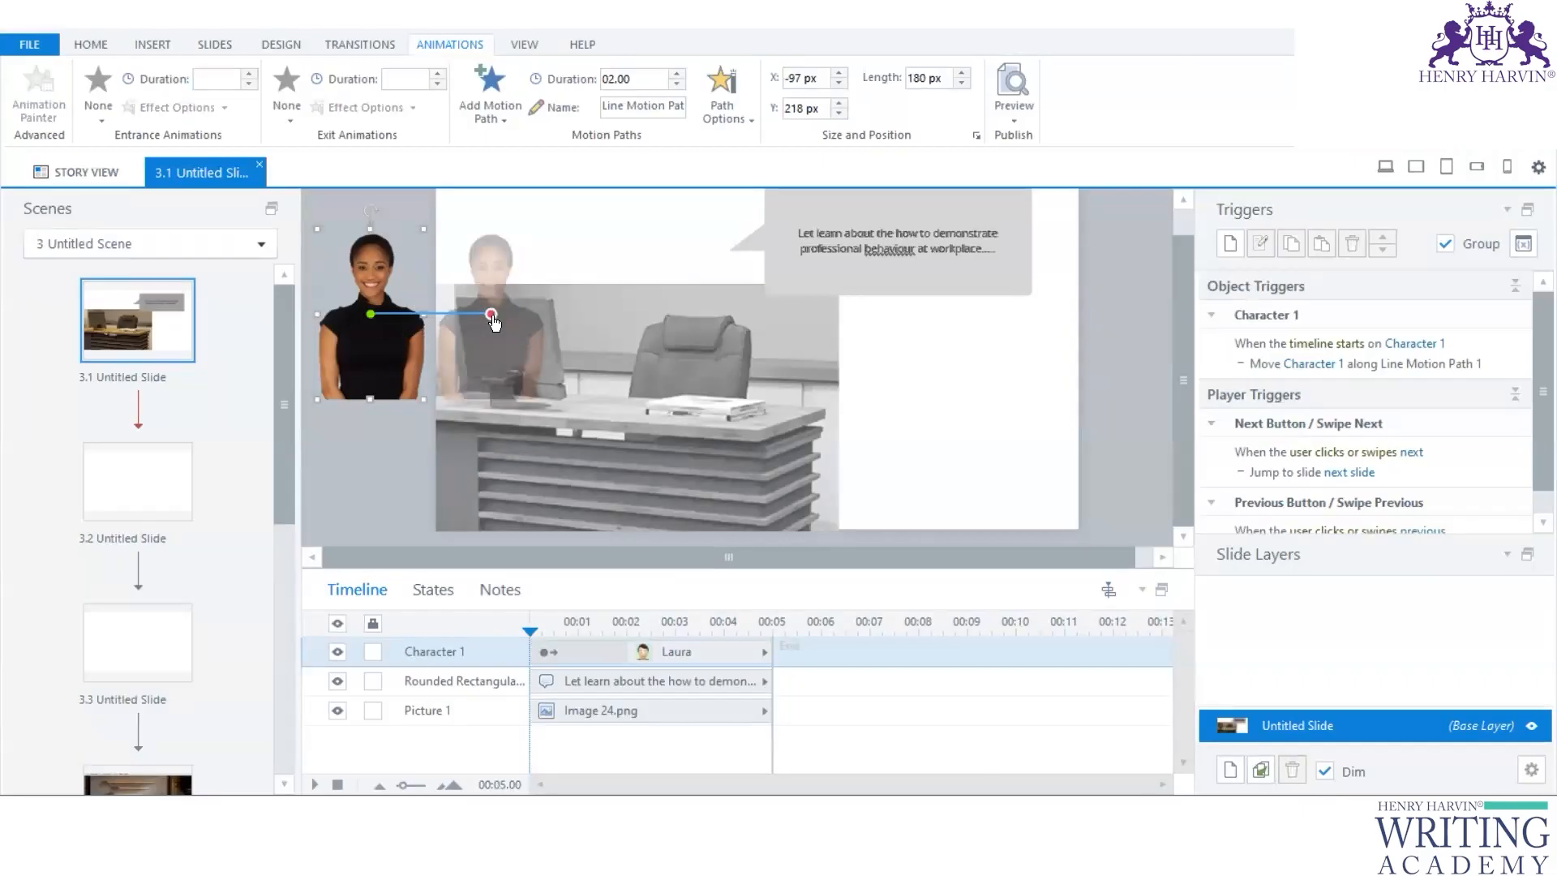
drag(494, 322, 697, 316)
click(923, 355)
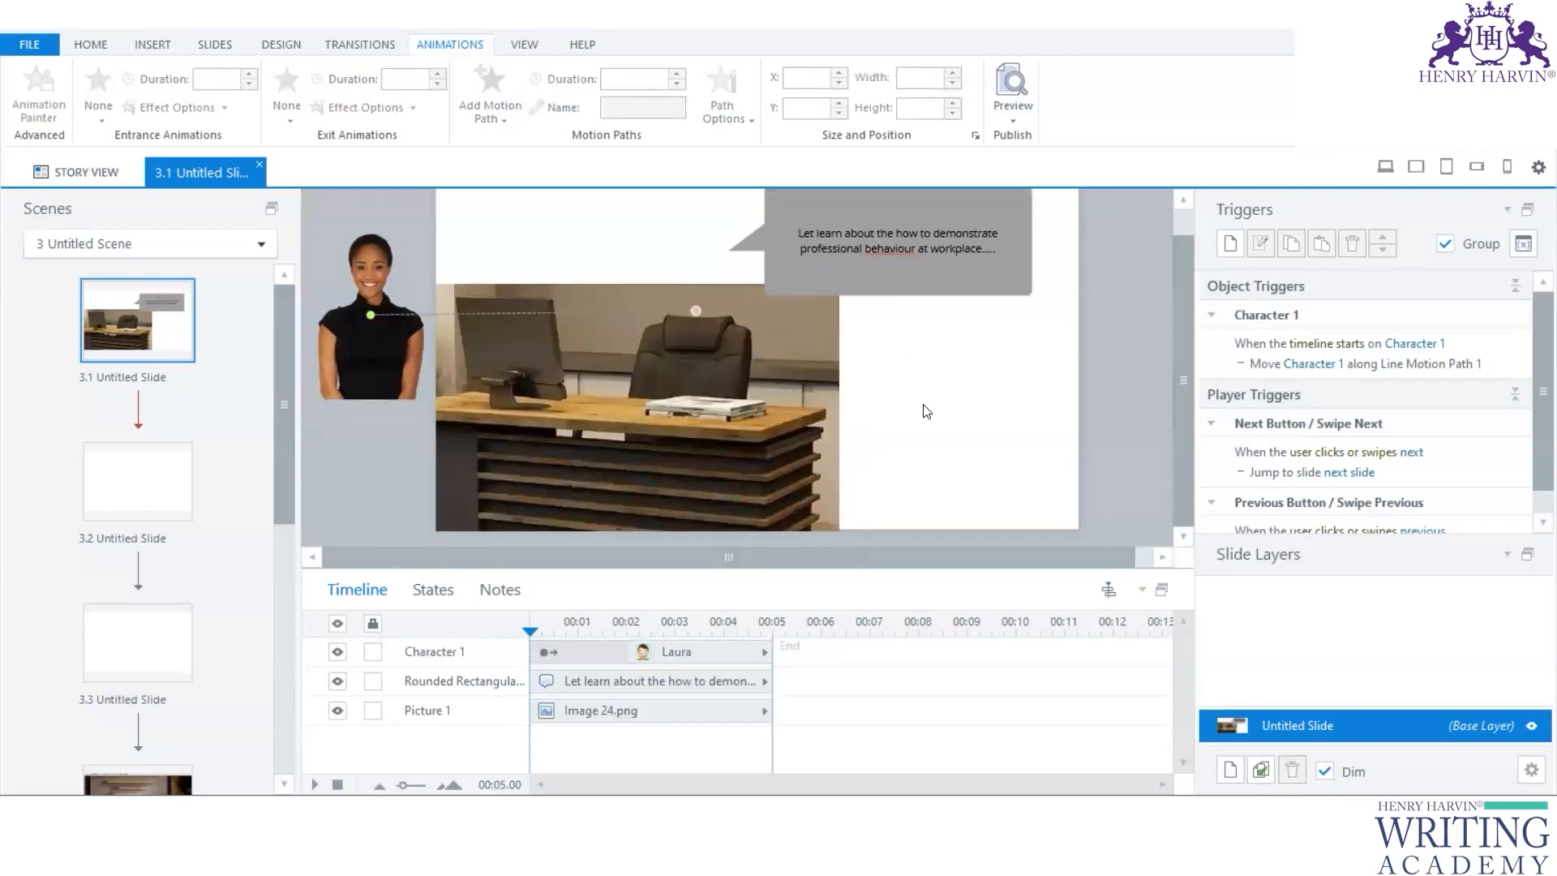
Step: Add a number 1 marker beside the office picture, below the caption, and title it "Delivering task on time"
click(154, 45)
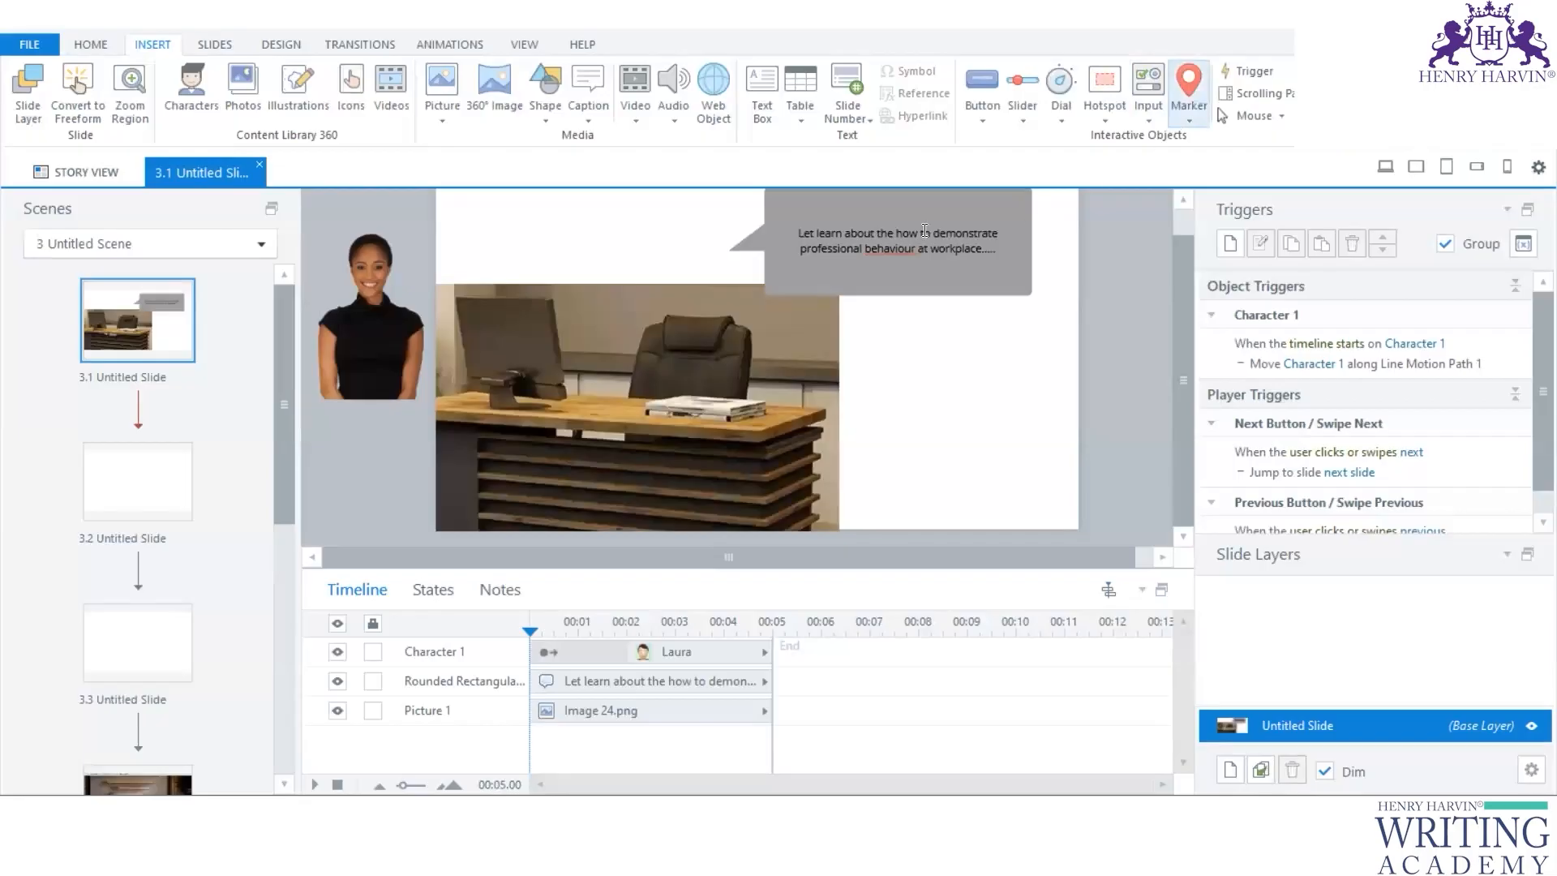
click(960, 247)
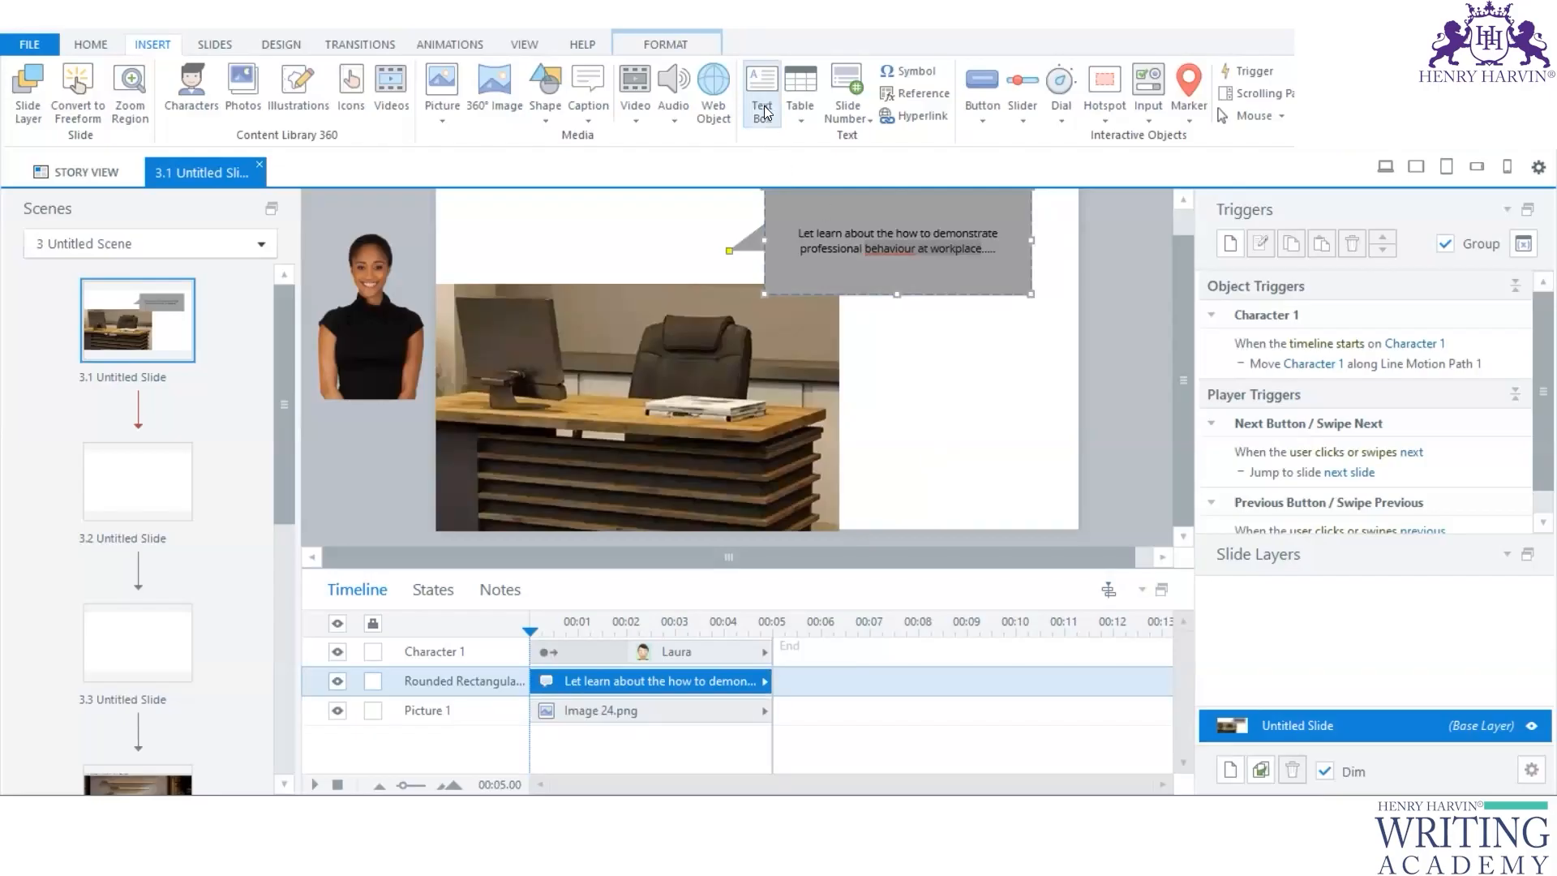
click(1189, 117)
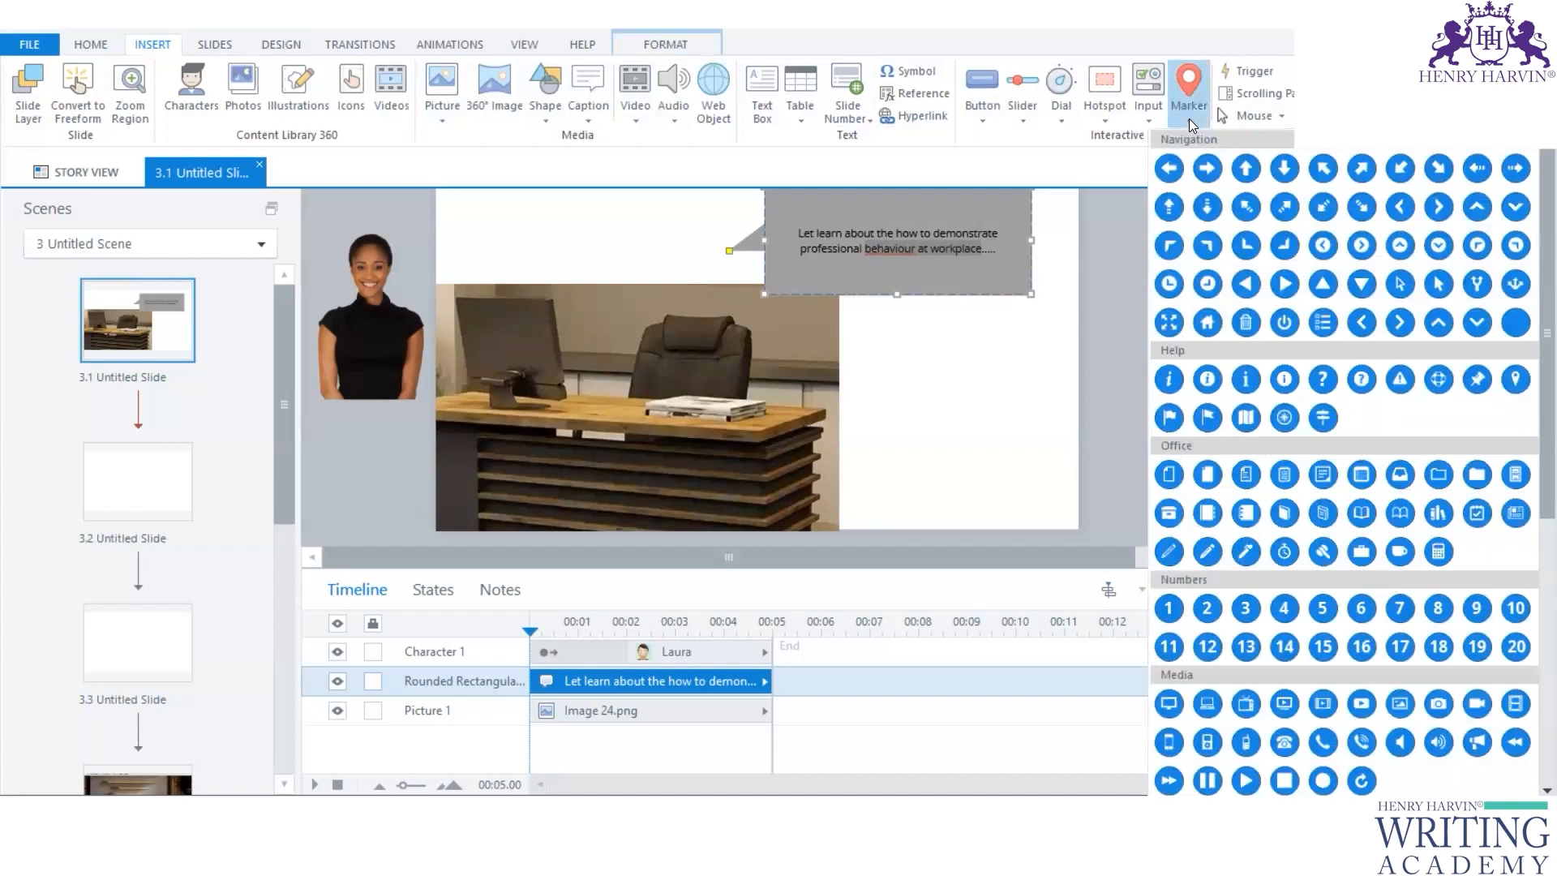
click(1167, 608)
click(908, 334)
click(934, 201)
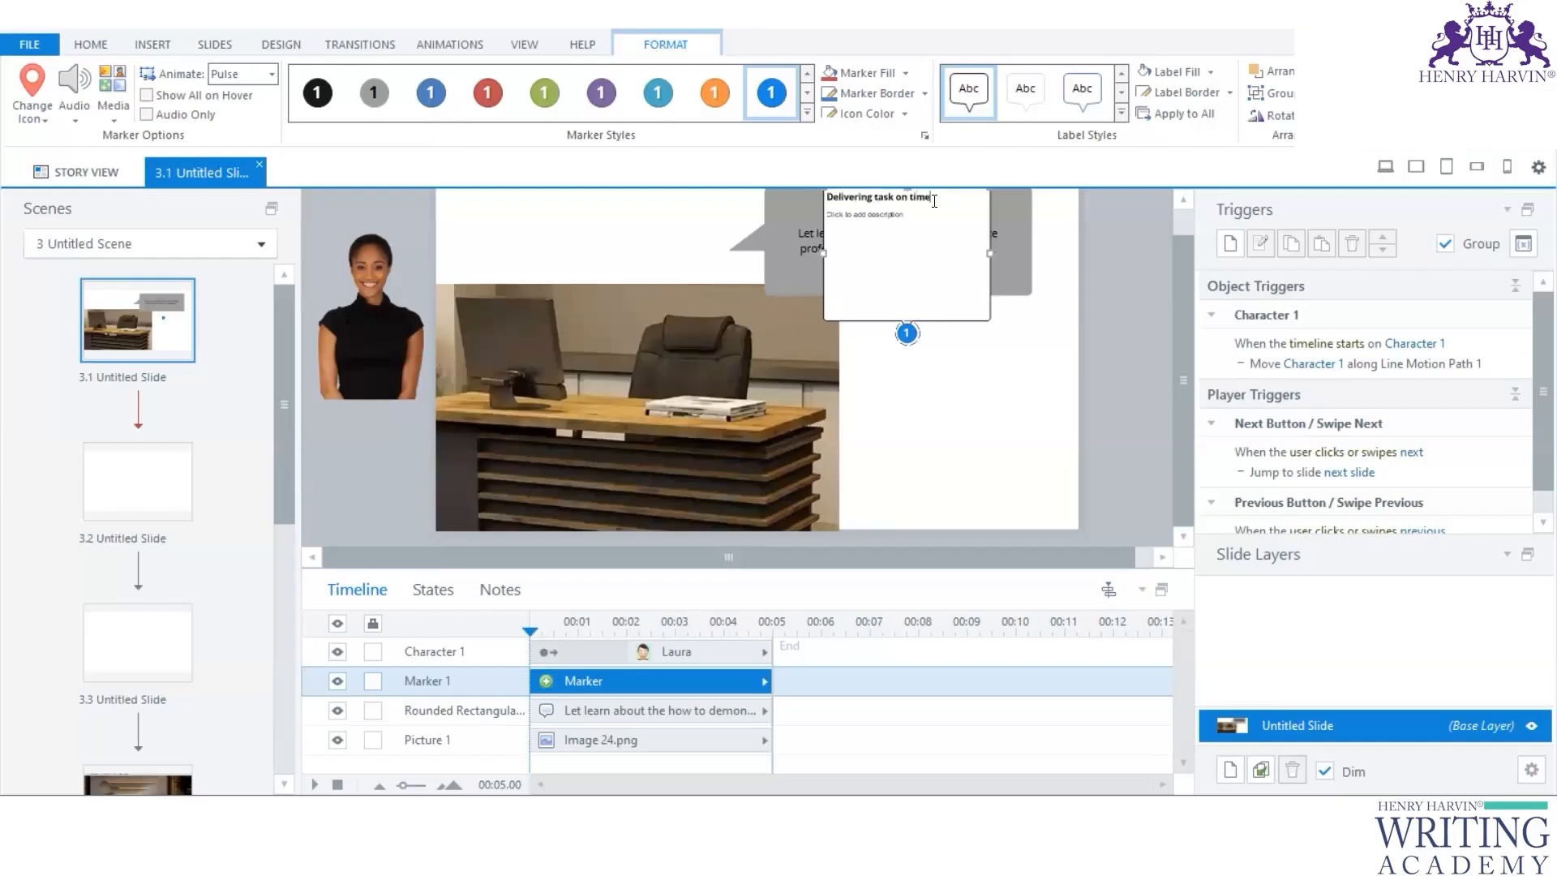
Step: Enlarge the number 1 marker's title text to size 14
triple_click(838, 195)
key(ctrl+shift+period)
key(ctrl+shift+period)
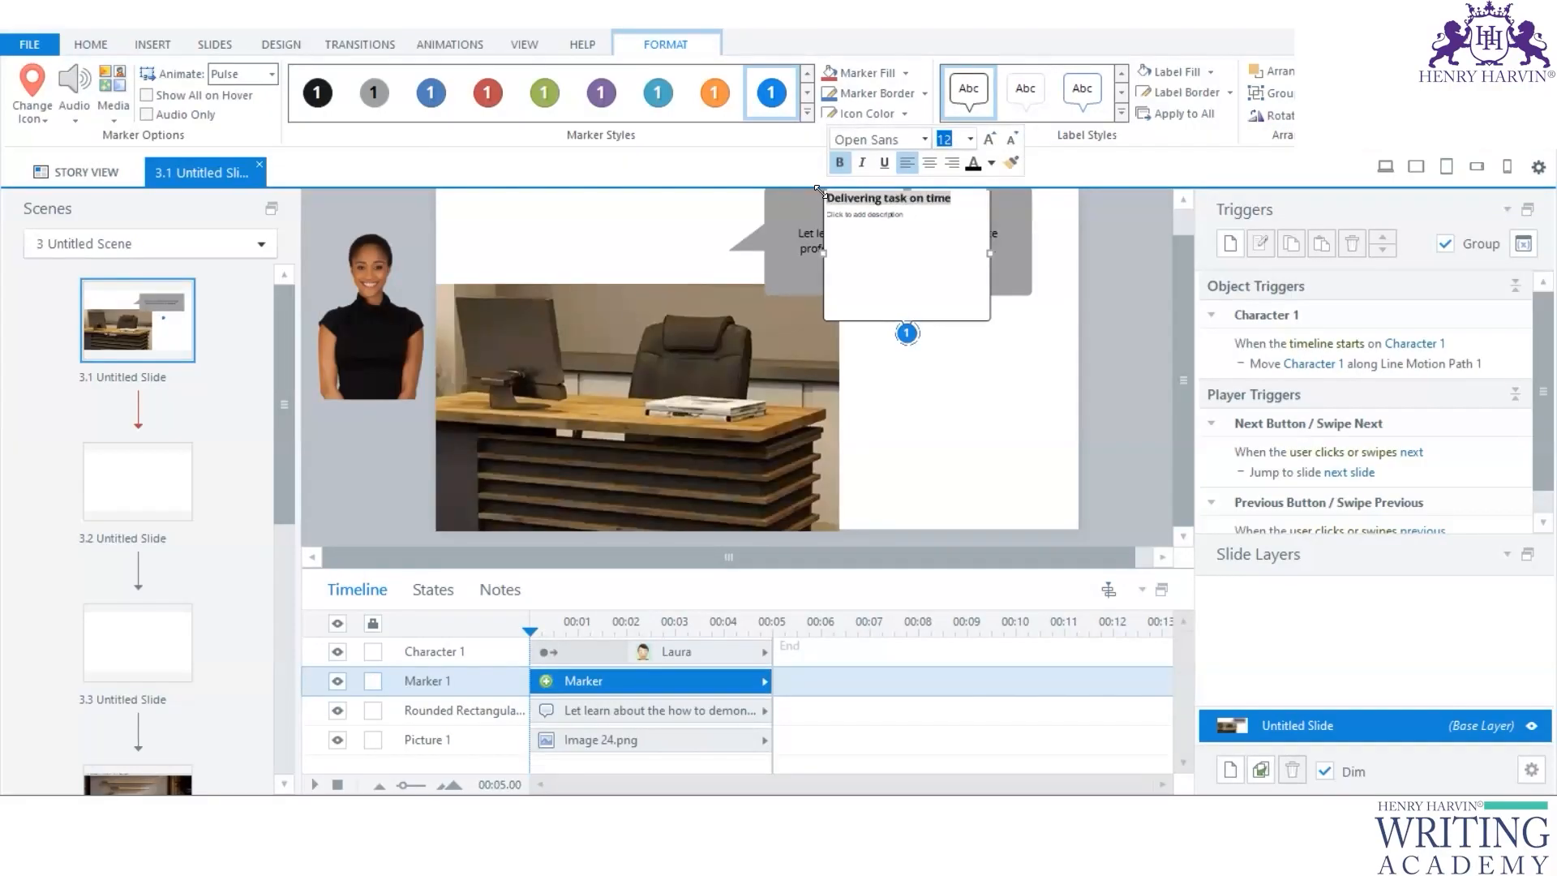
key(ctrl+shift+period)
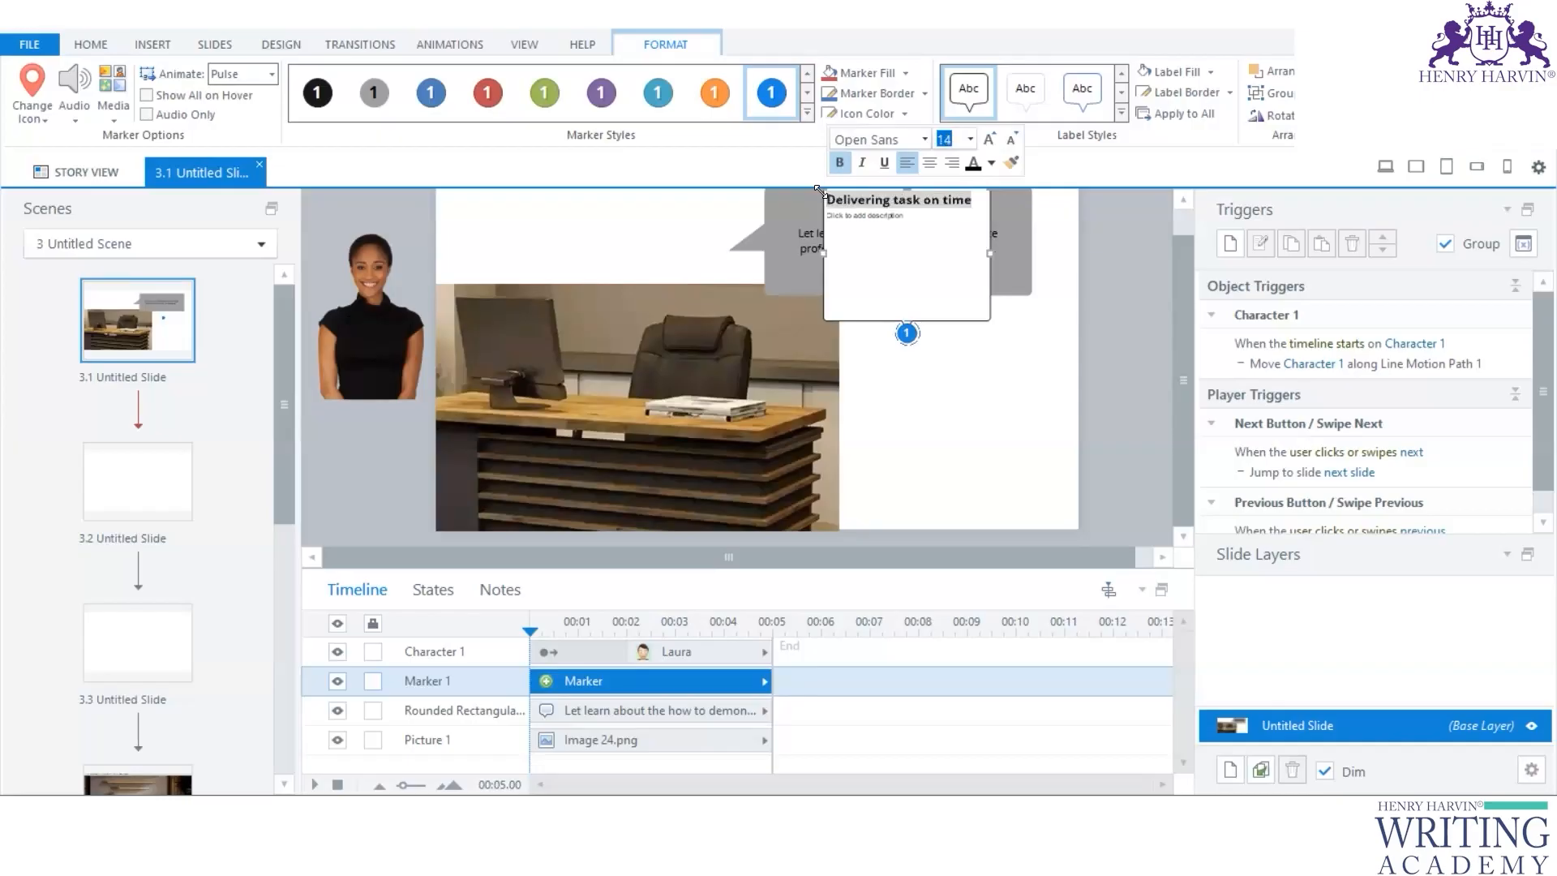
click(886, 245)
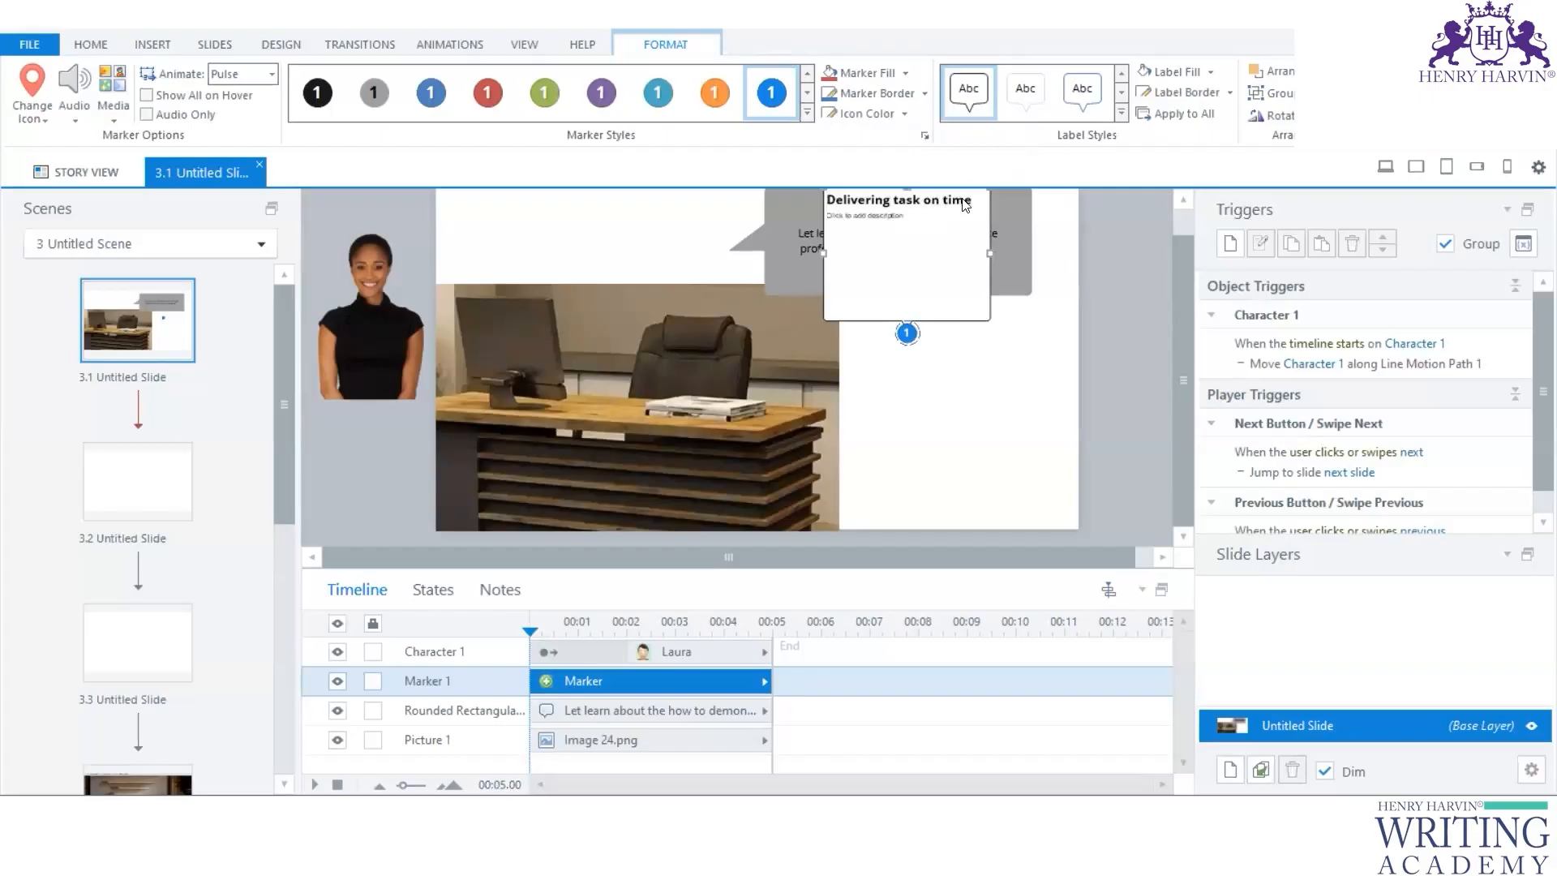
drag(964, 204, 828, 190)
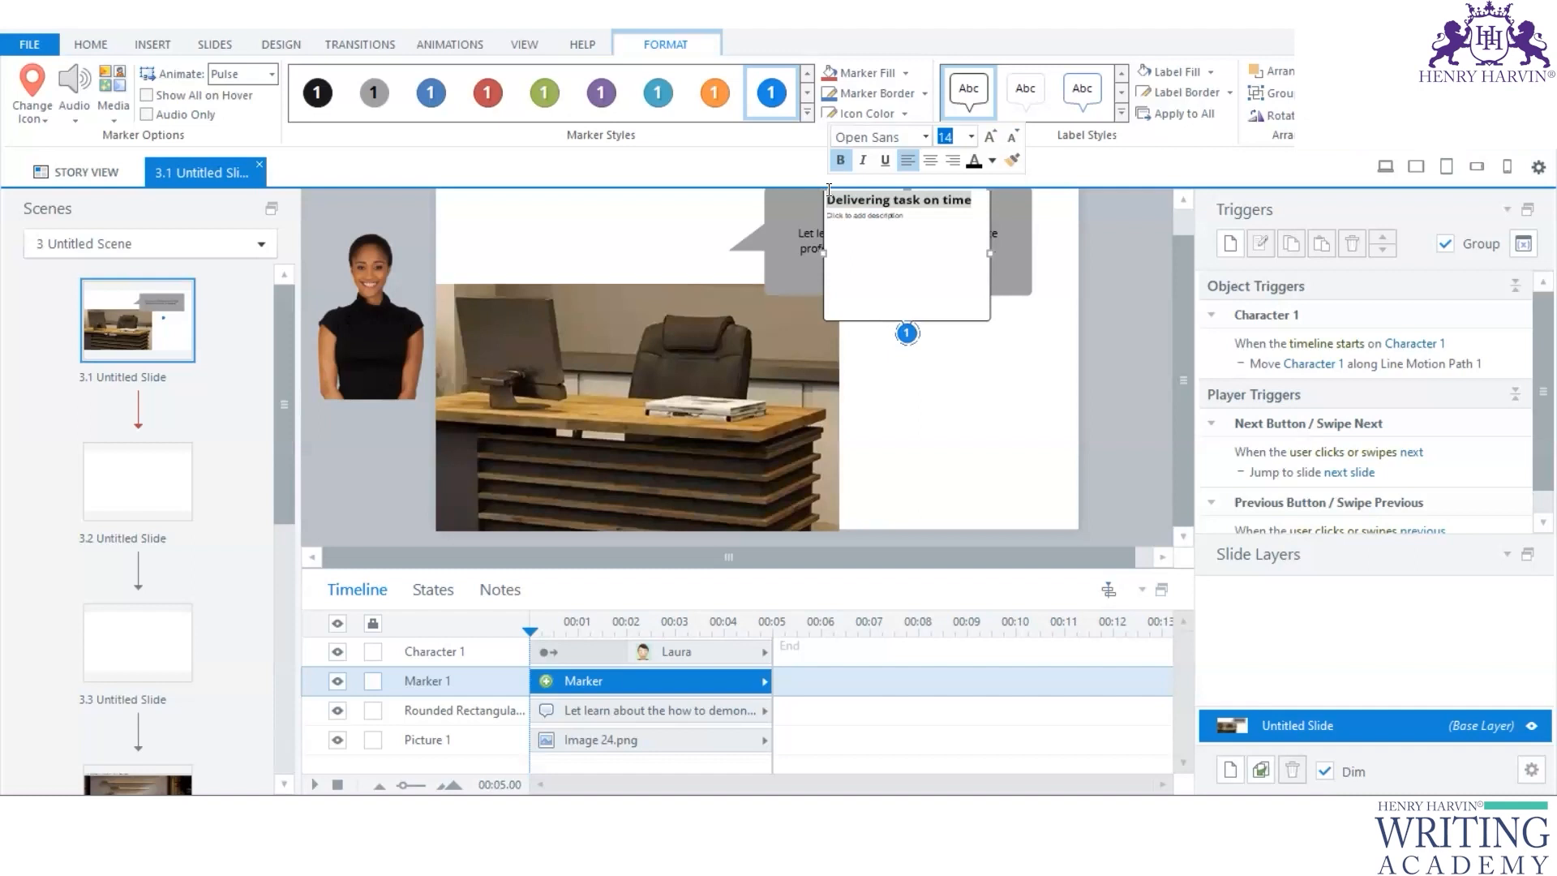
key(ctrl+shift+period)
key(ctrl+shift+comma)
click(1070, 255)
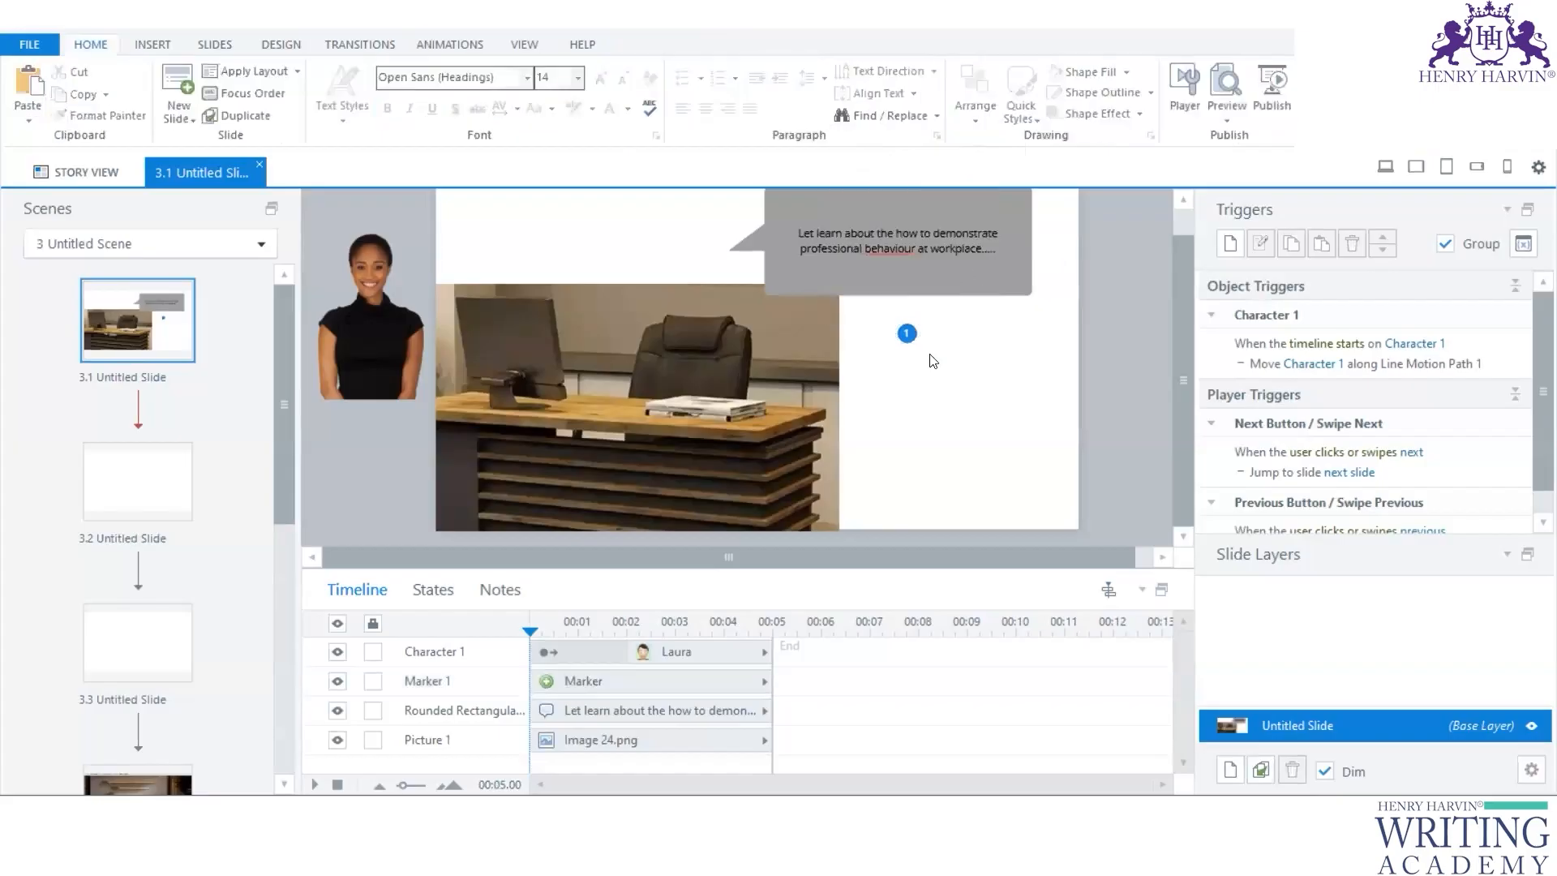
Step: Colour the number 1 marker's title "Delivering task on time" dark red
click(906, 334)
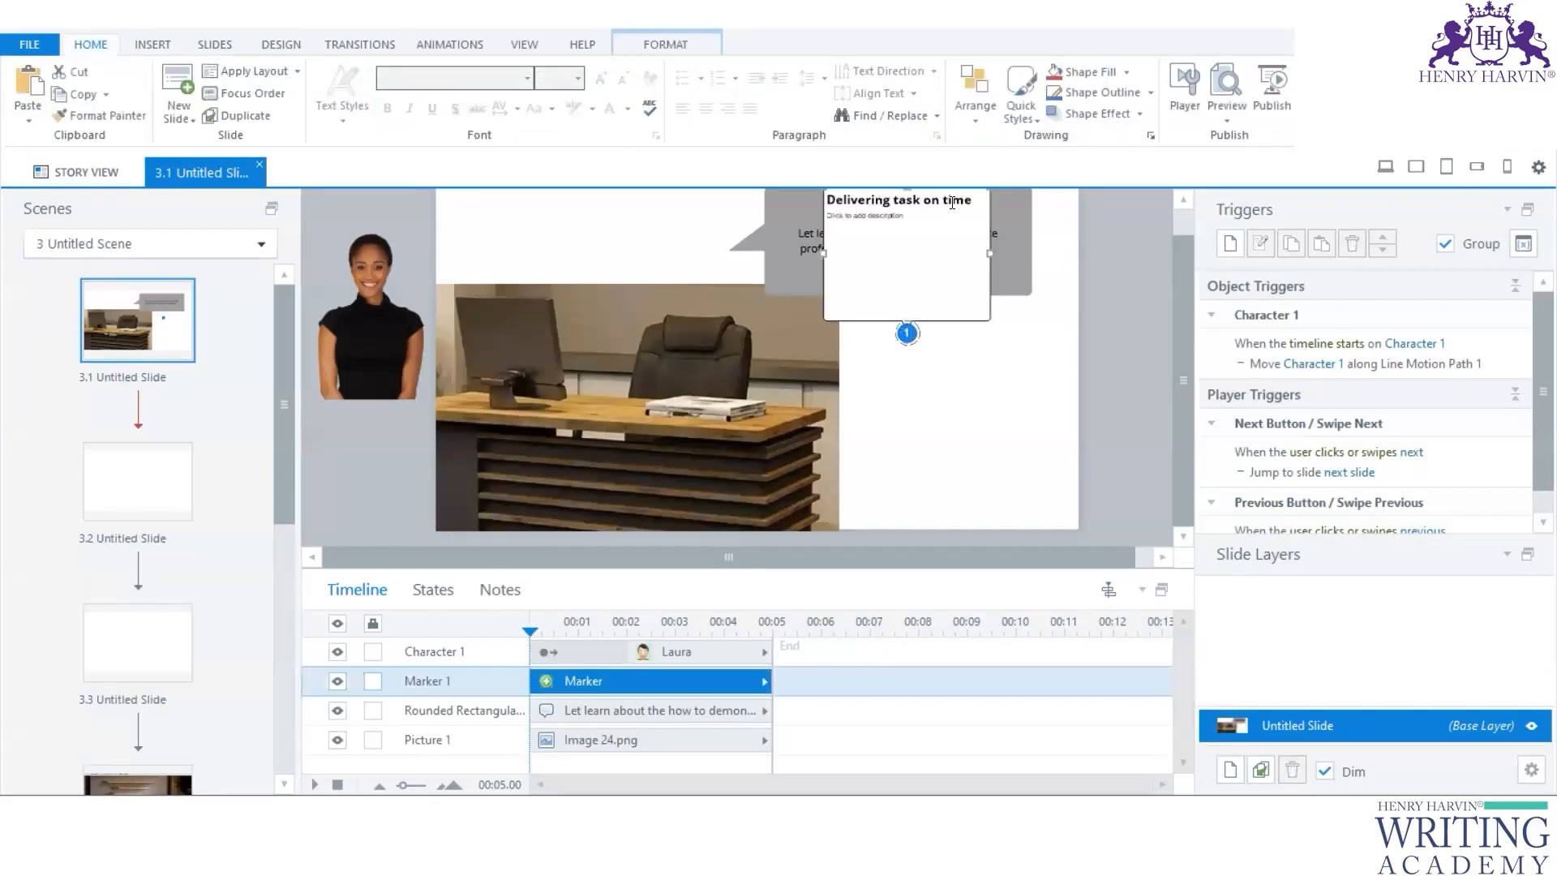
drag(939, 198, 836, 198)
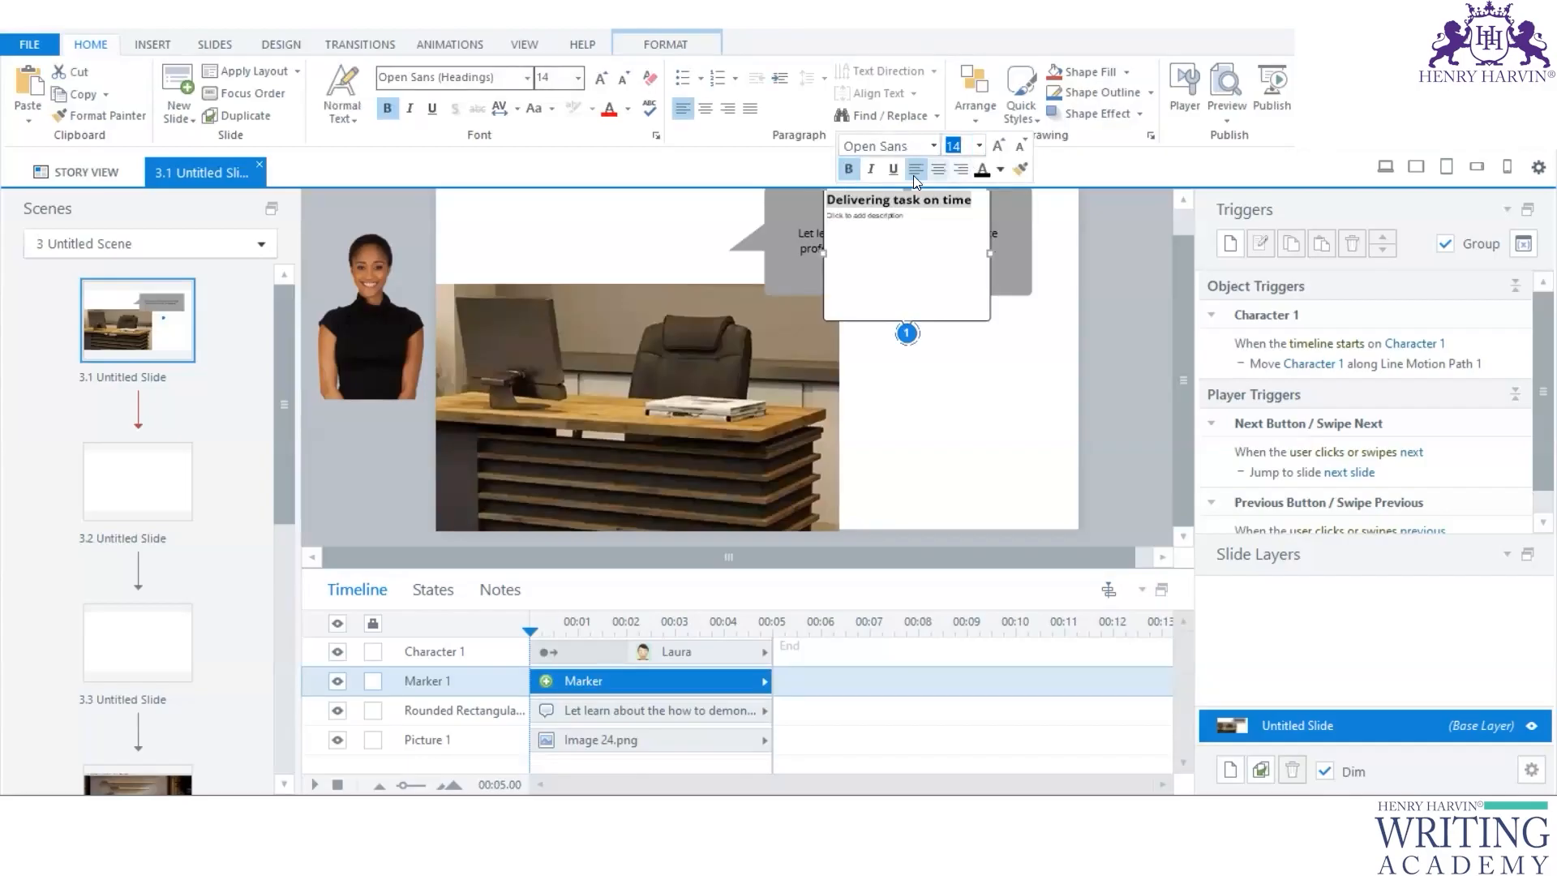
click(1000, 168)
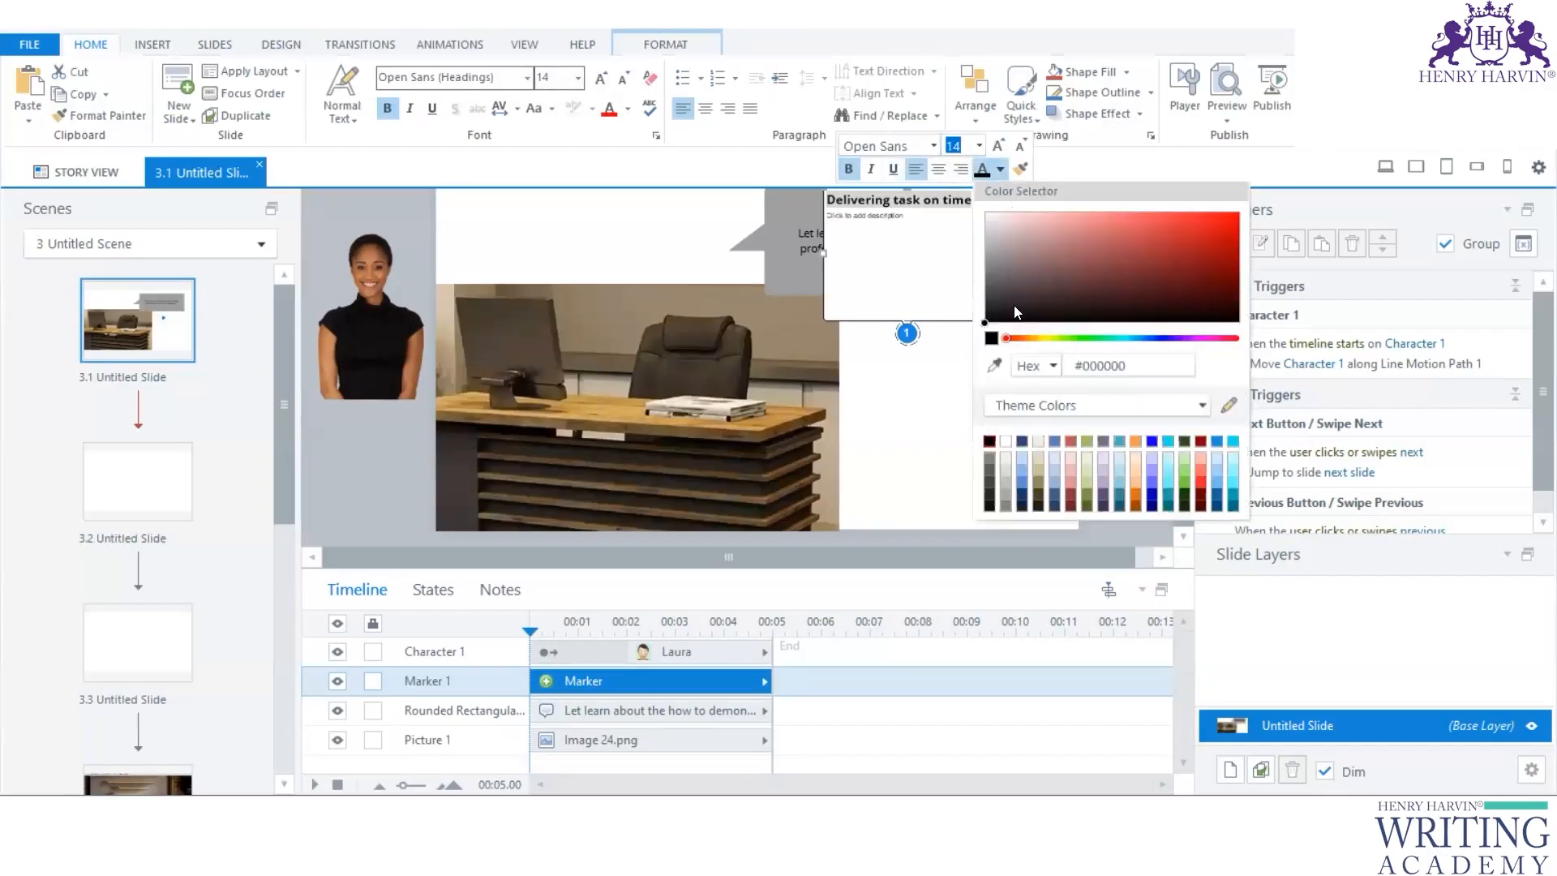
click(1201, 442)
Step: Copy the marker's title, switch to Chrome, and run a Google search for "Delivering task on time" in a new tab
click(892, 218)
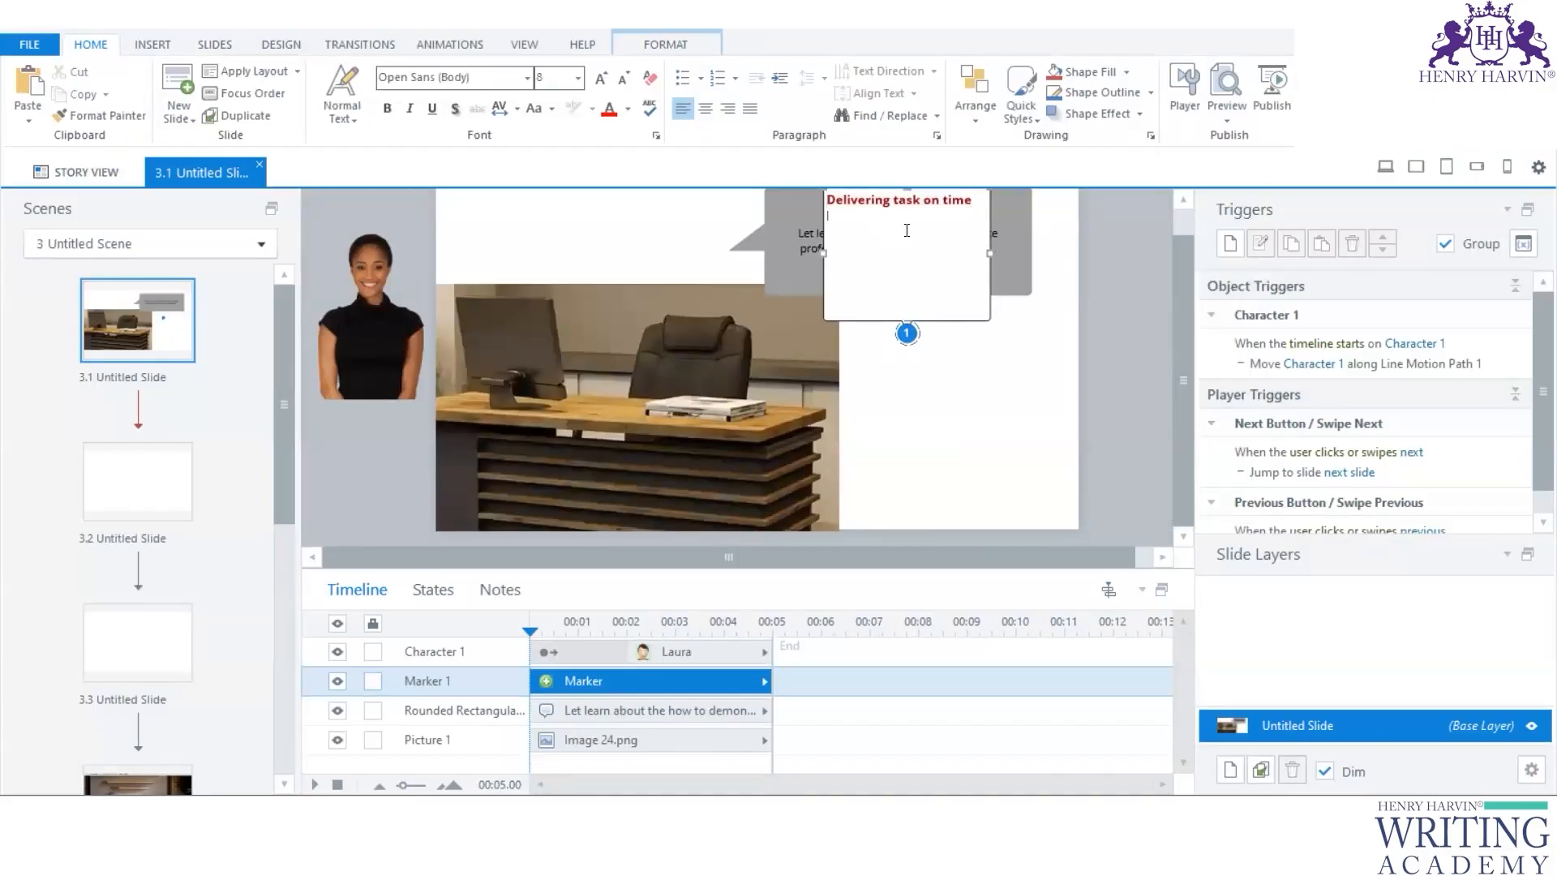
click(950, 210)
triple_click(951, 211)
key(ctrl+c)
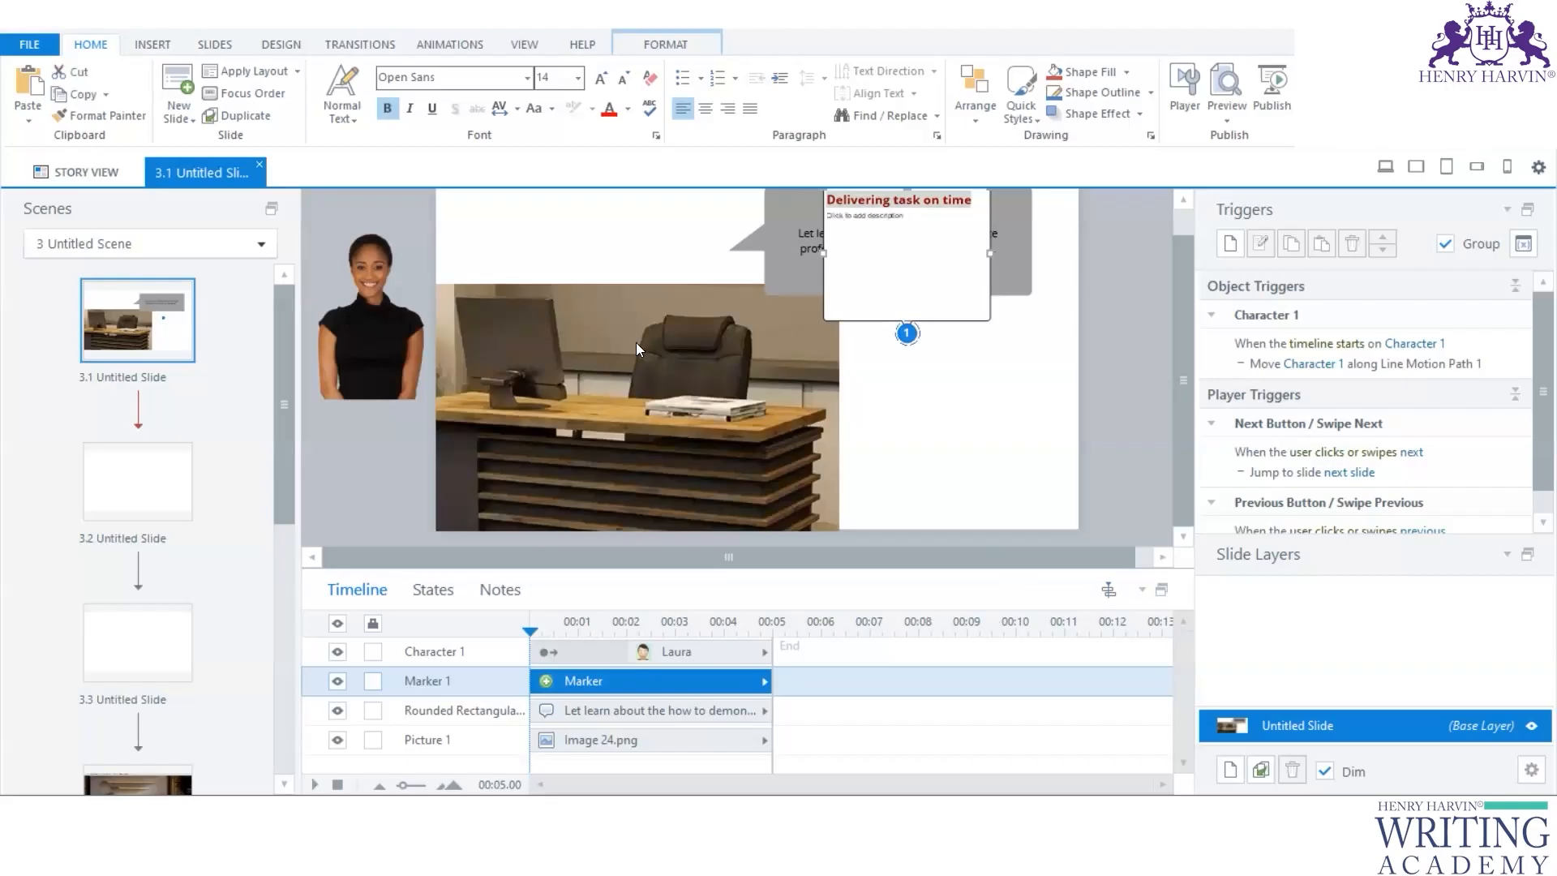
key(alt+Tab)
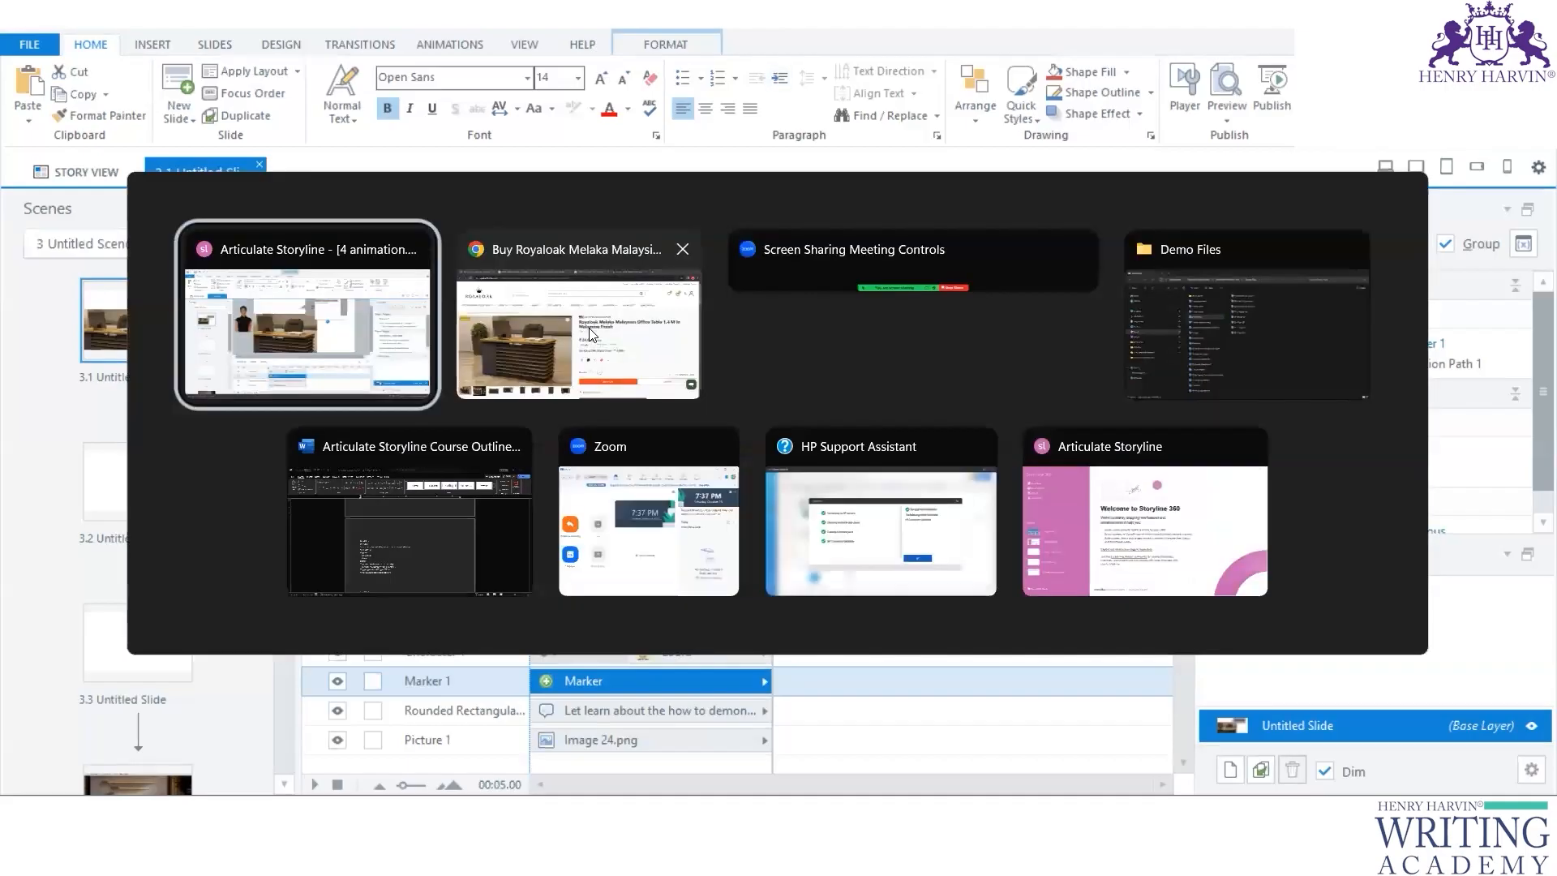
key(ctrl+t)
key(ctrl+v)
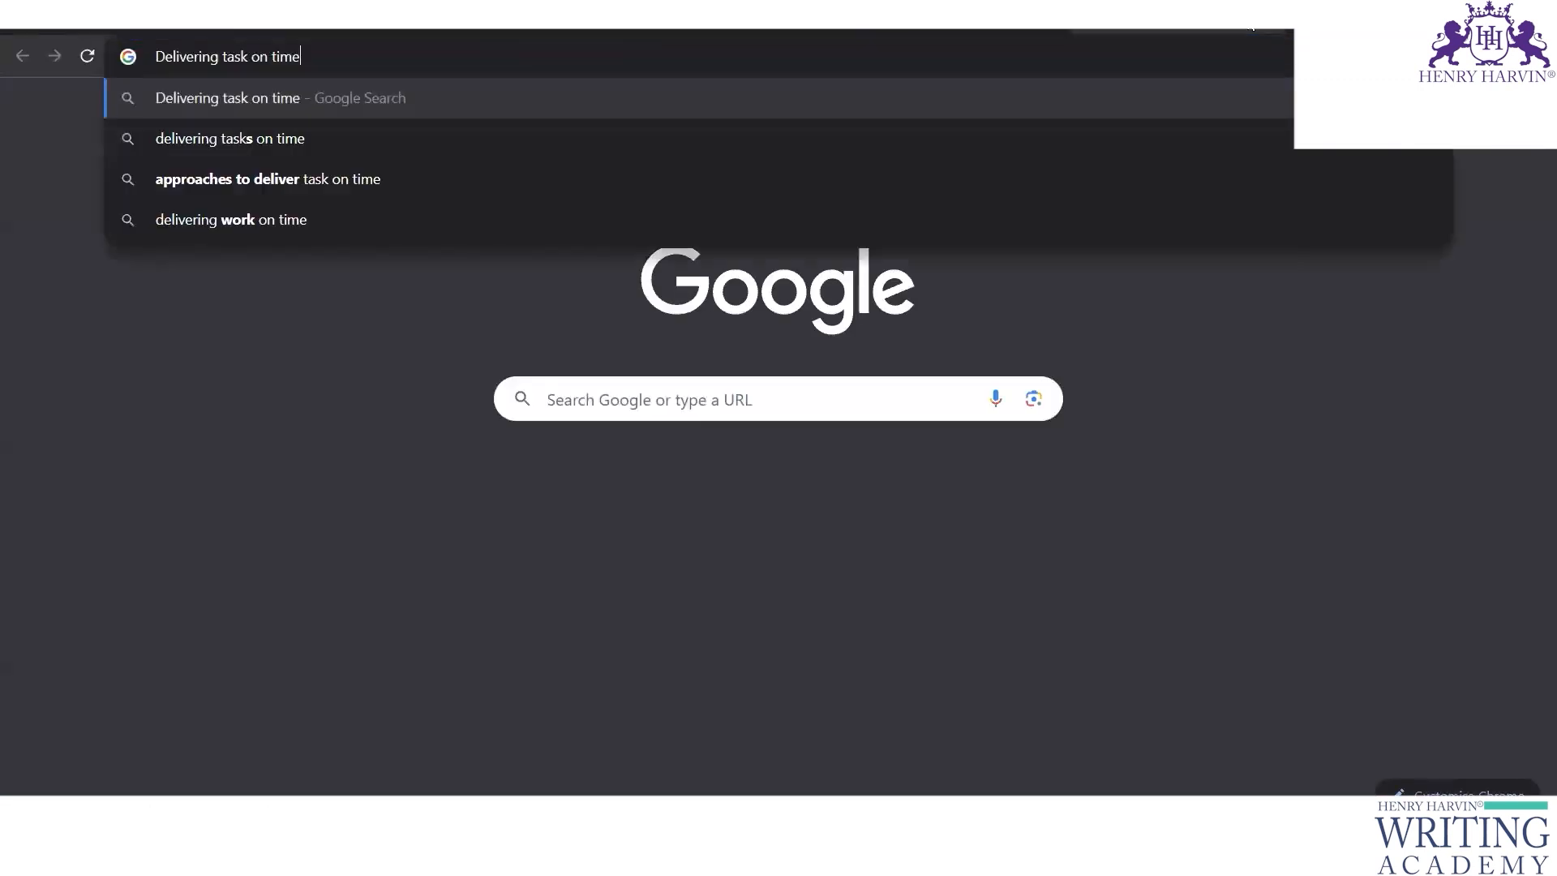
key(Return)
Step: Copy the search result's sentence about setting an earlier internal deadline goal and paste it into the Storyline marker's description
drag(548, 610, 798, 618)
key(ctrl+c)
key(alt+Tab)
click(908, 222)
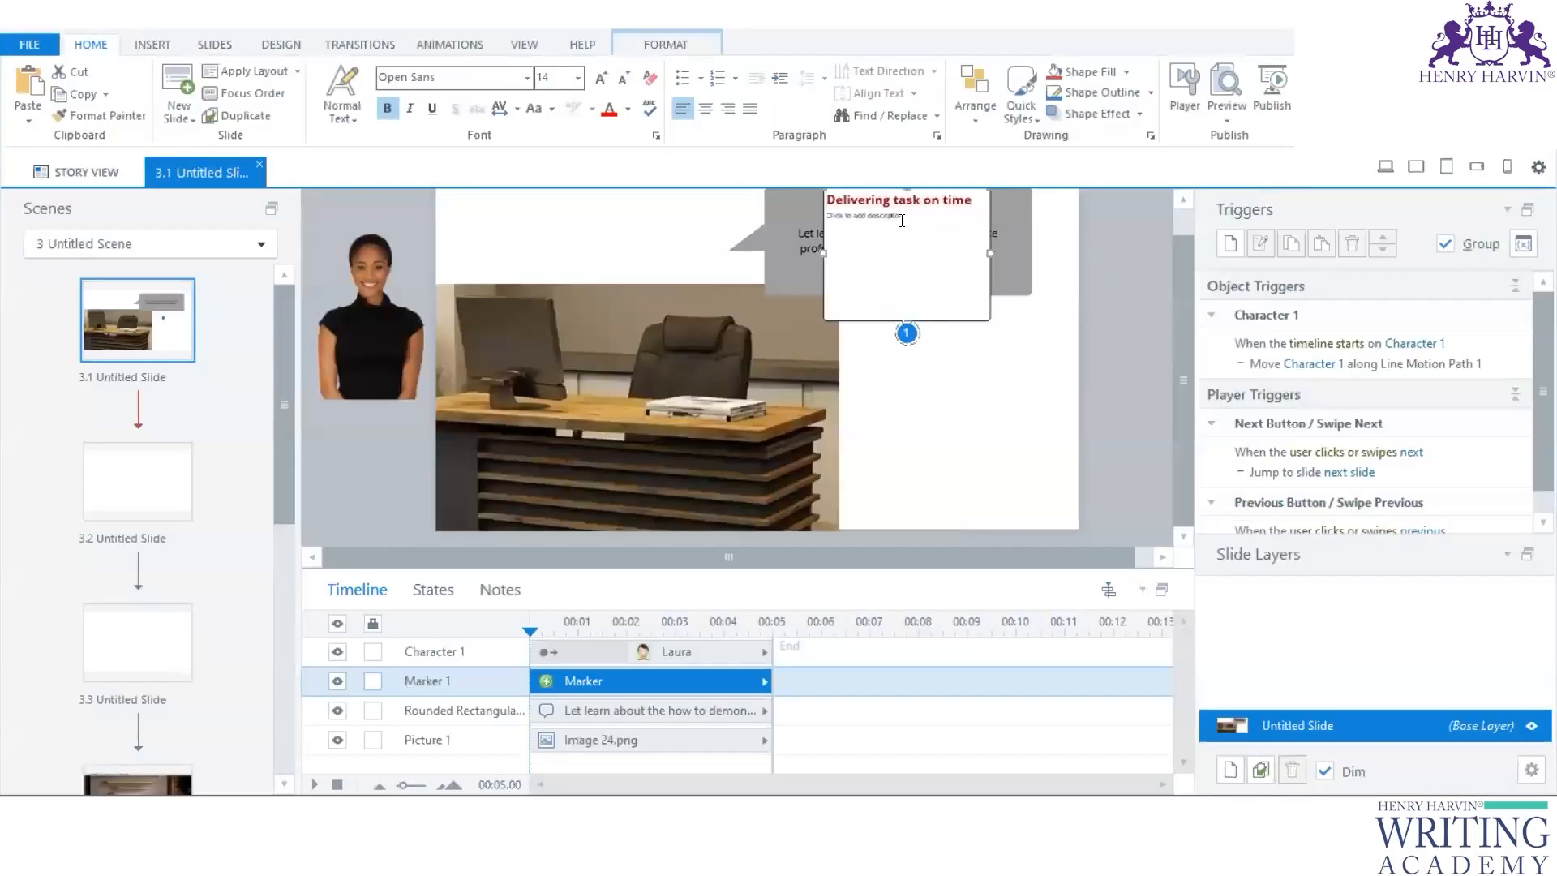
key(ctrl+v)
Step: Enlarge the number 1 marker's description text to size 10
drag(861, 248, 826, 216)
mouse_move(892, 239)
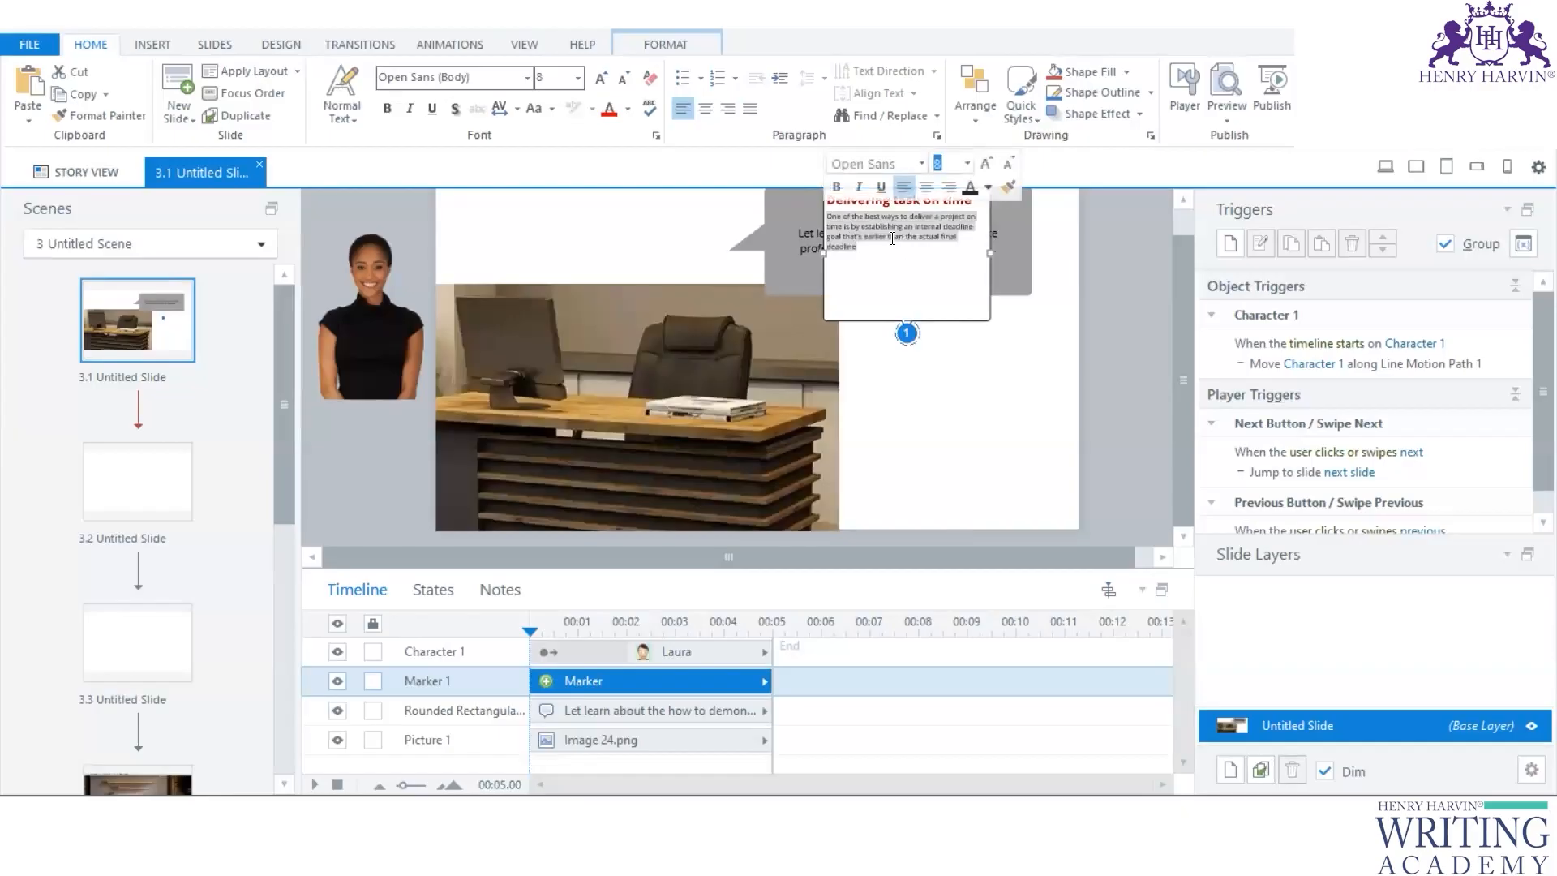
scroll(892, 235, down, 2)
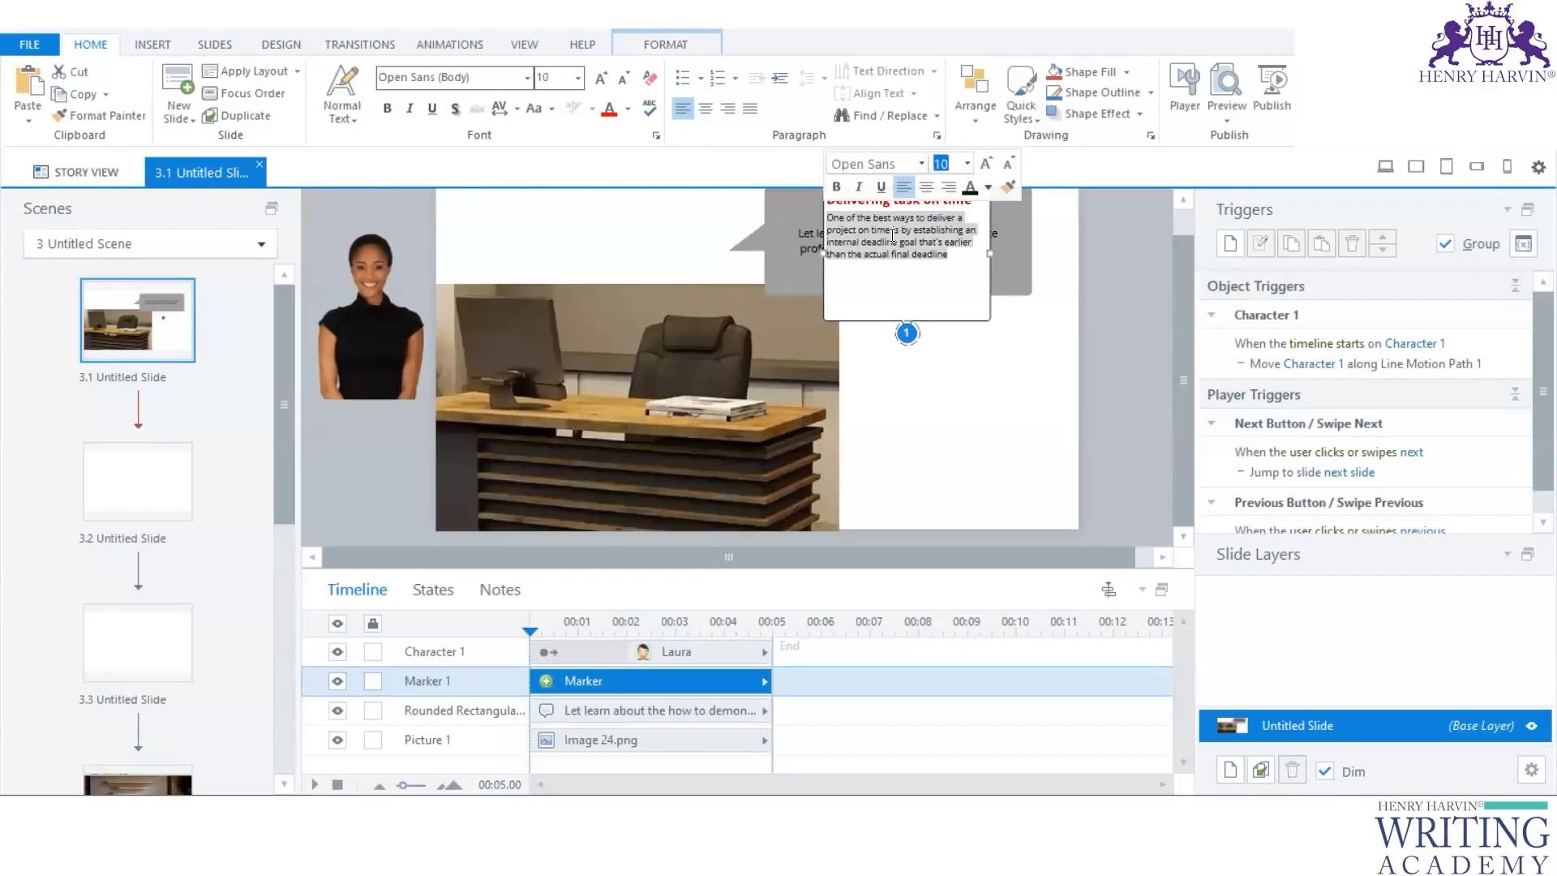
click(964, 386)
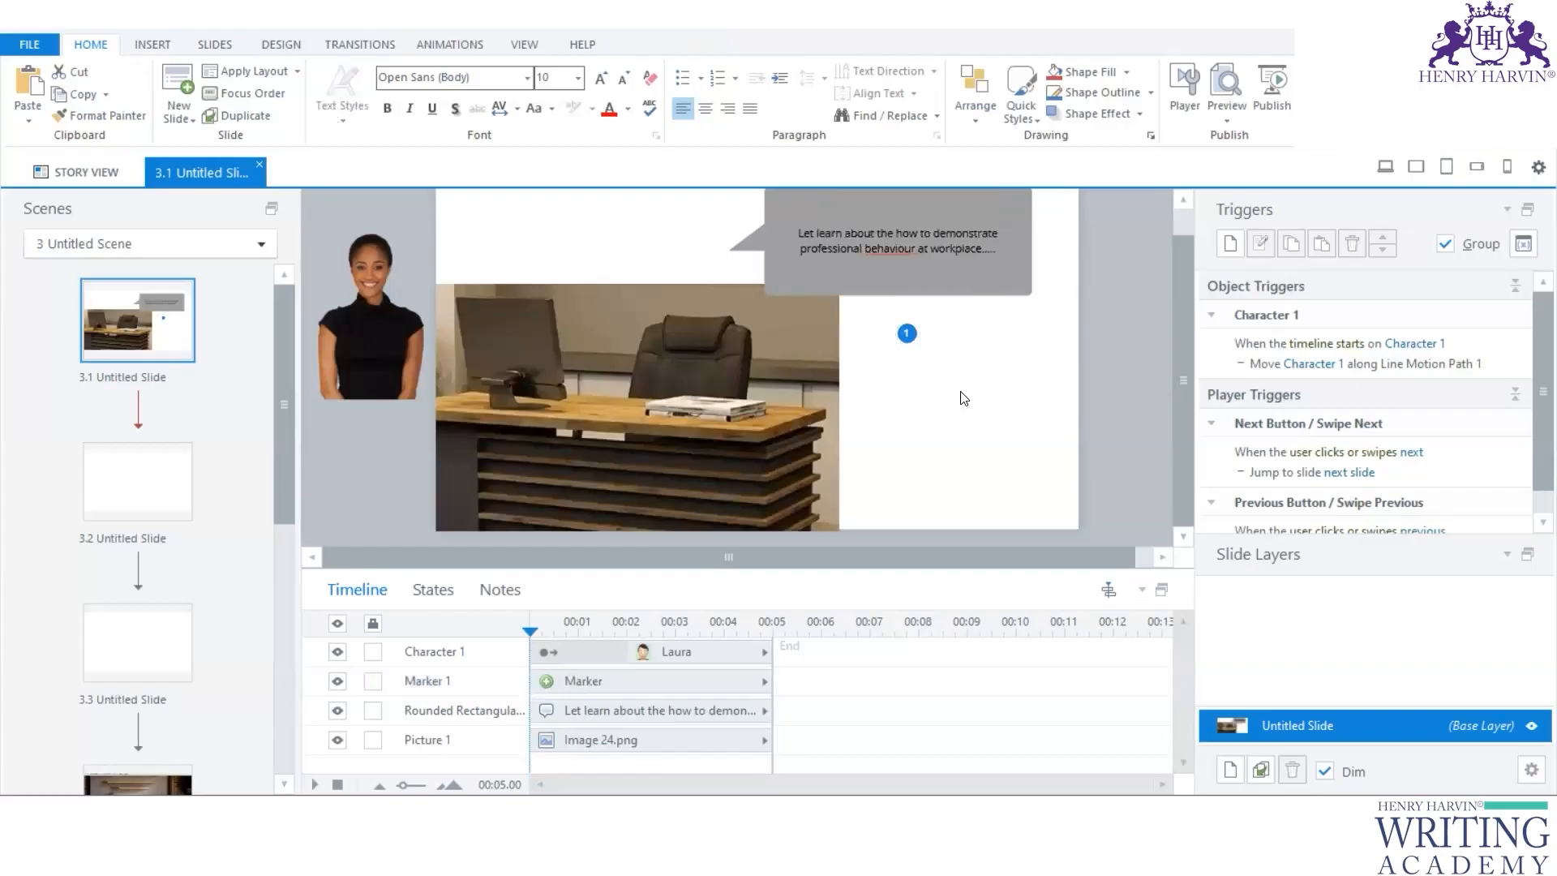
Step: Add a number 2 marker directly below the number 1 marker, beside the office picture
click(908, 333)
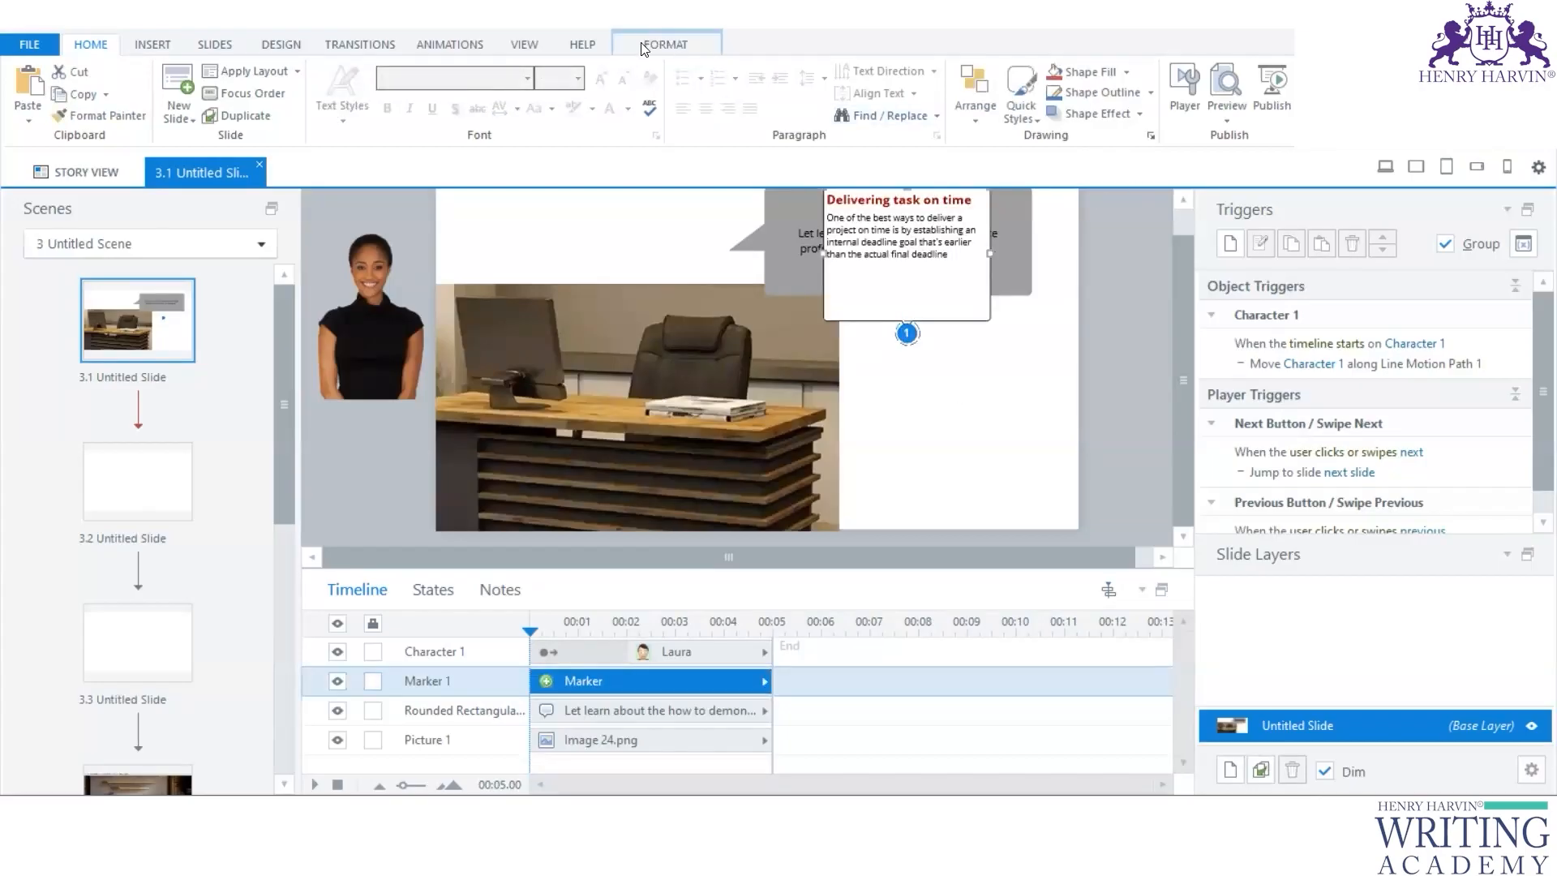
click(154, 46)
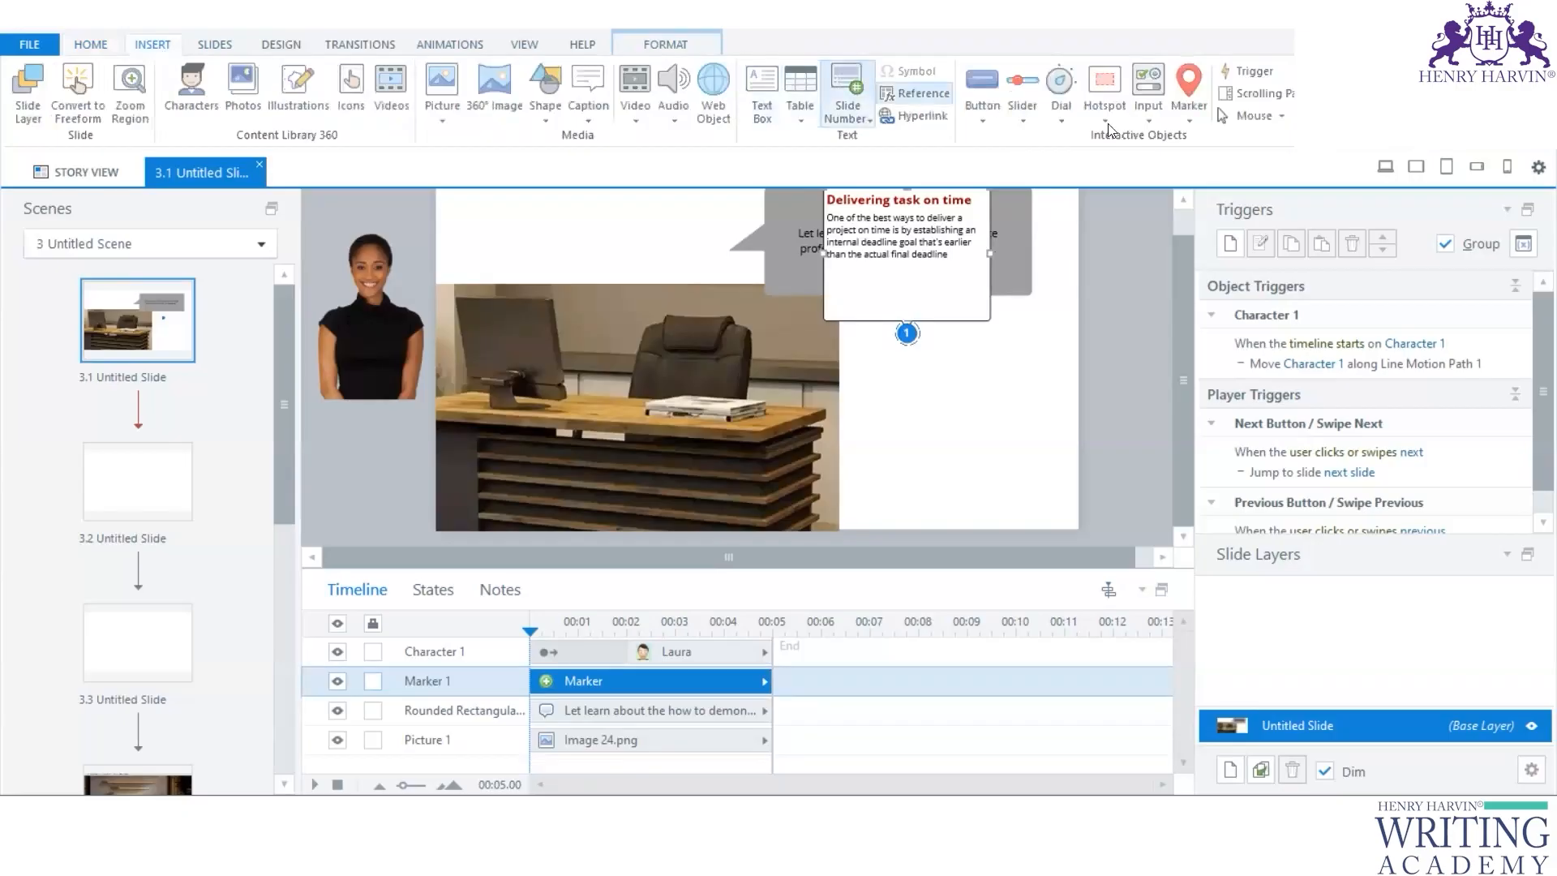
click(1190, 106)
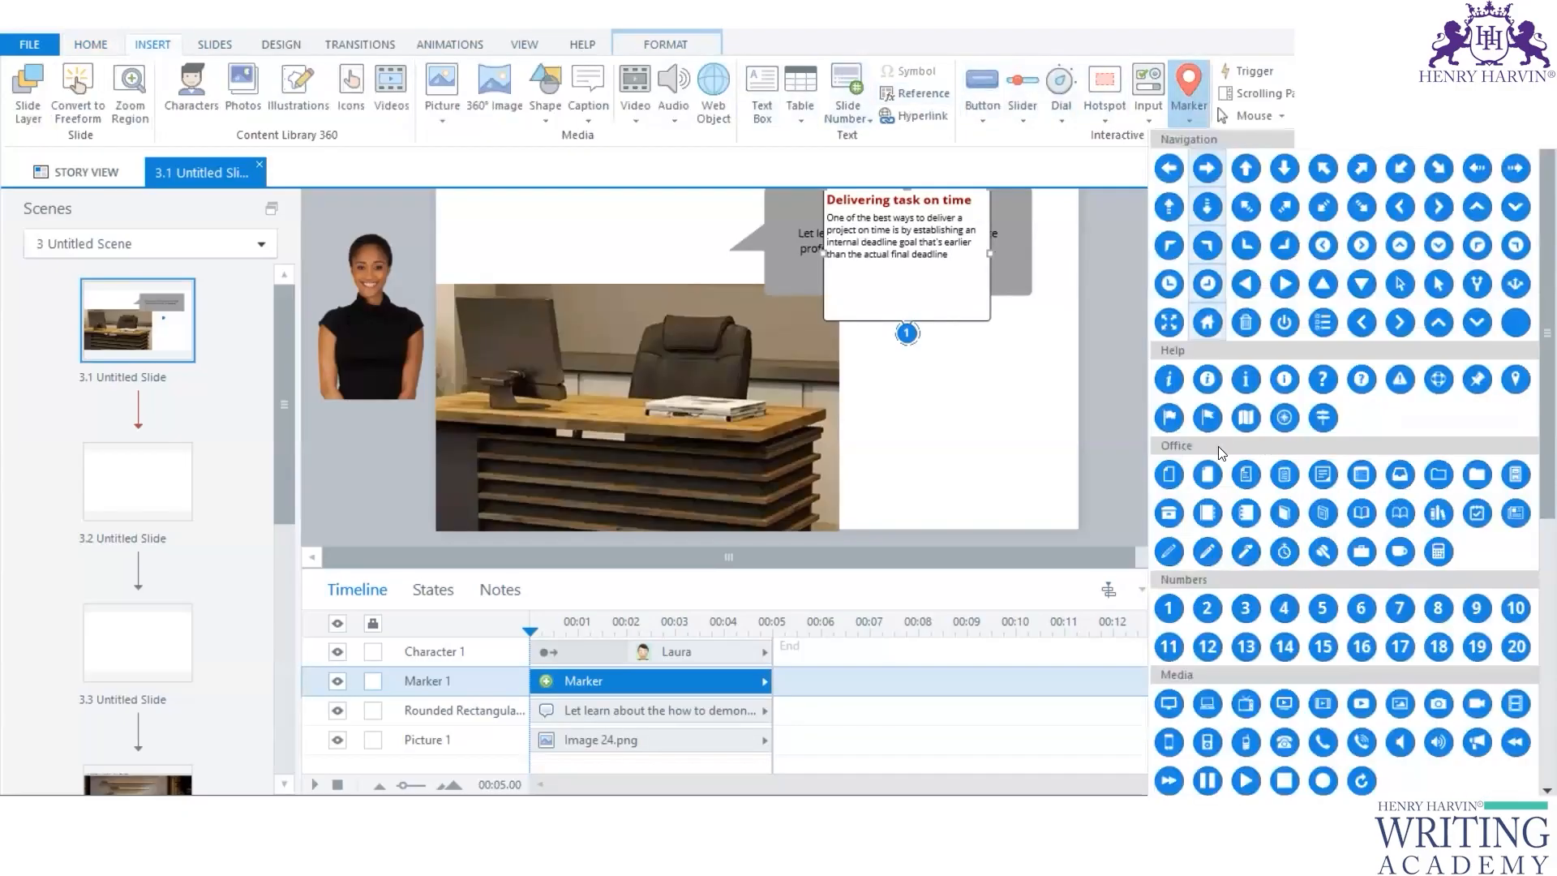
click(1208, 610)
click(907, 399)
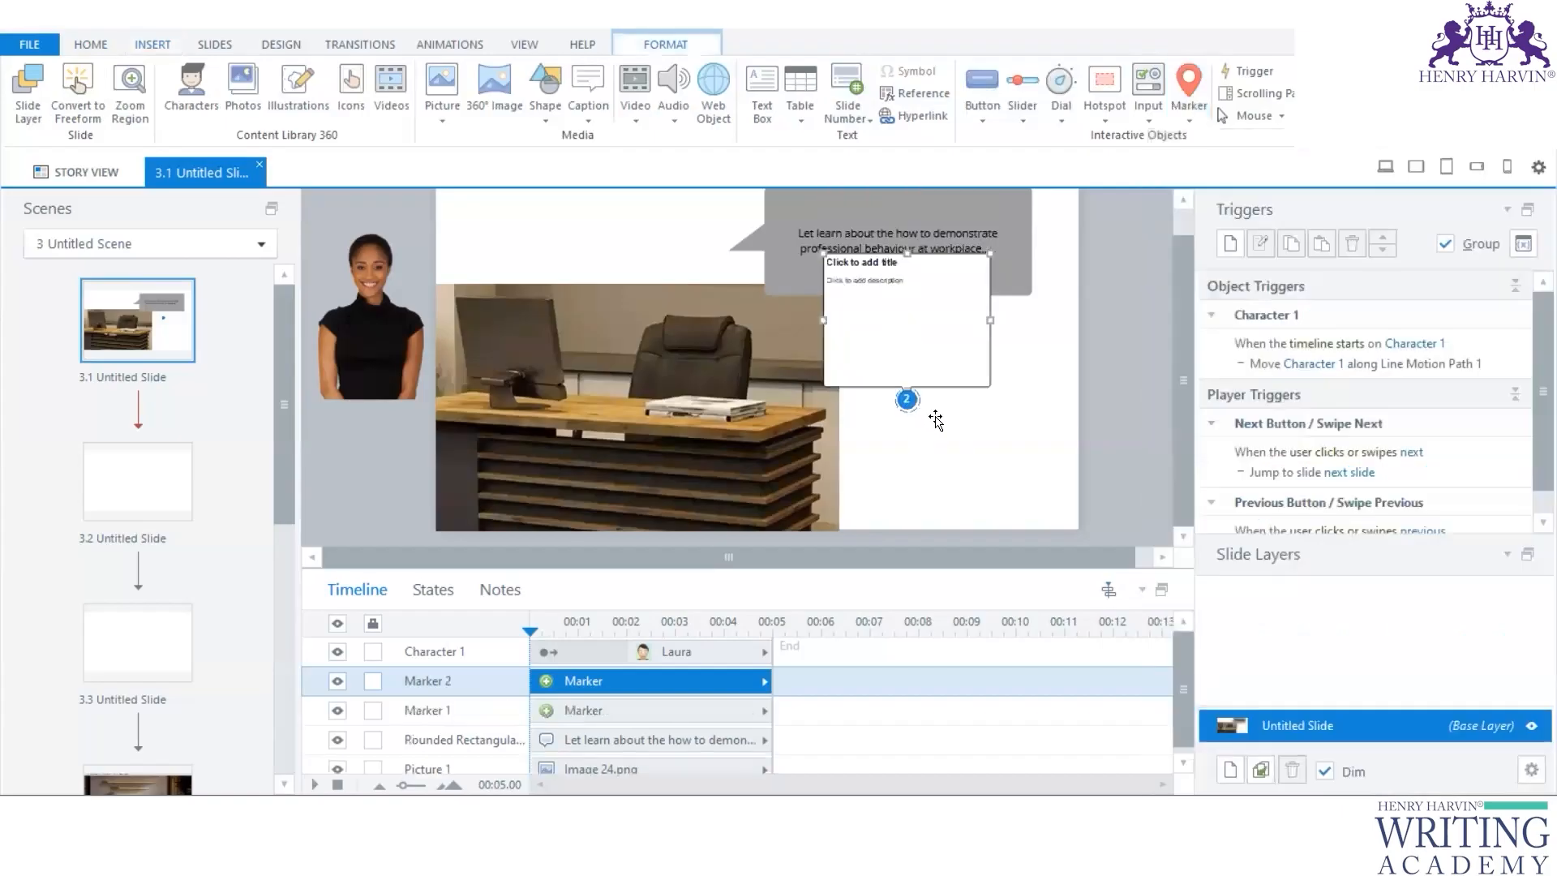
Step: Duplicate the number 2 marker and place the copy directly below it, beside the office picture
drag(907, 403, 905, 446)
click(1031, 421)
click(907, 401)
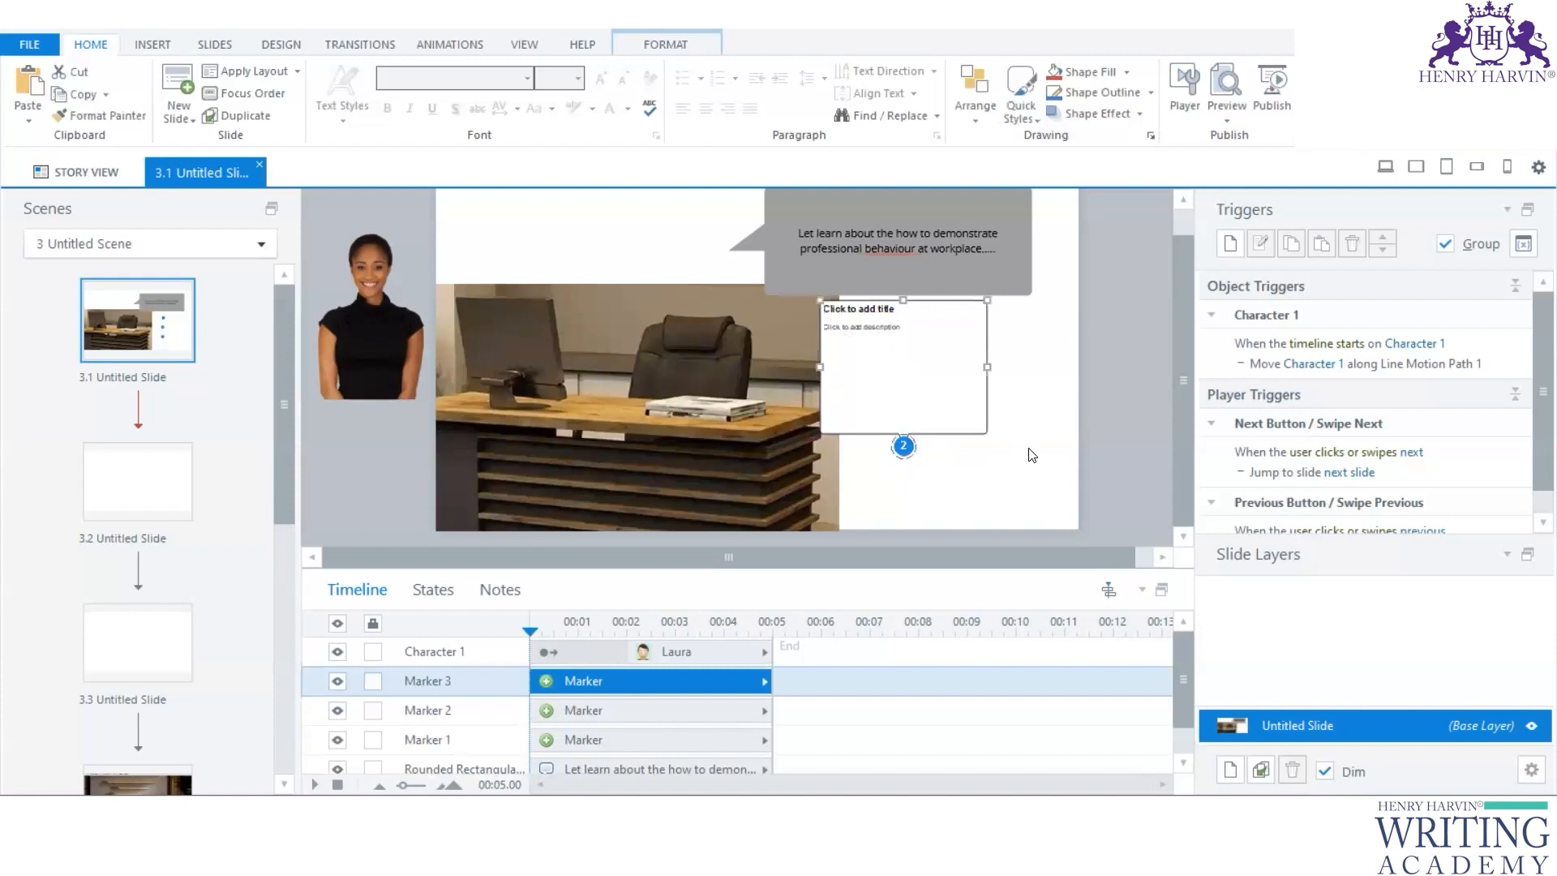
click(905, 337)
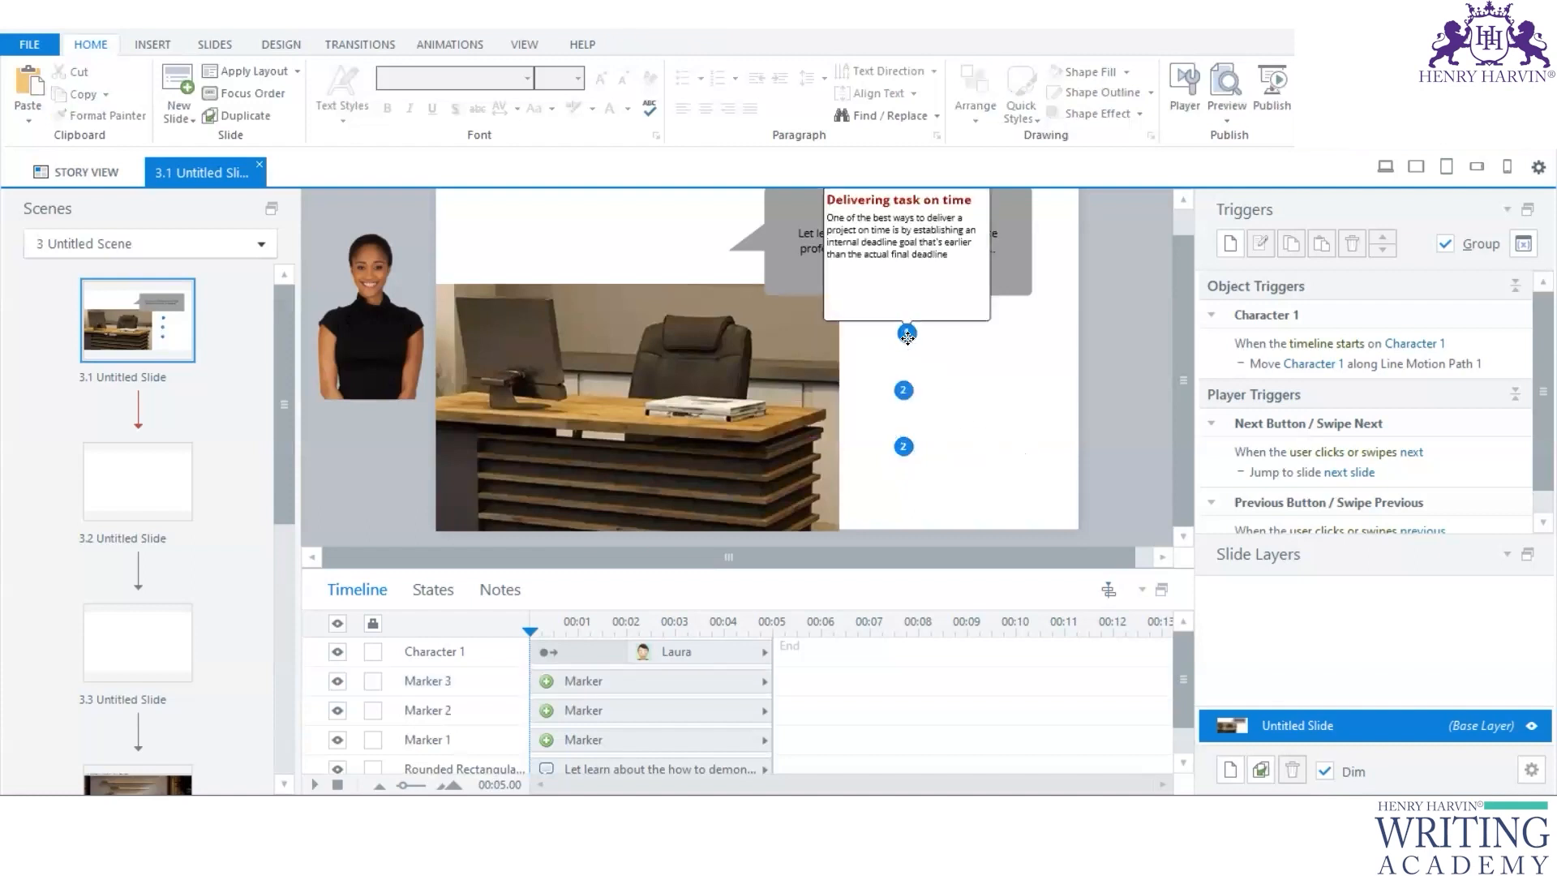
click(963, 373)
Step: Select all three markers beside the office picture and distribute them vertically
drag(922, 384, 942, 493)
click(678, 46)
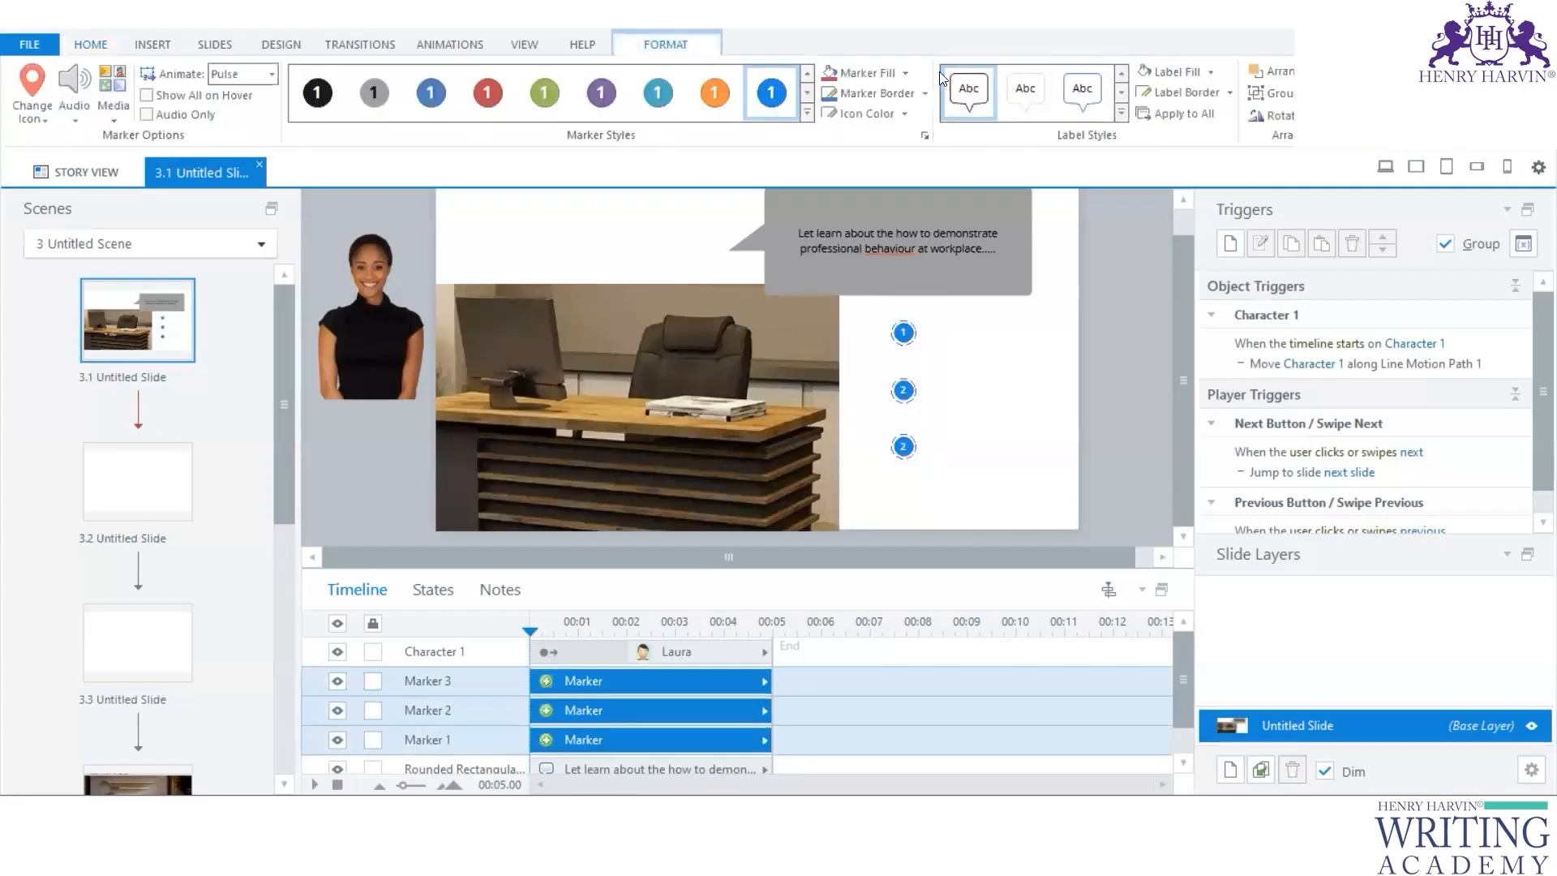
click(944, 383)
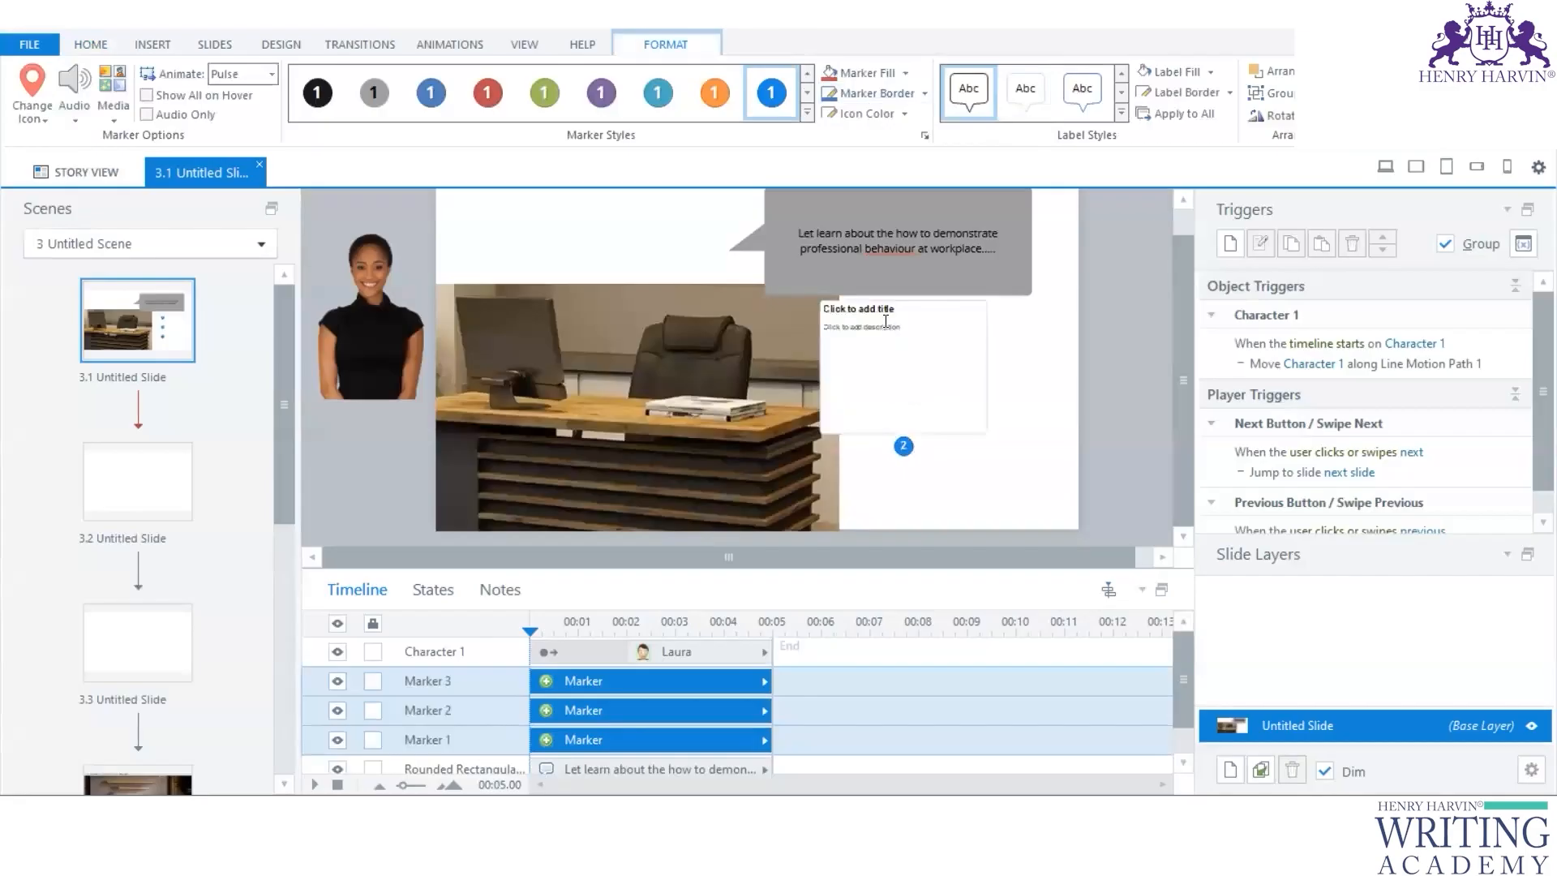
click(1008, 383)
drag(889, 320, 952, 494)
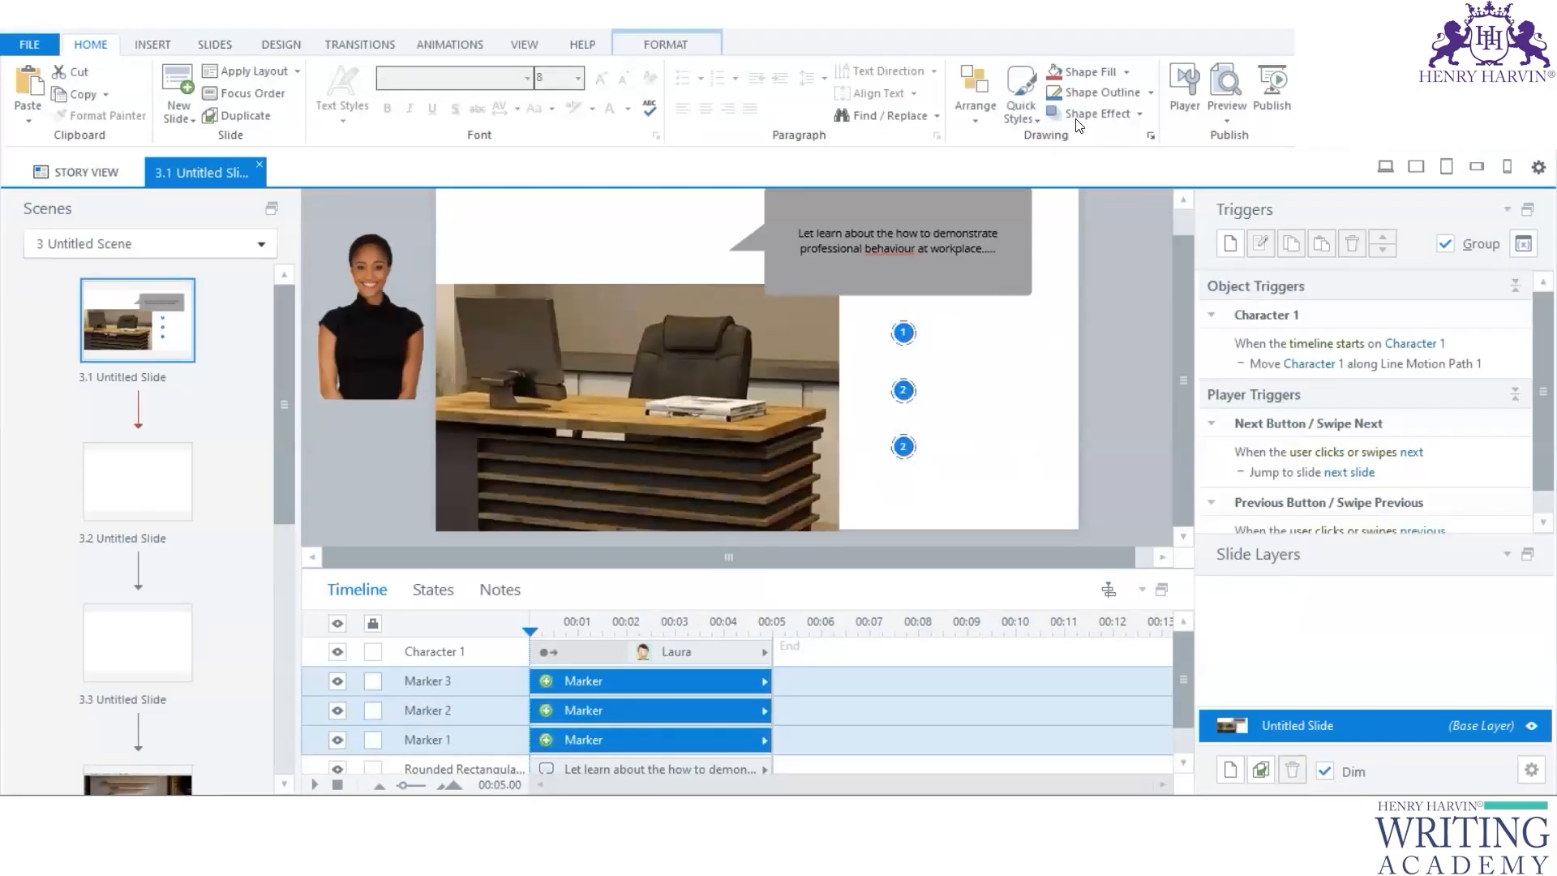
click(970, 127)
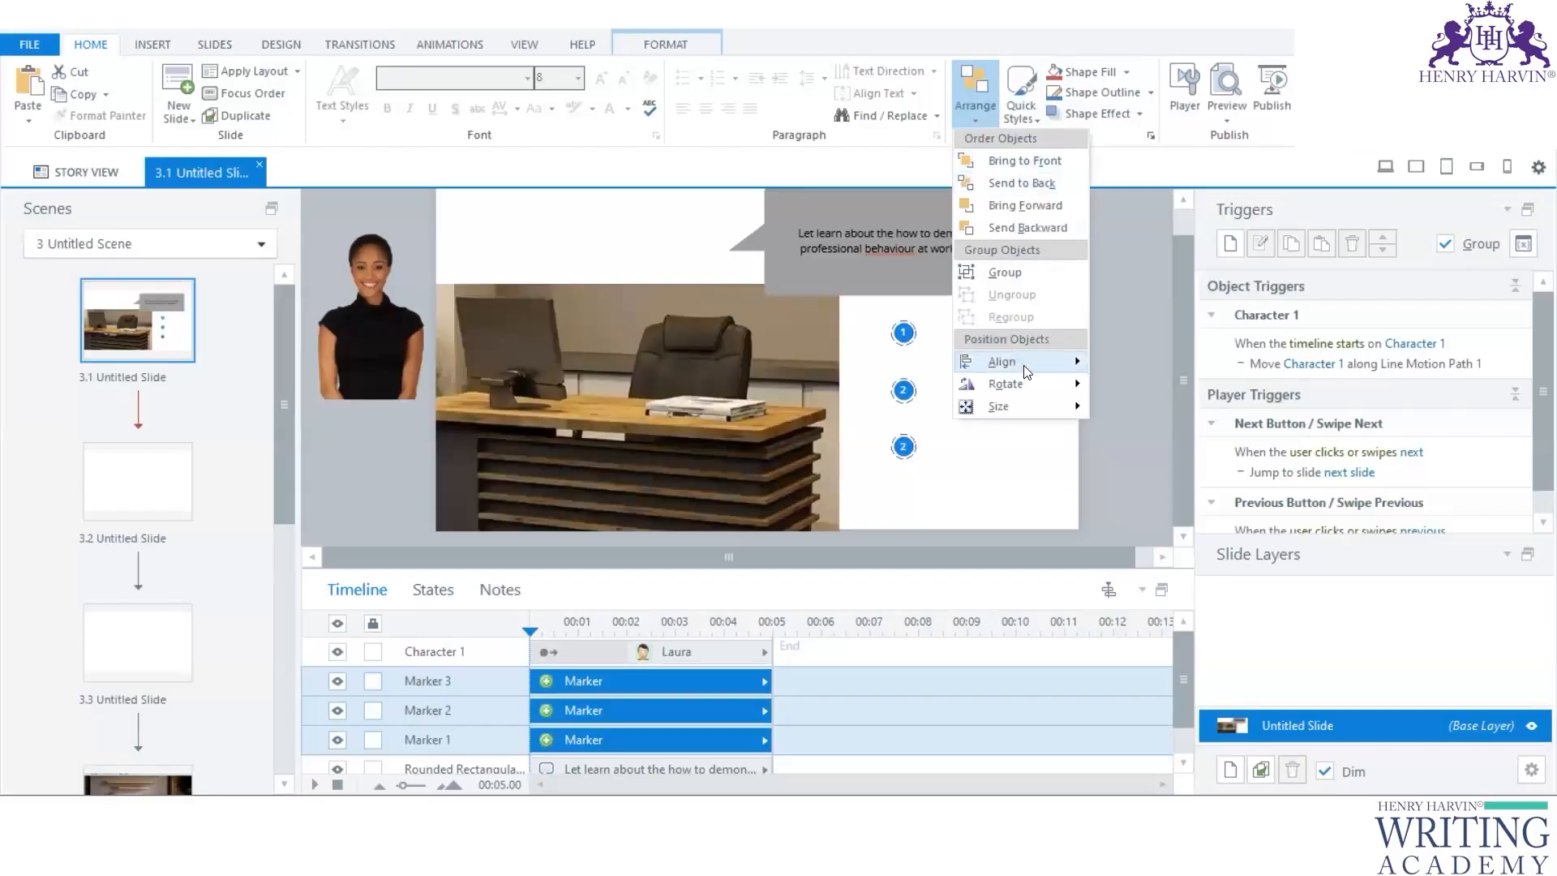
mouse_move(1025, 371)
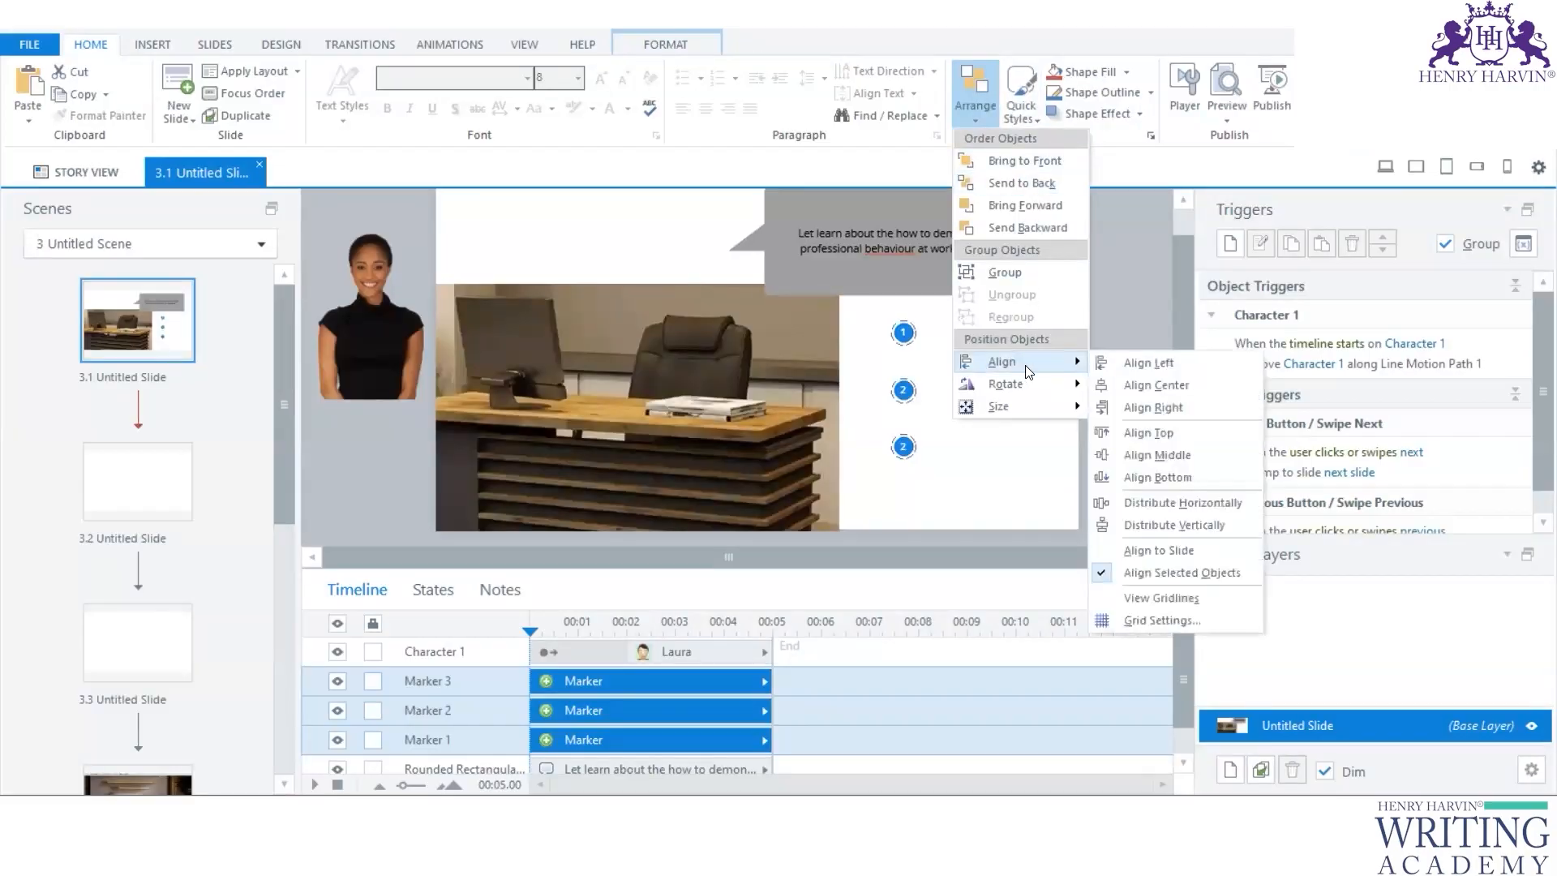
click(1153, 527)
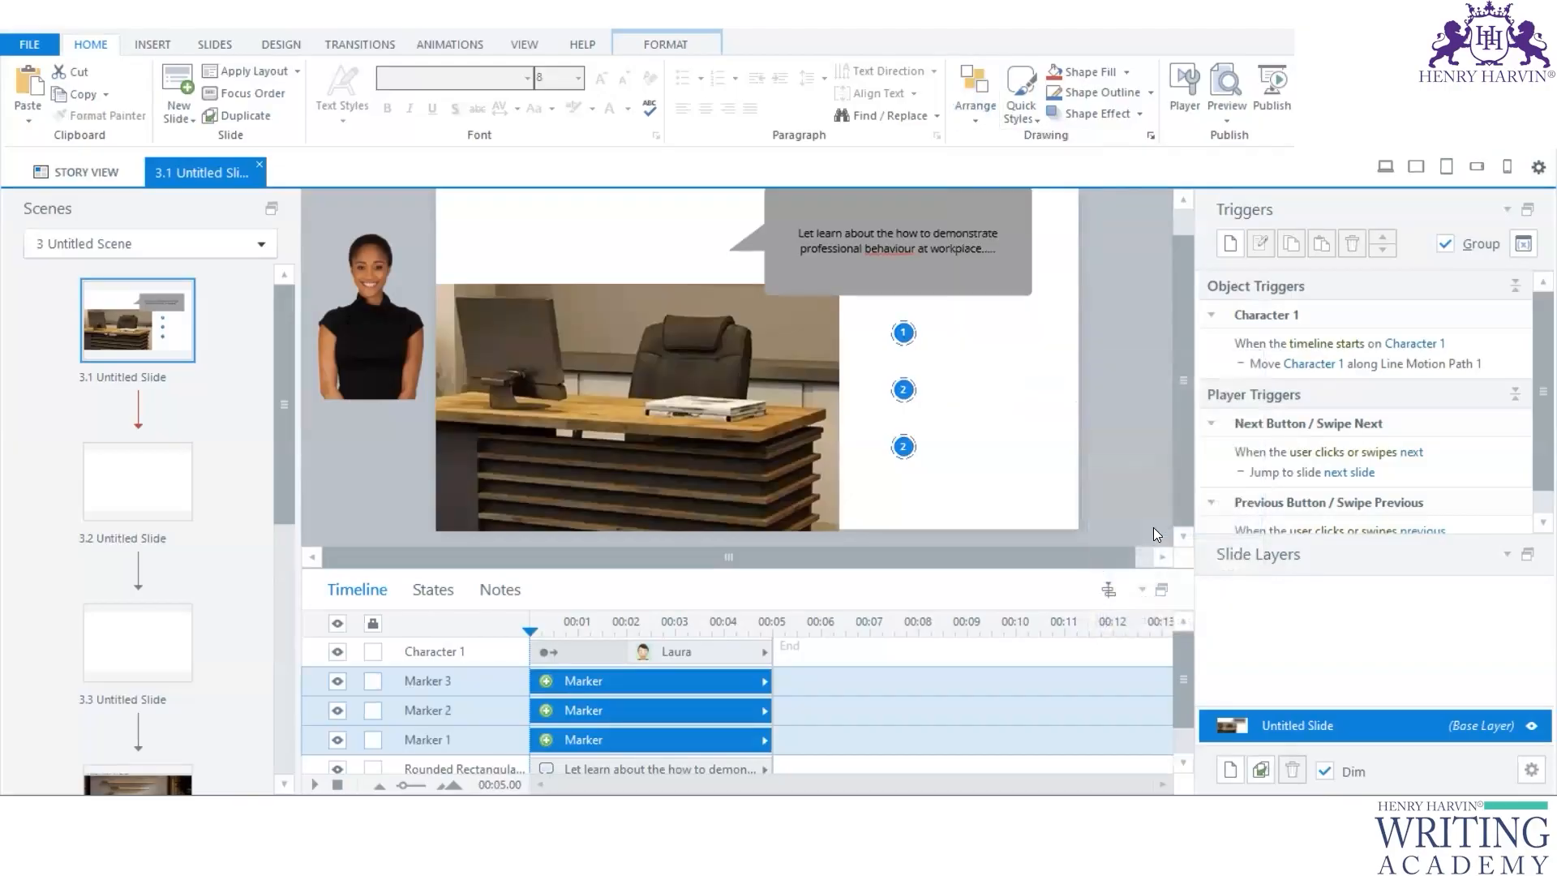
click(955, 414)
click(1025, 386)
Step: Apply the solid black marker style with a white number to all three markers
click(904, 333)
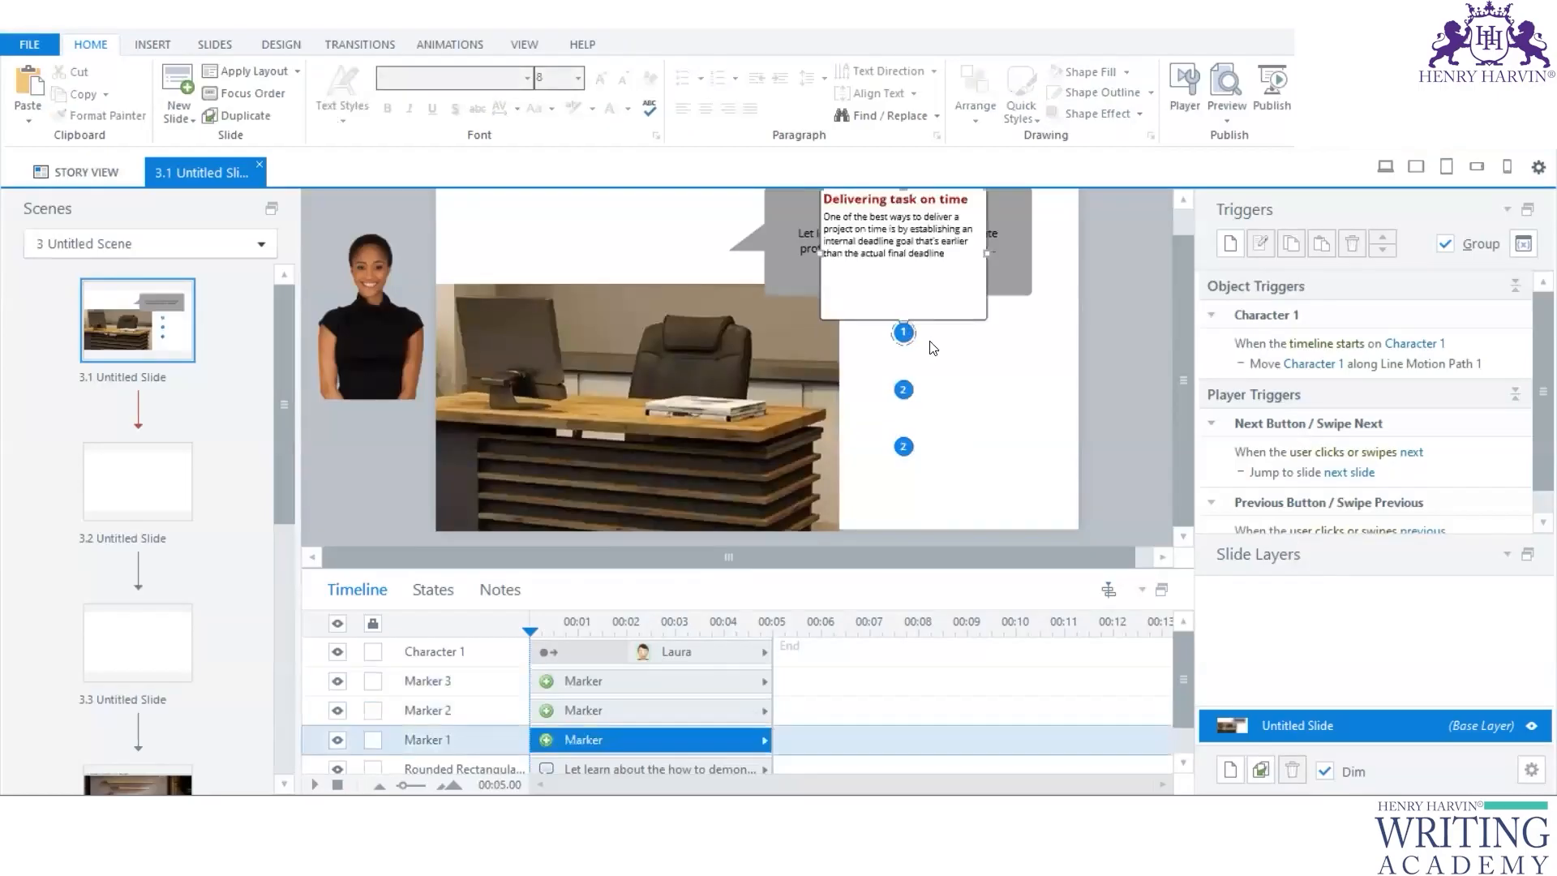
click(665, 46)
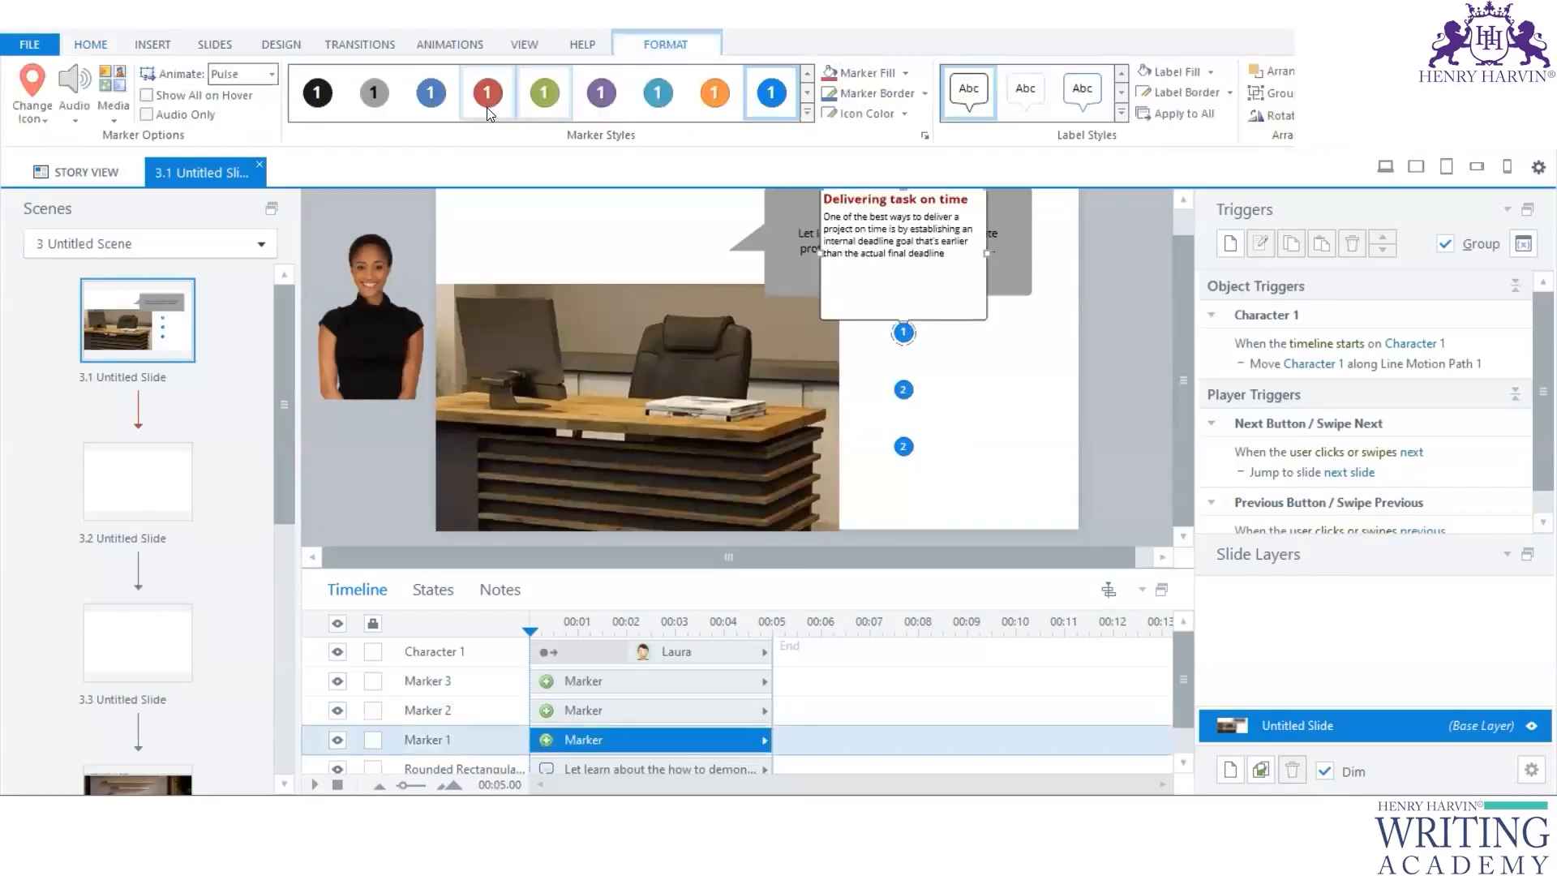
click(808, 114)
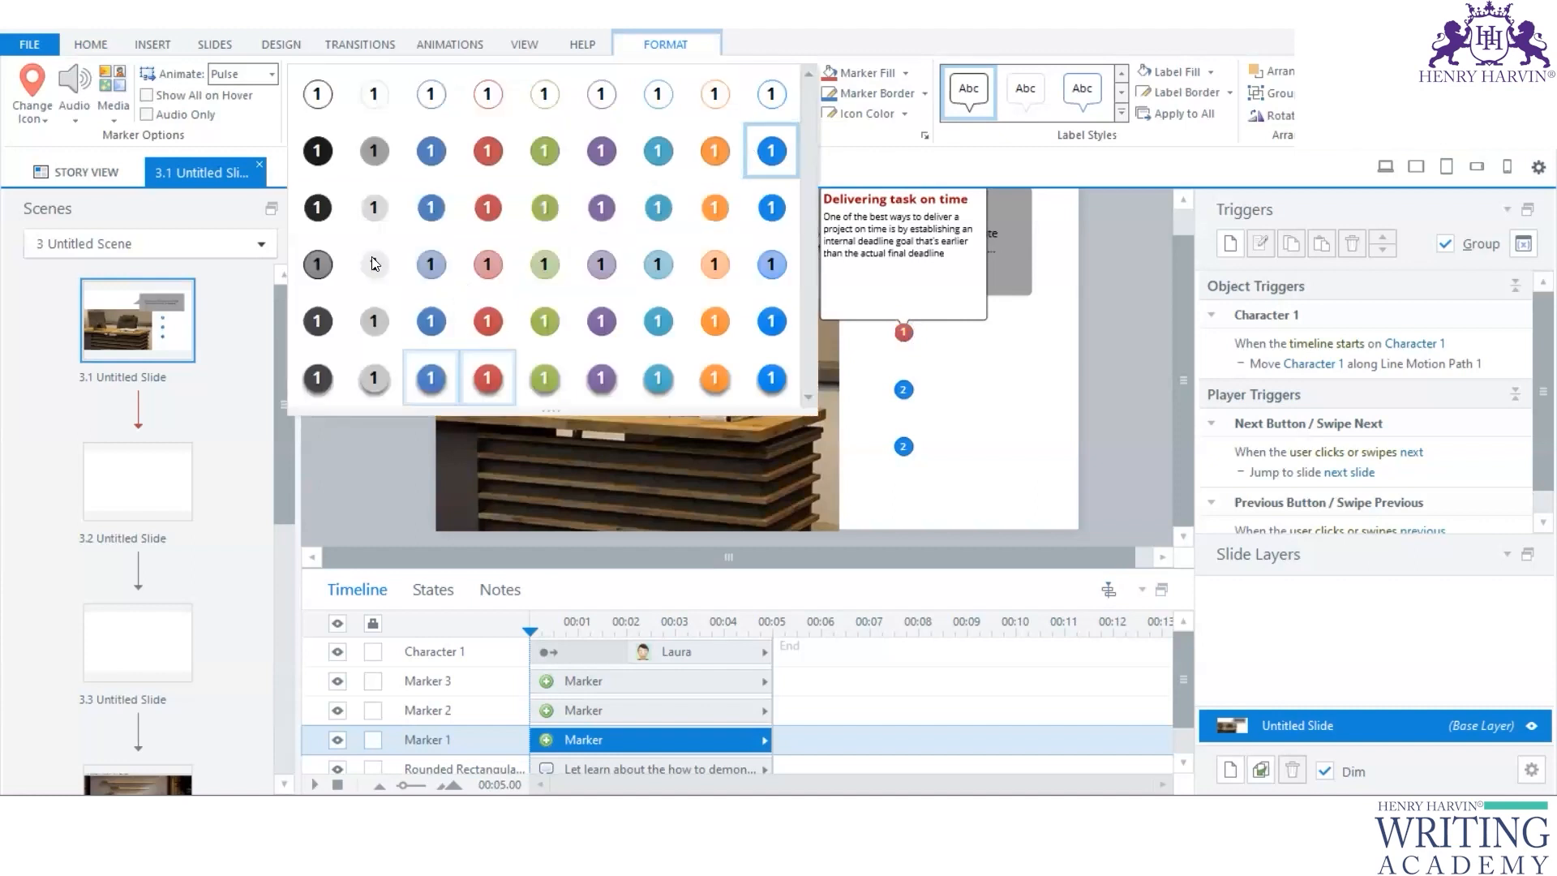
click(317, 151)
click(902, 391)
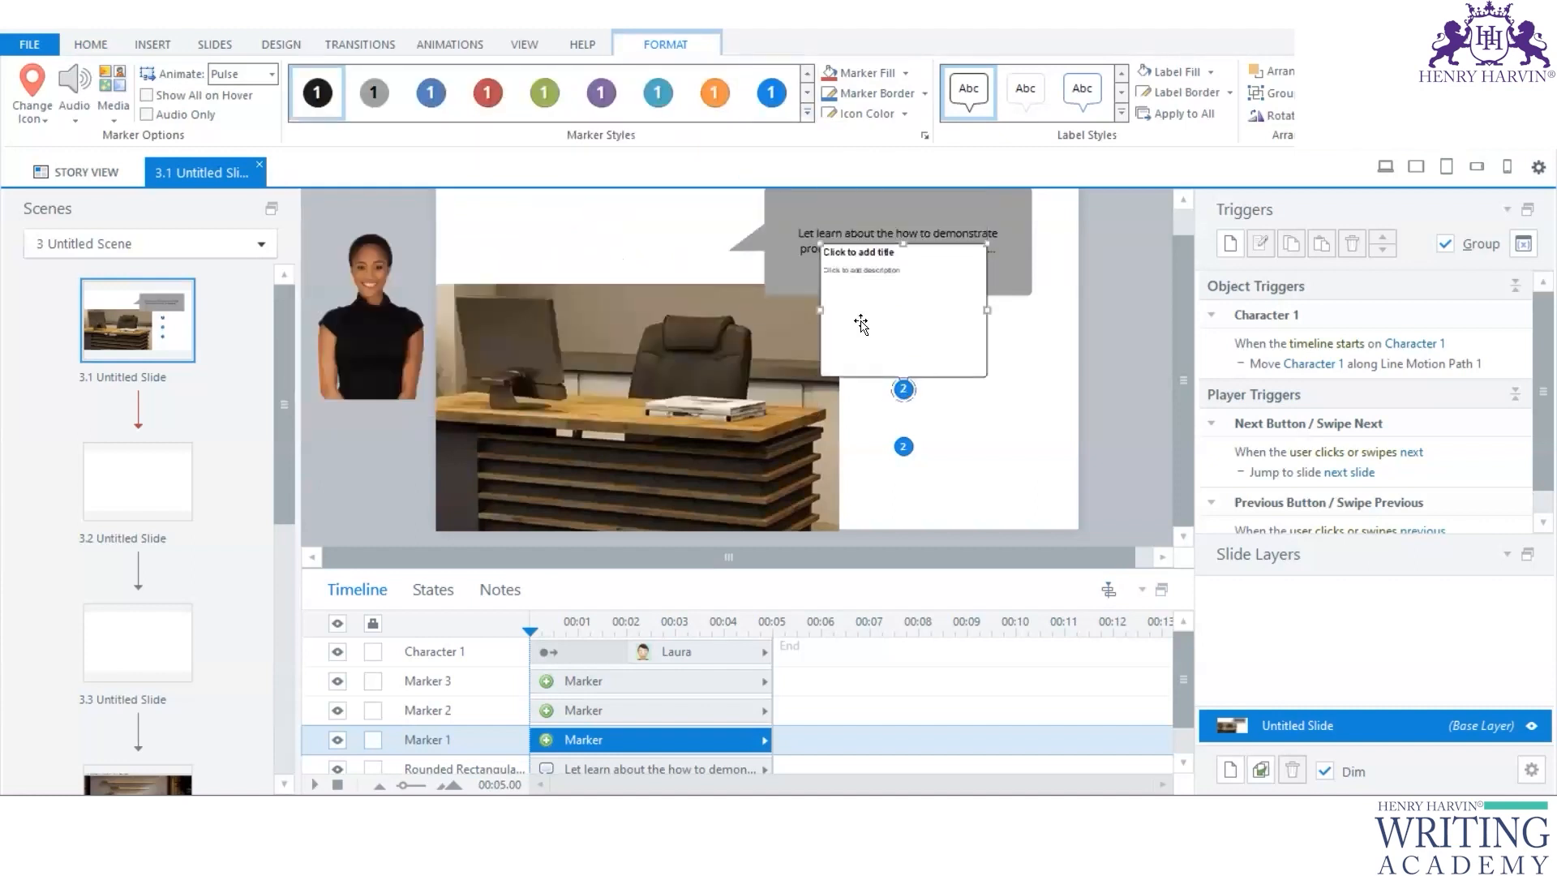
click(904, 446)
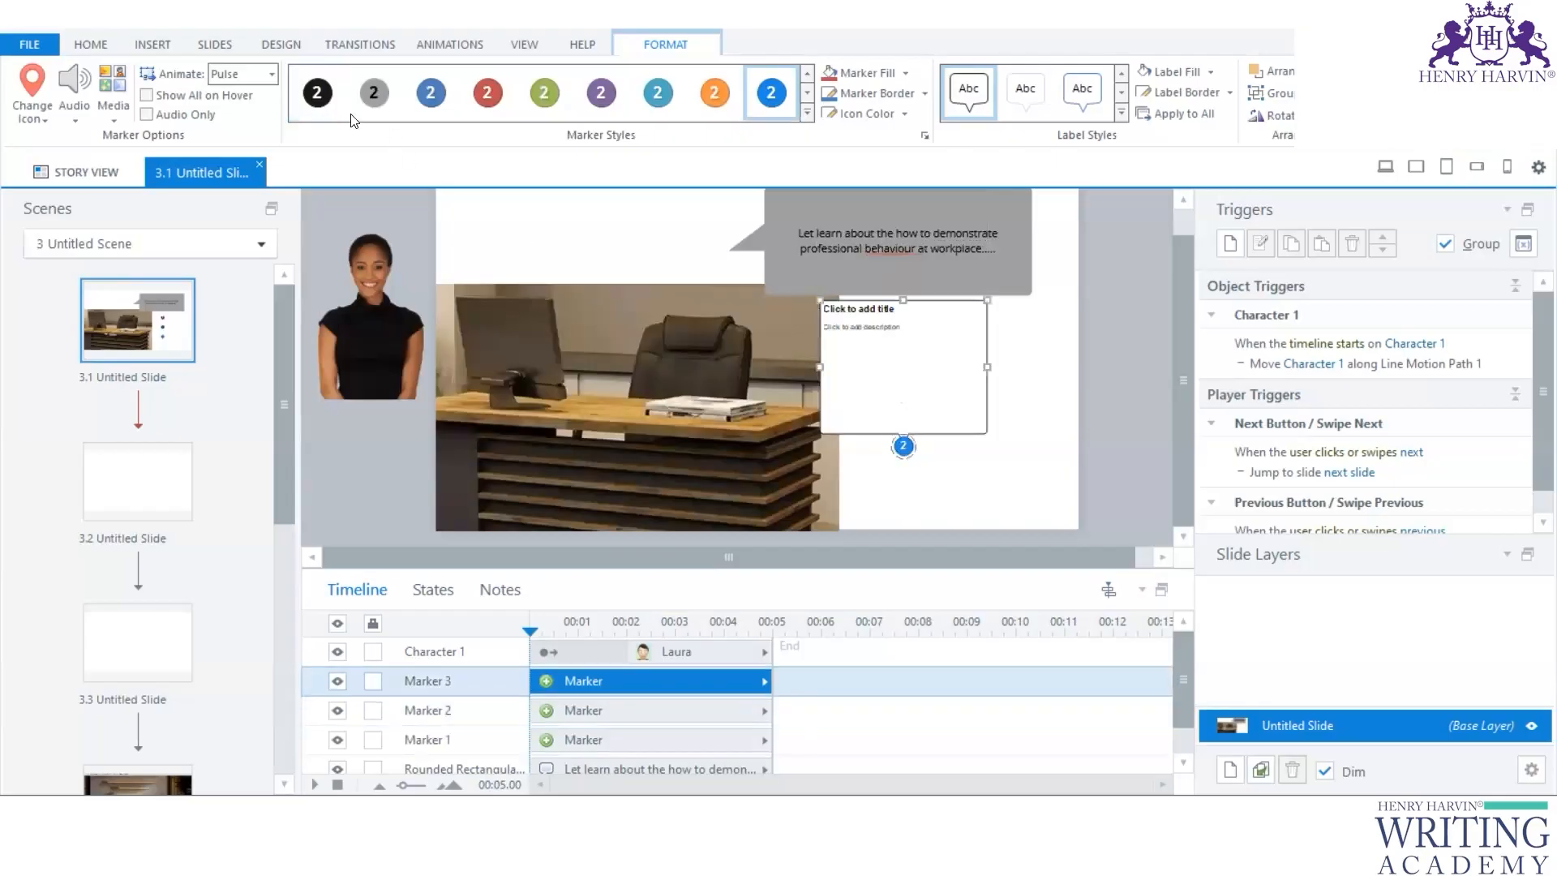
click(1002, 484)
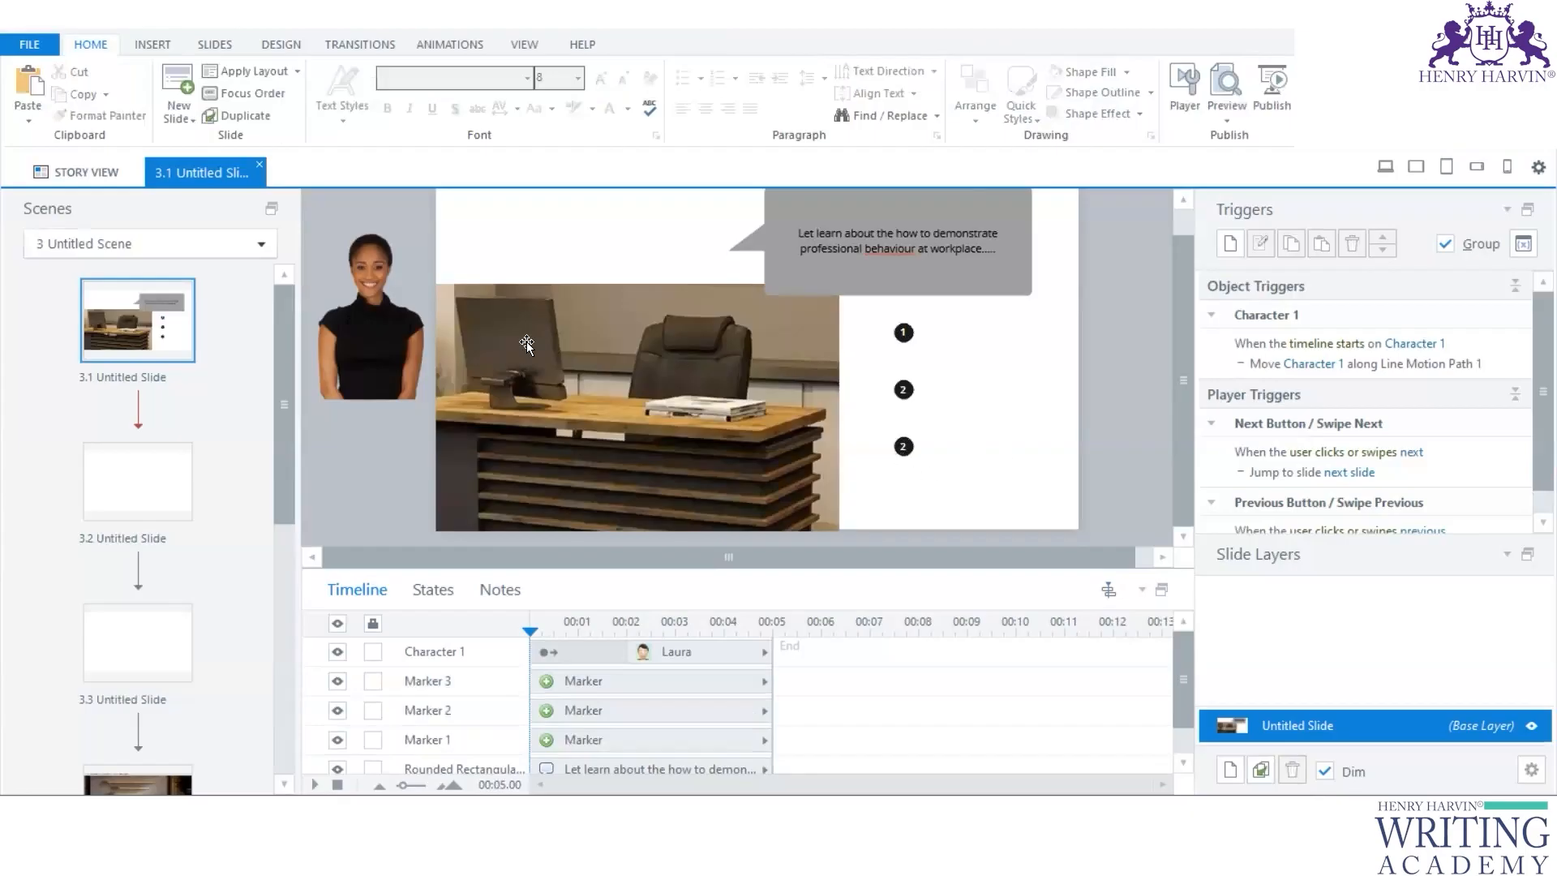
Step: Review the trigger that moves Character 1 along Line Motion Path 1 in the Trigger Wizard, and close it without changes
click(395, 340)
click(1036, 460)
scroll(1533, 373, down, 1)
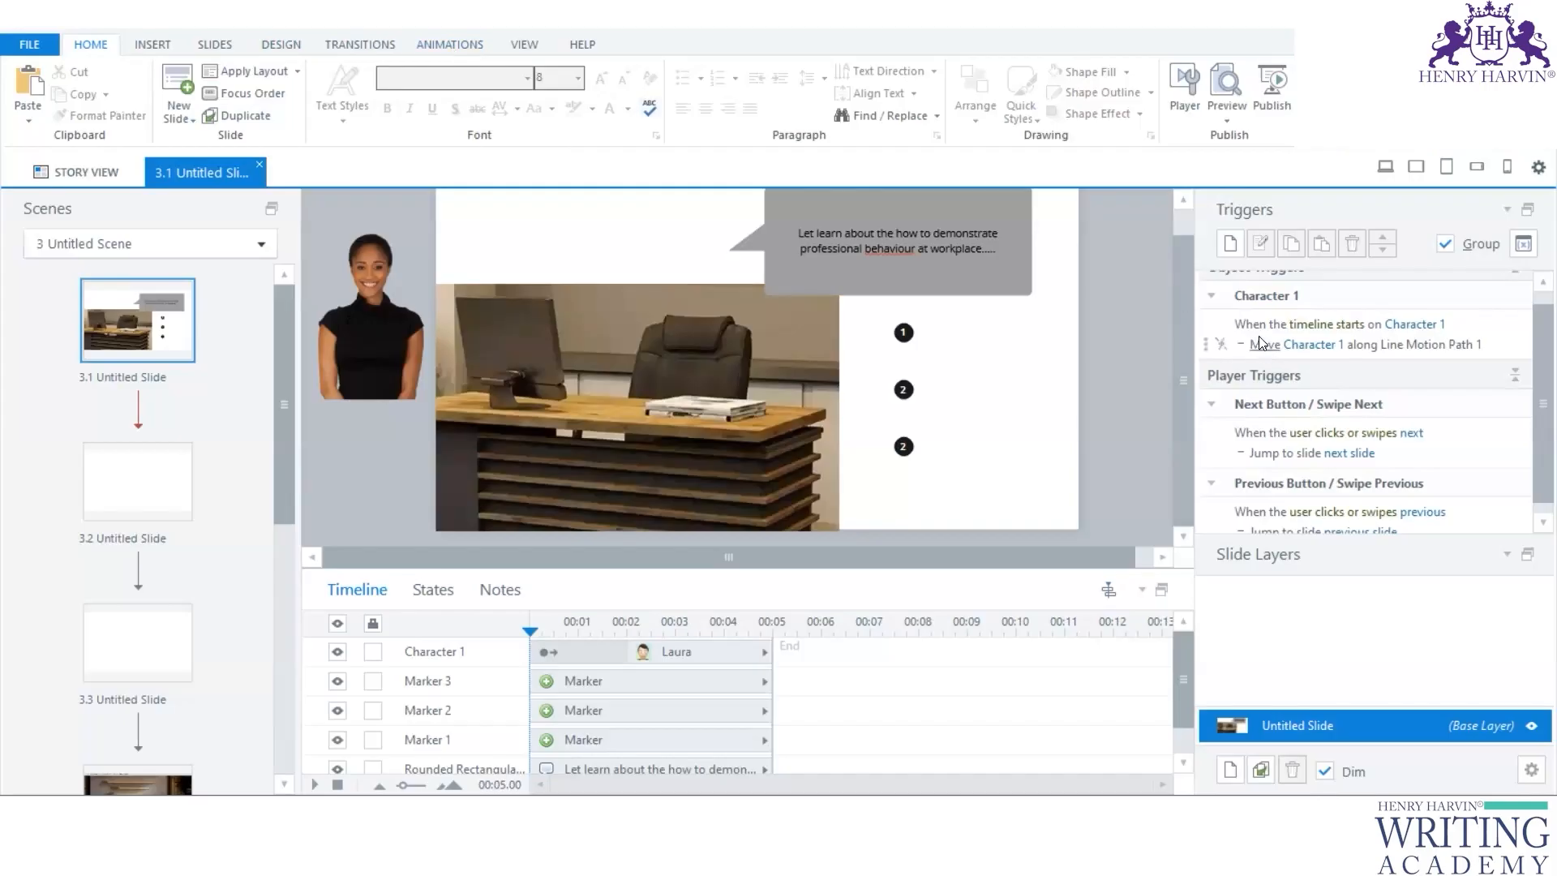
click(1517, 333)
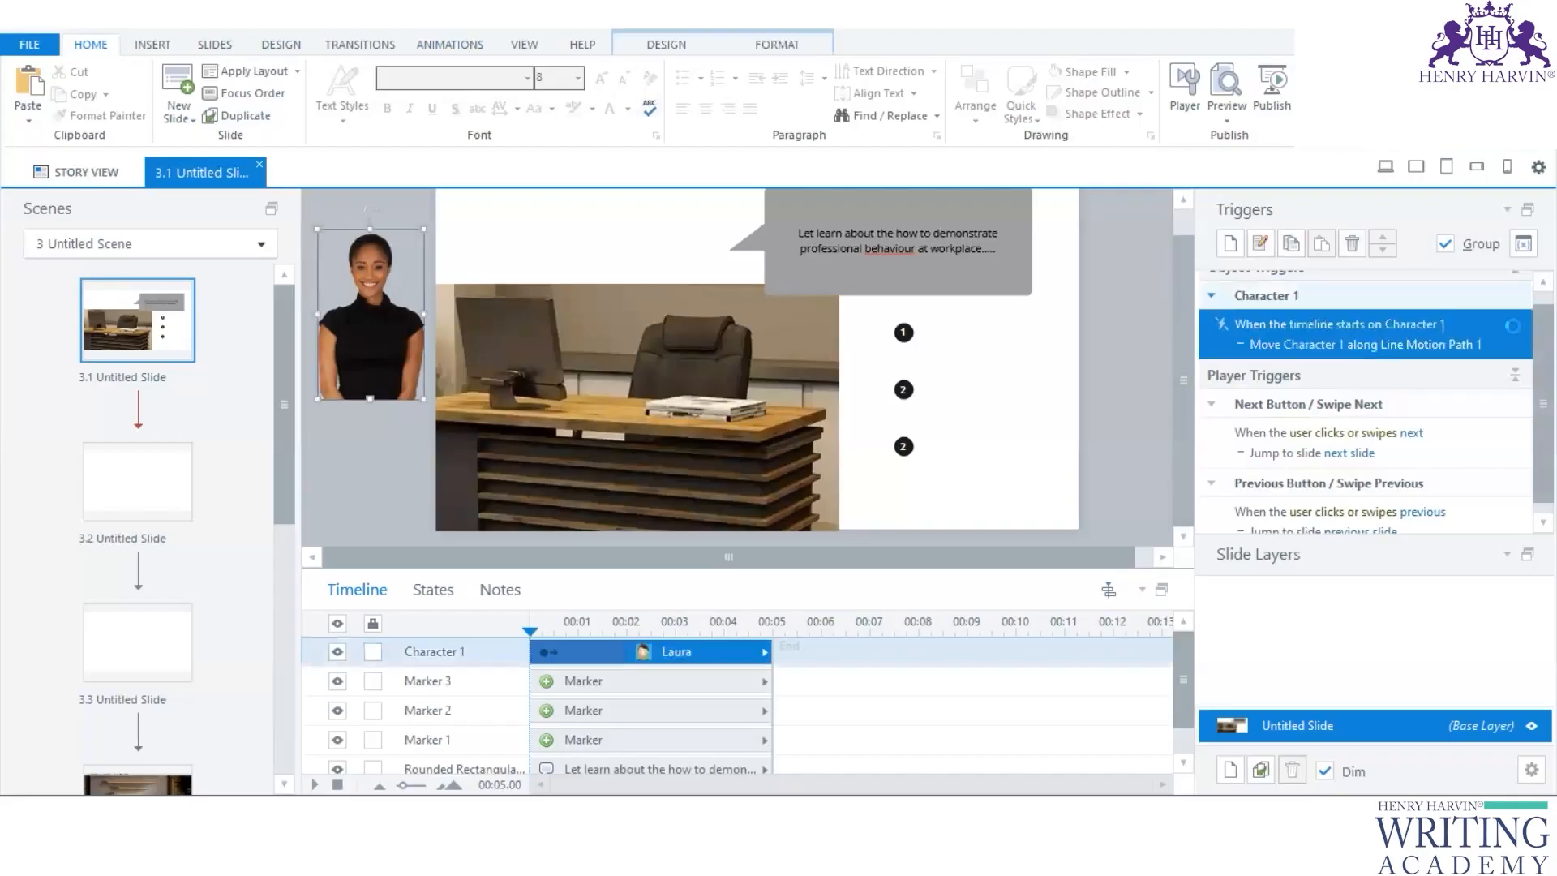
click(1512, 325)
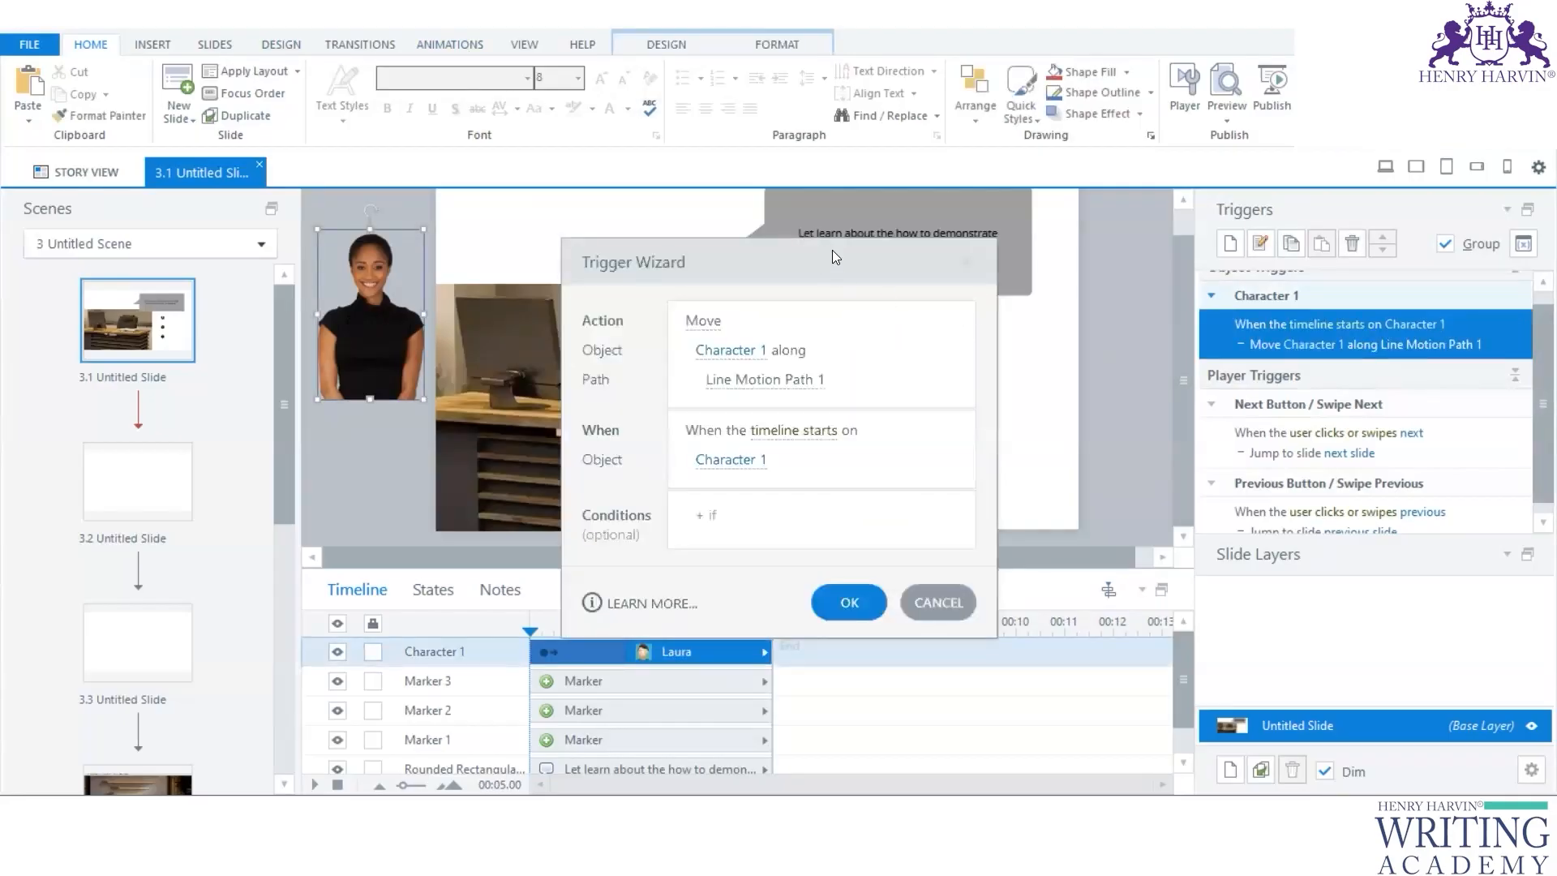
drag(835, 258, 1190, 83)
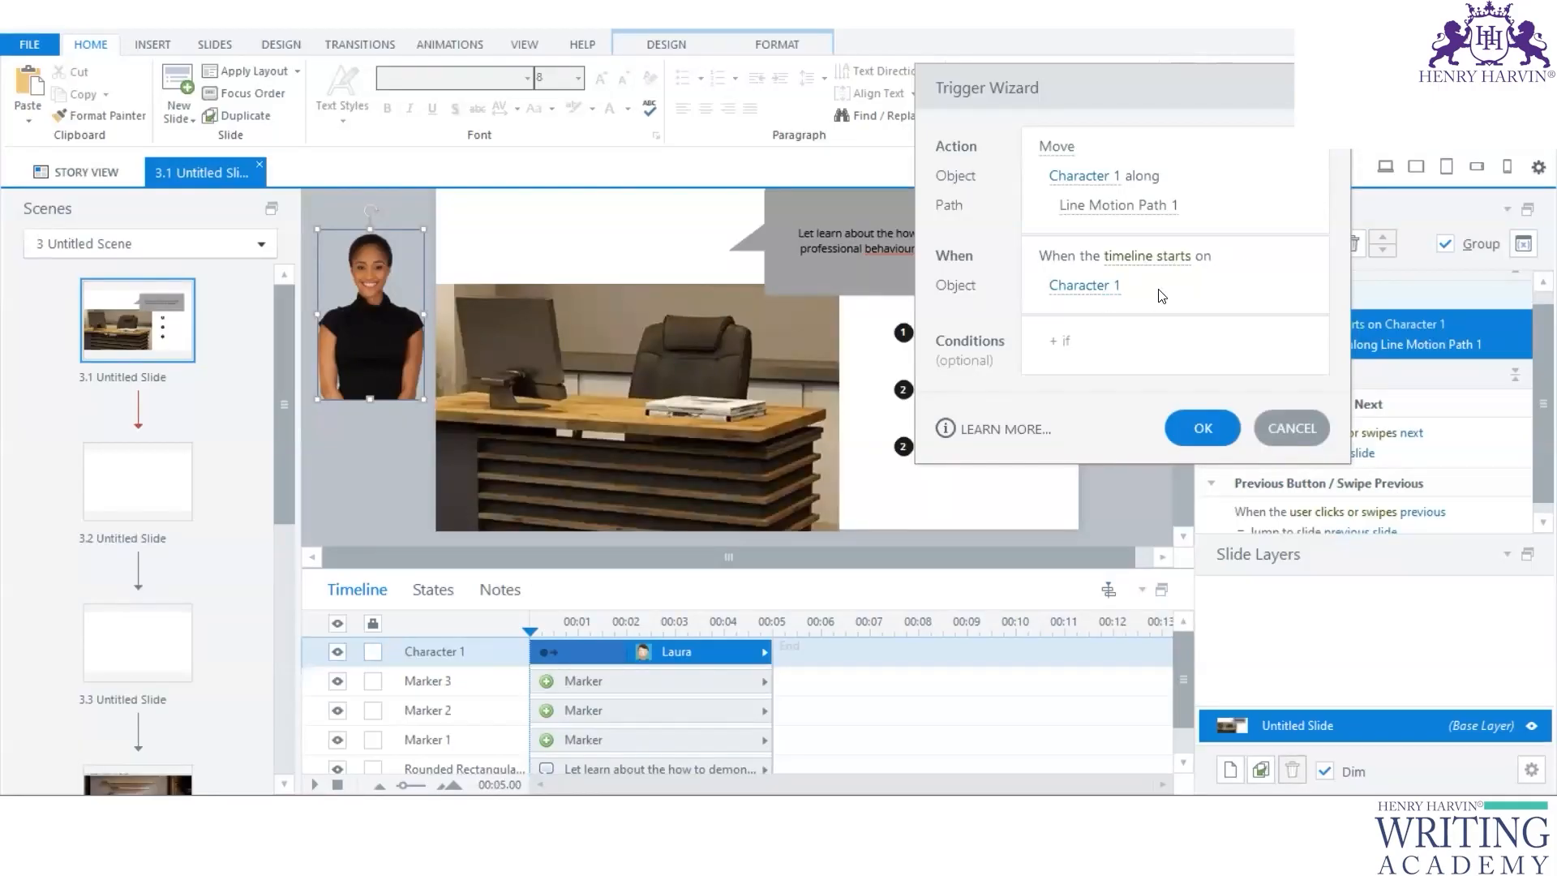
click(1281, 423)
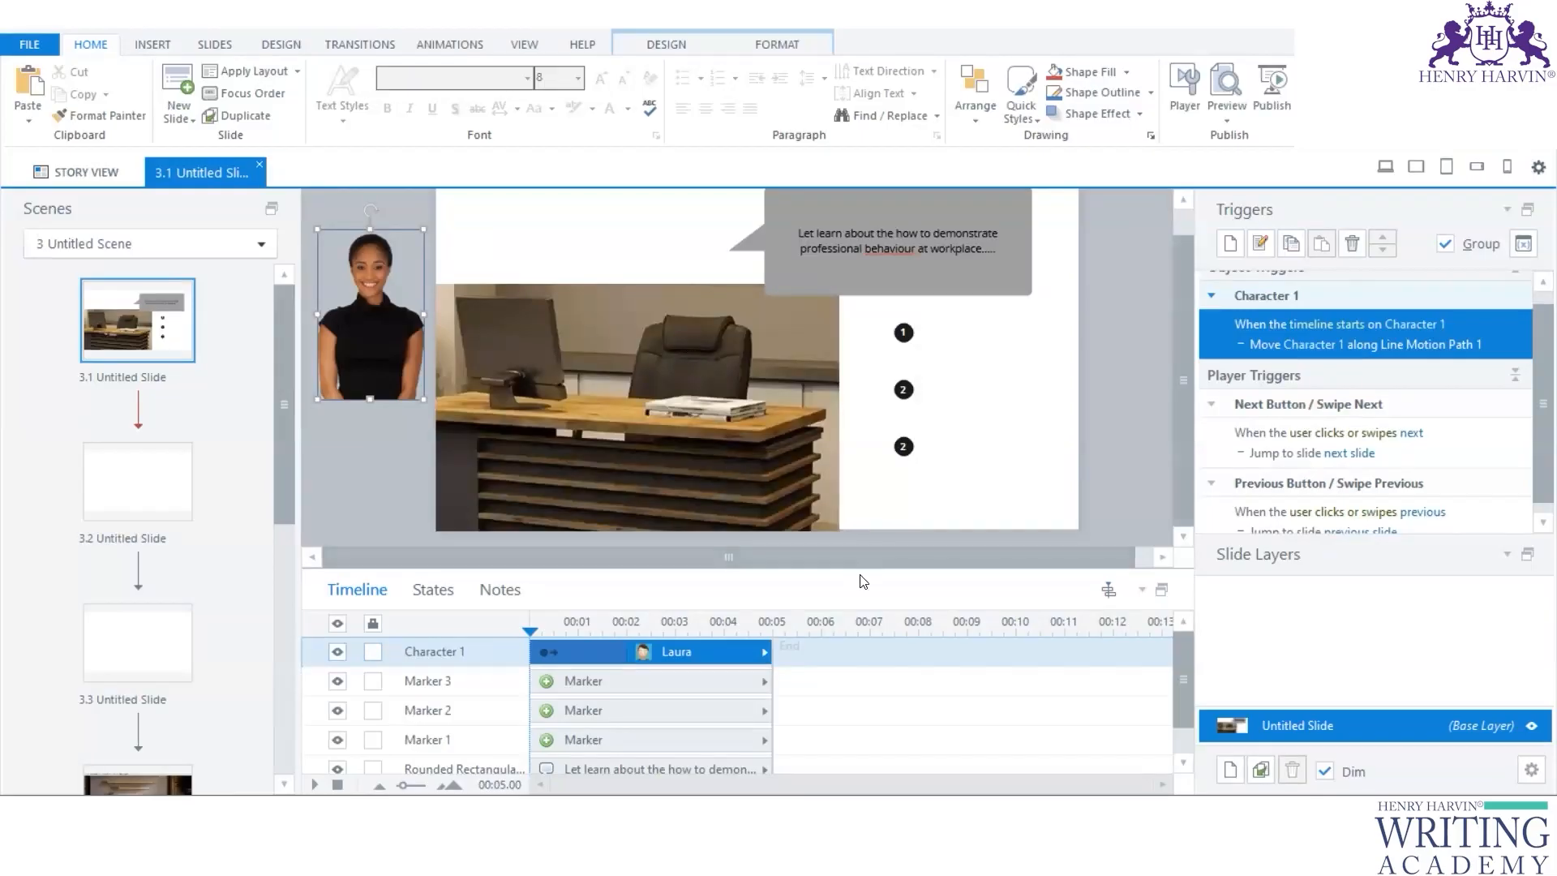
Step: Rename the Character 1 object in the timeline as "Character Laura"
mouse_move(854, 573)
mouse_down()
mouse_move(854, 555)
mouse_move(852, 574)
mouse_move(835, 573)
mouse_up()
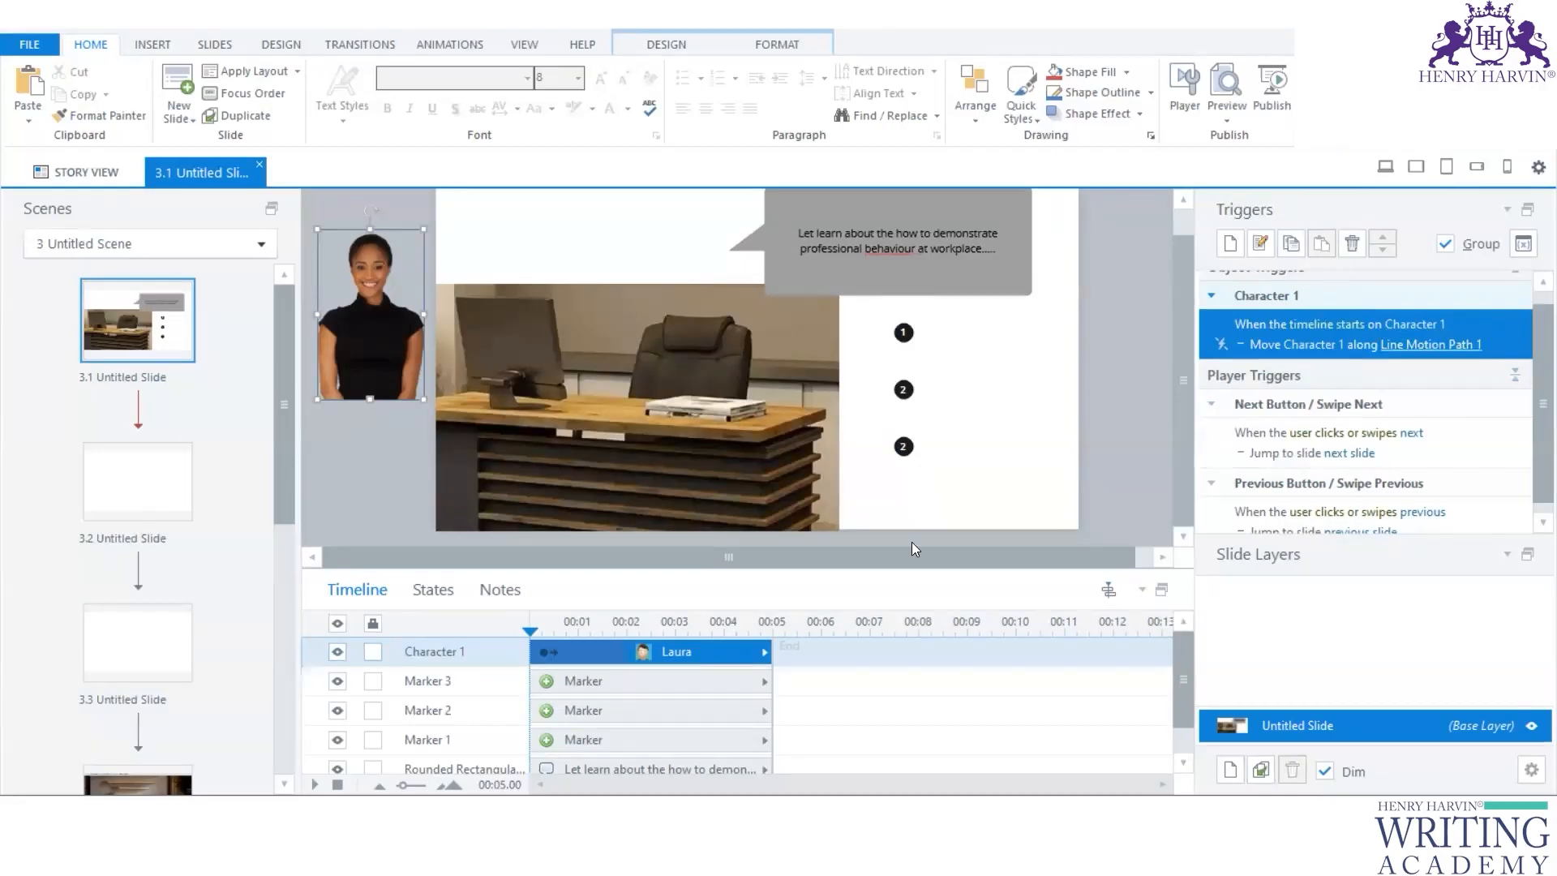
double_click(465, 650)
click(489, 644)
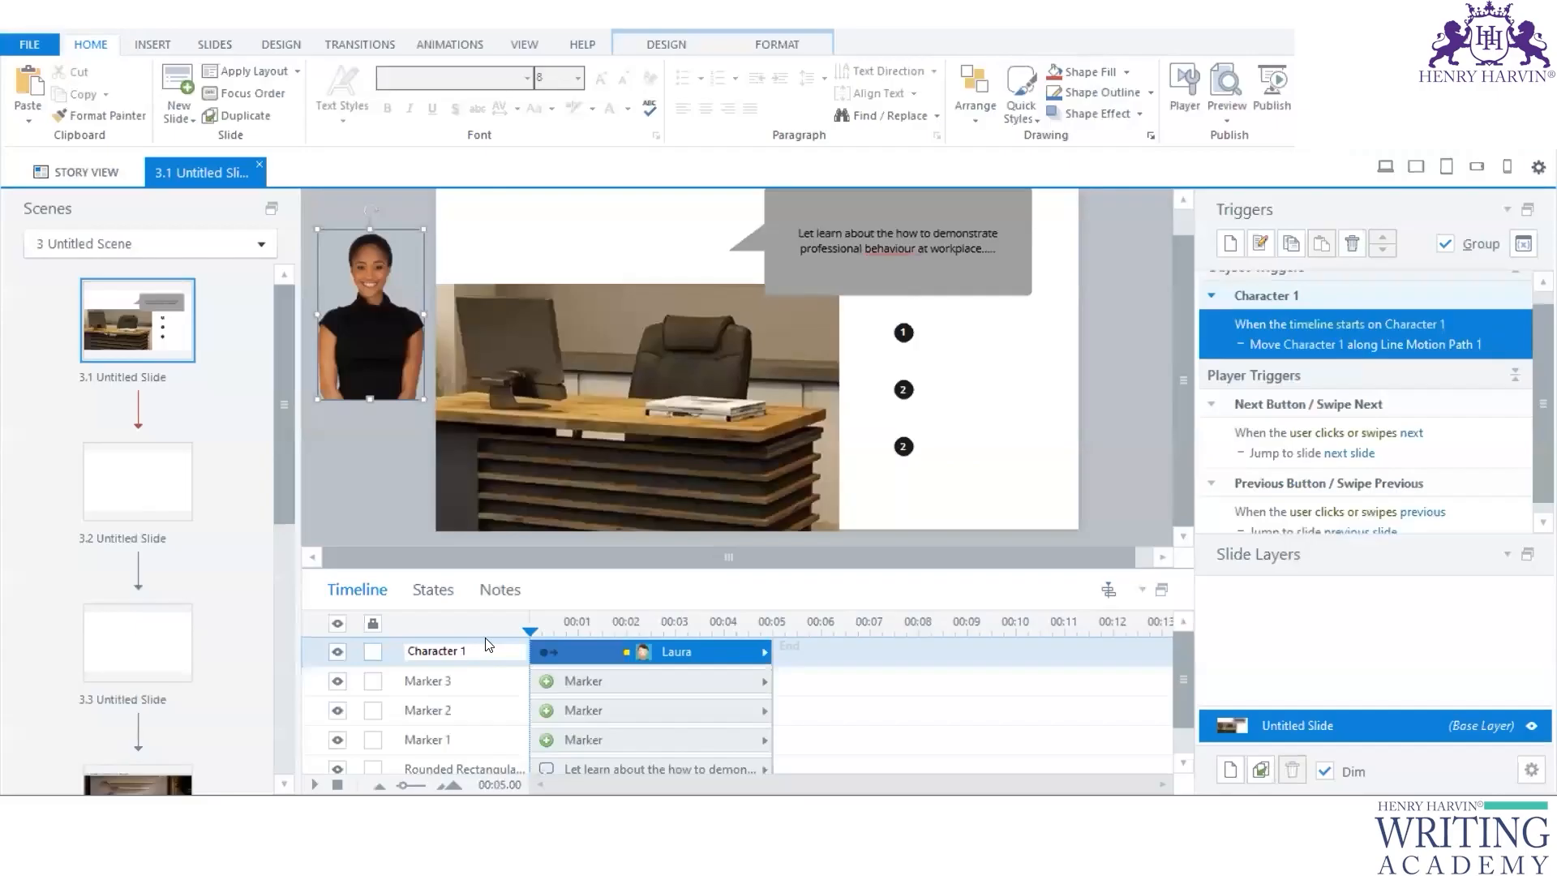
text(L)
click(397, 484)
click(570, 652)
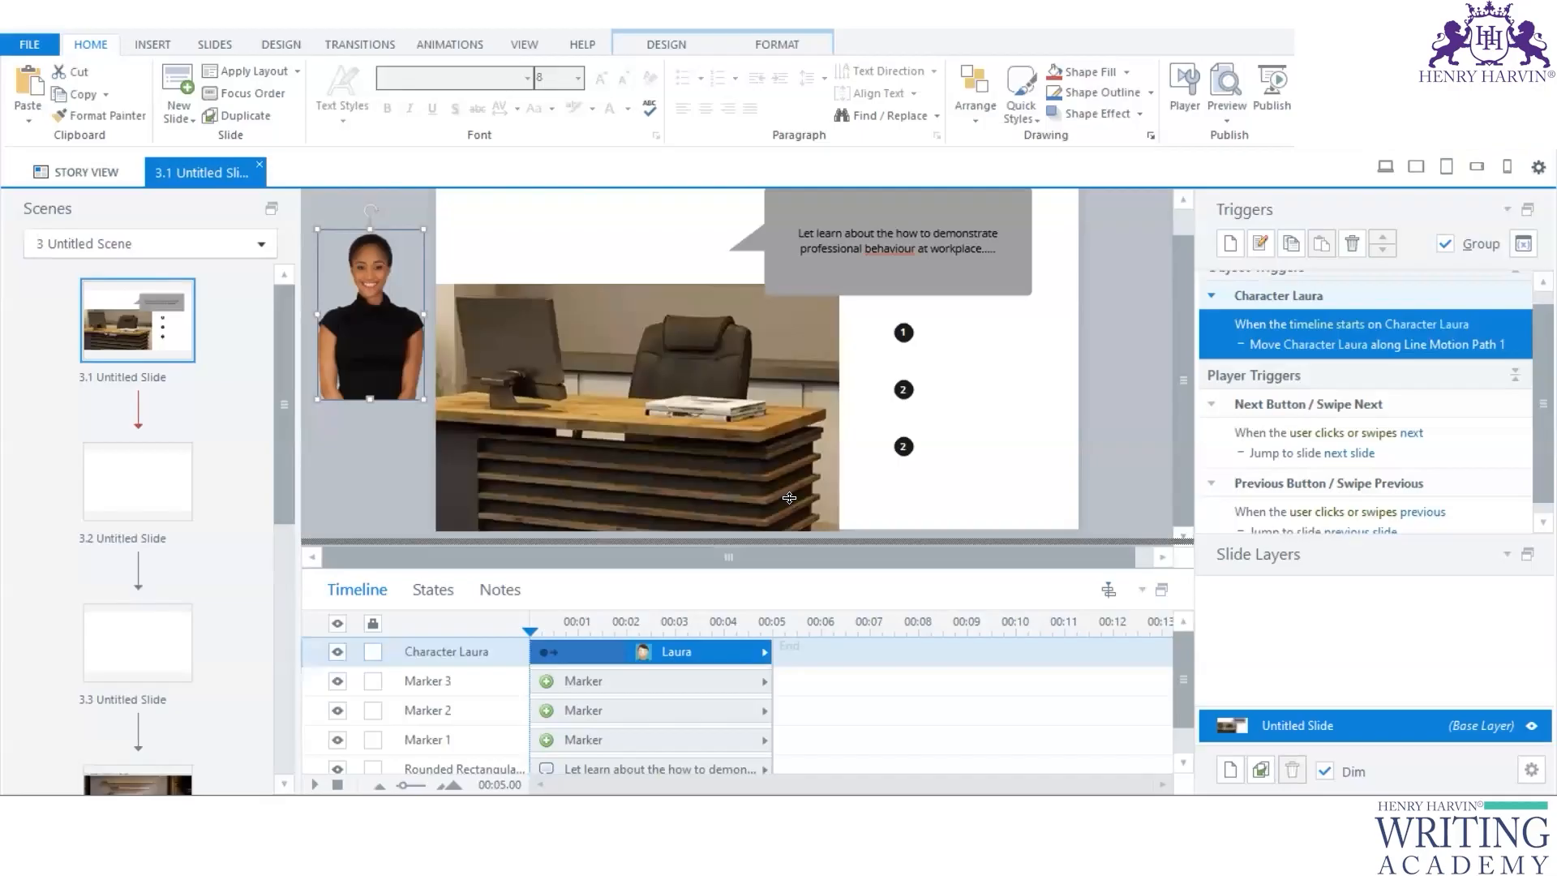
Step: Make the timeline area taller and copy the full text of the grey speech caption
drag(789, 497, 789, 474)
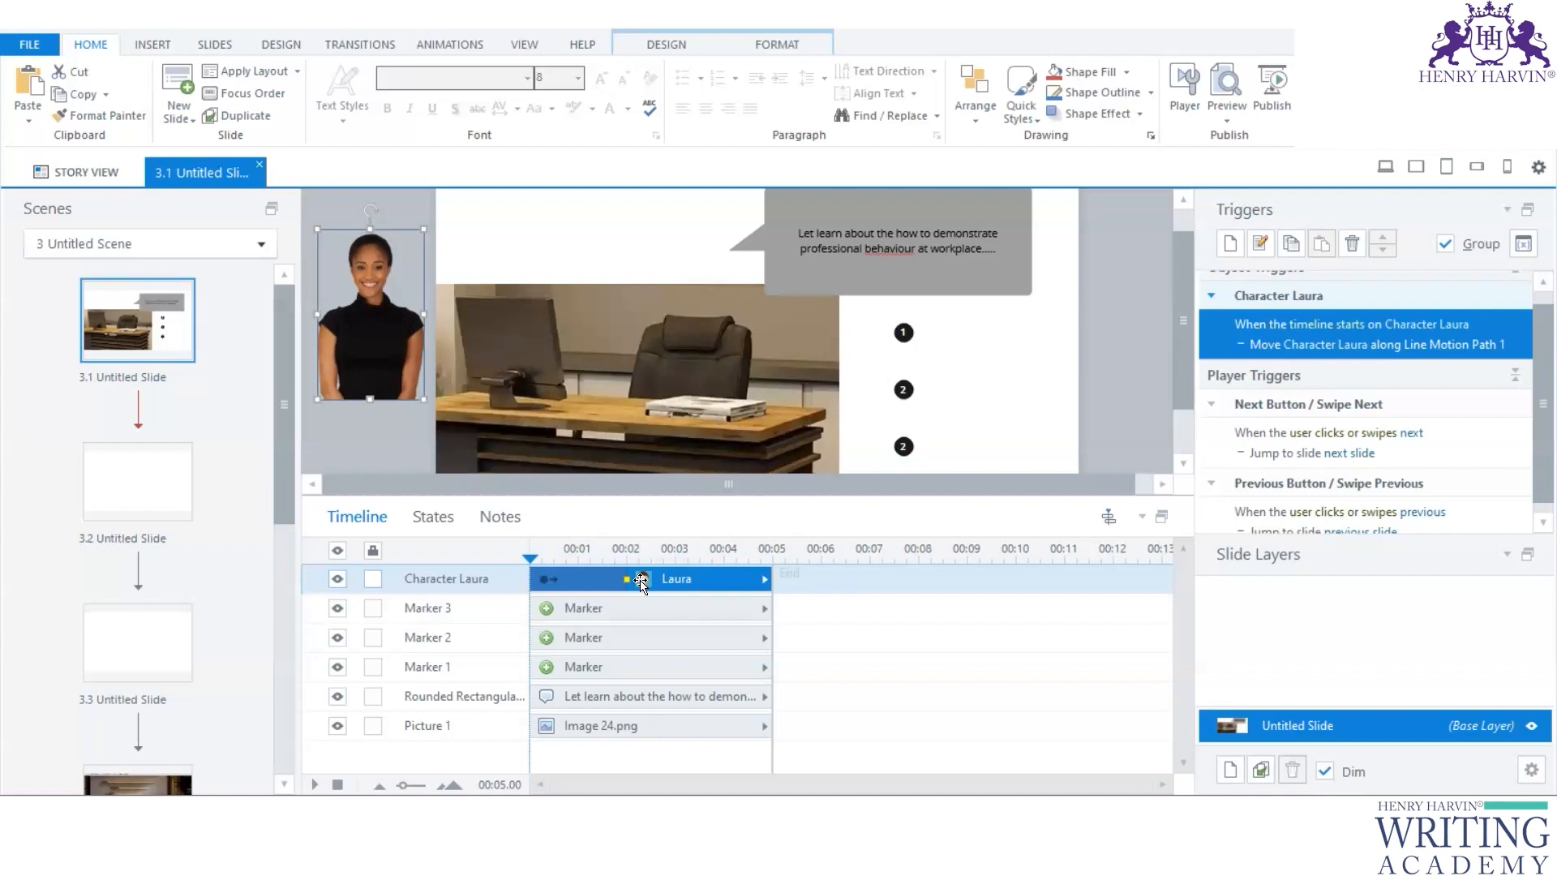
click(905, 235)
triple_click(905, 236)
key(ctrl+c)
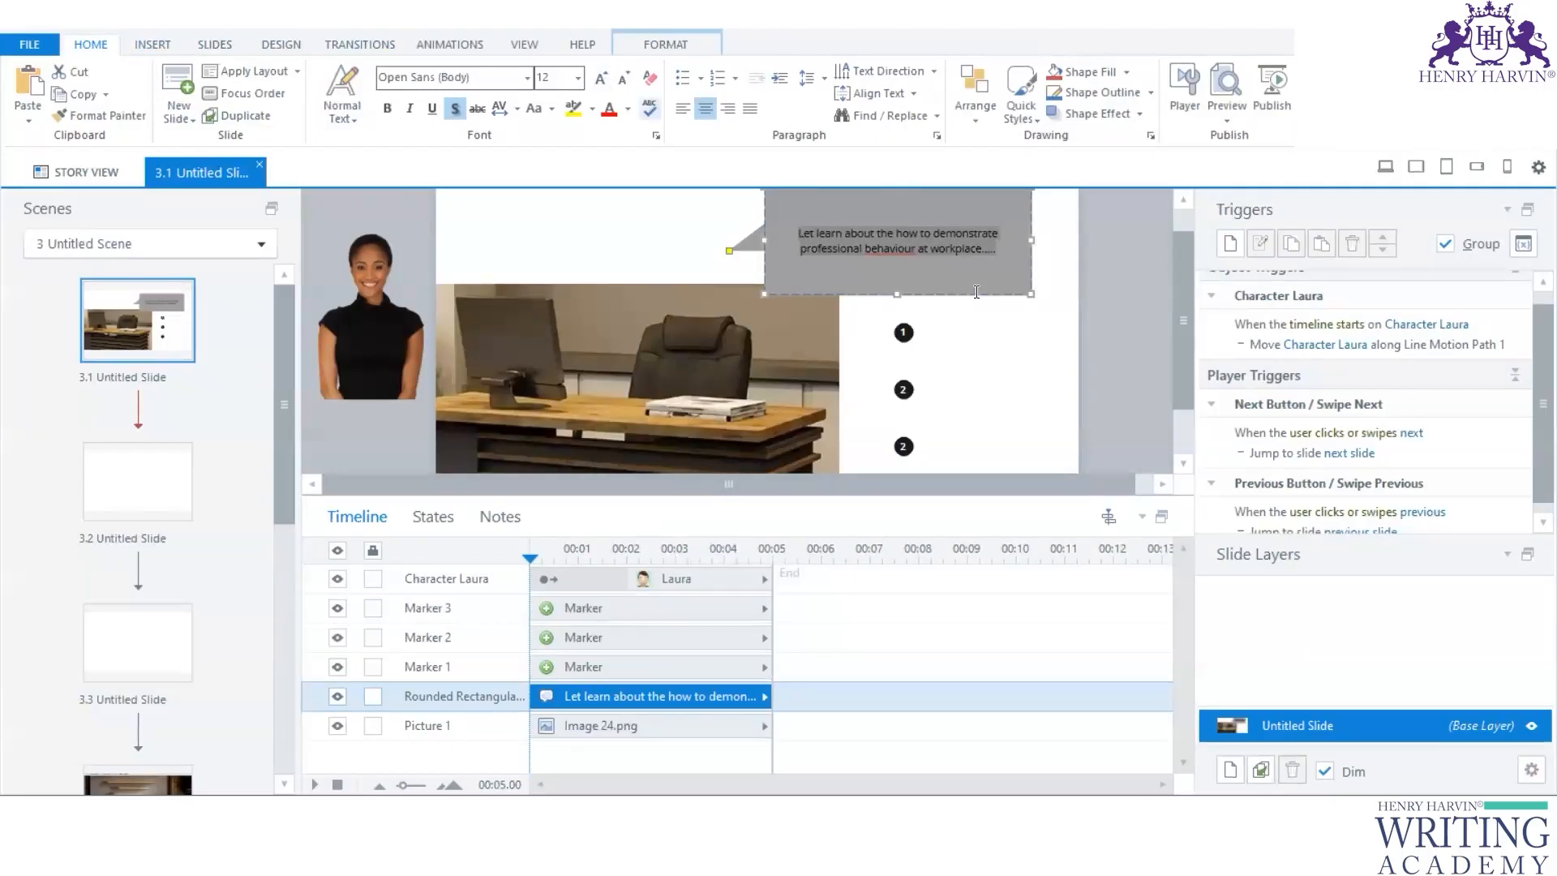
Step: Insert text-to-speech audio from the copied caption text, using English (US) and the Danielle (Female) voice
click(155, 45)
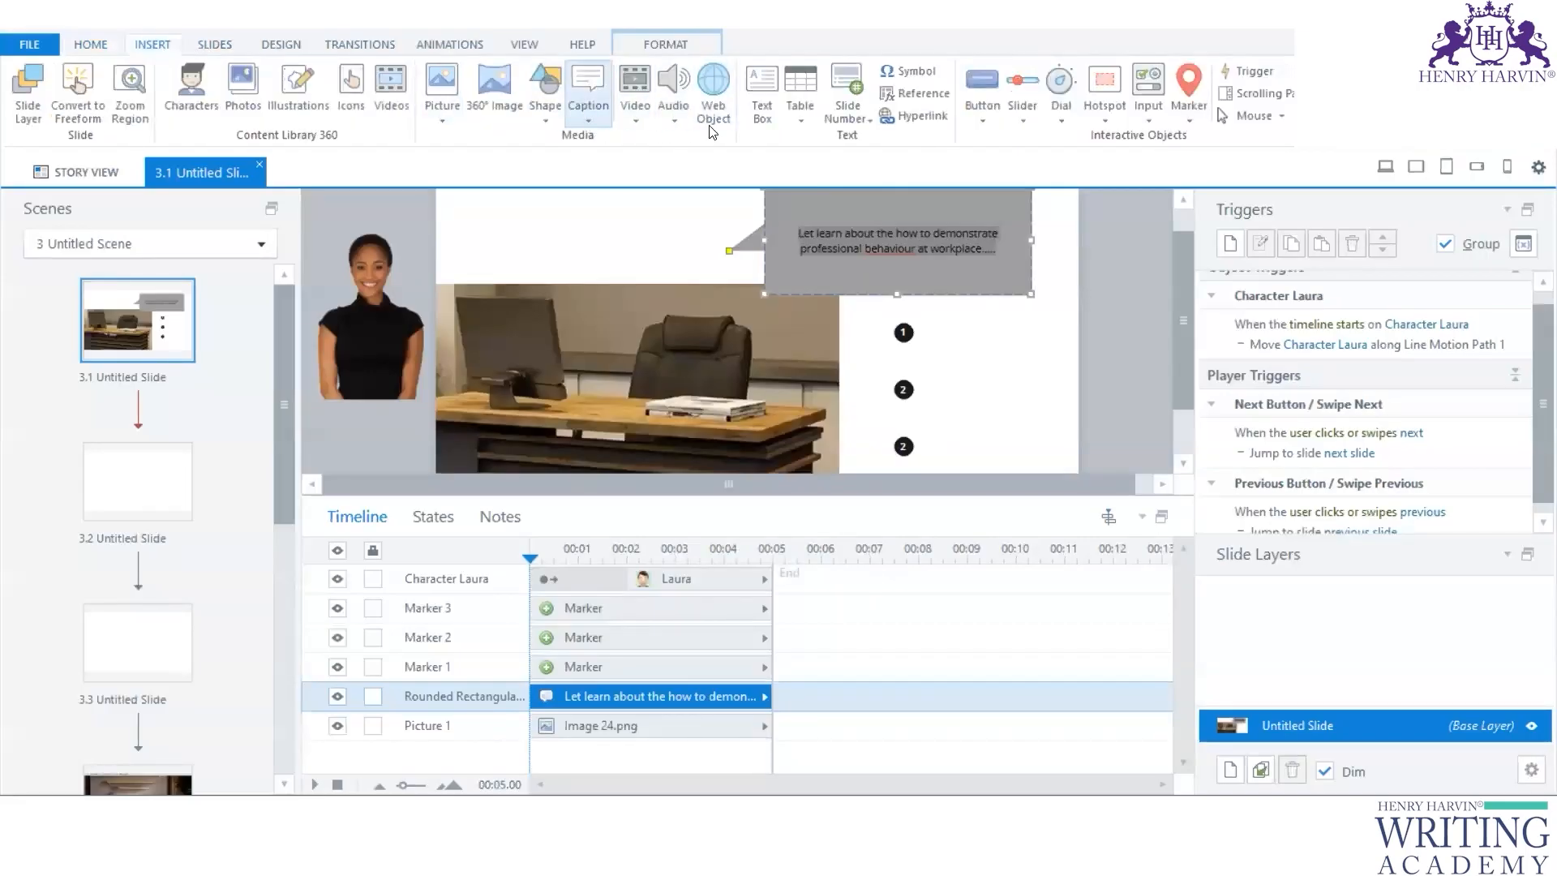
click(673, 109)
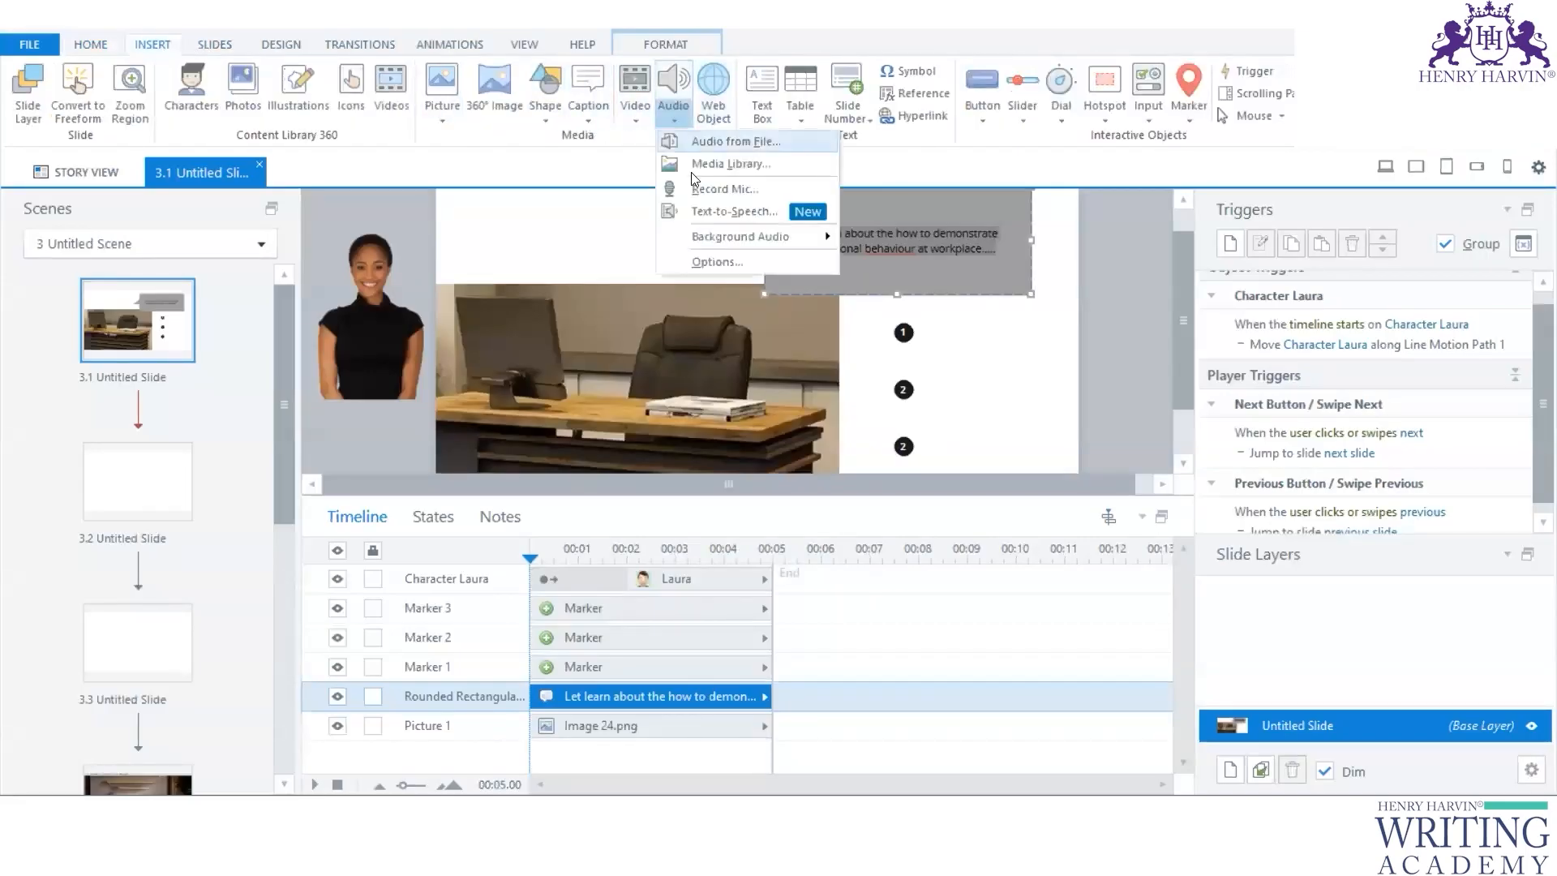
click(702, 213)
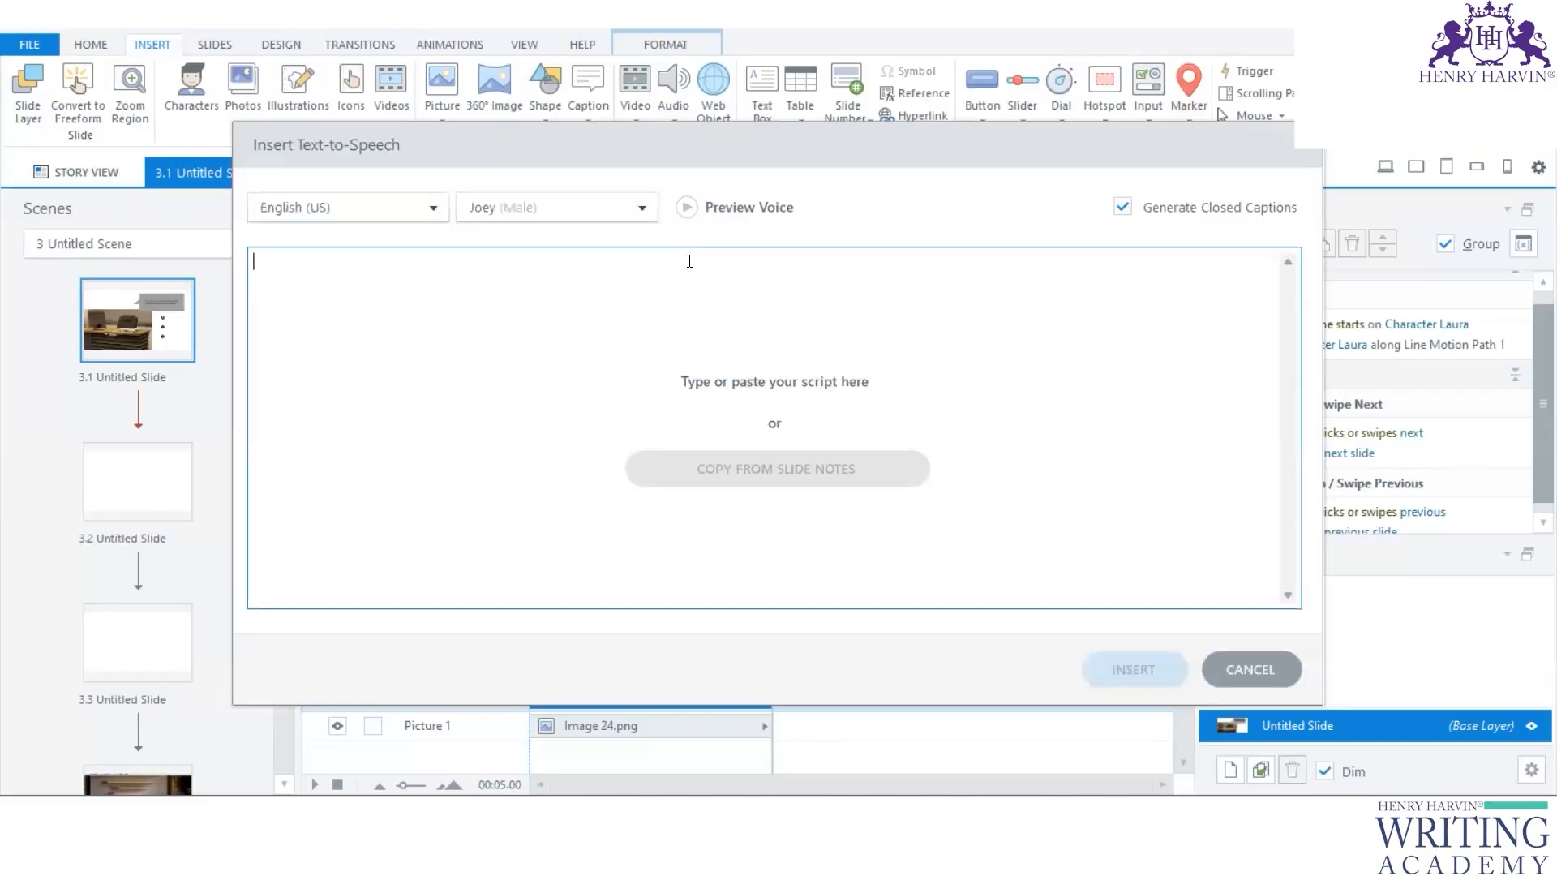
click(639, 207)
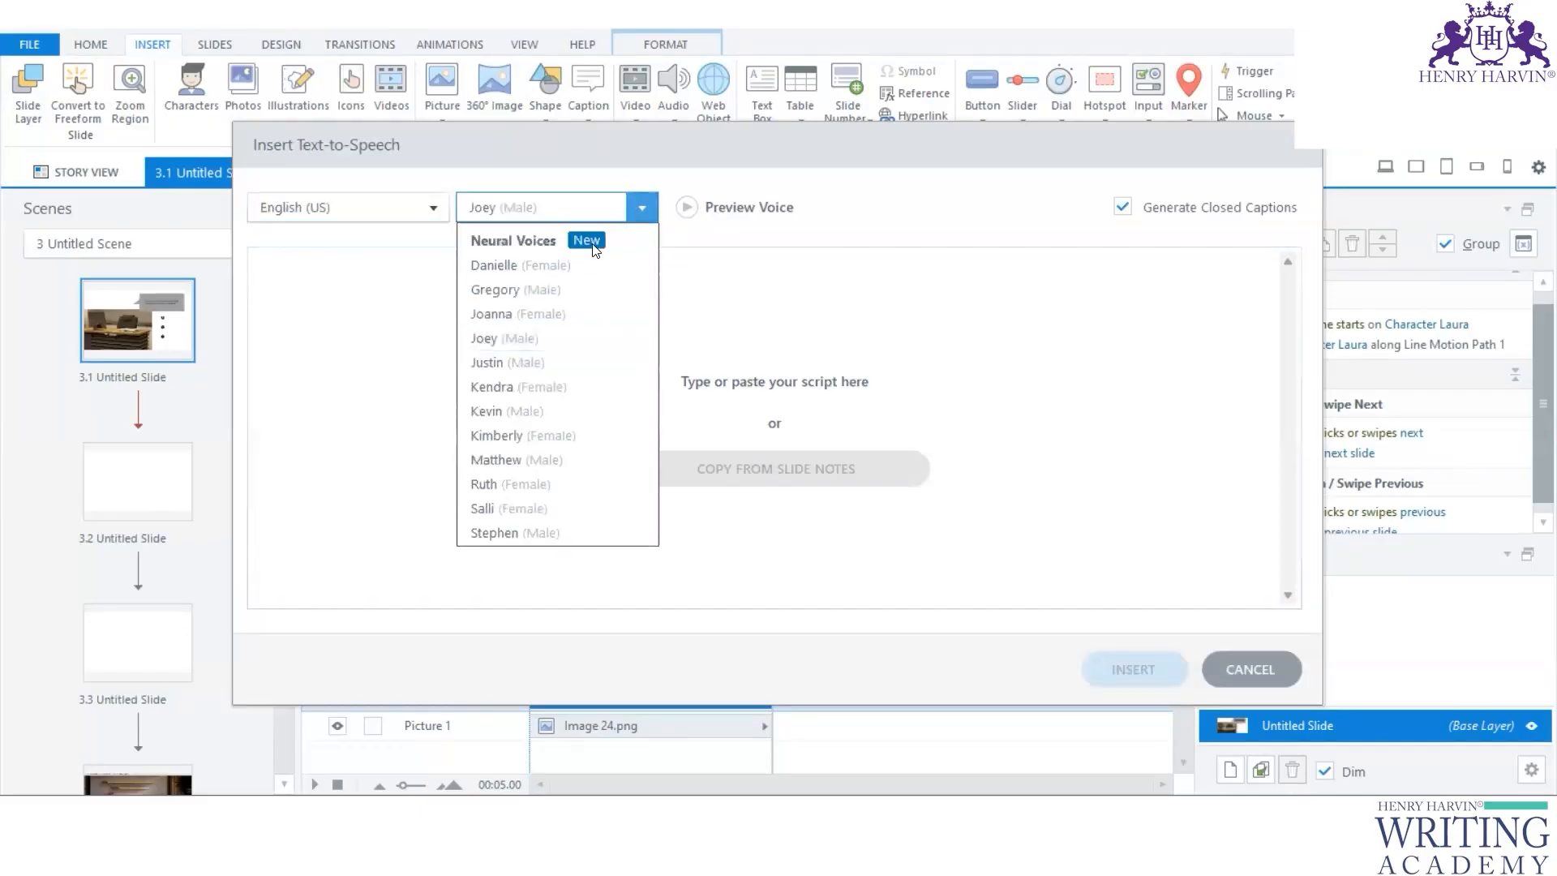
click(507, 243)
click(471, 278)
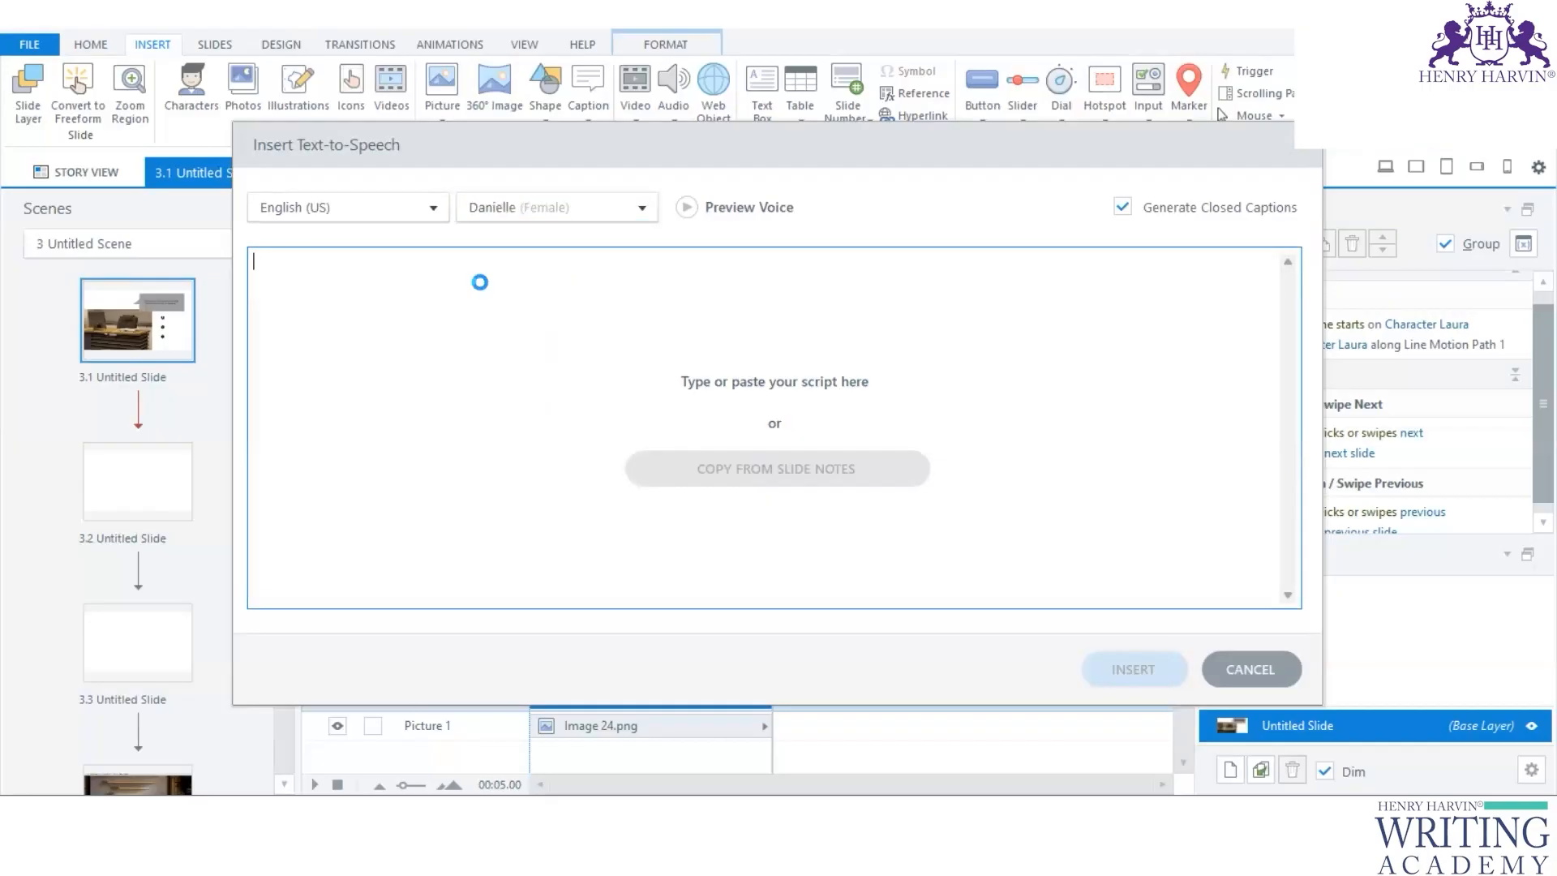
key(ctrl+v)
click(1134, 671)
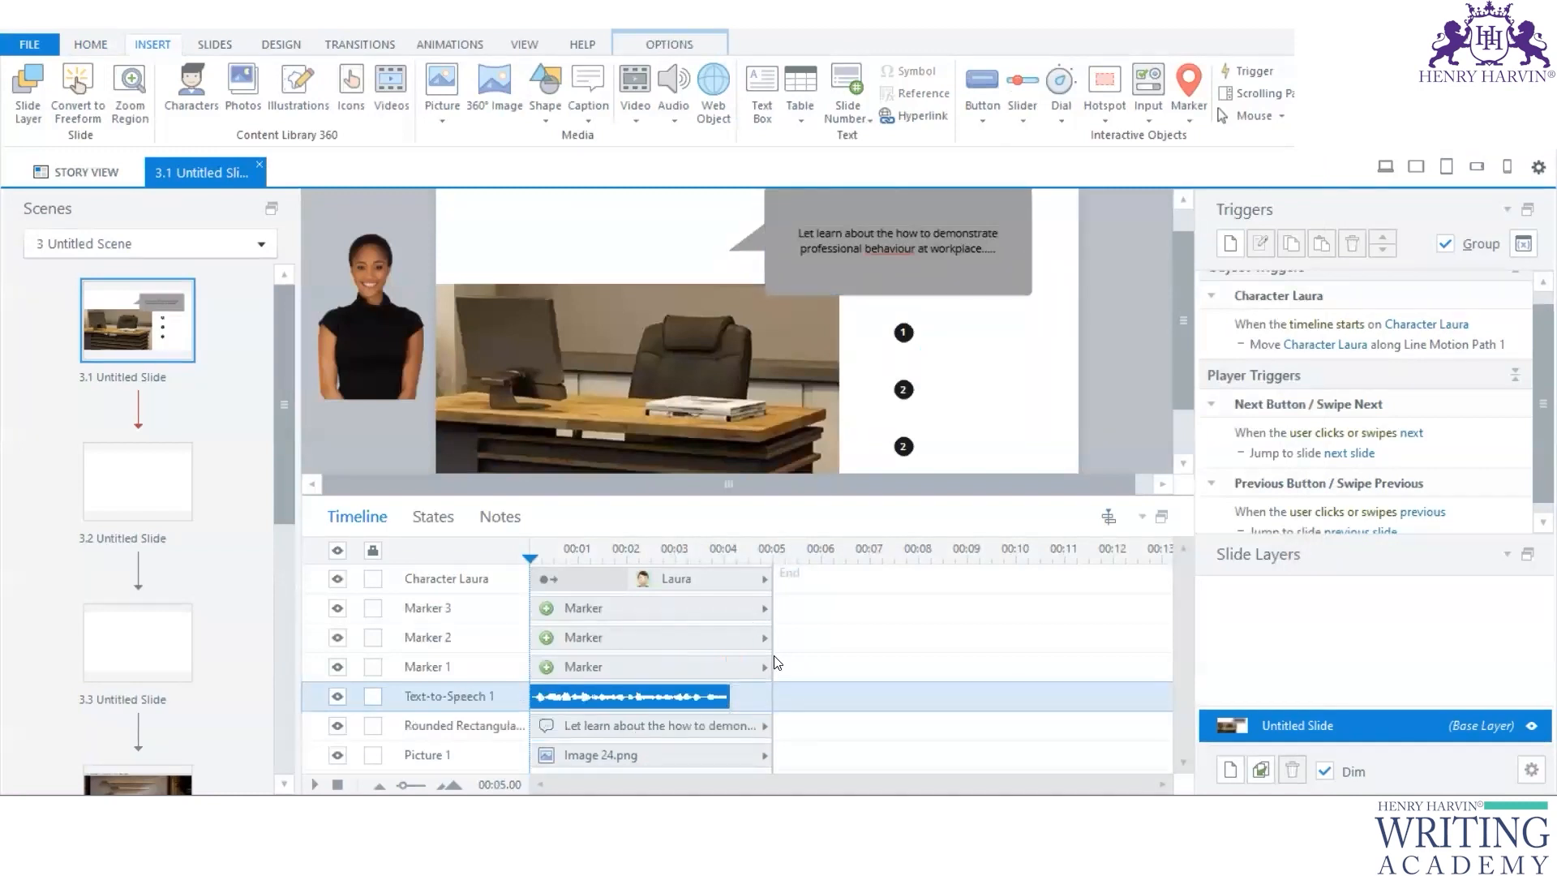
Step: Extend the slide's timeline to 7 seconds and enlarge the timeline area further
drag(773, 576, 870, 572)
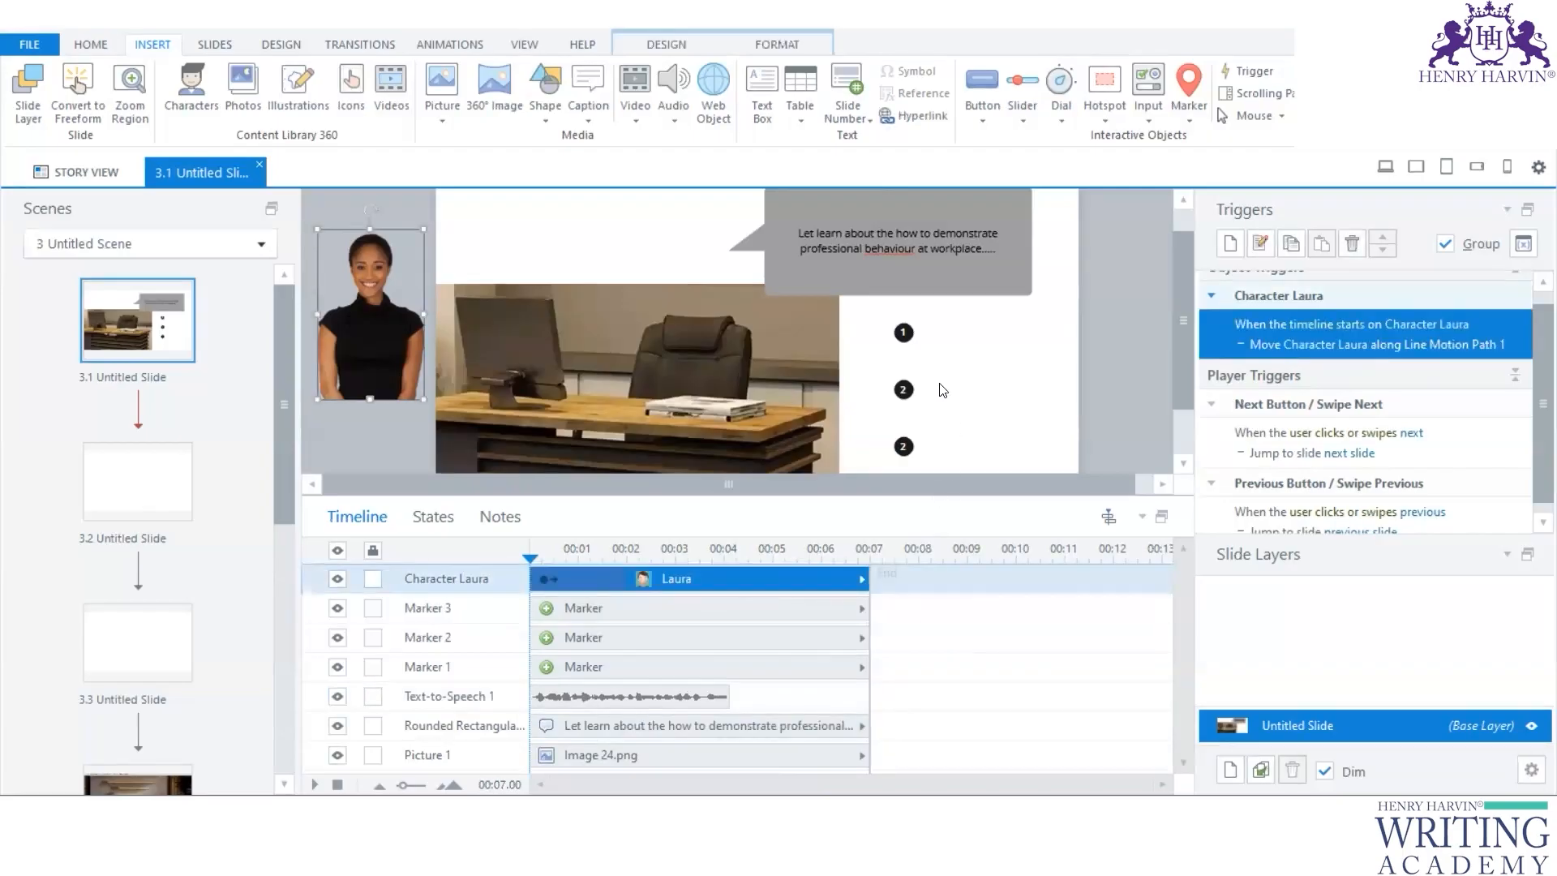
scroll(824, 323, down, 2)
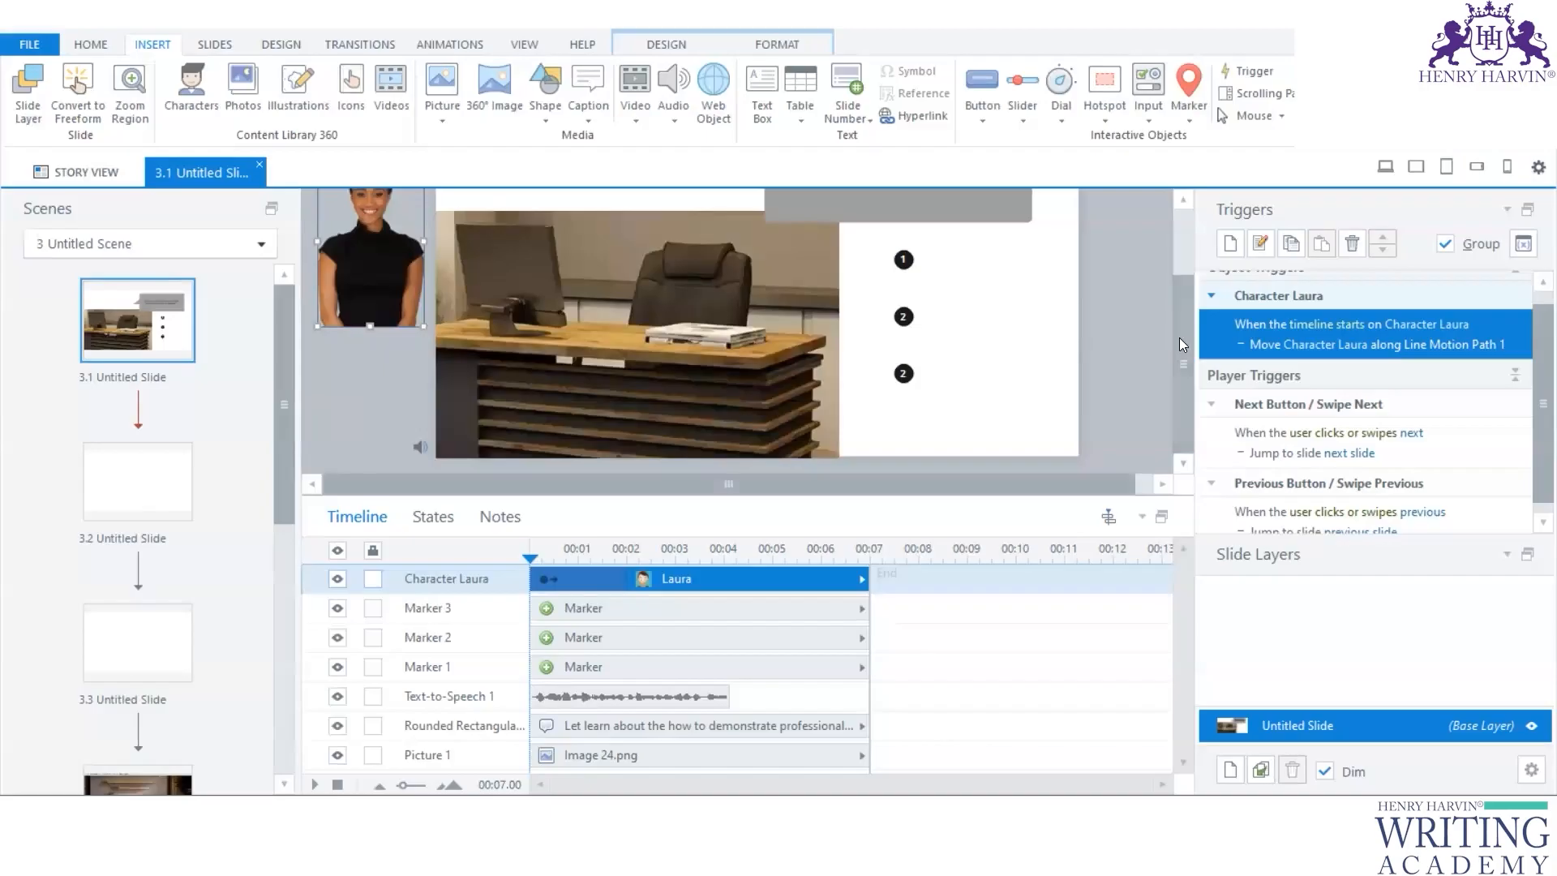
drag(1179, 337, 1189, 261)
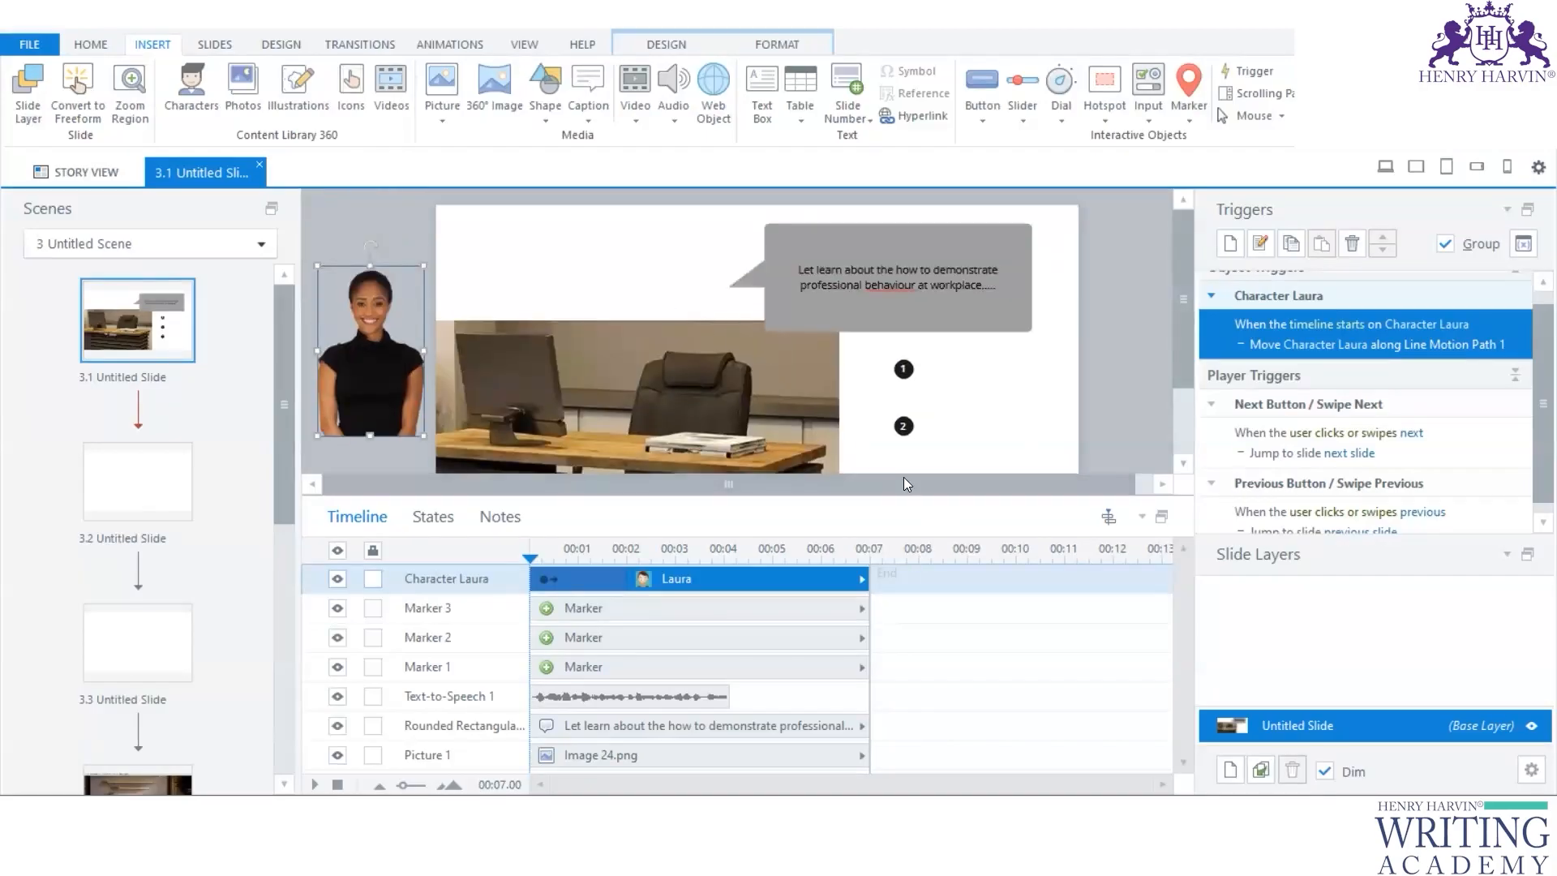
drag(1175, 246, 1181, 322)
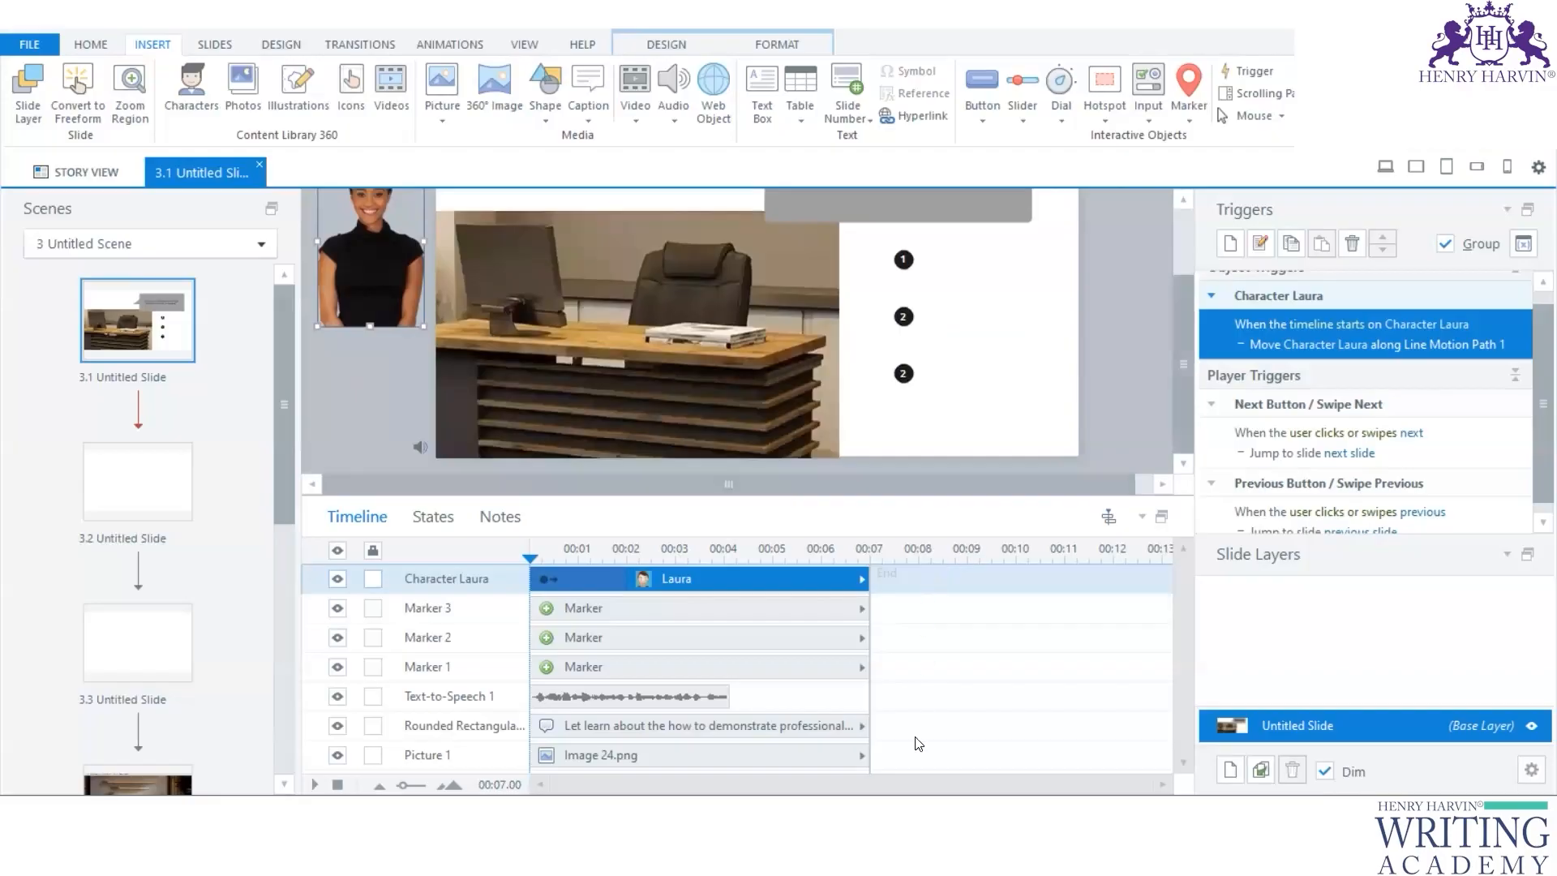
drag(919, 493, 919, 431)
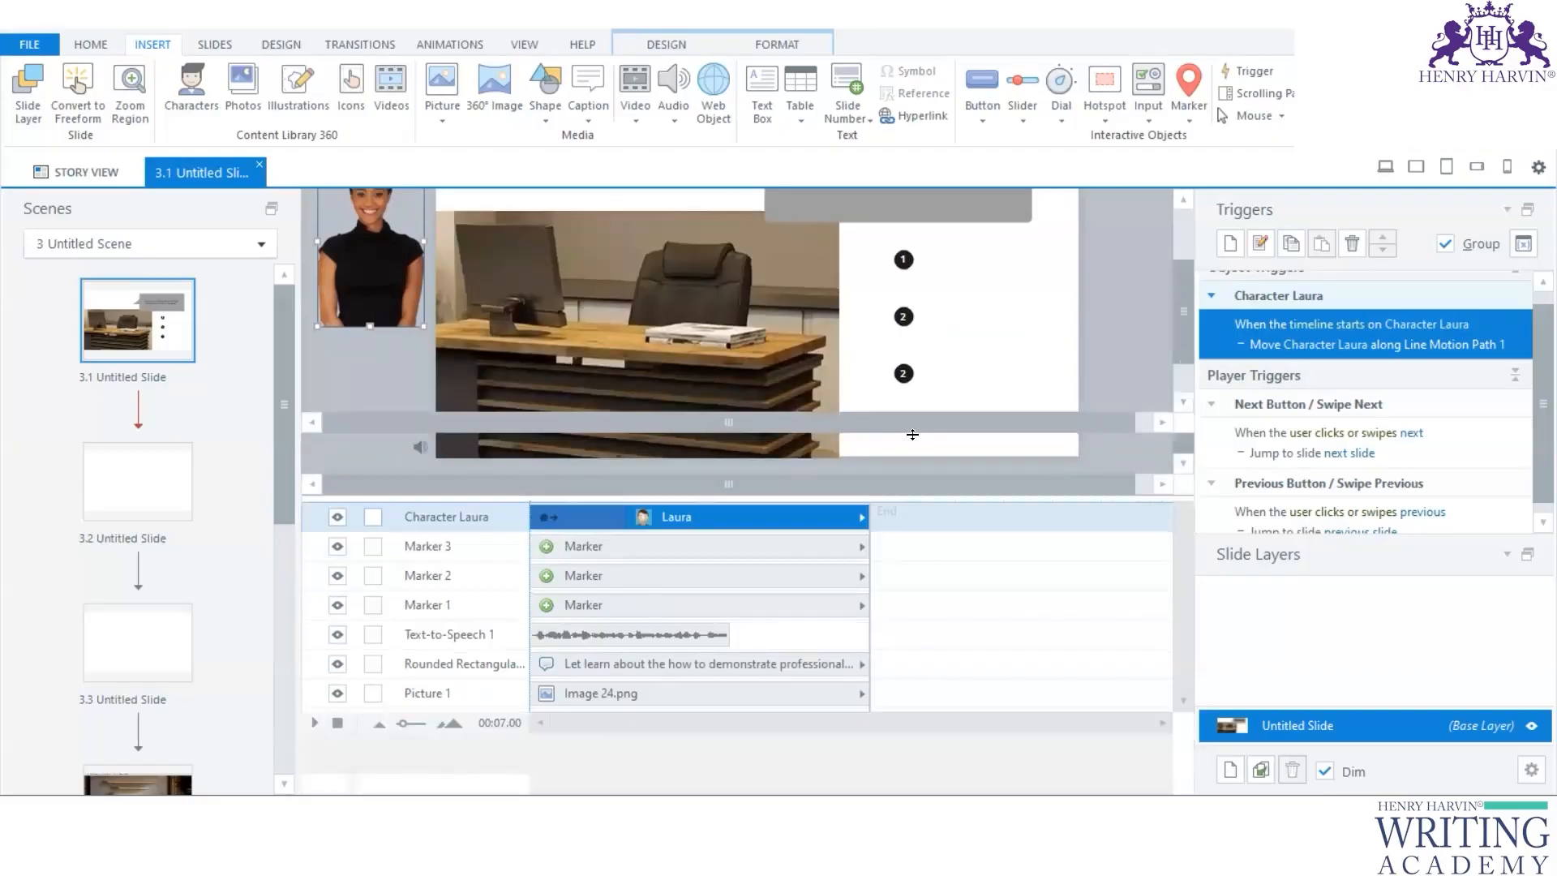
Step: Reduce the timeline area's height and fit the whole slide, including the off-slide character, in the editing view
scroll(1008, 293, down, 2)
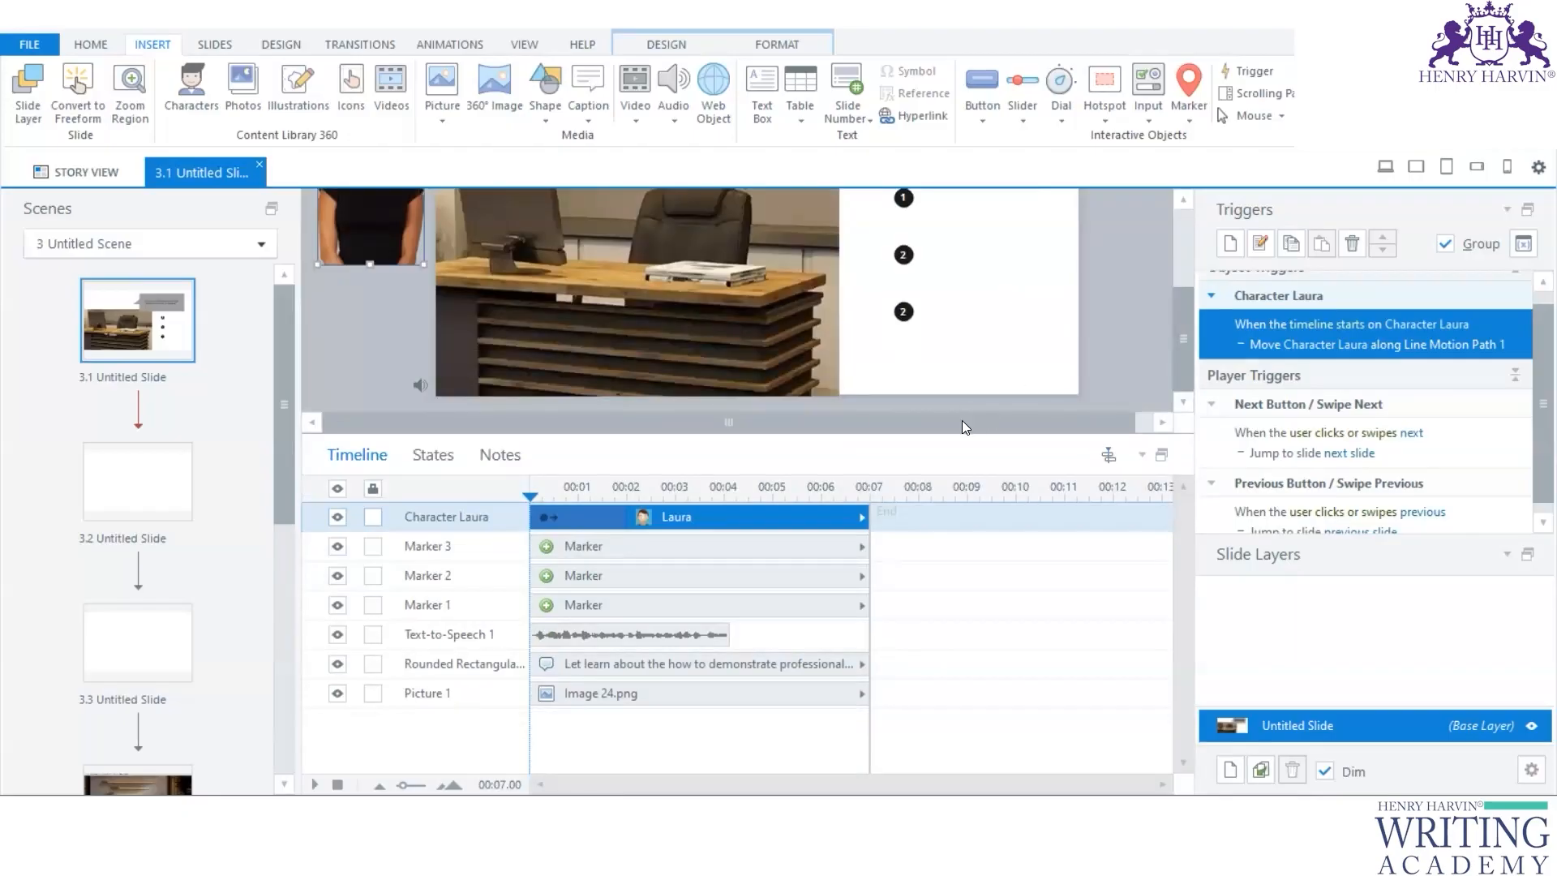
drag(961, 438, 965, 507)
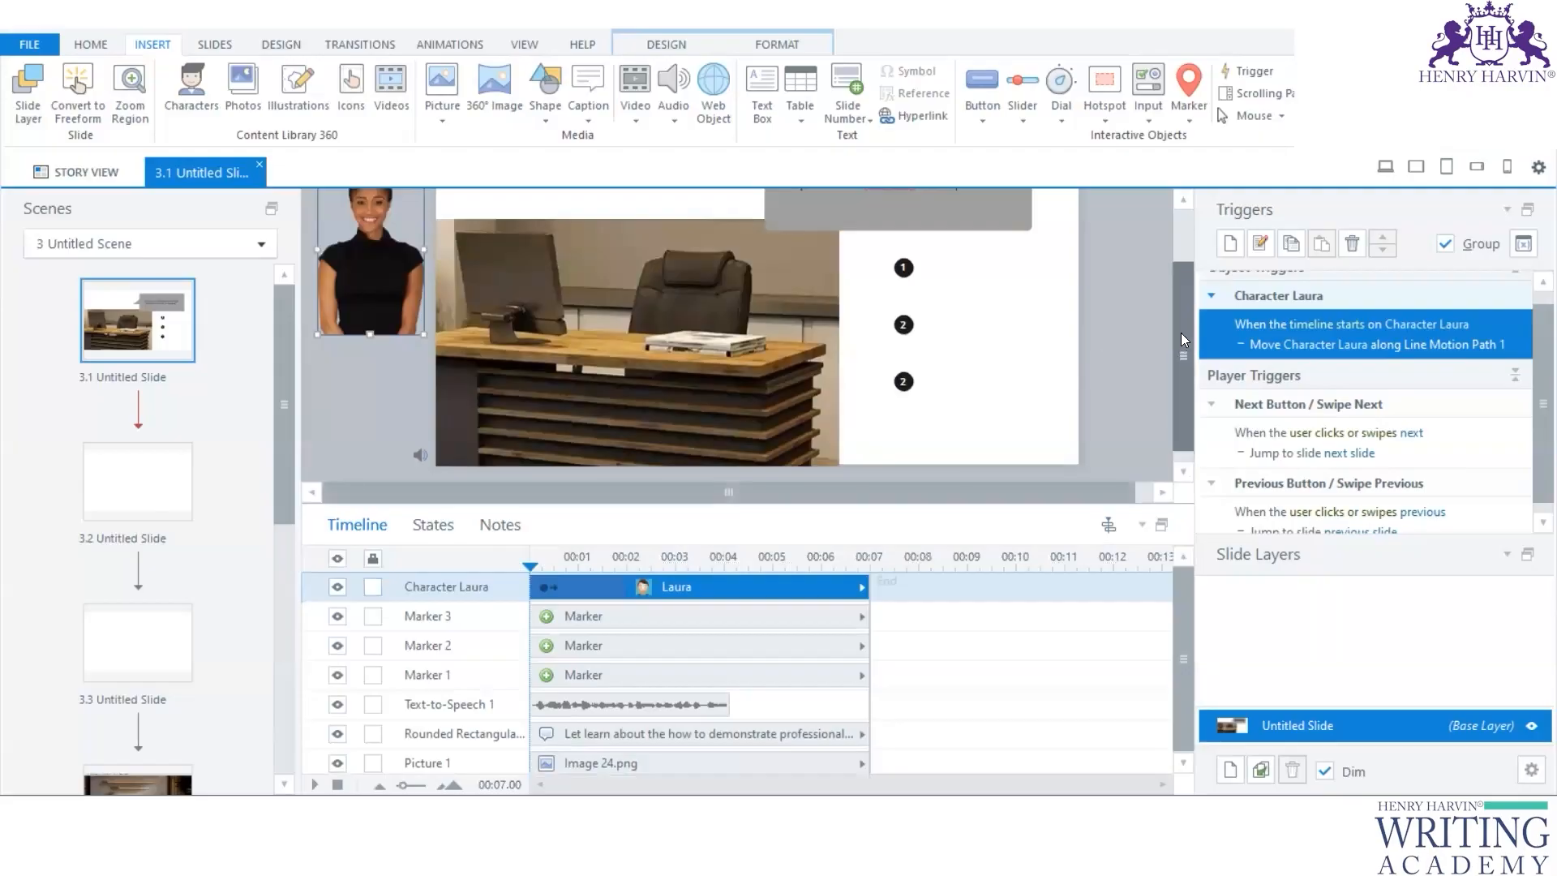
scroll(1181, 333, up, 2)
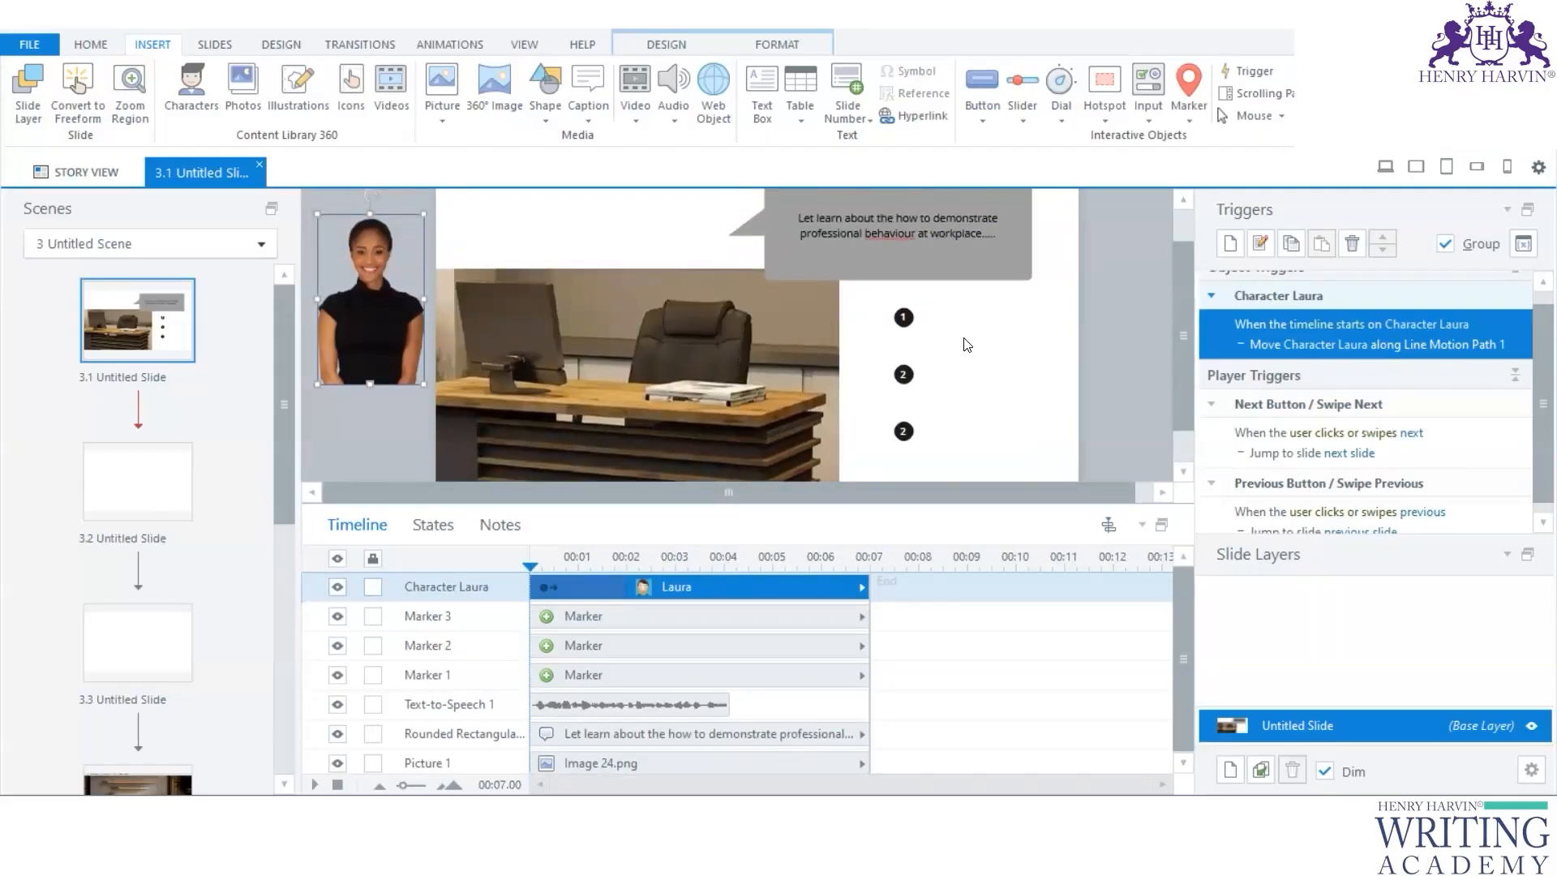
scroll(967, 344, down, 2)
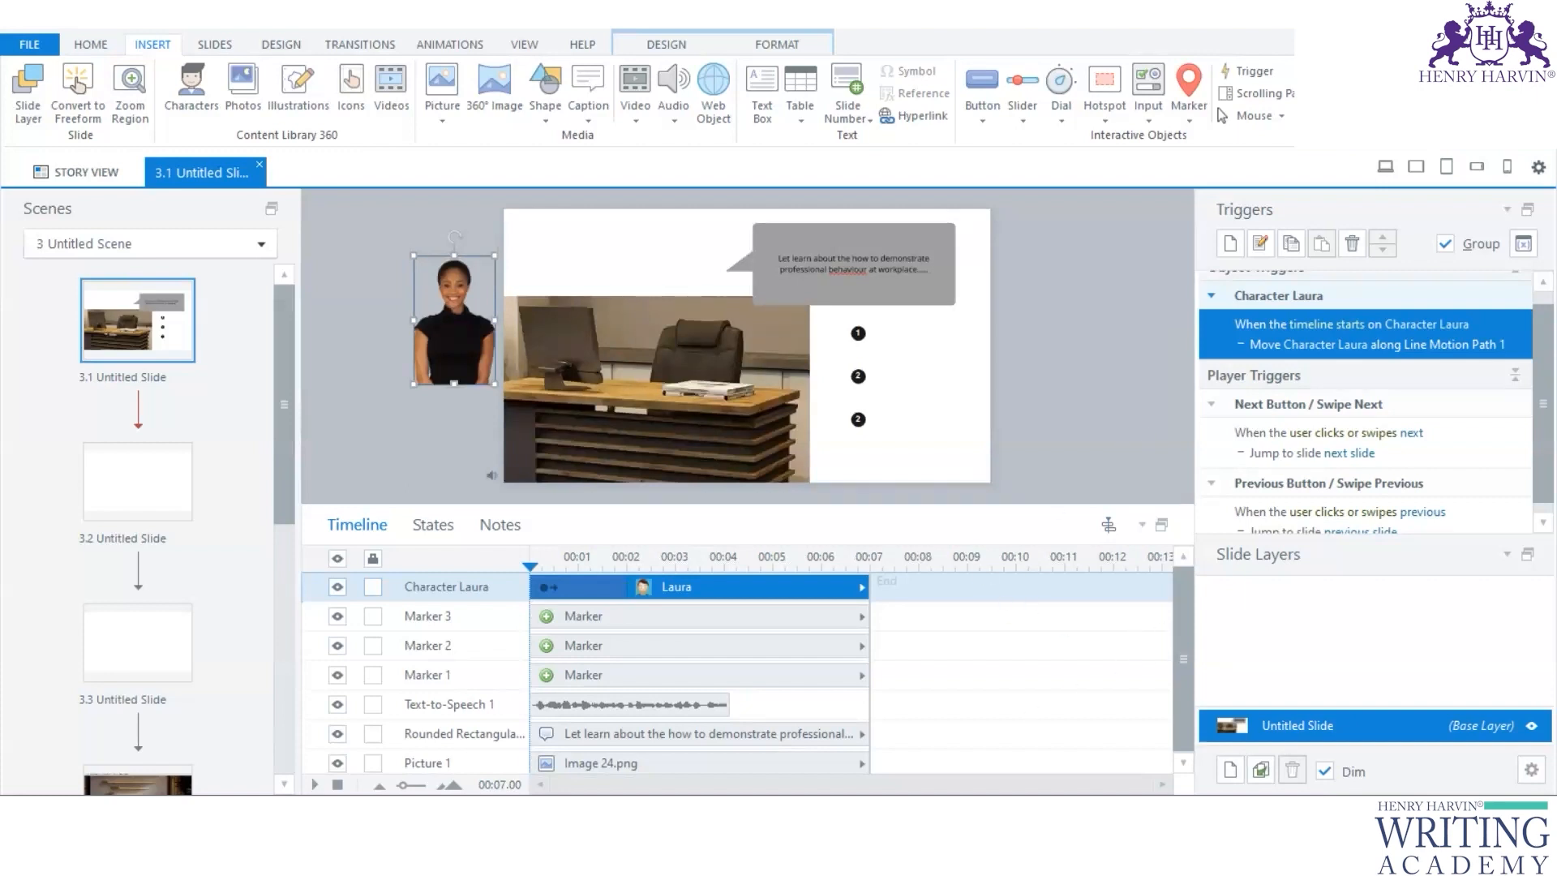
Step: Shift the text-to-speech audio and the grey speech caption on the timeline to start at about 2.5 seconds
click(711, 619)
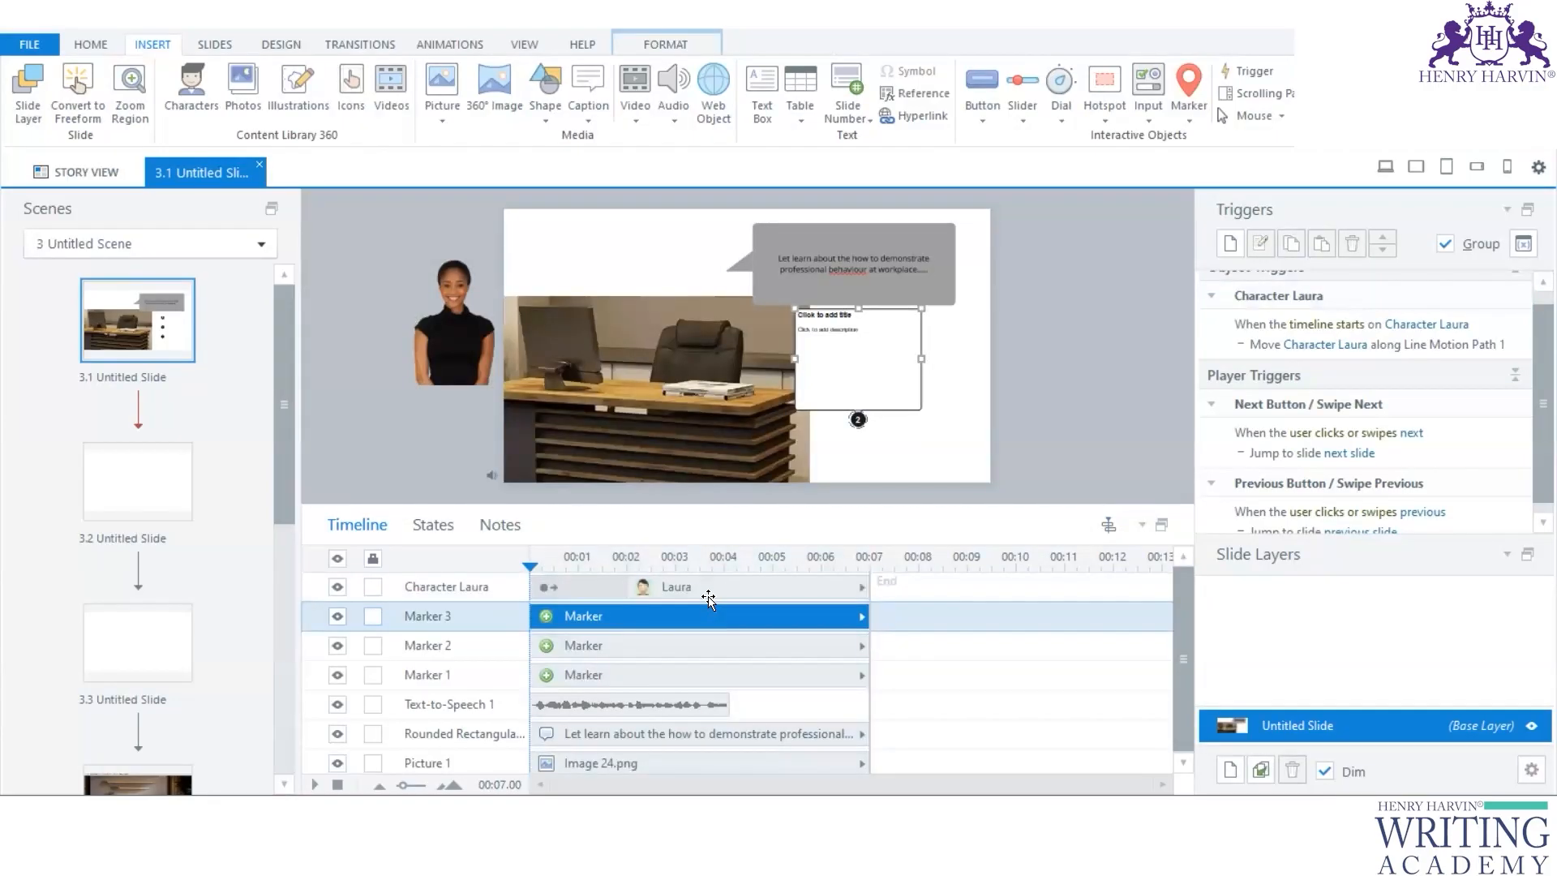
click(415, 437)
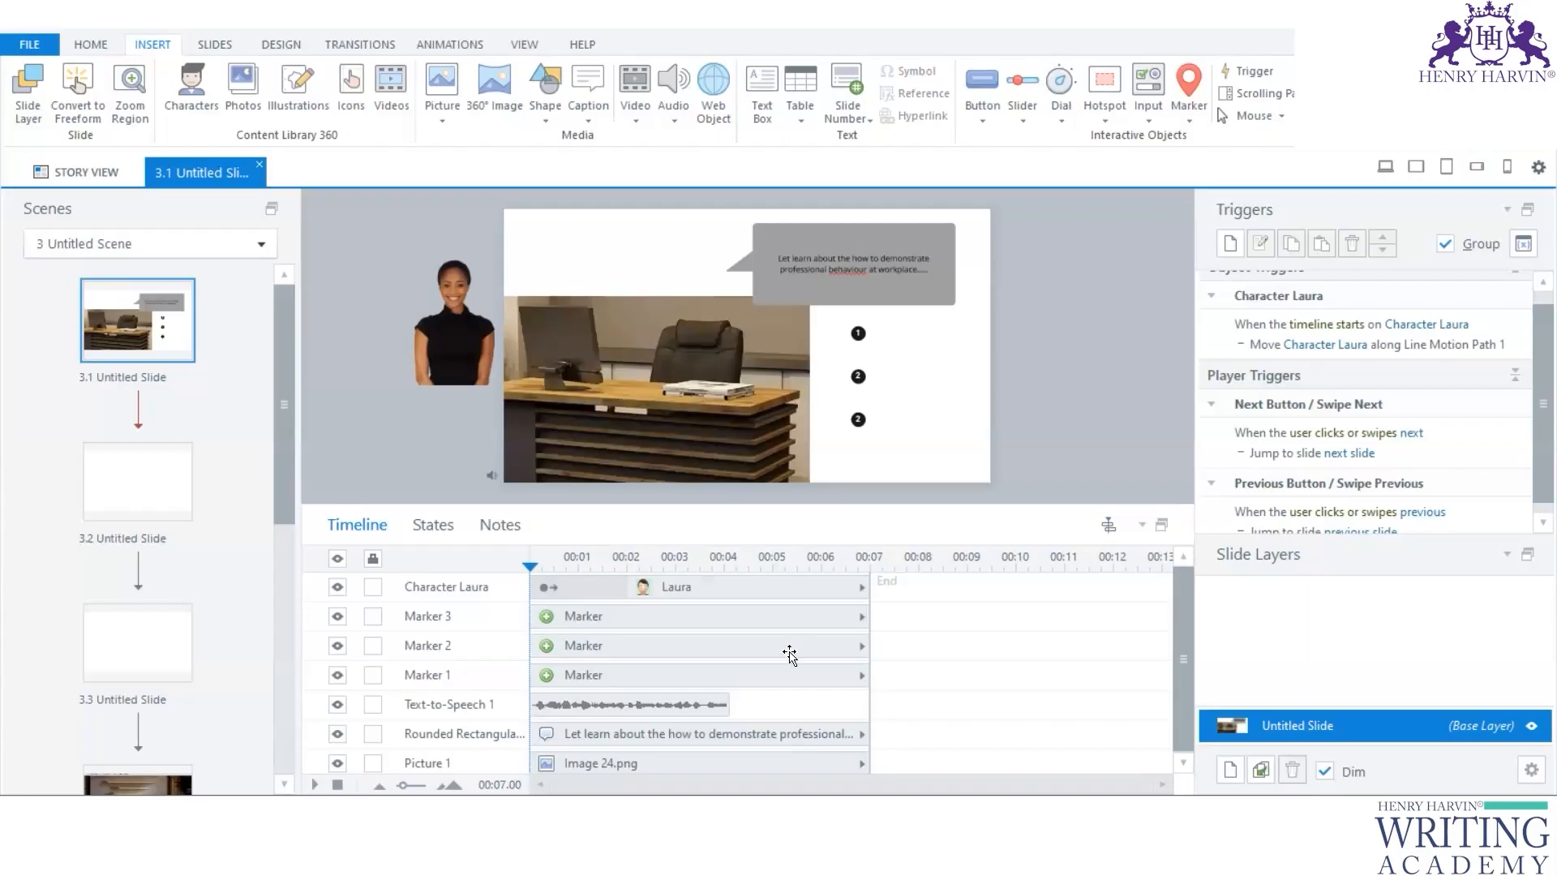
click(661, 706)
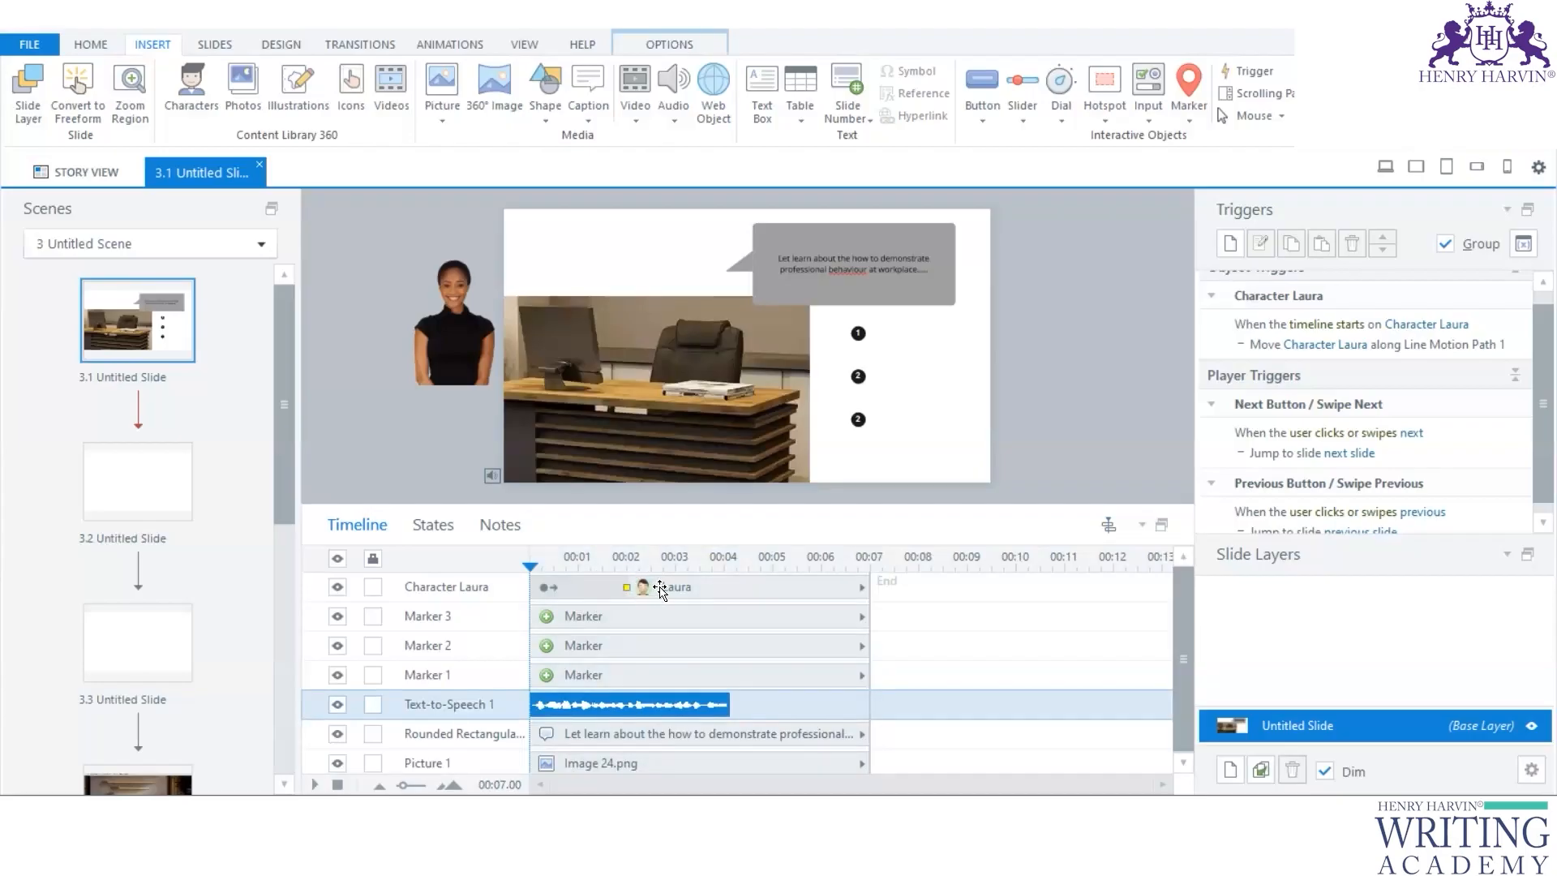
click(661, 591)
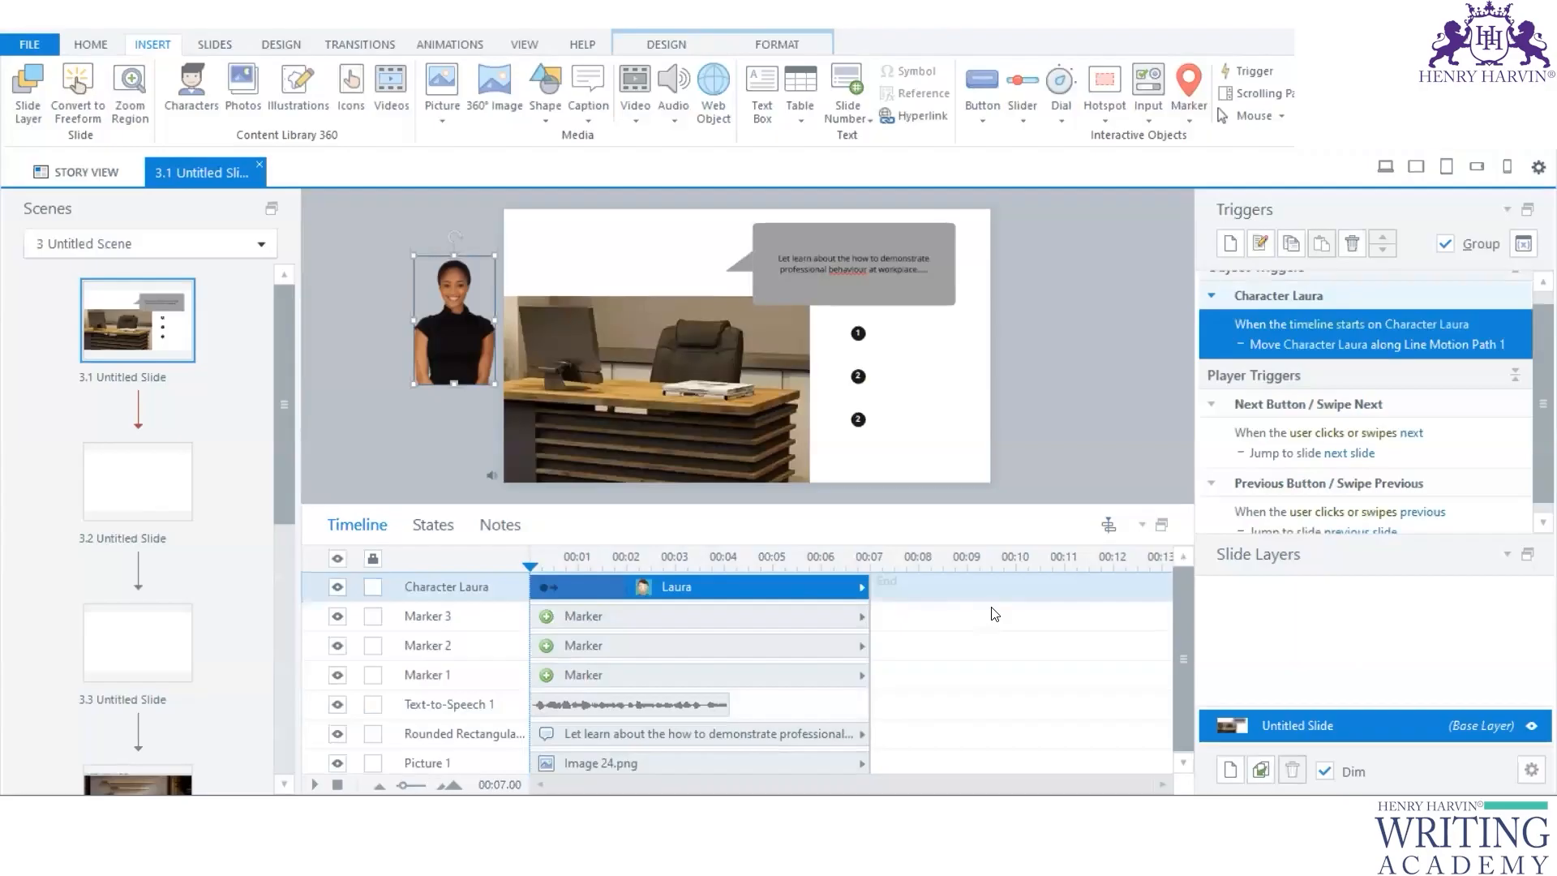
click(608, 704)
drag(608, 705, 708, 702)
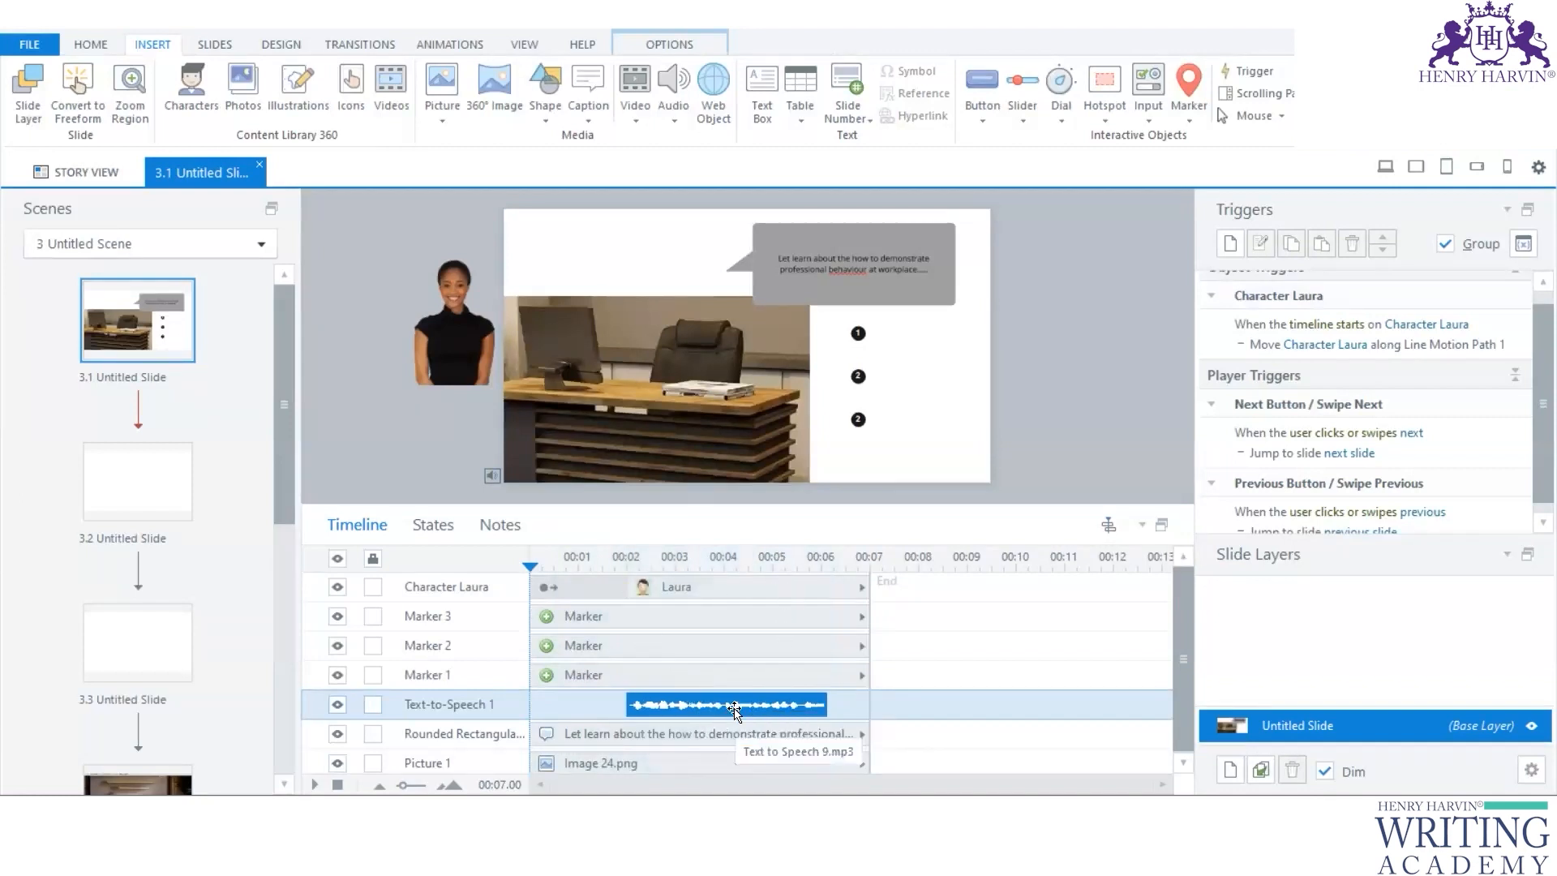
drag(734, 708, 755, 708)
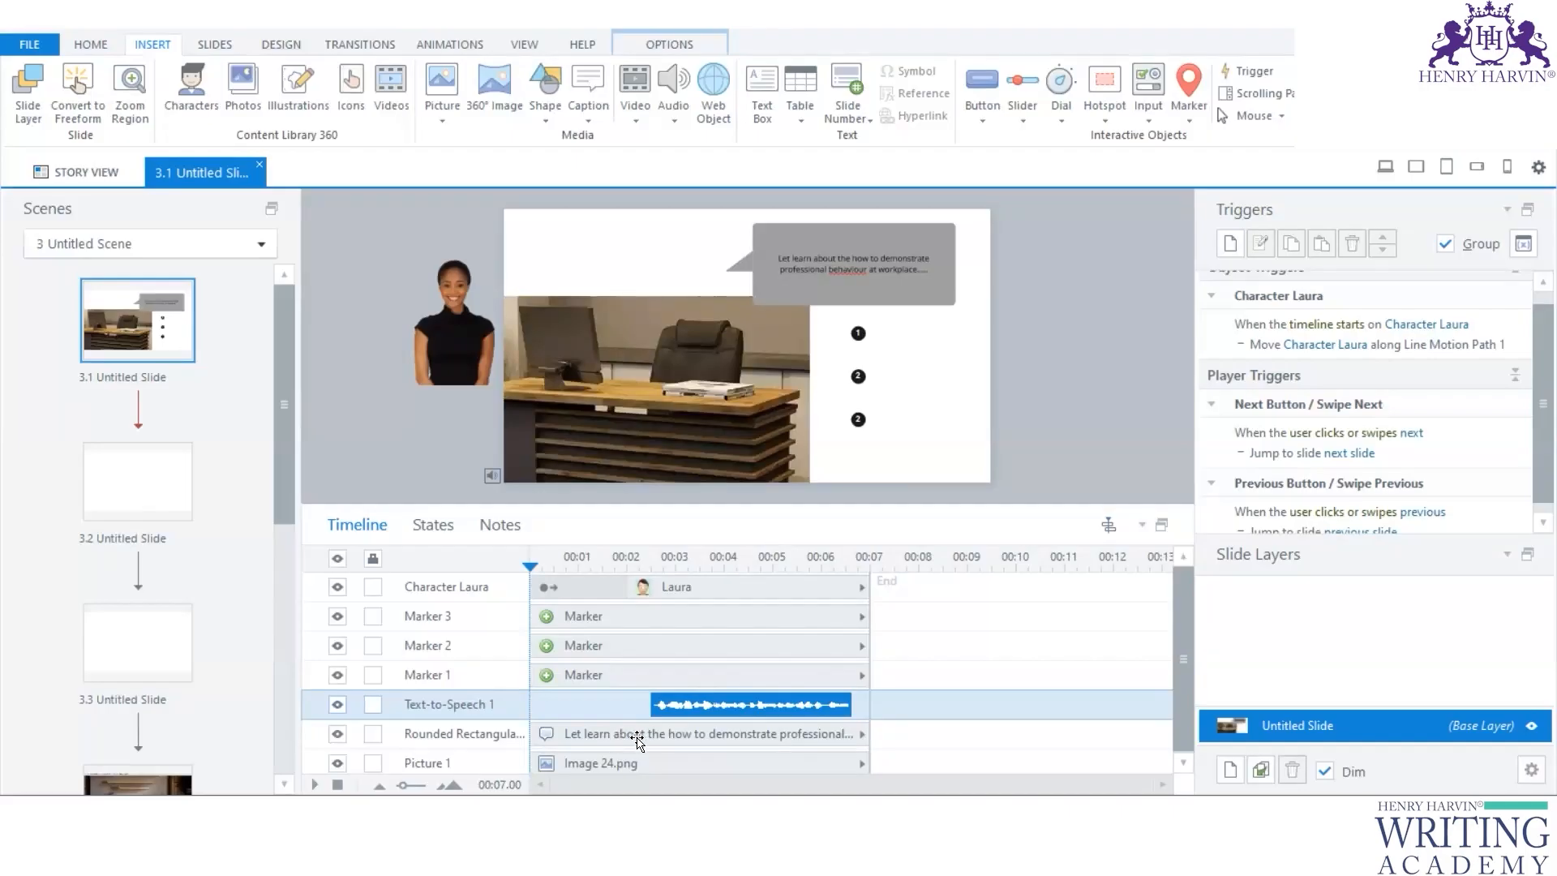
drag(637, 736, 750, 733)
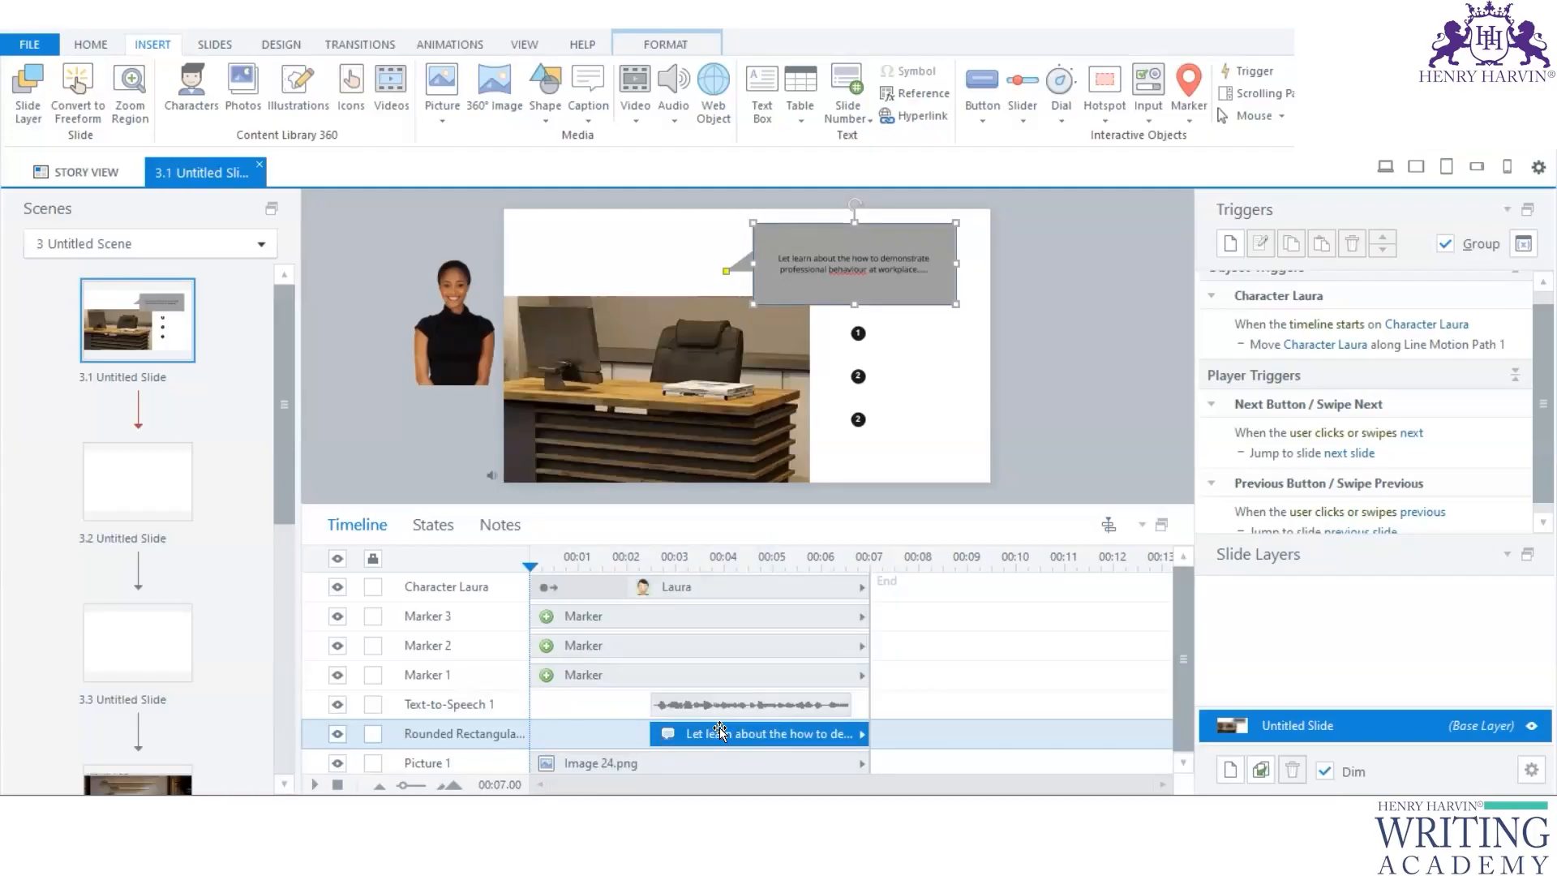
Step: Extend the slide's timeline to 12.5 seconds
drag(870, 576, 1133, 575)
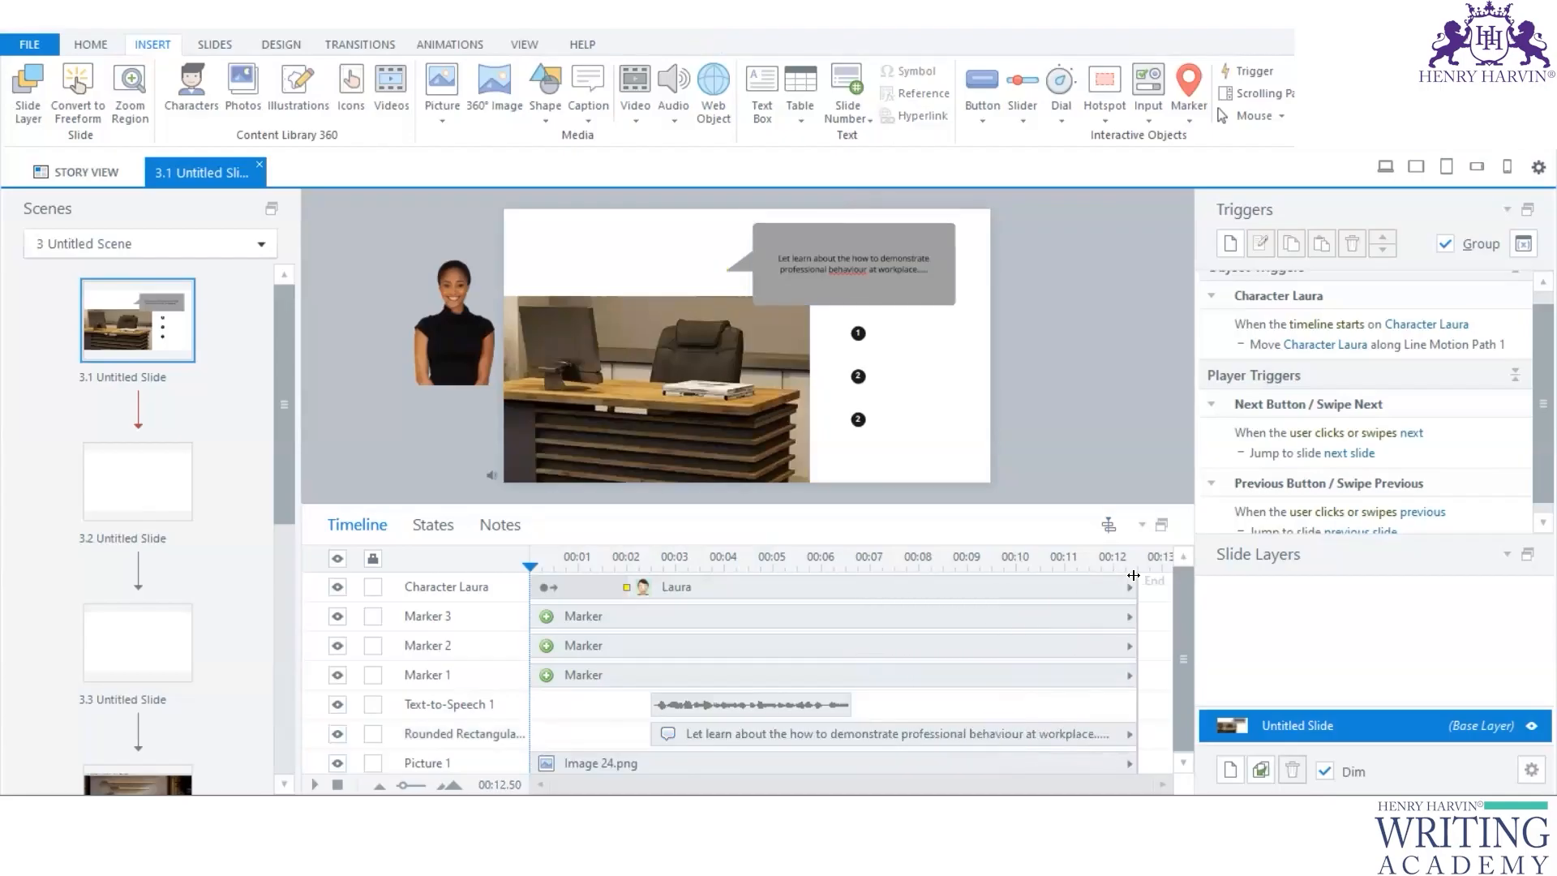
click(1132, 578)
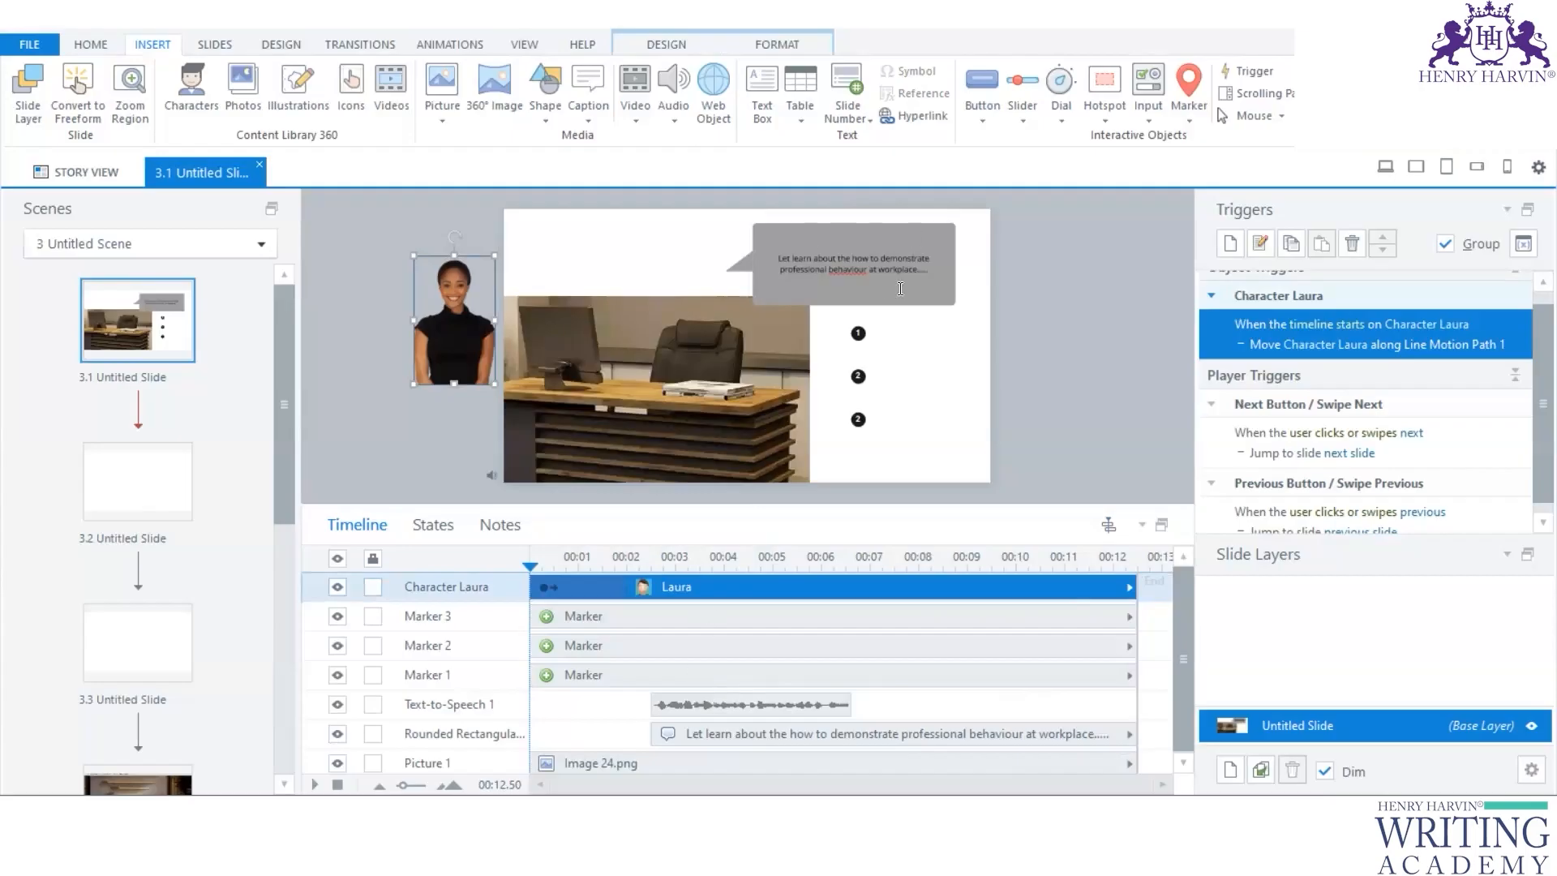
click(858, 333)
click(946, 293)
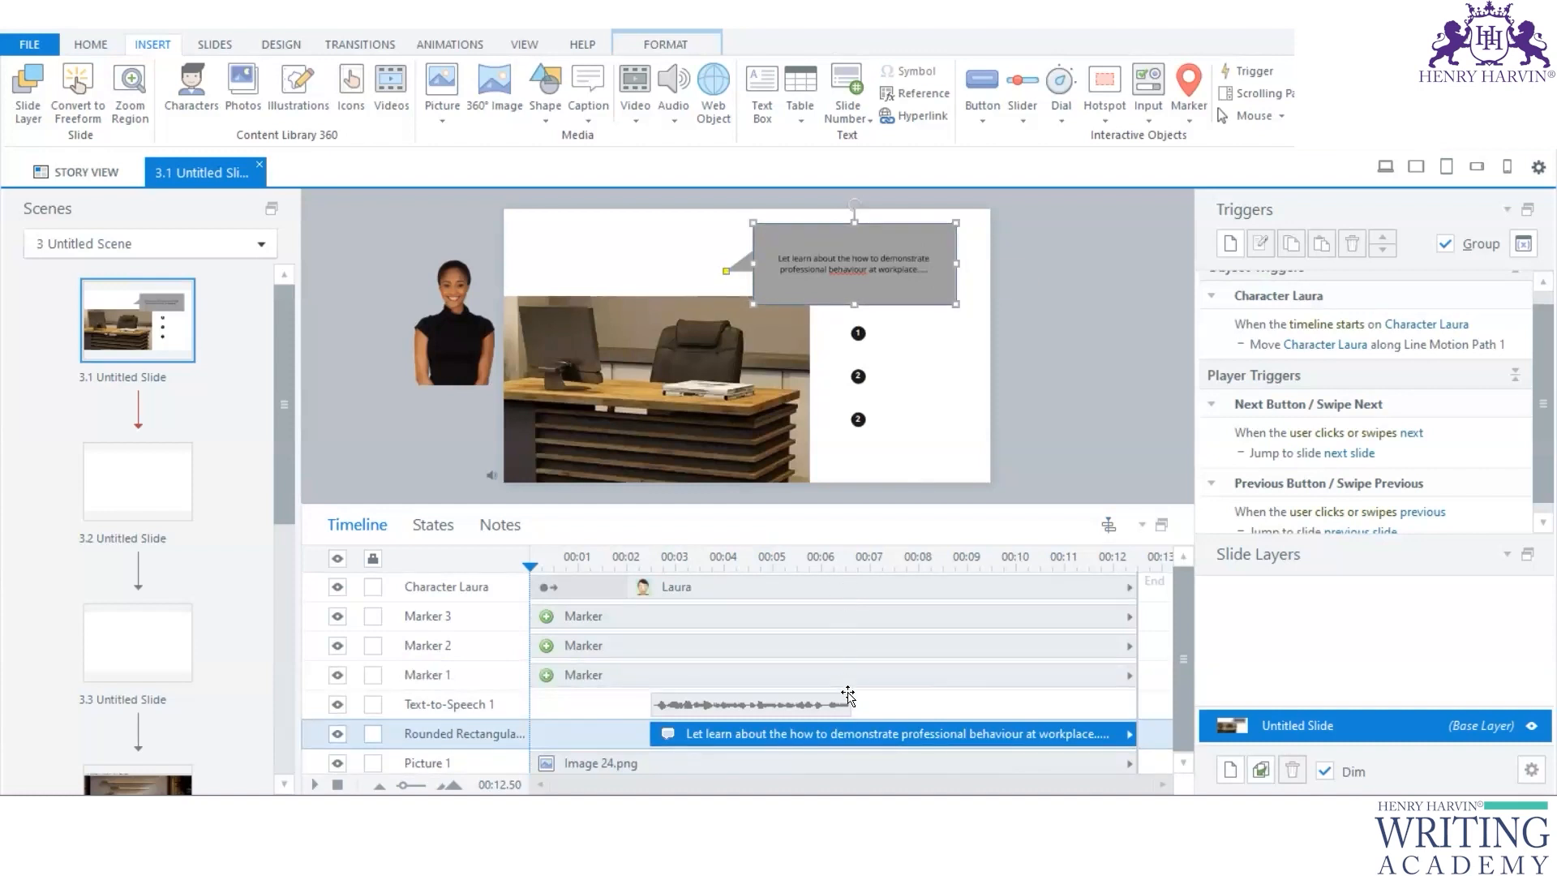
Step: Stagger the marker start times on the timeline: Marker 3 at about 6.5 s, Marker 2 at about 7.25 s and Marker 1 at about 8.5 s
click(573, 683)
drag(572, 618, 889, 614)
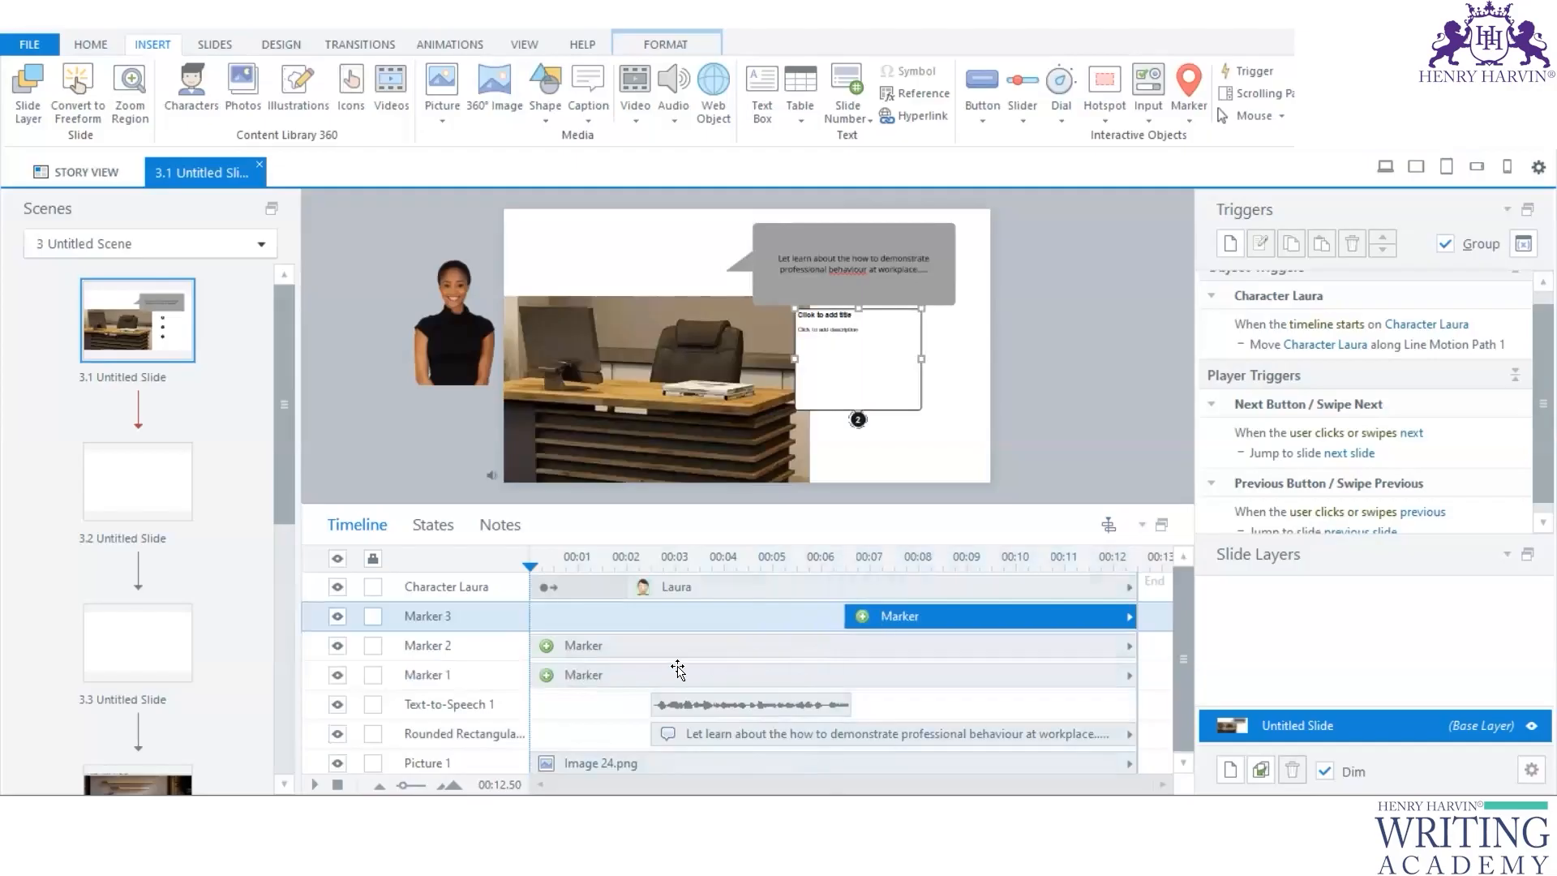
click(620, 655)
drag(568, 646, 919, 637)
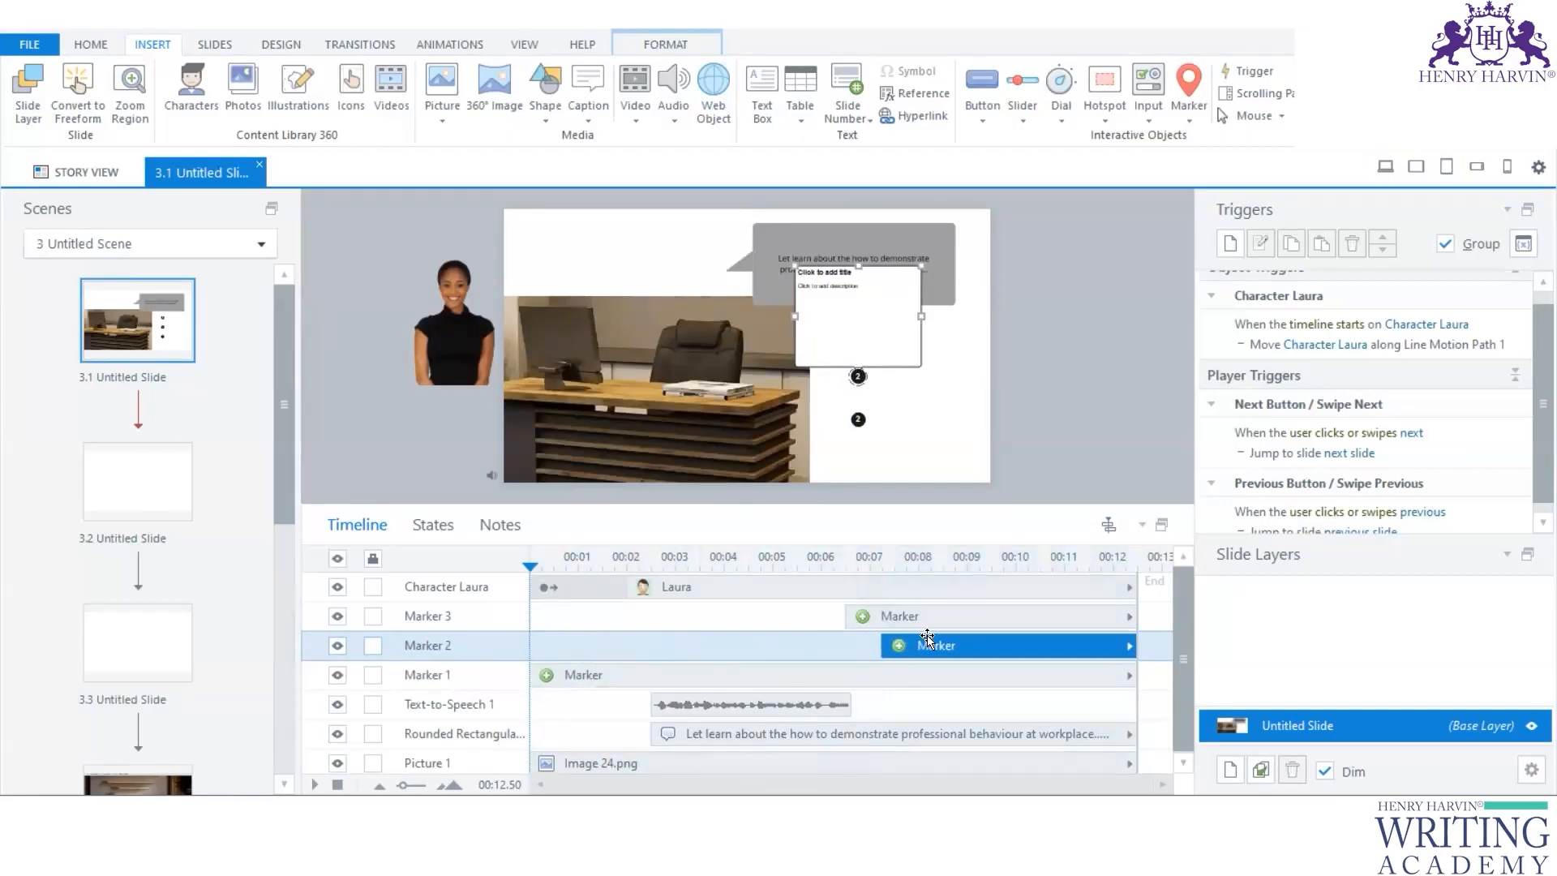
drag(569, 676, 982, 674)
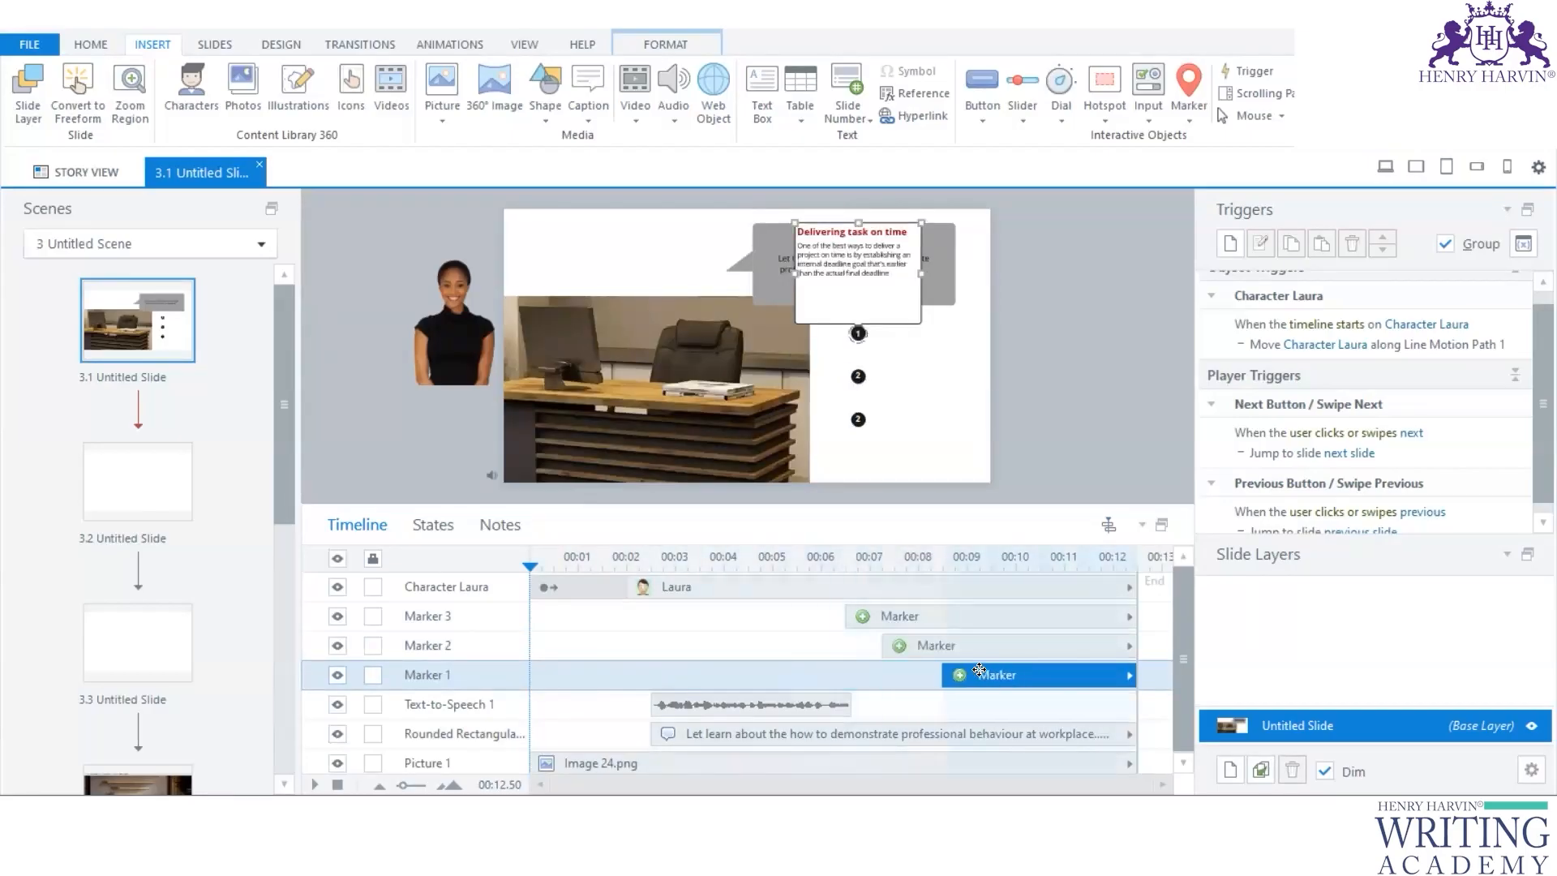
Step: Reorder the timeline tracks as Marker 1, Marker 2, Marker 3 and start Marker 2 at about 7.5 seconds
drag(900, 621, 904, 679)
mouse_move(955, 622)
mouse_down()
mouse_move(1039, 630)
mouse_move(1014, 648)
mouse_move(993, 632)
mouse_move(915, 646)
mouse_up()
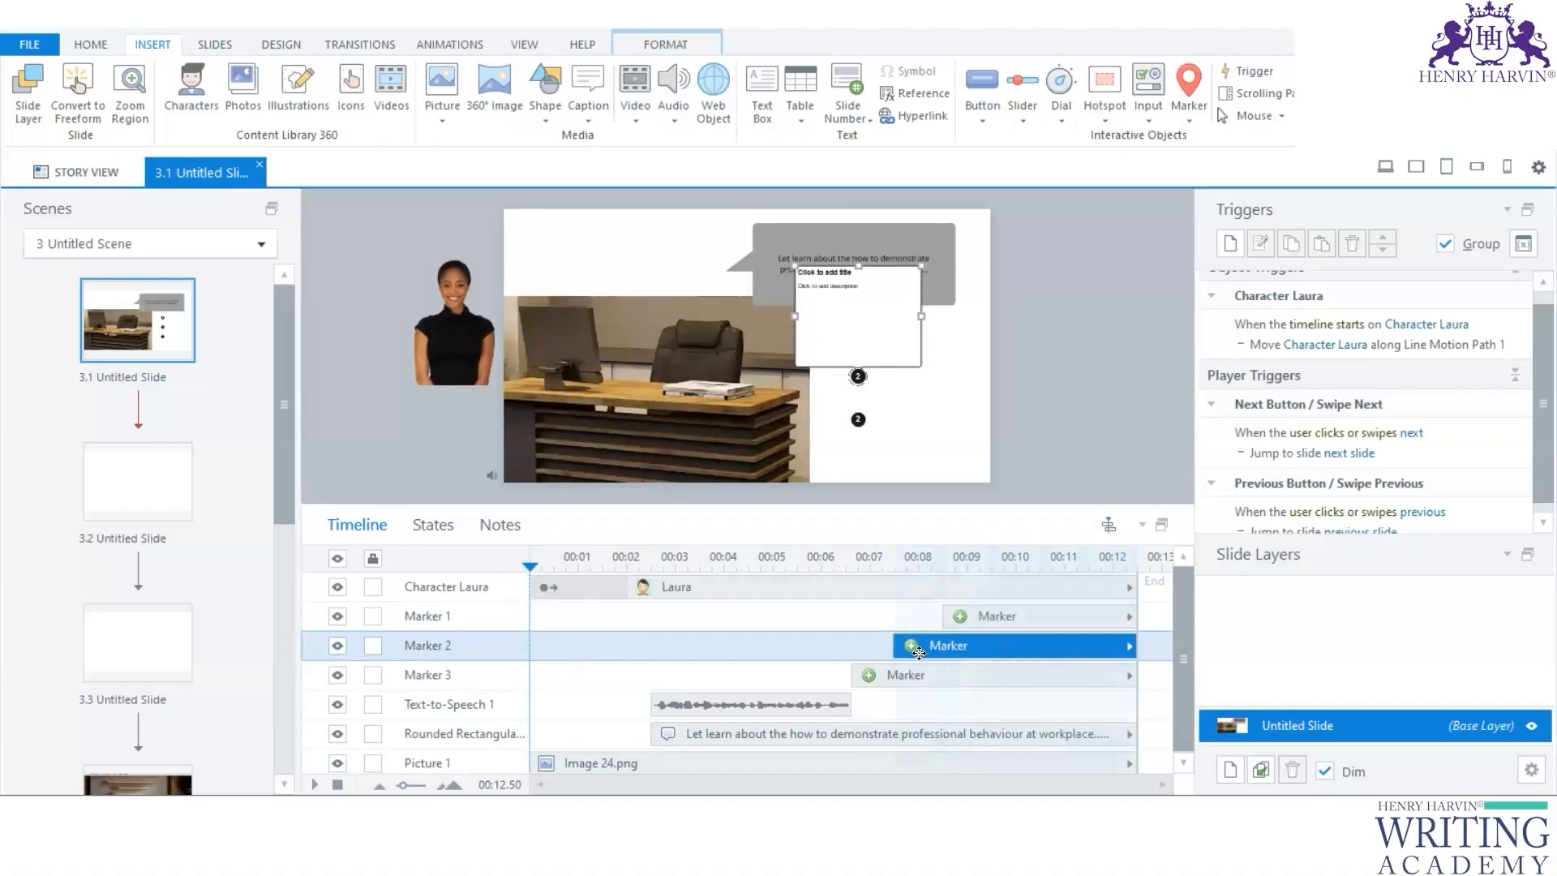
click(1019, 617)
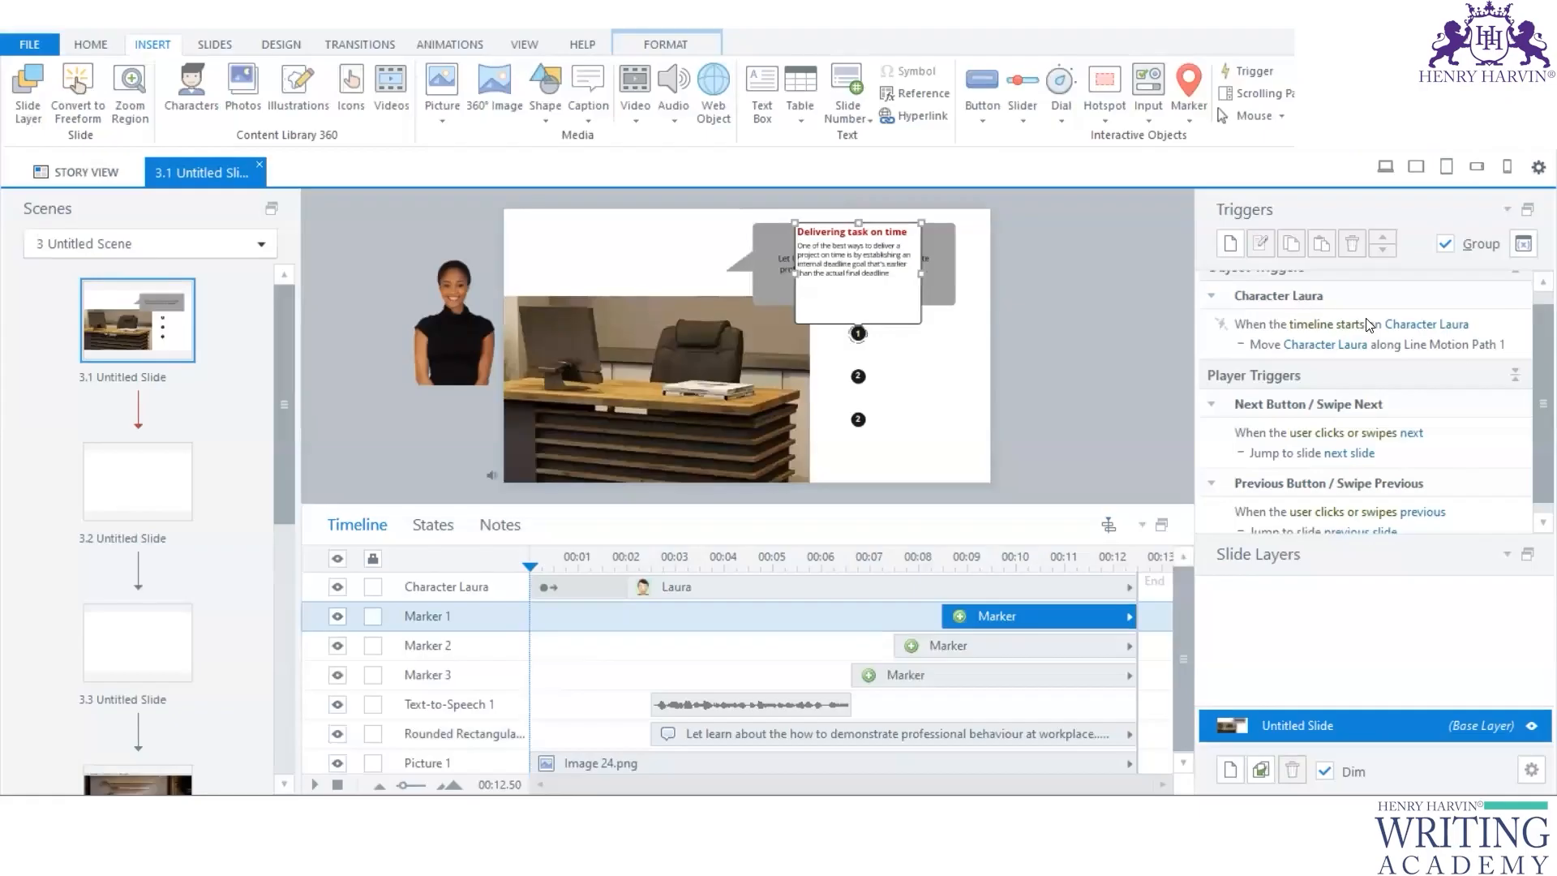
Step: Set the easing speed of the Laura character's line motion path to Slow
click(440, 307)
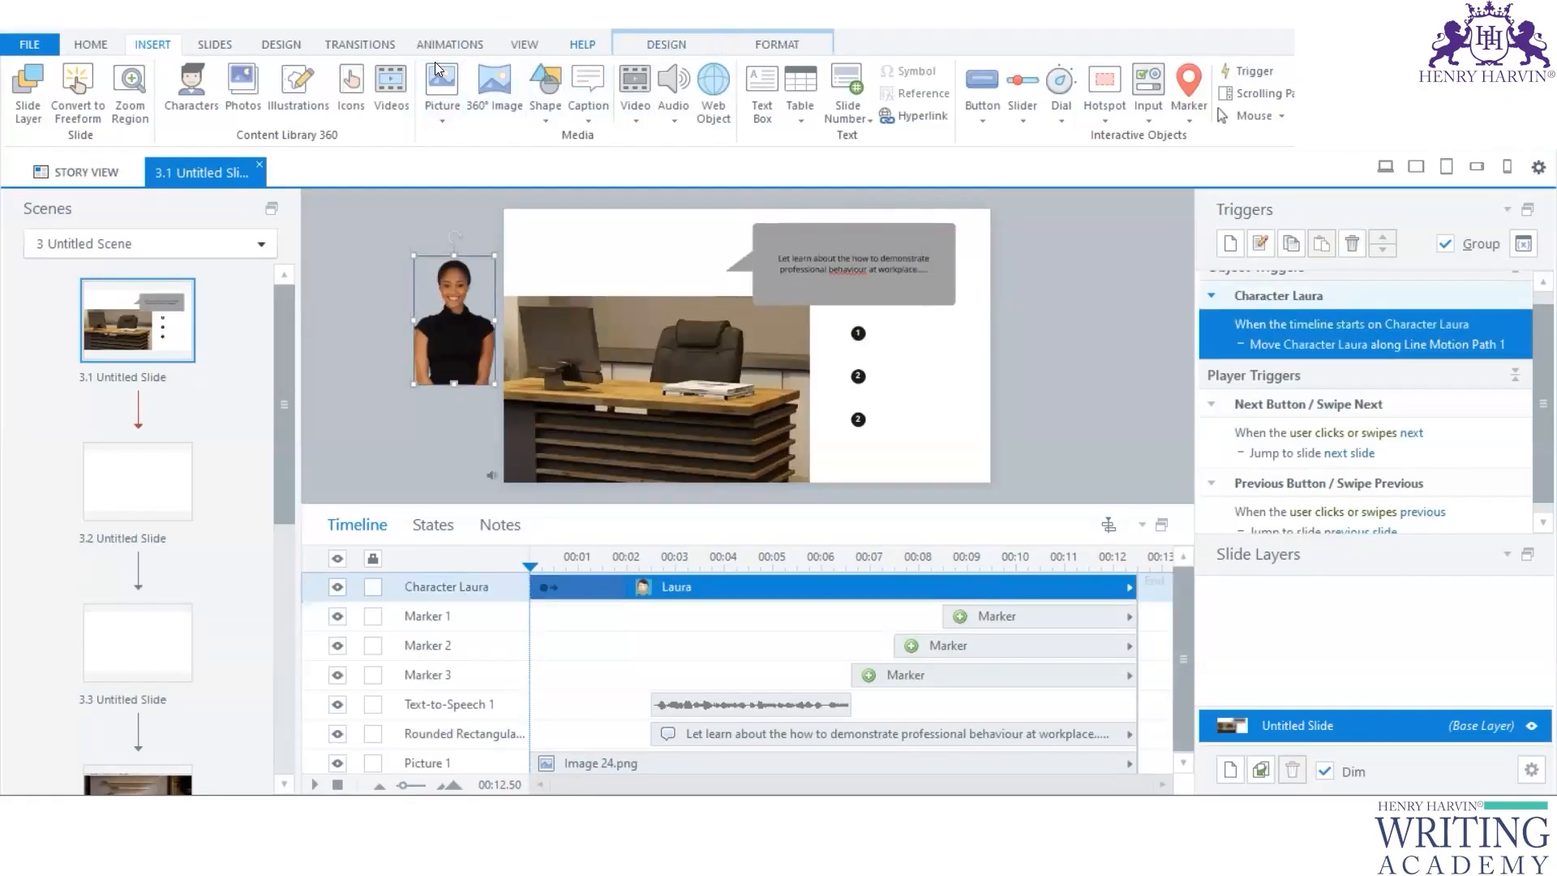
click(454, 45)
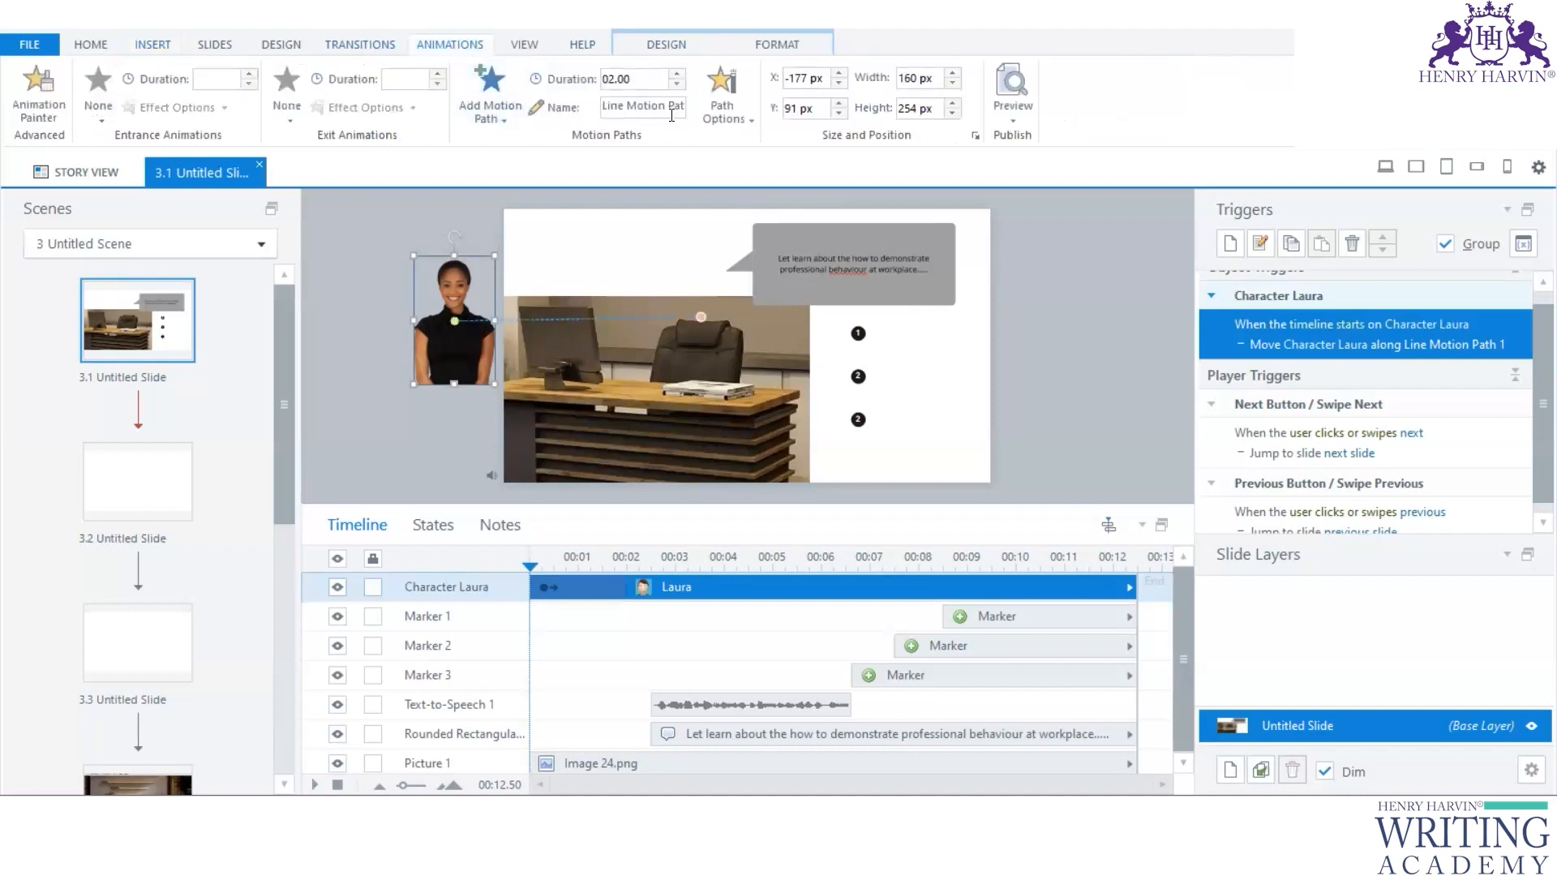
click(743, 115)
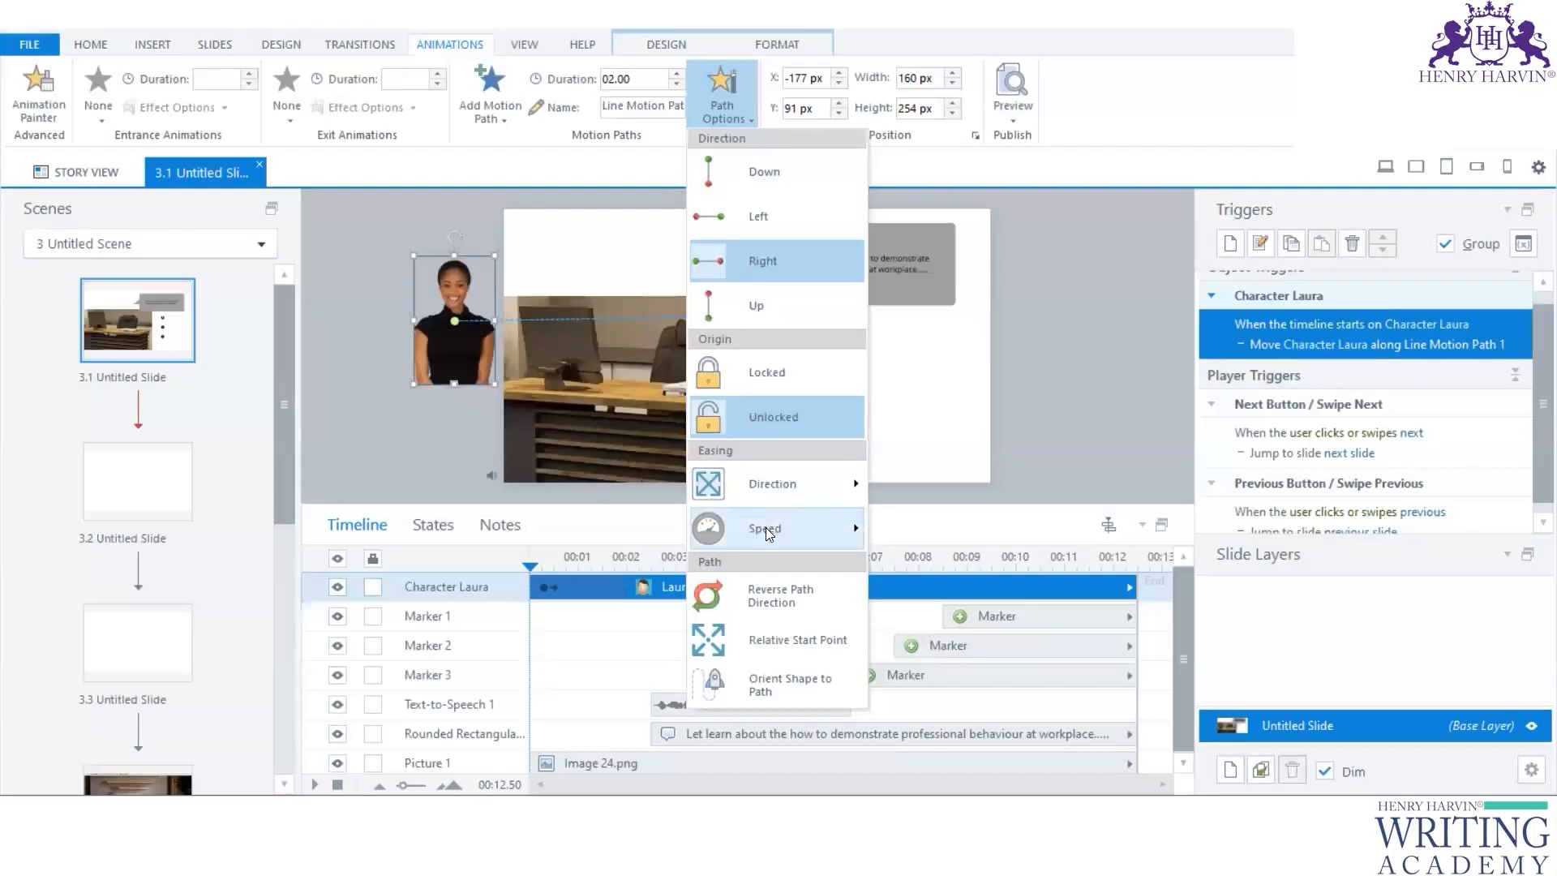
mouse_move(767, 528)
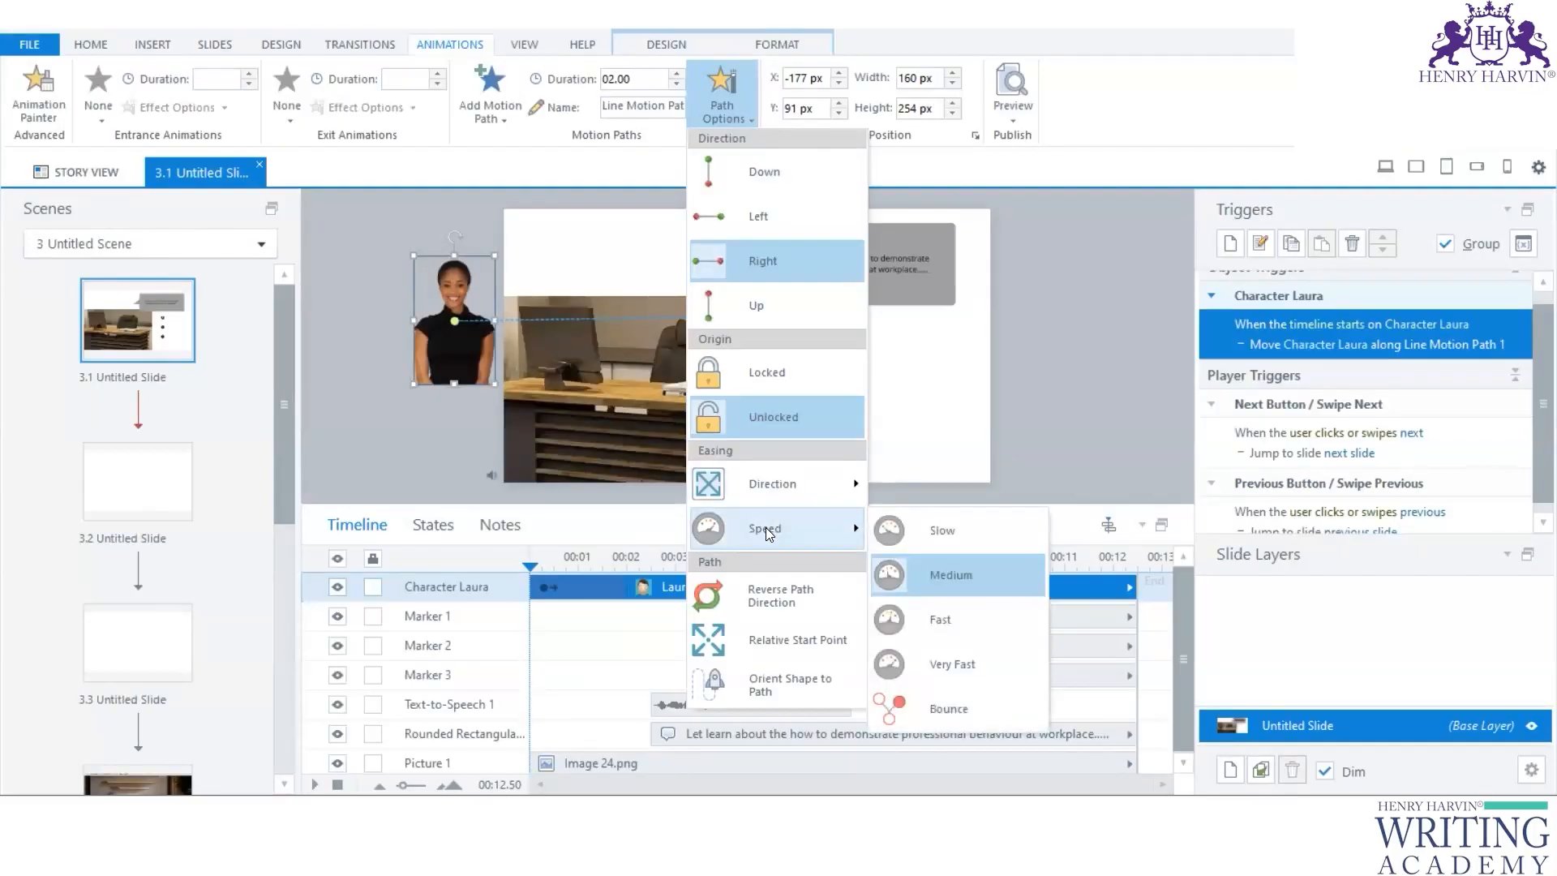
click(931, 532)
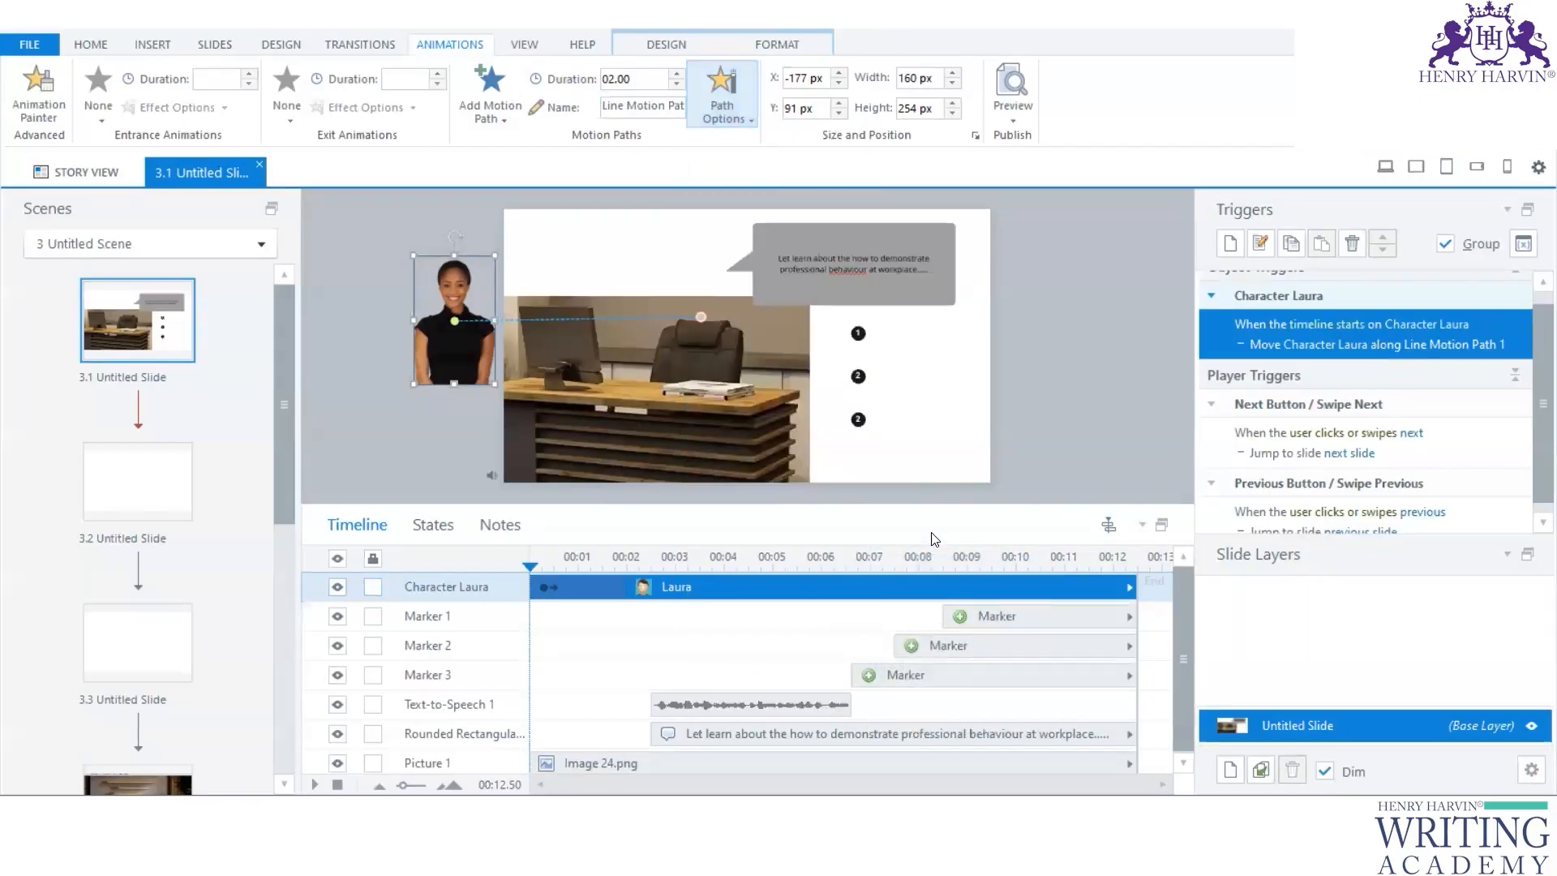
click(748, 115)
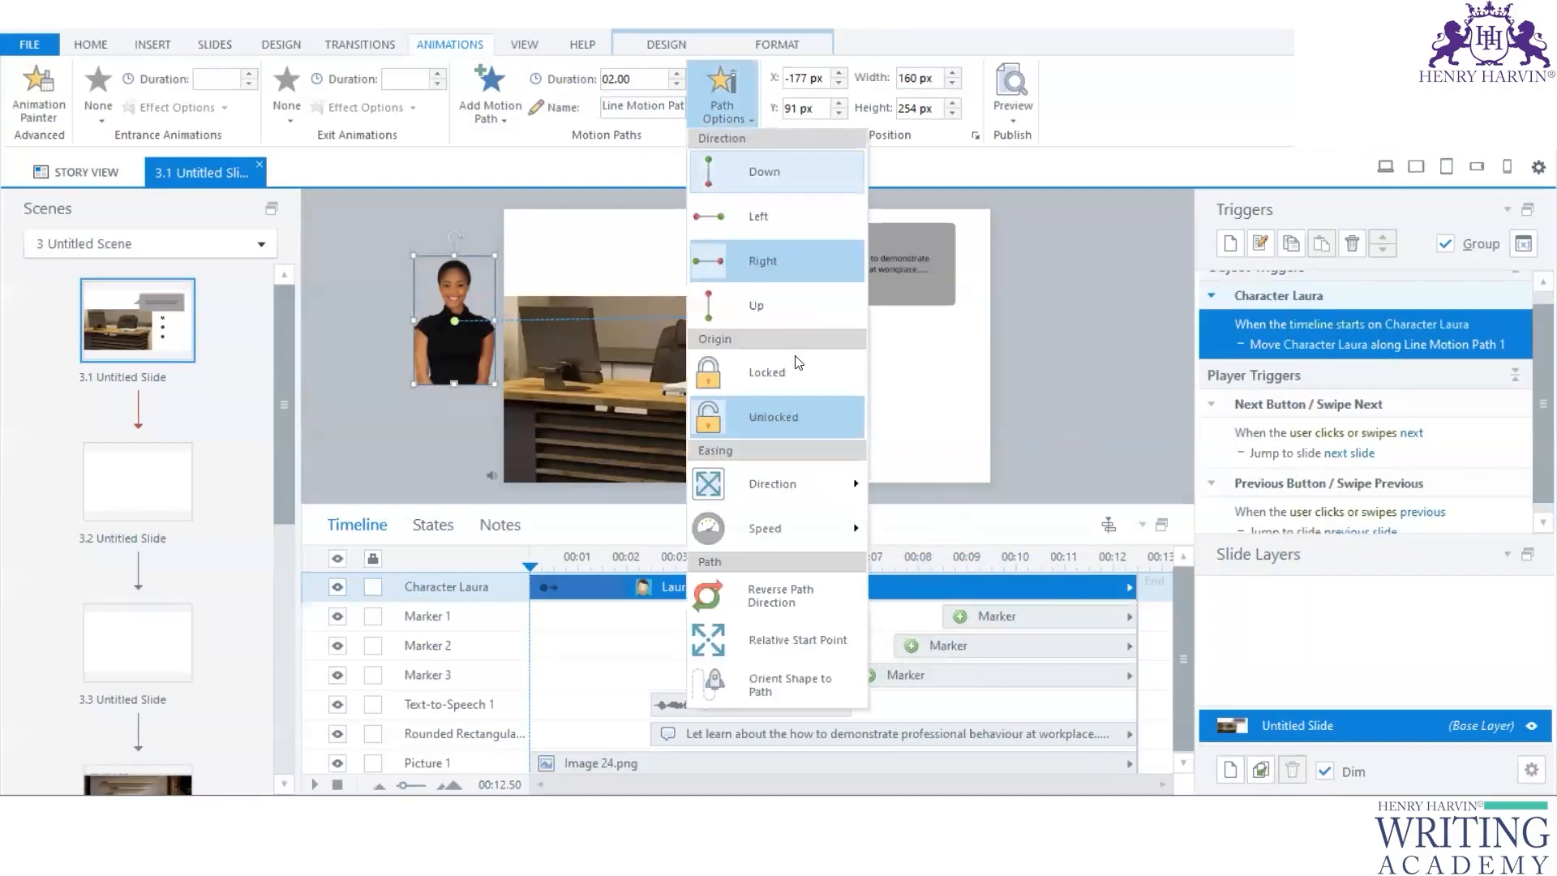
mouse_move(795, 527)
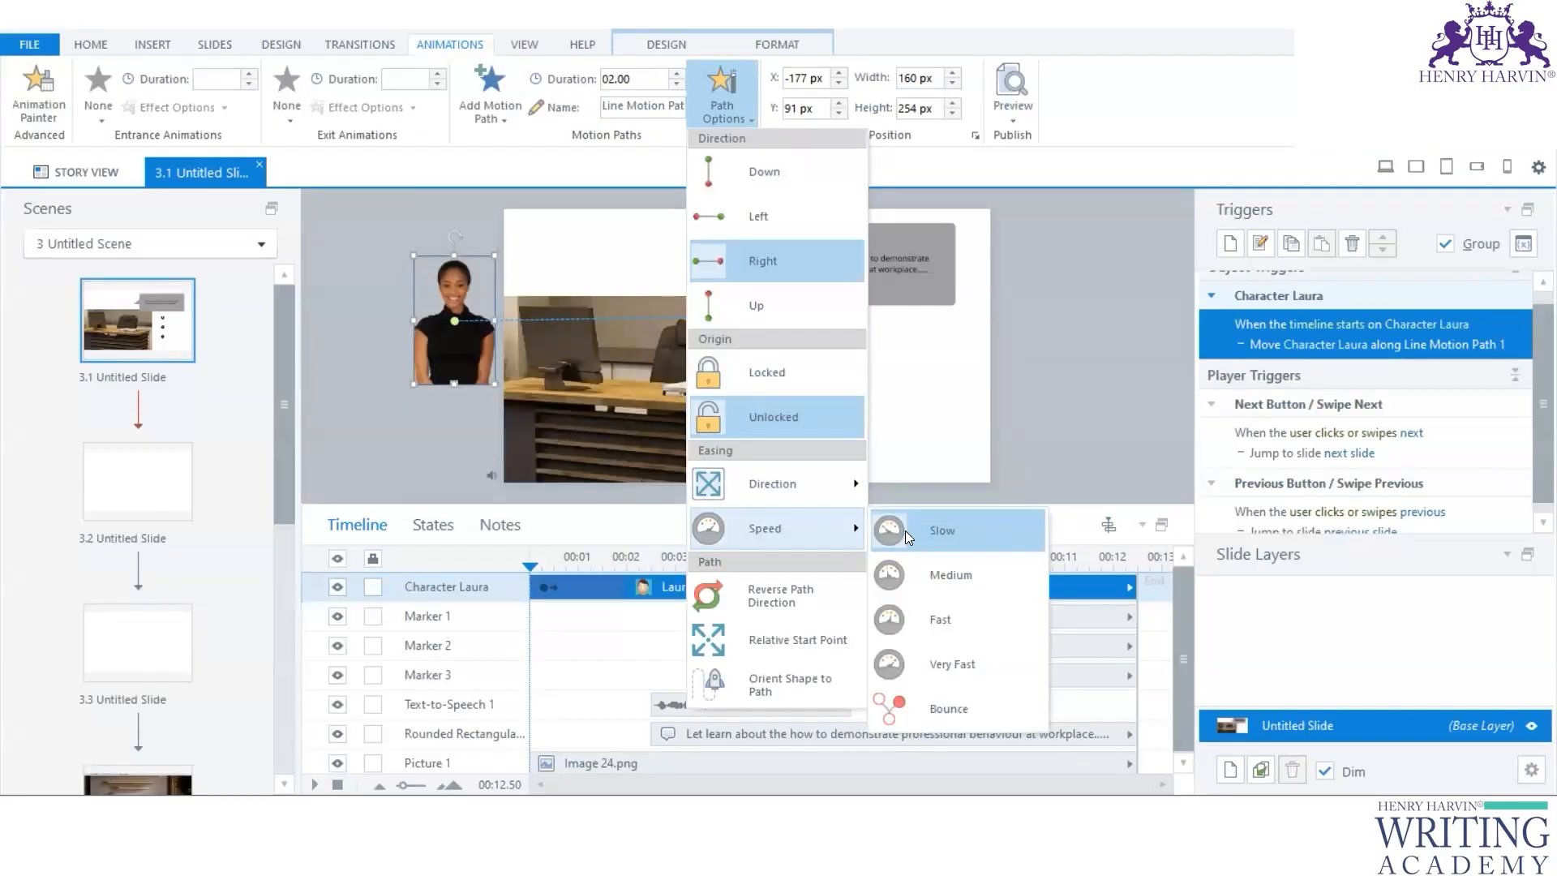
click(955, 537)
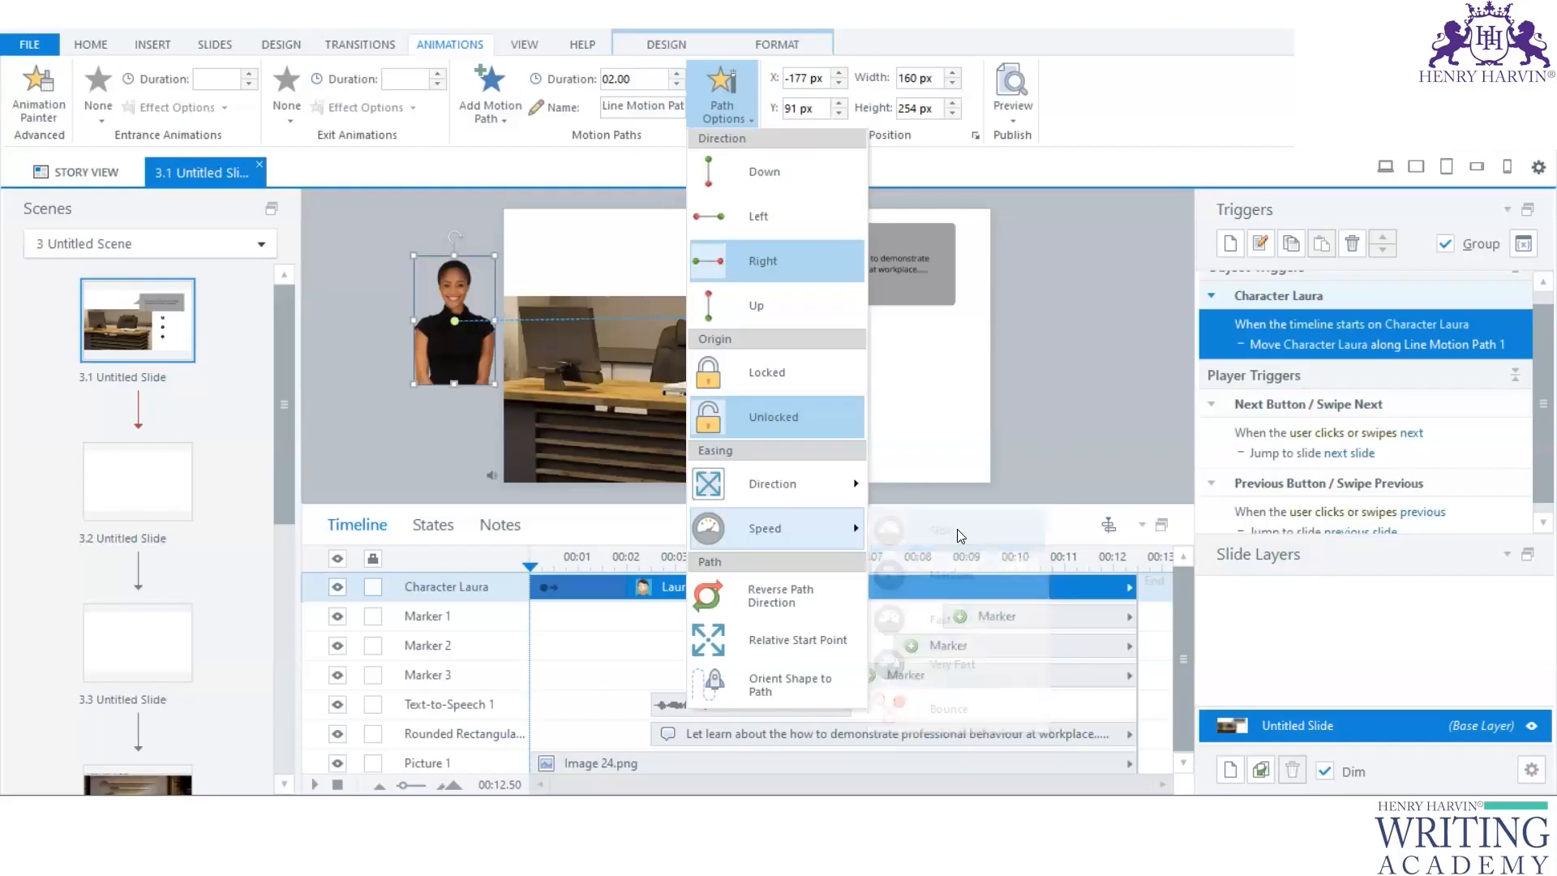
click(1087, 414)
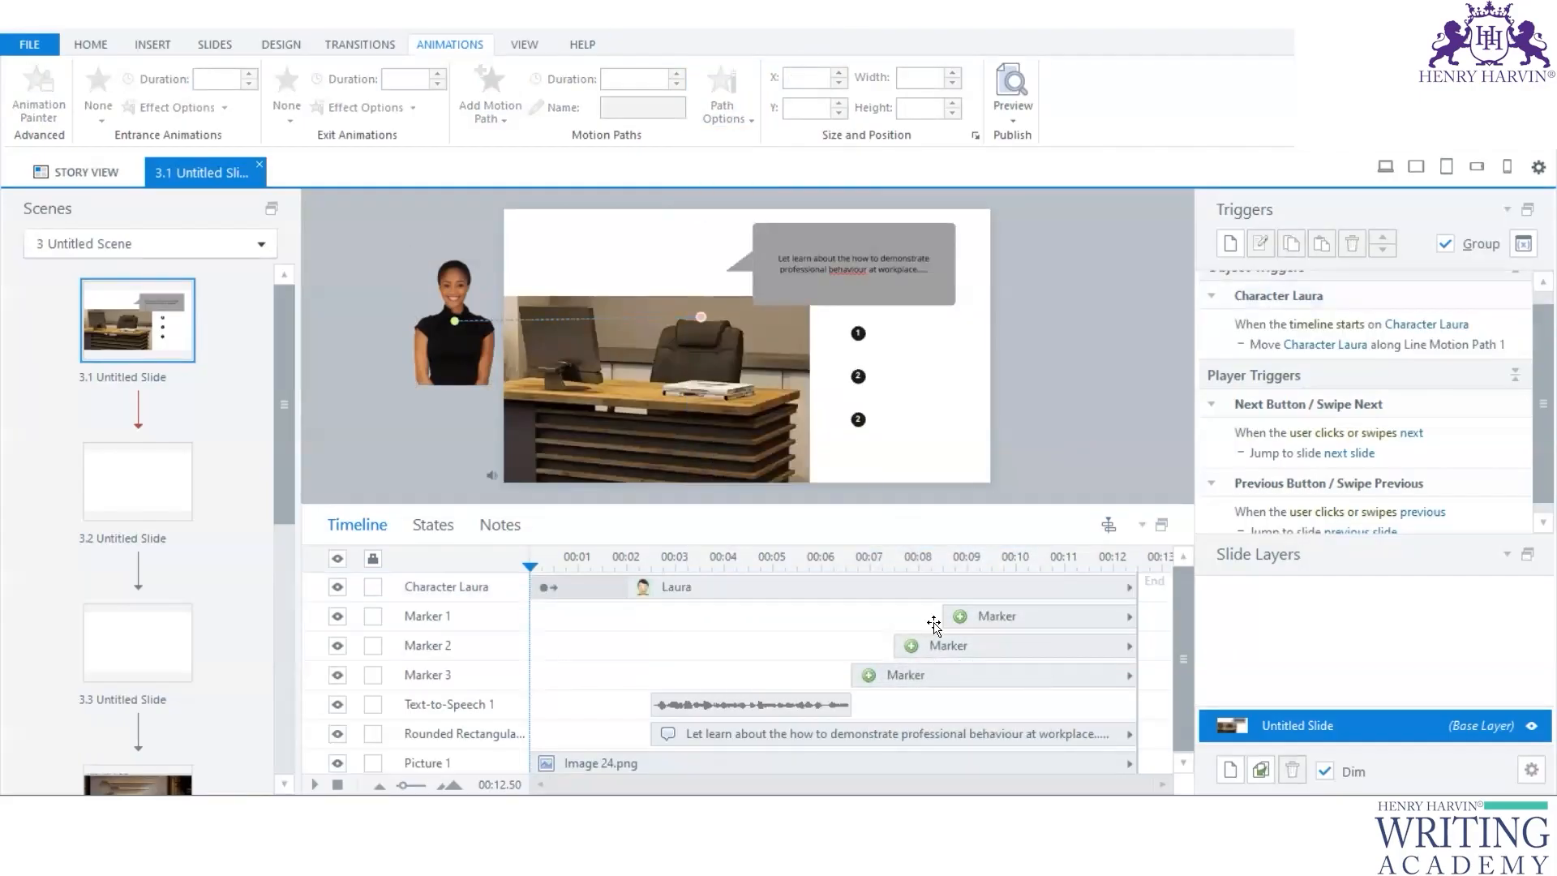
Step: Check the markers and speech caption, preview this slide to review the animation timing, and close the preview
click(947, 648)
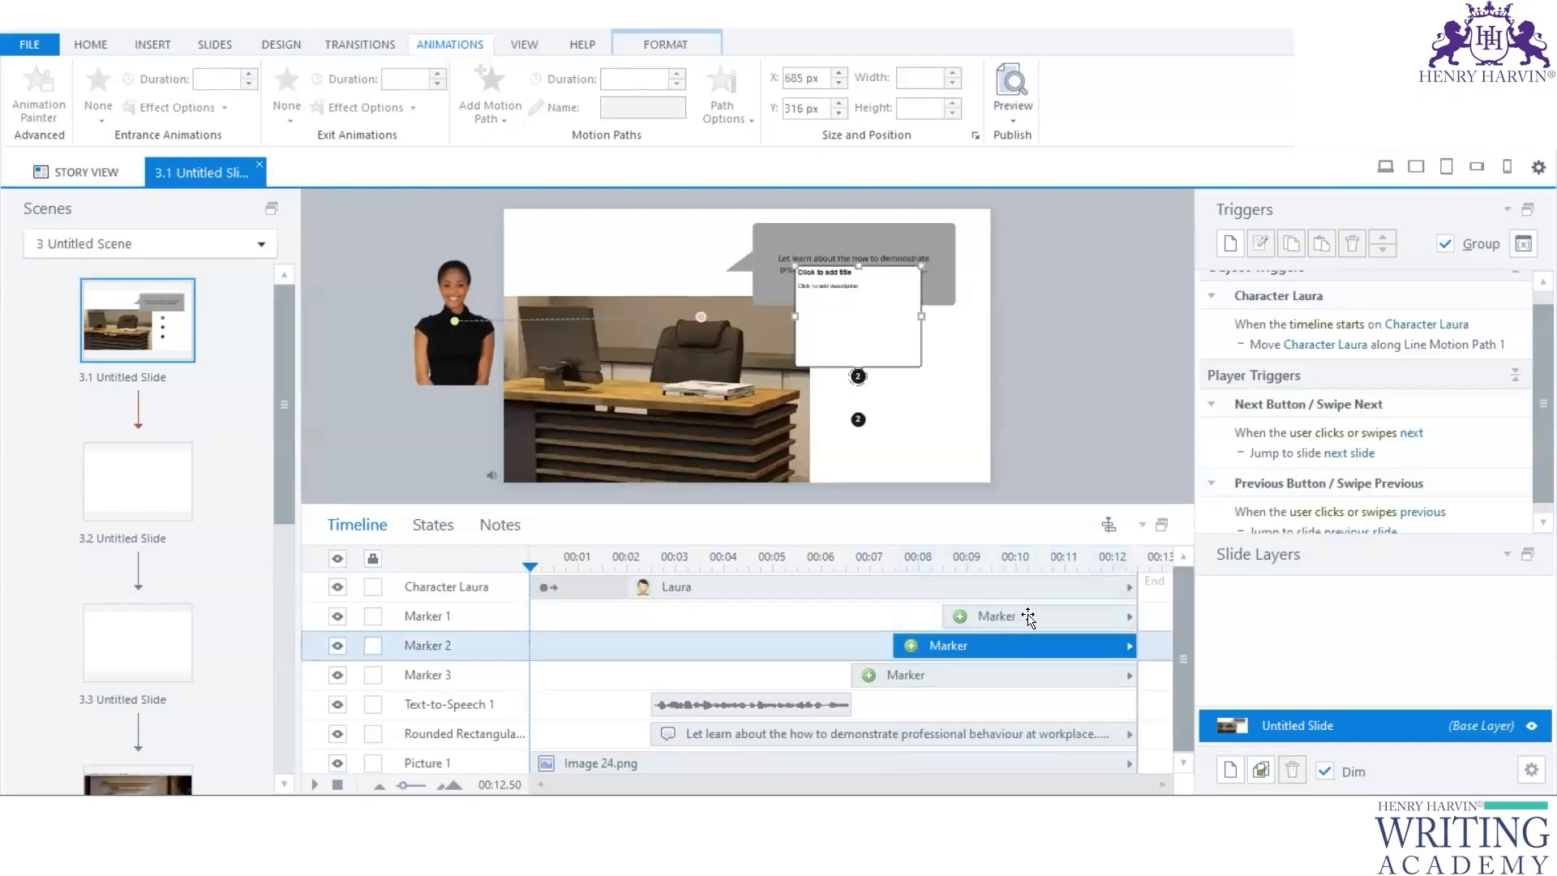
click(967, 674)
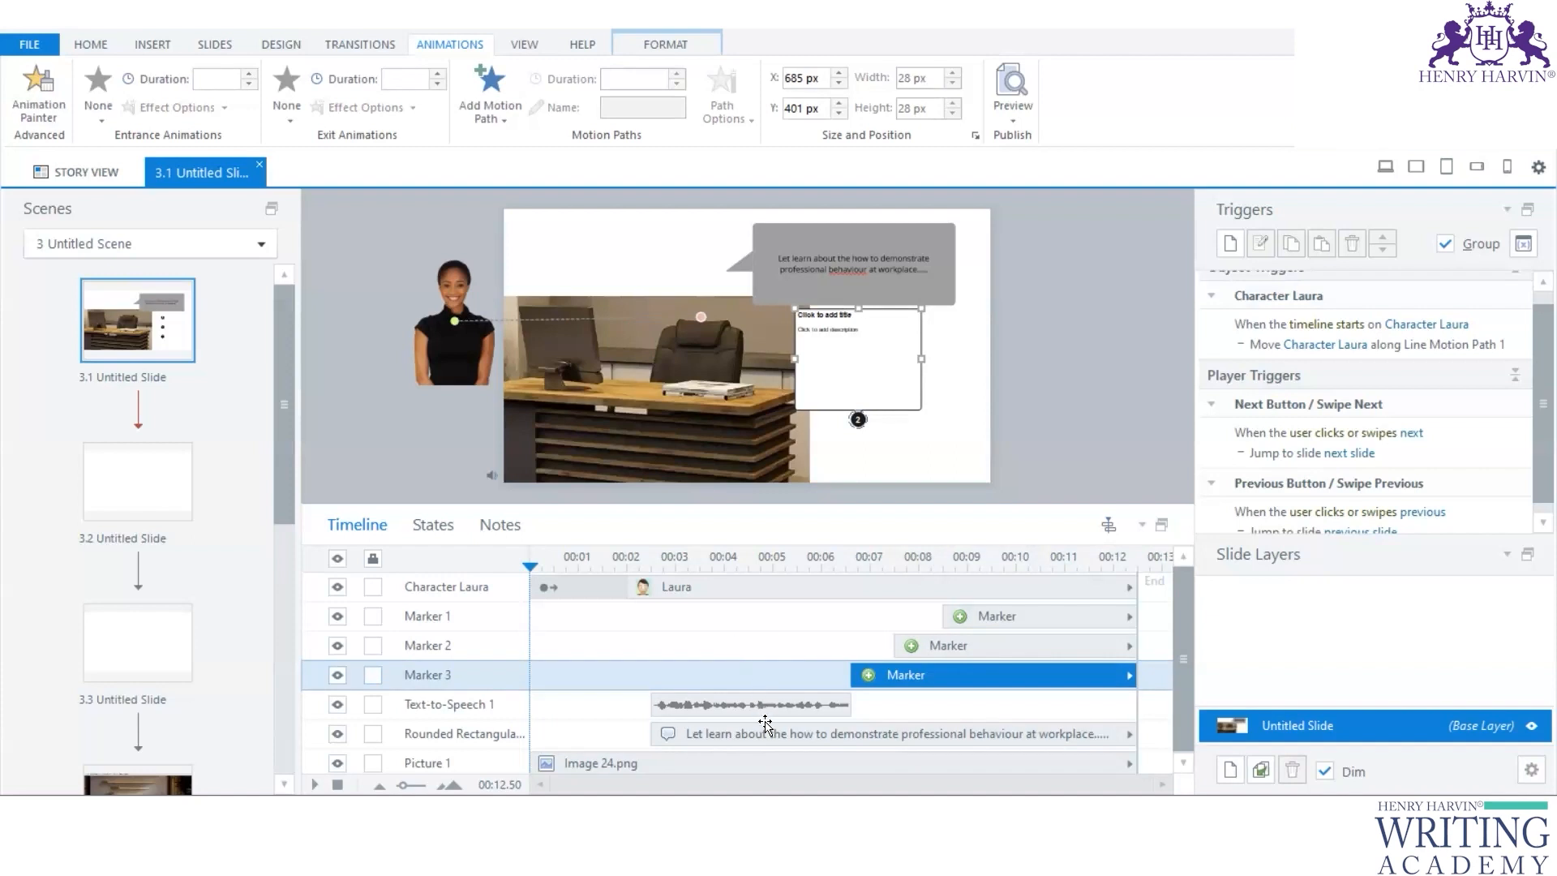
scroll(765, 722, down, 1)
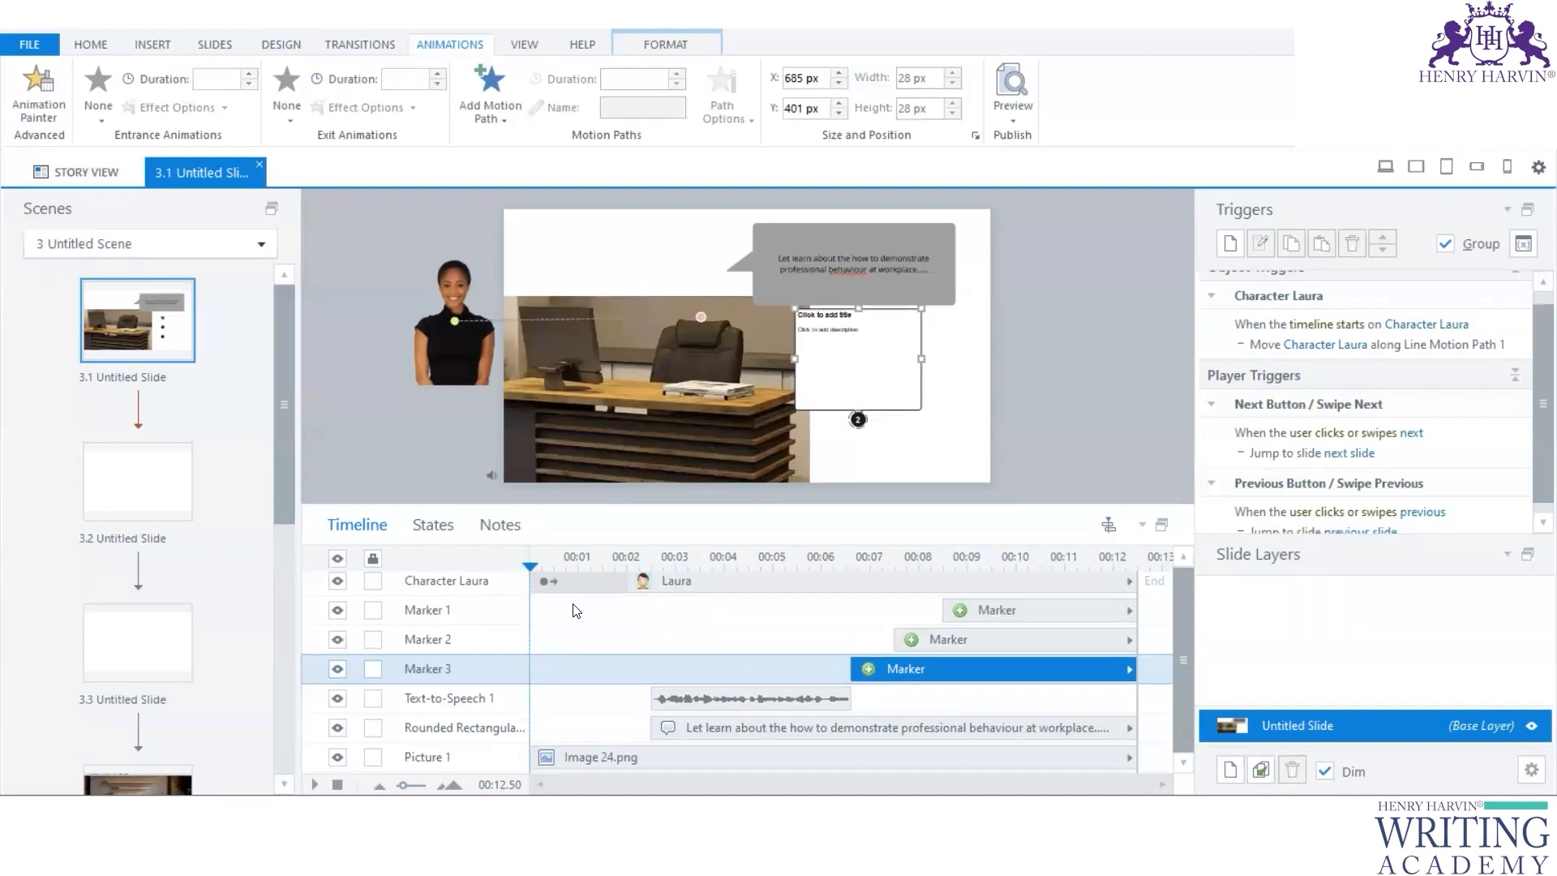
click(853, 264)
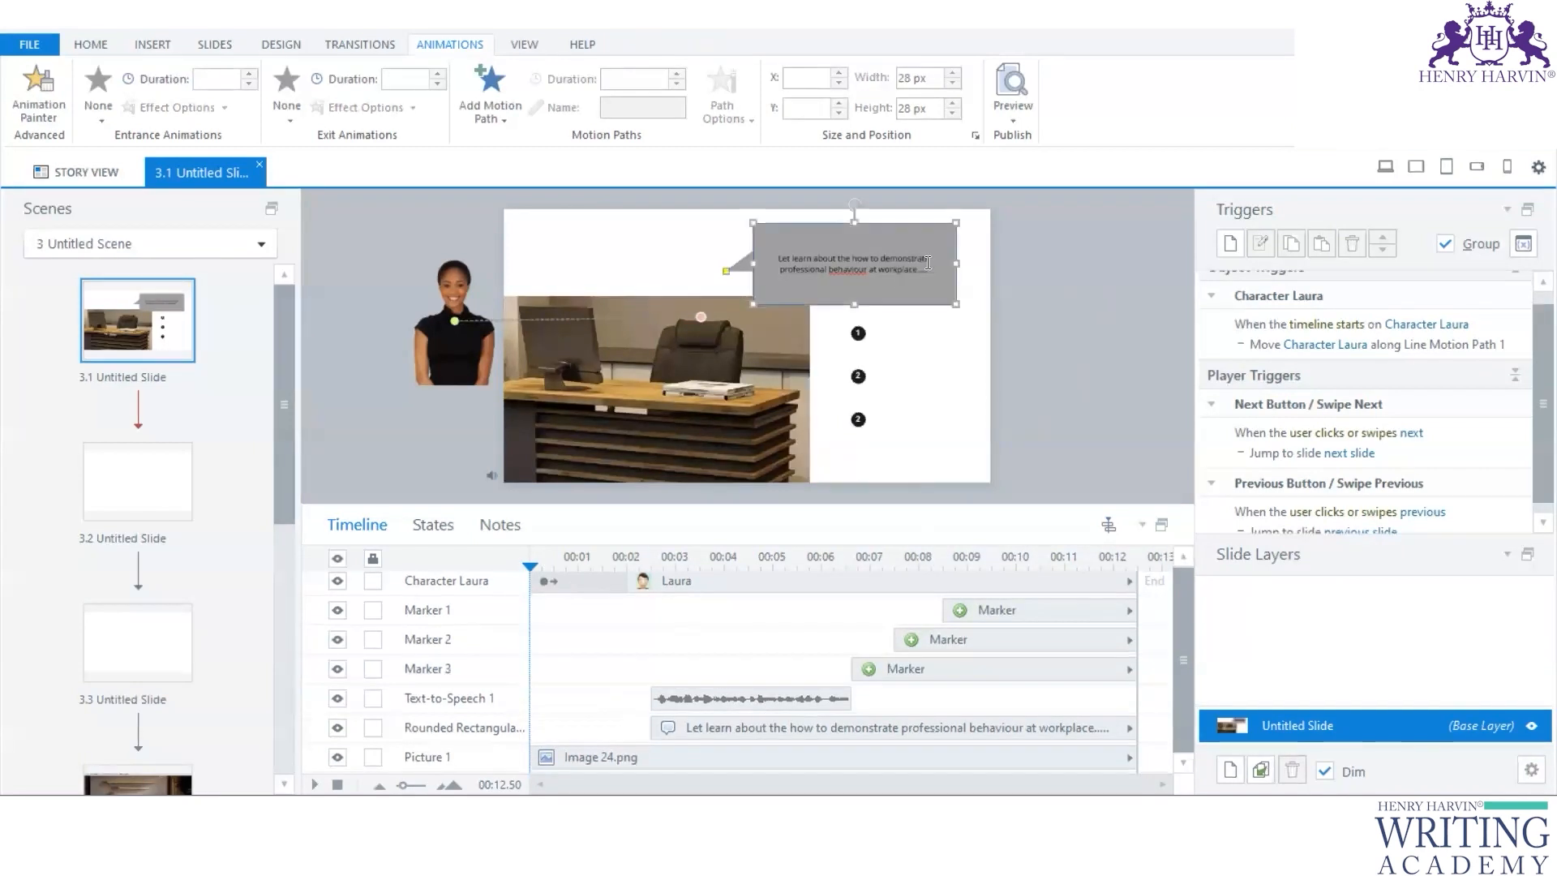
click(1013, 118)
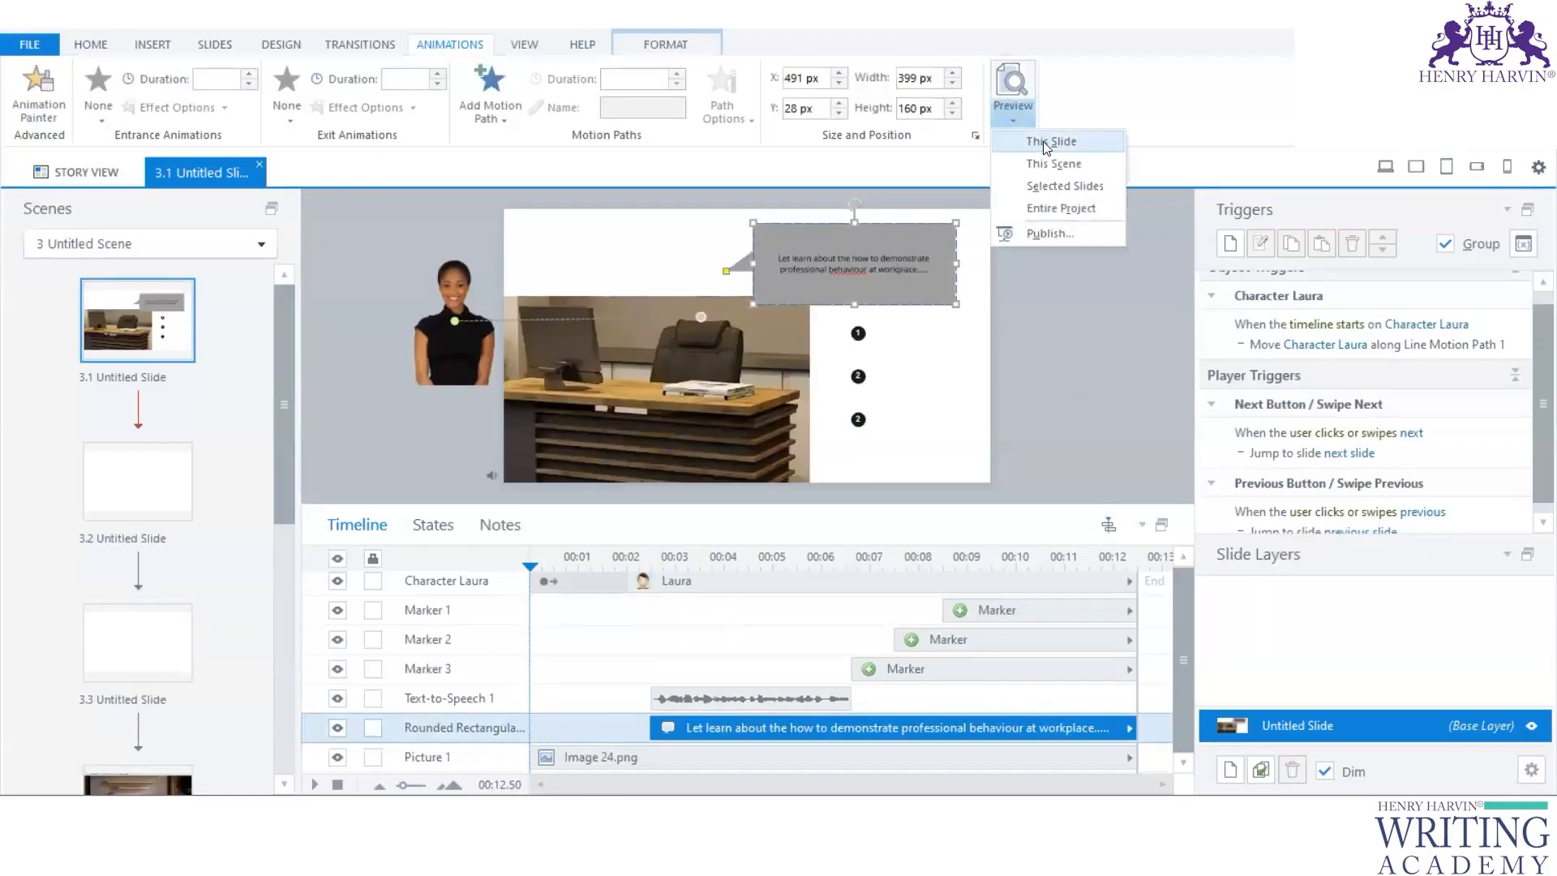
click(1043, 141)
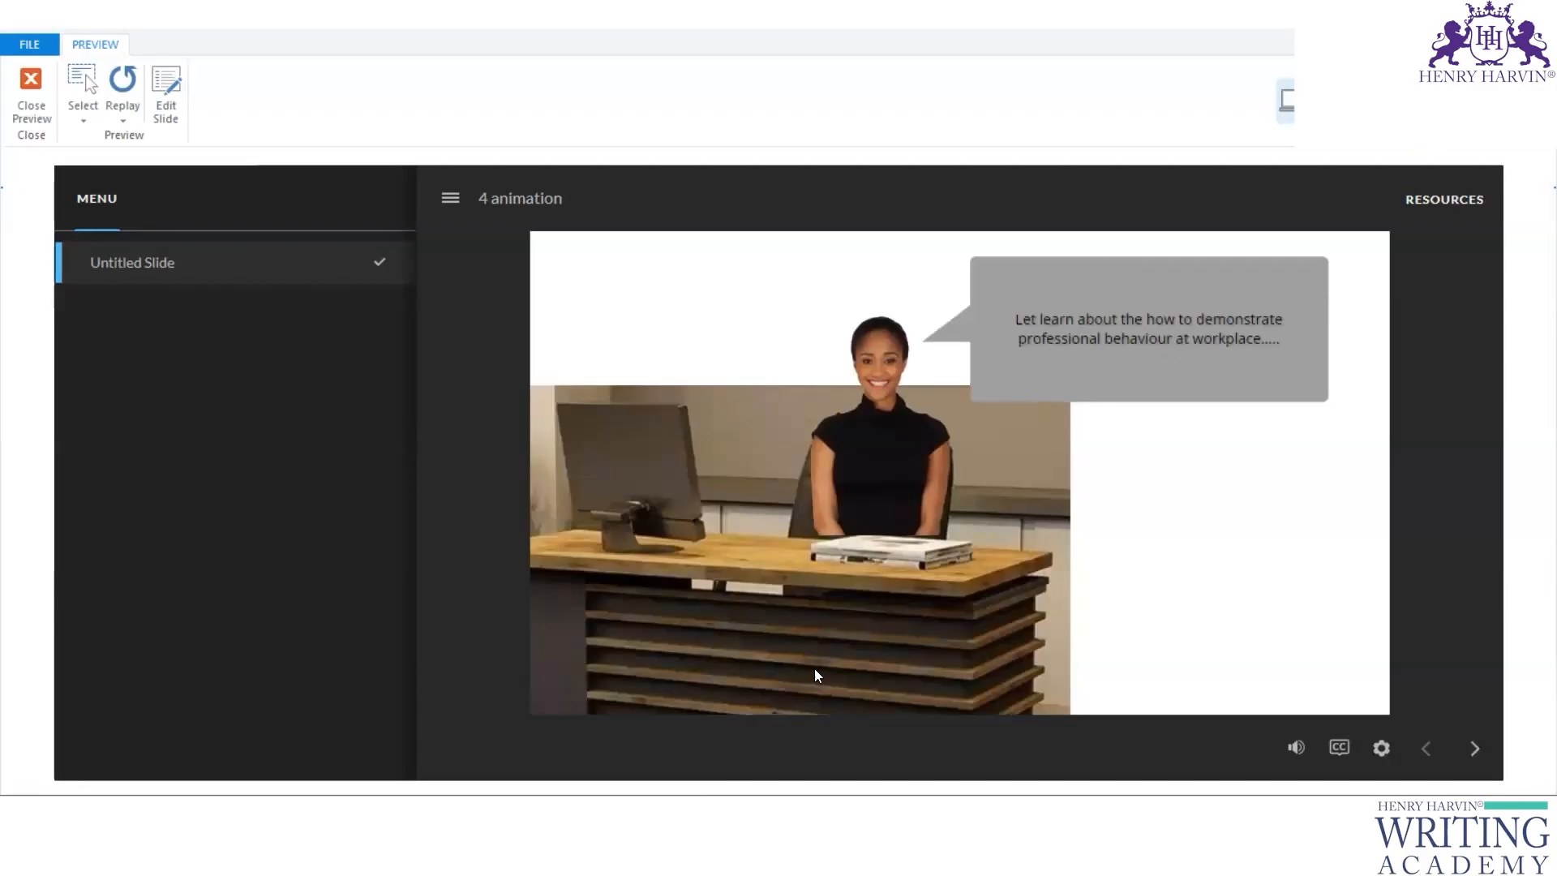
click(31, 91)
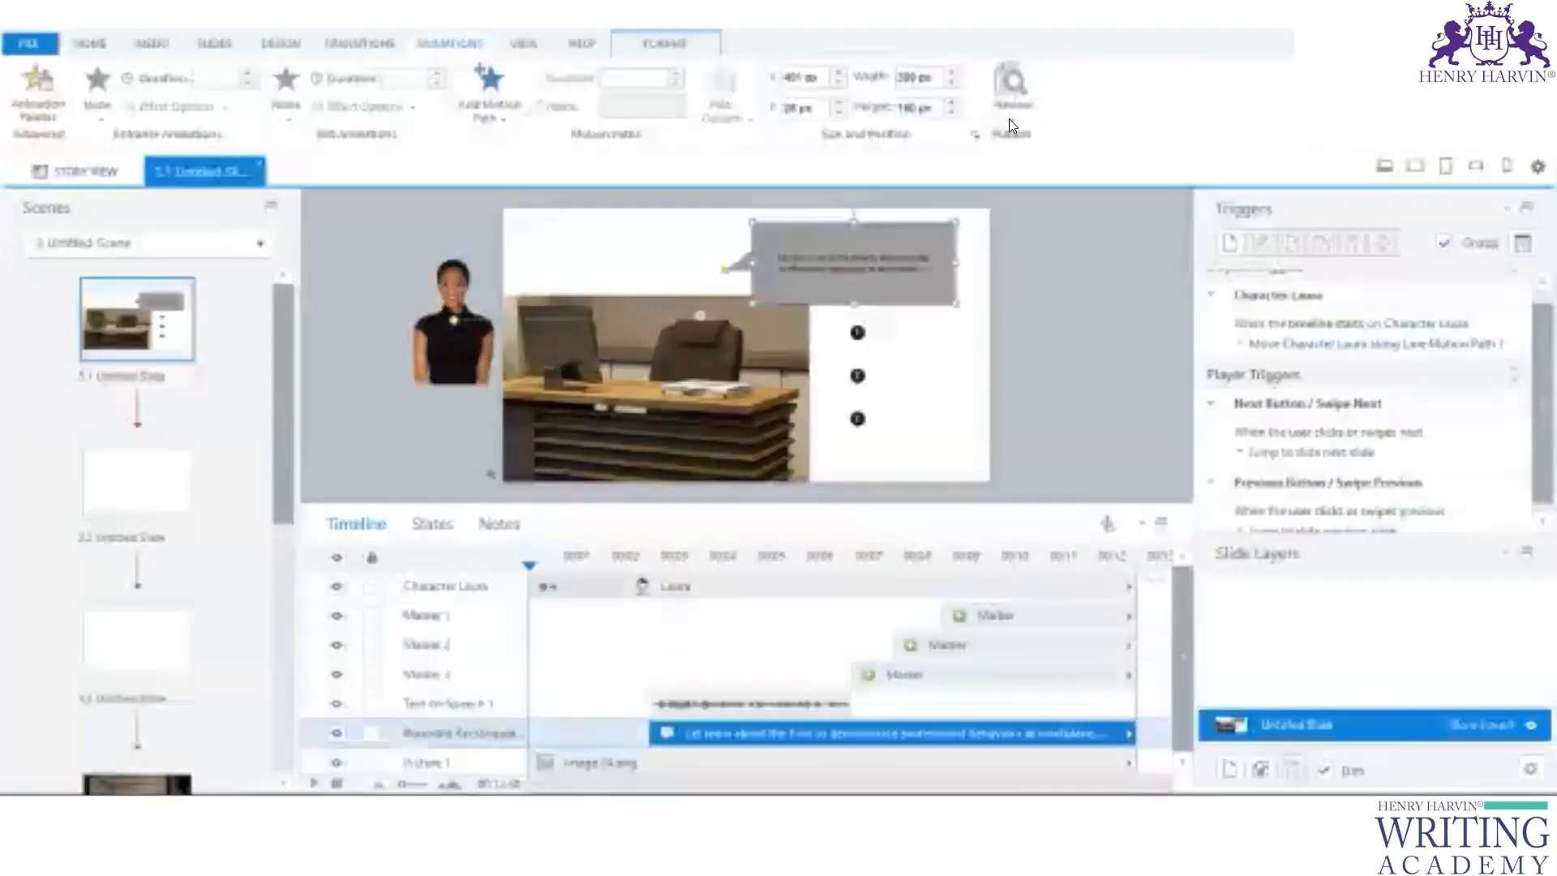
Step: Preview this slide to review the timing of the character, caption and markers, and close the preview
click(1010, 120)
click(1059, 138)
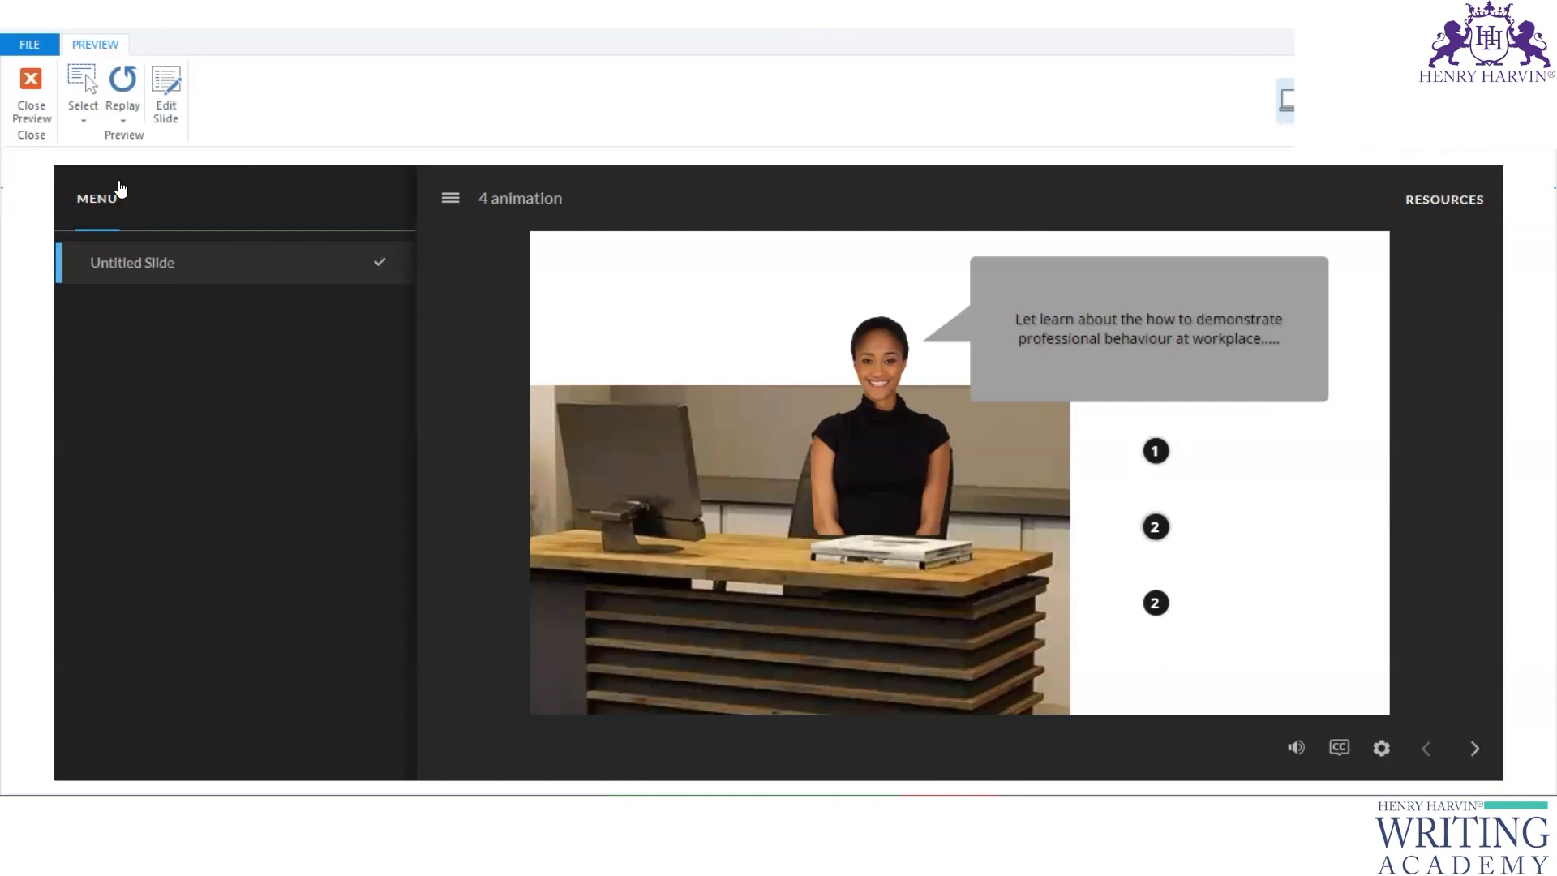
click(31, 91)
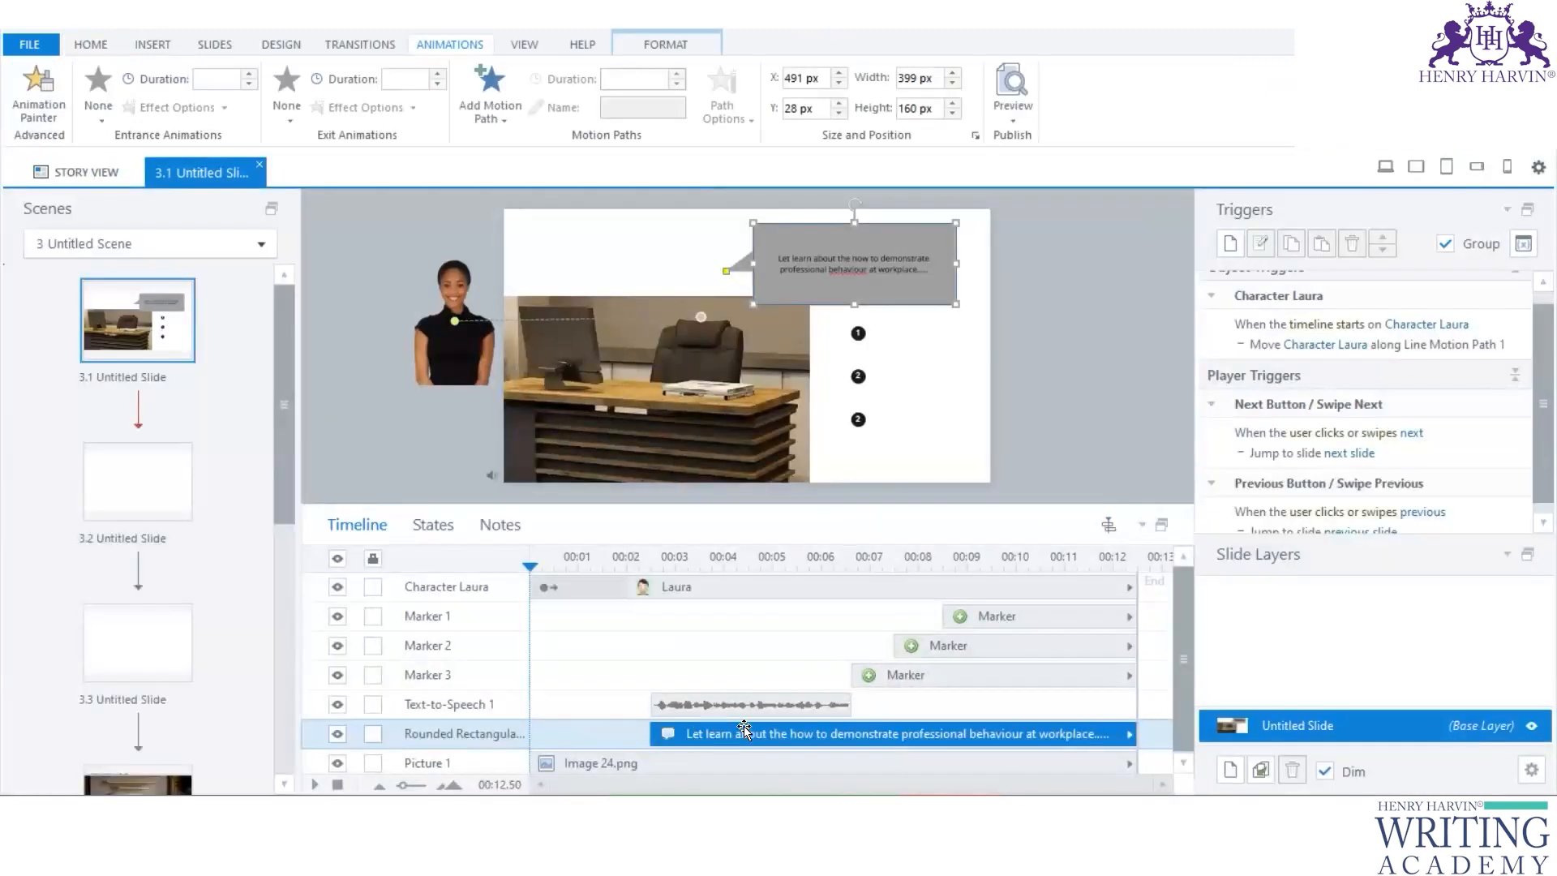
Step: Reorder the marker tracks as Marker 3, Marker 2, Marker 1, starting Marker 1 at about 6.75 s and Marker 3 at about 8.25 s
click(915, 679)
drag(914, 680, 968, 587)
mouse_move(982, 647)
mouse_down()
mouse_move(973, 674)
mouse_move(947, 663)
mouse_up()
mouse_move(973, 589)
mouse_down()
mouse_move(965, 614)
mouse_move(1007, 617)
mouse_up()
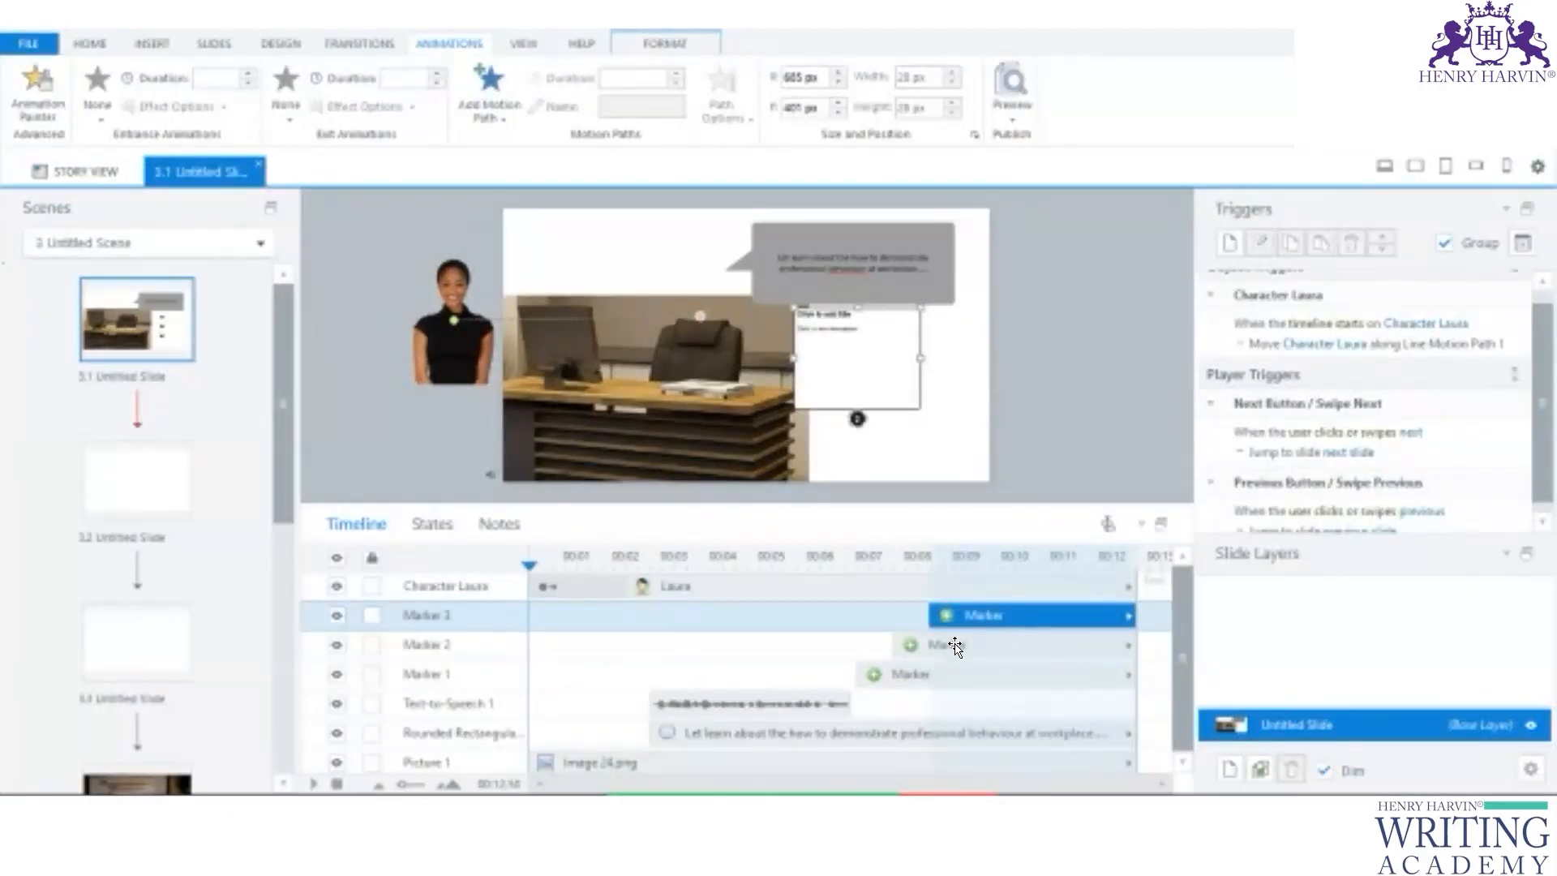
click(916, 430)
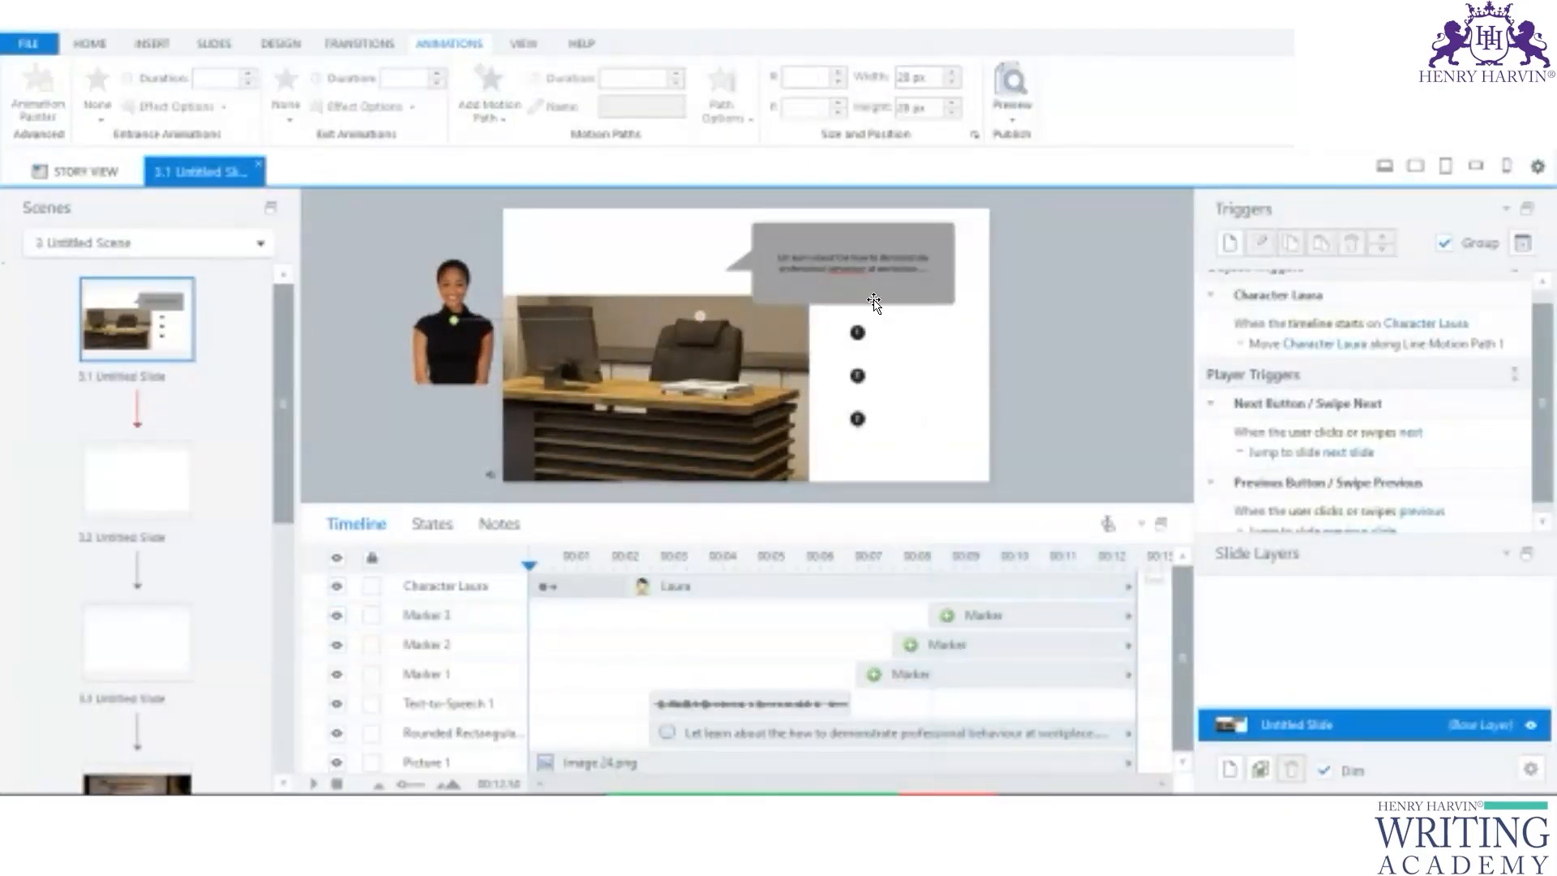
click(933, 261)
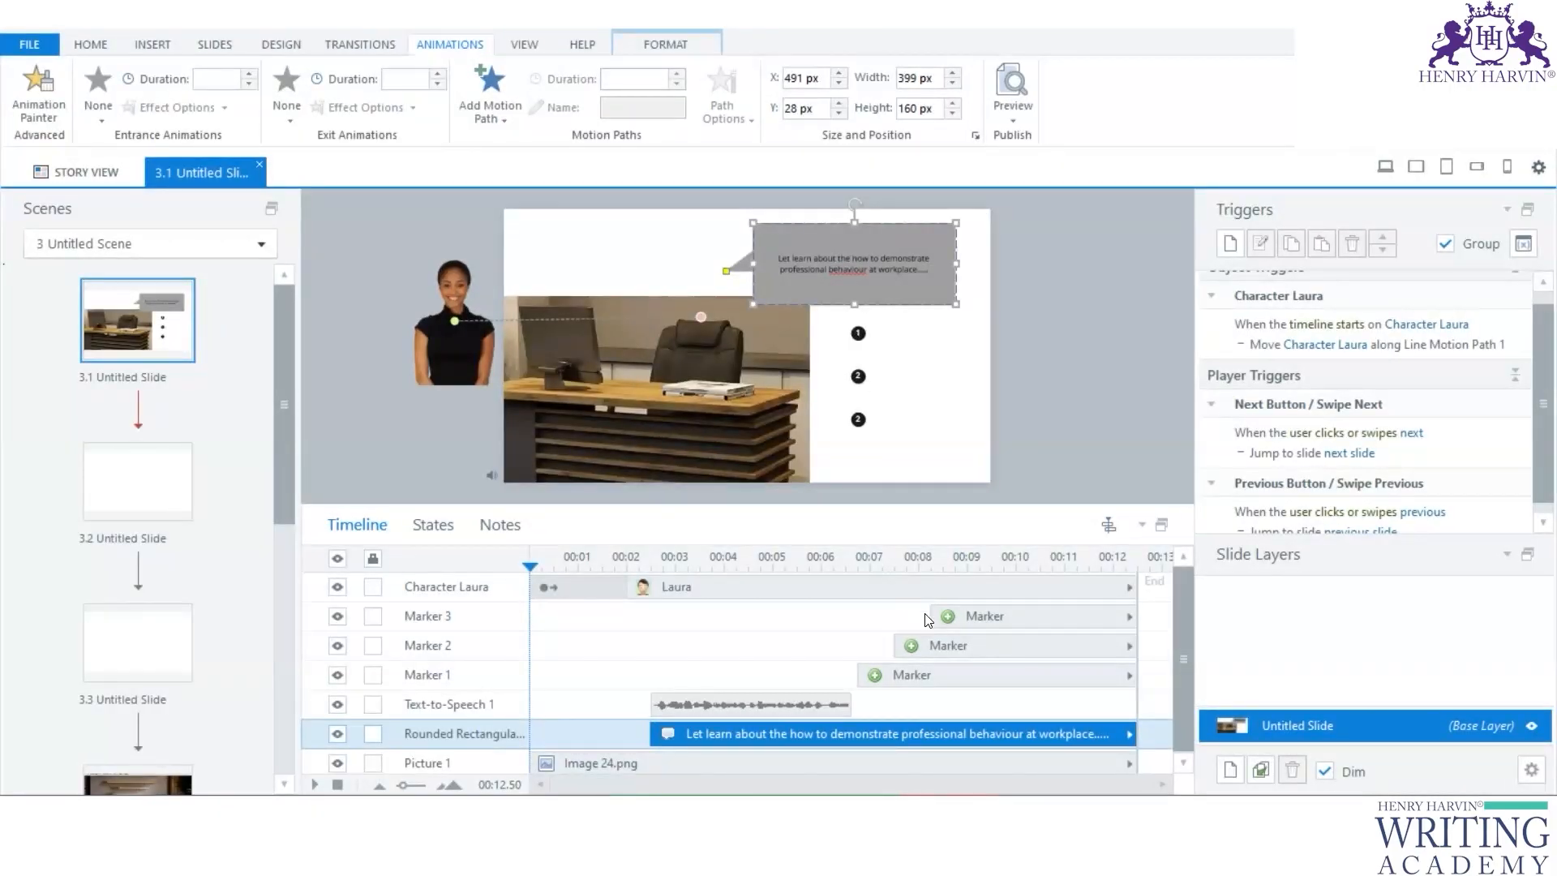
click(912, 675)
click(931, 649)
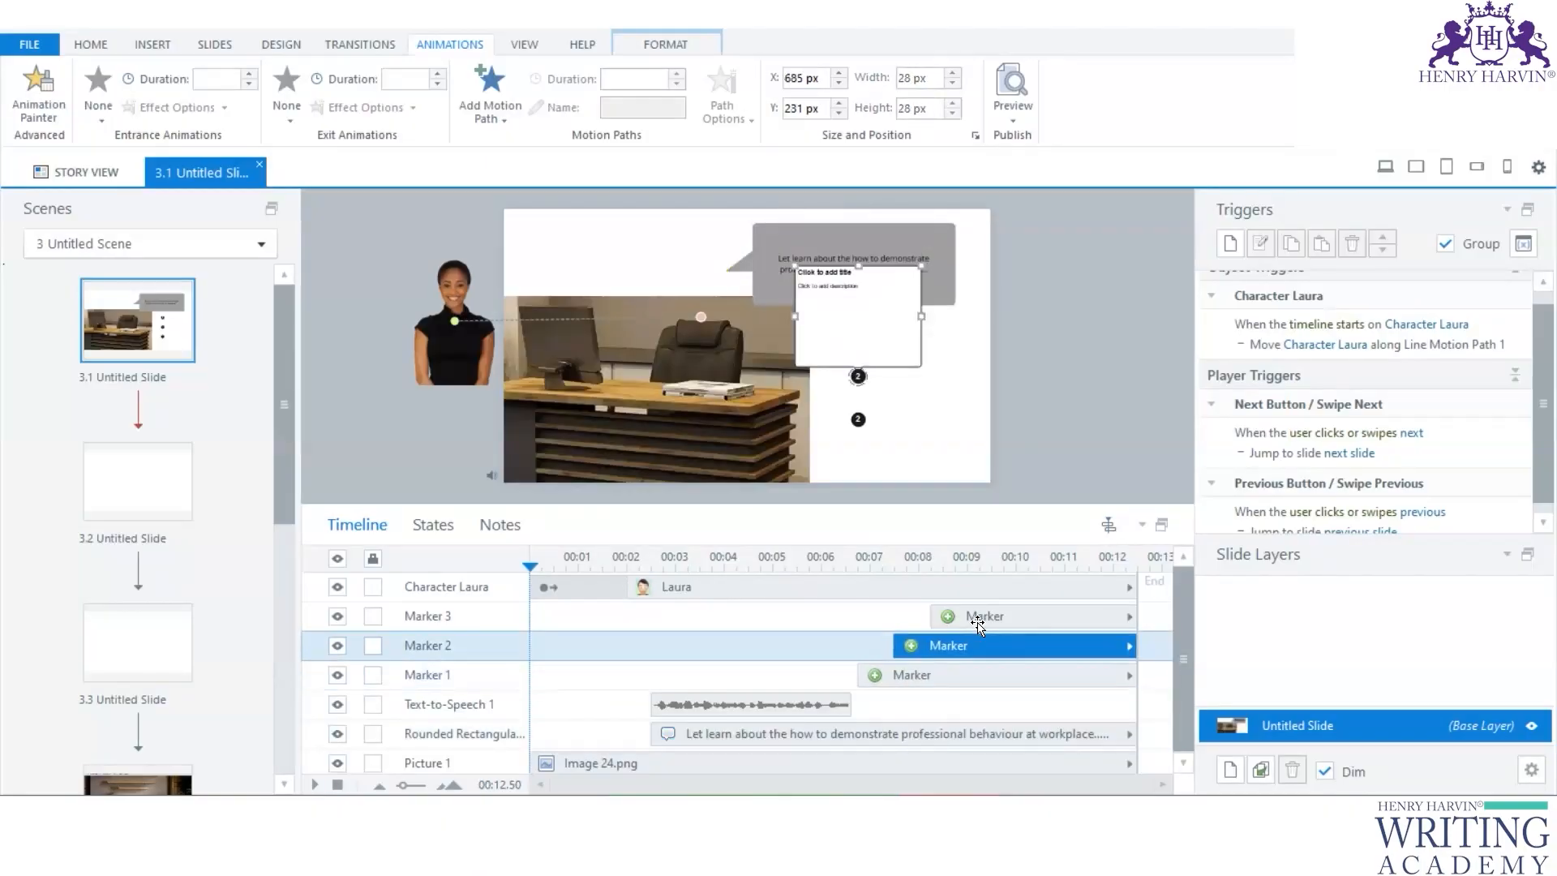
click(977, 622)
Step: Copy Marker 1's description about an internal deadline goal and insert it as text-to-speech audio in English (US) with the Danielle voice
click(981, 675)
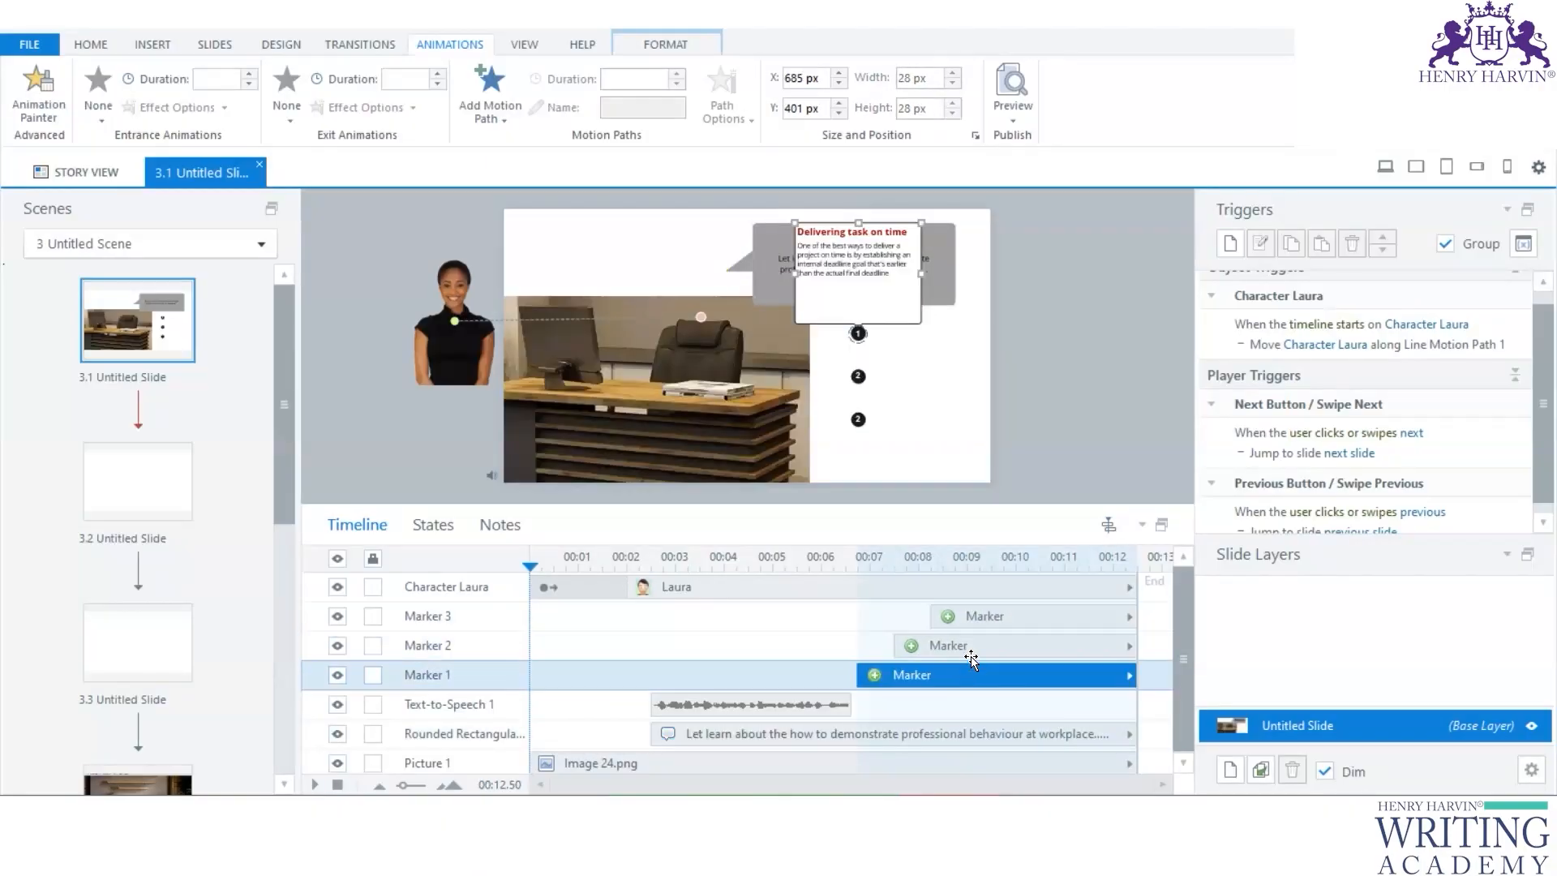
drag(890, 276, 797, 245)
key(ctrl+c)
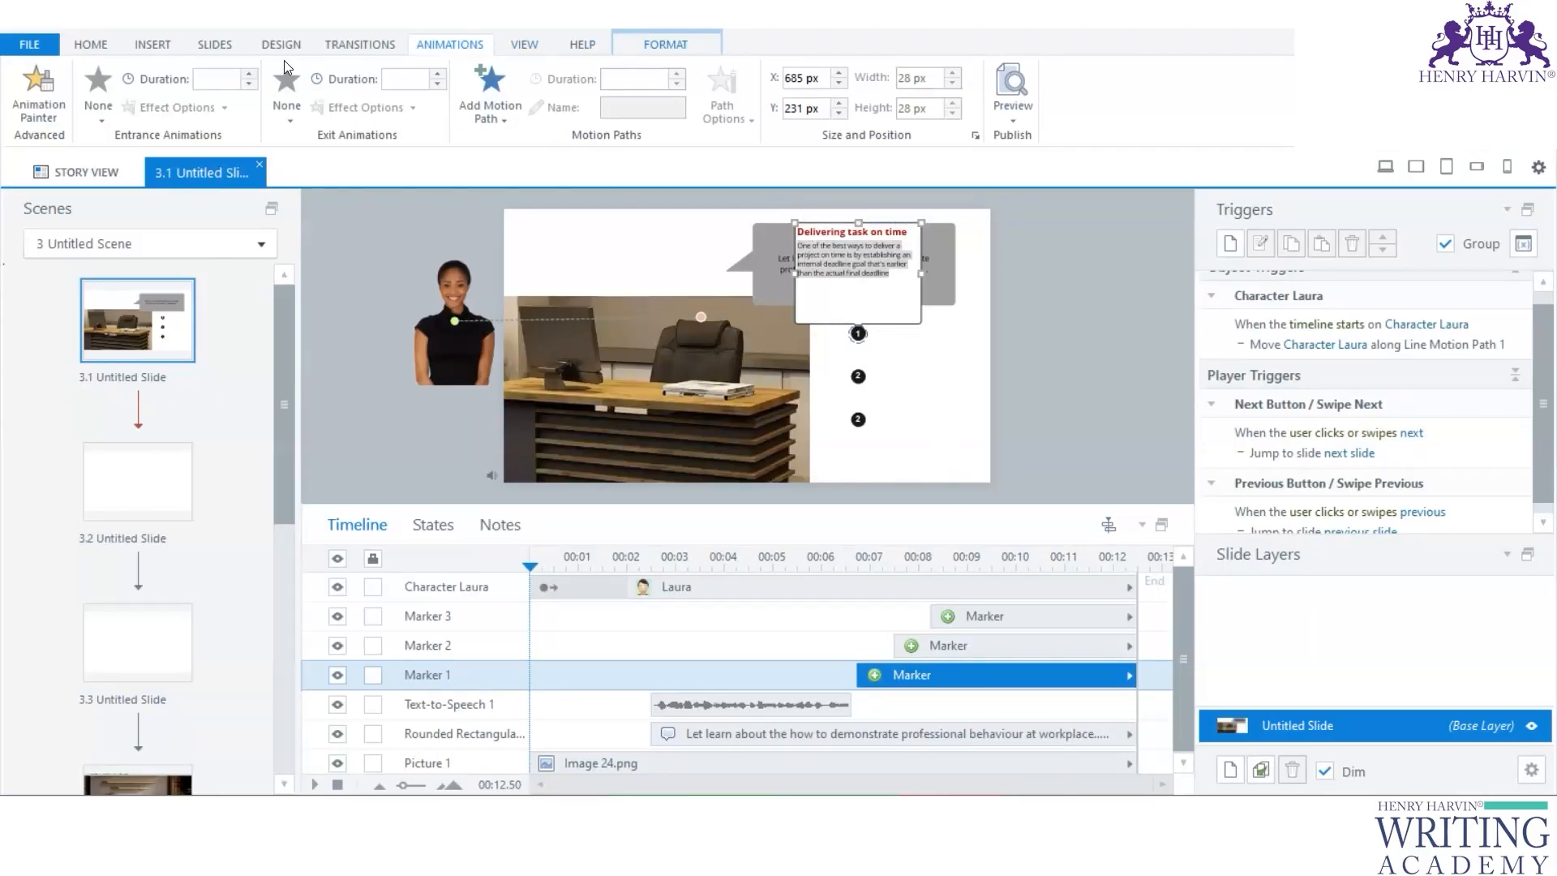
click(169, 47)
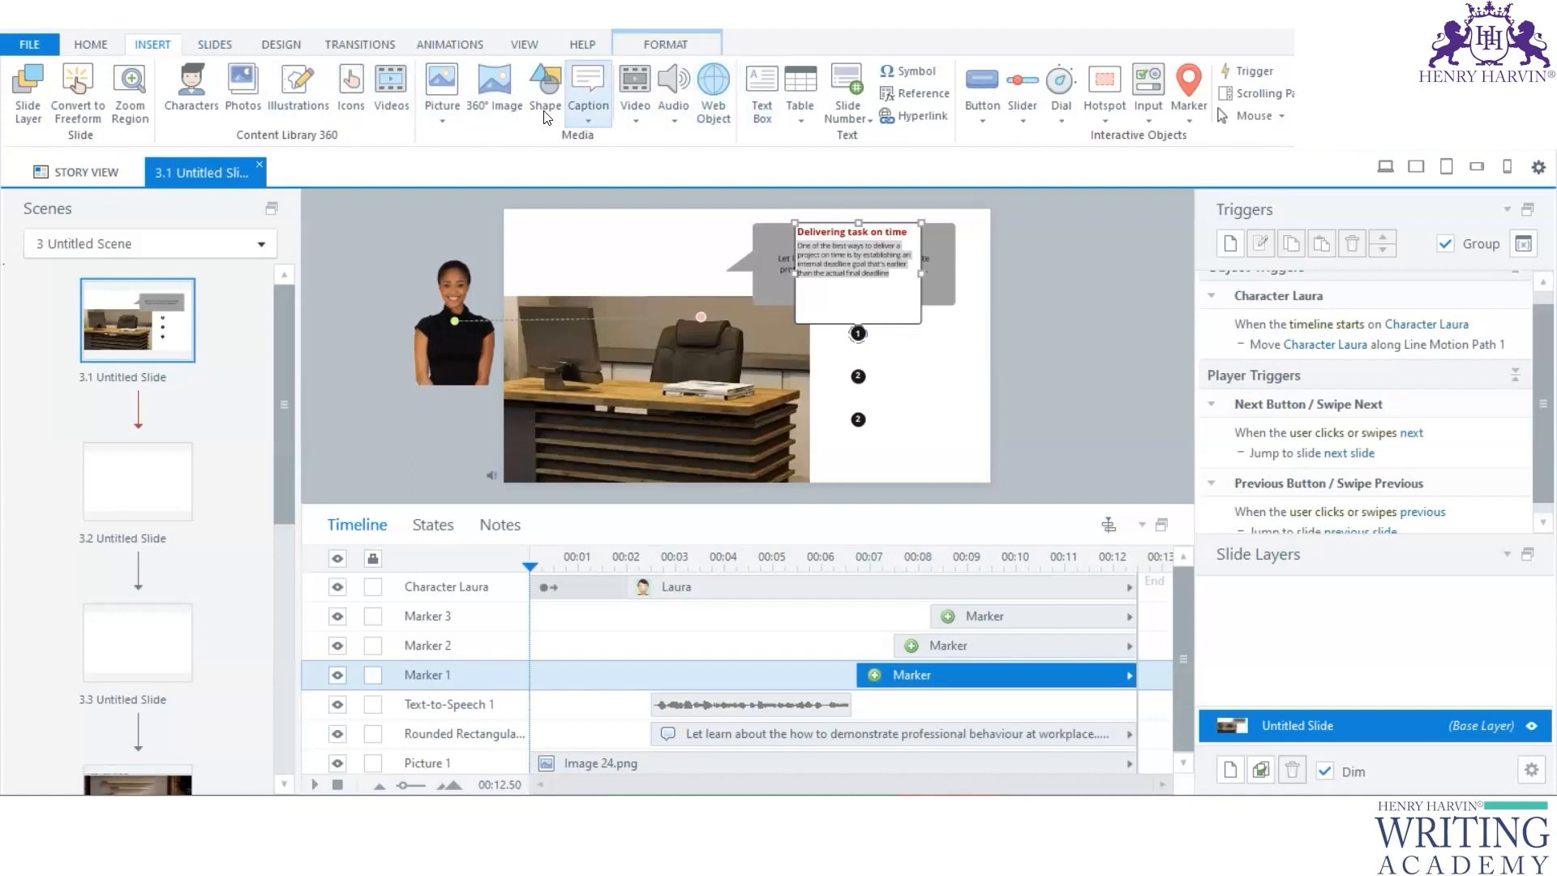
click(671, 122)
click(730, 210)
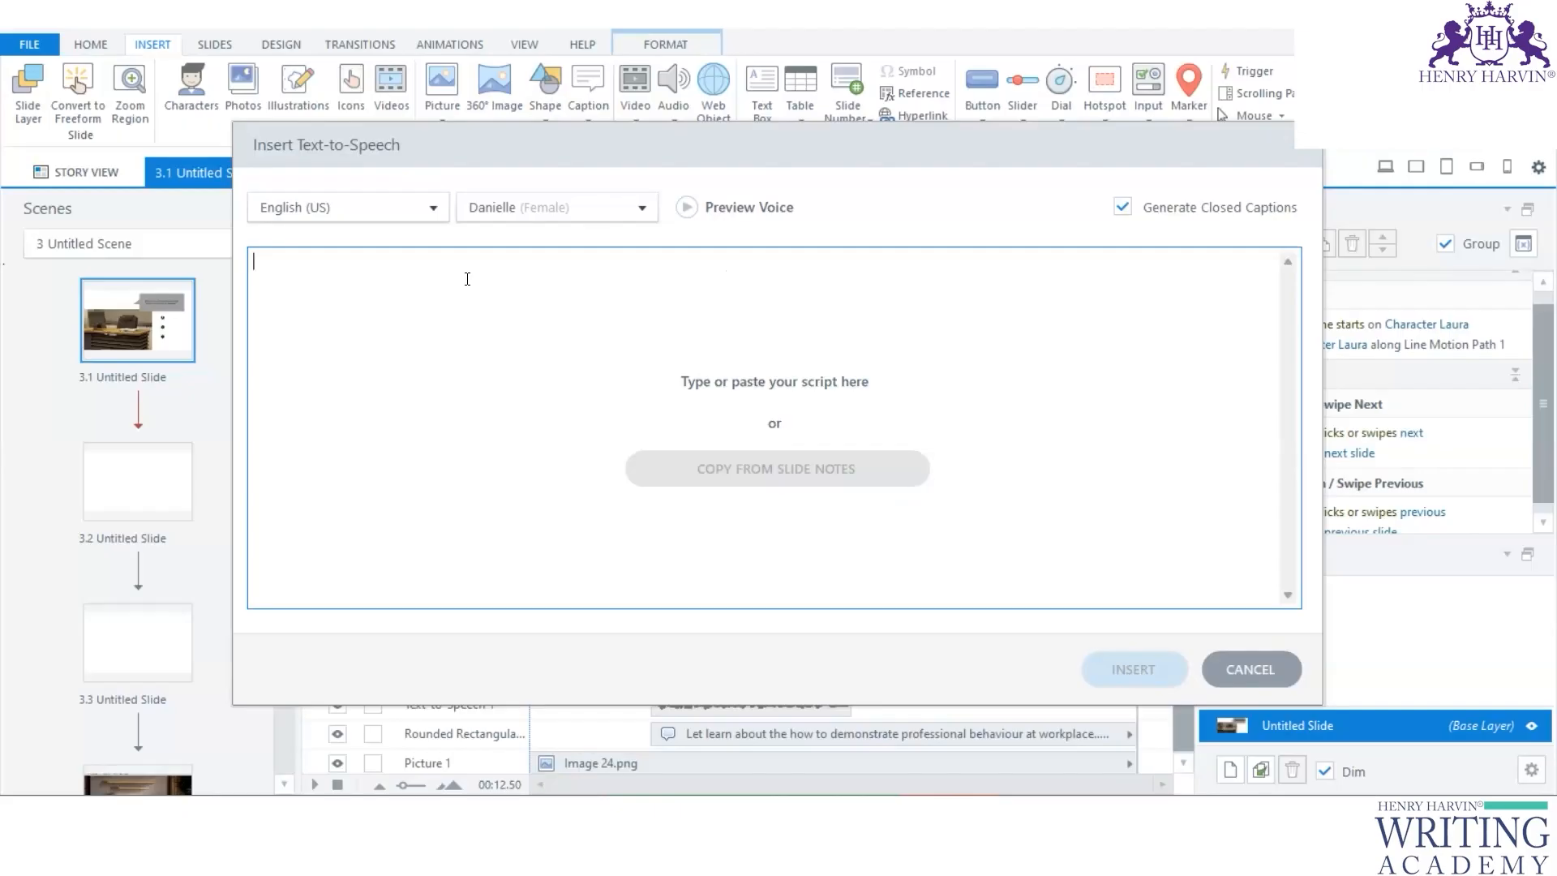
key(ctrl+v)
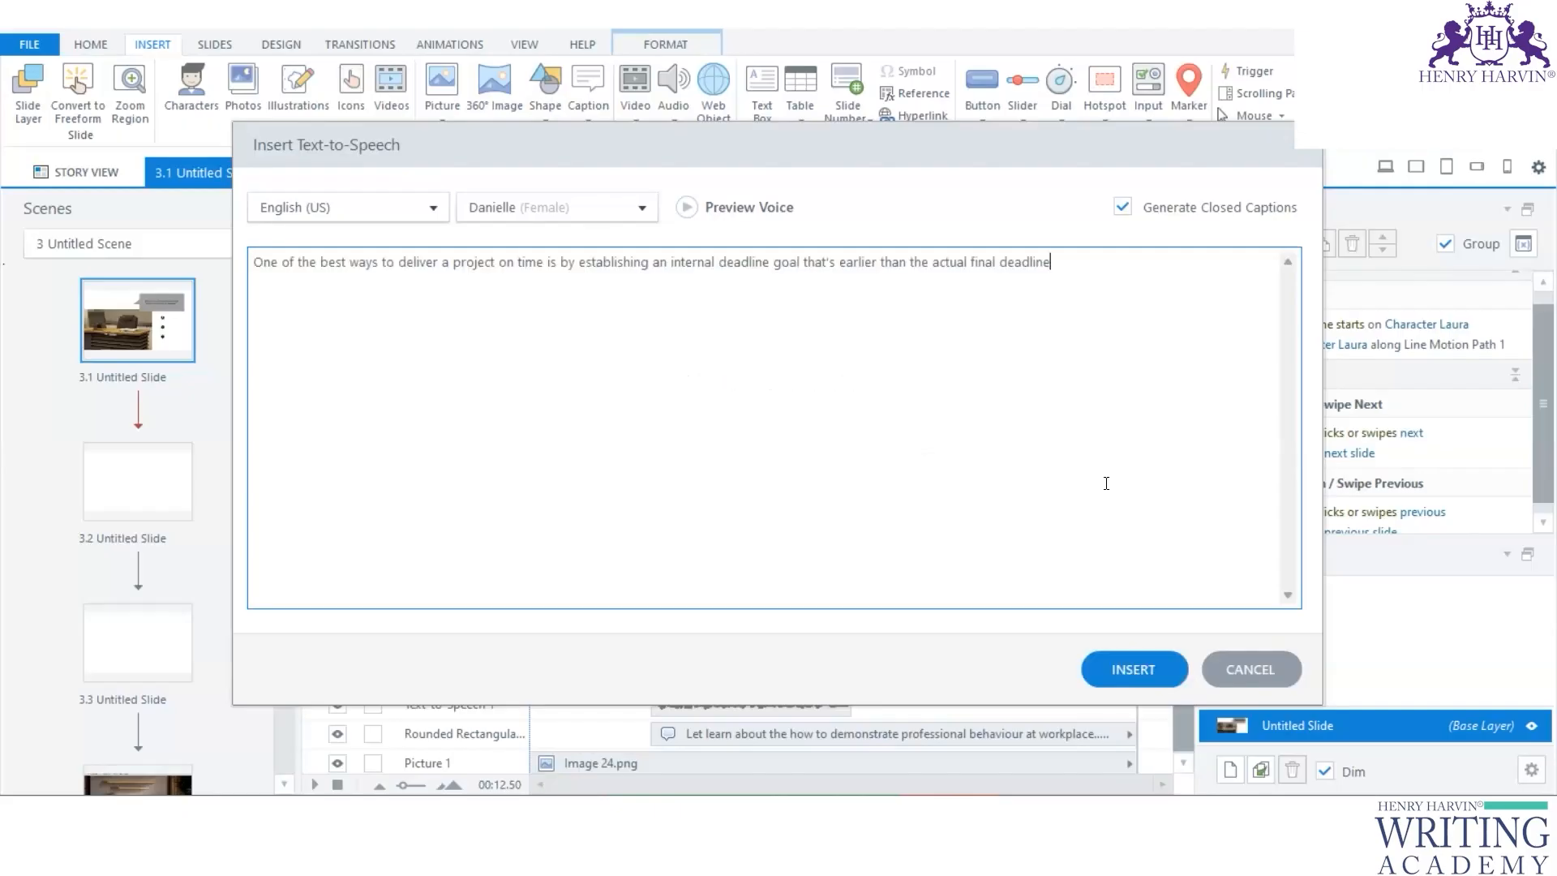
click(1132, 668)
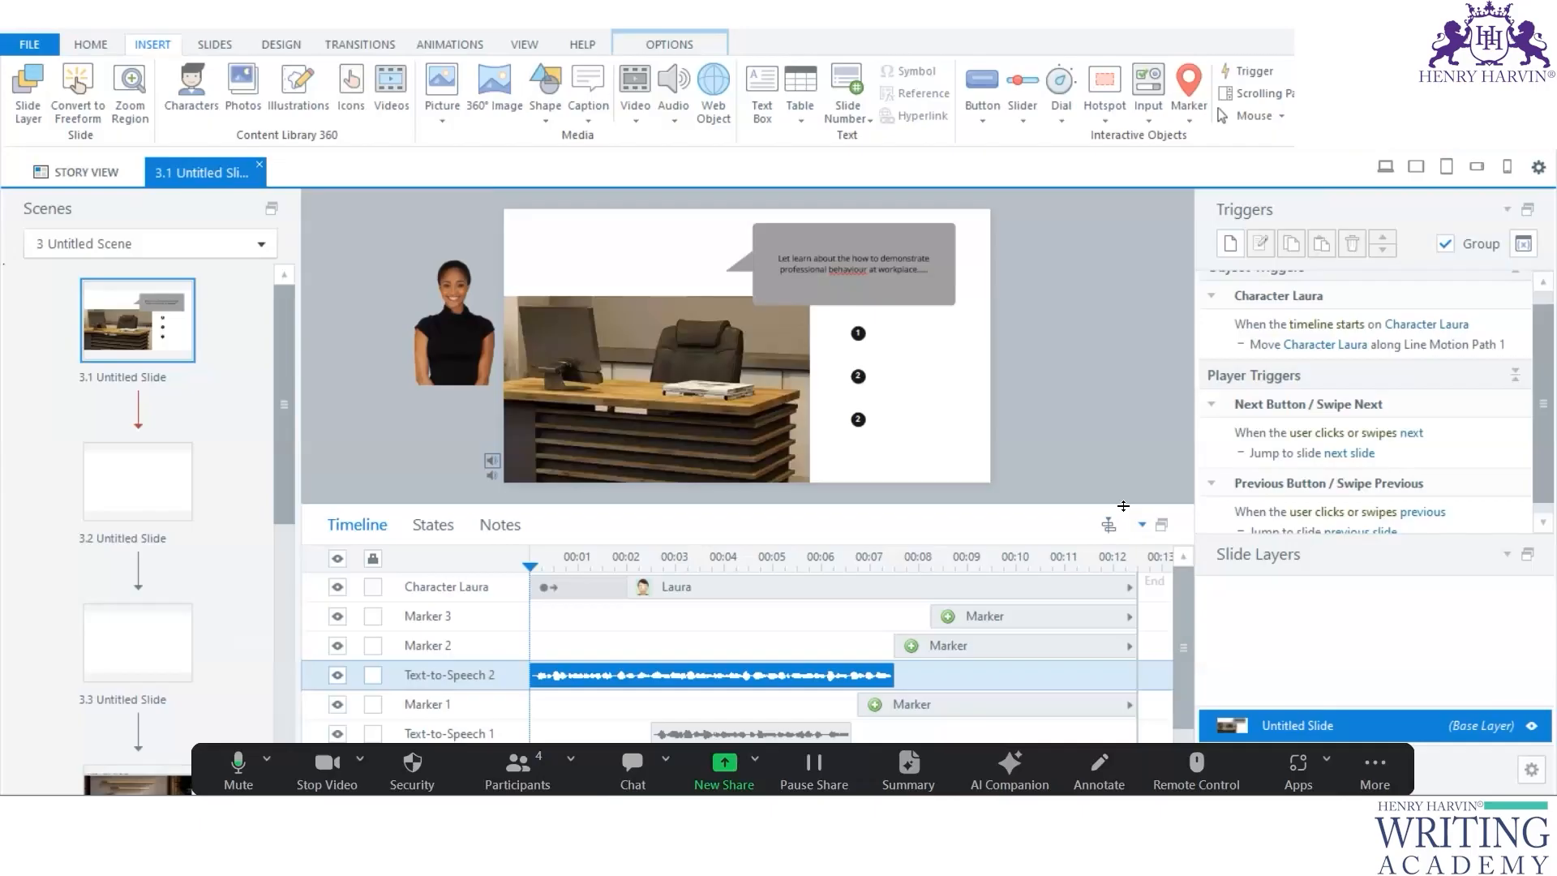
Step: Enlarge the timeline area and start the new narration, Text-to-Speech 2, together with Marker 1 at about 6.75 seconds
drag(1115, 396, 1114, 394)
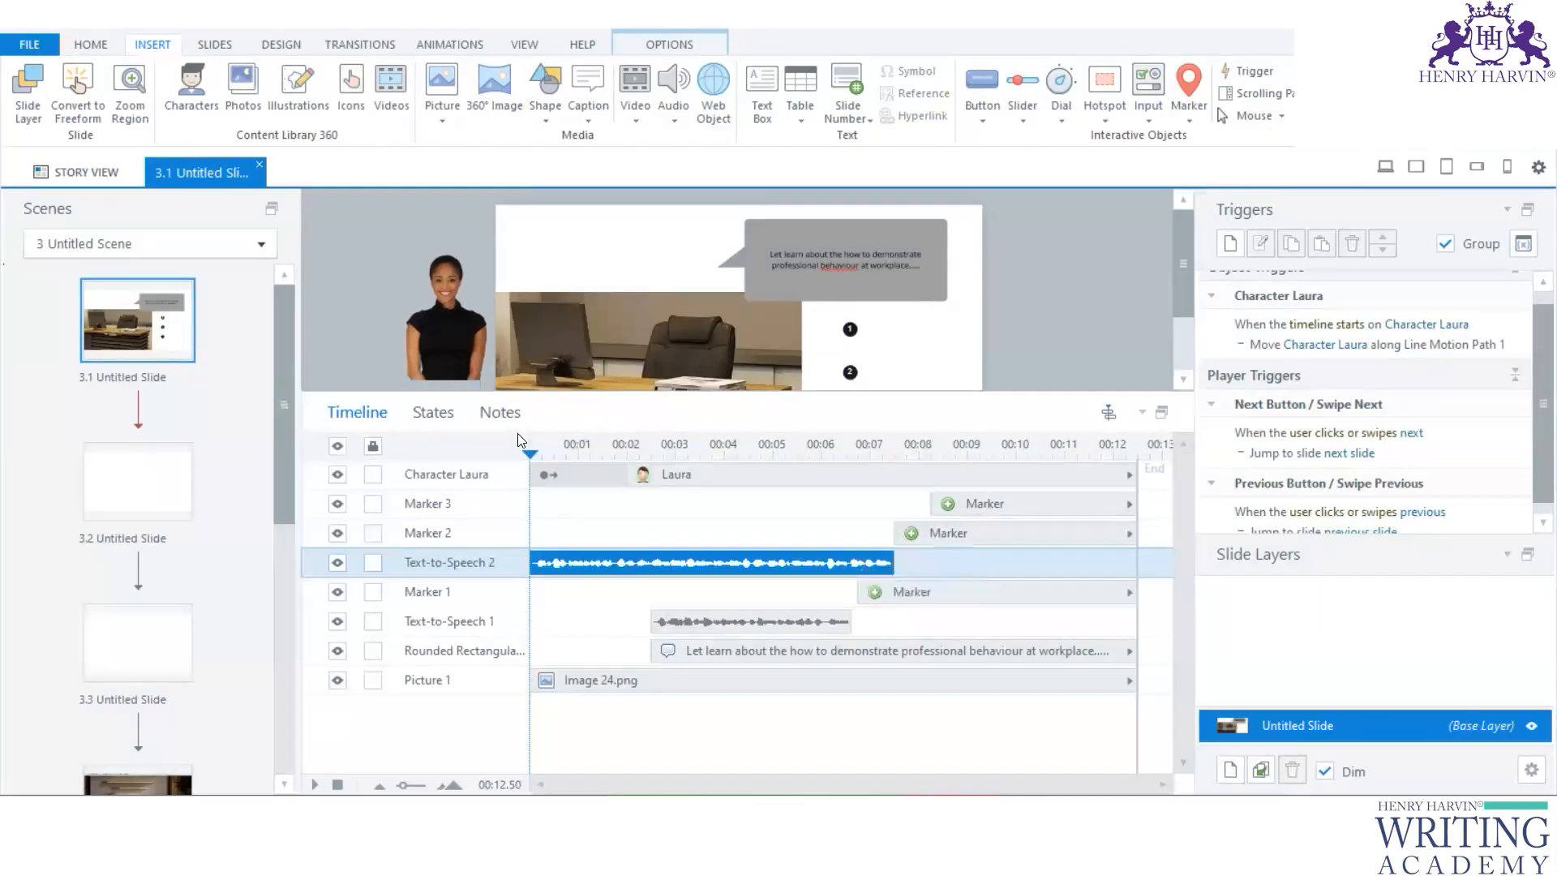
drag(538, 570, 913, 556)
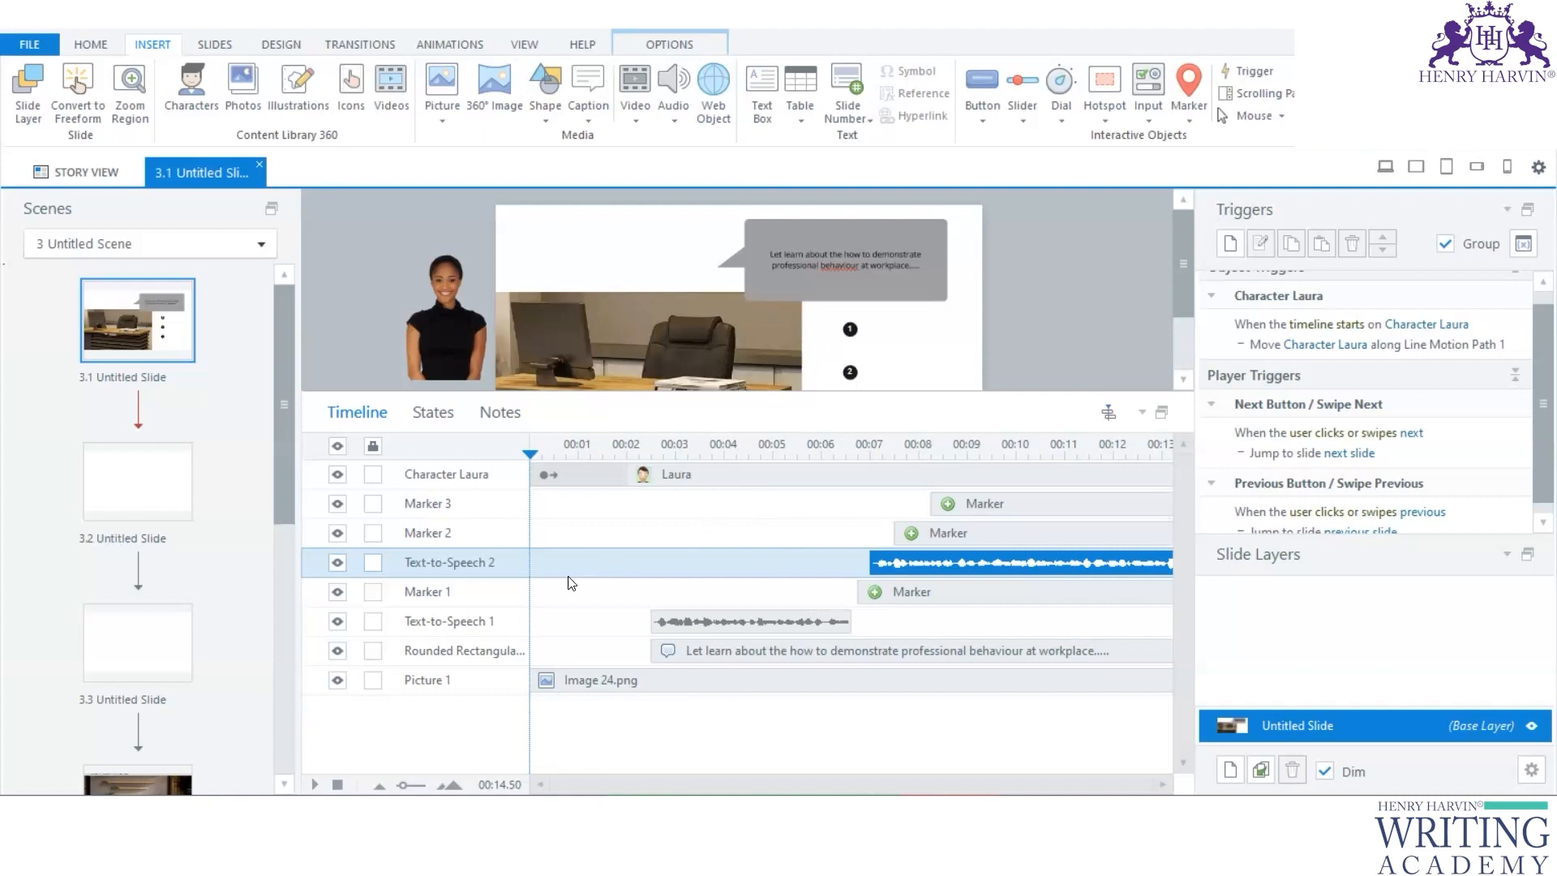
click(461, 590)
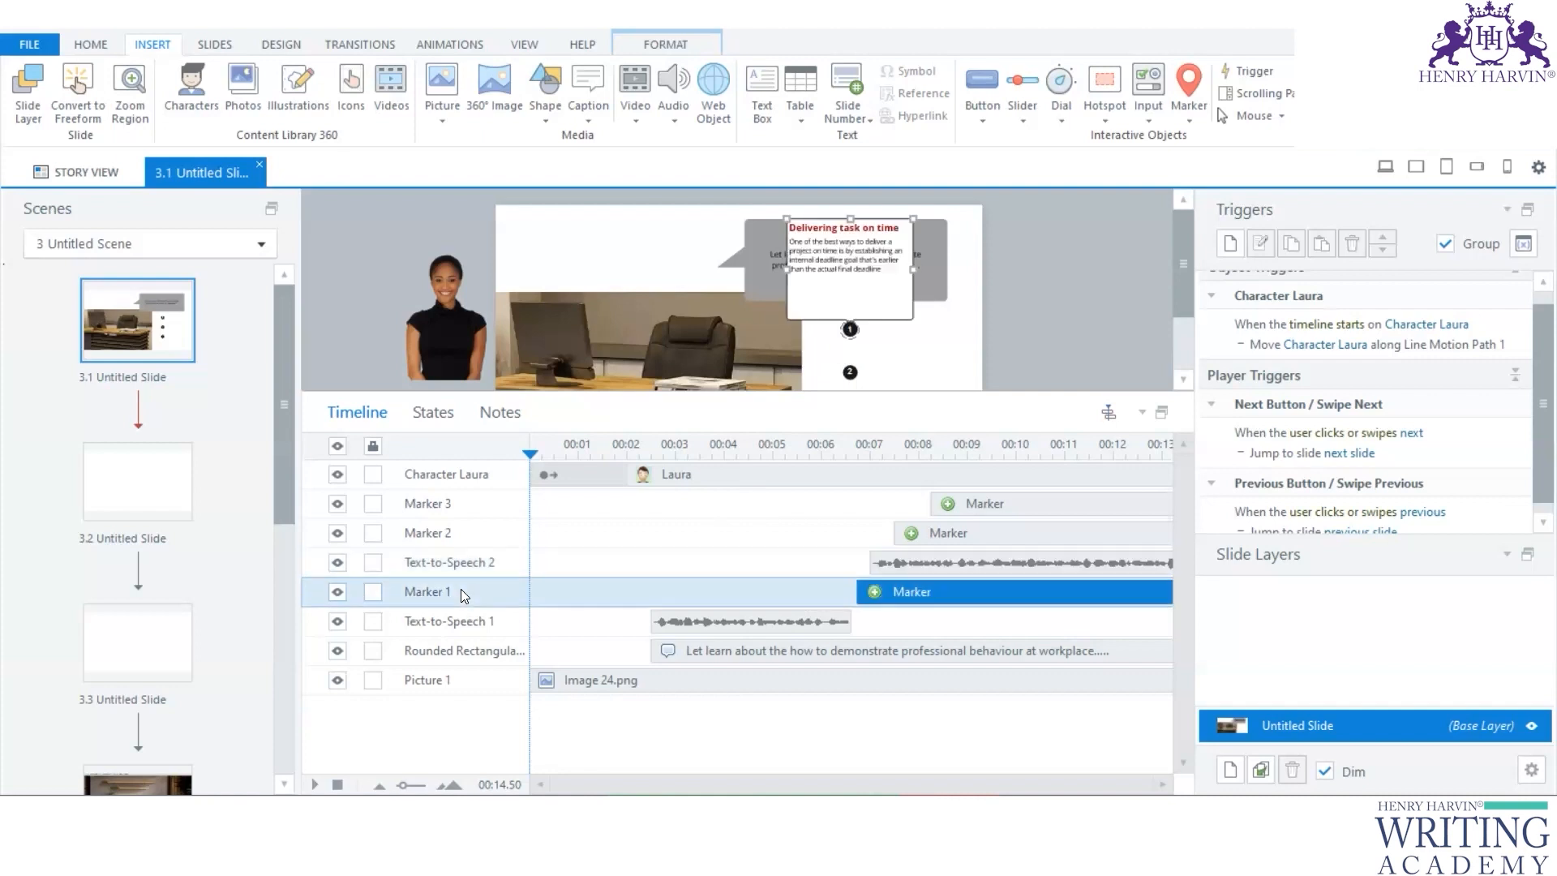
drag(932, 562, 919, 562)
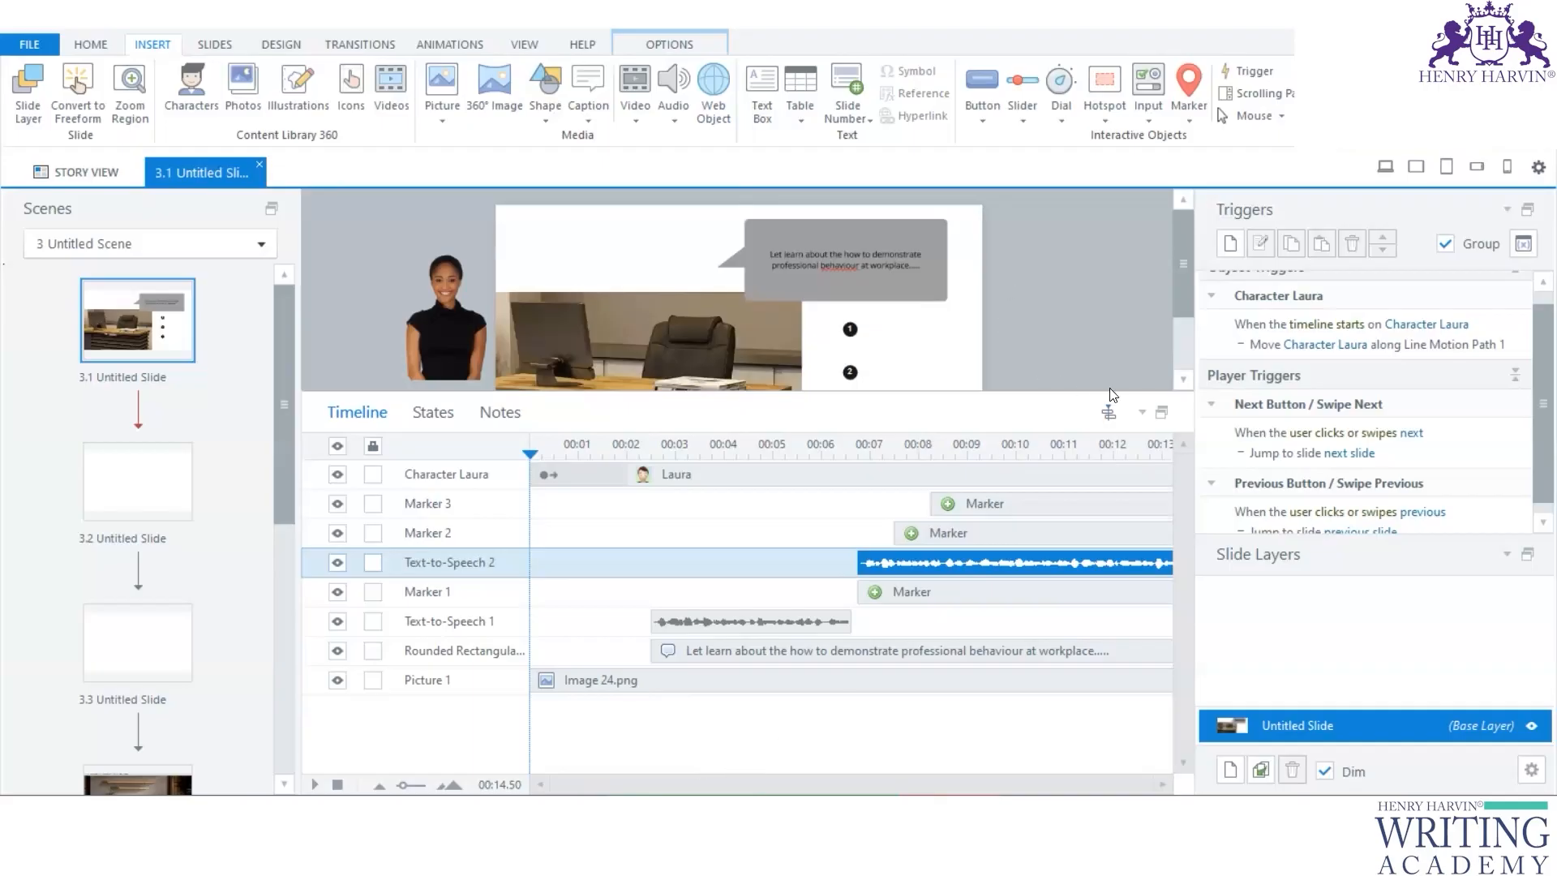
Step: Undock the timeline and extend the slide's duration to 15.75 seconds
click(1161, 412)
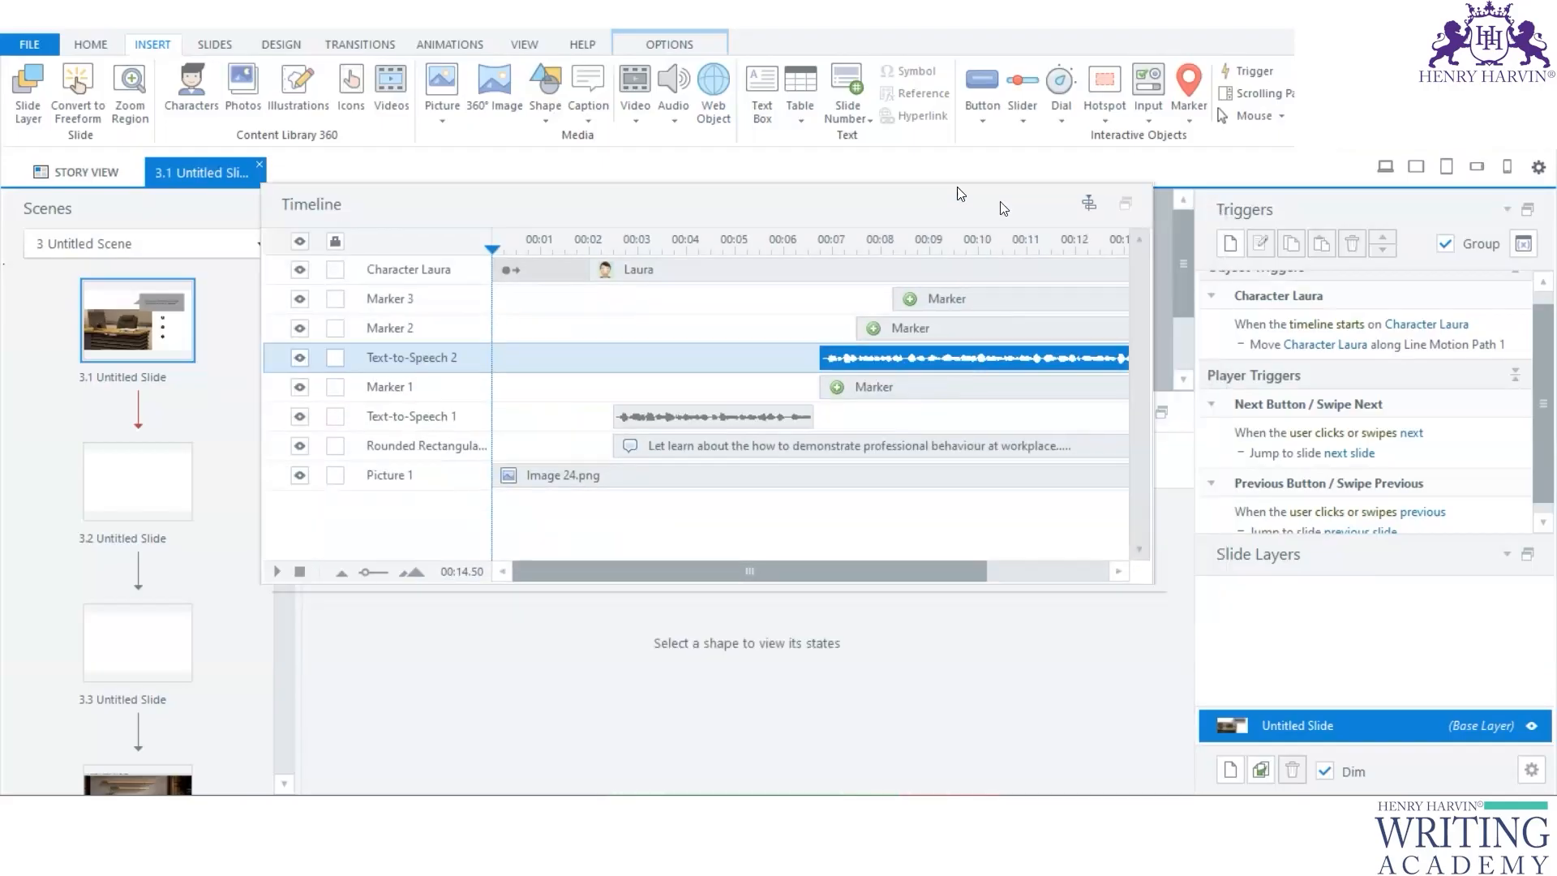
drag(960, 193, 910, 173)
drag(751, 550, 950, 543)
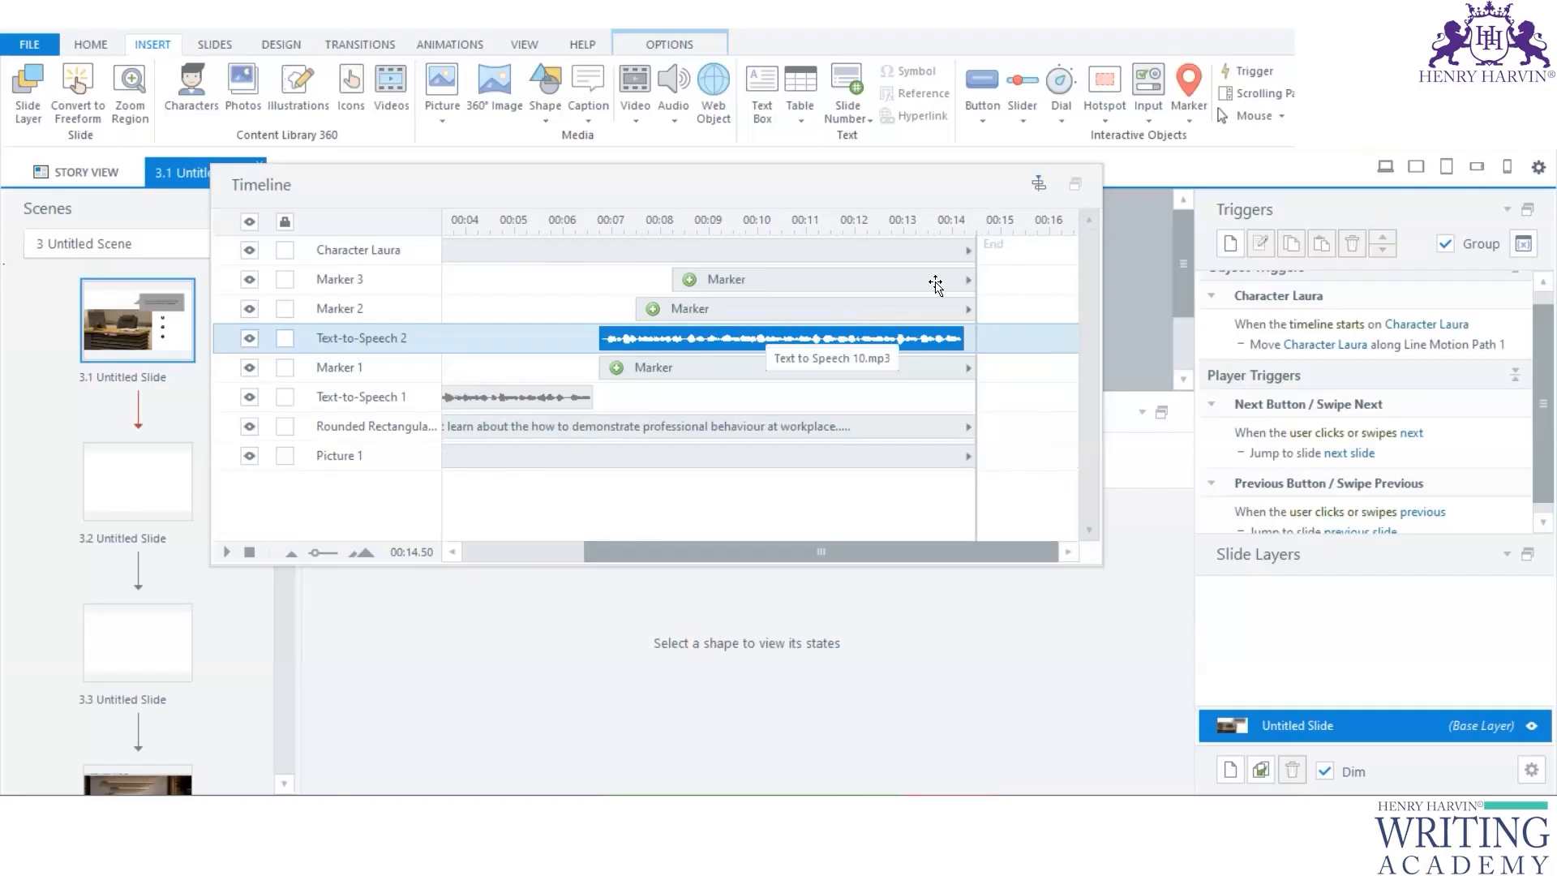
drag(977, 234, 1038, 235)
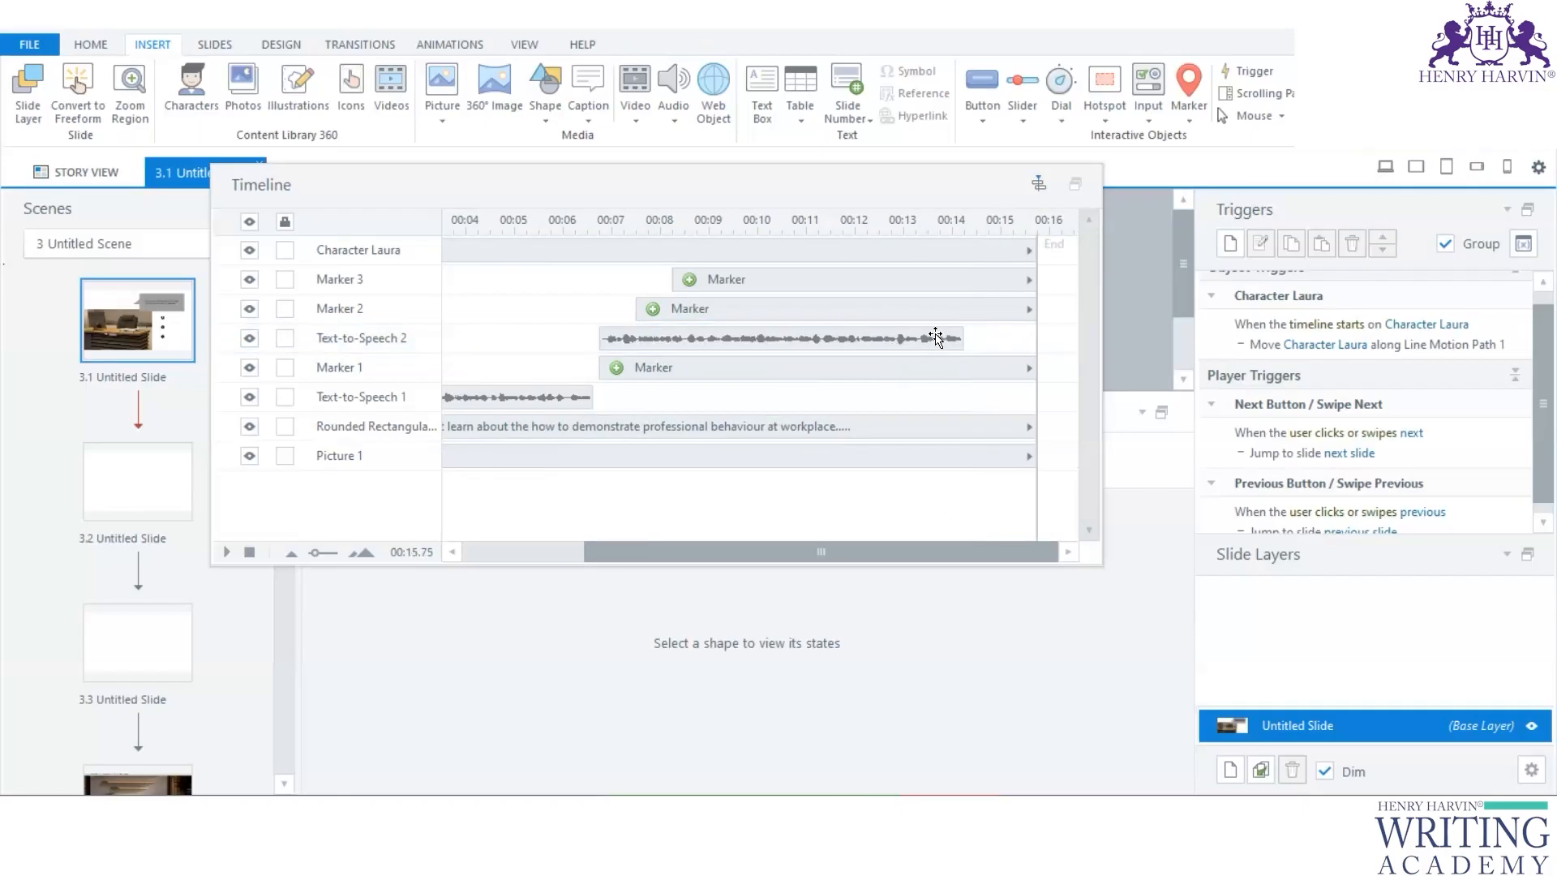
click(935, 337)
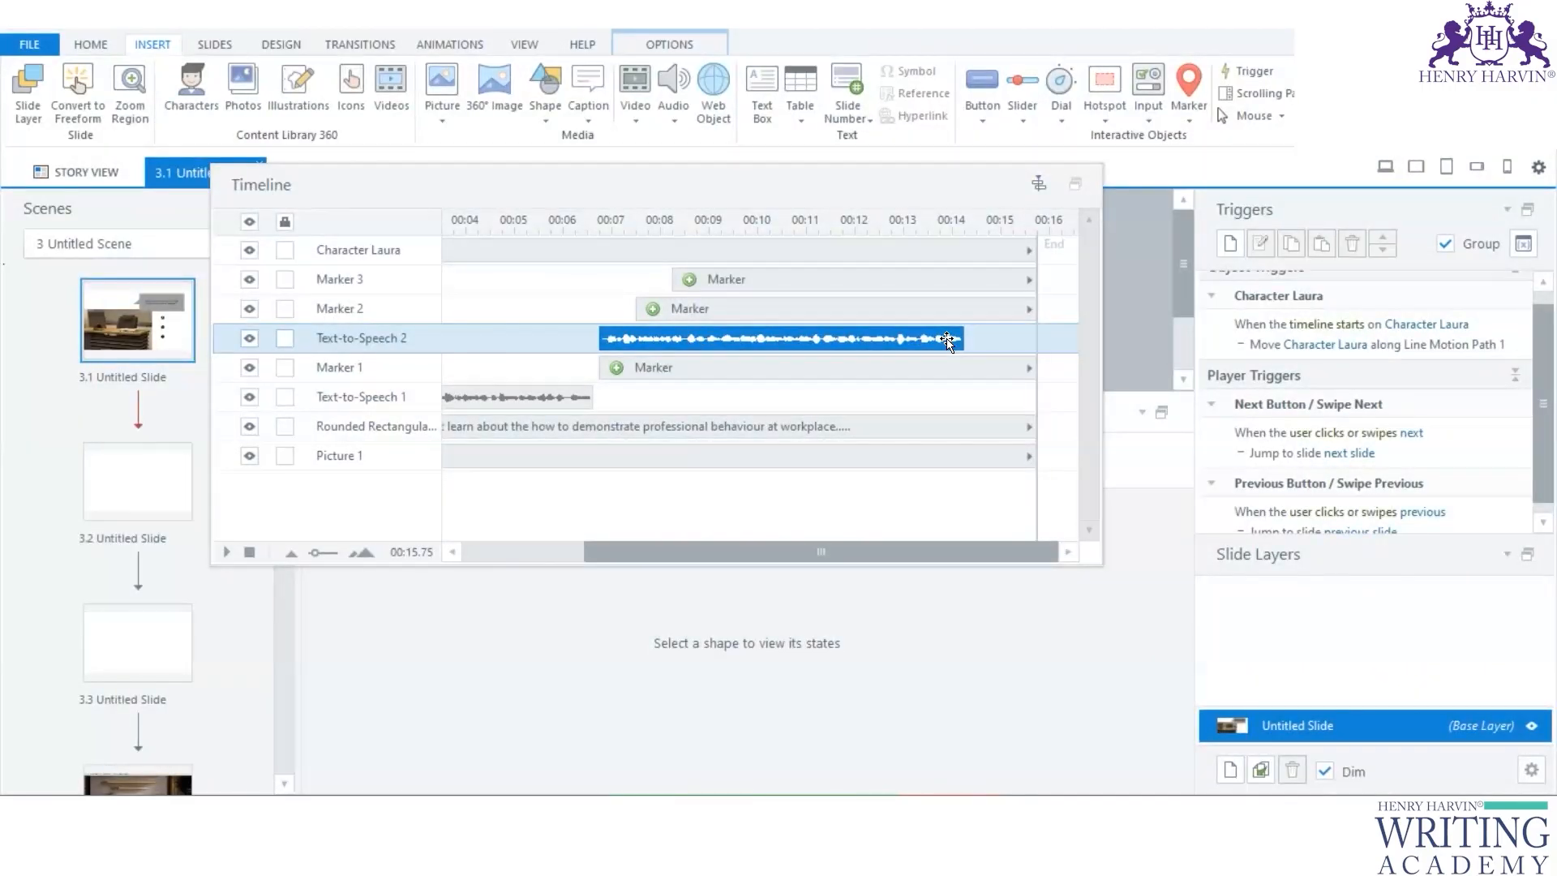
Step: Start Marker 2 at about 7.75 seconds on the timeline
drag(795, 312, 803, 311)
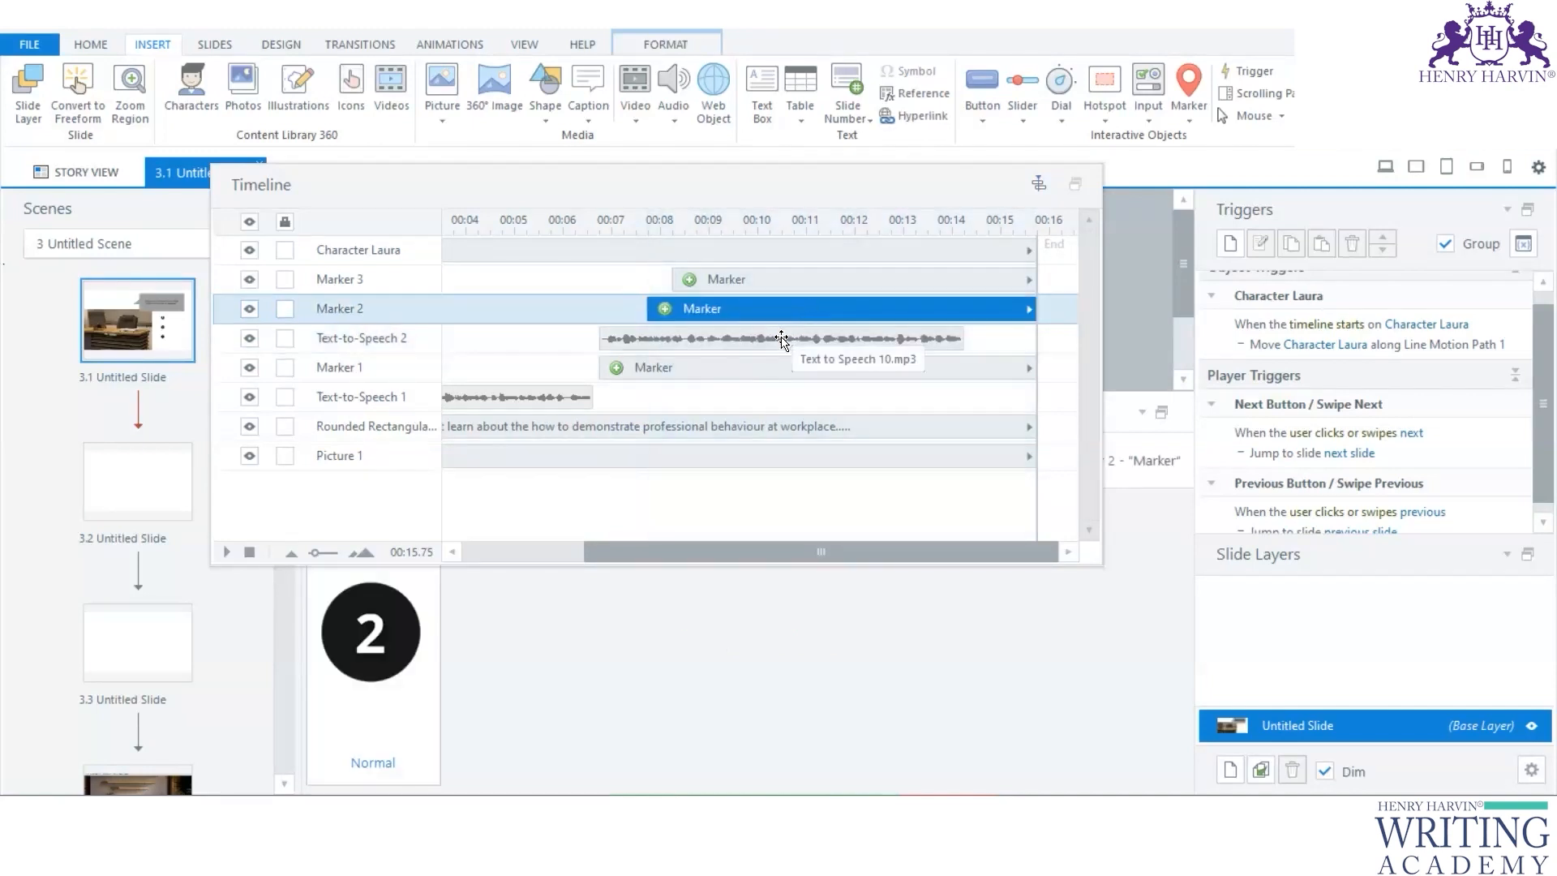
click(786, 334)
right_click(786, 335)
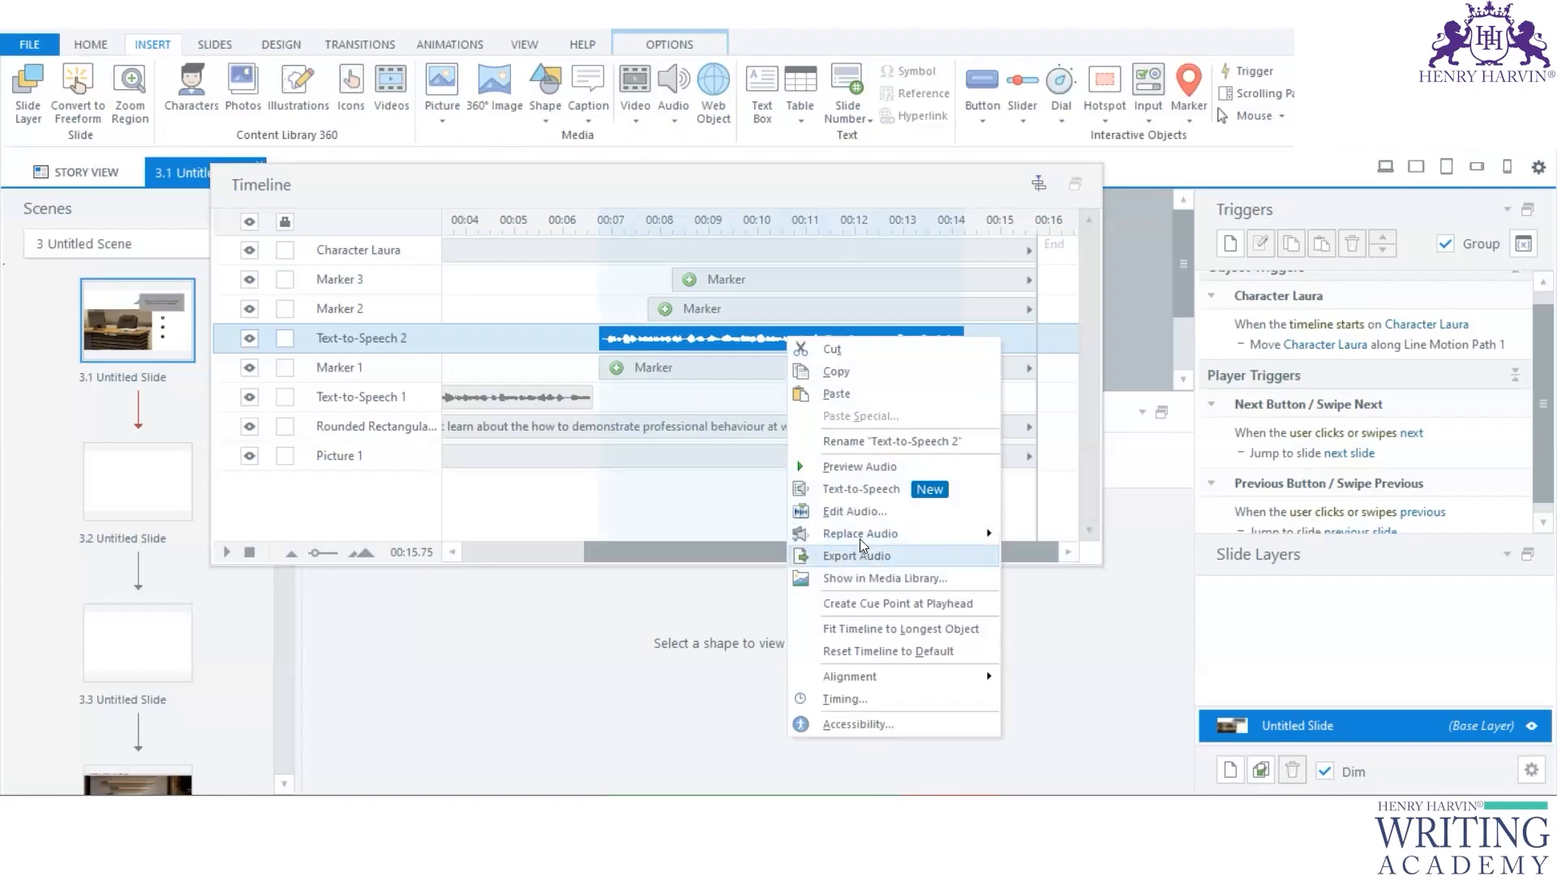
click(721, 340)
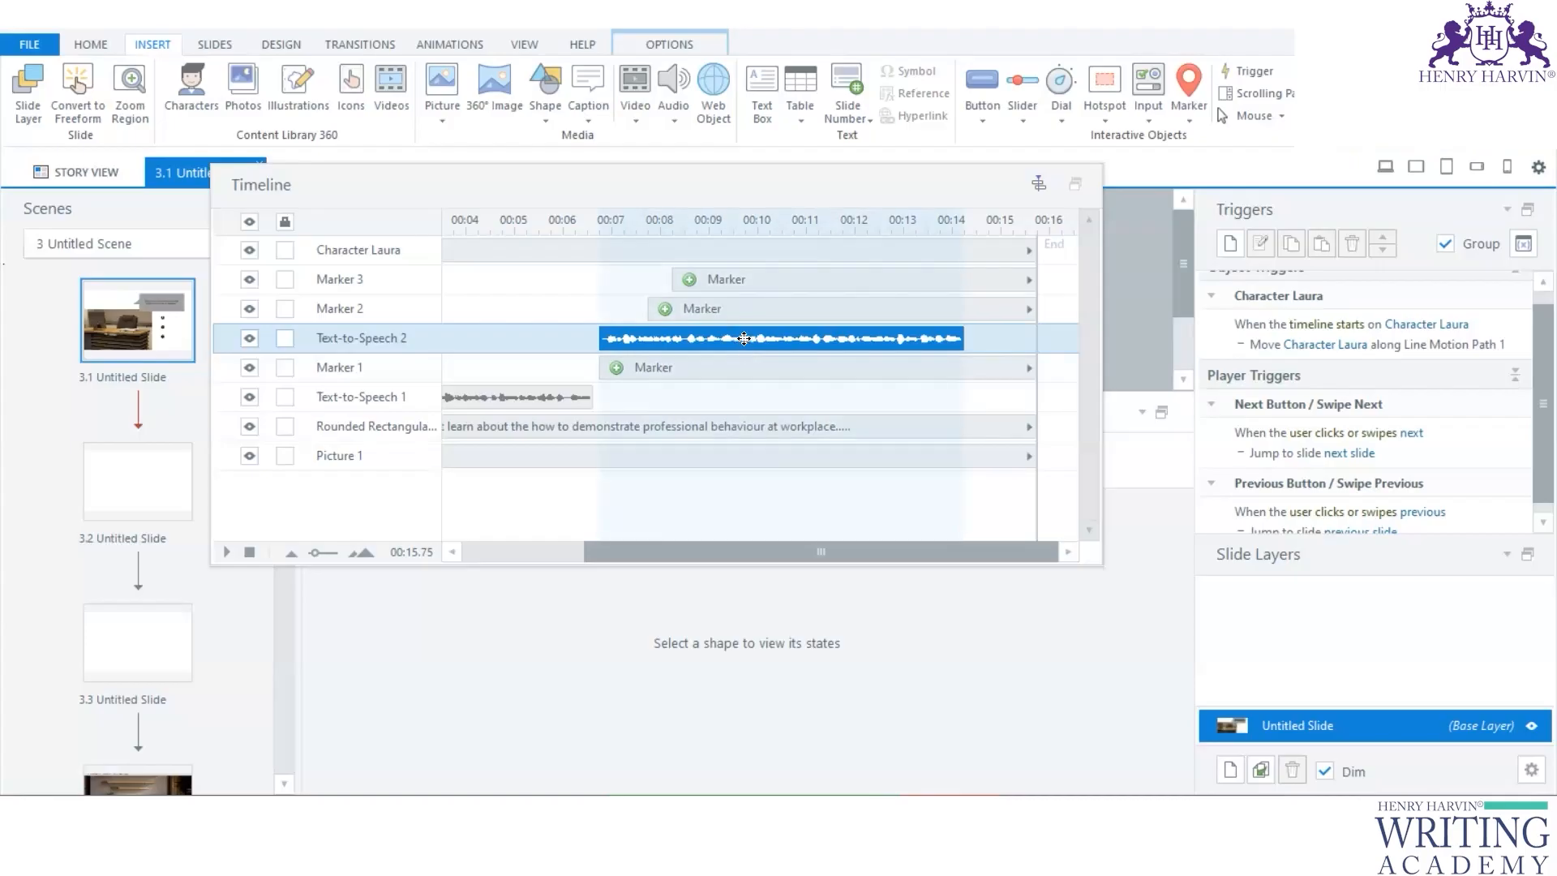
Step: Copy the highlighted deadline tip from the Google results in the browser and insert it as another text-to-speech audio in Storyline
click(682, 118)
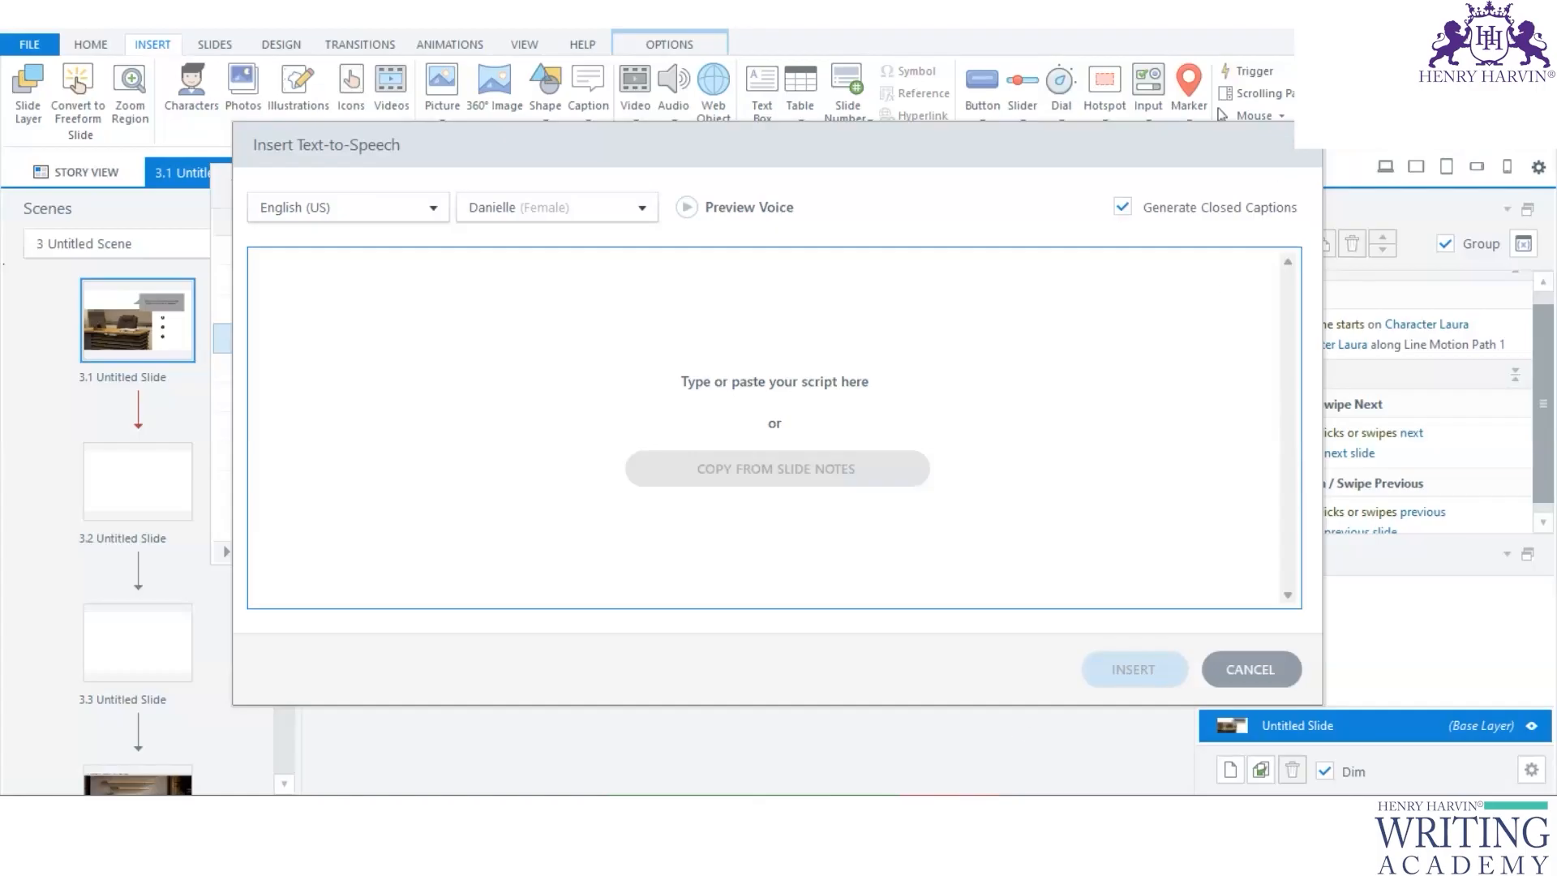
click(924, 814)
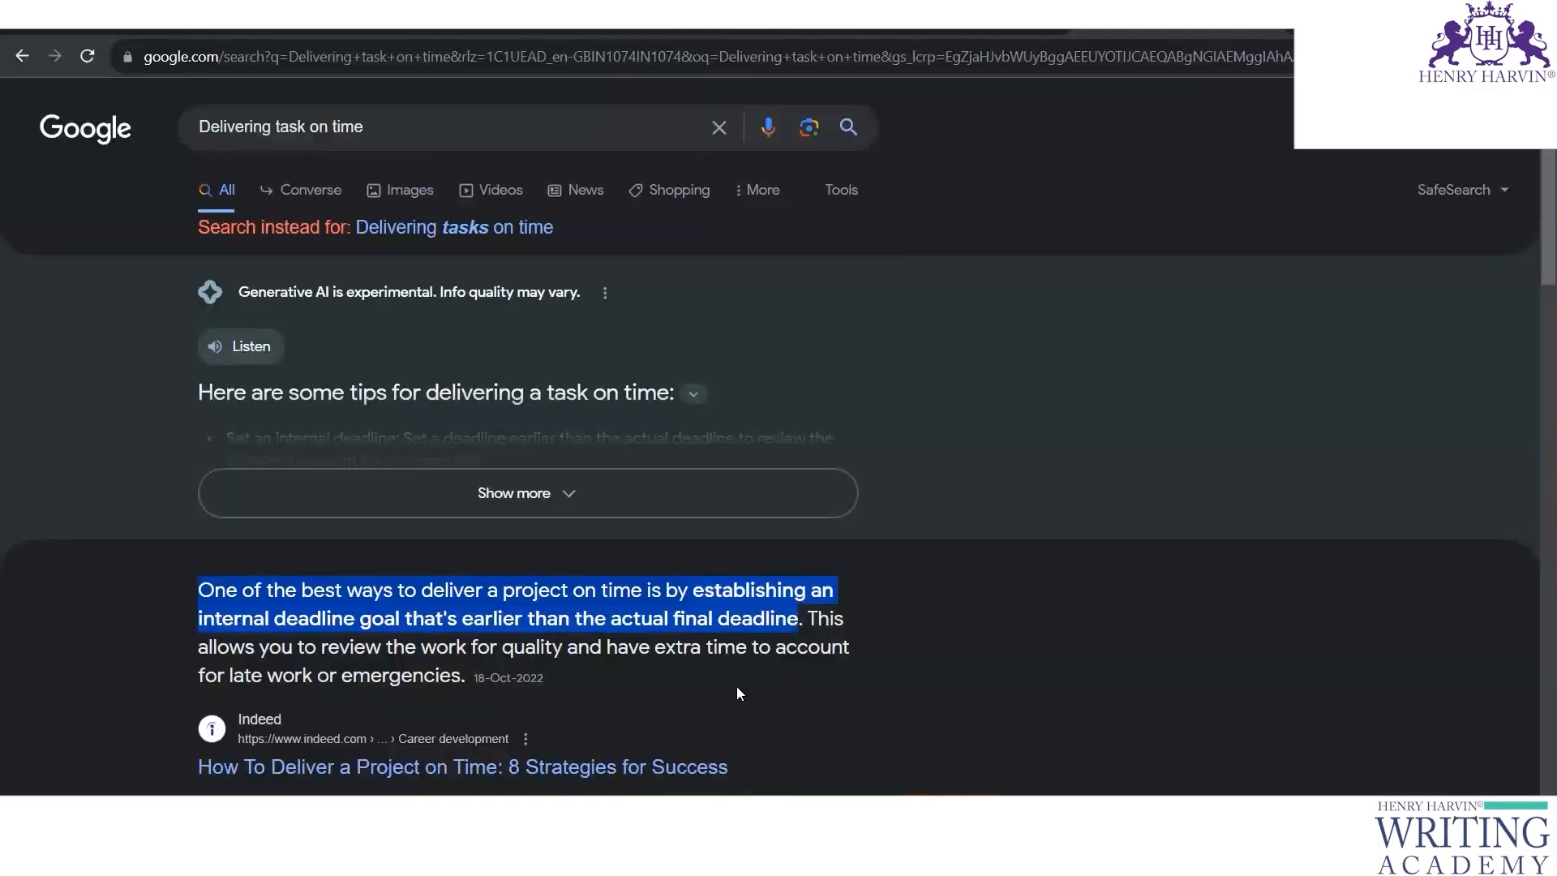
right_click(720, 593)
click(767, 616)
click(1046, 814)
click(947, 724)
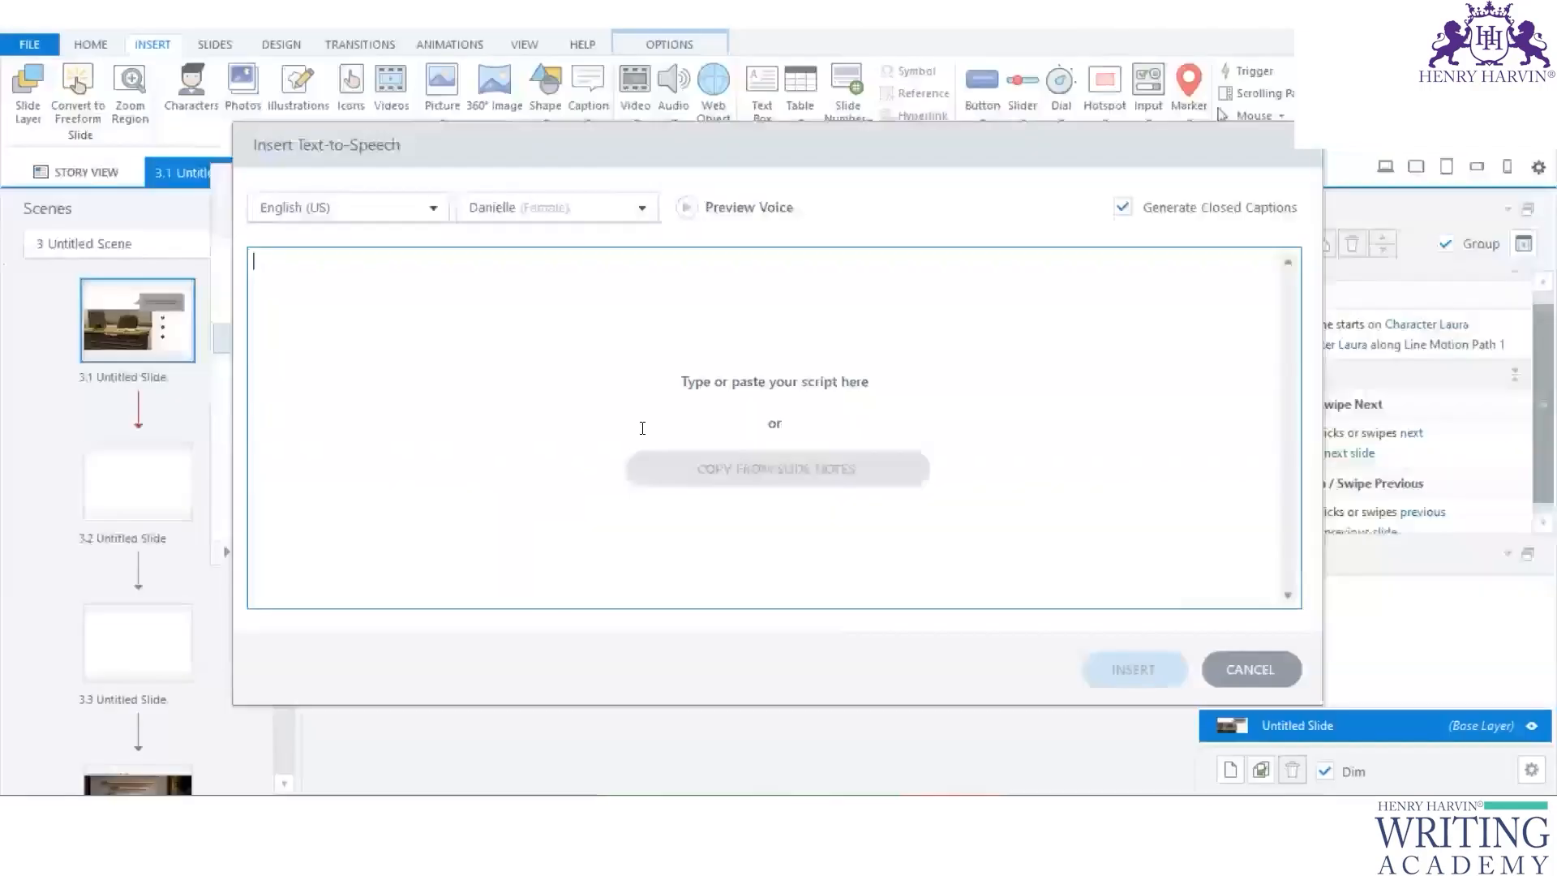
key(ctrl+v)
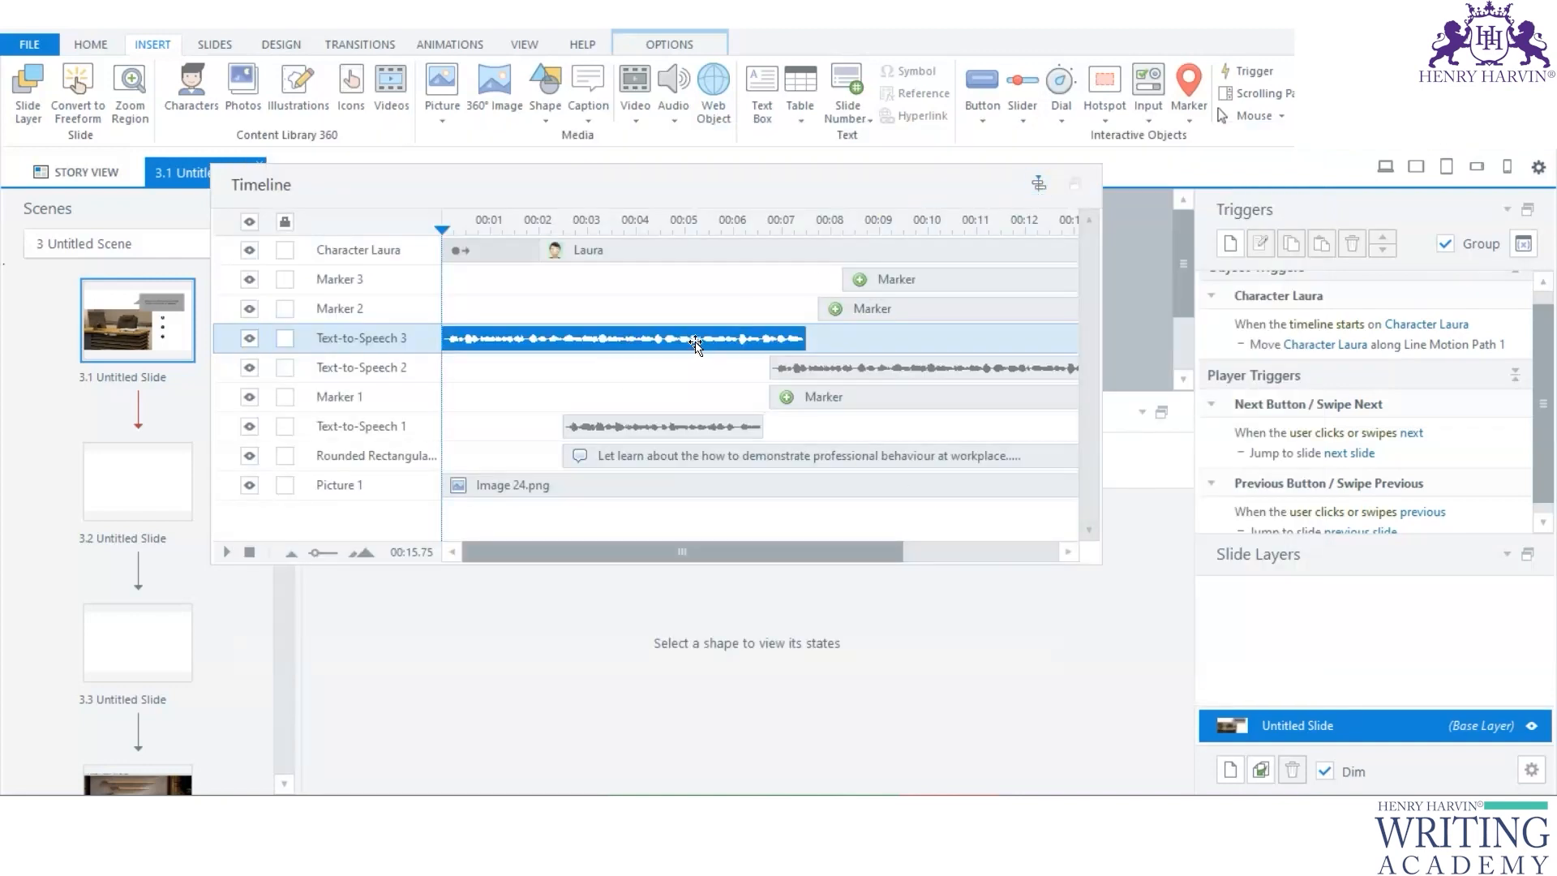
Step: Start Text-to-Speech 3 with Marker 2 at about 7.75 seconds and shorten the slide's duration to 15.25 seconds
drag(768, 348, 1048, 350)
click(973, 553)
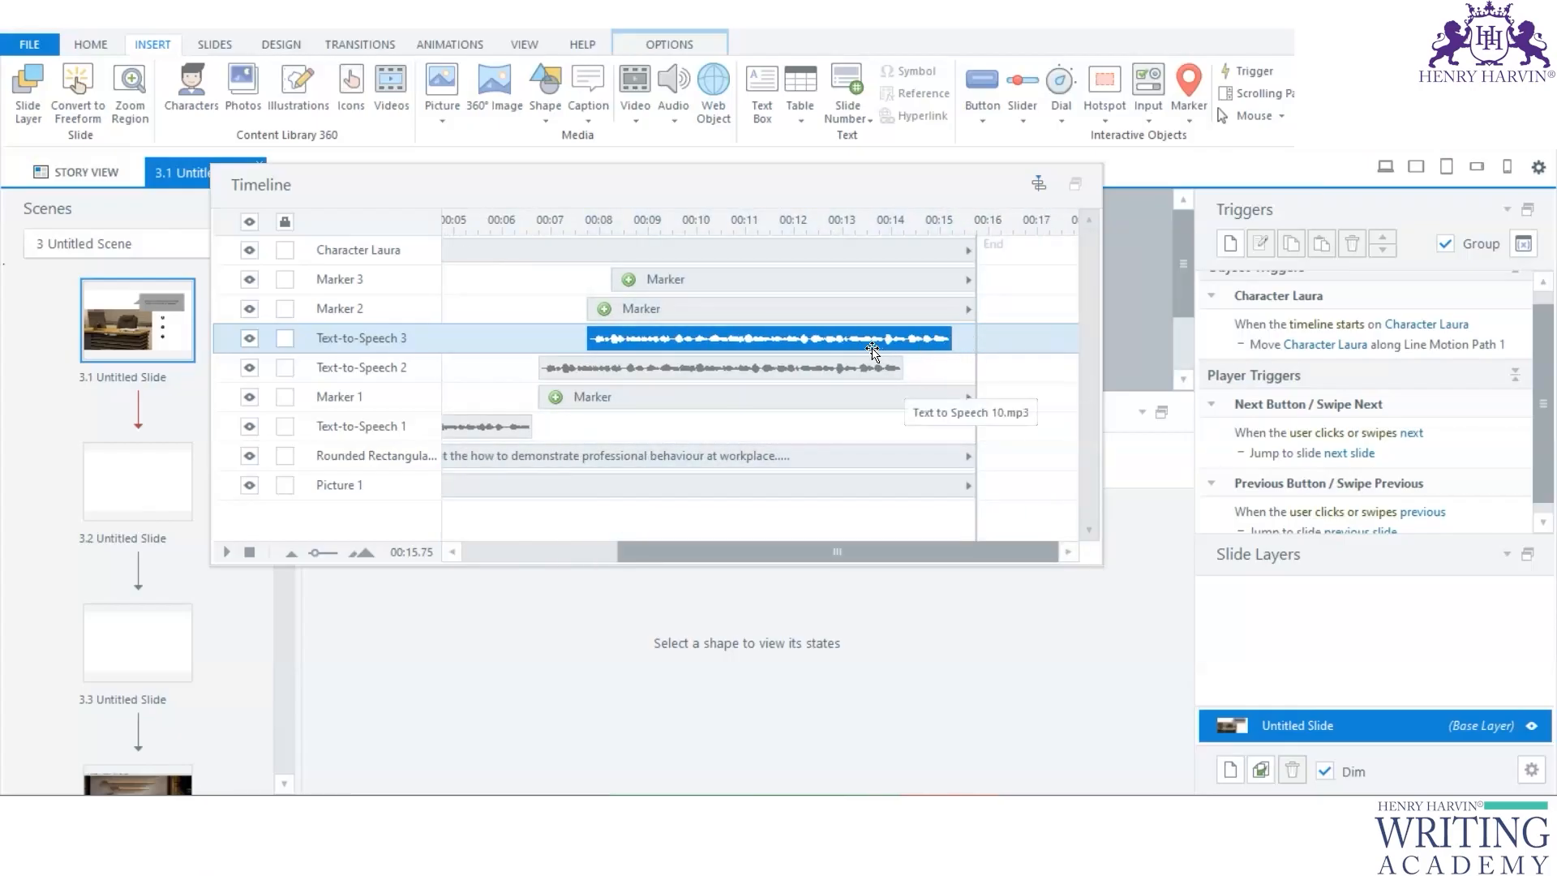
mouse_move(974, 249)
mouse_down()
mouse_move(1043, 249)
mouse_move(955, 253)
mouse_up()
Step: Move the Marker 2 track below Text-to-Speech 3 and dock the timeline back beneath the slide at a reduced height
drag(701, 310, 696, 339)
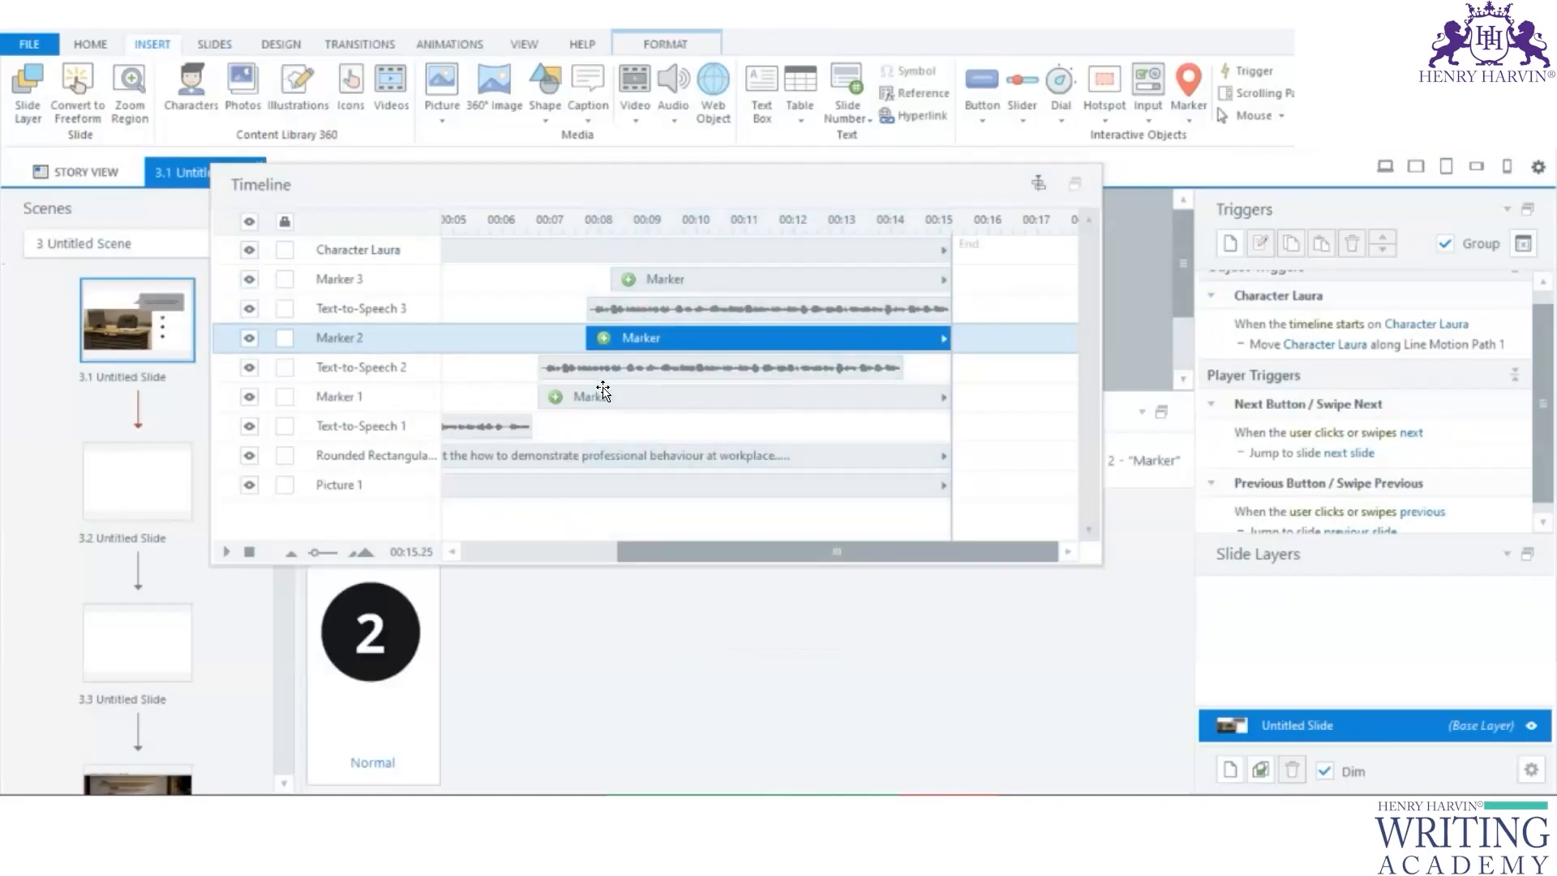
click(1076, 184)
drag(896, 390, 895, 467)
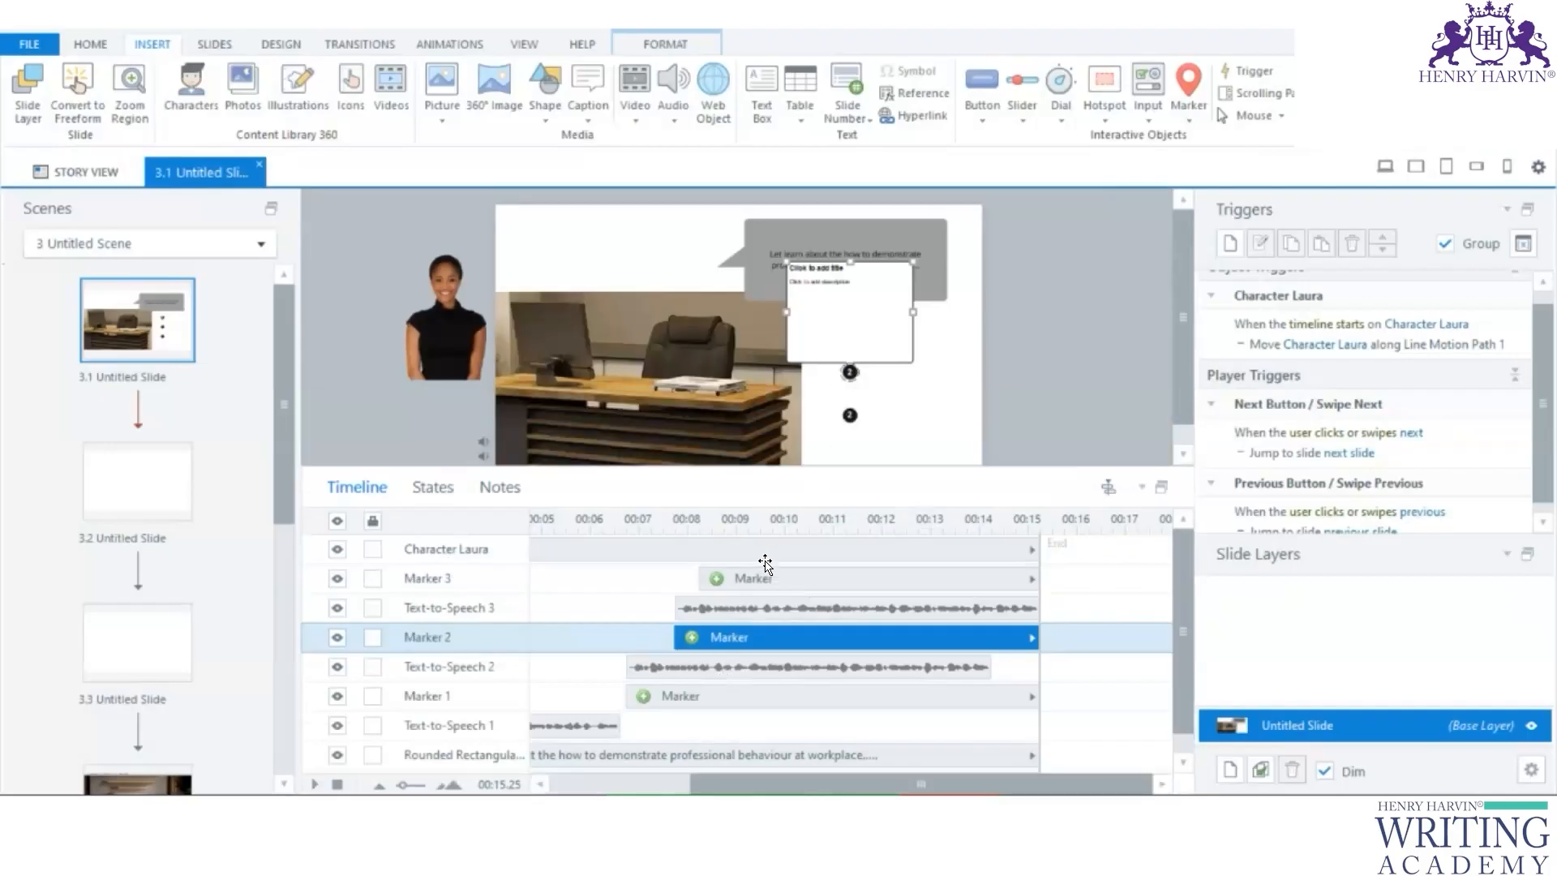
click(755, 608)
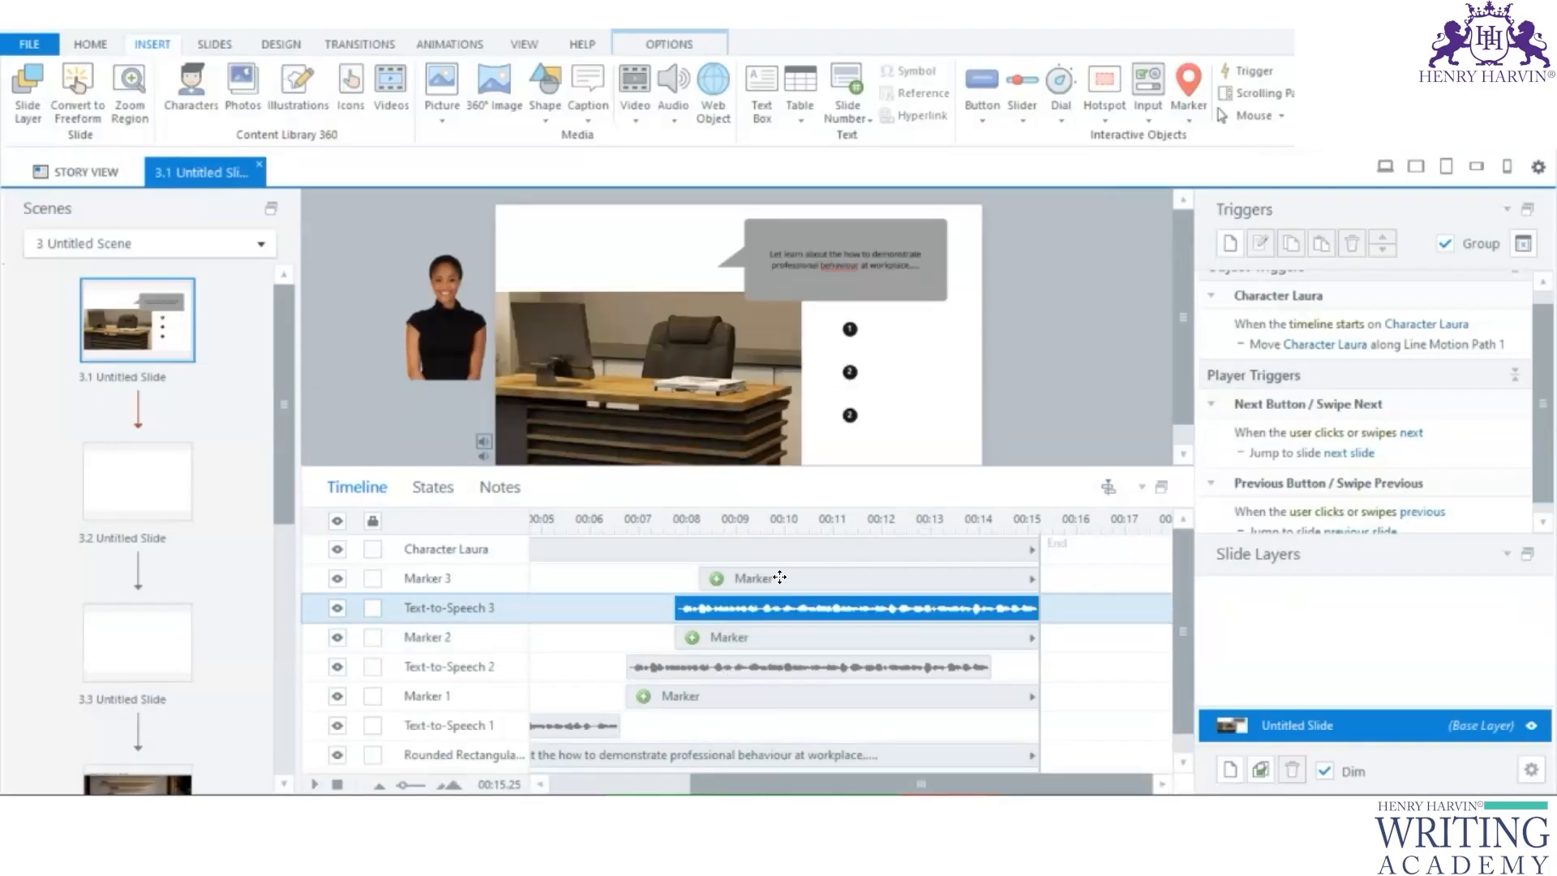
click(779, 578)
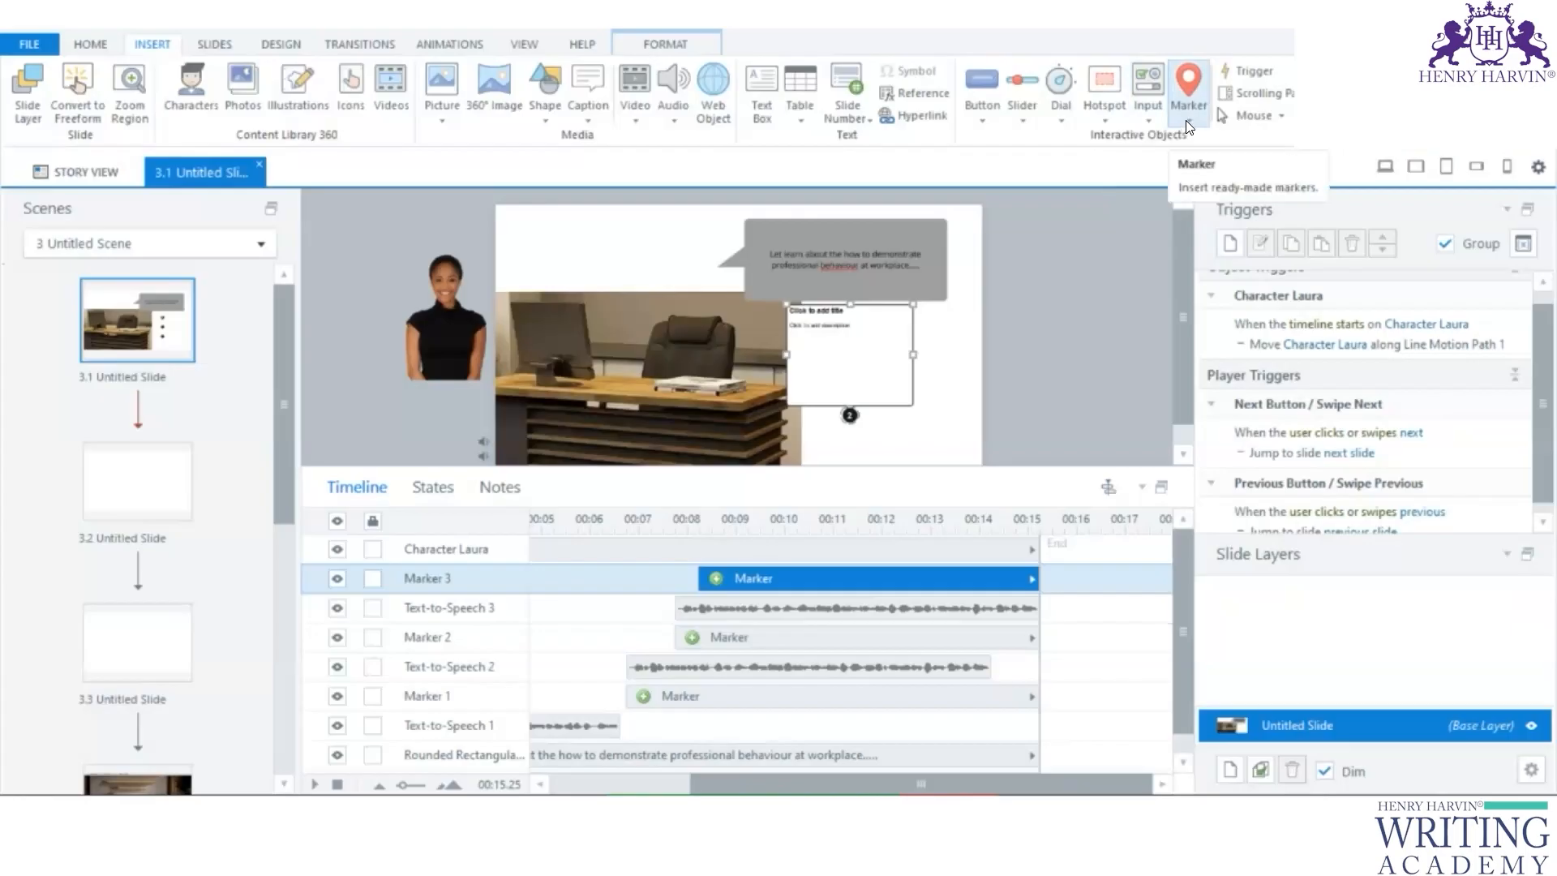
Step: Preview the slide with the added marker narrations and close the preview
click(1347, 118)
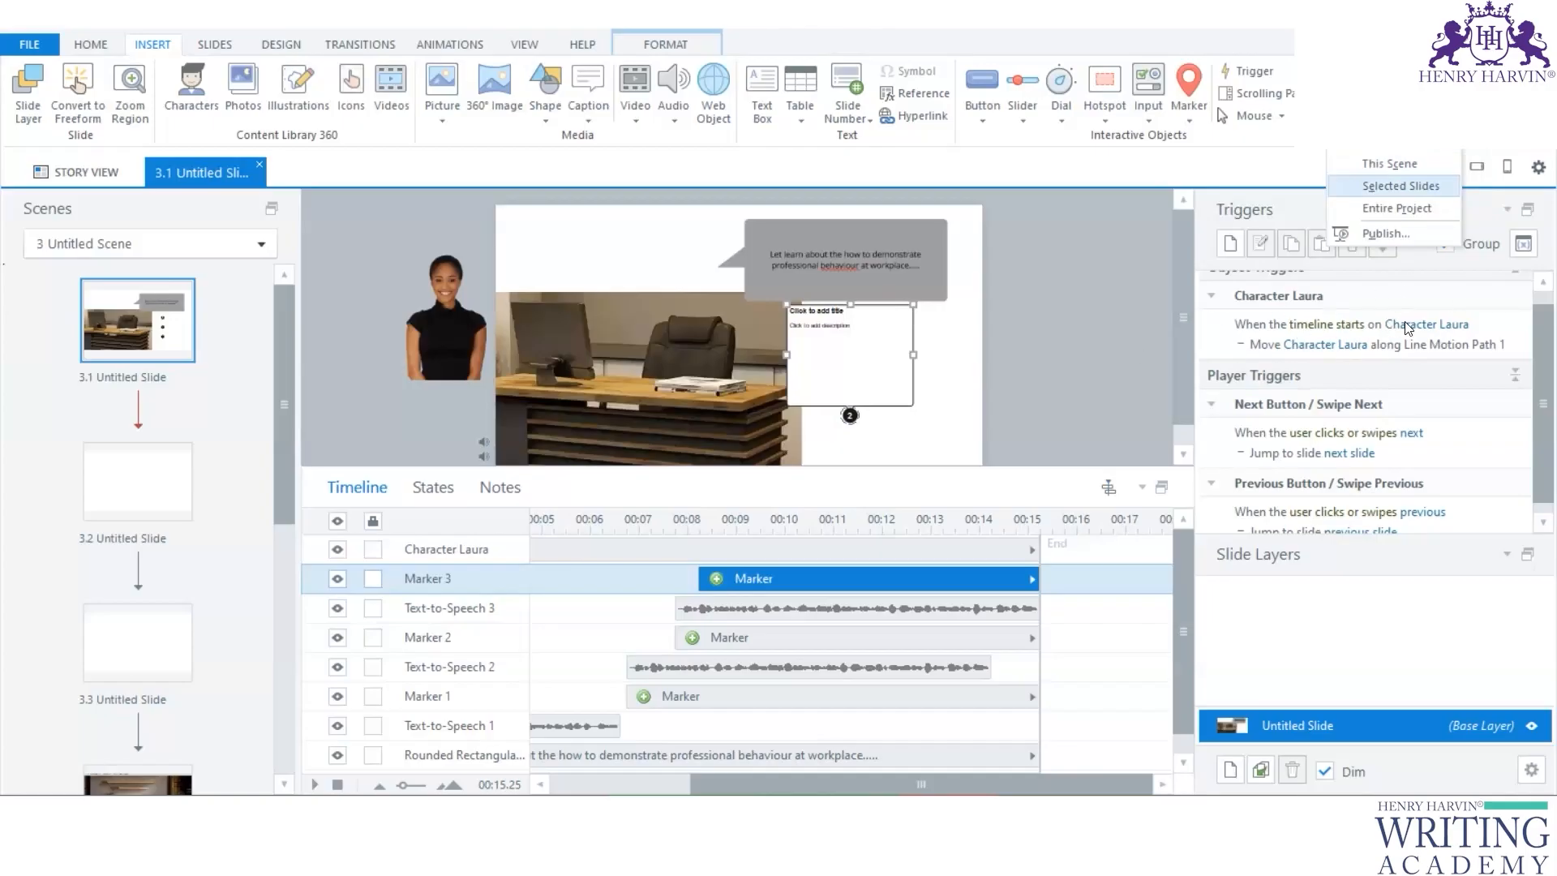
click(1383, 160)
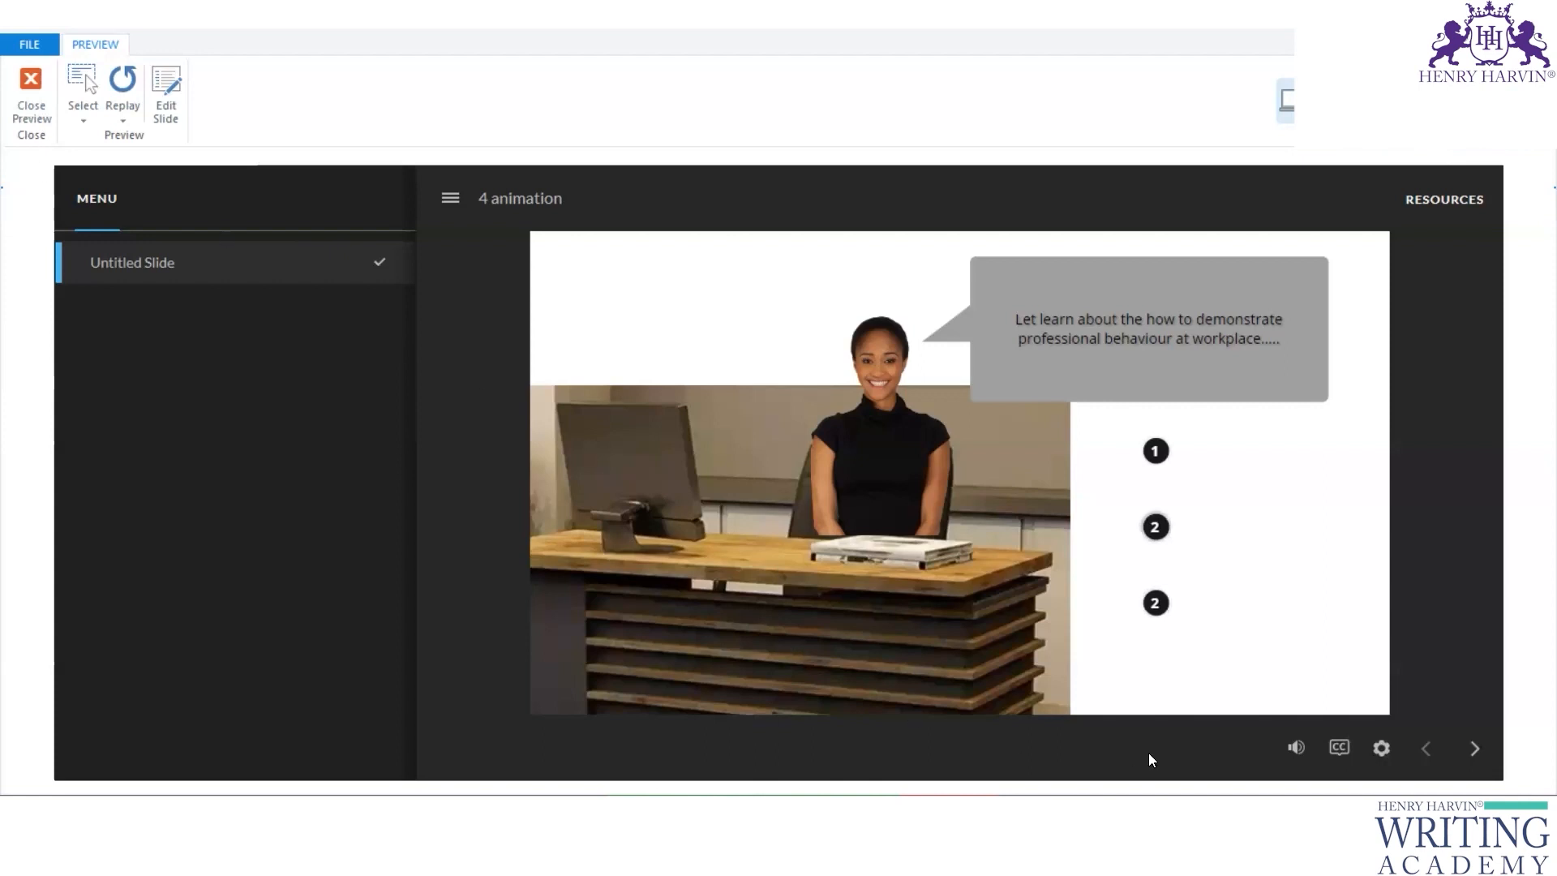
key(Escape)
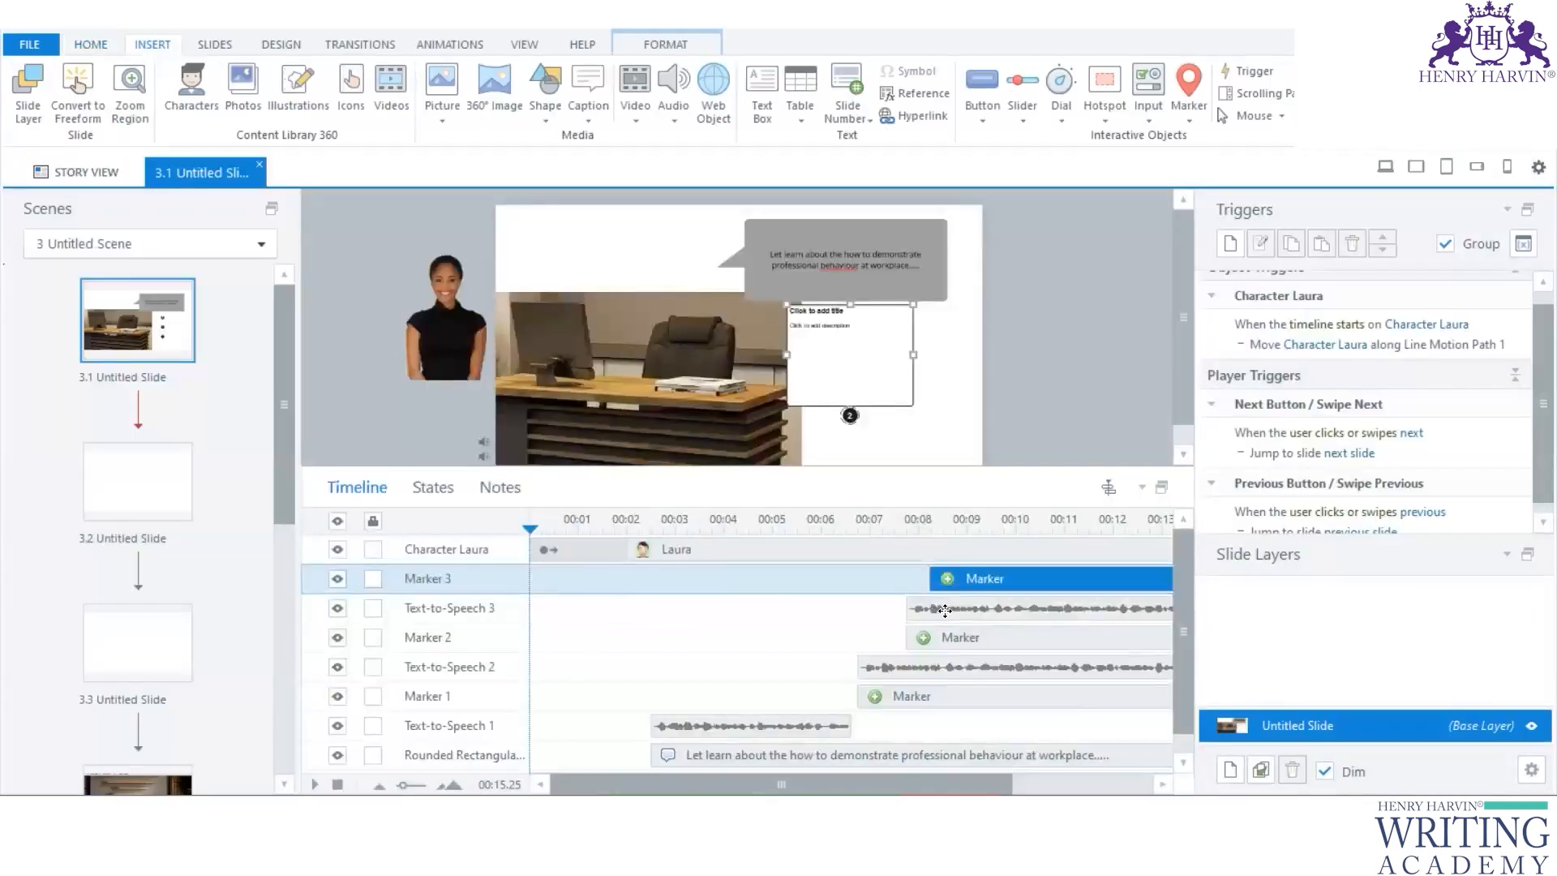
Step: Start Text-to-Speech 3 at about 8 seconds, shift Marker 2 to about 13.75 seconds and extend the slide's duration to 18 seconds
drag(945, 610, 957, 610)
drag(838, 784, 1121, 636)
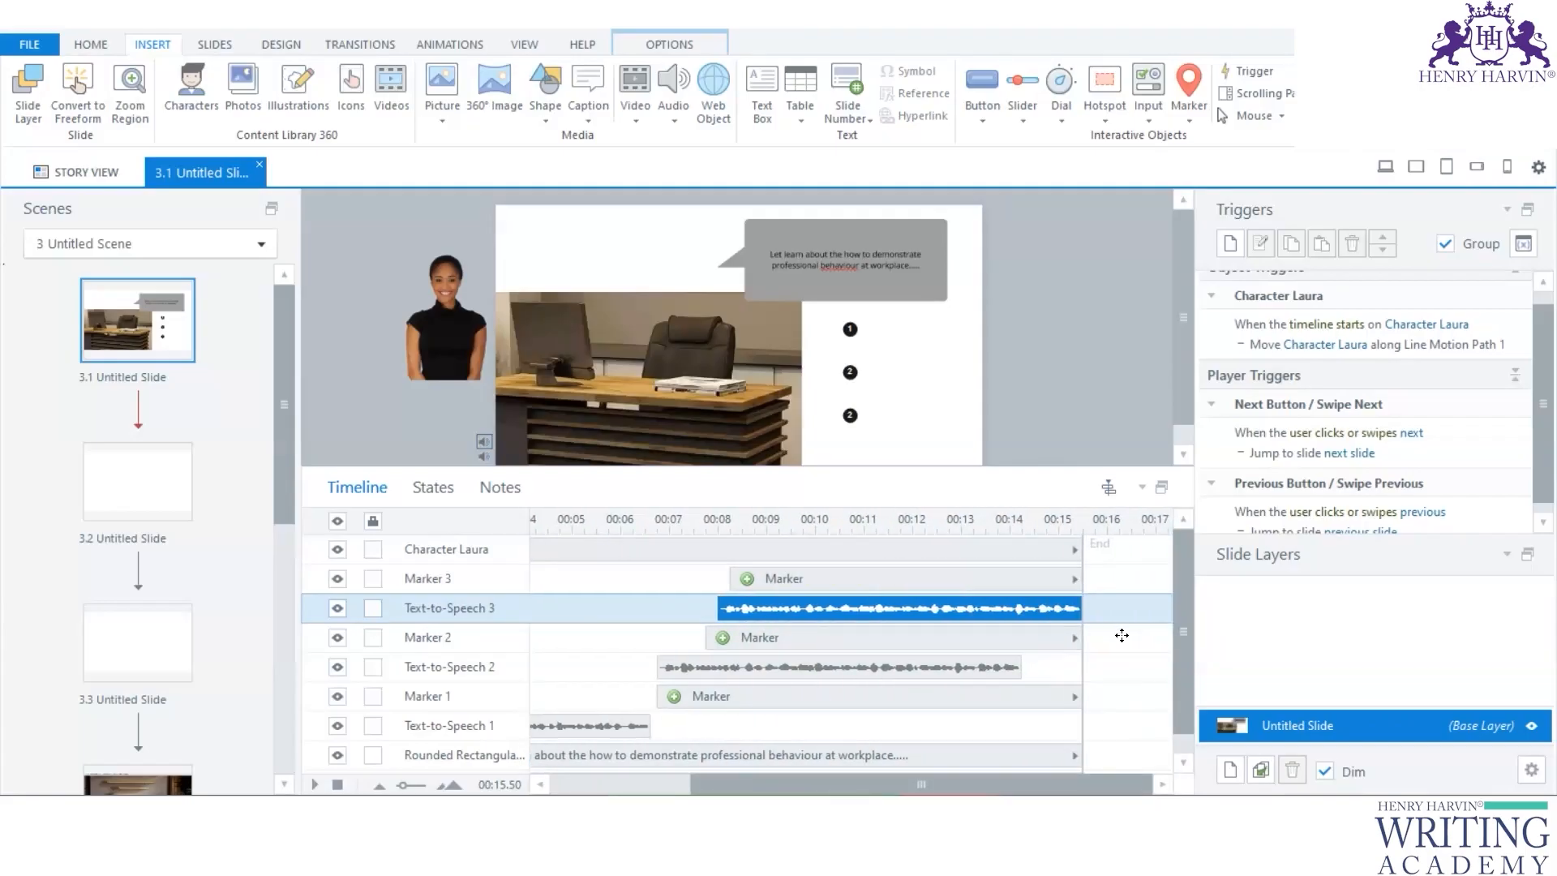
drag(835, 639, 1121, 635)
drag(1084, 560, 1203, 560)
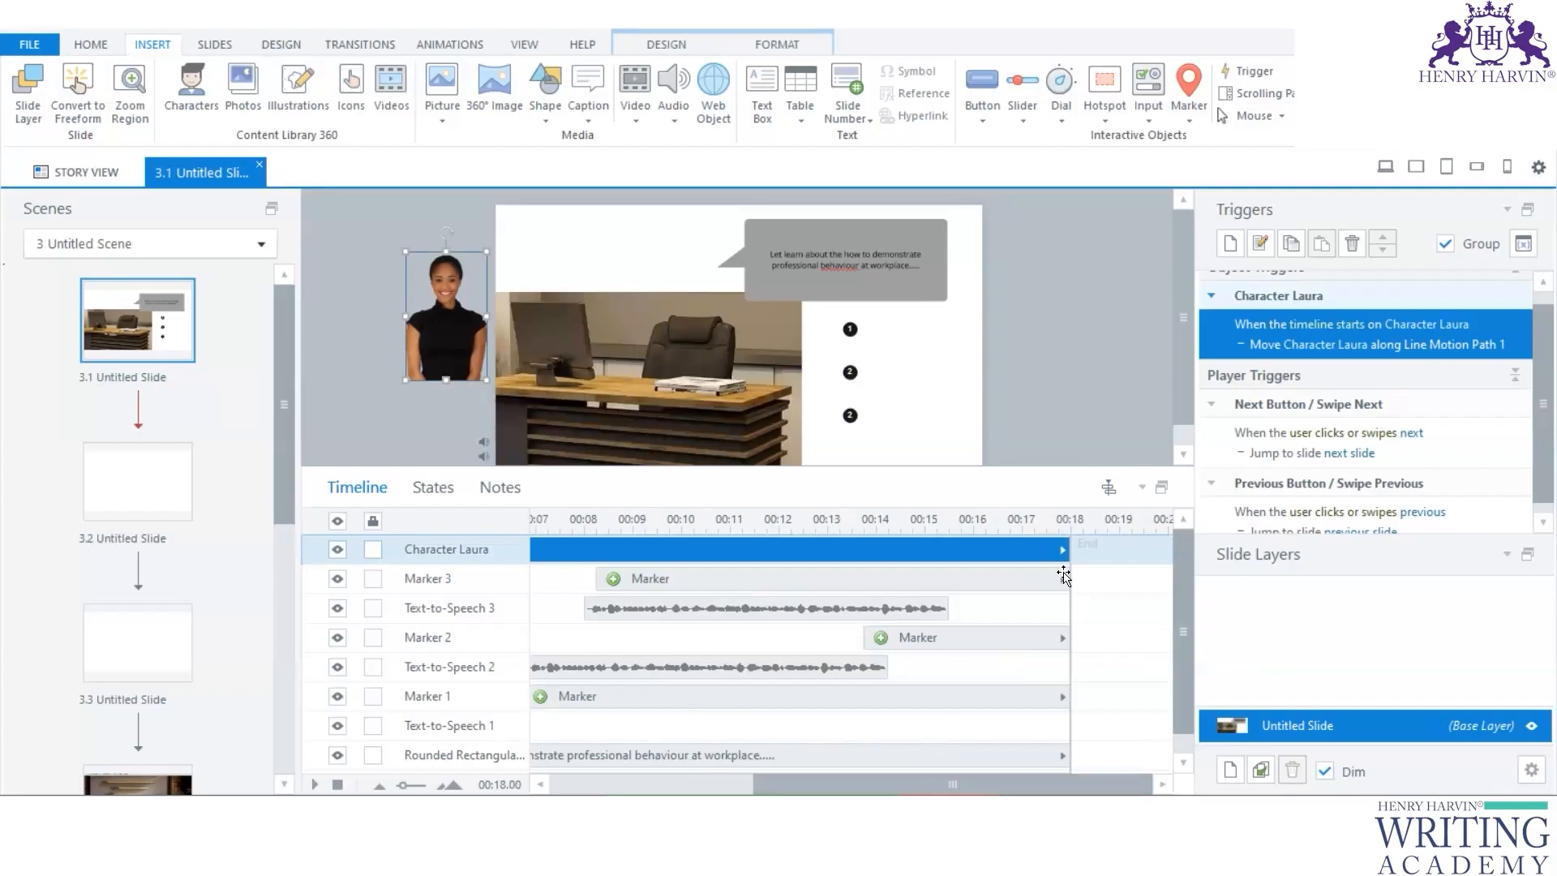
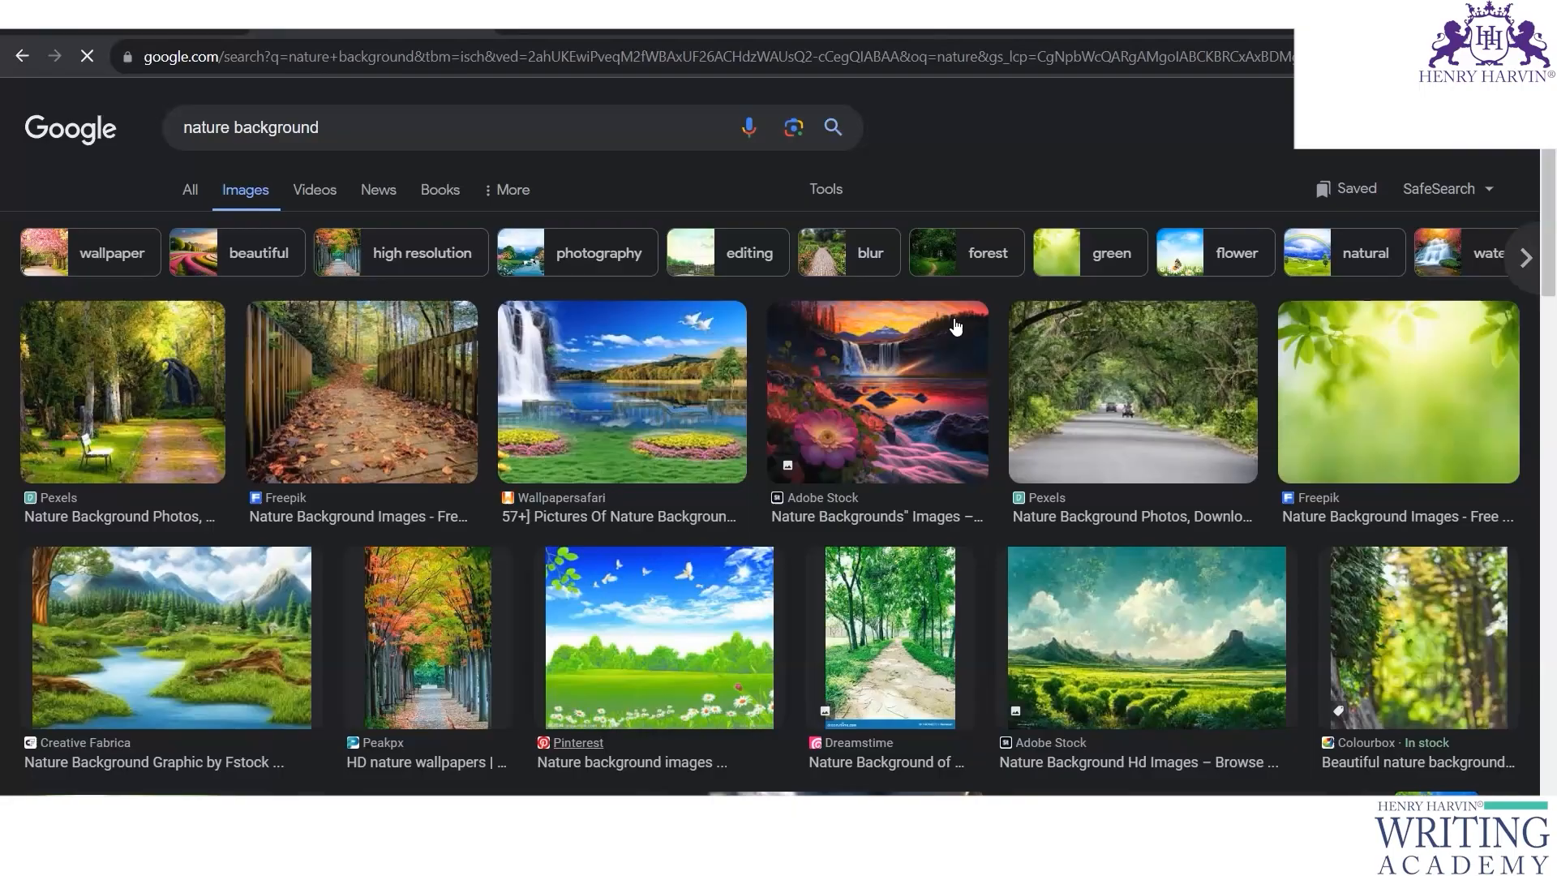
Step: Copy the Adobe Stock image of the green valley from the nature background results in the browser and switch to Storyline
click(659, 637)
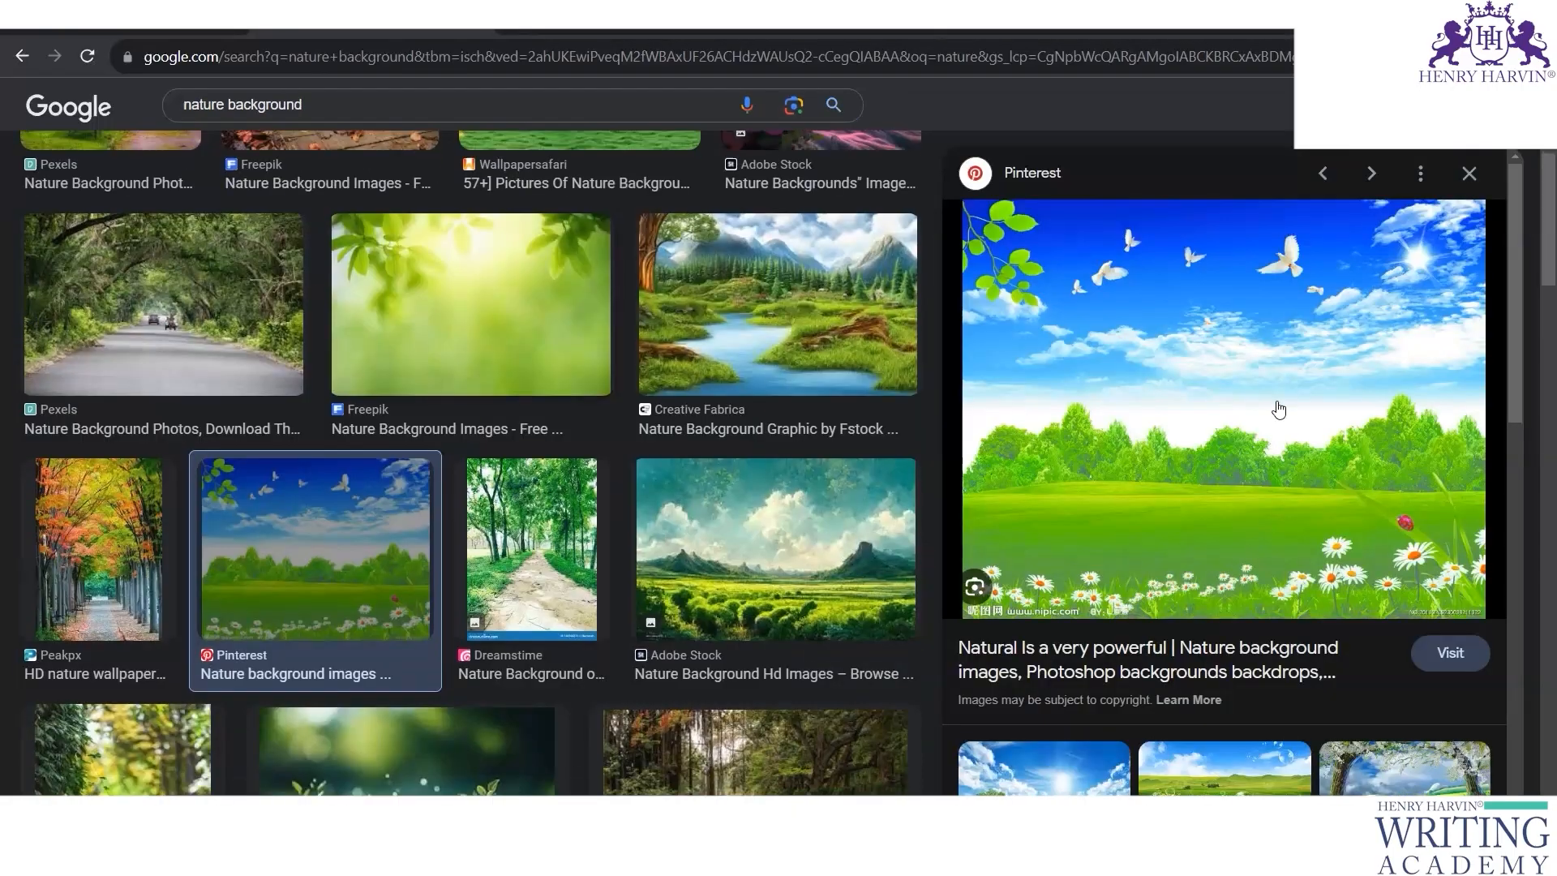
click(775, 349)
right_click(1260, 297)
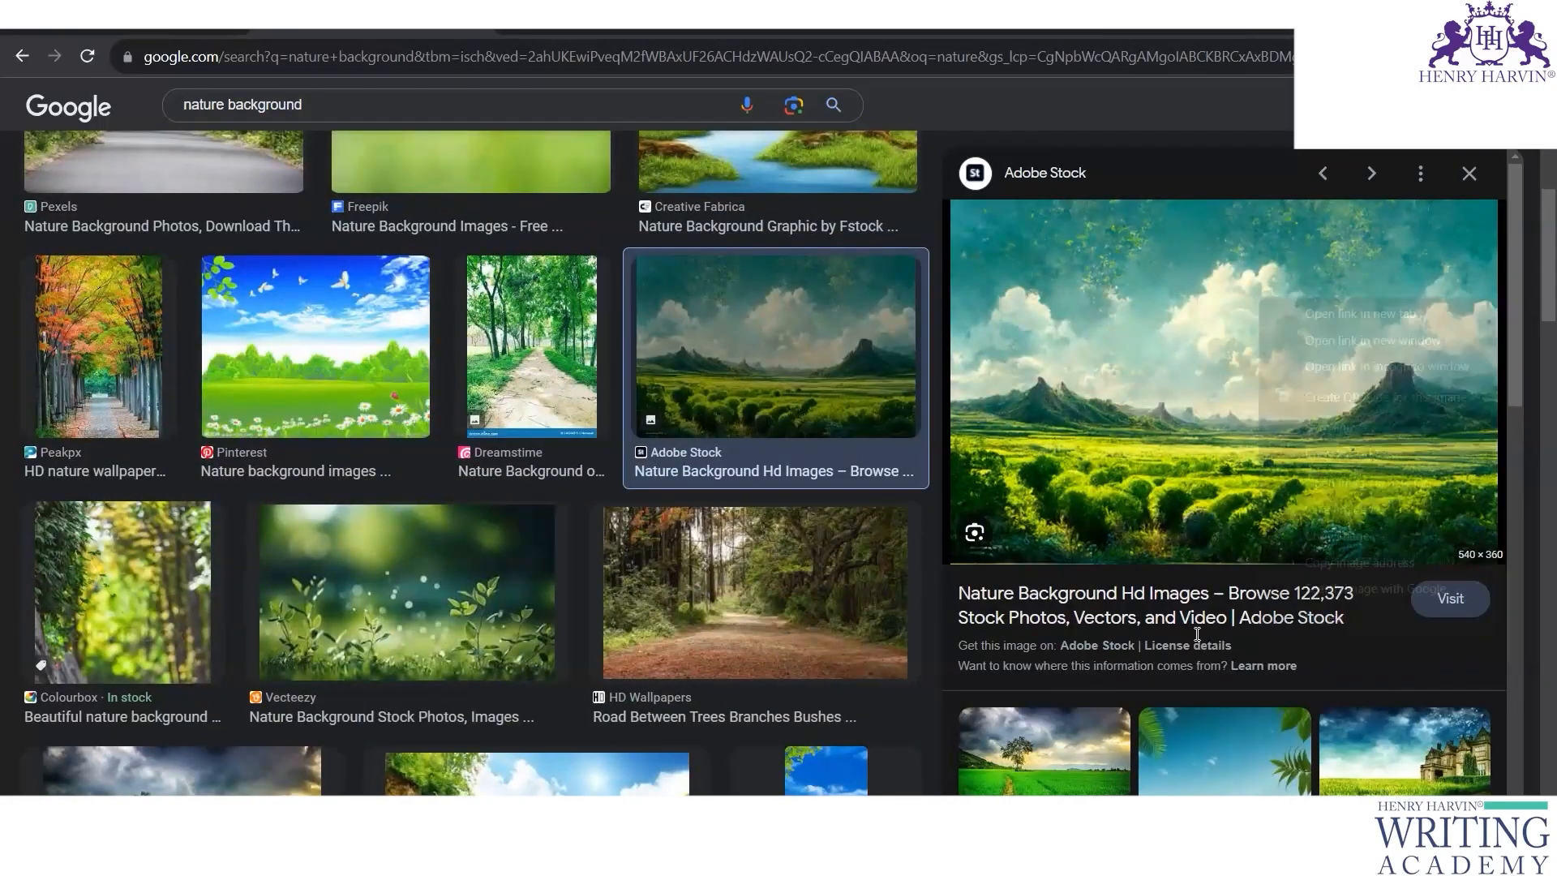
click(1335, 536)
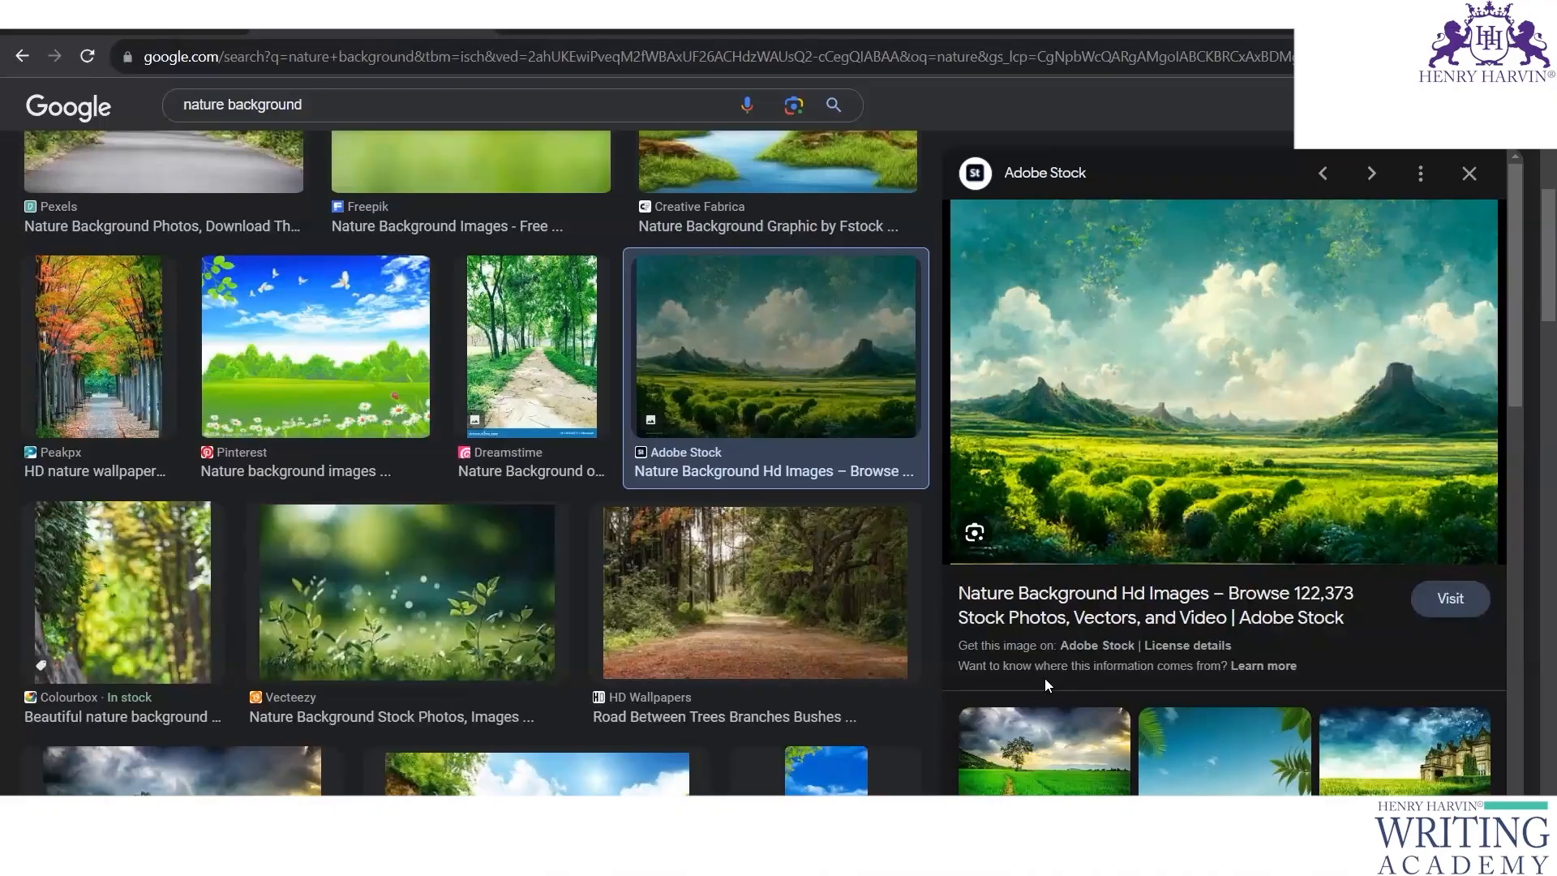
click(1046, 851)
click(936, 738)
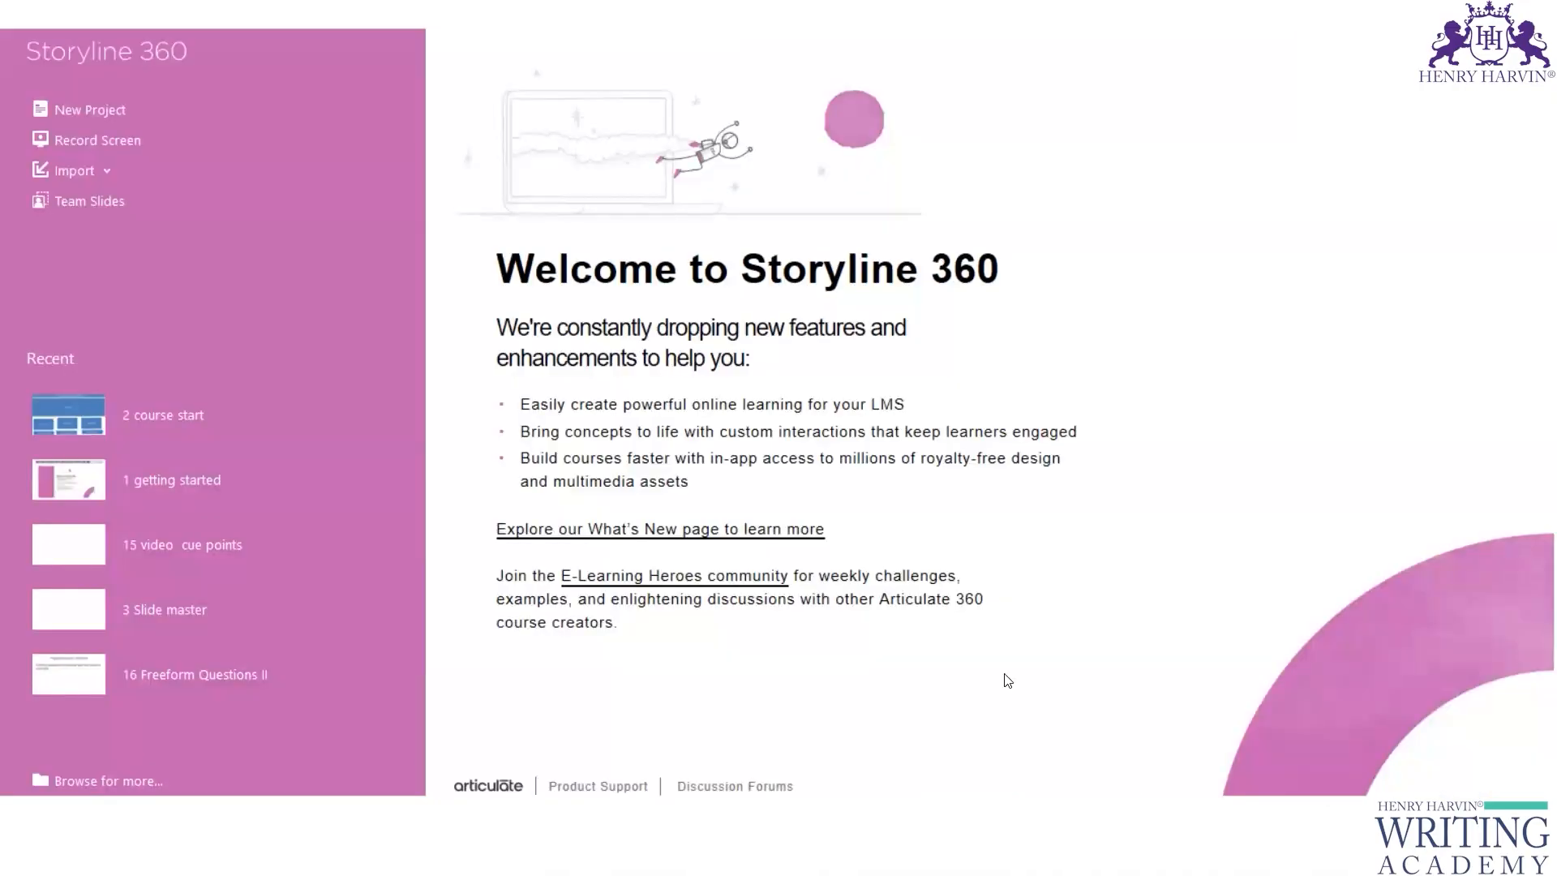
click(1054, 851)
click(1174, 734)
Step: Paste the nature picture onto slide 1.2 and enlarge it to span the slide's full width
right_click(518, 350)
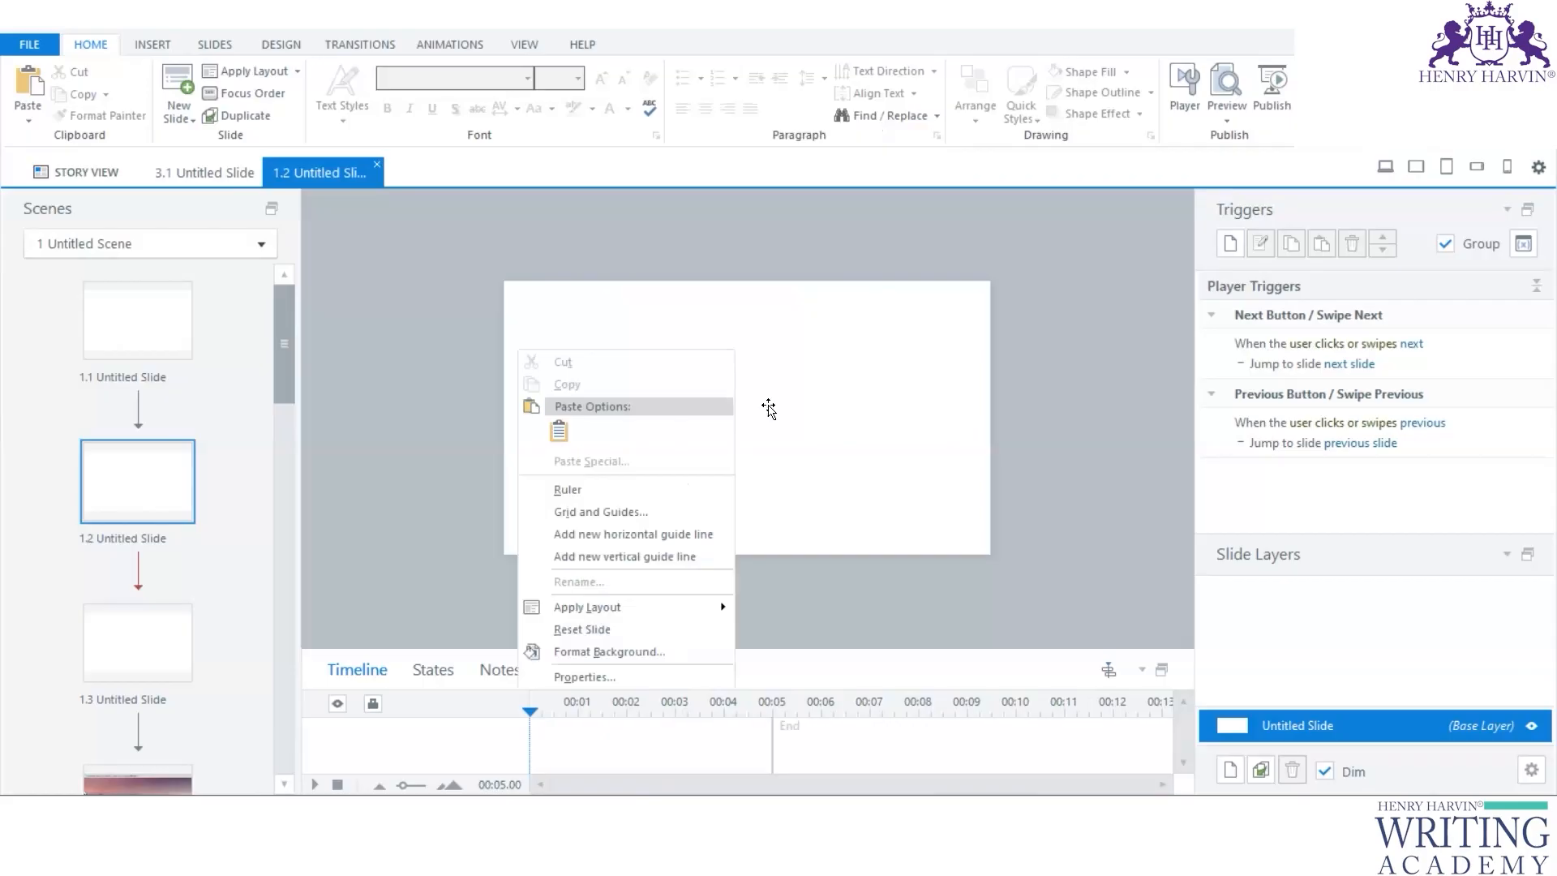
click(559, 431)
drag(875, 504, 791, 464)
drag(794, 467, 1015, 512)
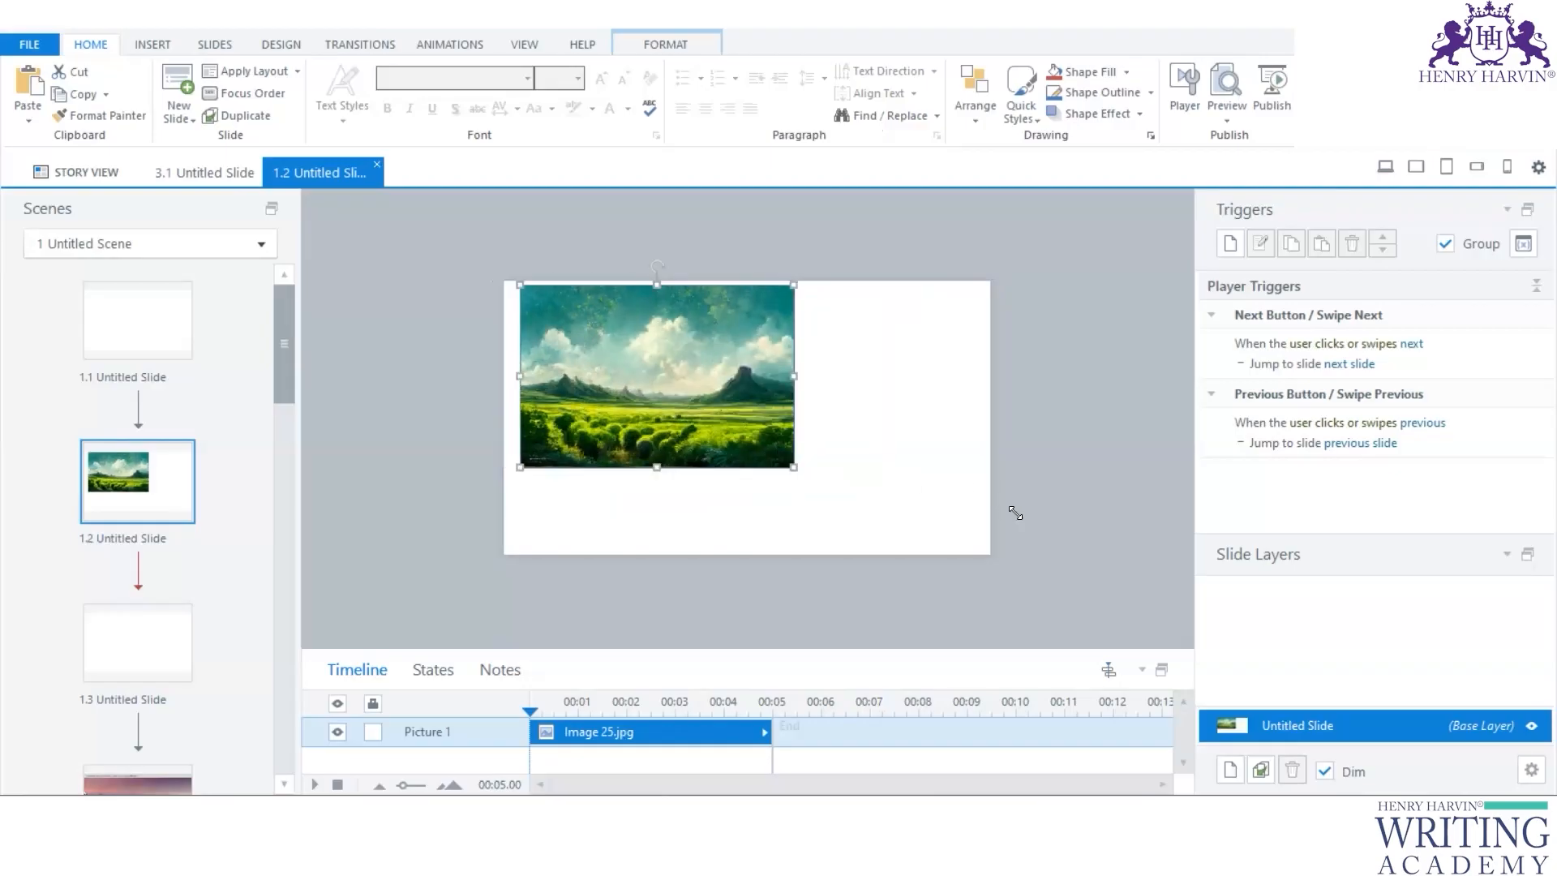
drag(794, 467, 1157, 598)
drag(872, 483, 859, 466)
drag(580, 570, 503, 603)
drag(987, 287, 990, 279)
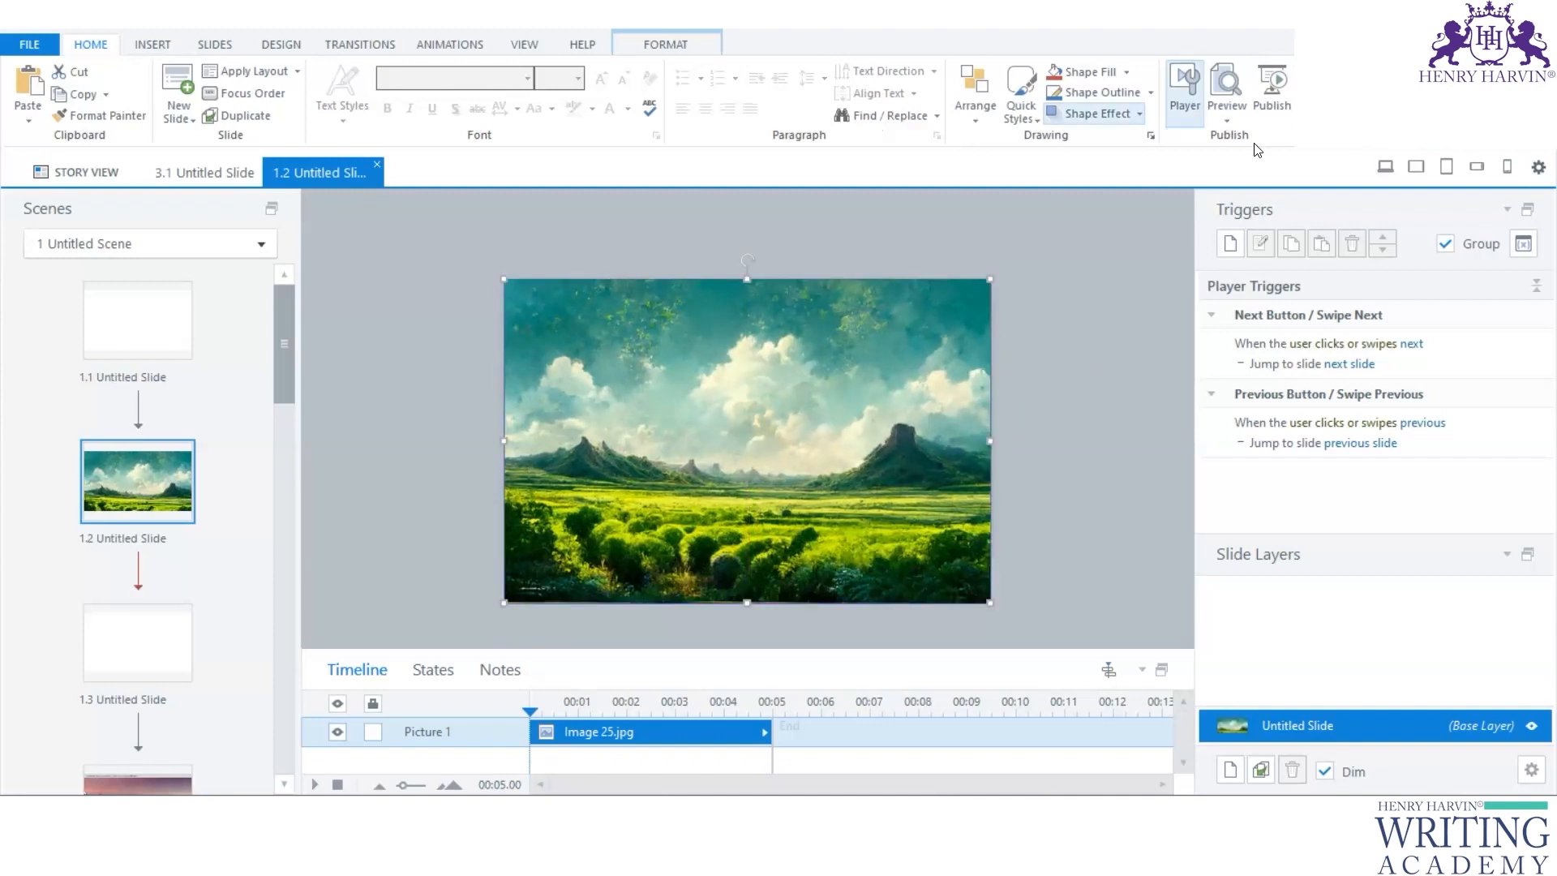
Step: Preview slide 1.2 with its nature background and close the preview
click(1226, 118)
click(1241, 146)
click(39, 111)
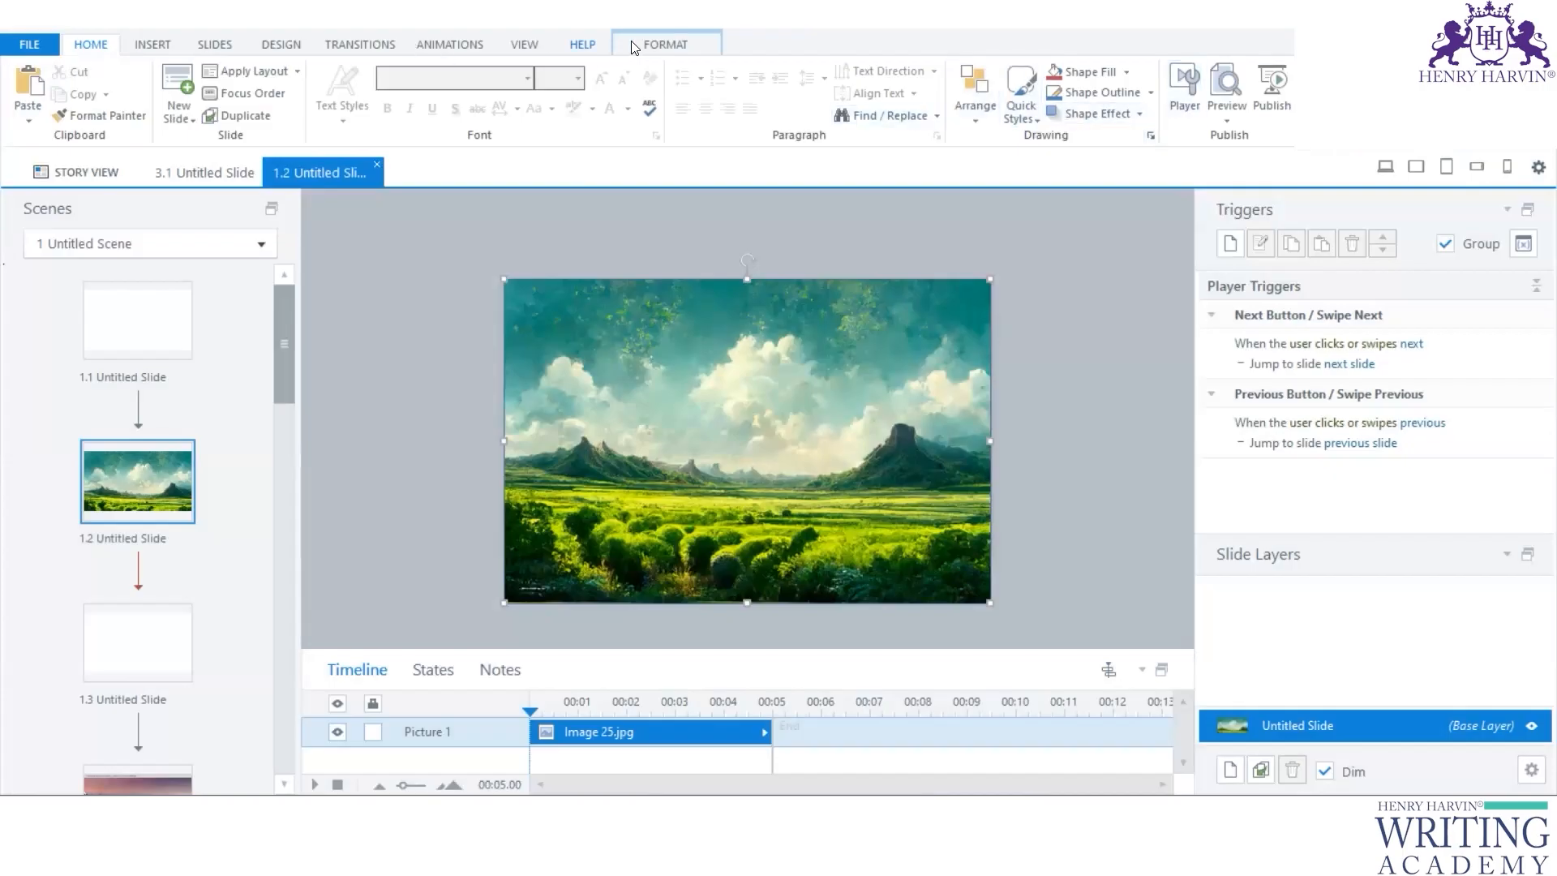
Step: Crop a strip off the lower edge of the nature picture and shift it up to align with the slide's lower edge
click(665, 44)
click(1274, 93)
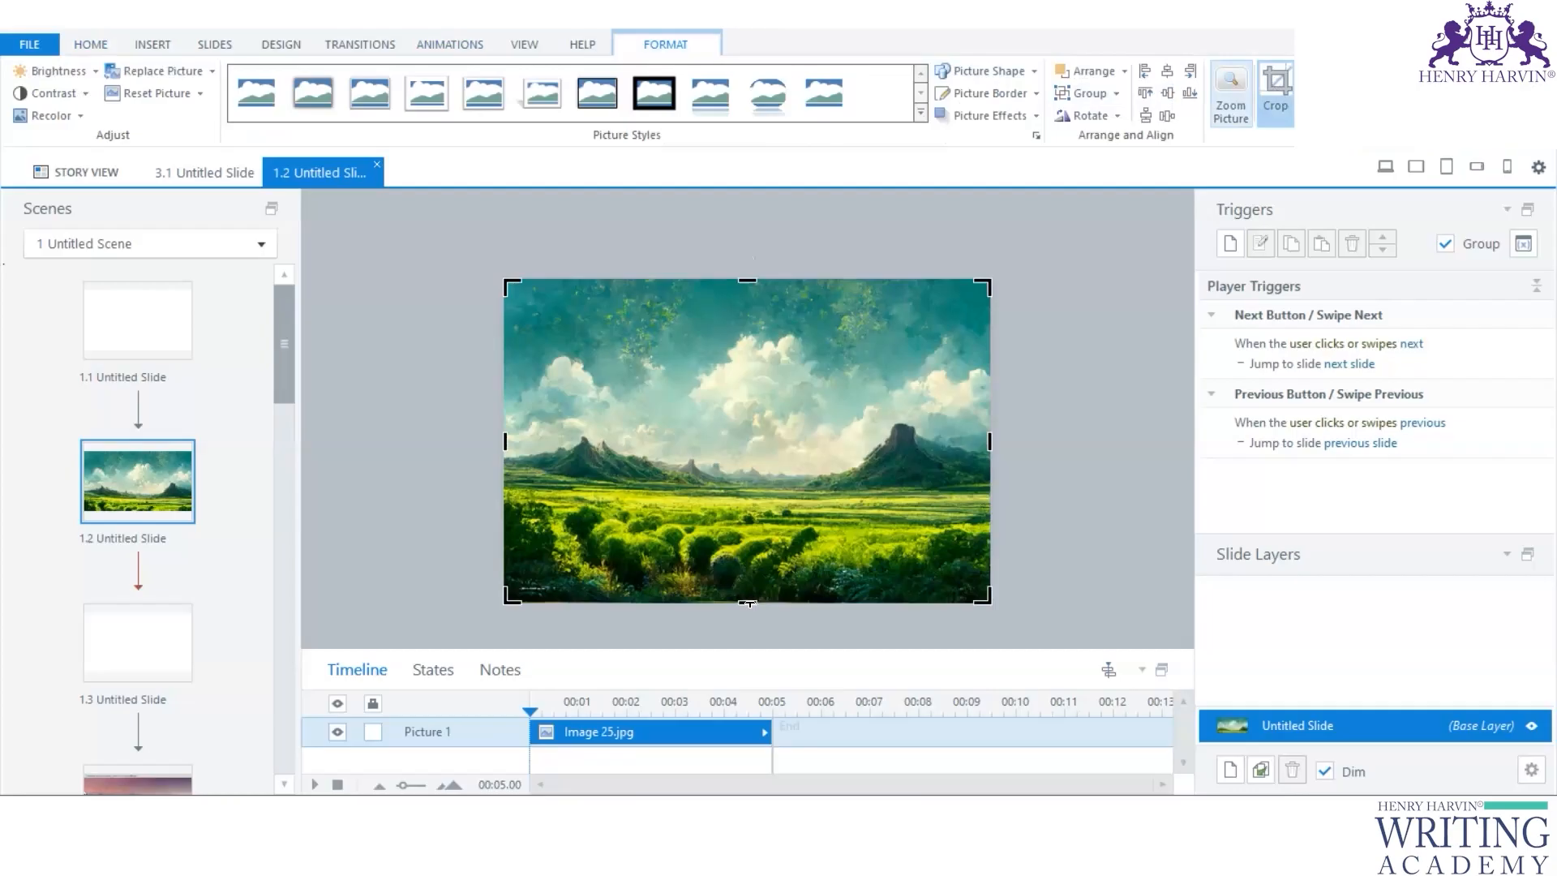
drag(747, 602, 752, 568)
click(939, 574)
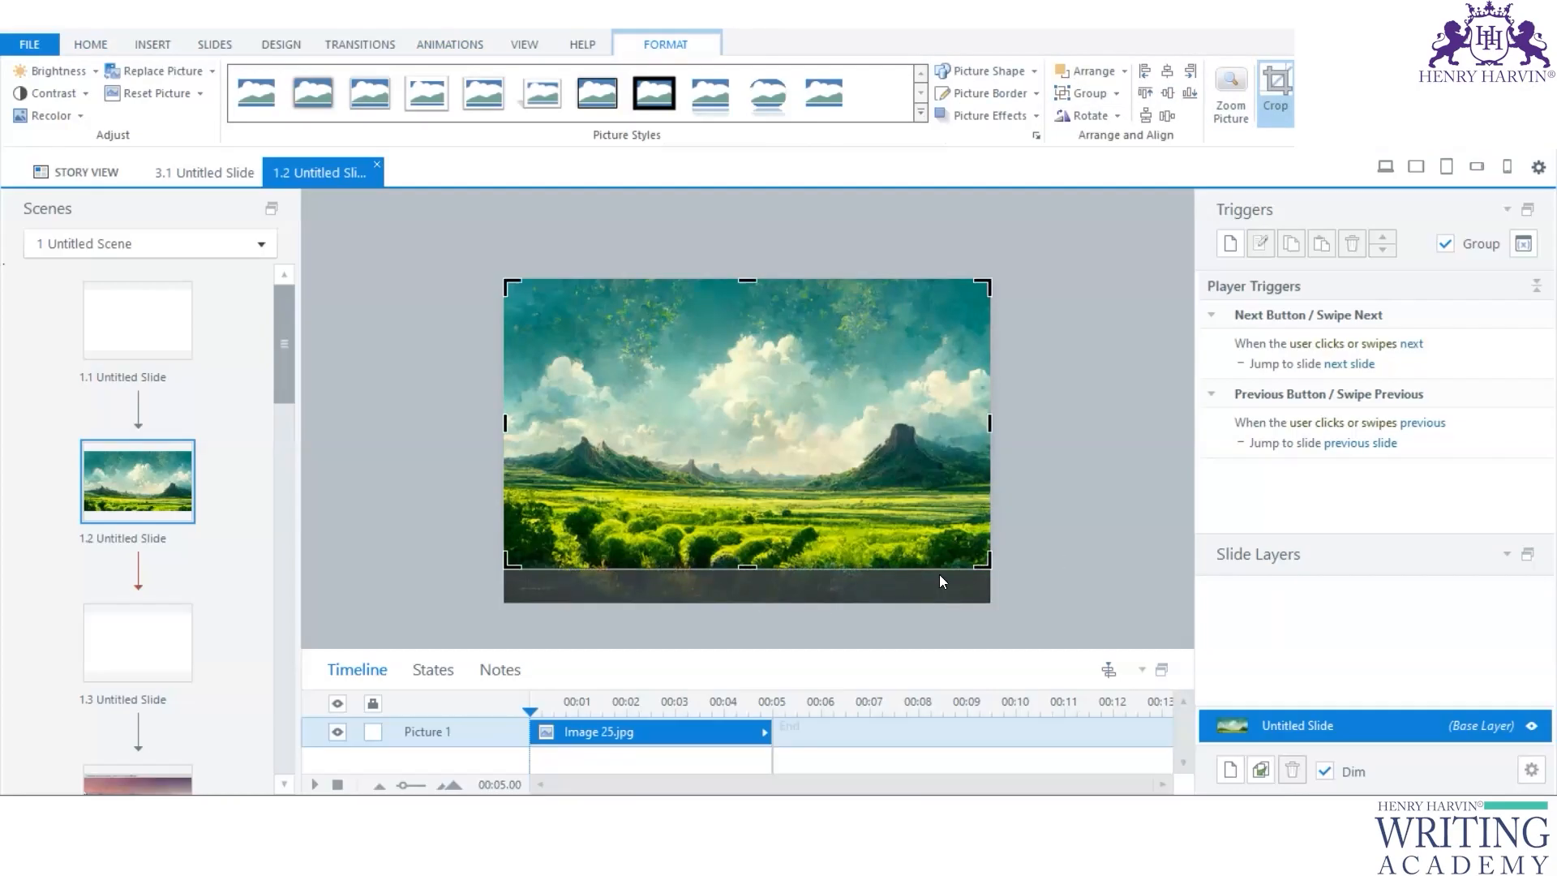
mouse_move(865, 538)
mouse_down()
mouse_move(864, 509)
mouse_move(864, 526)
mouse_up()
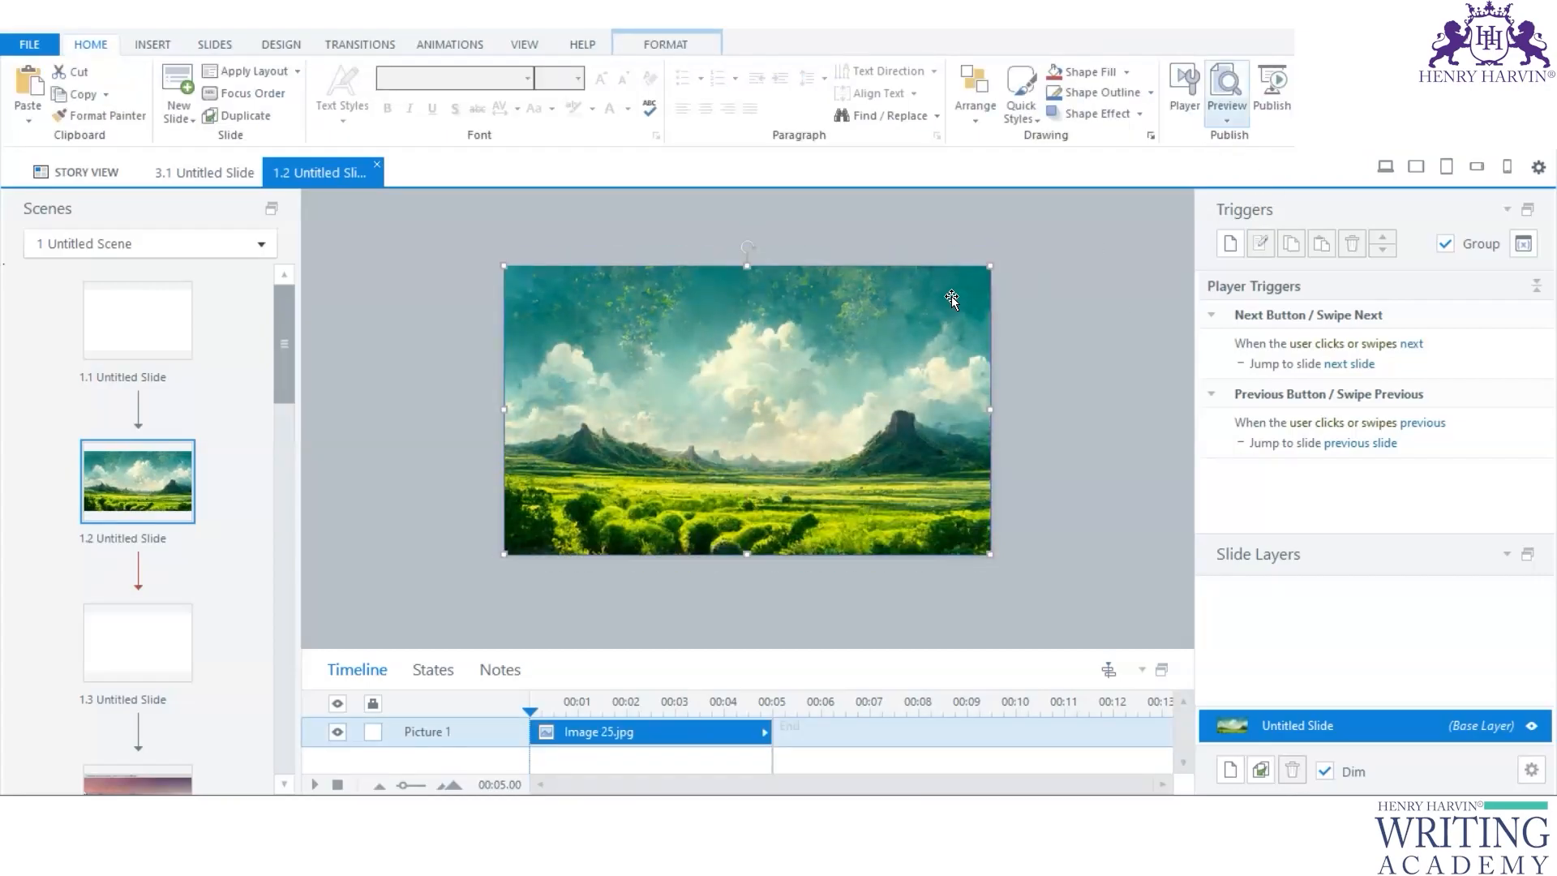
Step: Crop the nature picture's upper edge so that it measures 960 × 540 and fits the slide
click(673, 45)
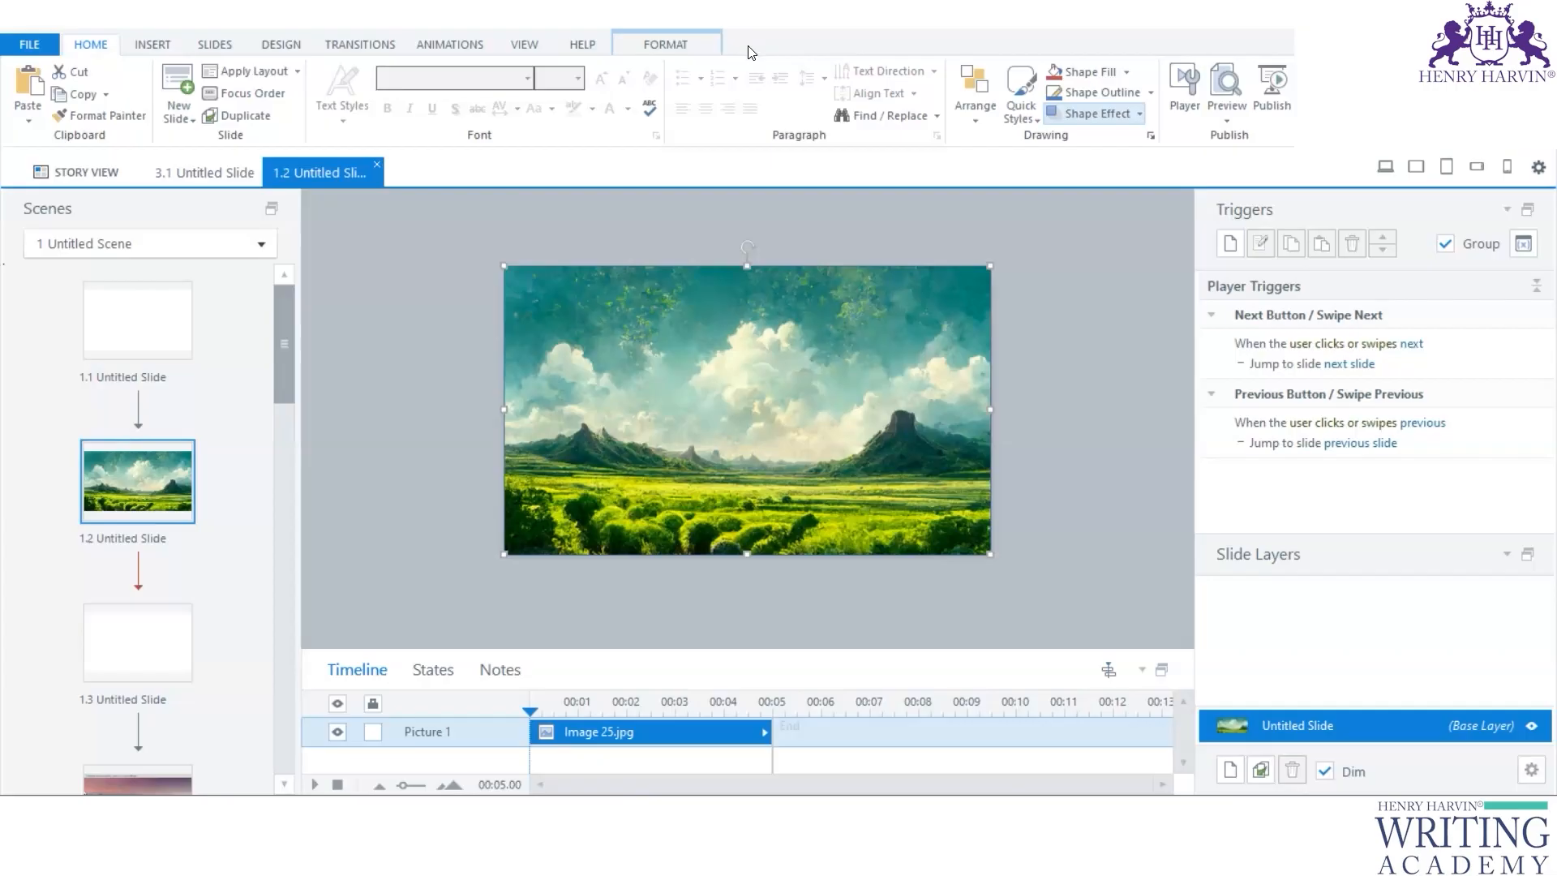
click(1276, 93)
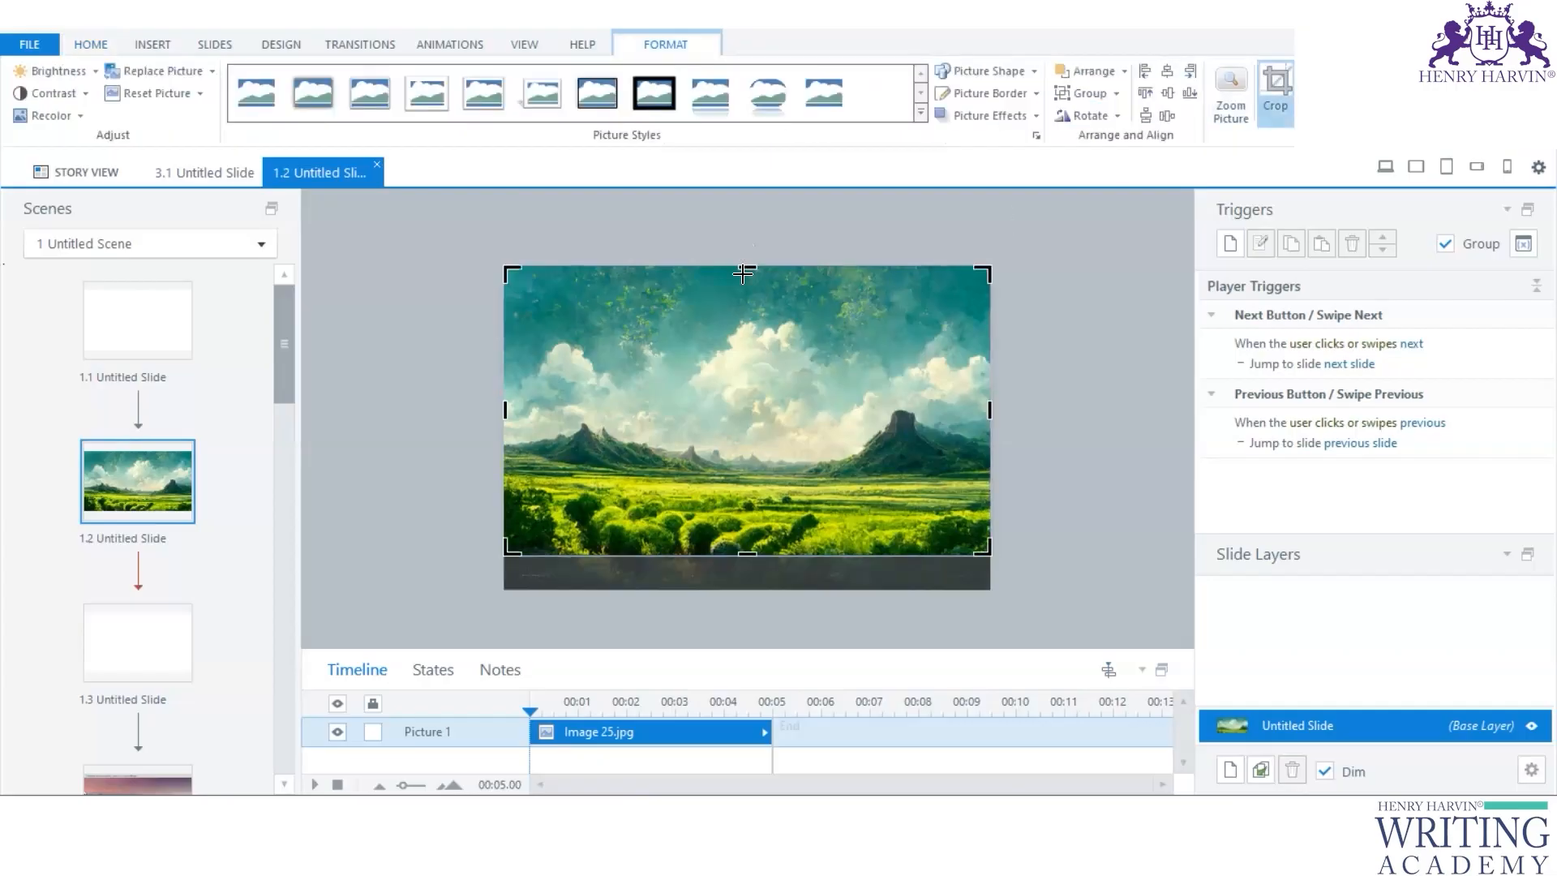
drag(747, 268, 751, 279)
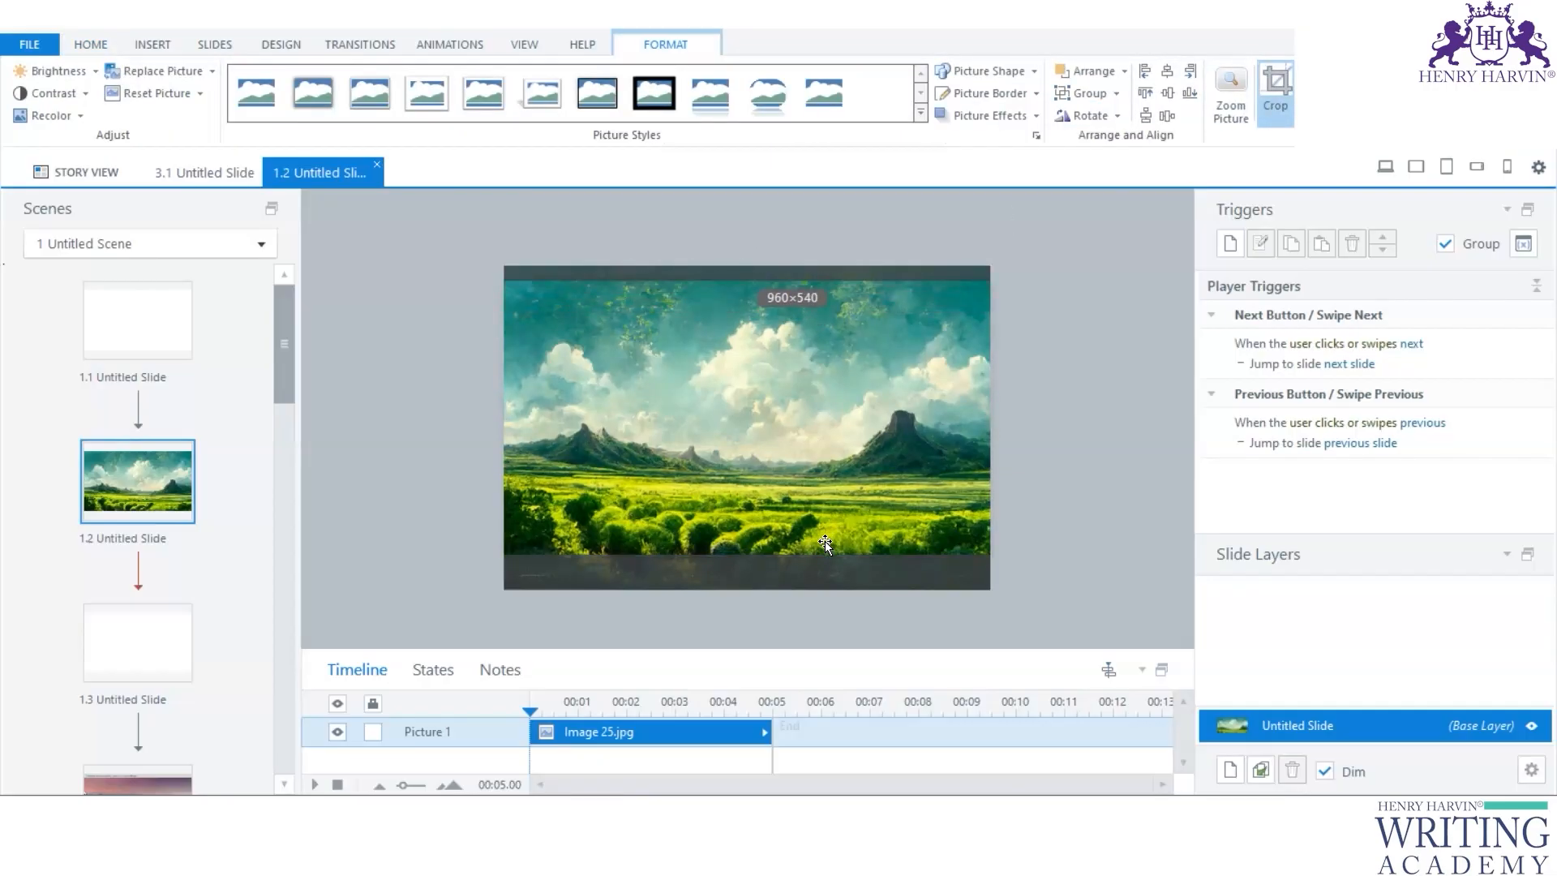
drag(745, 554, 742, 555)
click(1048, 441)
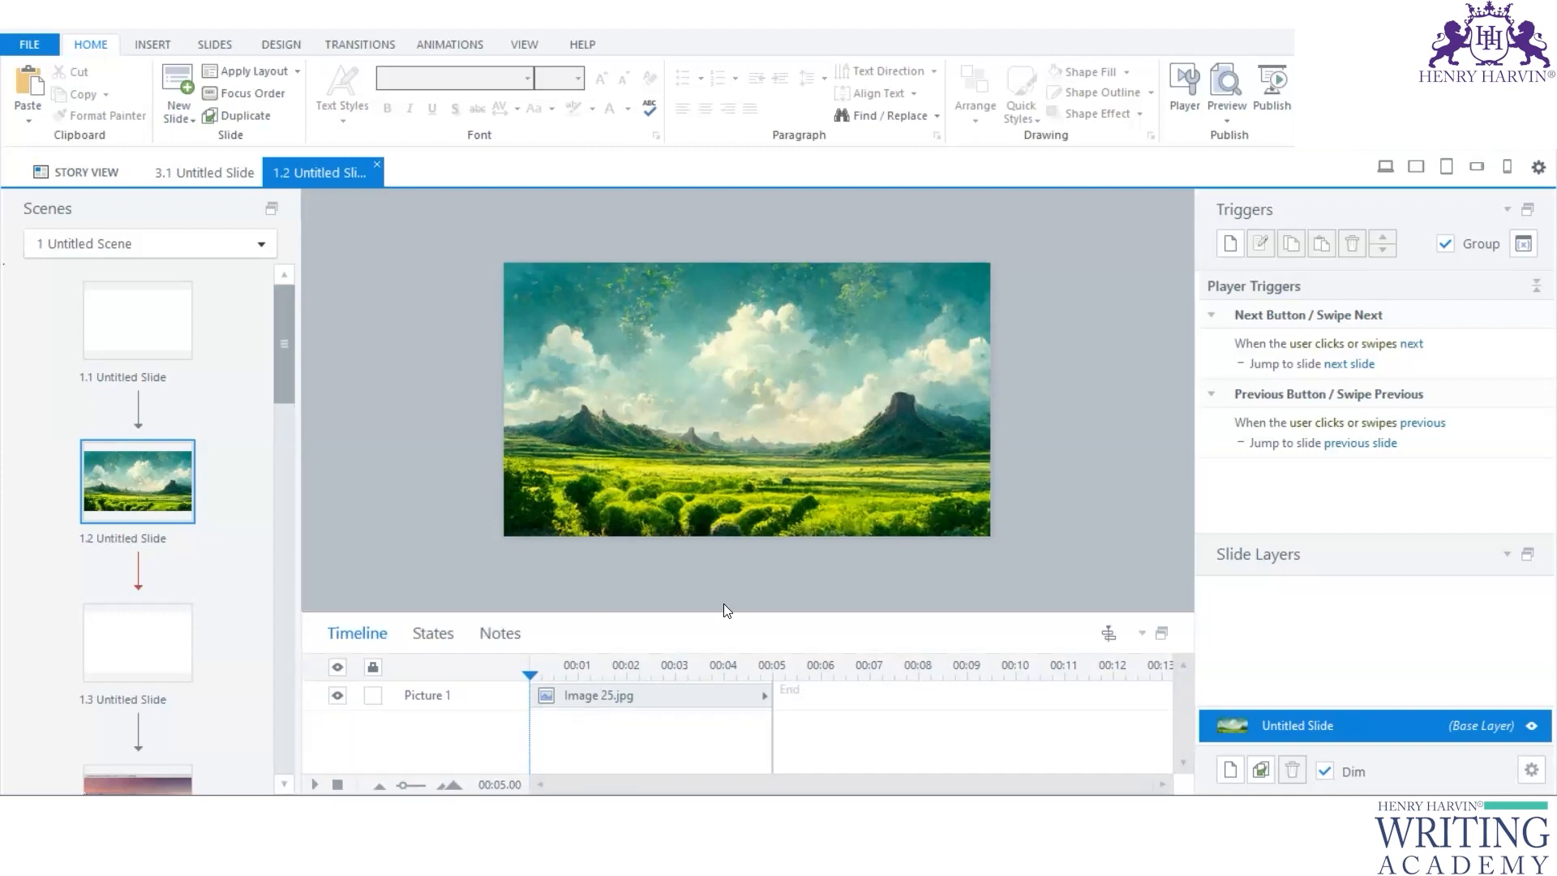
click(692, 503)
key(Escape)
click(452, 39)
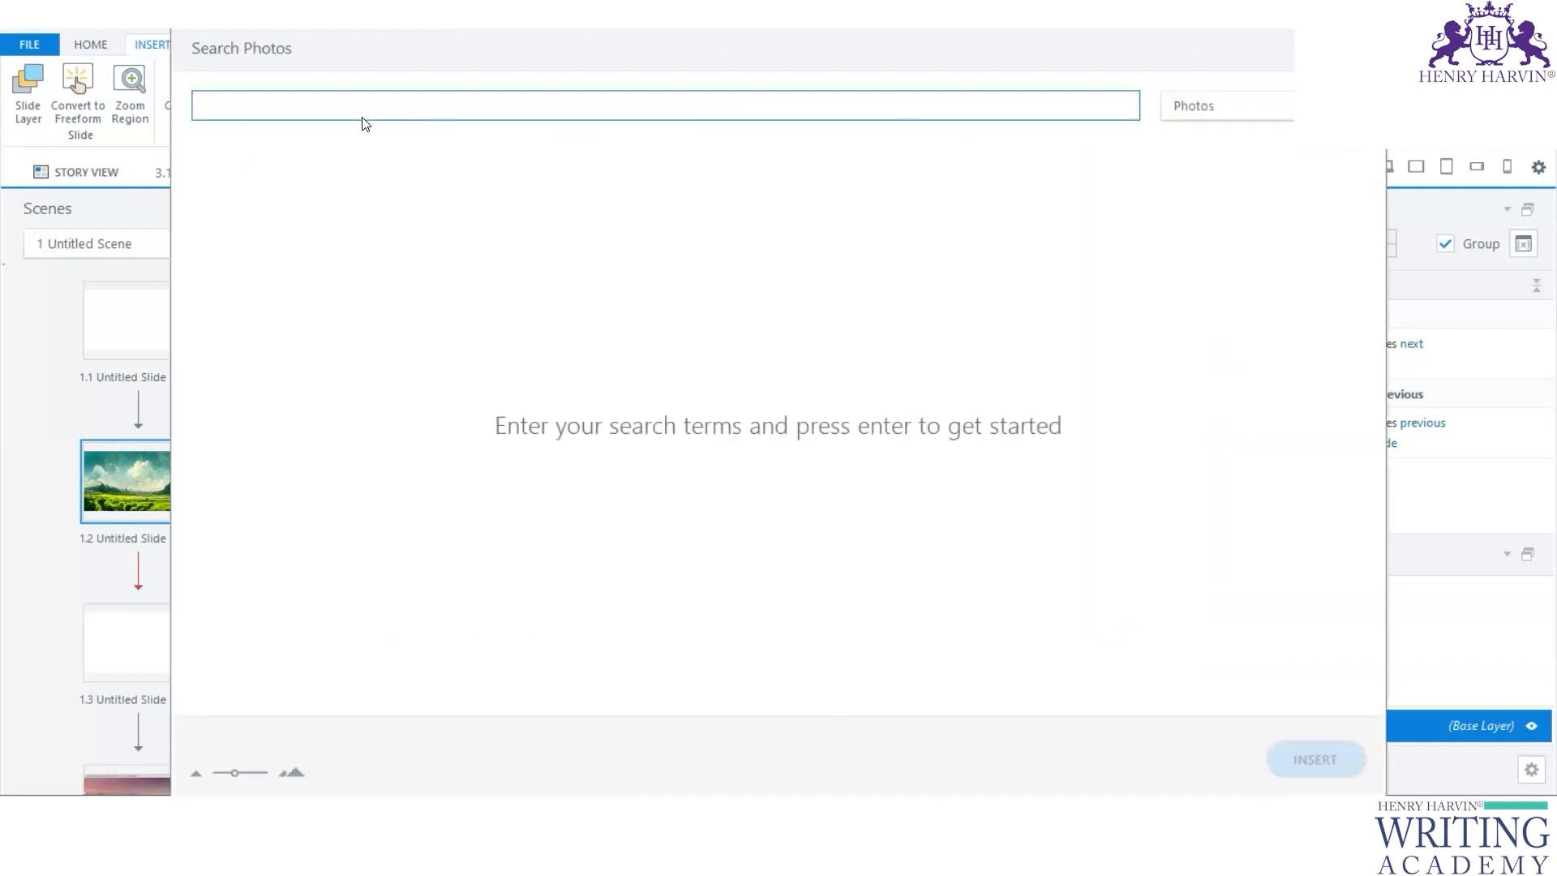
key(Escape)
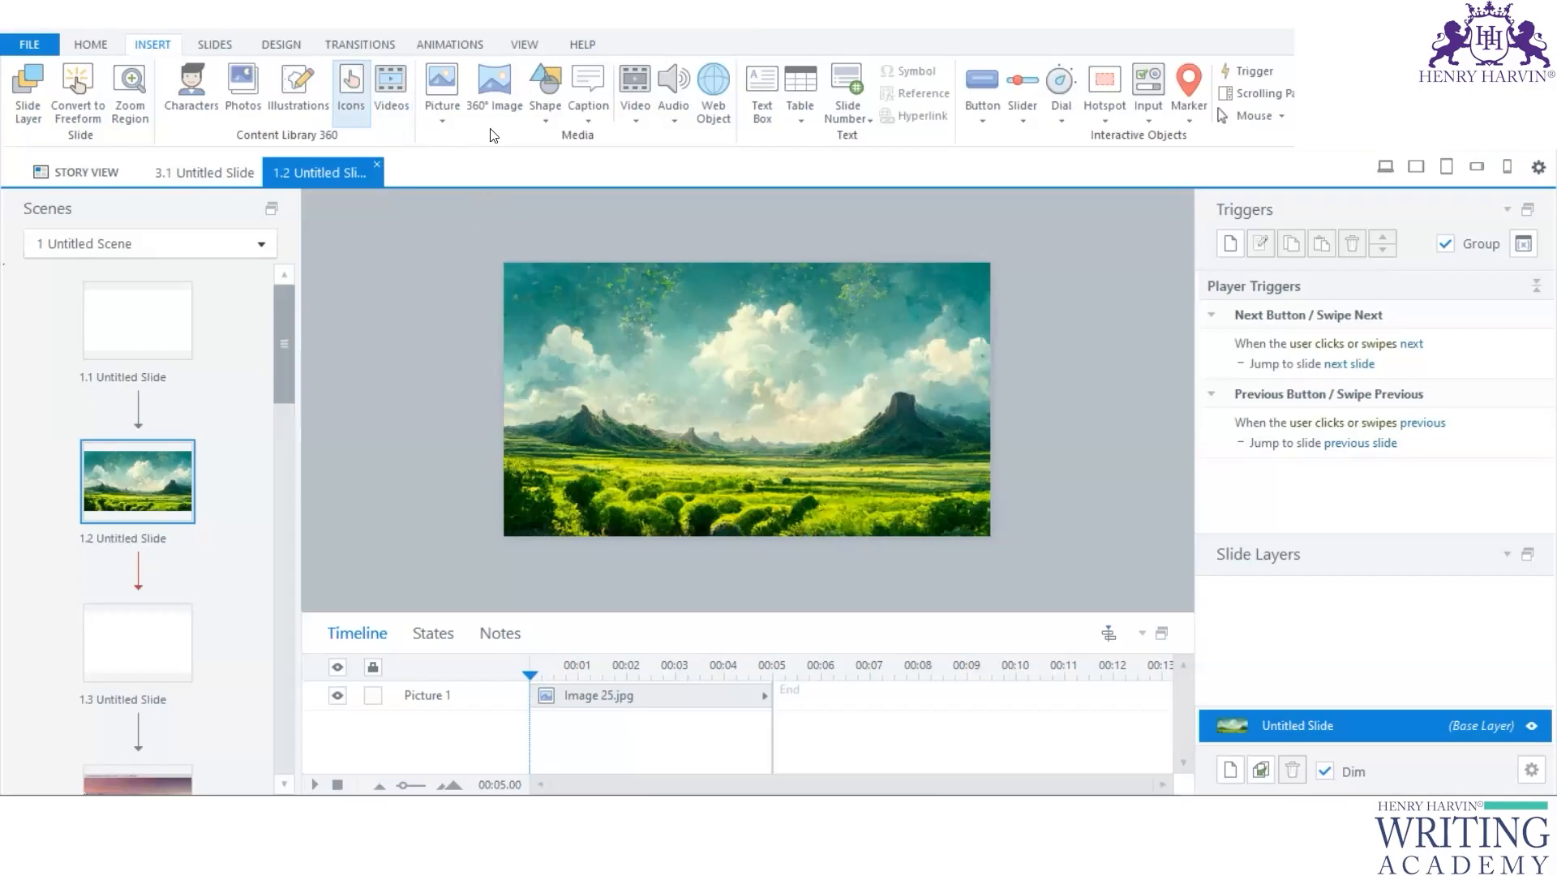
Step: Search the icon library for "birds" and look through the results
click(351, 93)
text(bird)
key(Return)
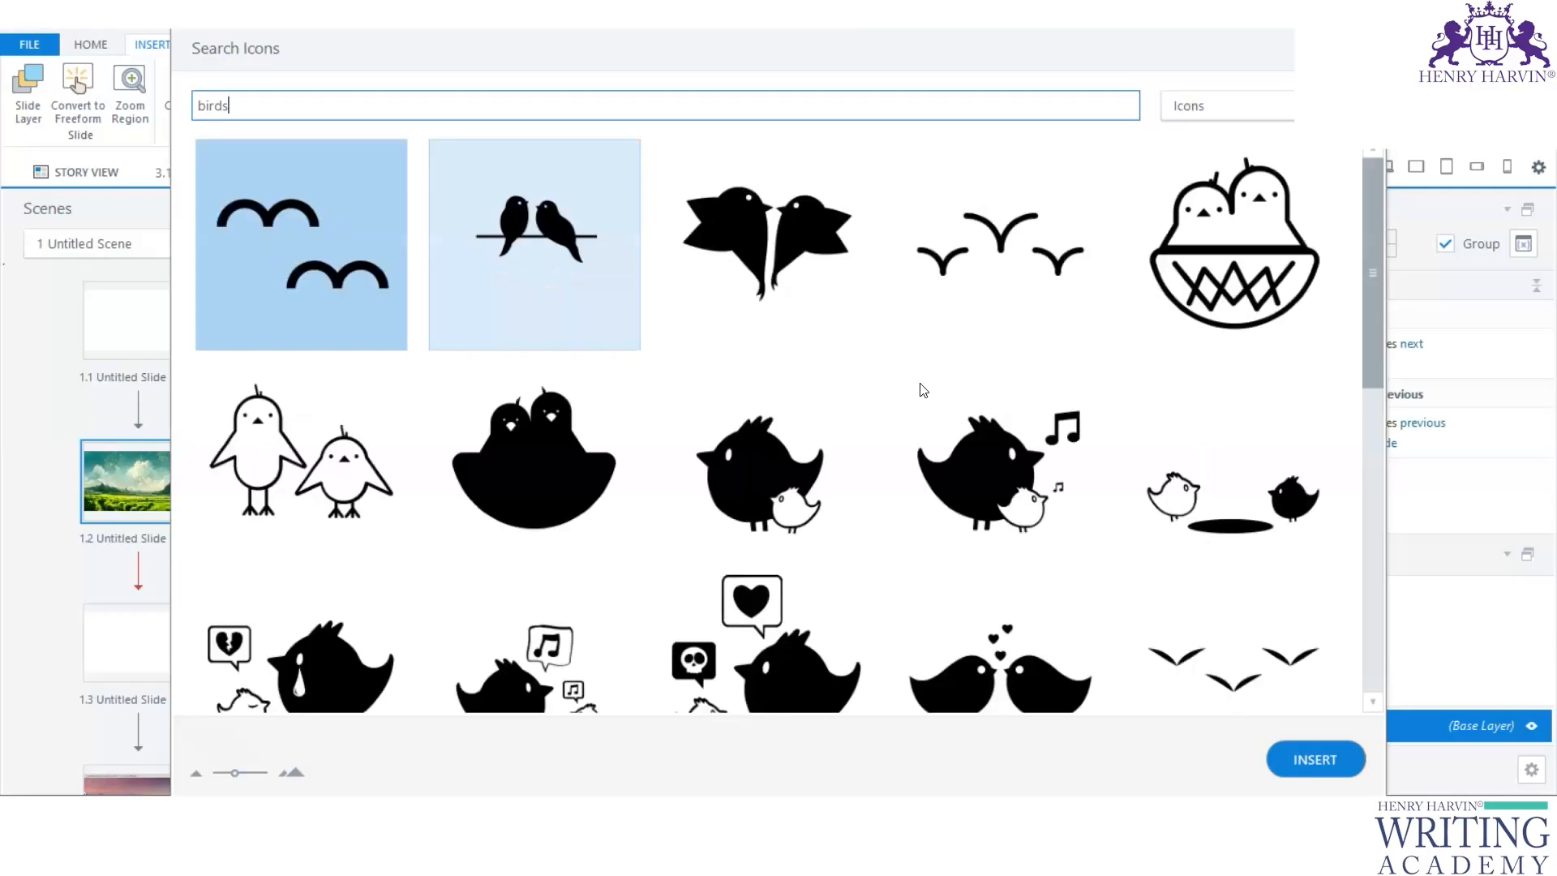
scroll(941, 407, down, 5)
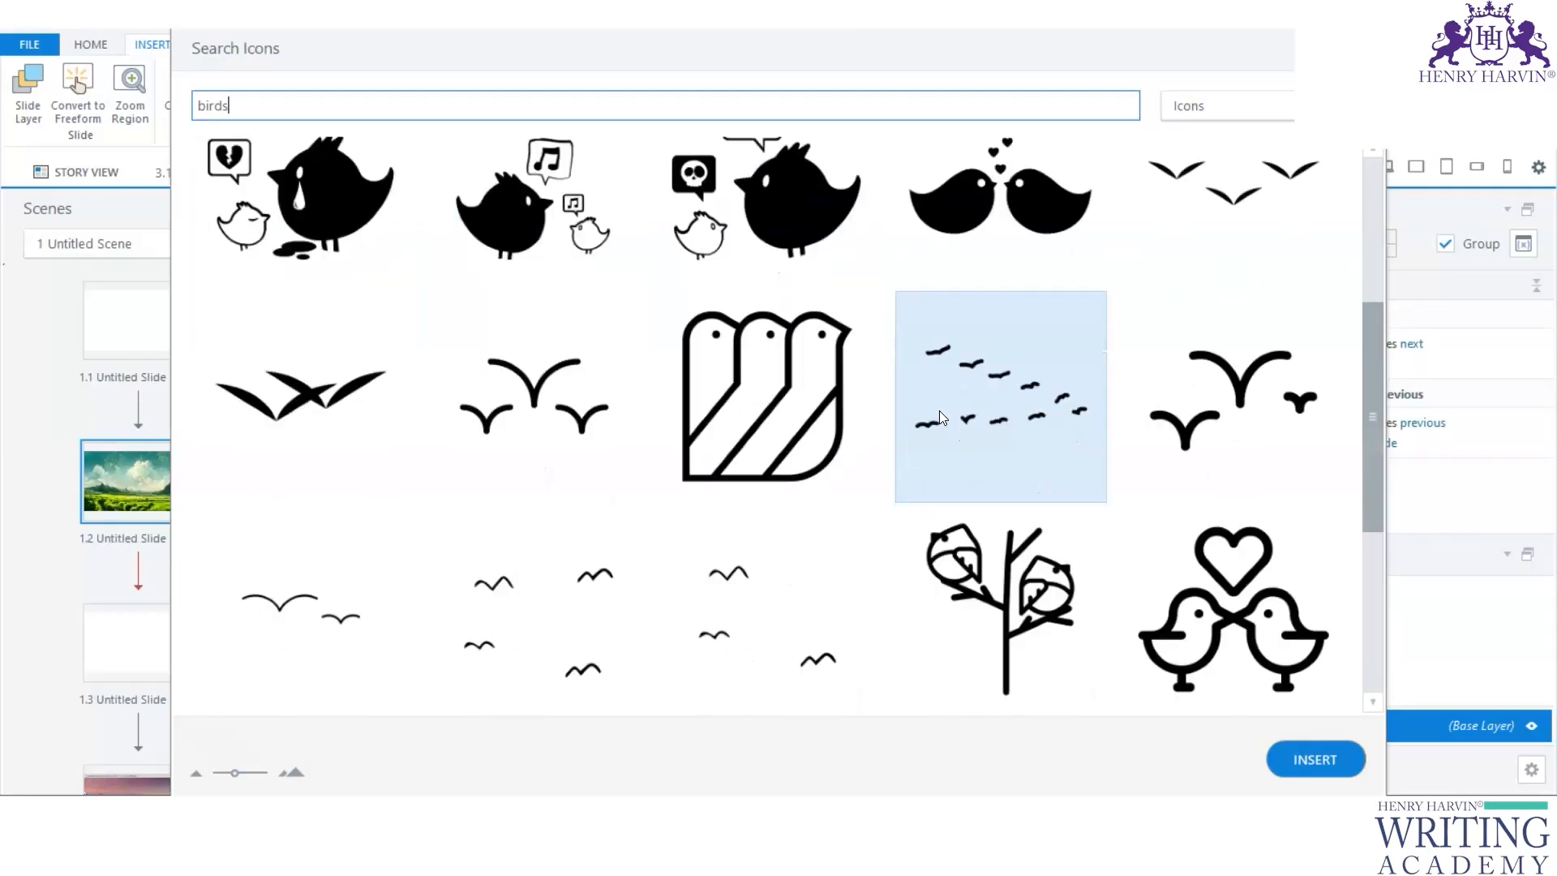
scroll(939, 420, down, 3)
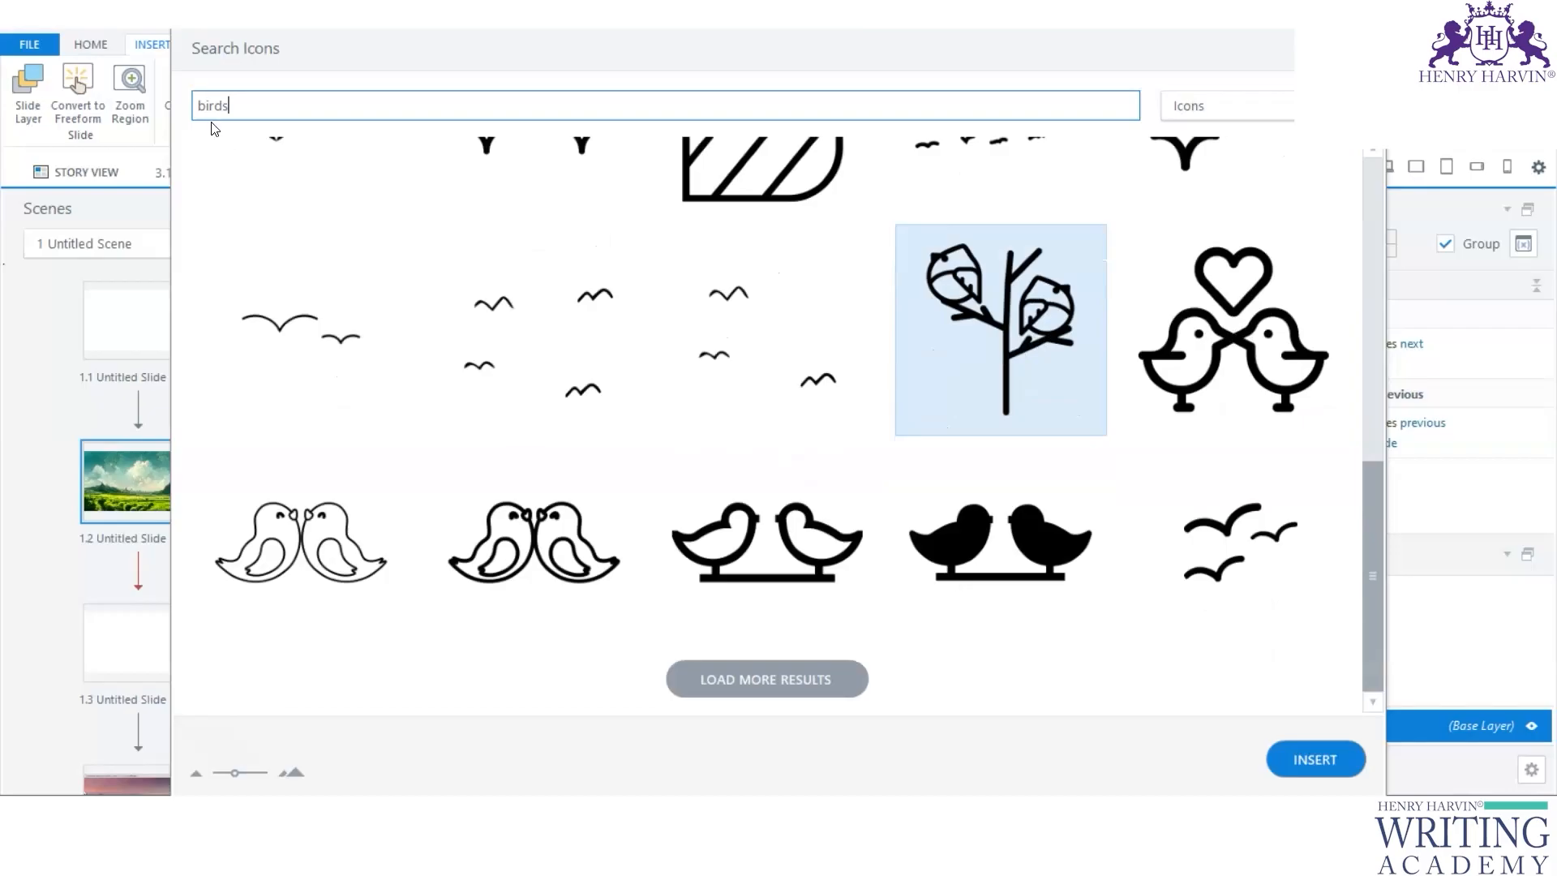
scroll(939, 420, up, 8)
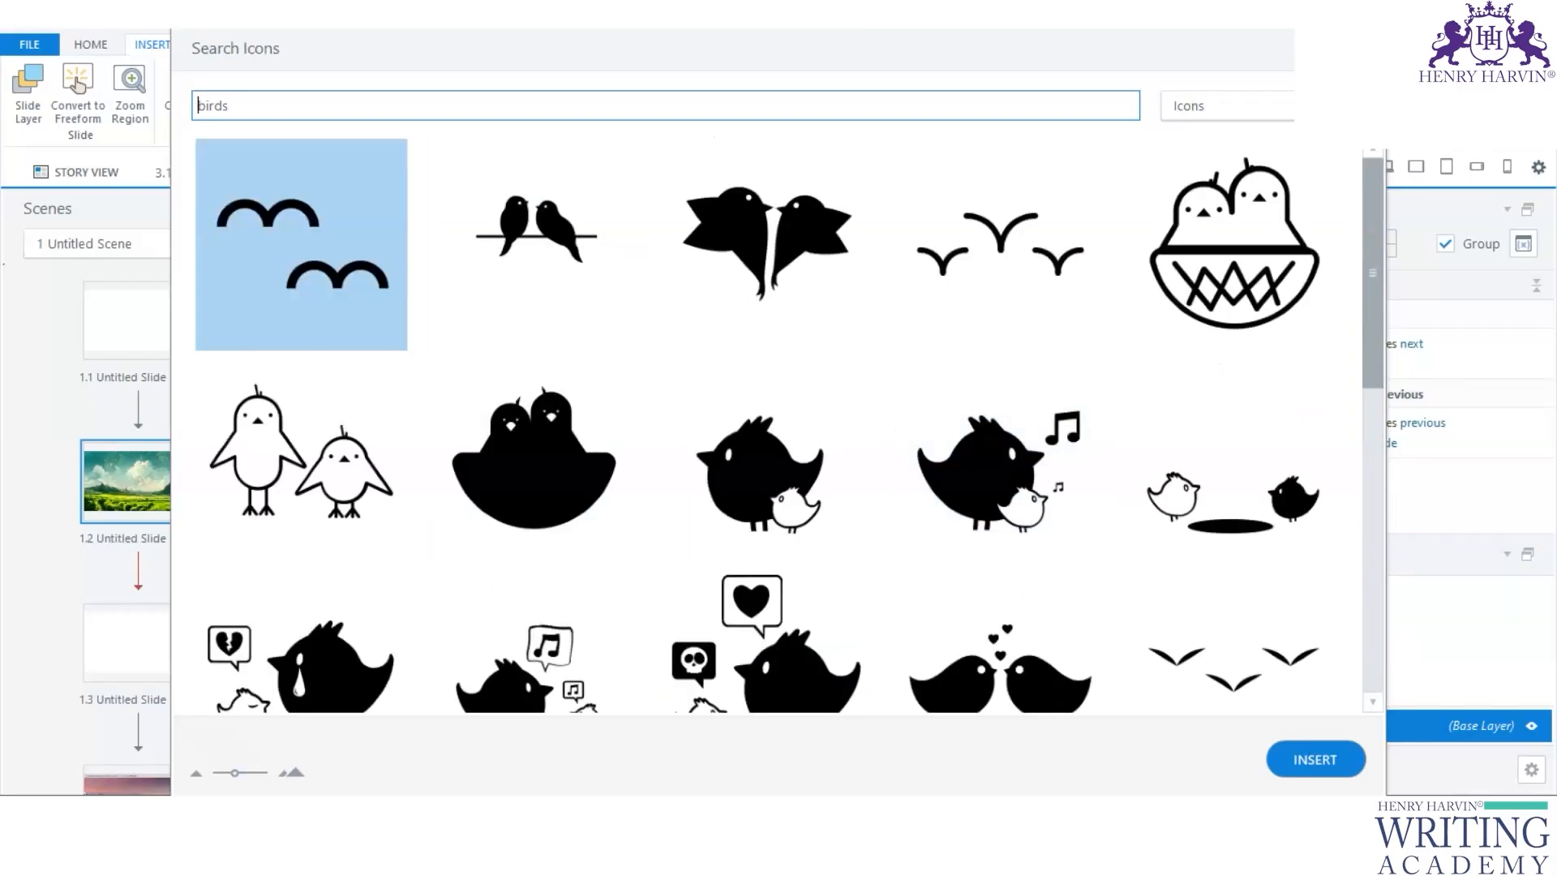
Step: Refine the icon search to "flying bird" and insert the solid black long-tailed bird with raised wings
key(Home)
text(flying)
key(Return)
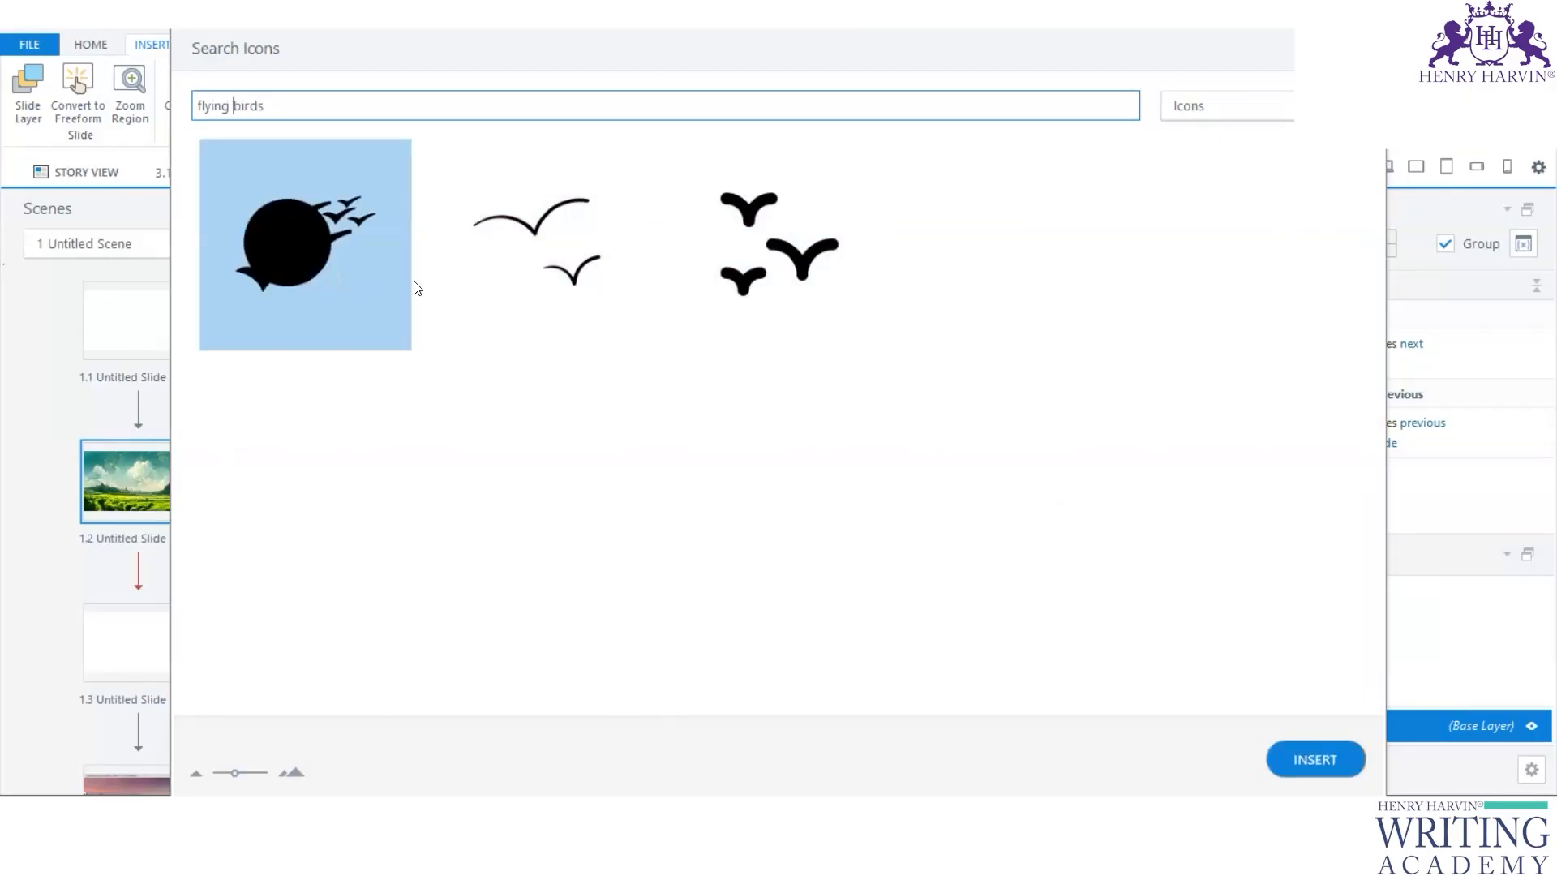
click(294, 106)
key(Return)
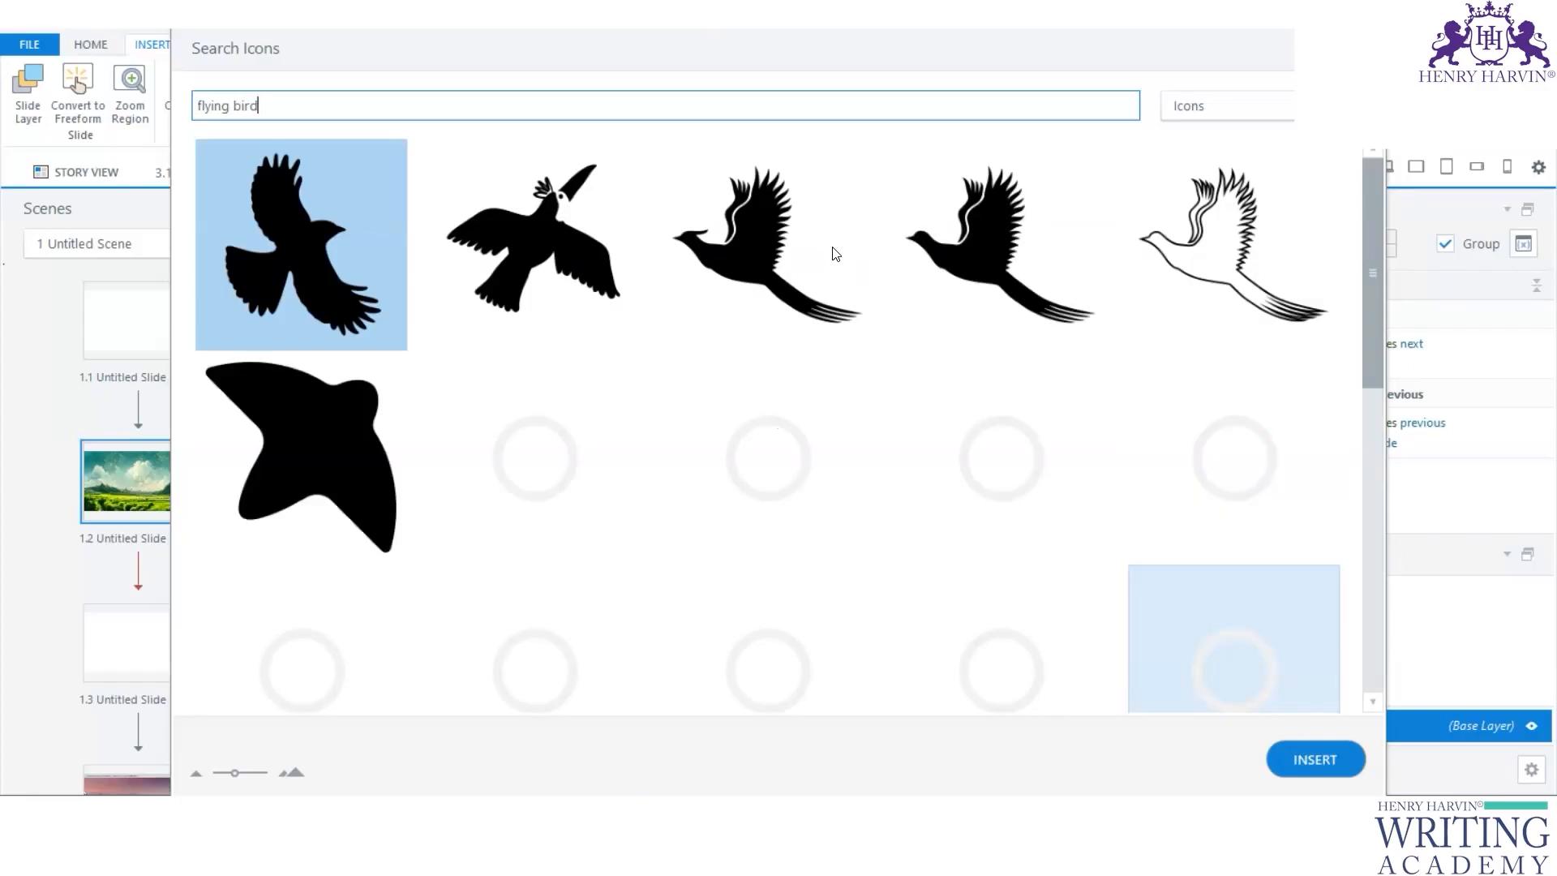
click(1082, 258)
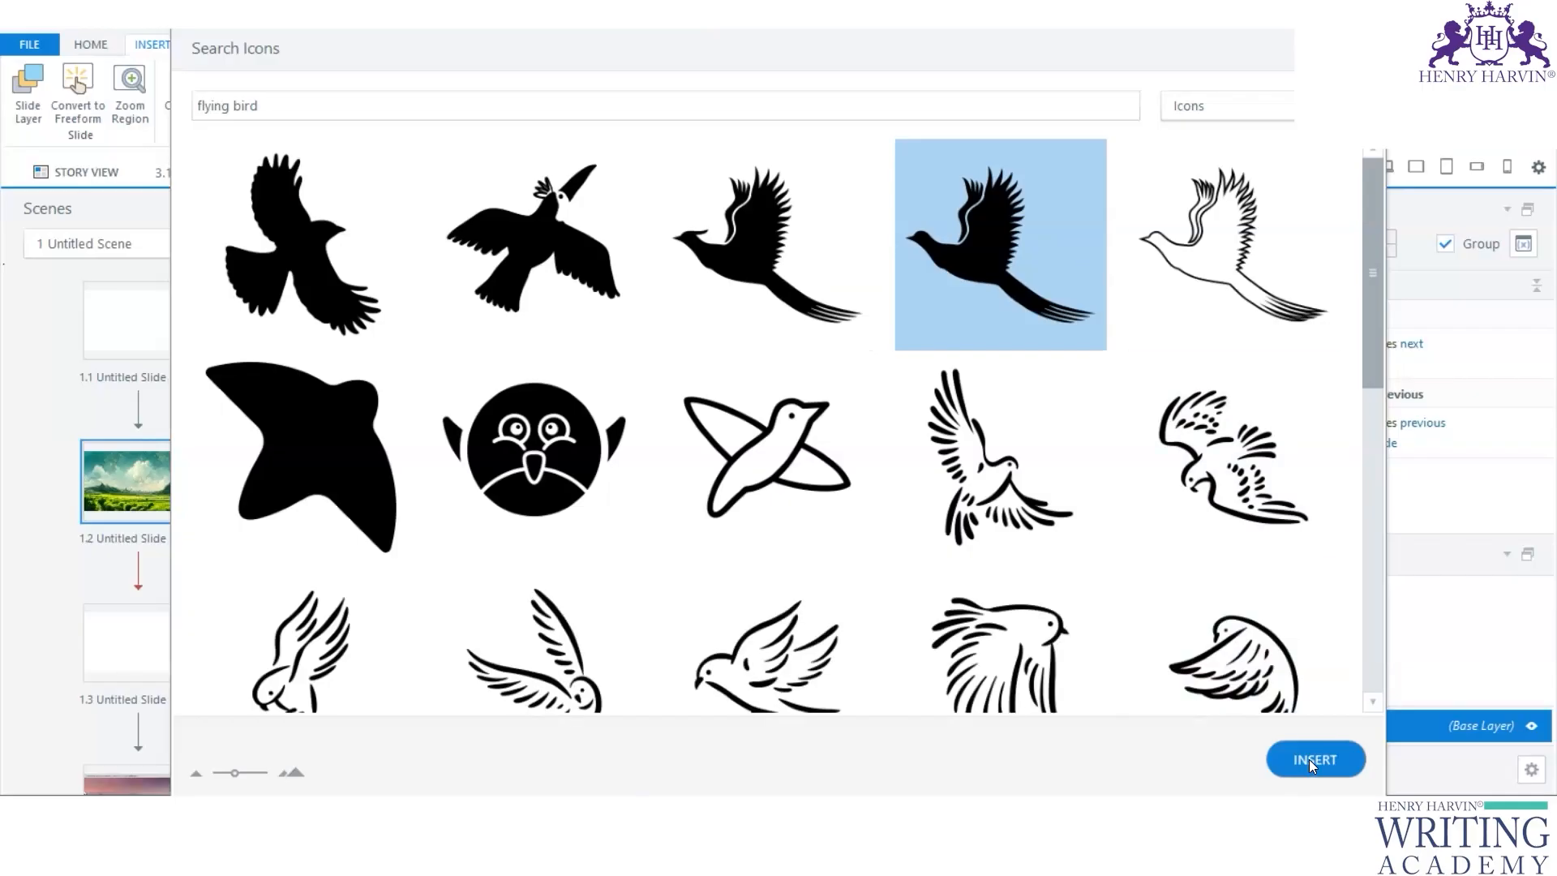
double_click(1052, 362)
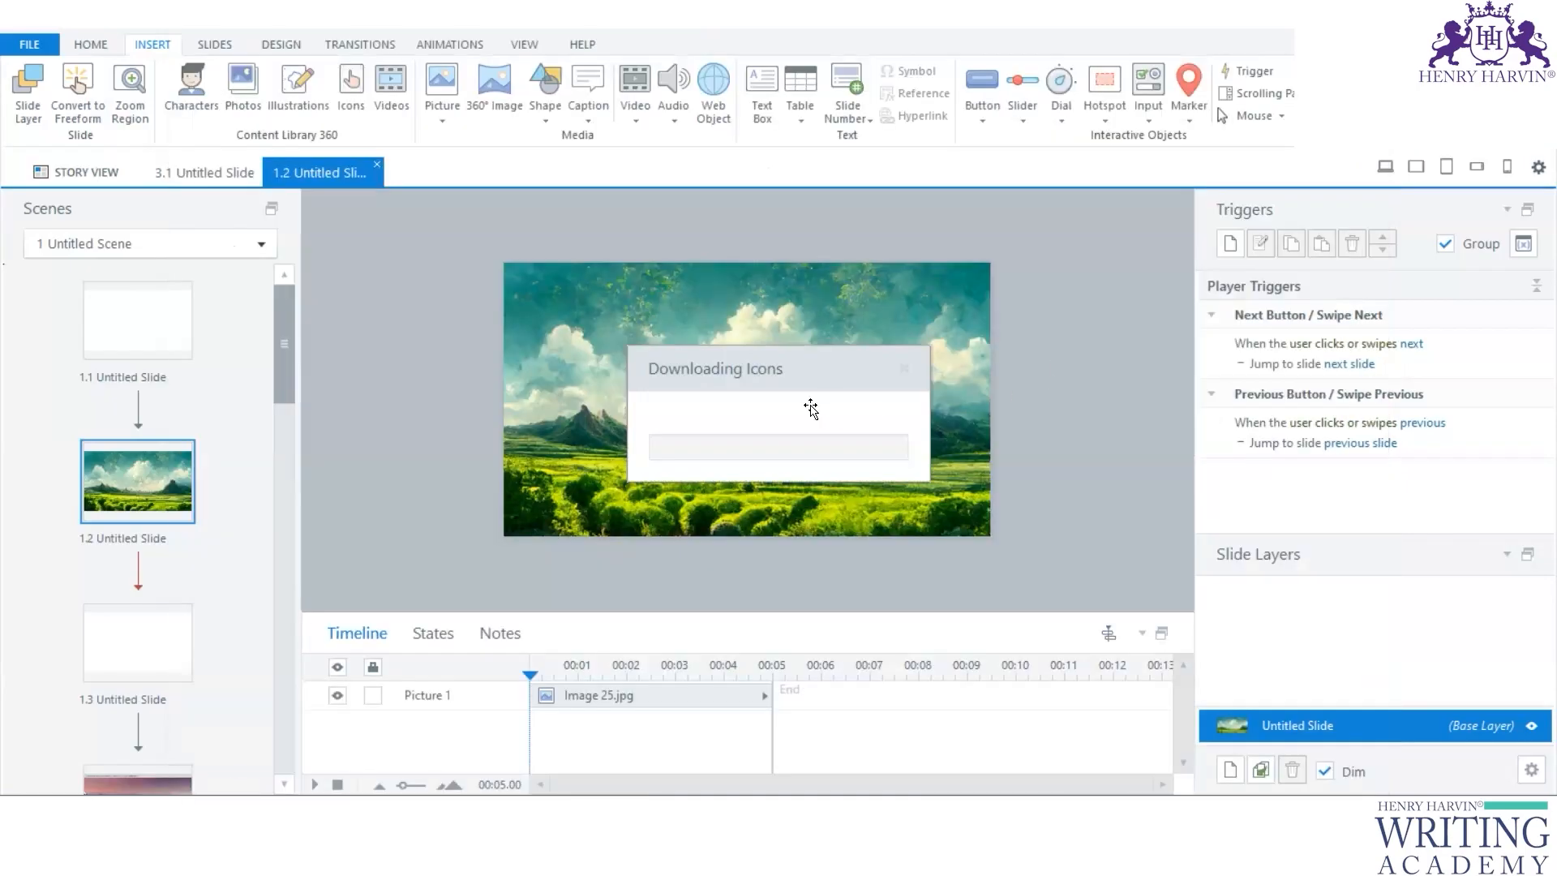
Step: Place the flying bird icon in the sky slightly above the middle of slide 1.2
drag(778, 414, 833, 314)
key(ctrl+z)
click(767, 379)
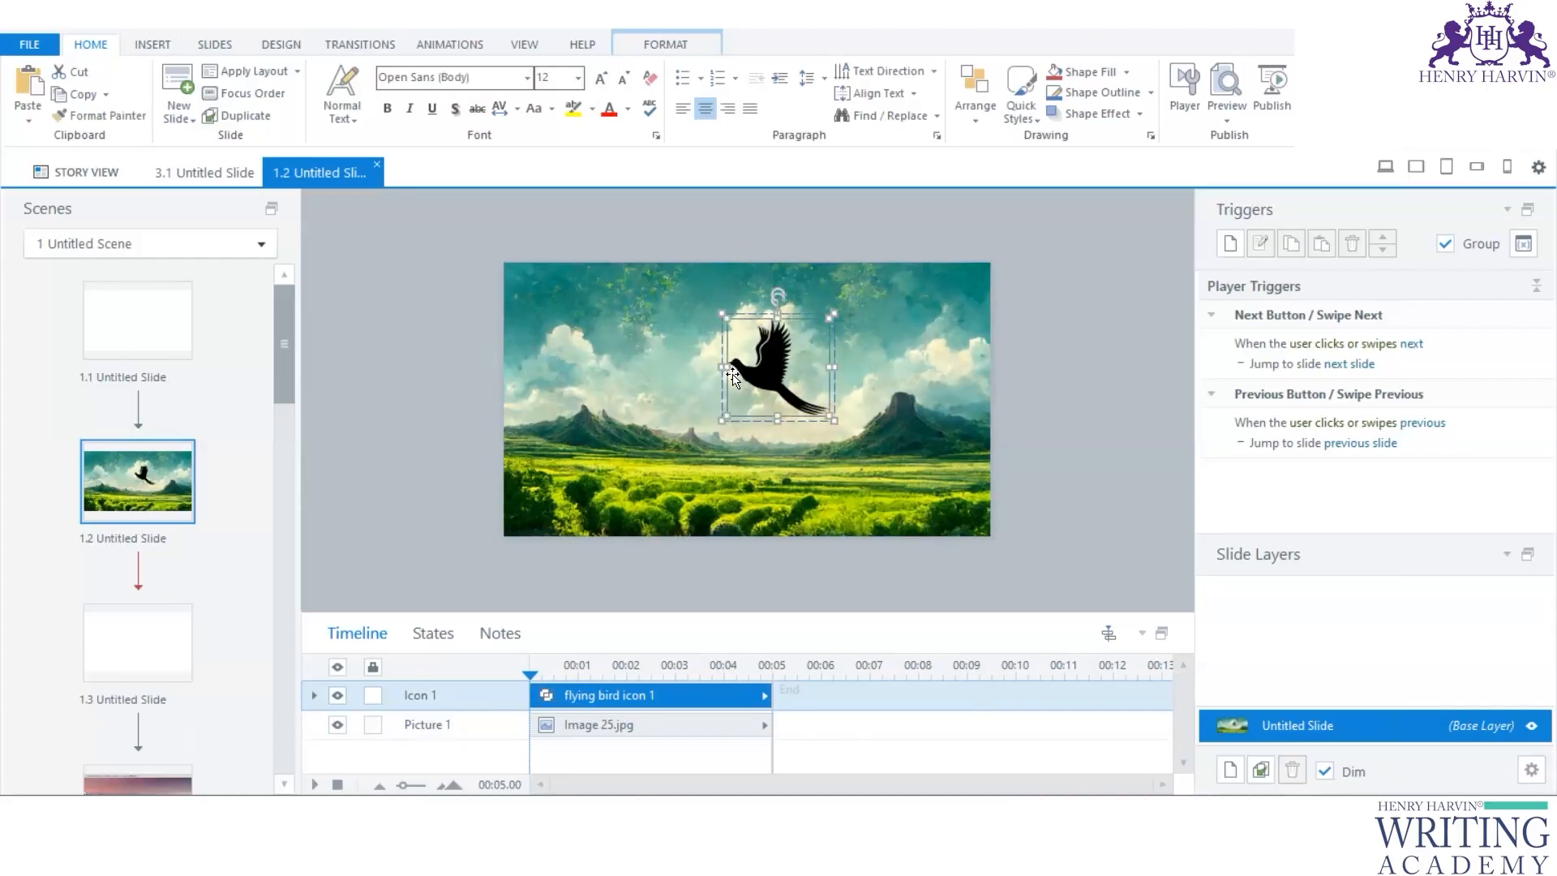
Step: Try to mirror the flying bird icon horizontally by stretching it past its opposite edge, and undo the attempt
drag(723, 367, 454, 347)
click(758, 341)
drag(599, 348, 408, 403)
drag(479, 354, 444, 446)
click(450, 387)
drag(840, 352, 955, 352)
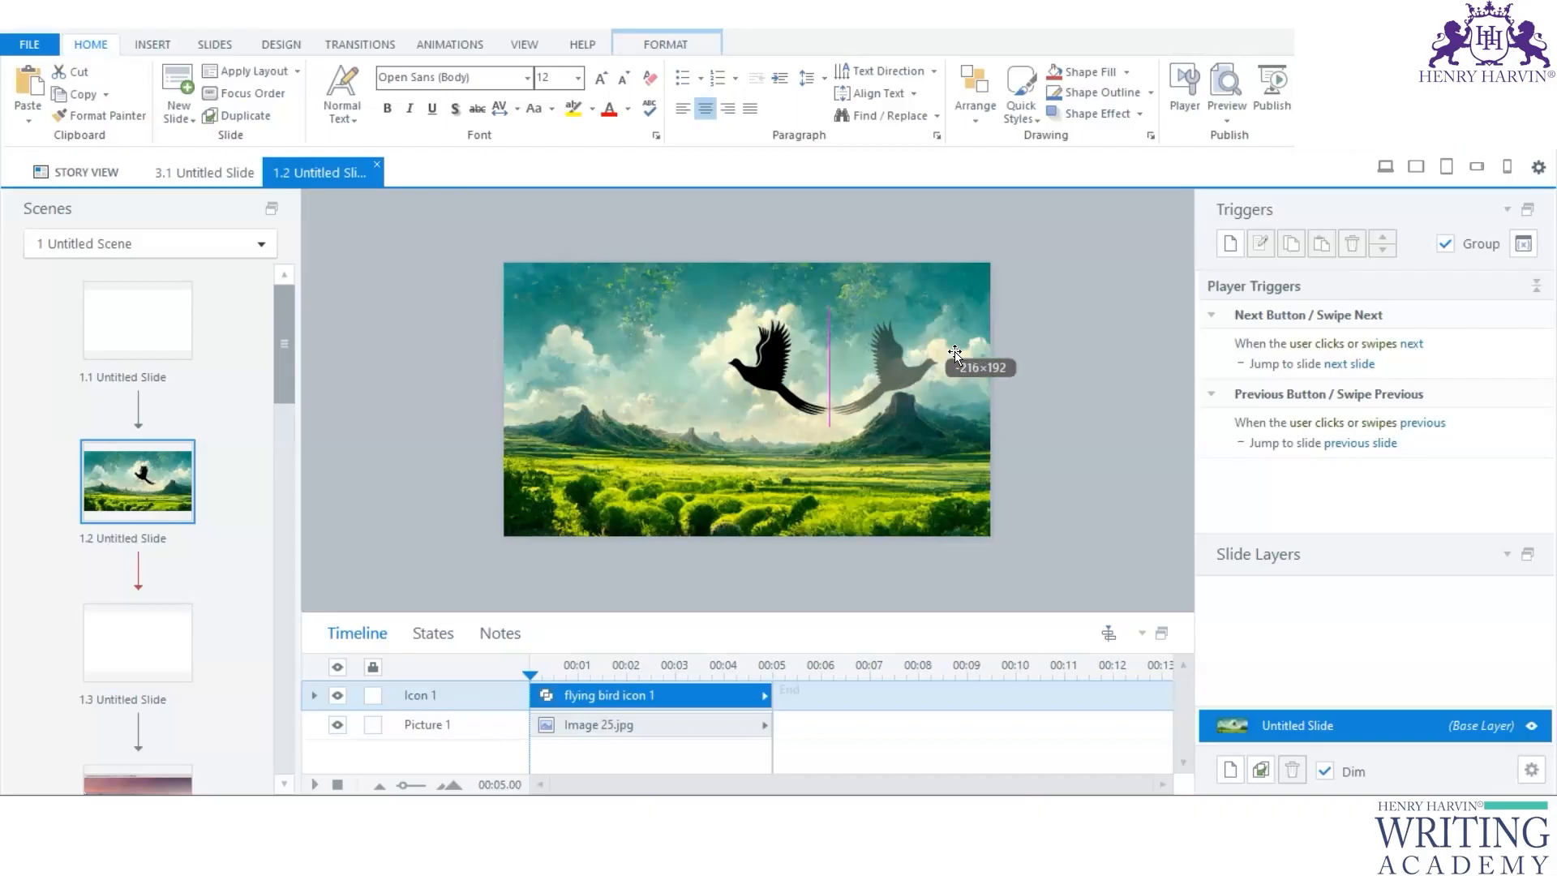
click(1046, 346)
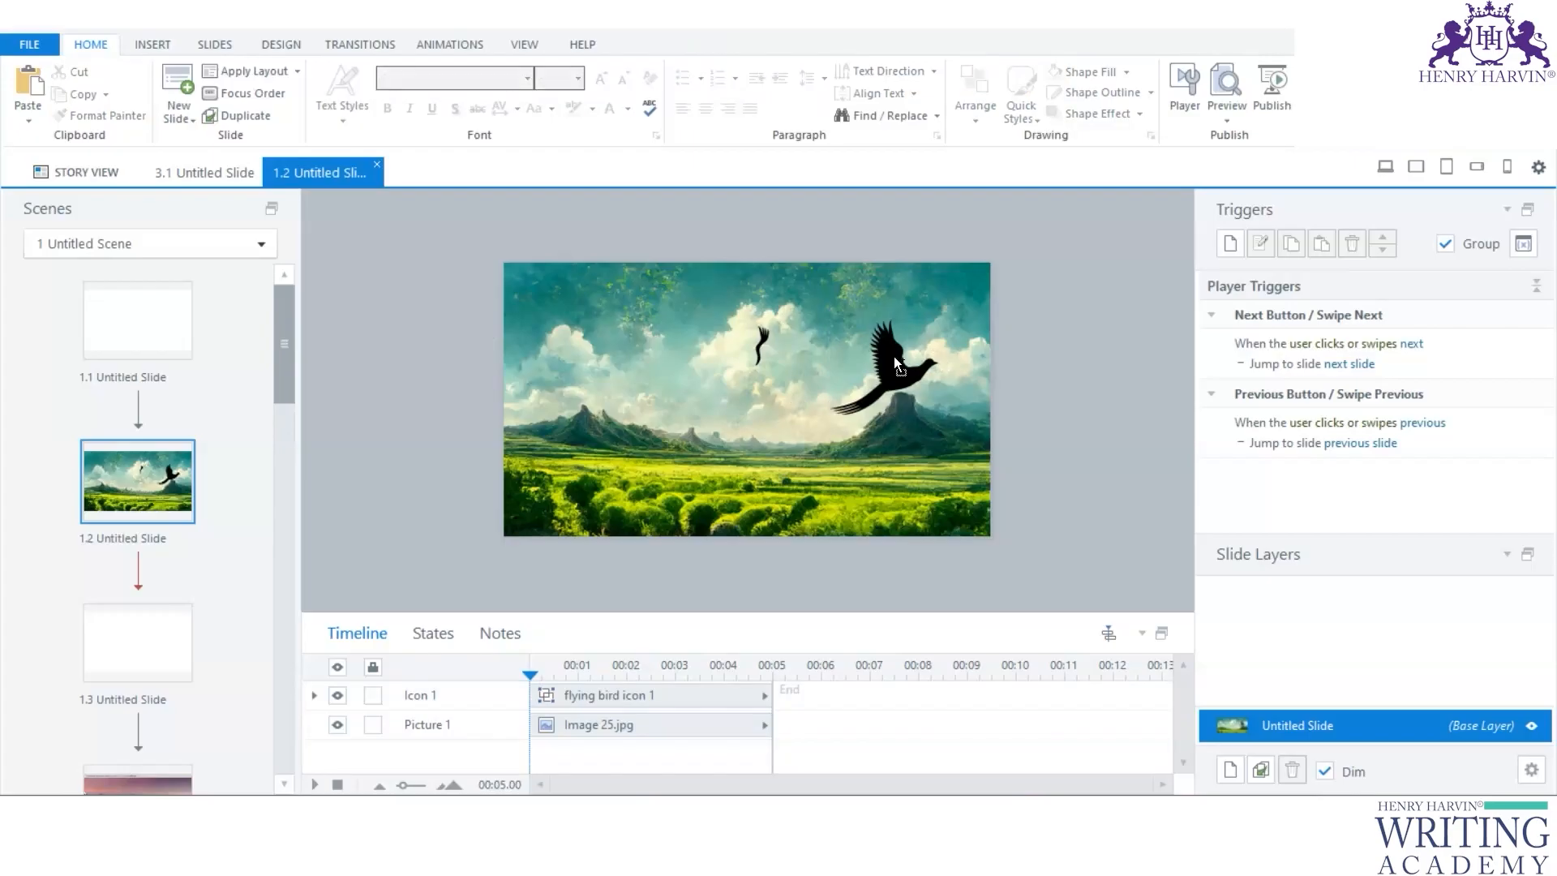
key(ctrl+z)
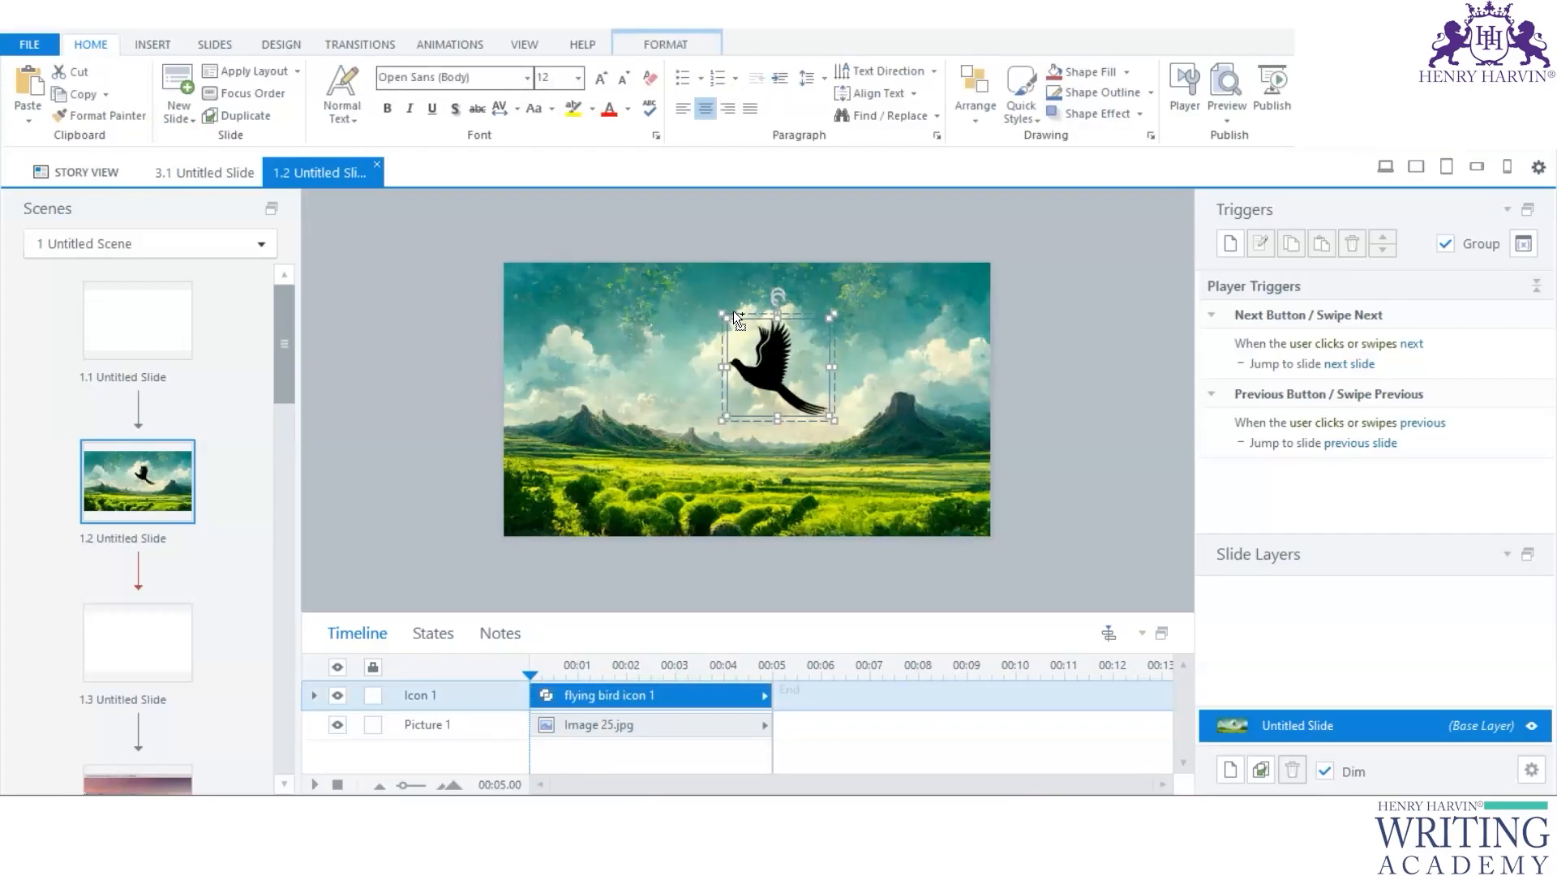
Step: Mirror the flying bird icon horizontally so it faces right, and move it off the slide's left edge
click(751, 334)
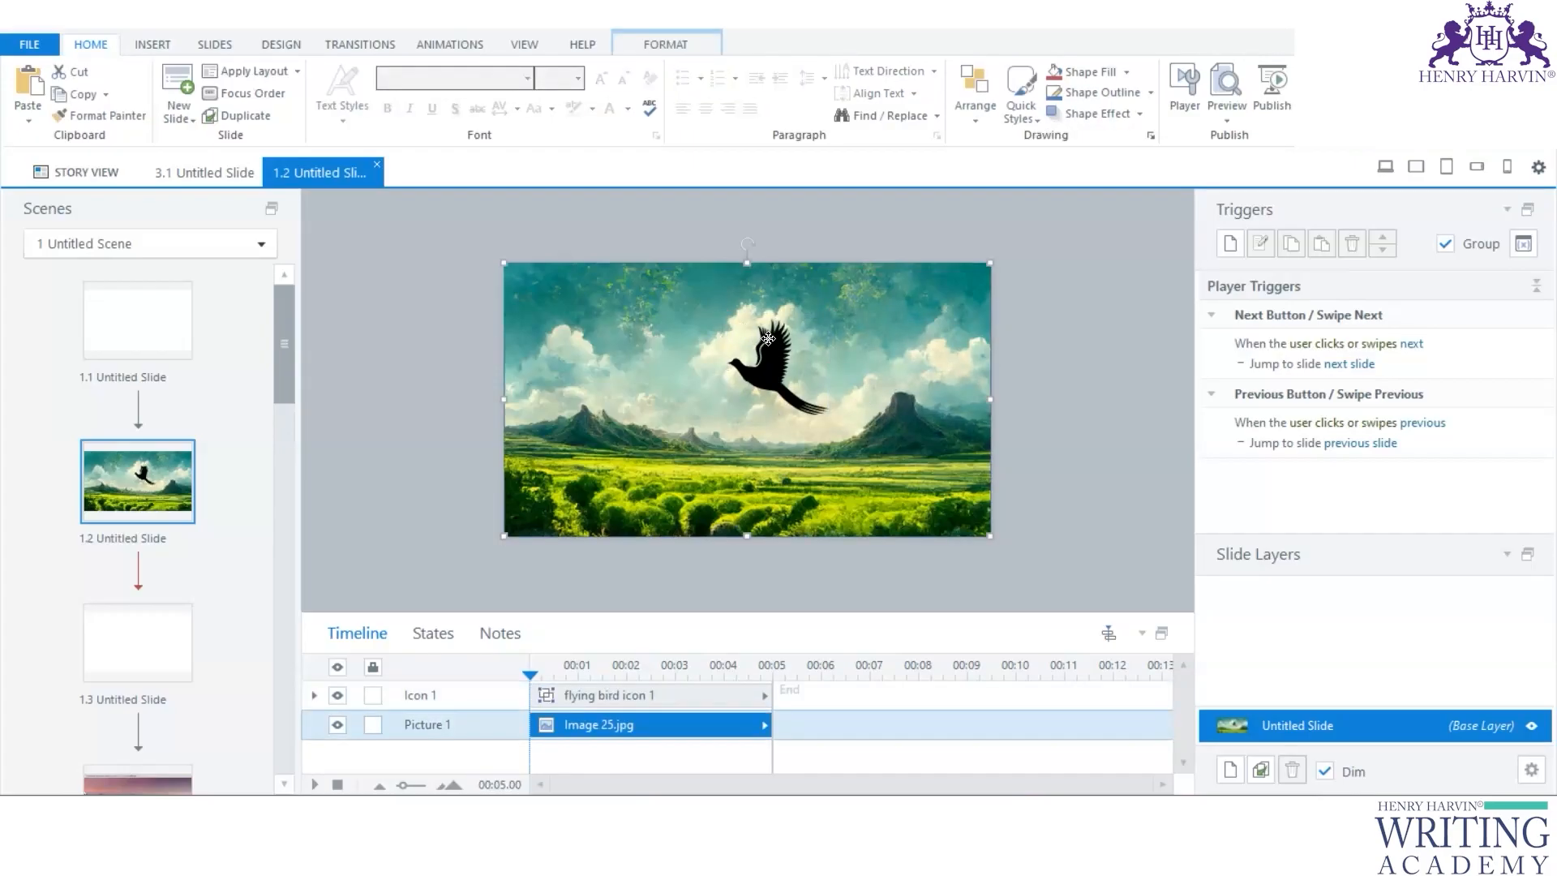
click(783, 338)
ctrl+click(765, 339)
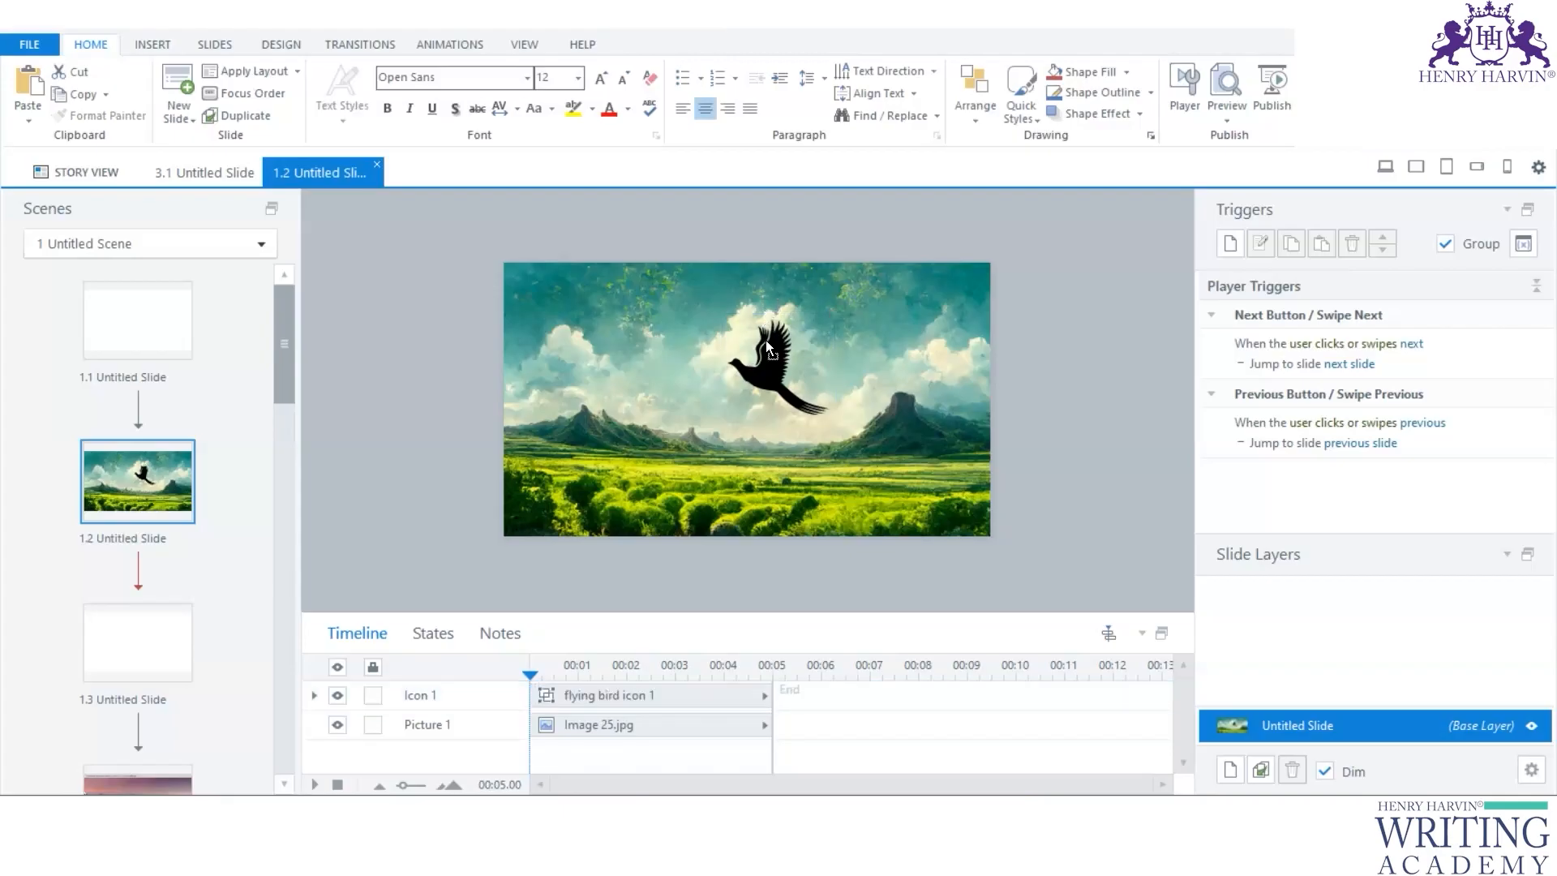
key(ctrl+a)
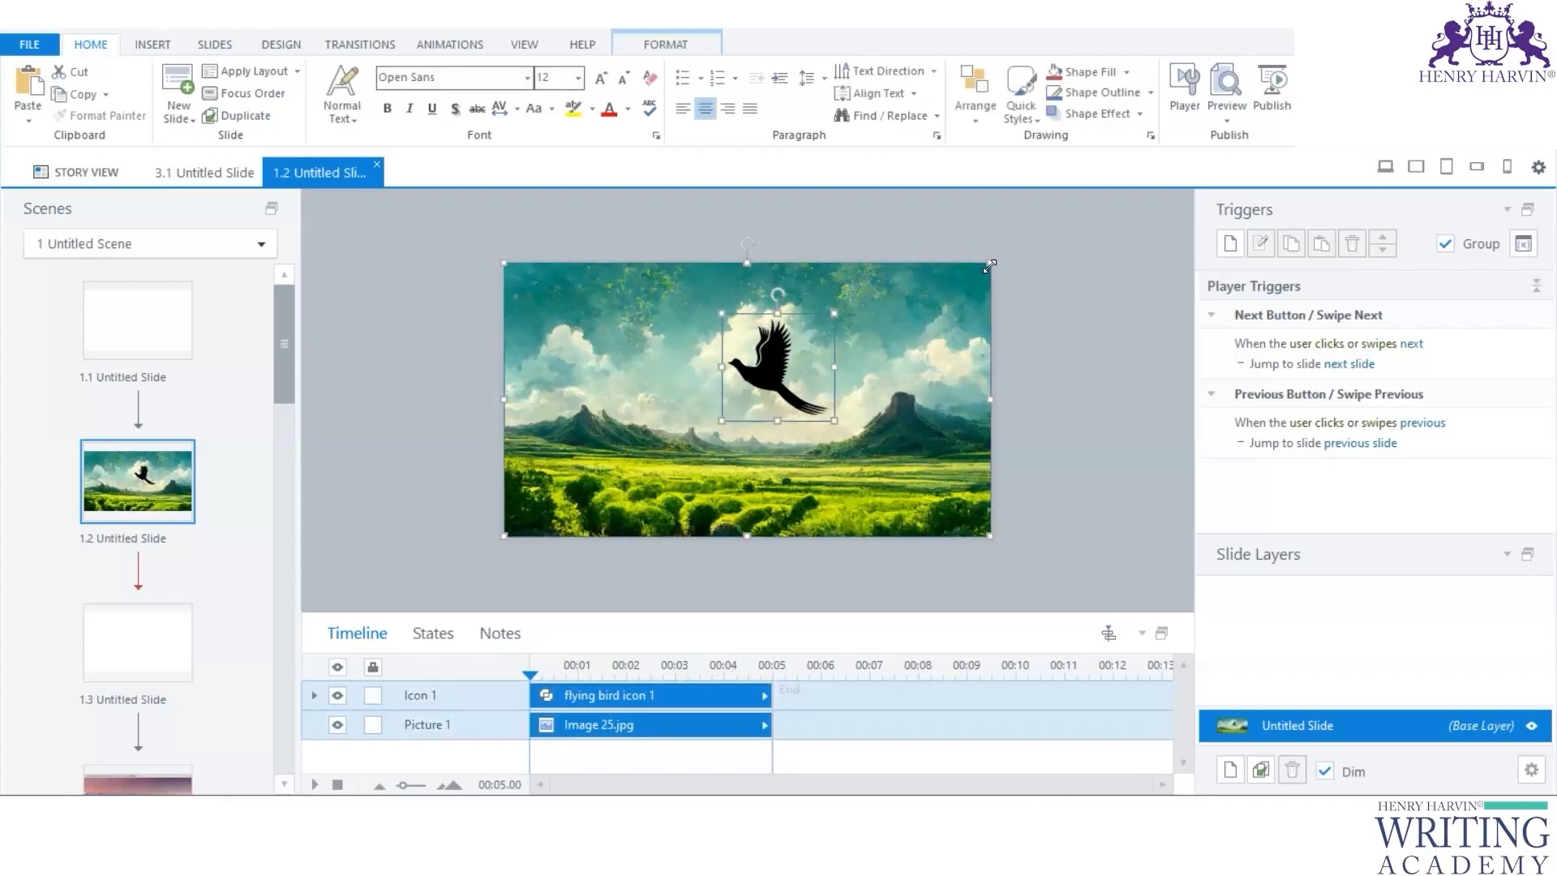
click(770, 355)
drag(764, 357, 452, 429)
Step: Duplicate the bird icon off the slide and place a smaller copy just below the original
click(441, 419)
drag(494, 370, 466, 415)
click(491, 289)
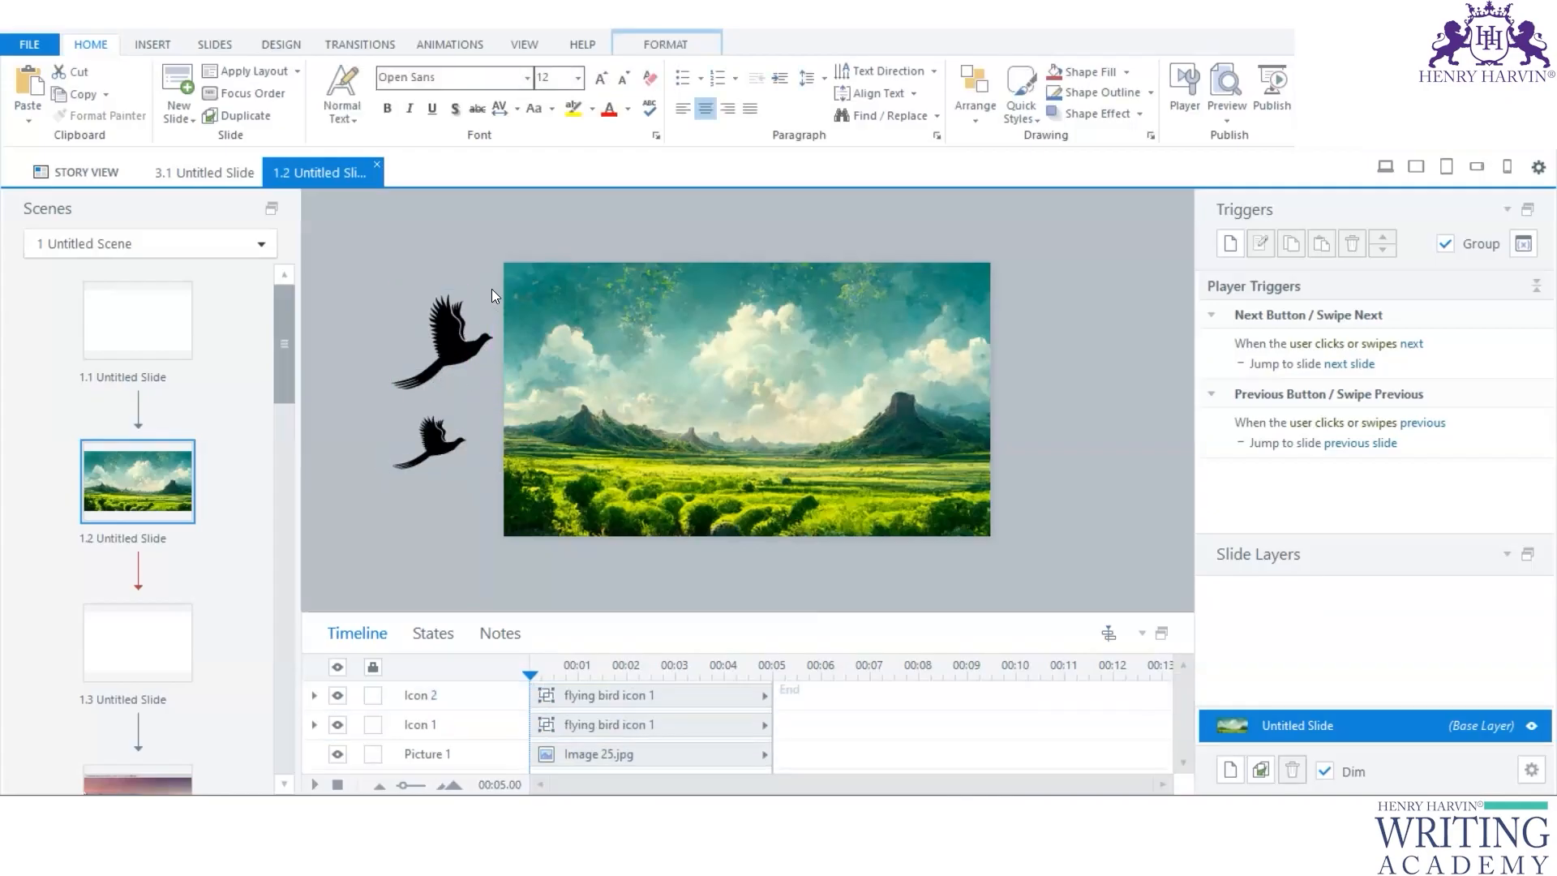
click(448, 312)
drag(492, 290, 483, 297)
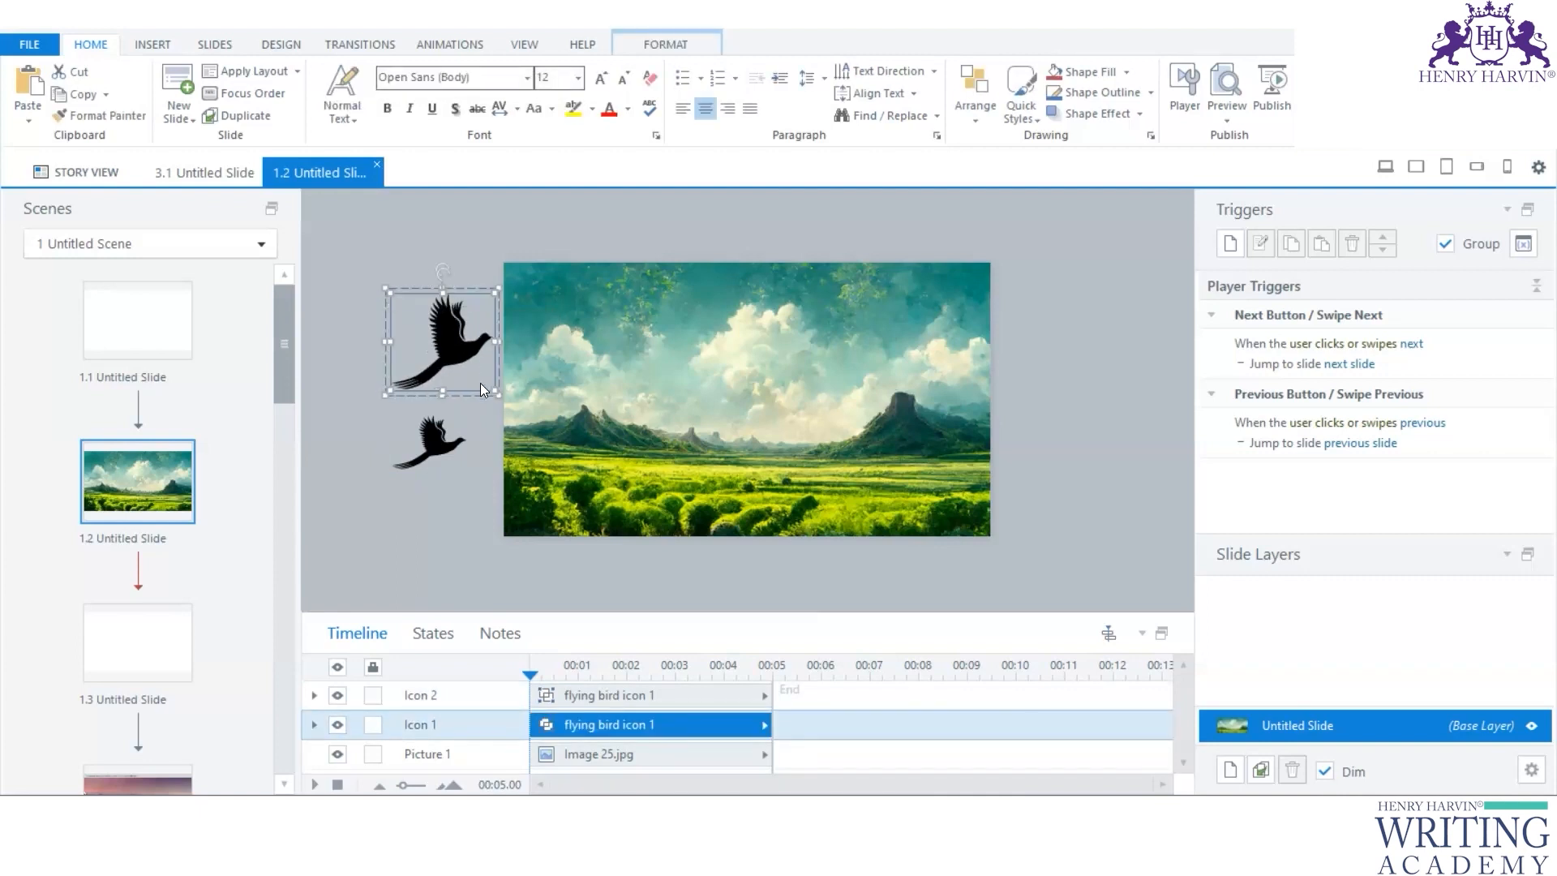
click(472, 415)
drag(439, 438, 456, 398)
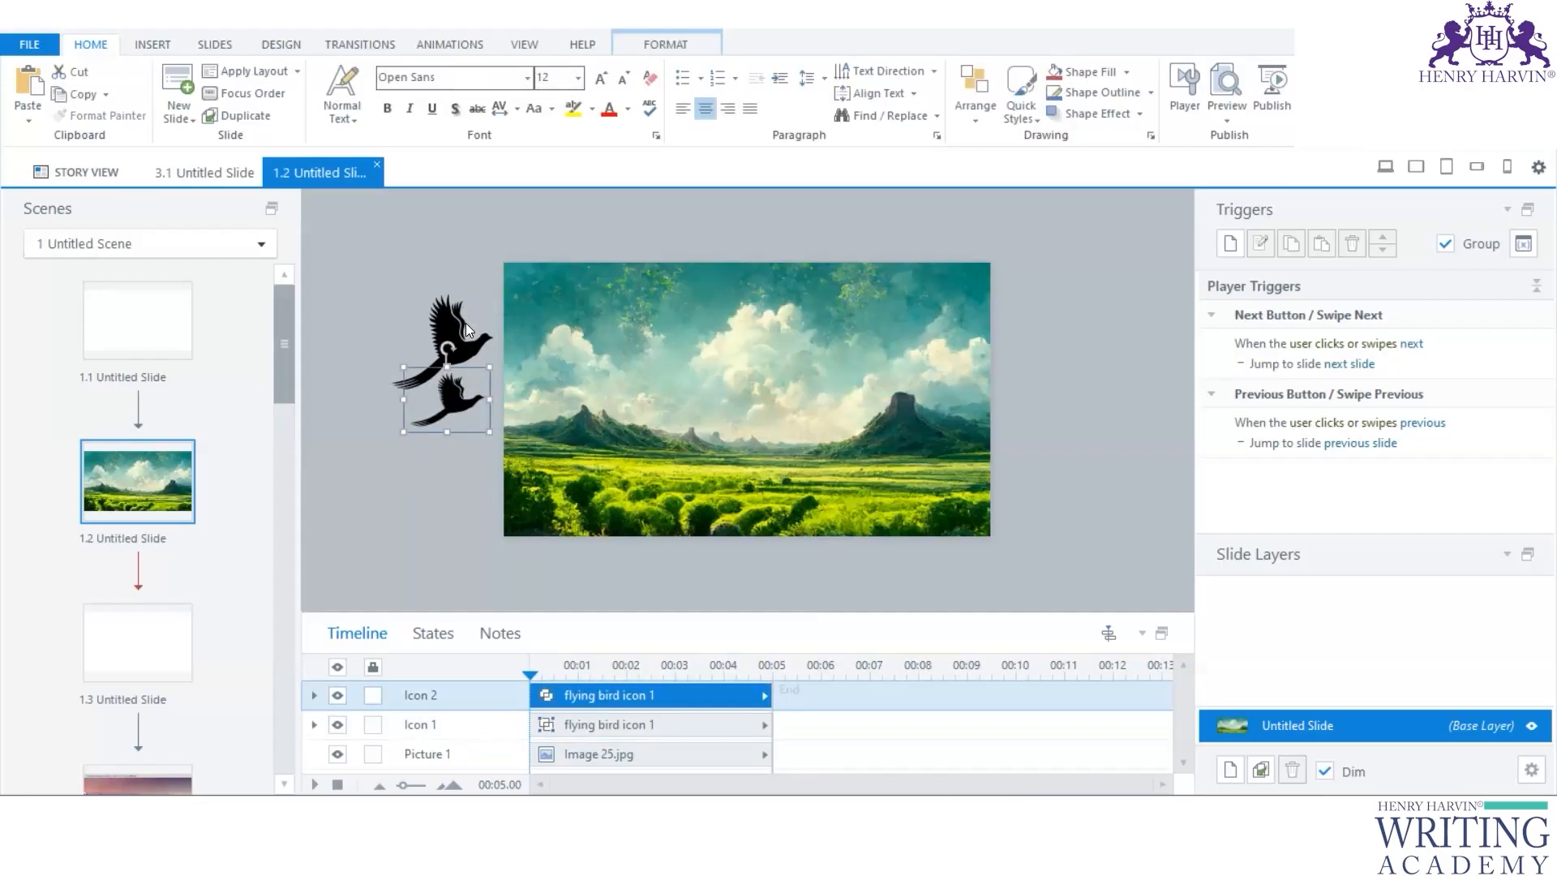
Step: Reduce the larger bird's height to about 164 px and delete the smaller bird copy
click(461, 310)
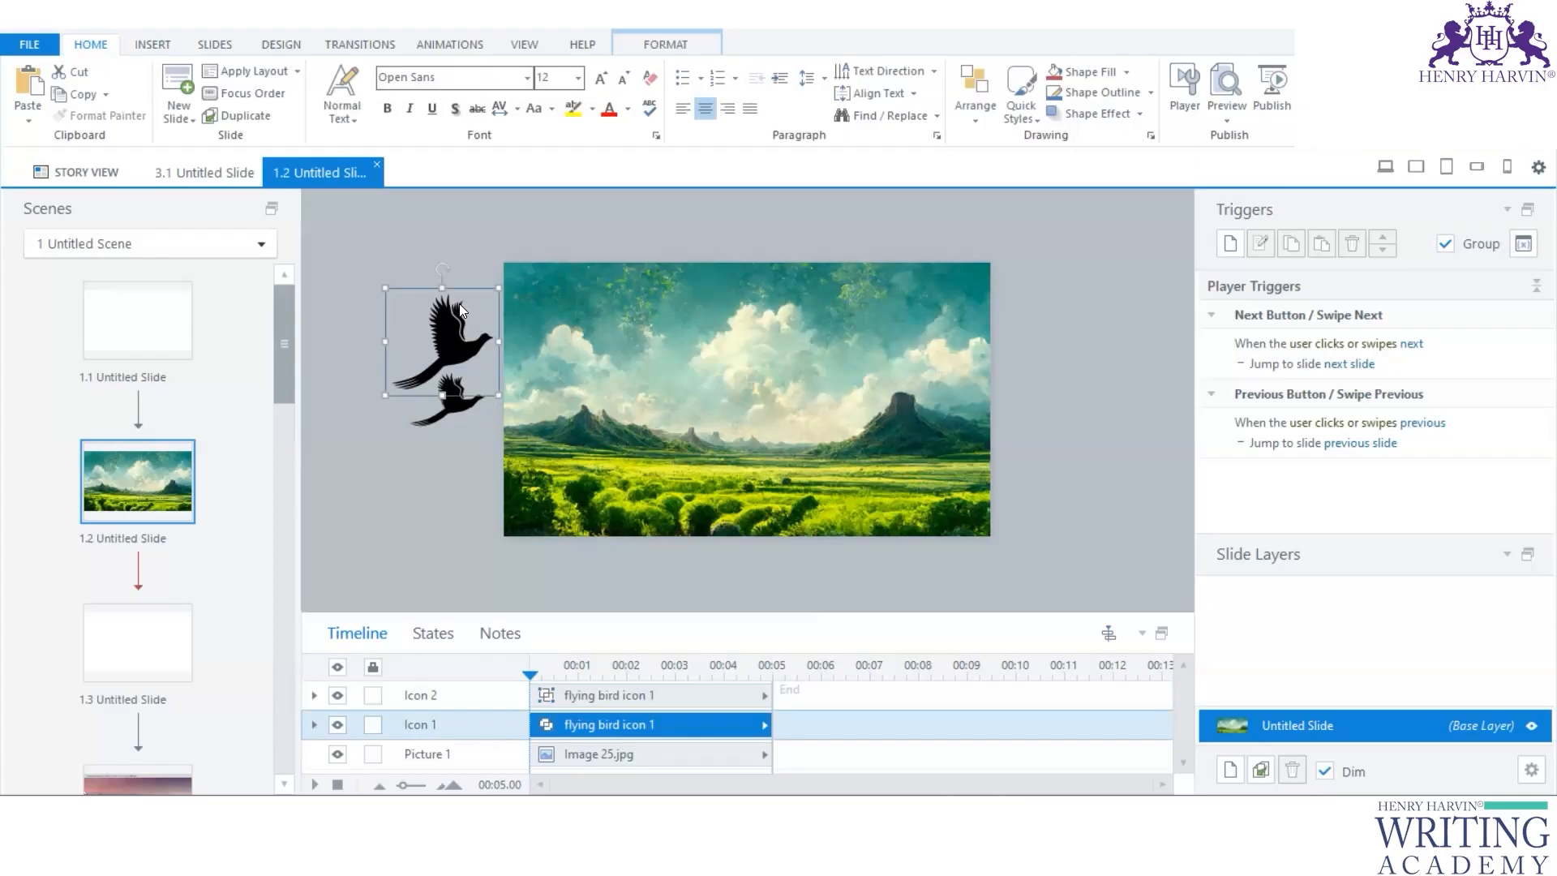
click(369, 326)
click(446, 318)
click(451, 408)
click(466, 424)
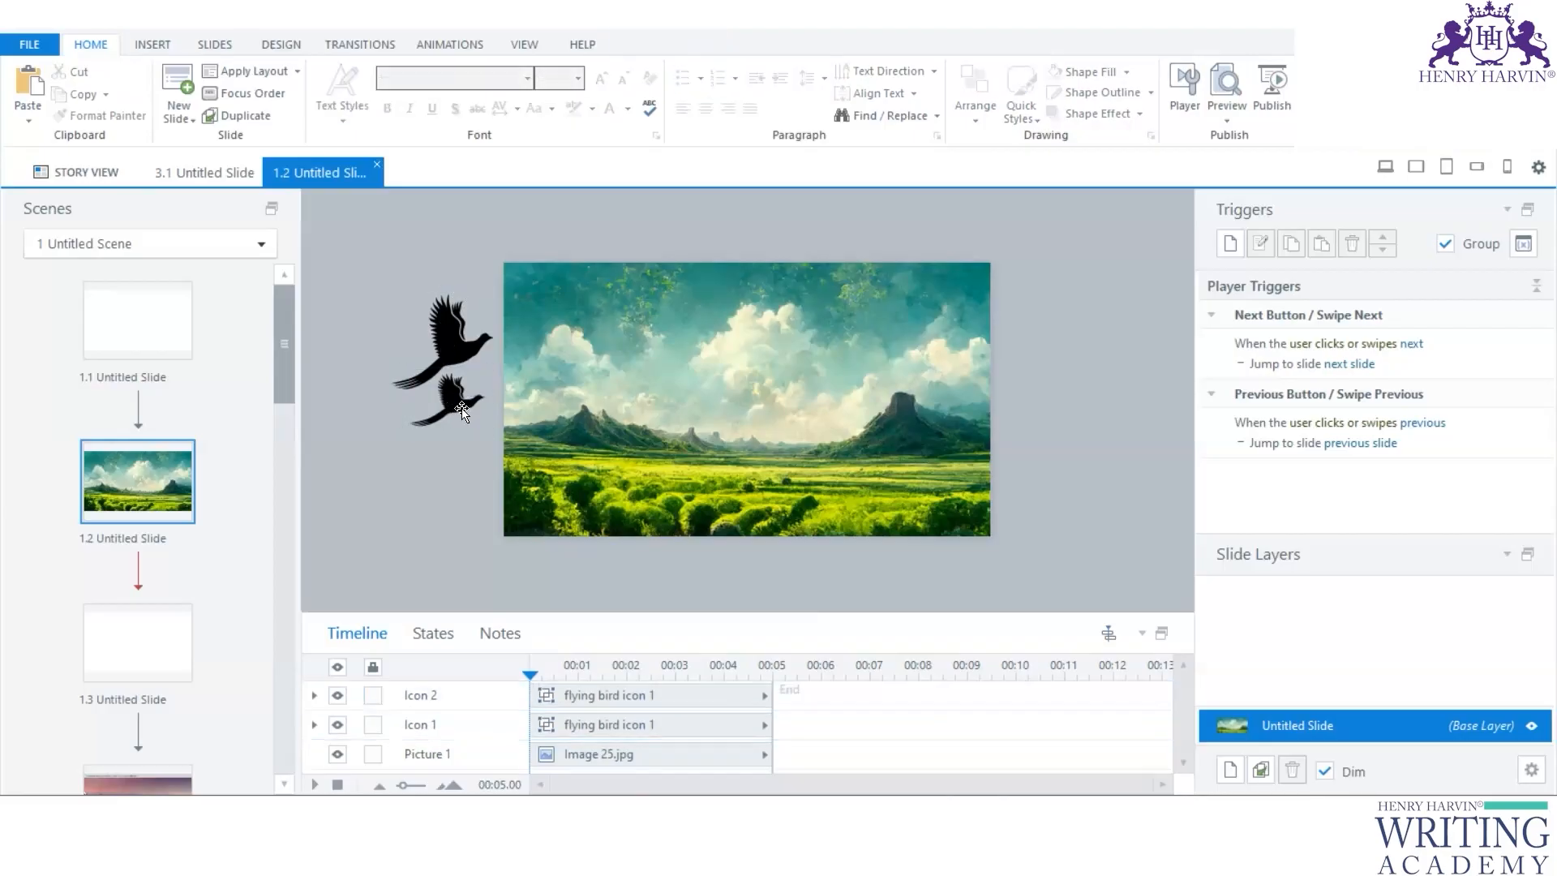
click(450, 318)
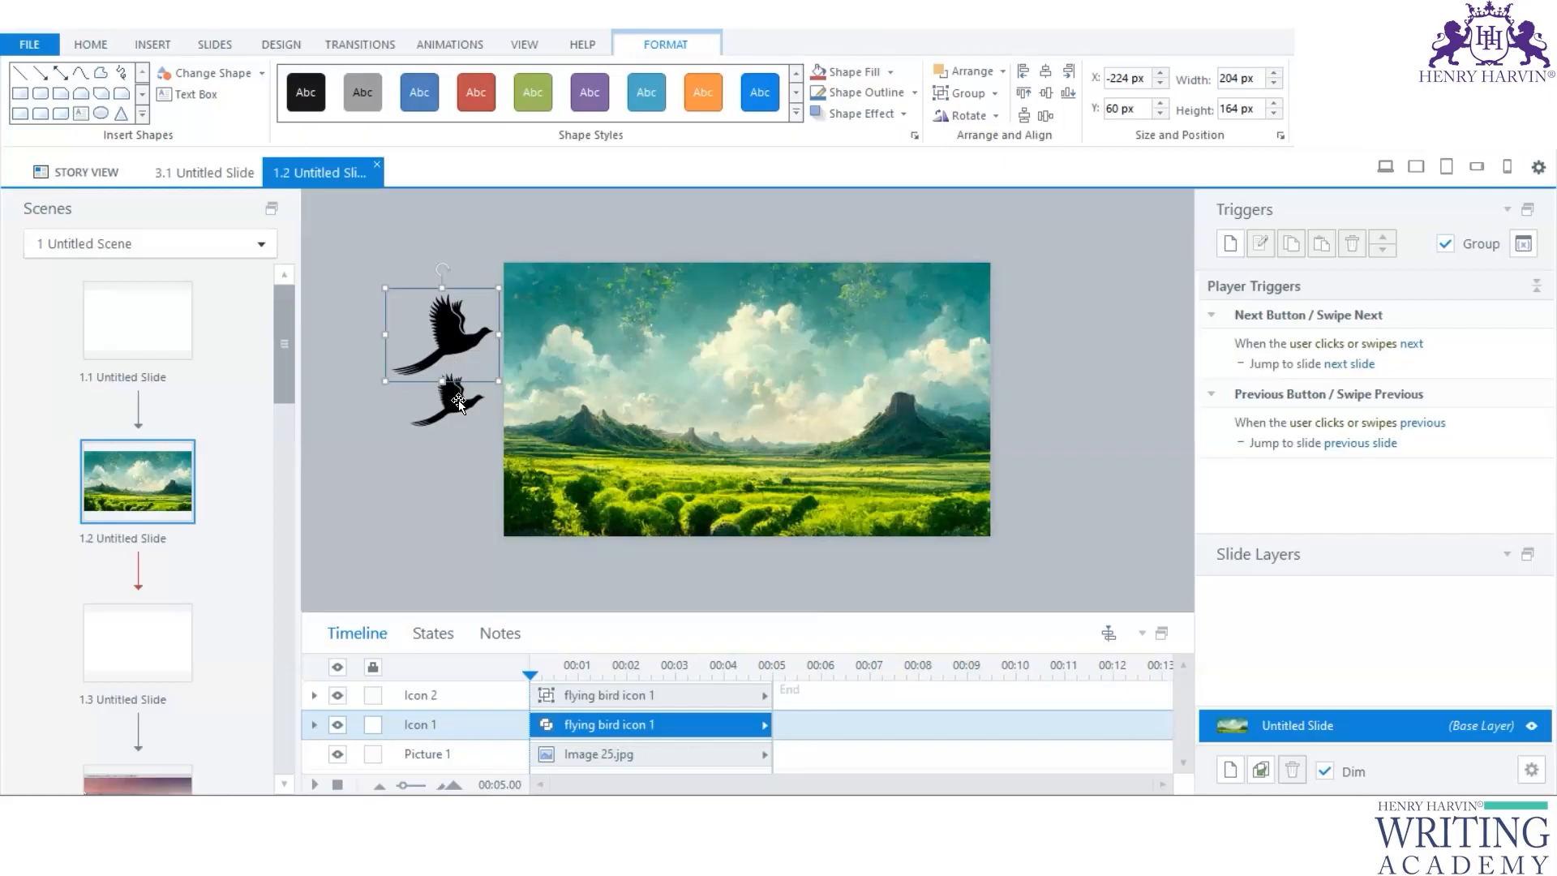
click(459, 396)
key(Delete)
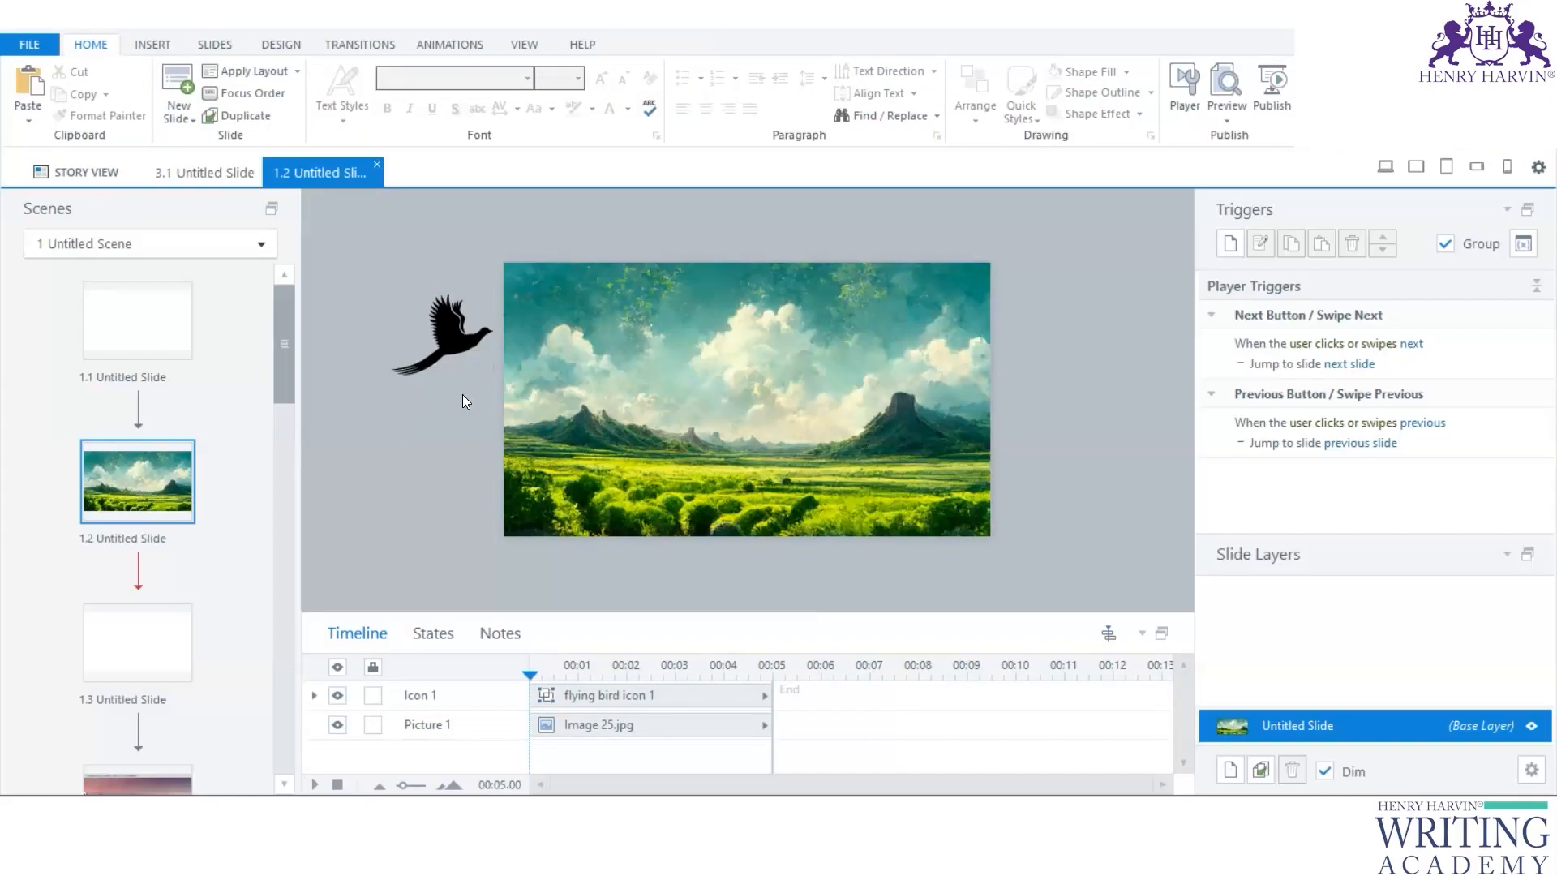
Step: Draw a wavy Freeform motion path for the bird from its start point across the sky to beyond the slide's right edge
click(459, 329)
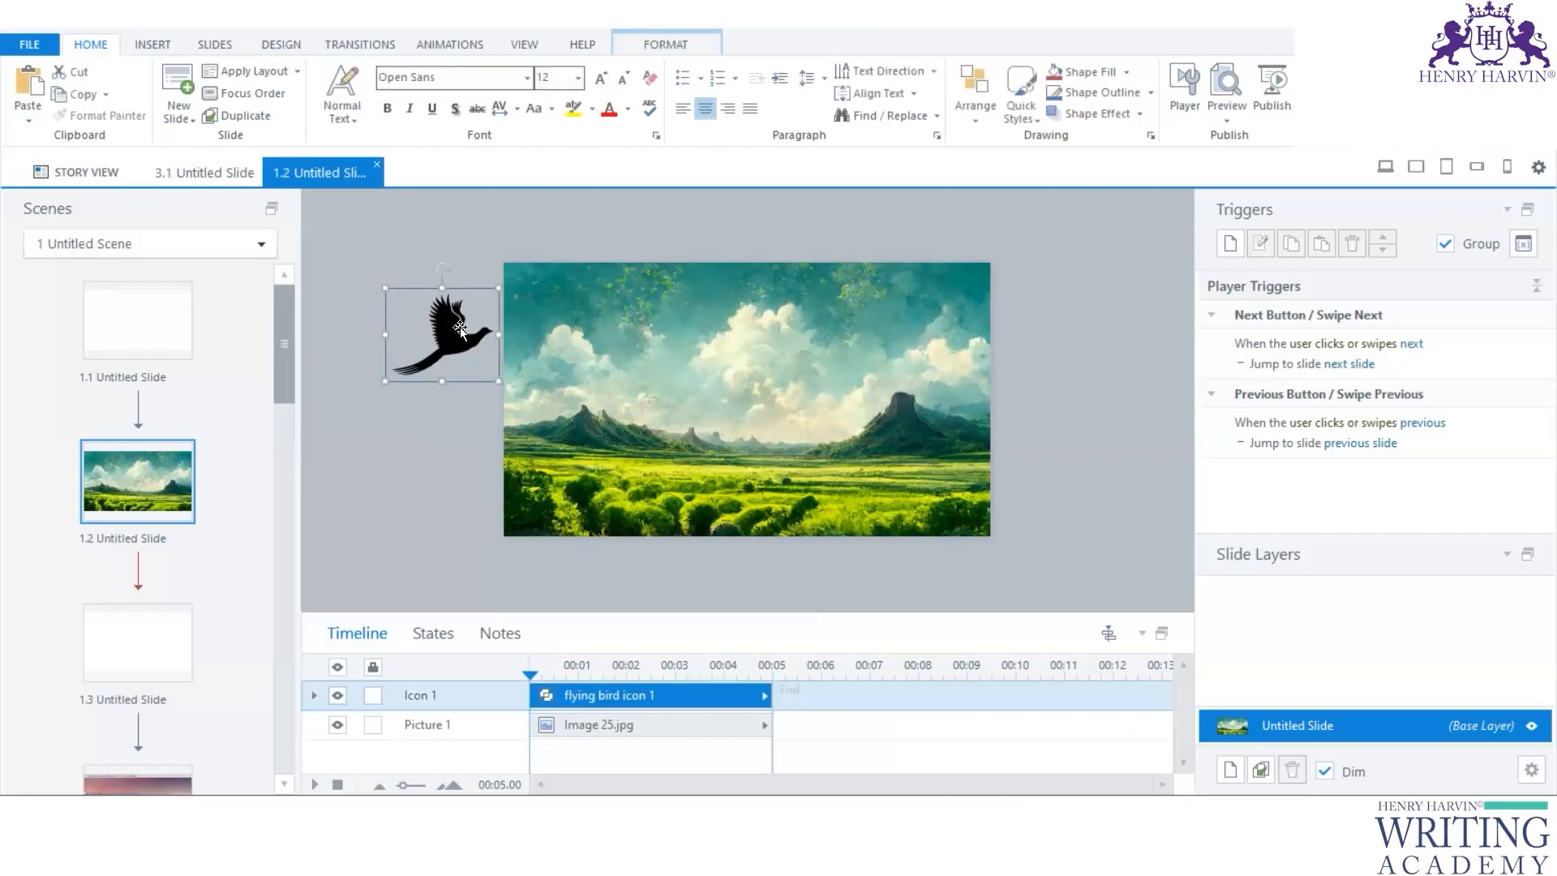
click(451, 45)
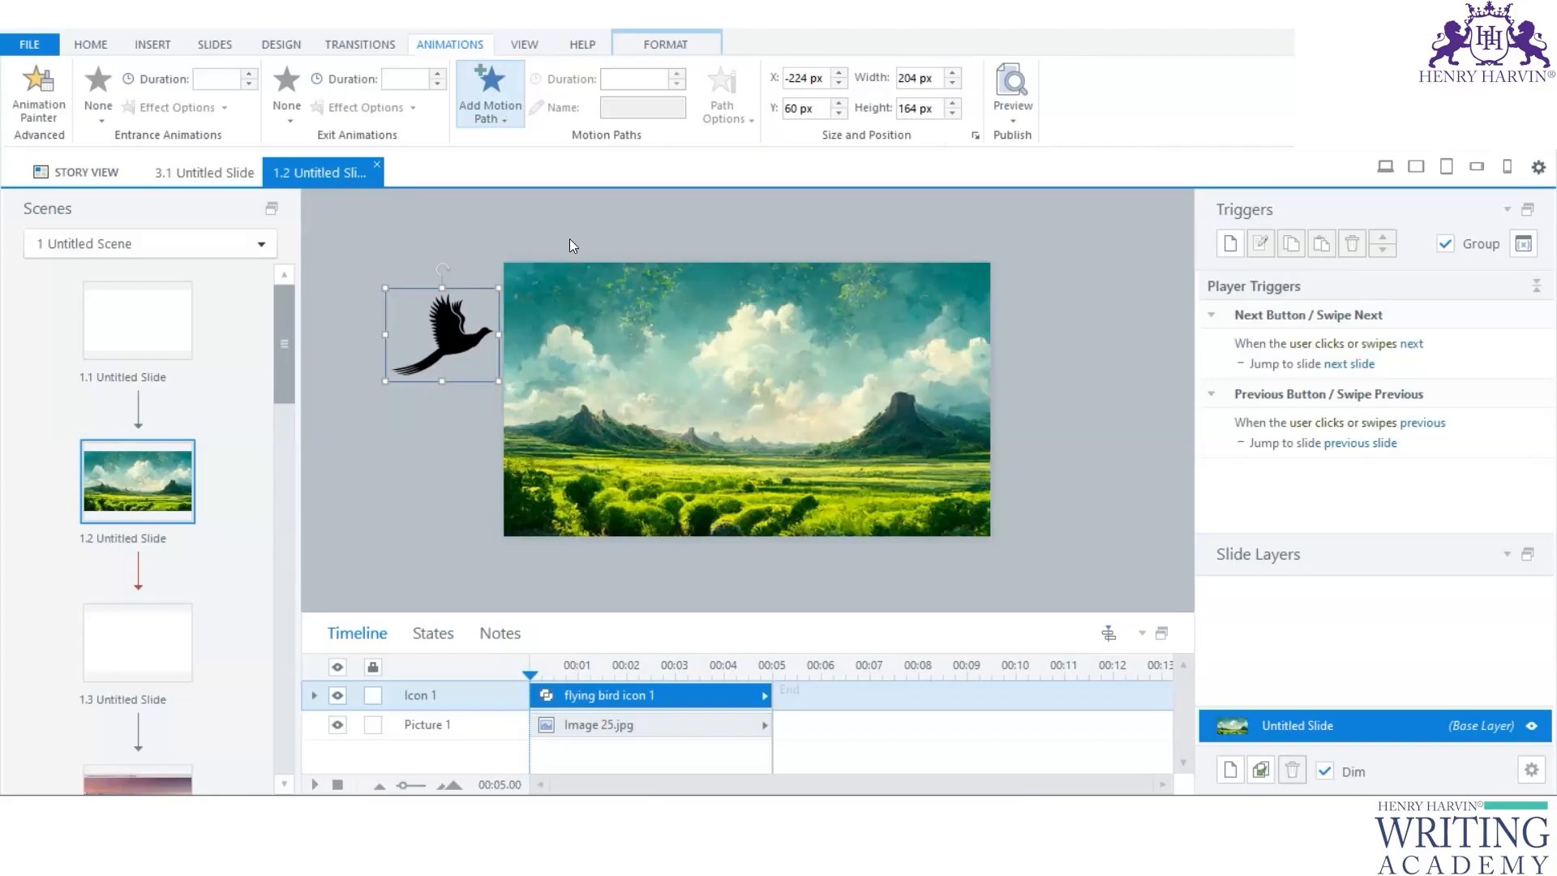
click(505, 117)
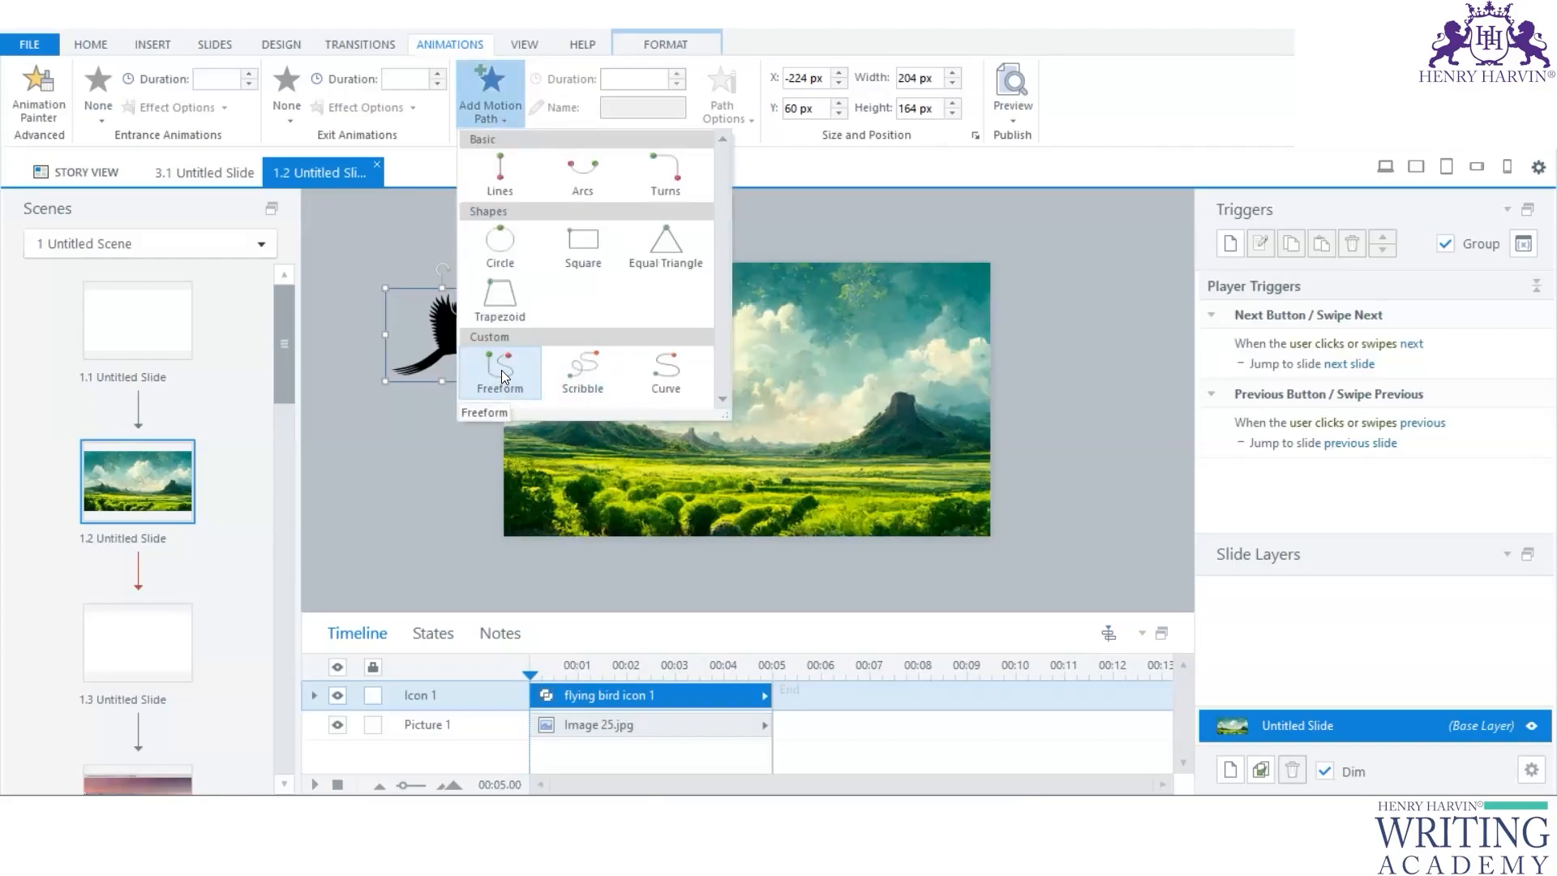
click(501, 375)
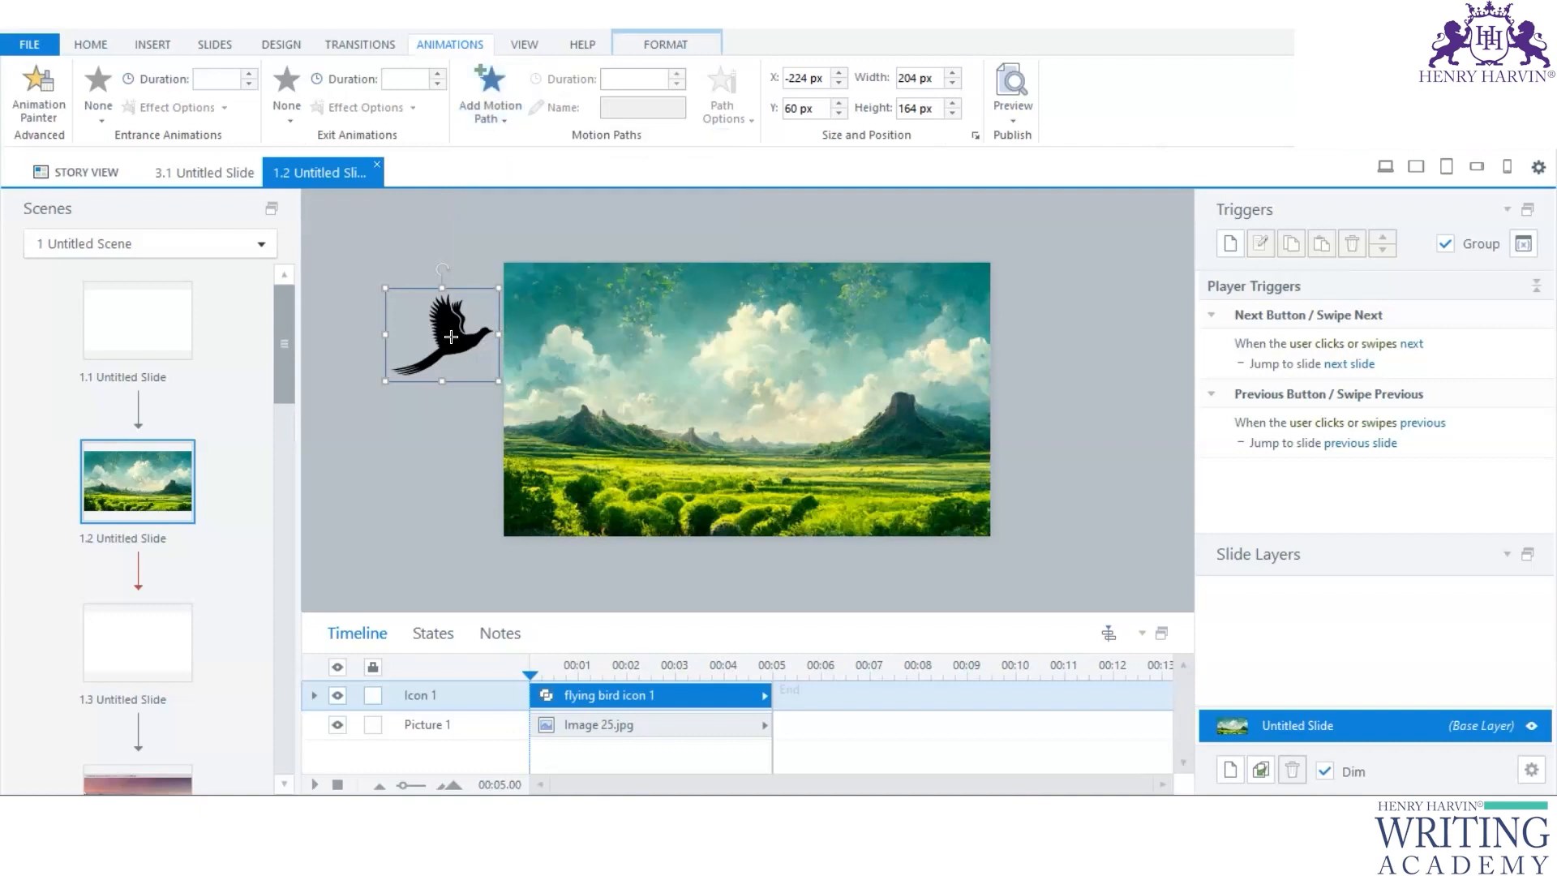
mouse_move(442, 335)
mouse_down()
mouse_move(944, 366)
mouse_move(964, 326)
mouse_move(1062, 294)
mouse_up()
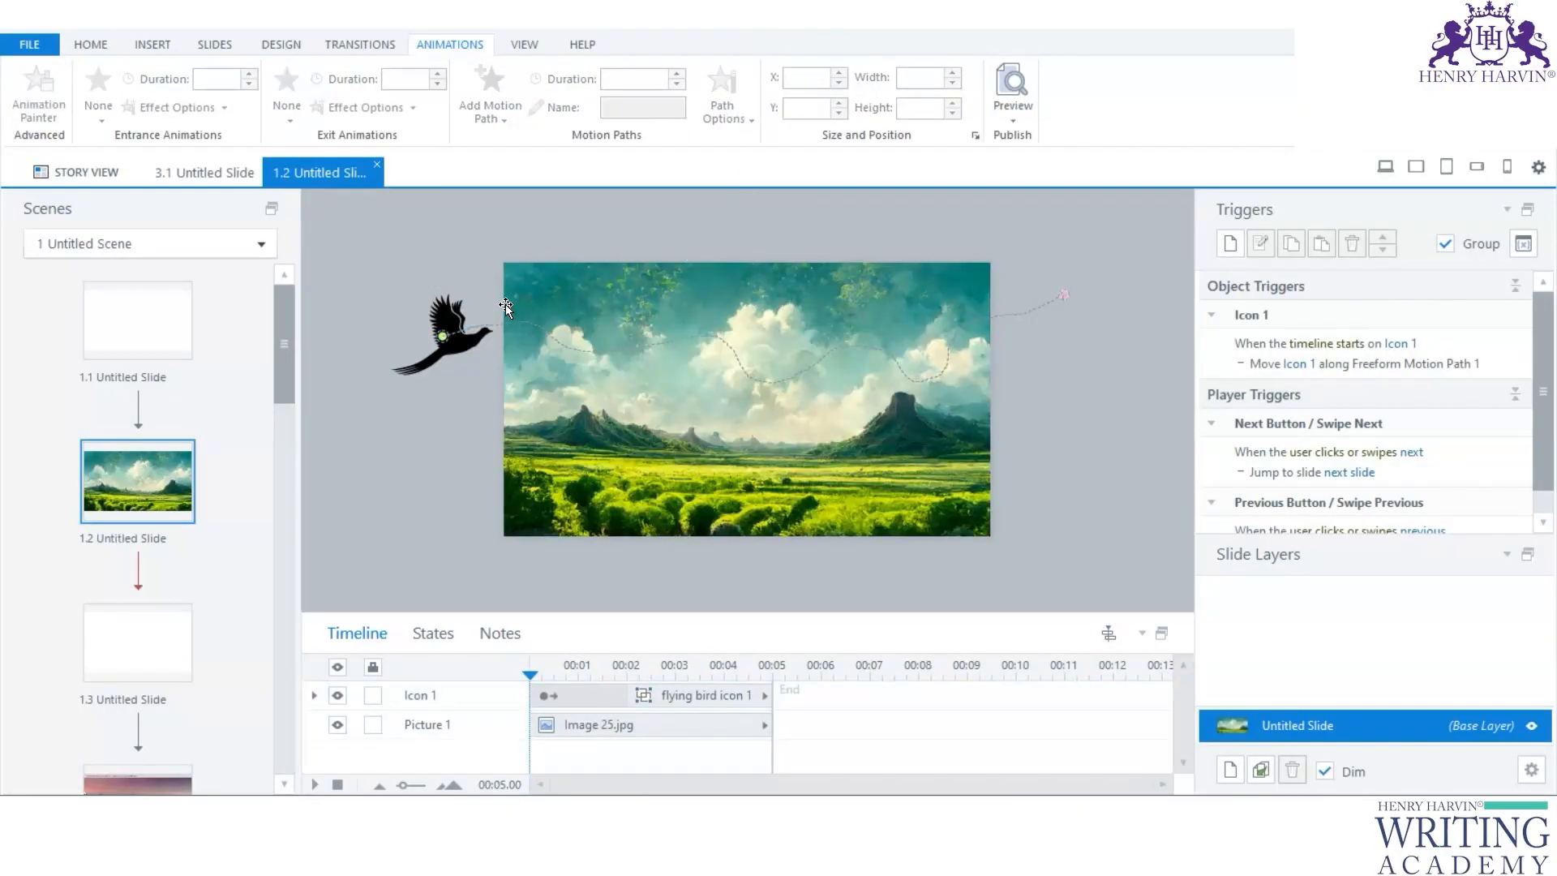
Step: Choose an easing speed for the bird's motion path
click(450, 318)
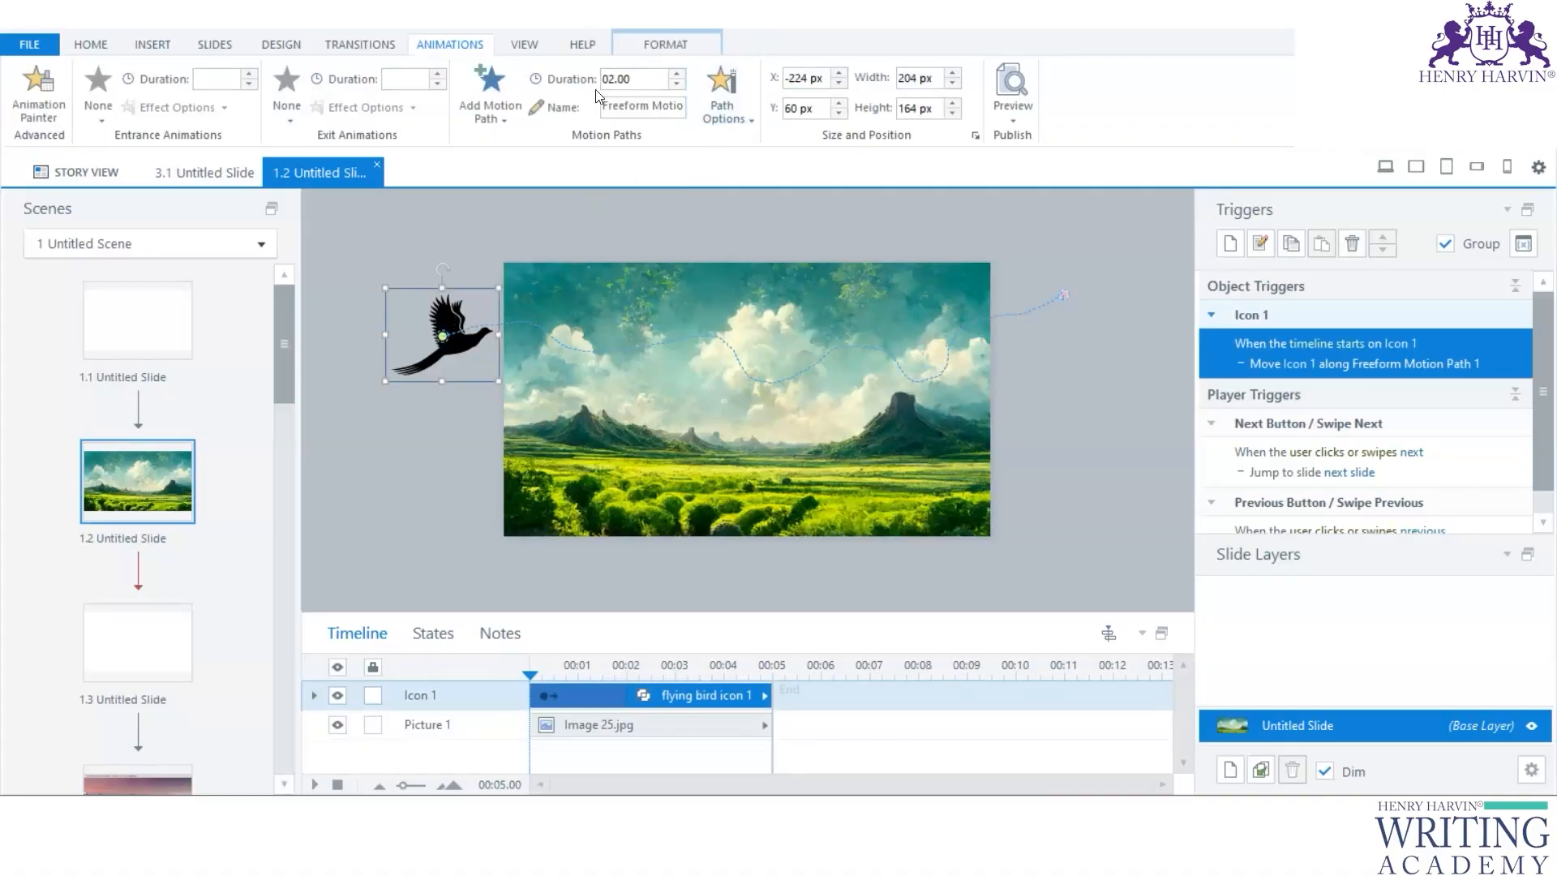
click(744, 117)
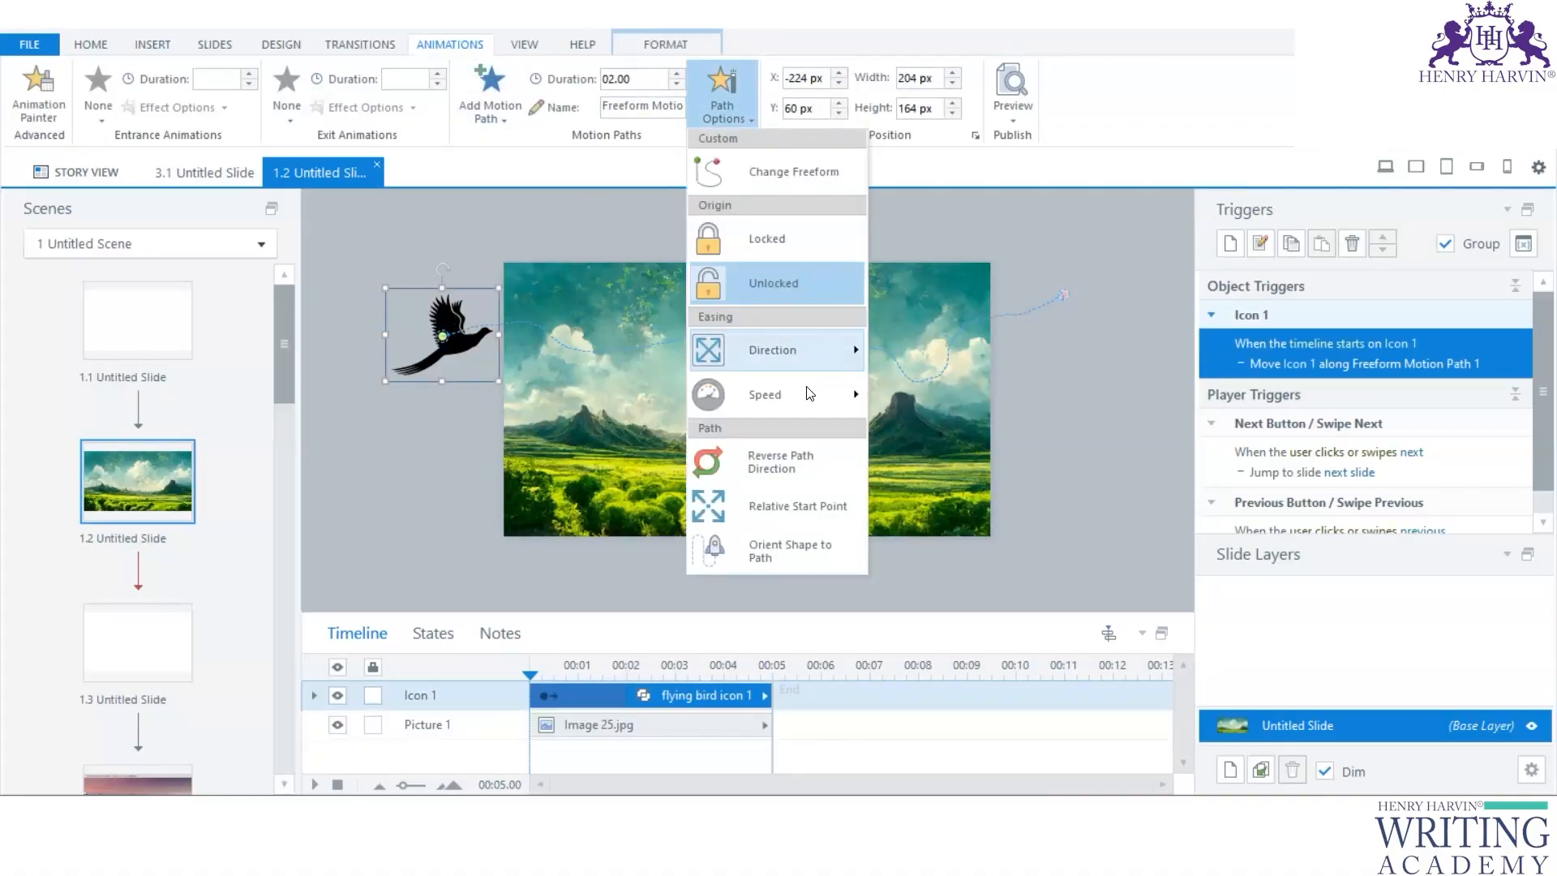
mouse_move(801, 394)
click(952, 402)
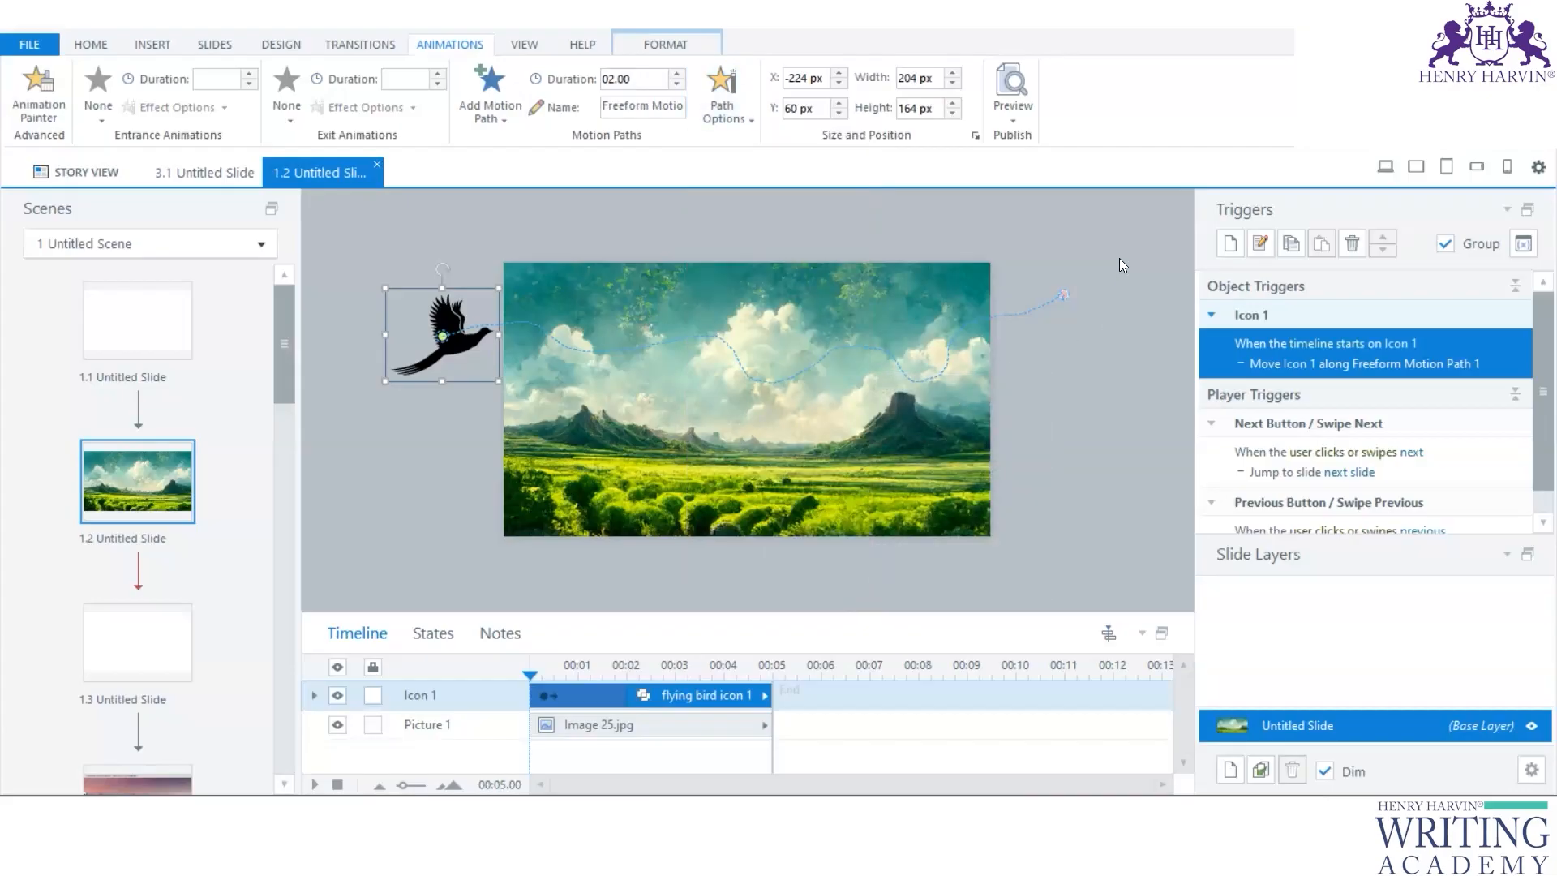
Step: Set the bird's motion path duration to 3.50 seconds and extend the slide timeline to 8 seconds
click(616, 81)
click(680, 74)
click(680, 74)
click(679, 74)
click(679, 73)
click(679, 75)
drag(770, 682, 918, 682)
click(717, 696)
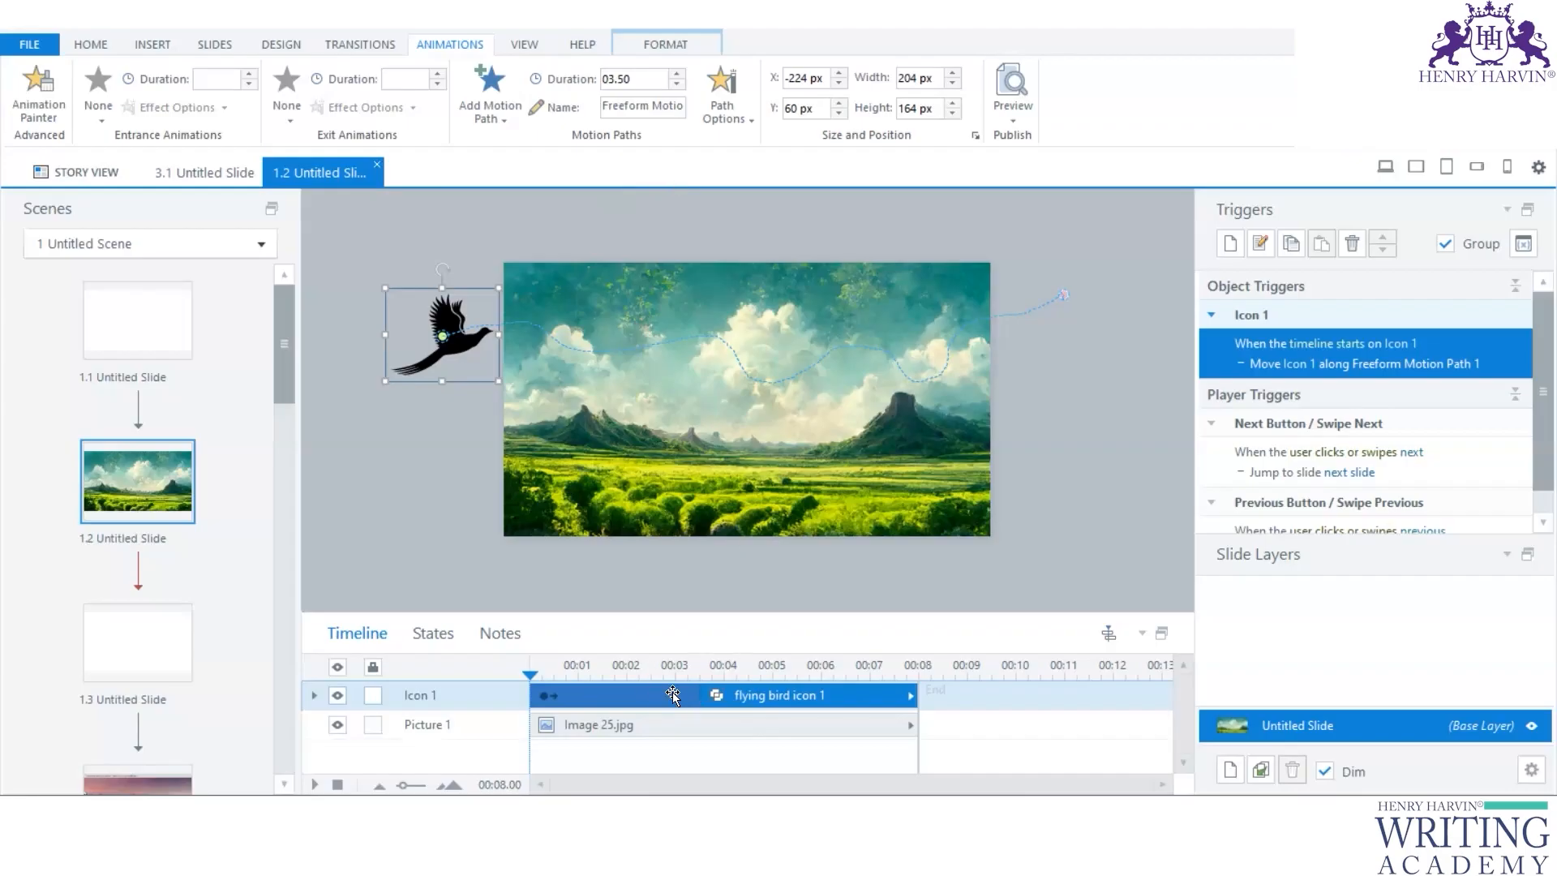
Step: Review the settings of the trigger that moves the bird along its freeform path
click(1075, 374)
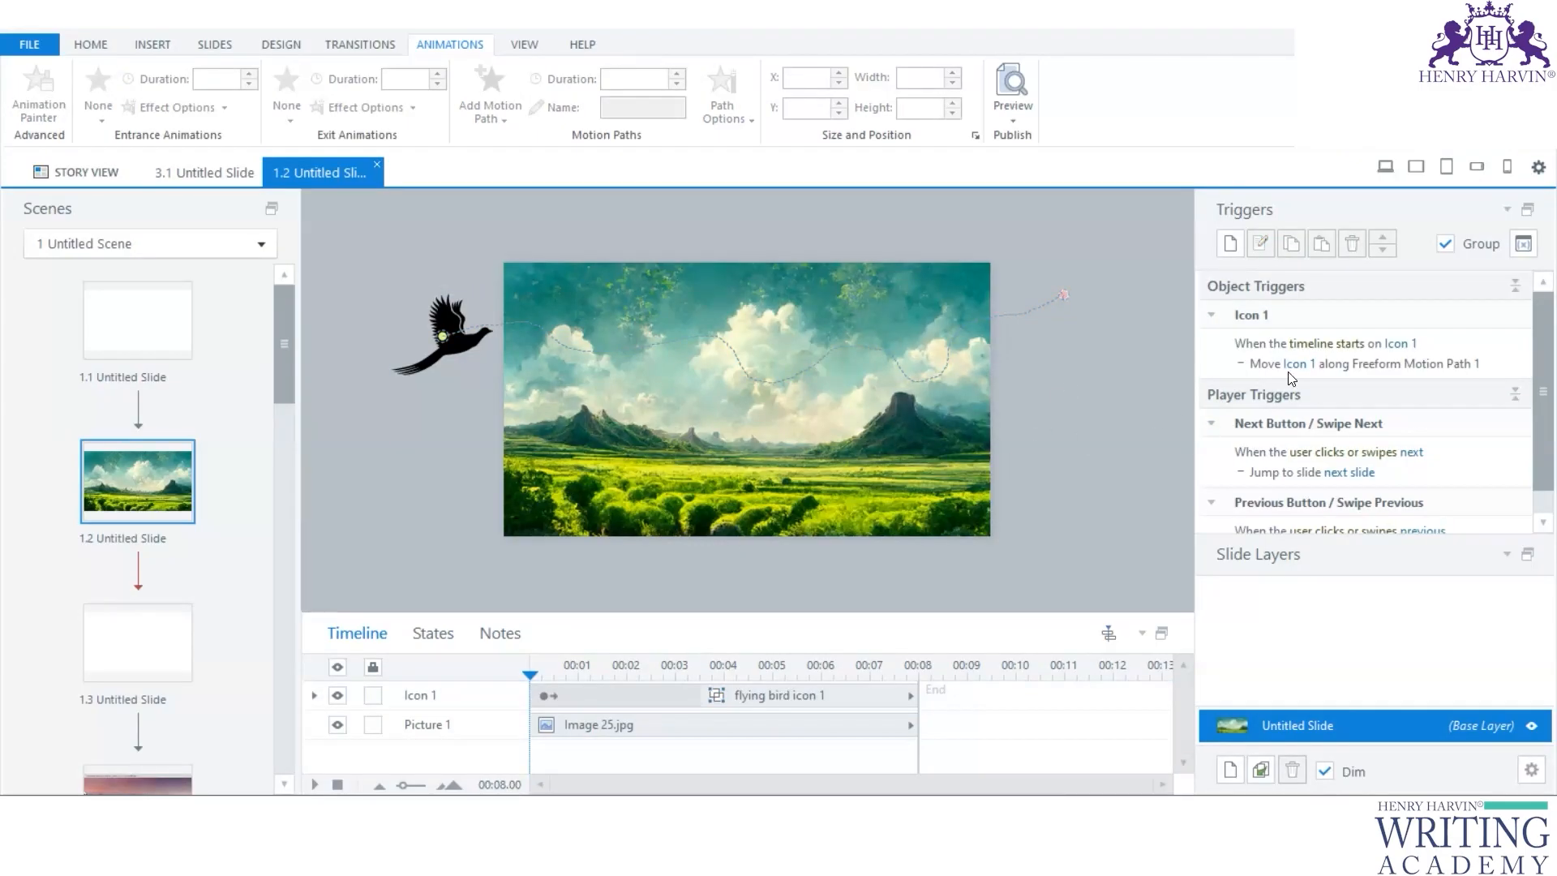
double_click(1499, 350)
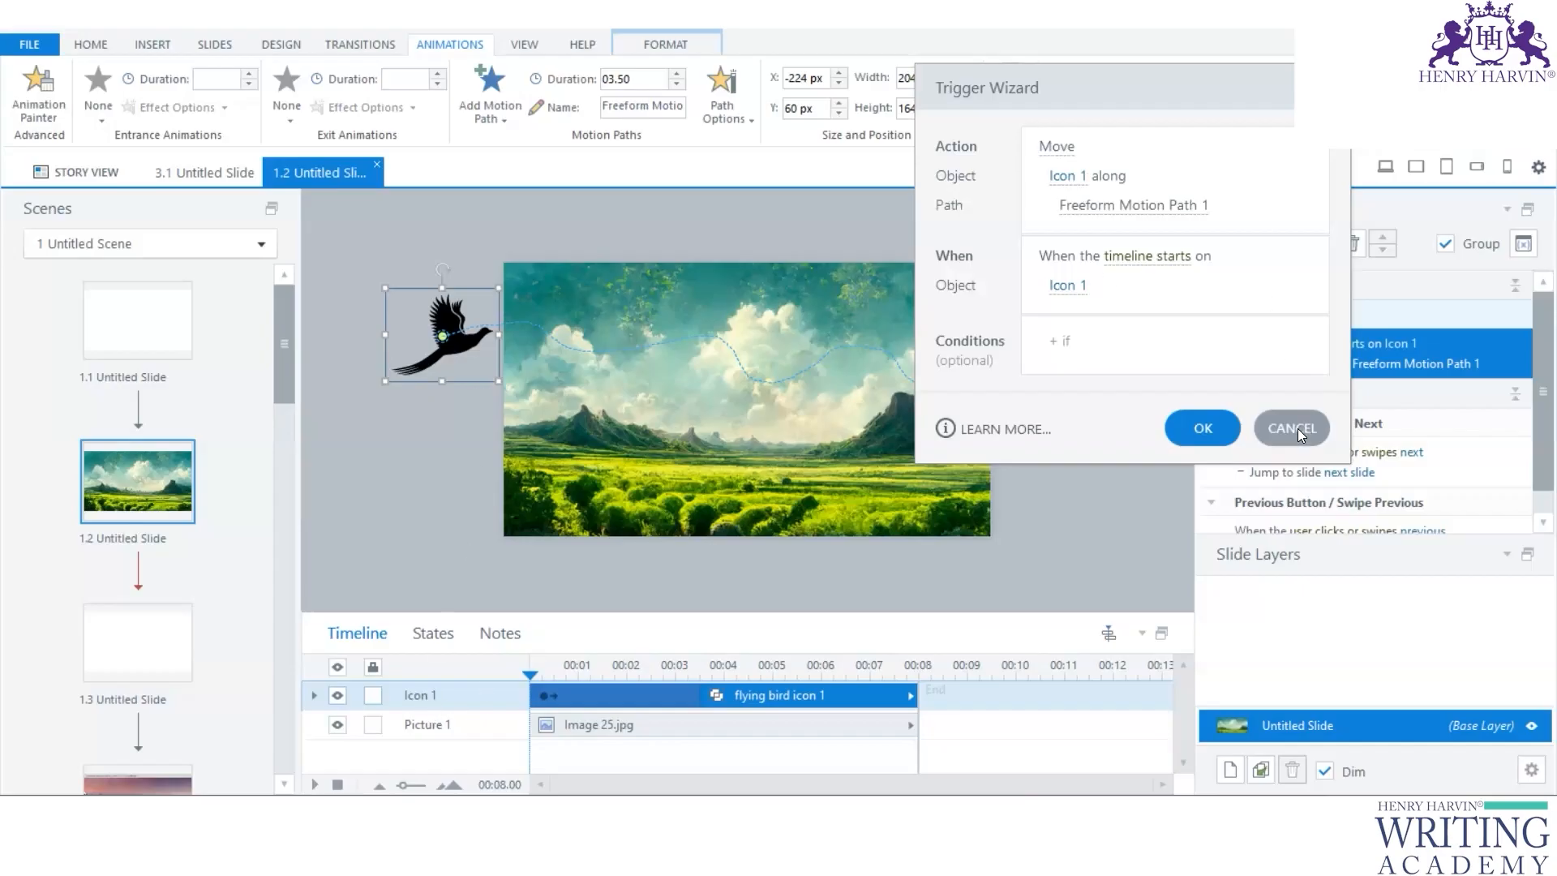
click(1235, 431)
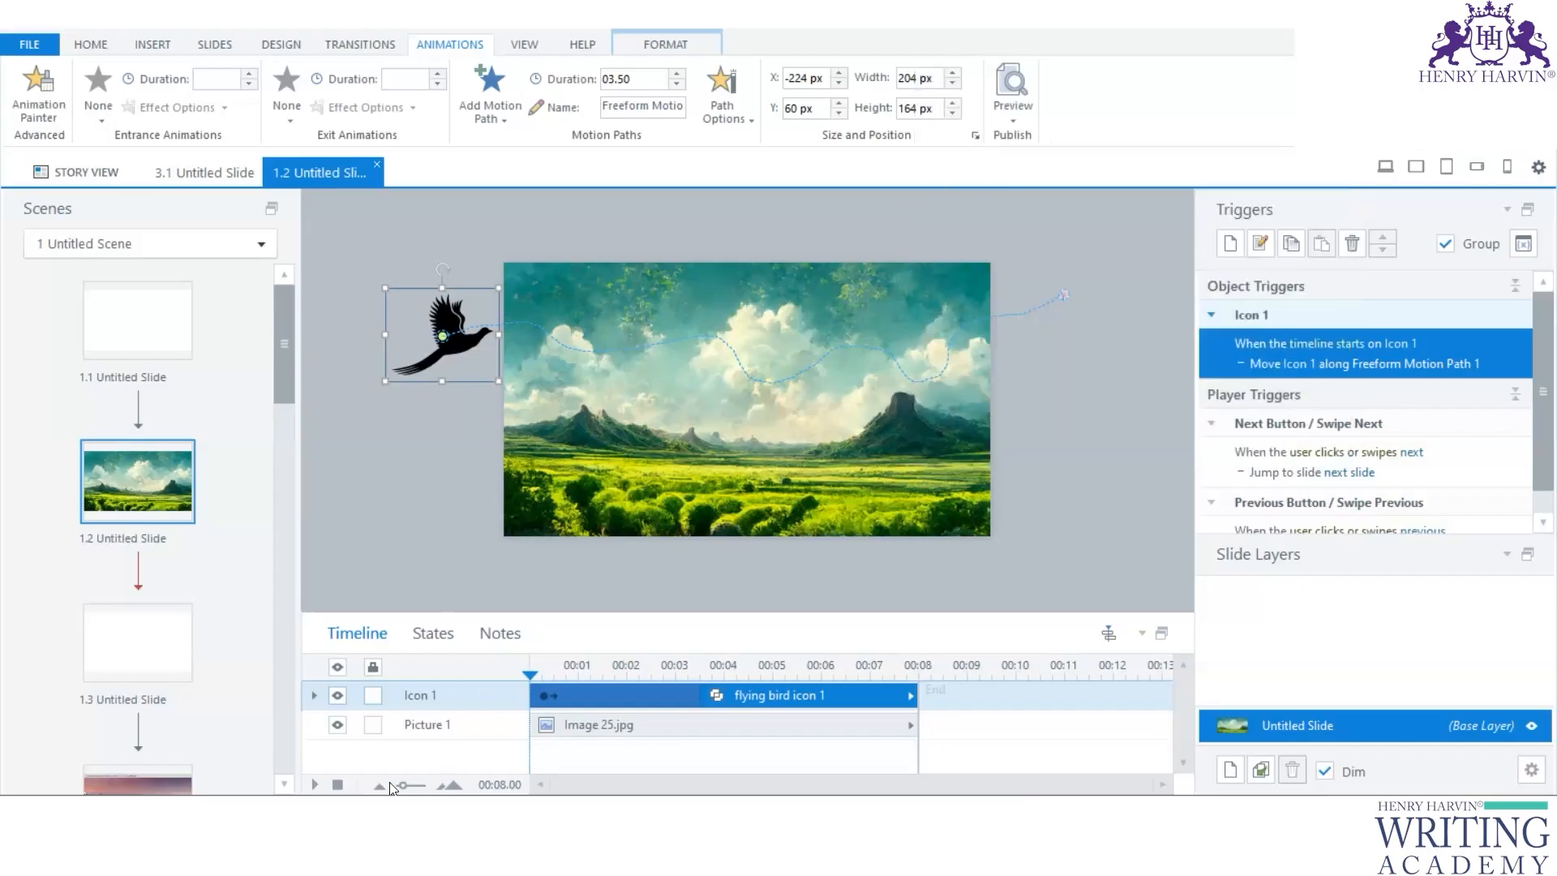
Step: Rename the bird icon in the timeline as "Icon Bird" and the background picture as "View"
click(439, 695)
double_click(444, 695)
text(Bird)
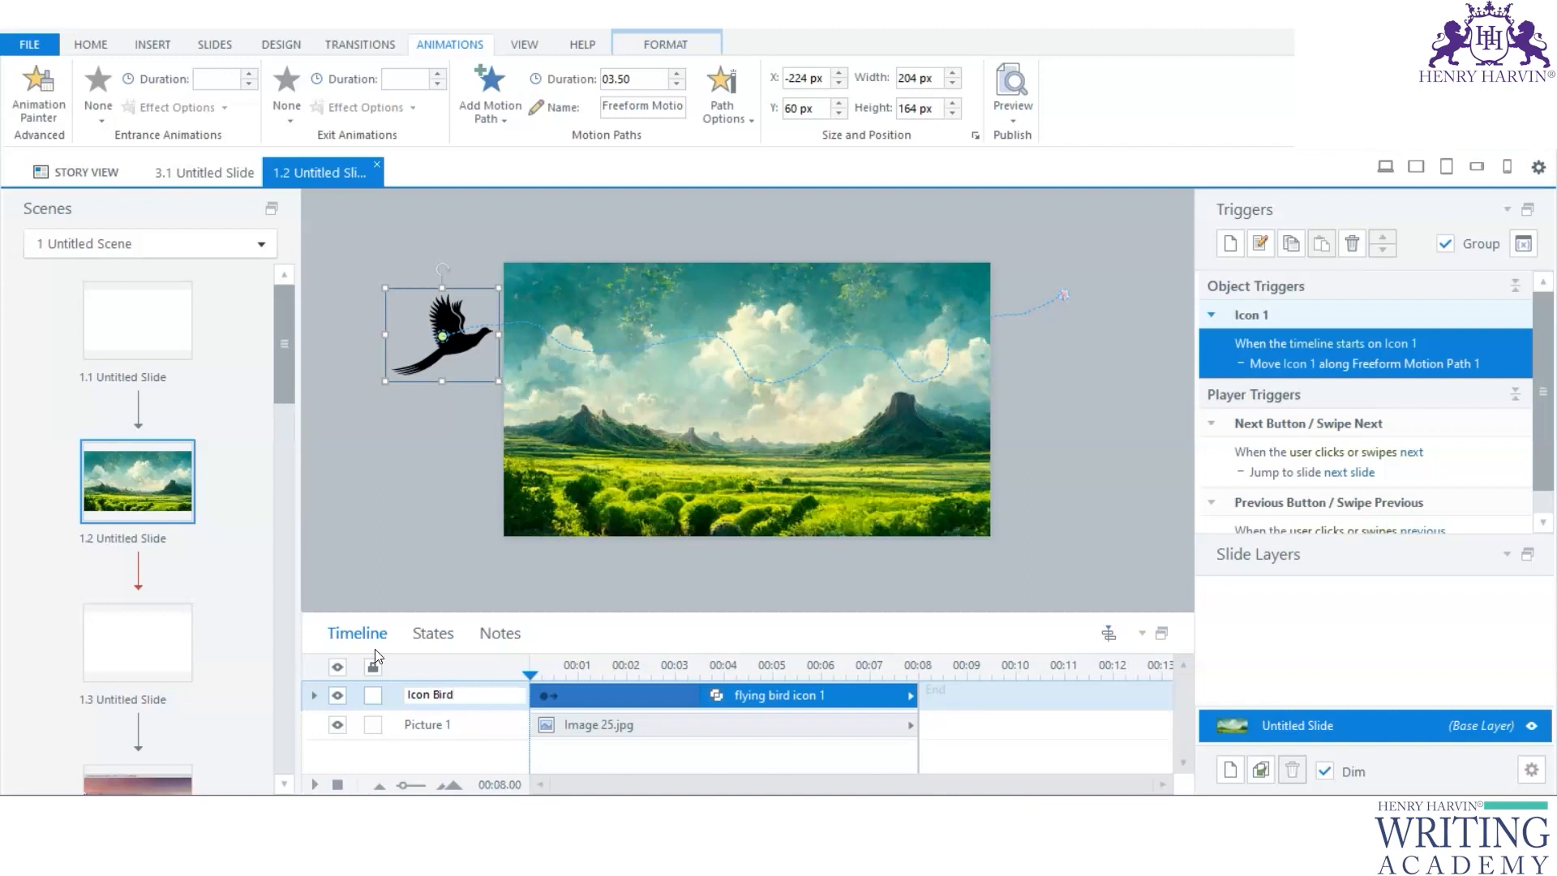
click(416, 567)
click(443, 724)
click(443, 724)
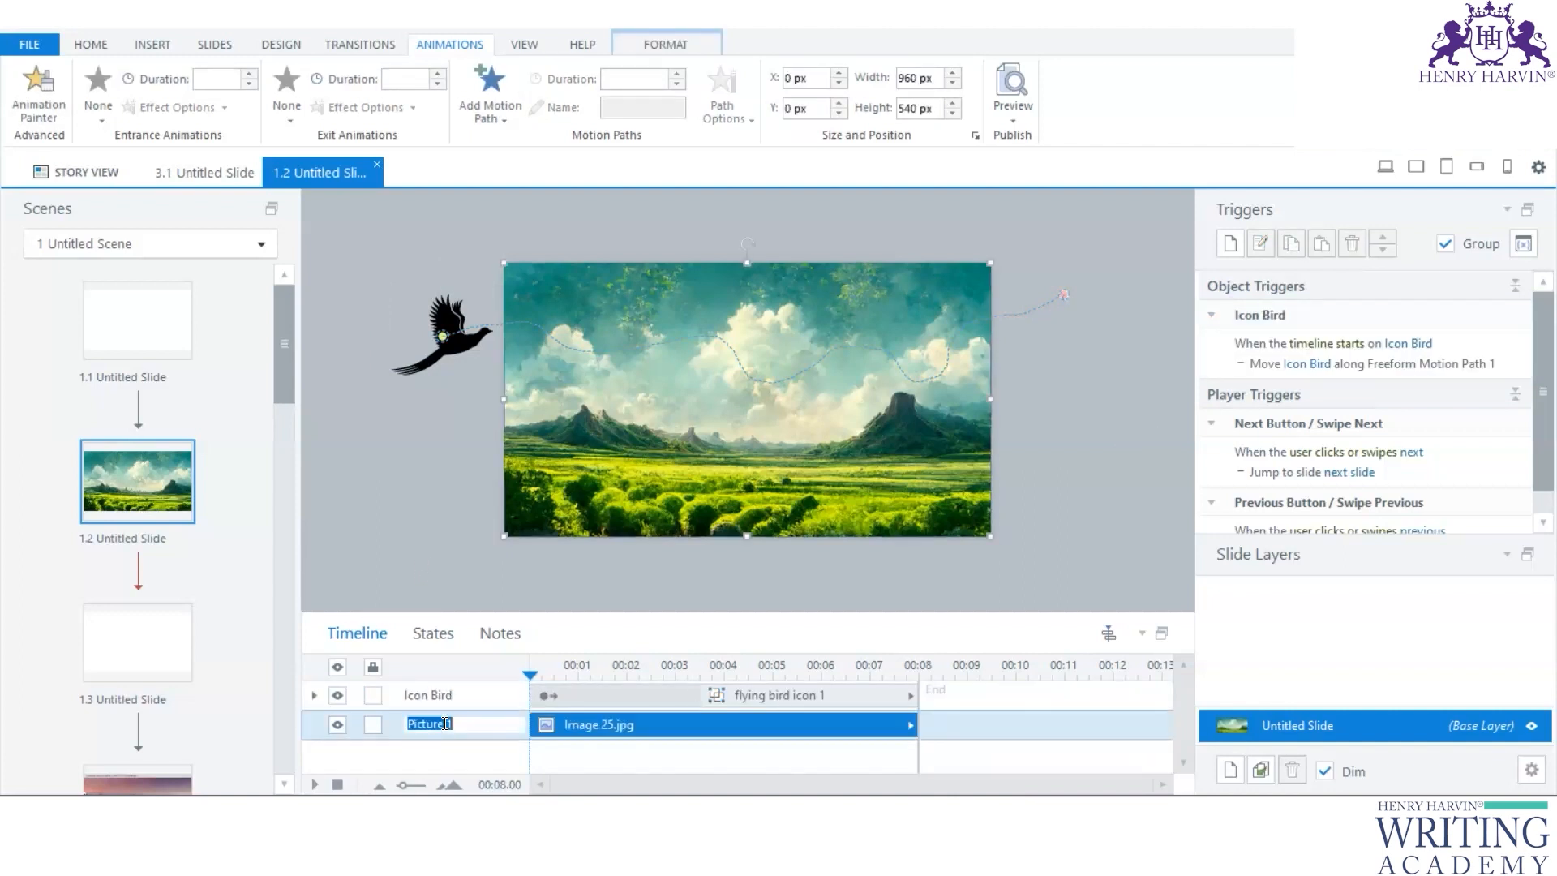
text(V)
click(384, 514)
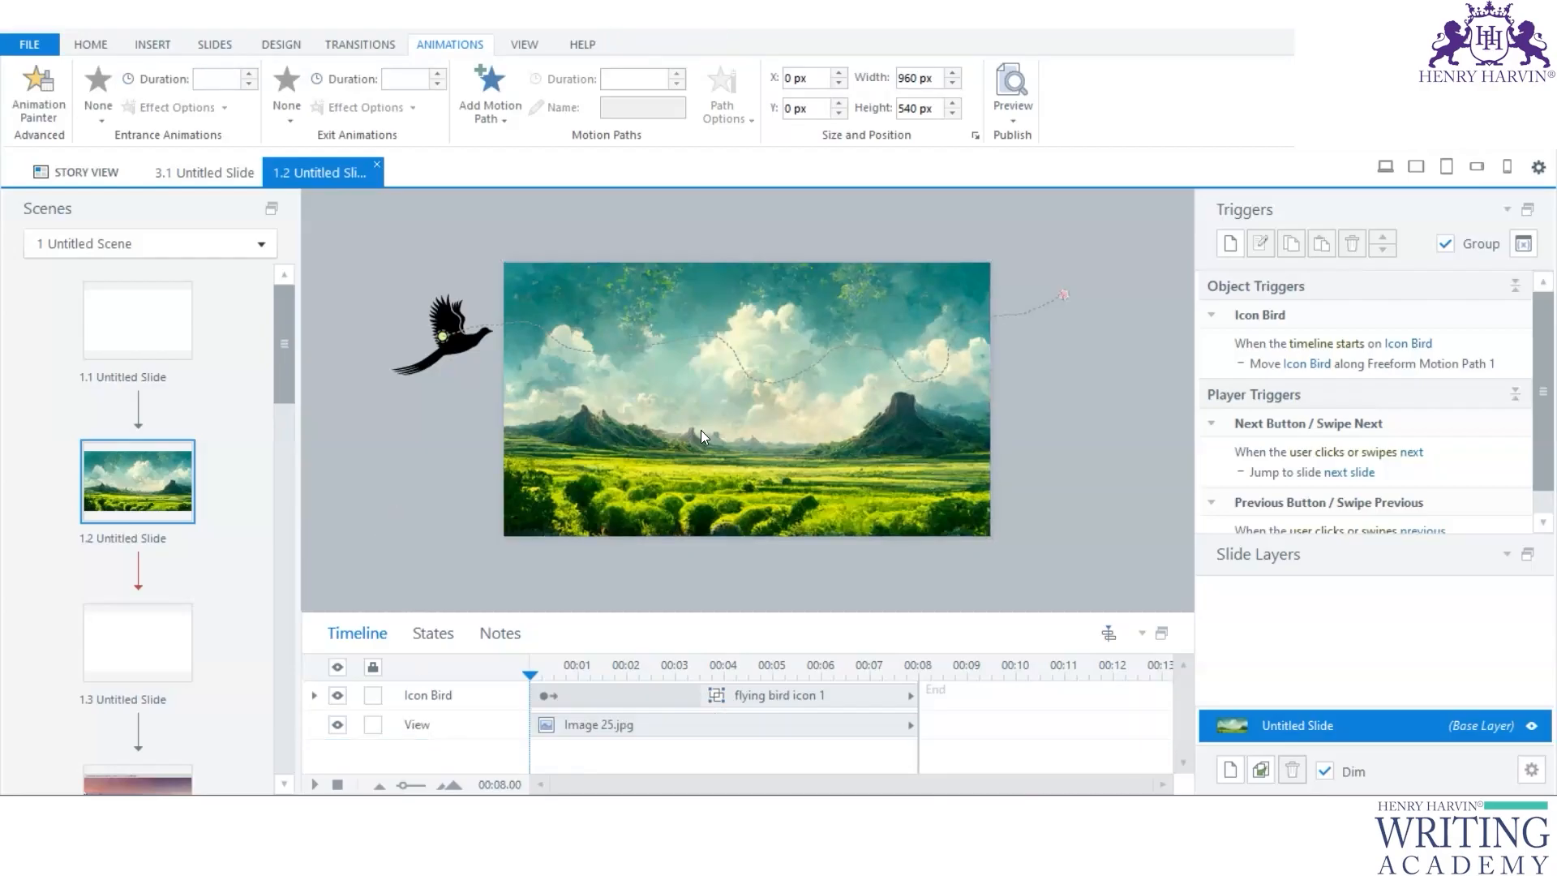
click(1505, 349)
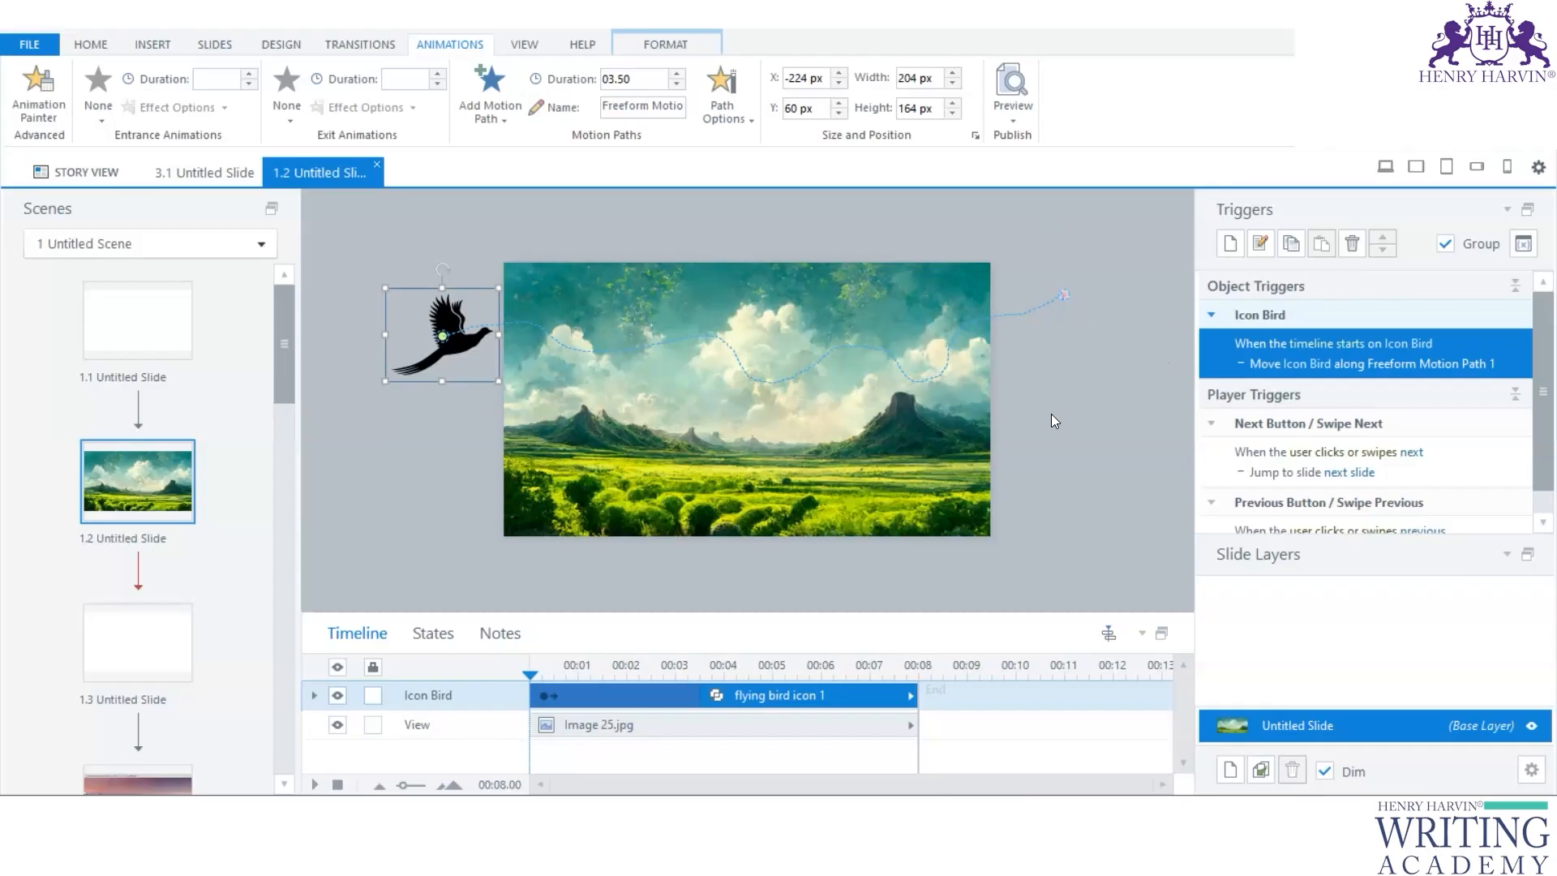
click(1088, 405)
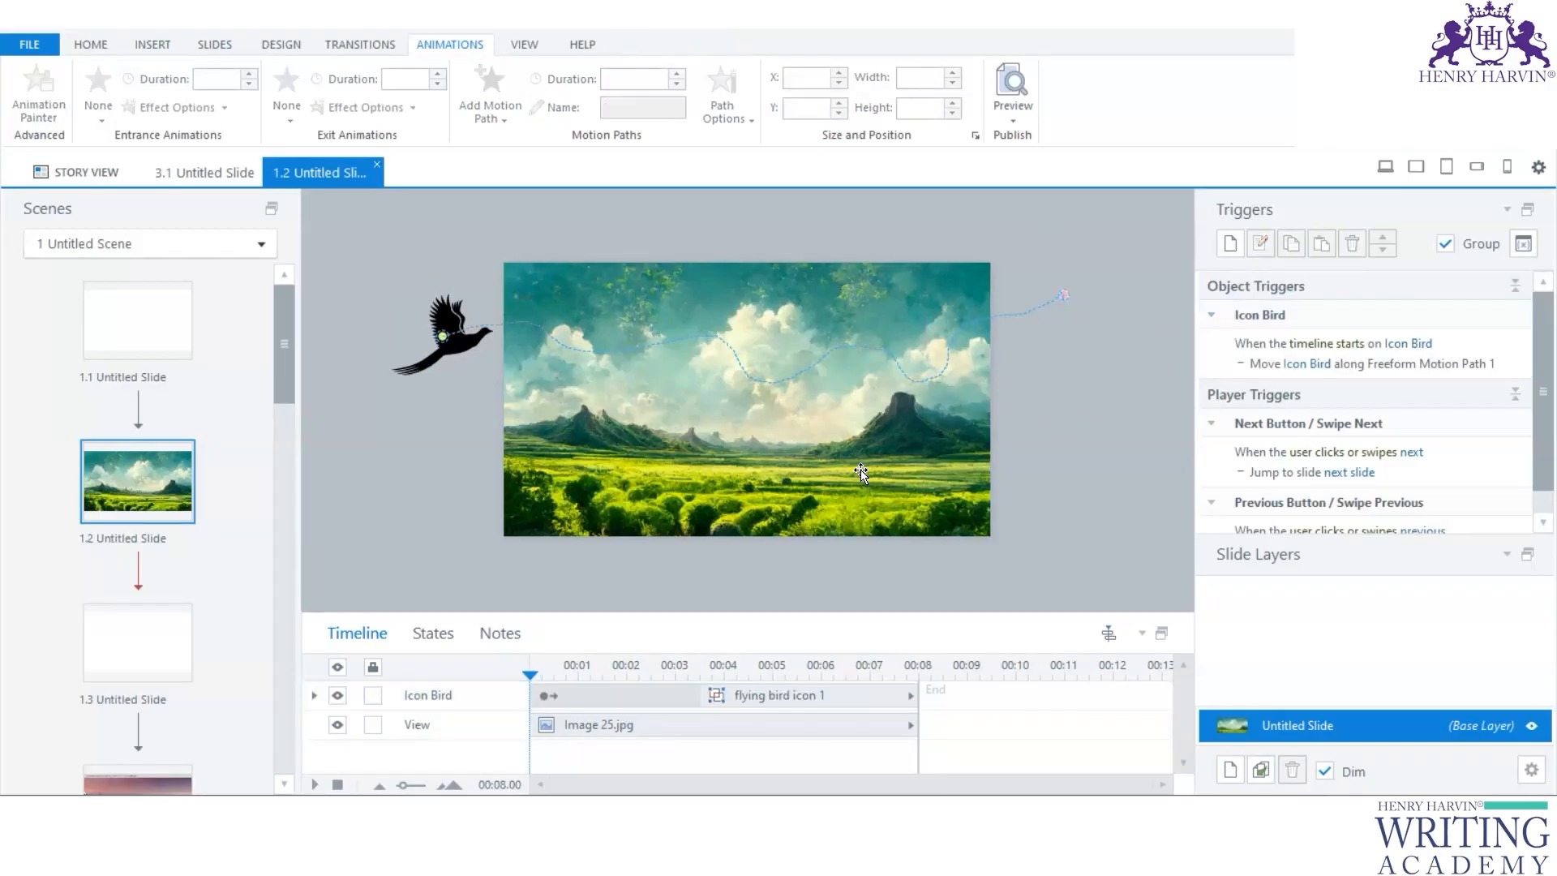
Step: Draw a rounded button near the slide's lower-right corner and give it a right-arrow icon
click(168, 42)
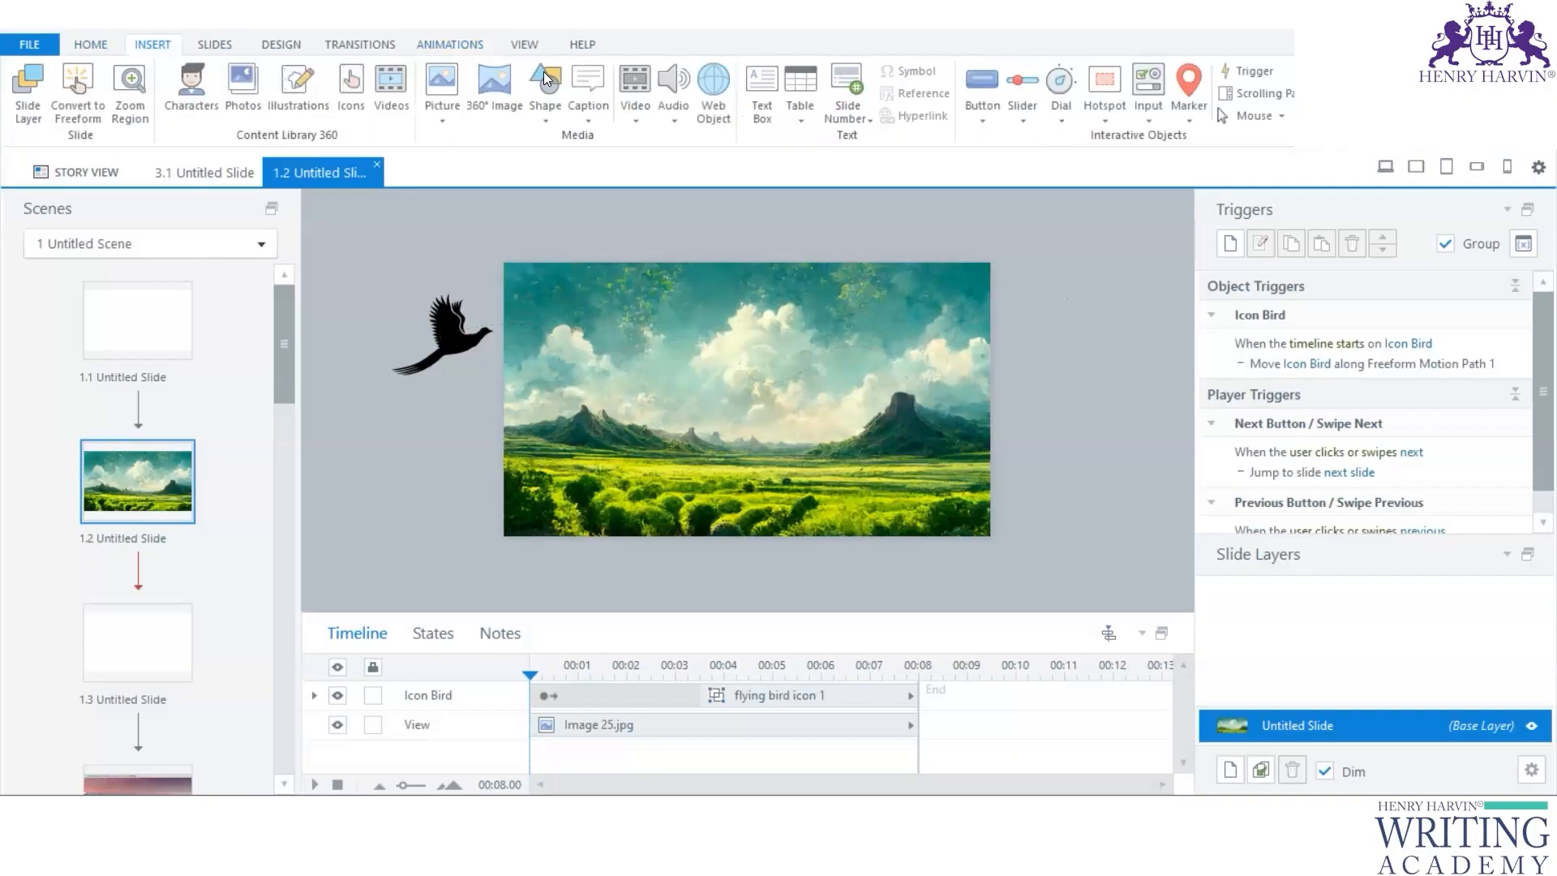
click(983, 121)
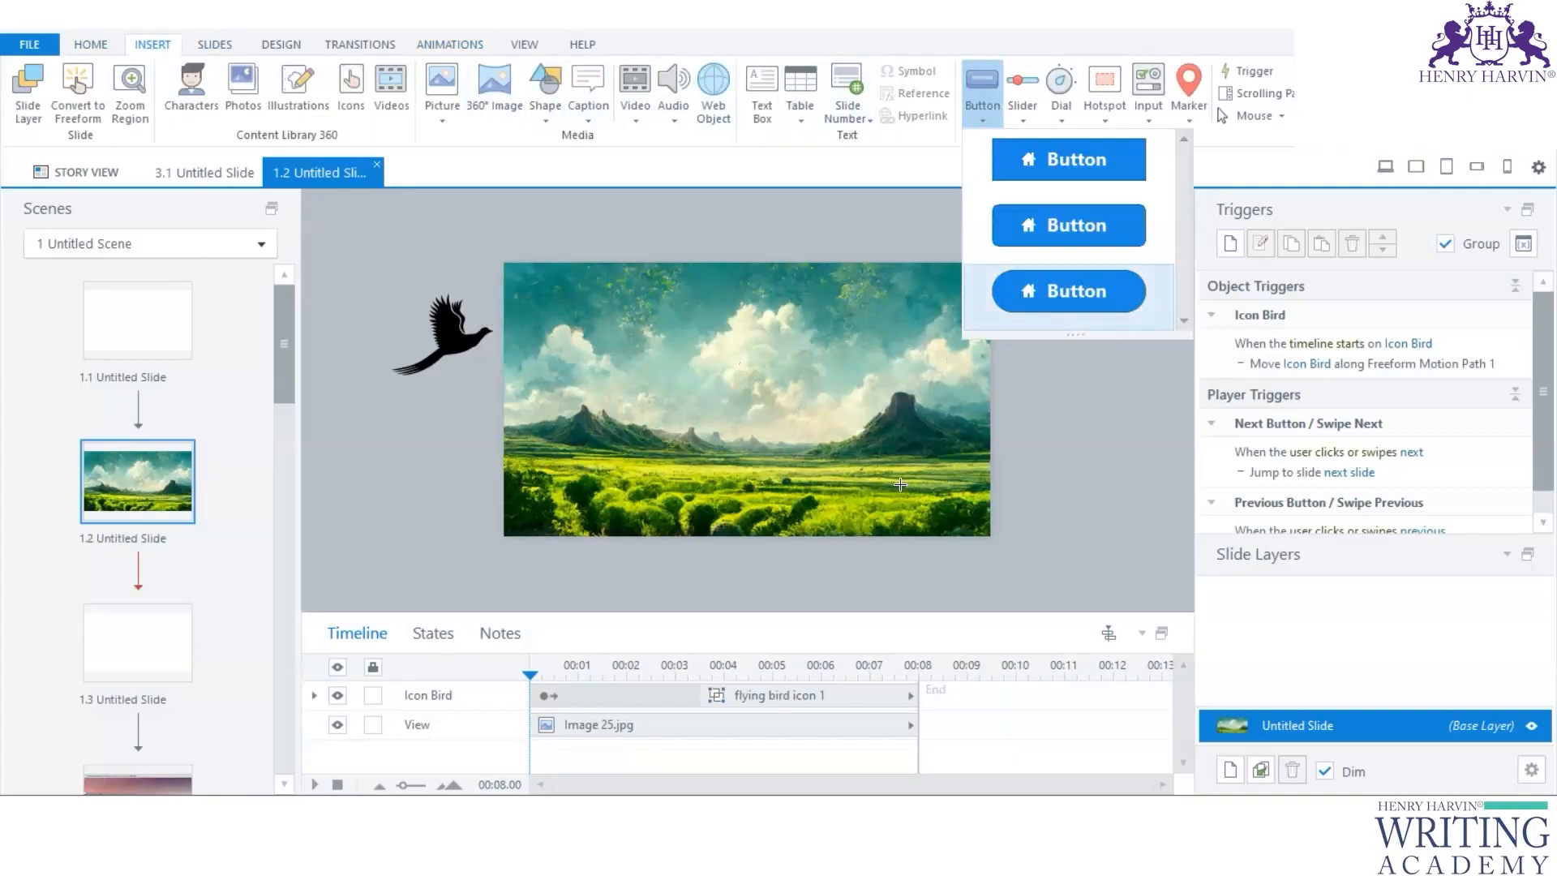
click(1065, 292)
drag(851, 483, 957, 516)
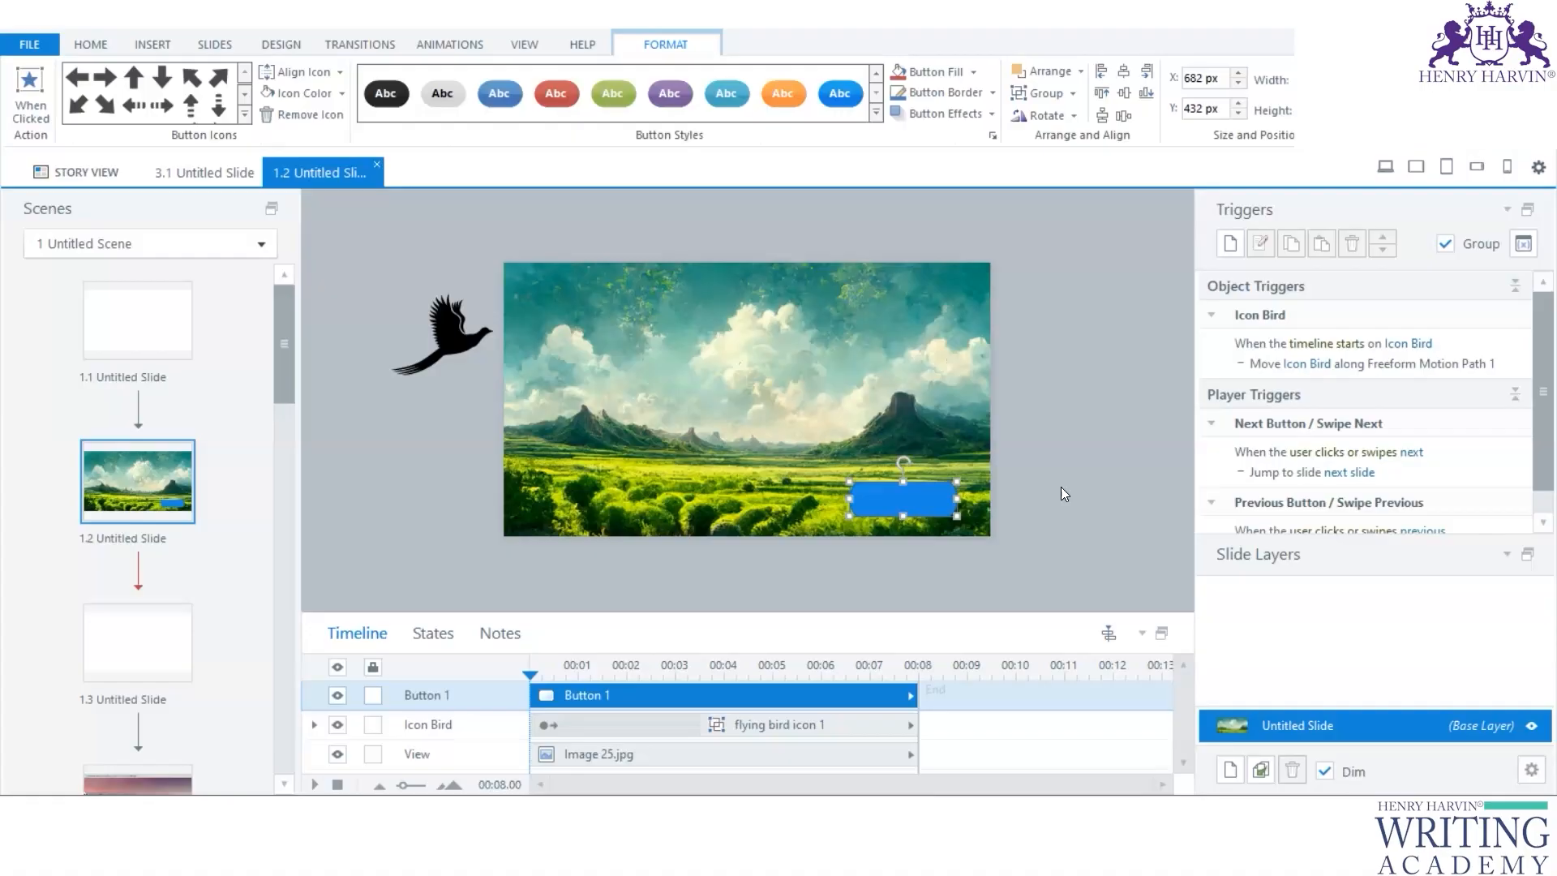
click(104, 77)
Step: Enlarge the arrow on the button and narrow the button from both sides to fit it
click(950, 501)
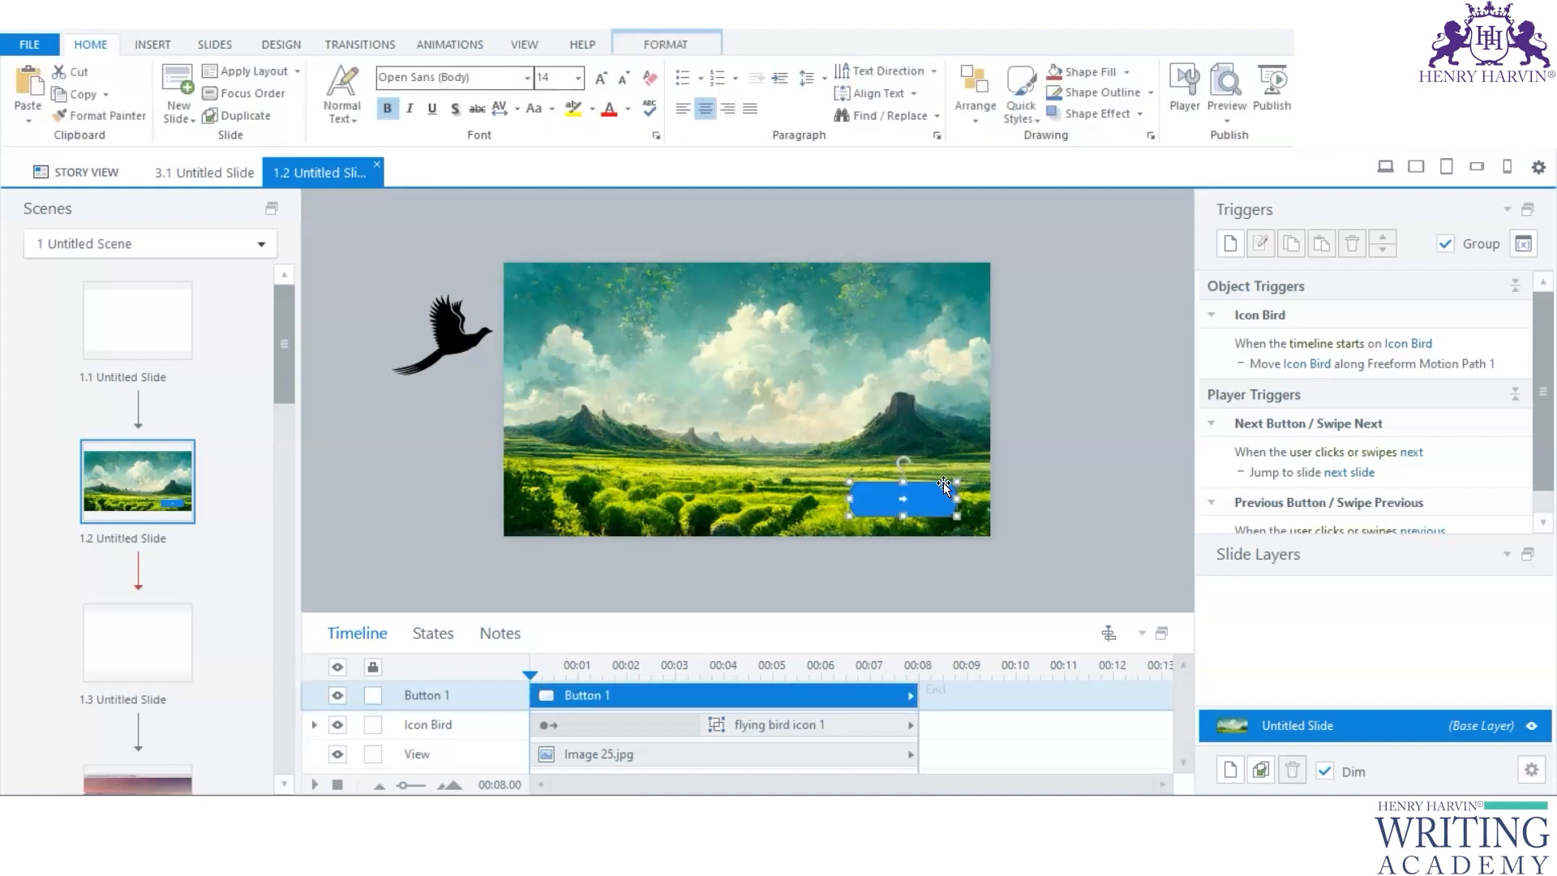
click(595, 81)
click(595, 81)
click(595, 81)
click(595, 81)
click(595, 81)
click(595, 81)
click(595, 81)
click(595, 81)
drag(957, 501, 932, 501)
drag(825, 499, 872, 499)
Step: Try the green and light grey styles on the arrow button, and apply the black style
click(665, 44)
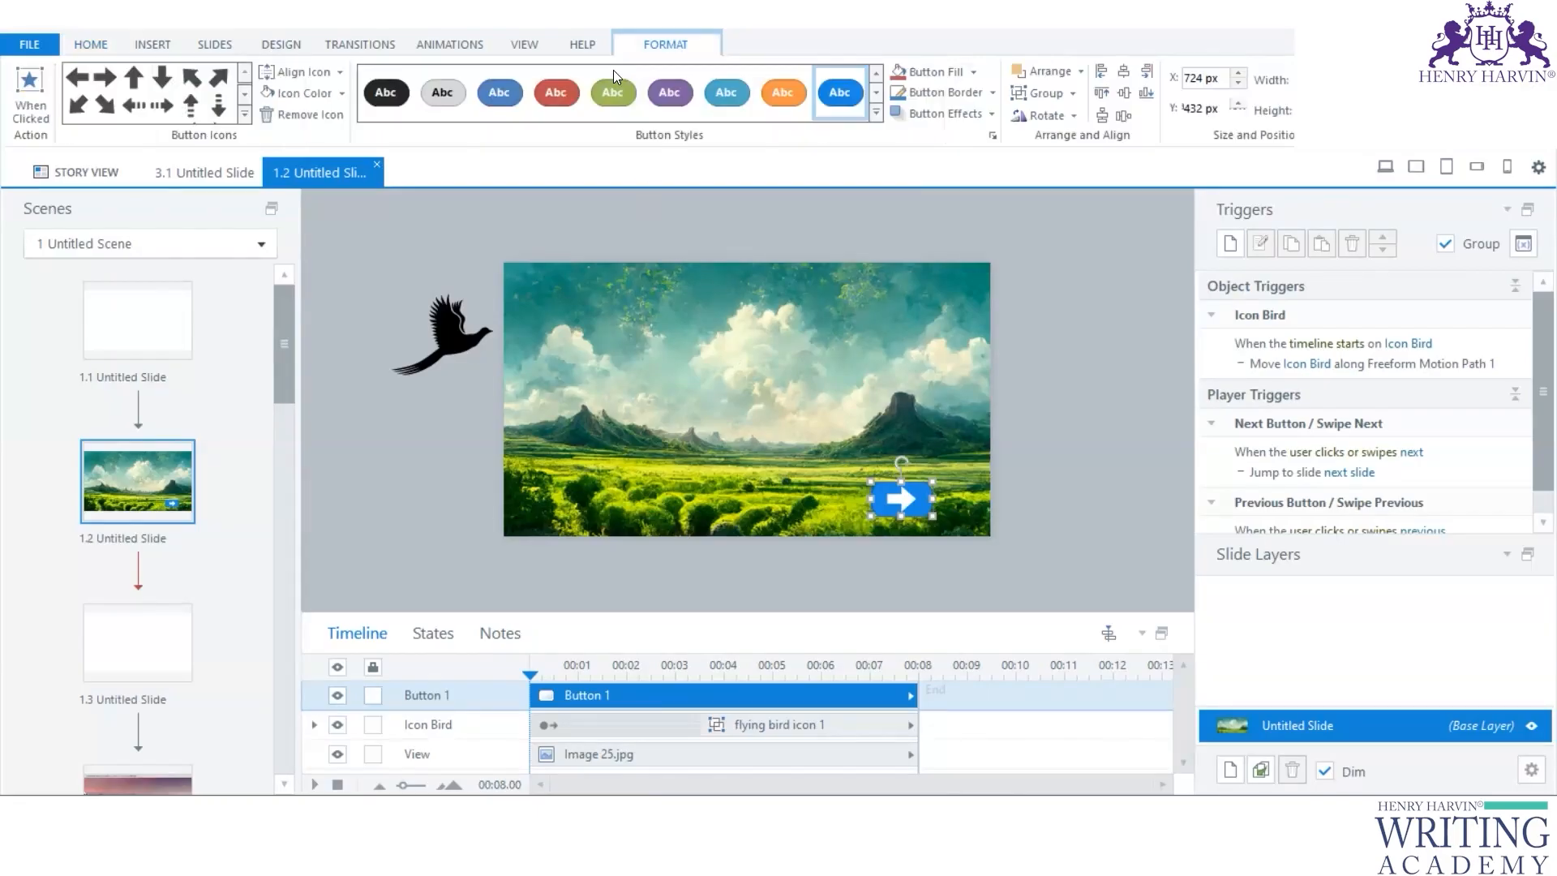
click(612, 92)
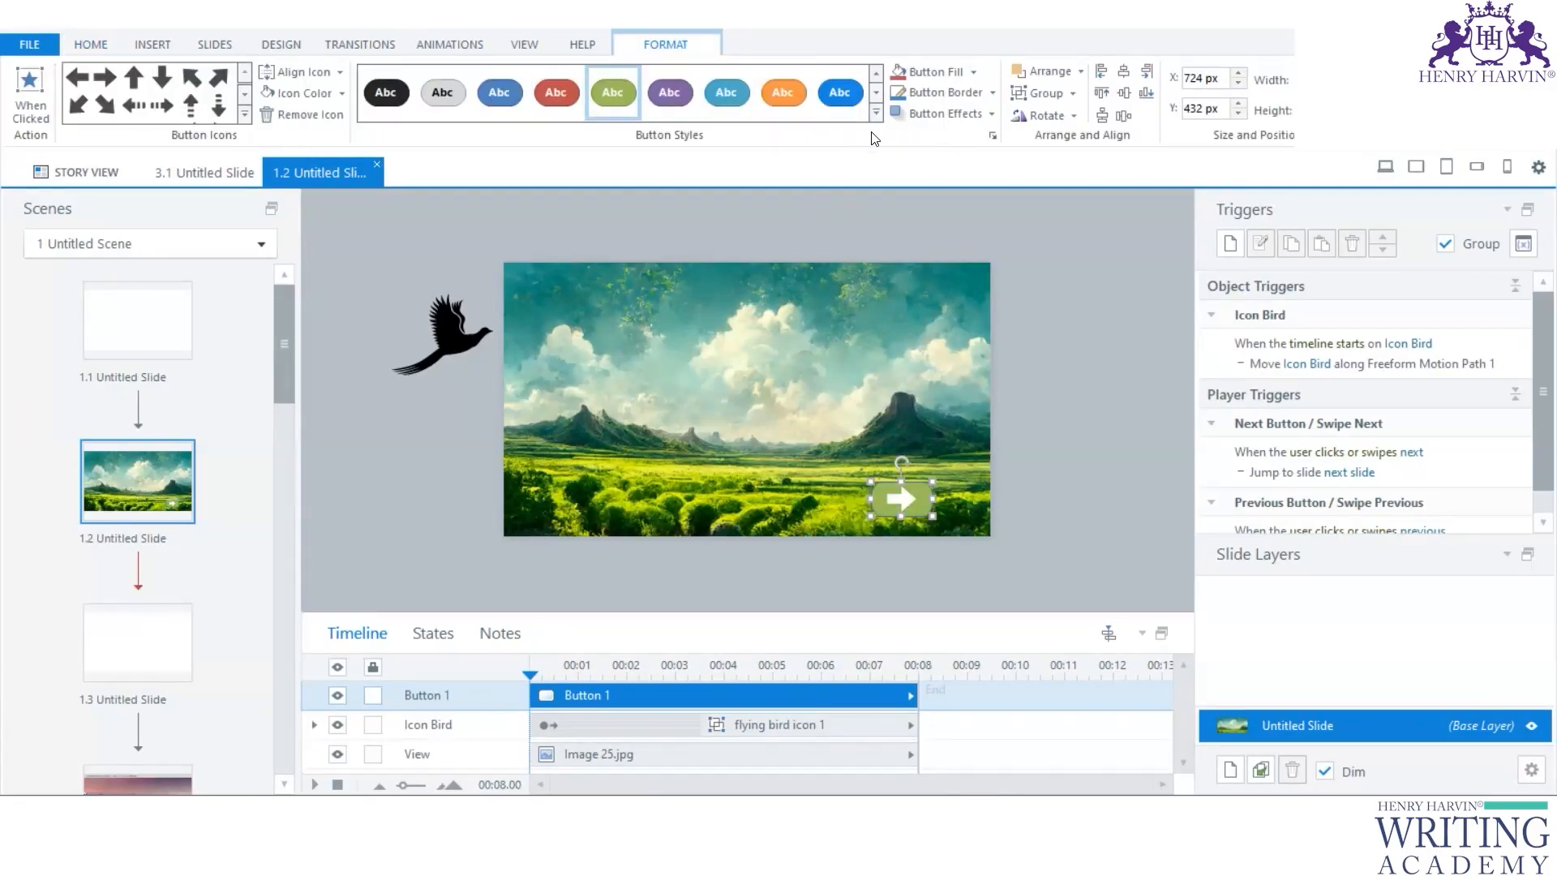
click(448, 93)
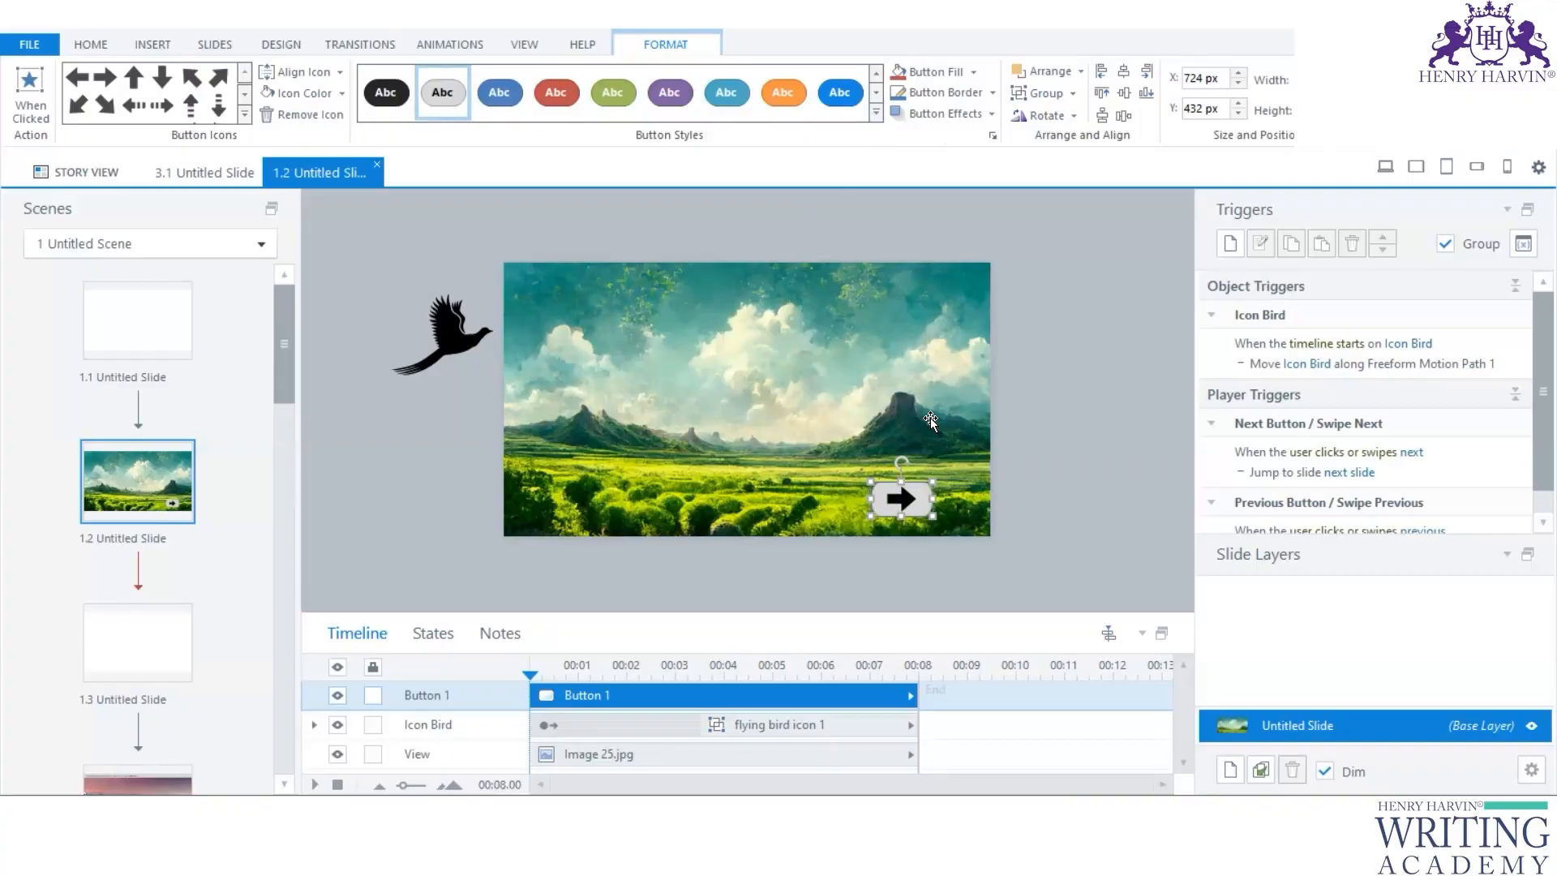
click(393, 99)
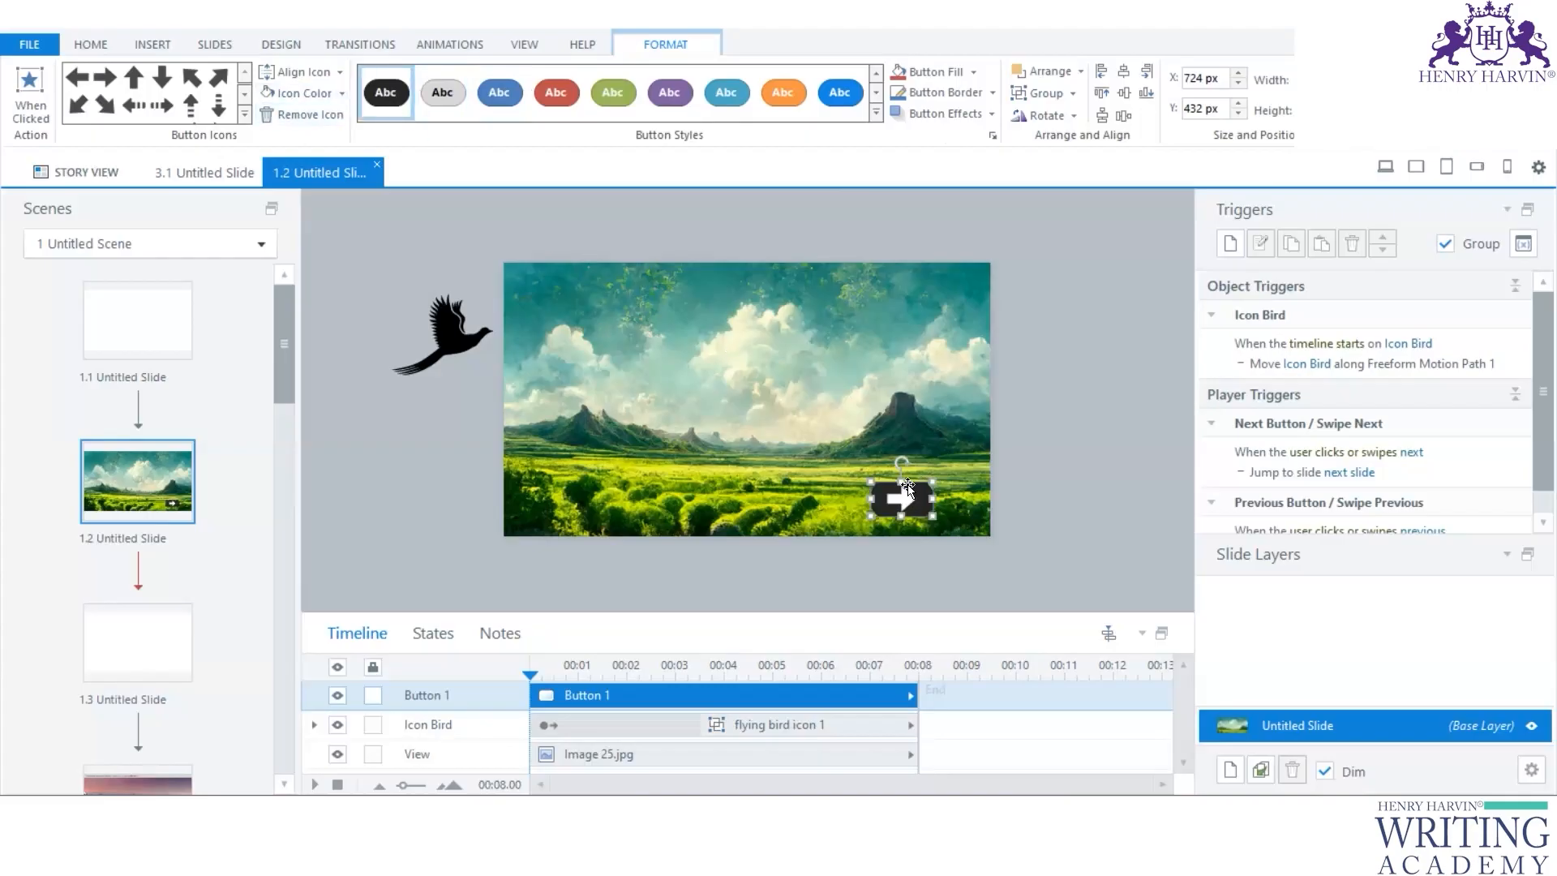
Step: Move the arrow button into the slide's lower-right corner
mouse_move(900, 498)
mouse_down()
mouse_move(976, 509)
mouse_move(904, 505)
mouse_up()
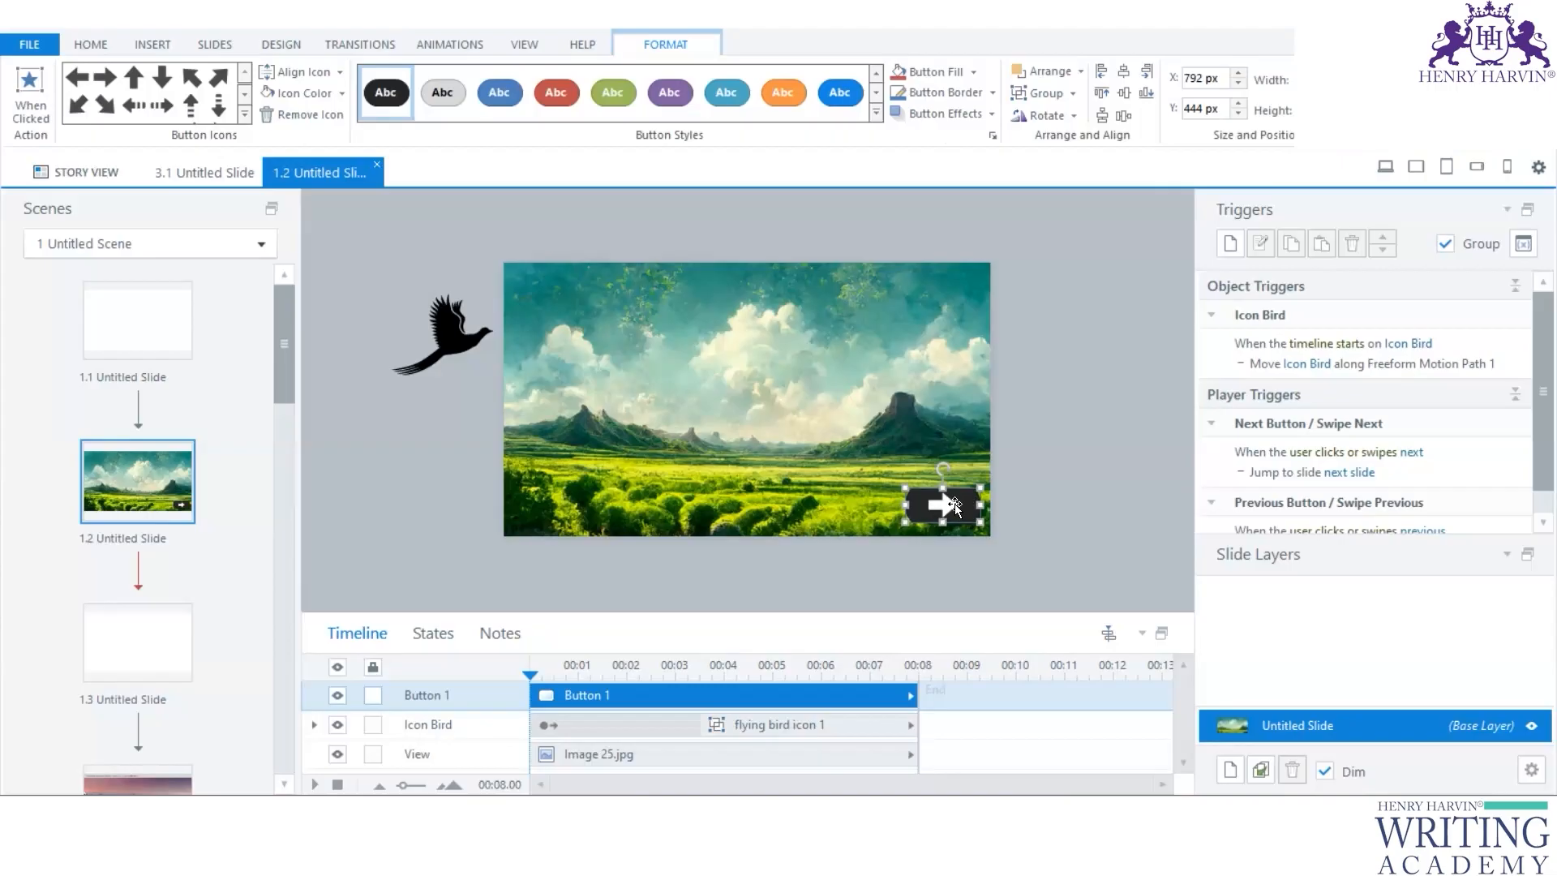
click(1084, 435)
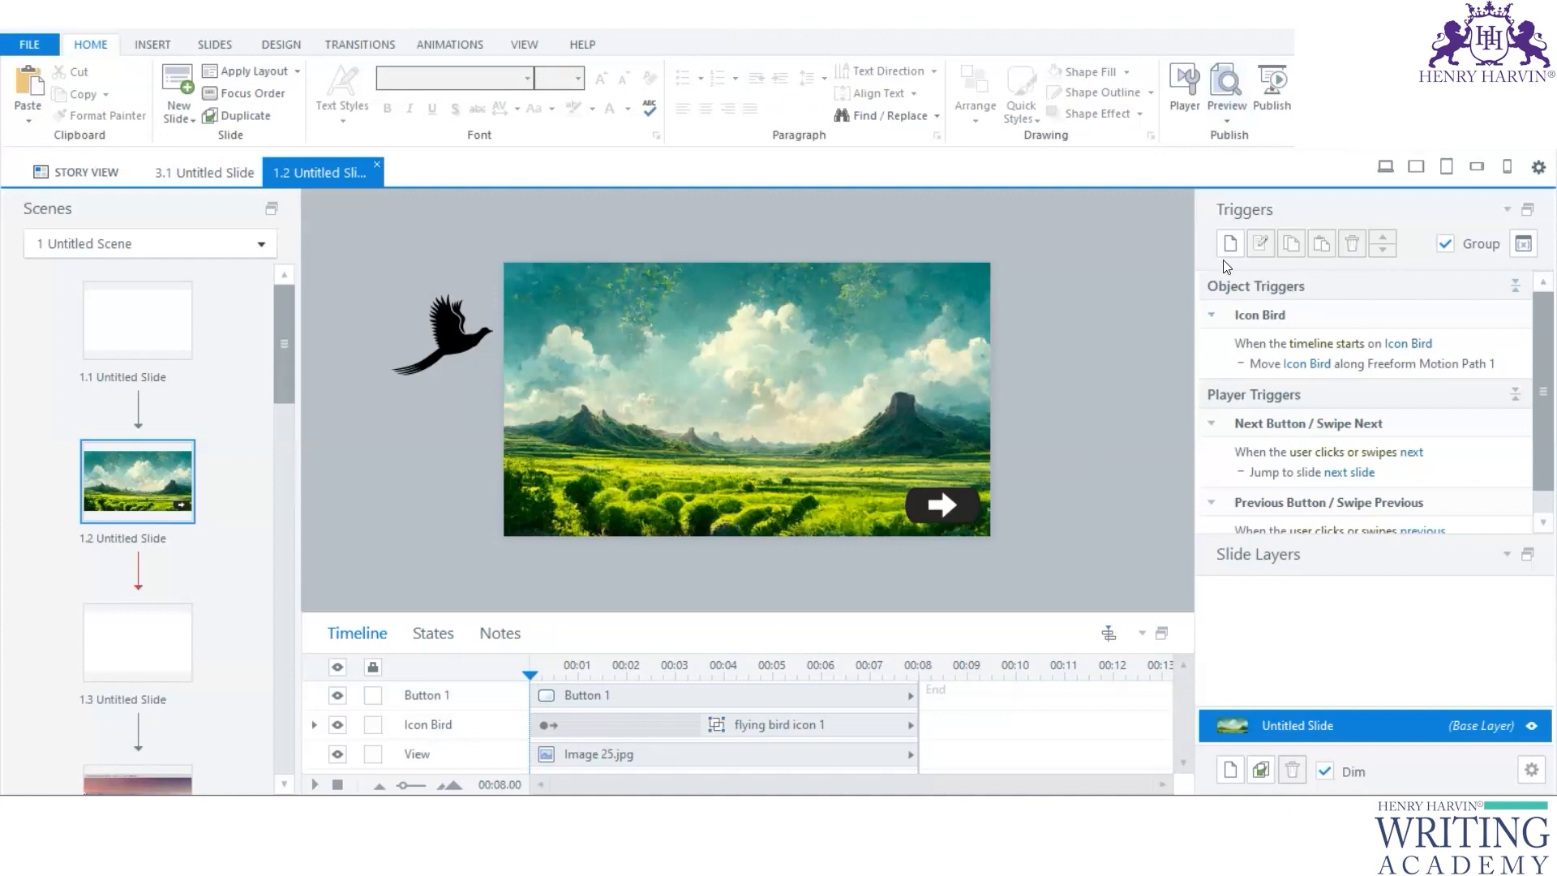
Step: Change the bird's motion path trigger so the movement runs when the user clicks Button 1
double_click(1507, 345)
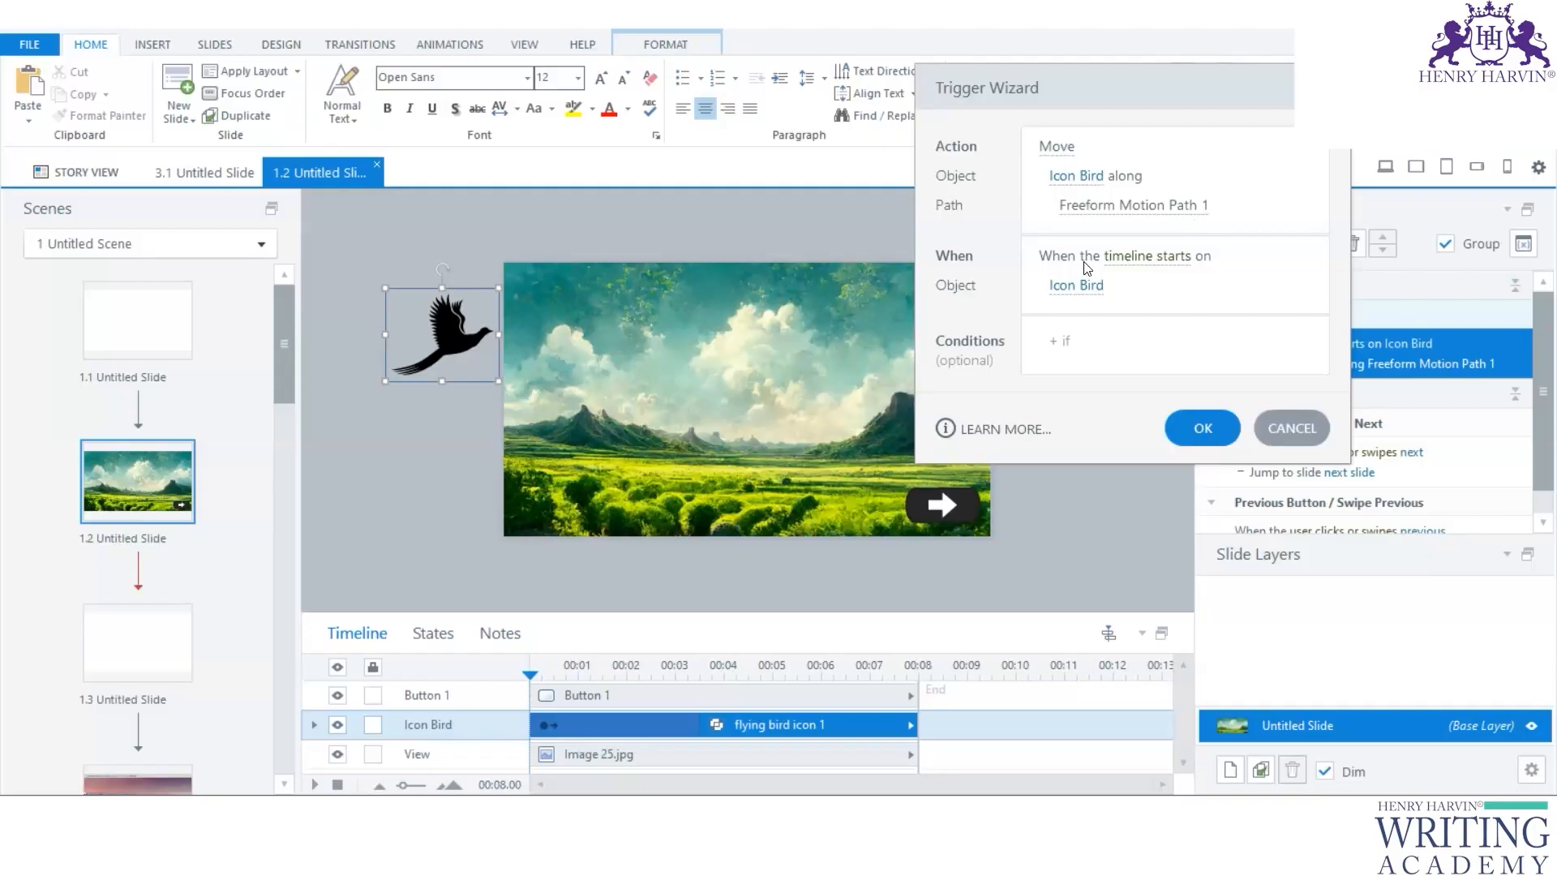
click(1162, 257)
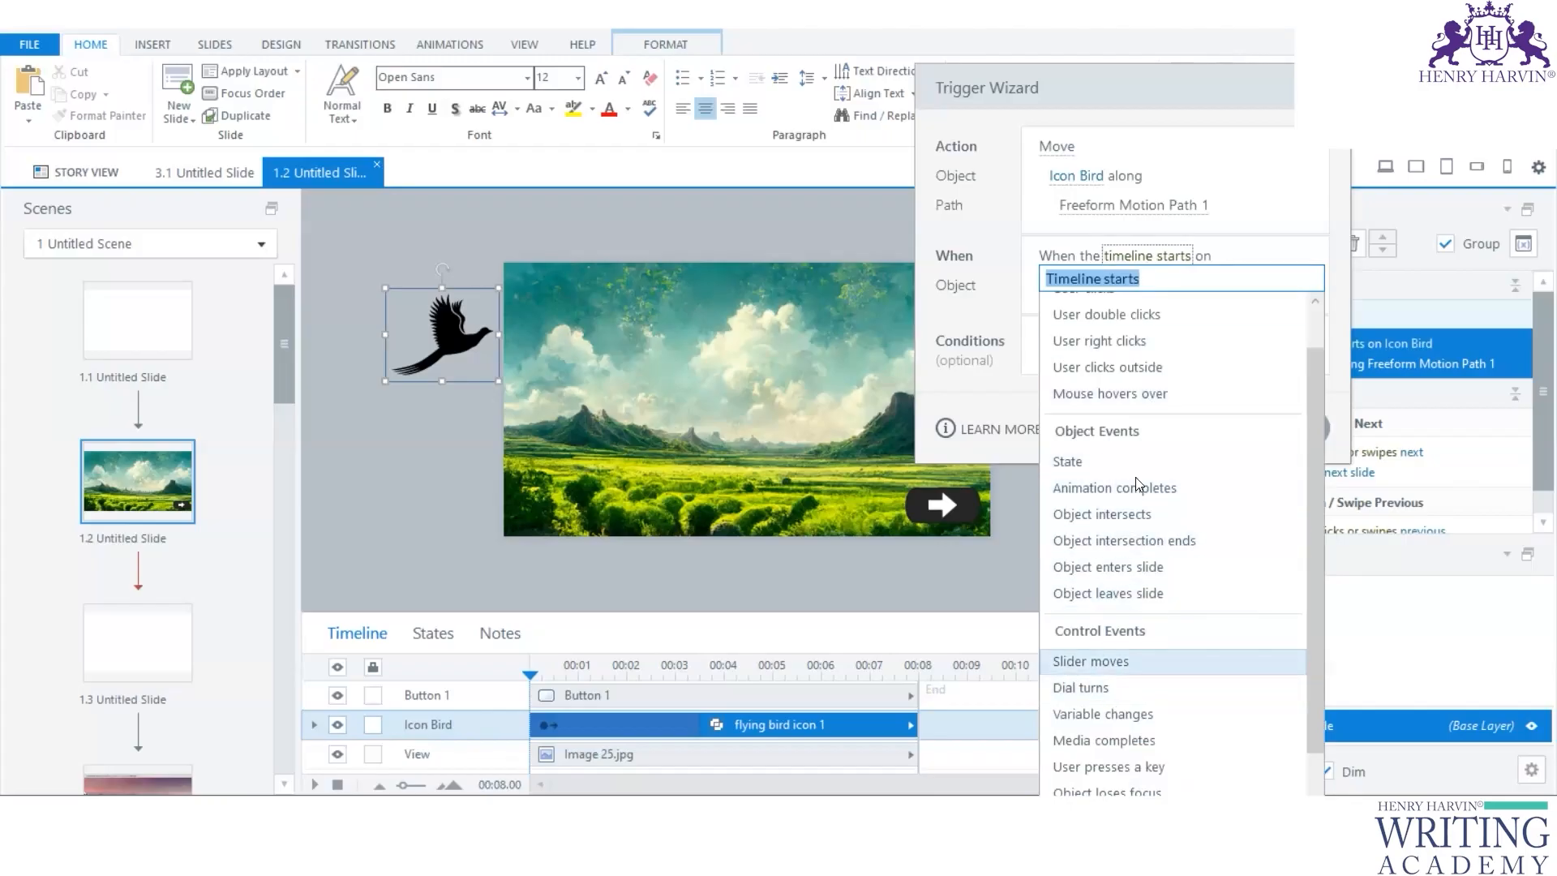
scroll(1139, 432, up, 1)
click(1097, 347)
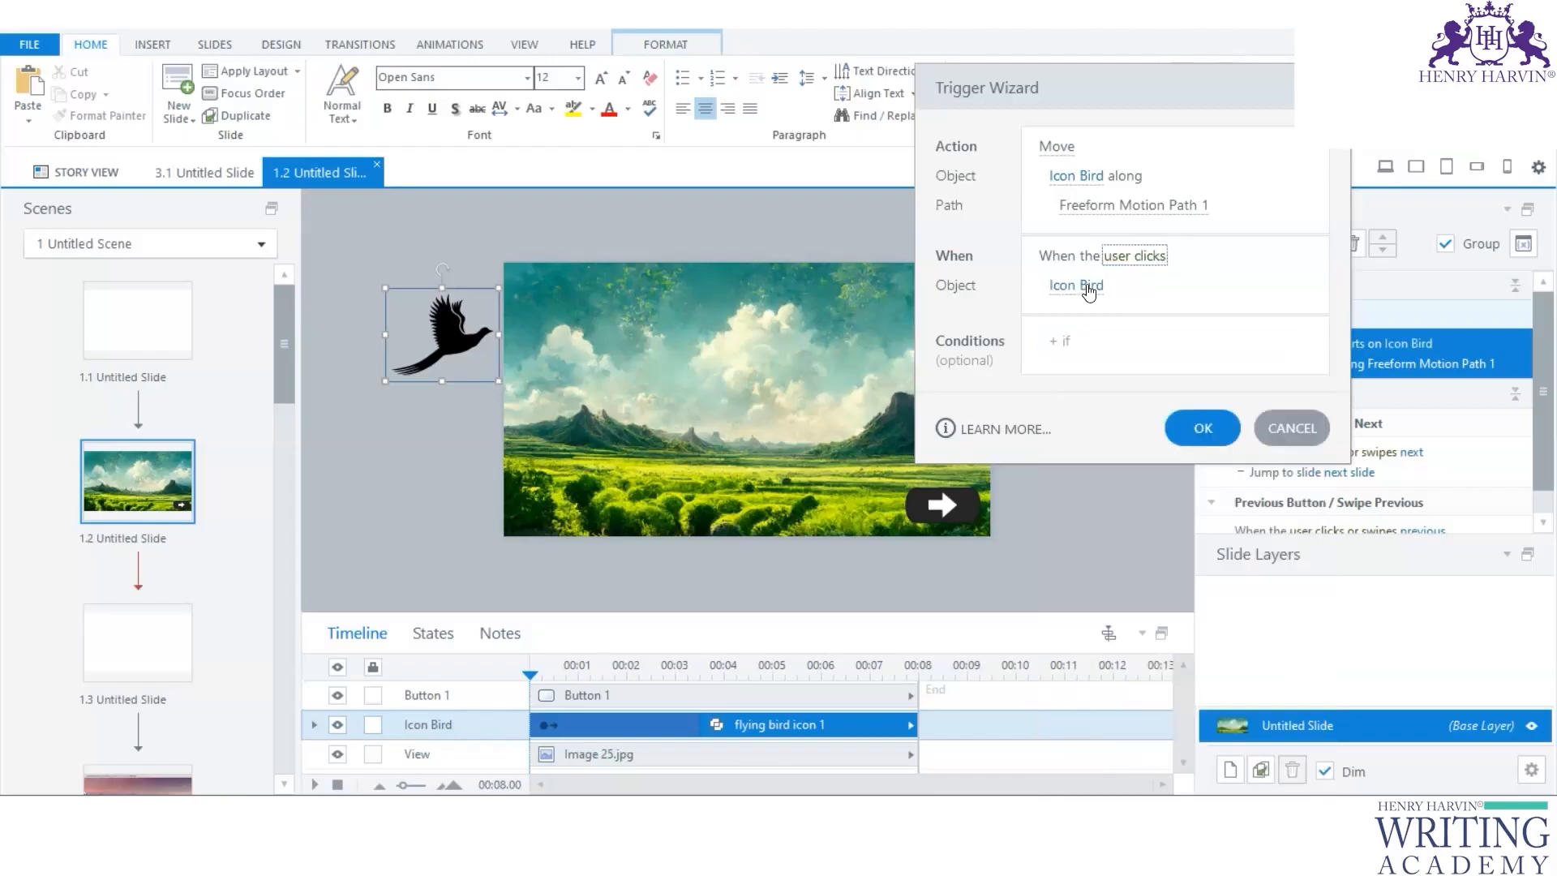
click(1088, 287)
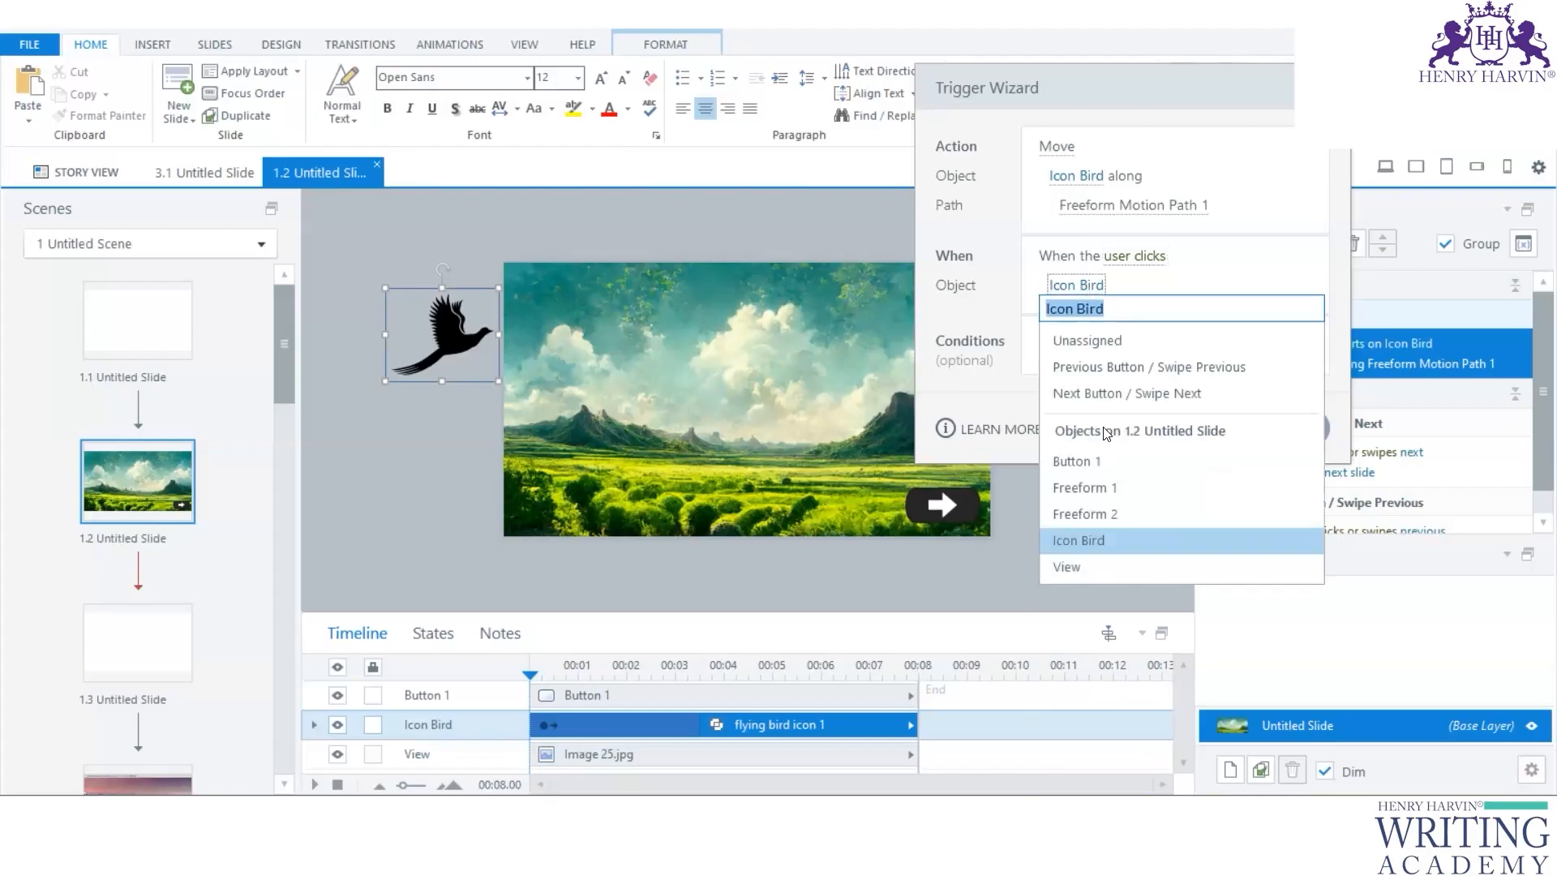
click(1111, 468)
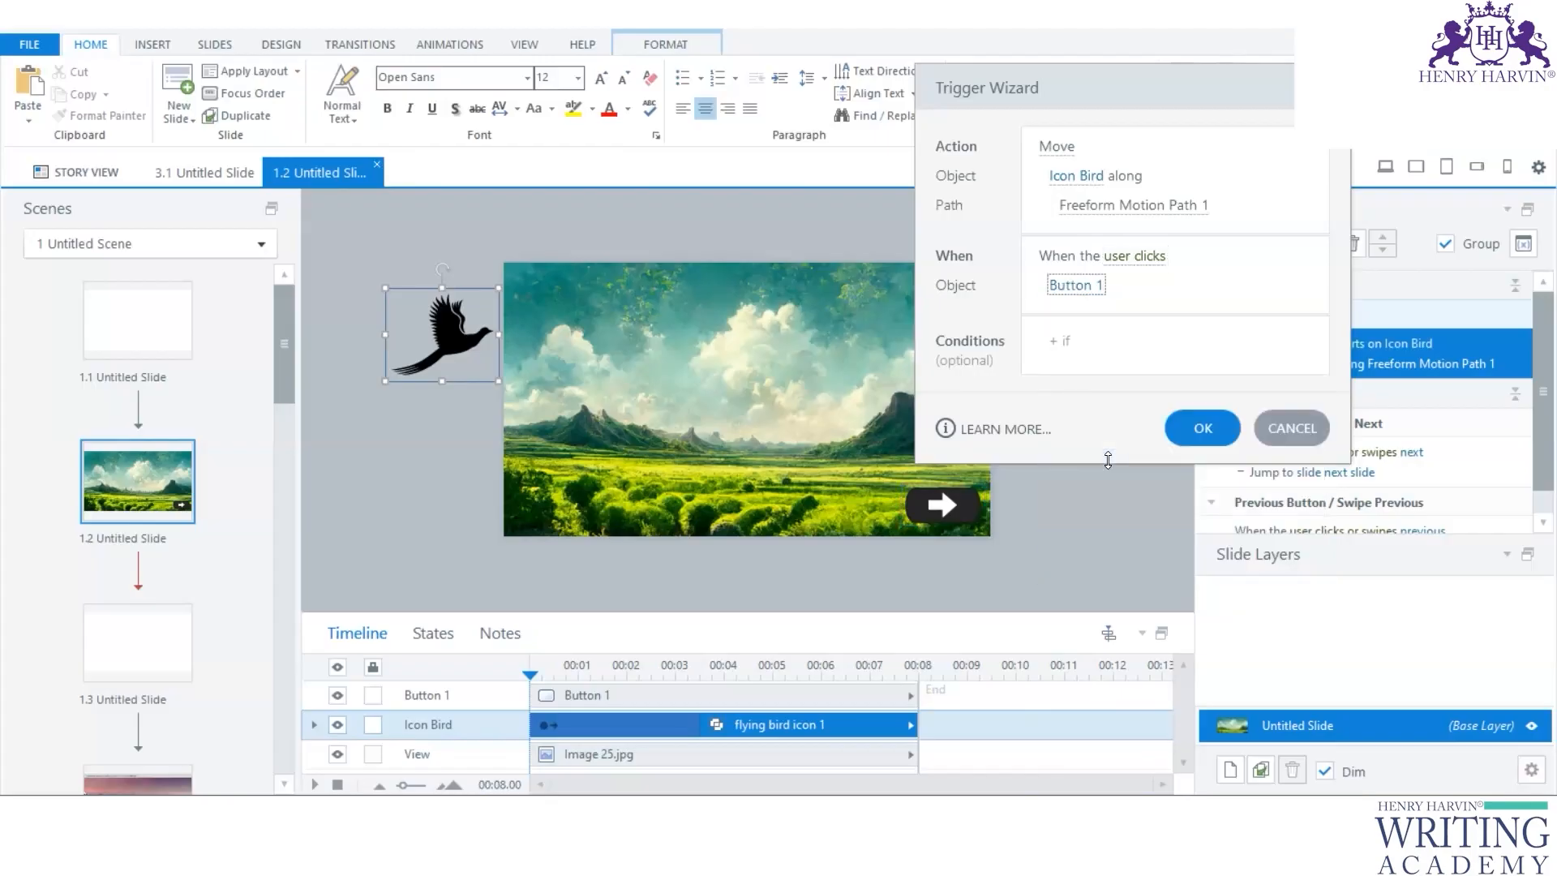
click(1204, 431)
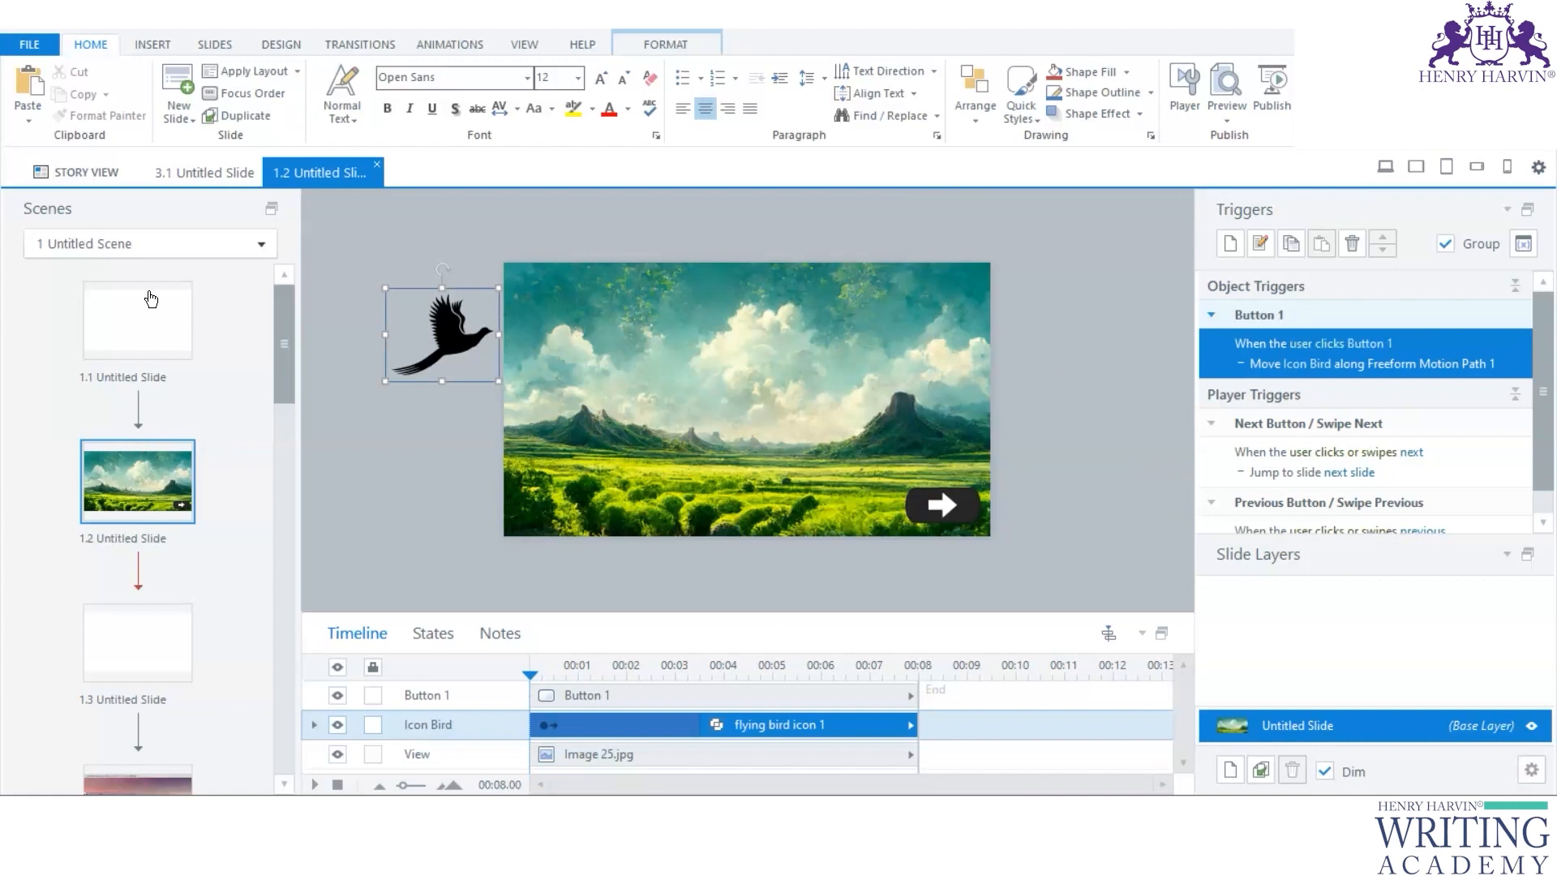
click(201, 172)
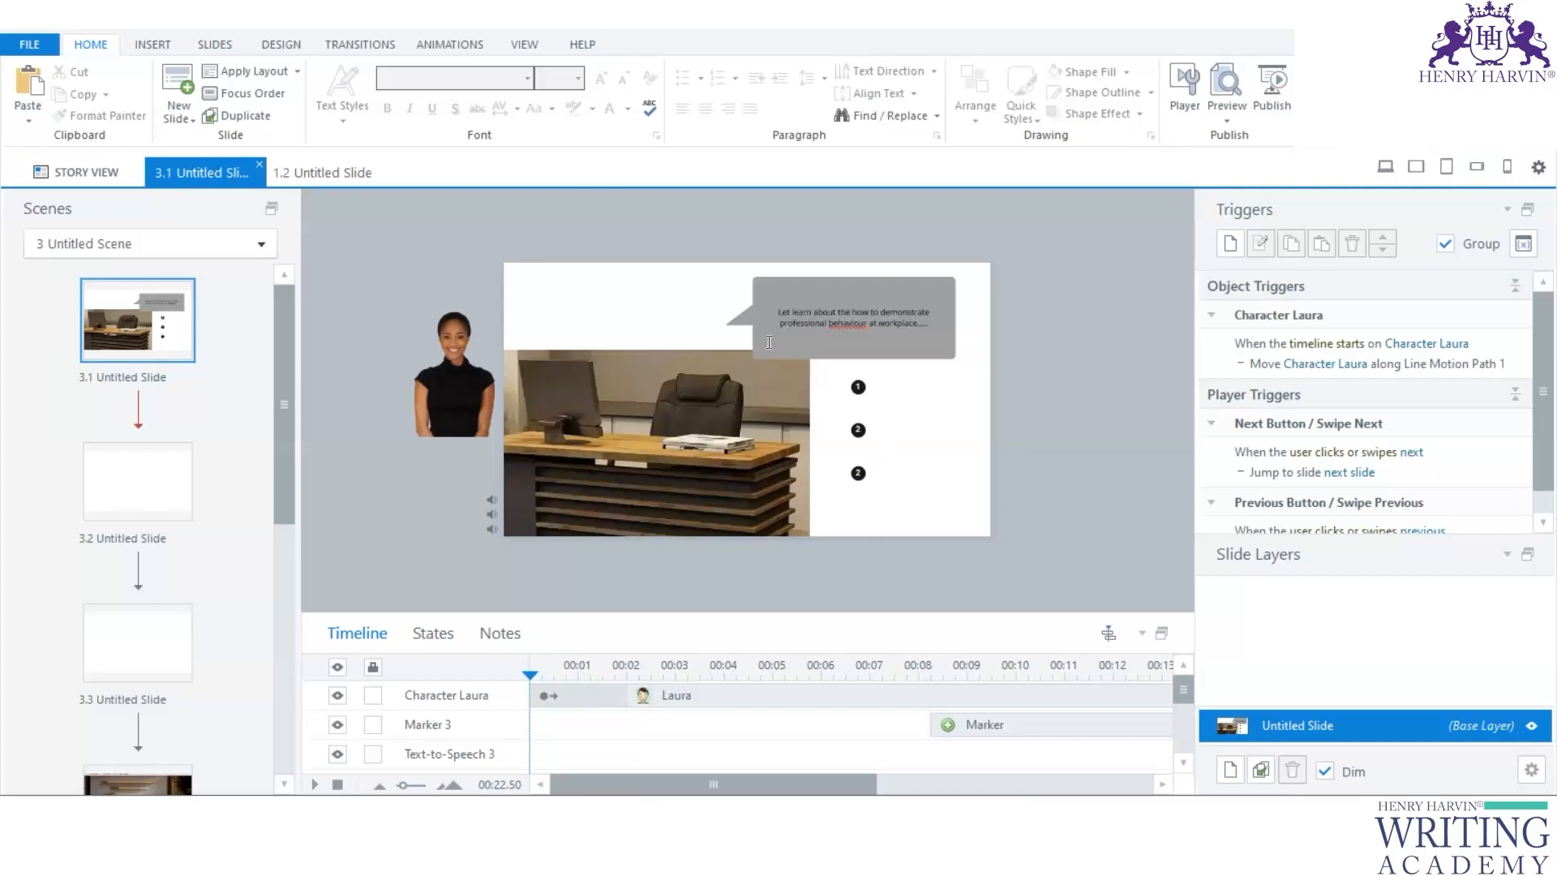
click(369, 173)
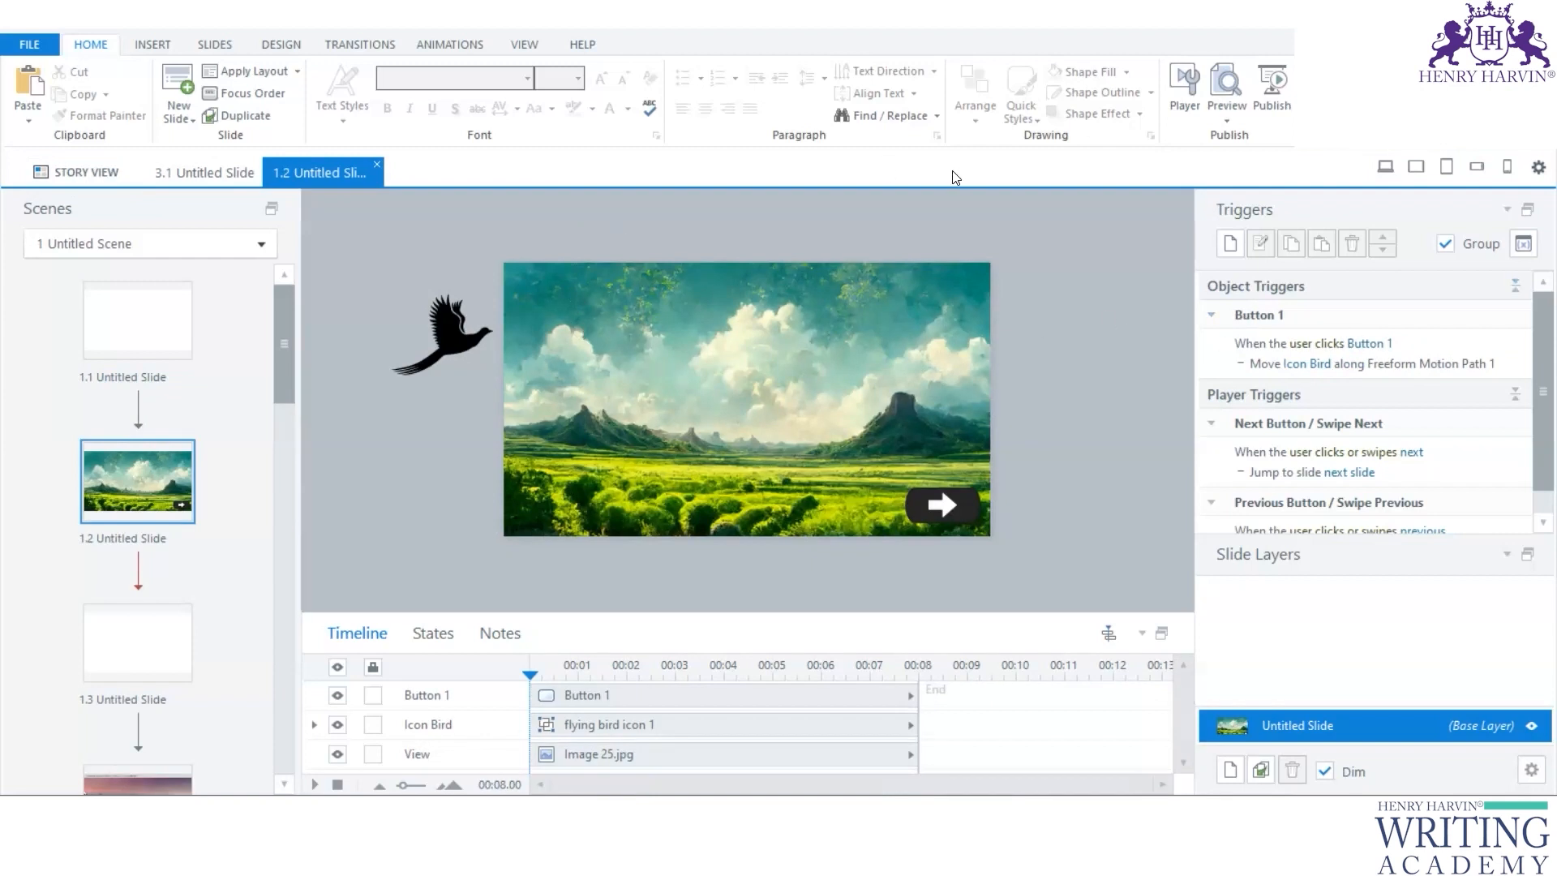
Step: Preview the nature slide, test the bird's flight with the arrow button, and close the preview
click(1226, 119)
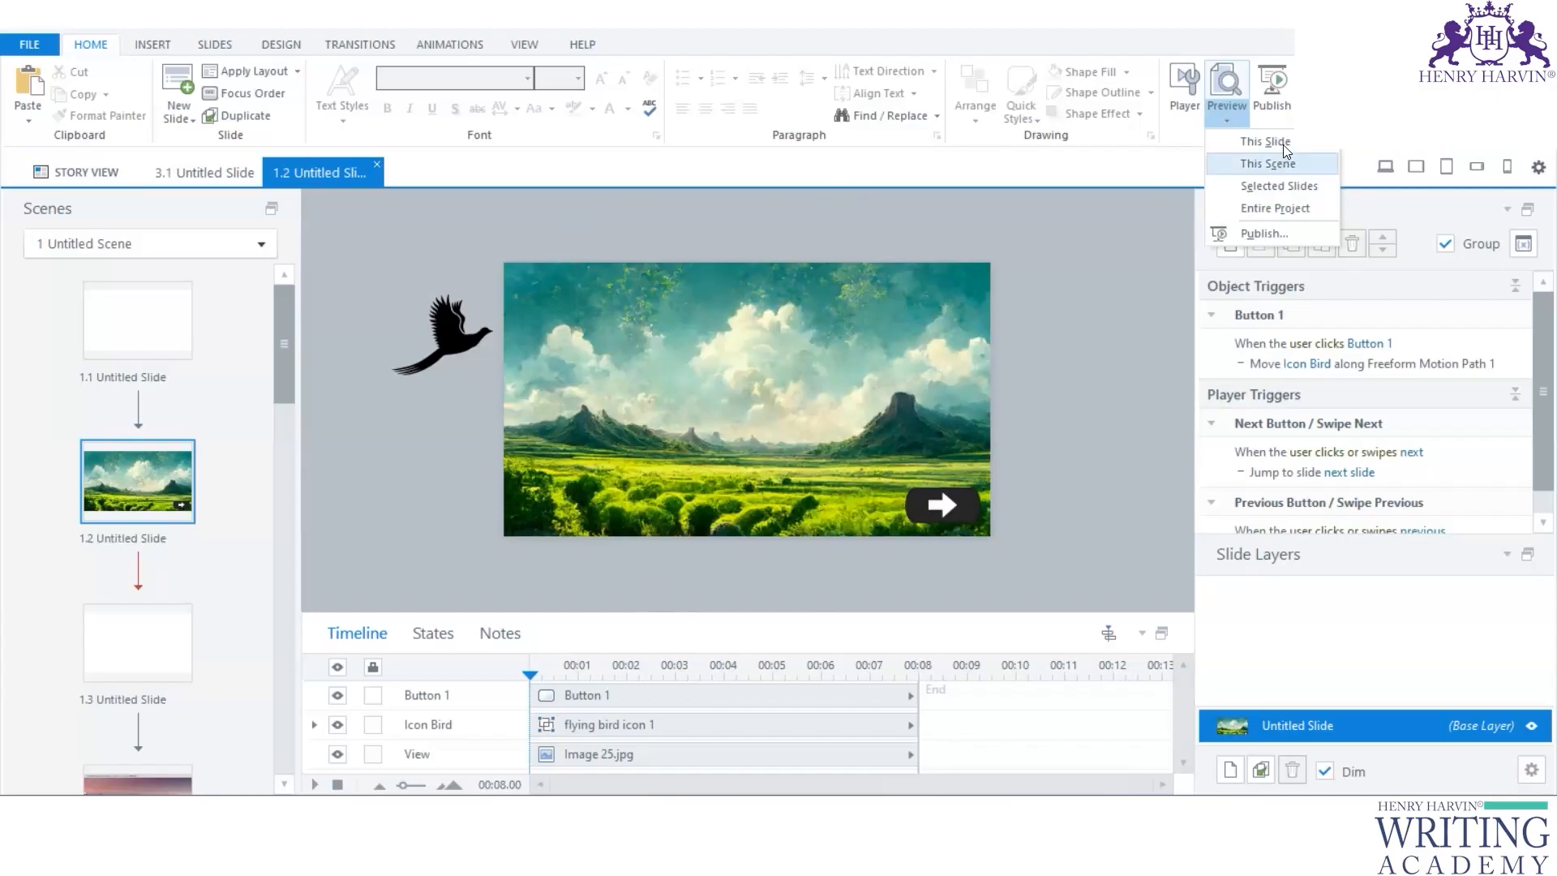
click(1230, 207)
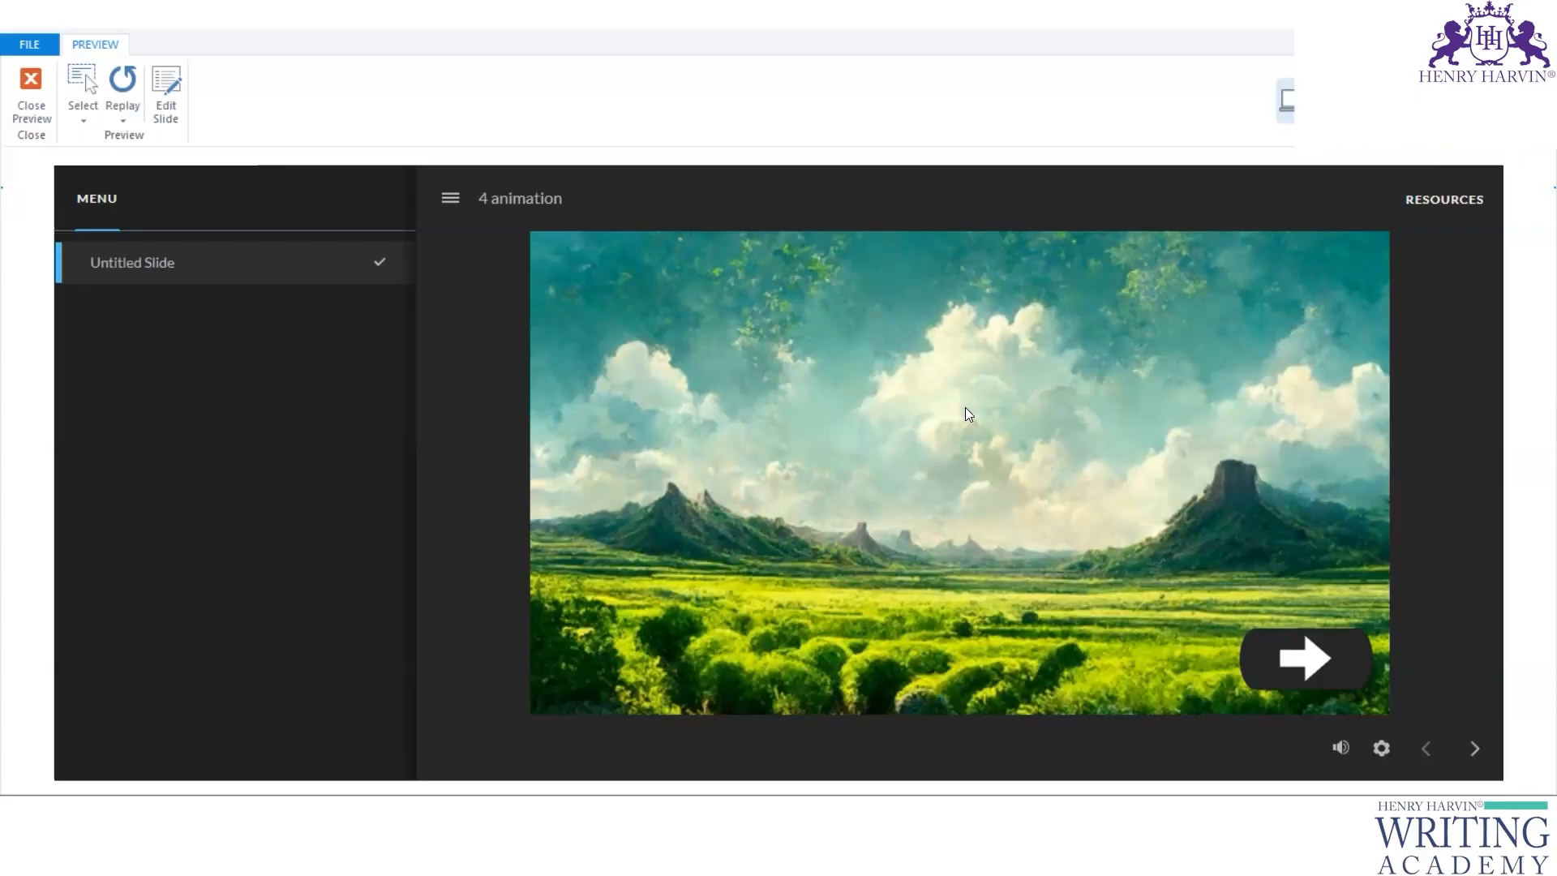
click(1301, 667)
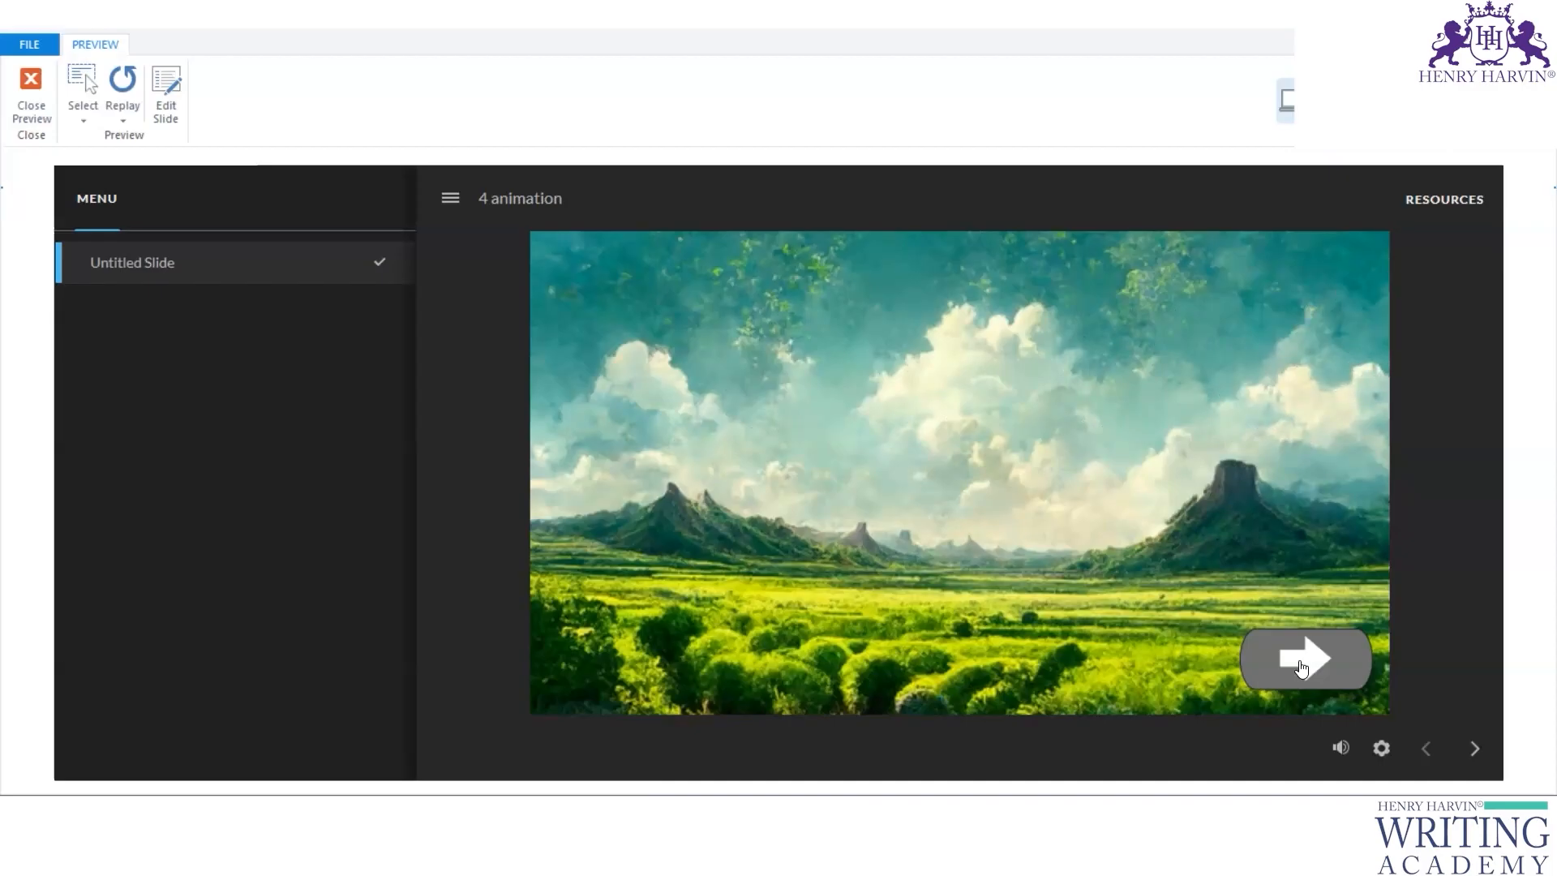
click(31, 91)
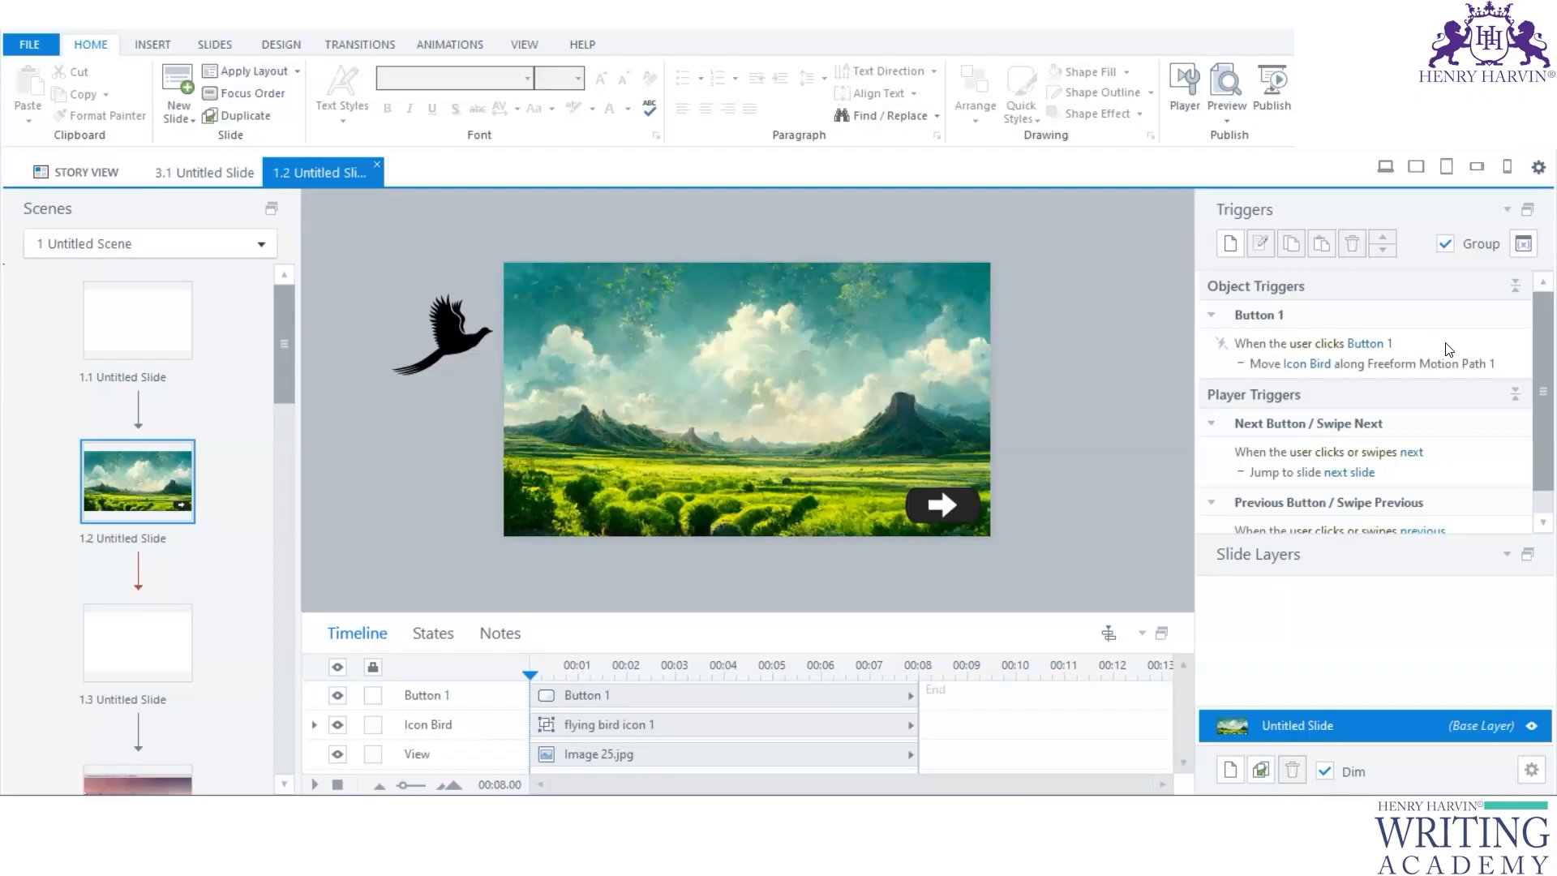
Step: Examine the path options and the available motion path types for the bird icon
click(442, 329)
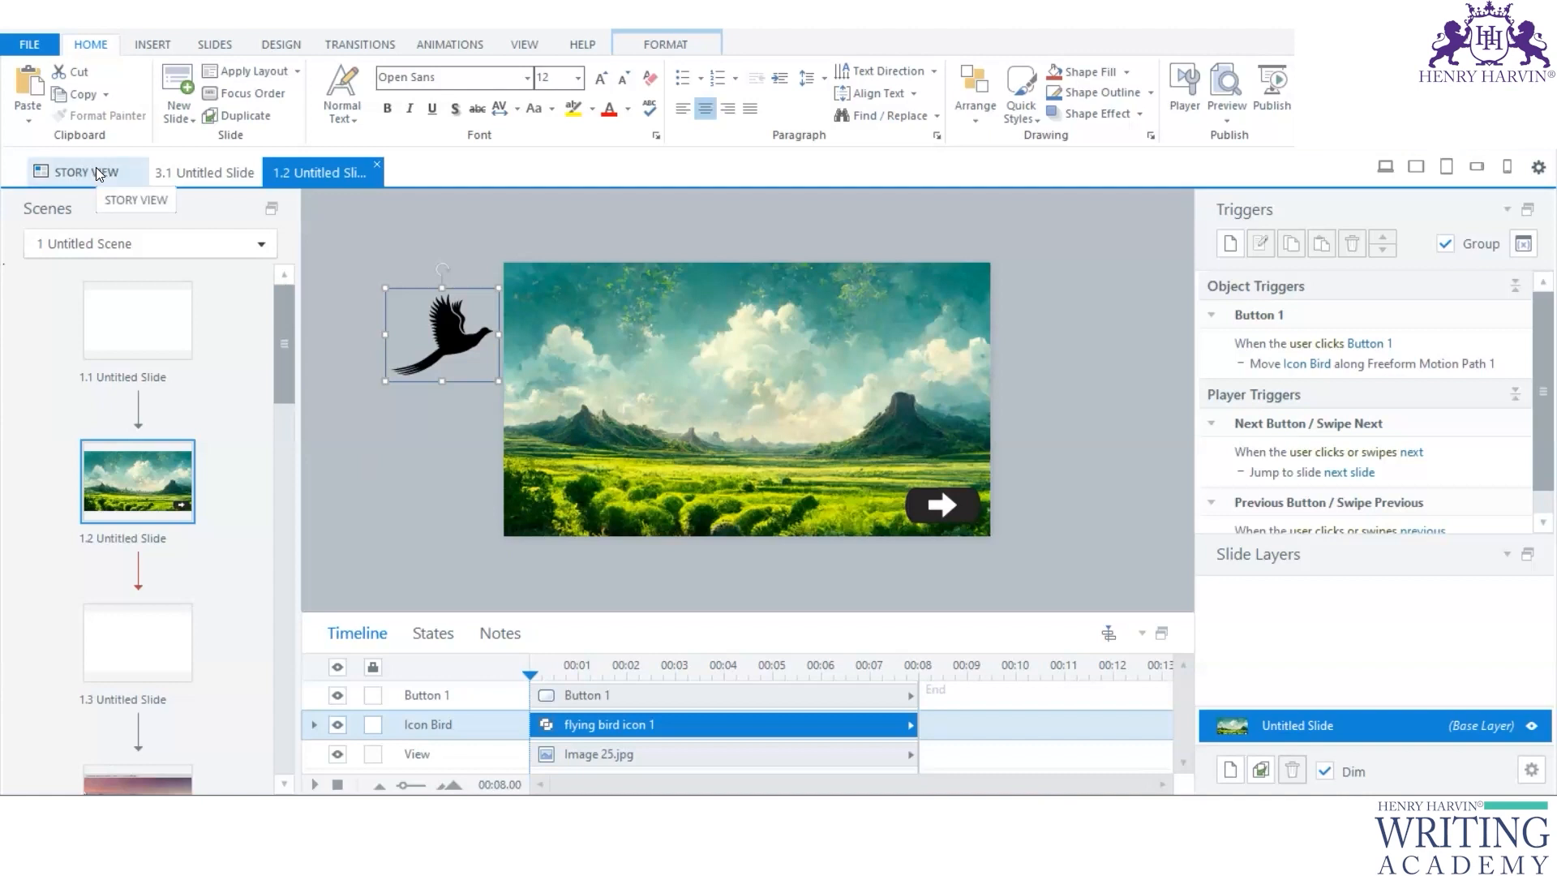
click(192, 178)
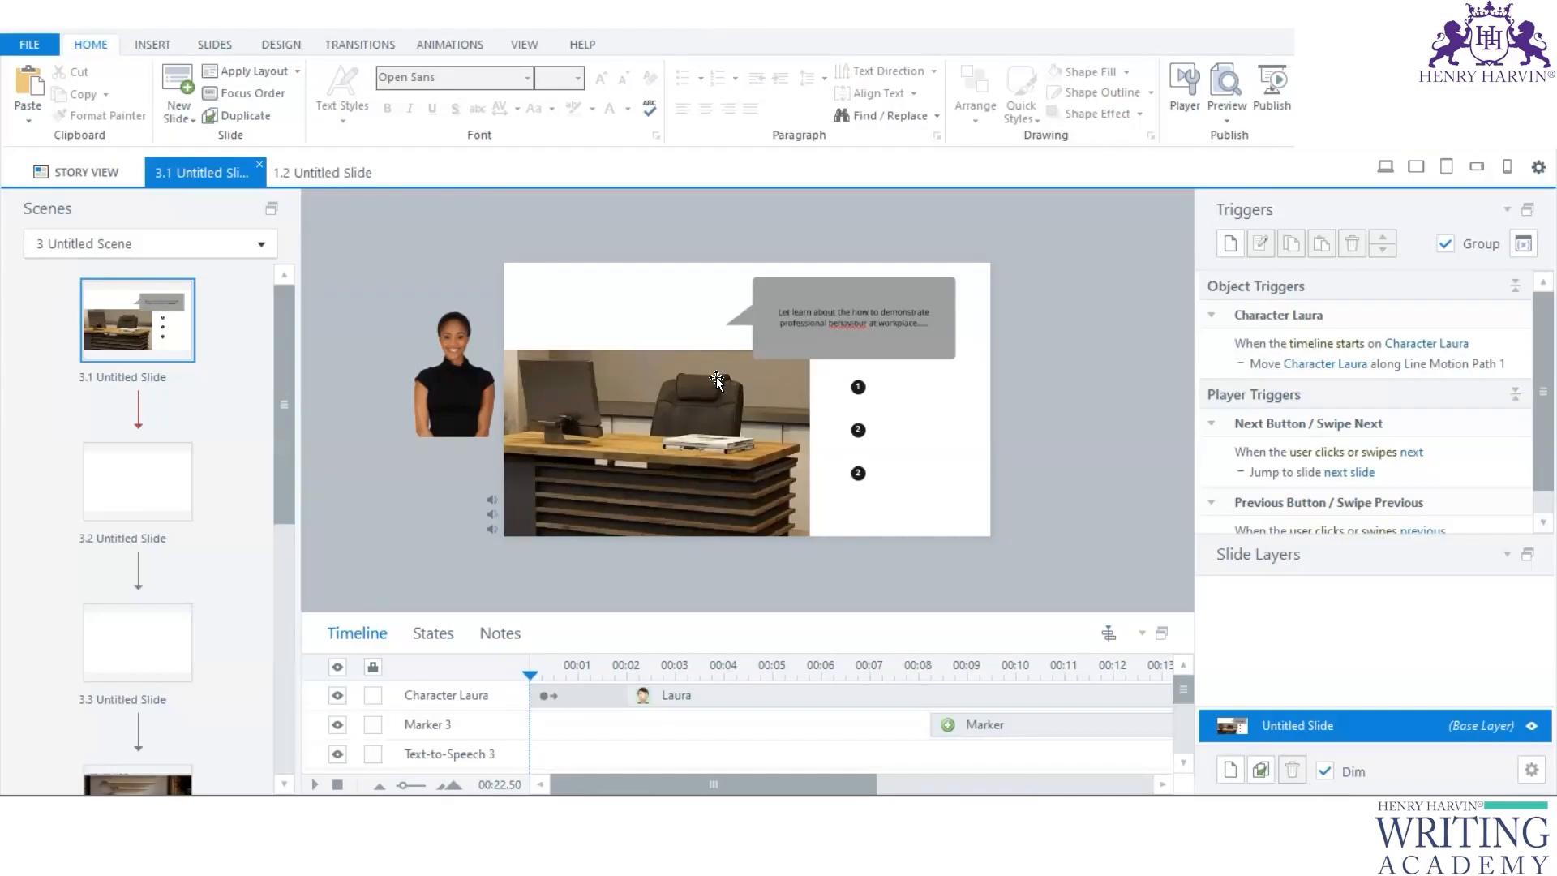
click(313, 172)
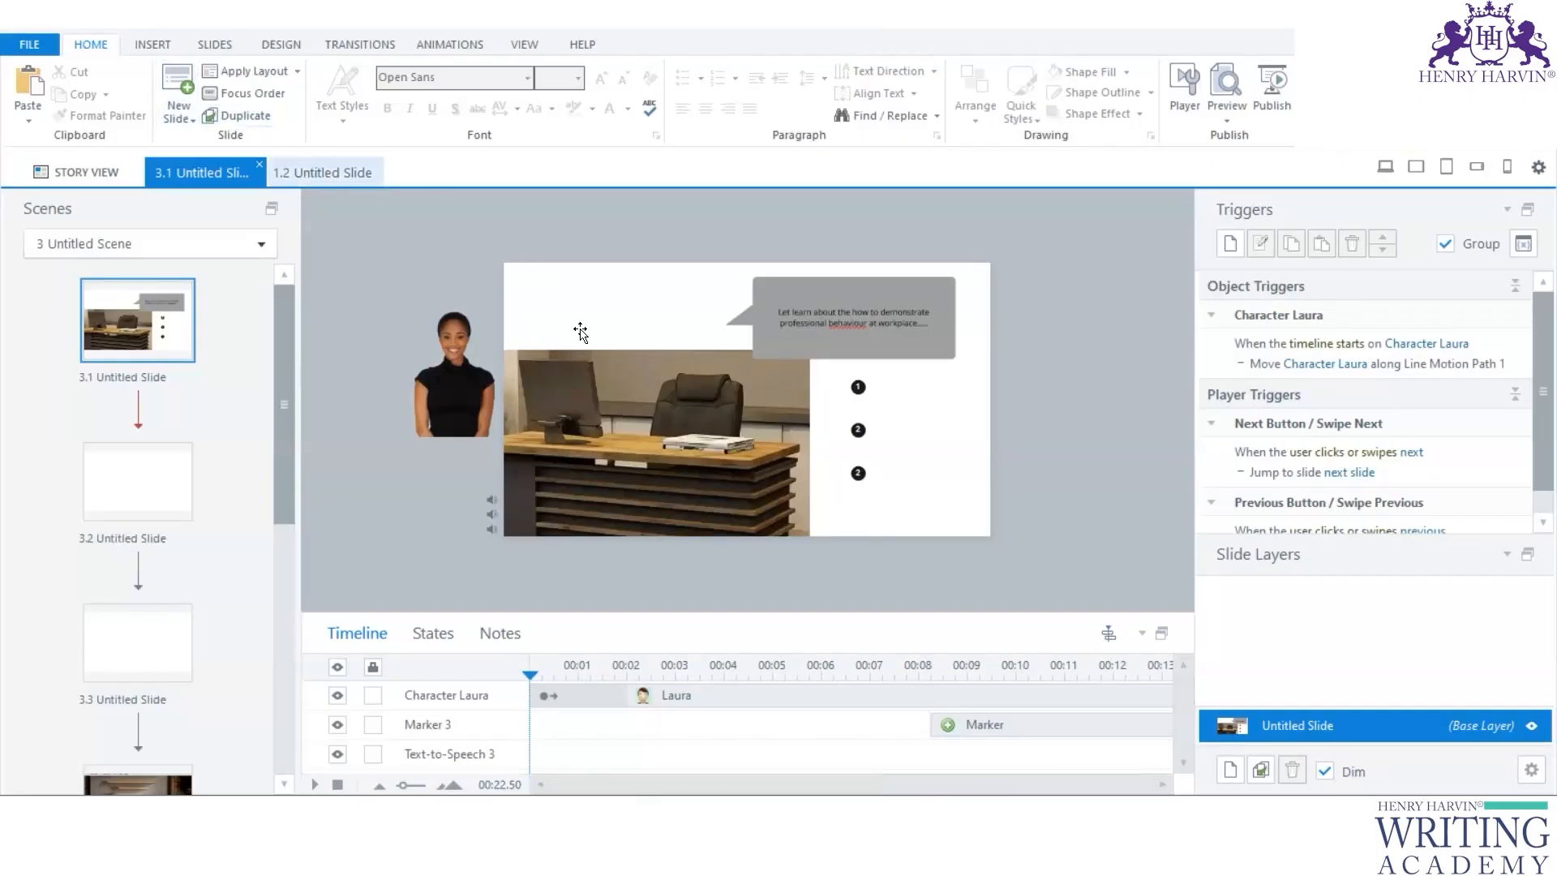
click(401, 372)
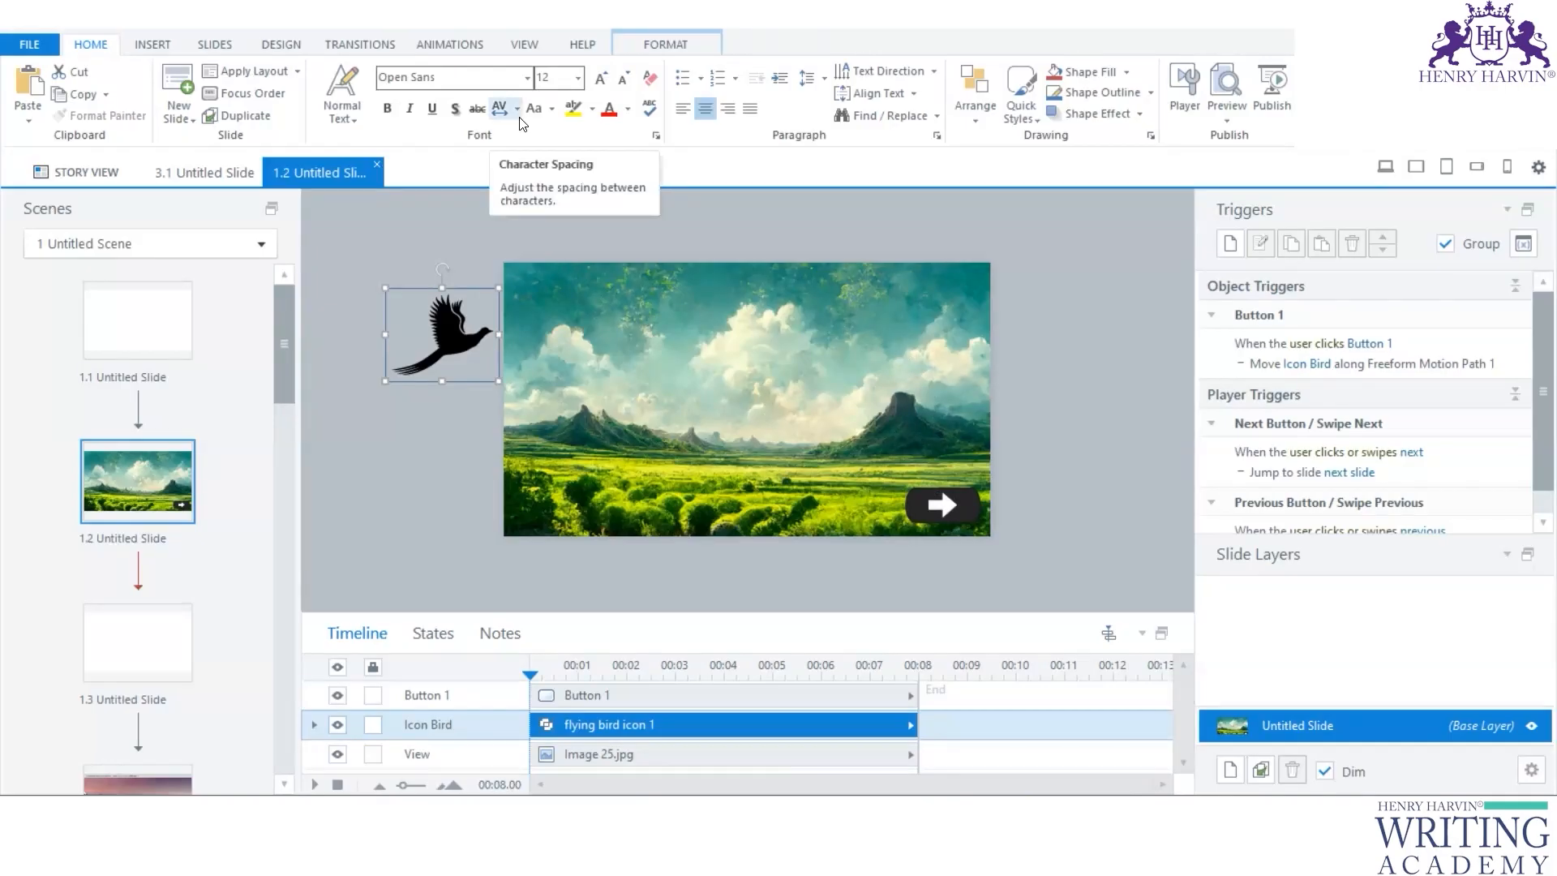
click(451, 44)
click(734, 116)
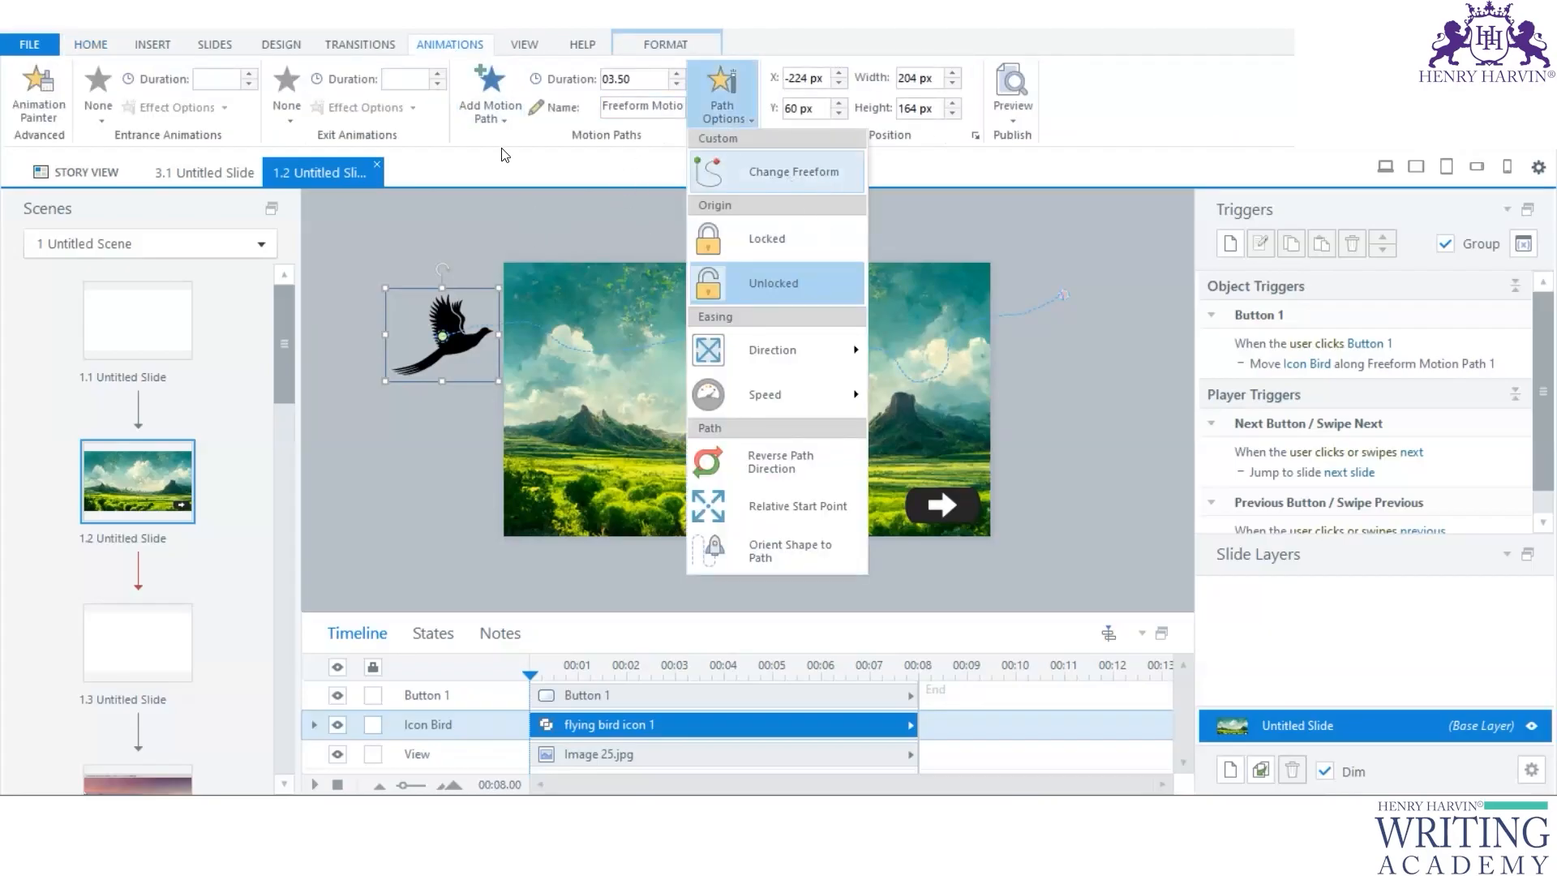
click(490, 97)
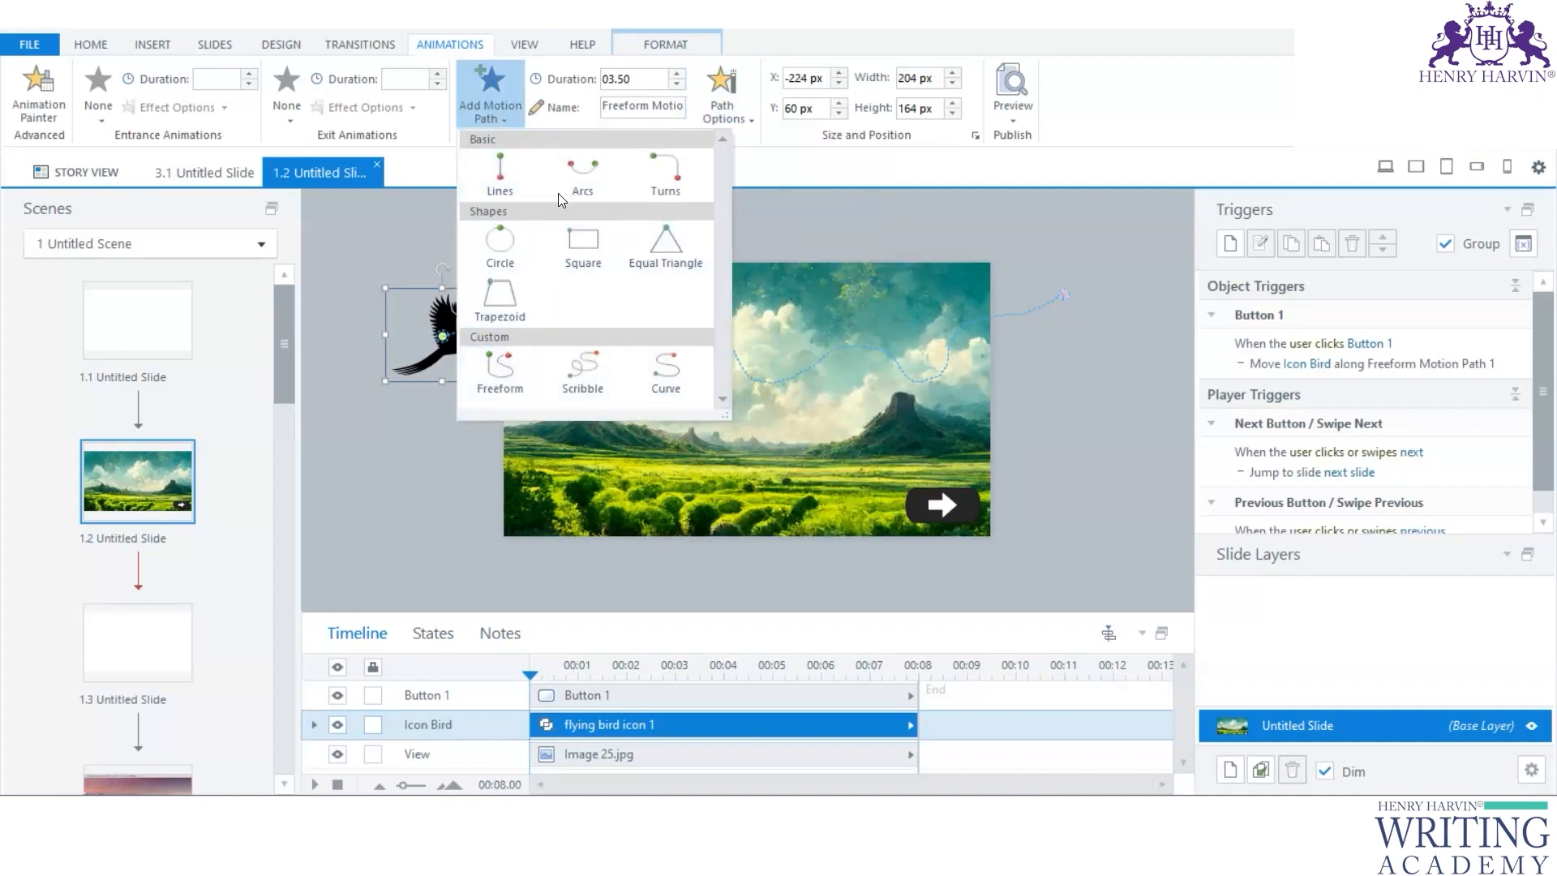
click(808, 220)
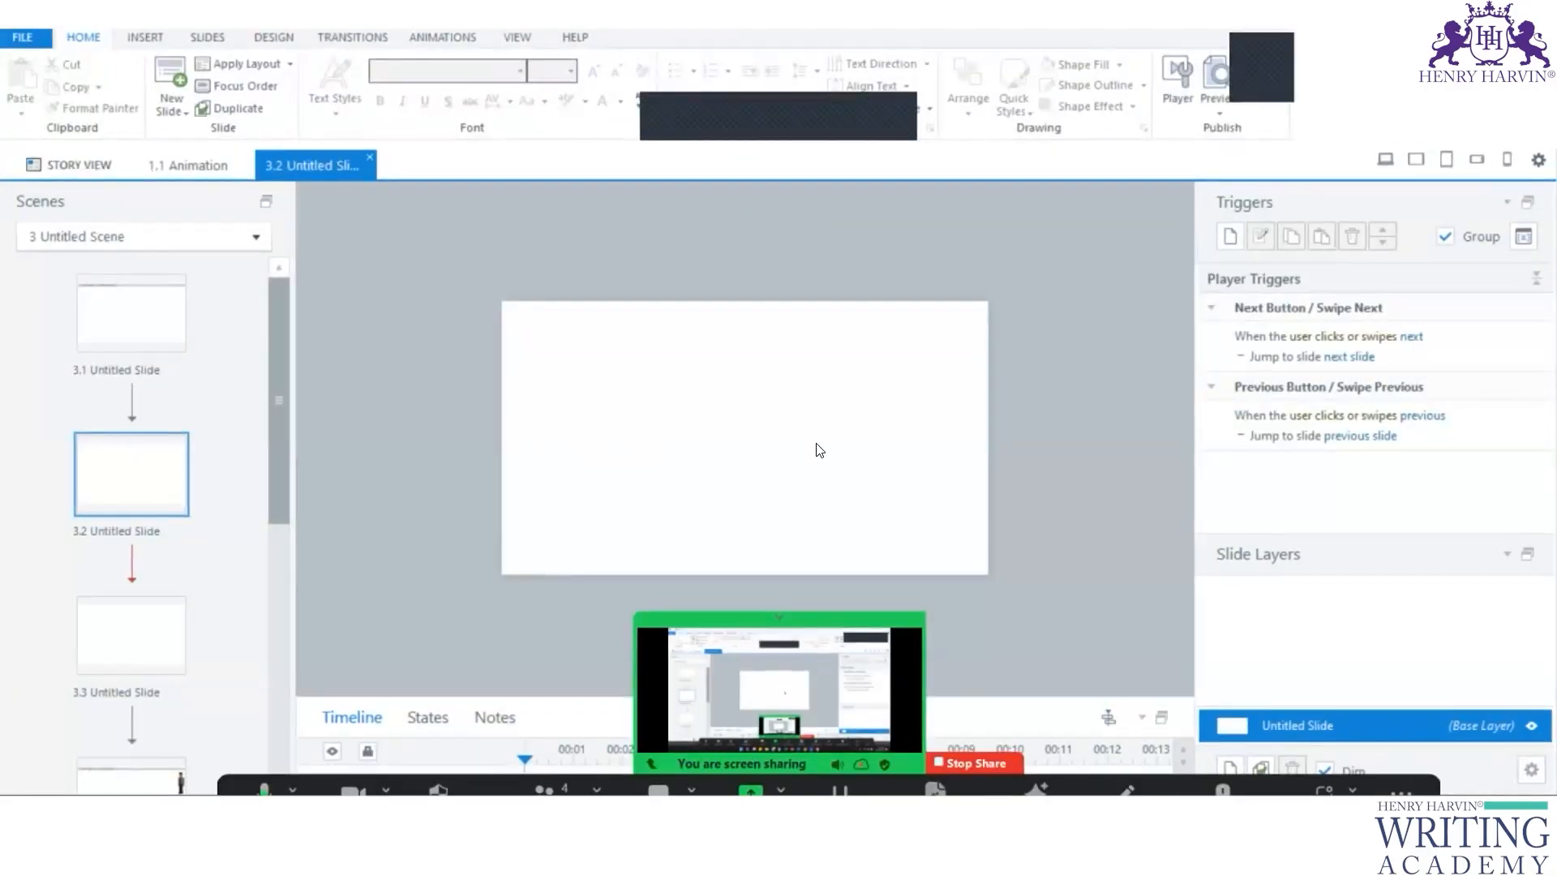
Step: Insert the Illustrated - Classic character Jennifer in a front view on slide 3.2
scroll(823, 449, up, 2)
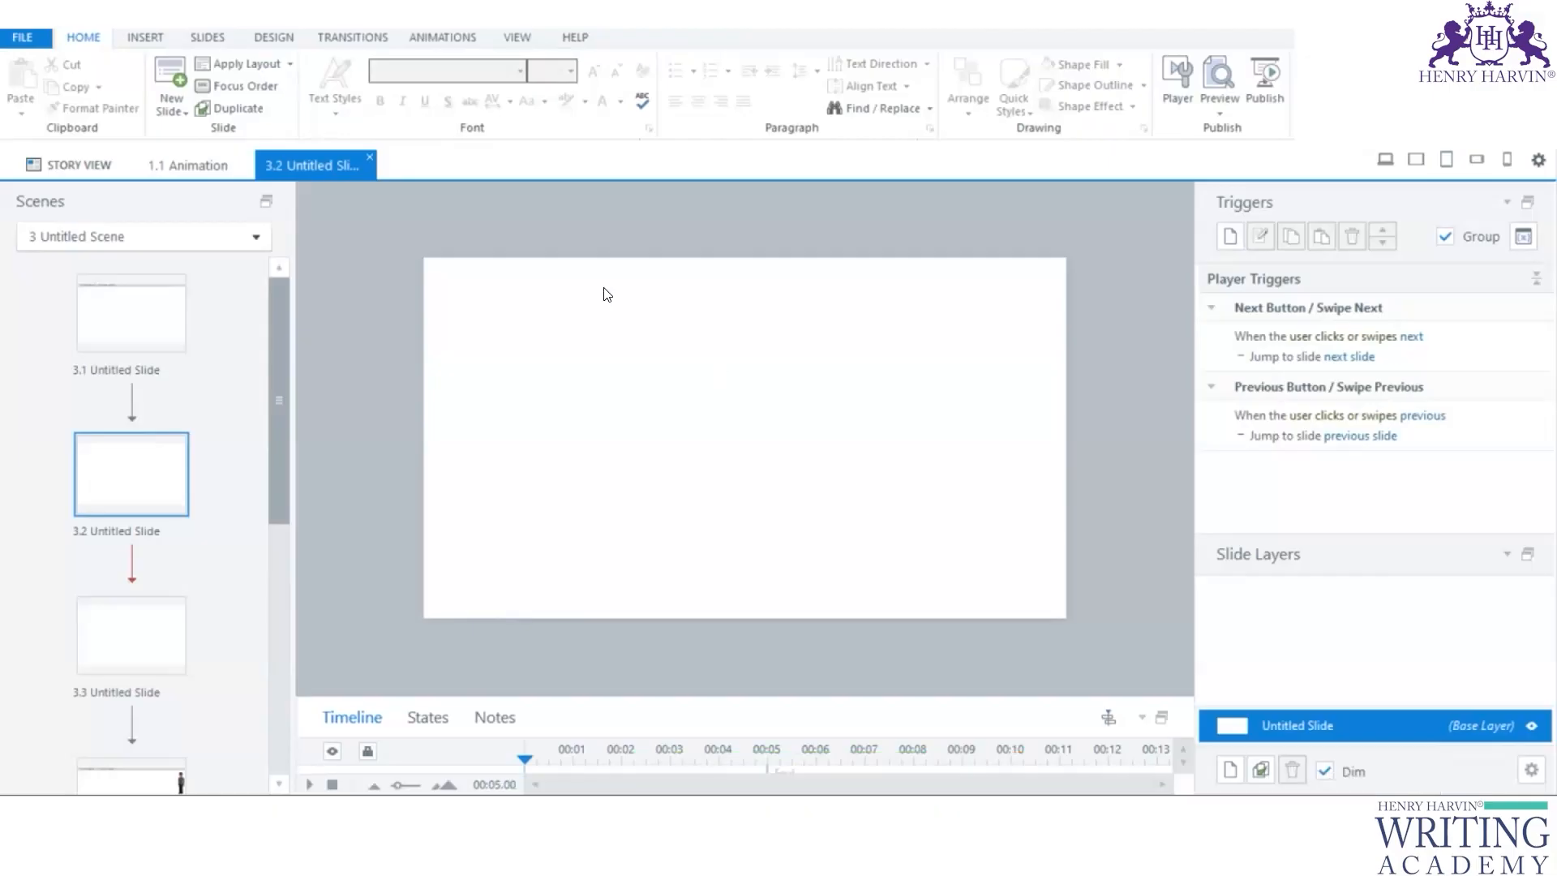
click(144, 37)
click(185, 80)
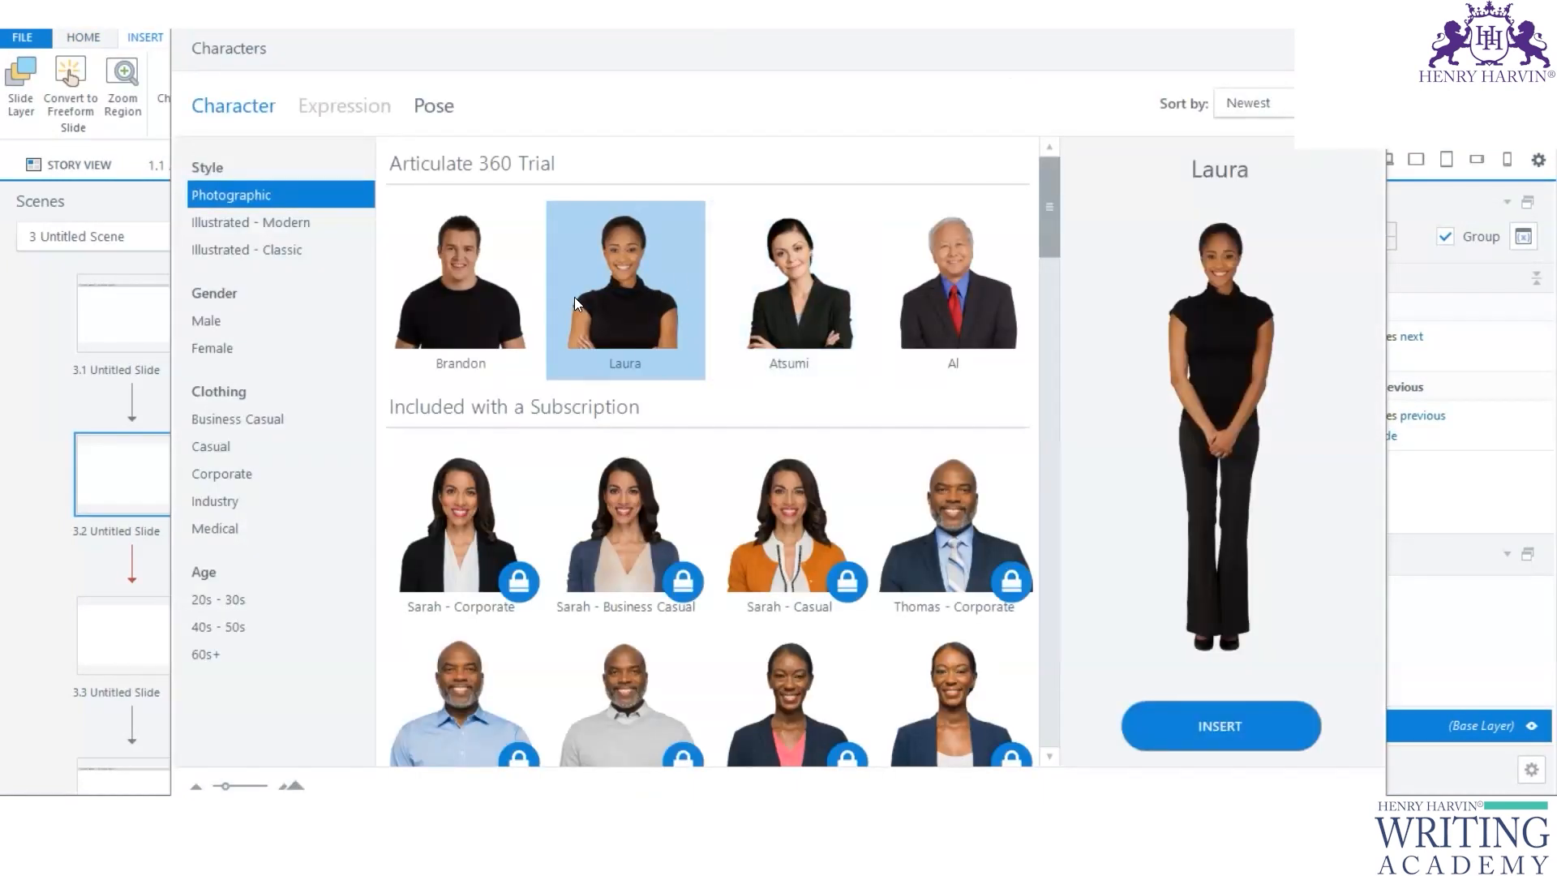
click(254, 255)
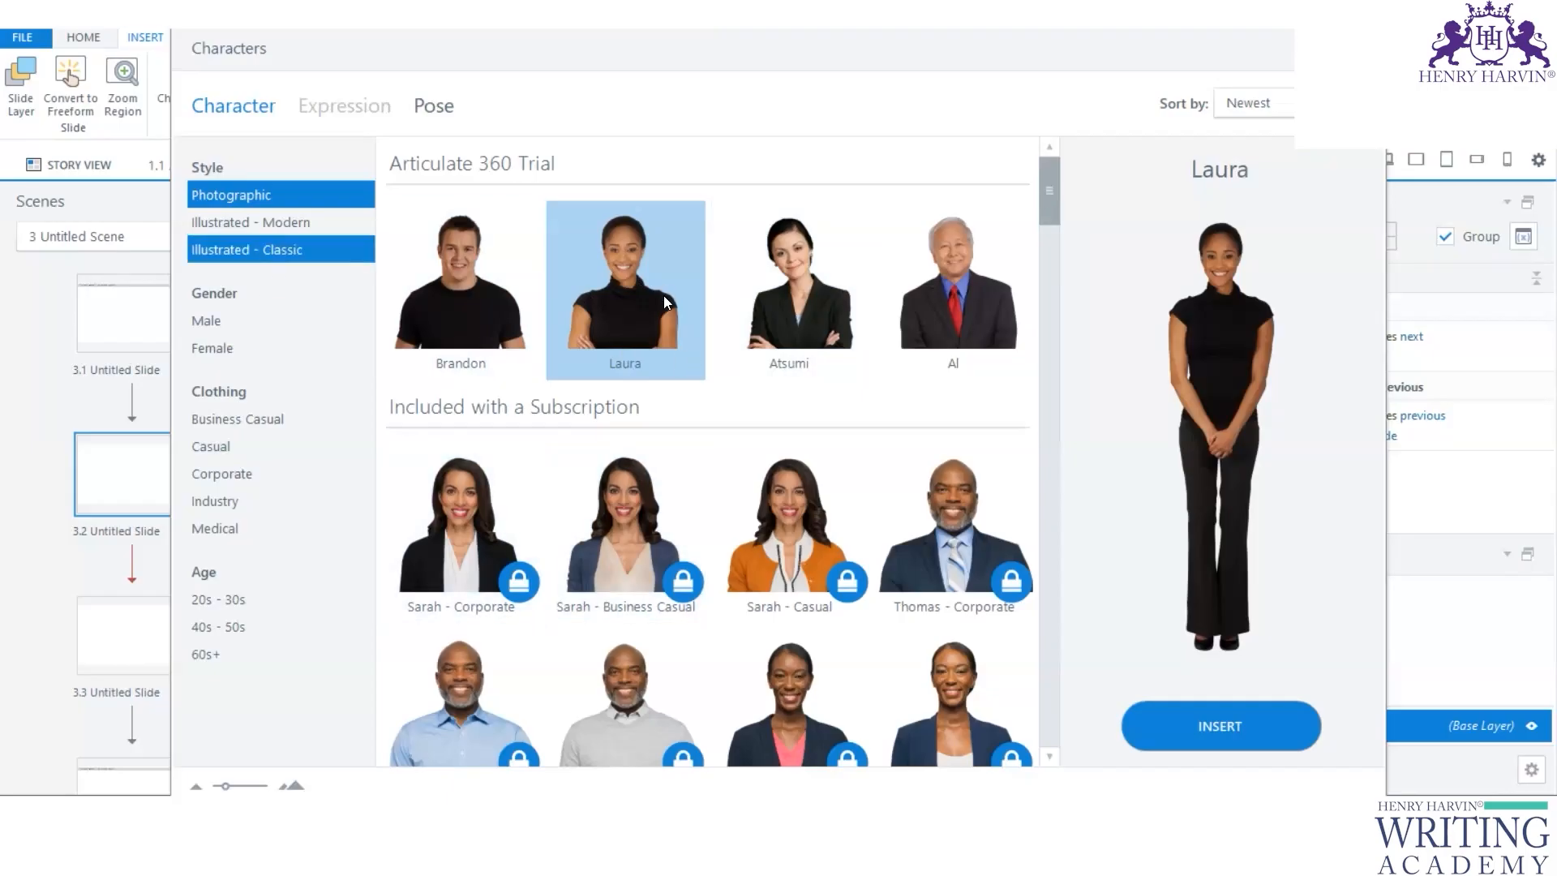
click(312, 251)
click(271, 253)
click(310, 196)
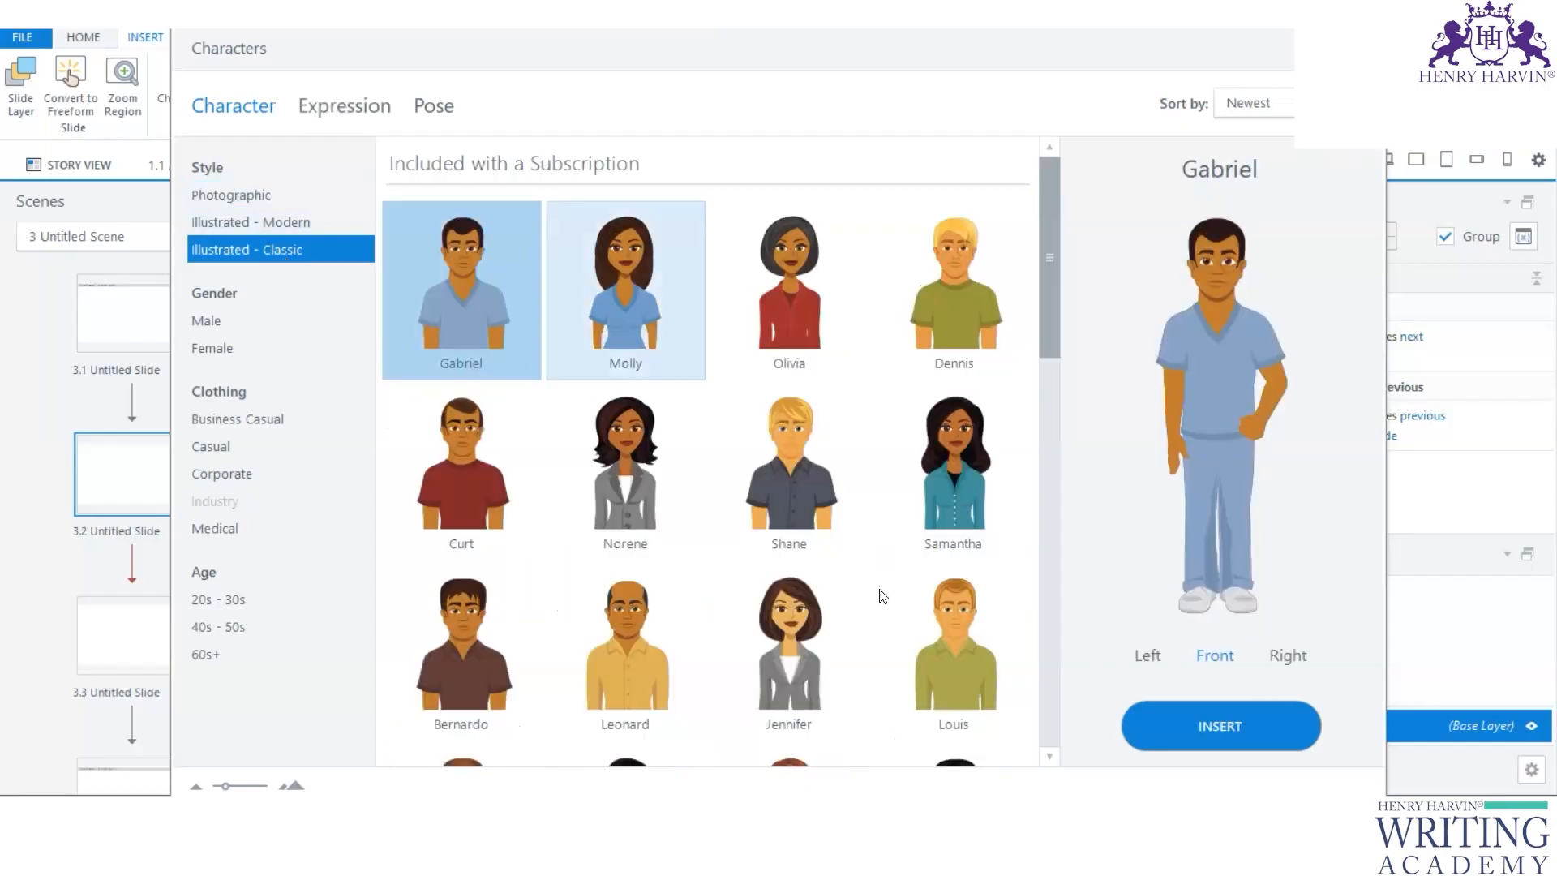
scroll(870, 594, down, 3)
click(814, 456)
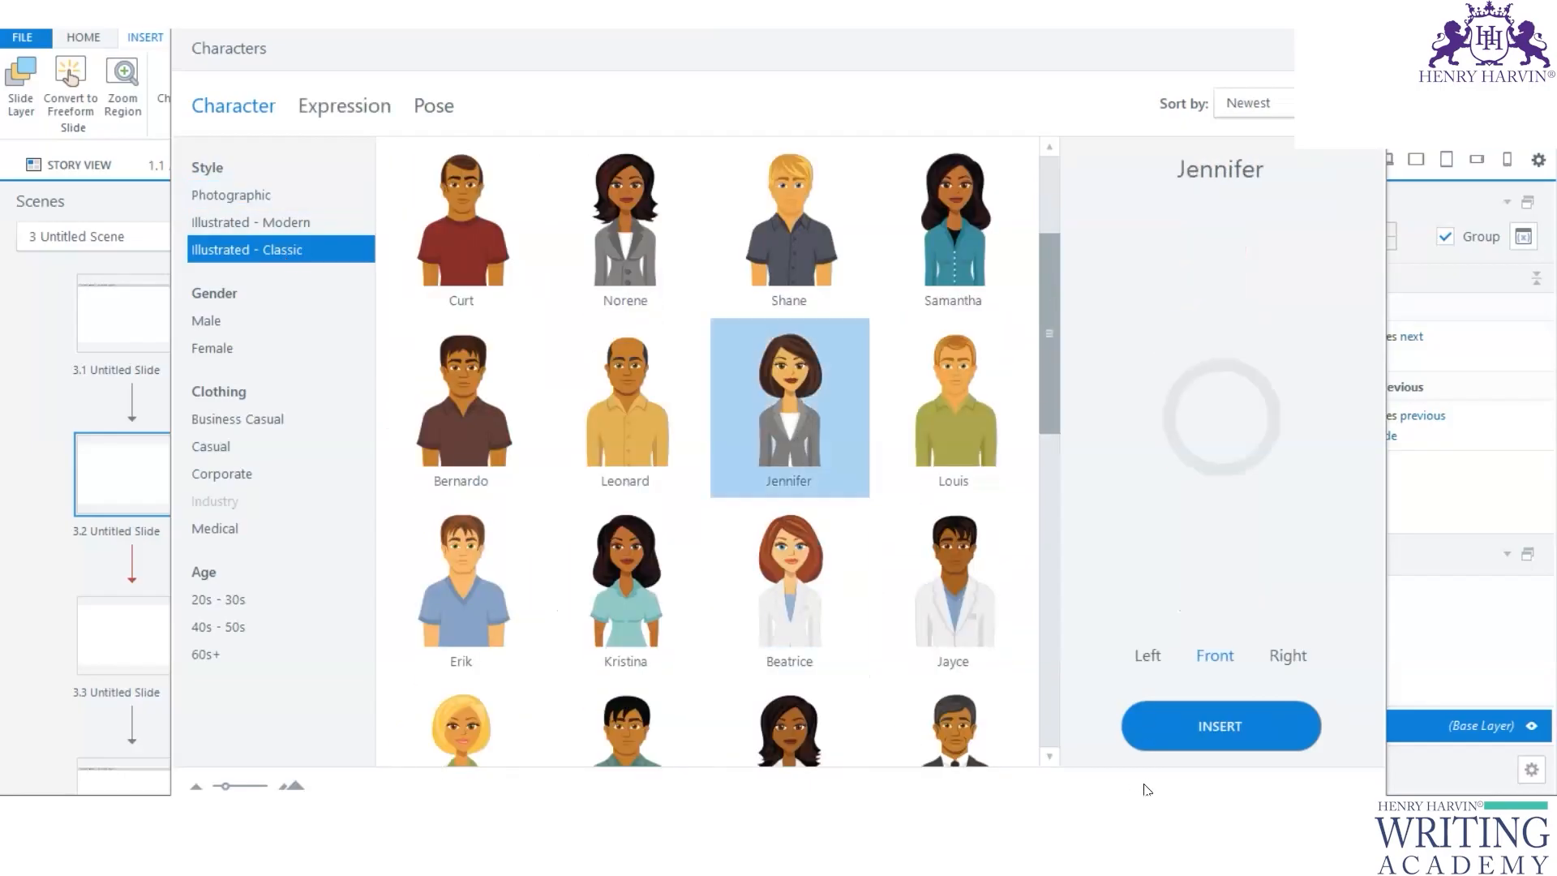
click(1195, 720)
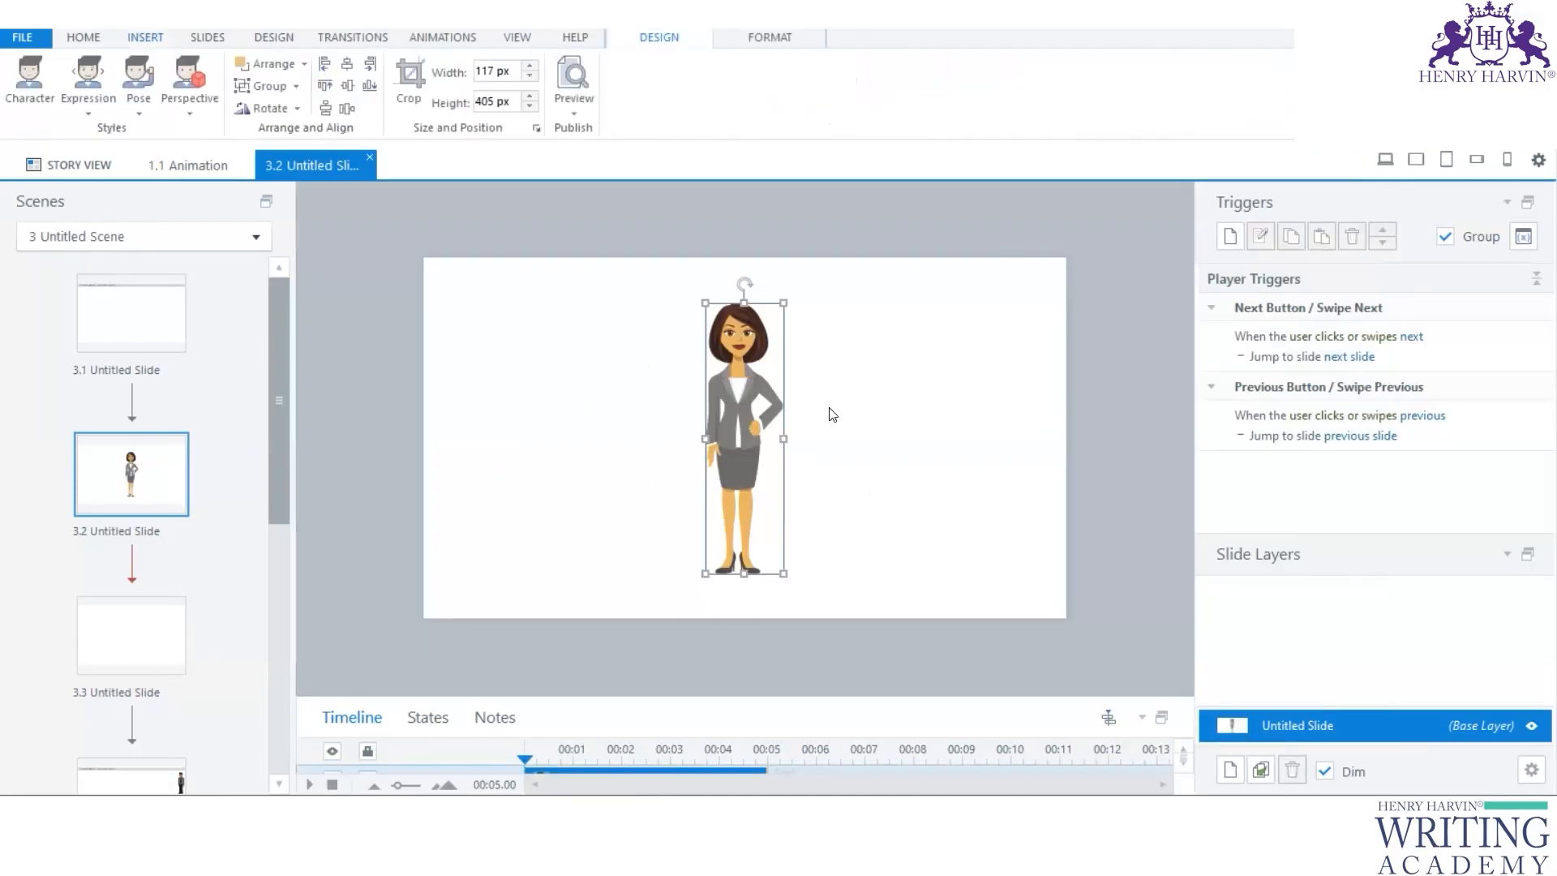
Step: Shrink the character to about 65 by 227 px and place it in the upper middle of the slide
drag(653, 404, 586, 409)
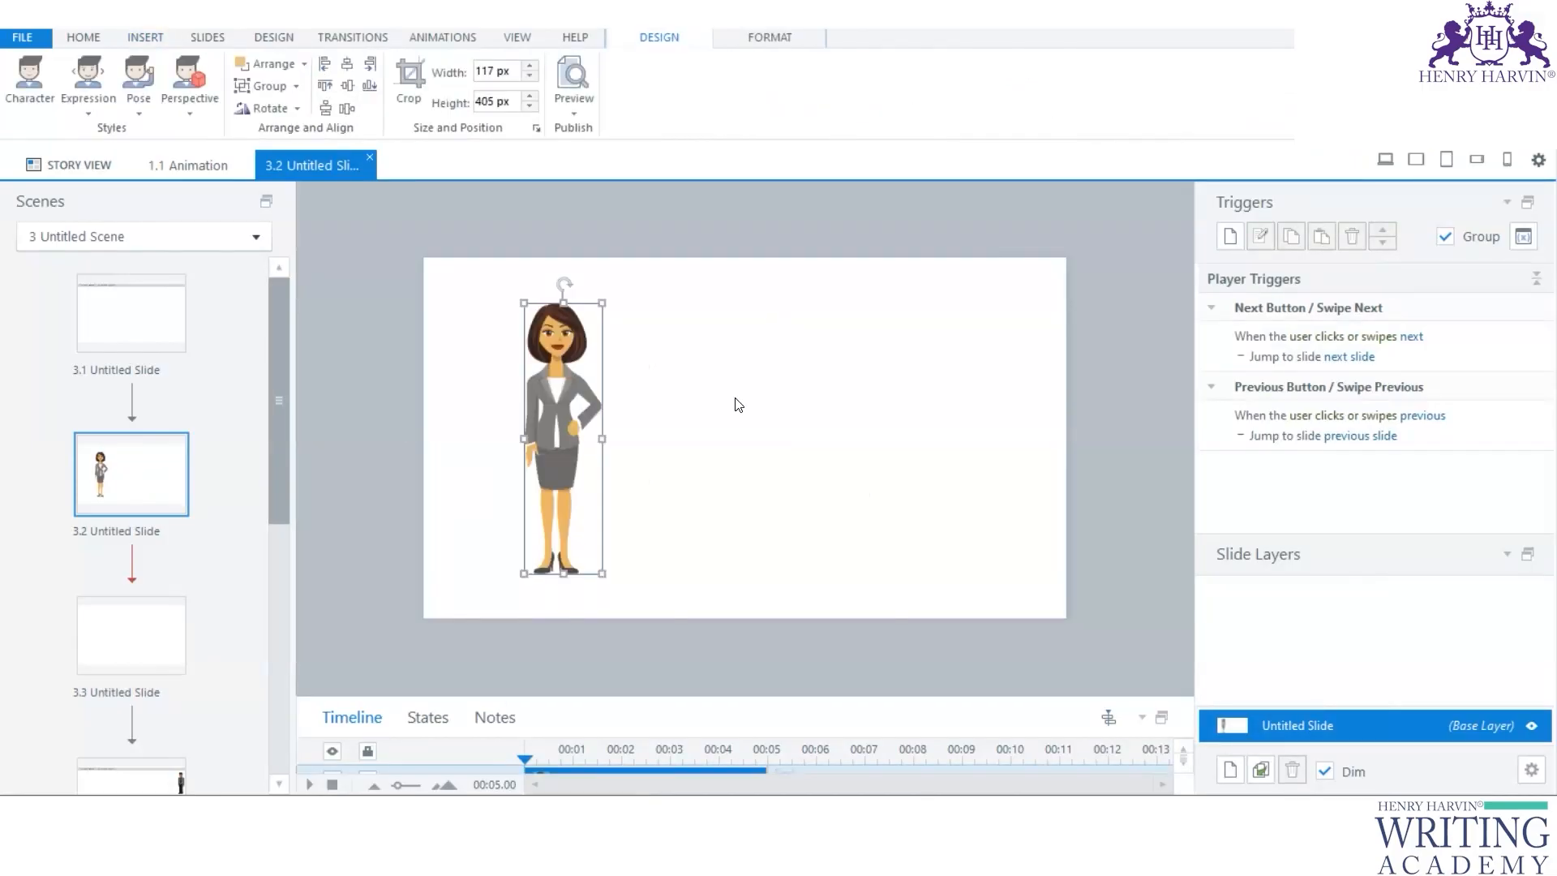
click(619, 417)
drag(568, 414, 505, 416)
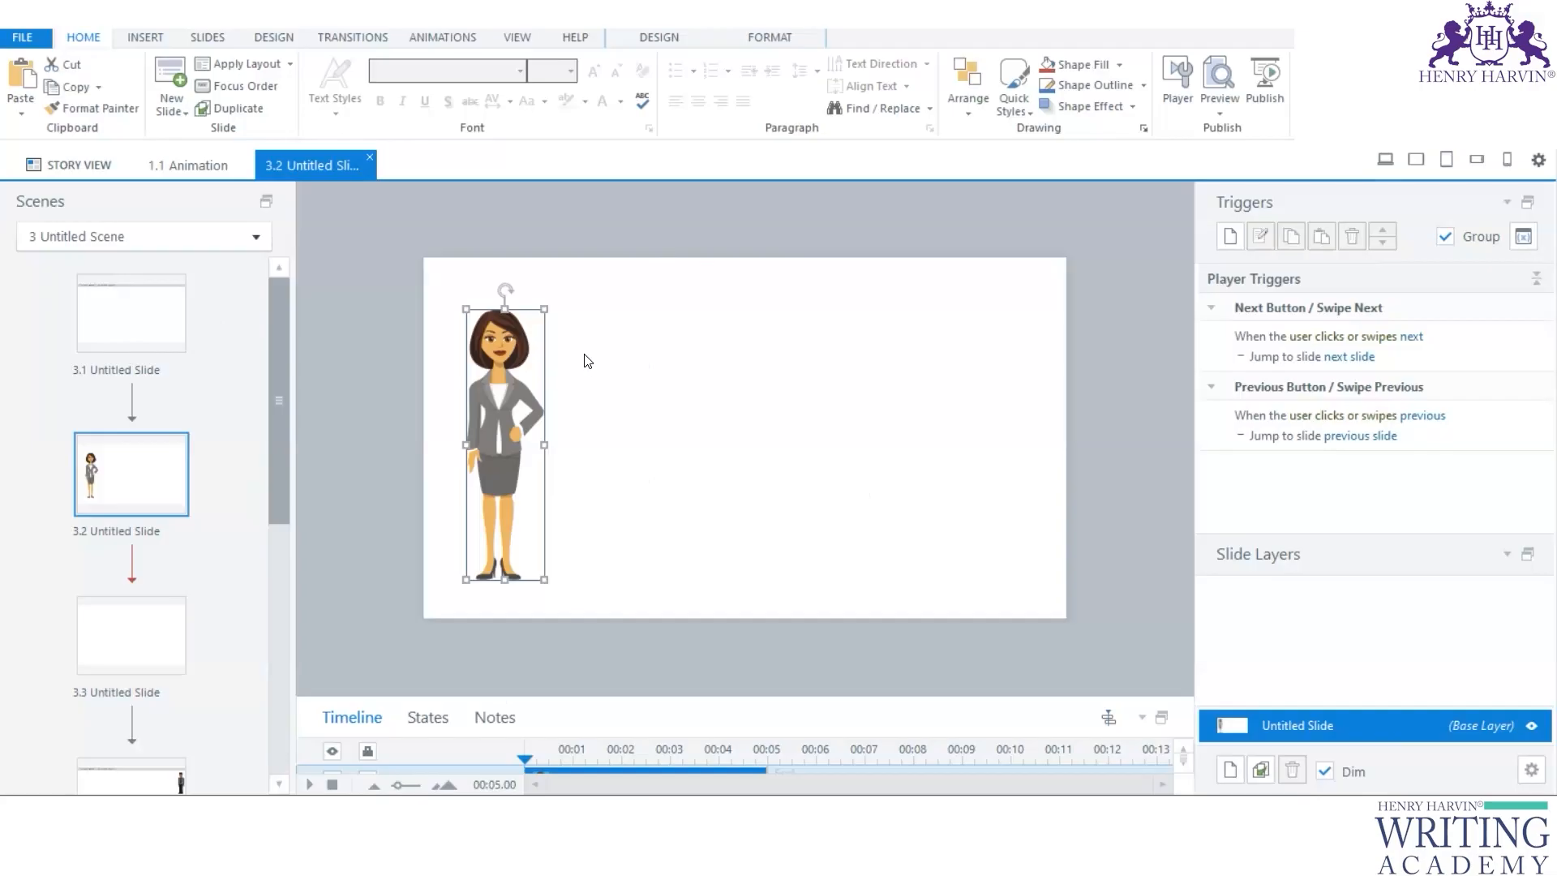
drag(544, 309, 535, 339)
drag(510, 446, 542, 437)
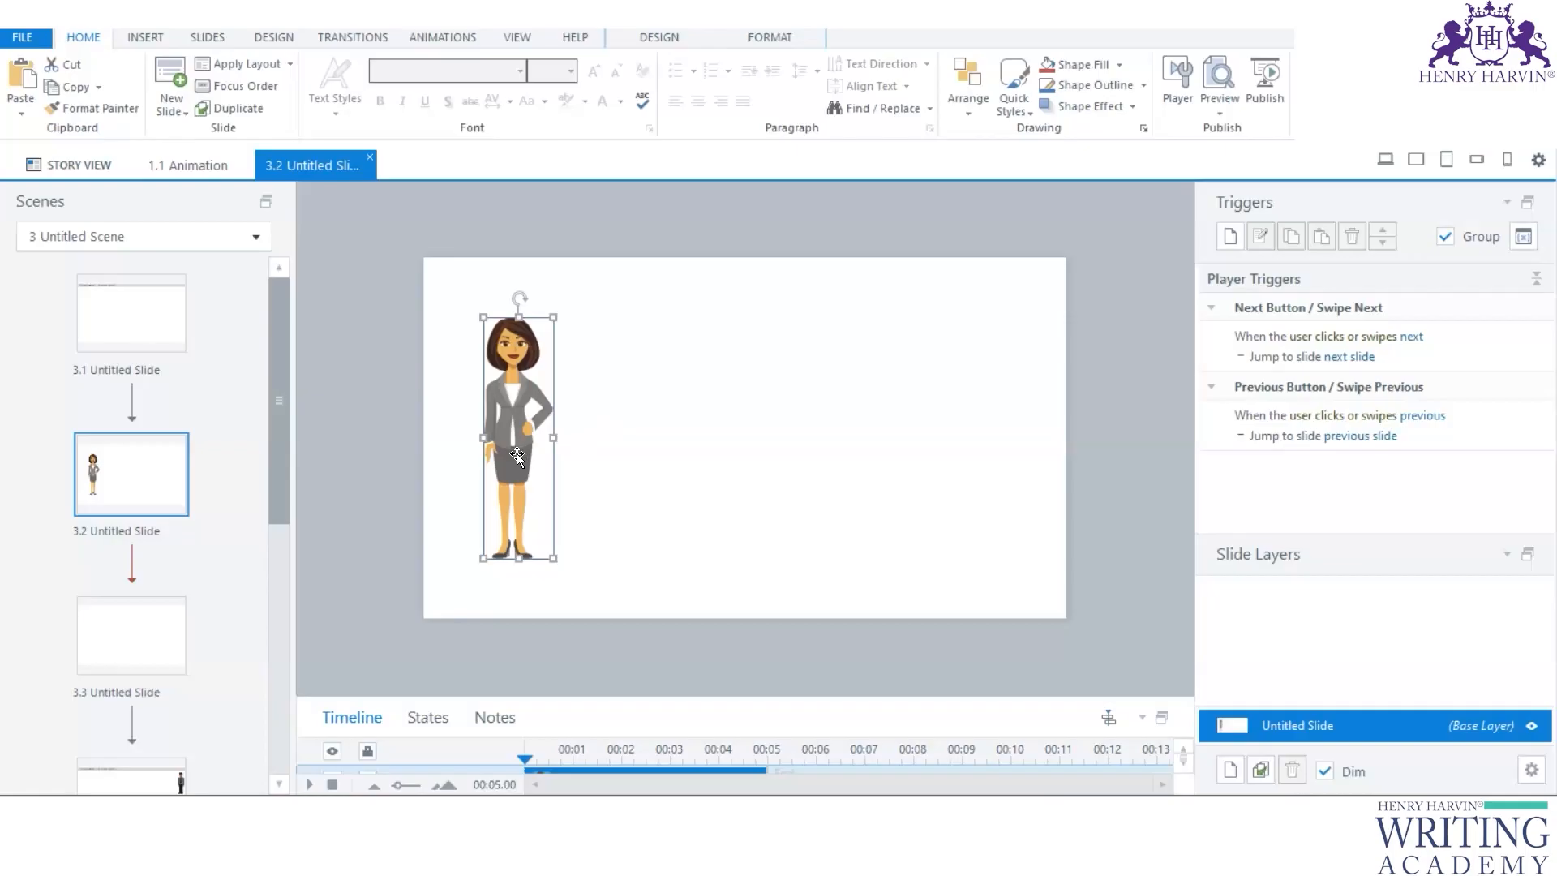
mouse_move(533, 414)
mouse_down()
mouse_move(604, 449)
mouse_move(694, 386)
mouse_move(838, 337)
mouse_move(889, 231)
mouse_move(1038, 447)
mouse_move(527, 397)
mouse_move(1024, 413)
mouse_move(527, 428)
mouse_up()
drag(553, 558, 571, 574)
drag(521, 416, 489, 416)
drag(524, 317, 490, 427)
drag(479, 506, 479, 462)
drag(500, 362, 495, 376)
drag(484, 432, 749, 372)
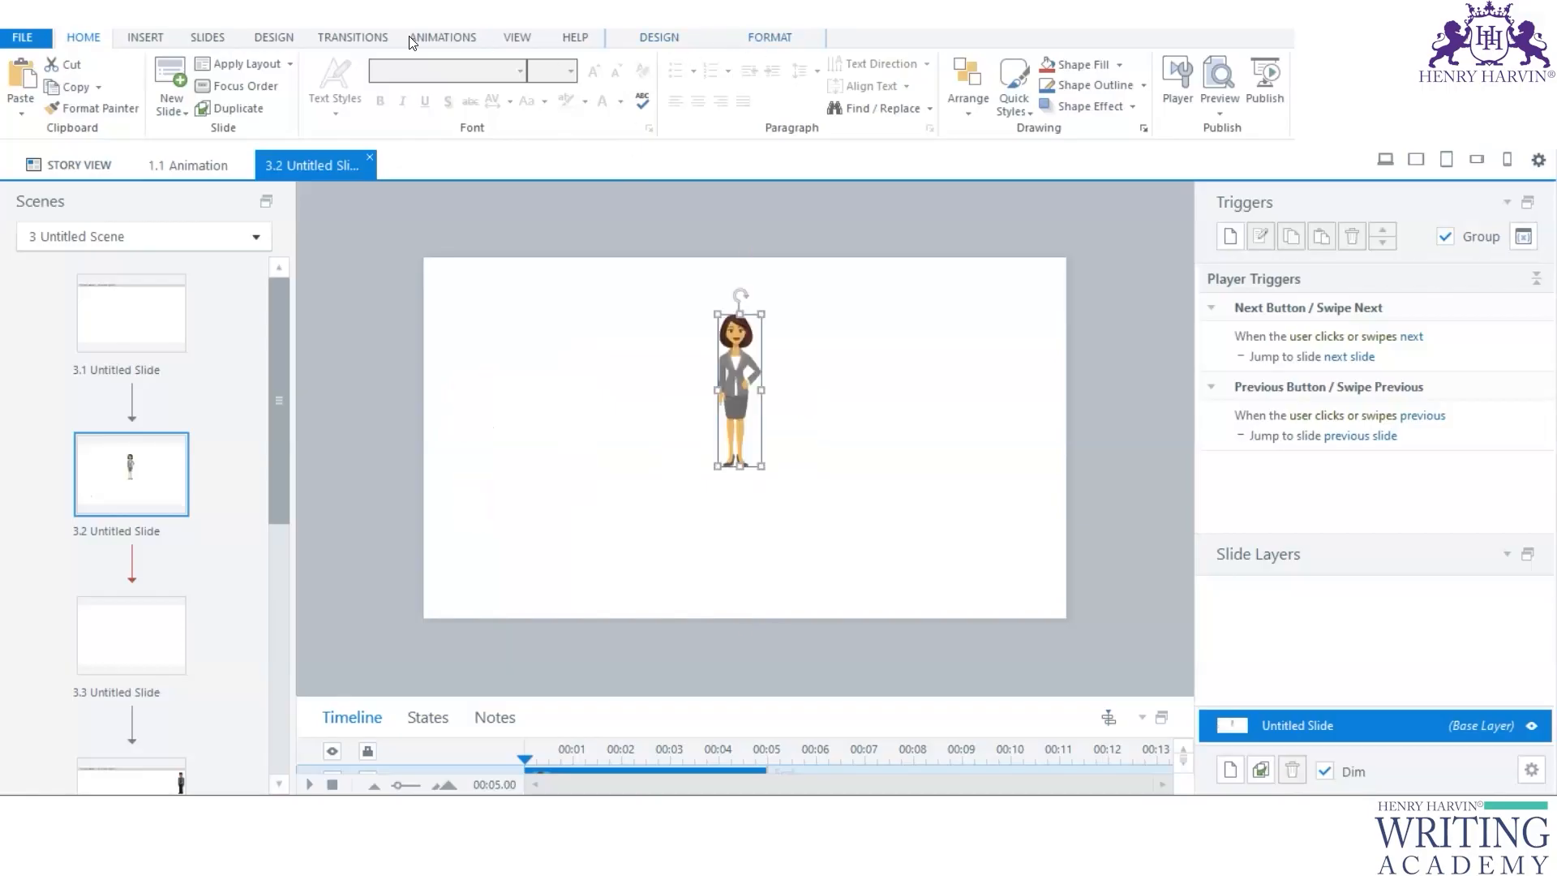
Step: Add a Lines motion path to the character
click(445, 37)
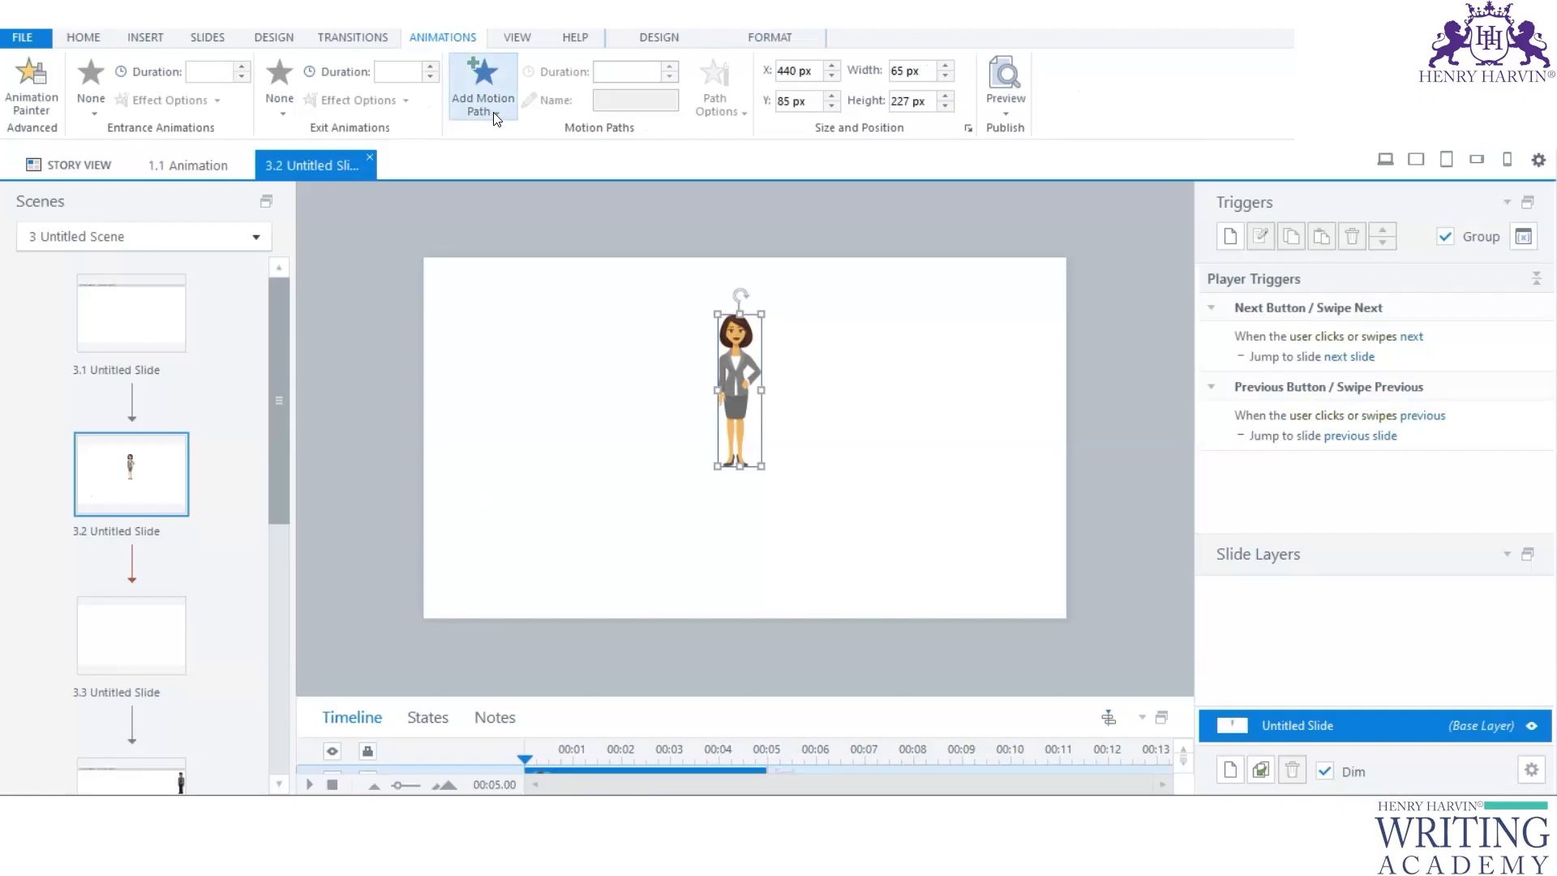
click(481, 108)
click(491, 170)
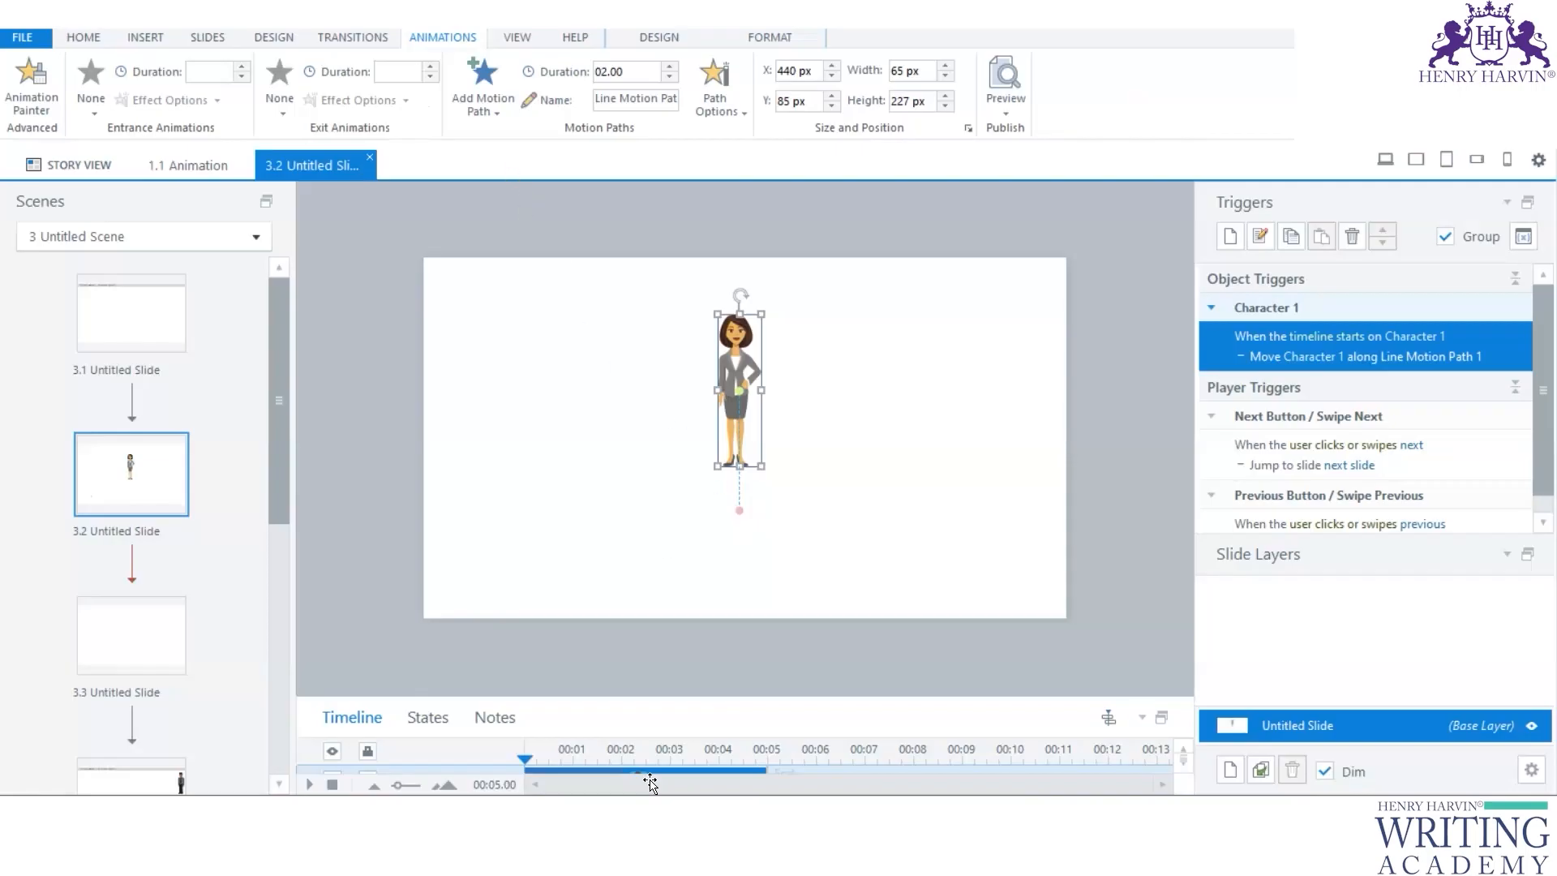
Step: Rename the character's timeline entry as "Character Motion path down"
click(677, 708)
drag(671, 697, 689, 462)
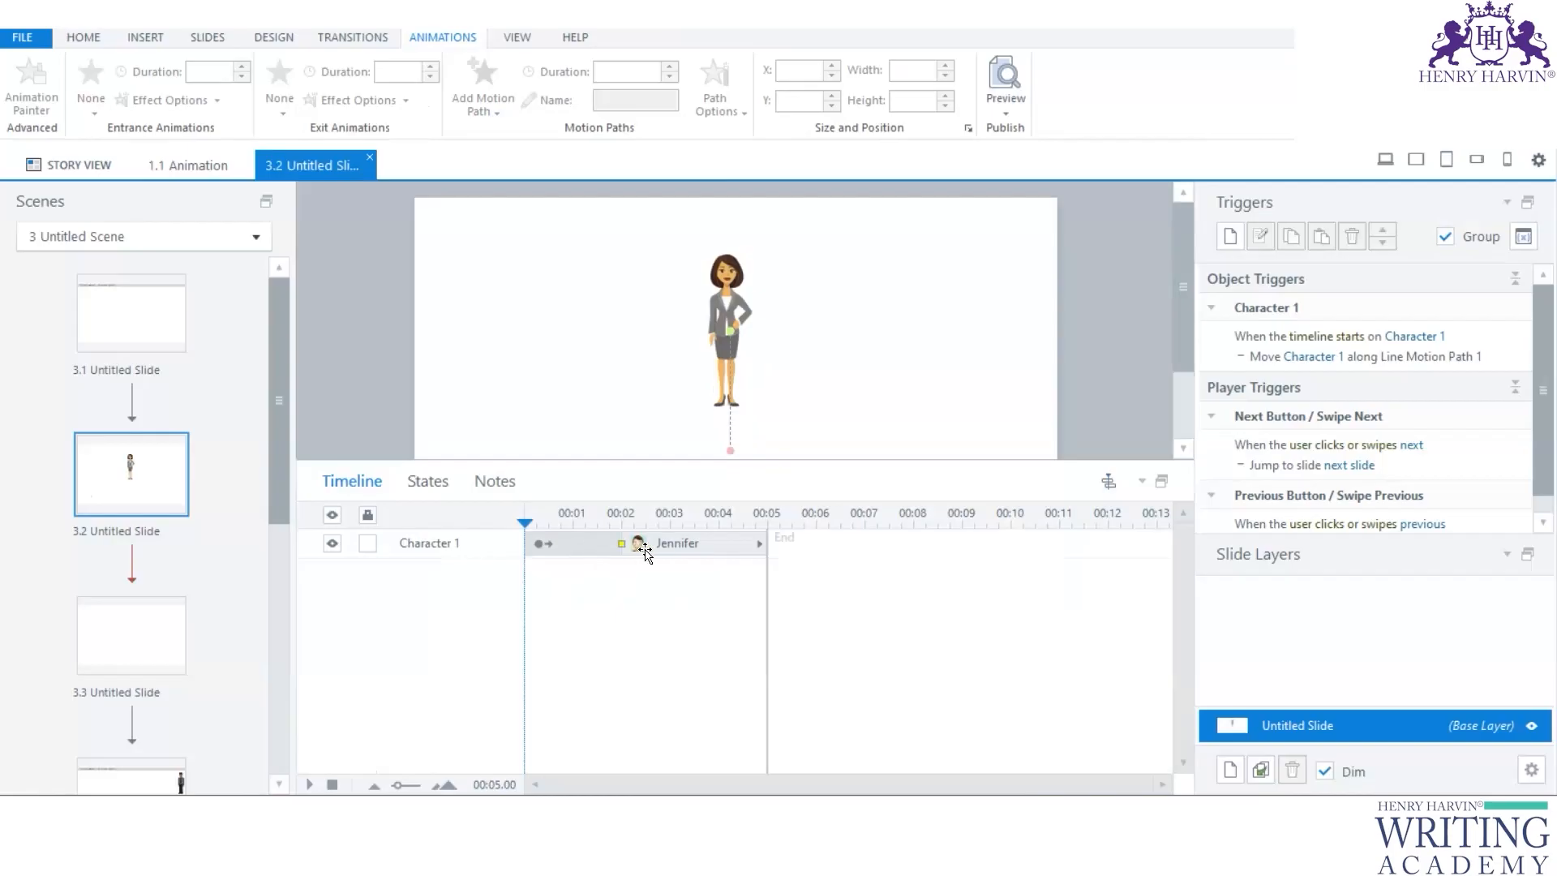
click(459, 543)
click(461, 543)
double_click(461, 542)
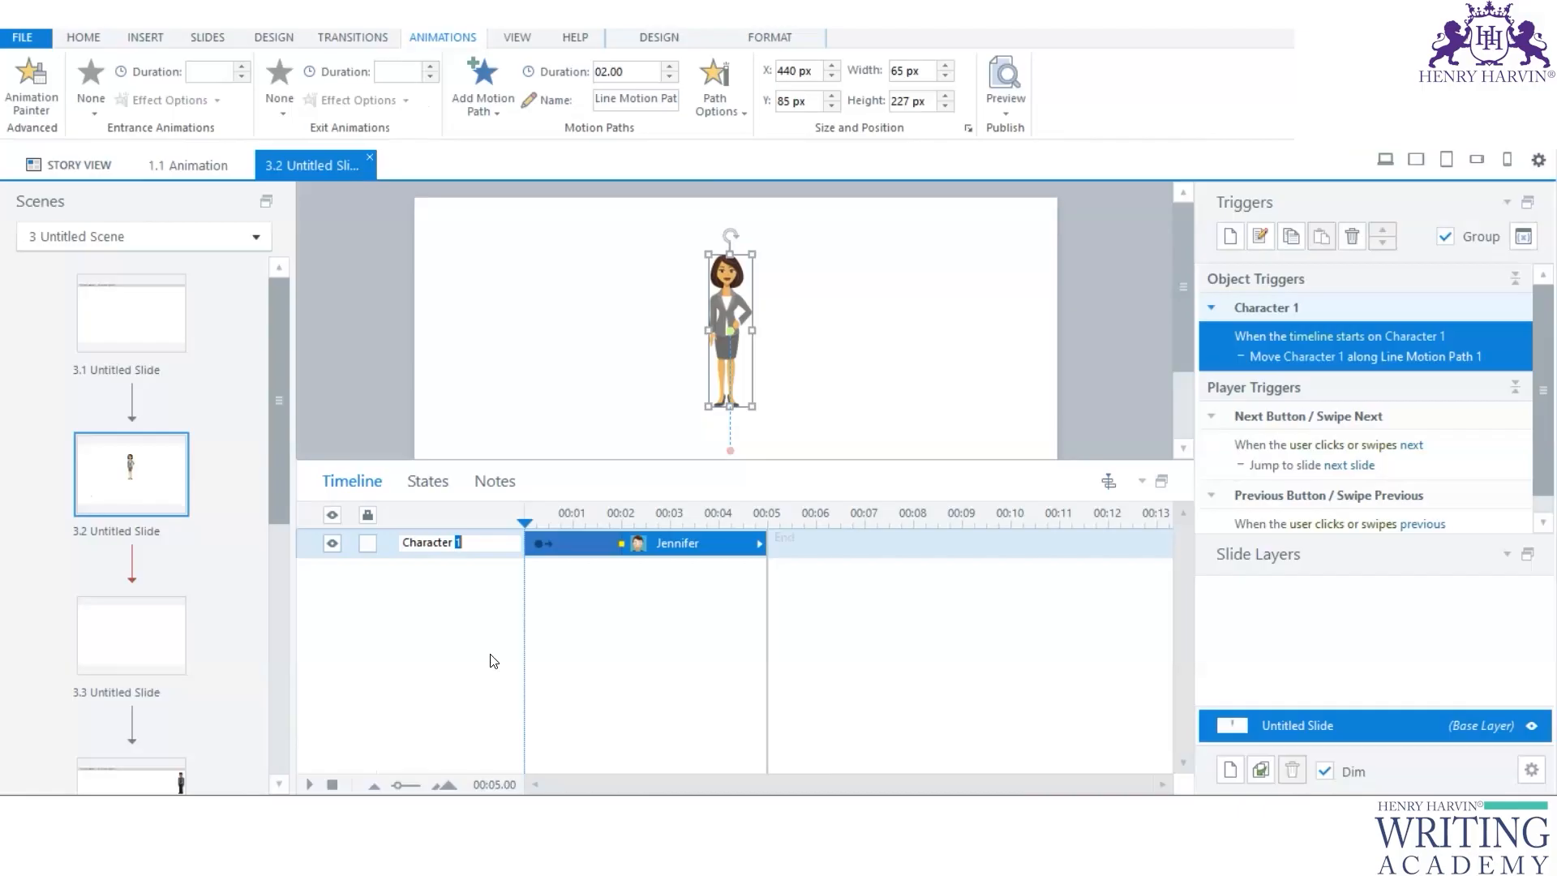
text(otio)
text(n path)
text(down)
click(550, 334)
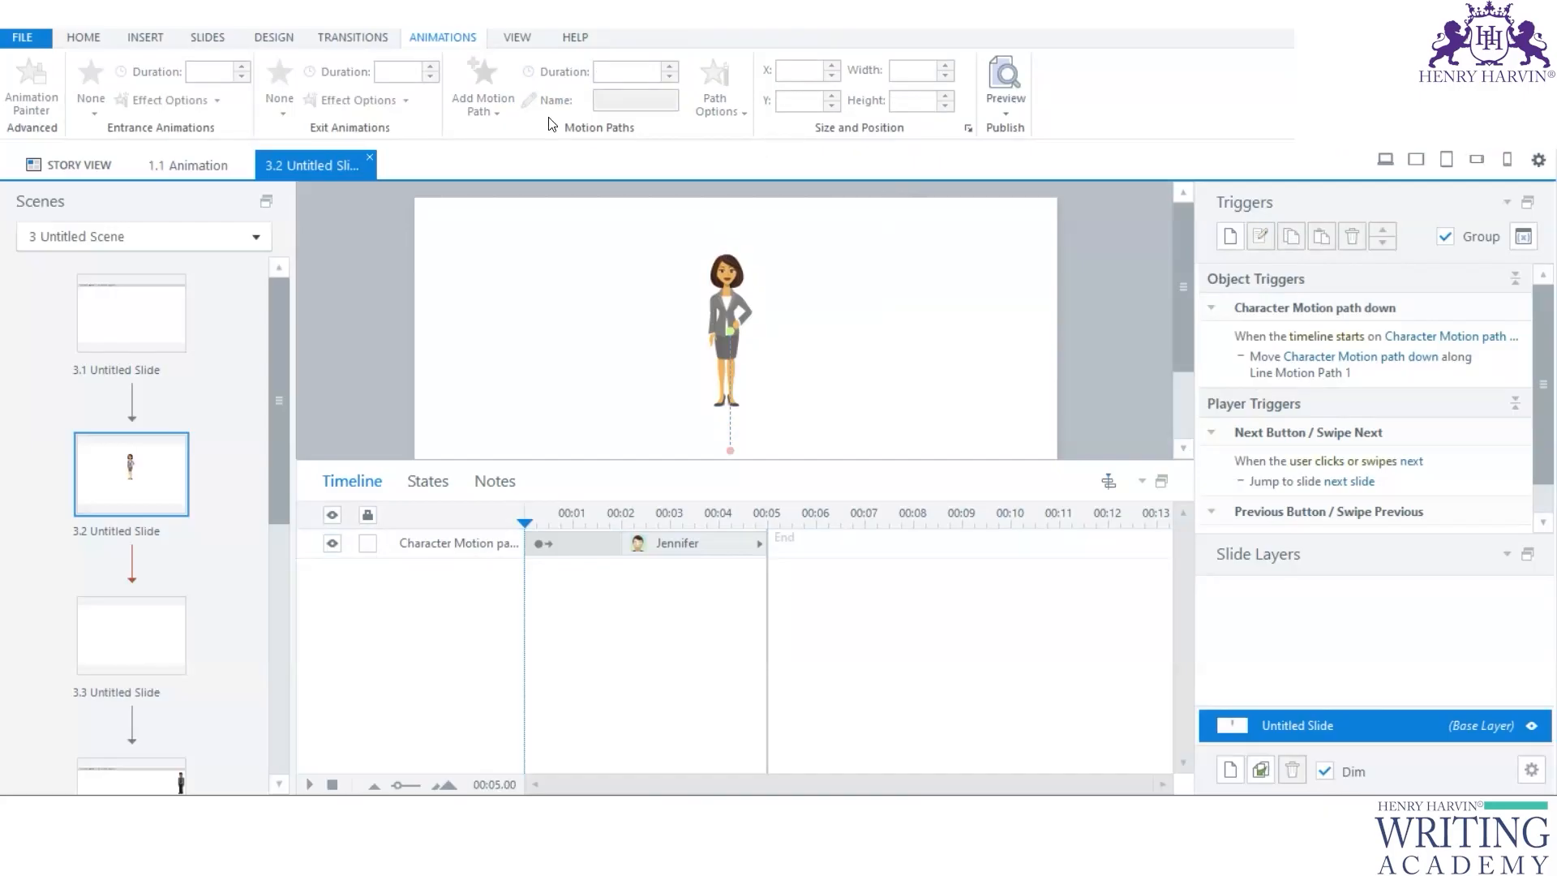
Step: Insert a small blue button beyond the character's lower right and duplicate it into a cluster of seven buttons
click(158, 38)
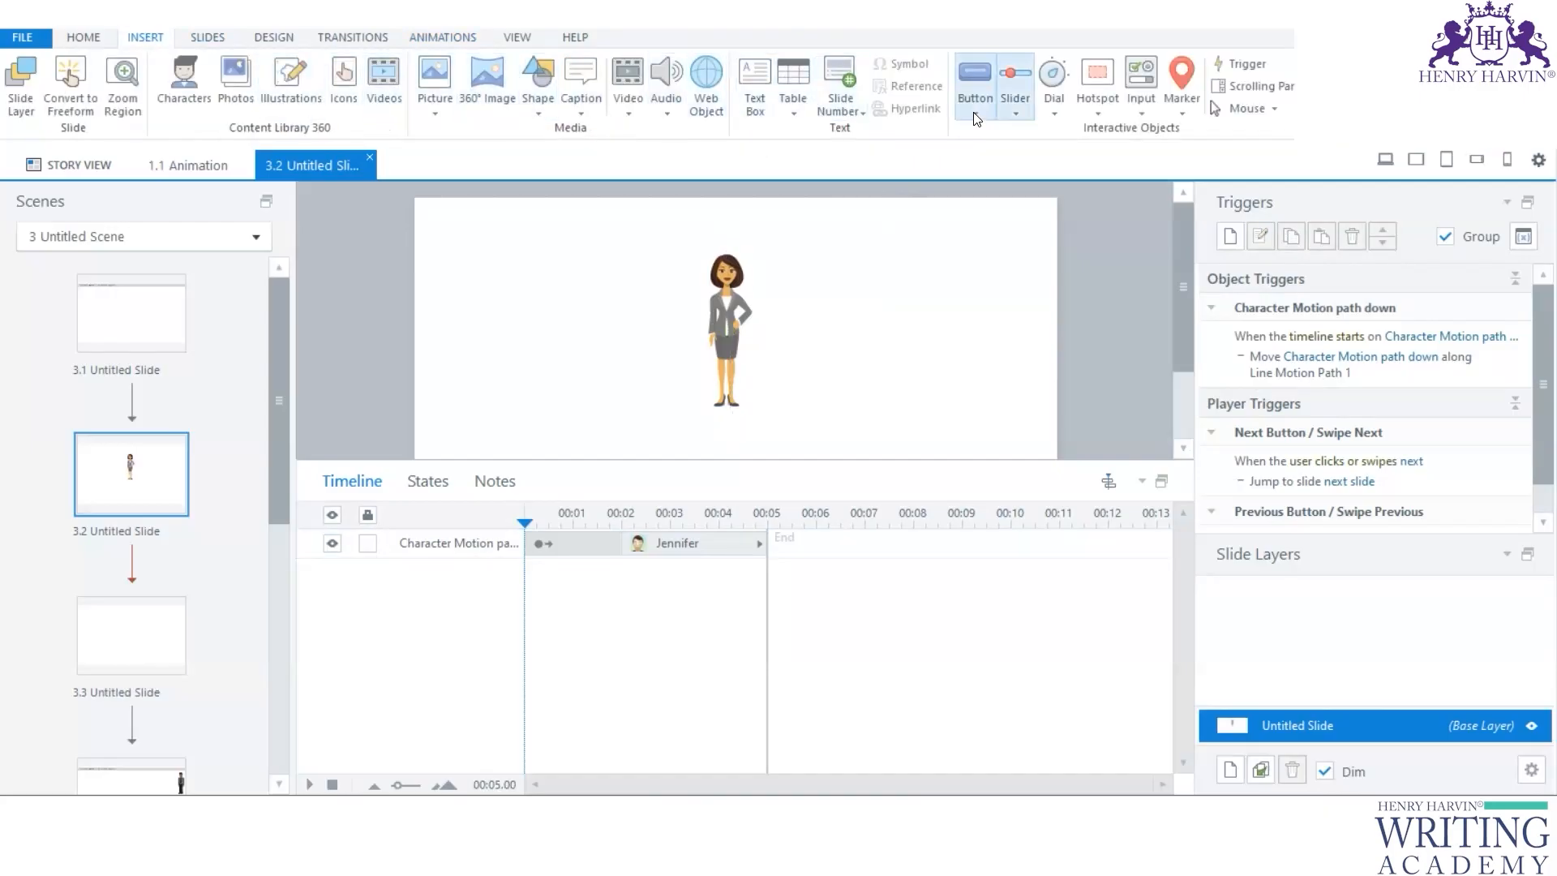
mouse_move(888, 390)
mouse_down()
mouse_move(981, 431)
mouse_move(897, 415)
mouse_up()
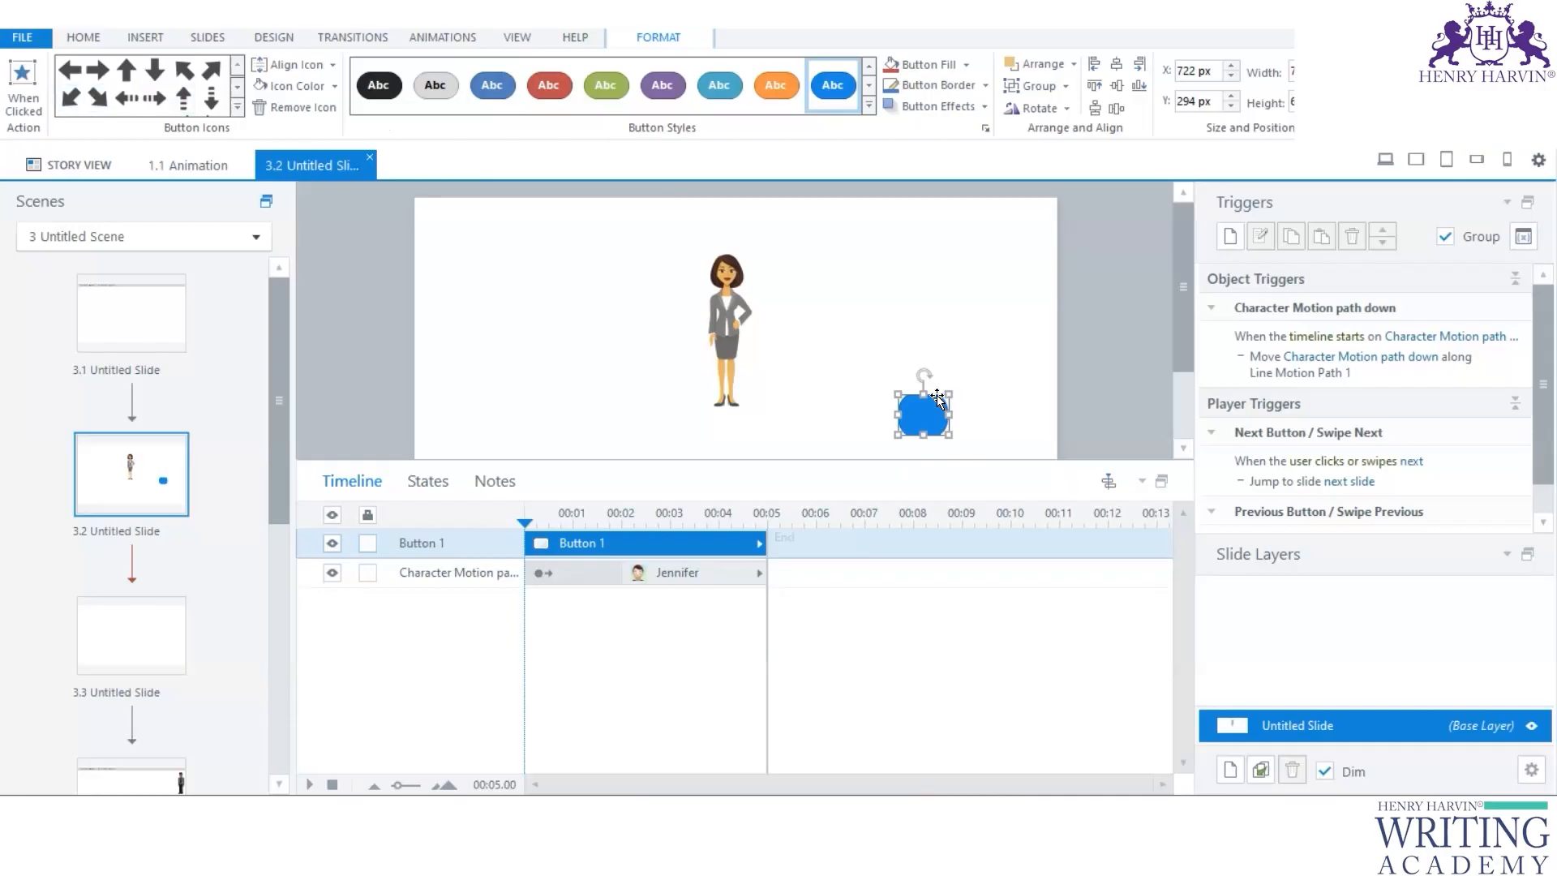
drag(936, 394, 978, 358)
drag(933, 422, 968, 446)
click(965, 445)
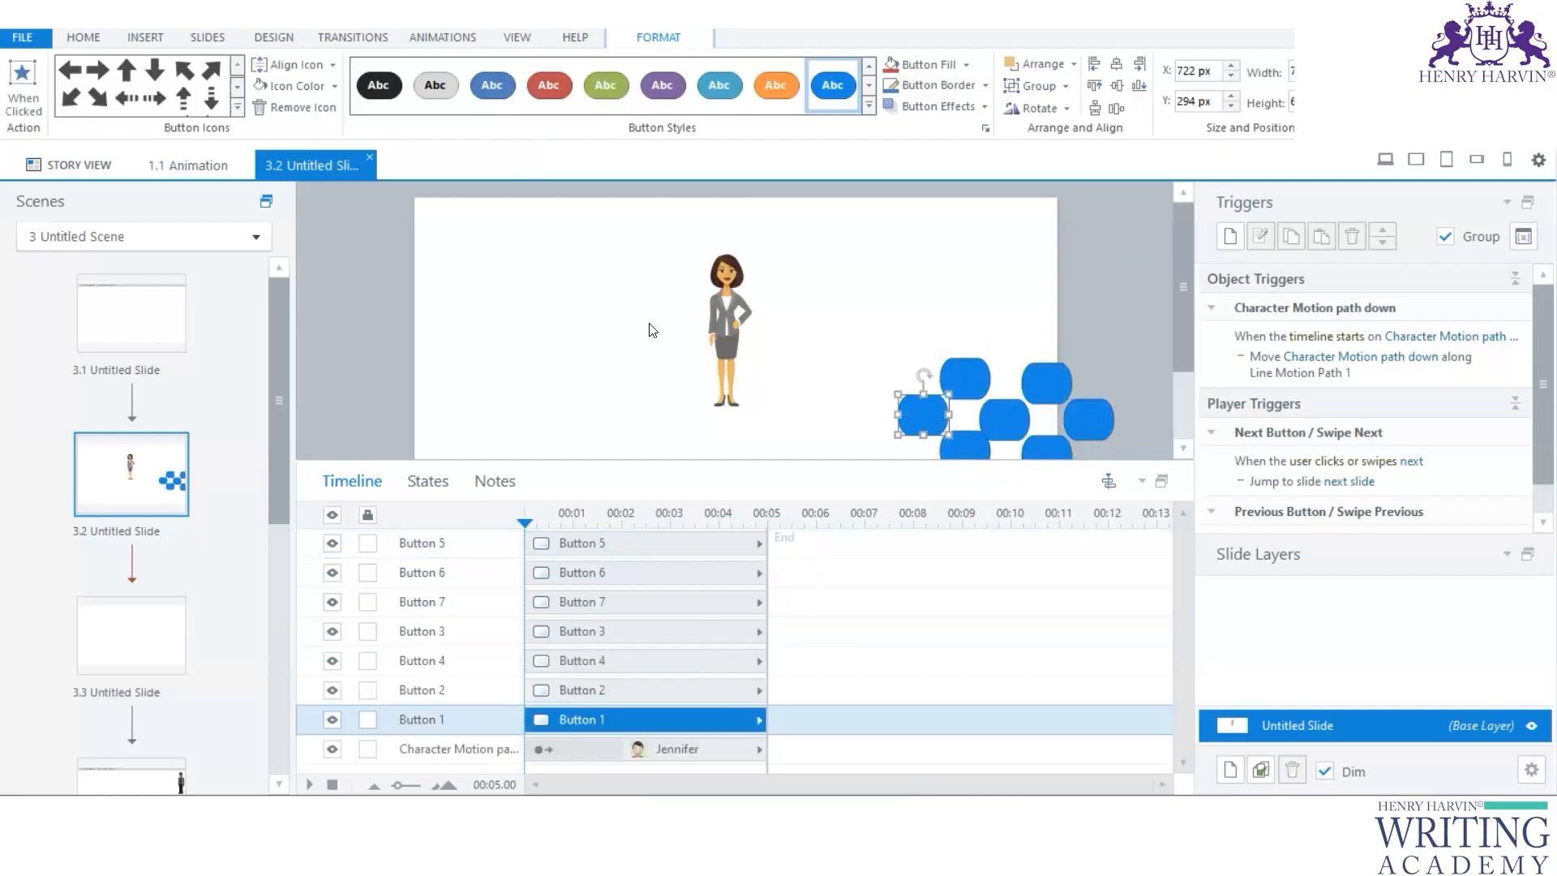
Step: Give the lower, upper, right and left buttons of the cross matching down, up, right and left arrow icons
click(154, 70)
click(964, 378)
click(126, 70)
click(1013, 422)
click(97, 70)
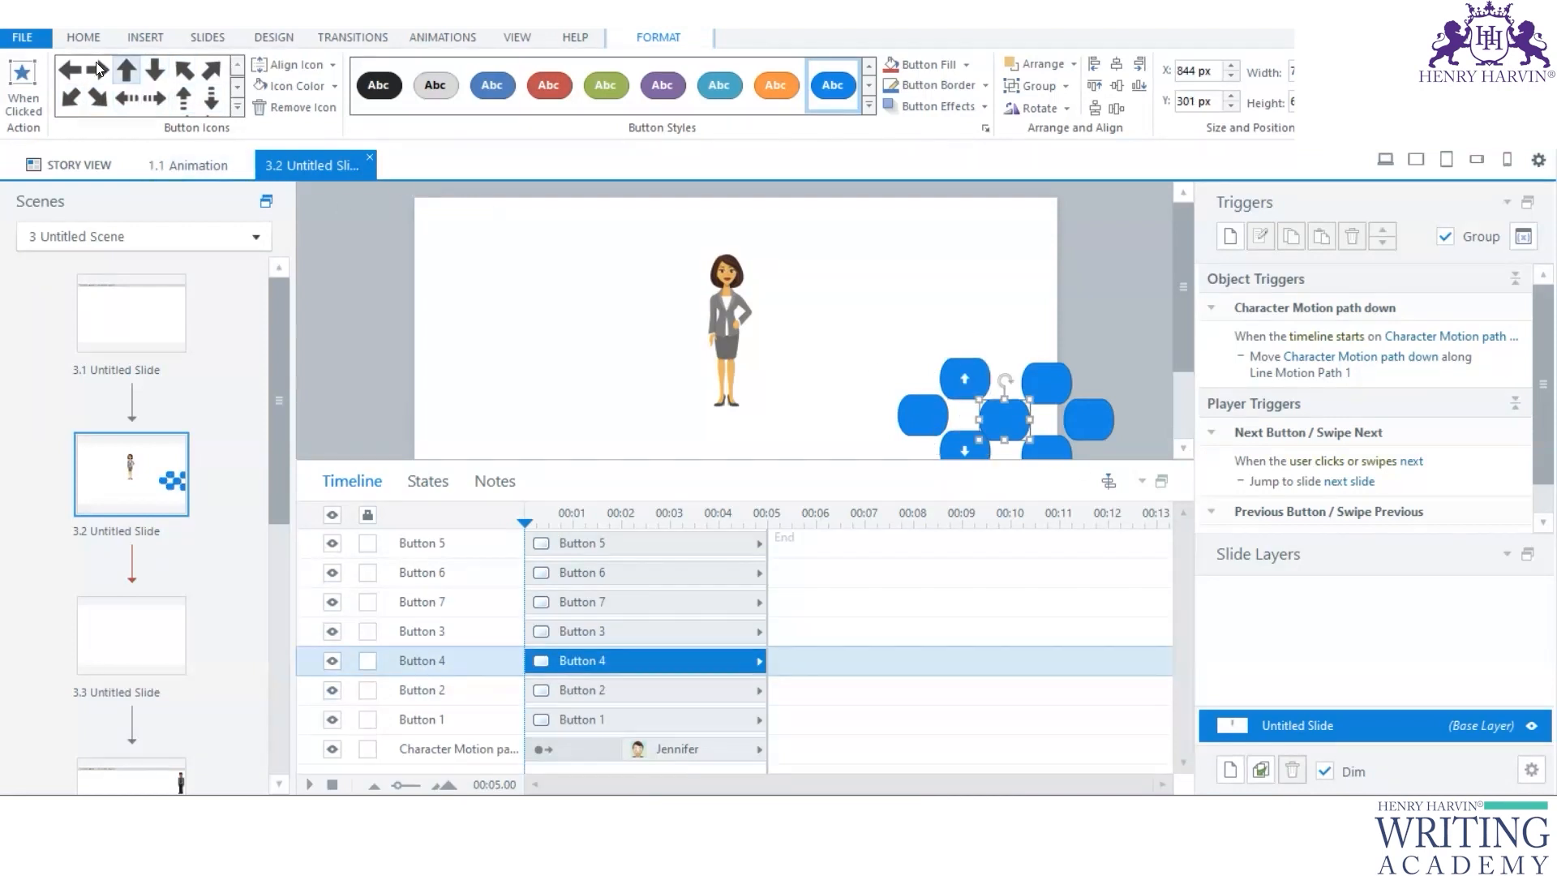
click(925, 417)
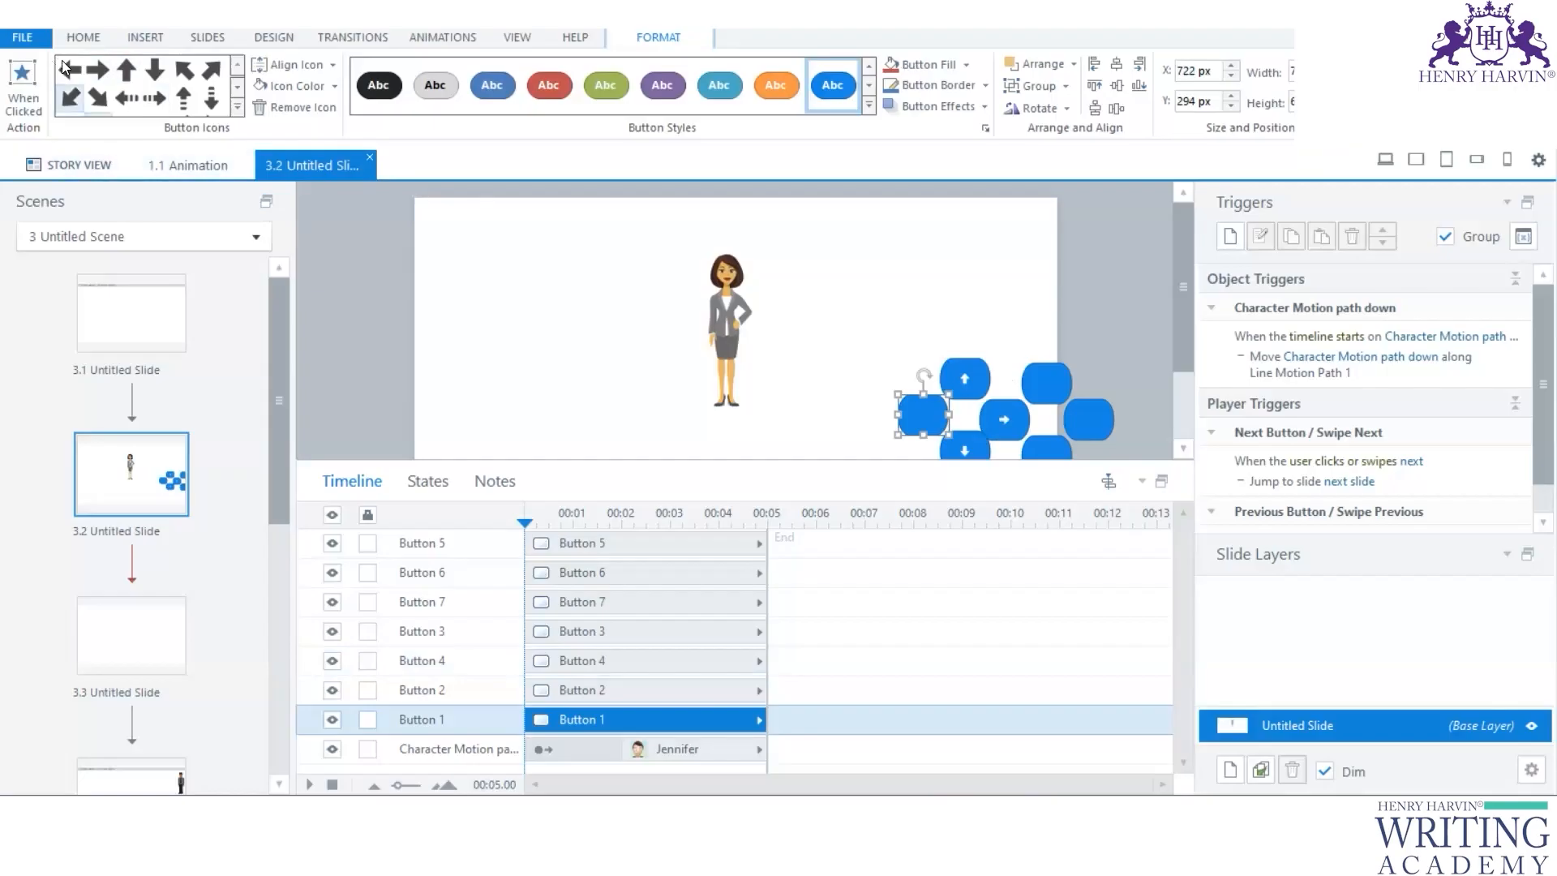
Step: Delete the three surplus buttons without icons beside the four arrow buttons
click(1054, 381)
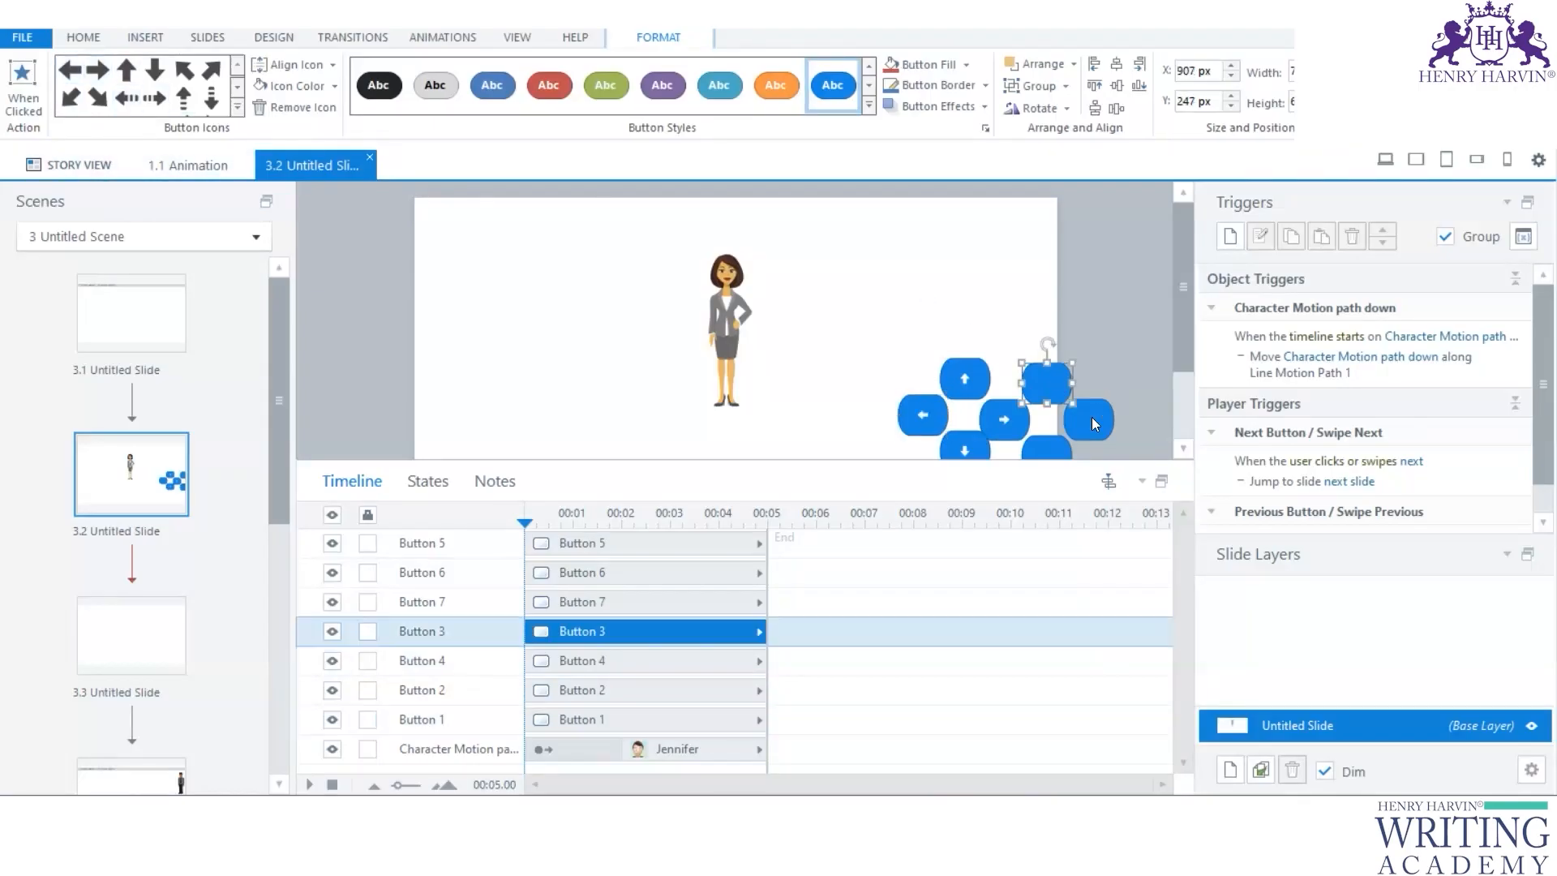
key(Delete)
click(1083, 440)
key(Delete)
click(1046, 448)
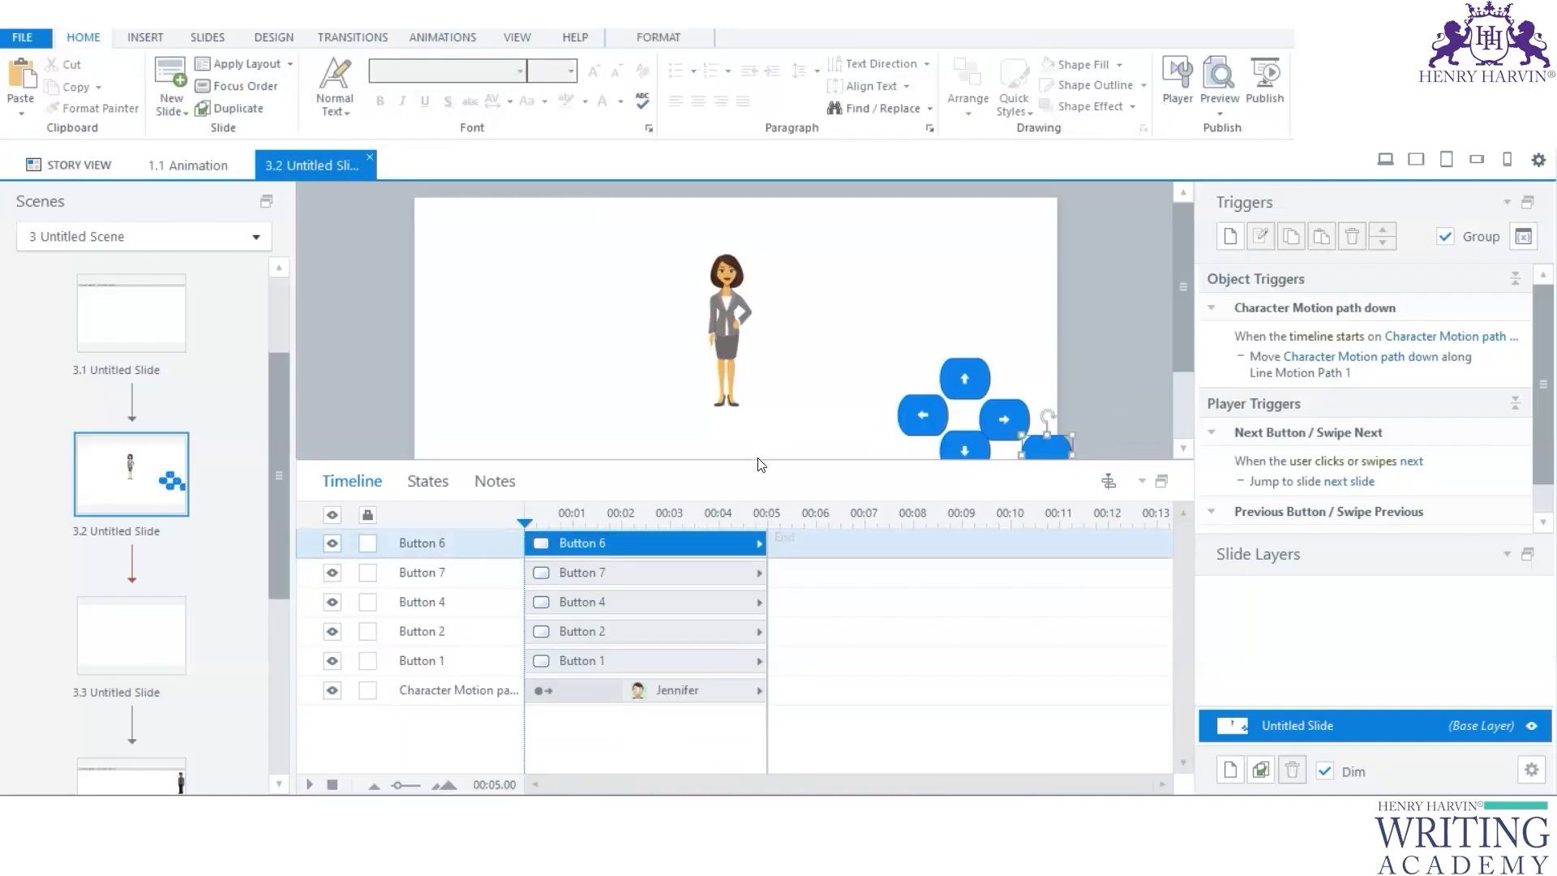
key(Delete)
Step: Rename the down-arrow button's timeline entry as "Button Down"
click(586, 660)
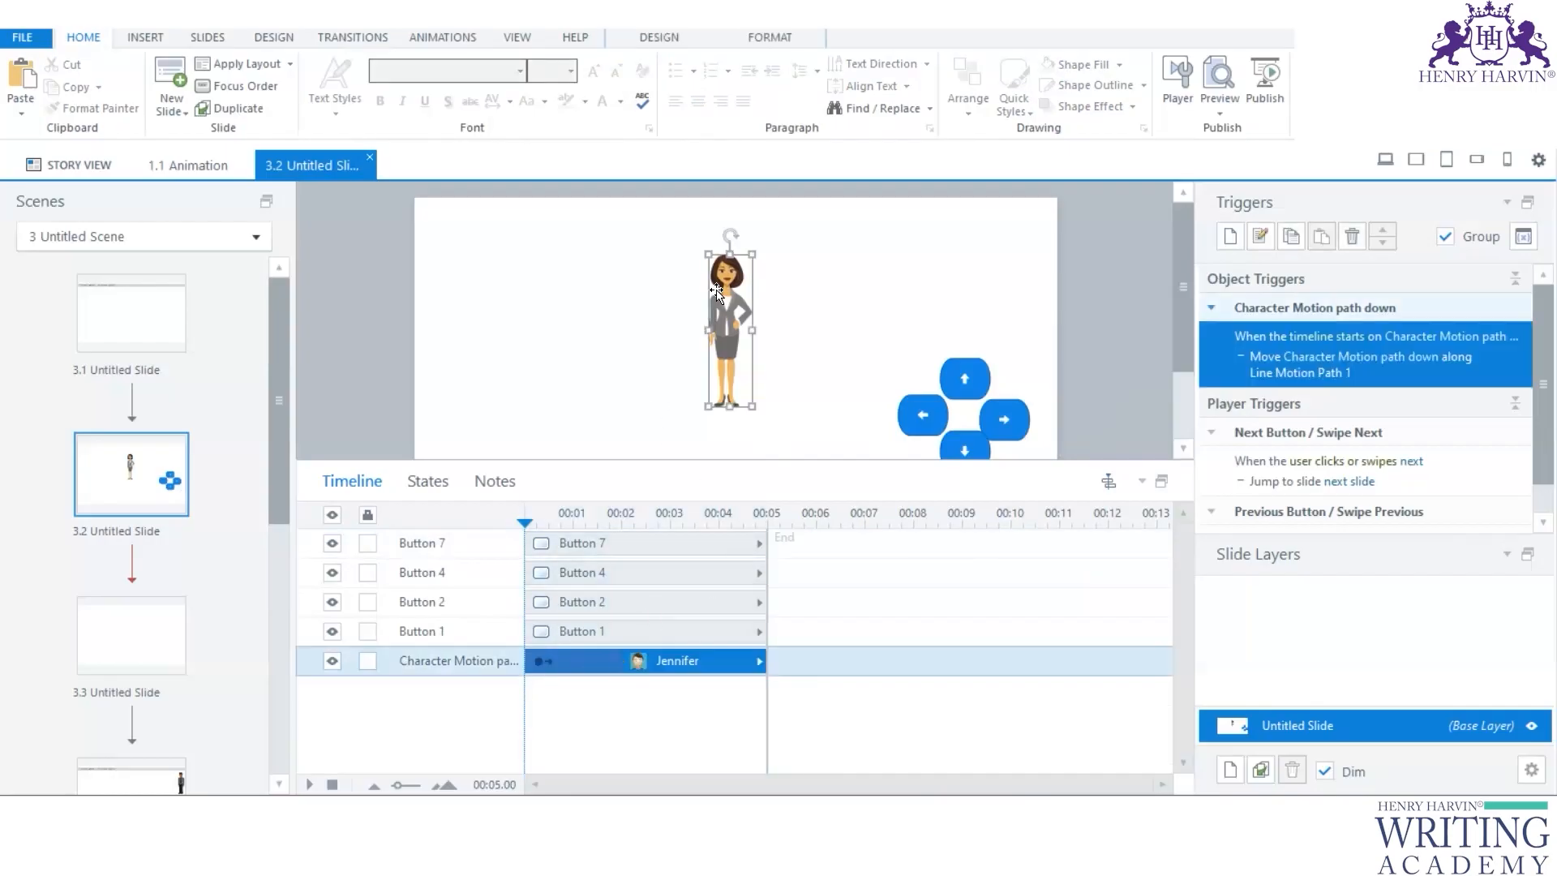
click(963, 445)
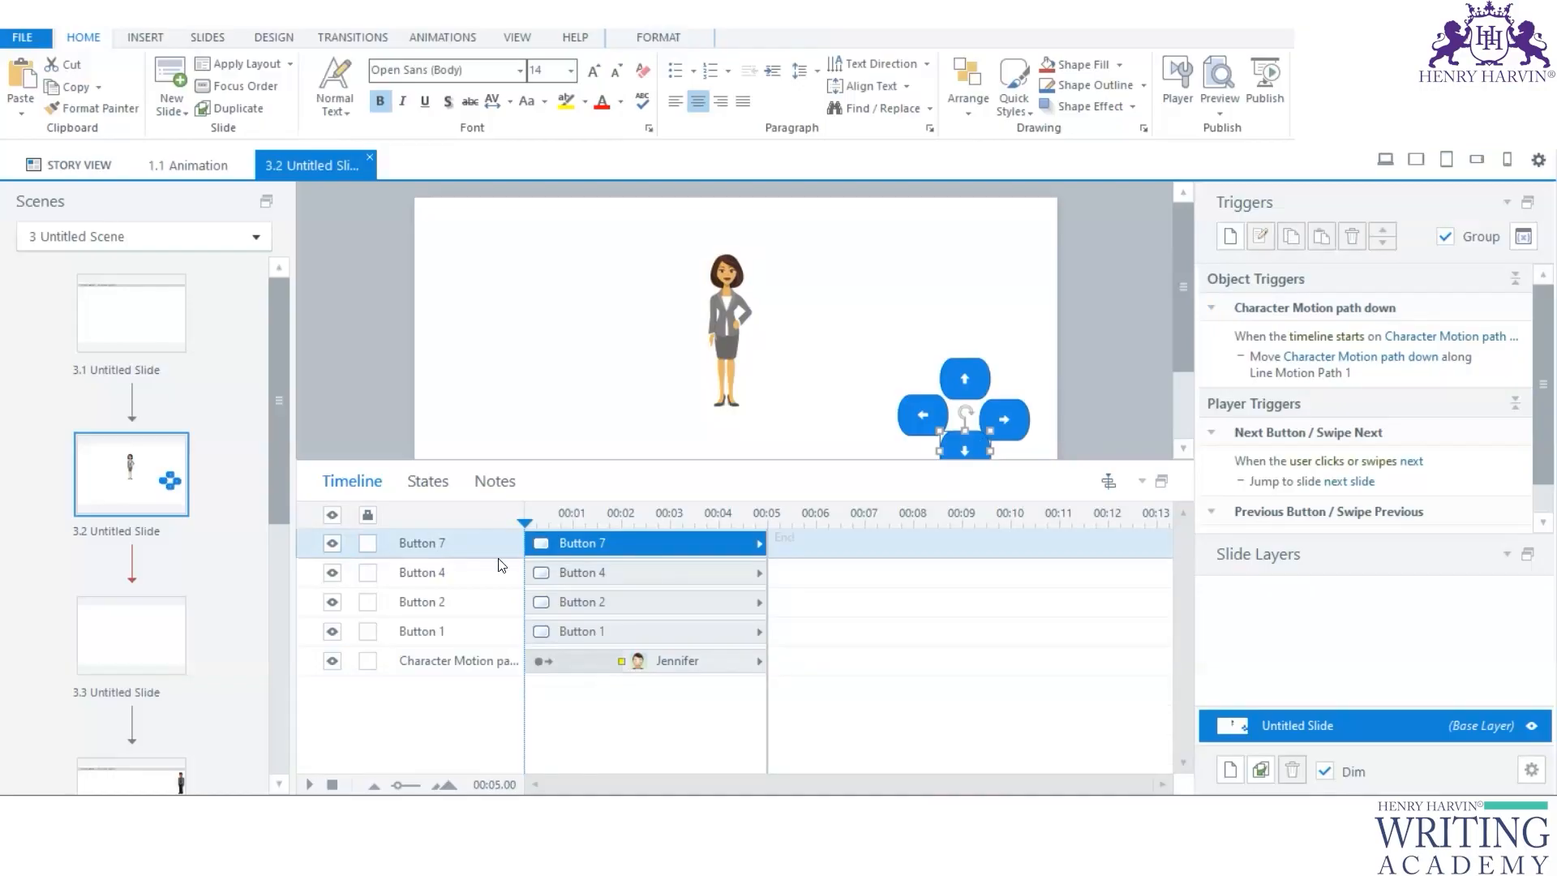
double_click(448, 543)
click(443, 541)
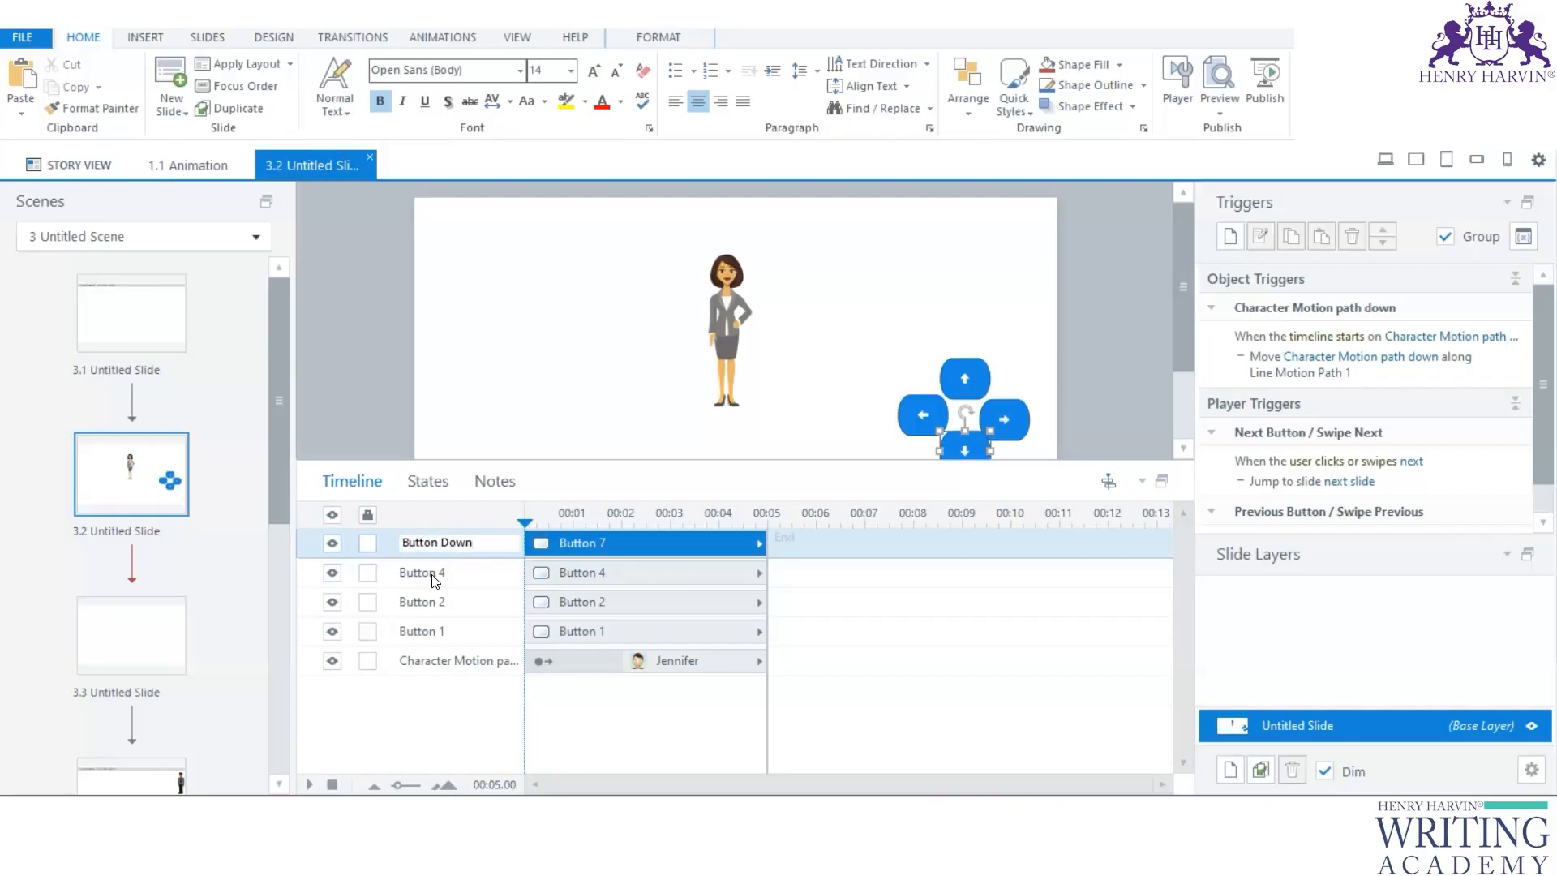
click(343, 366)
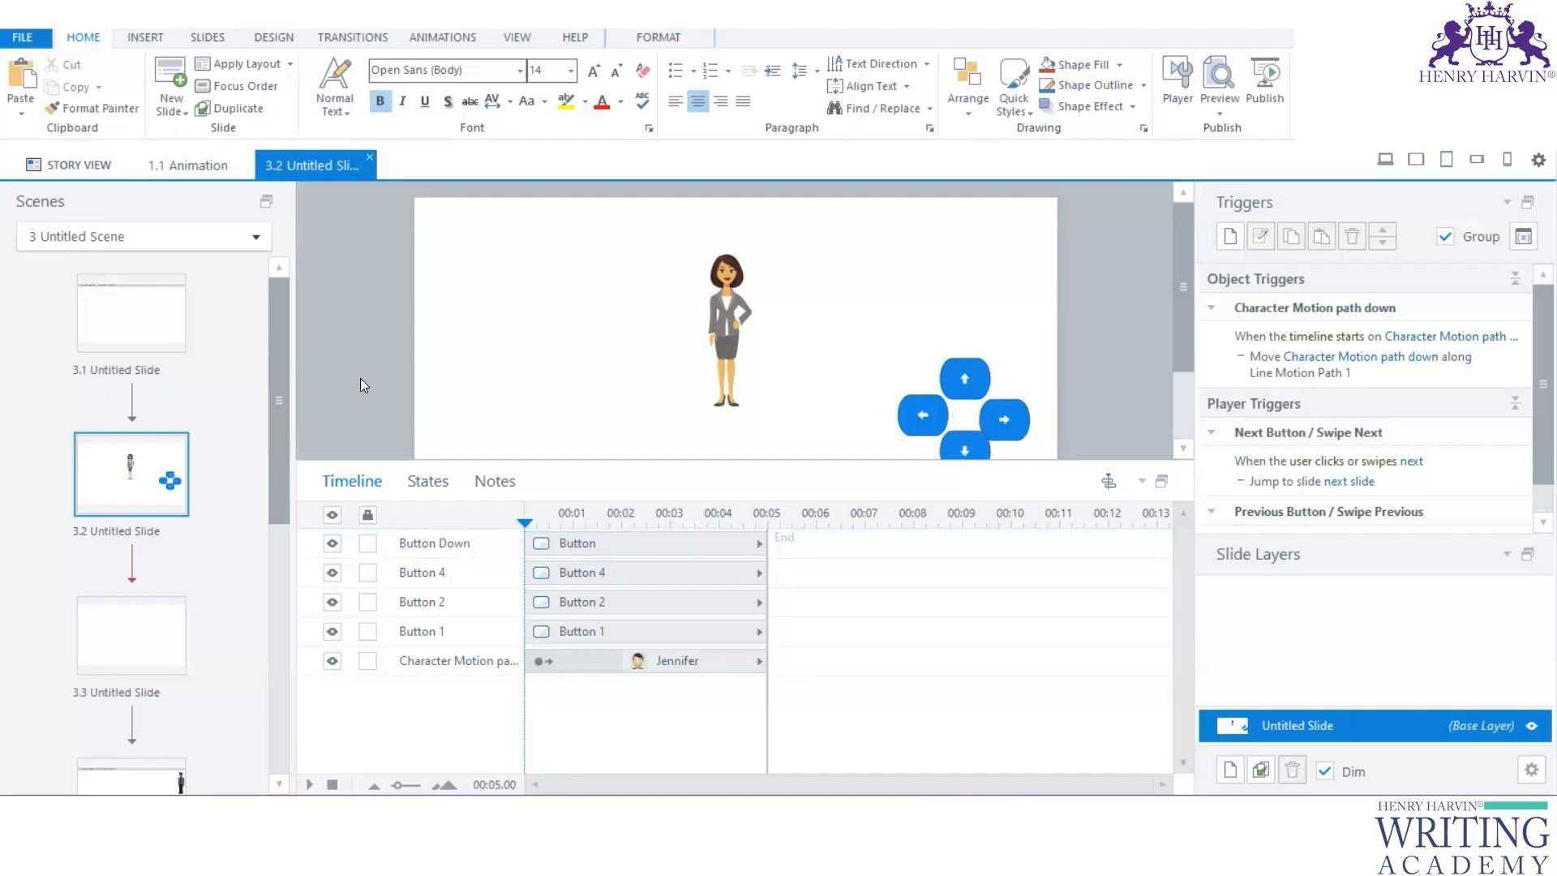
Step: Shift the end point of the character's line motion path so the downward path is about 144 px long
click(465, 661)
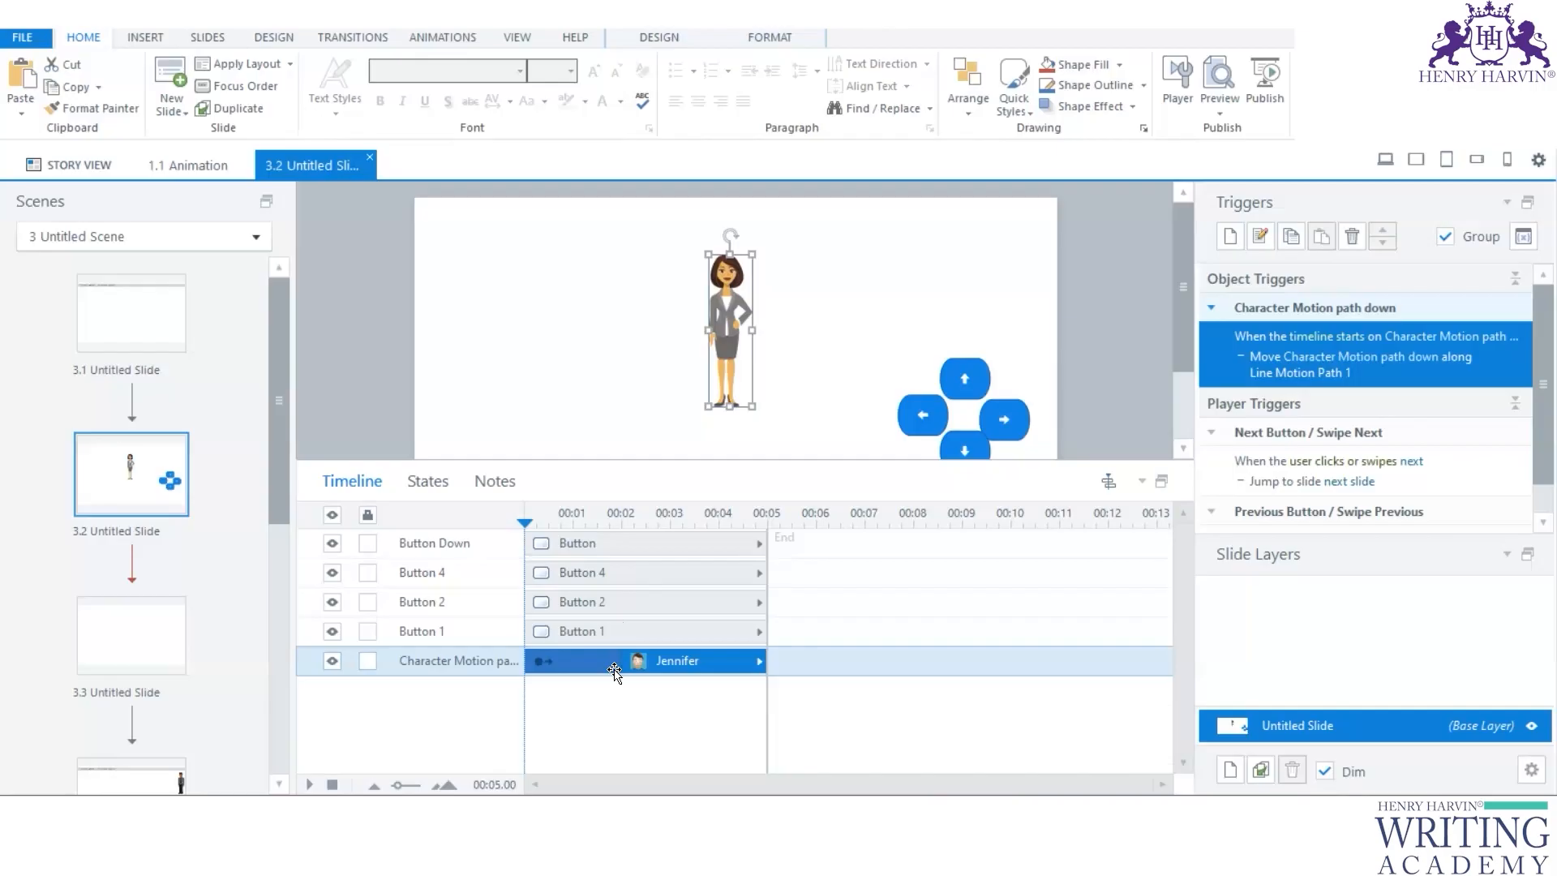
click(444, 37)
mouse_move(734, 440)
mouse_down()
mouse_move(737, 417)
mouse_move(753, 419)
mouse_move(727, 417)
mouse_up()
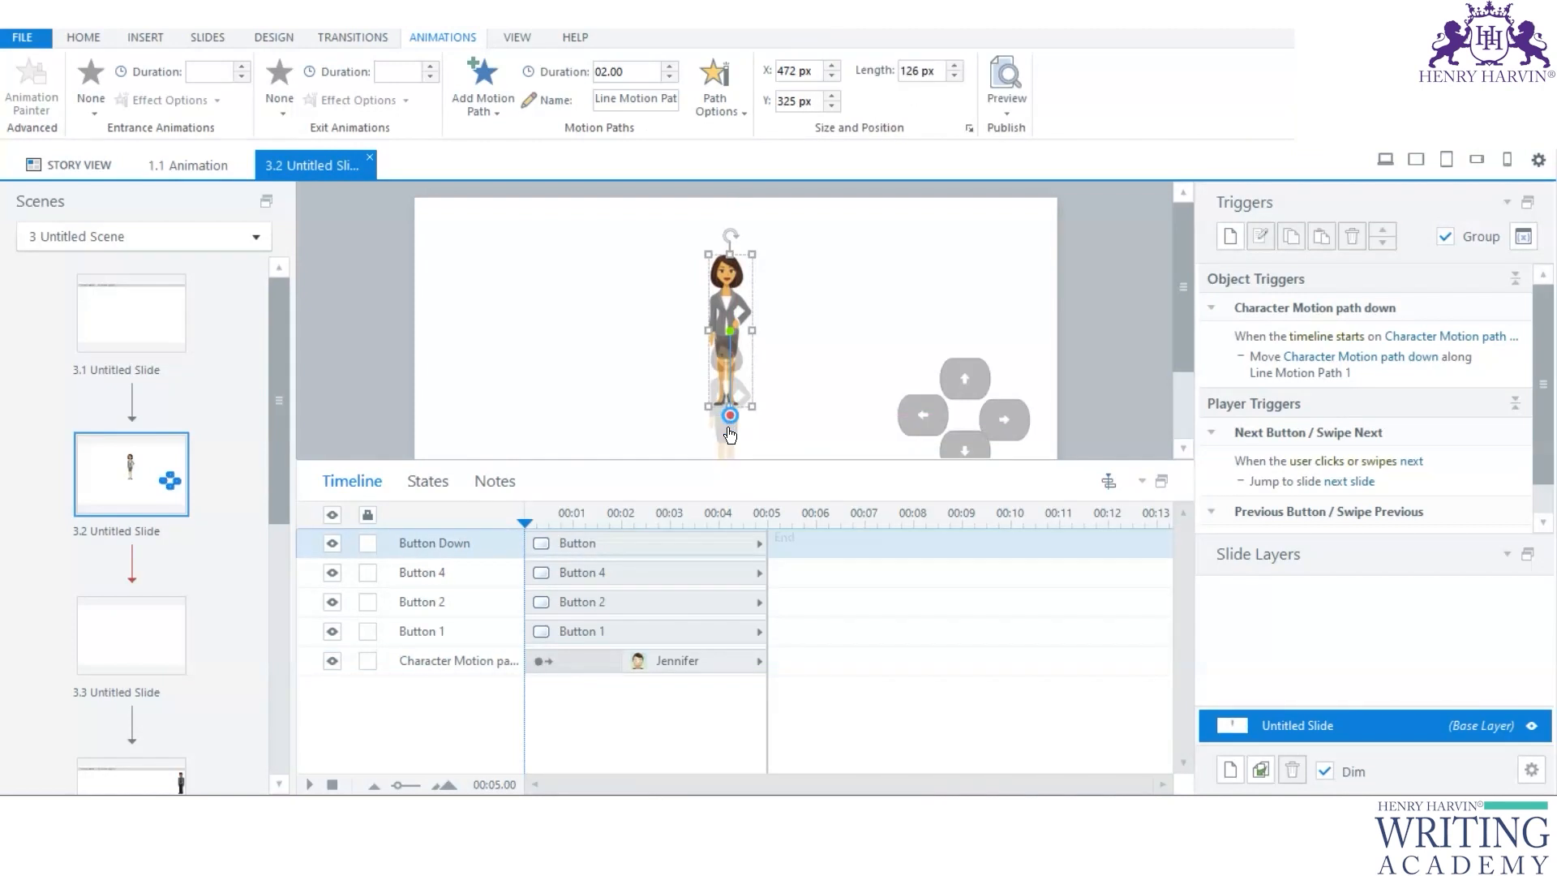
drag(733, 418, 733, 428)
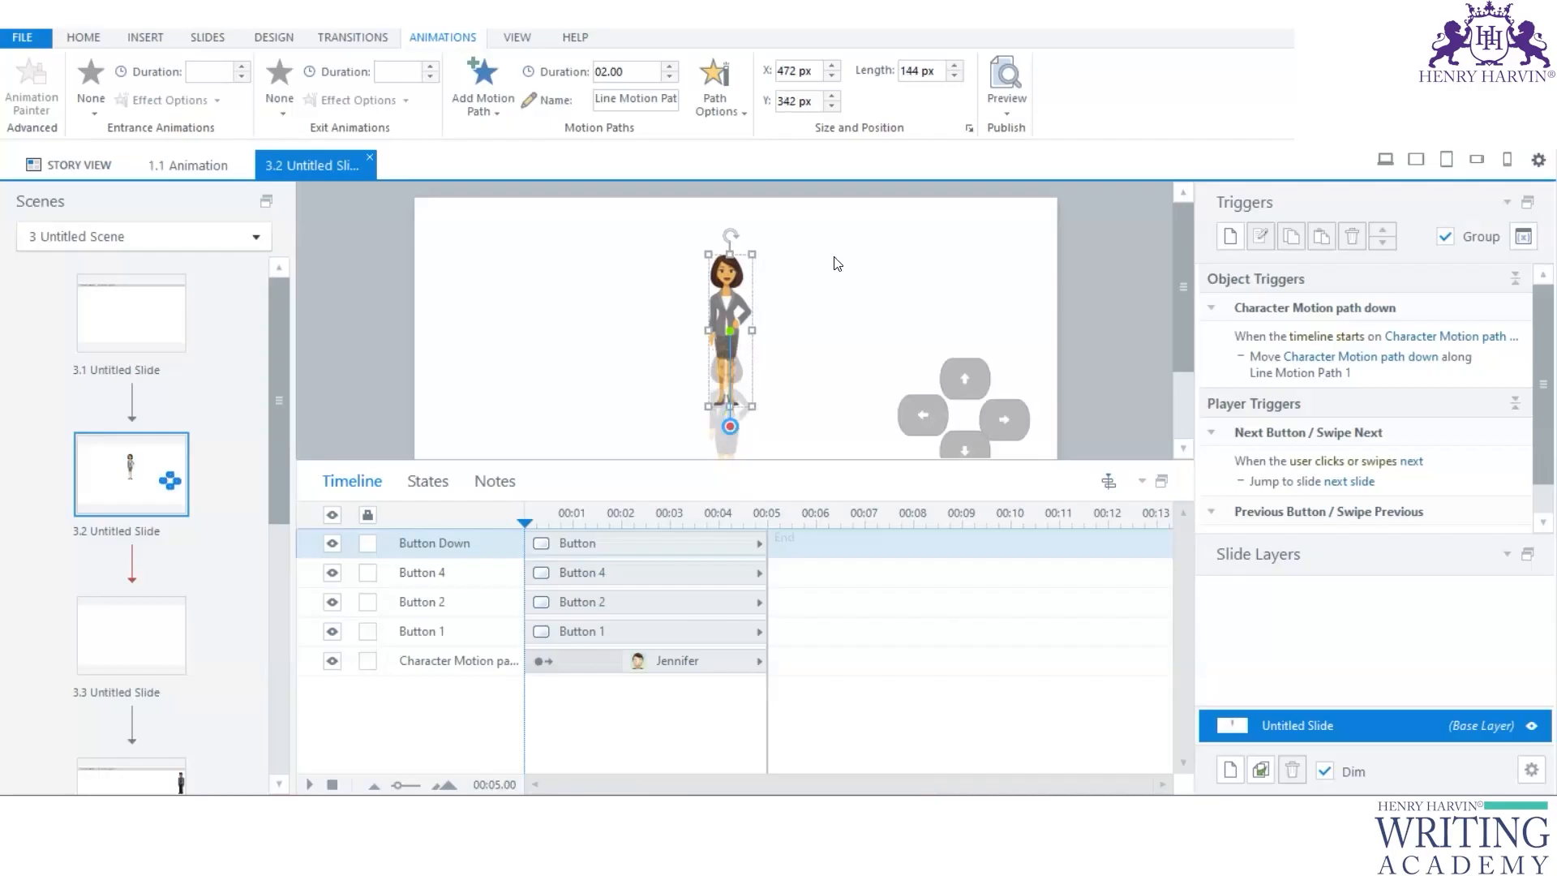
Step: Review the path options and turn on Relative Start Point for the character's line motion path
click(740, 115)
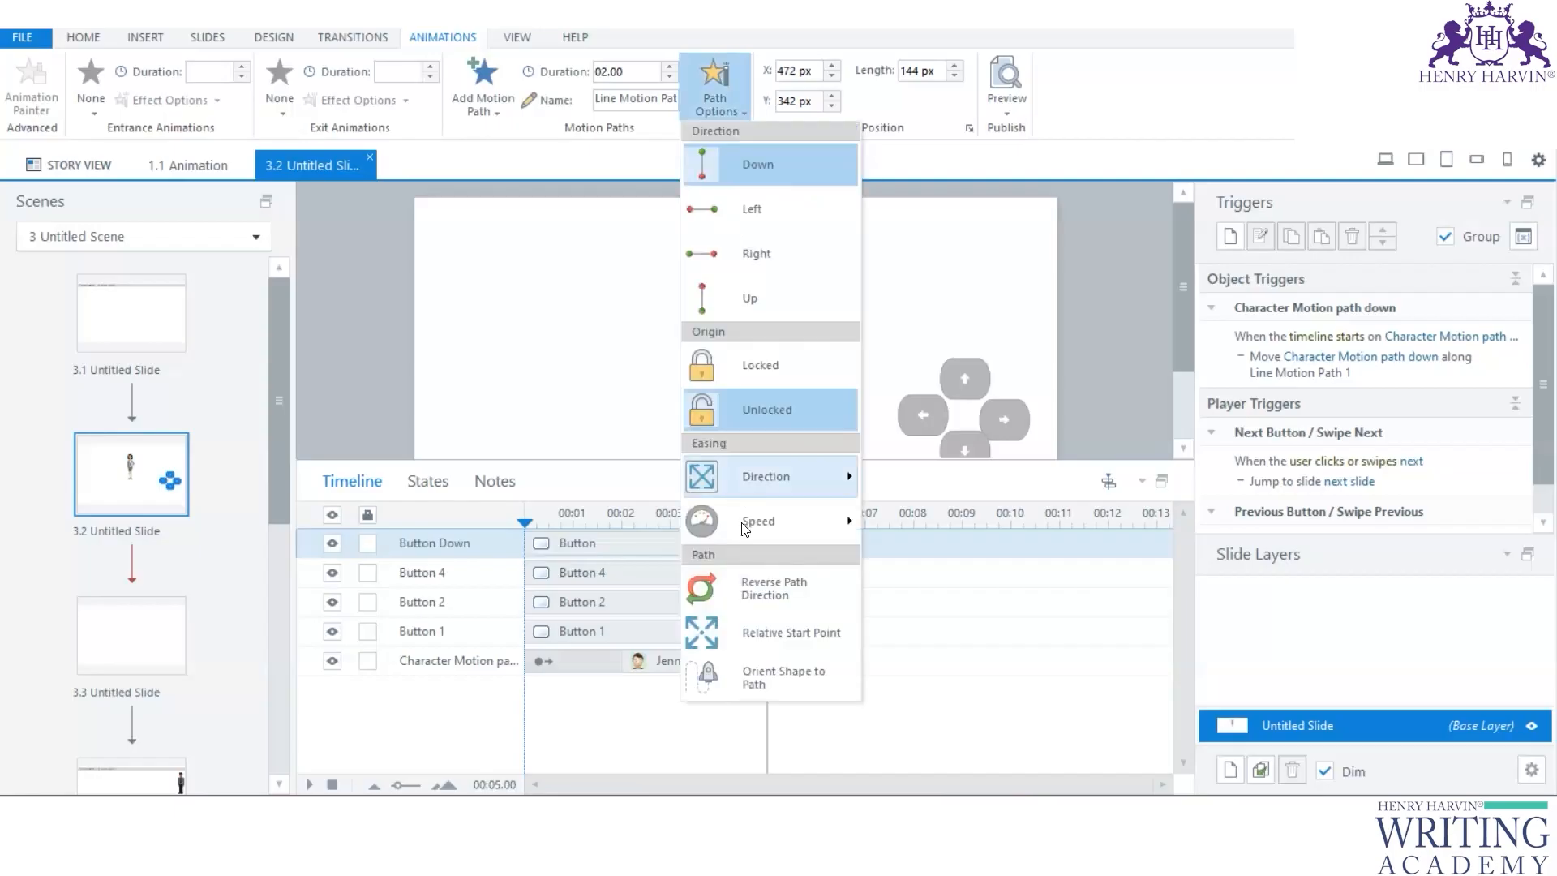
mouse_move(764, 480)
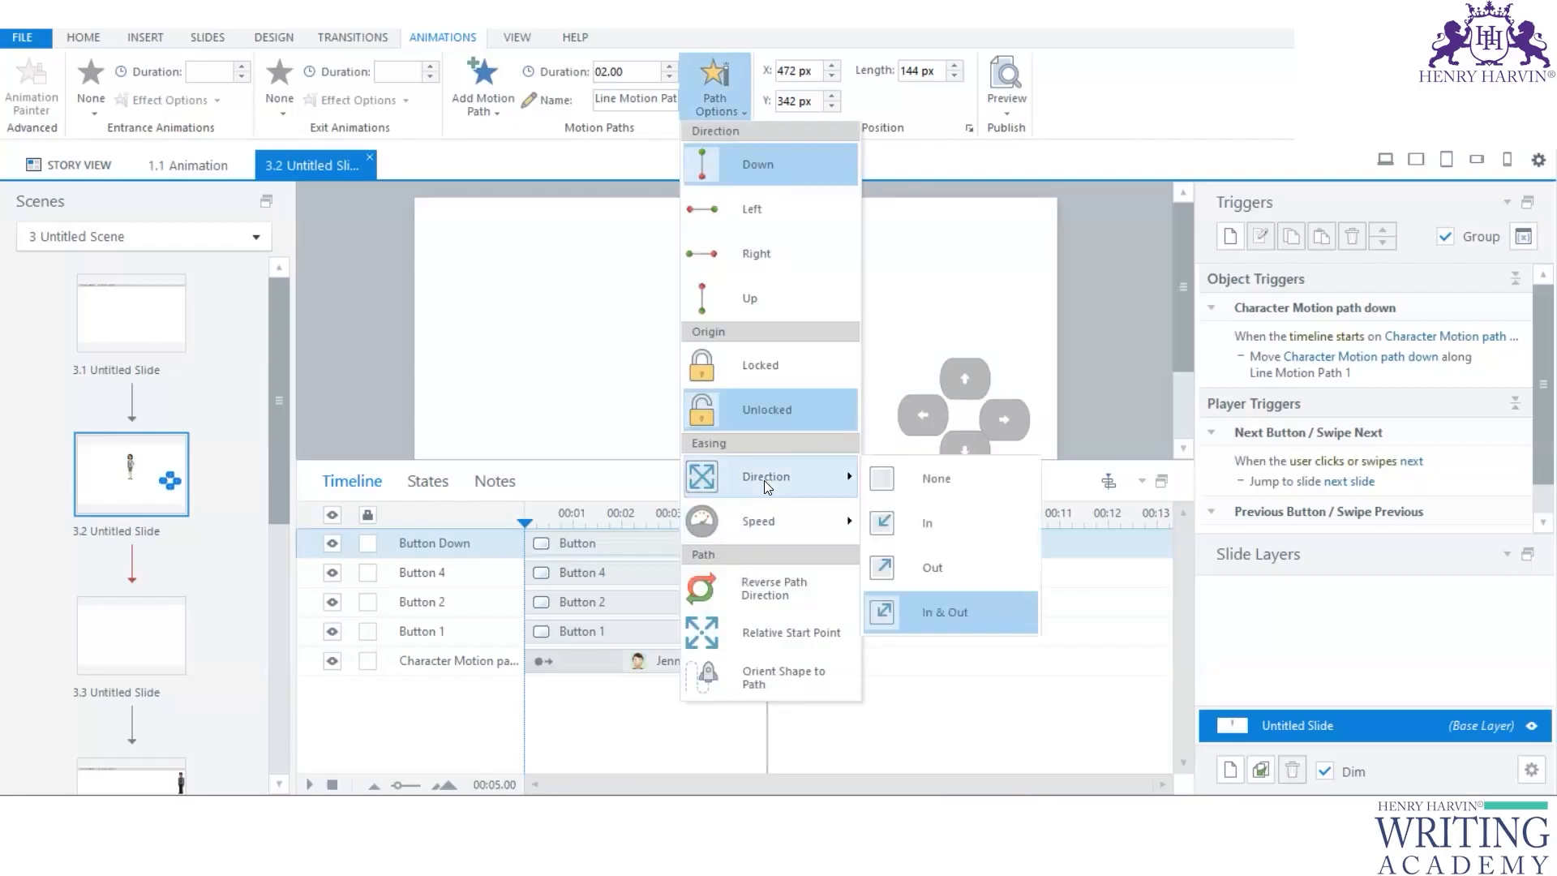
click(759, 365)
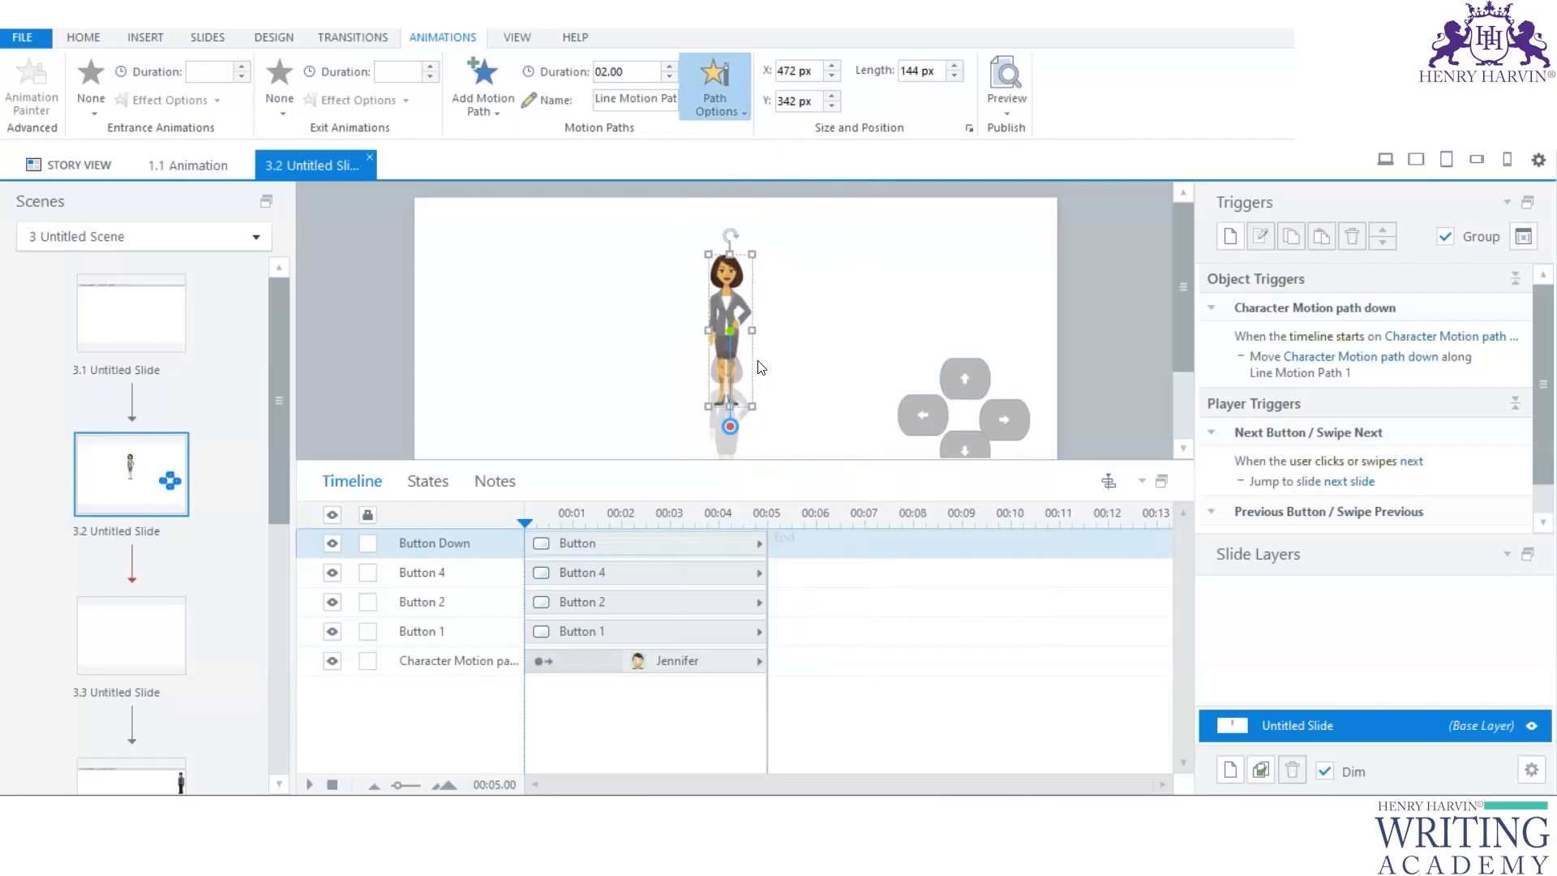
click(718, 99)
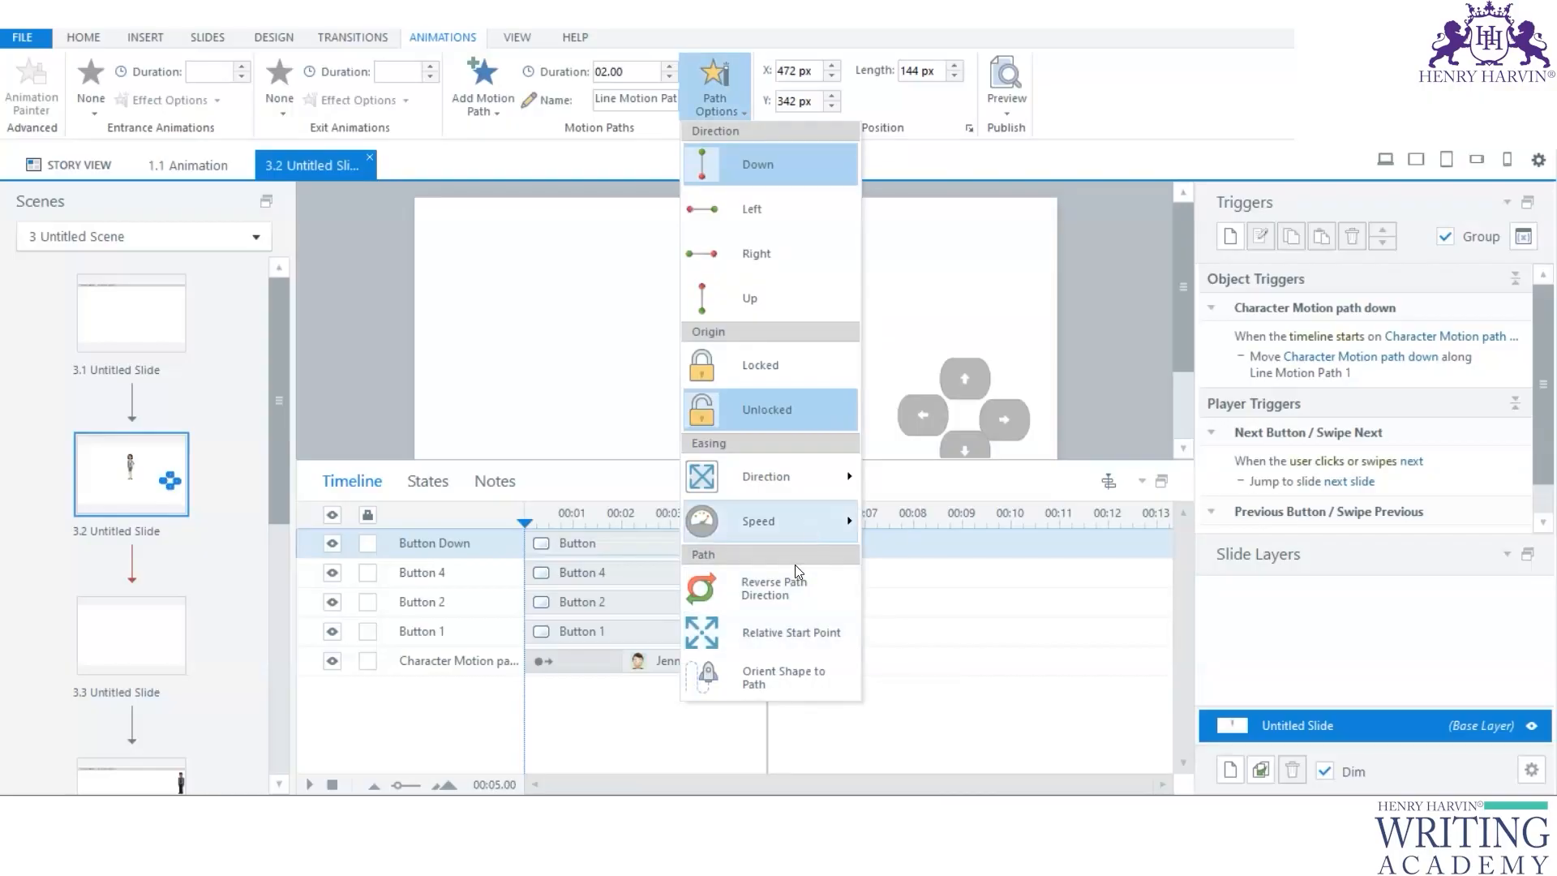
click(741, 197)
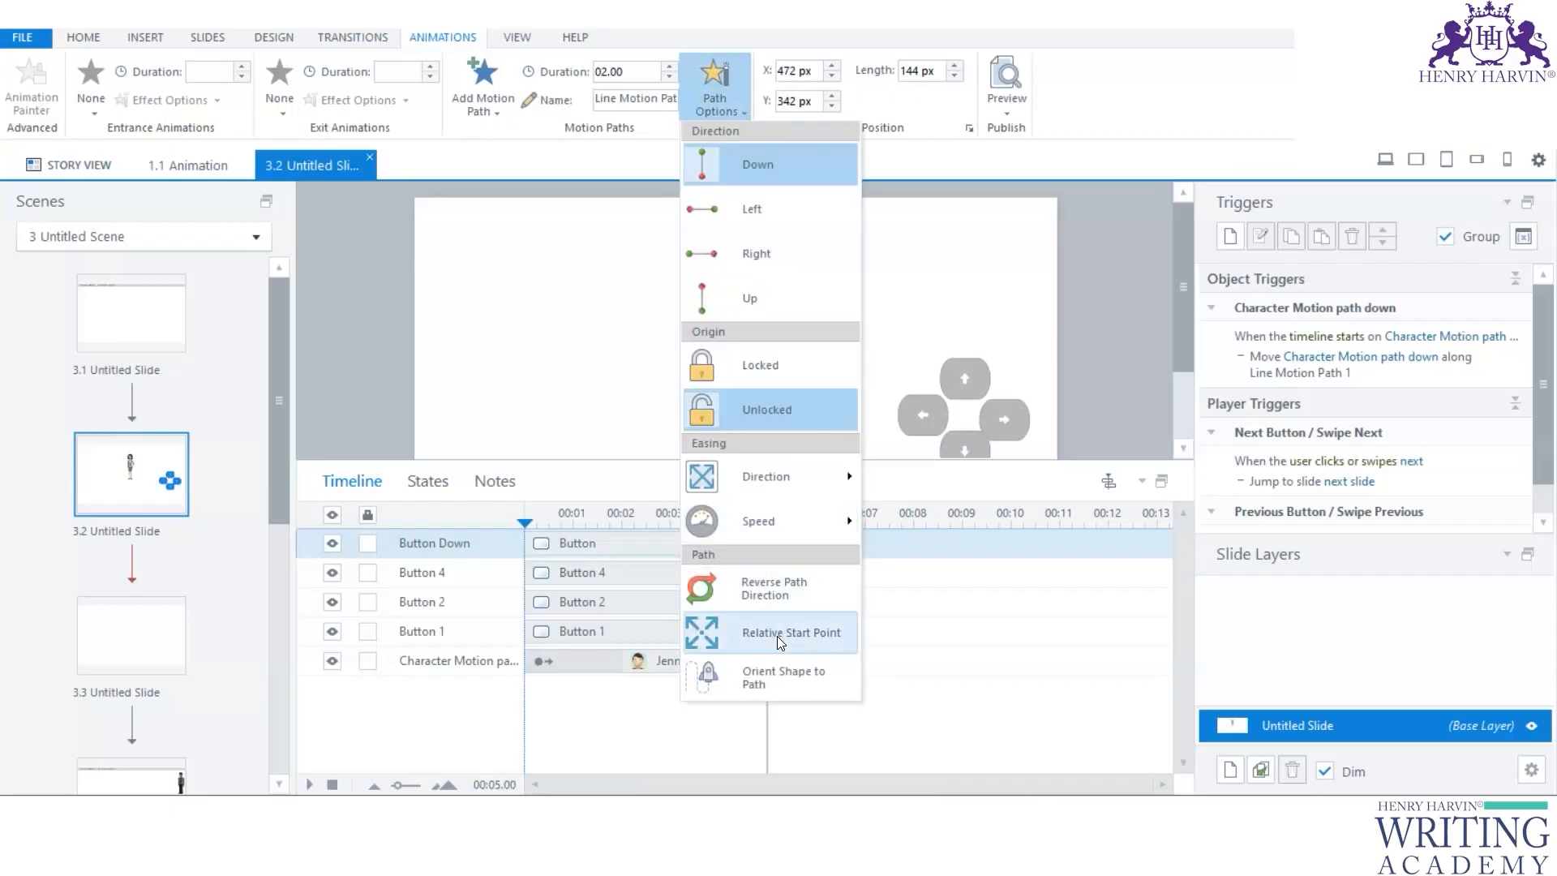
click(777, 635)
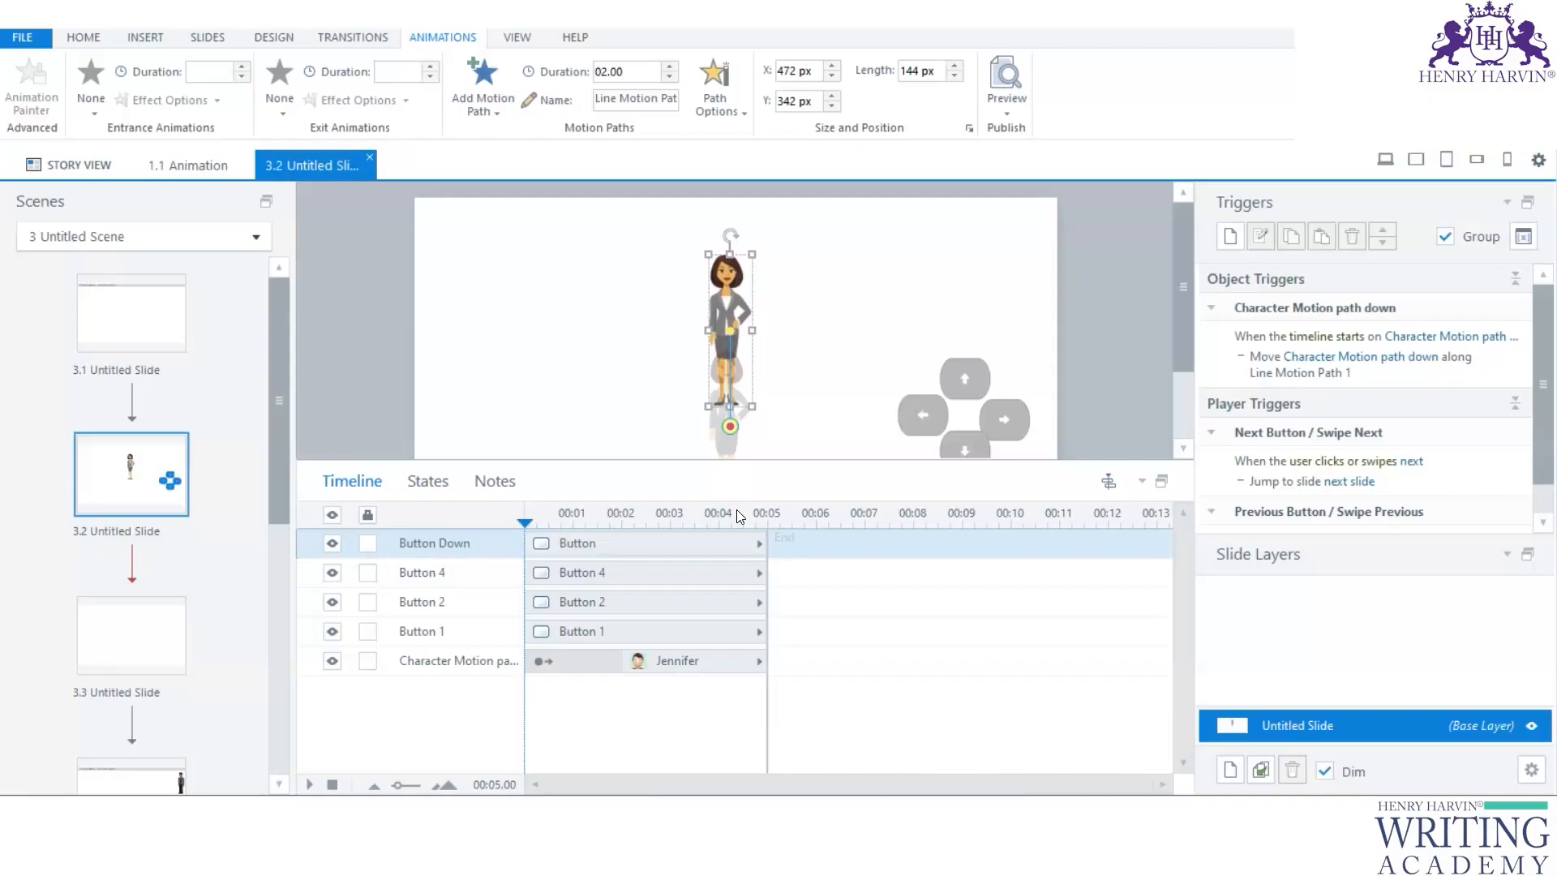
click(740, 112)
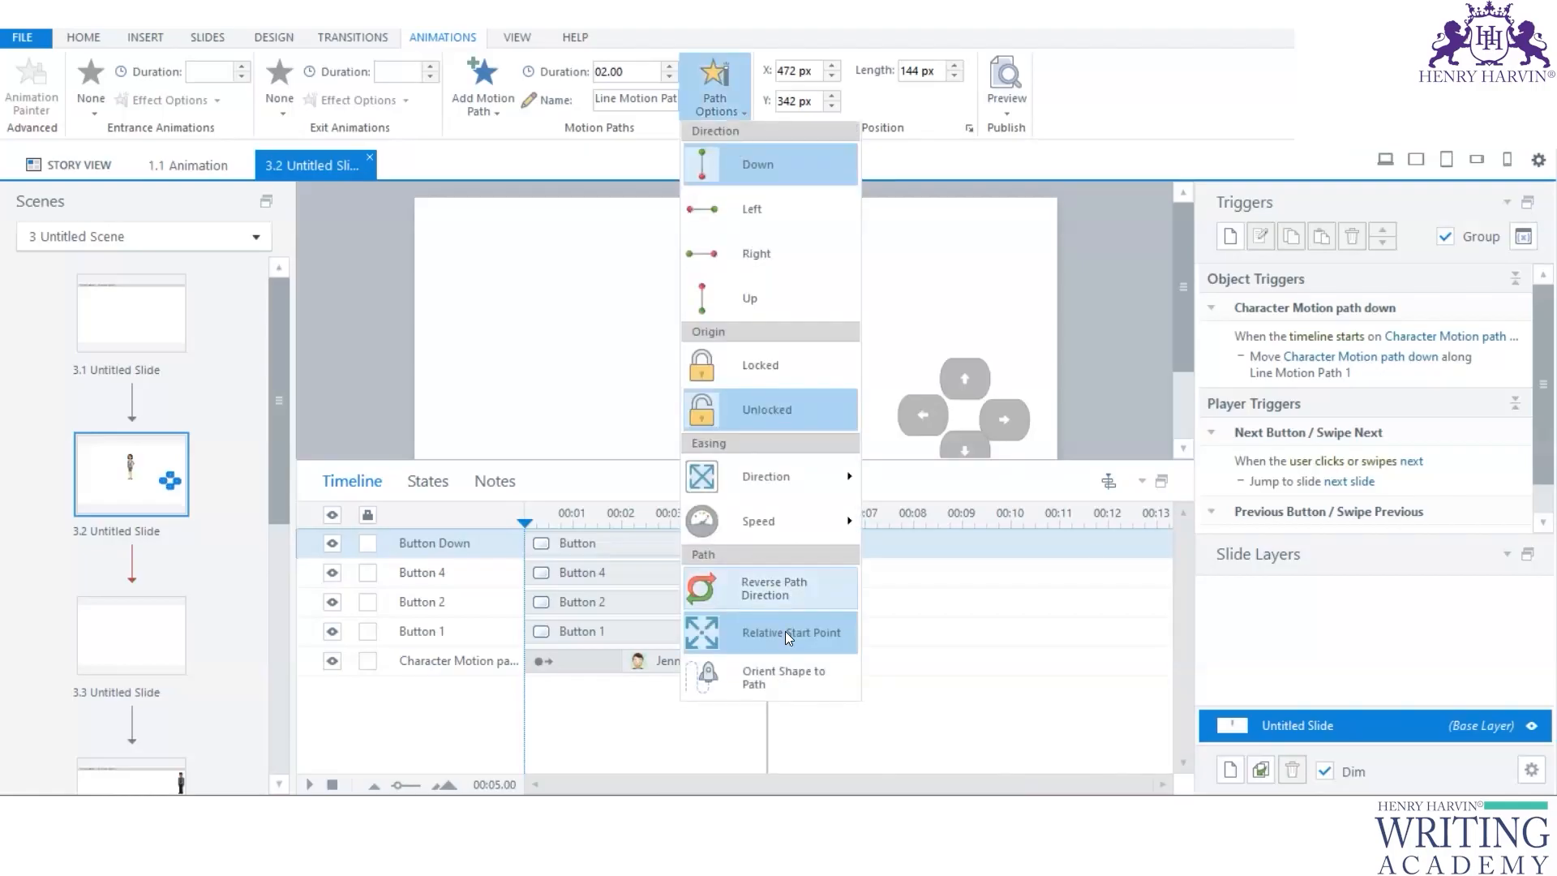
click(934, 286)
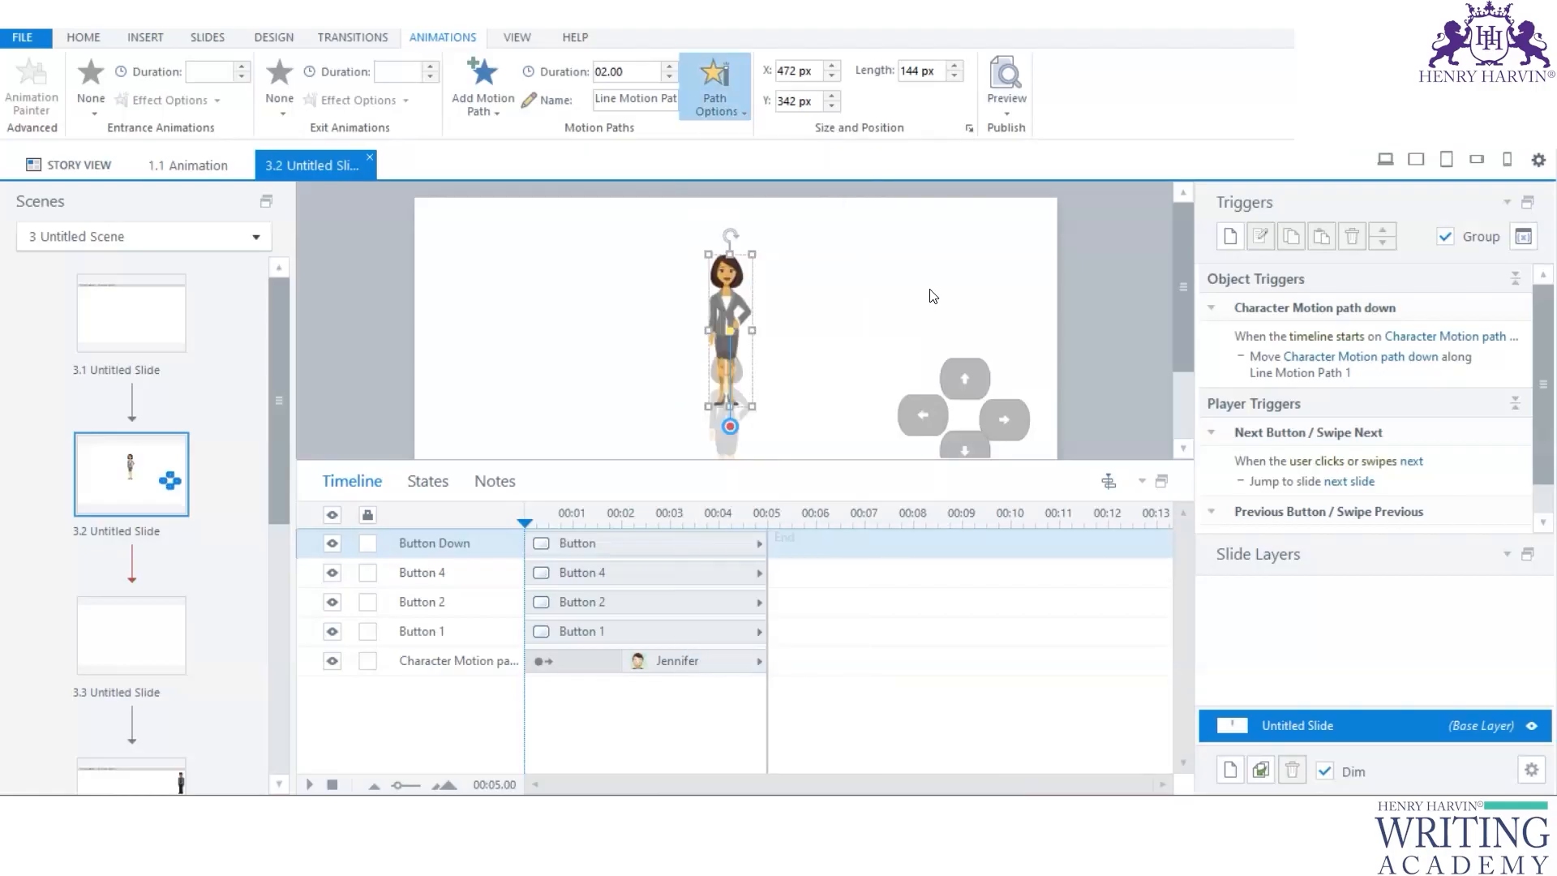
click(930, 290)
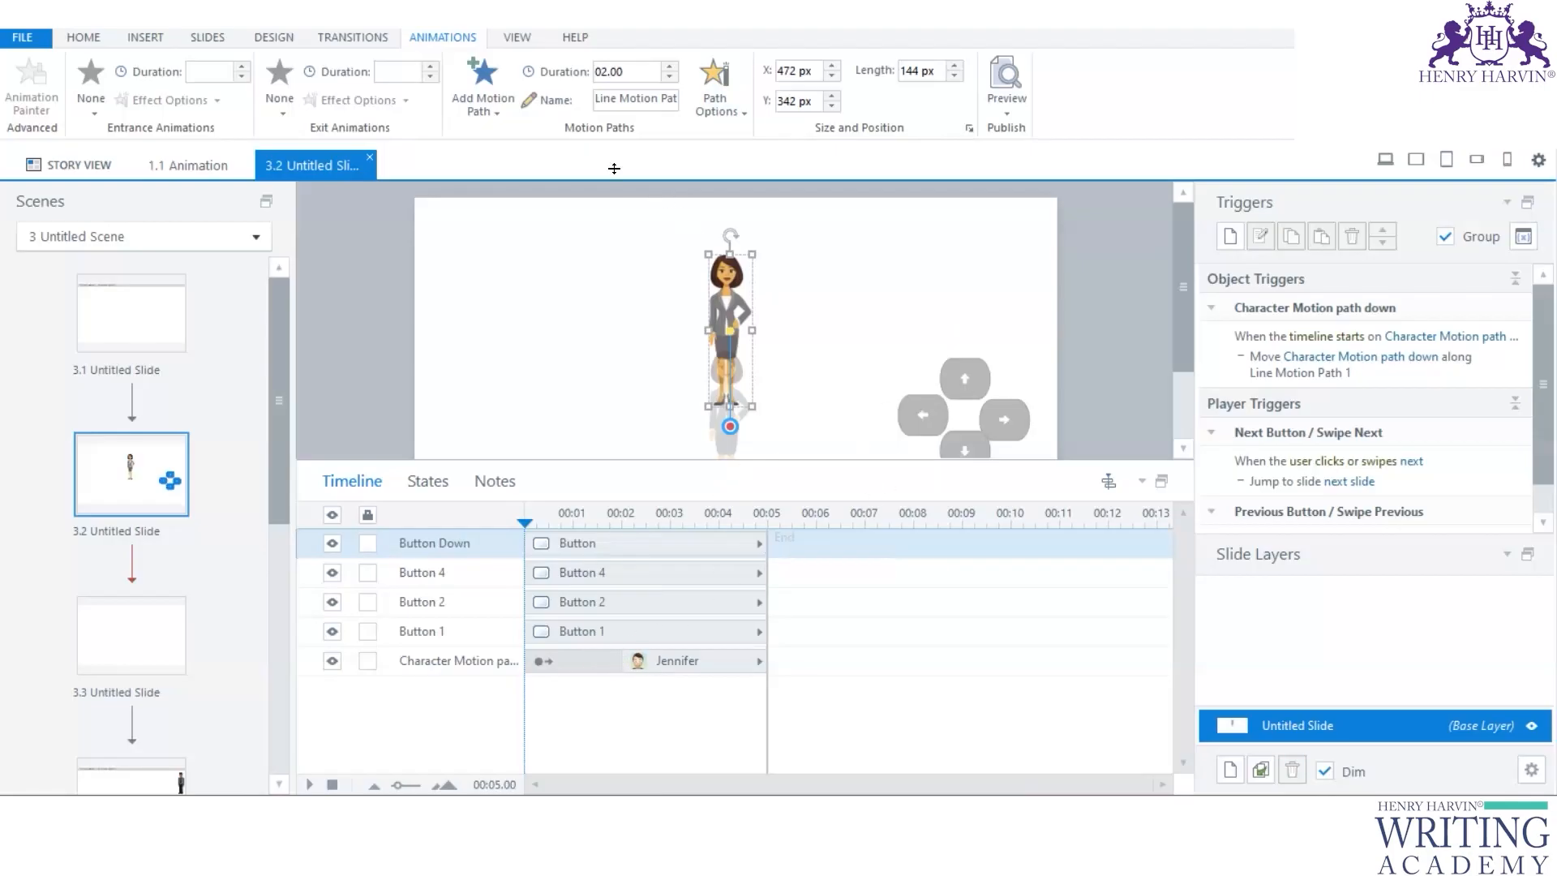
Step: Edit the character's motion path trigger so Line Motion Path 1 runs when the user clicks Button Down
click(707, 306)
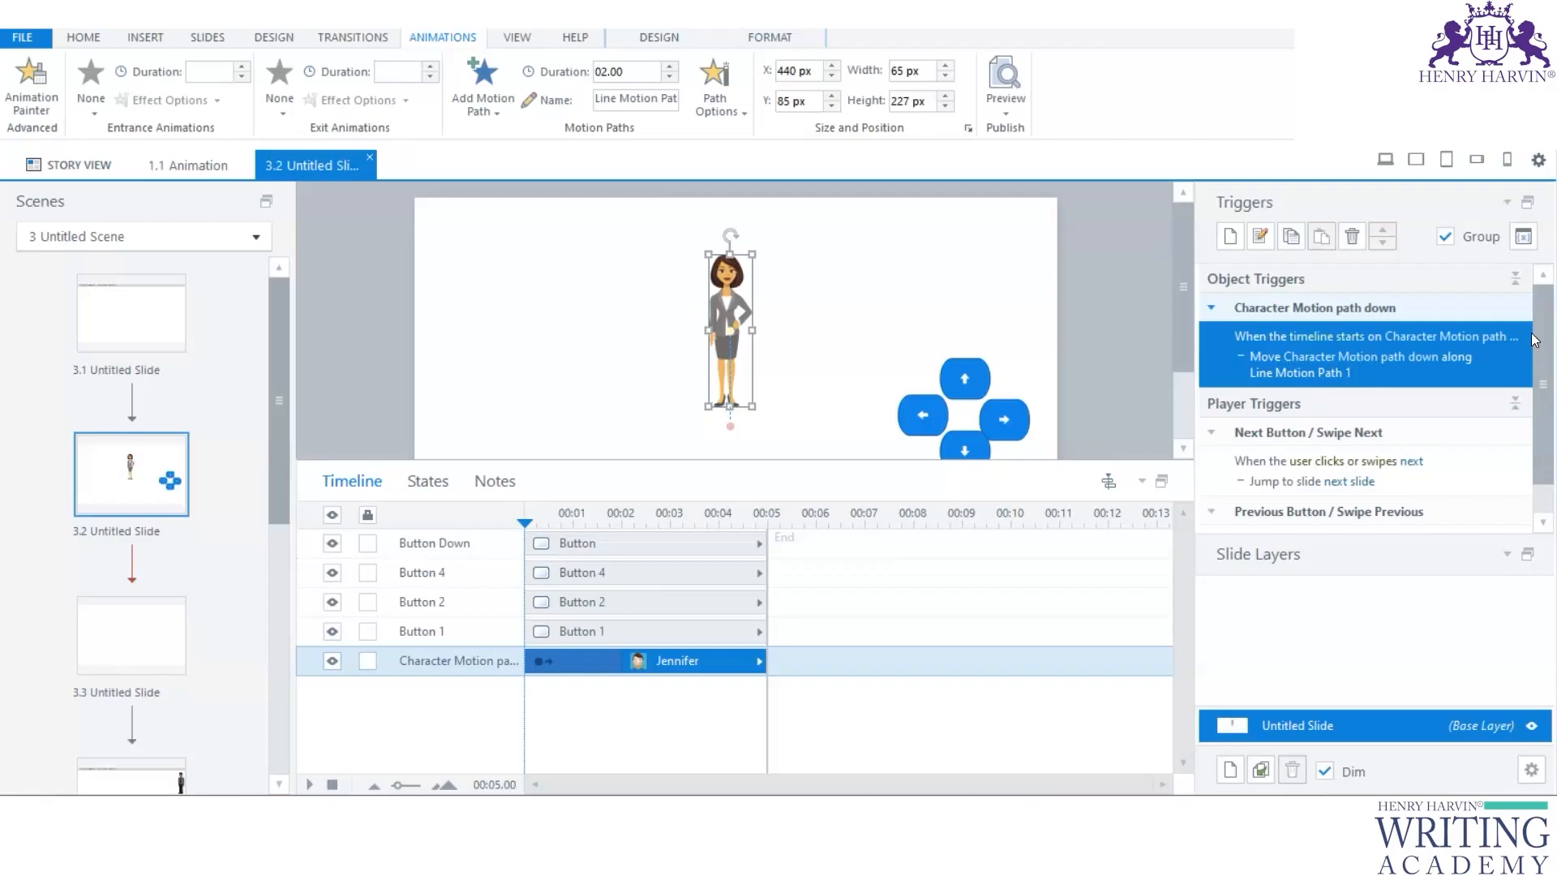
scroll(1455, 361, down, 1)
scroll(1453, 355, up, 1)
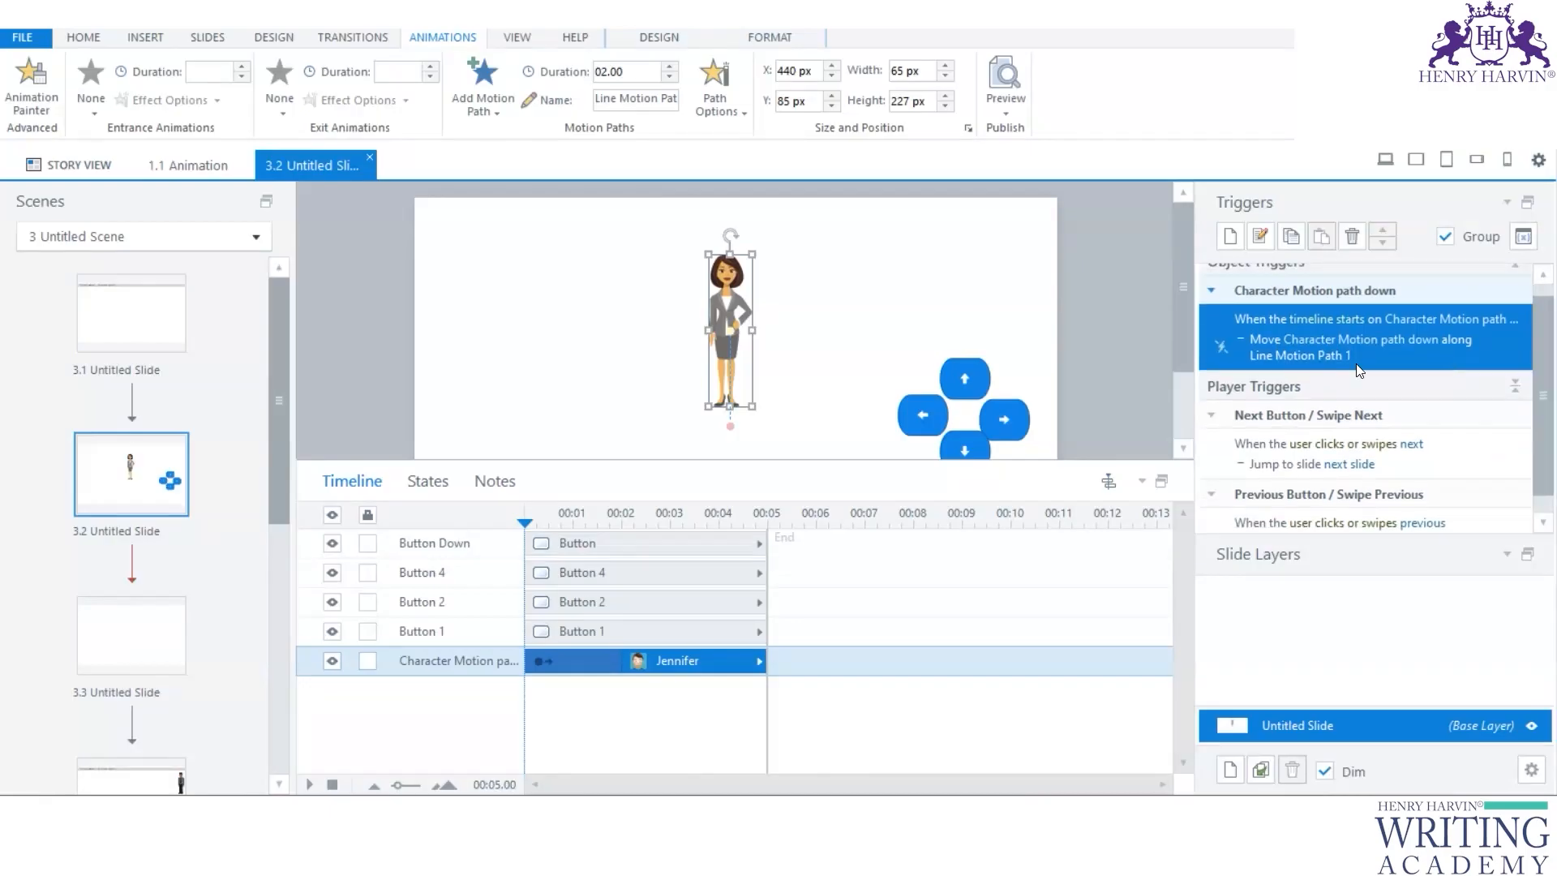
click(964, 447)
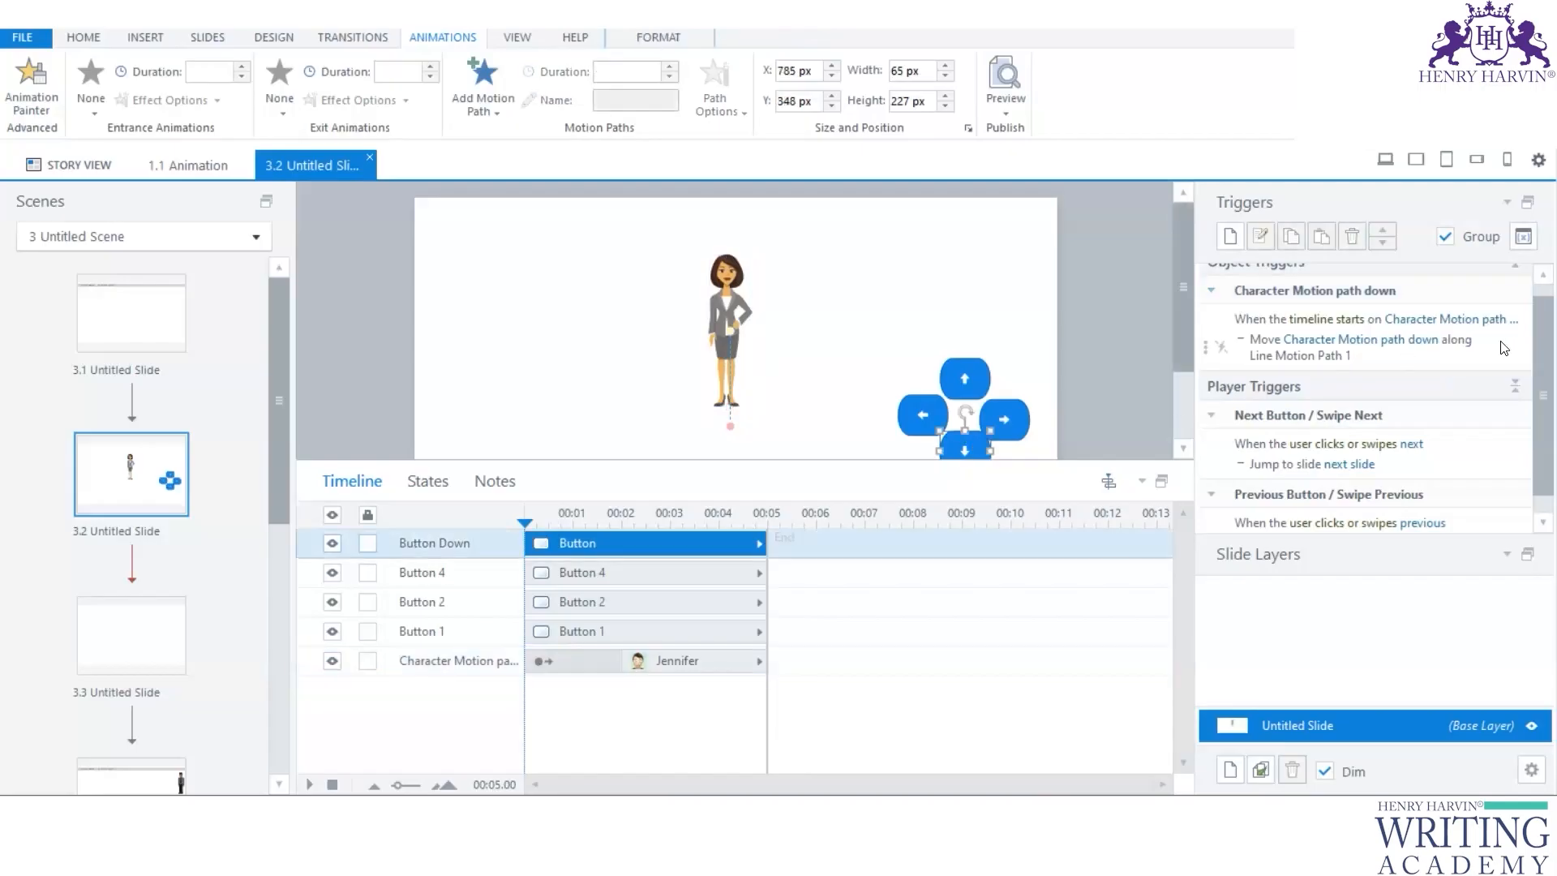
click(1516, 343)
double_click(1516, 341)
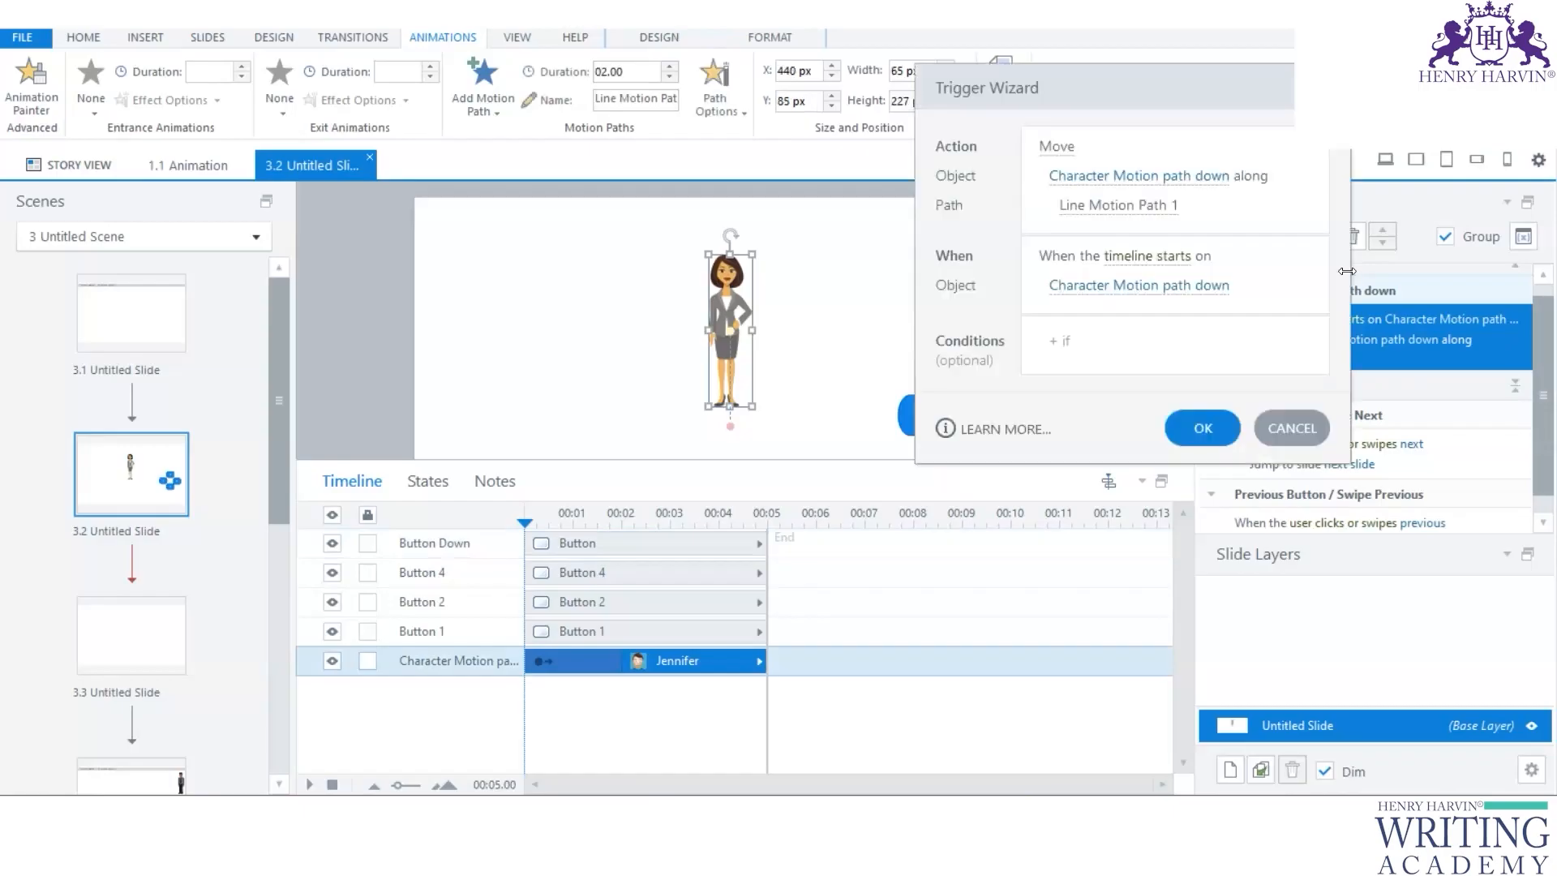
click(1146, 257)
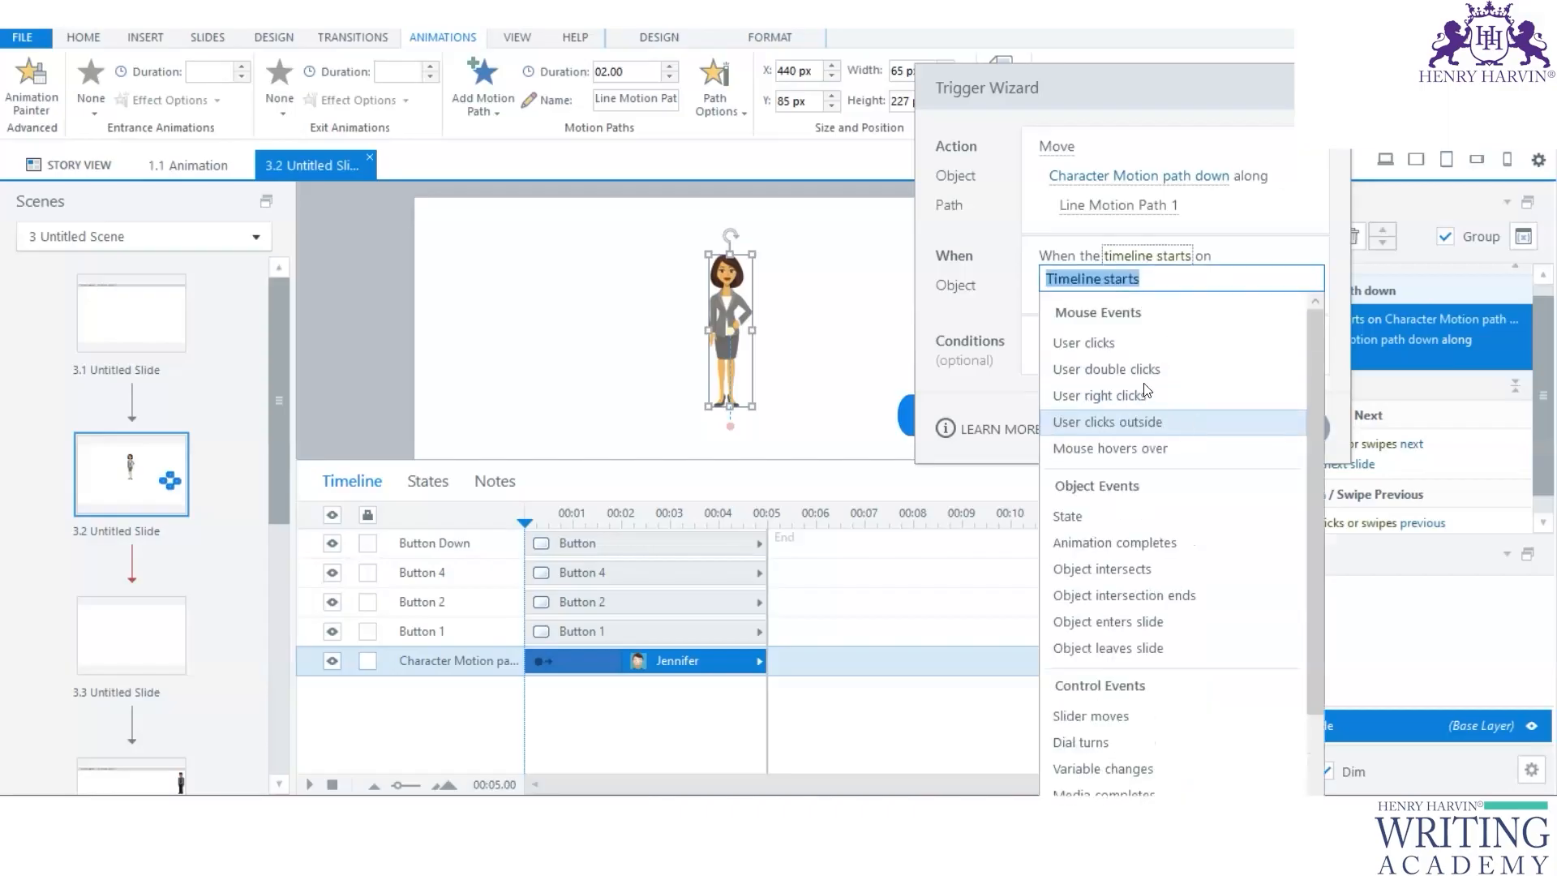
click(1113, 352)
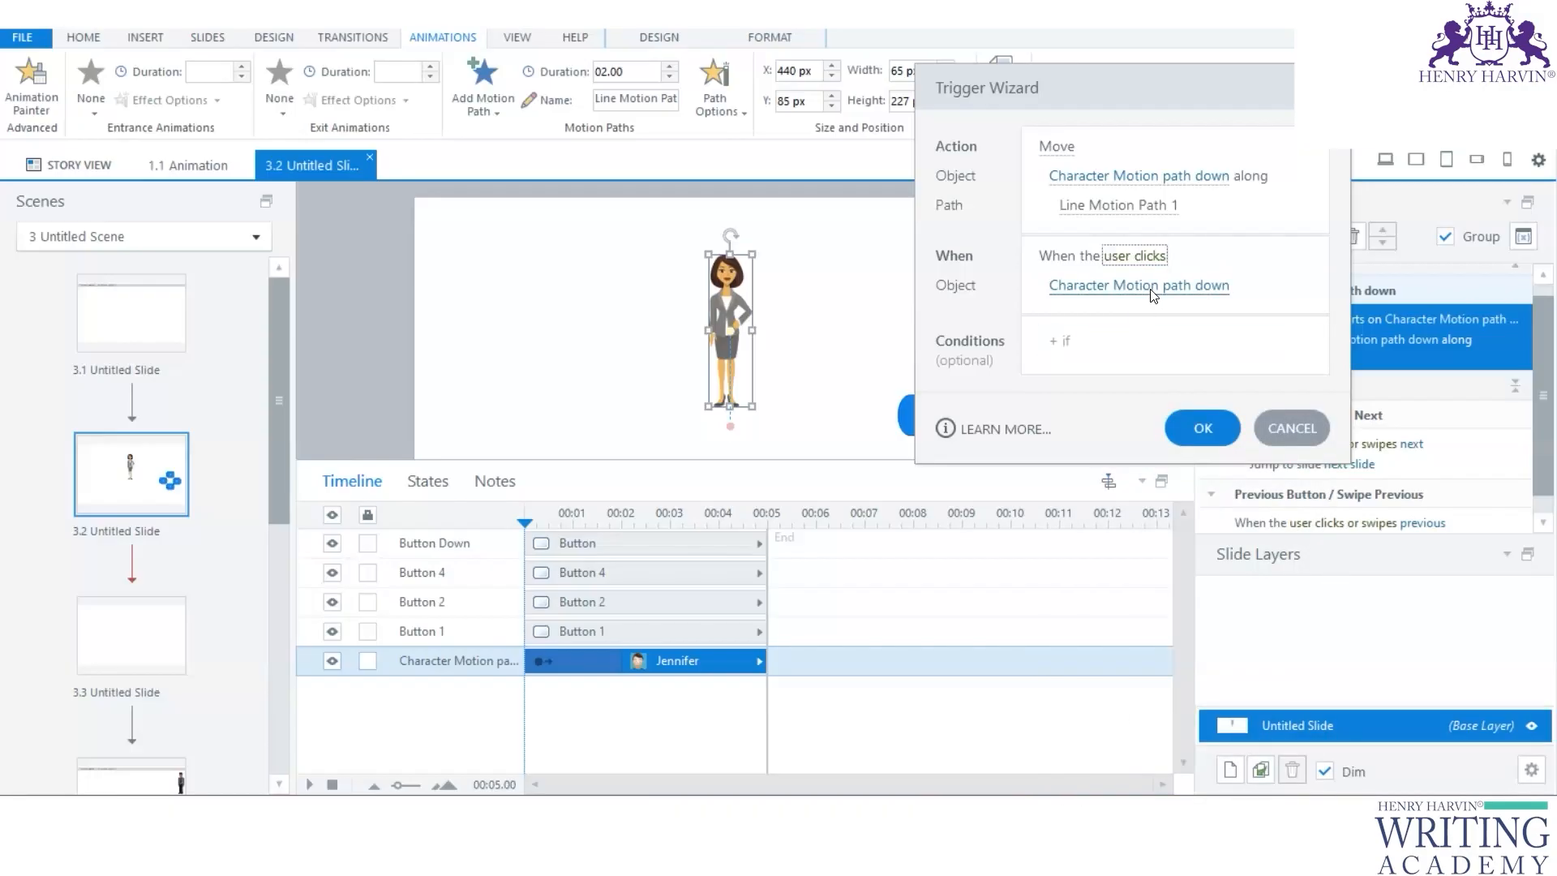
click(1153, 293)
click(1168, 538)
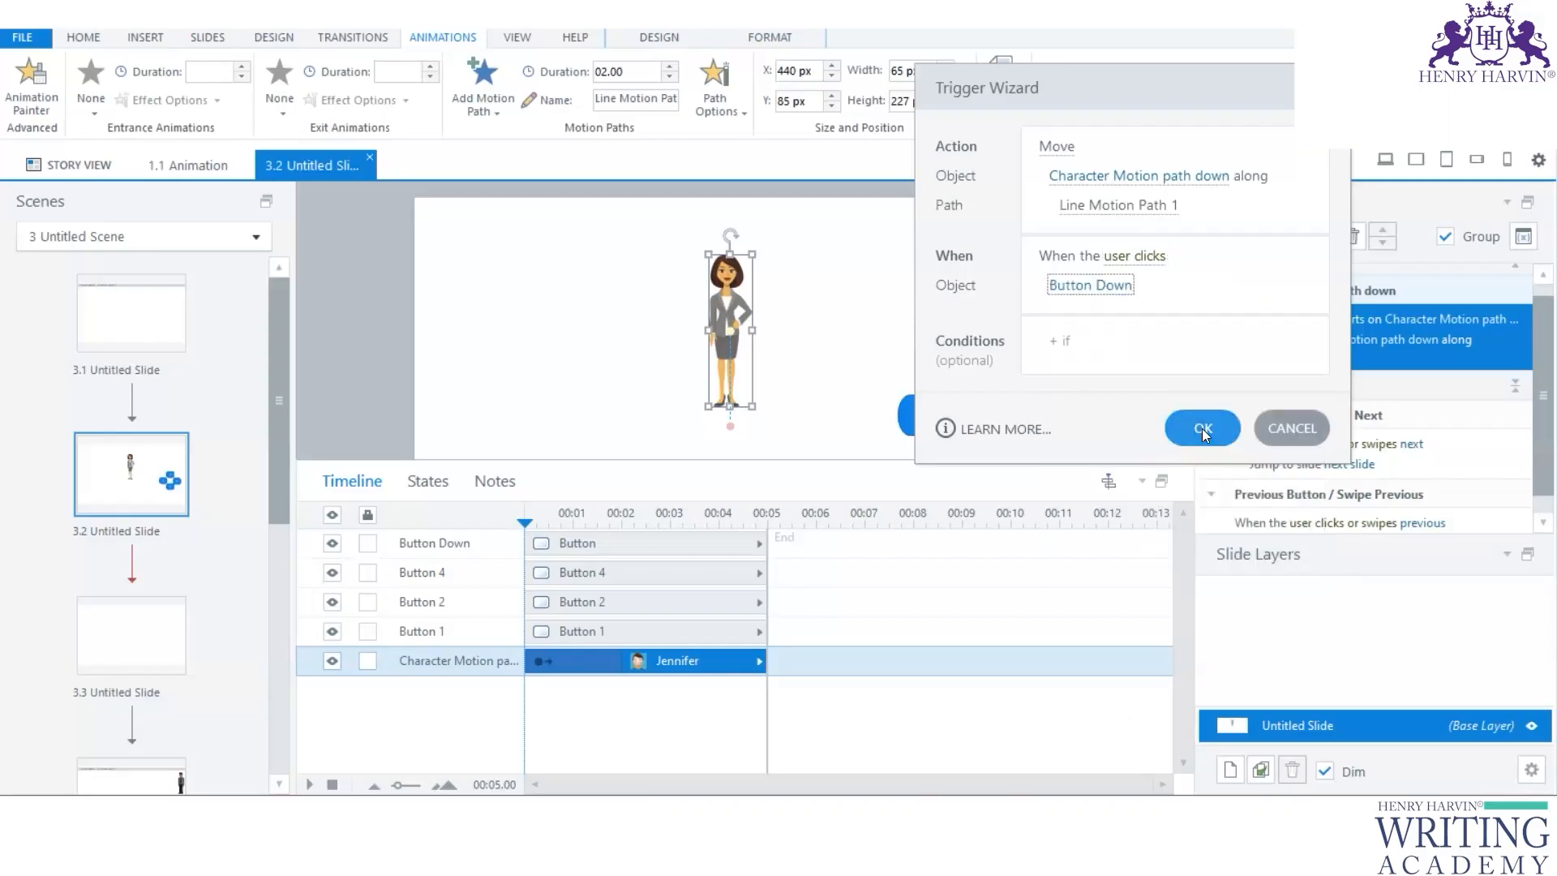
click(1202, 428)
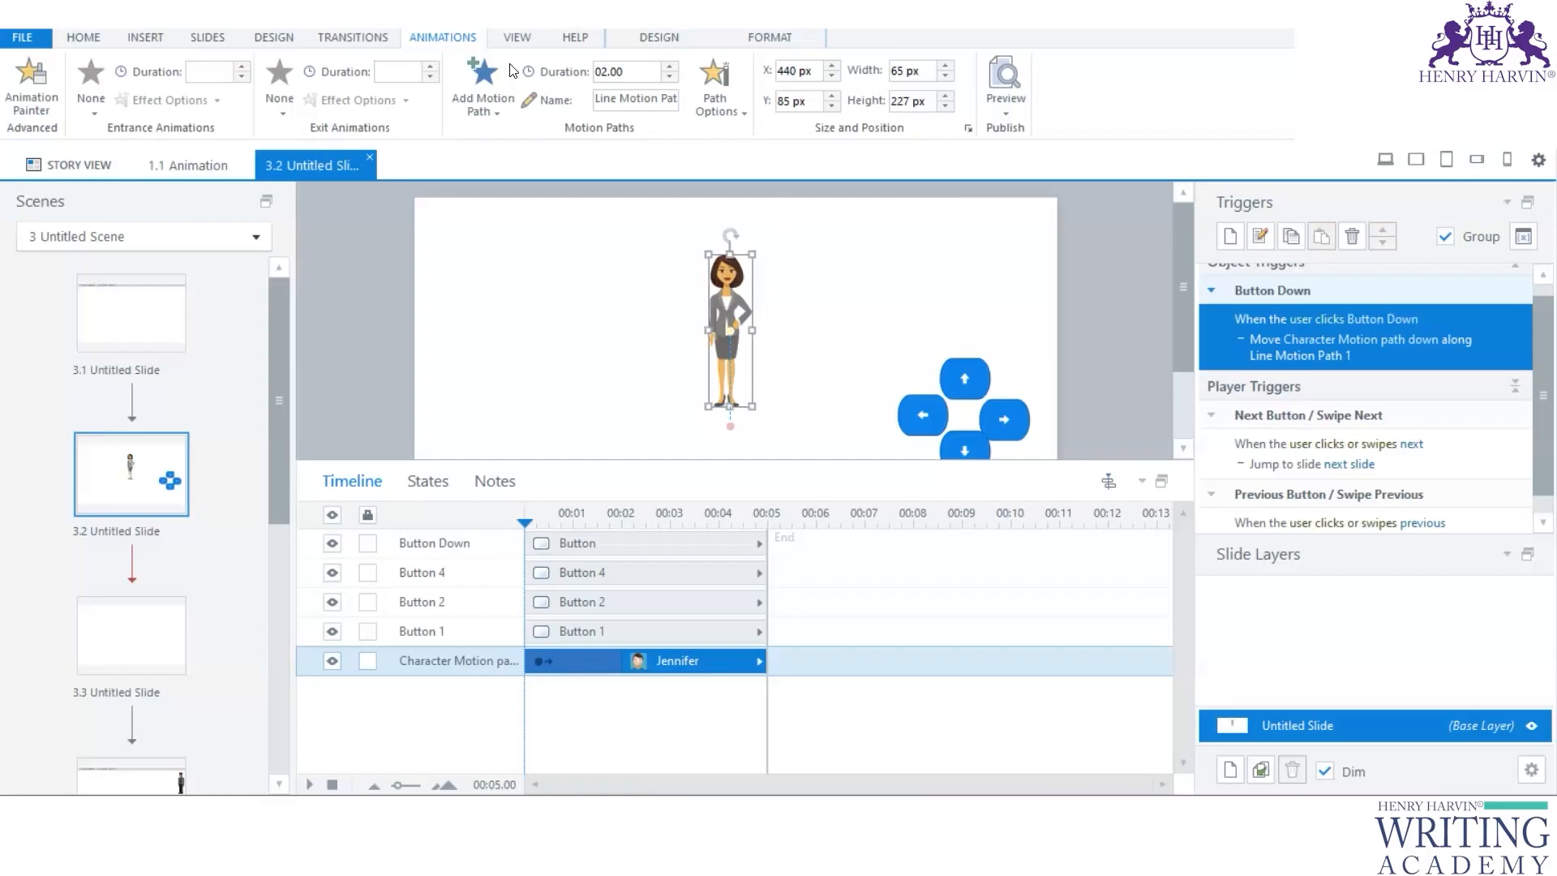
Step: Try to add a second line motion path to the character and reposition its end point
click(477, 114)
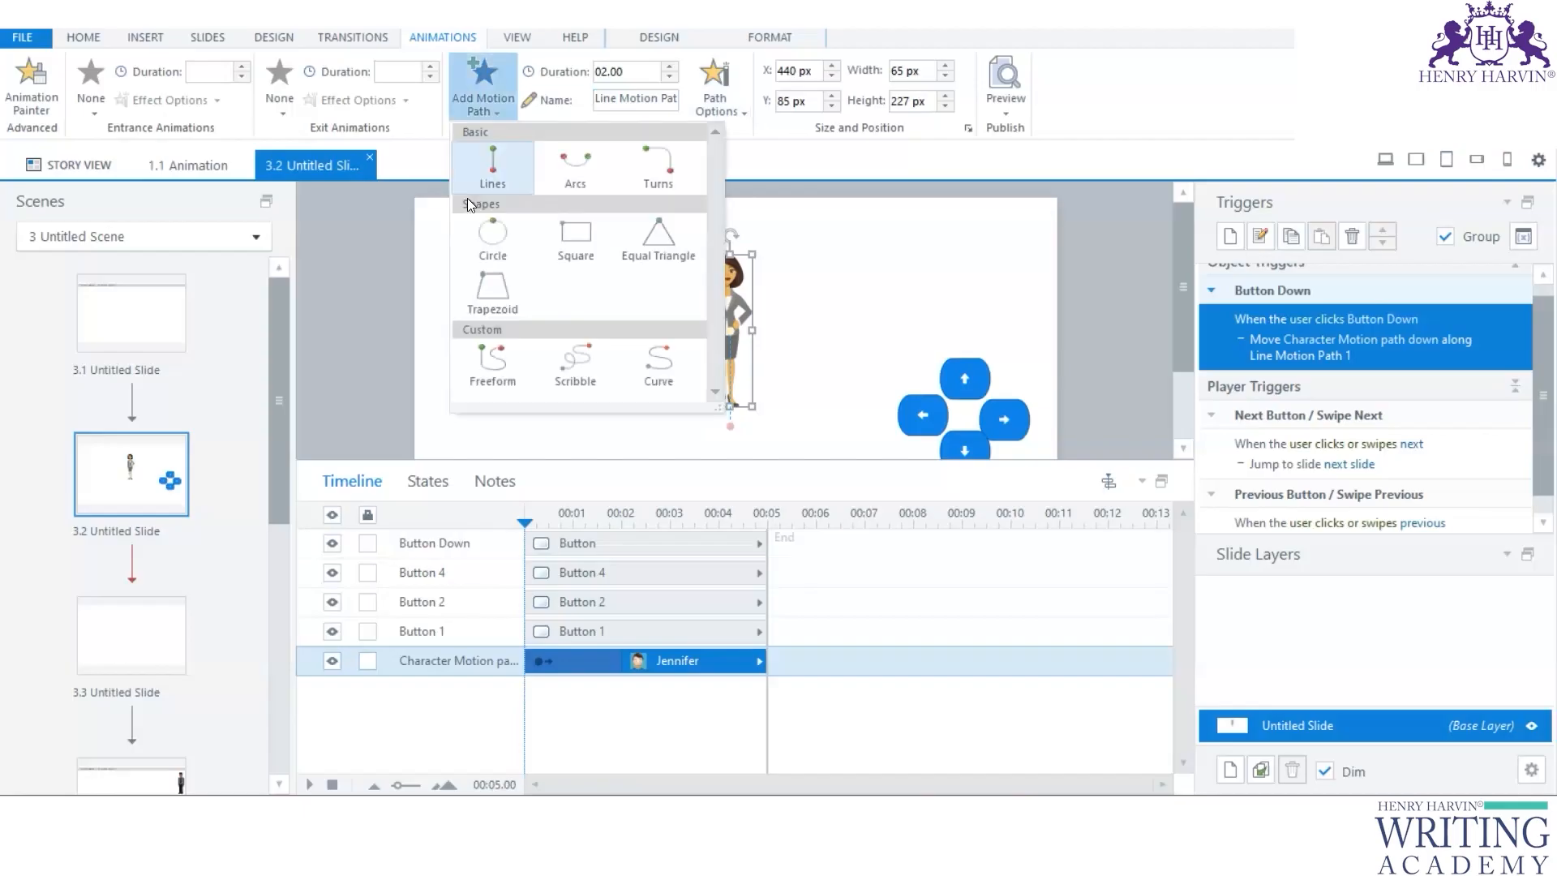
click(491, 164)
drag(732, 427, 868, 286)
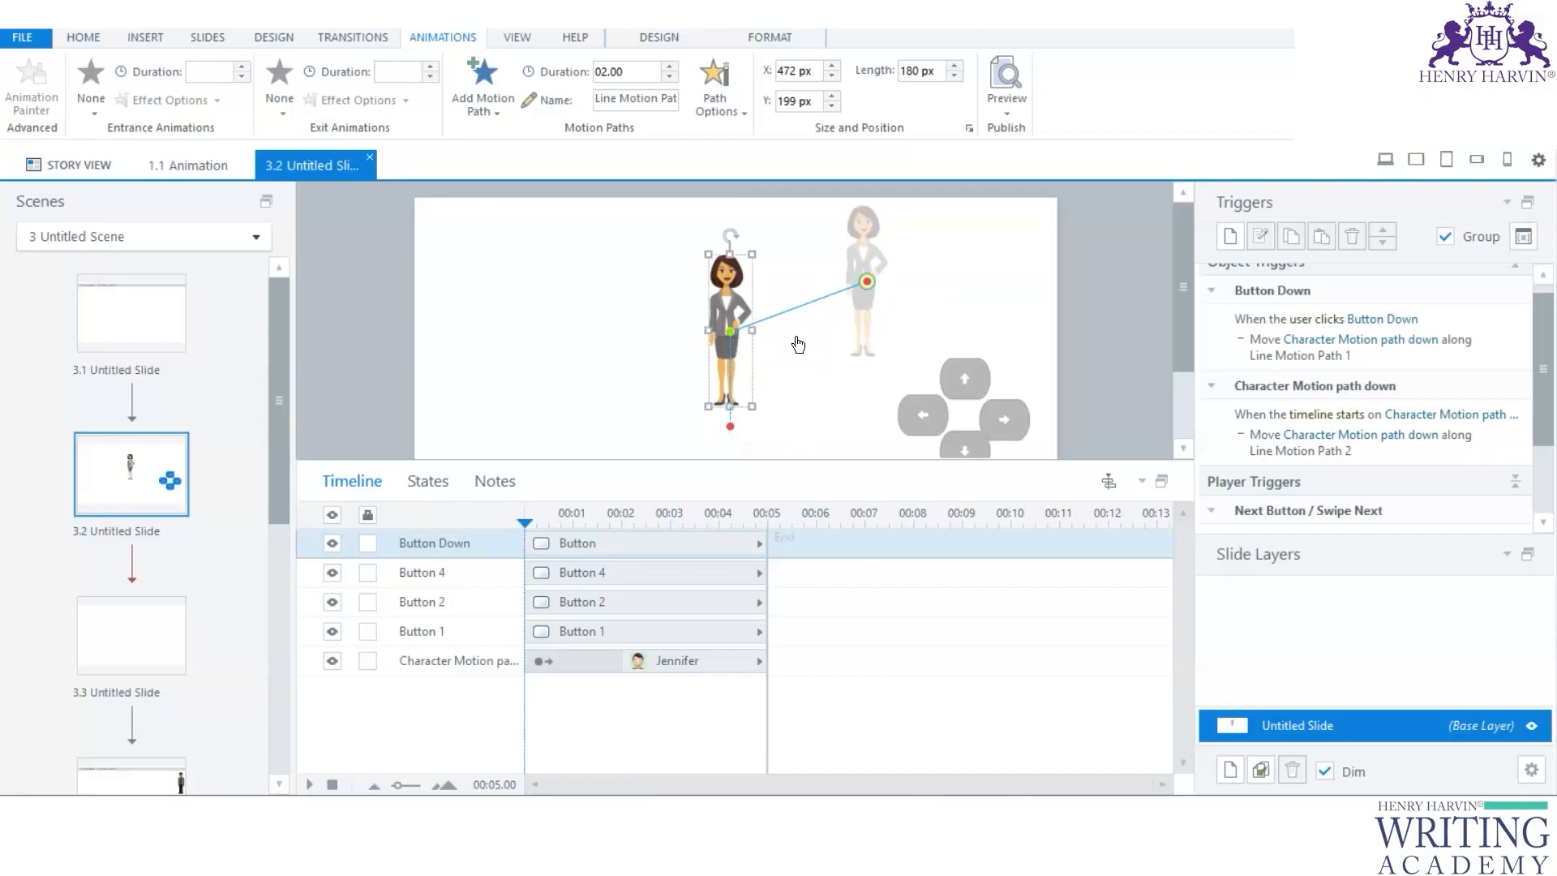
drag(790, 346, 747, 442)
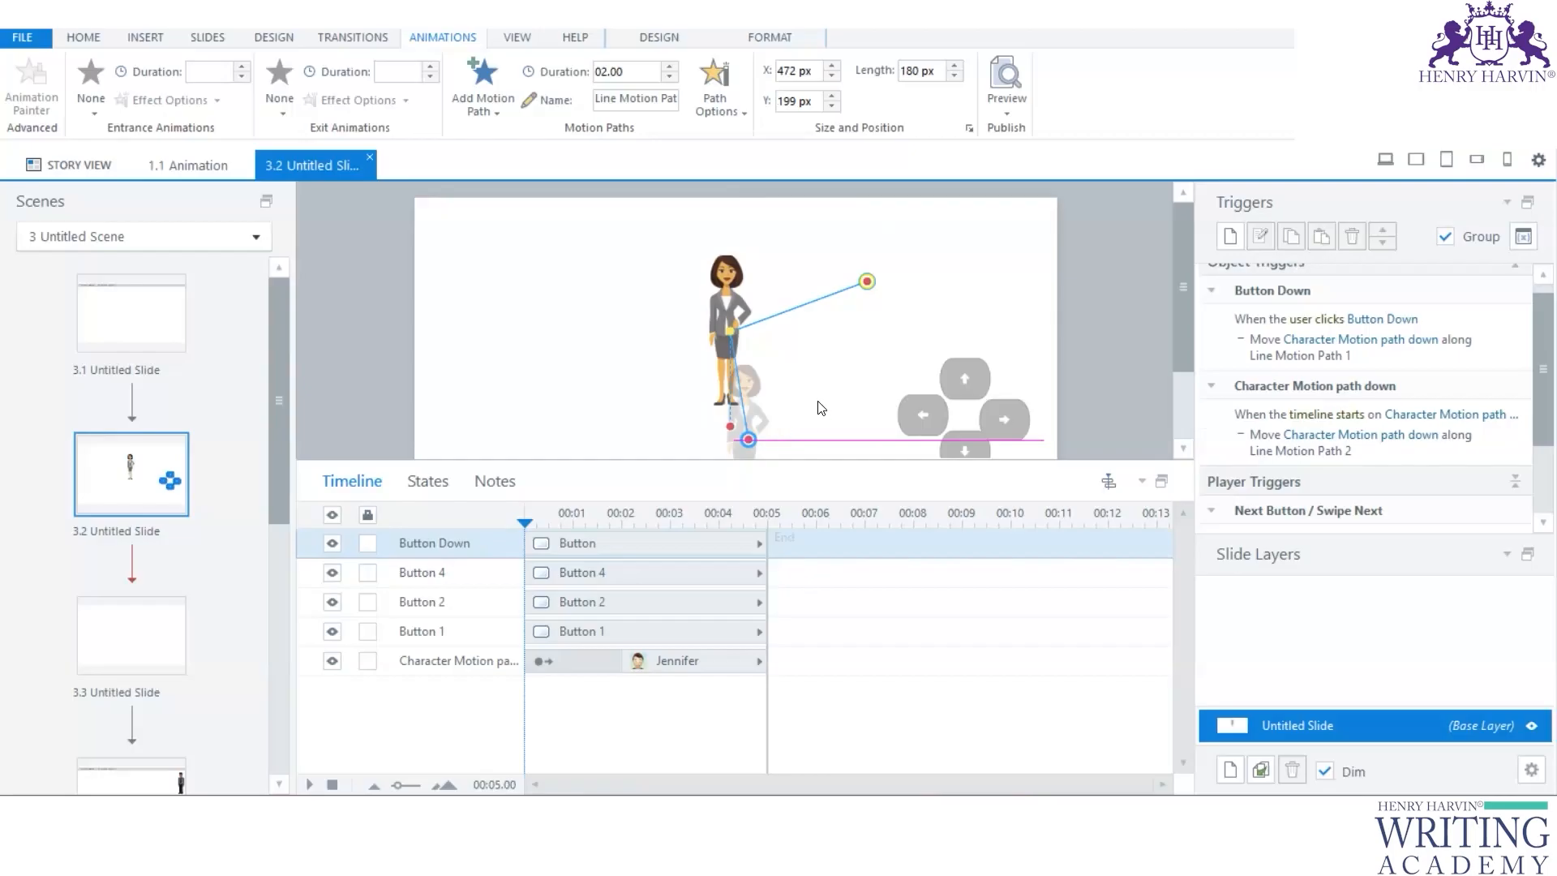
Step: Undo the second line motion path and the trigger edit that tied the first path to Button Down
key(ctrl+z)
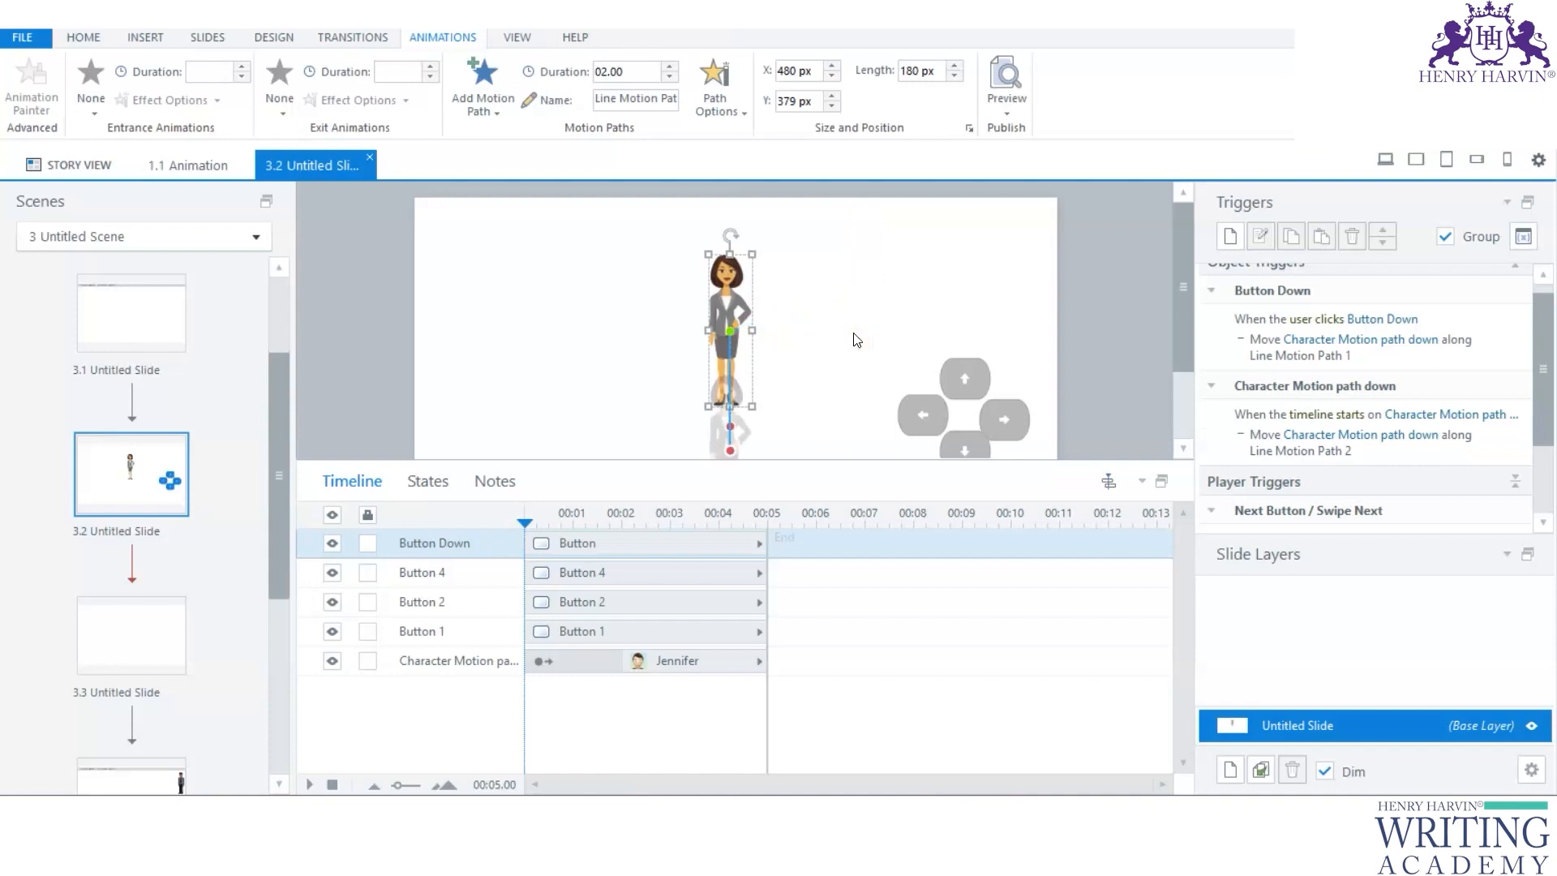
key(ctrl+z)
key(ctrl+z)
key(ctrl+z)
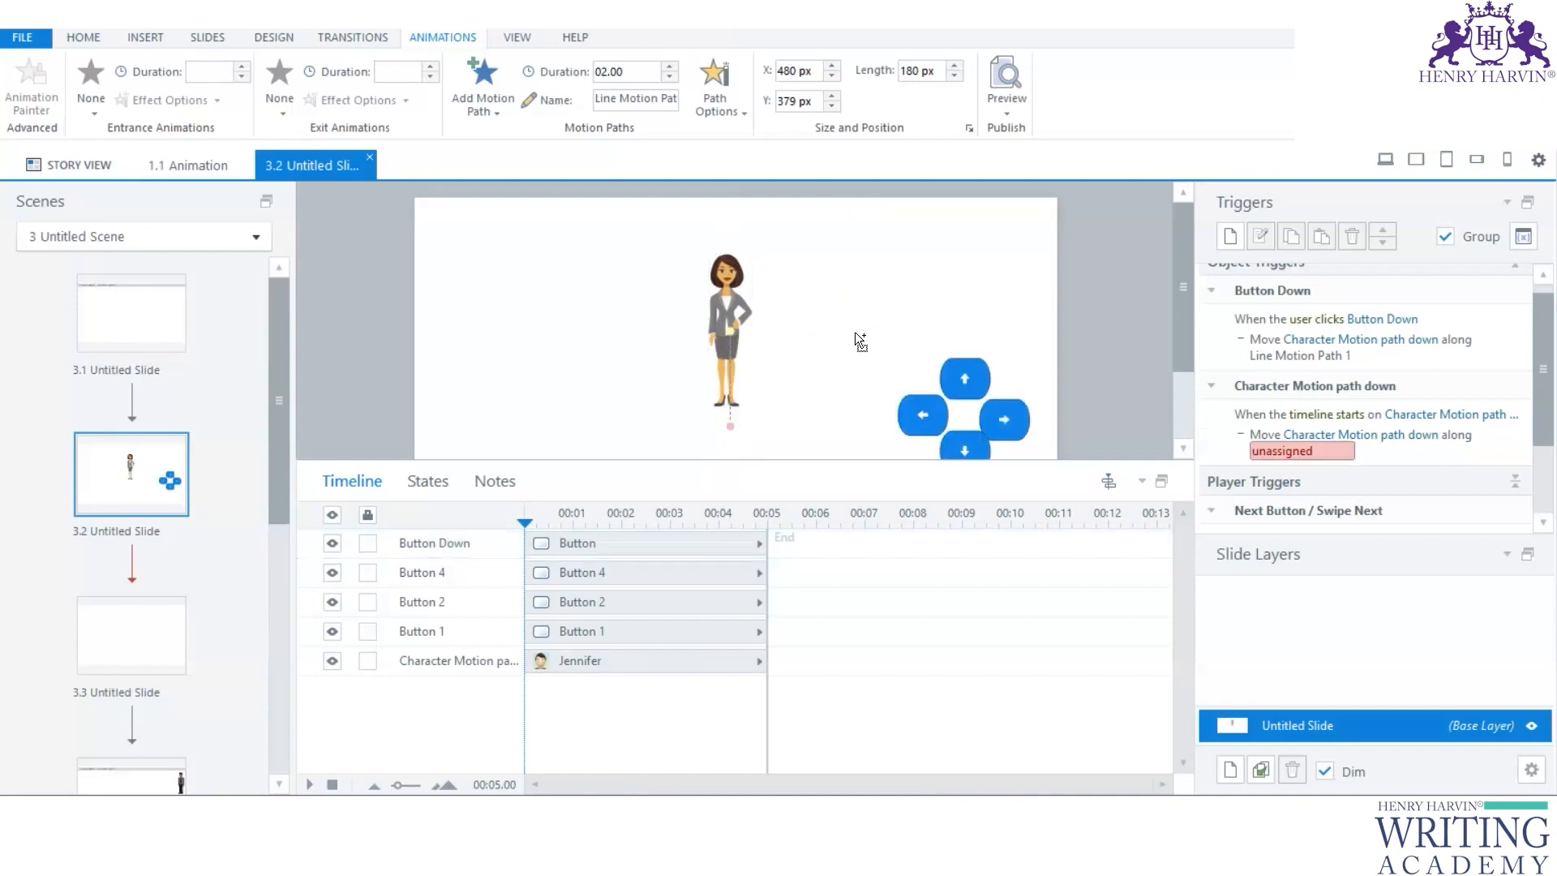
Step: Change the direction of the character's line motion path to left
click(744, 293)
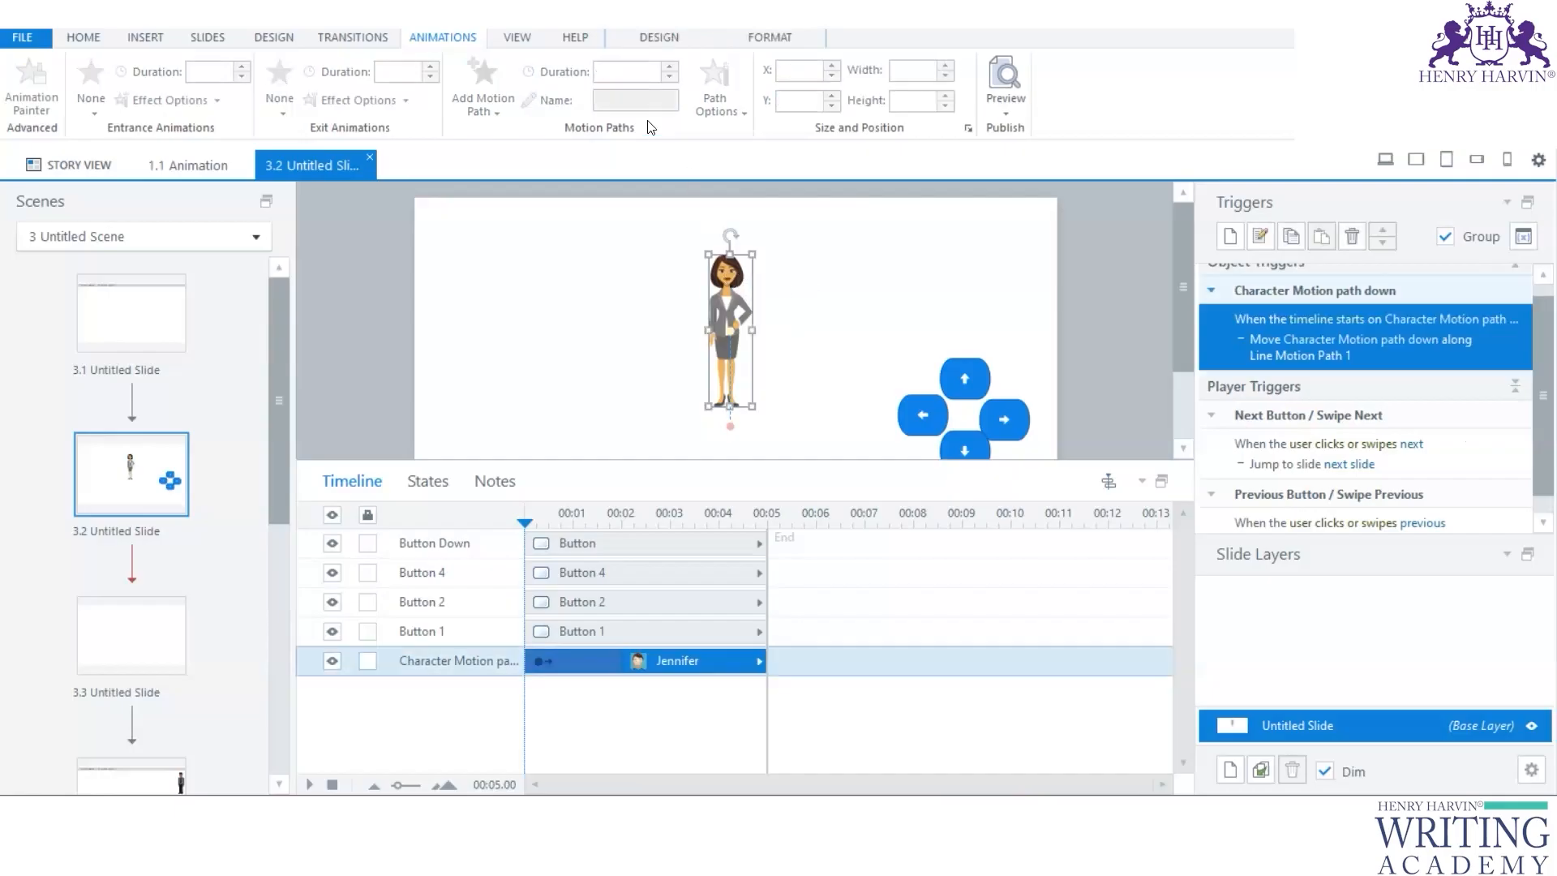
click(488, 110)
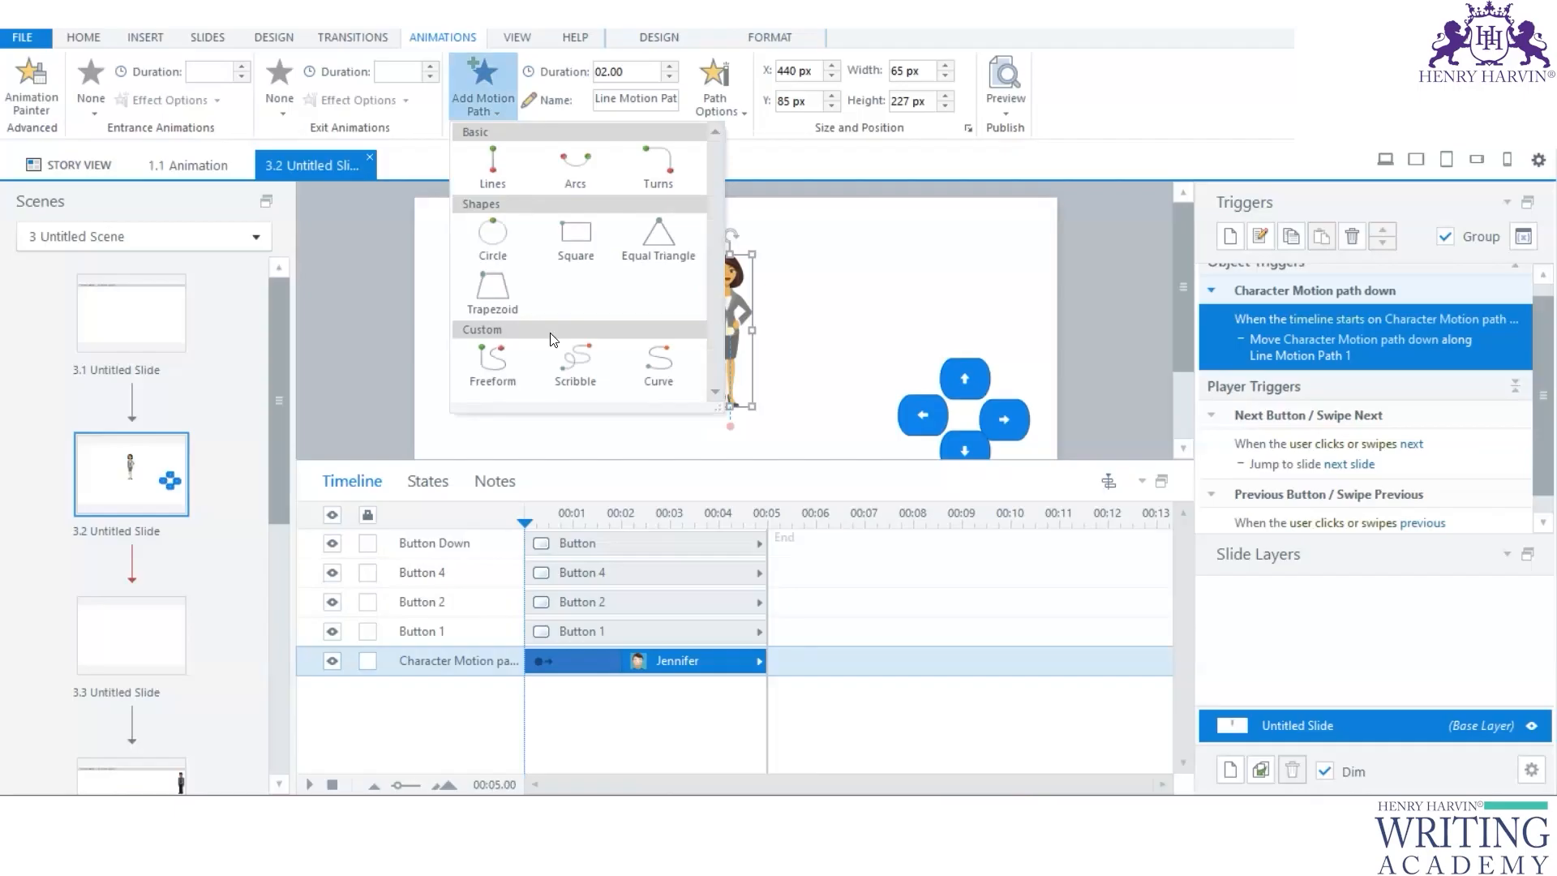
click(746, 118)
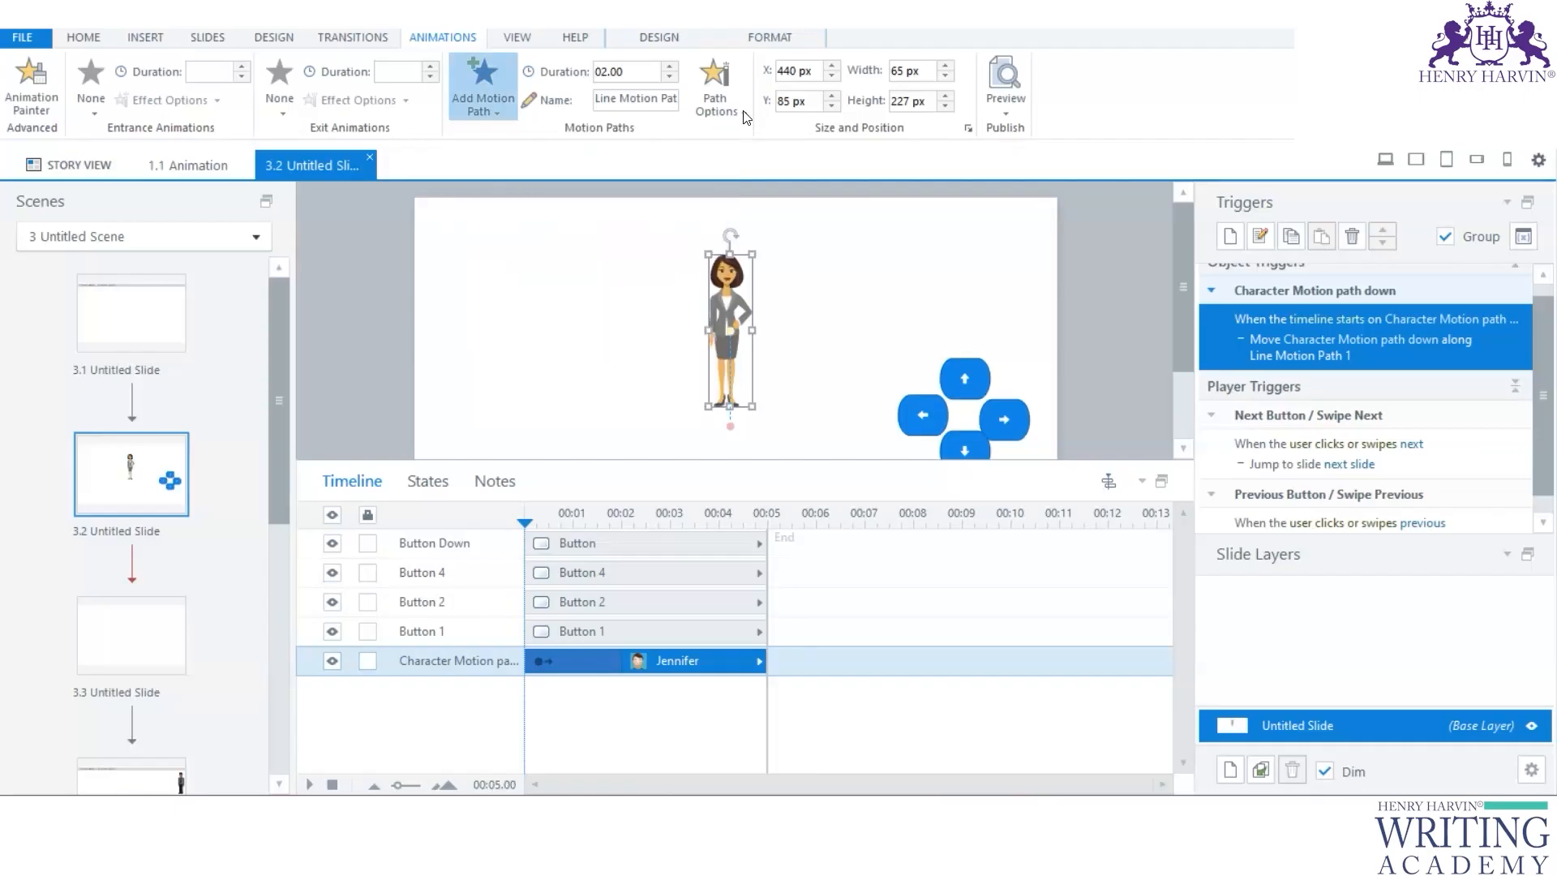
click(739, 209)
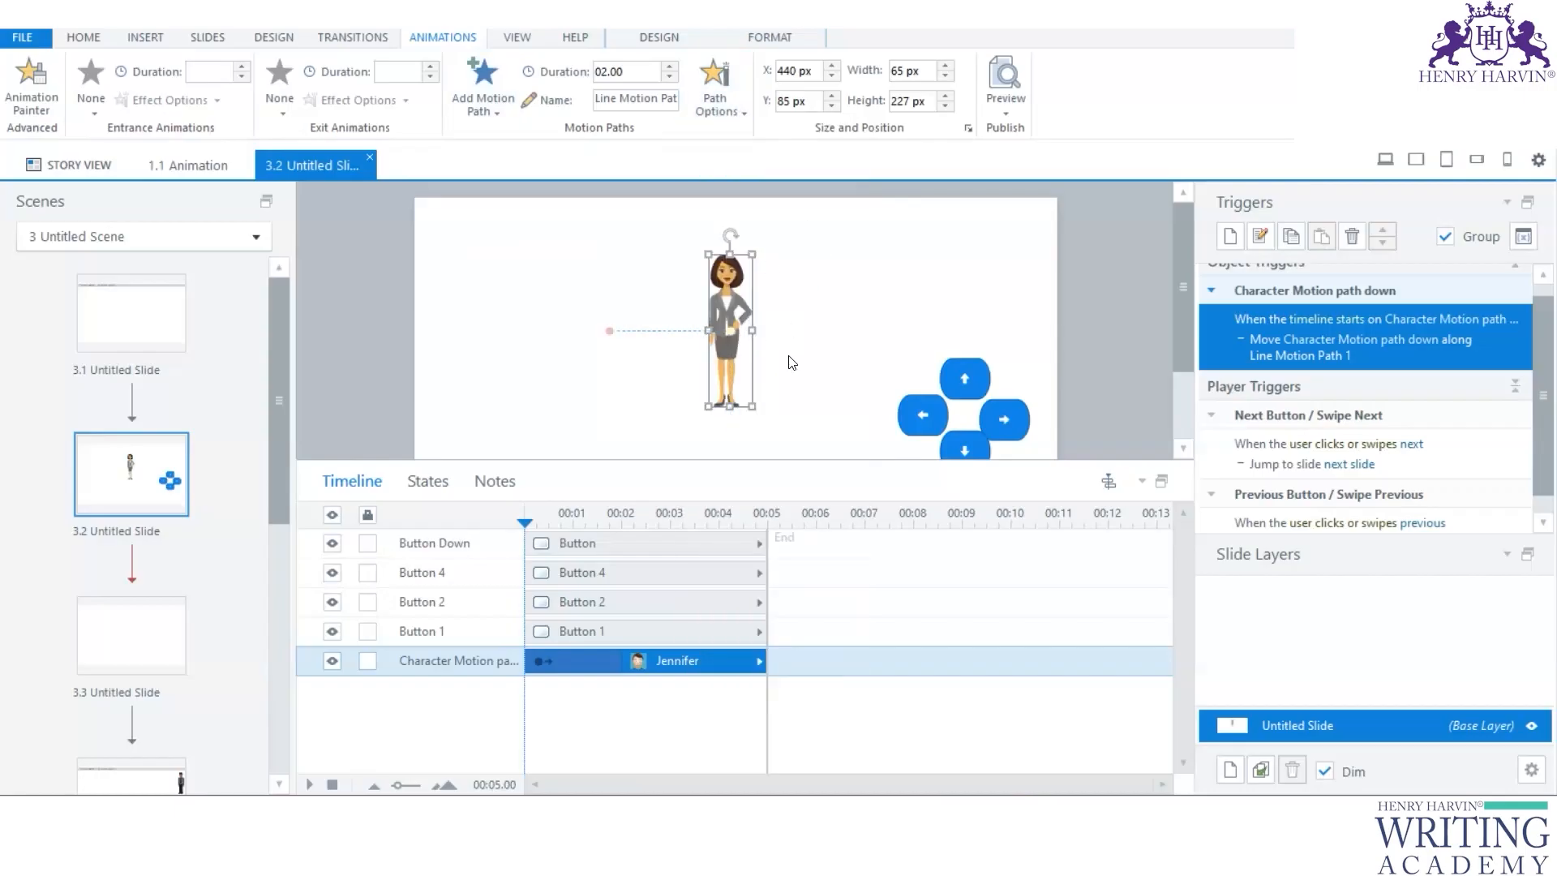
Step: Shorten the character's leftward line motion path to about 74 px by moving its end point toward the character
click(621, 333)
drag(730, 331, 671, 331)
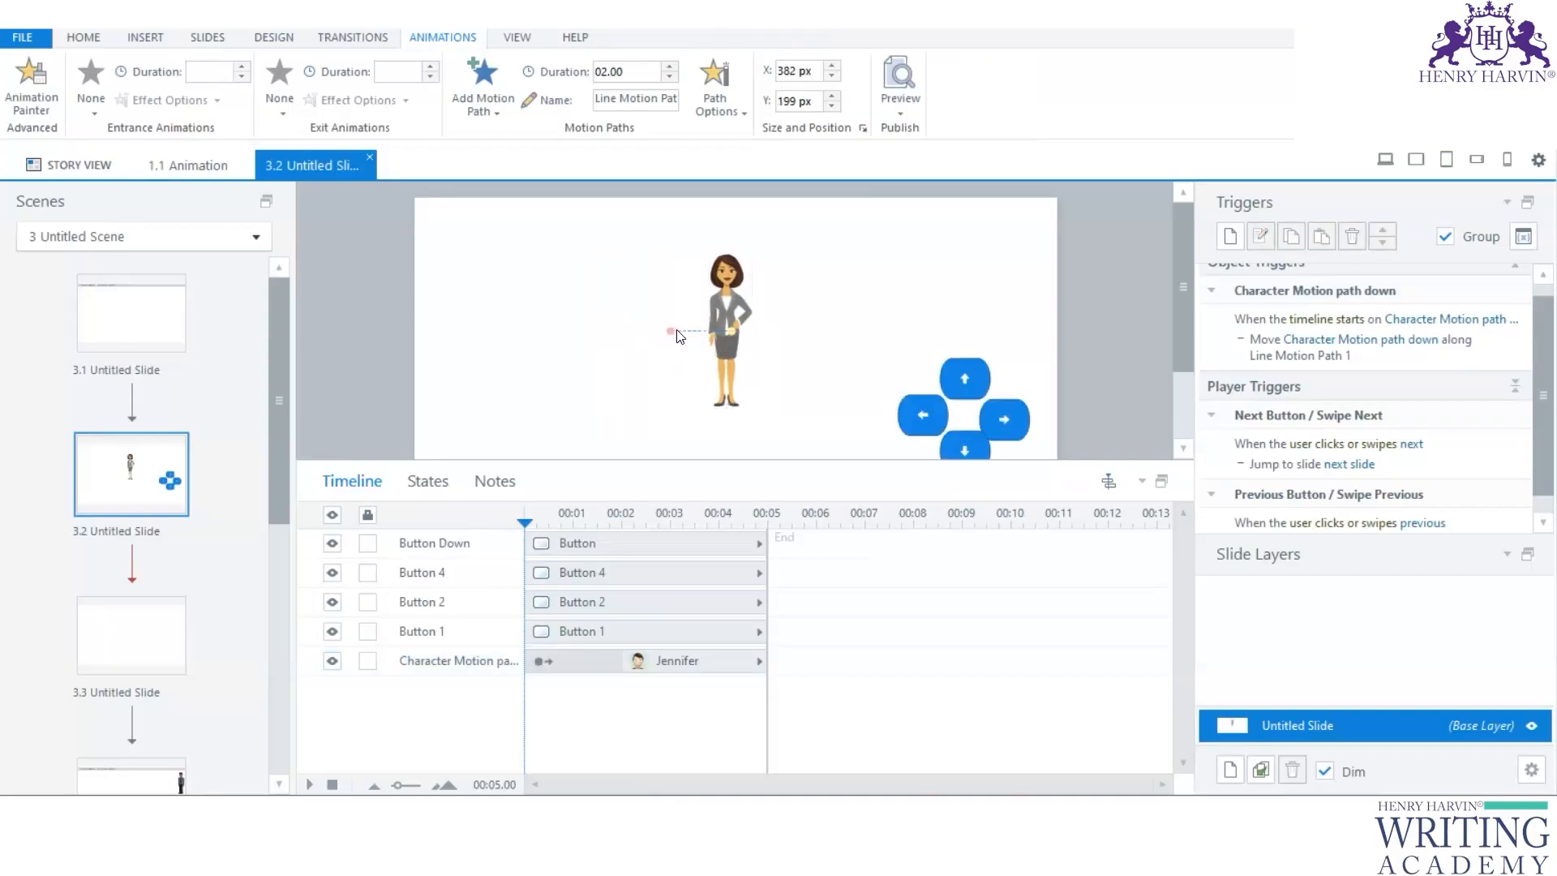
click(671, 334)
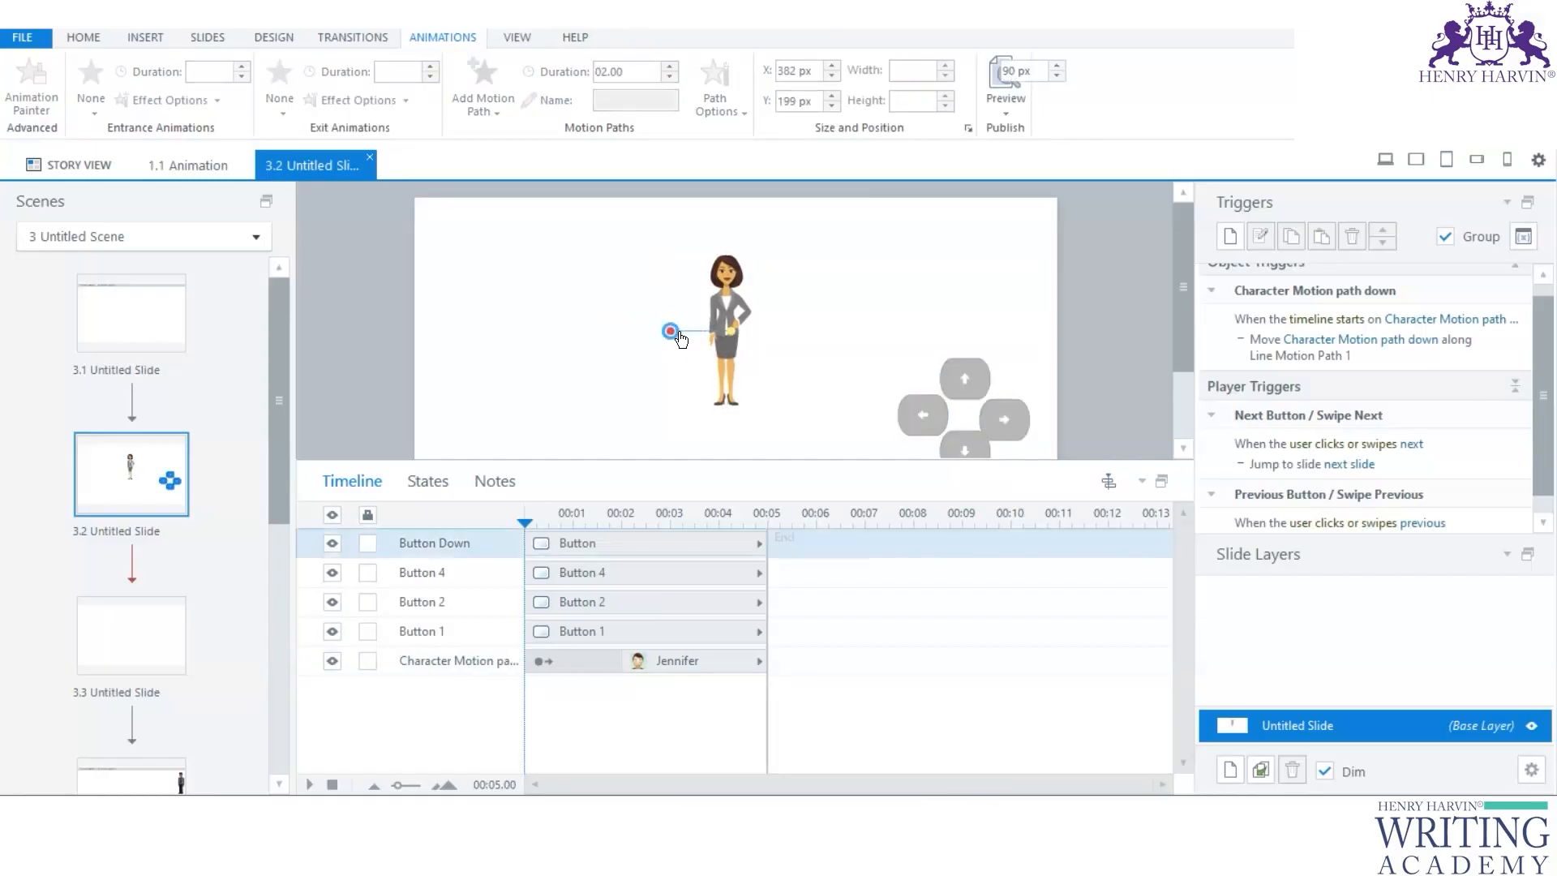
drag(683, 341, 683, 333)
click(686, 332)
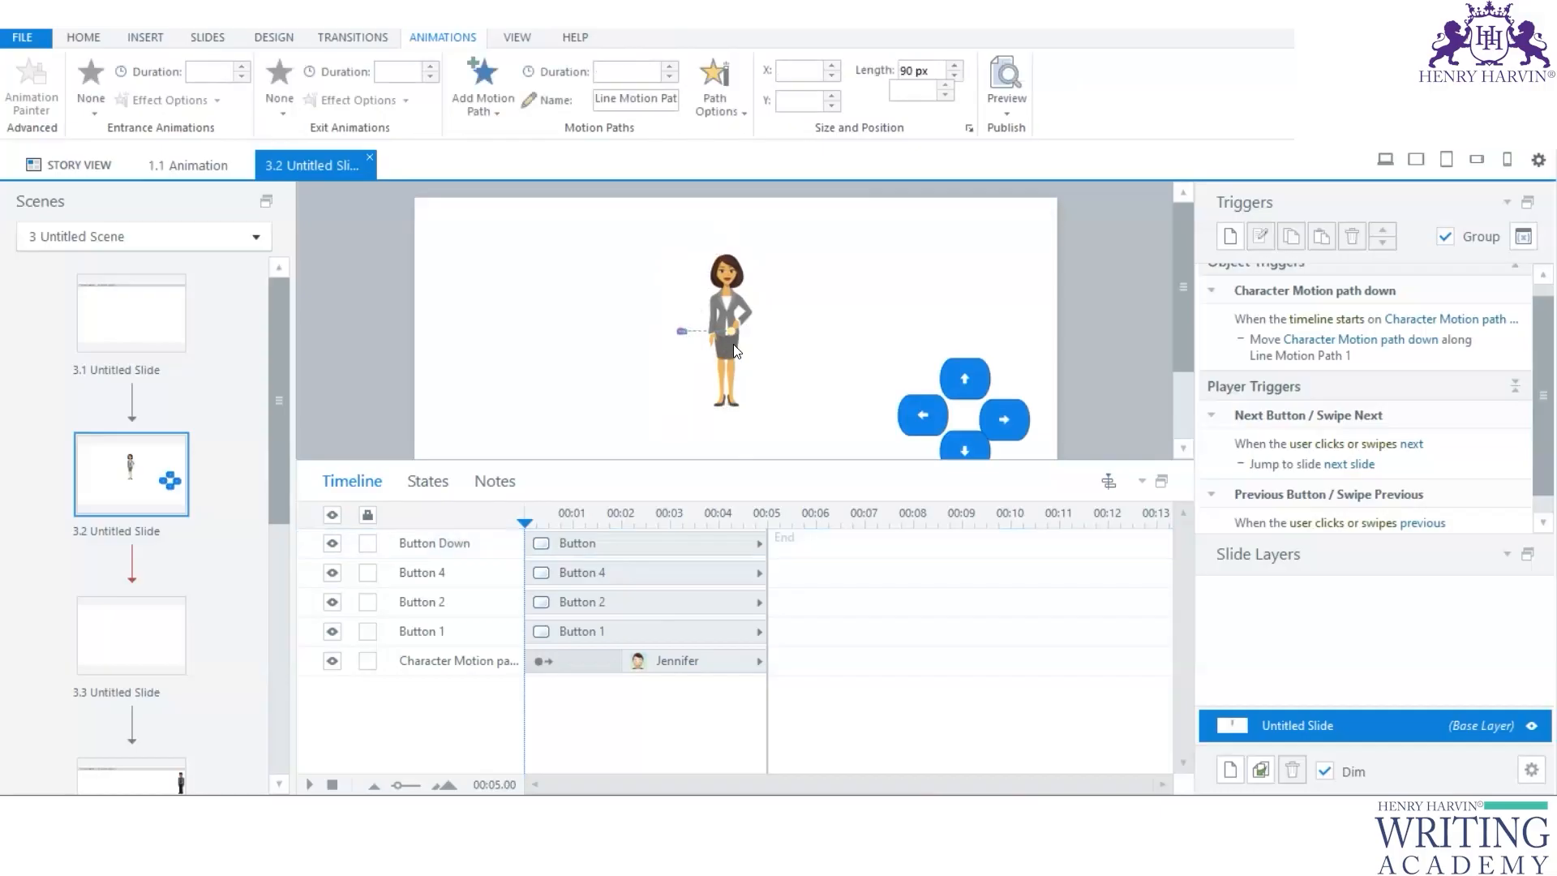
click(688, 333)
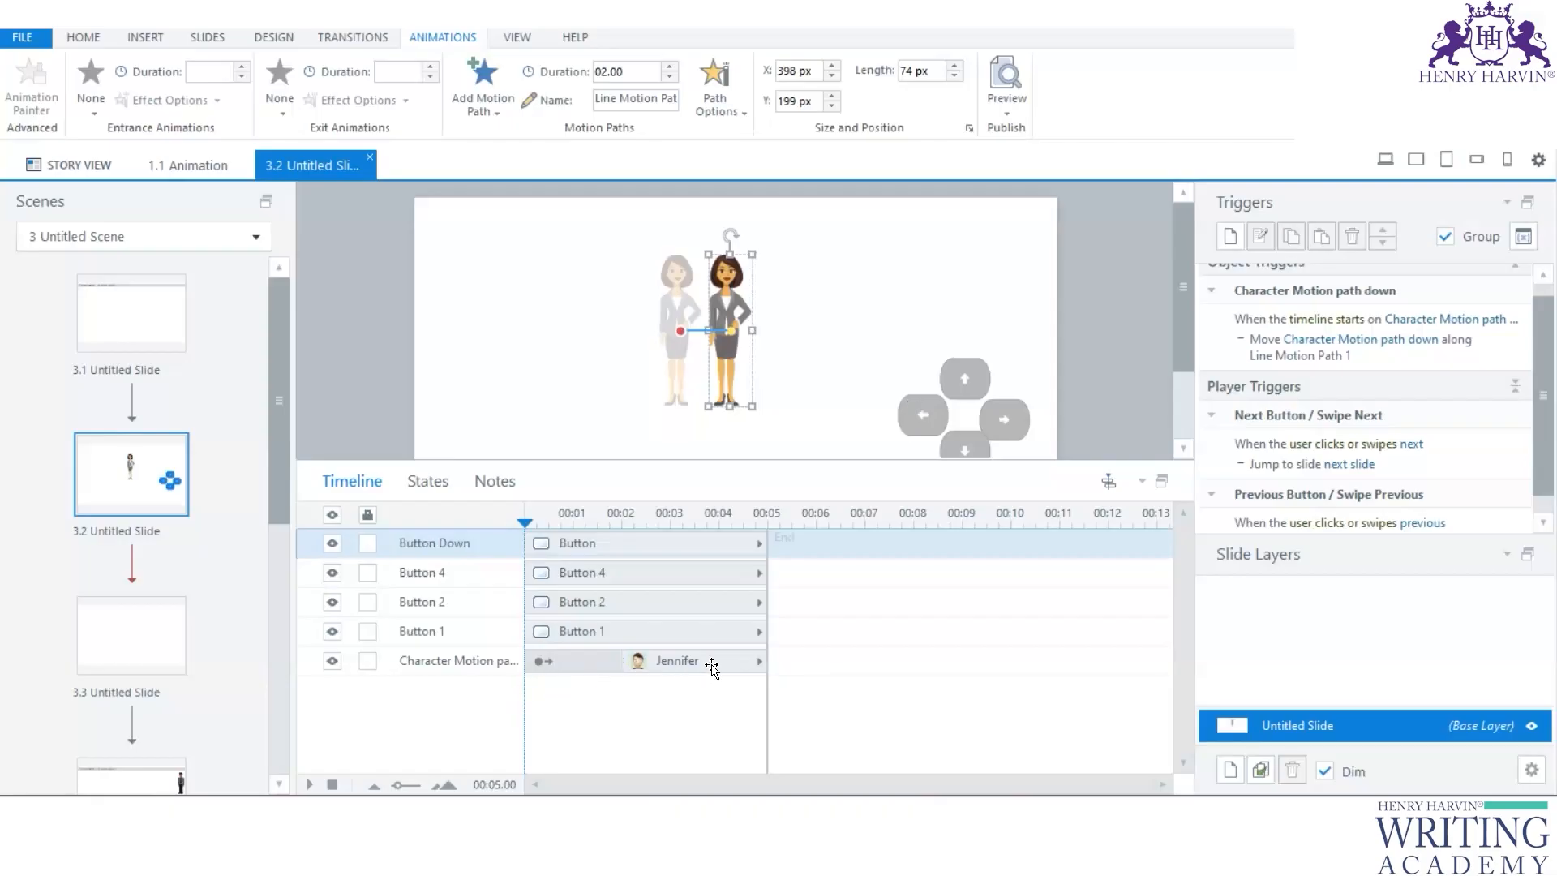
Step: Rename the left-arrow button's timeline entry as "Button left"
click(915, 402)
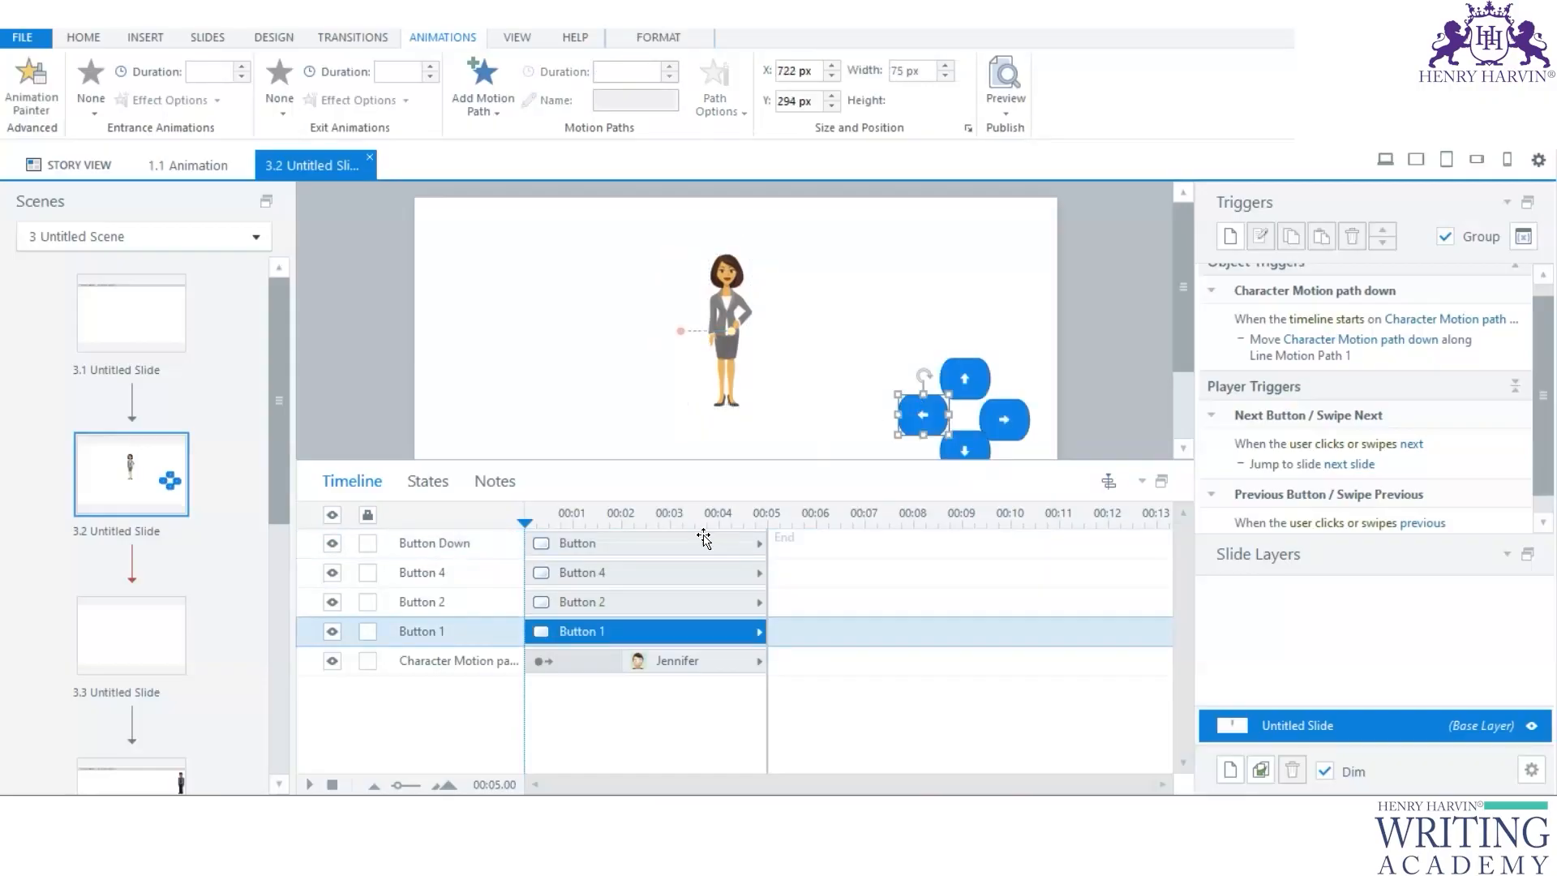
double_click(439, 632)
drag(440, 630, 451, 628)
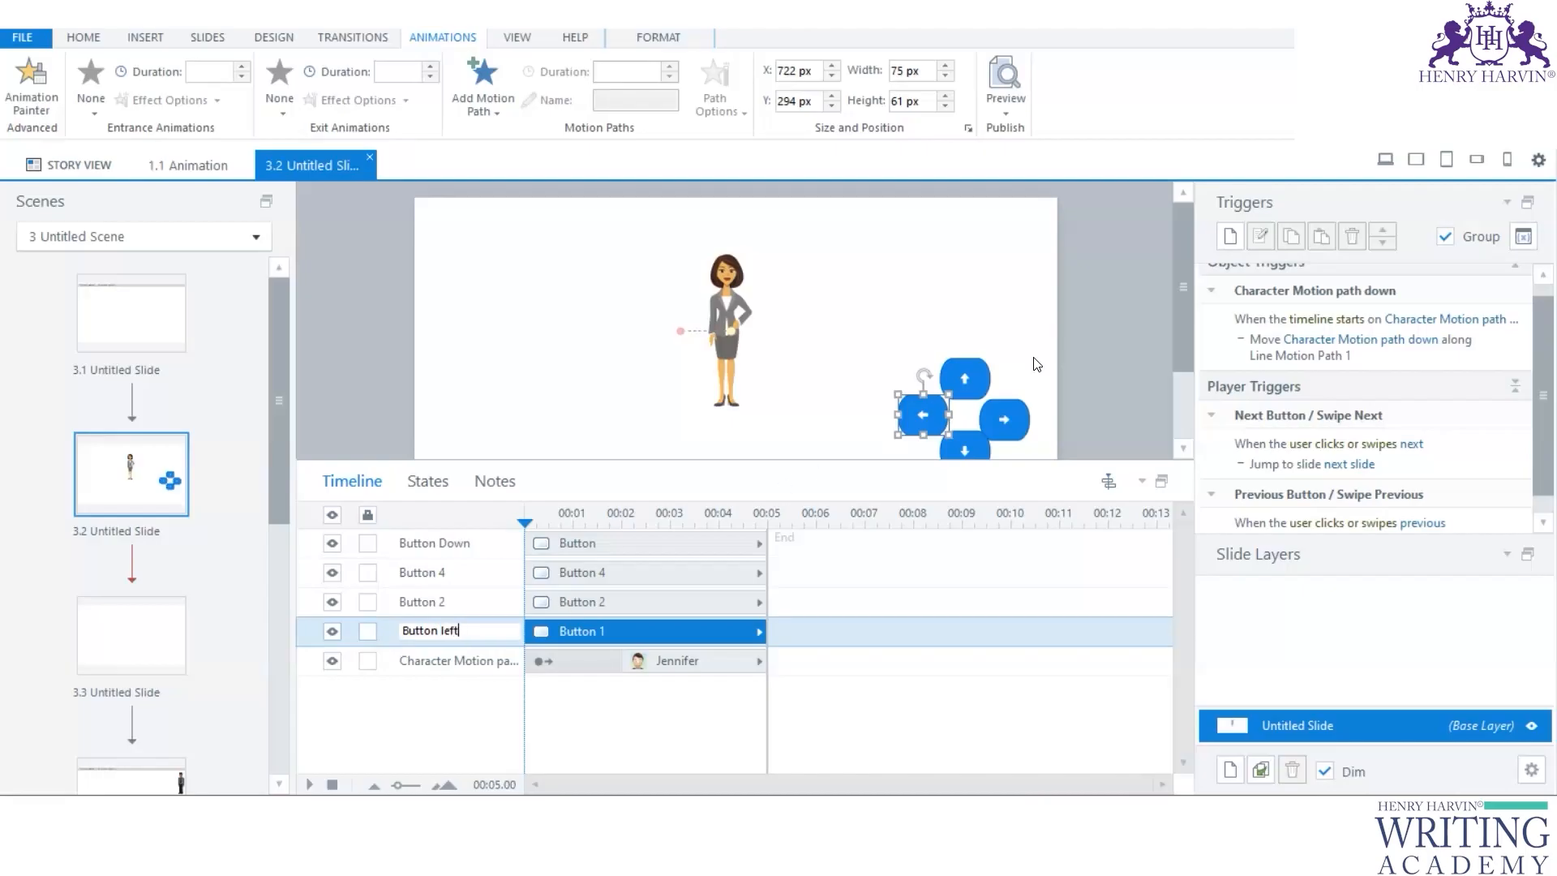
Step: Confirm the name Button left for the left-arrow button and select the character's line motion path on the slide
click(701, 330)
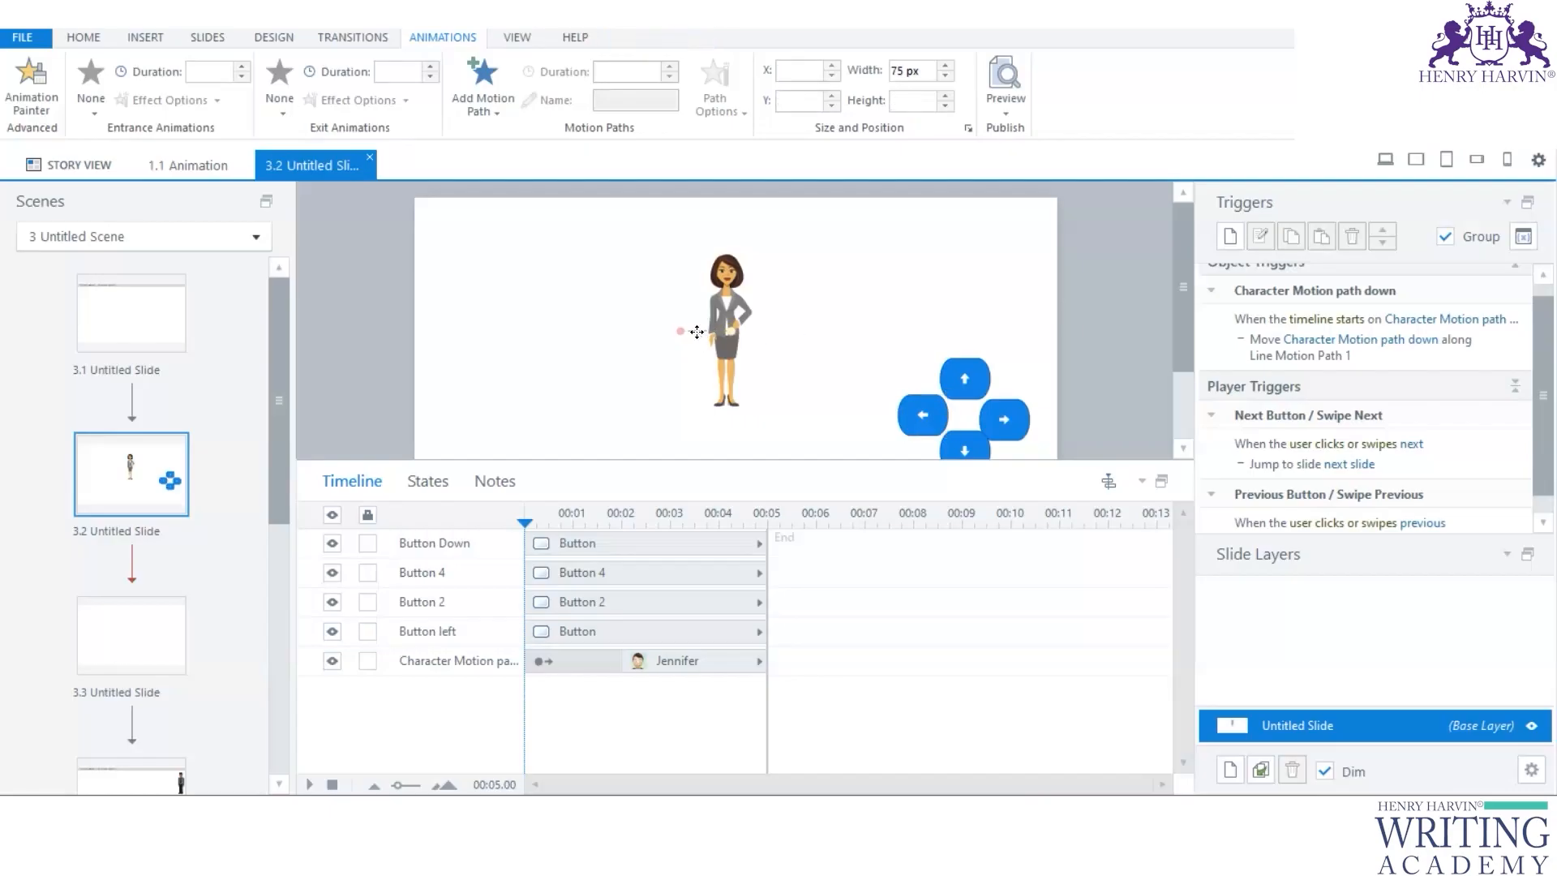
click(696, 334)
click(695, 333)
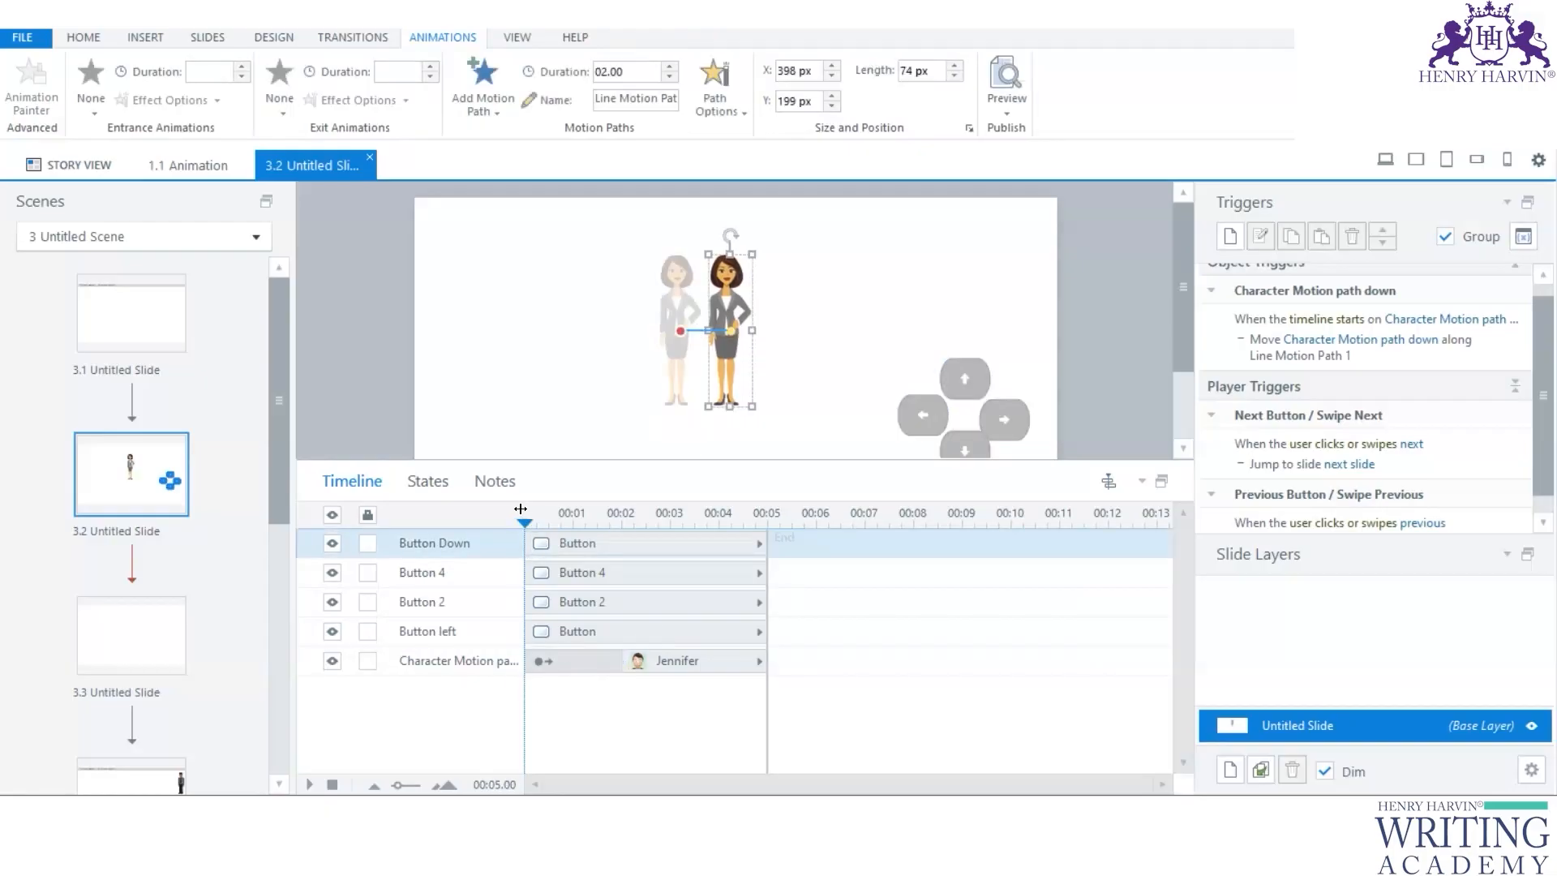
Step: Examine the character's motion trigger in the Trigger Wizard, including the list of available motion paths
scroll(1535, 316, up, 1)
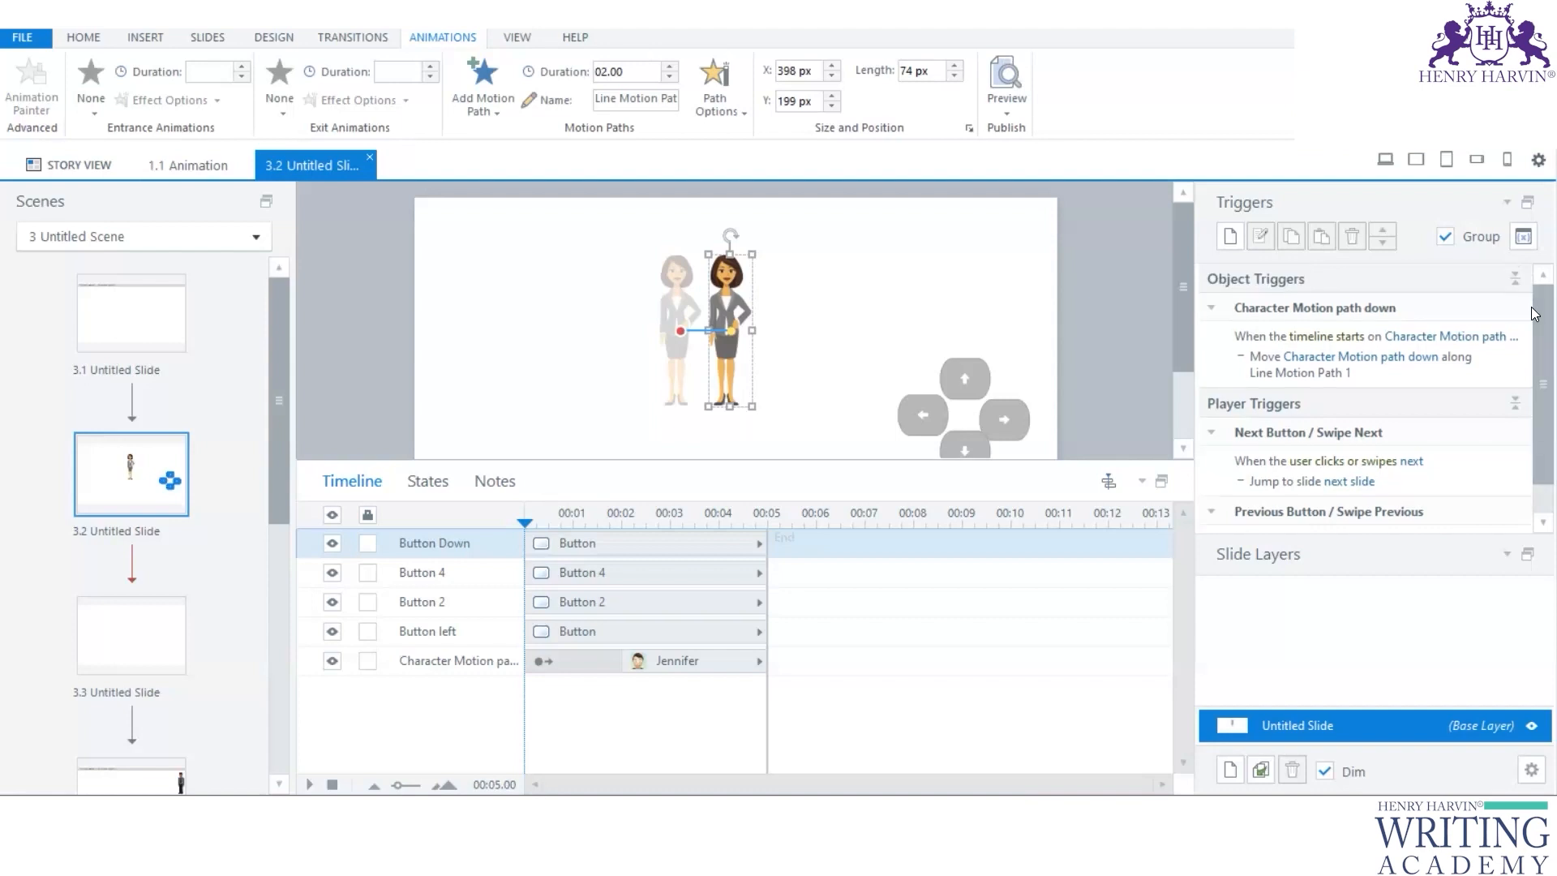
scroll(1535, 318, down, 2)
scroll(1535, 318, up, 1)
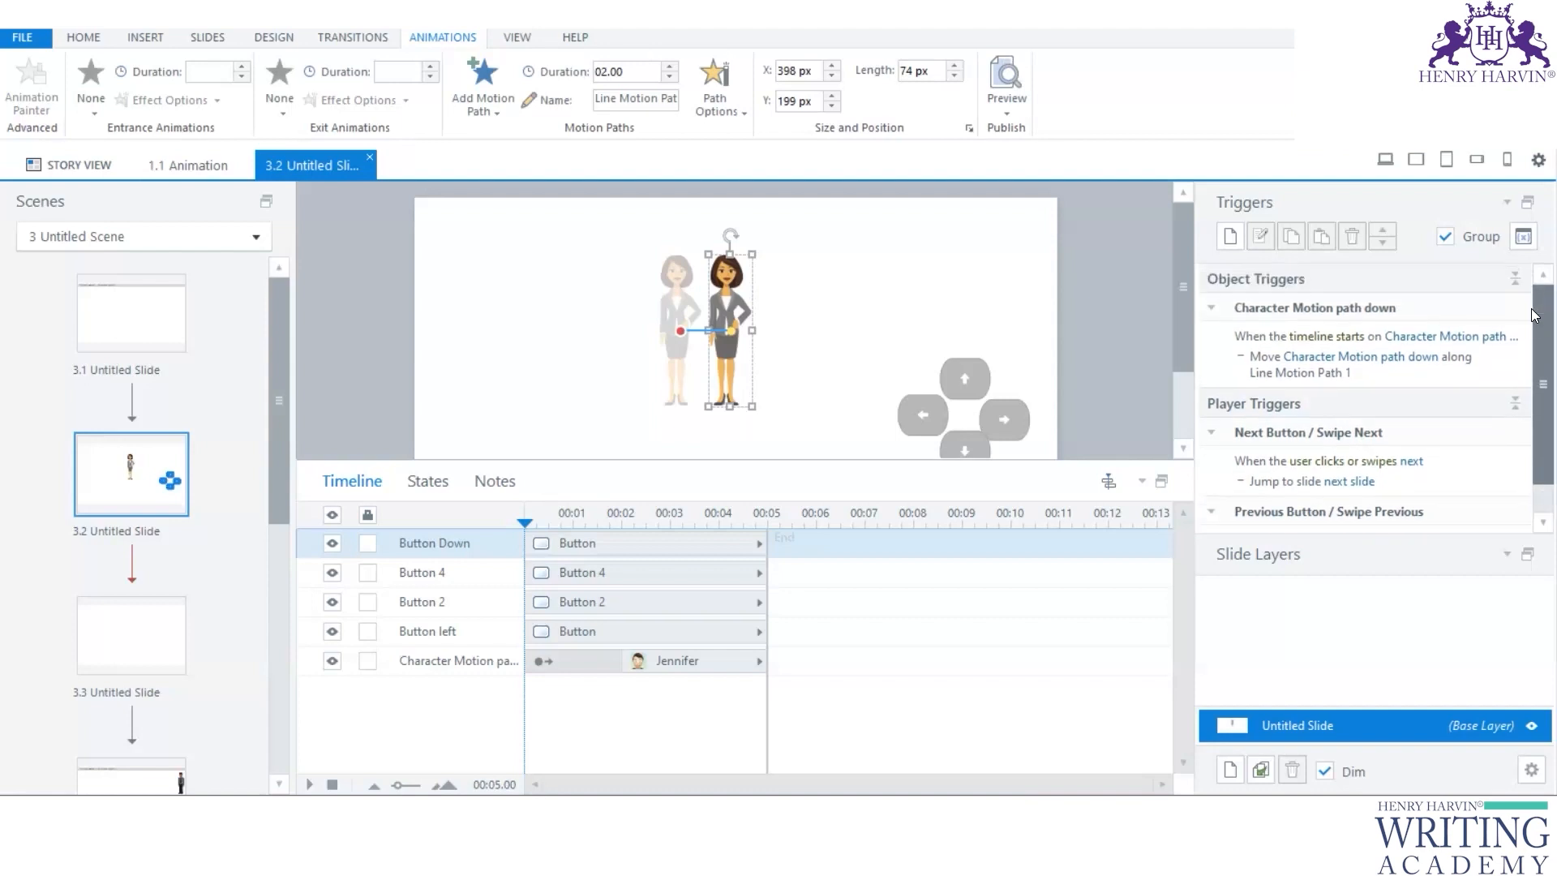
double_click(1513, 361)
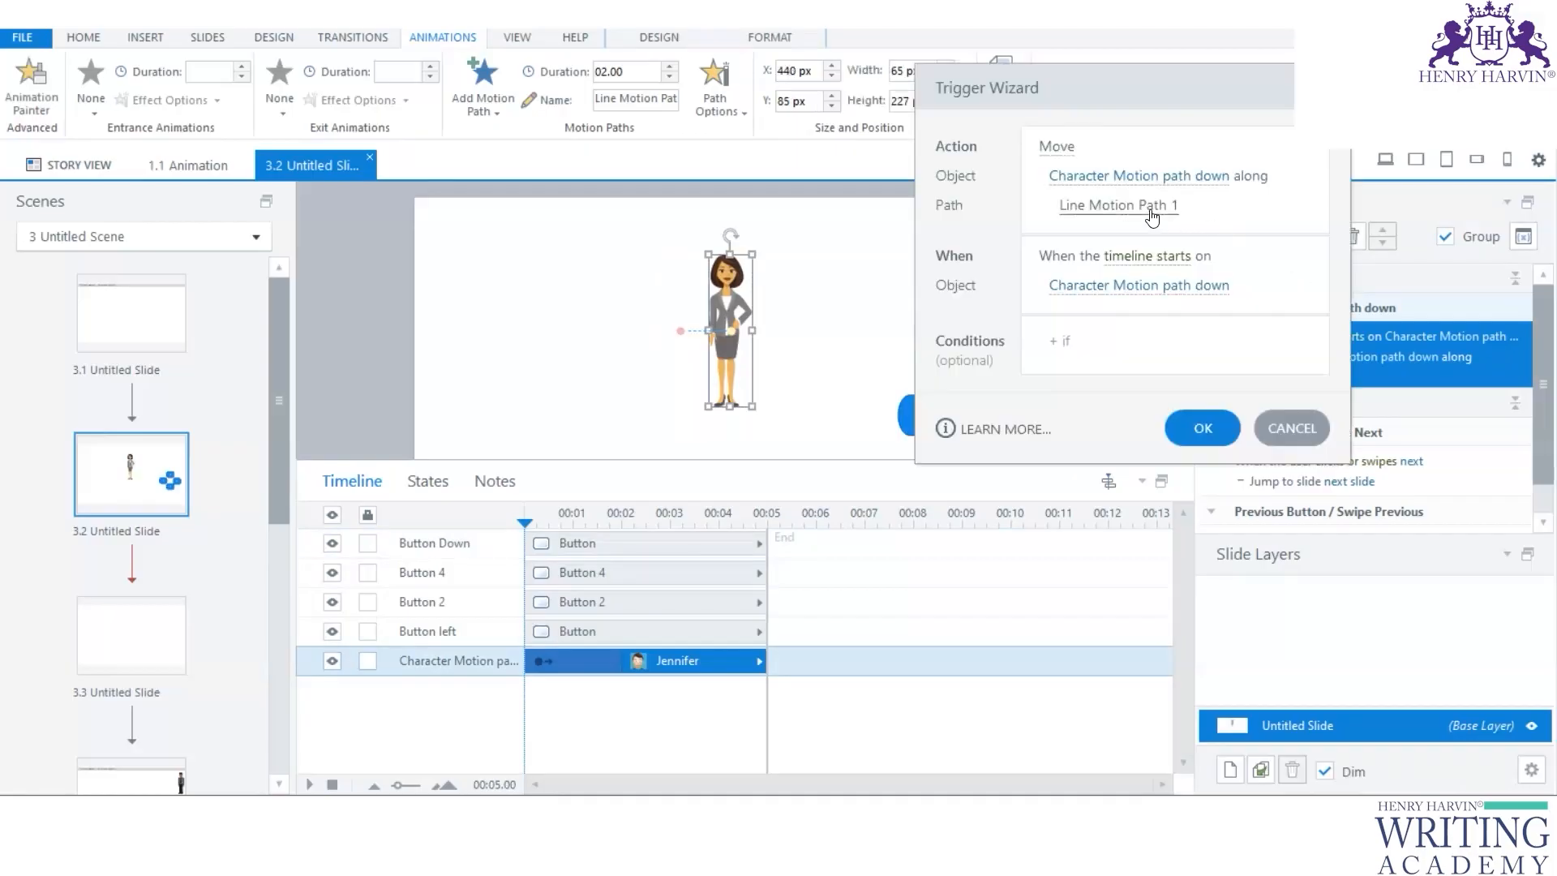
click(1153, 211)
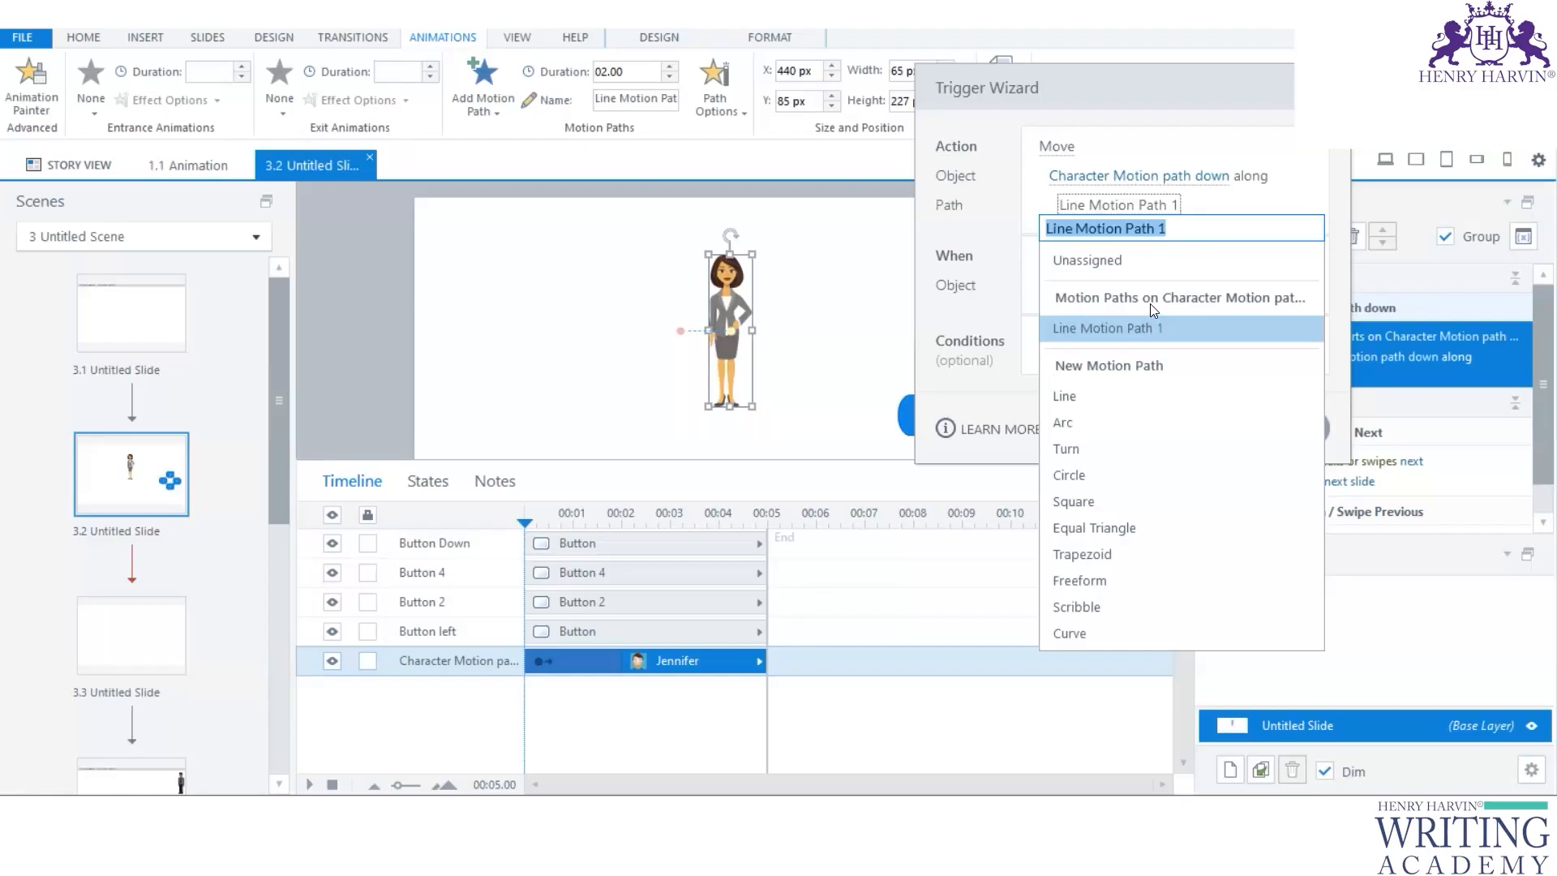
click(1259, 134)
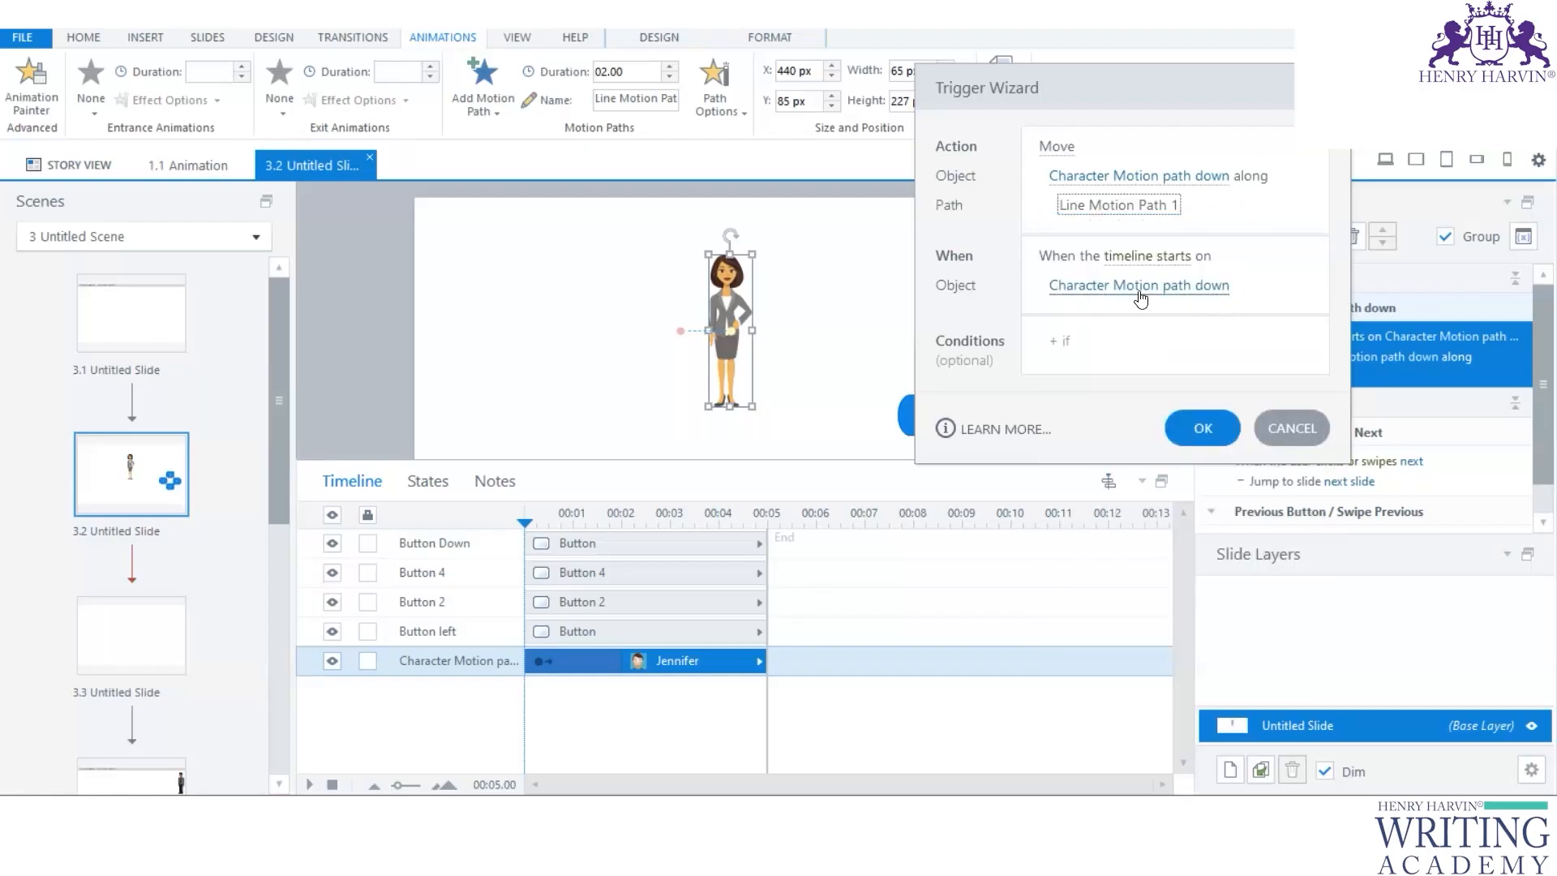
click(1162, 209)
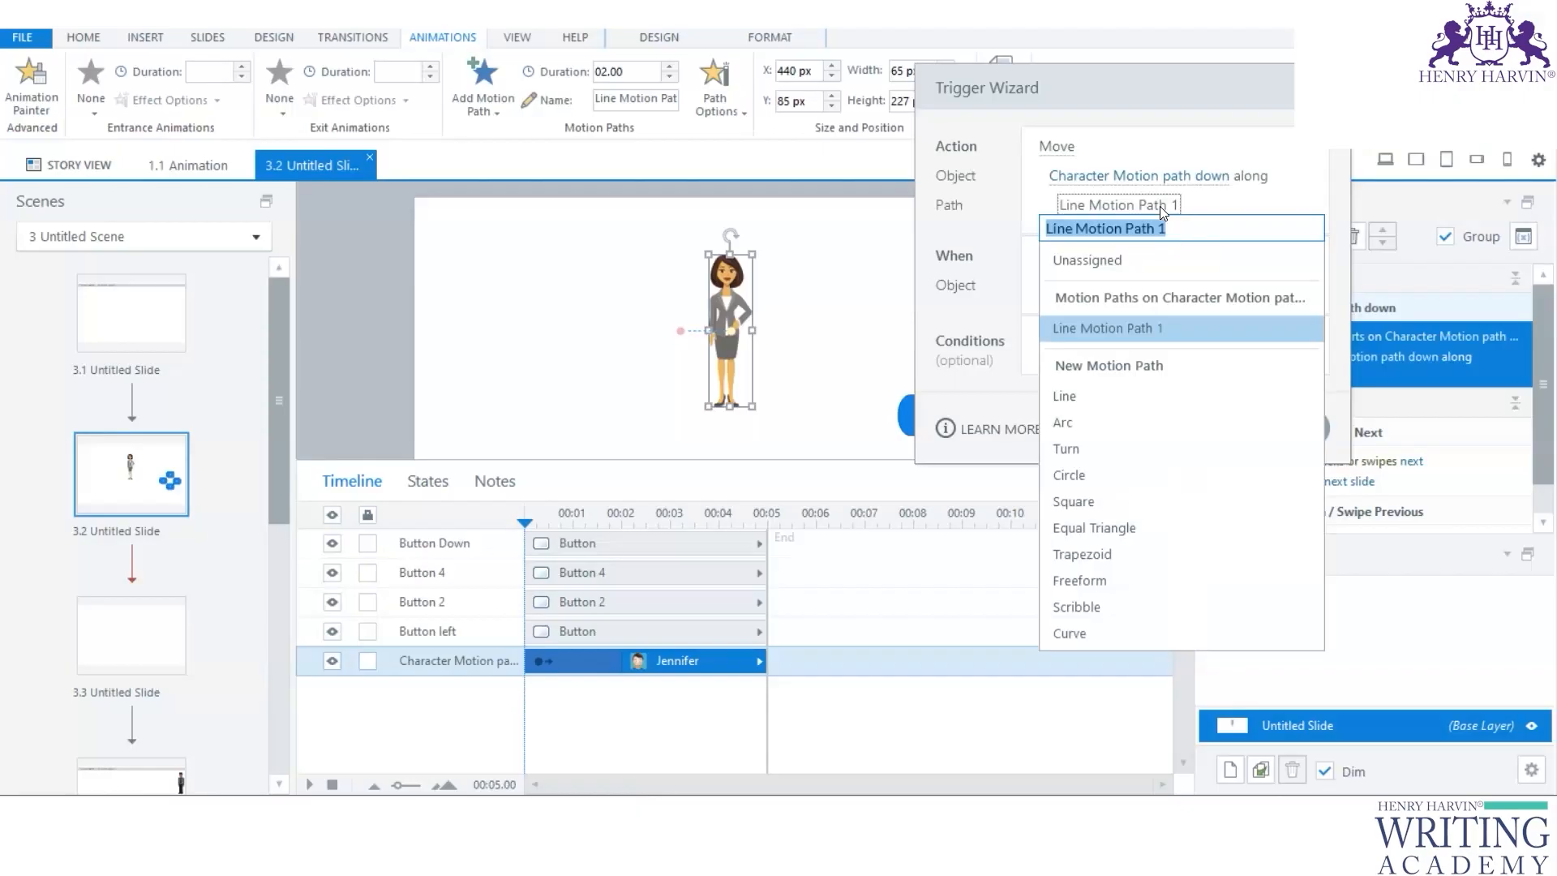
click(1219, 142)
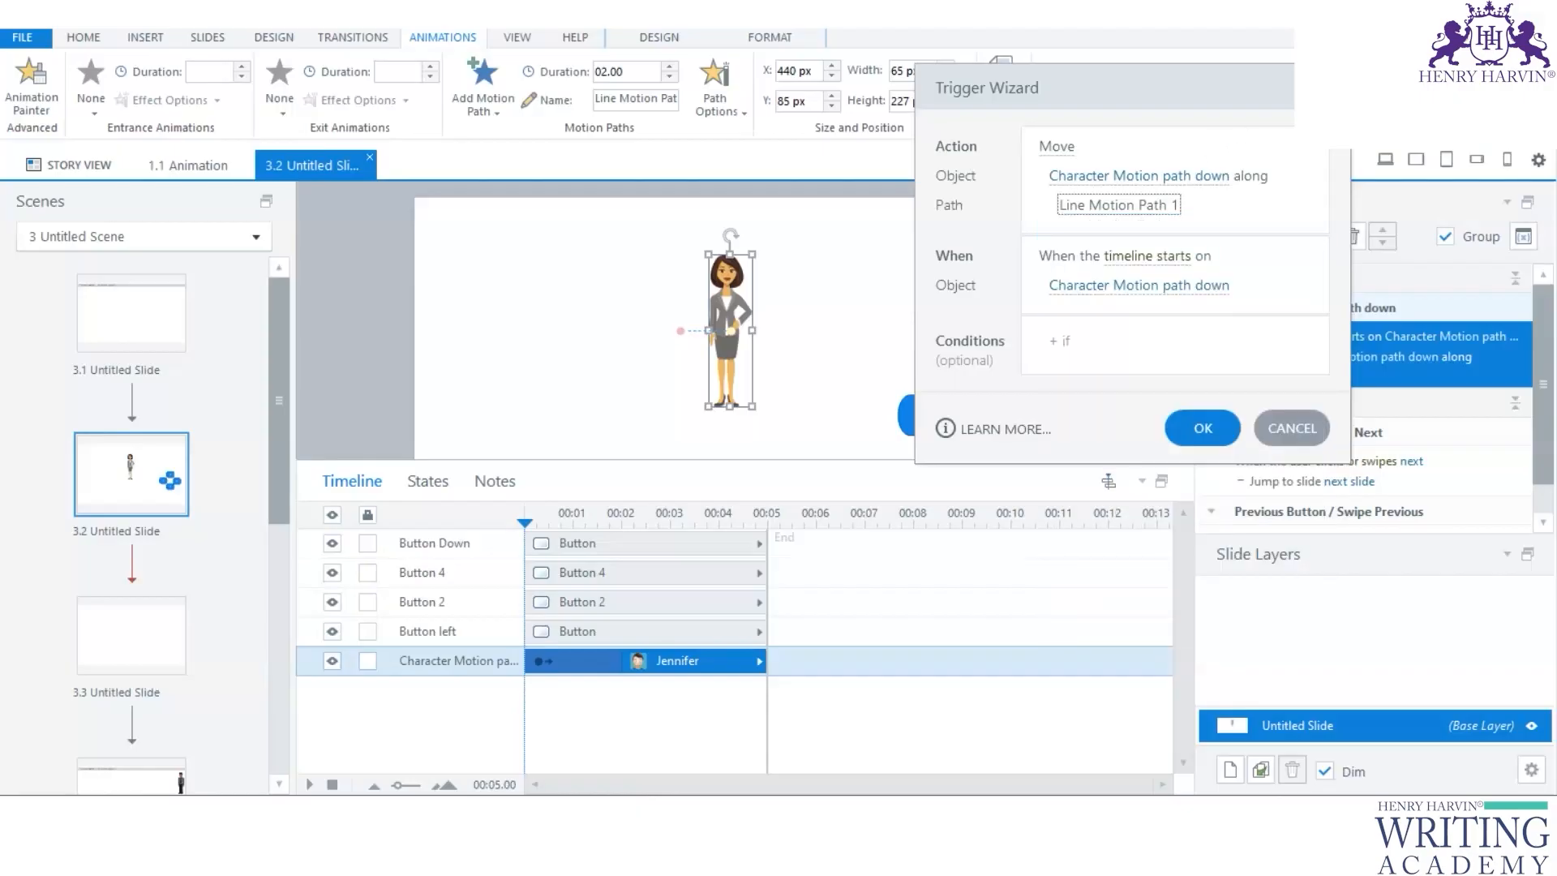
key(Return)
Step: Widen the timeline's object name column to fit the full names
drag(527, 521, 679, 519)
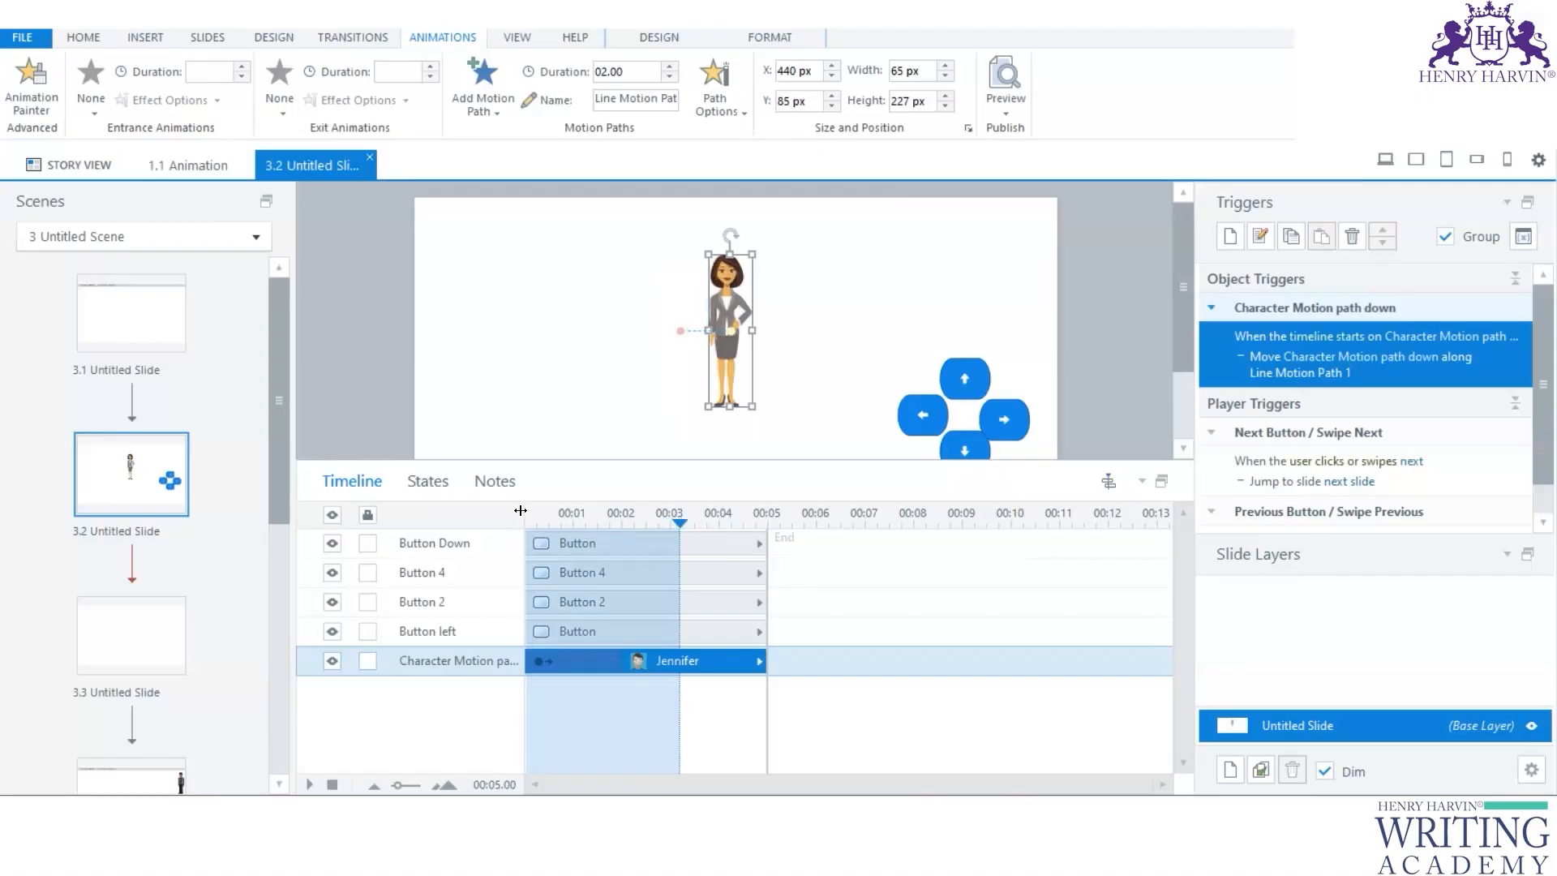
double_click(521, 512)
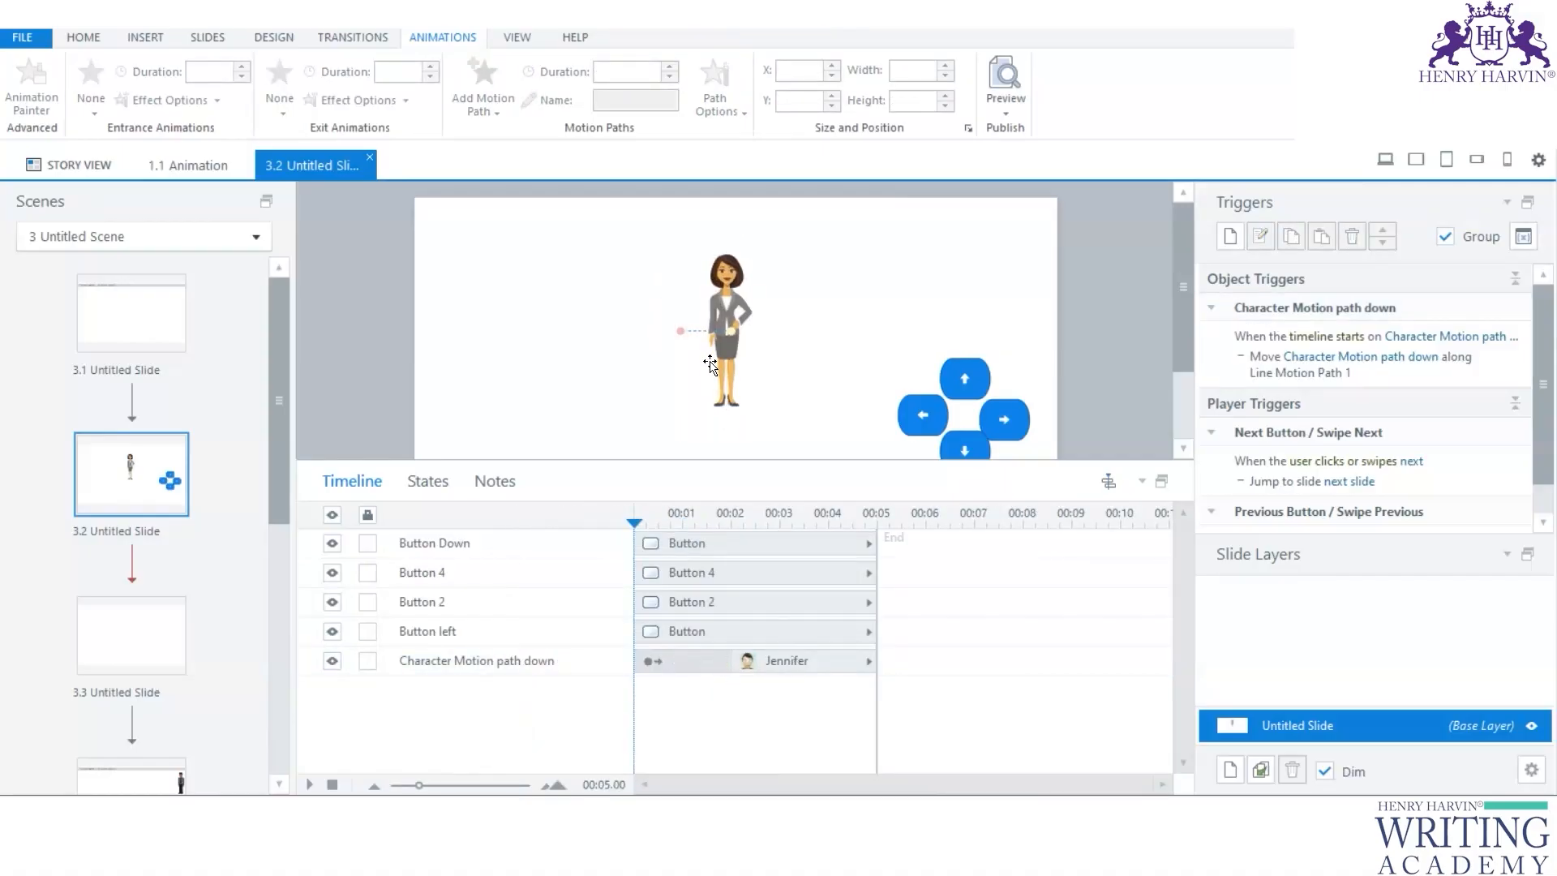
Step: Check the character's line motion path and the objects offered for its trigger's event and move action
click(693, 330)
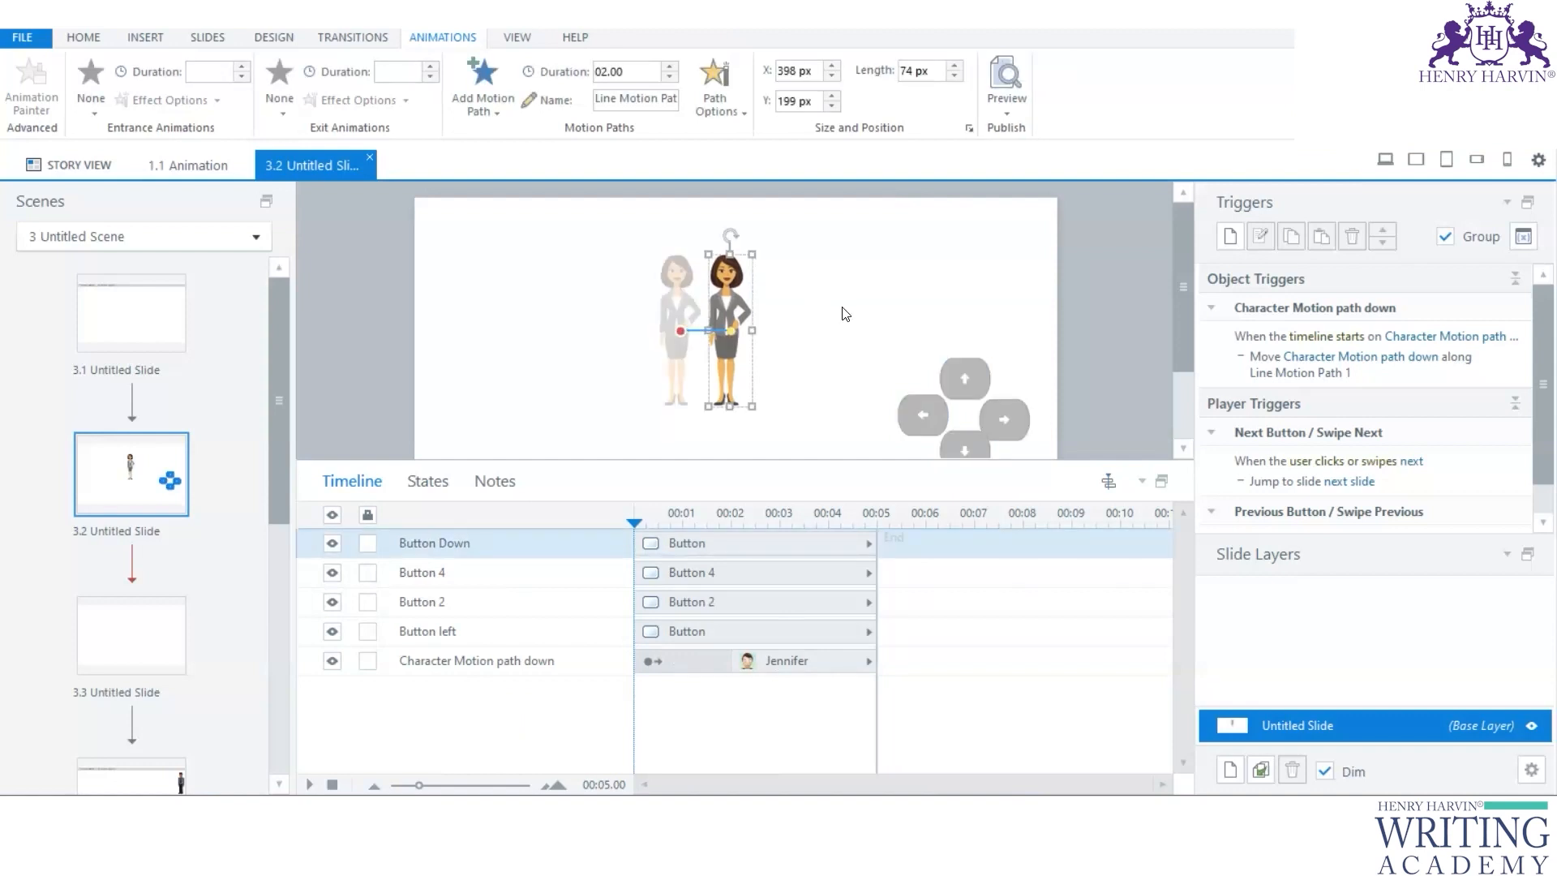
click(728, 337)
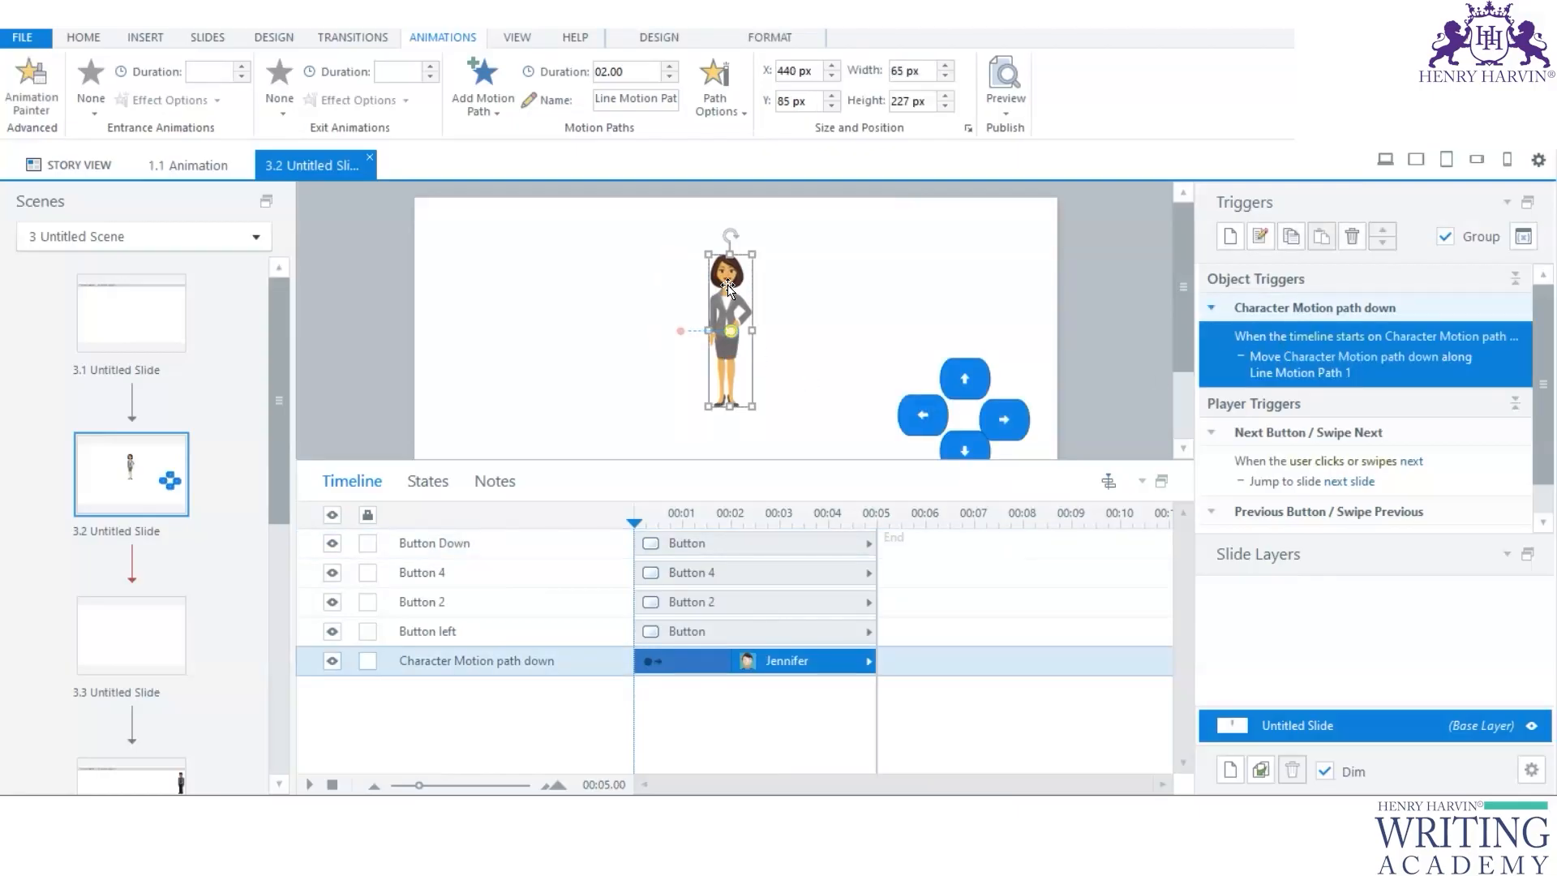
click(689, 328)
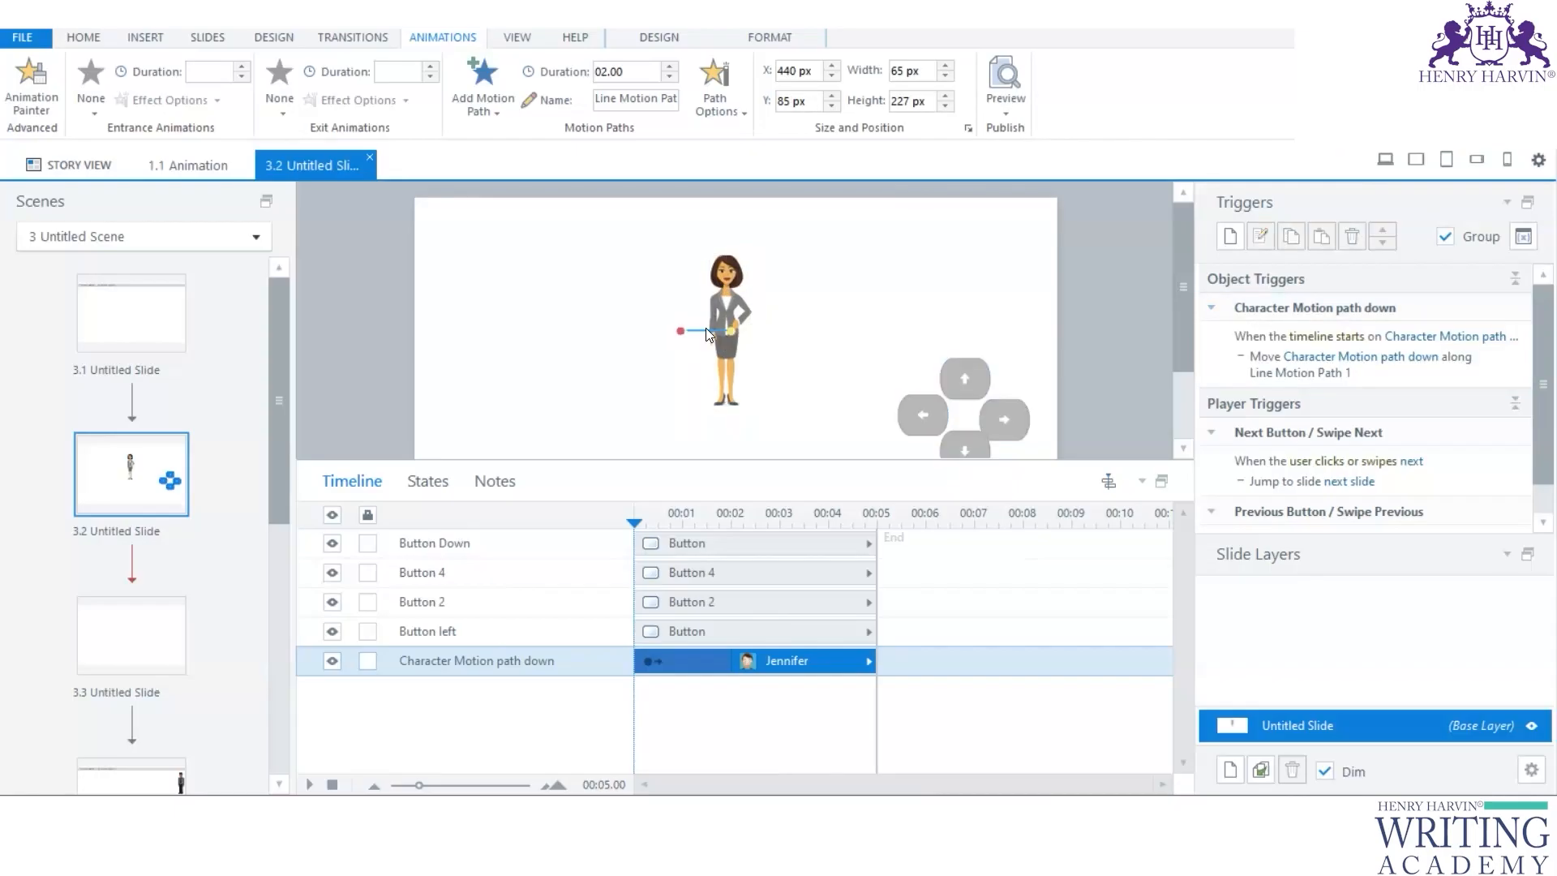
click(1430, 357)
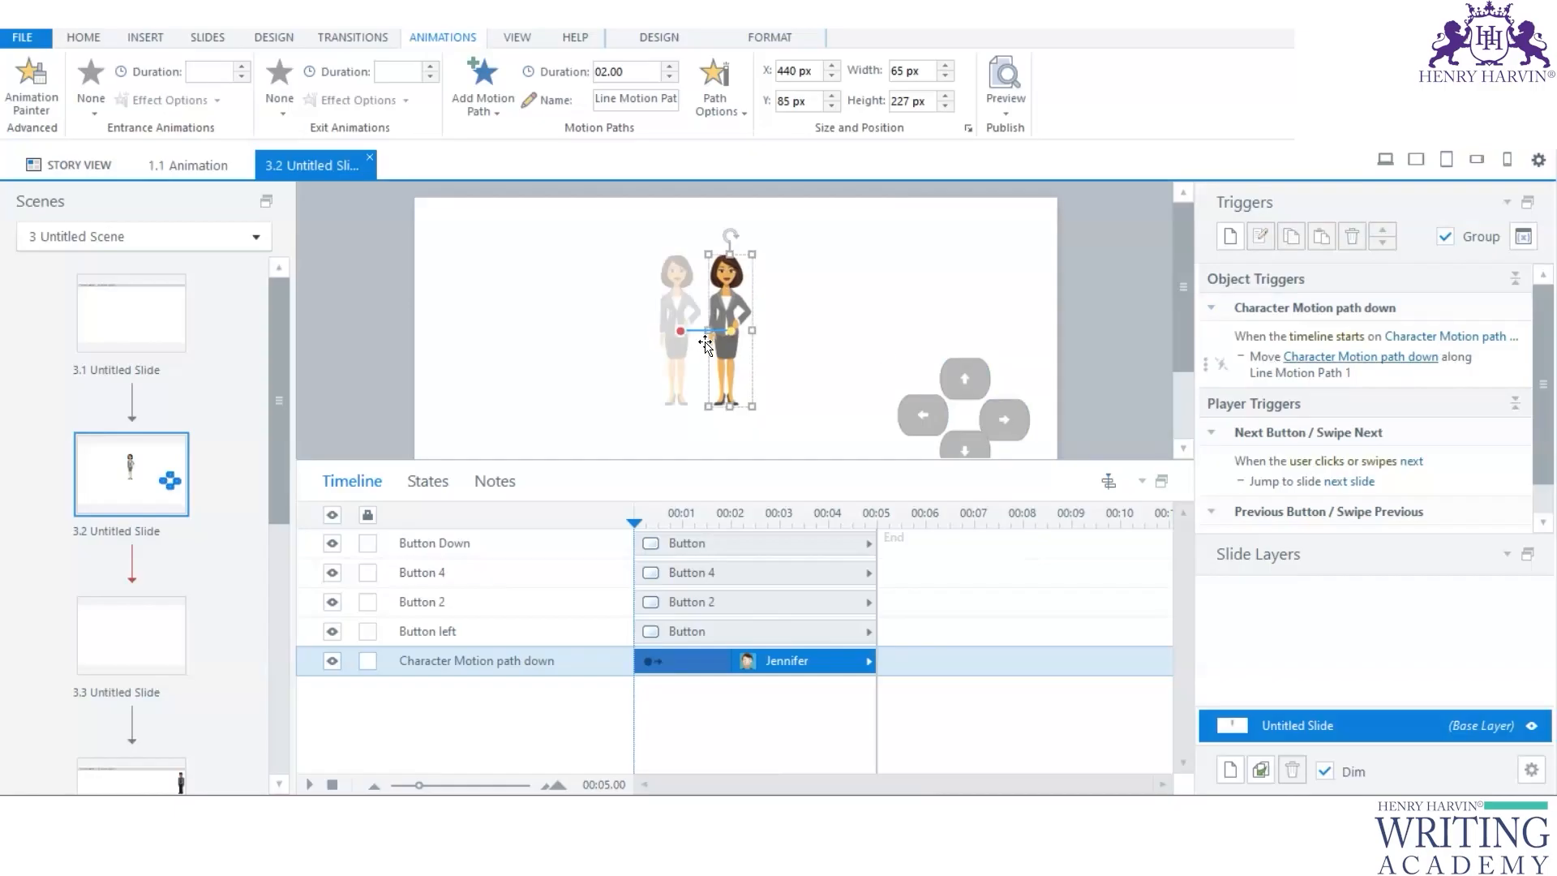
click(717, 545)
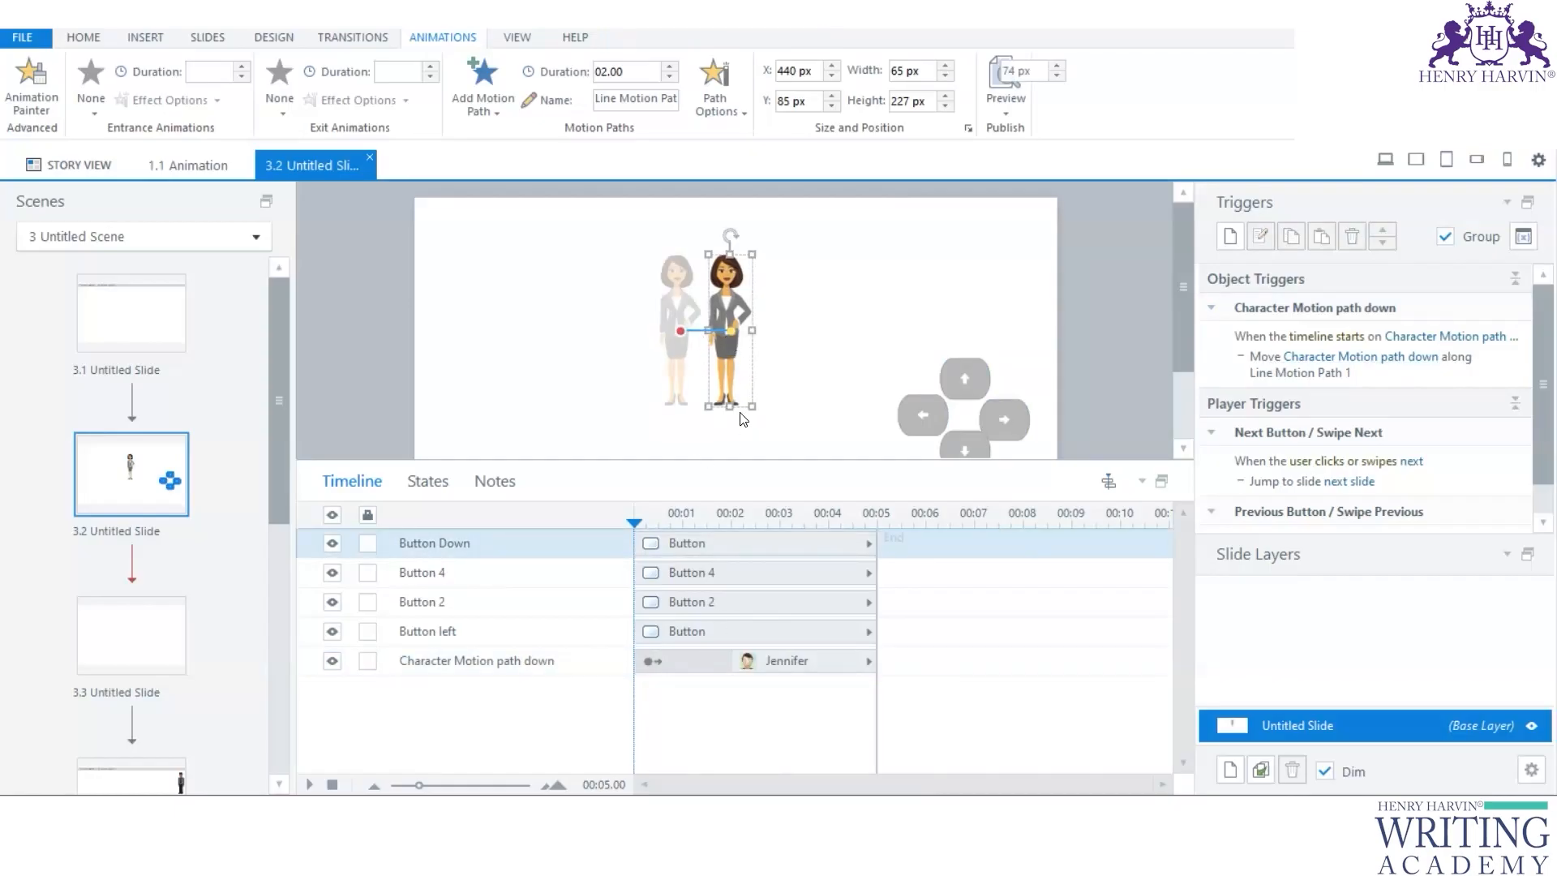
click(733, 348)
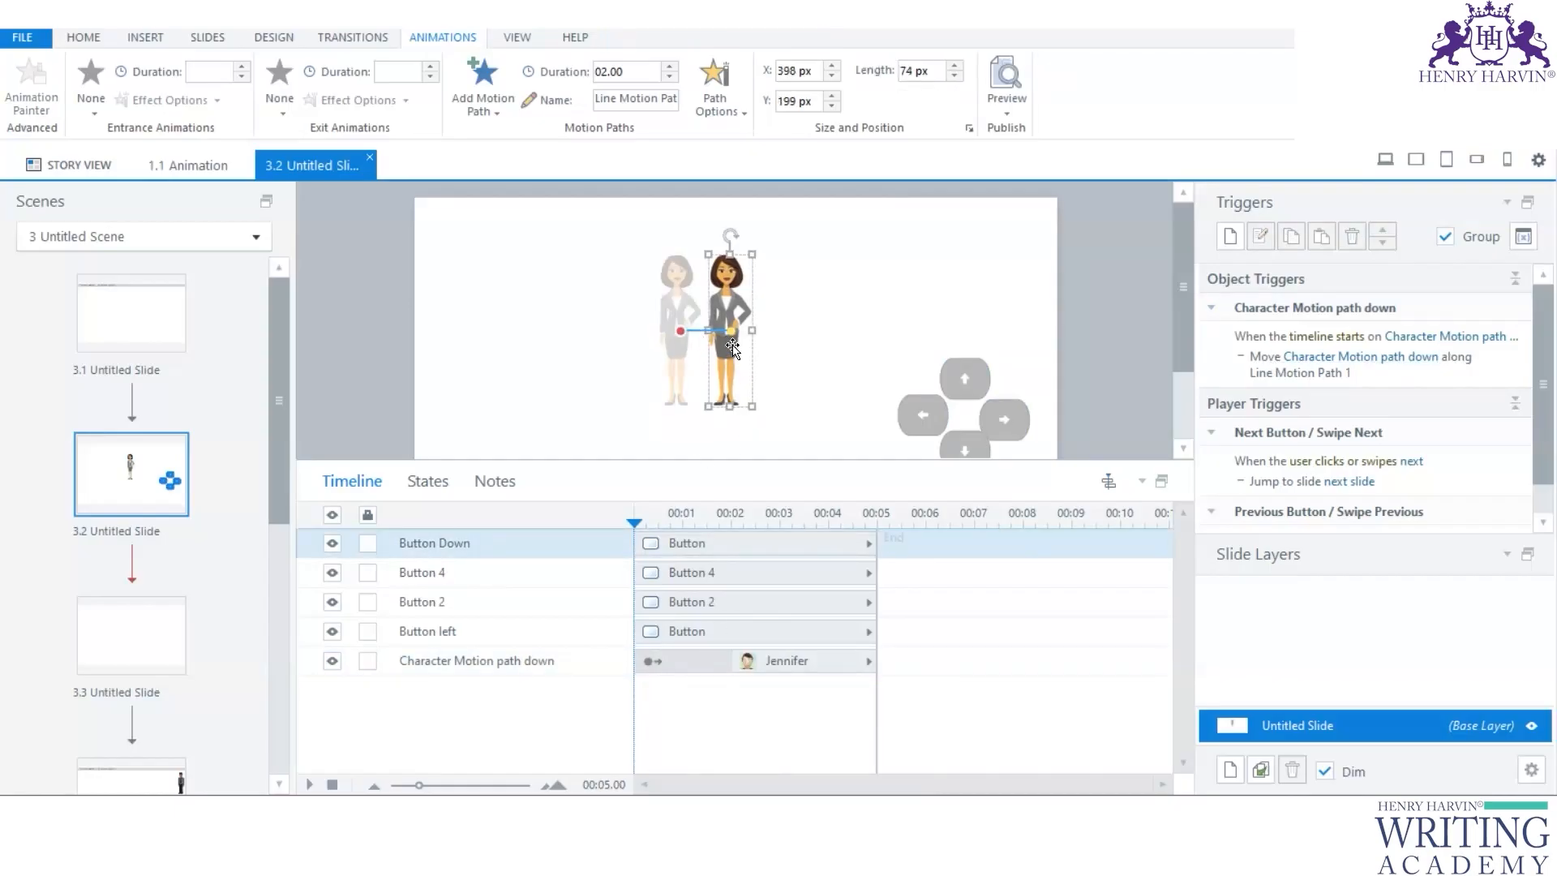
click(1425, 343)
click(1424, 341)
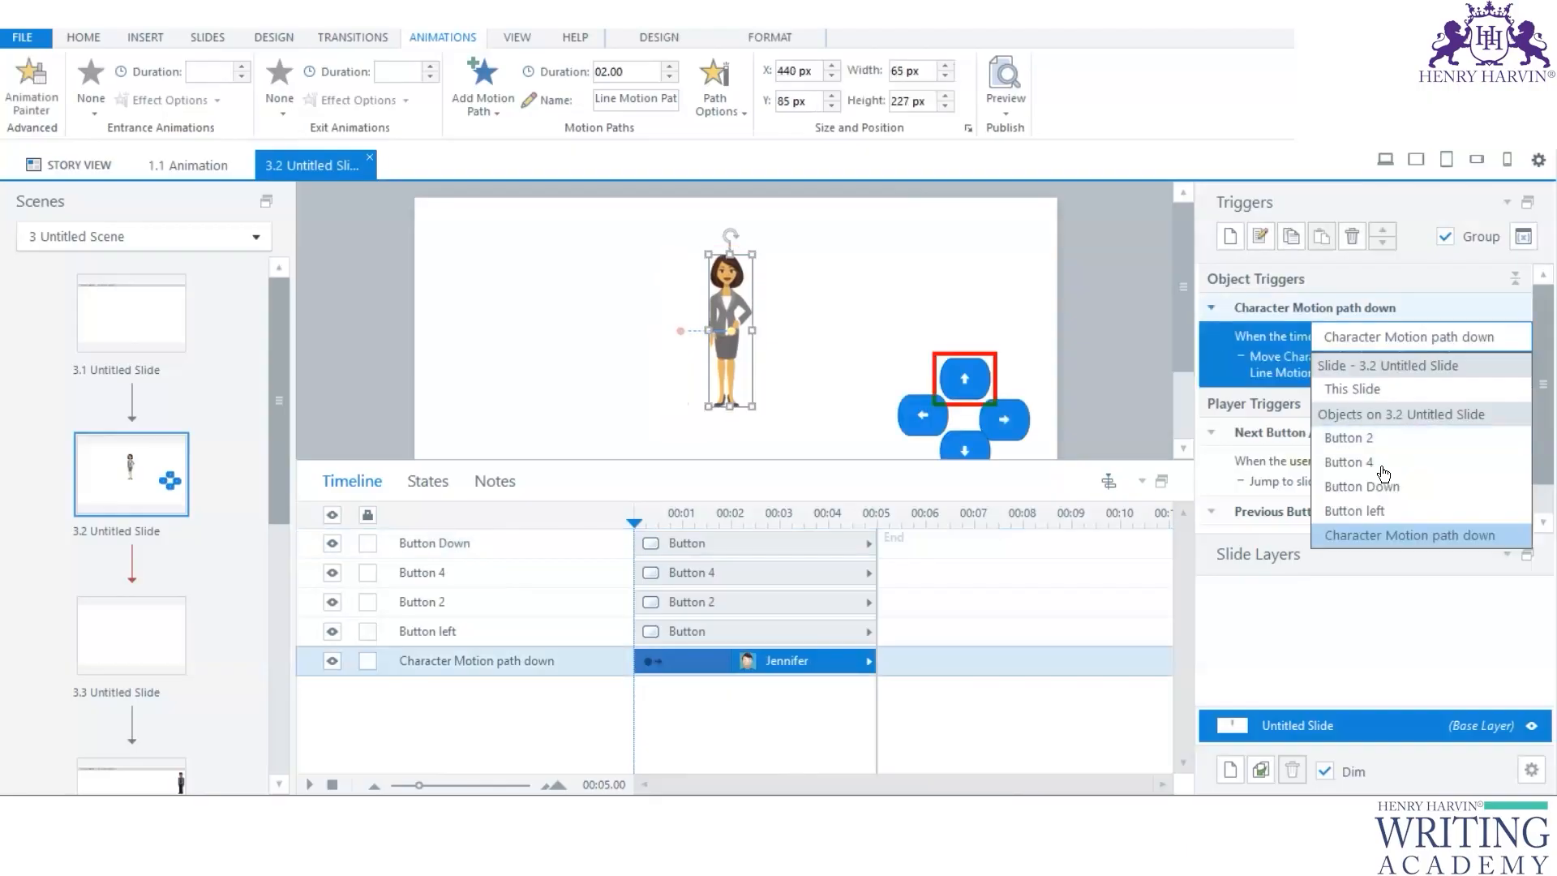
click(1391, 537)
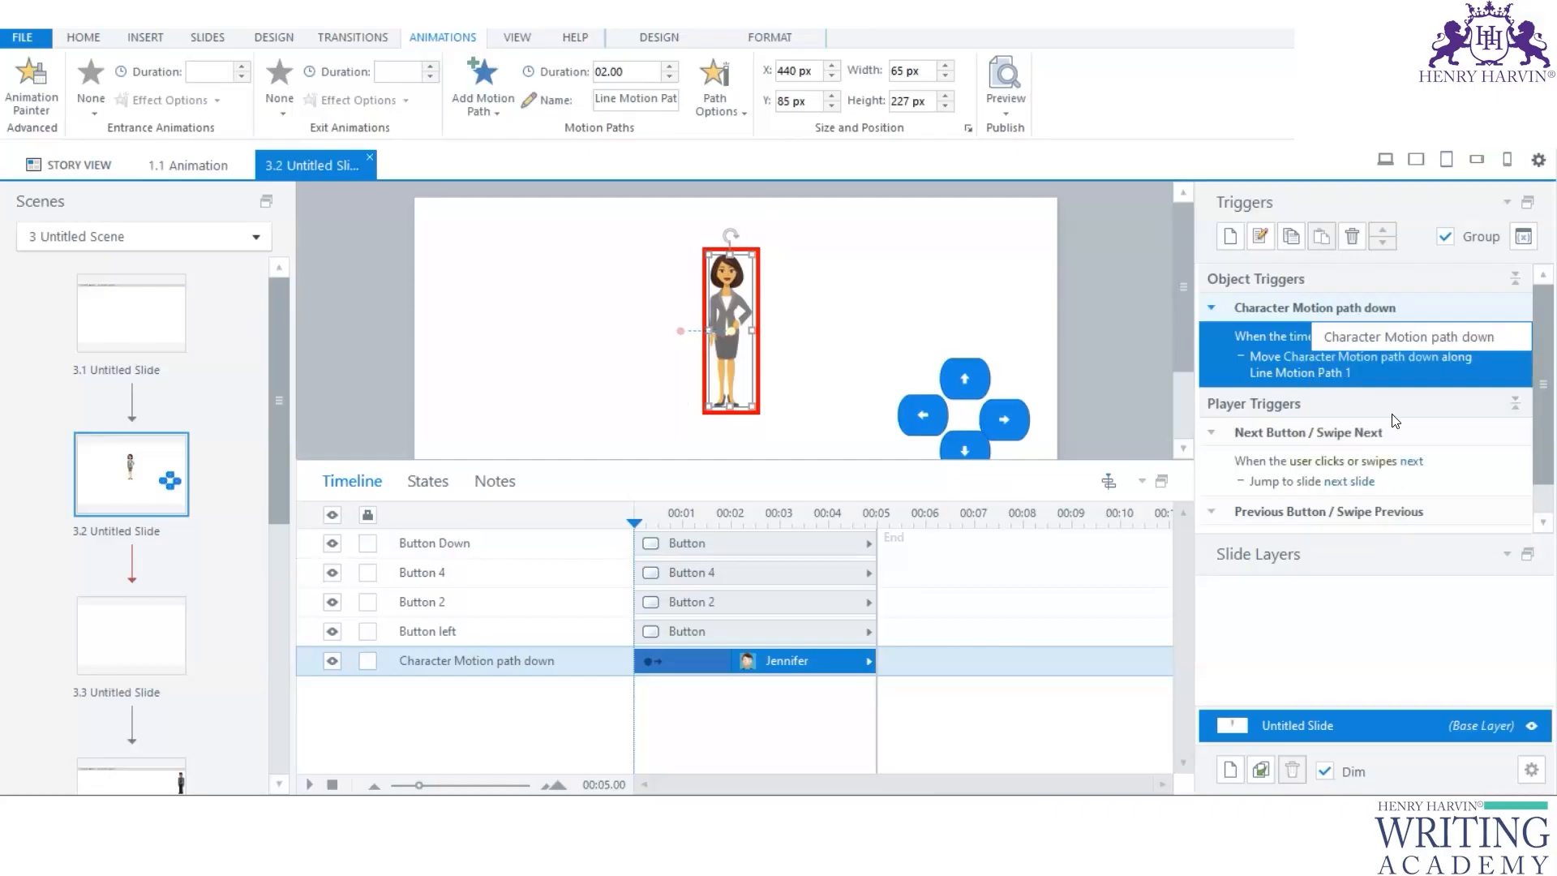
click(1378, 358)
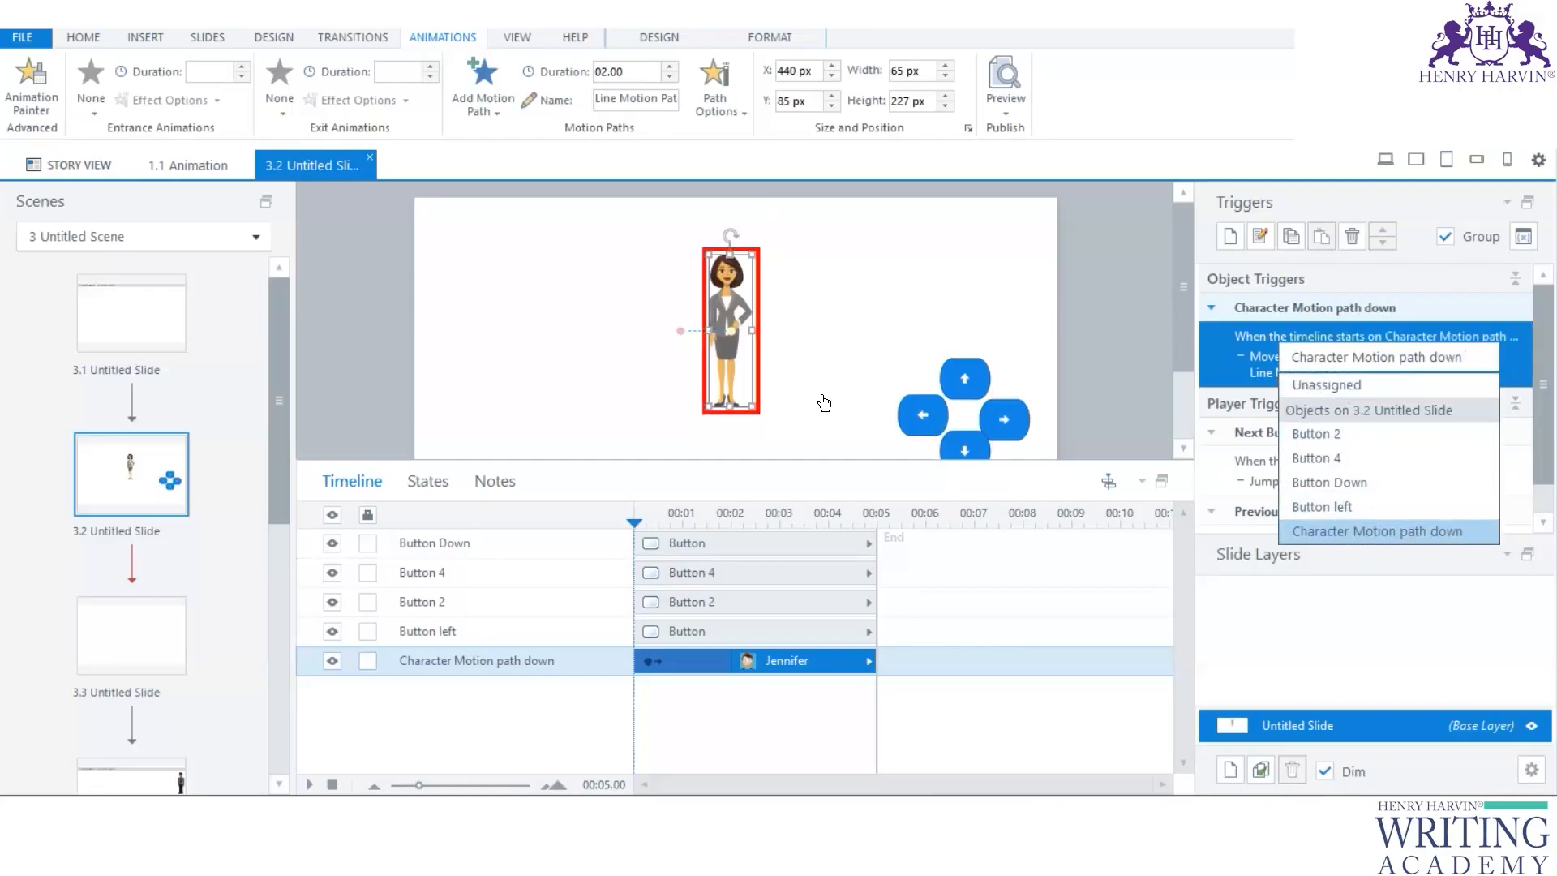
click(807, 353)
Step: Review the direction, origin, easing and path options of the character's line motion path
click(689, 338)
click(687, 332)
click(697, 331)
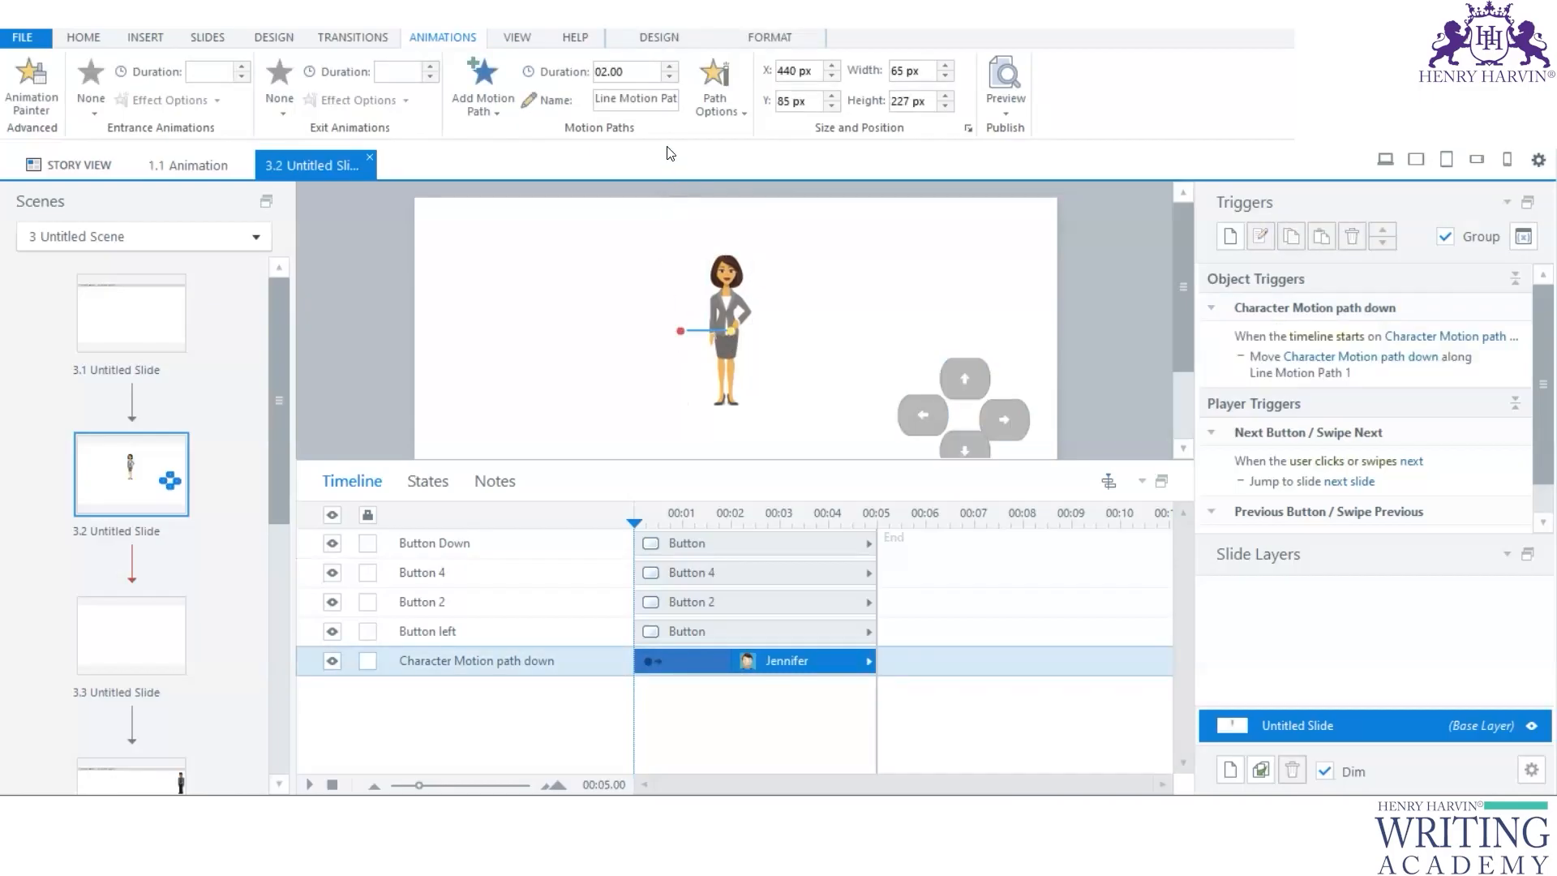
click(672, 109)
click(710, 94)
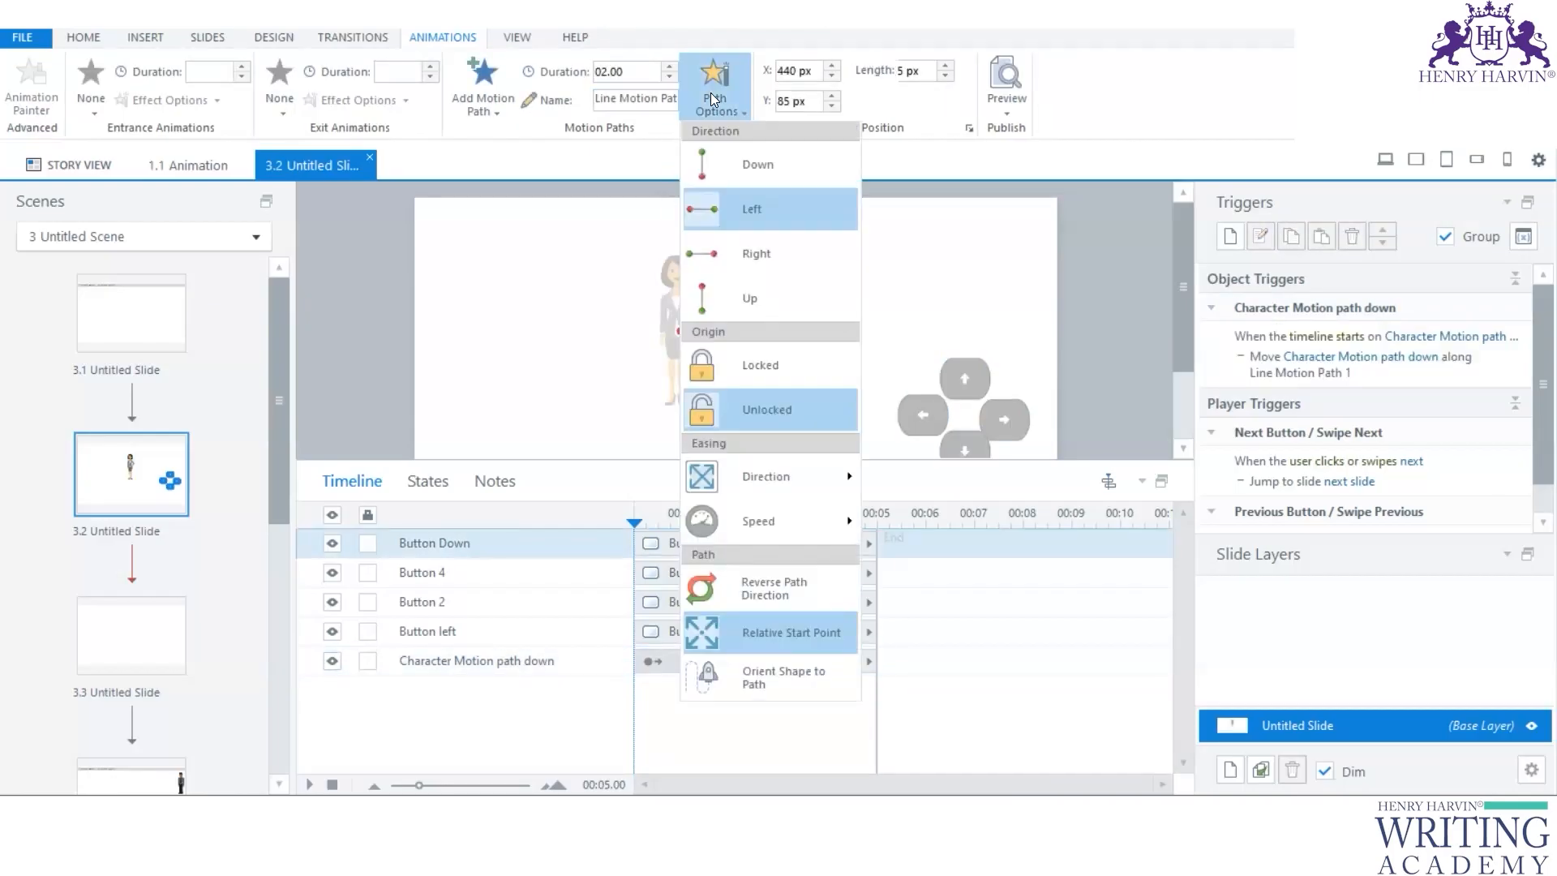
click(937, 281)
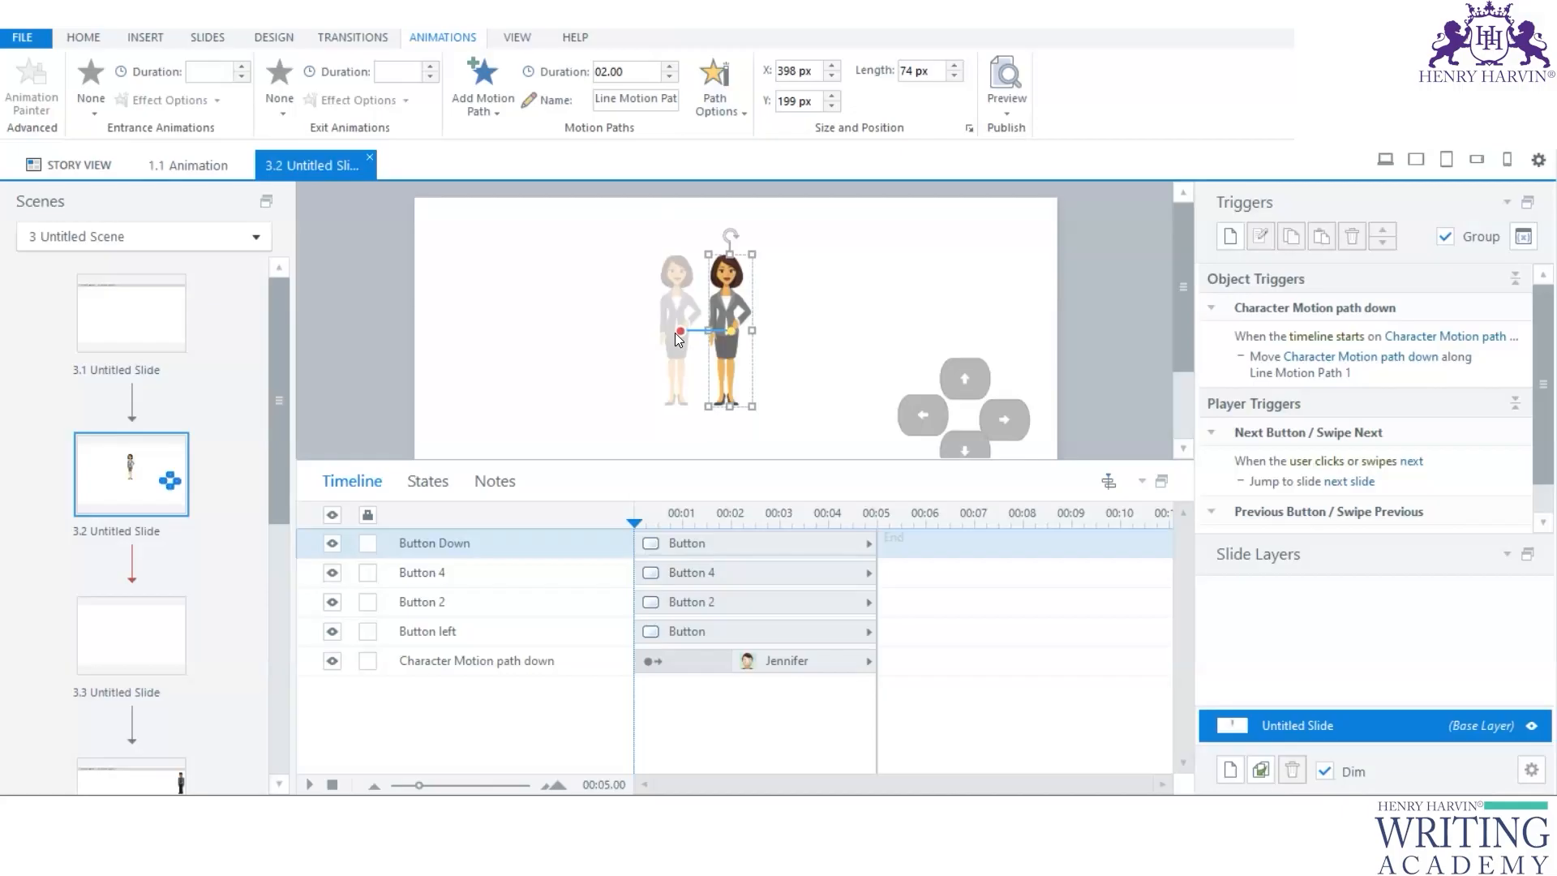
Step: Change the Line Motion Path 1 trigger's event to User clicks on the Character Motion path down object
click(800, 332)
click(727, 287)
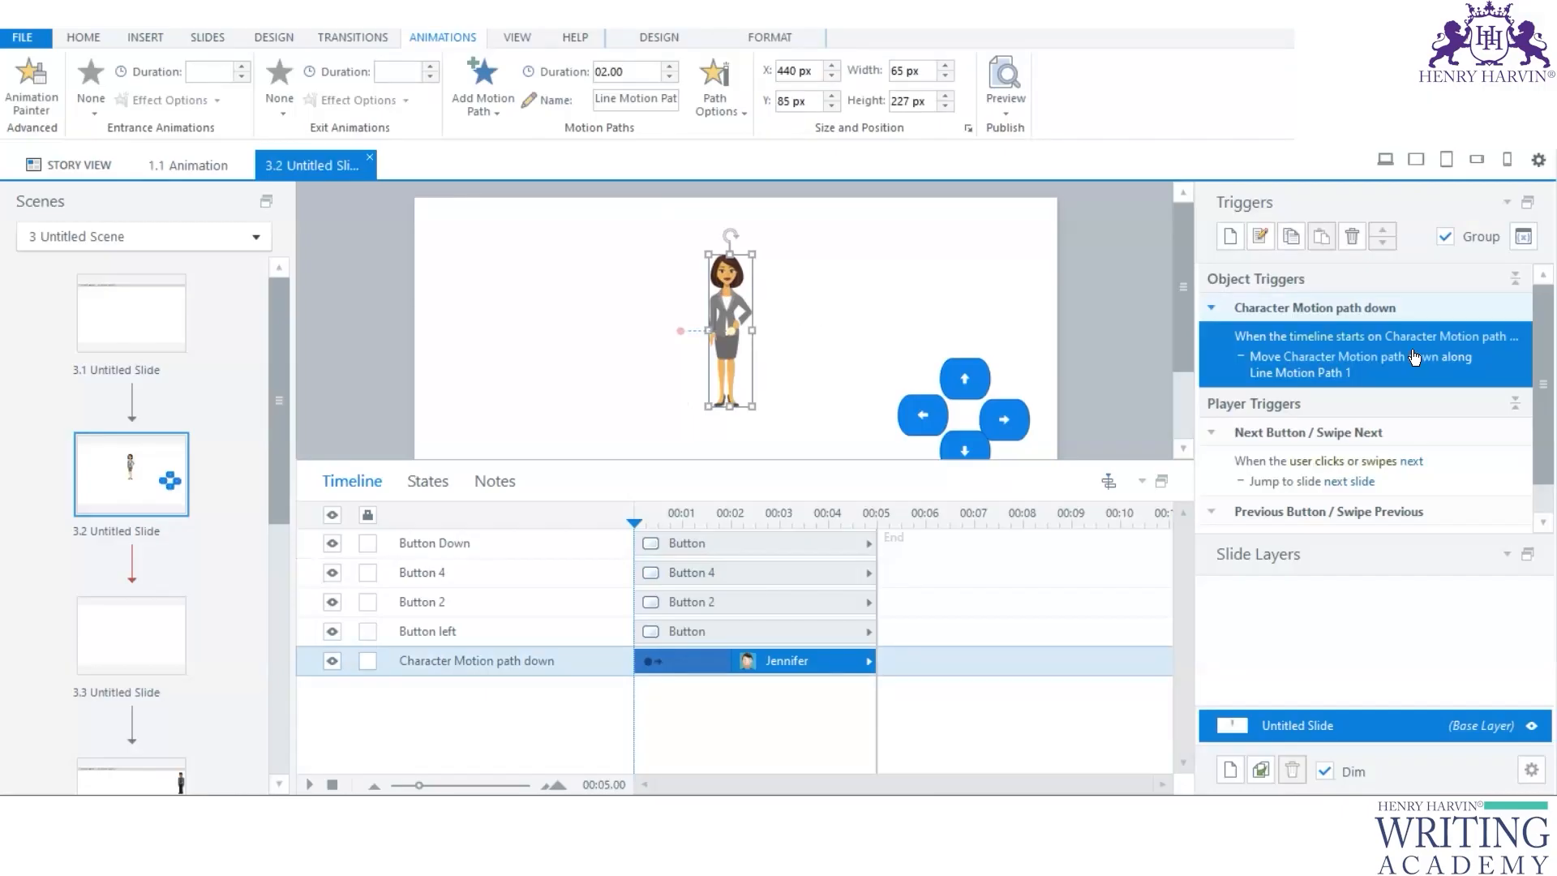
click(1325, 373)
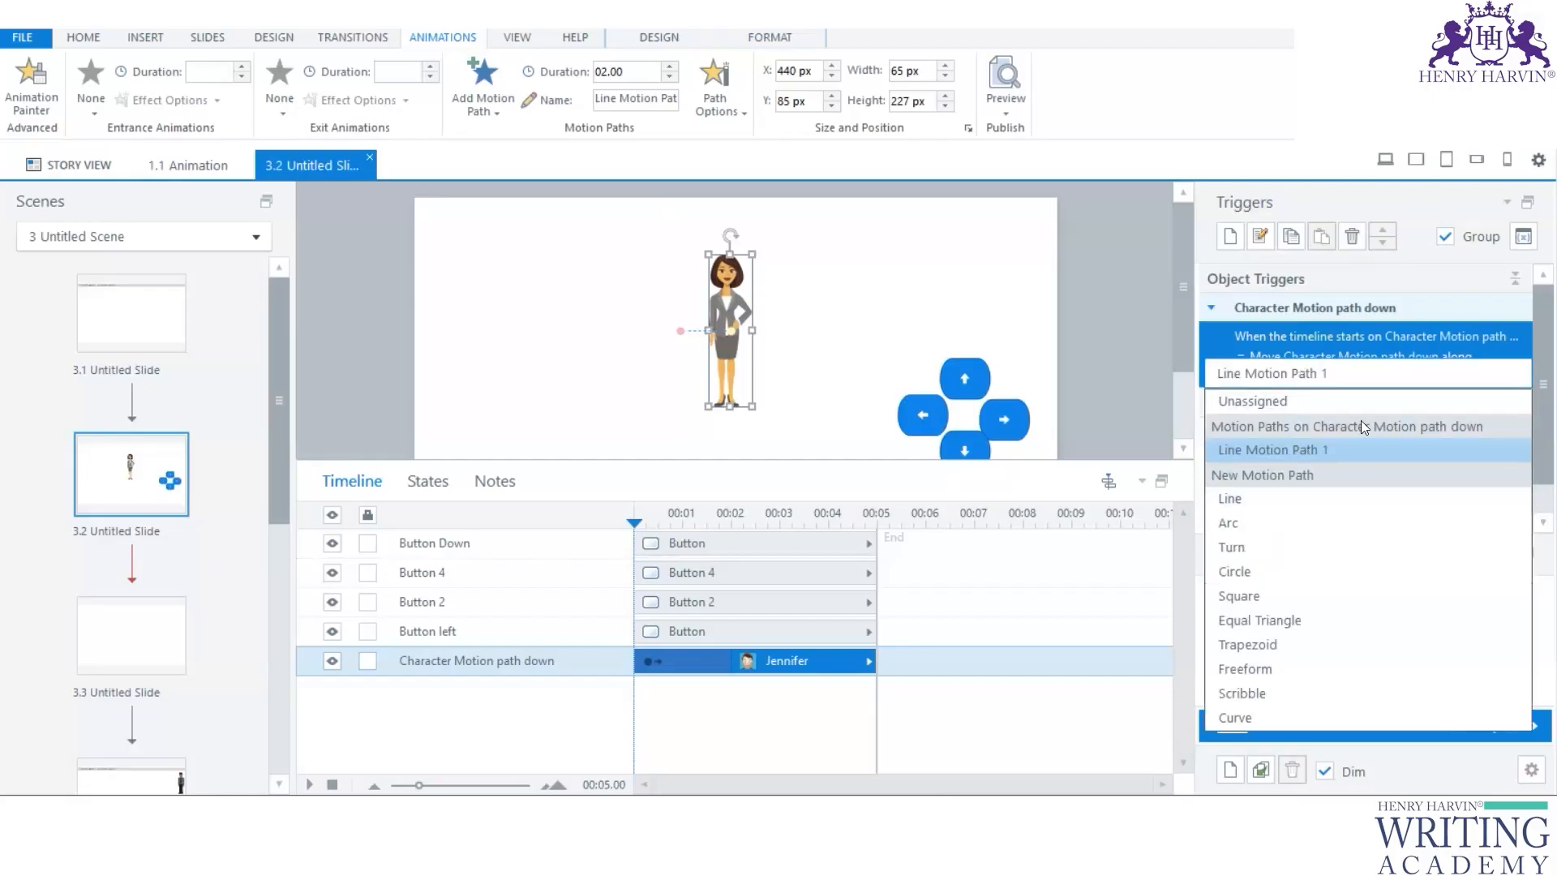
click(1360, 420)
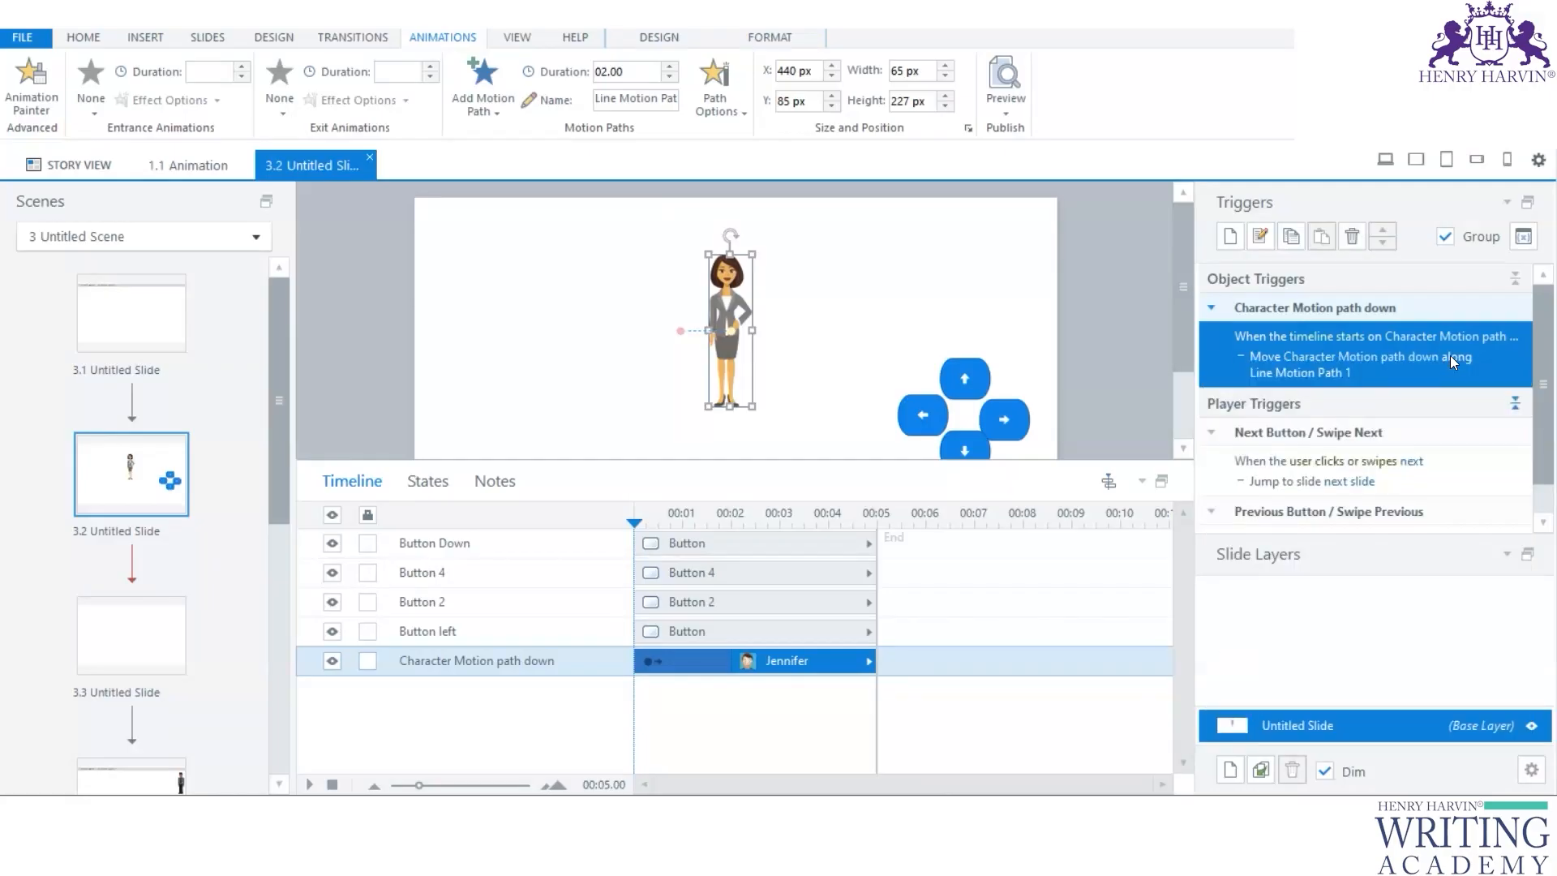
click(1334, 338)
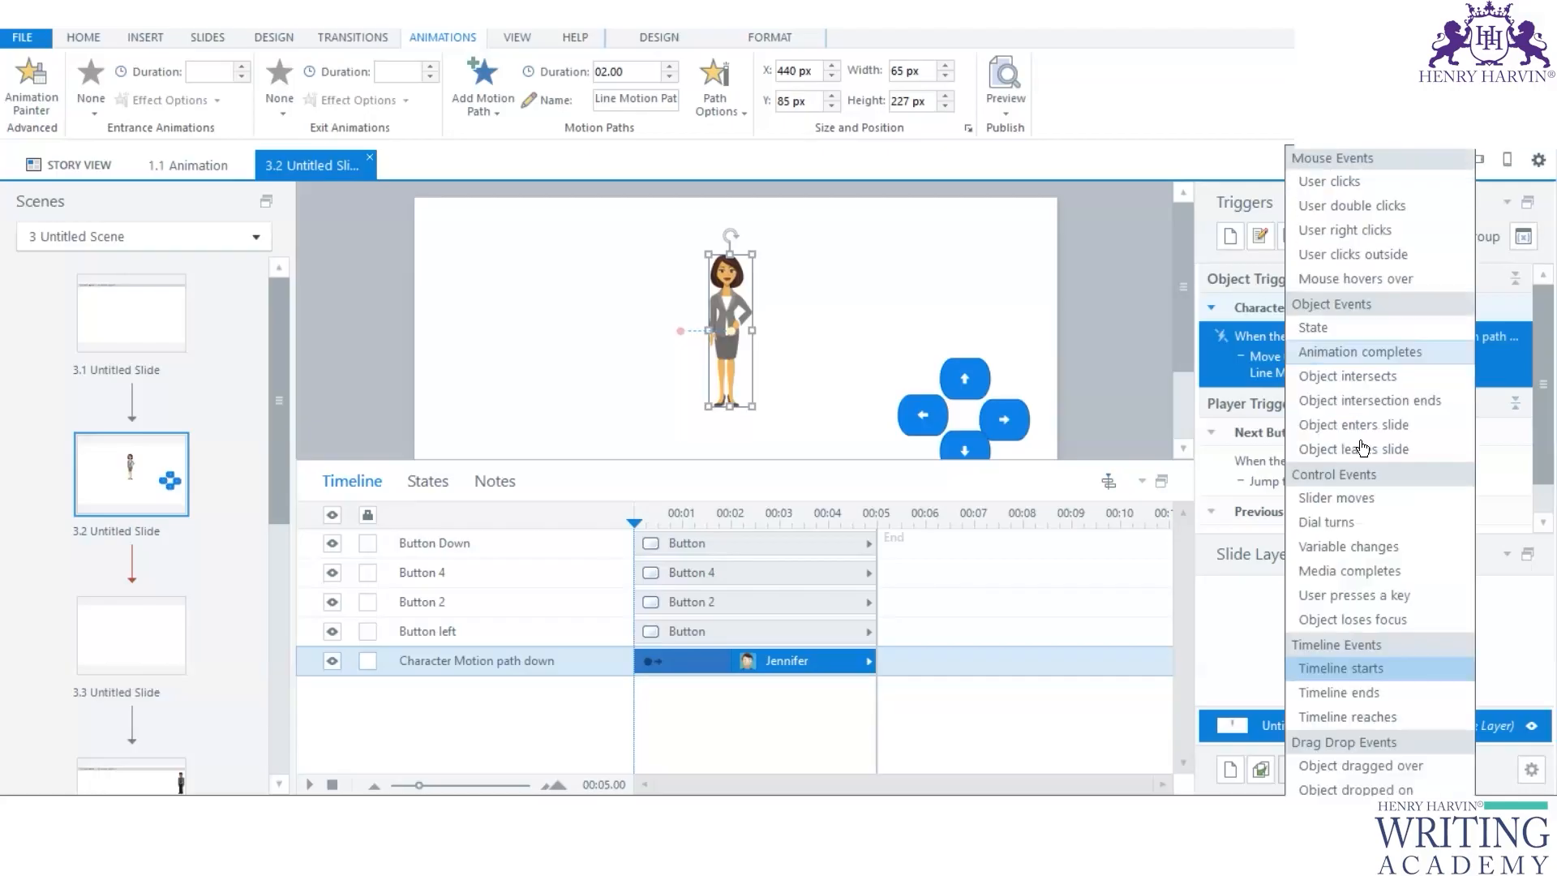
click(1356, 182)
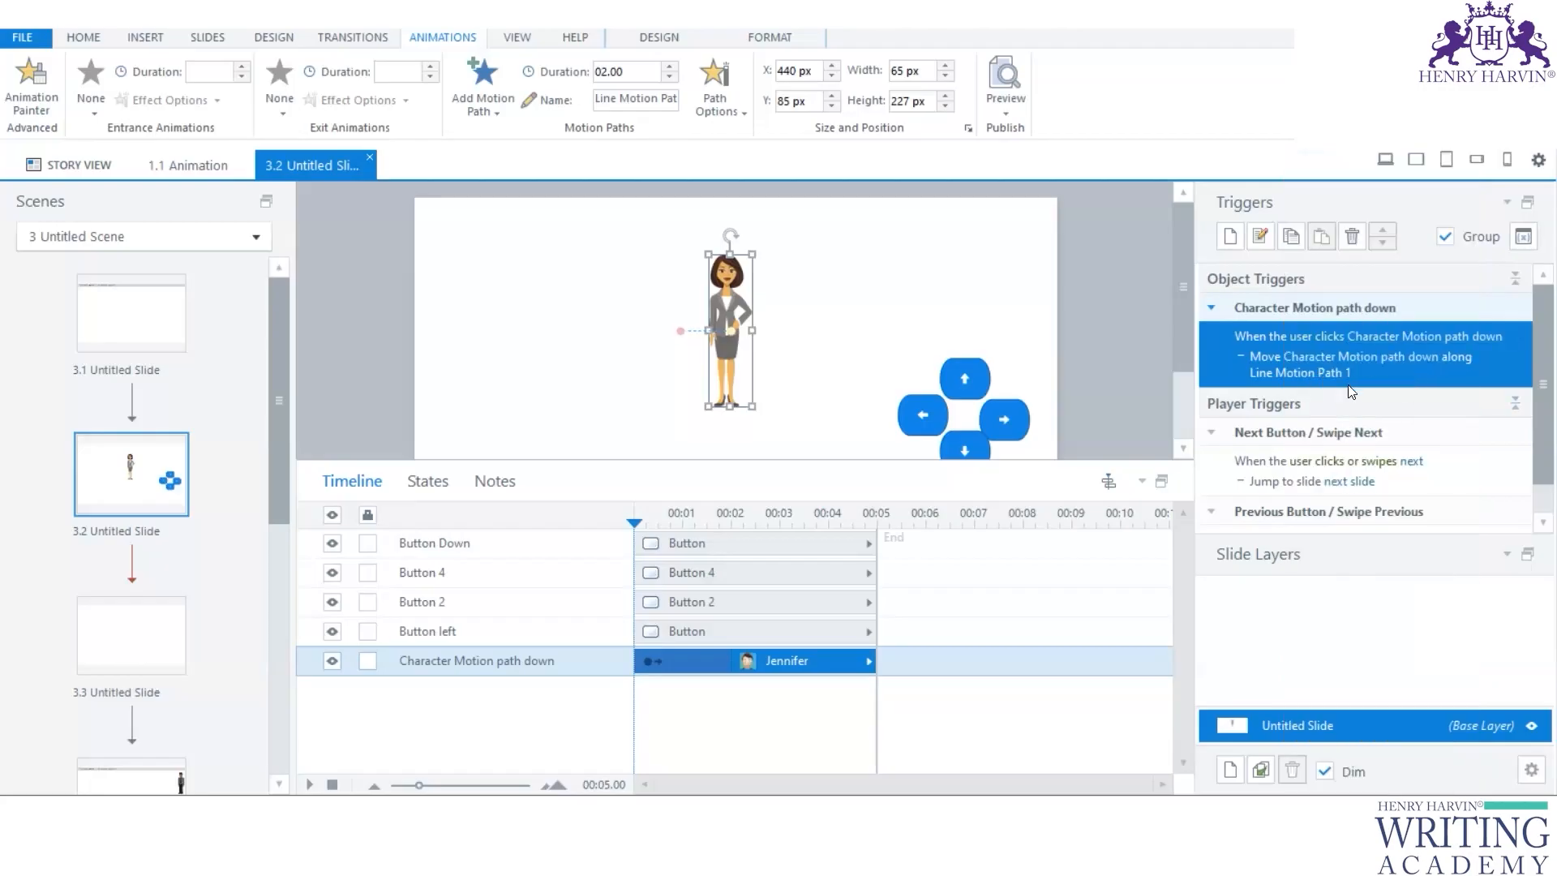
Step: Add a second line motion path to the character and shorten it to about 114 px, ending near the feet
click(1127, 366)
click(755, 336)
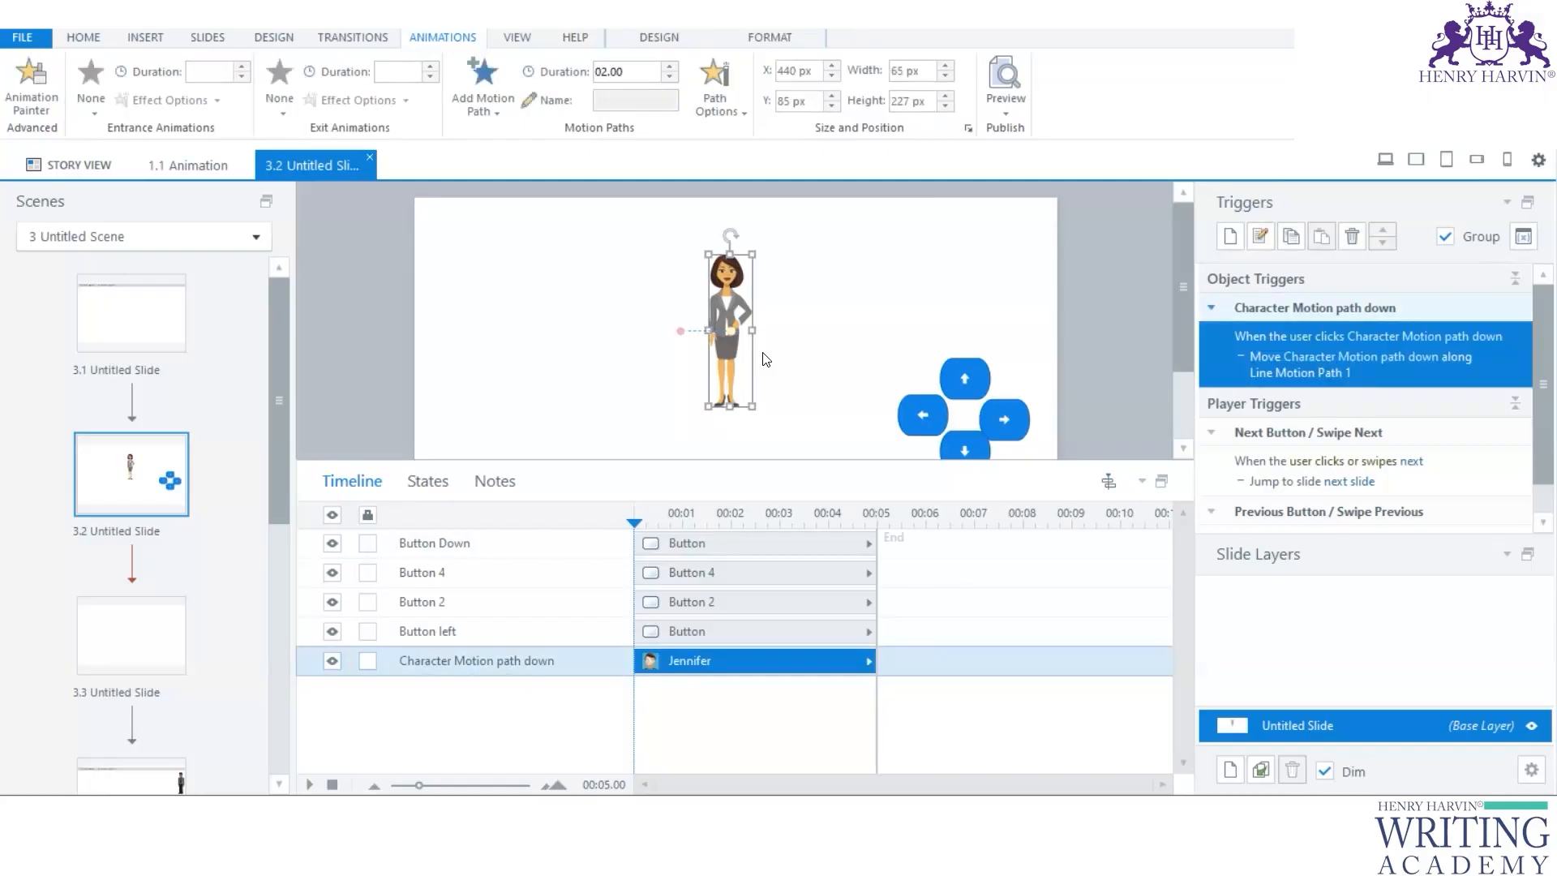
click(496, 117)
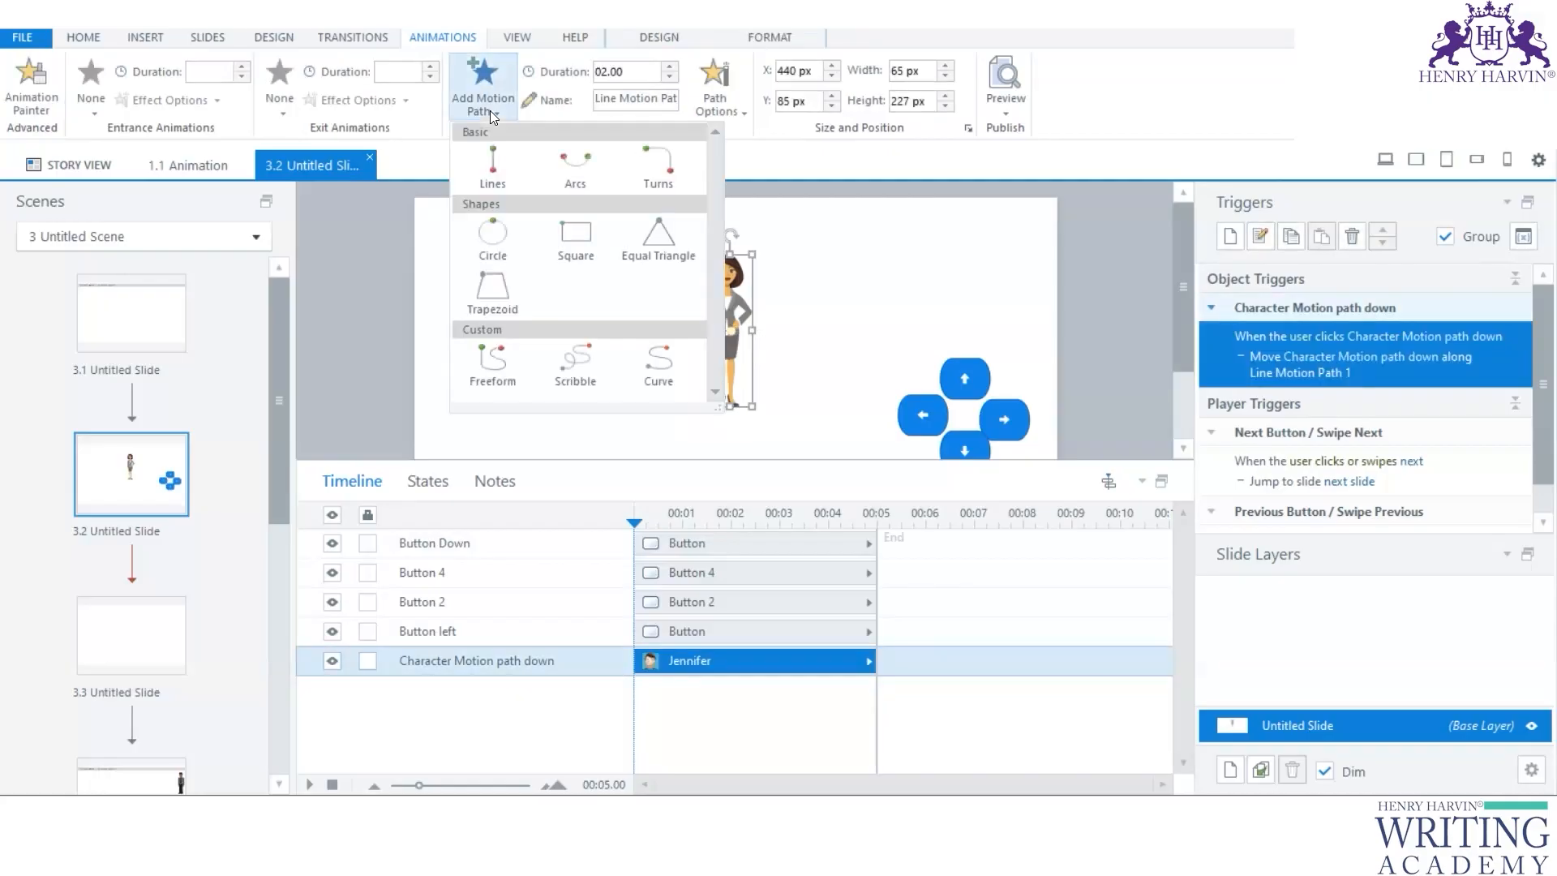
click(496, 170)
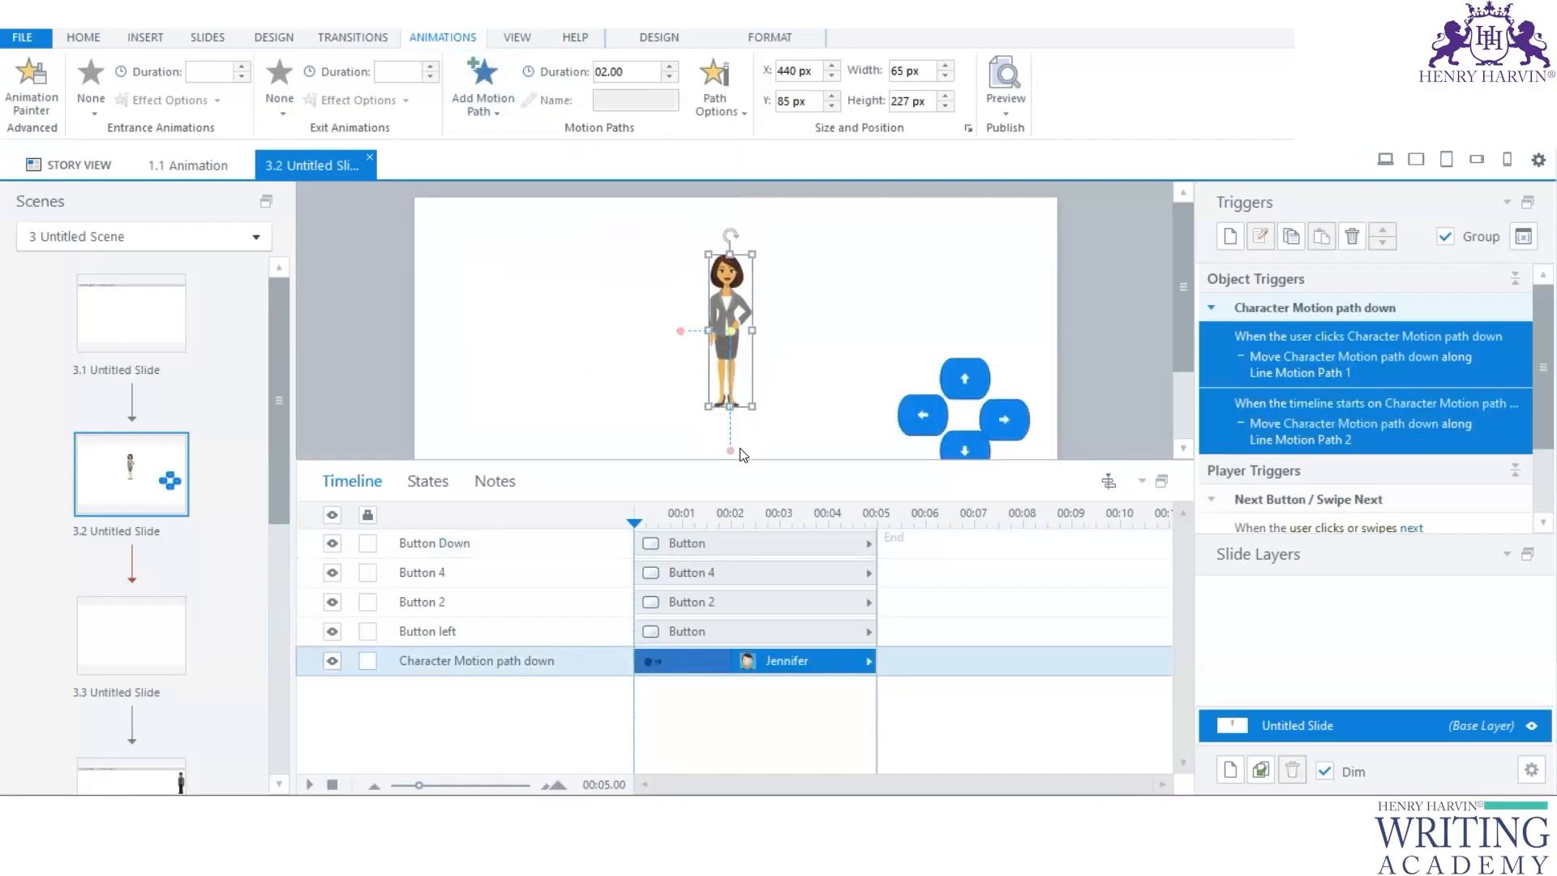
drag(733, 459, 726, 405)
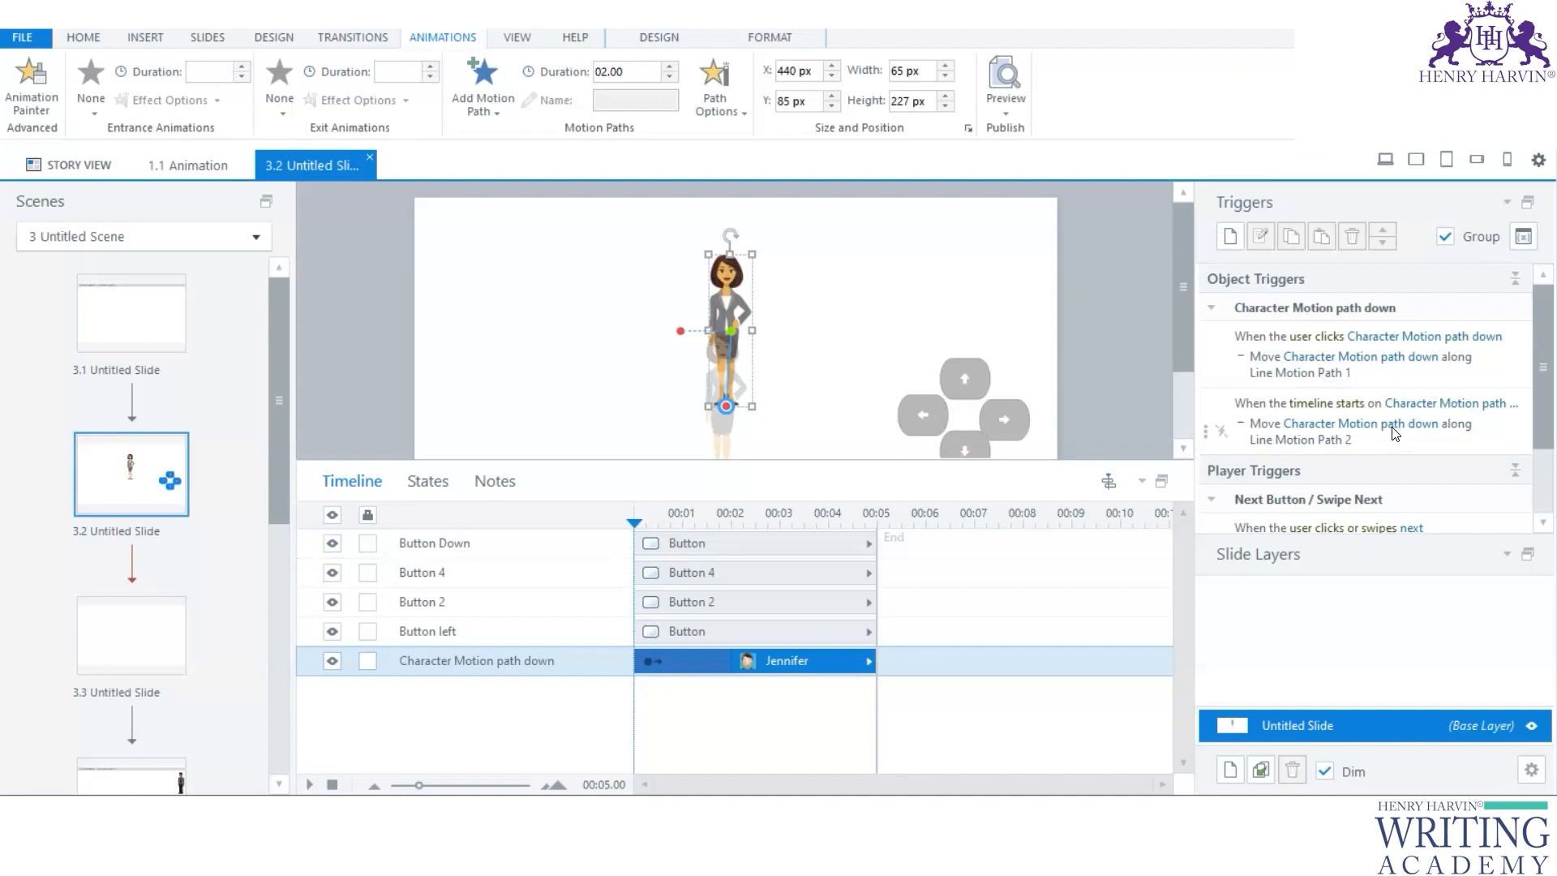
Step: Review the objects offered for the Line Motion Path 1 trigger's move action without changing the selection
mouse_move(1534, 355)
mouse_down()
mouse_move(1532, 397)
mouse_move(1535, 384)
mouse_up()
click(1401, 321)
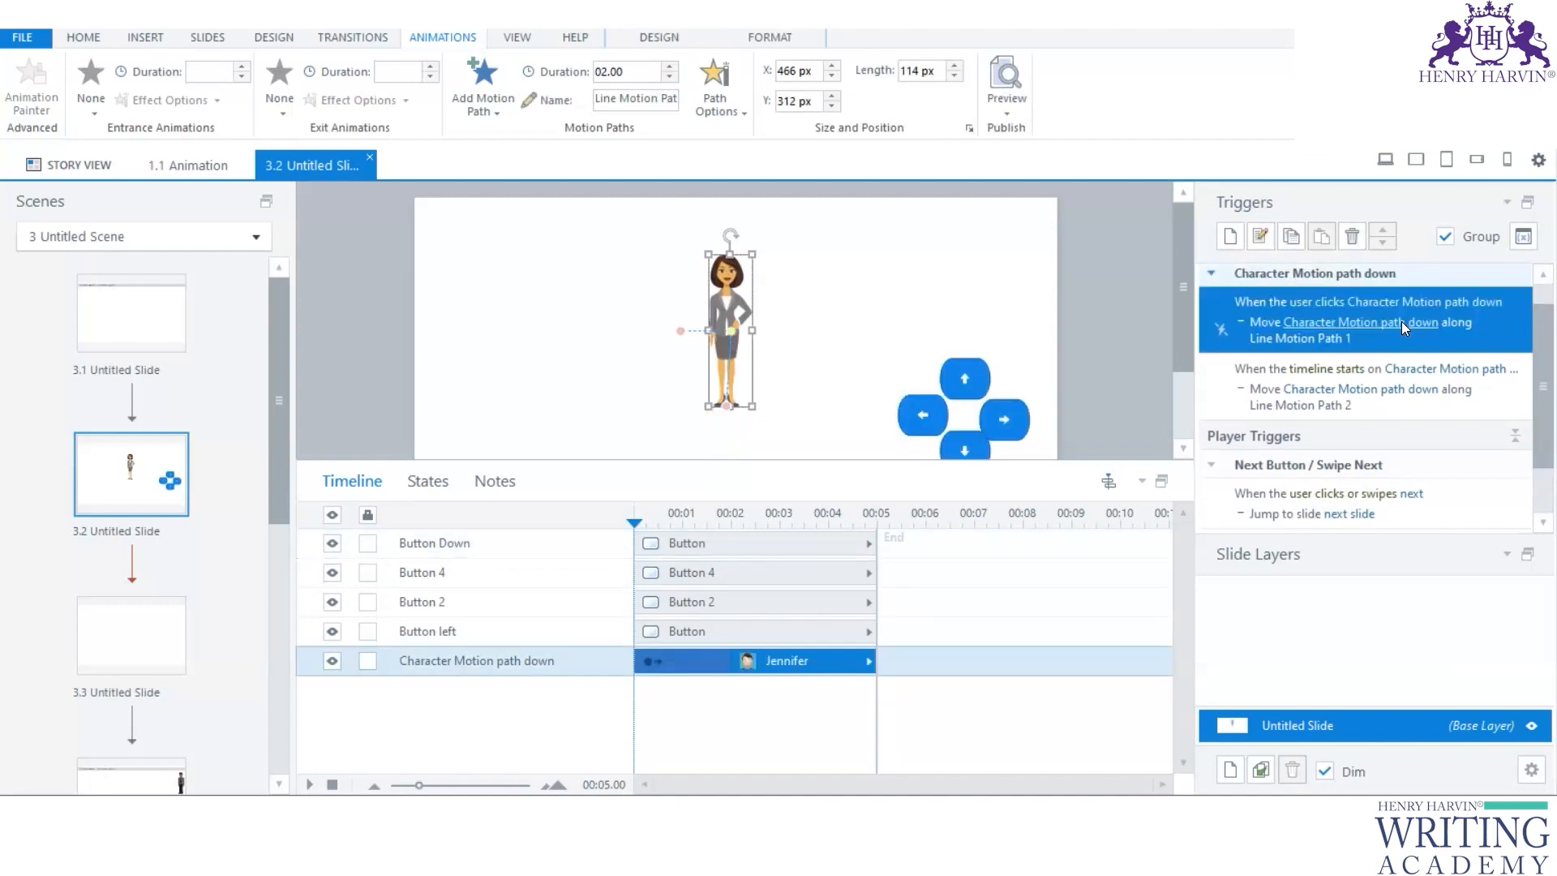
click(1398, 321)
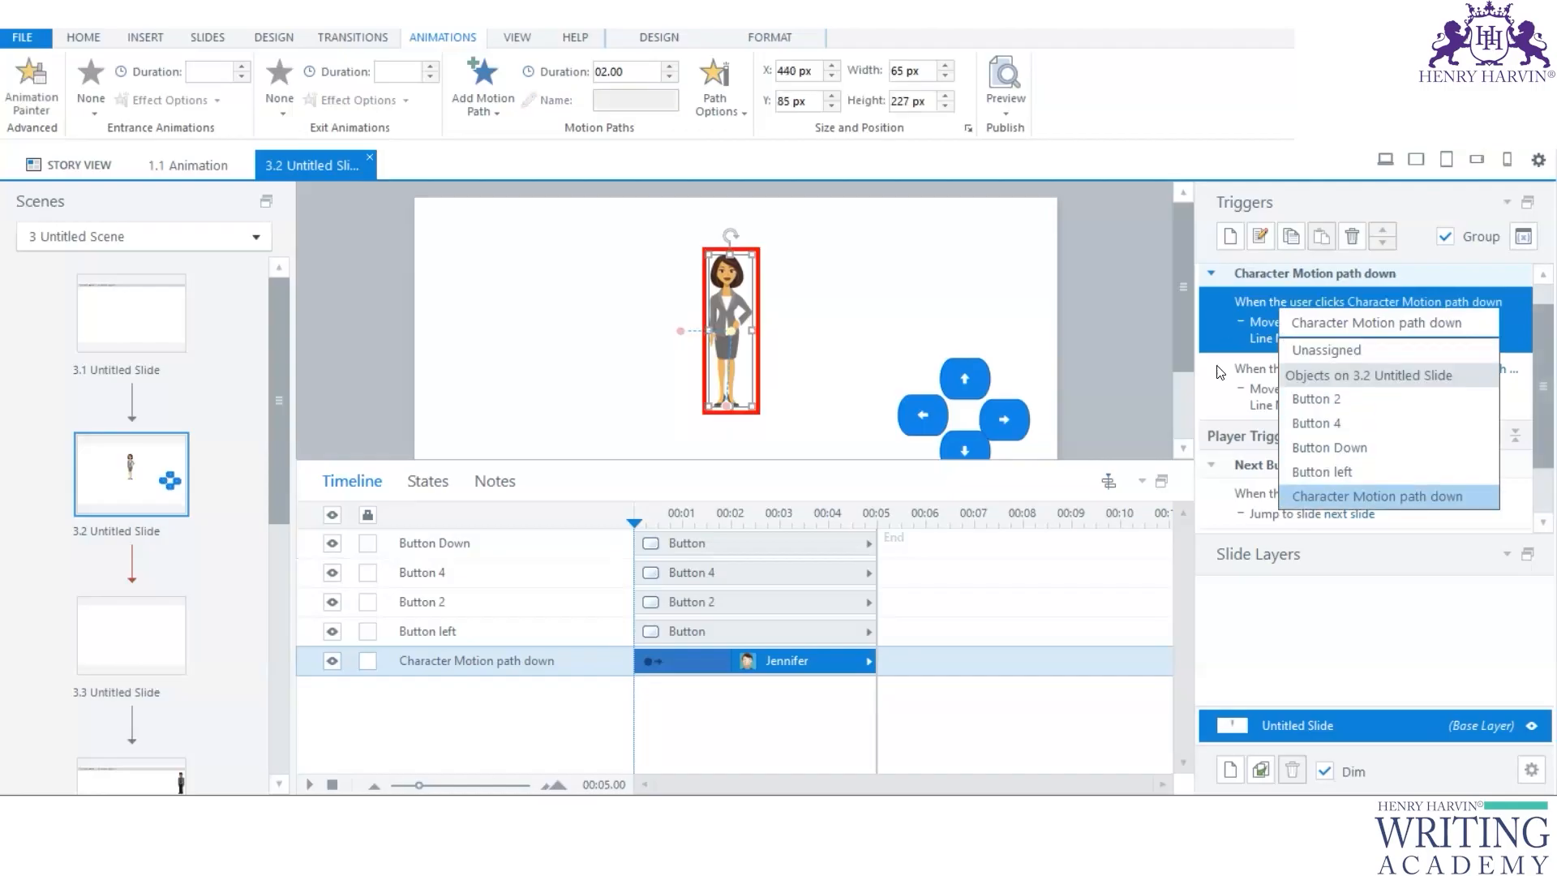
click(1179, 359)
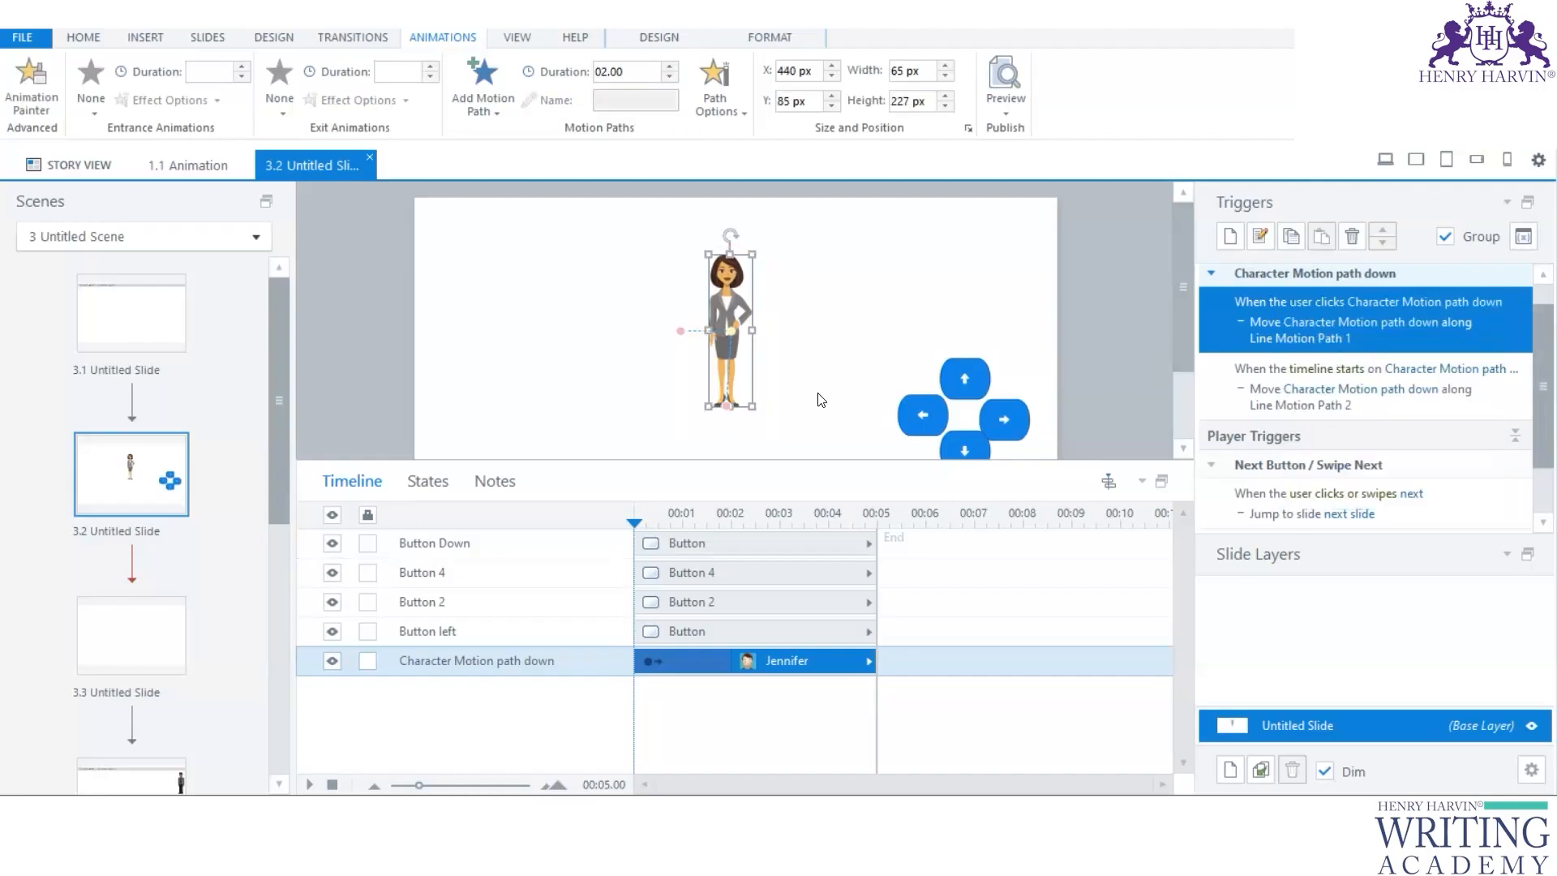
Step: Pull the second line motion path away from the character and delete it, keeping Line Motion Path 1
click(731, 339)
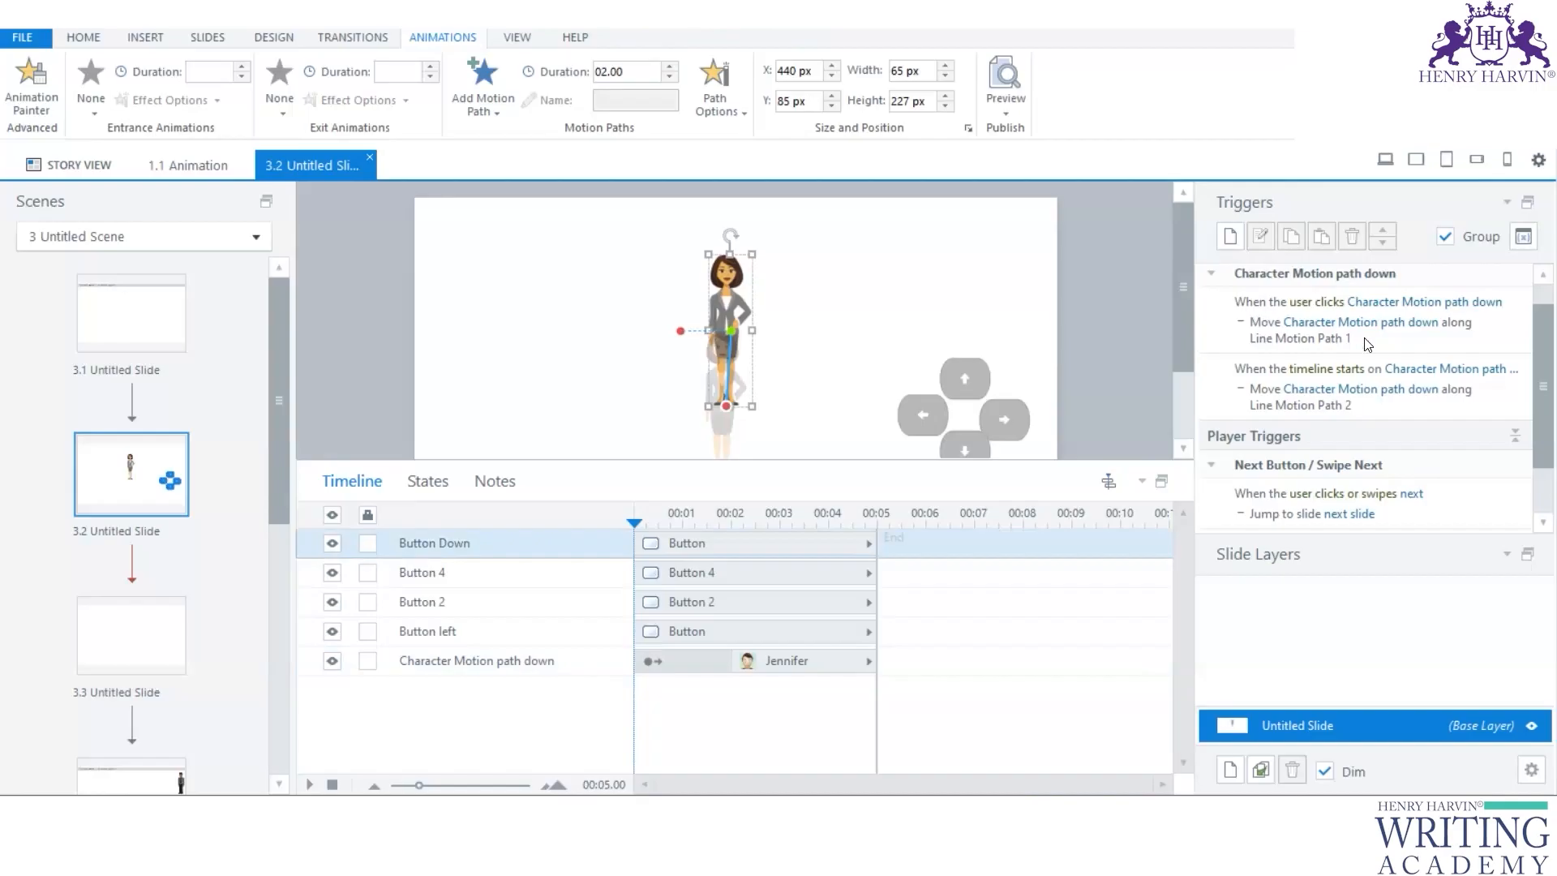
mouse_move(1534, 348)
mouse_down()
mouse_move(1532, 295)
mouse_move(1533, 376)
mouse_up()
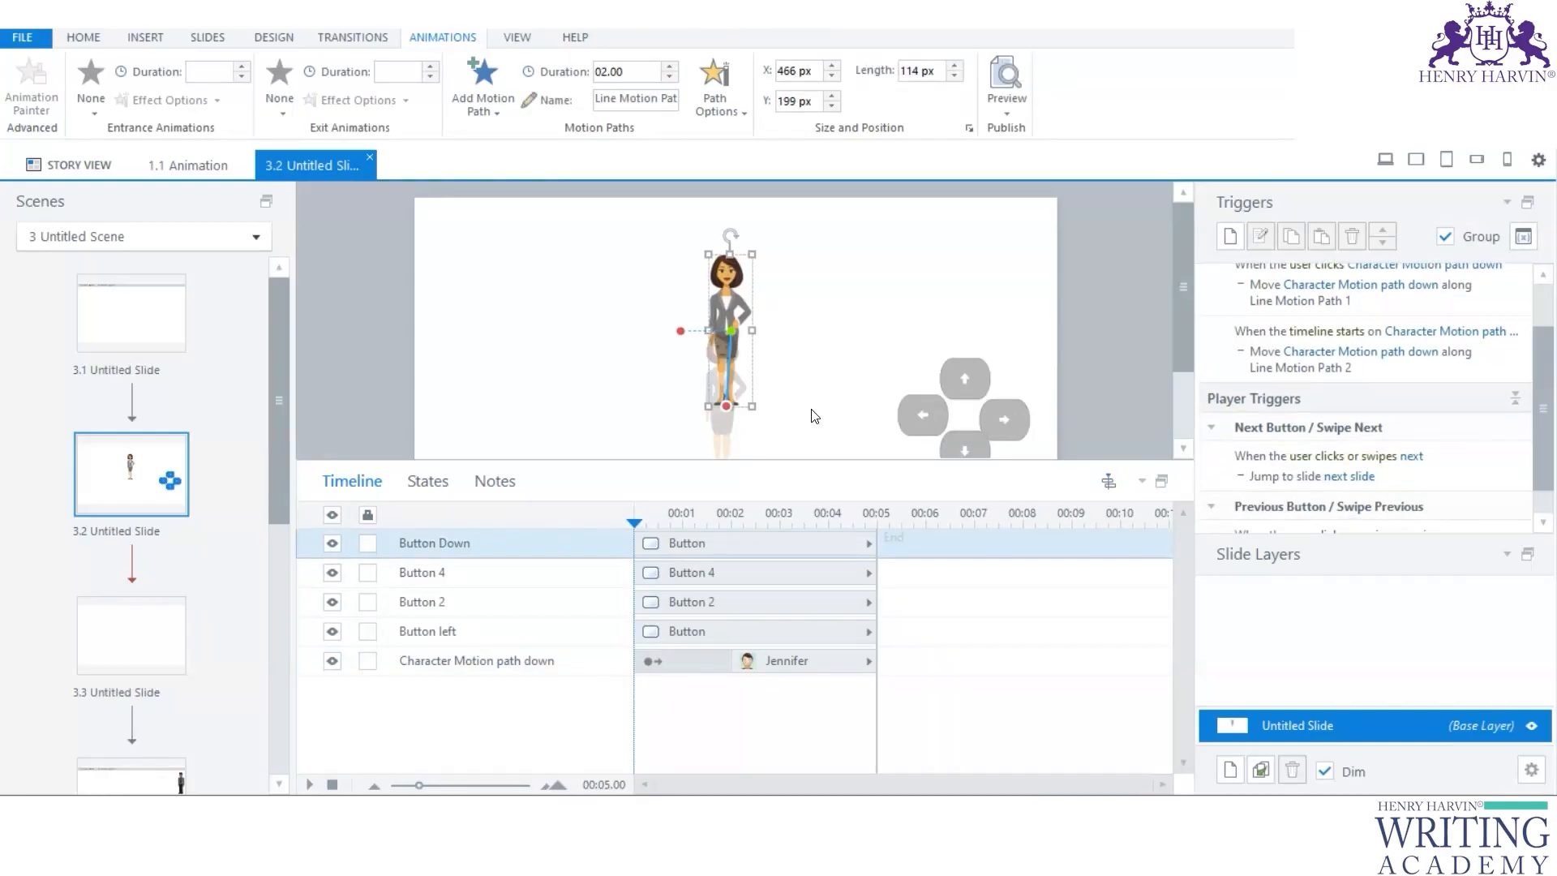
click(734, 341)
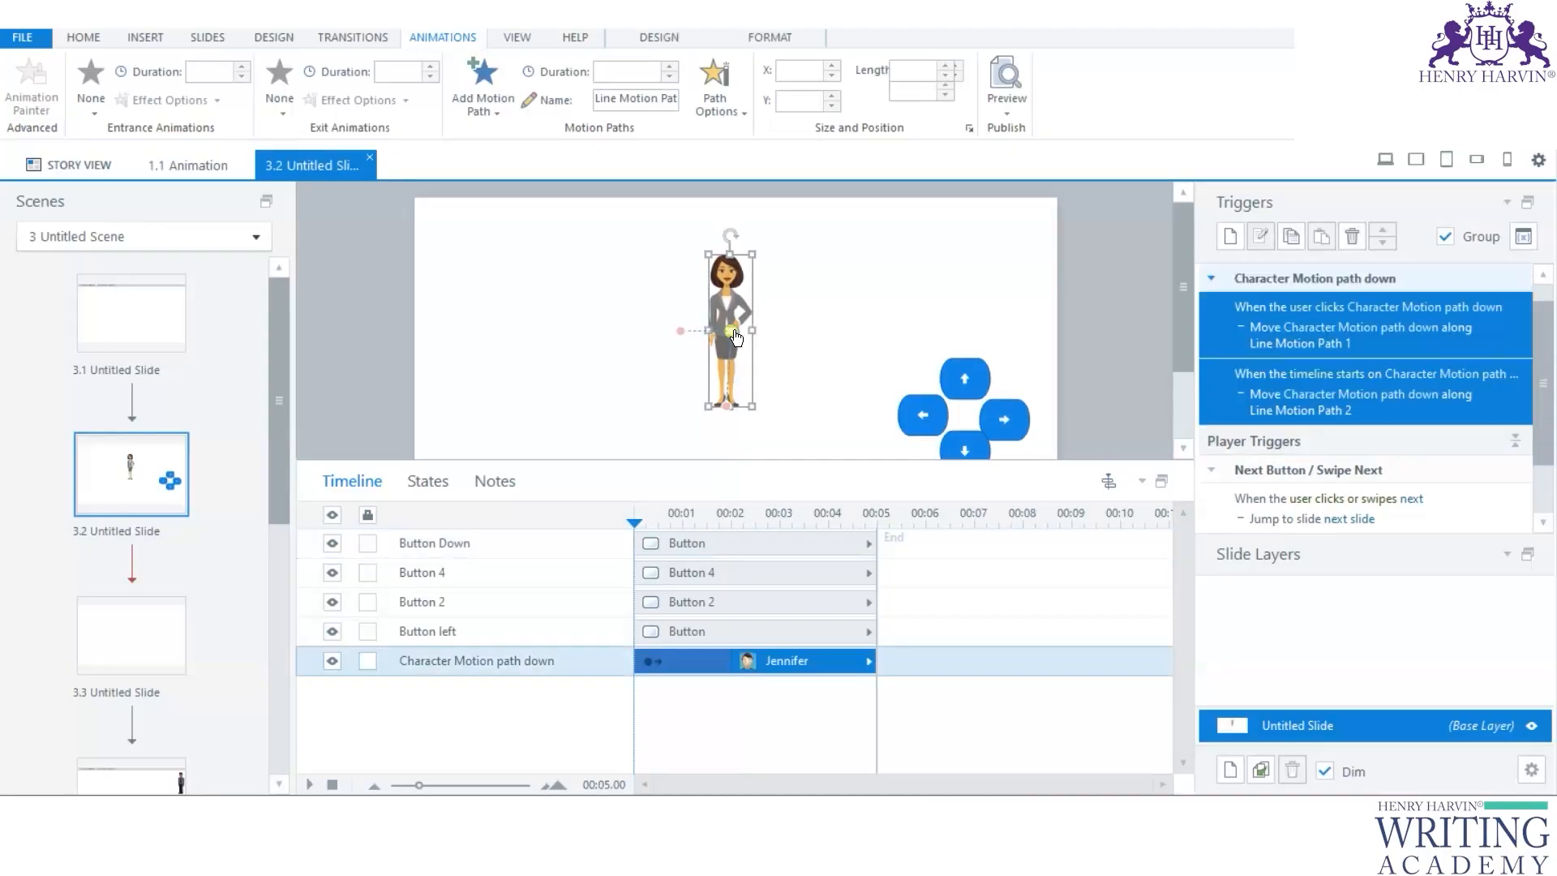
click(726, 404)
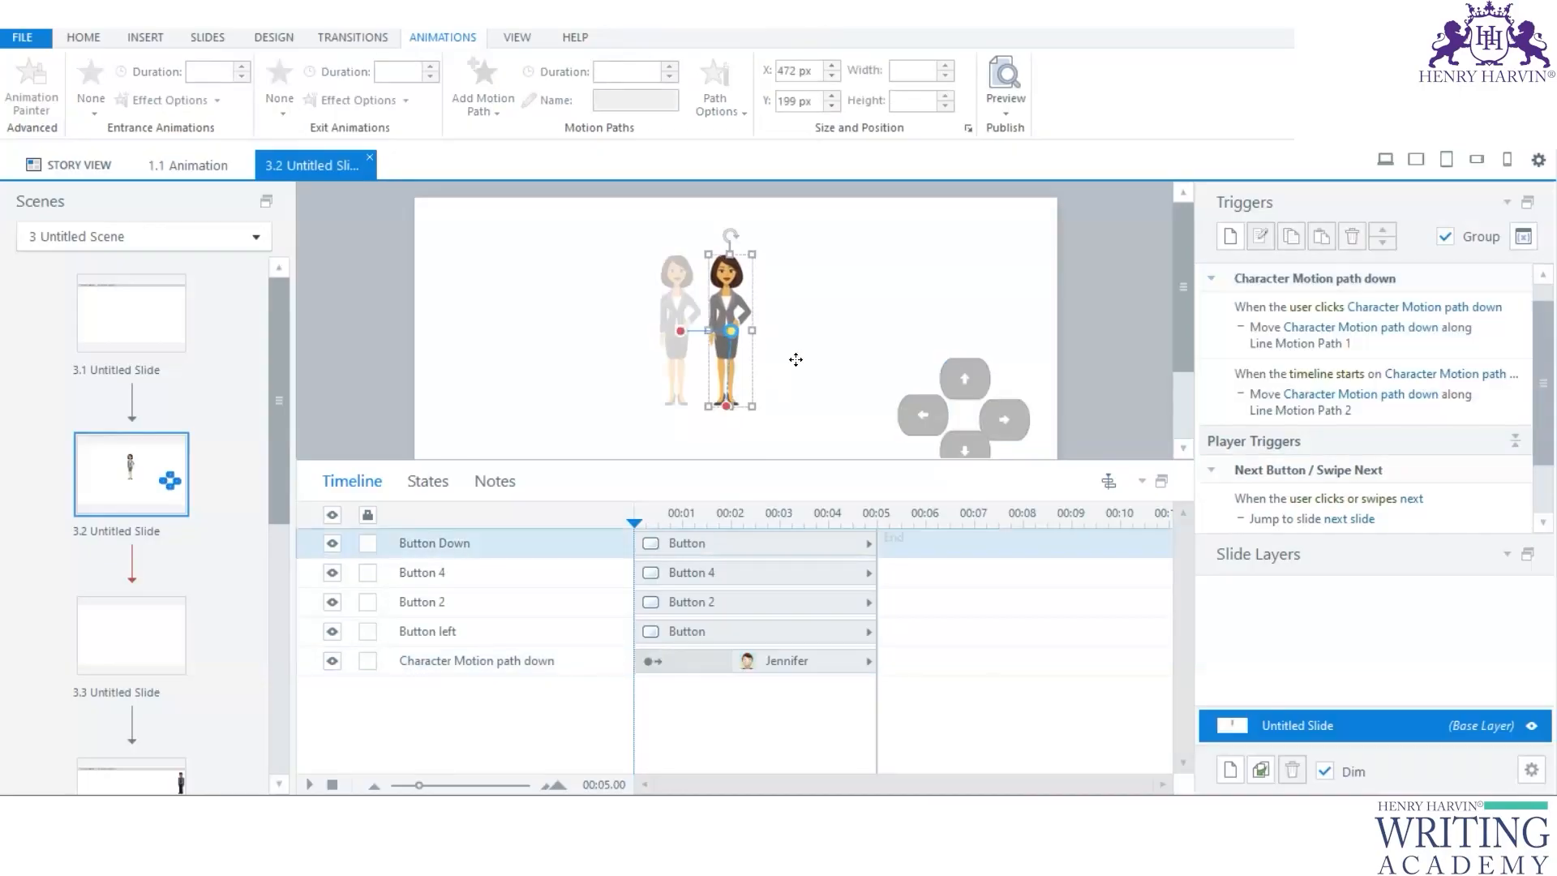
drag(752, 409, 902, 331)
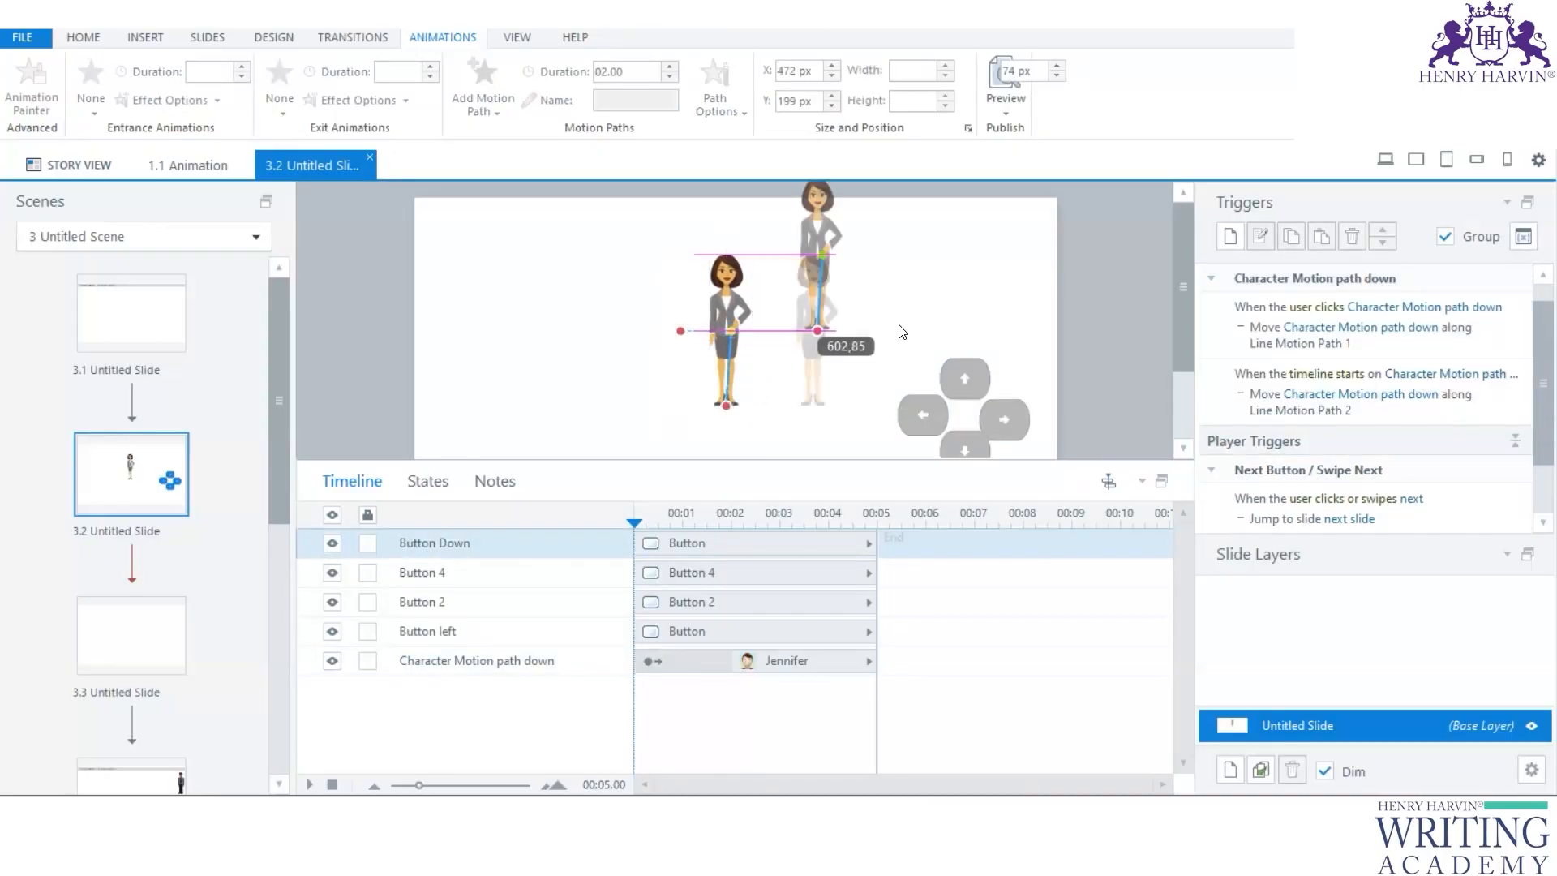
click(875, 288)
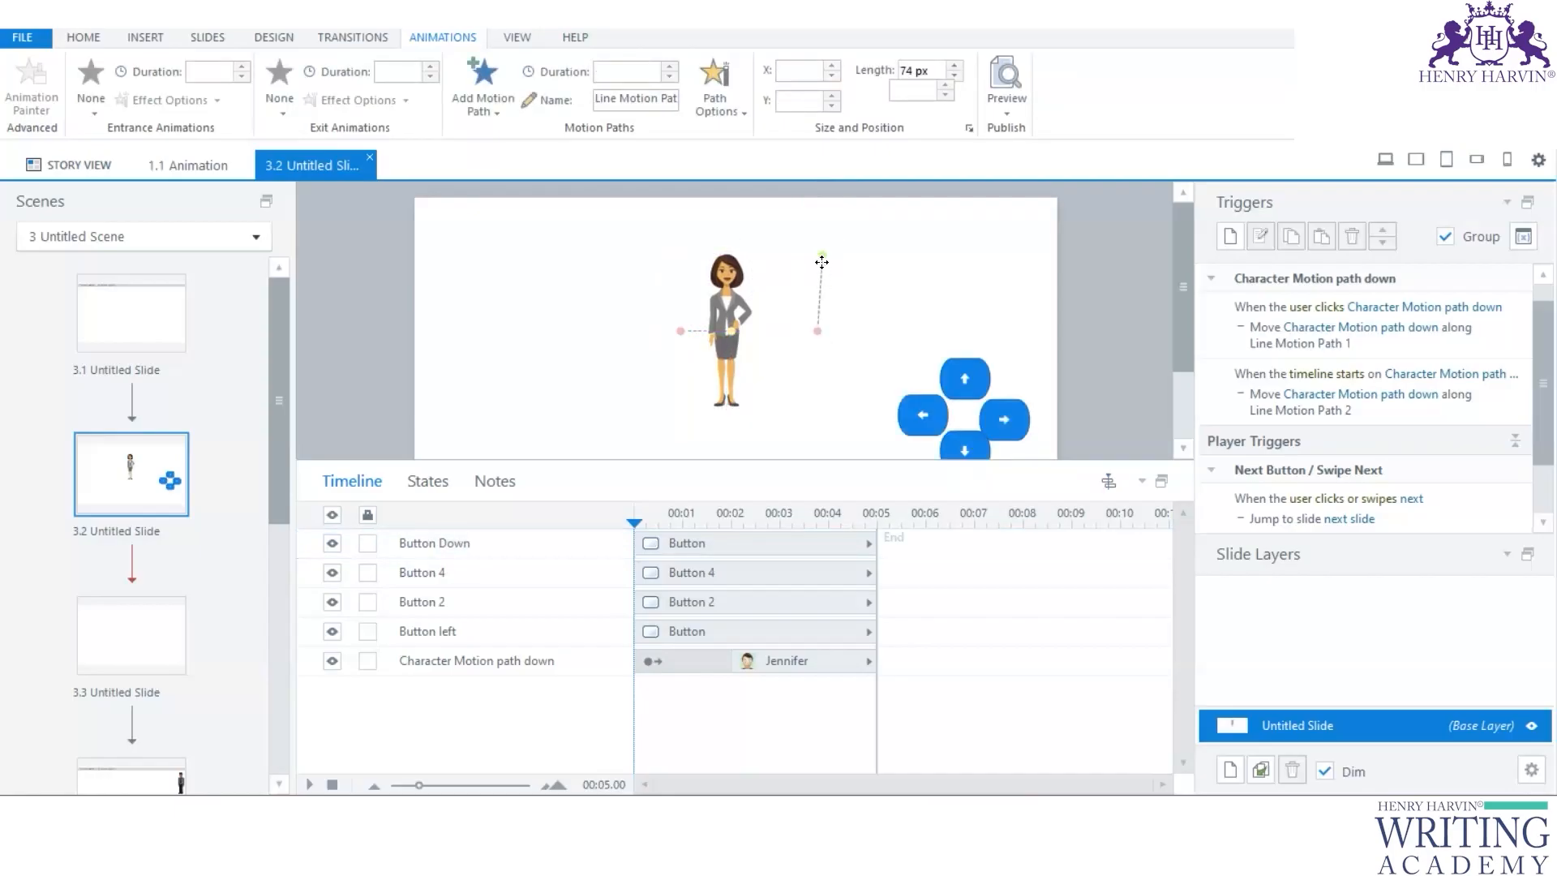
click(822, 262)
key(Delete)
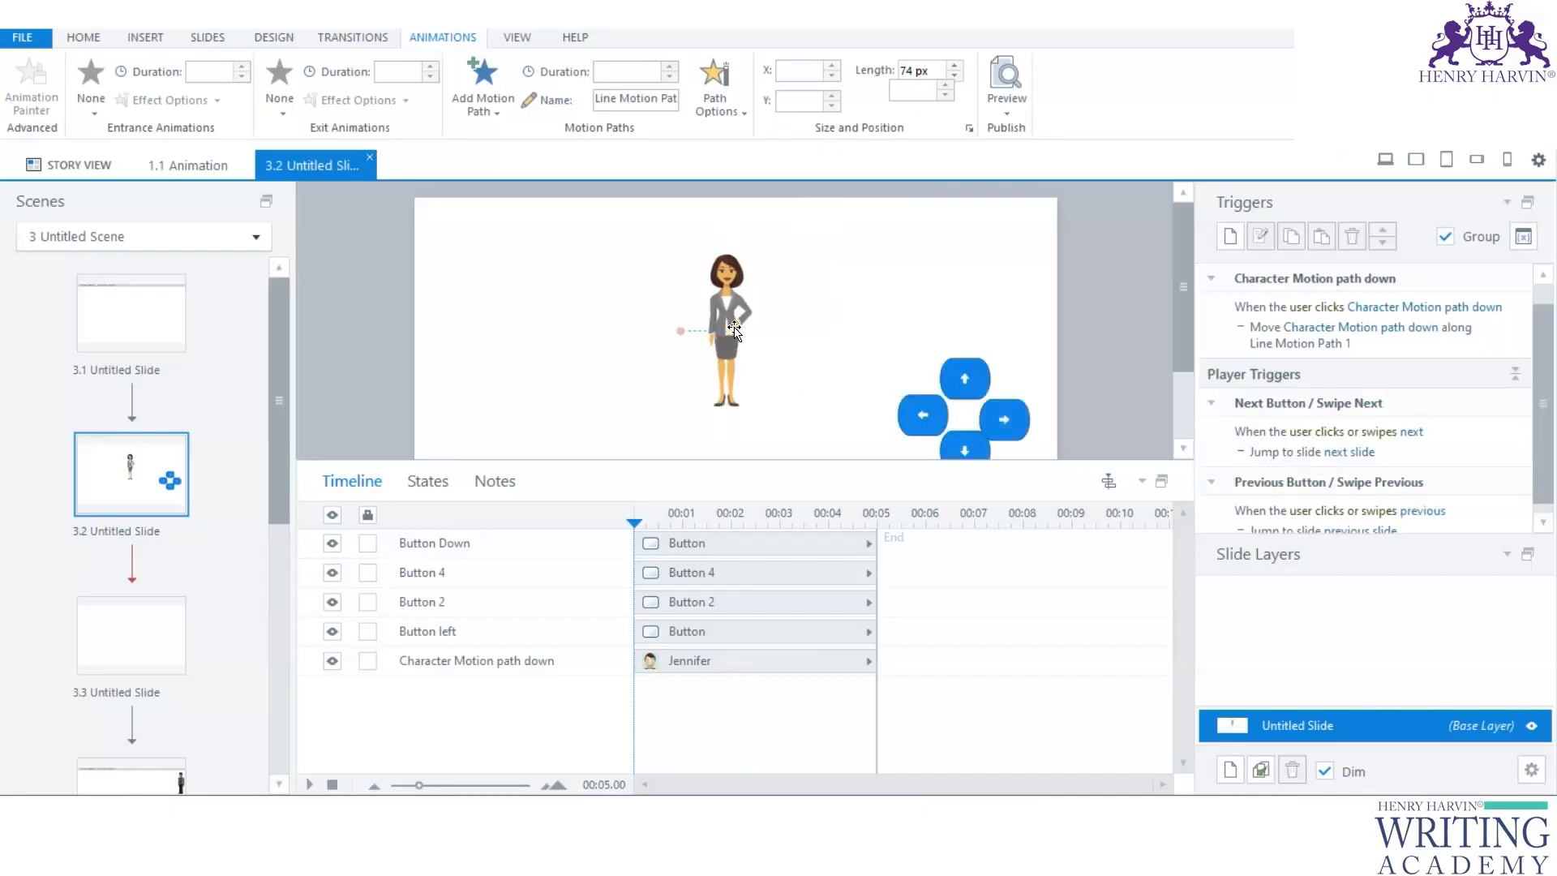
Step: Redirect the character's Line Motion Path 1 downward so it ends just below the feet, at about X 480 px, Y 348 px
click(736, 317)
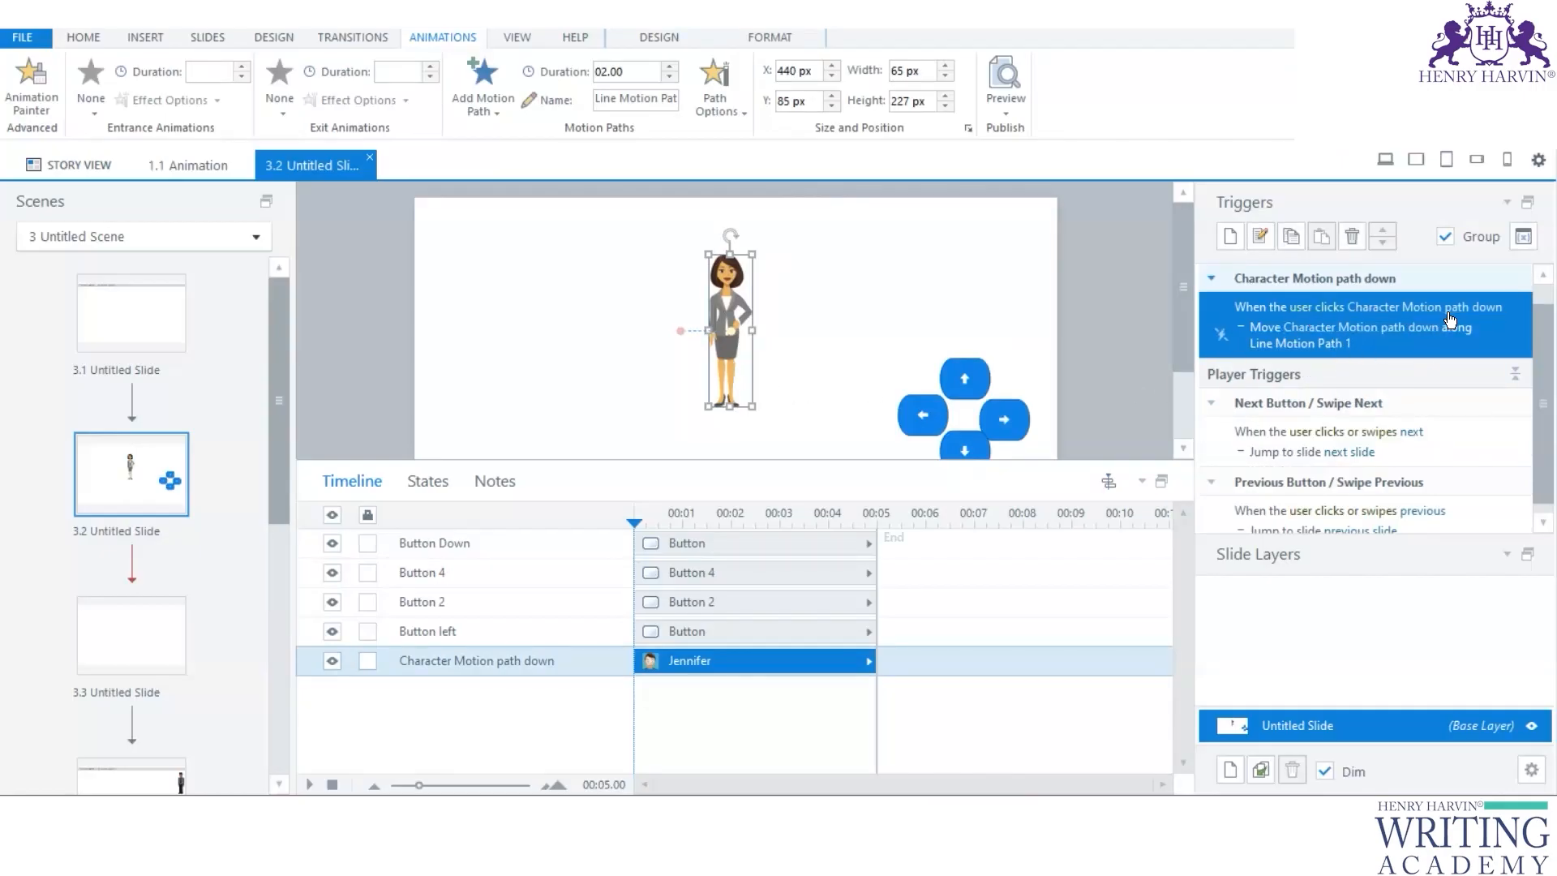
click(1483, 306)
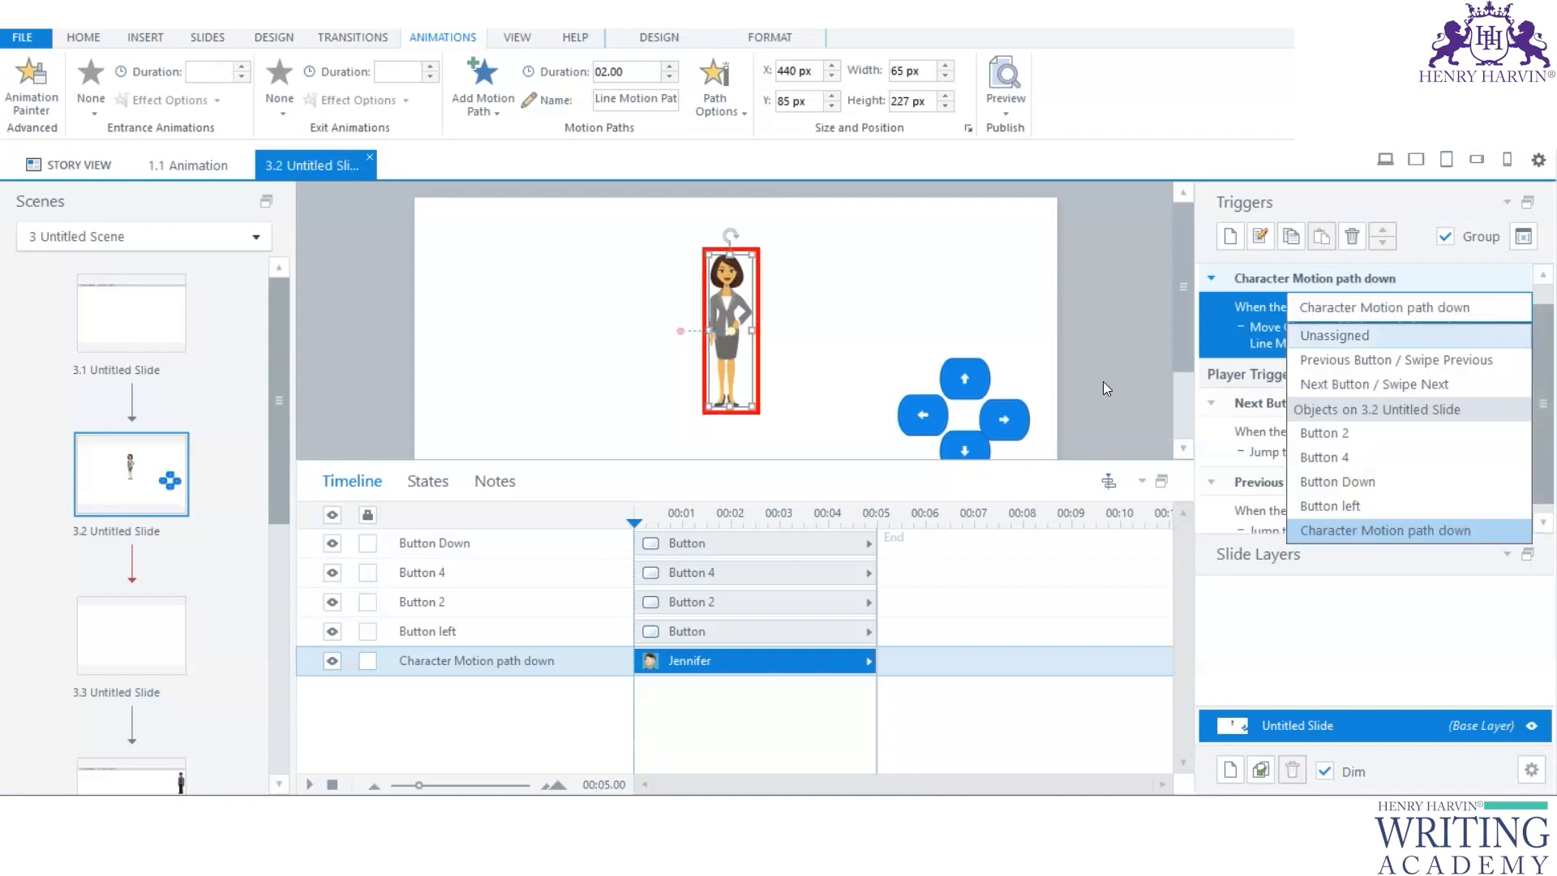
click(680, 334)
click(681, 332)
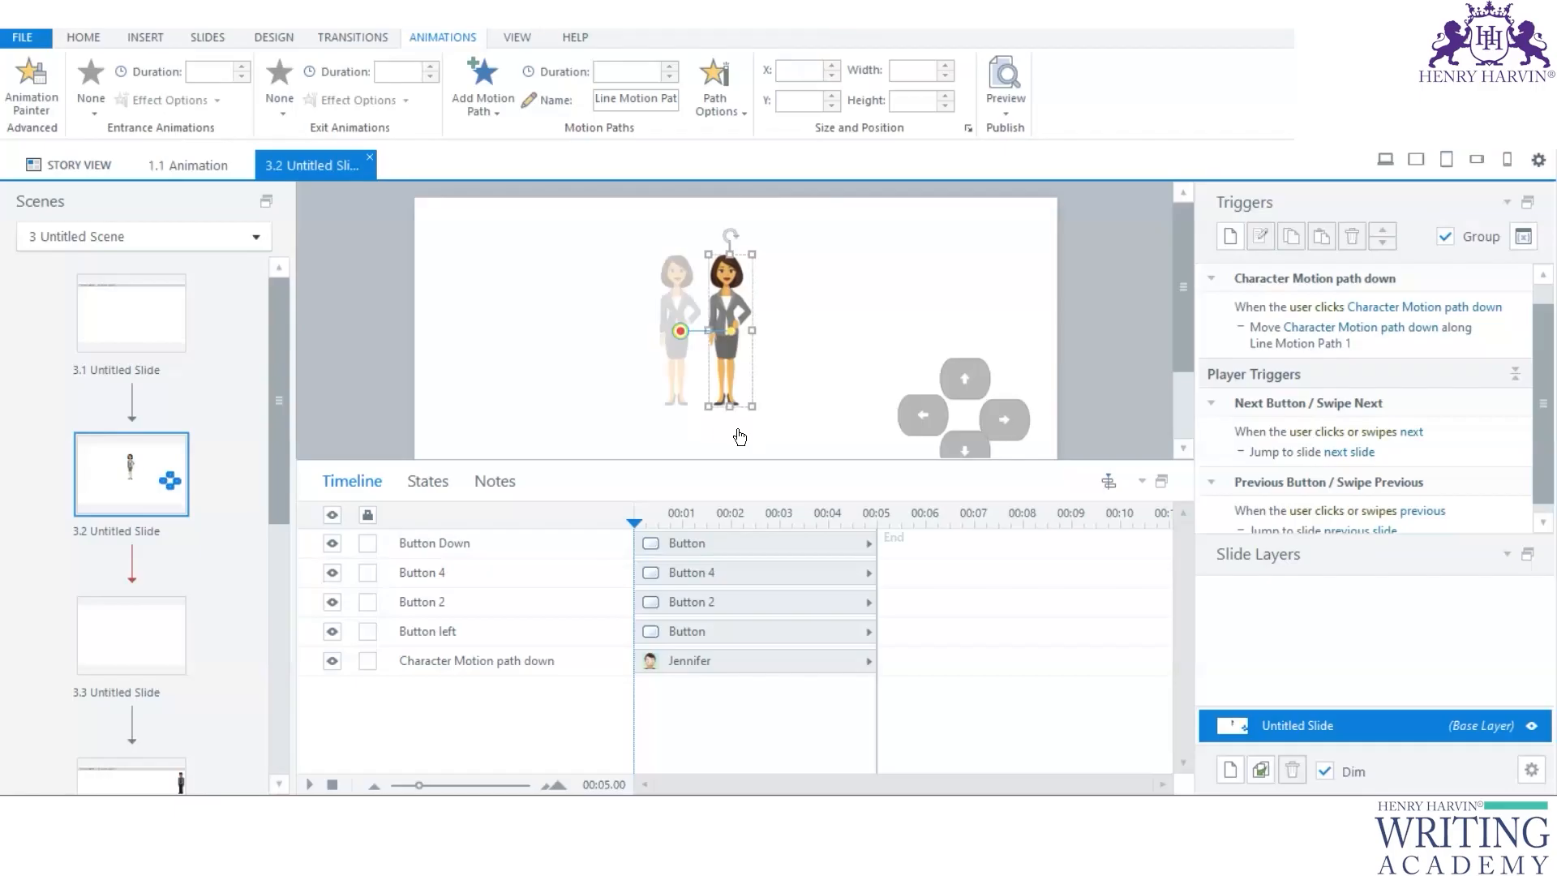
drag(681, 330, 737, 430)
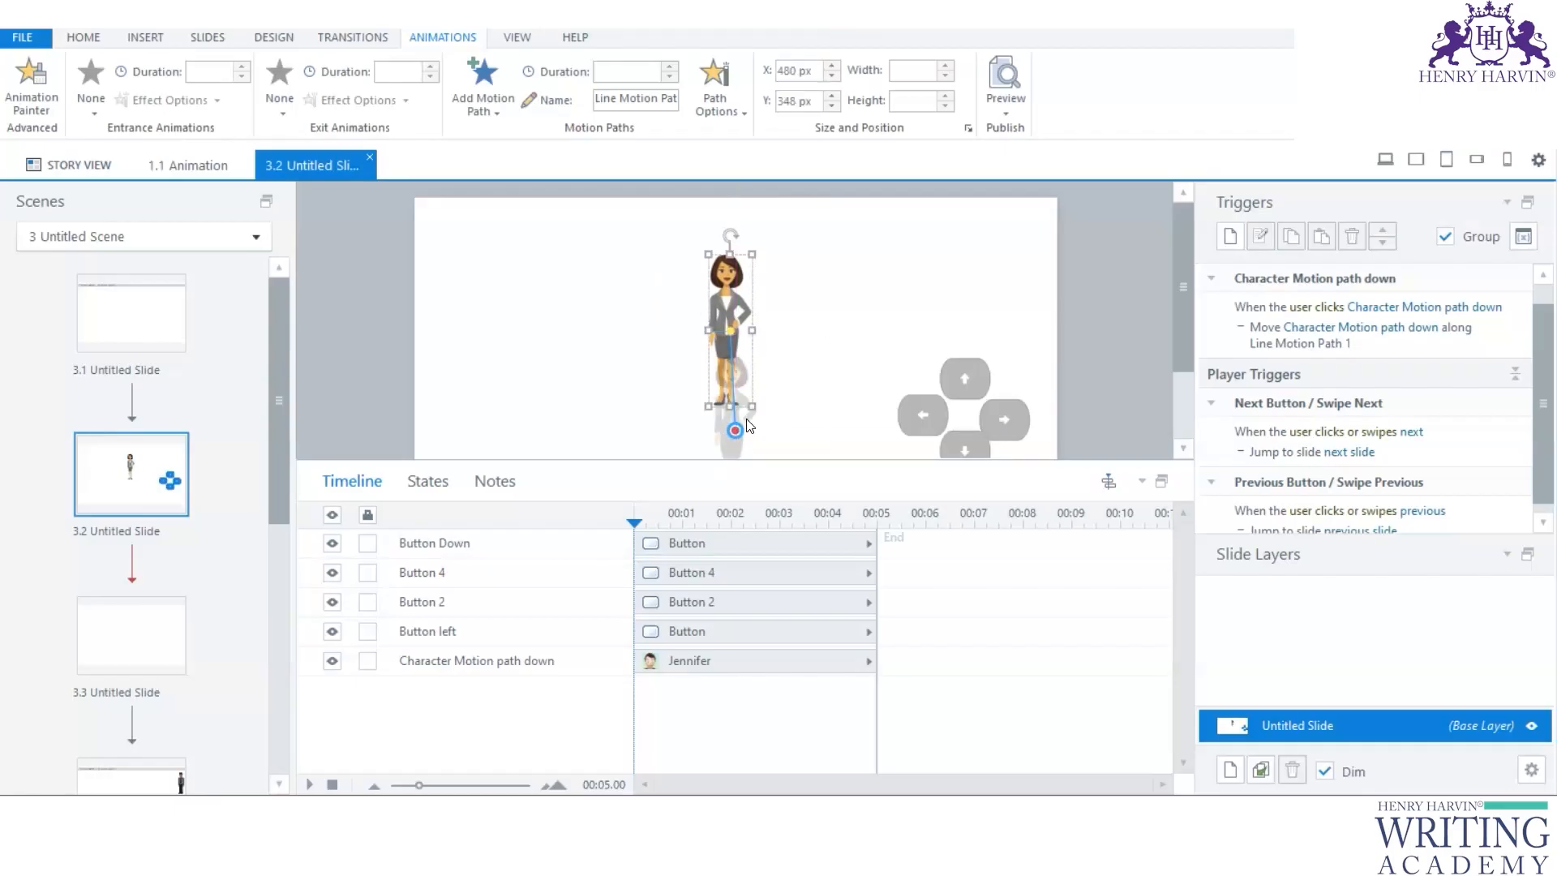
click(836, 333)
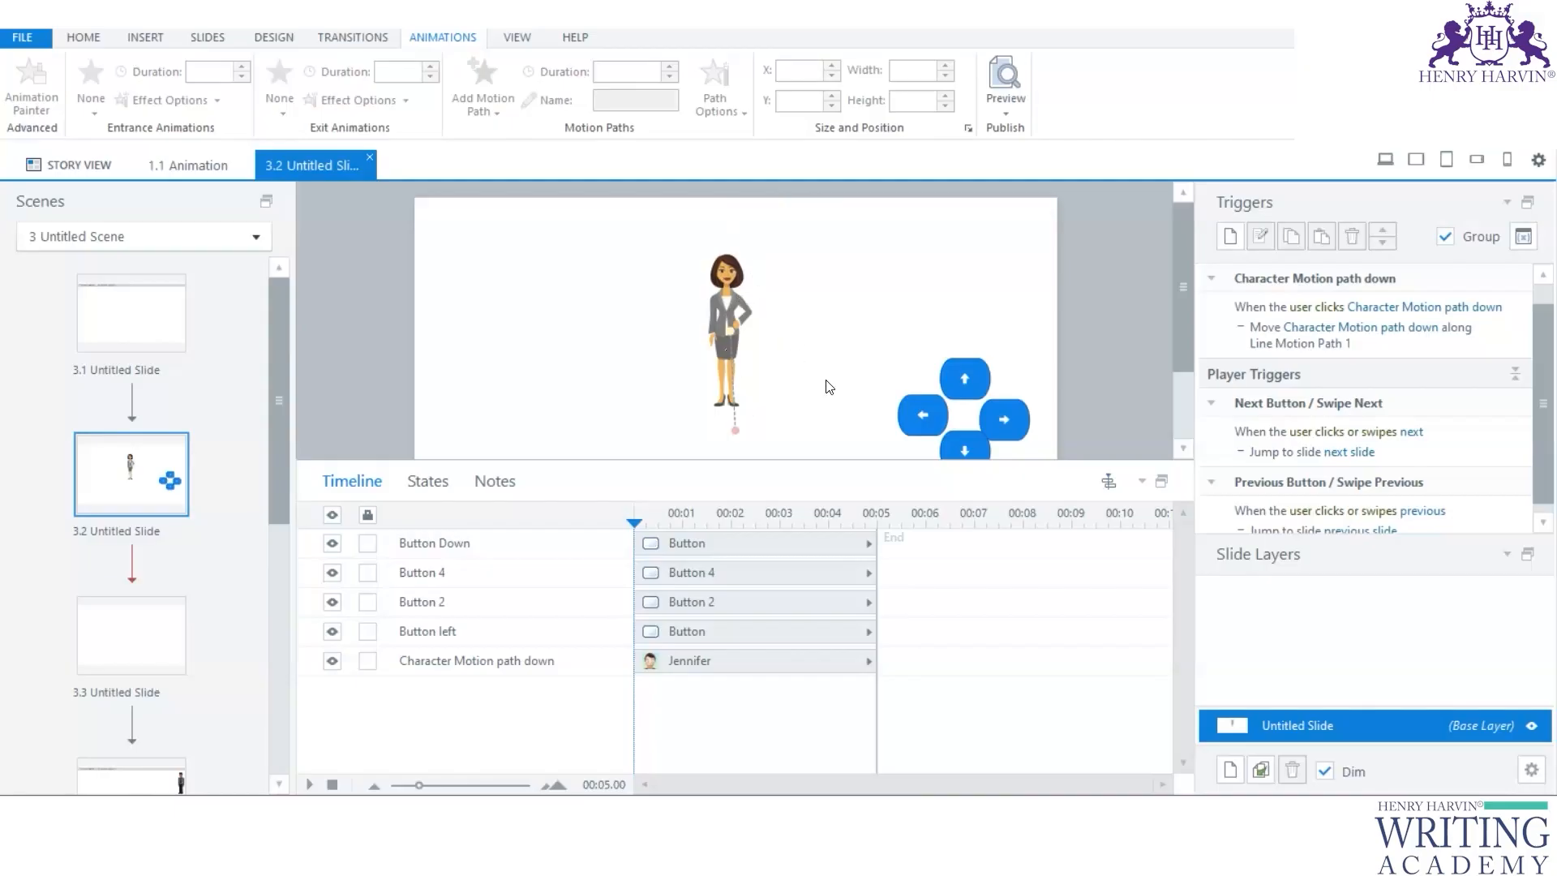
Step: Add a line motion path to the up arrow button (Button 2)
click(975, 371)
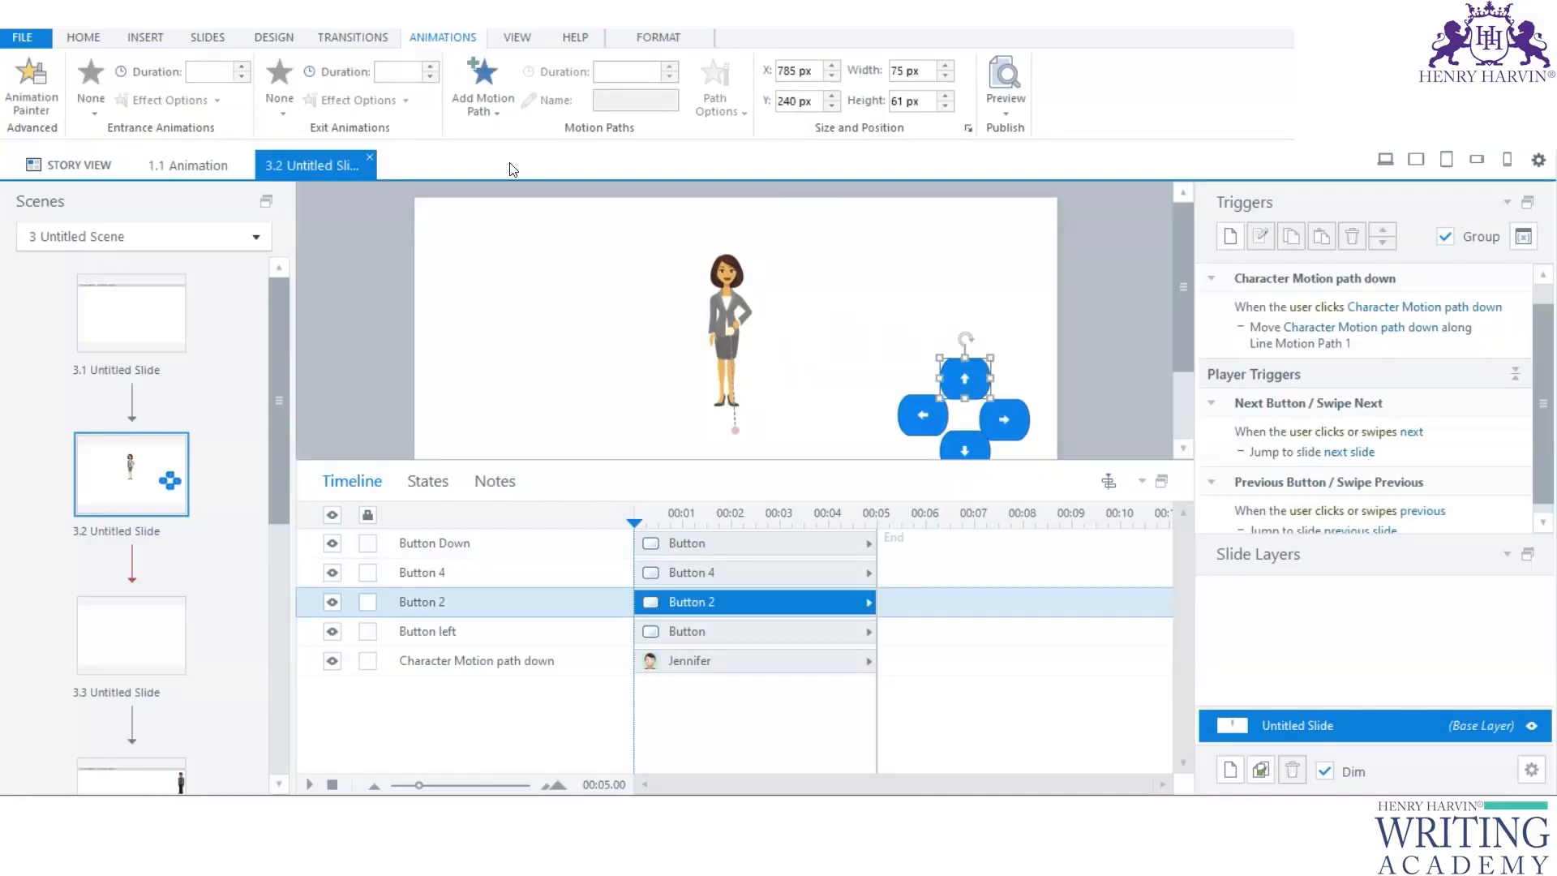
click(485, 106)
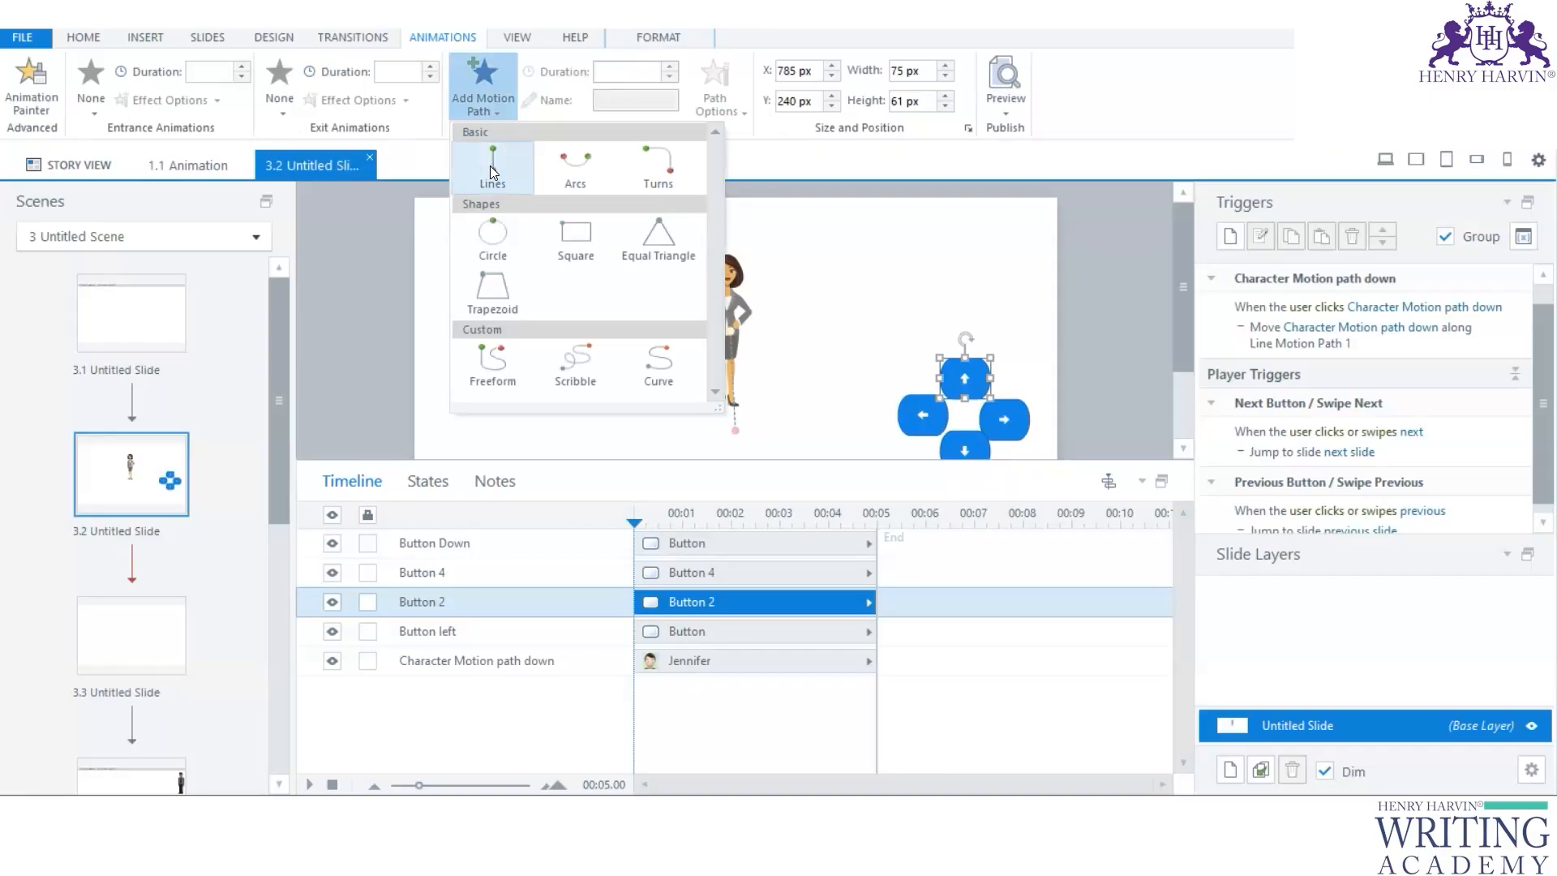
click(492, 167)
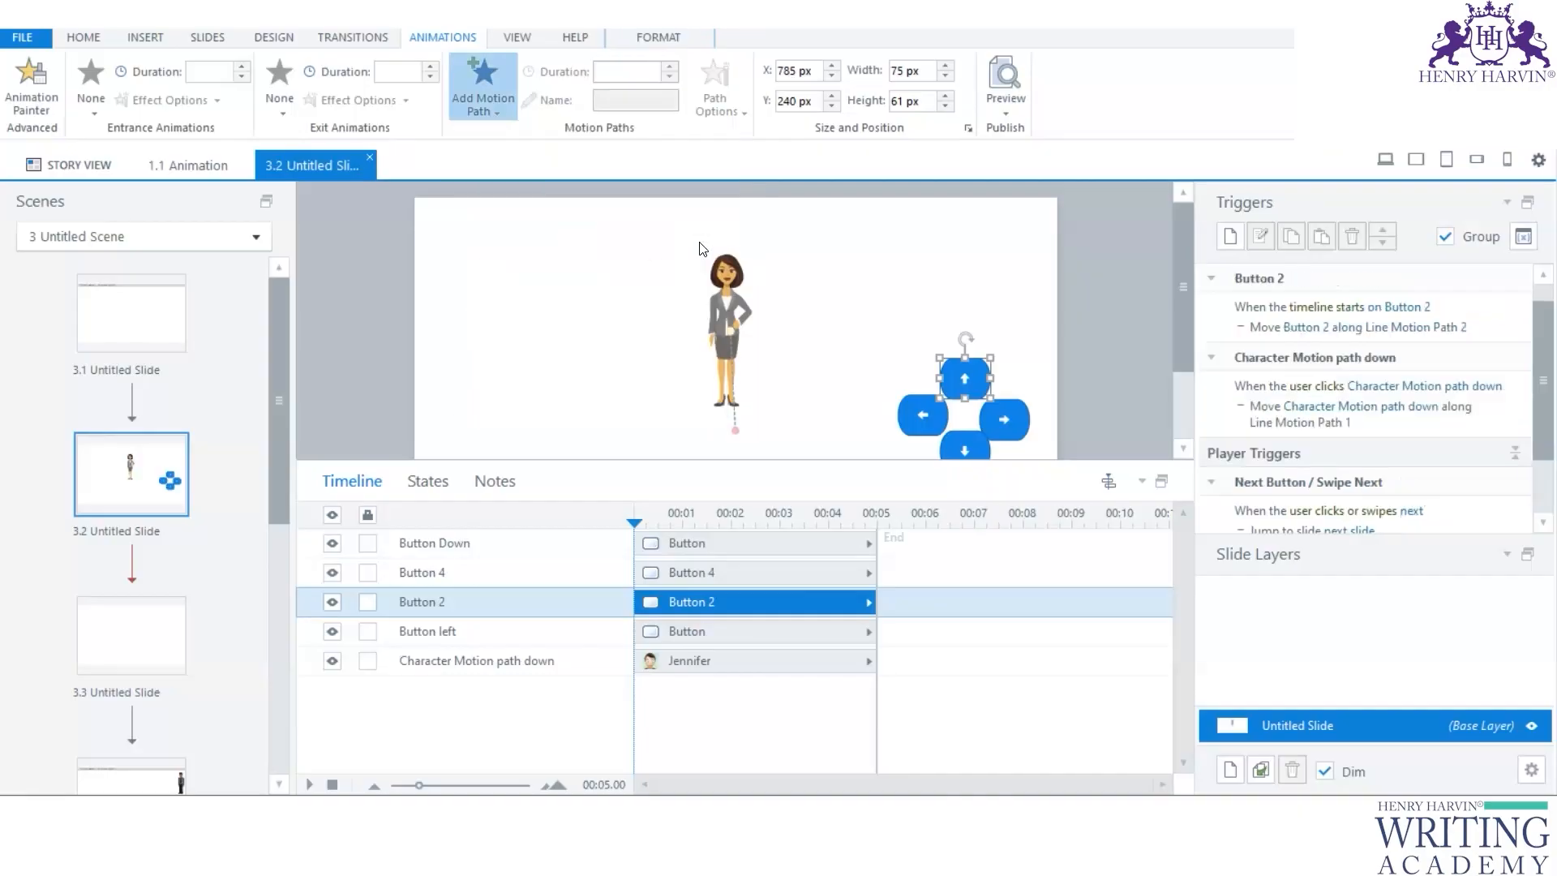
Step: Add two more line motion paths to the character and point the last one horizontally to the character's left side, about 85 px long
click(739, 256)
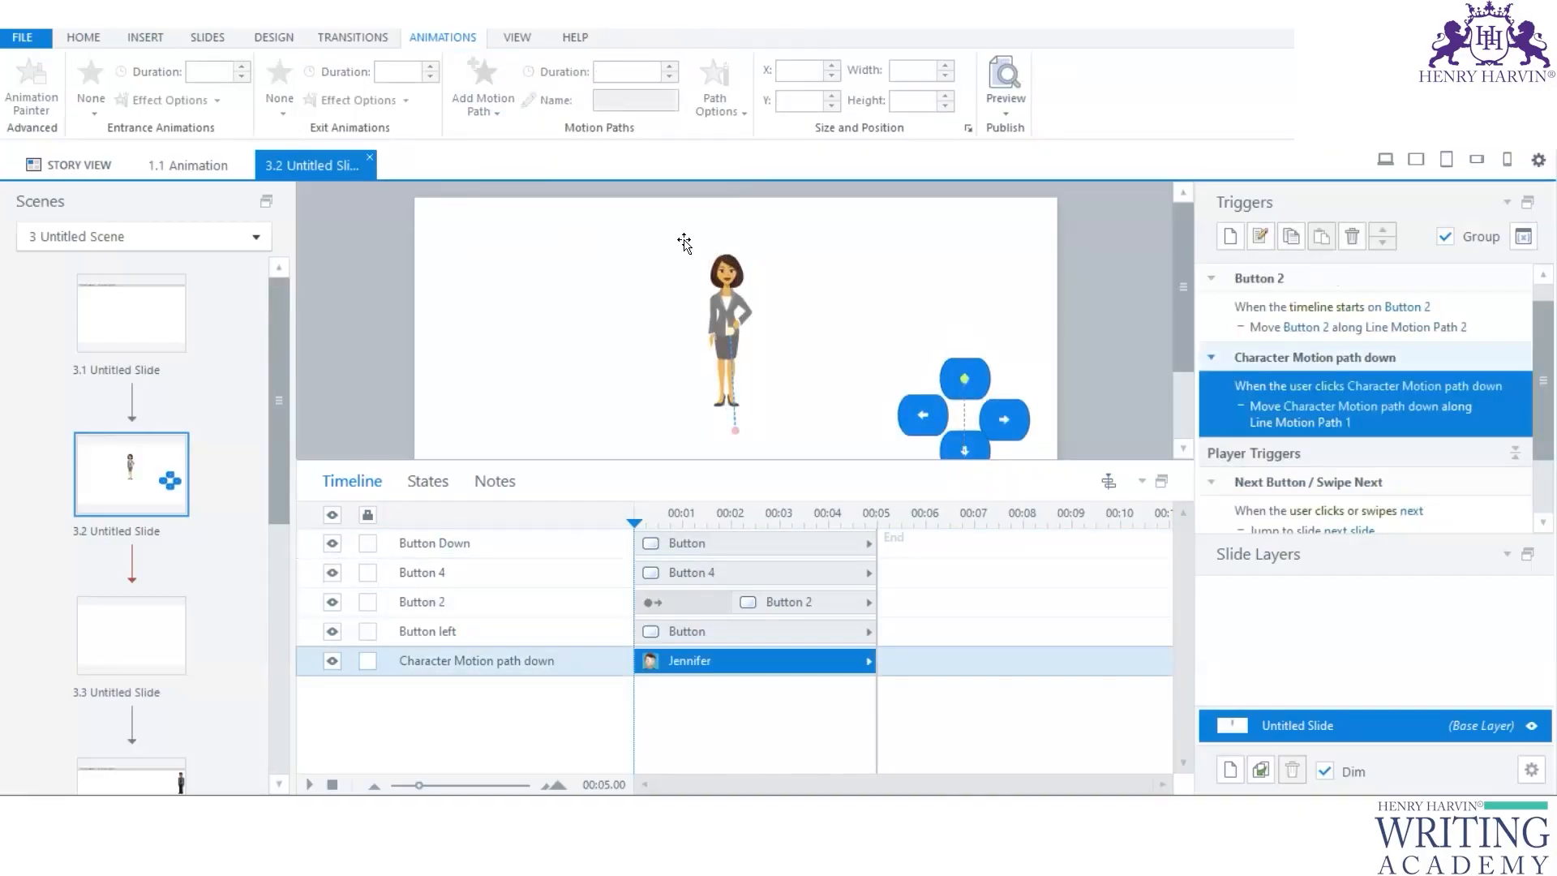
click(499, 110)
click(487, 168)
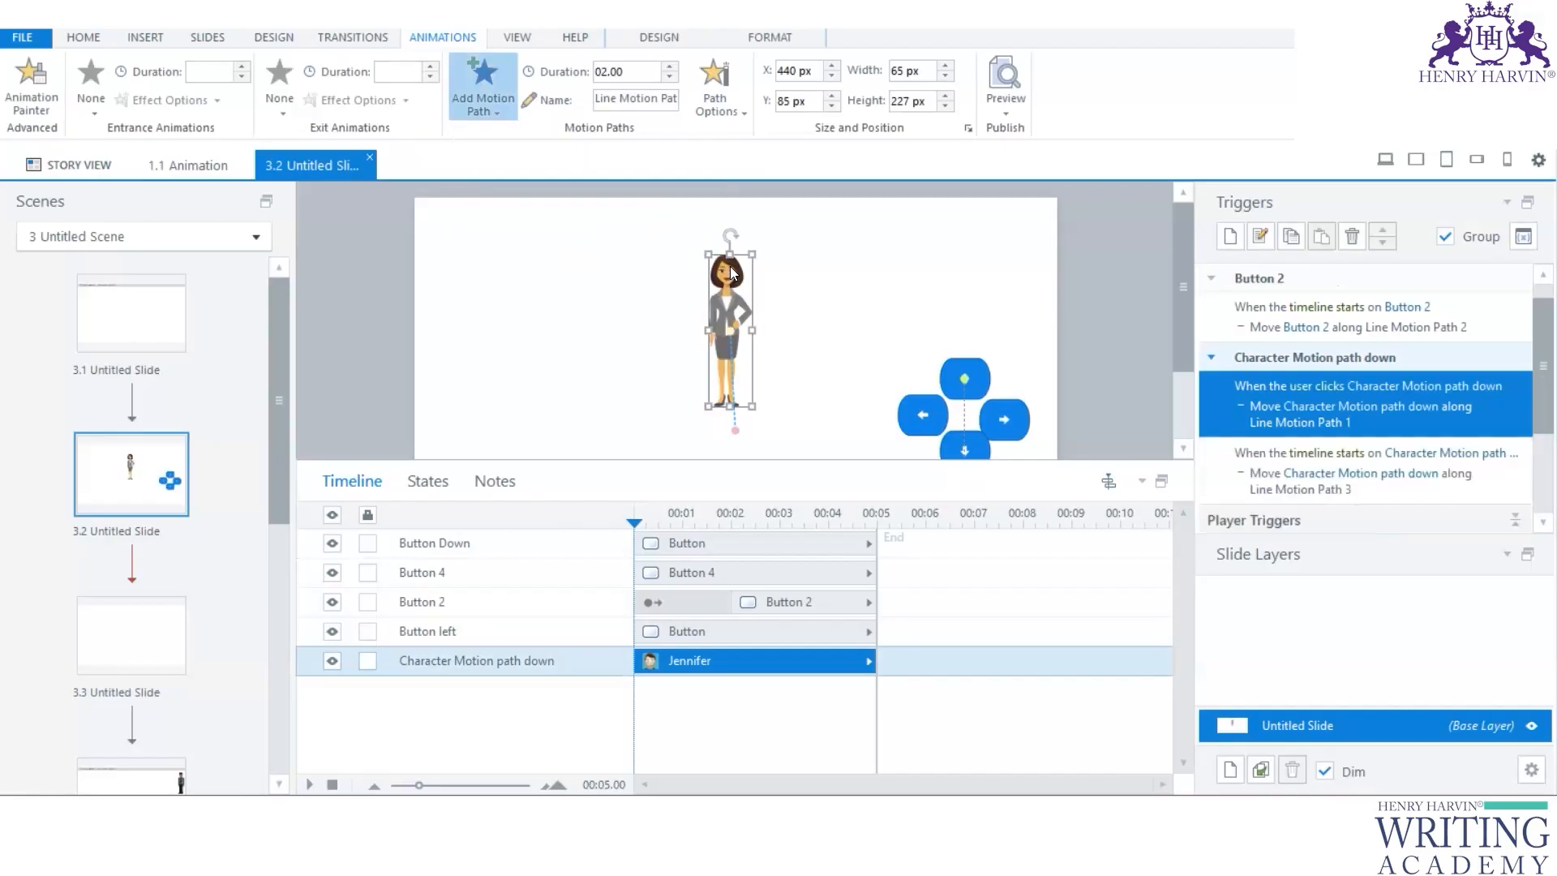
click(493, 104)
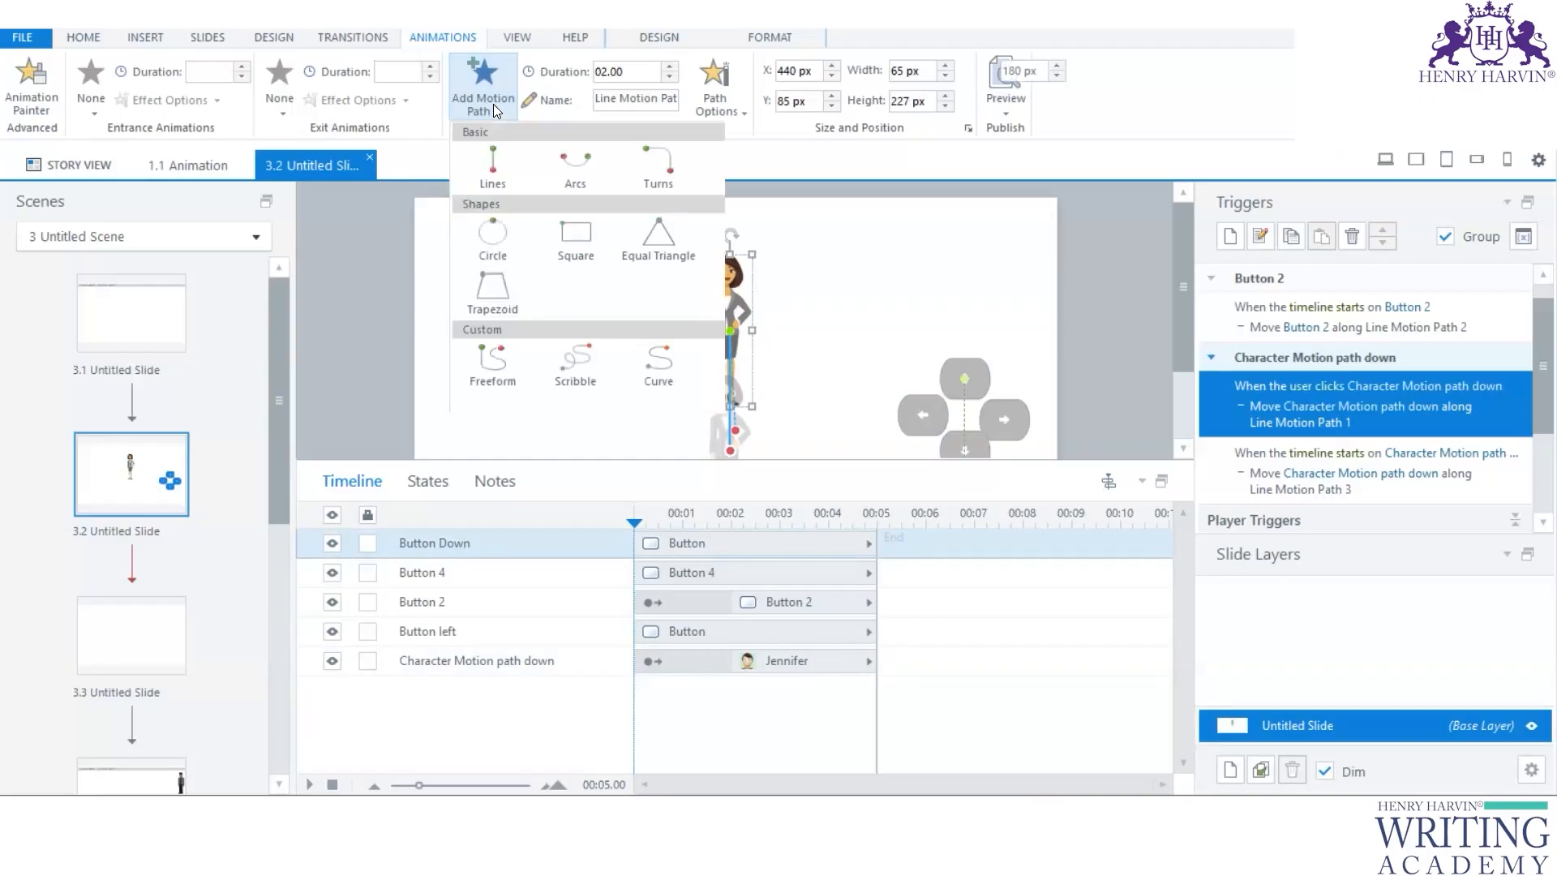
click(490, 168)
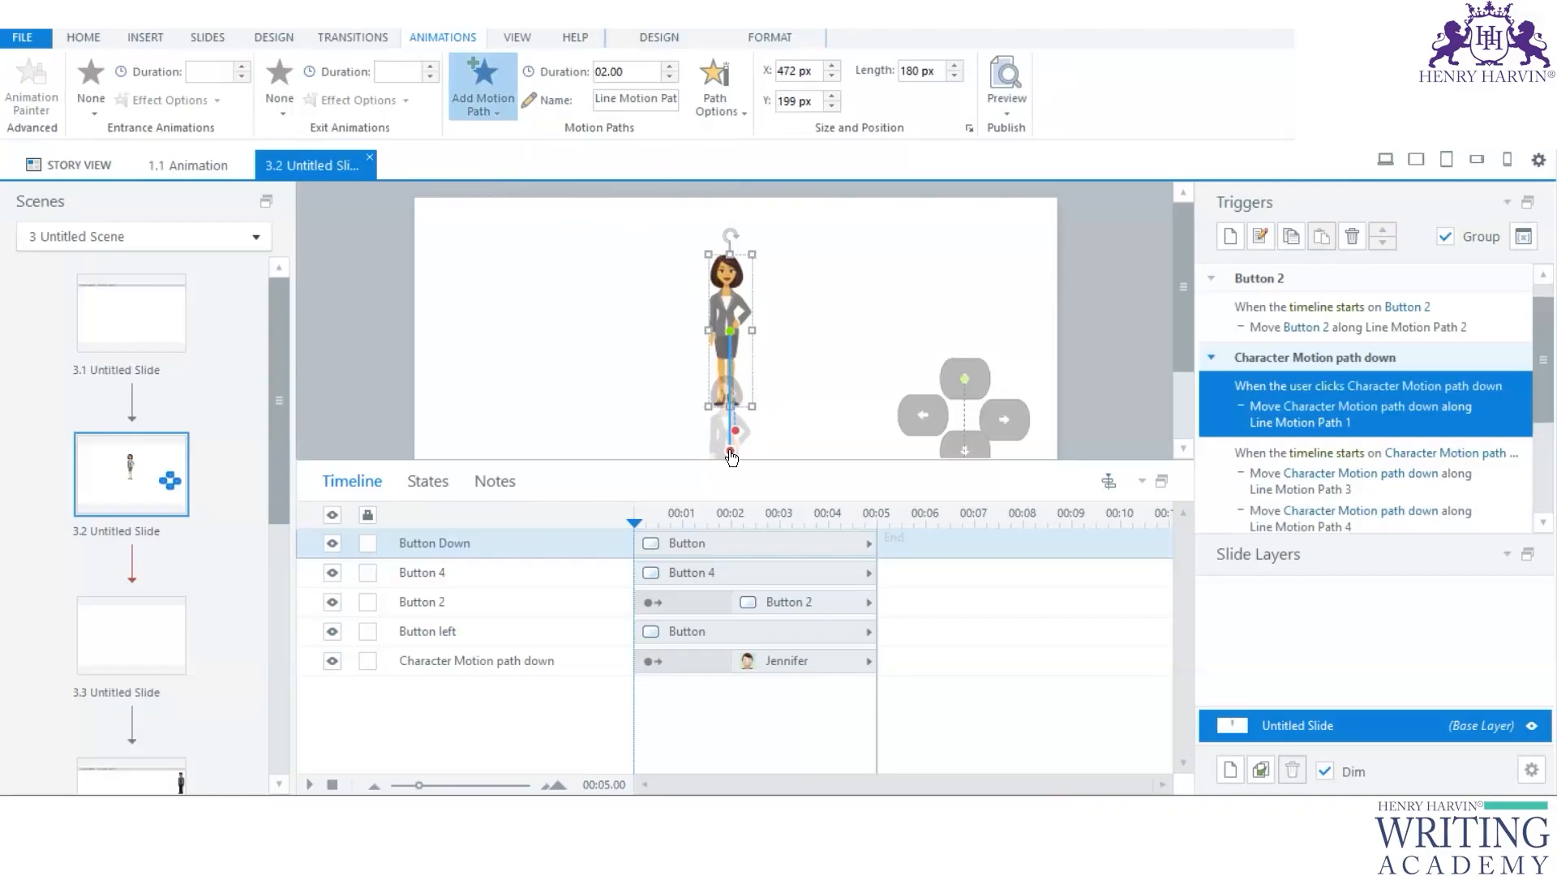
drag(671, 413, 674, 333)
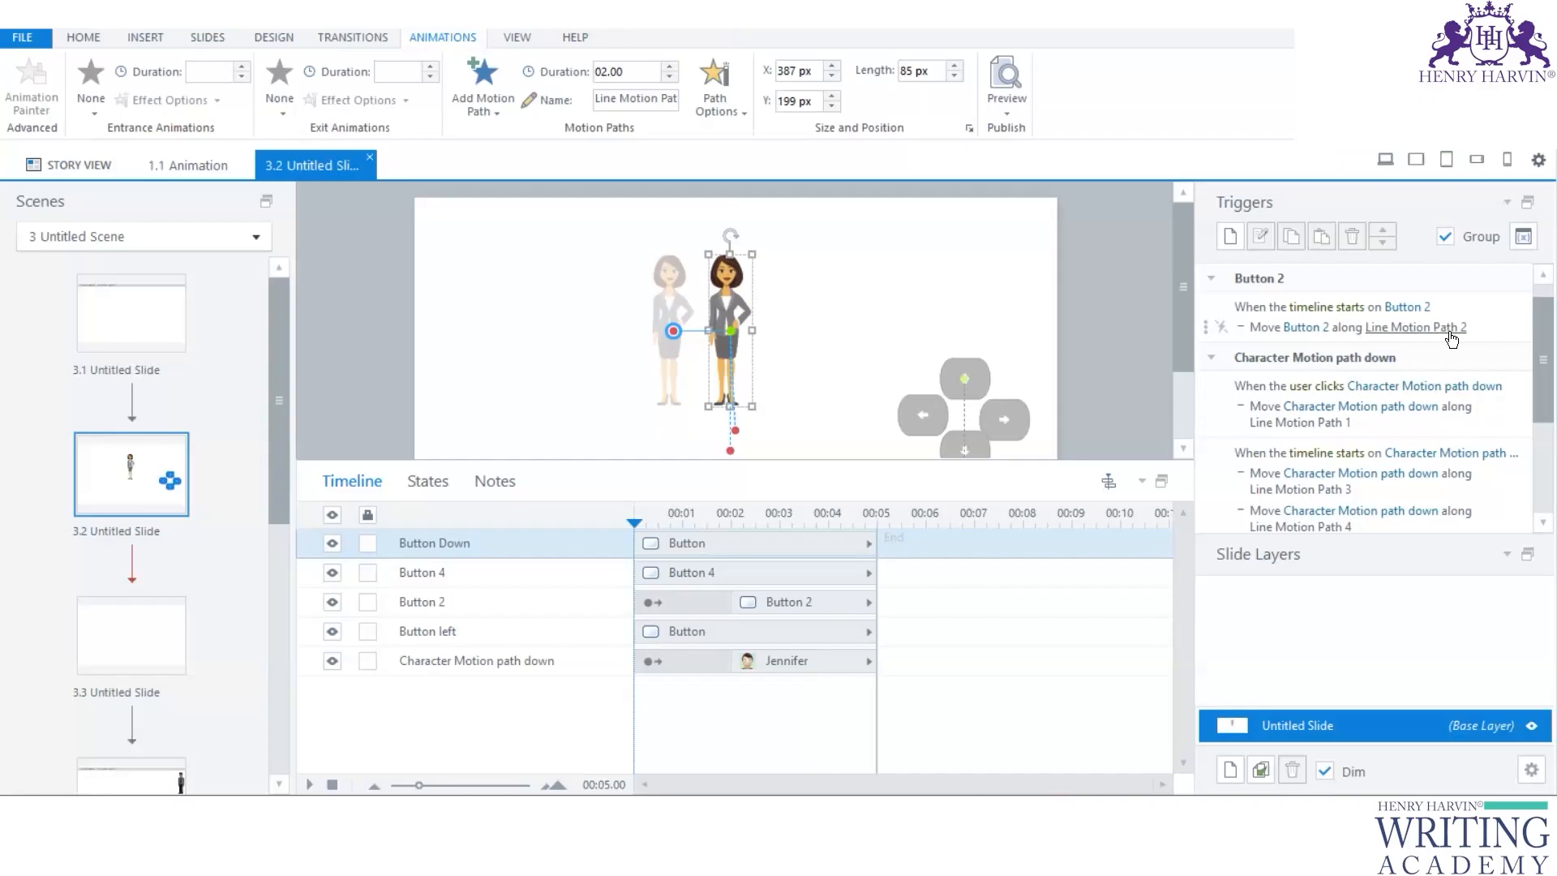
Step: Set the Button 2 trigger to move Character Motion path down along Line Motion Path 3 when the user clicks Button 2
click(1346, 313)
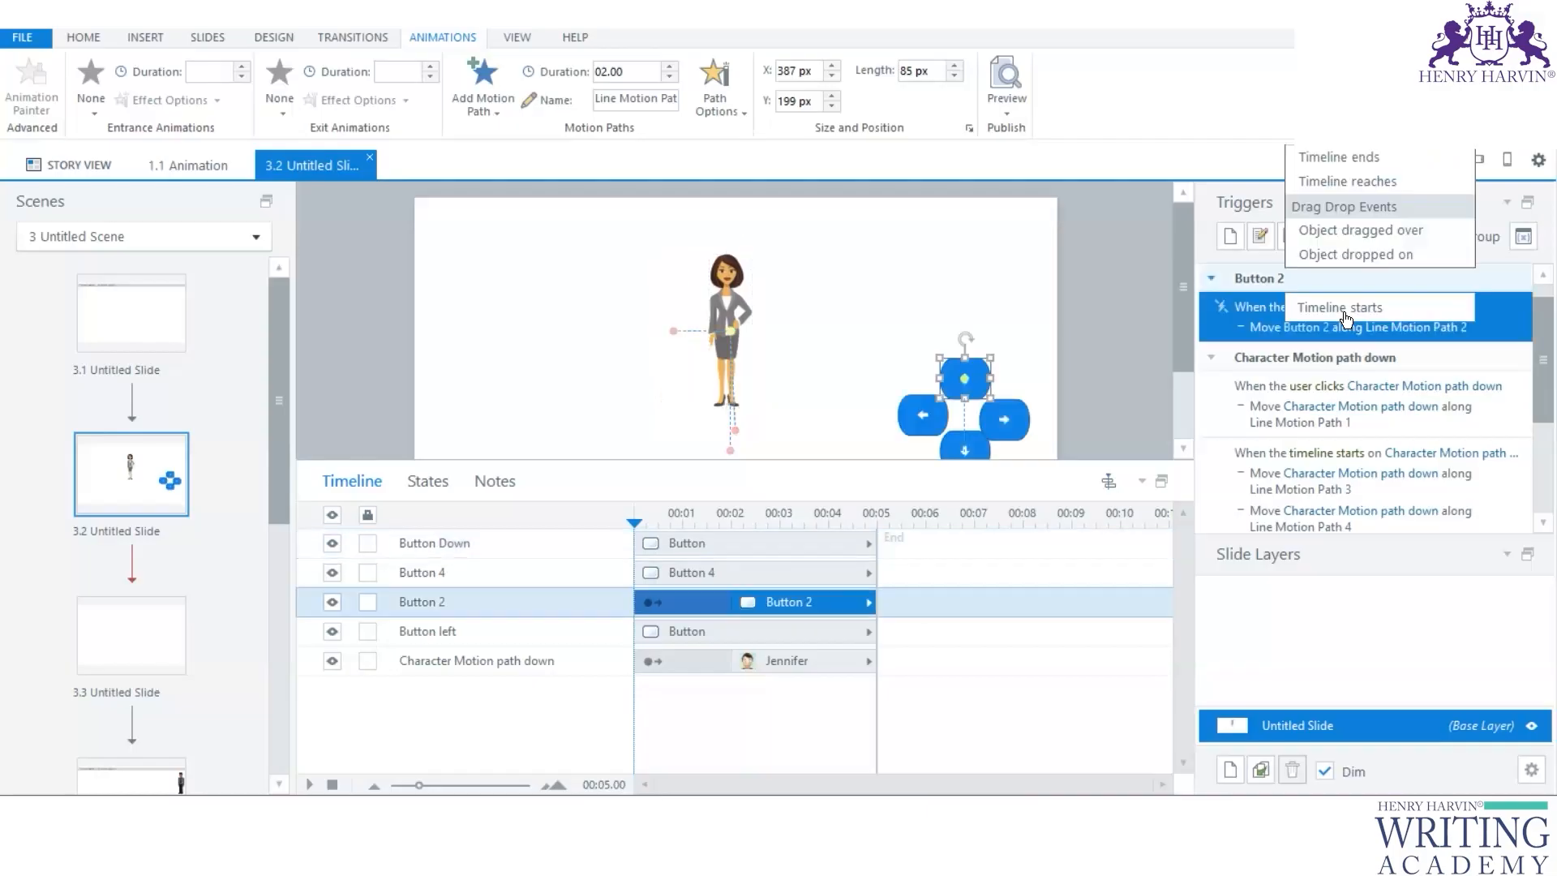
click(1355, 185)
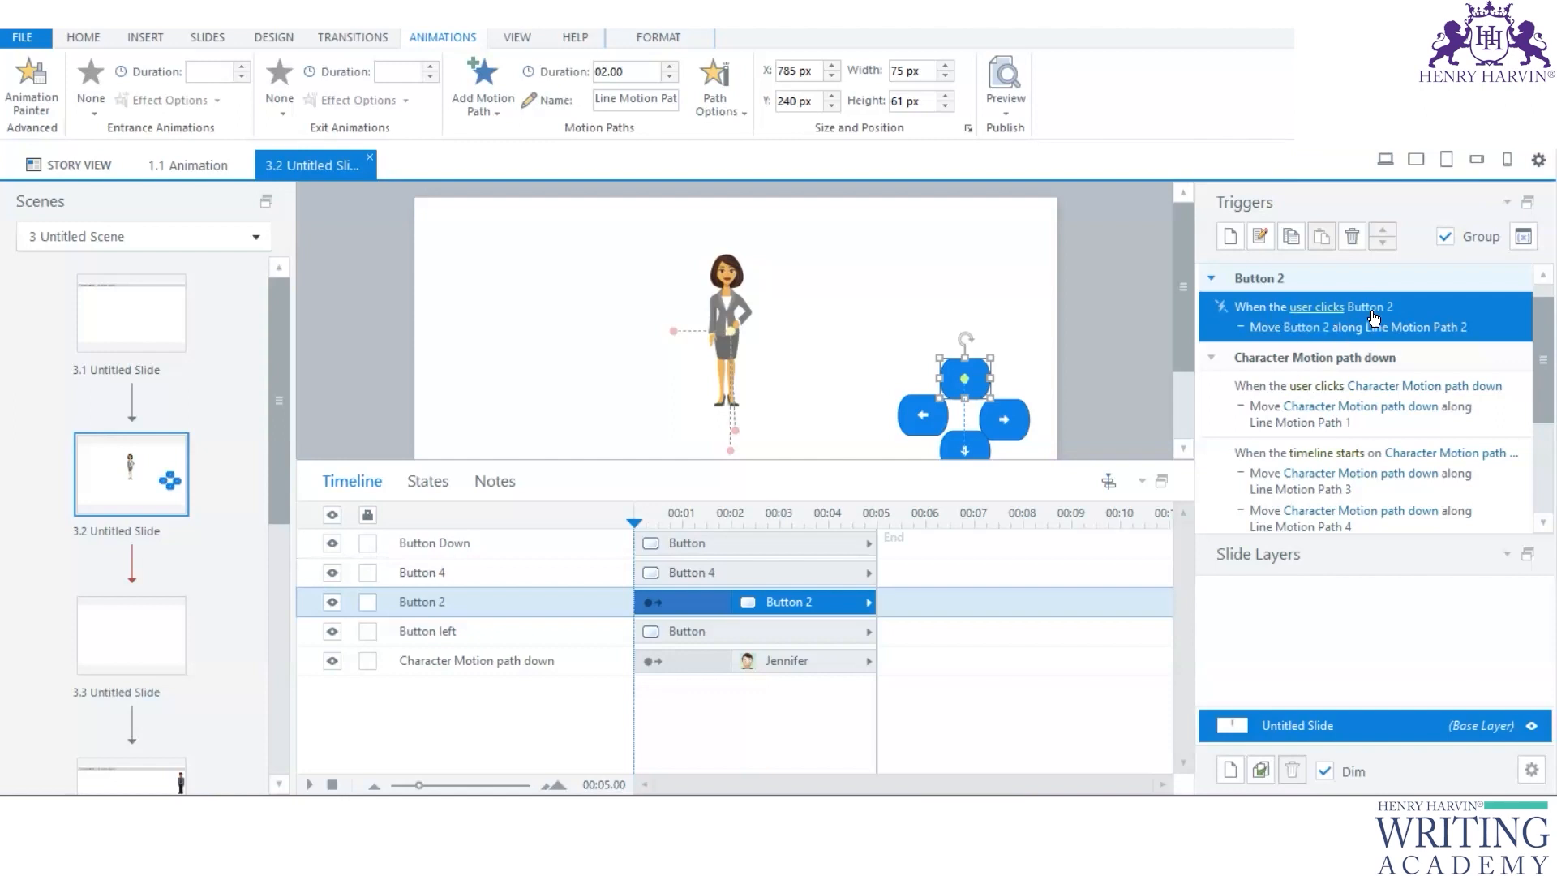
click(1305, 328)
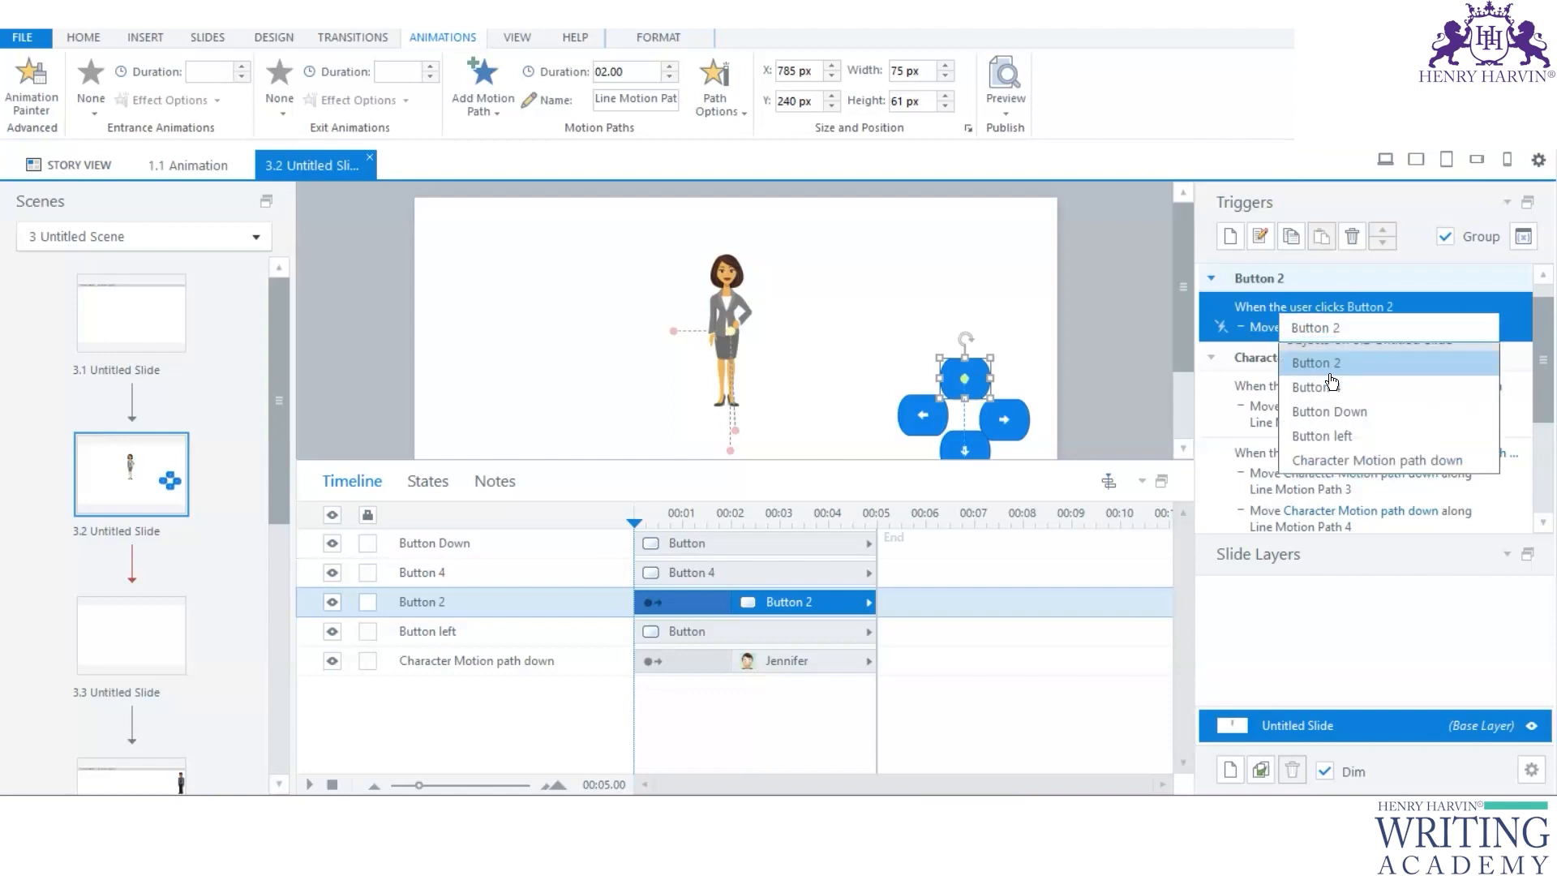
click(1348, 504)
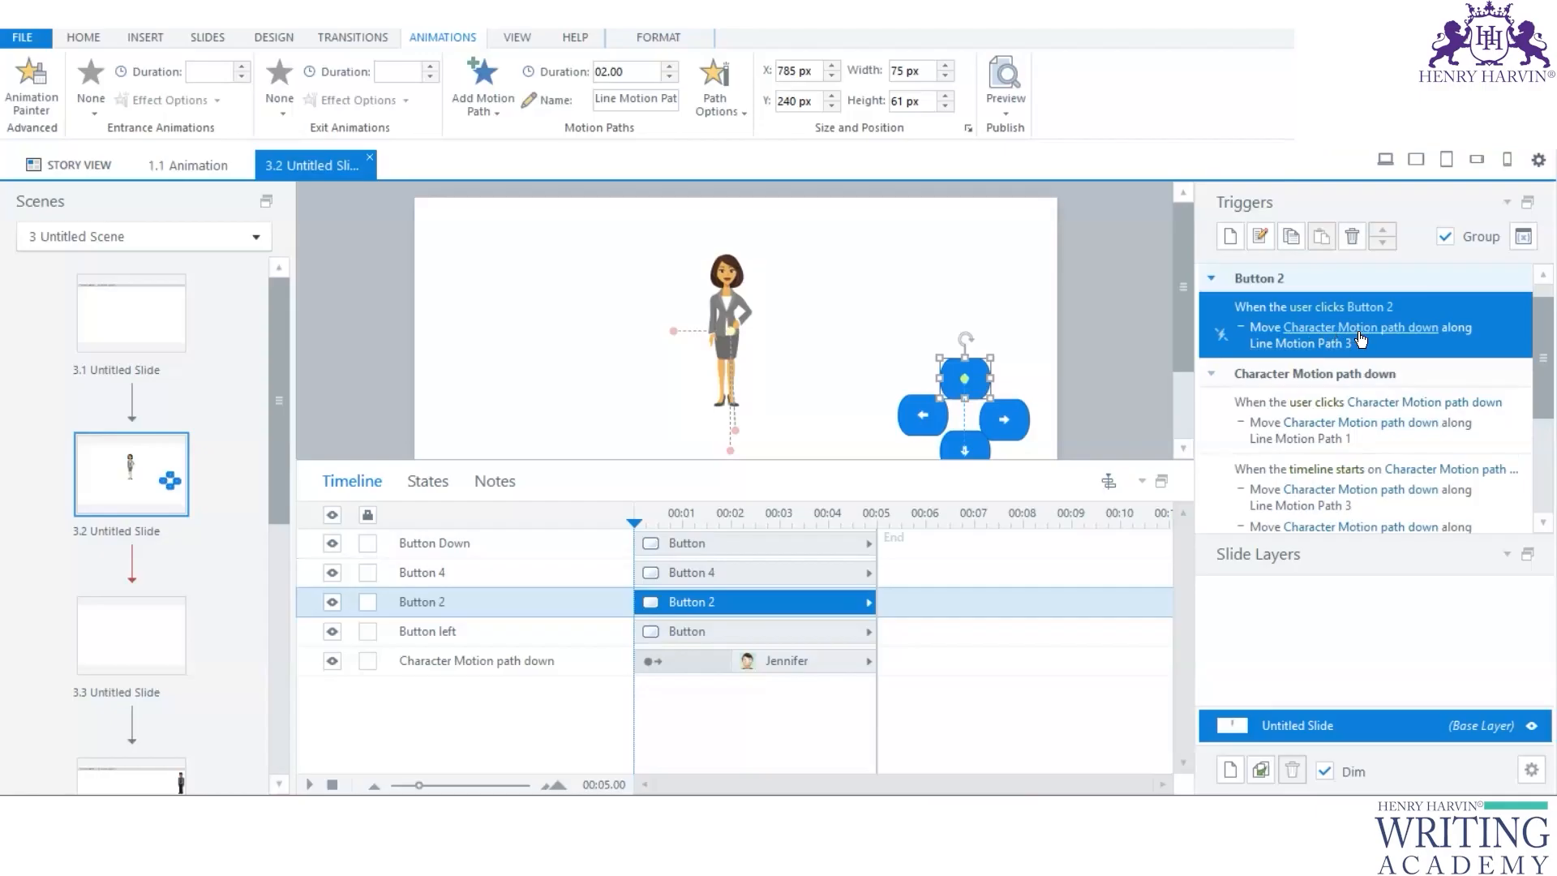
click(1316, 334)
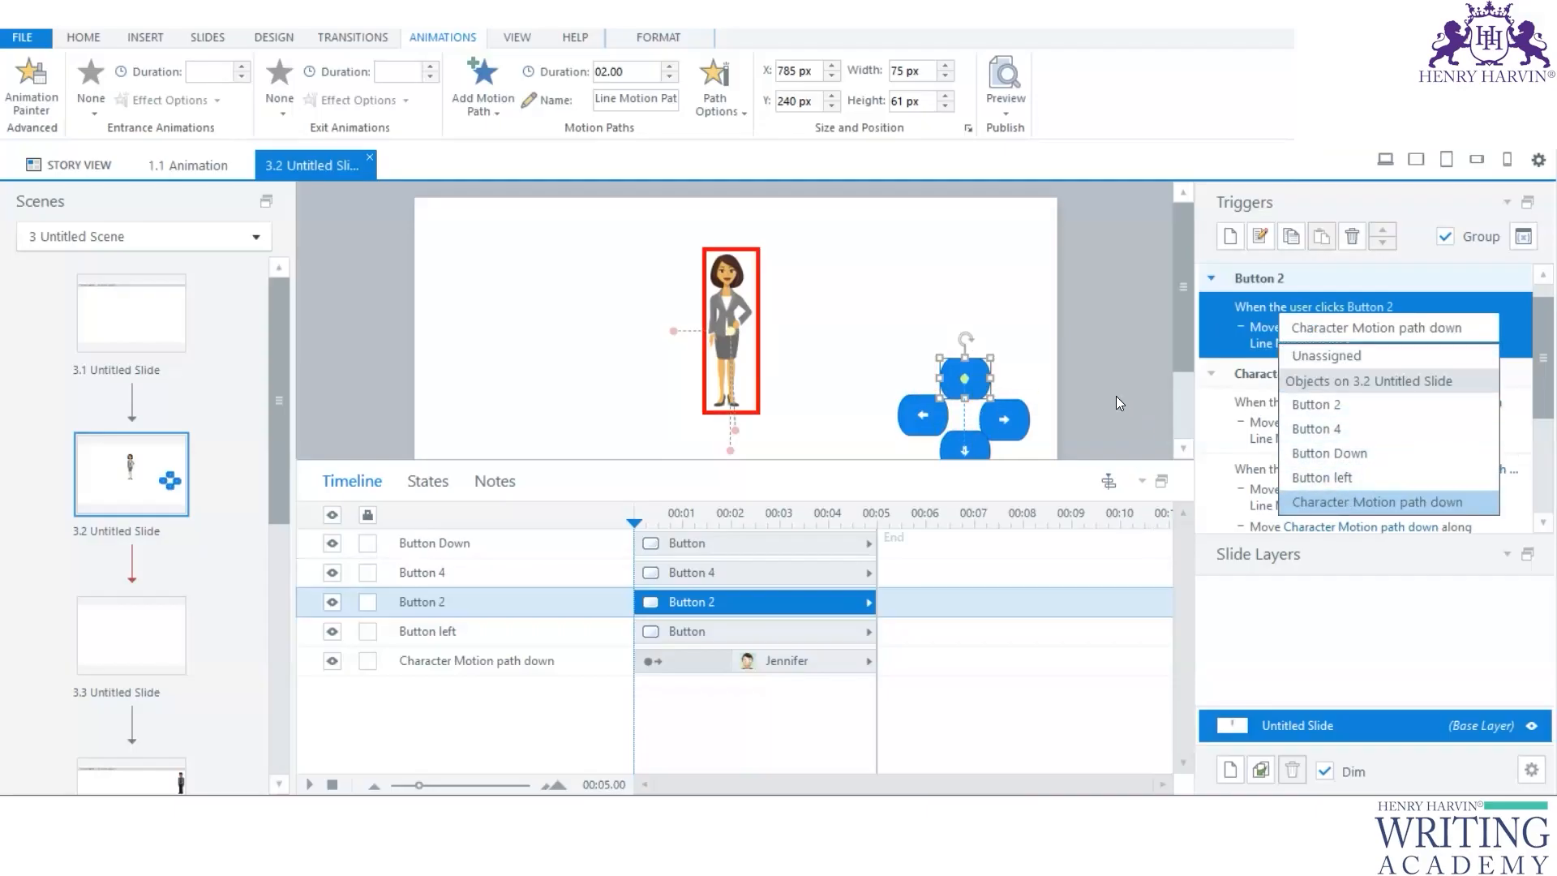
click(1134, 344)
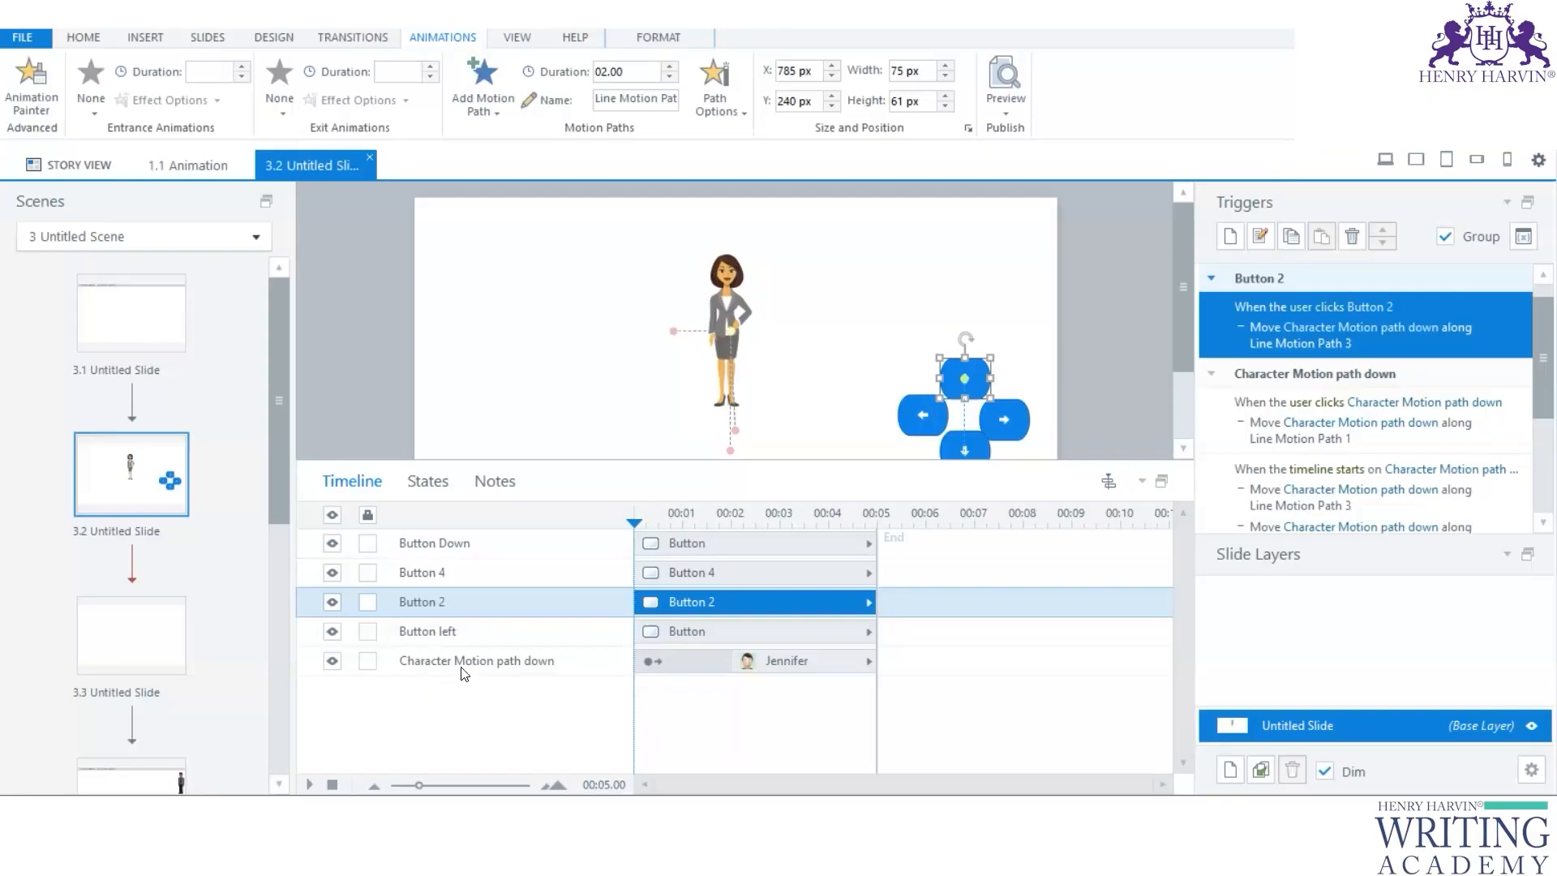
Step: Open slide 3.4, enlarge its editing area slightly, and preview the slide
scroll(143, 552, down, 3)
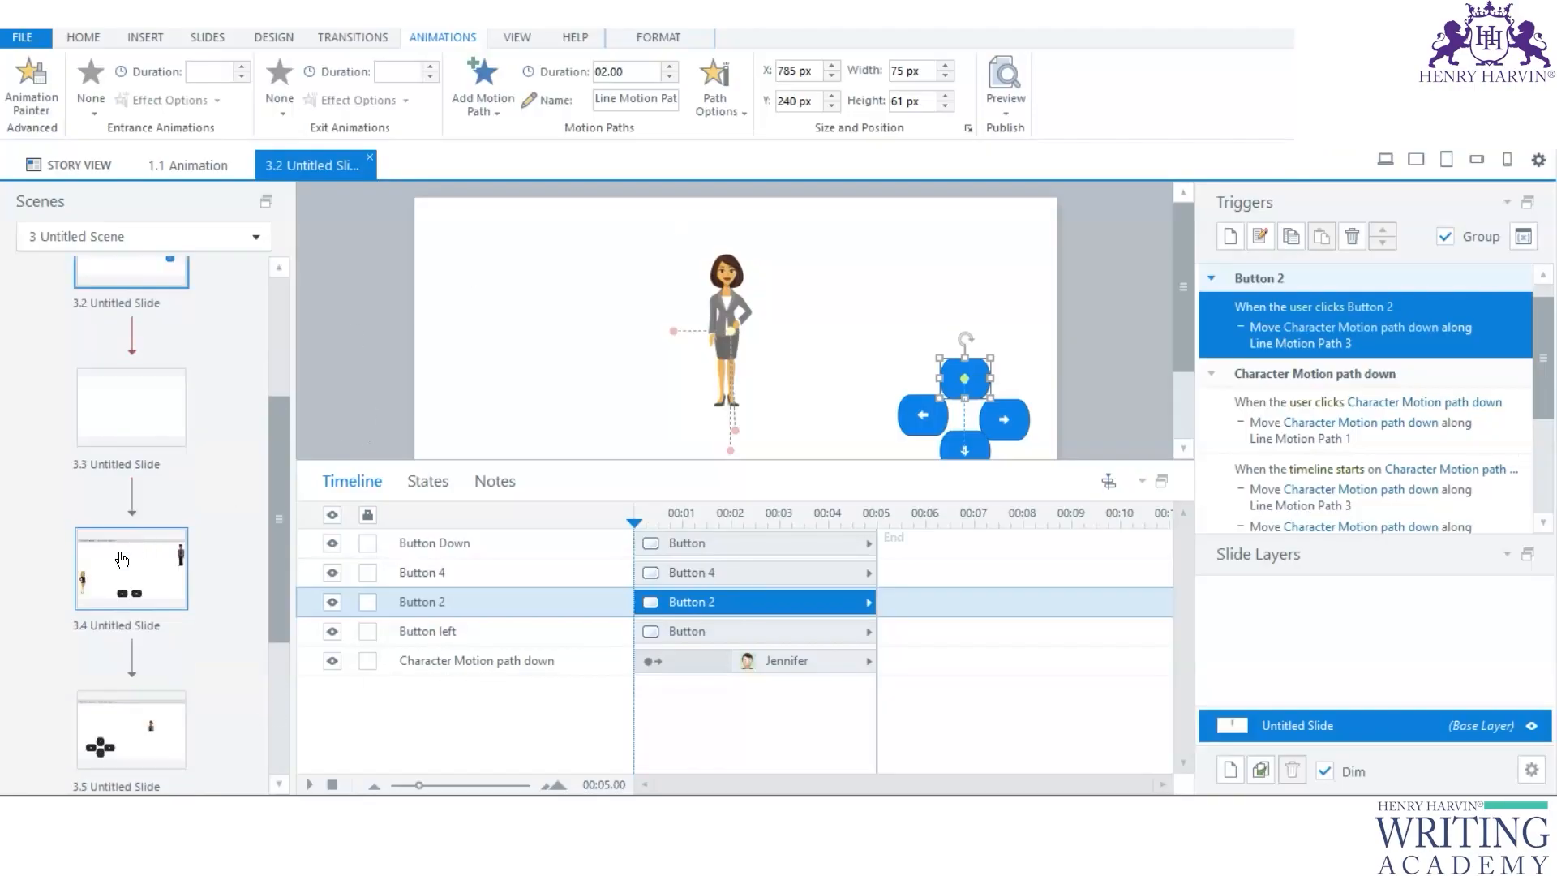
click(110, 576)
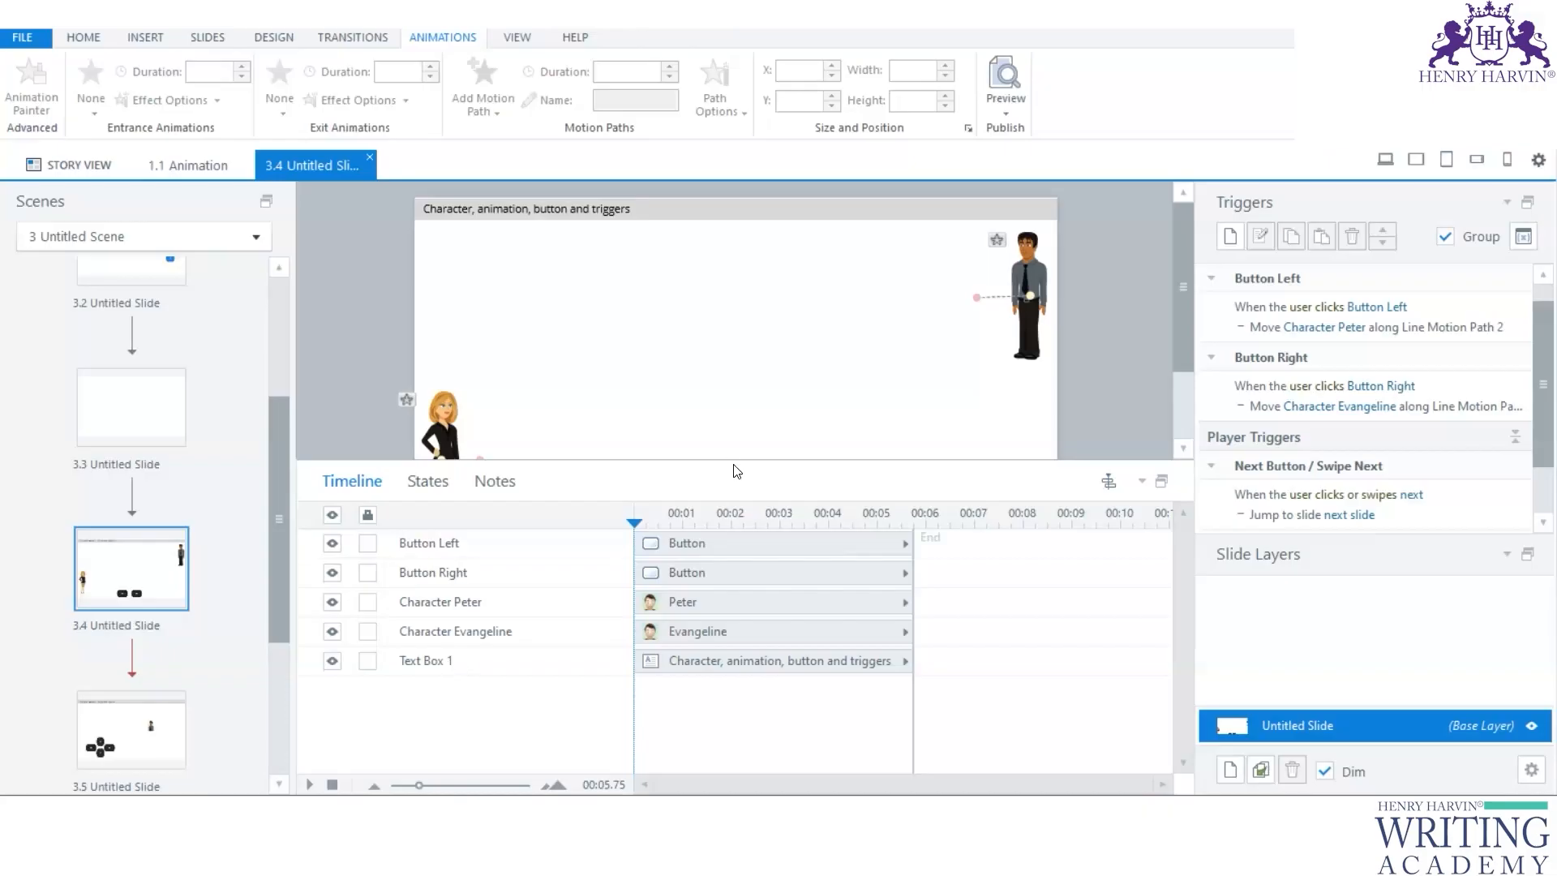
drag(740, 459, 740, 504)
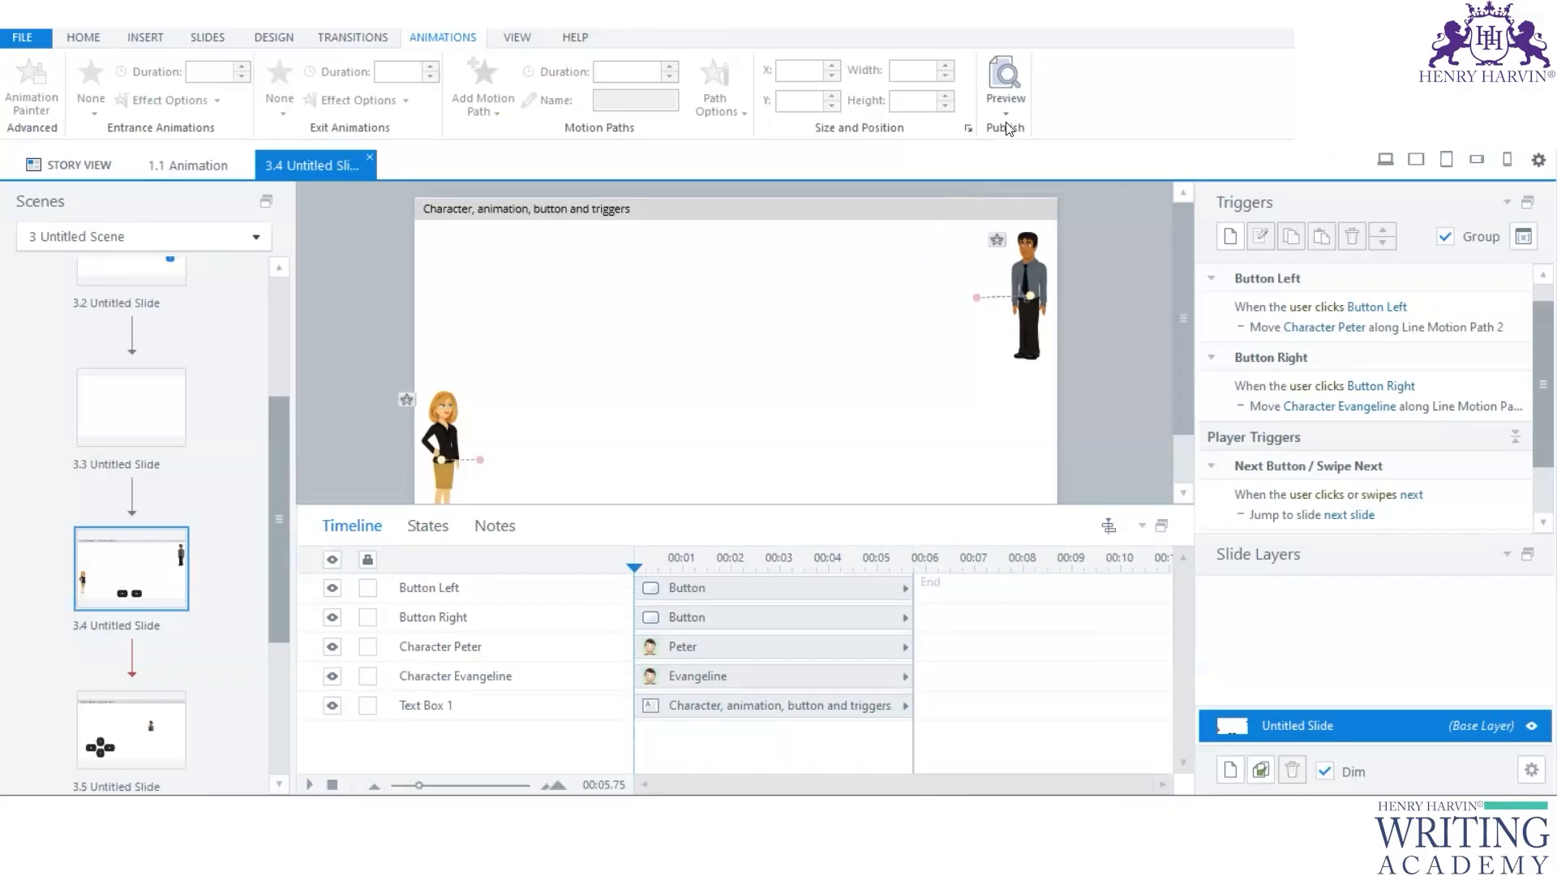
click(1006, 119)
click(1030, 134)
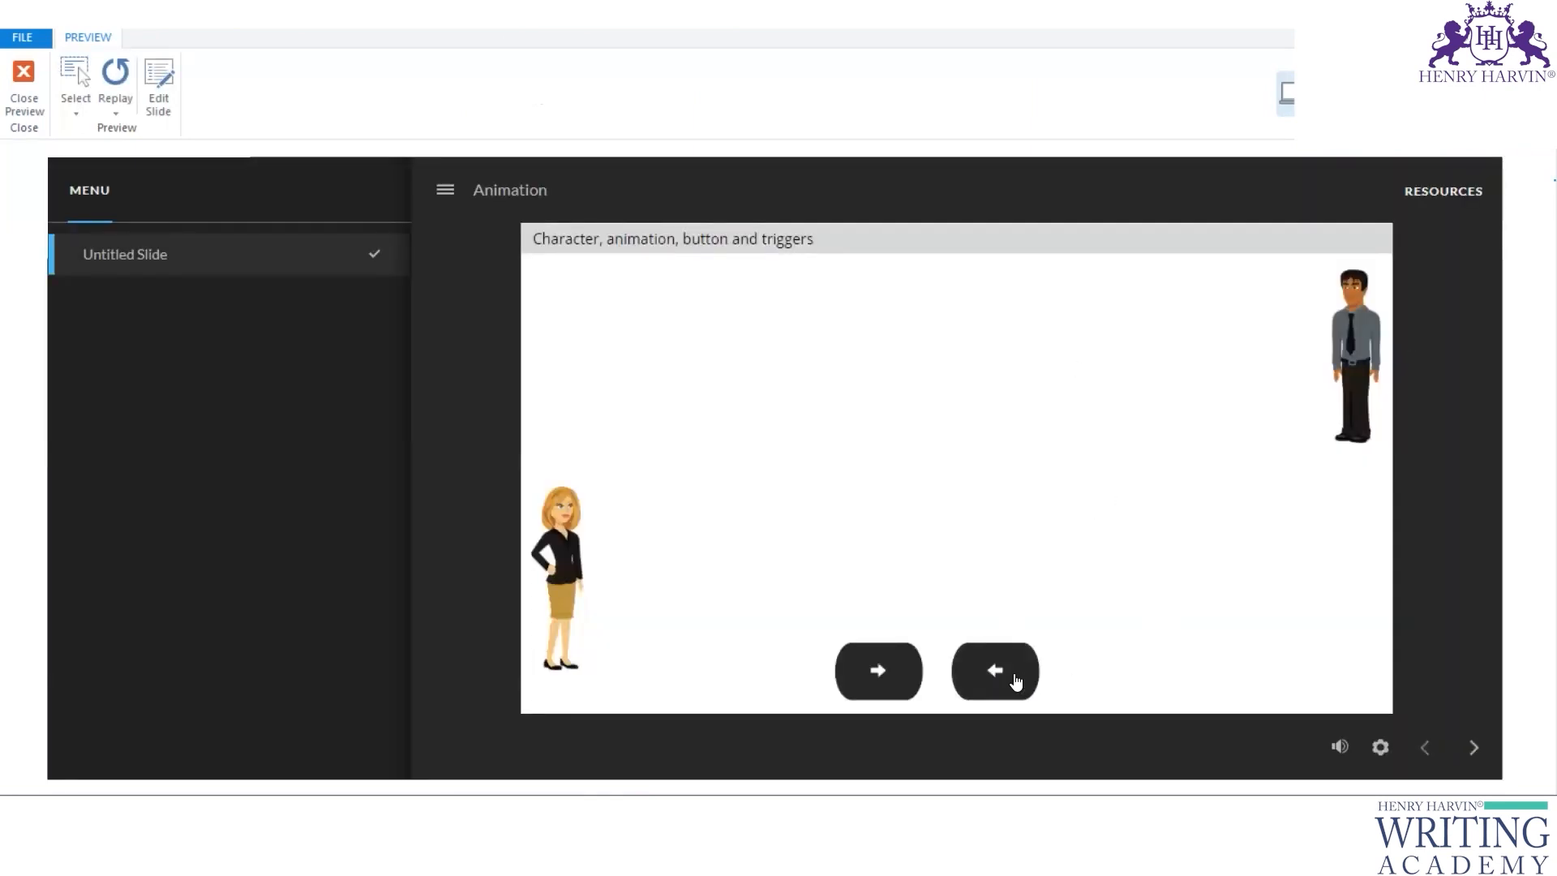
Step: Test the left arrow button repeatedly in the preview to move the male character across the slide
click(1009, 684)
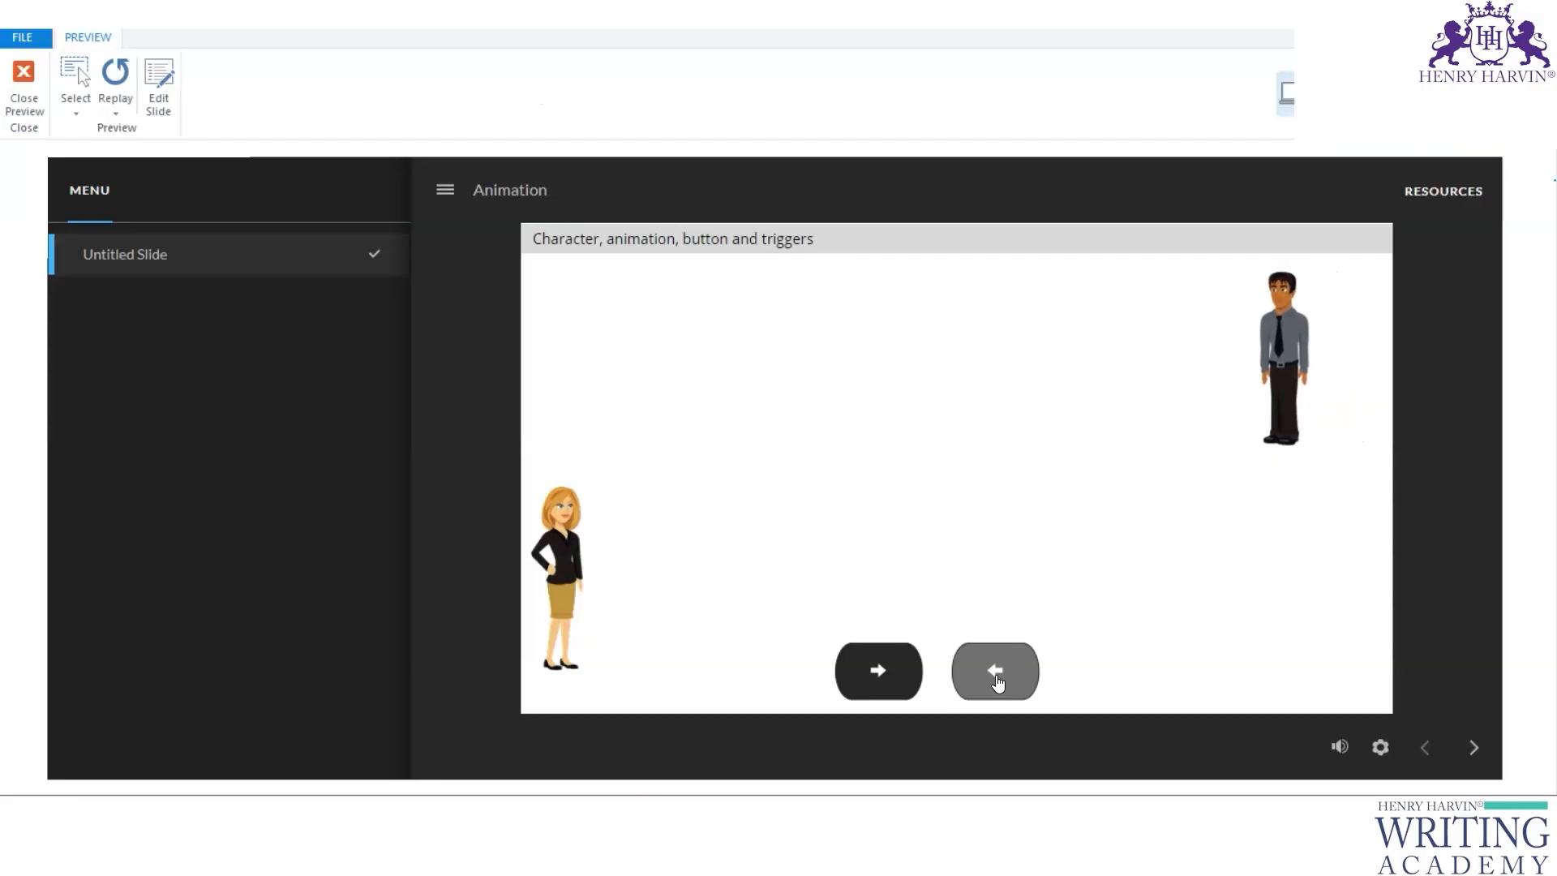
click(998, 683)
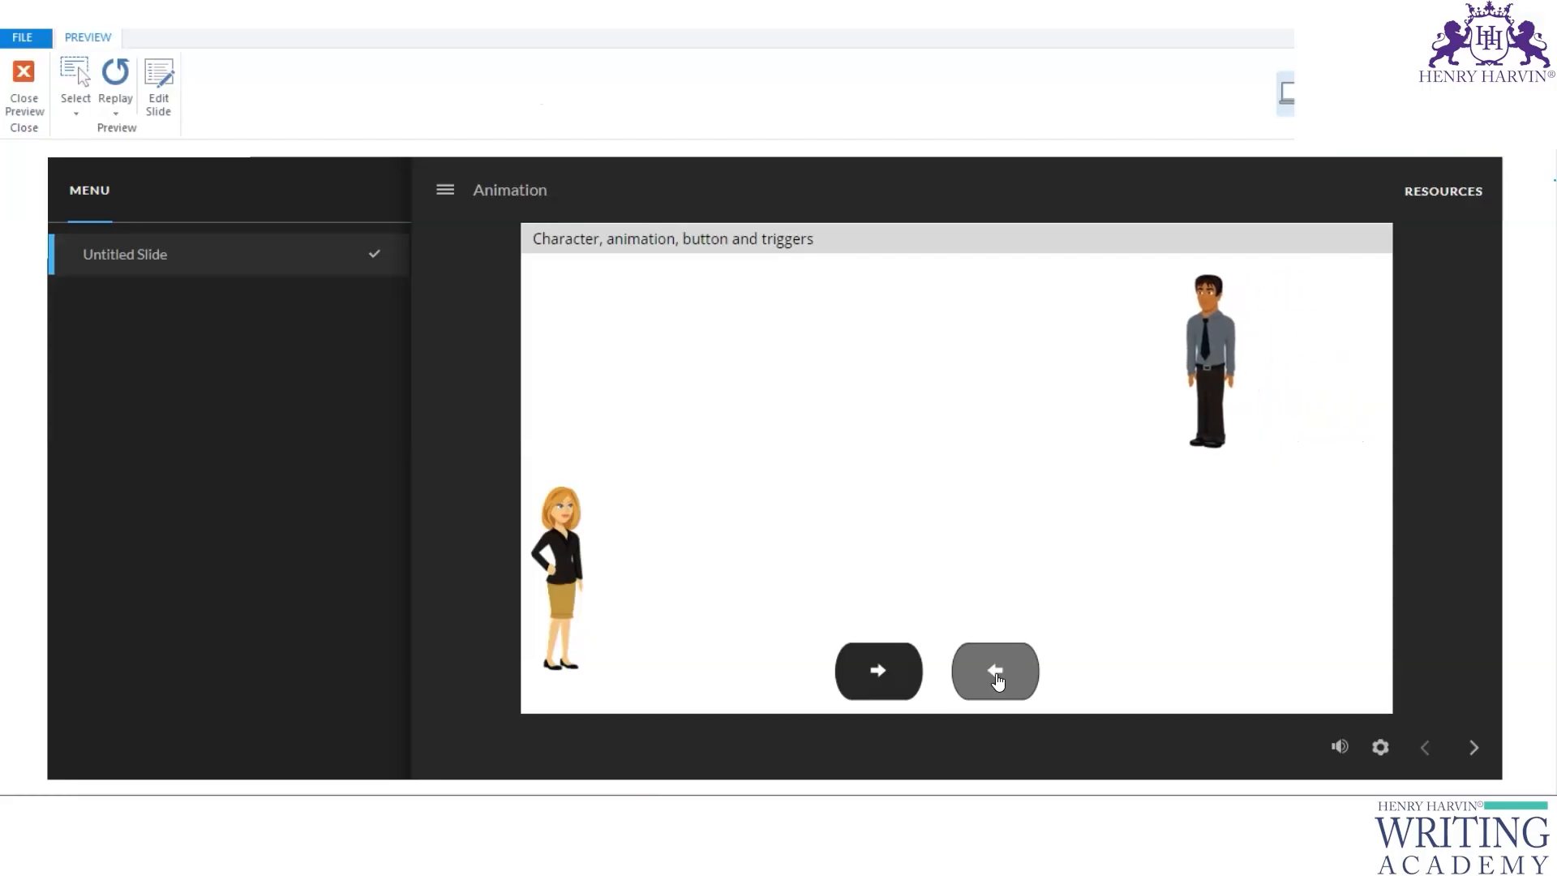
click(998, 681)
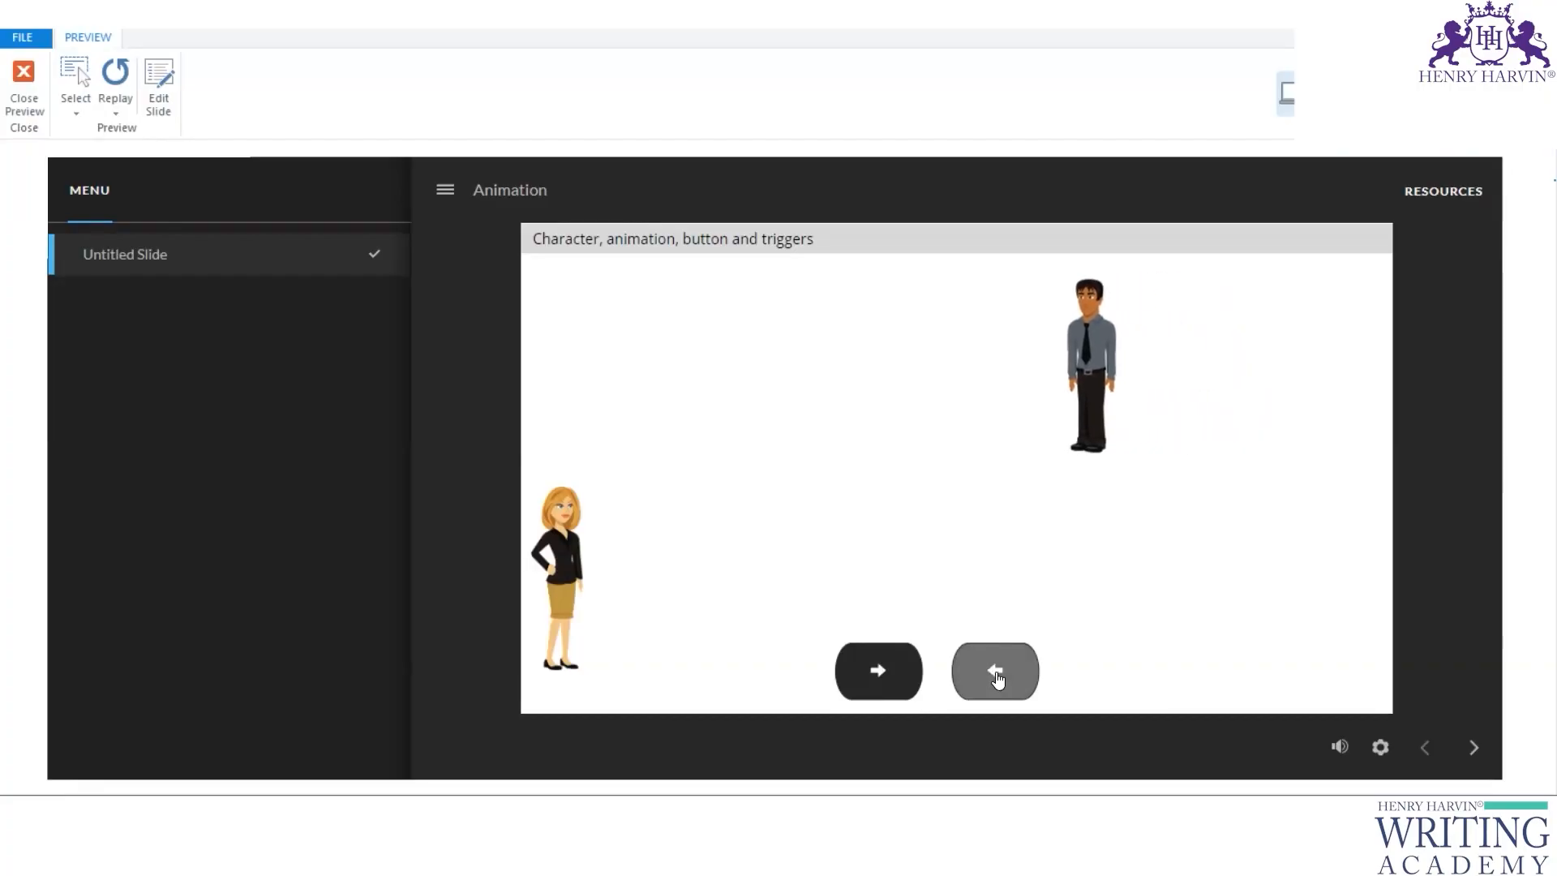
click(998, 681)
click(998, 680)
click(996, 677)
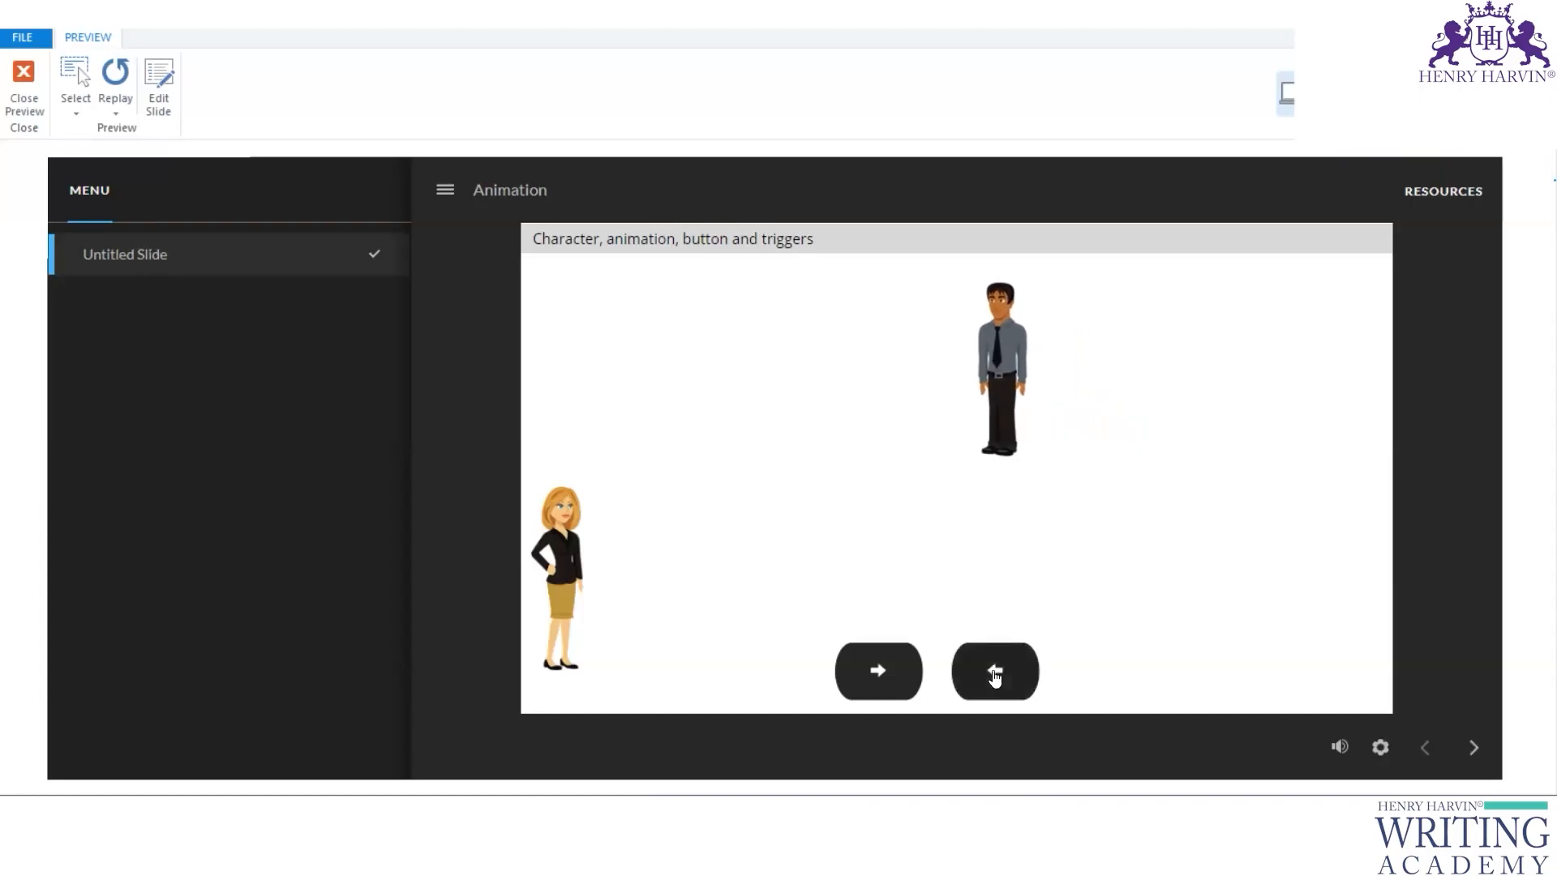
click(995, 677)
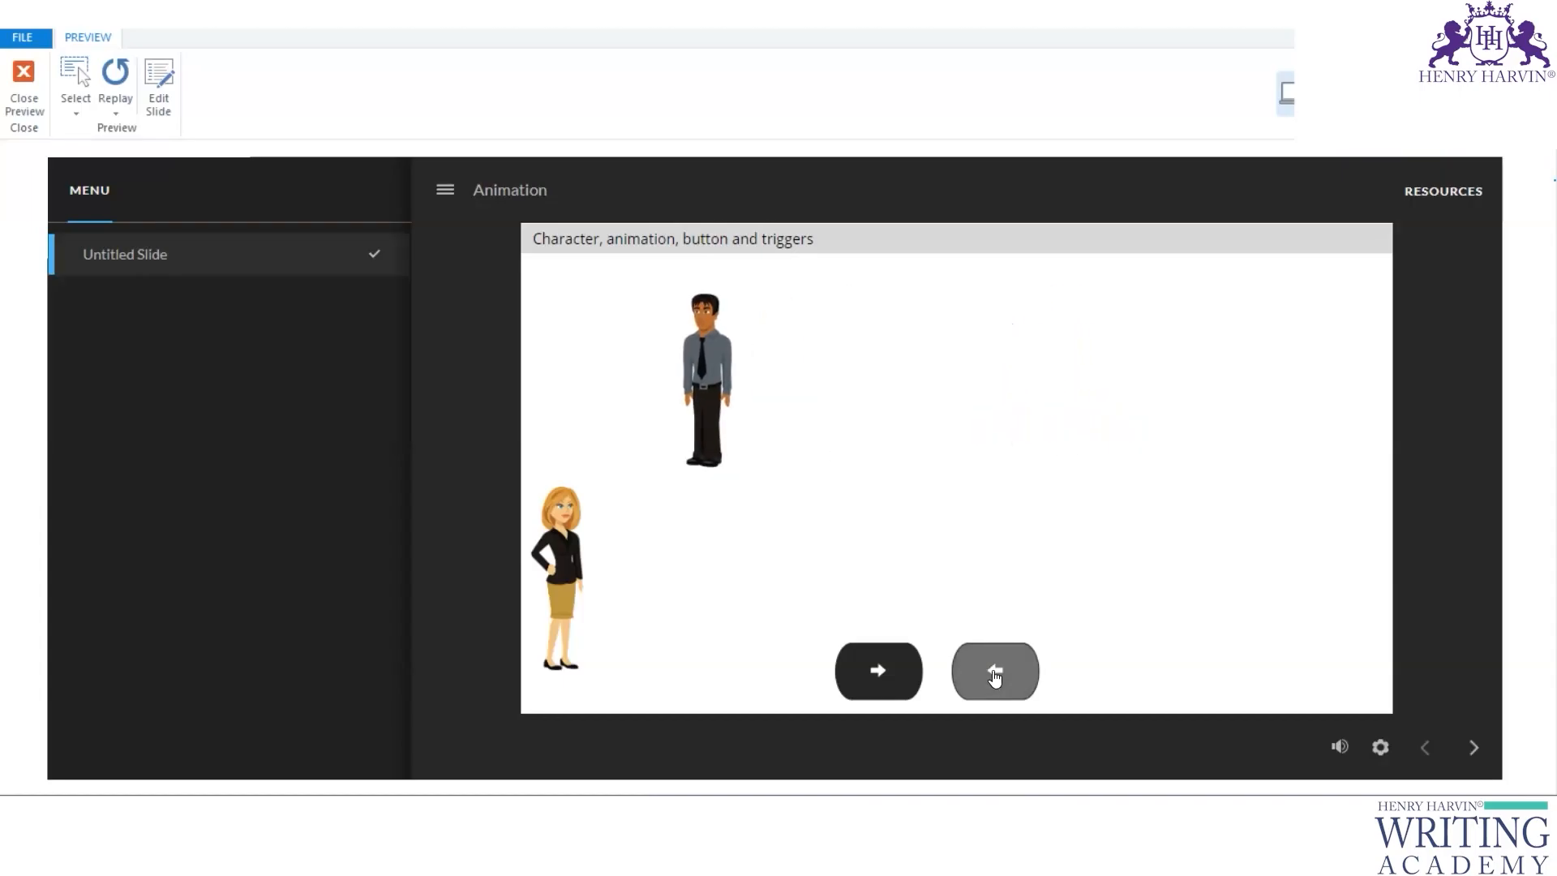
Step: Test the left arrow button on the male character and the right arrow button on the female character, and close the preview
click(995, 678)
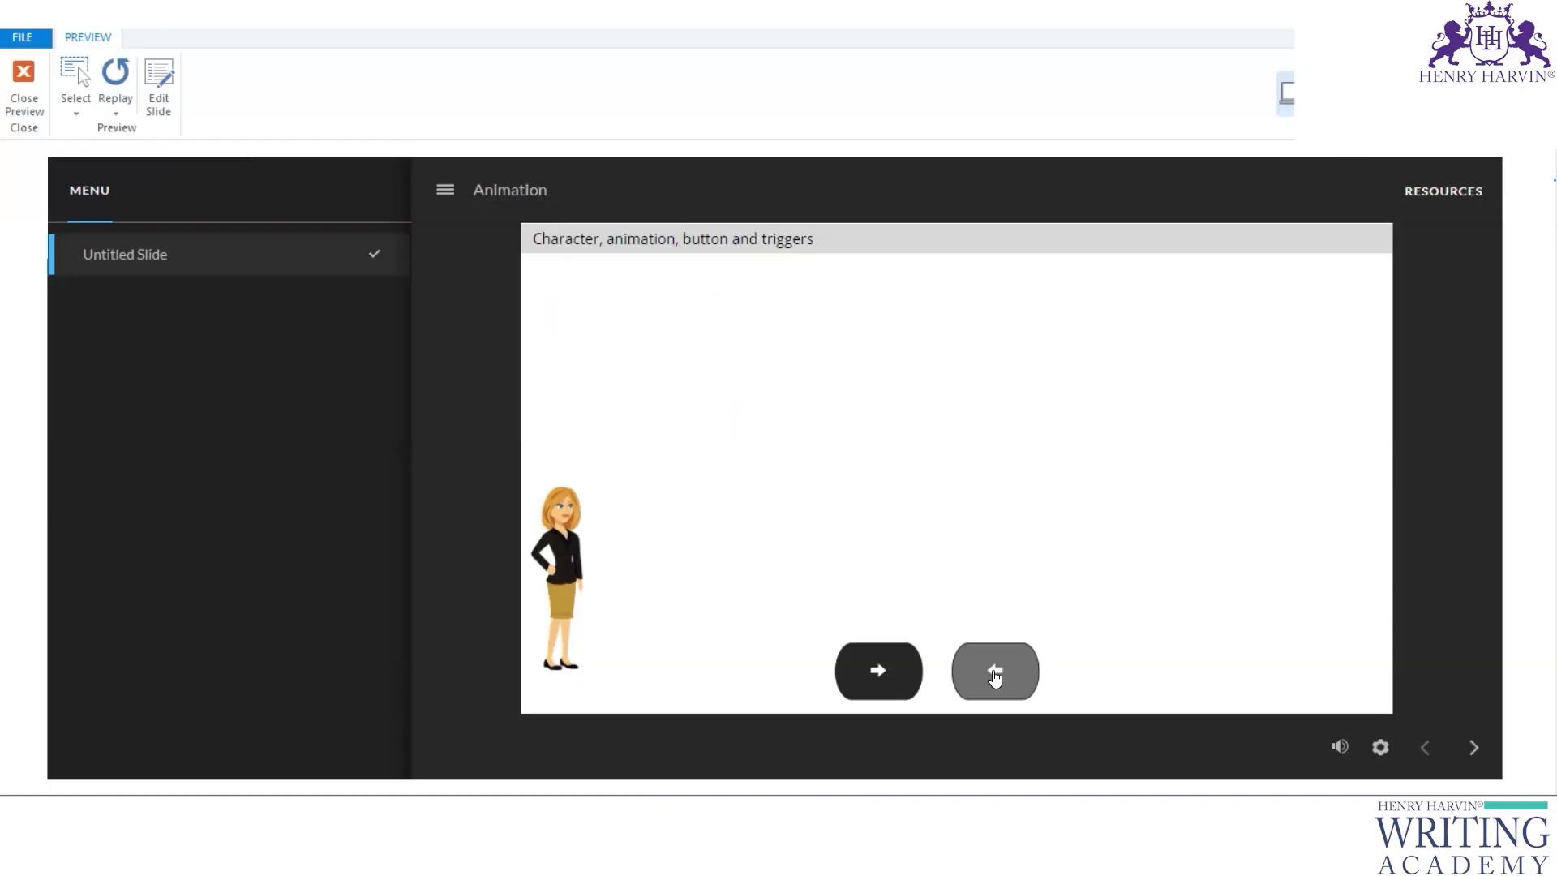
click(881, 670)
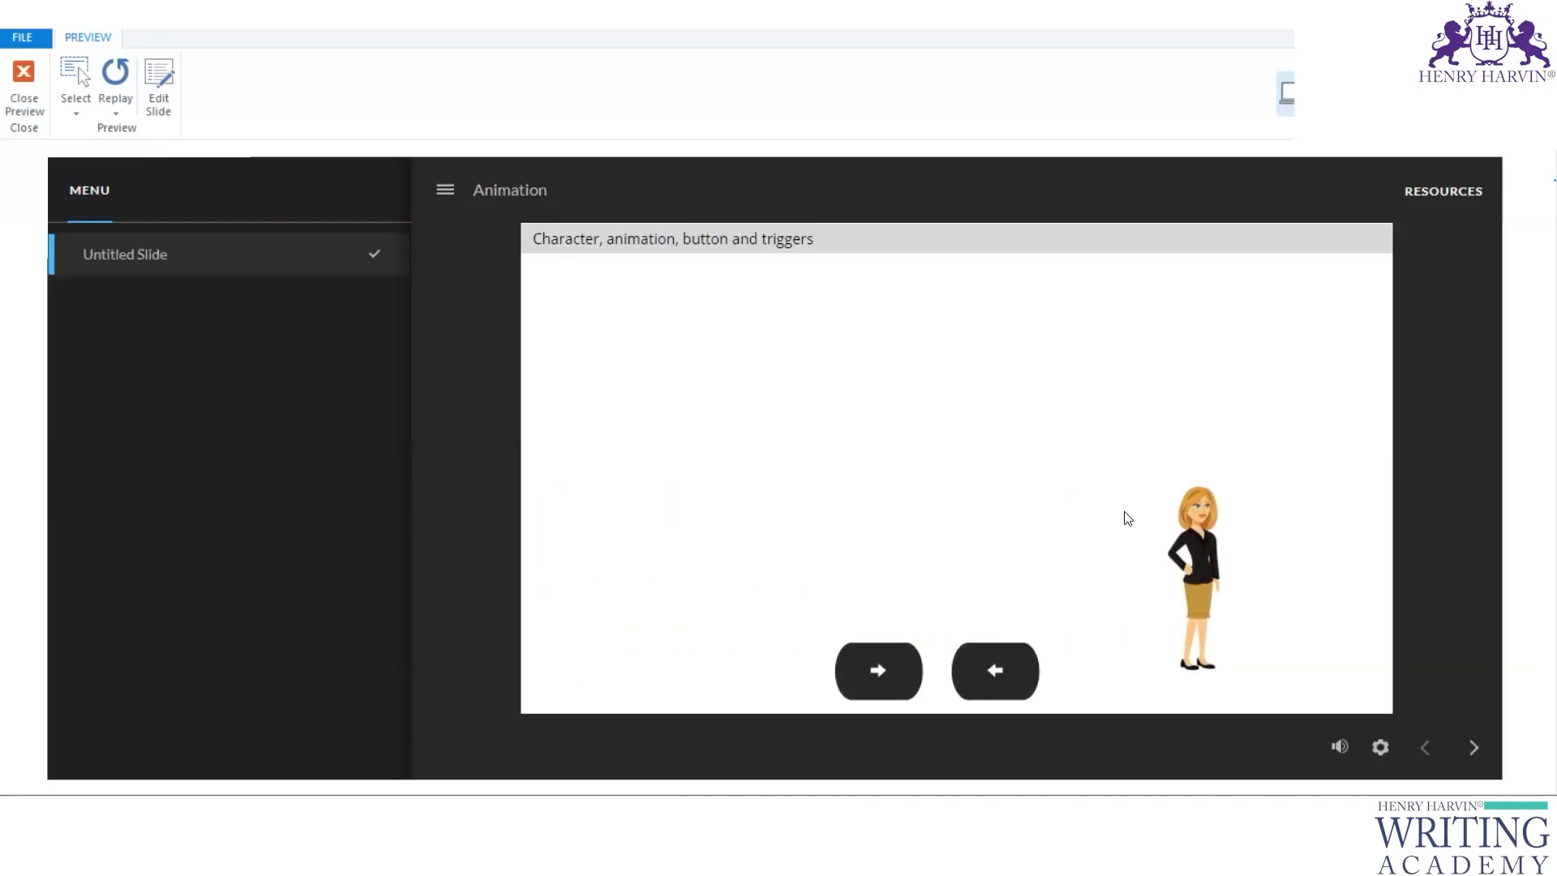
click(887, 673)
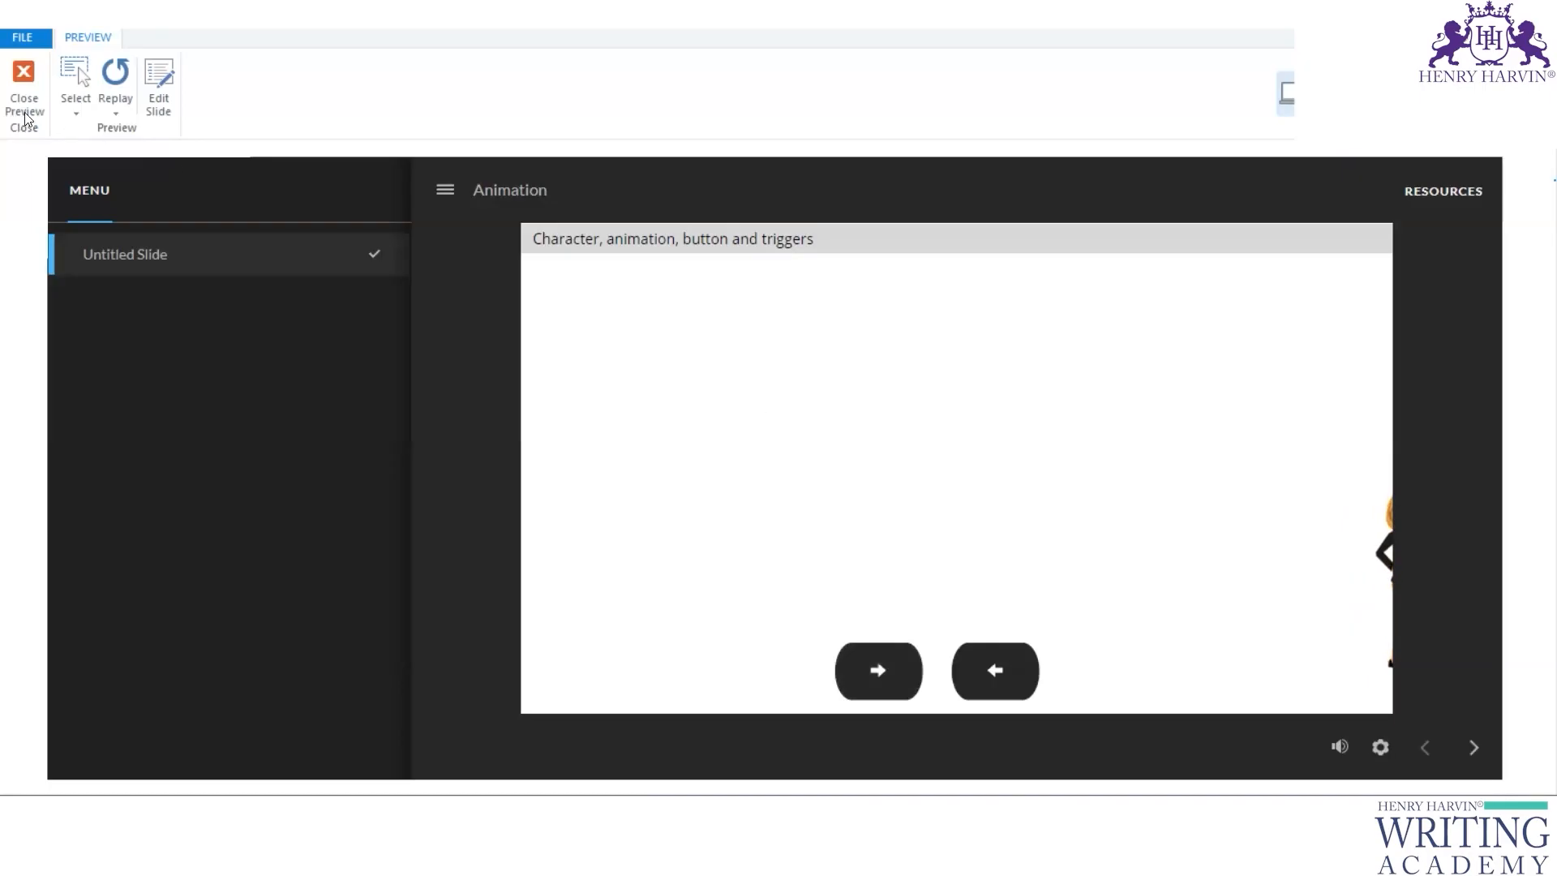
click(24, 89)
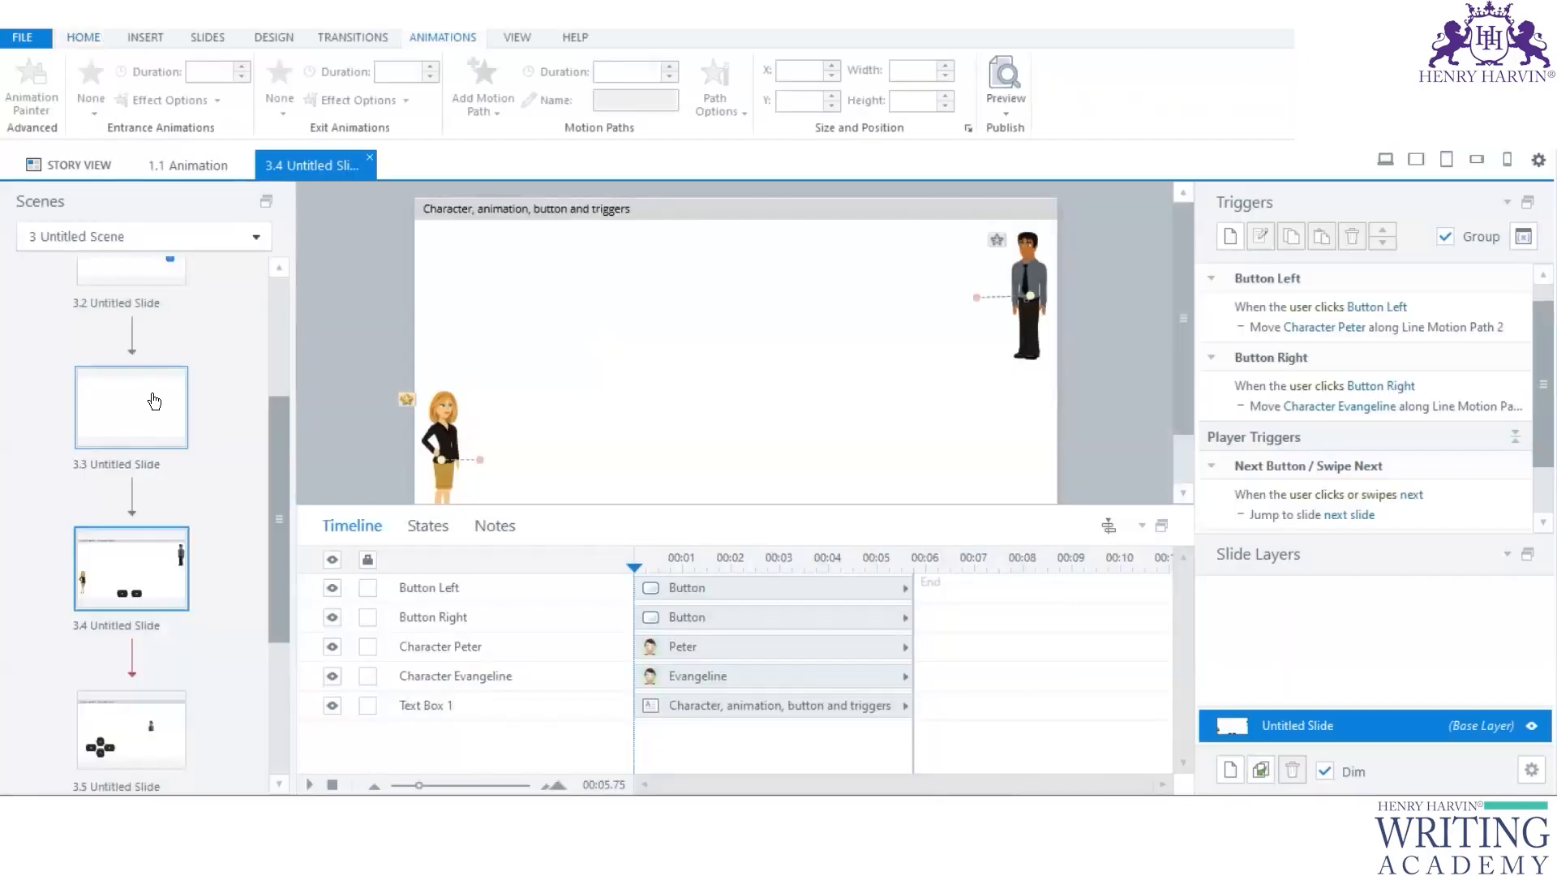
Step: Return to slide 3.2 and delete the character's two downward line motion paths
scroll(154, 401, up, 3)
click(154, 466)
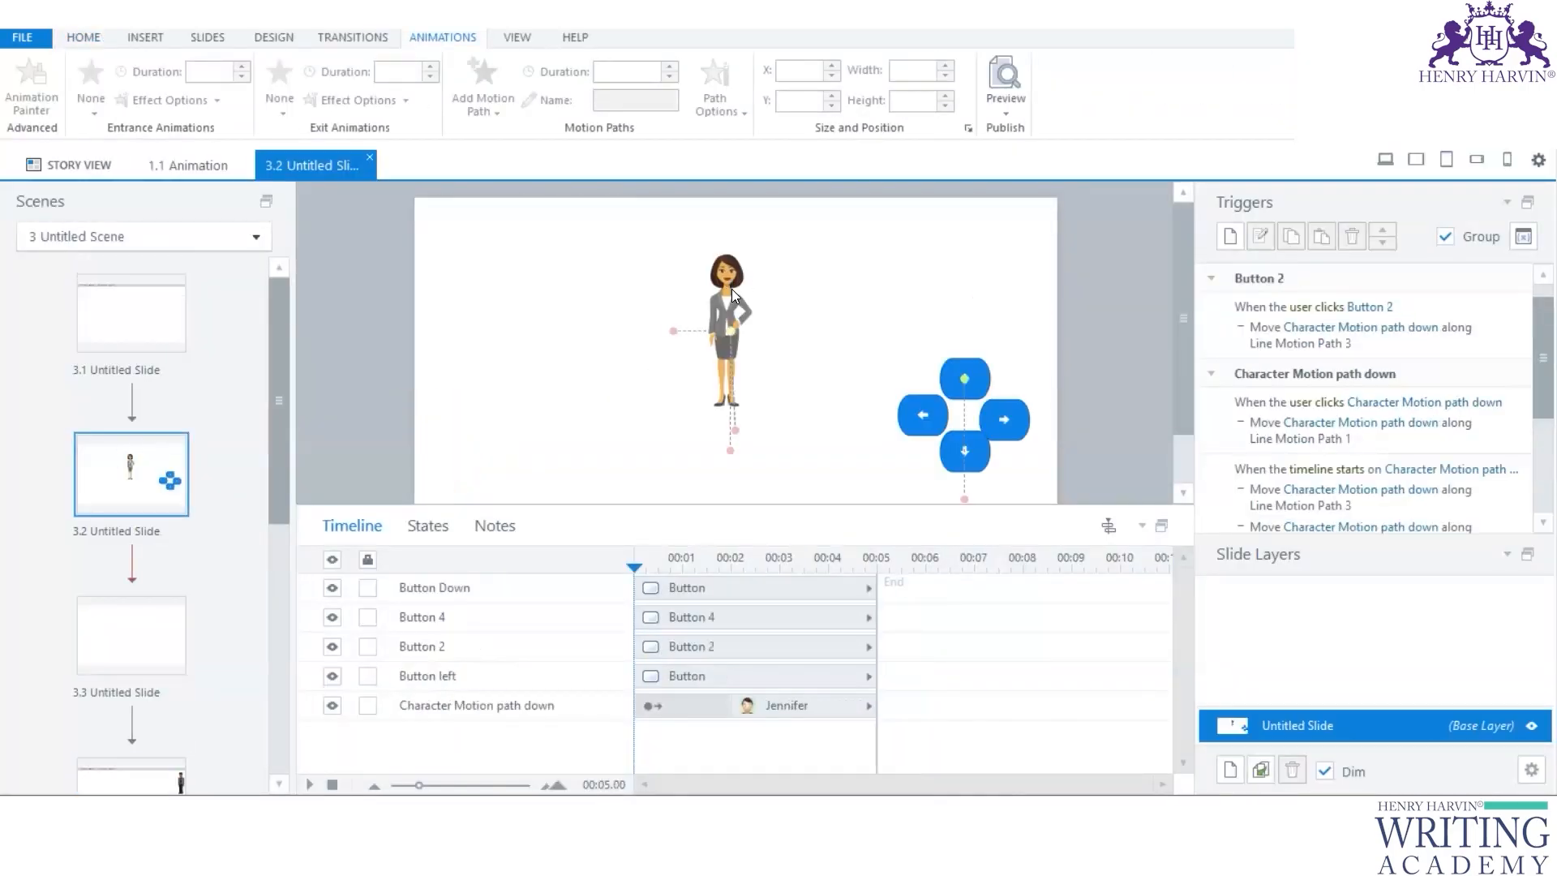
click(732, 288)
click(738, 438)
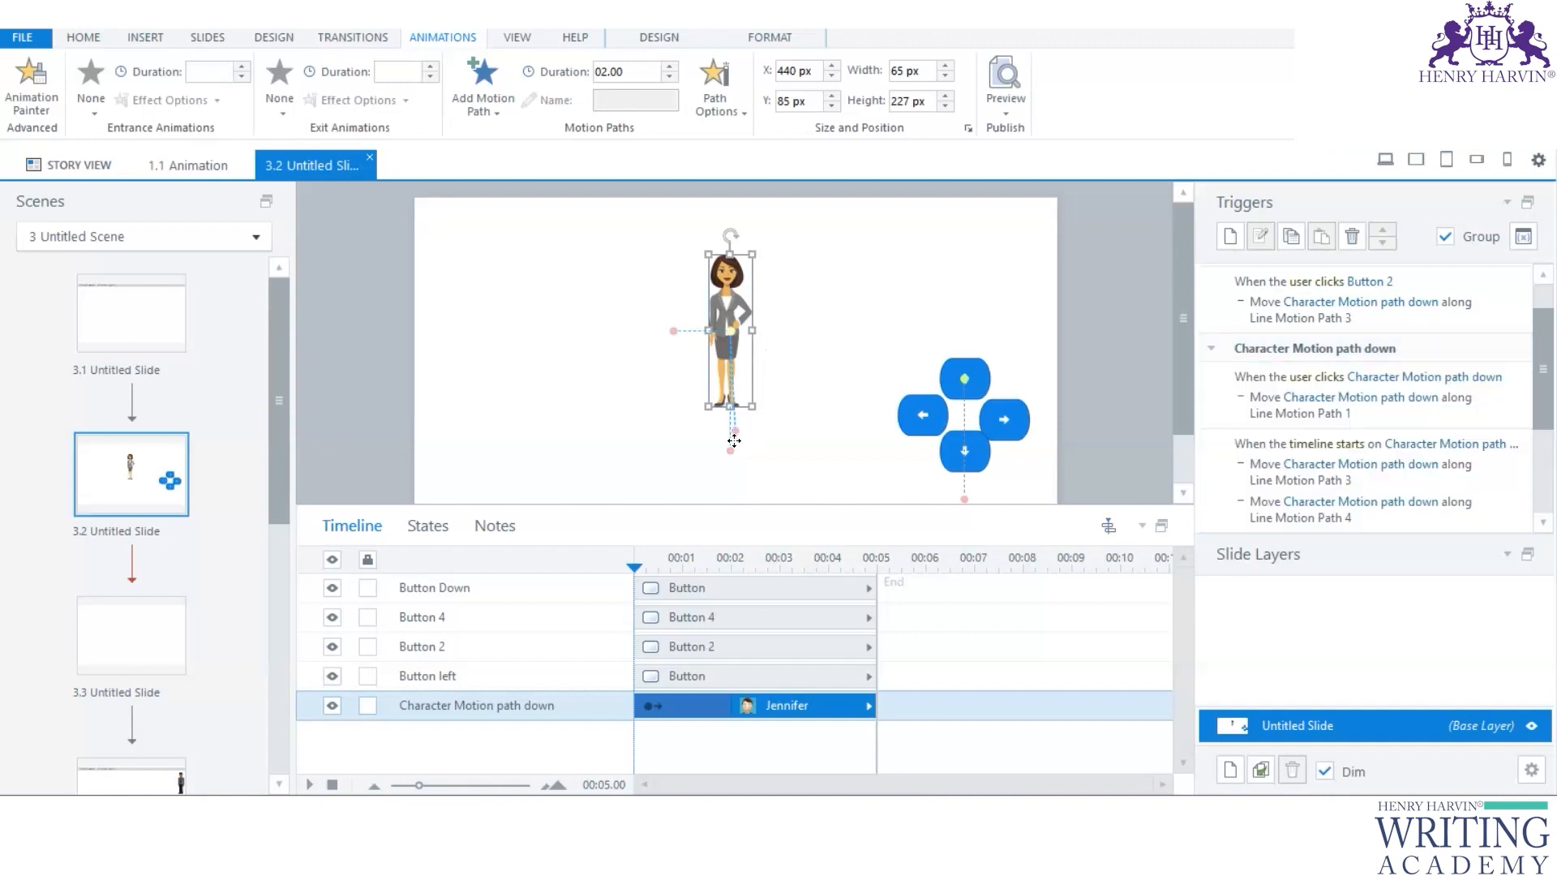
click(731, 452)
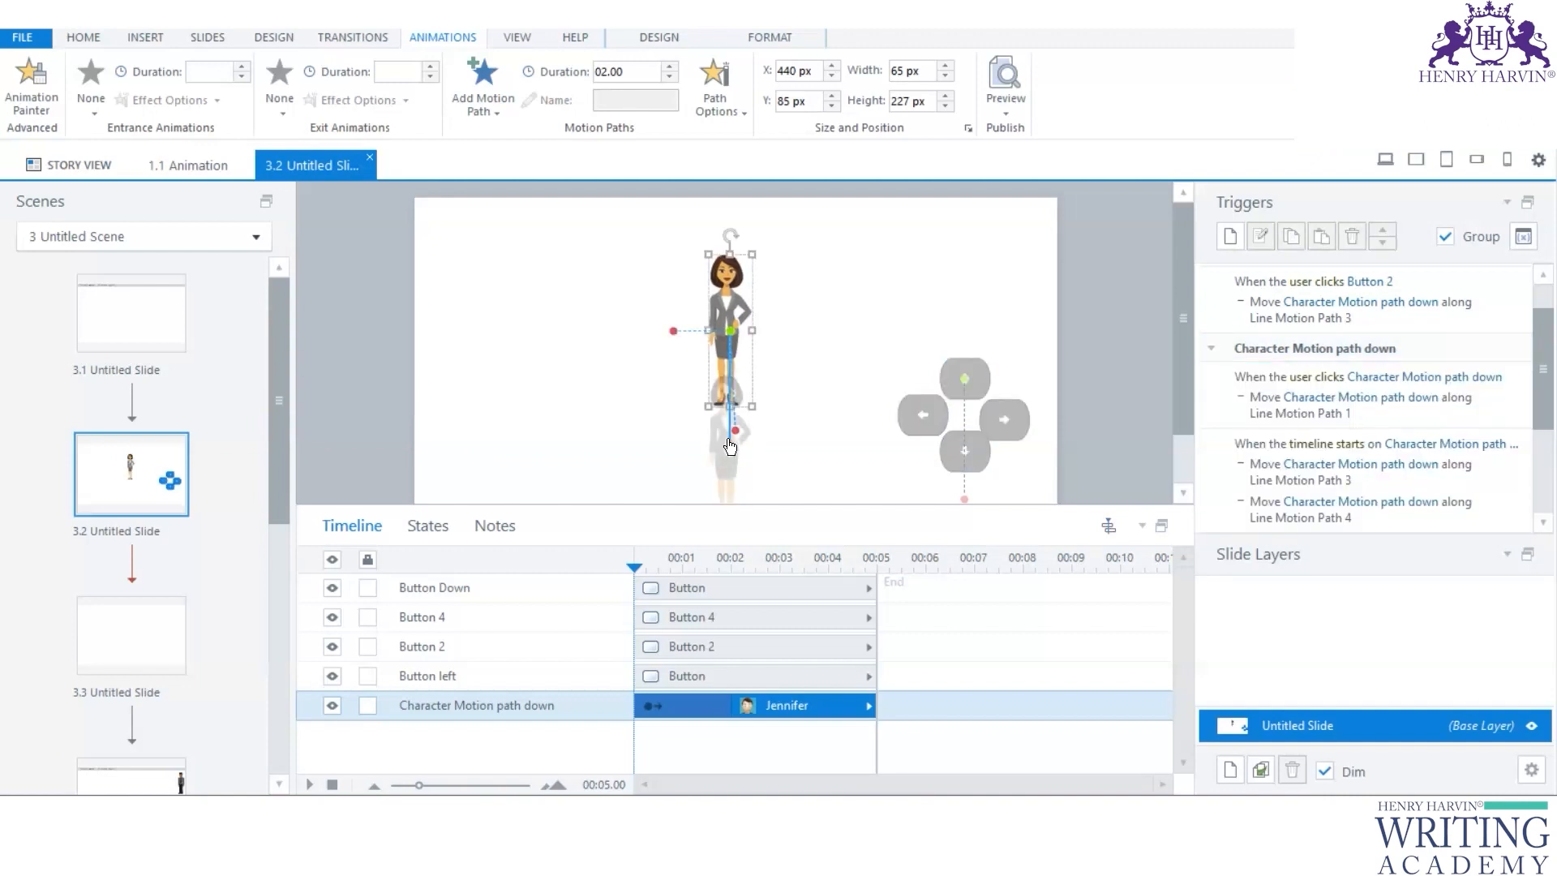
key(Delete)
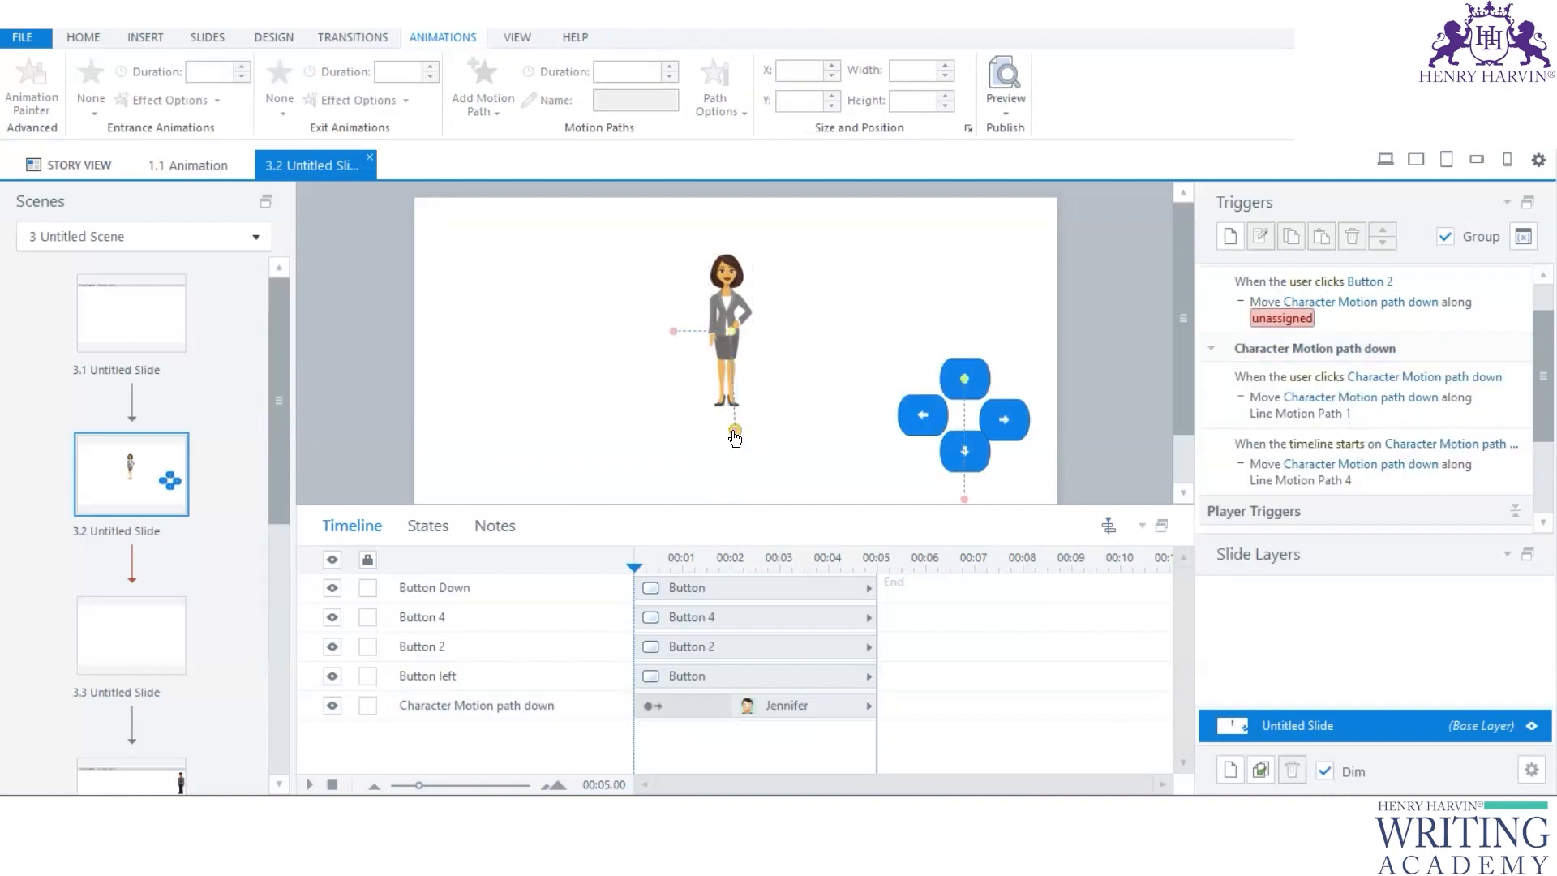
click(735, 435)
key(Delete)
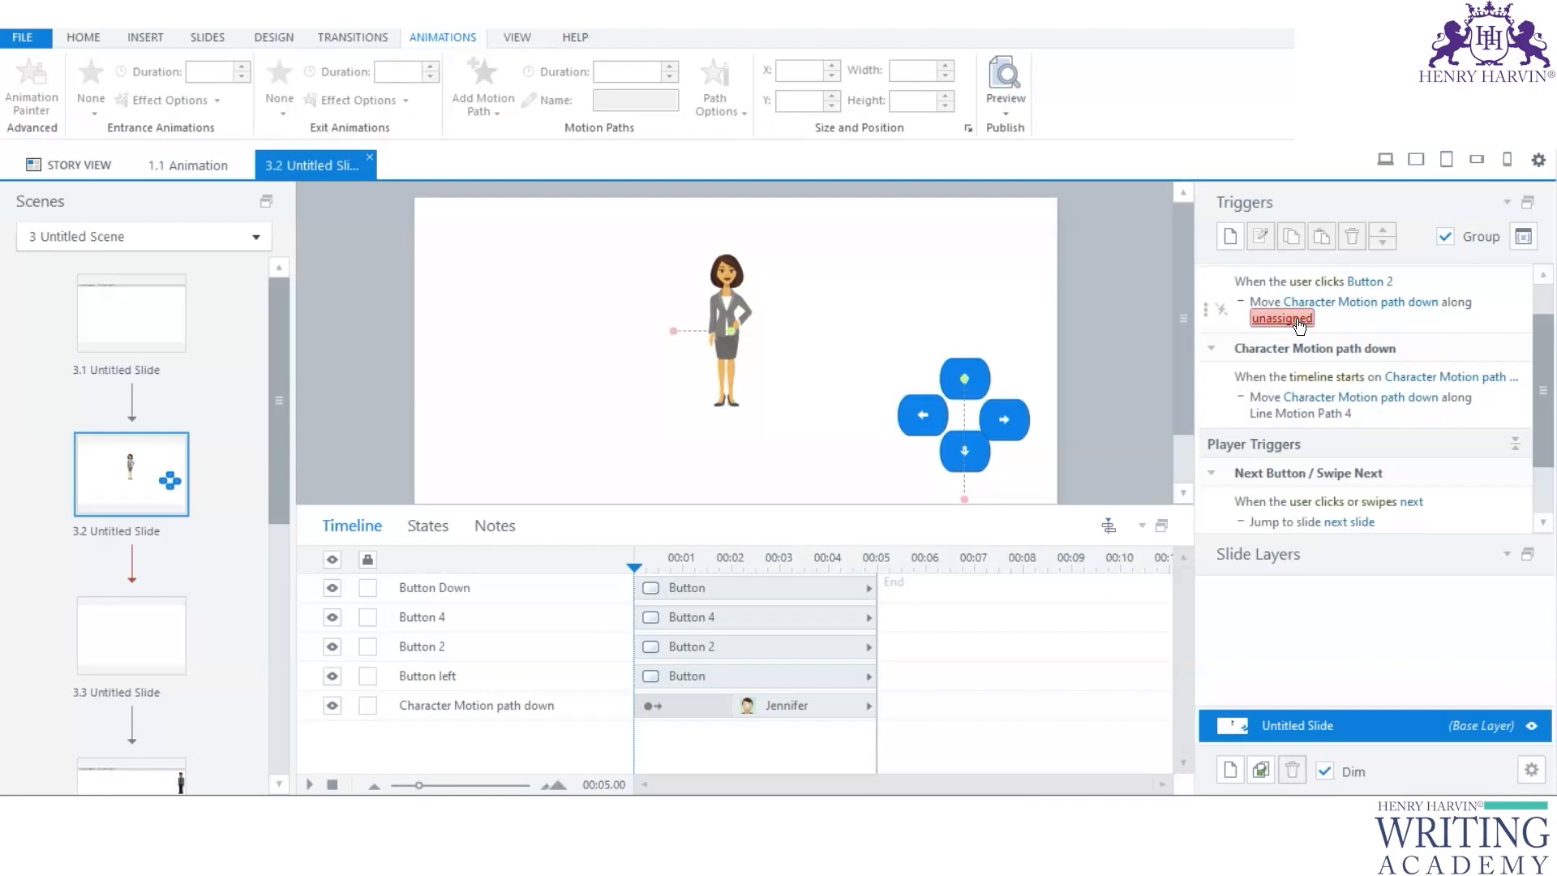
Step: Delete the Button 2 trigger with the unassigned path and the character's remaining leftward motion path
click(1352, 307)
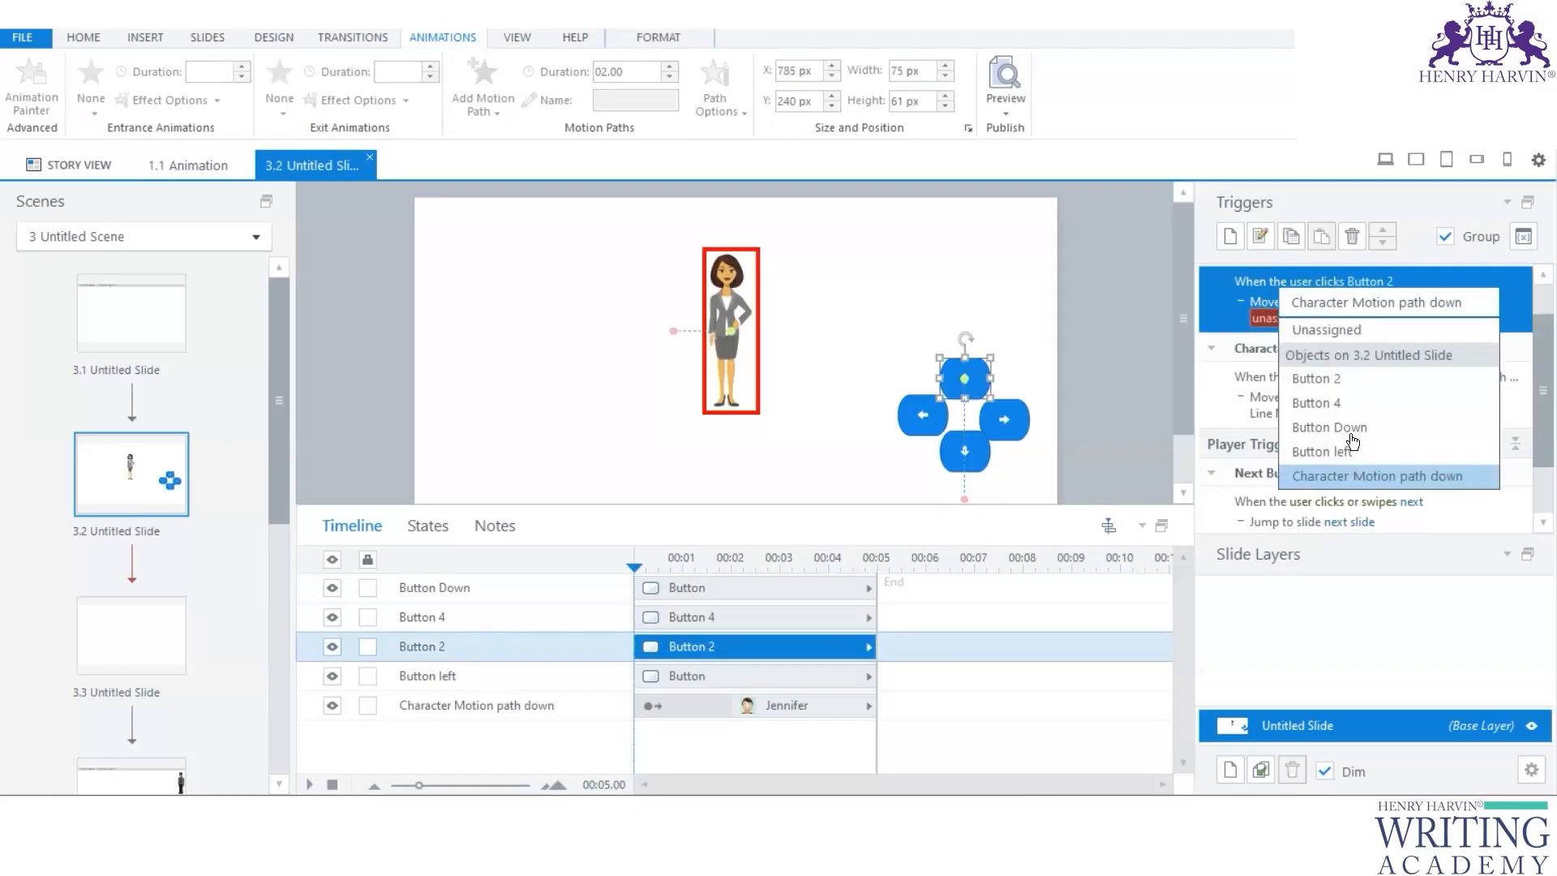
click(1432, 305)
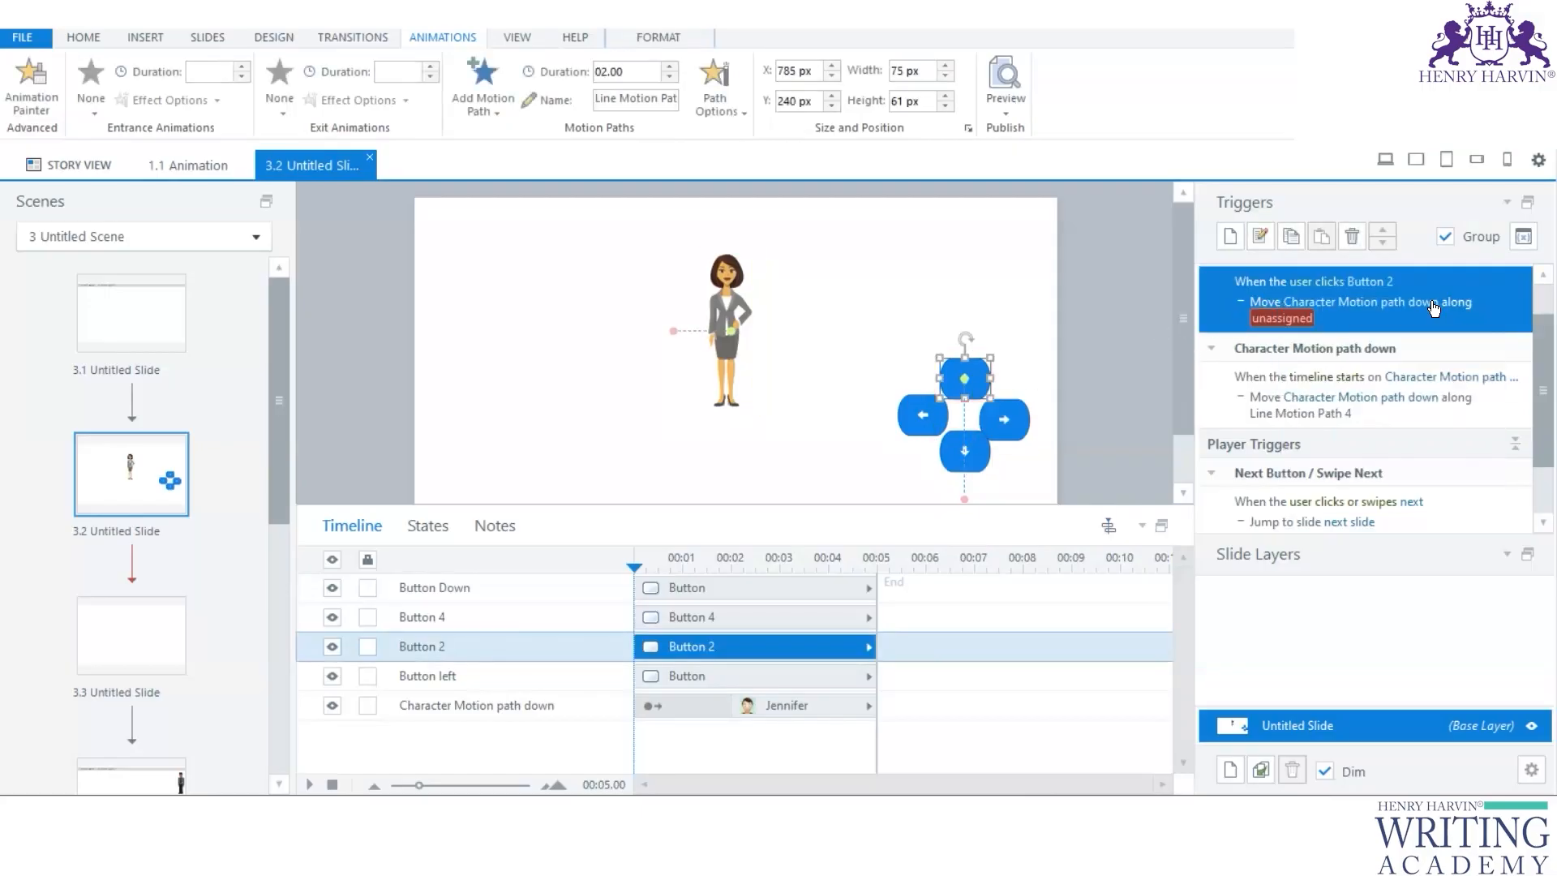
right_click(1439, 284)
click(1500, 366)
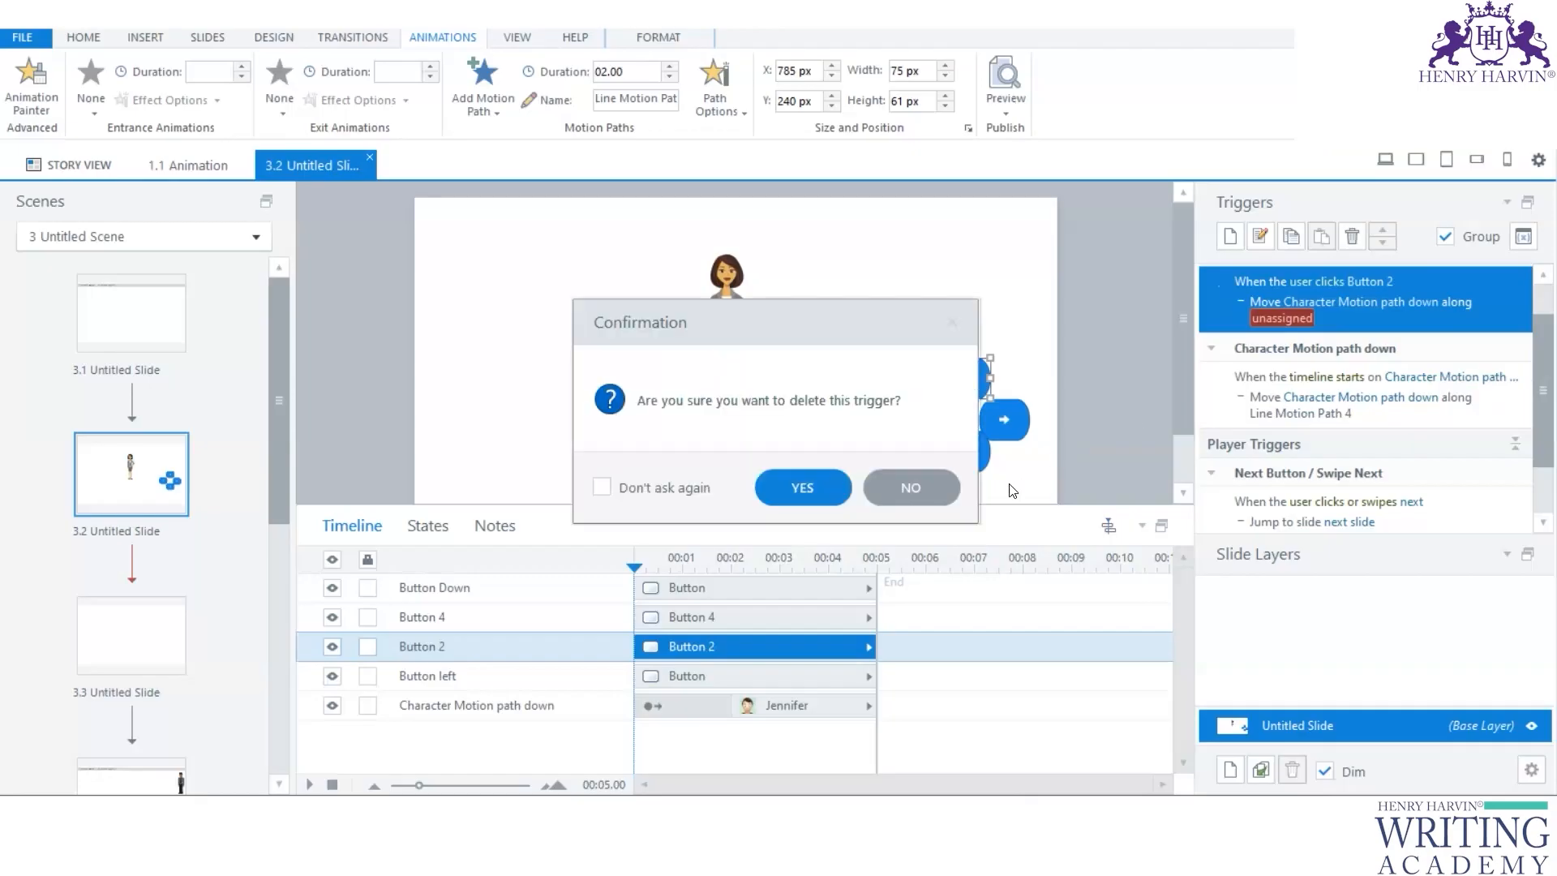
click(816, 487)
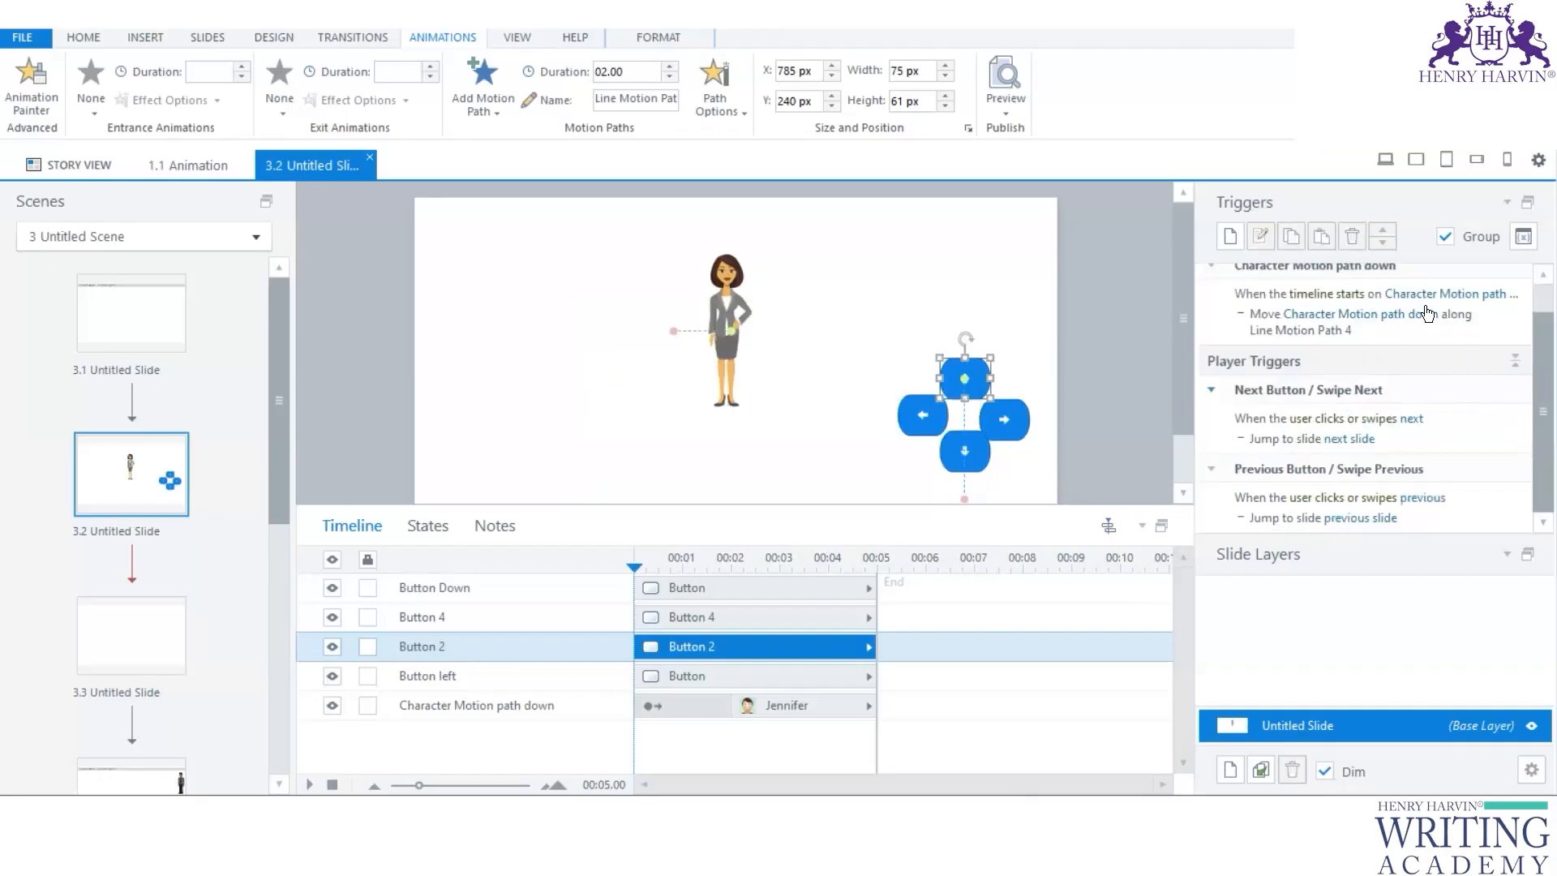
click(679, 334)
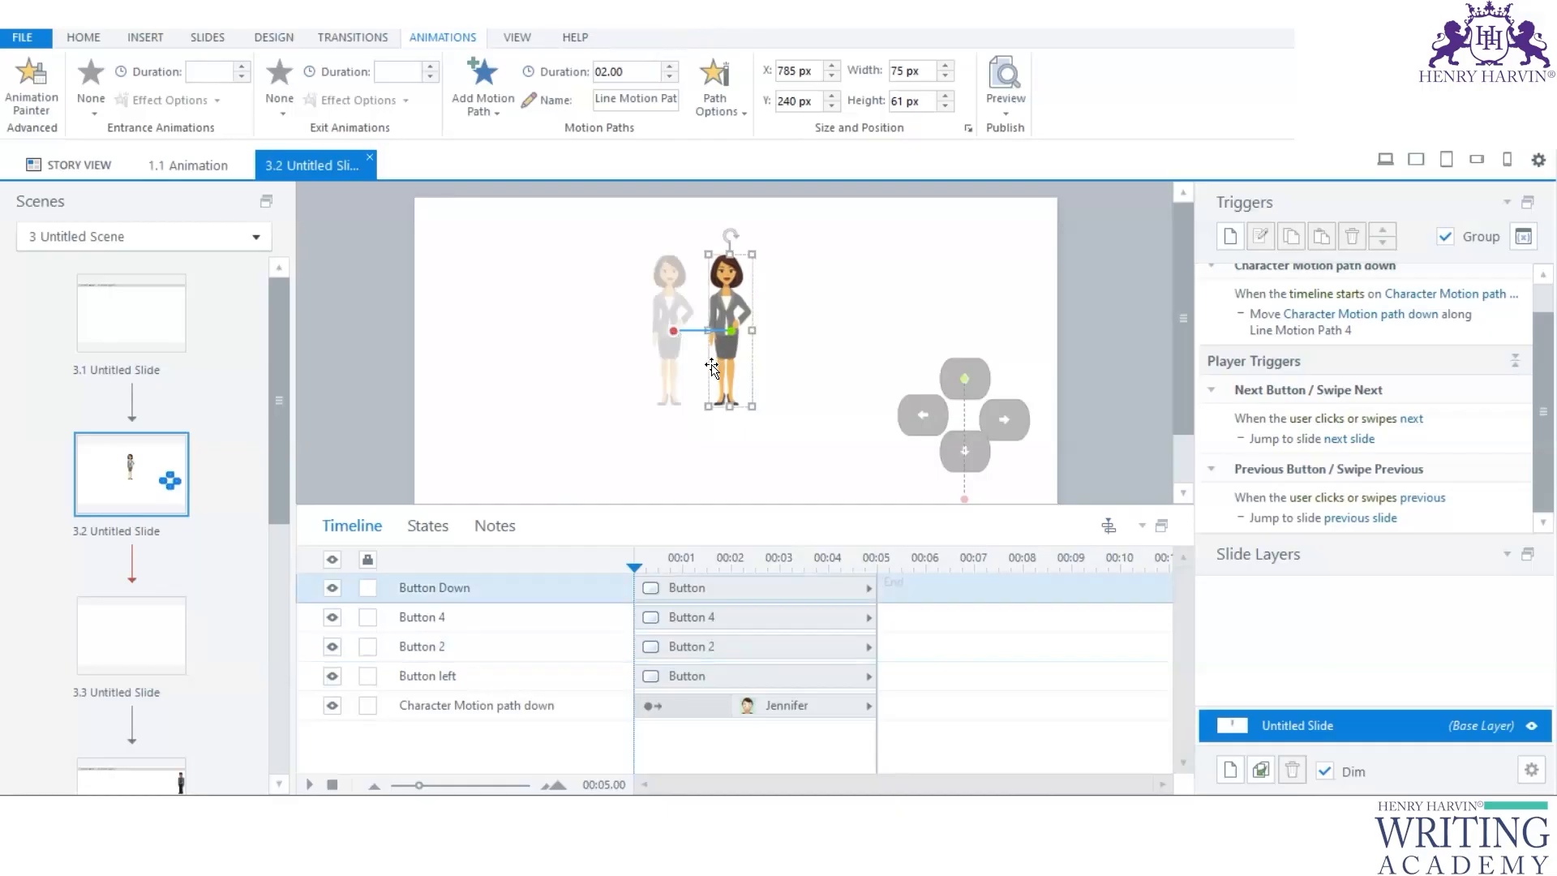
key(Delete)
Step: Add a new line motion path to the character and set its direction to Right
click(727, 324)
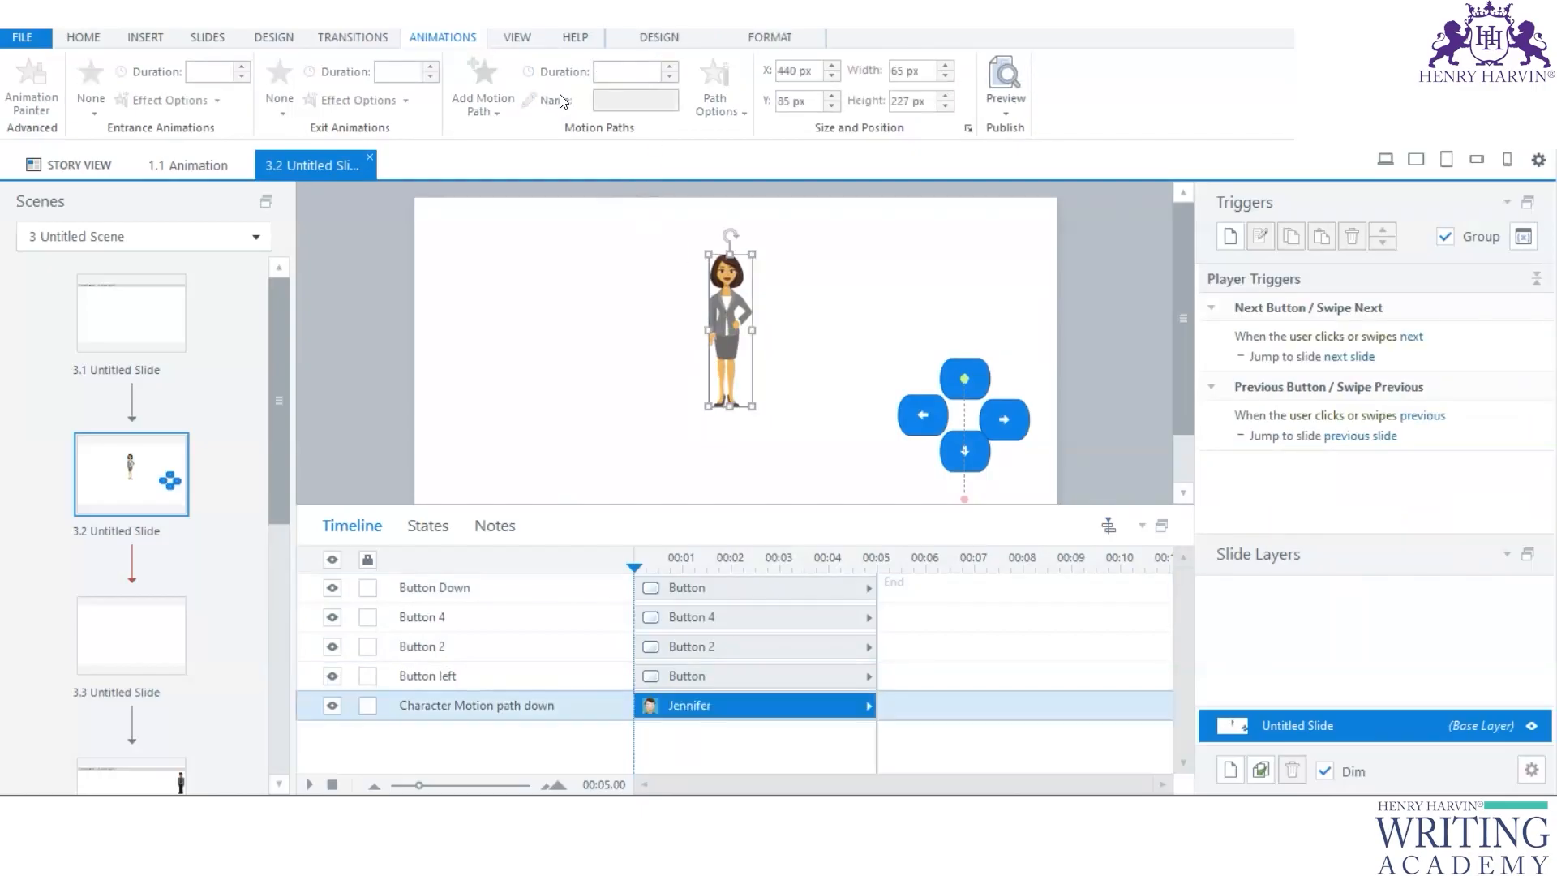
click(488, 100)
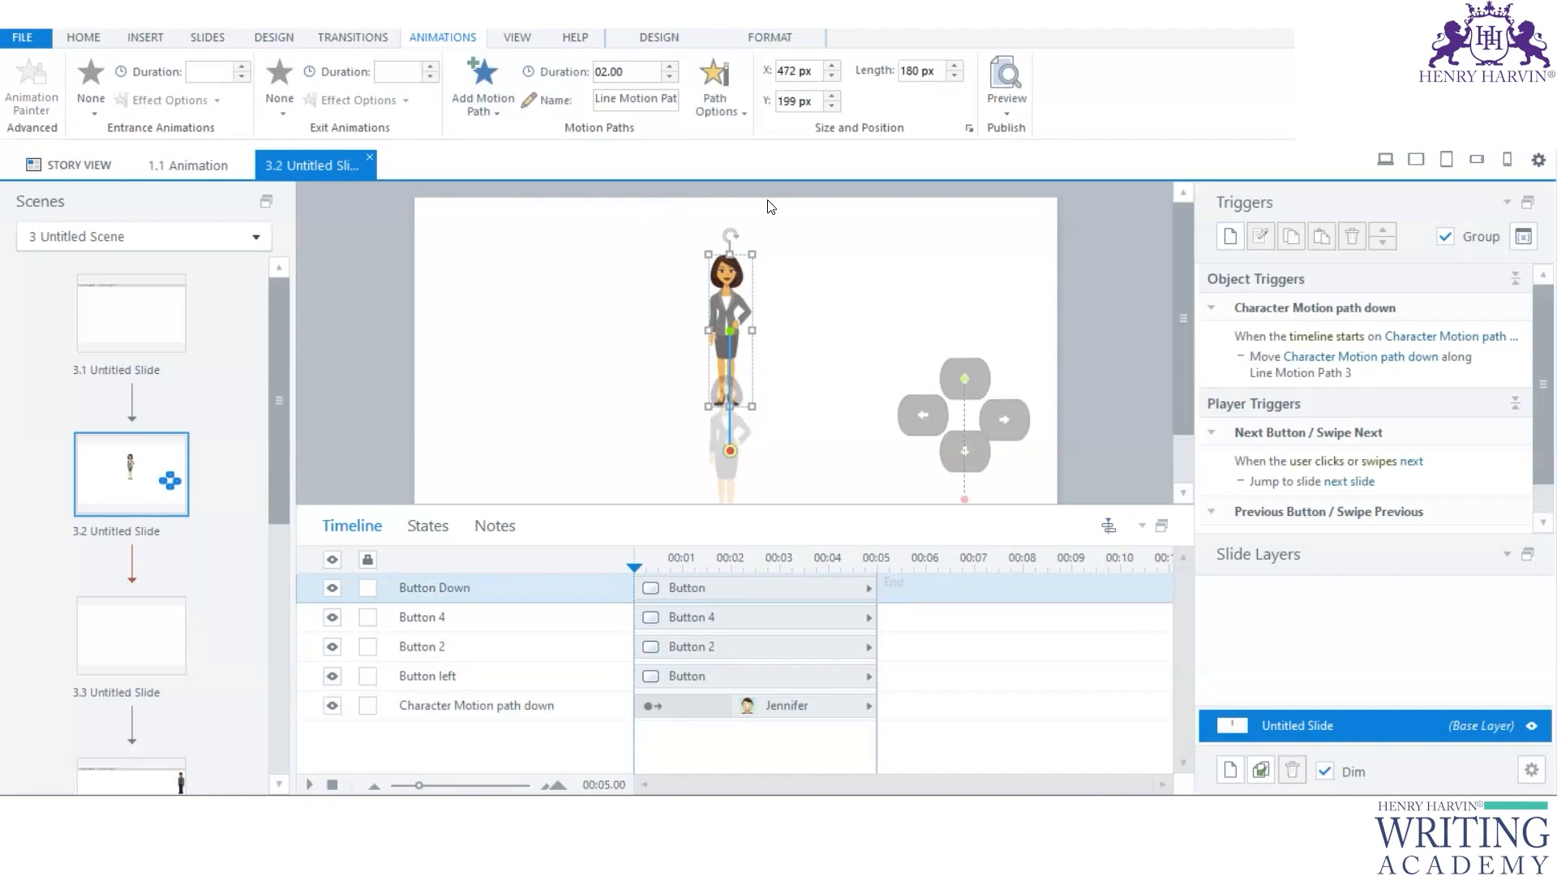
click(714, 89)
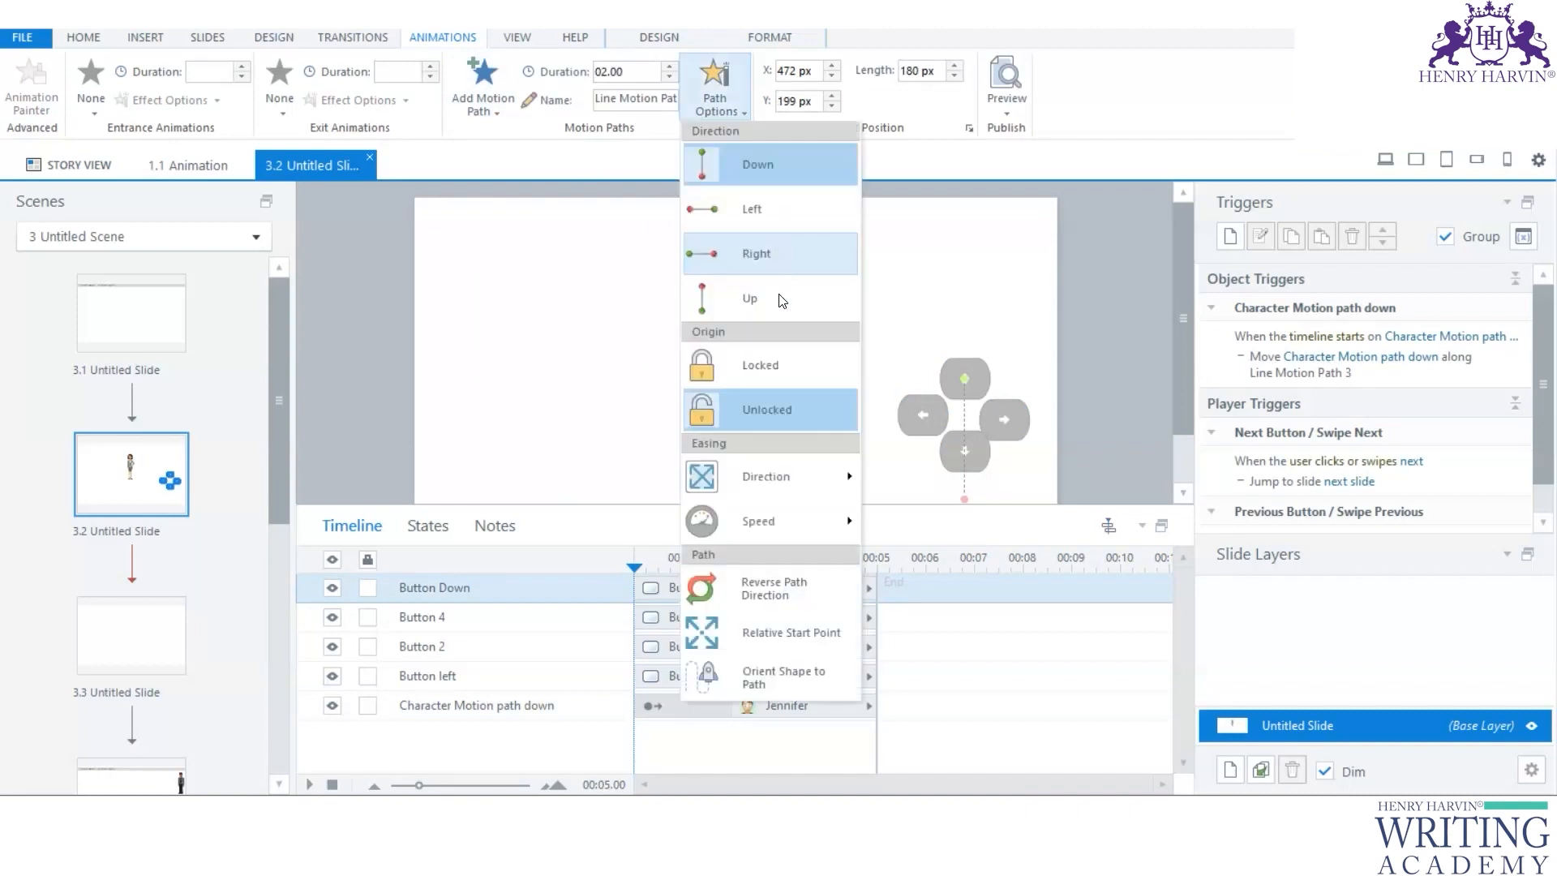
click(873, 331)
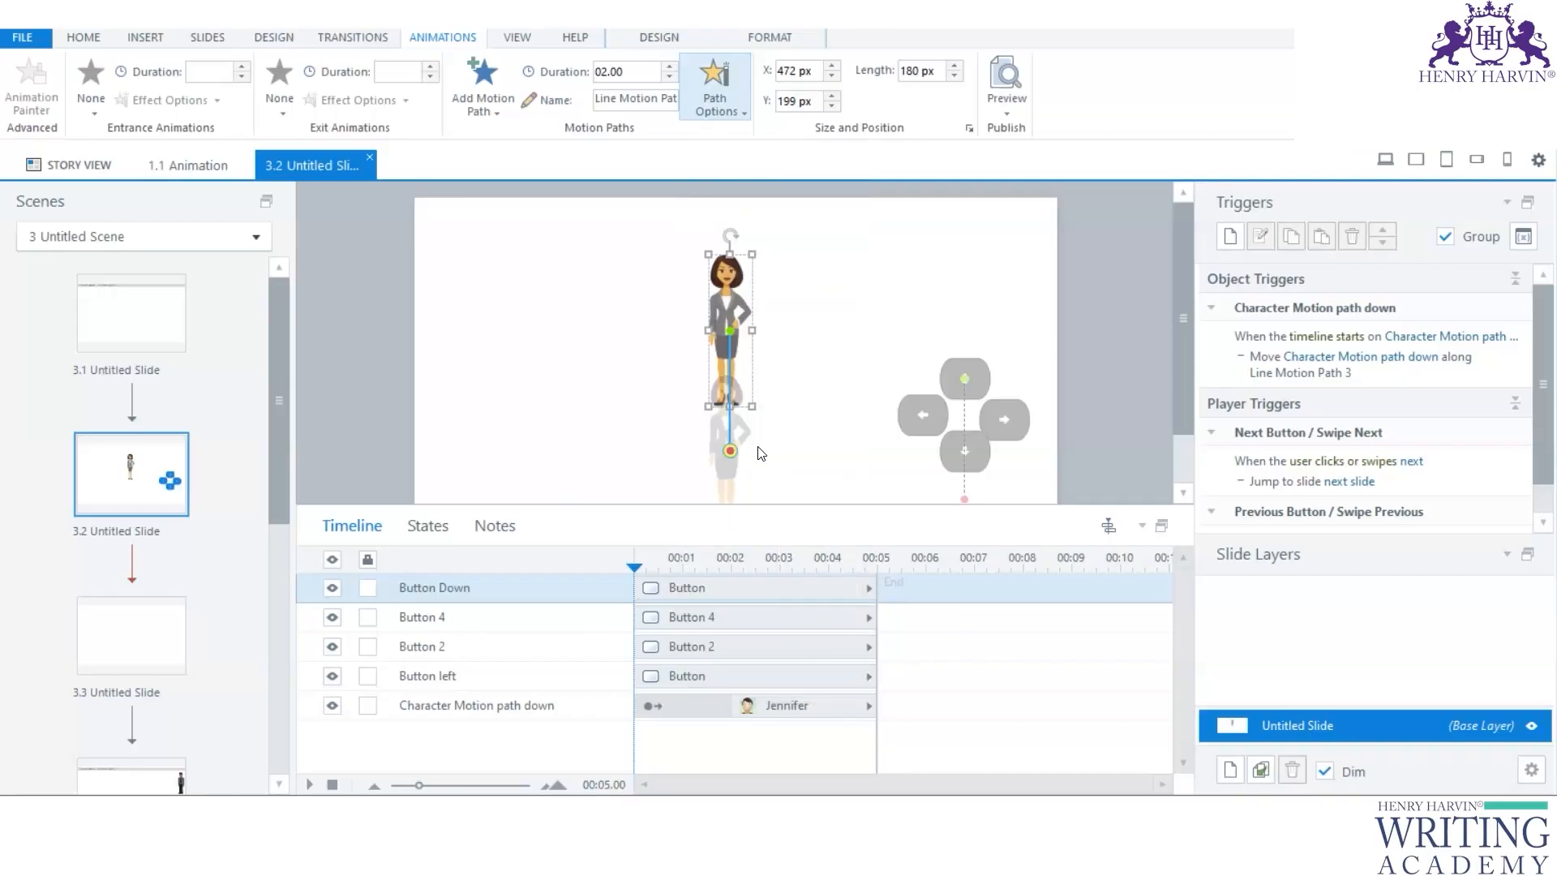
Step: Move the character to about X 25 px, Y 157 px near the slide's left edge and shorten its rightward motion path
drag(743, 299, 489, 339)
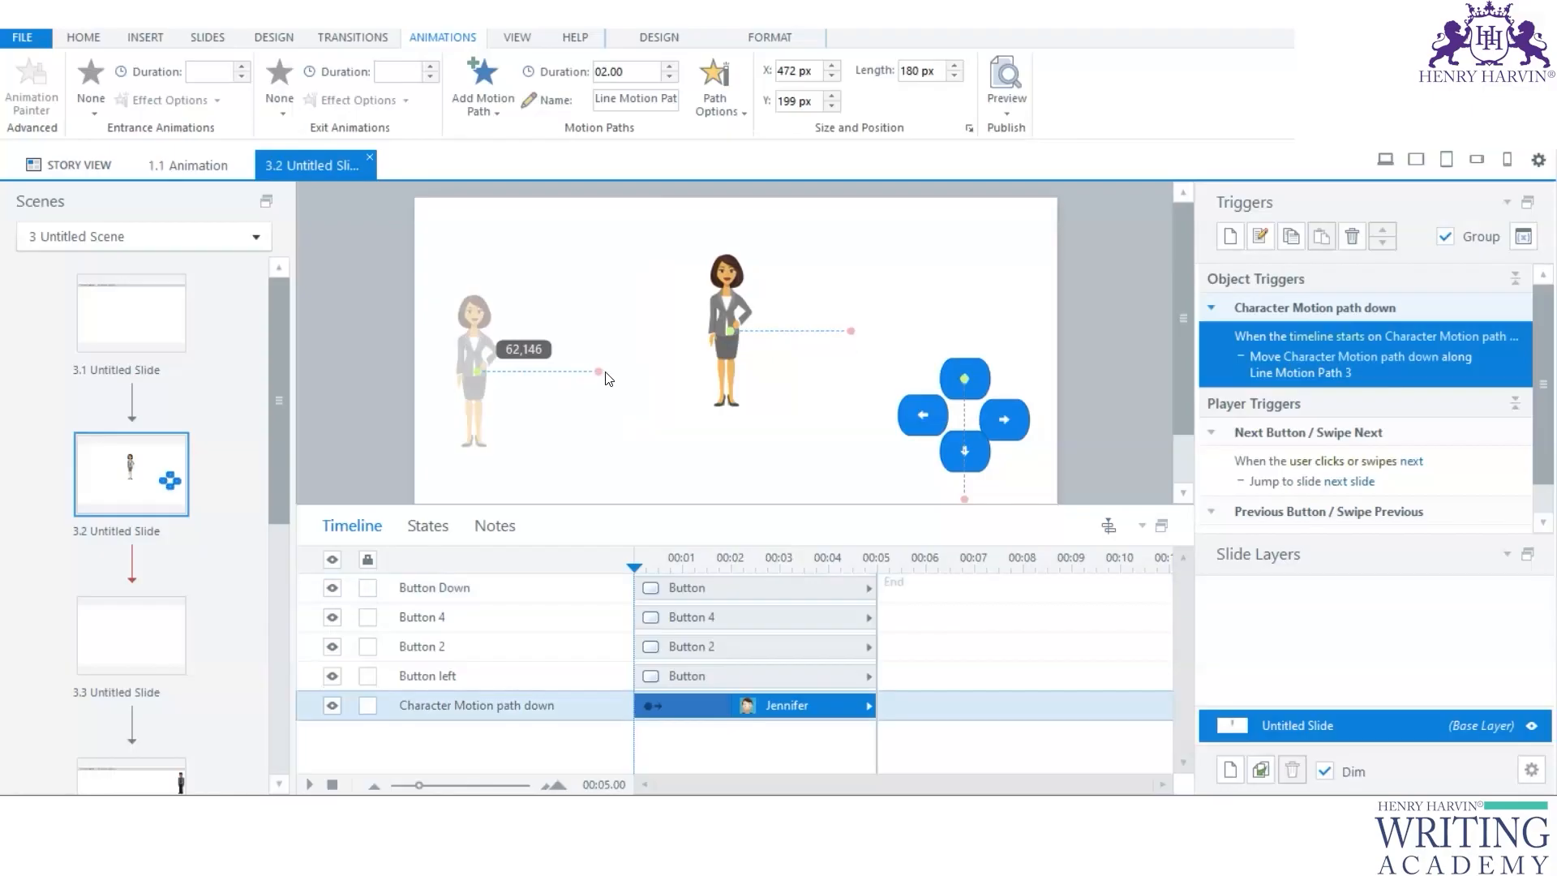
drag(608, 377, 575, 382)
click(574, 381)
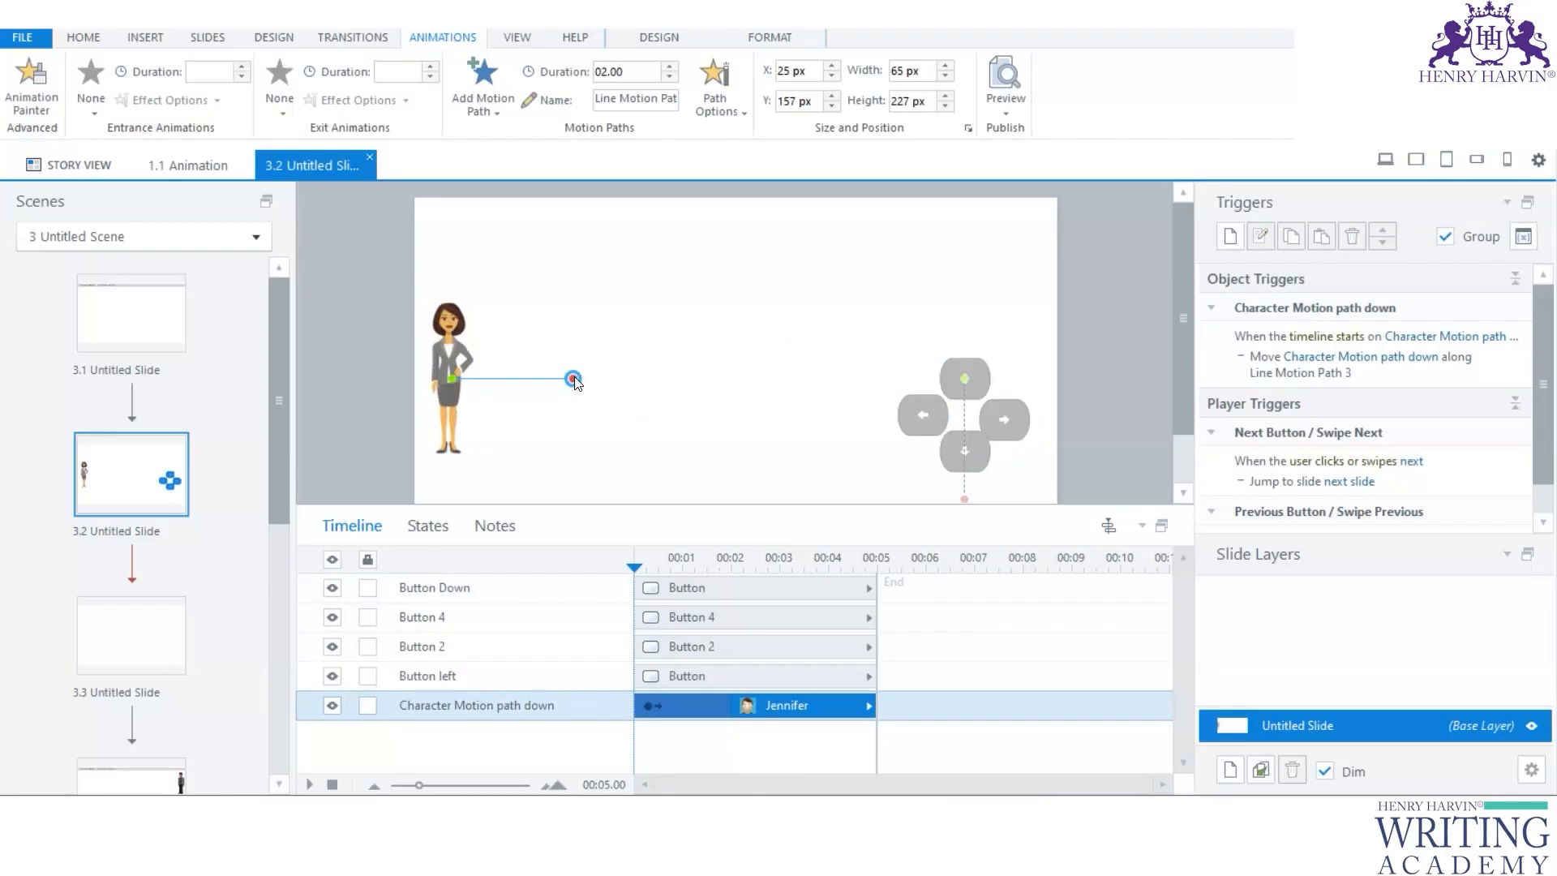
click(505, 385)
drag(574, 386, 744, 424)
click(585, 419)
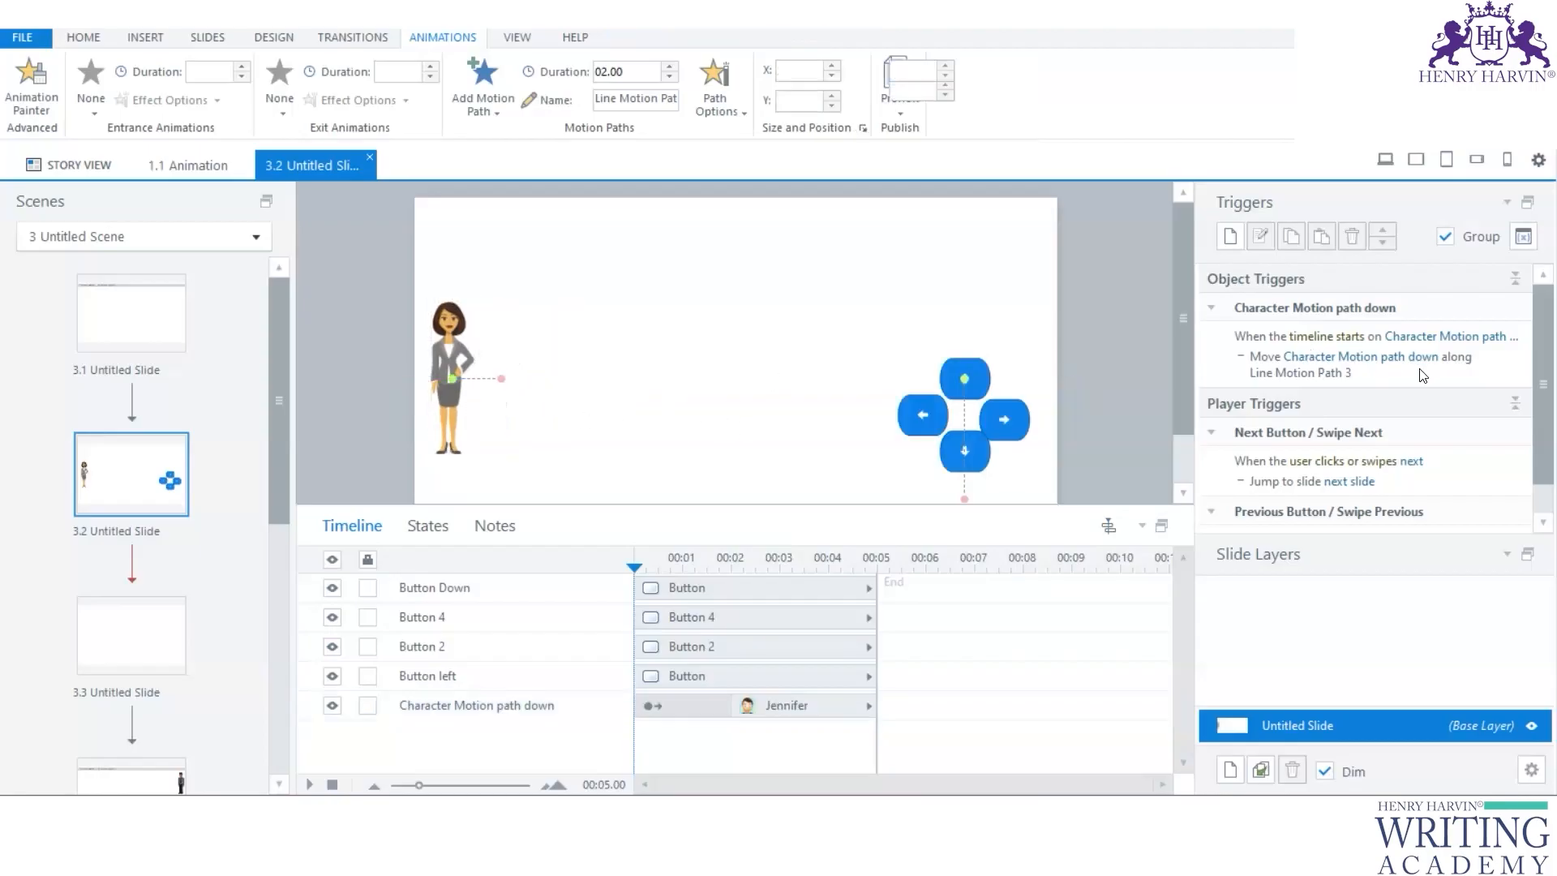
Step: Delete the trigger that moves the character along Line Motion Path 3 when the timeline starts
right_click(1497, 358)
click(1509, 435)
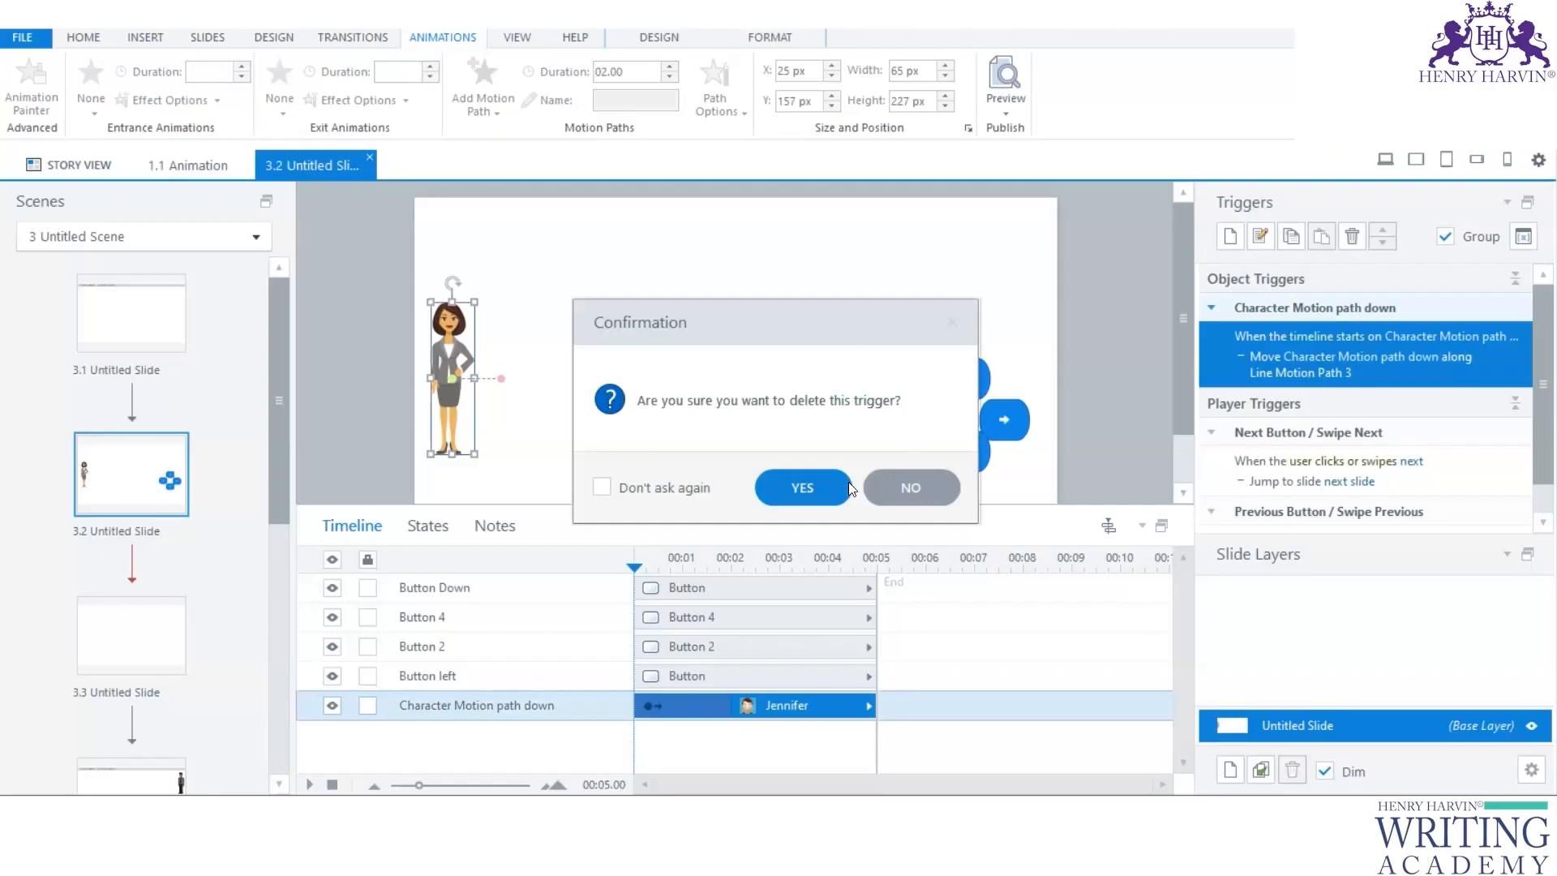
key(Return)
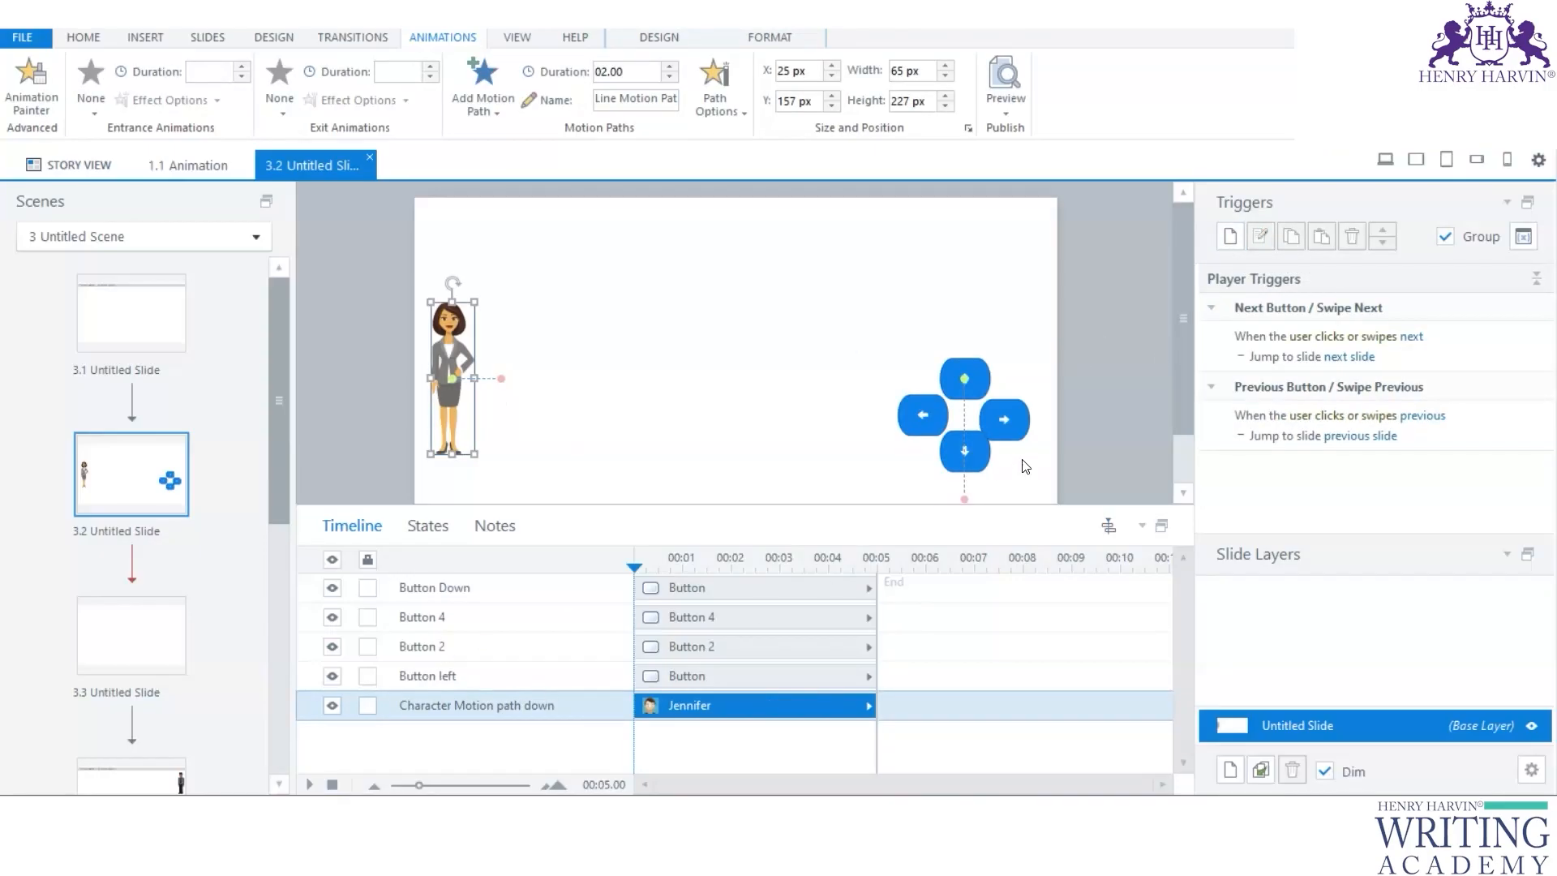
Step: Move the right arrow button to about X 435 px, Y 373 px on the slide and rename it Button right
drag(1016, 416, 742, 464)
double_click(450, 618)
double_click(441, 618)
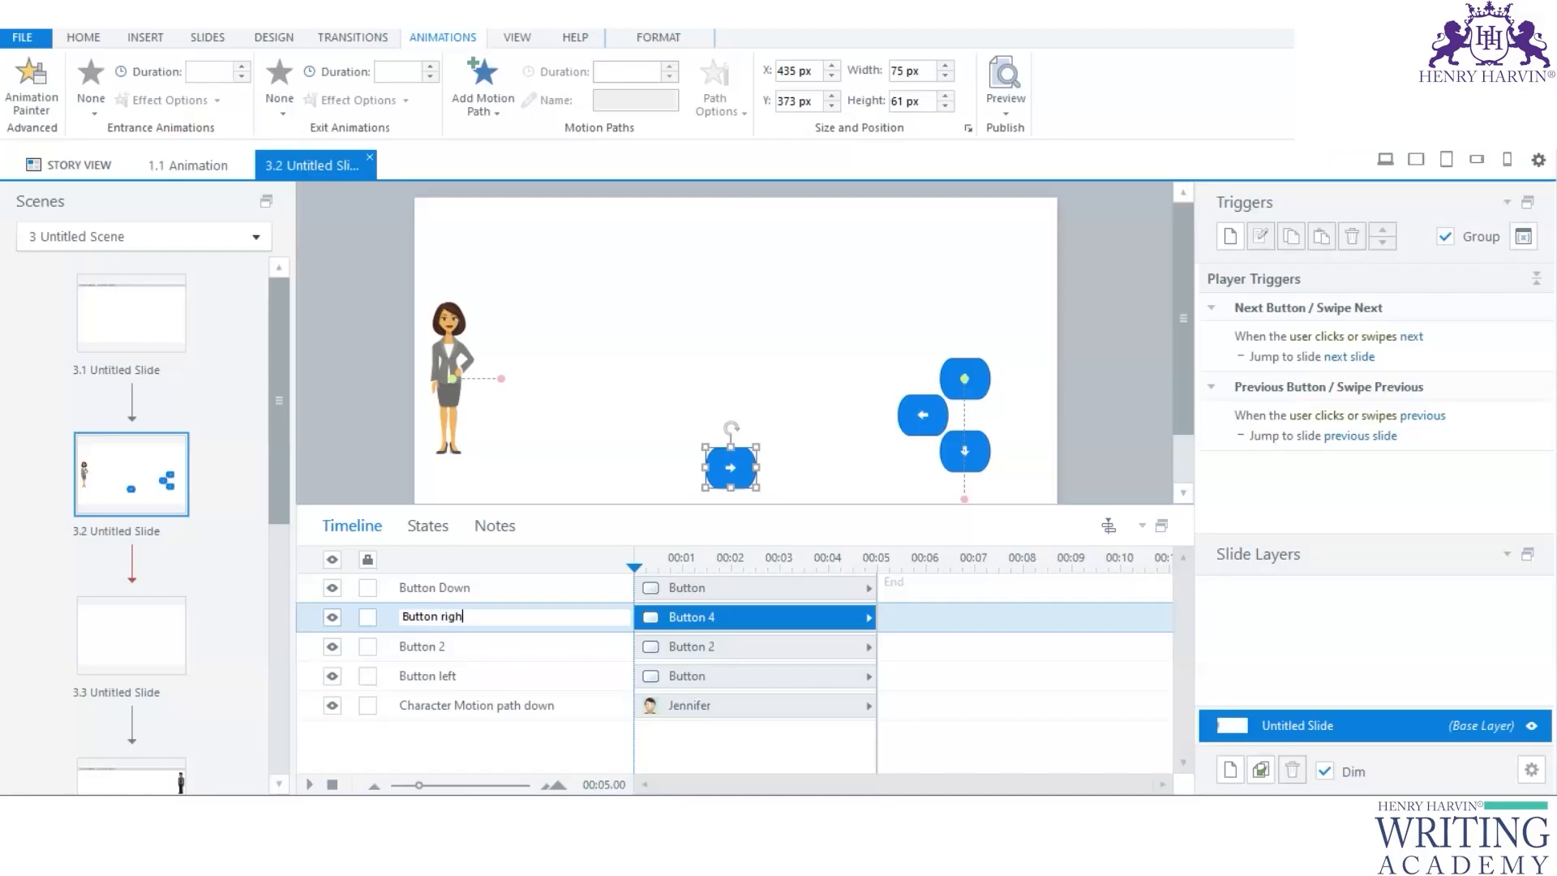
text(right)
key(Return)
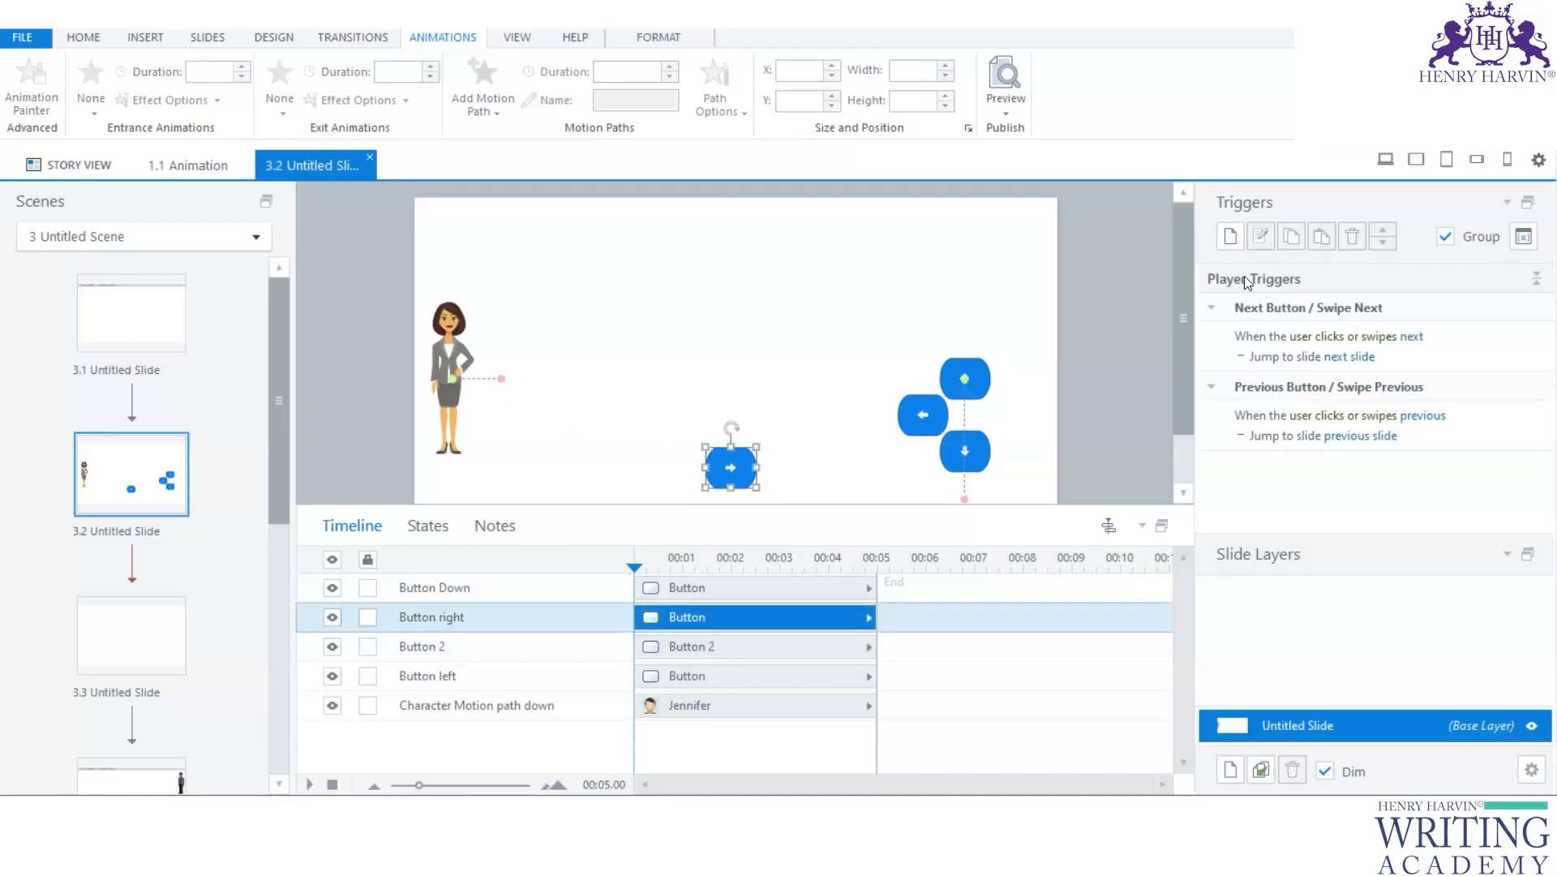
Step: Create a trigger that moves Character Motion path down along Line Motion Path 3 when the user clicks Button right
click(1231, 238)
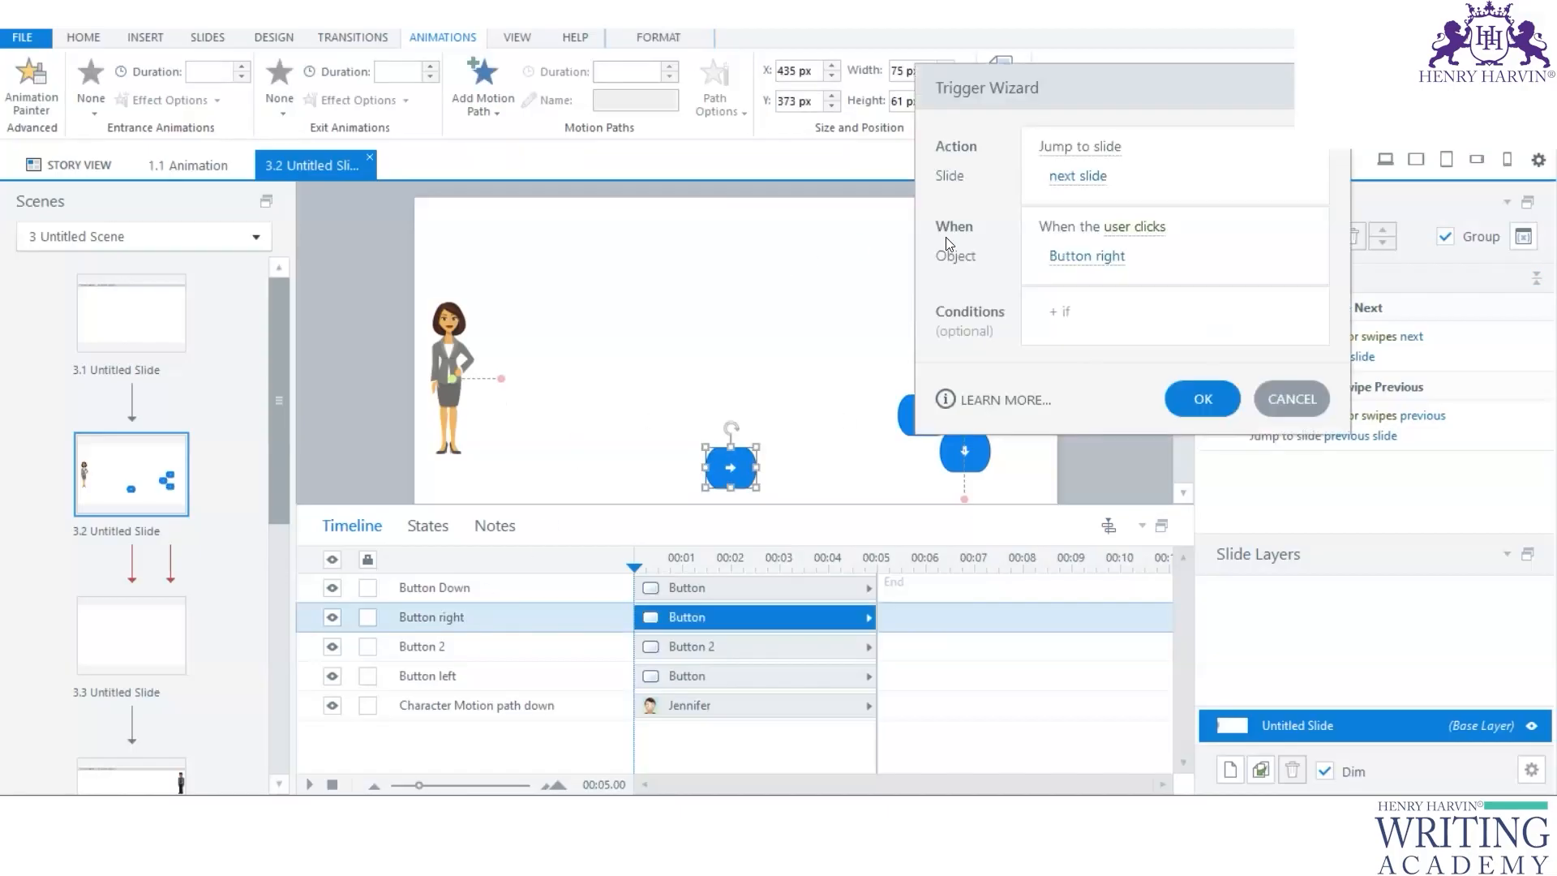
click(1076, 148)
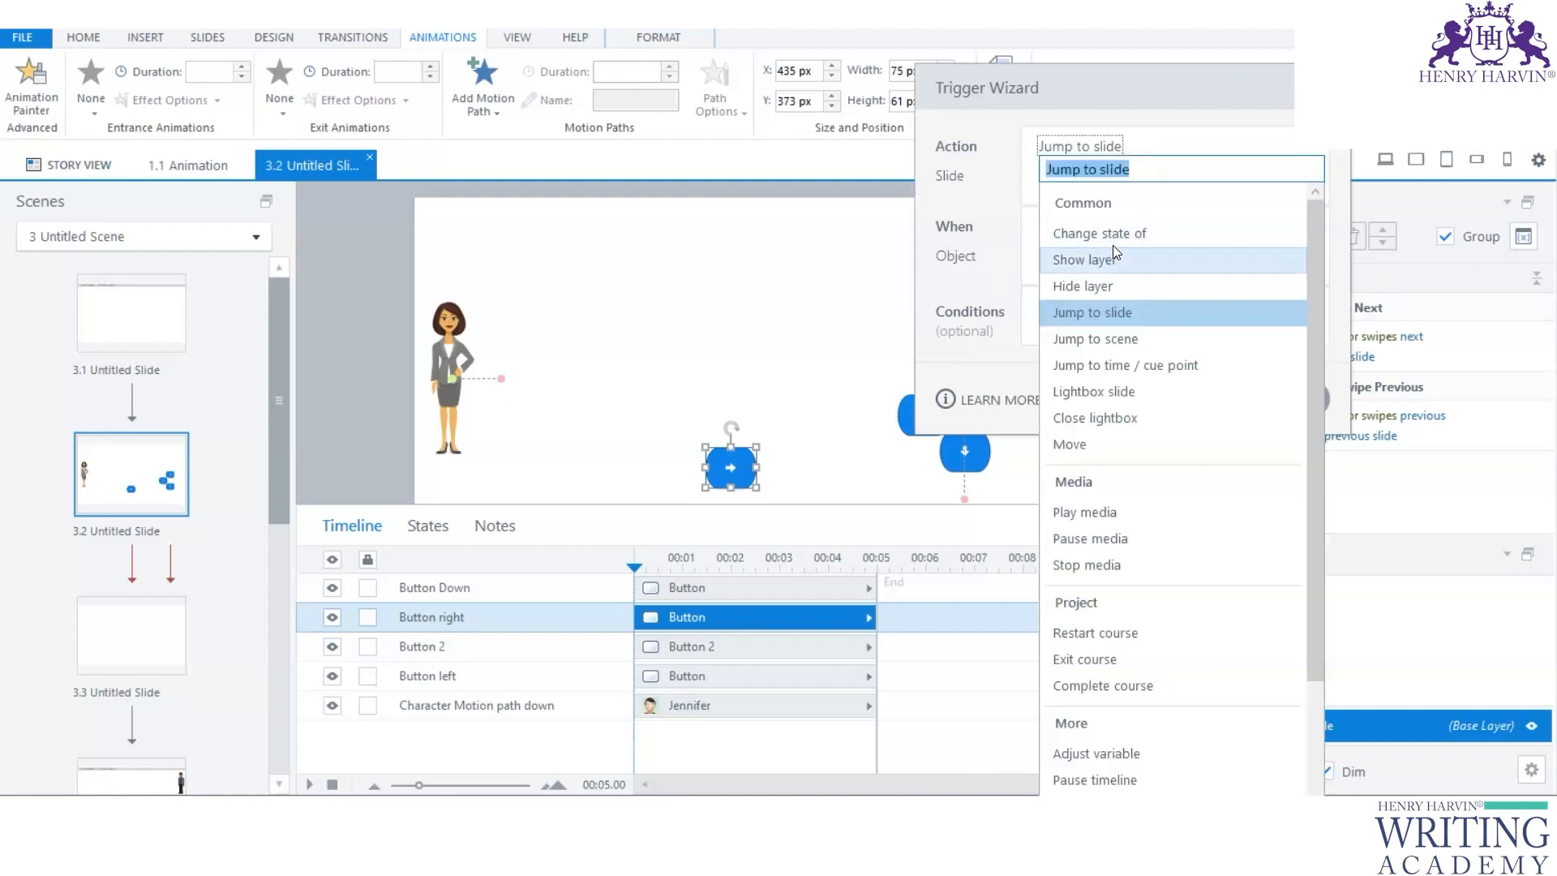
click(1083, 444)
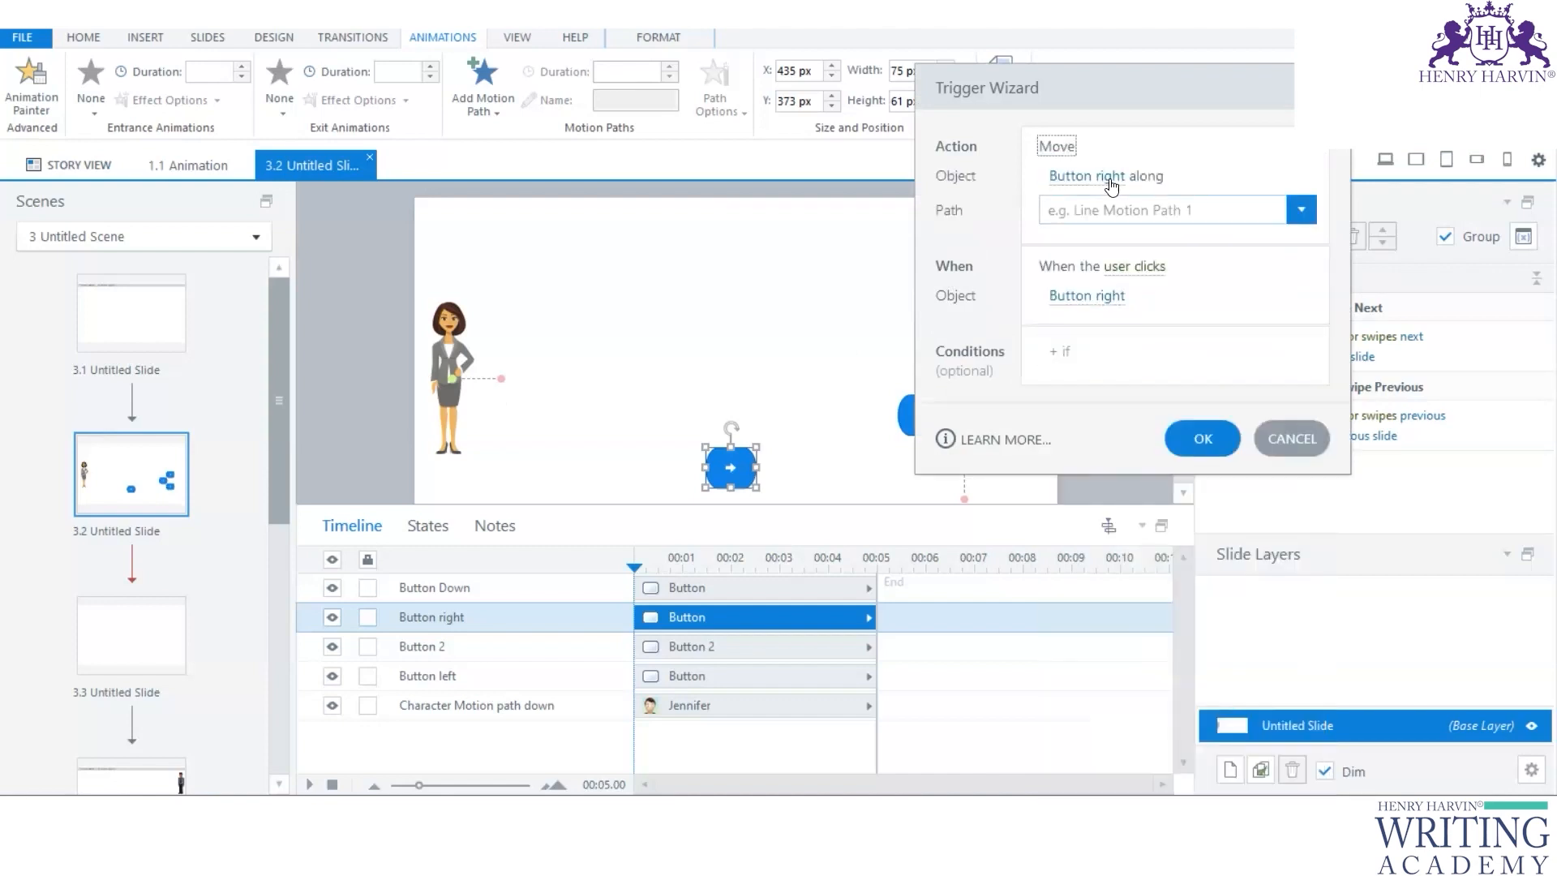
click(1105, 176)
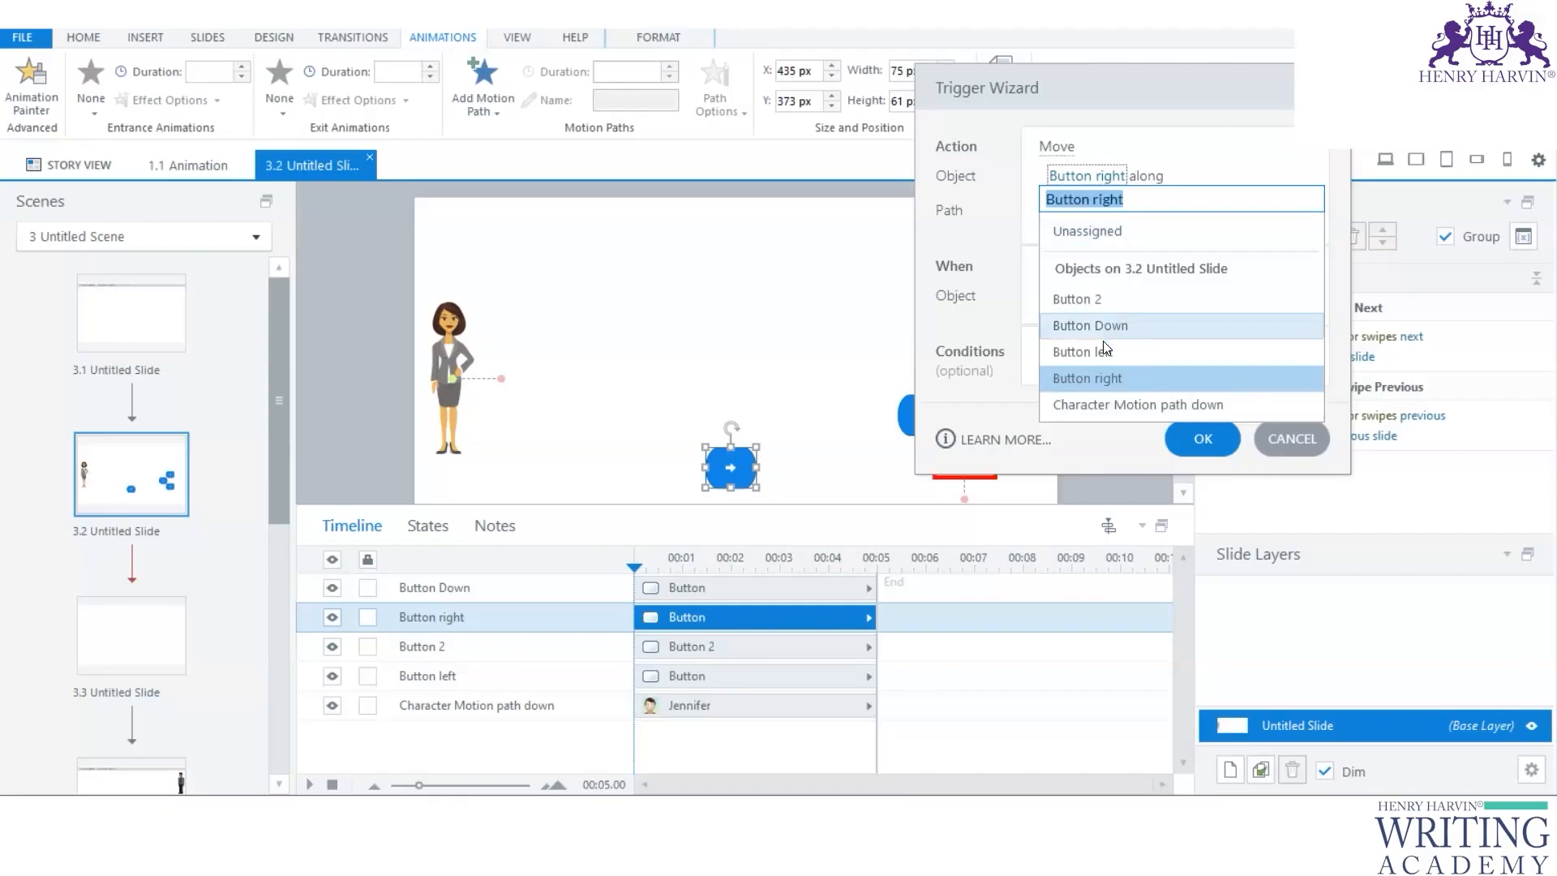
click(1115, 405)
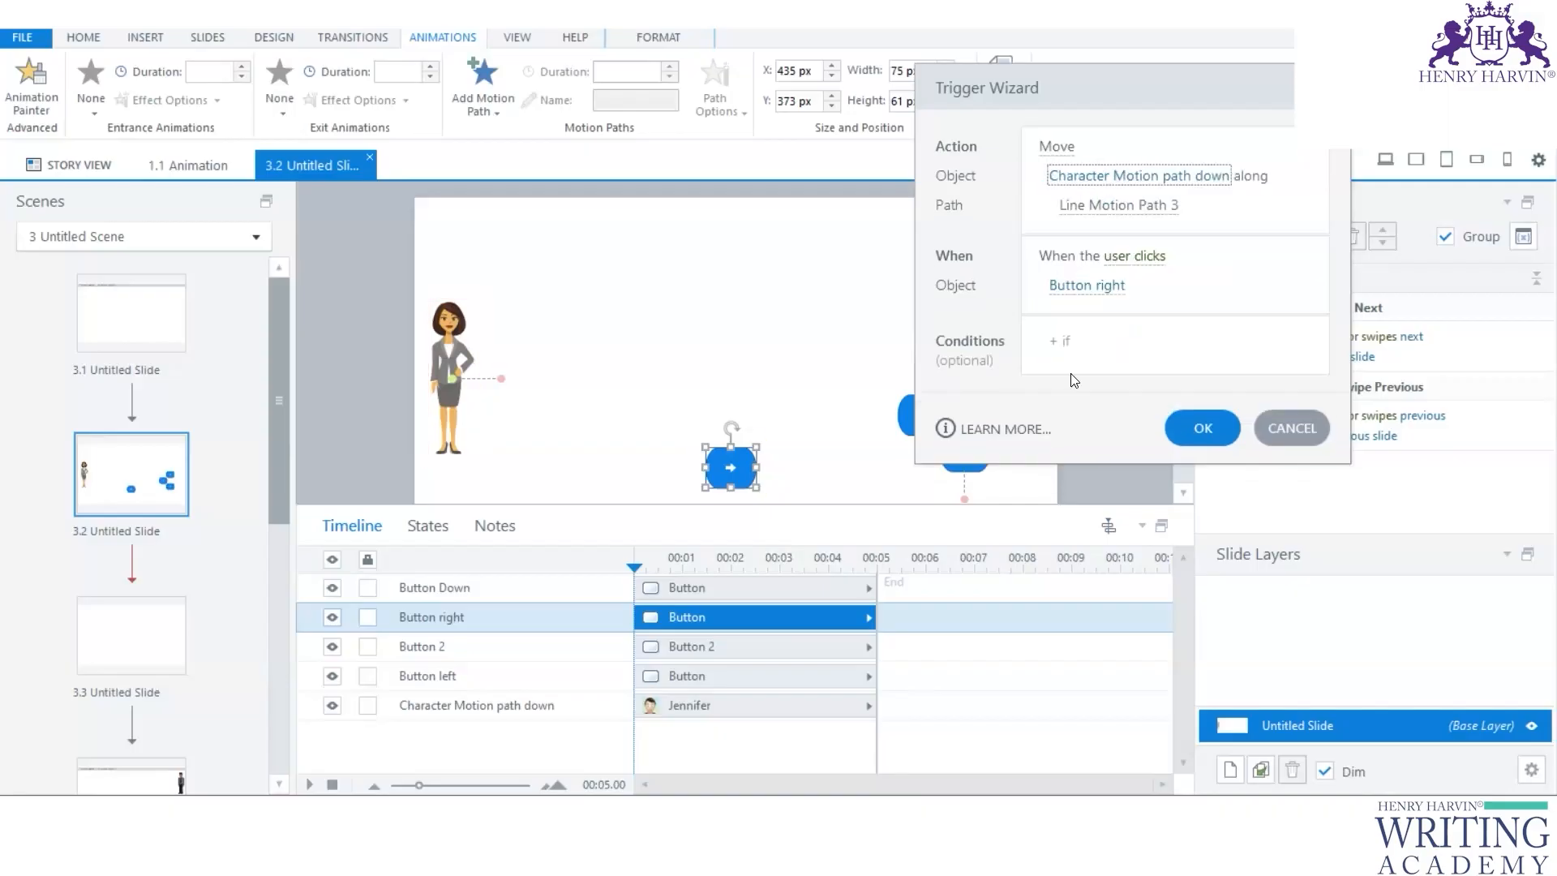
click(1152, 261)
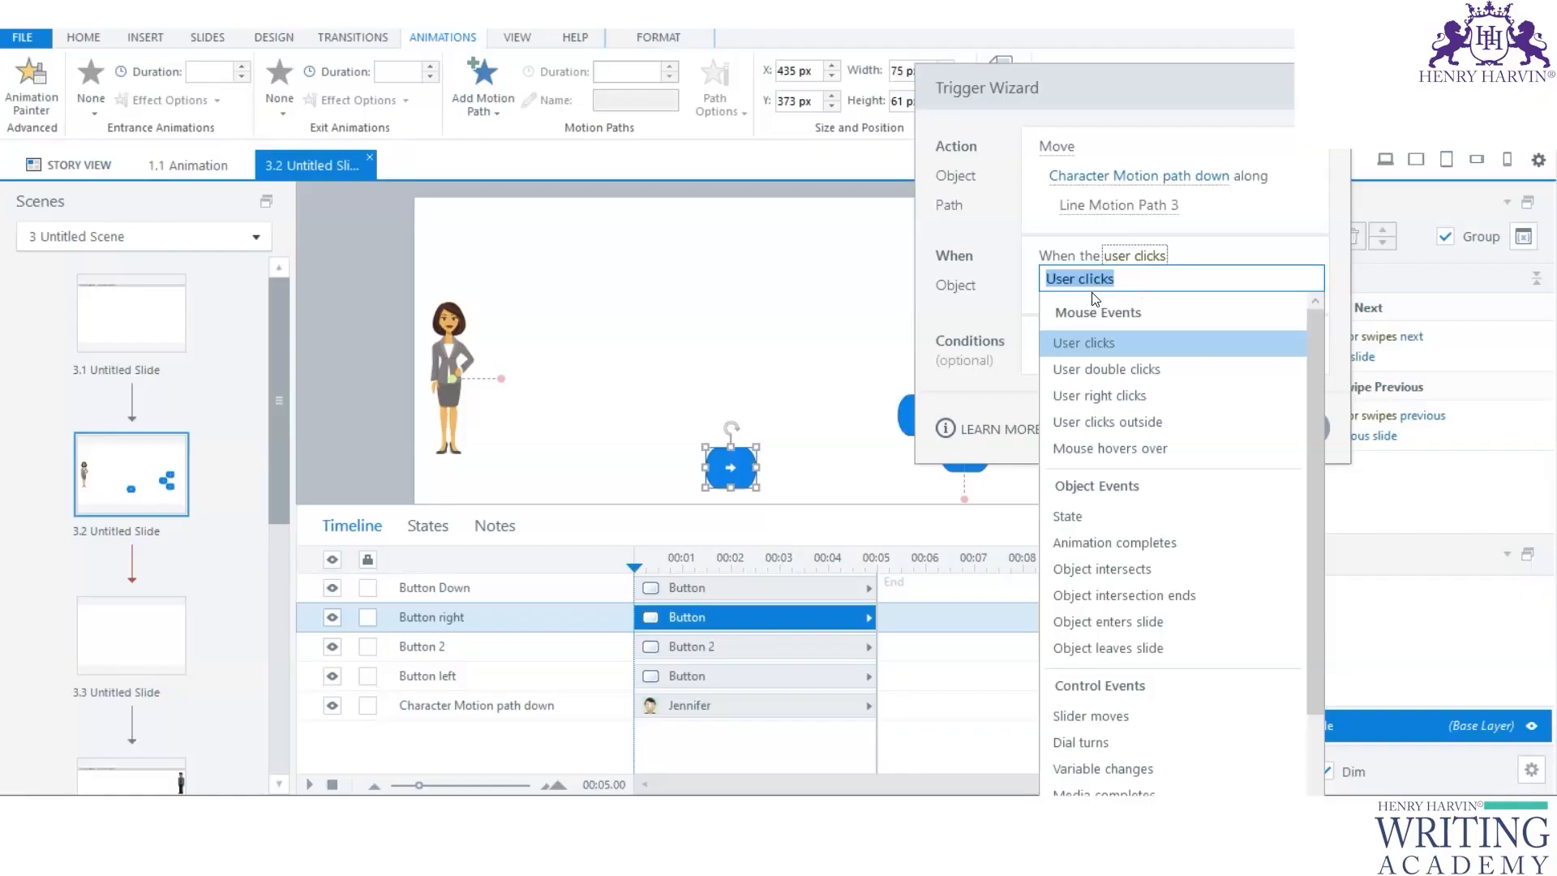
click(1085, 341)
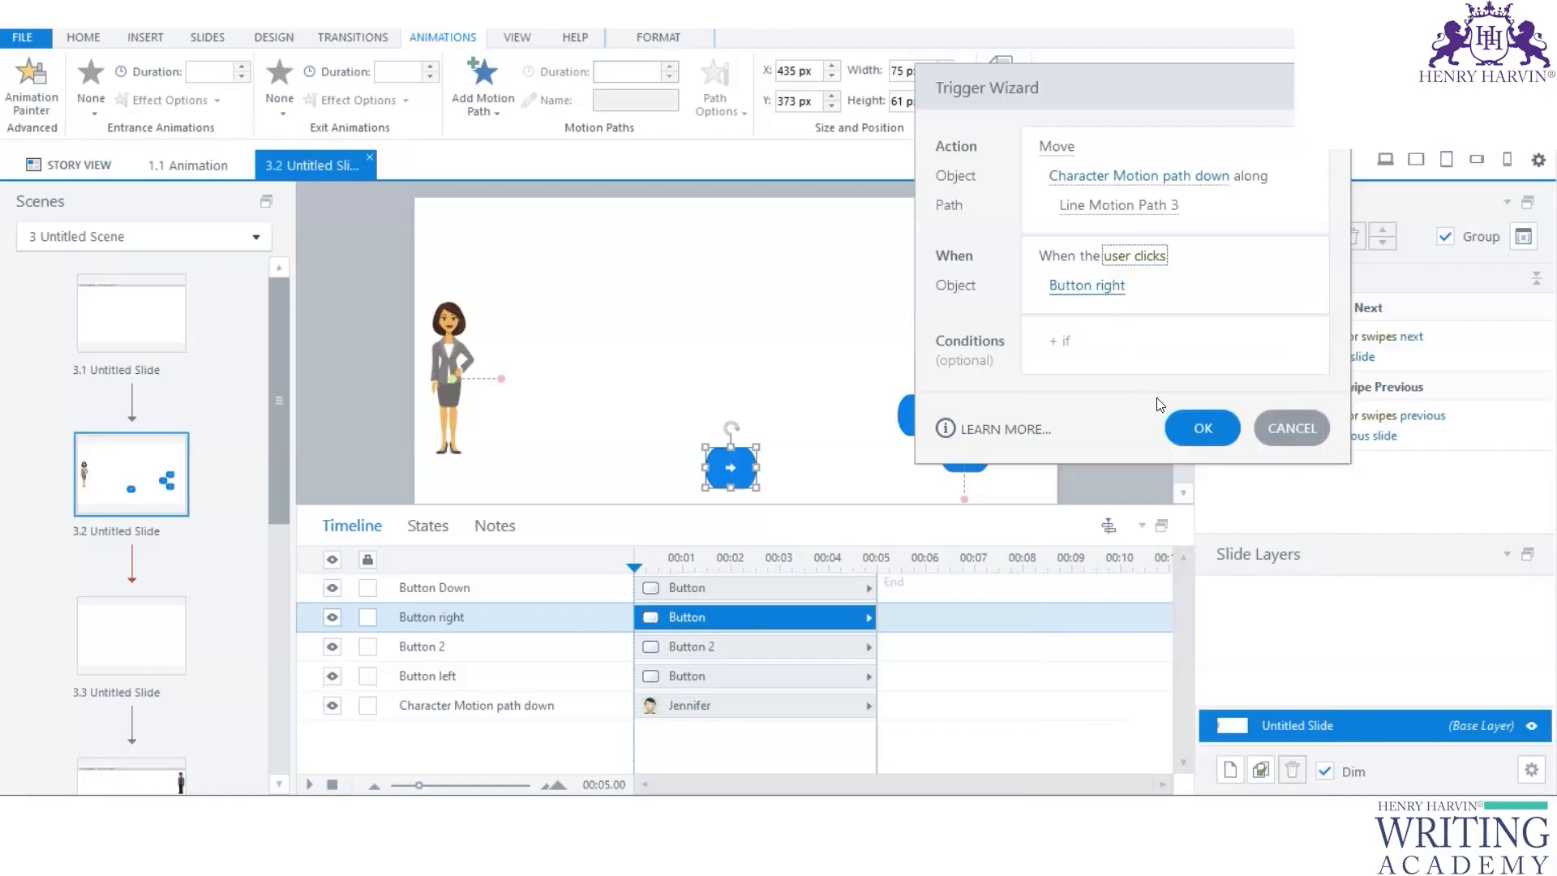
click(1186, 421)
Step: Turn on Relative Start Point for the character's rightward line motion path
click(519, 399)
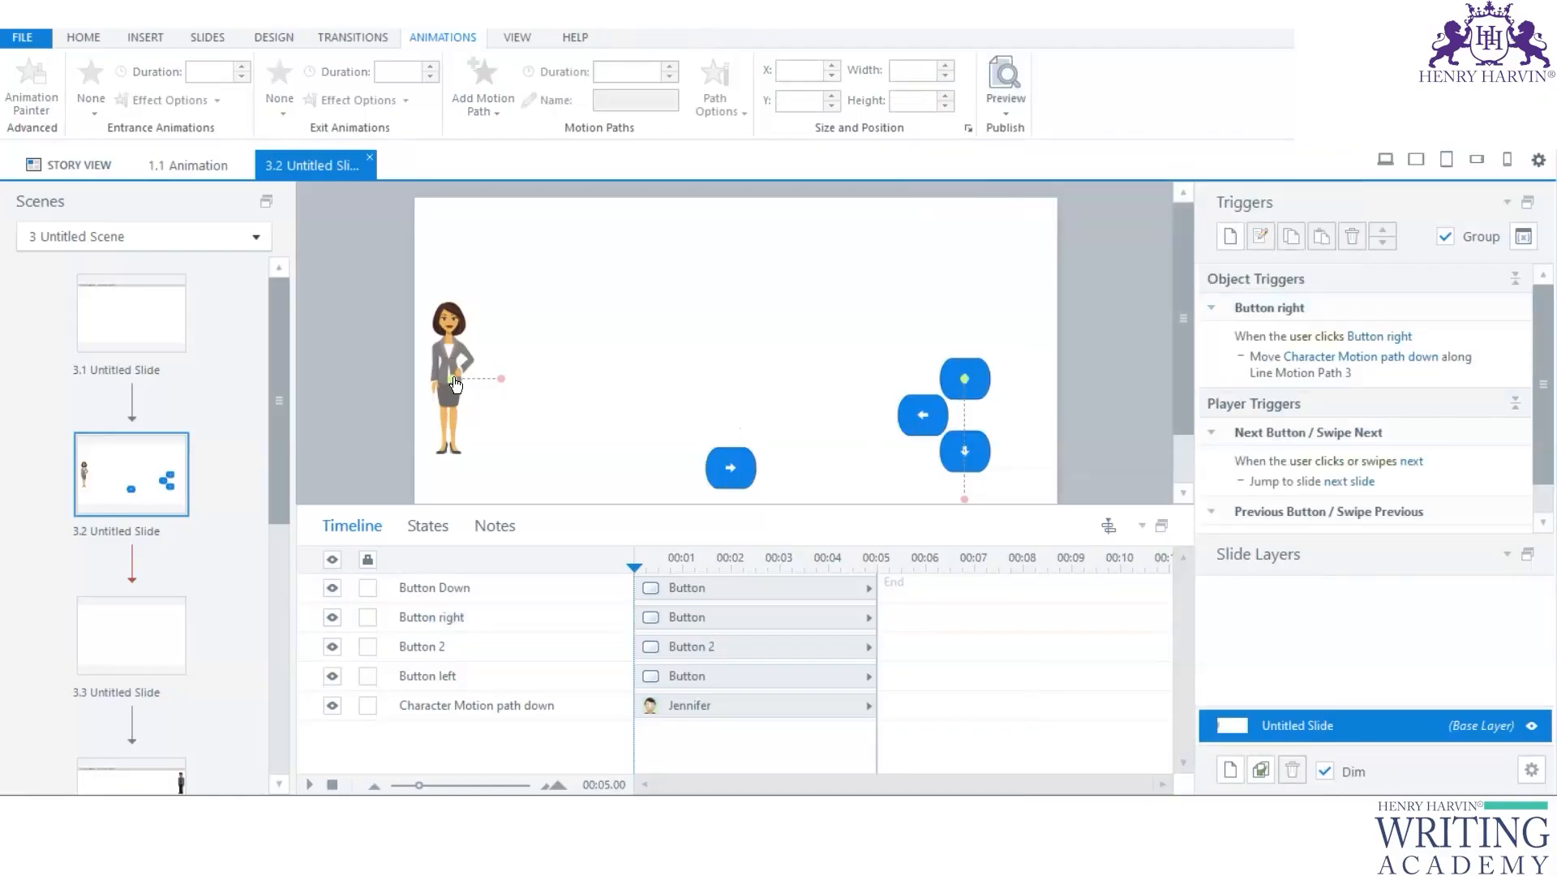
click(456, 386)
click(738, 467)
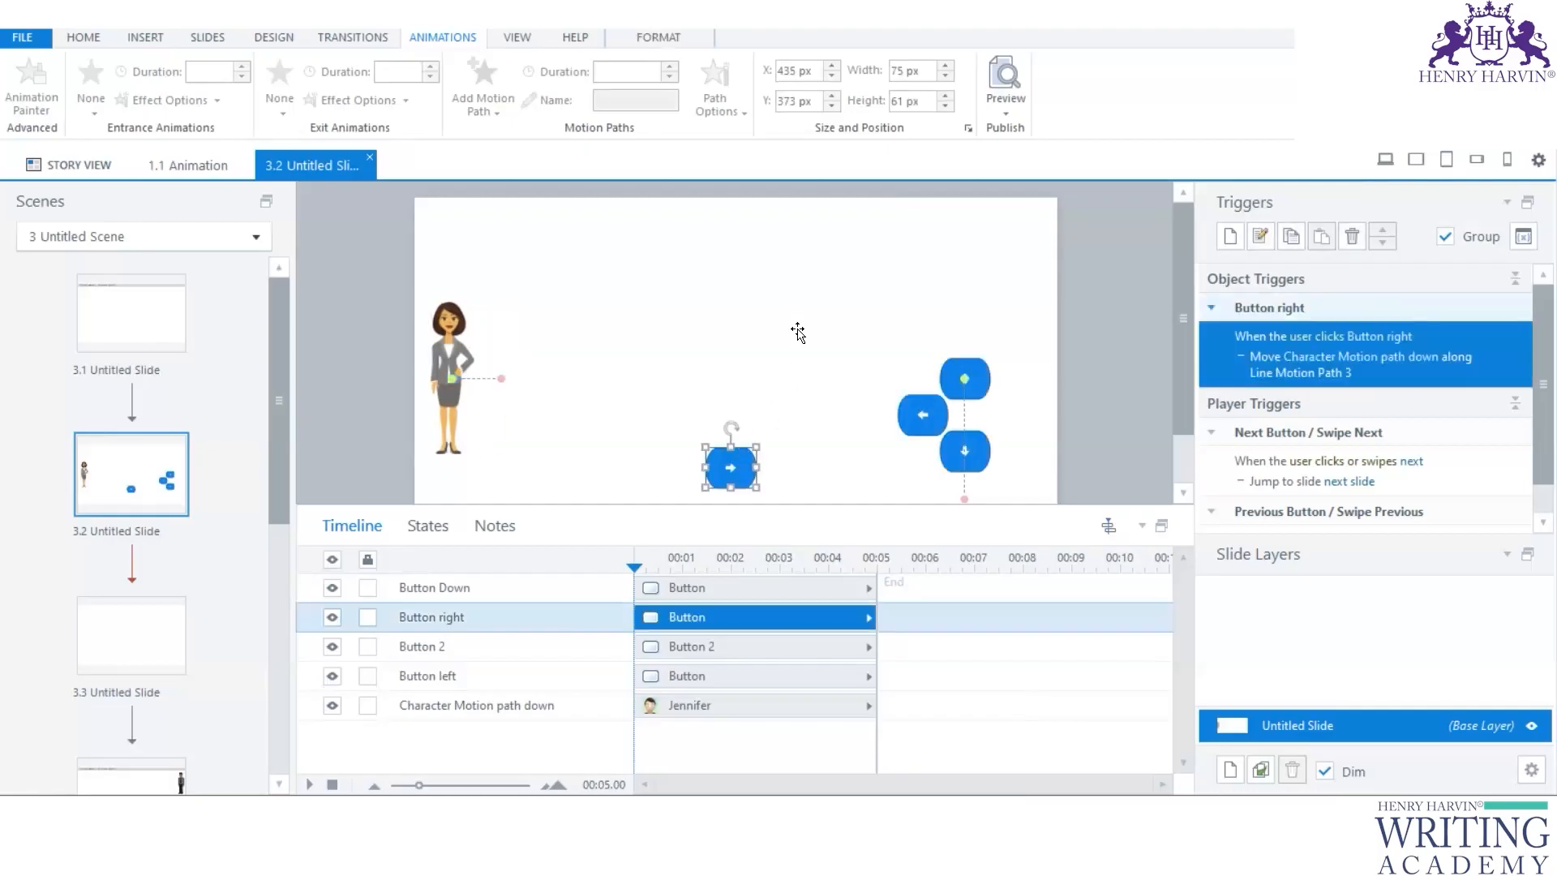
click(479, 315)
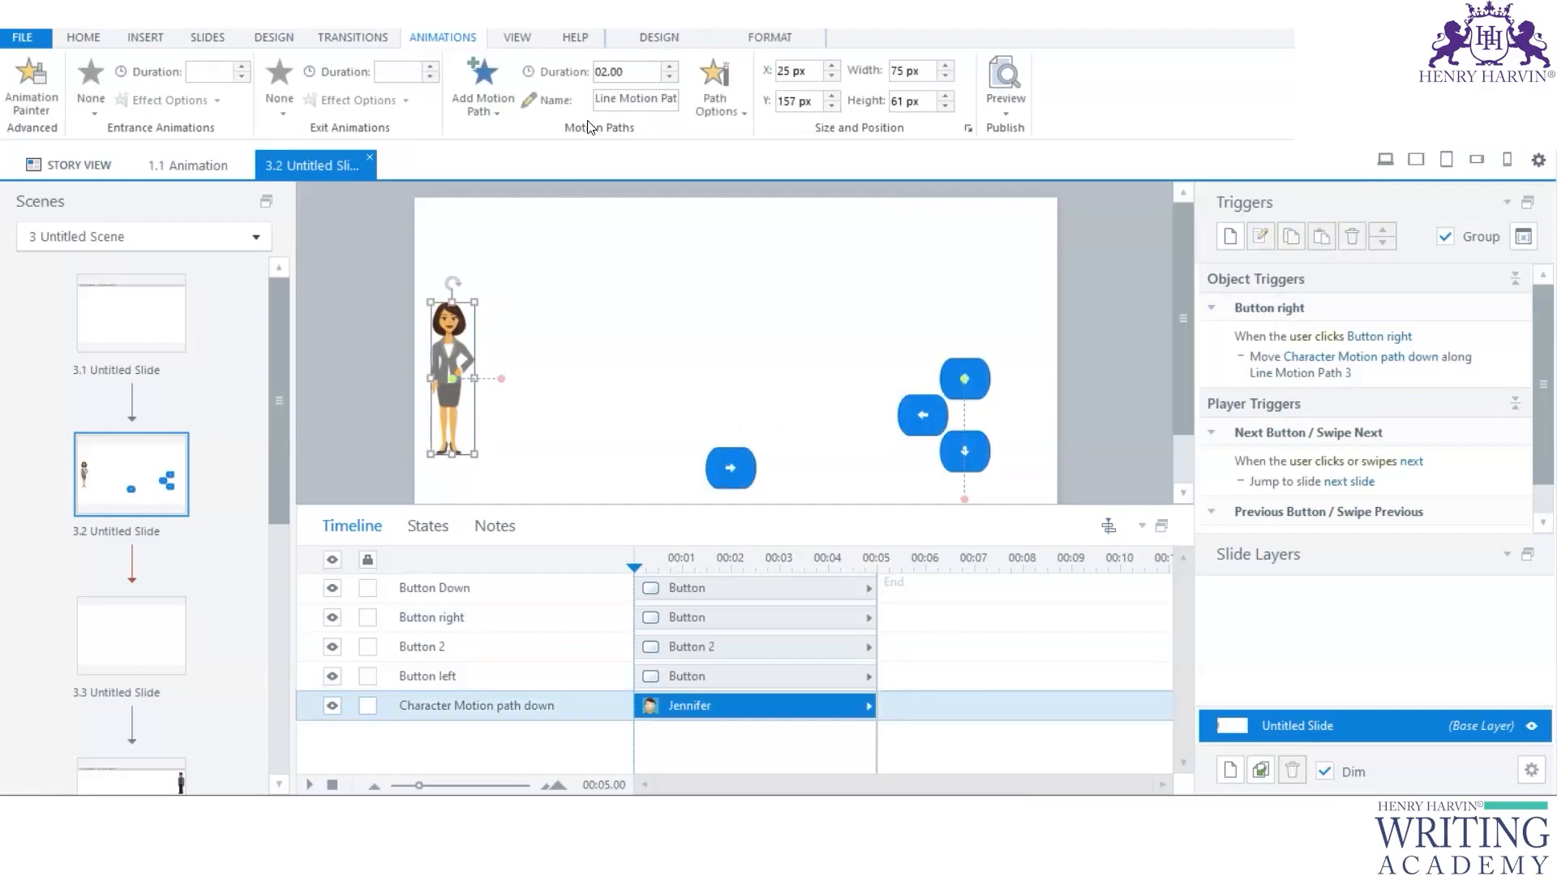
click(728, 108)
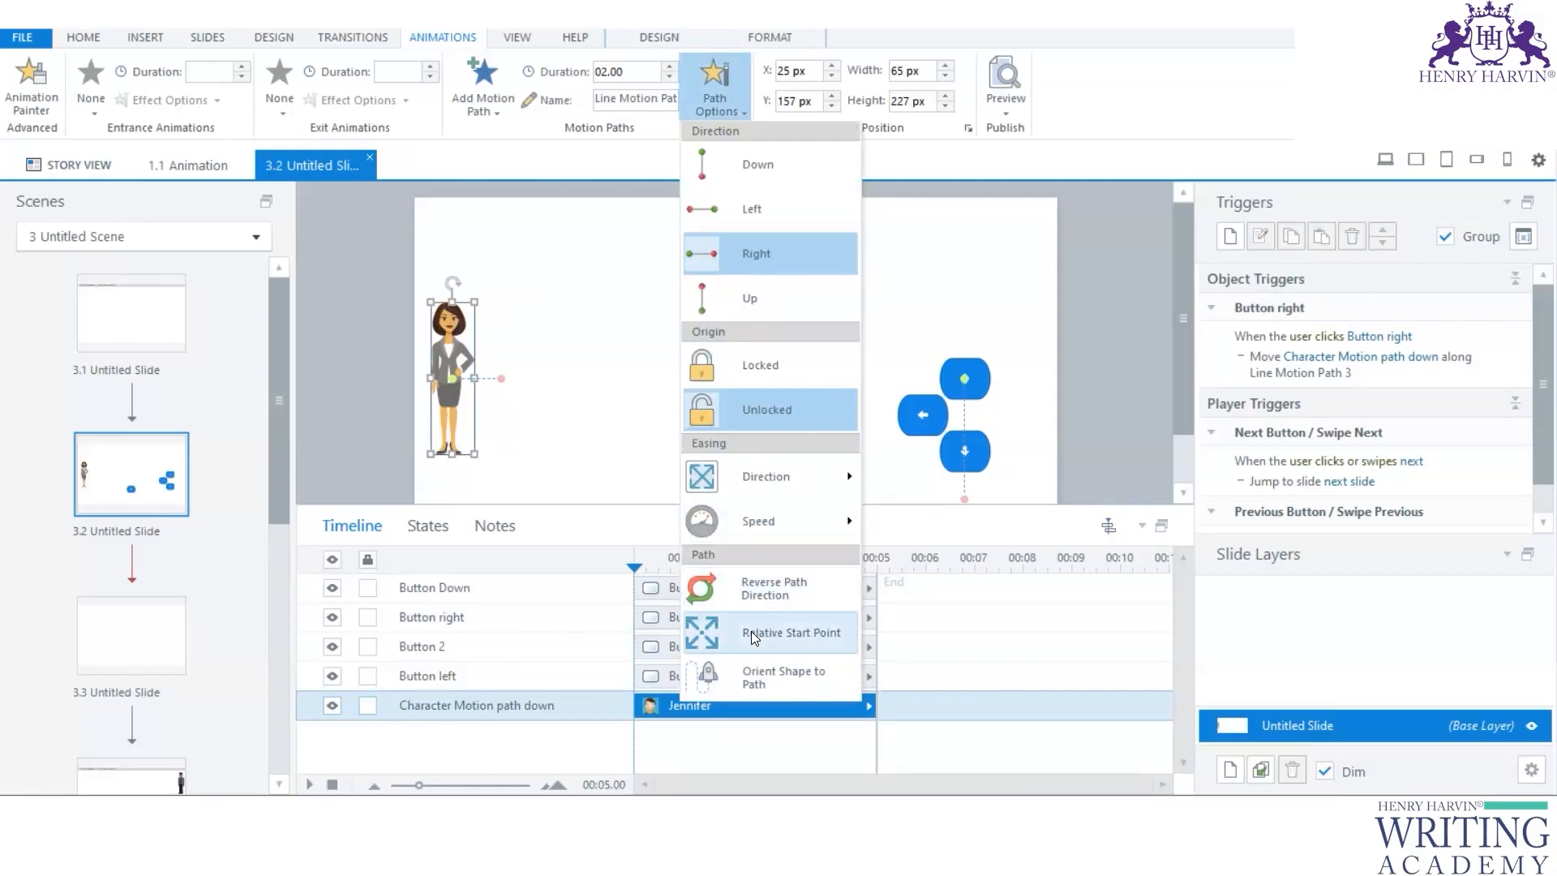
click(751, 632)
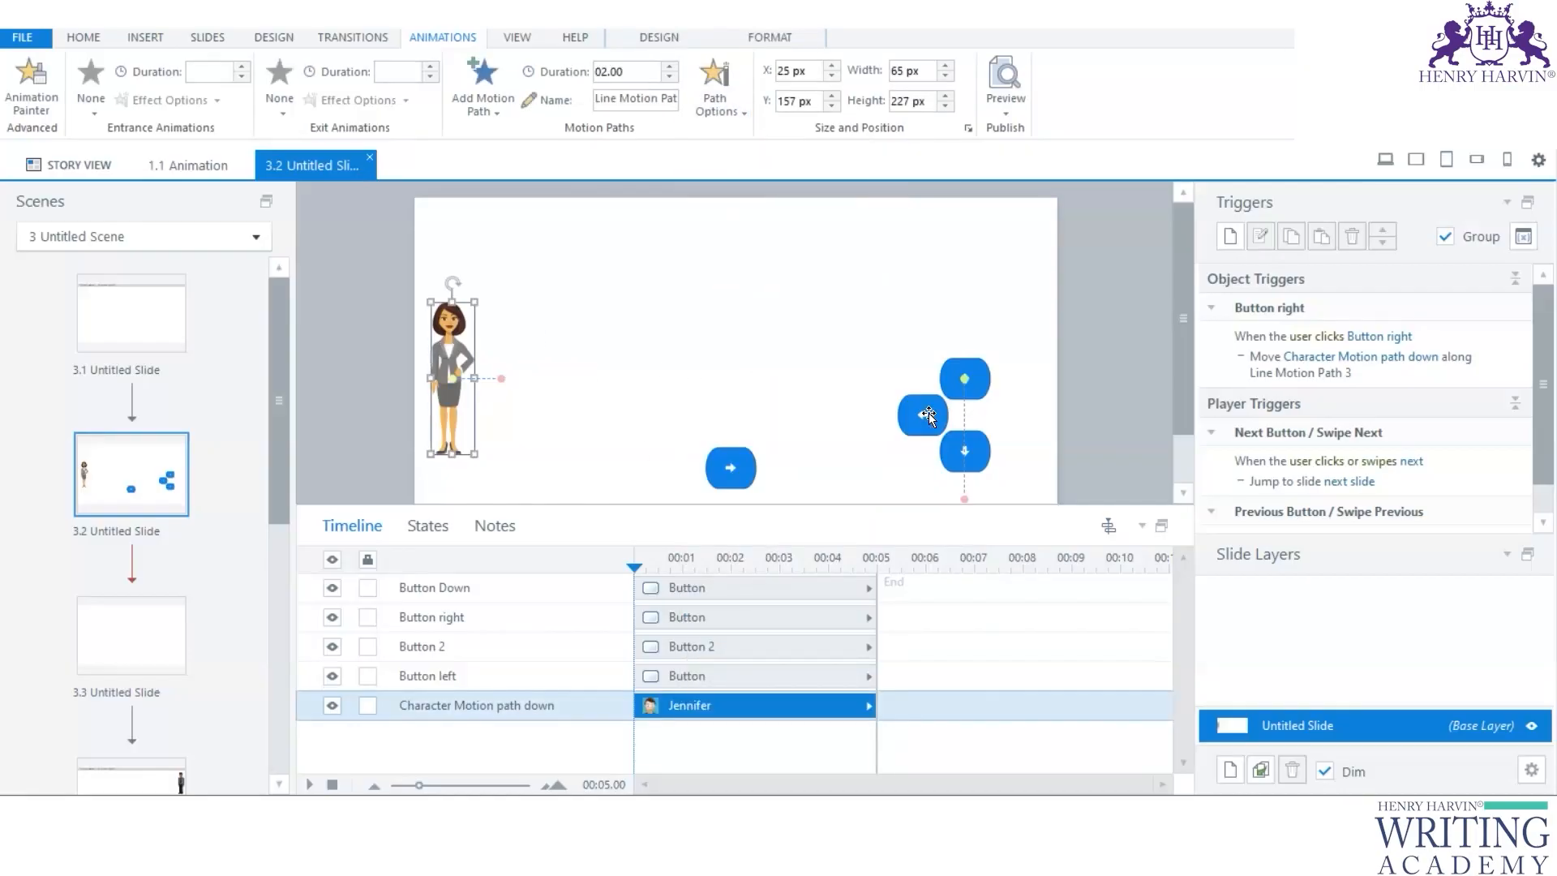
Step: Preview slide 3.2, test the right arrow button on the character, and close the preview
click(999, 114)
click(1023, 160)
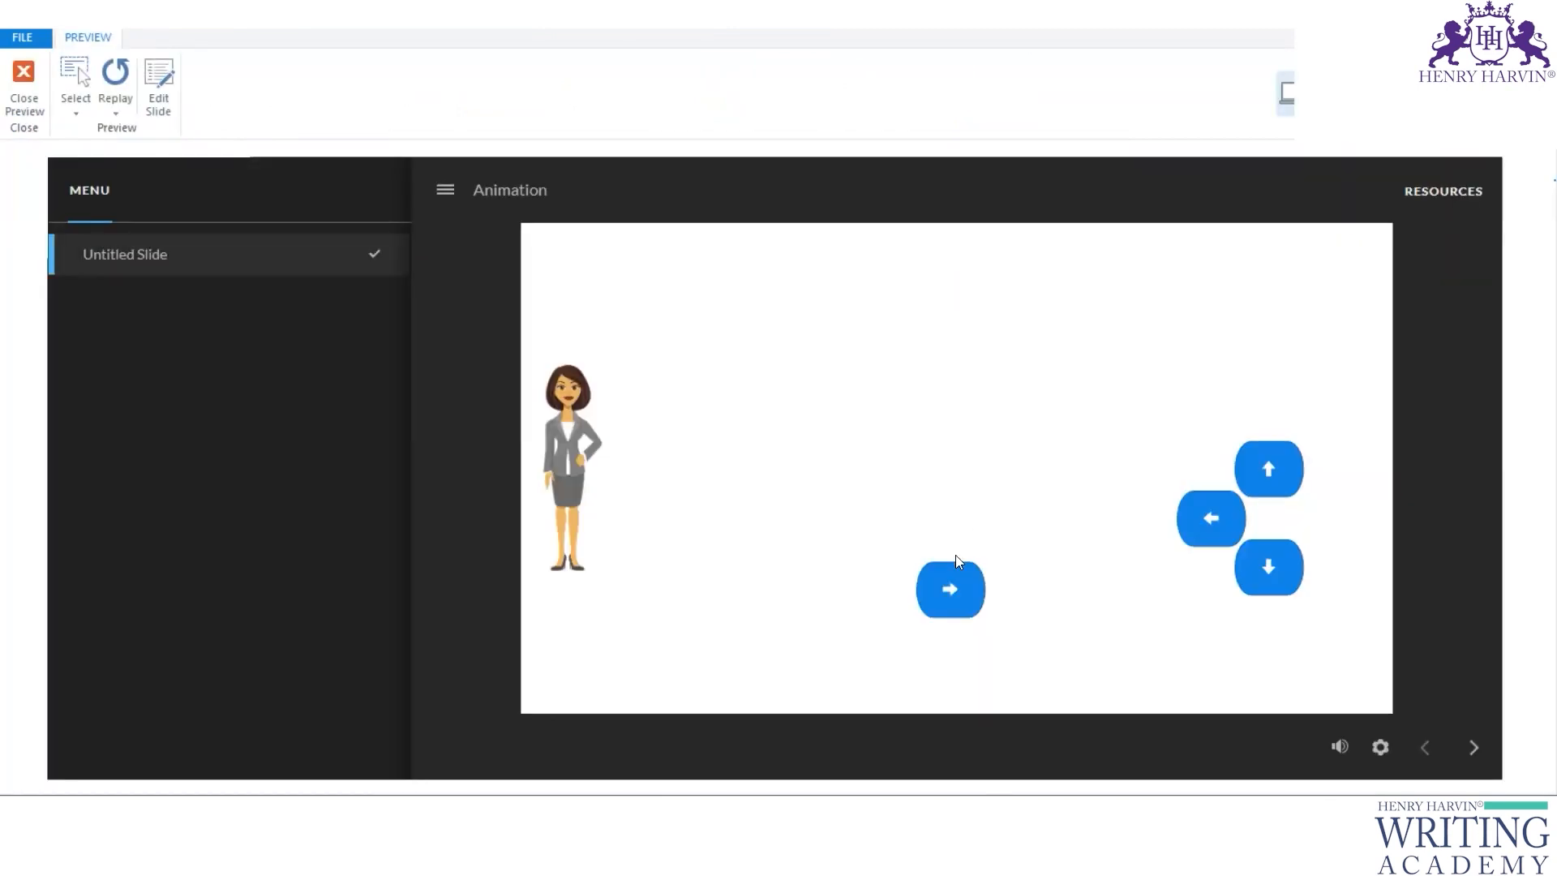
click(950, 592)
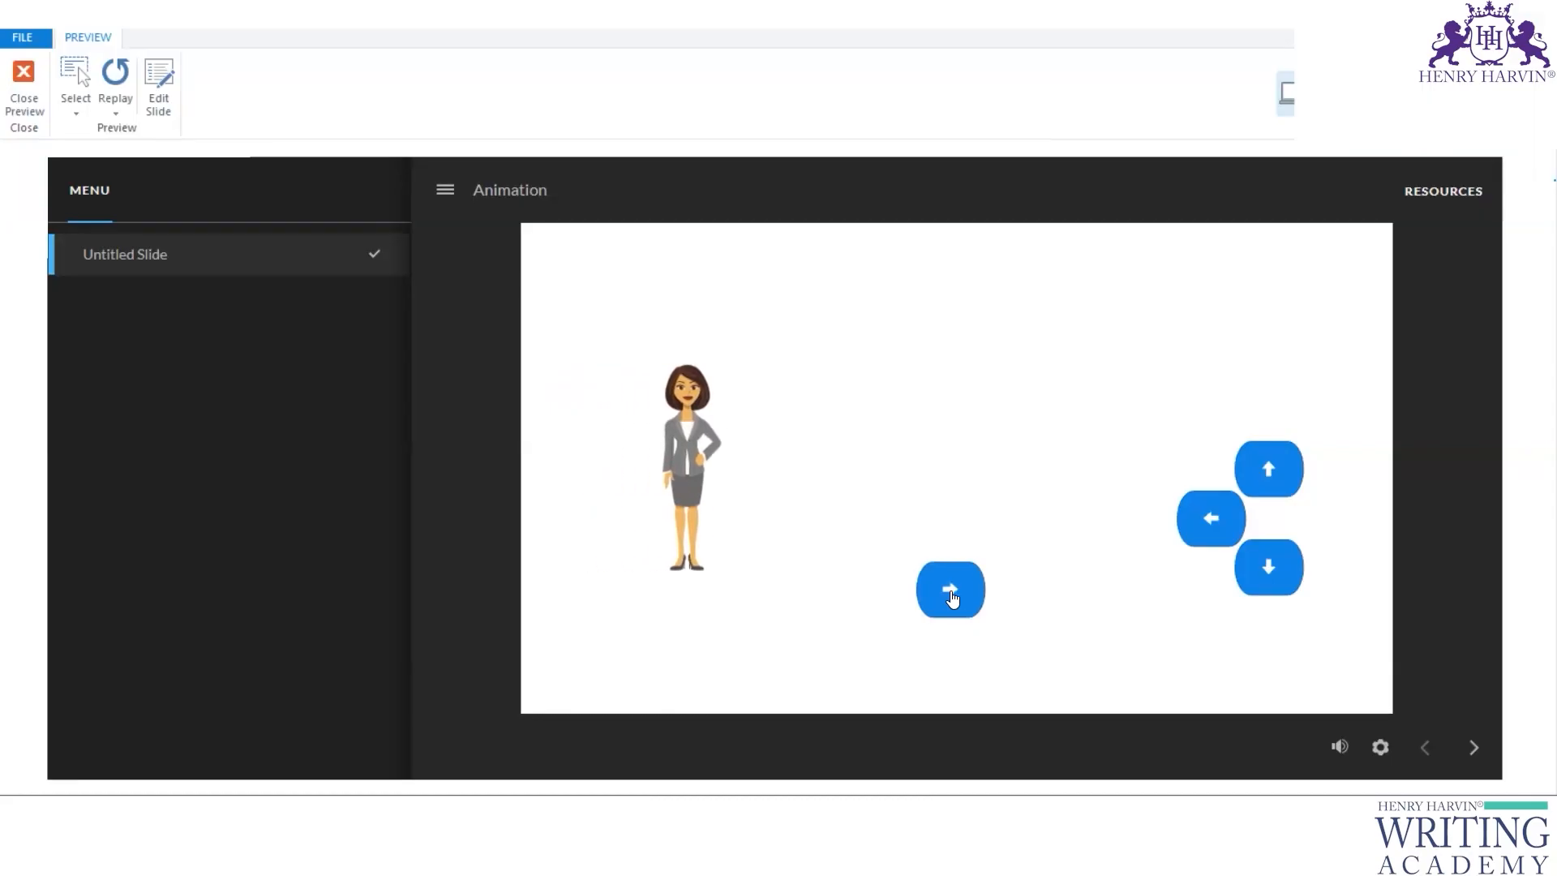
click(35, 98)
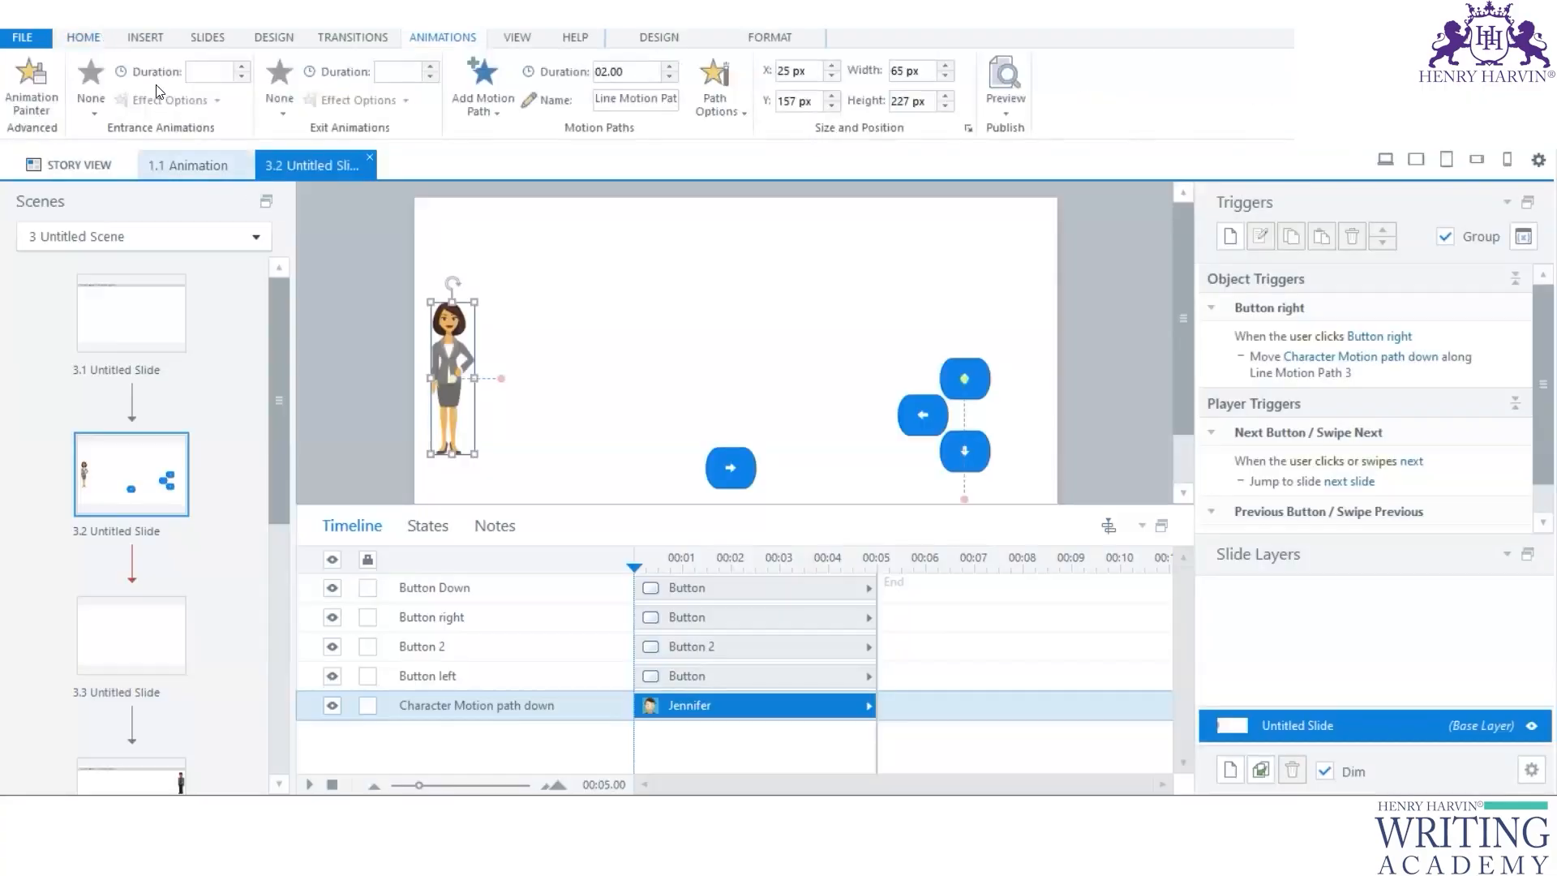
Step: Change the character's perspective so she faces right, toward the middle of the slide
click(768, 37)
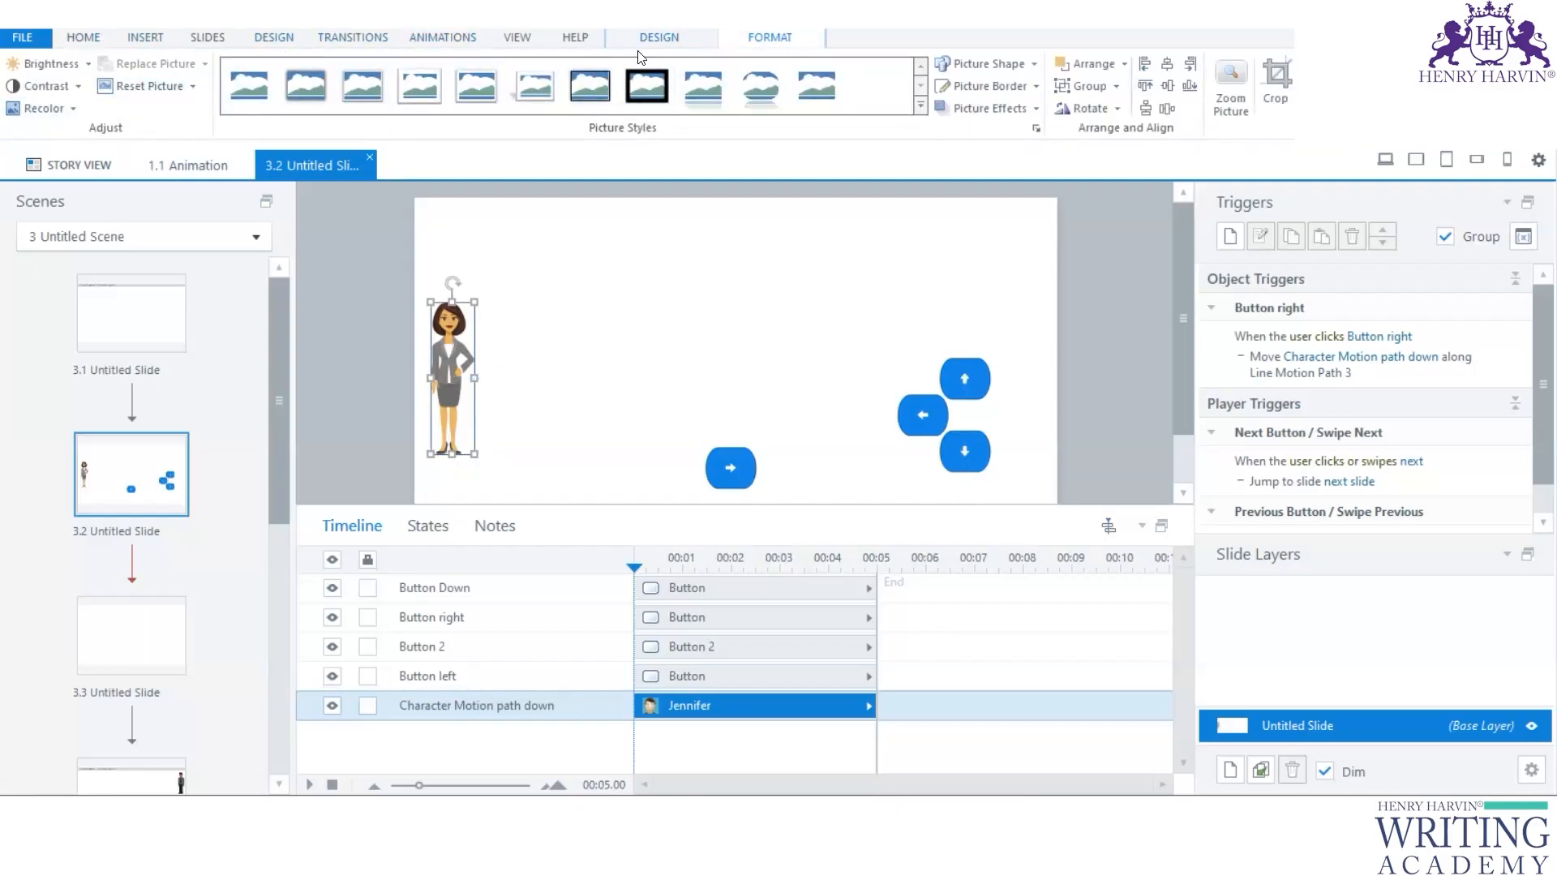
click(659, 37)
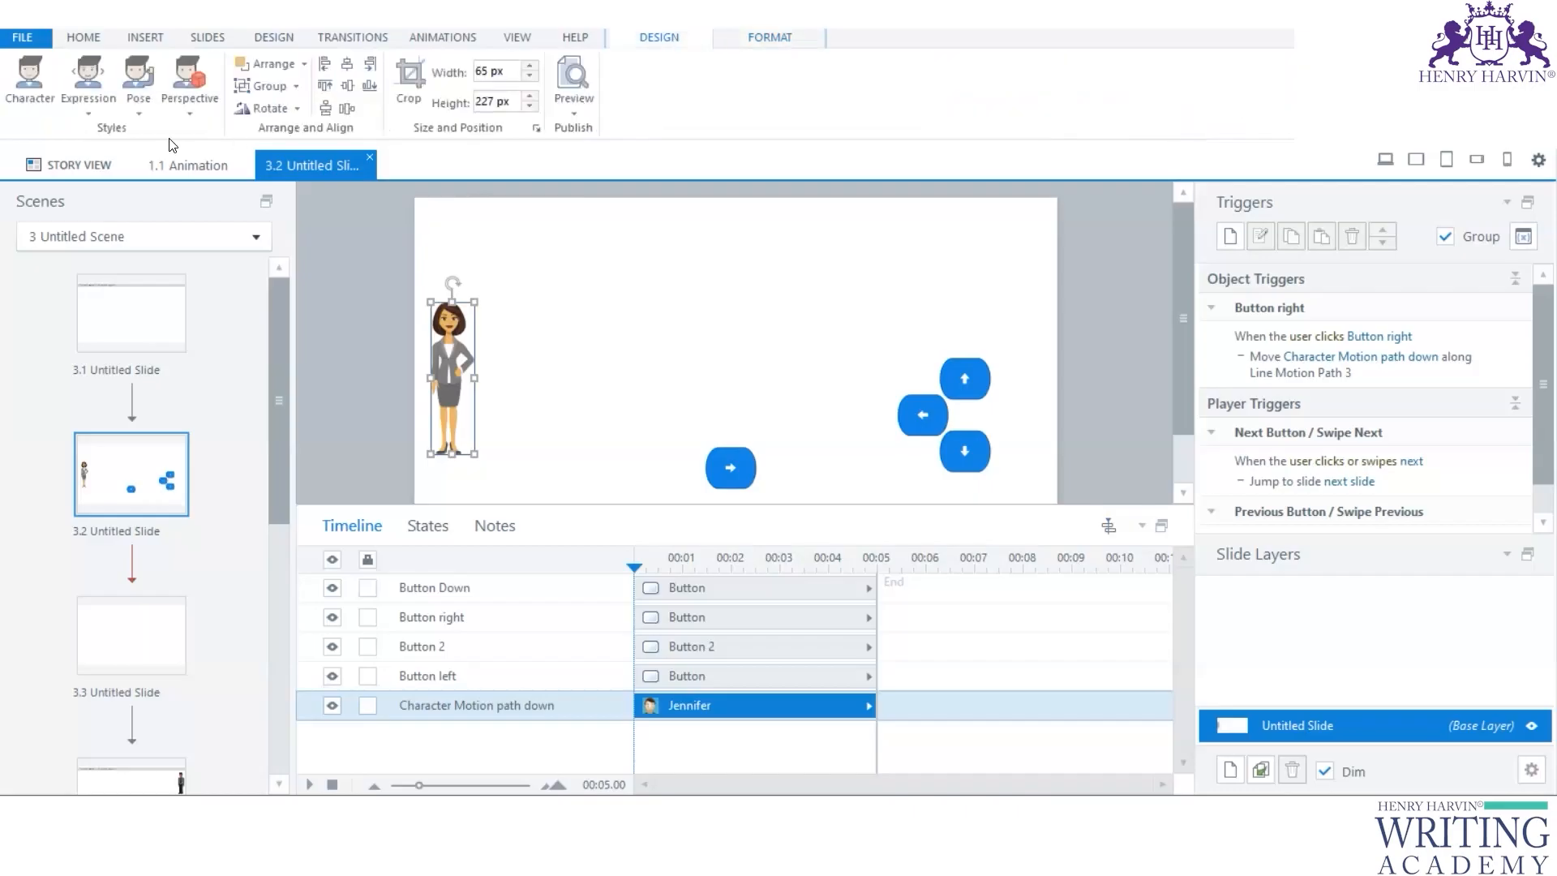
click(137, 101)
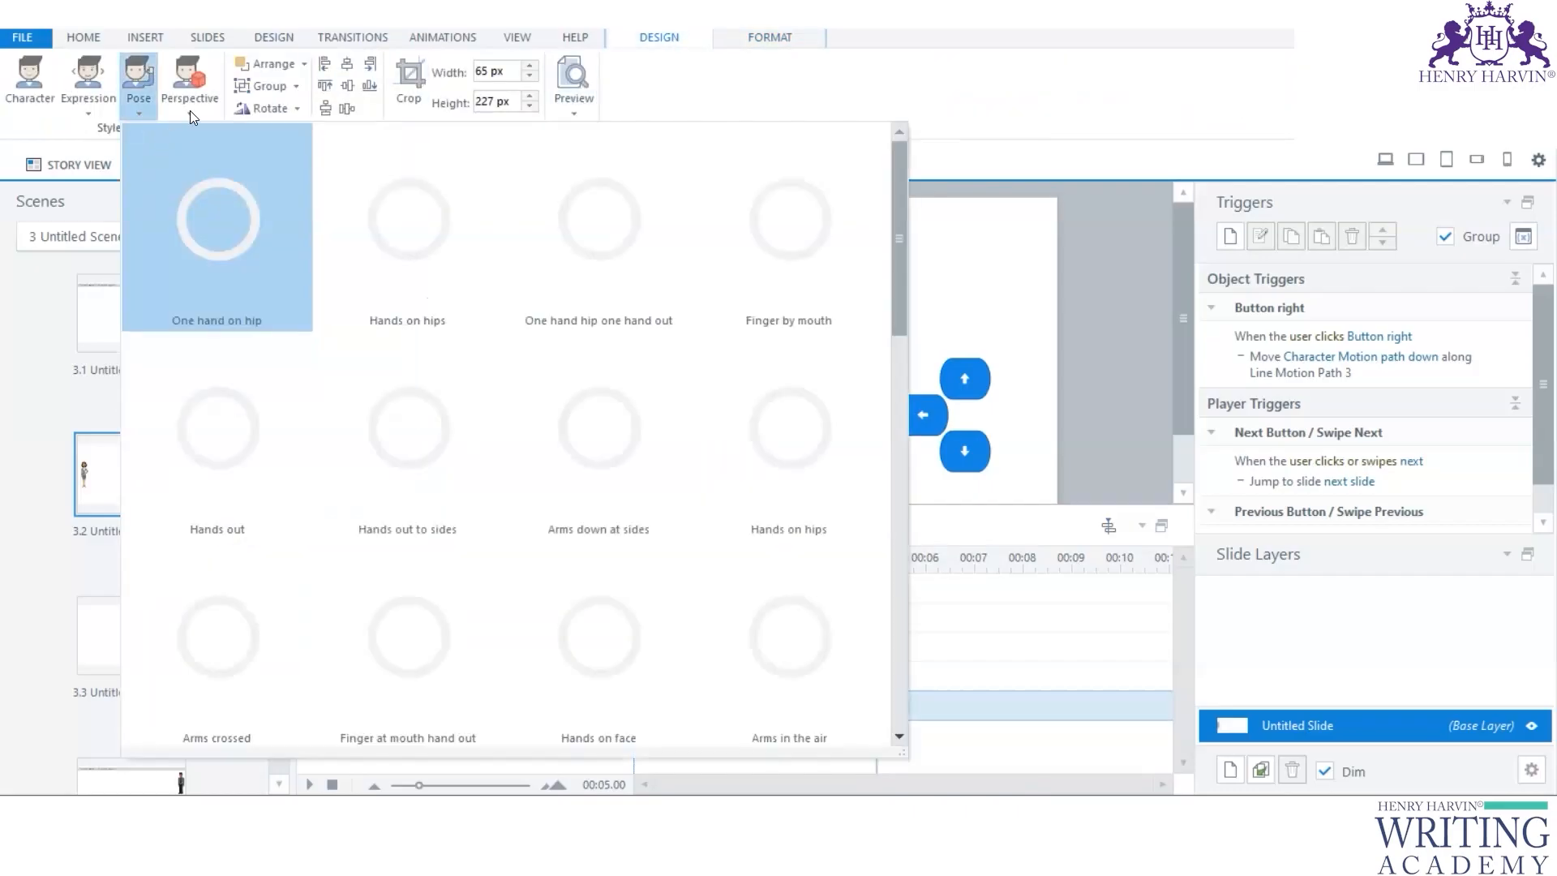
click(190, 112)
click(403, 176)
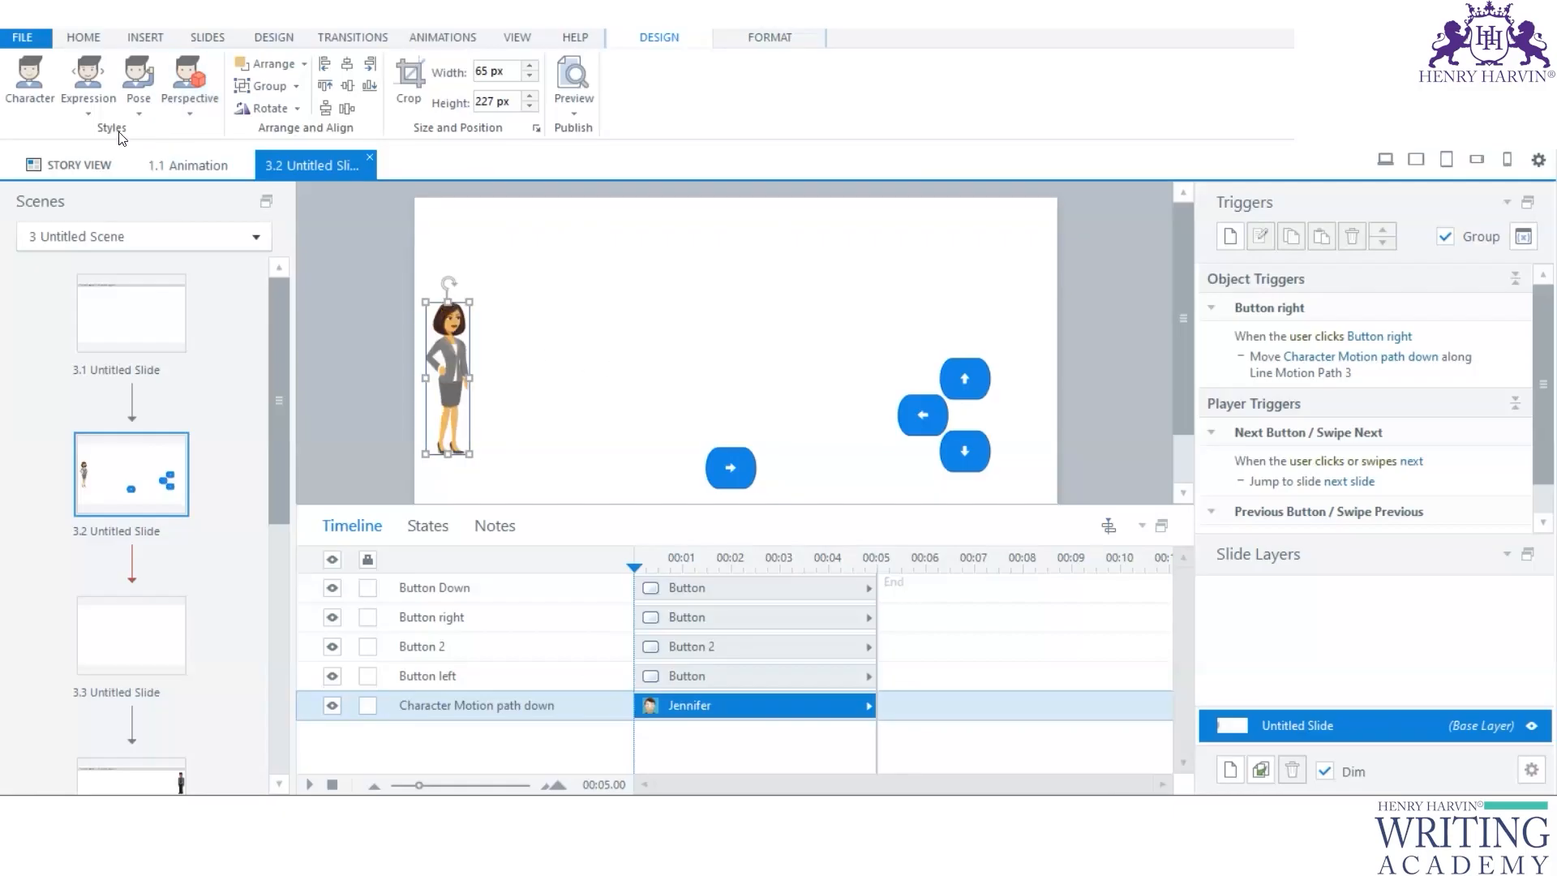
Step: Look through the available character poses and leave the current pose in place
click(137, 107)
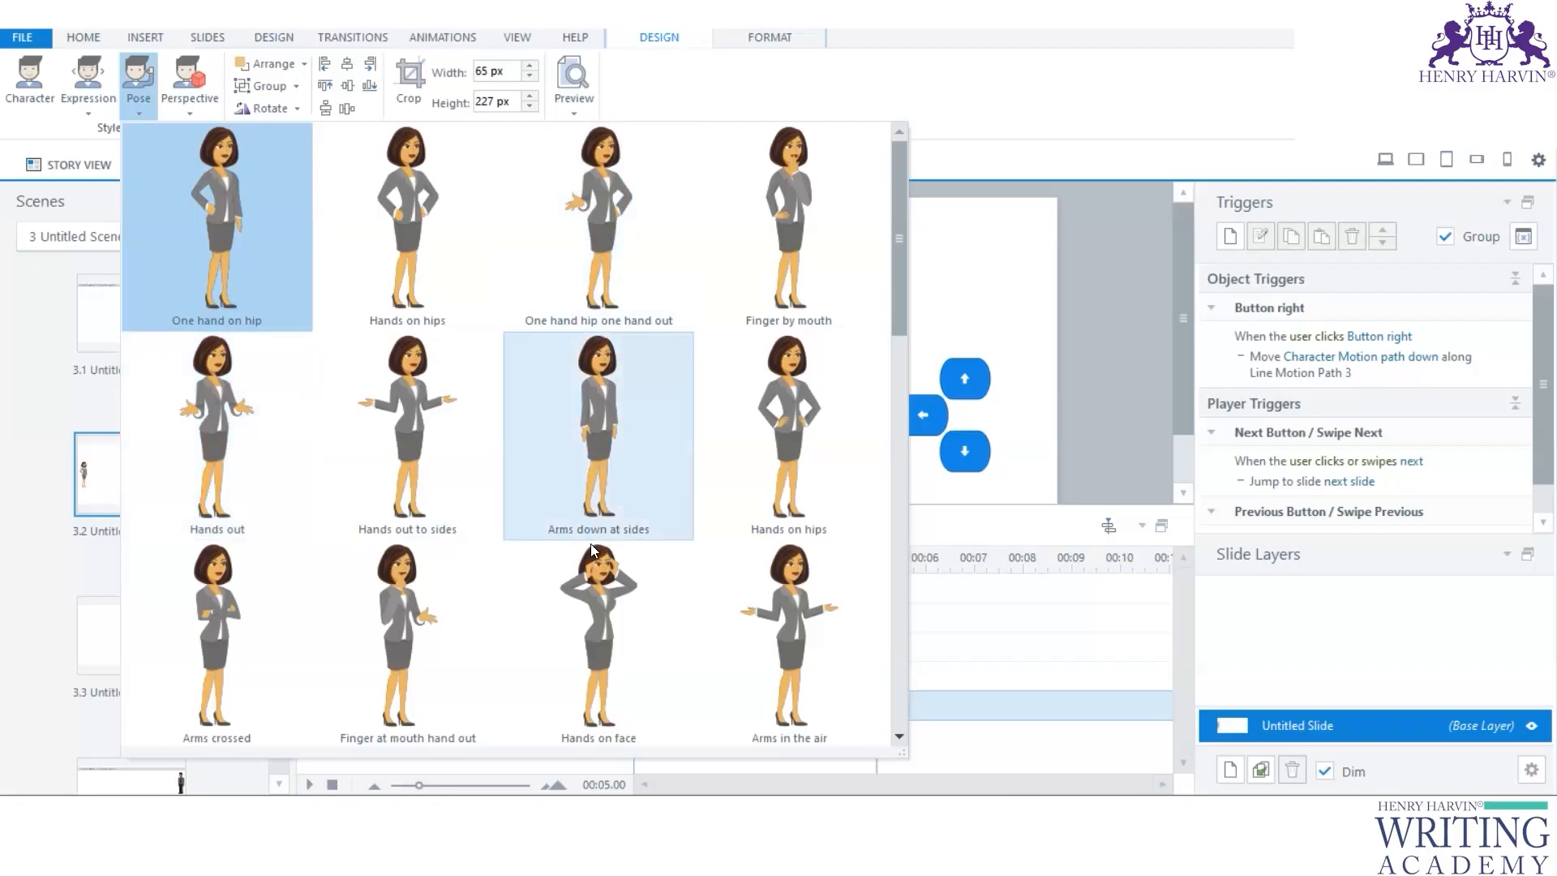
scroll(592, 543, down, 1)
scroll(592, 551, down, 1)
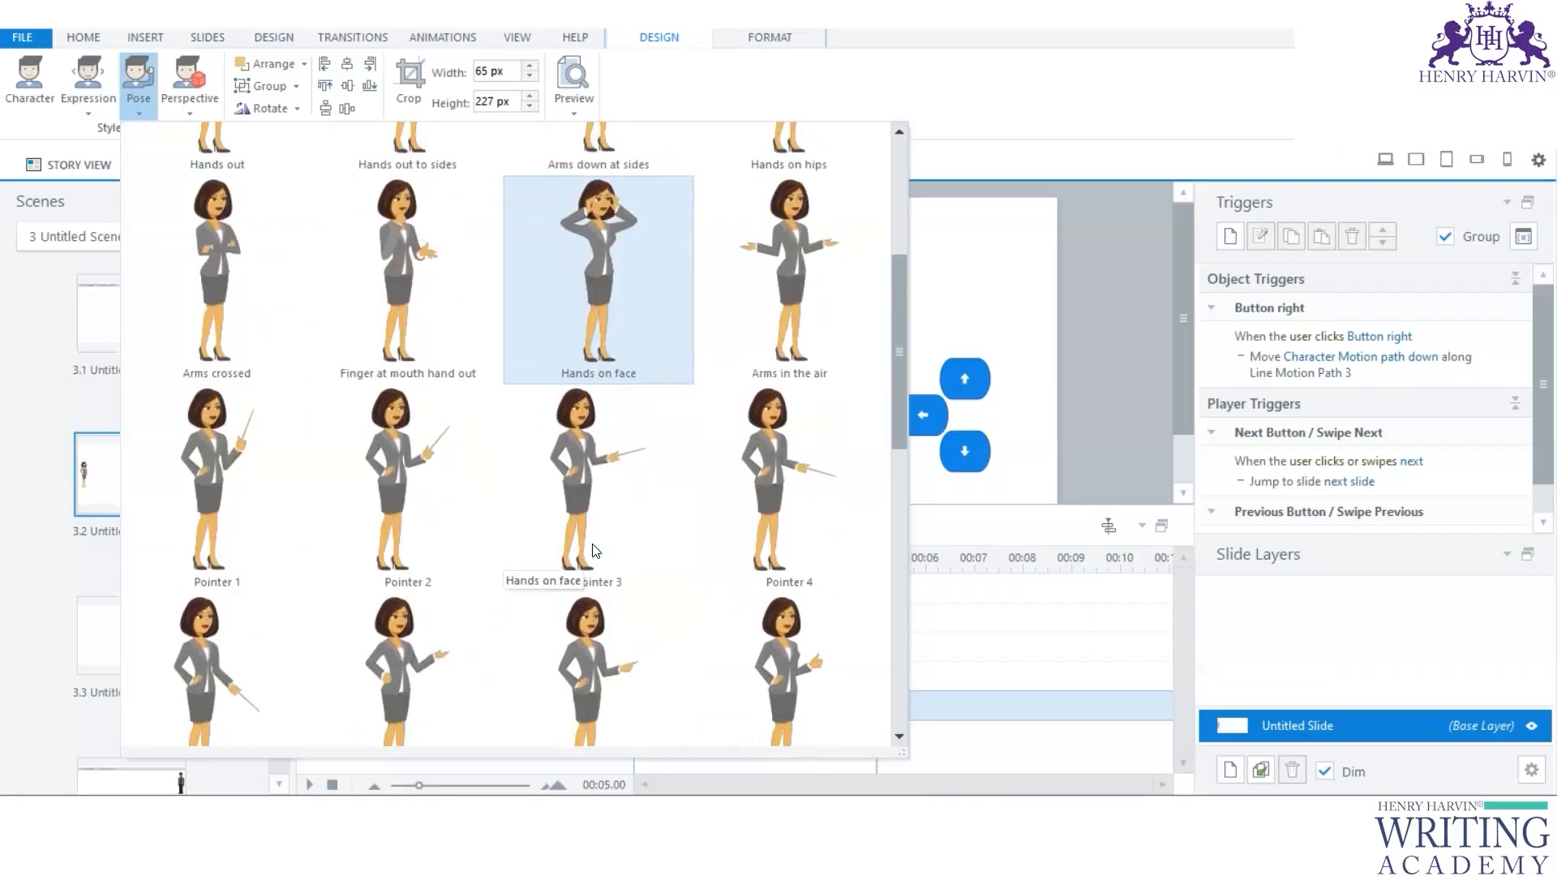
scroll(592, 545, down, 2)
scroll(592, 545, up, 3)
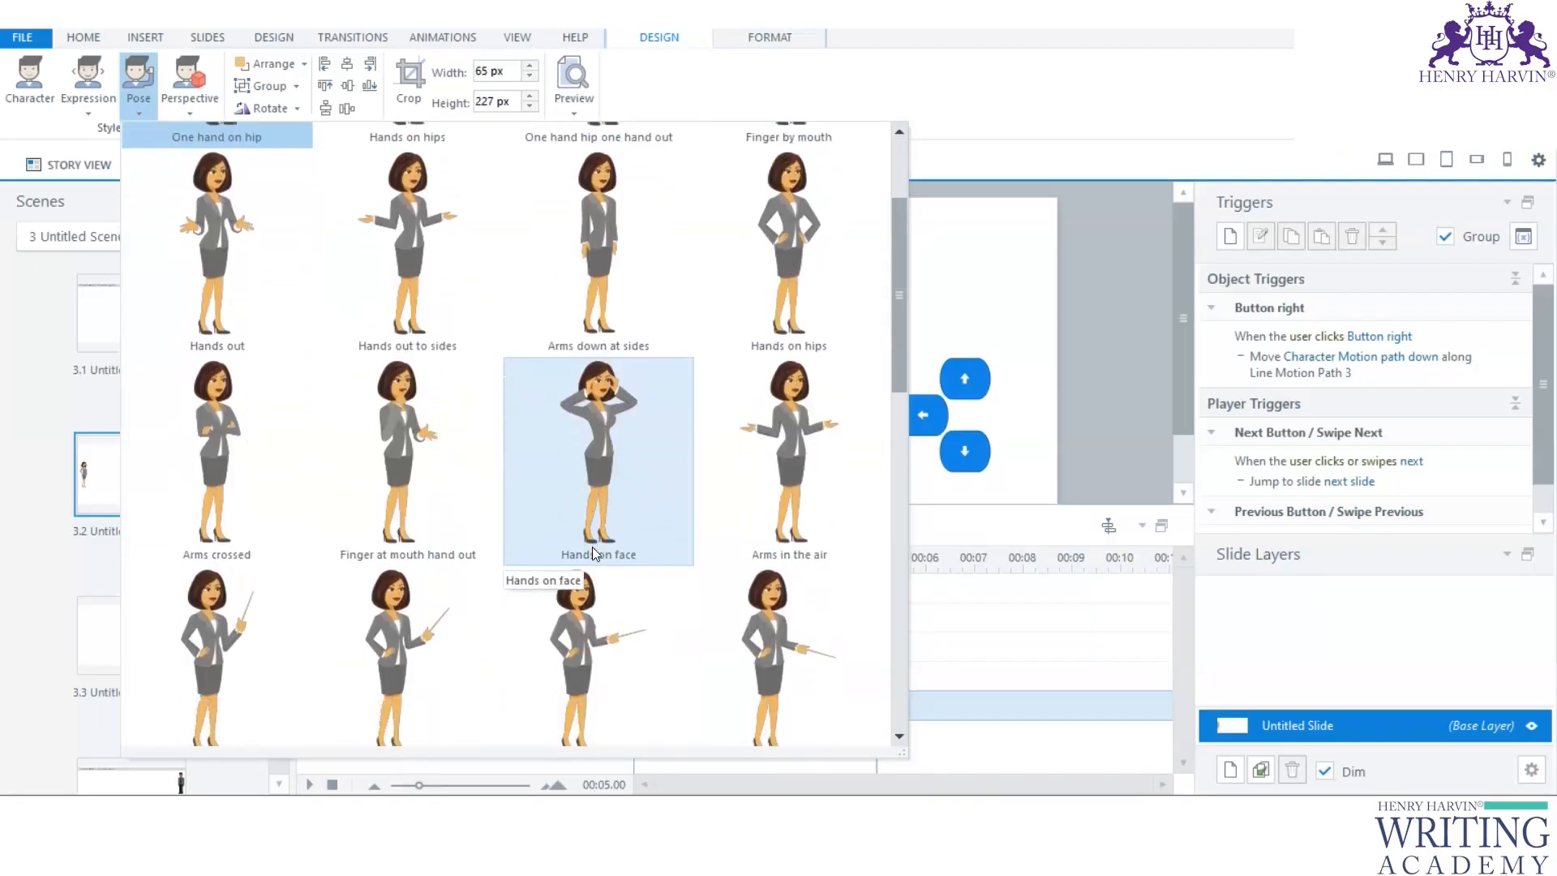
scroll(592, 546, down, 4)
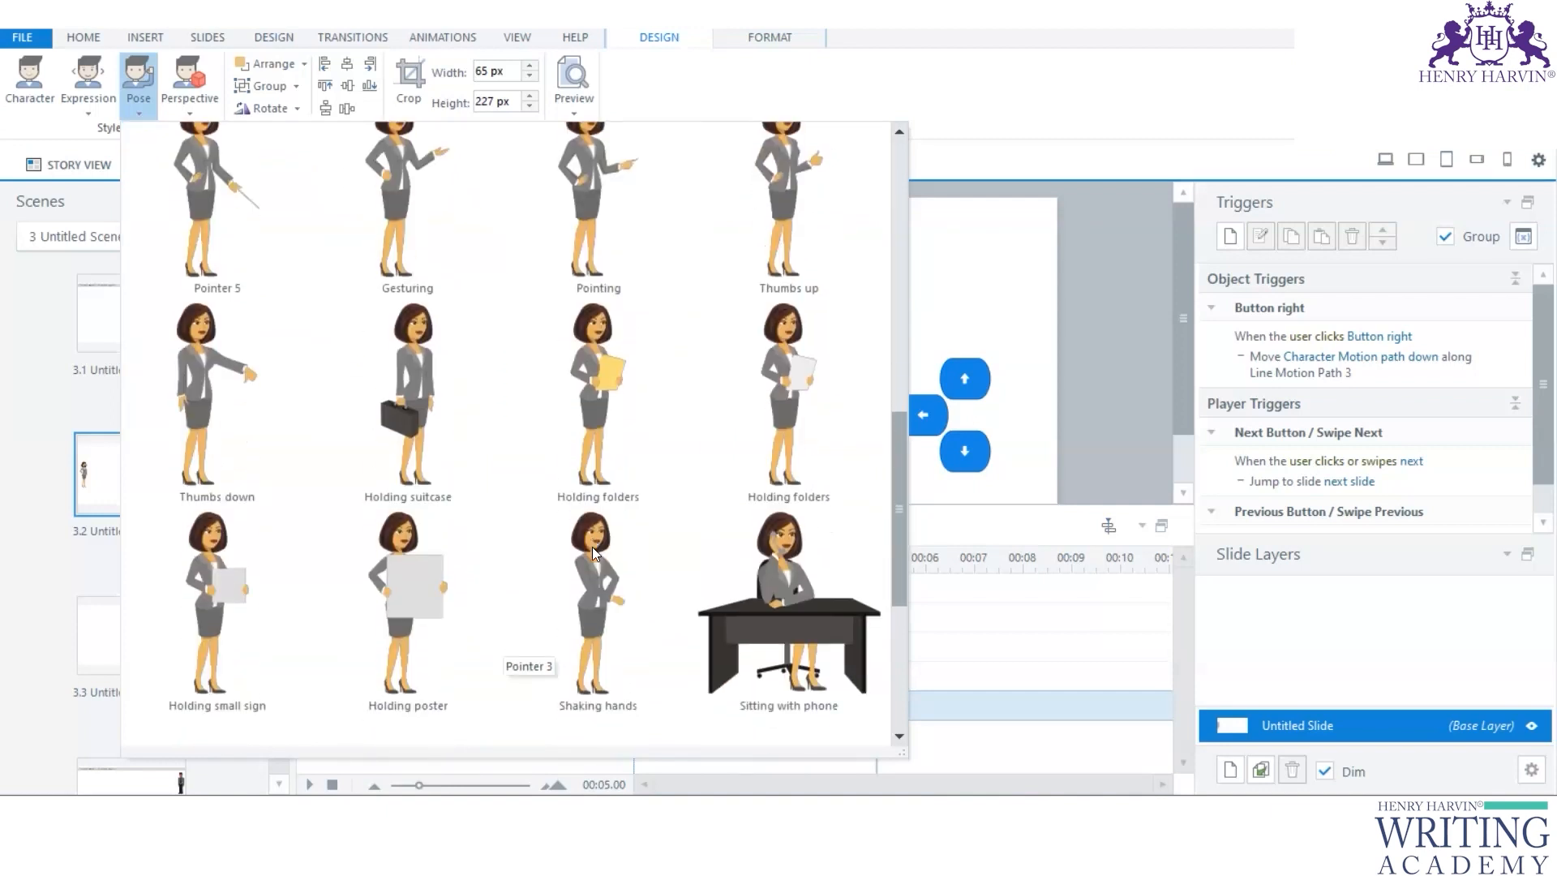
scroll(592, 546, up, 3)
scroll(592, 547, down, 1)
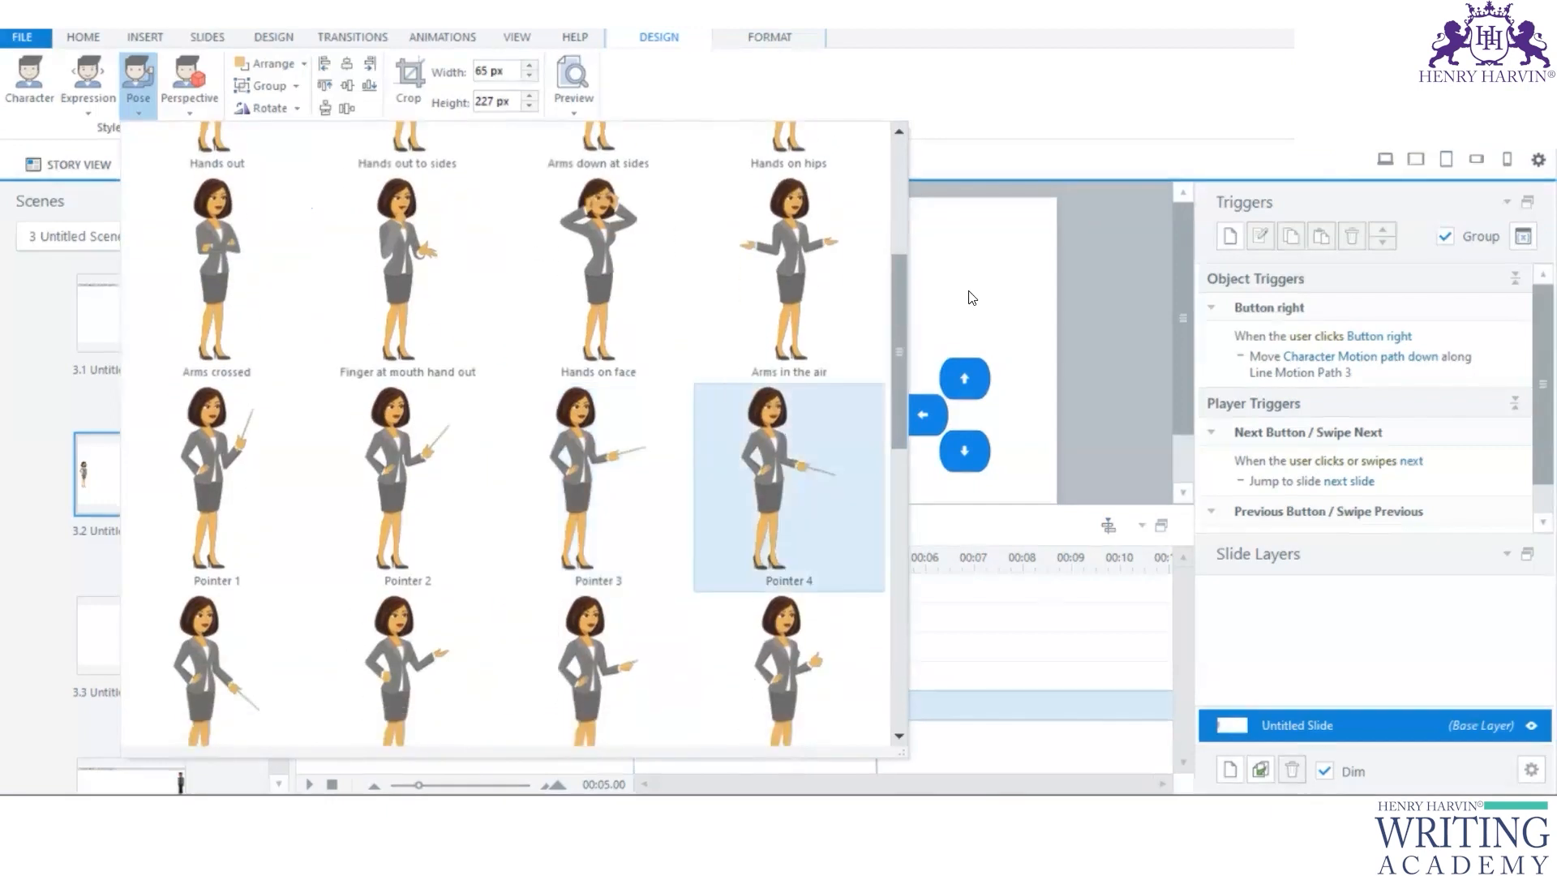
scroll(546, 516, down, 5)
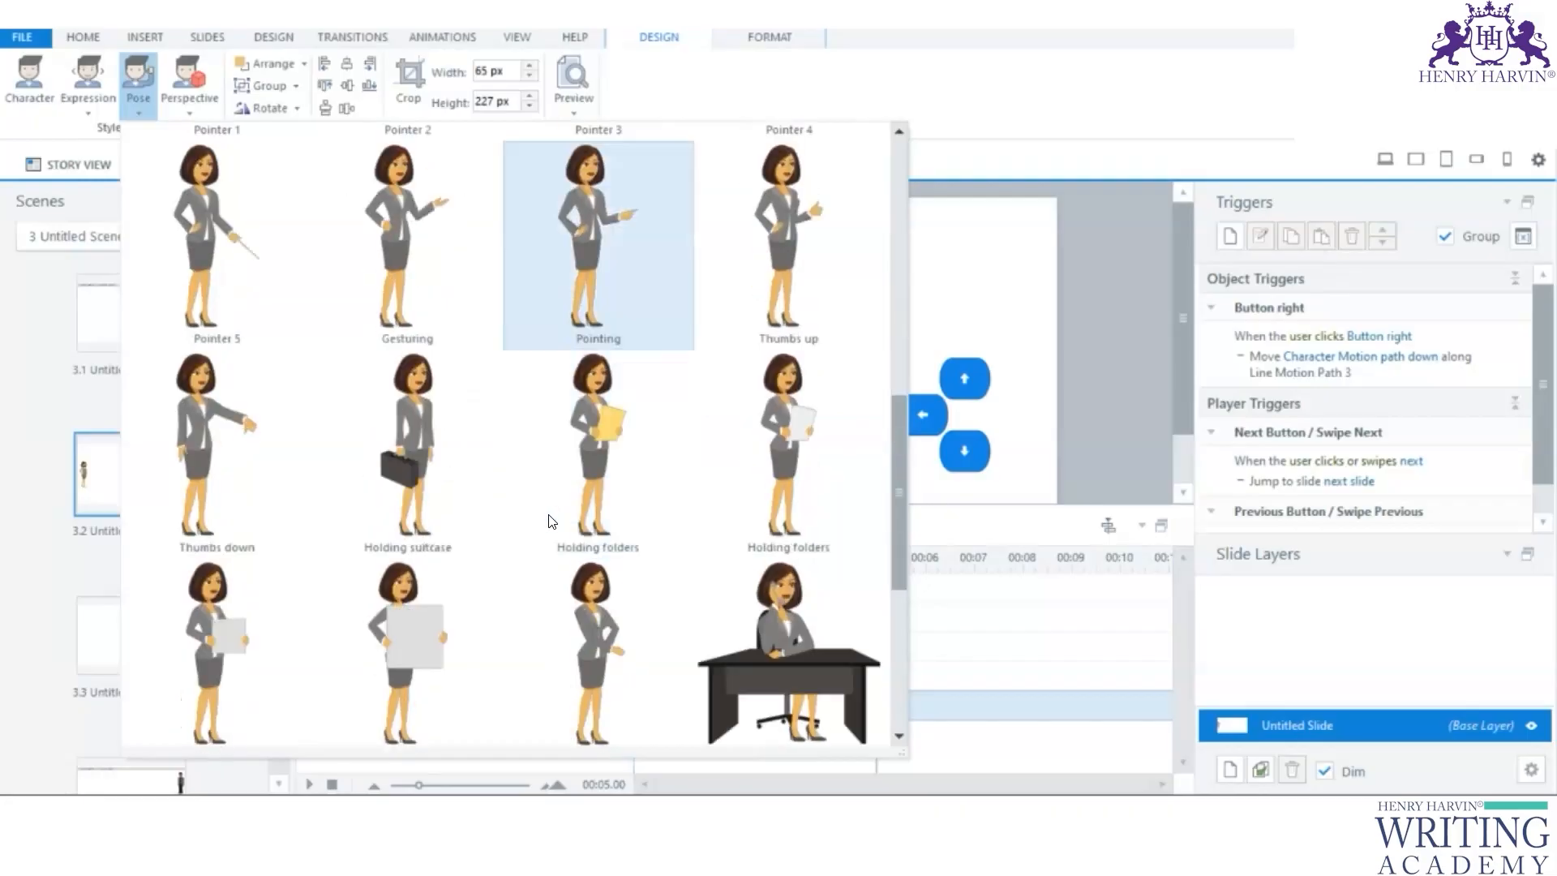
scroll(548, 526, up, 6)
scroll(548, 526, down, 3)
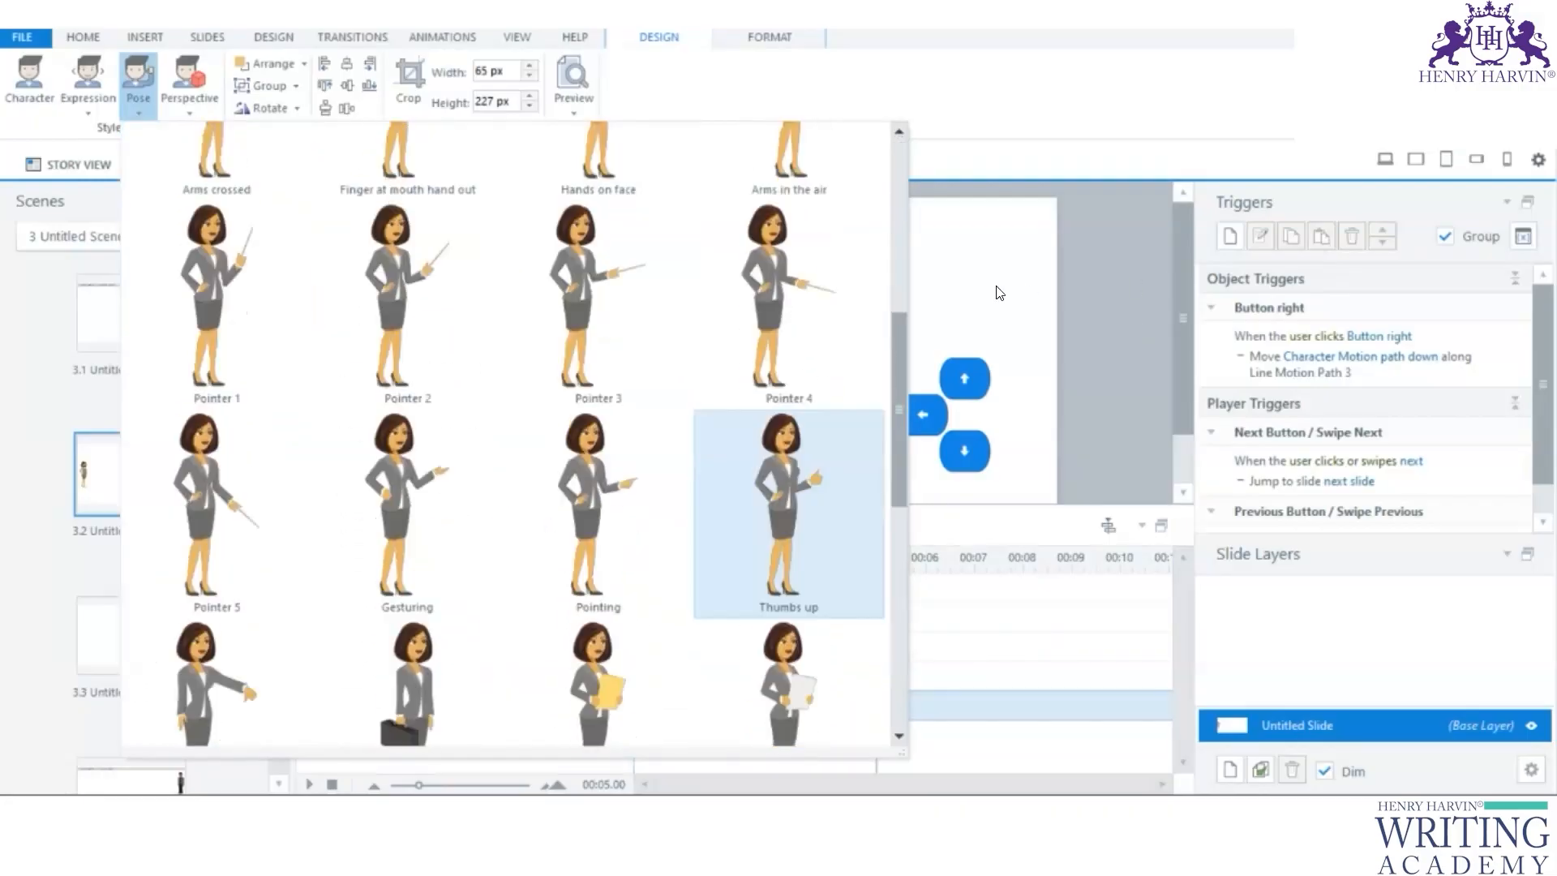
click(997, 290)
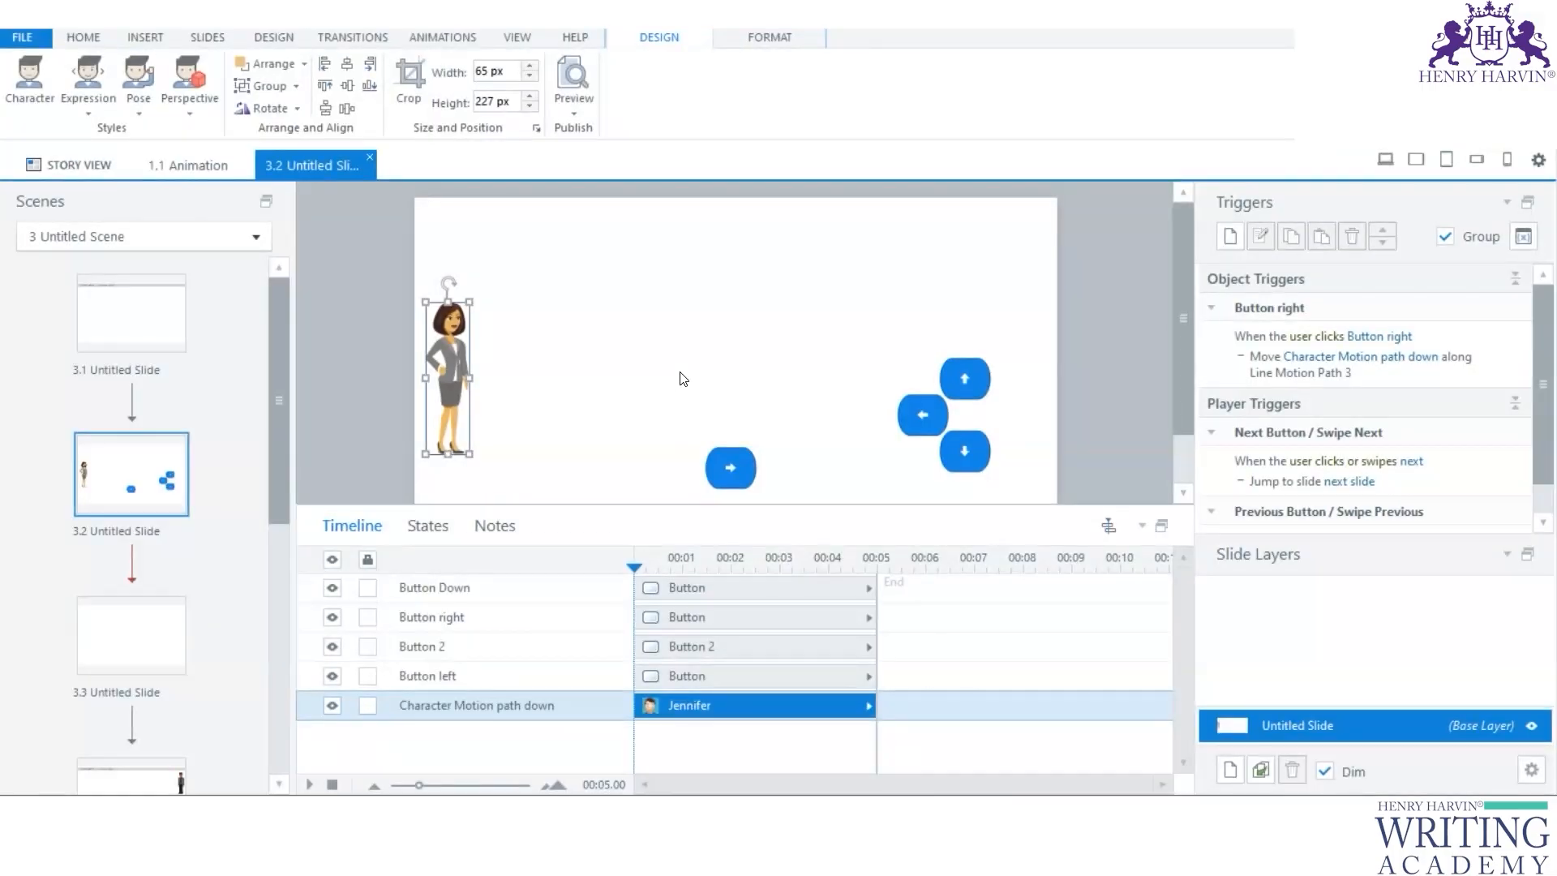
Step: Open the project 5 states layers markers from Demo Files, saving the changes to 4 animation.story
click(22, 37)
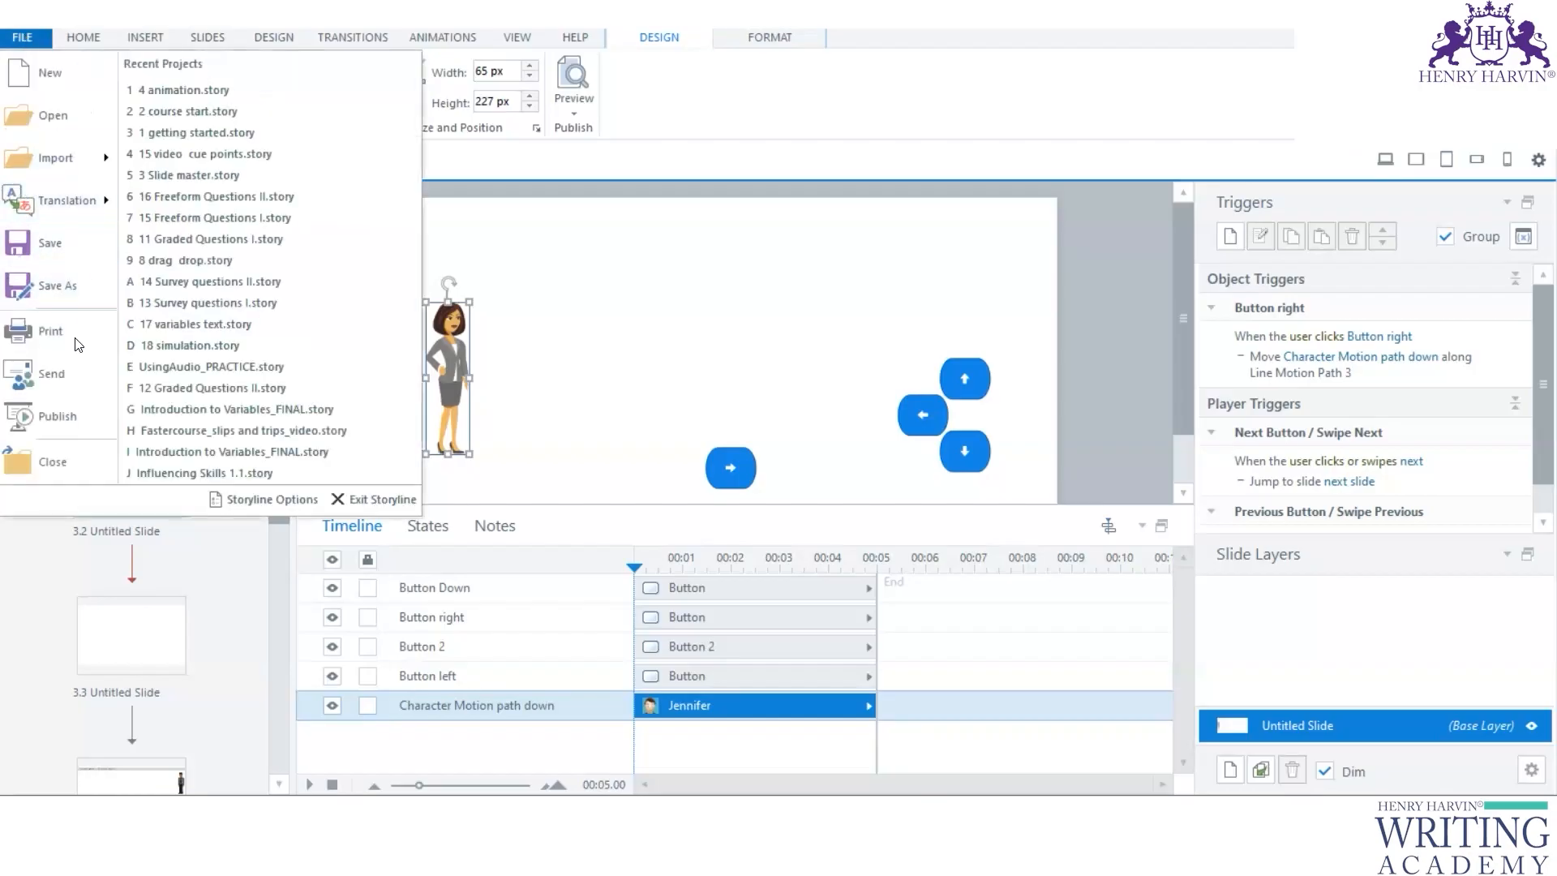
click(53, 123)
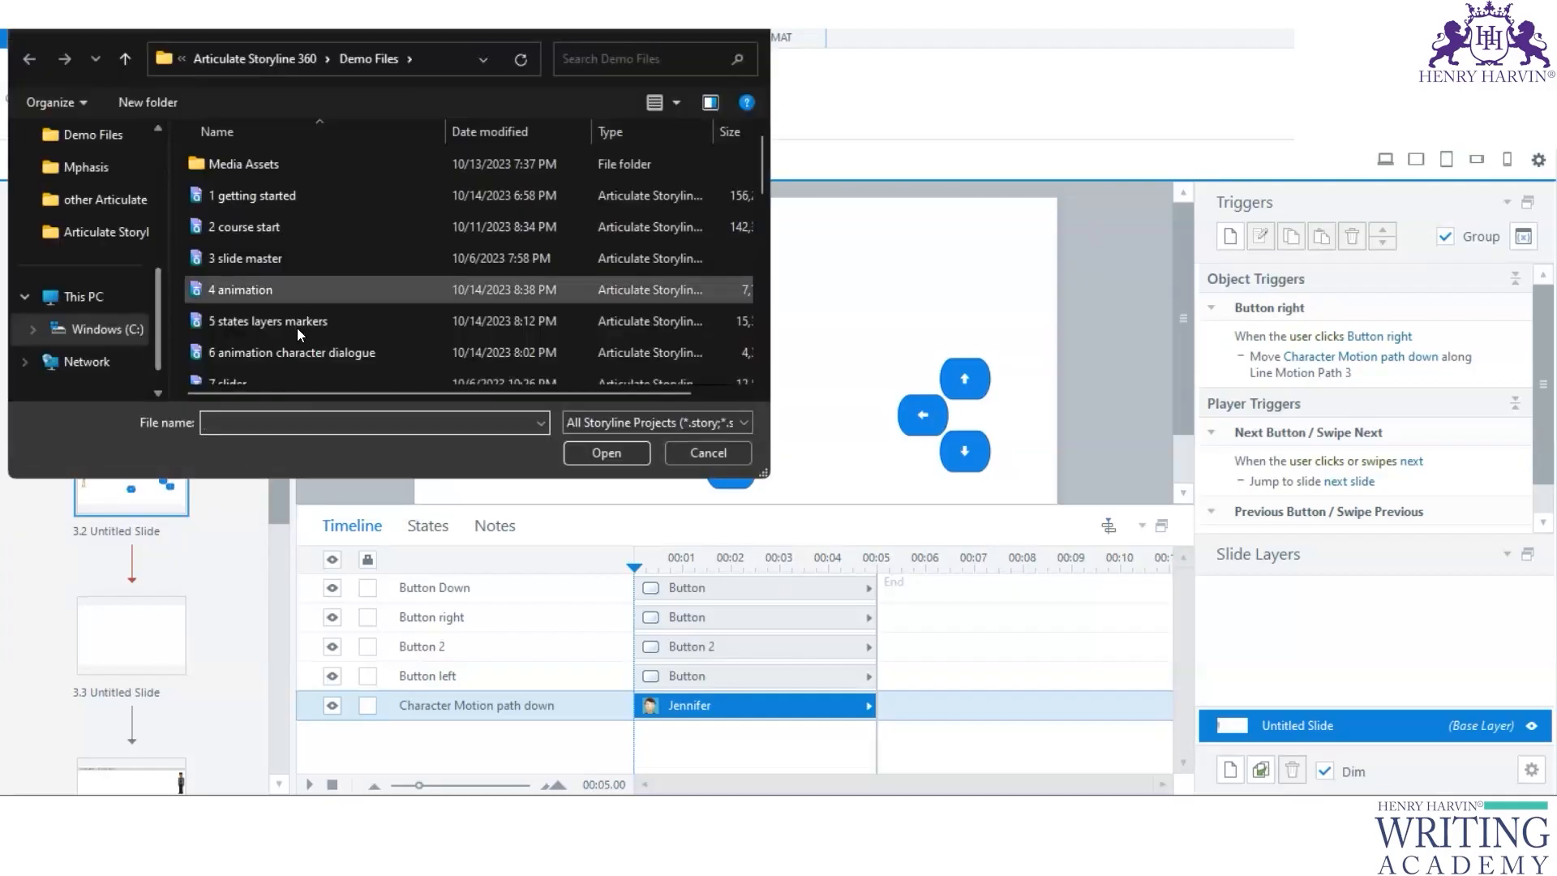
click(302, 323)
click(606, 453)
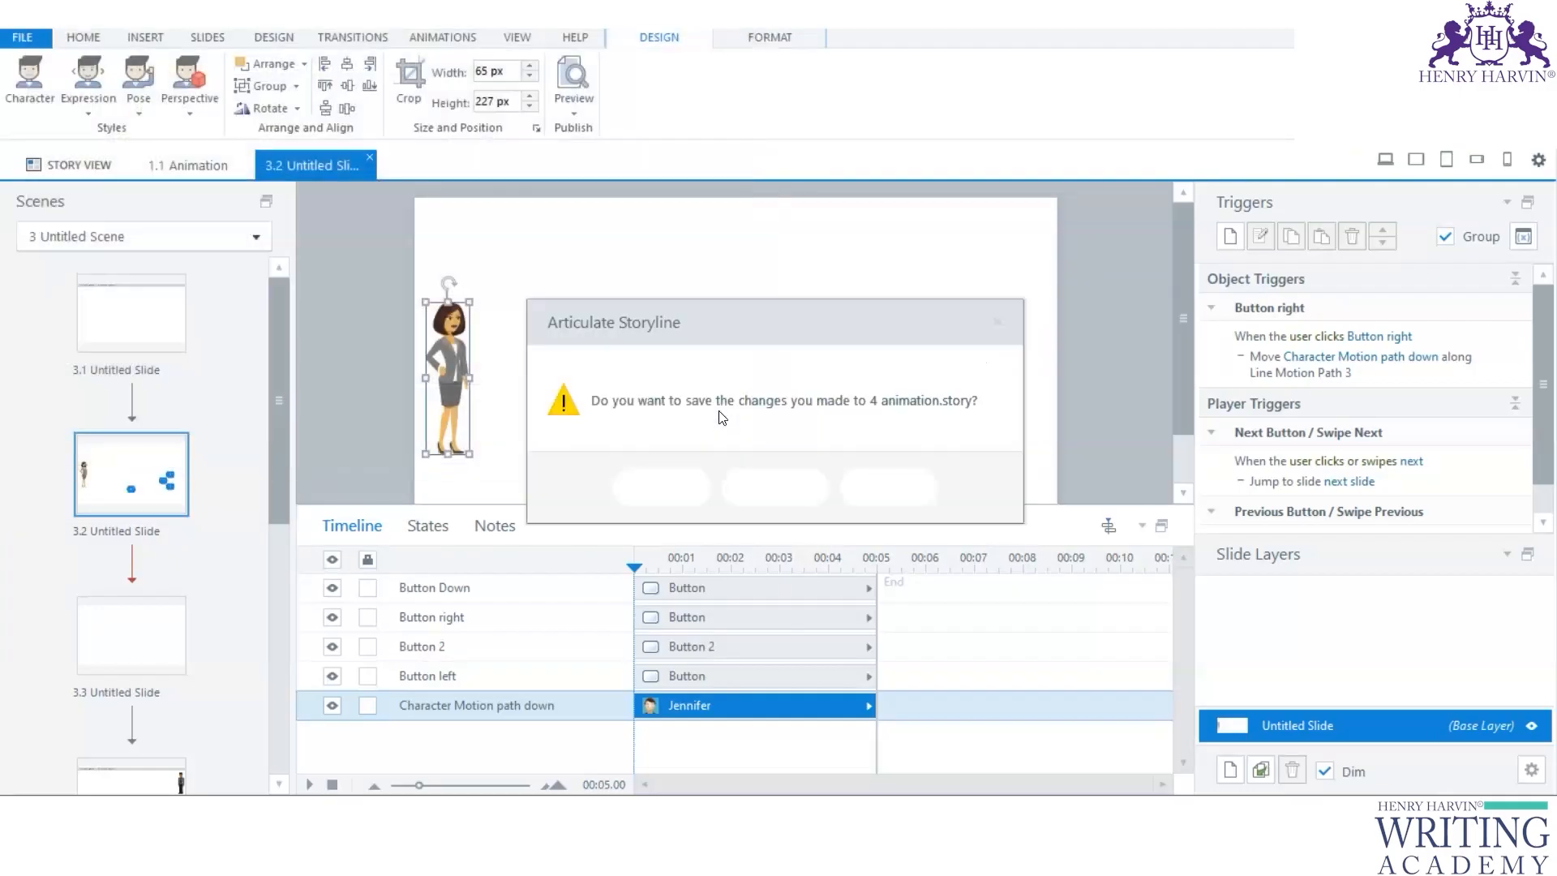
click(672, 490)
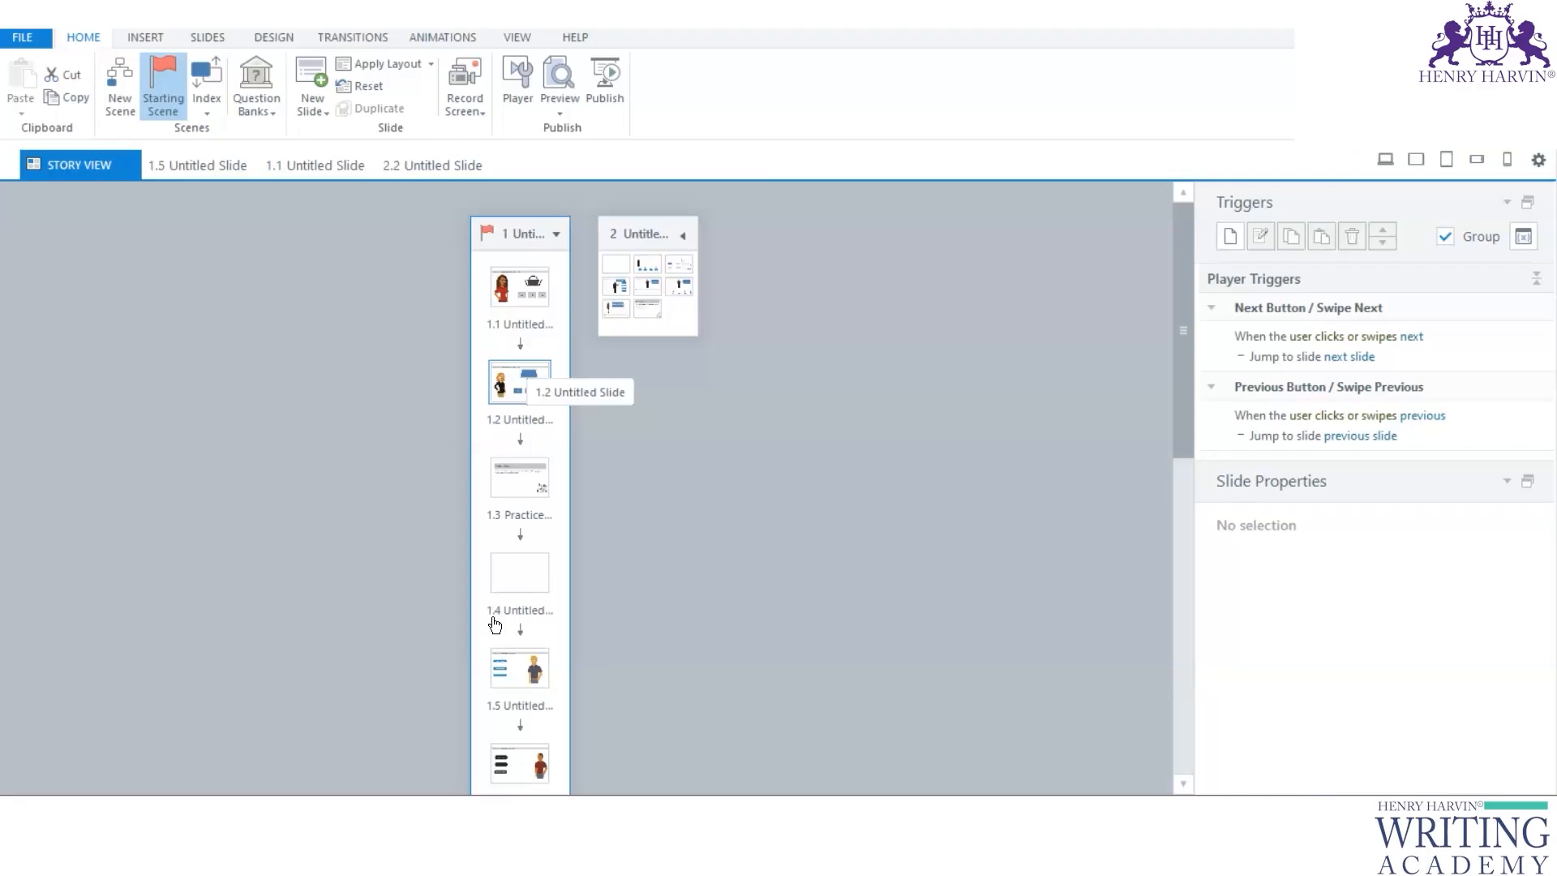
Step: Open slide 1.5 and add two blank slides after it, making the second by duplicating the first
click(507, 660)
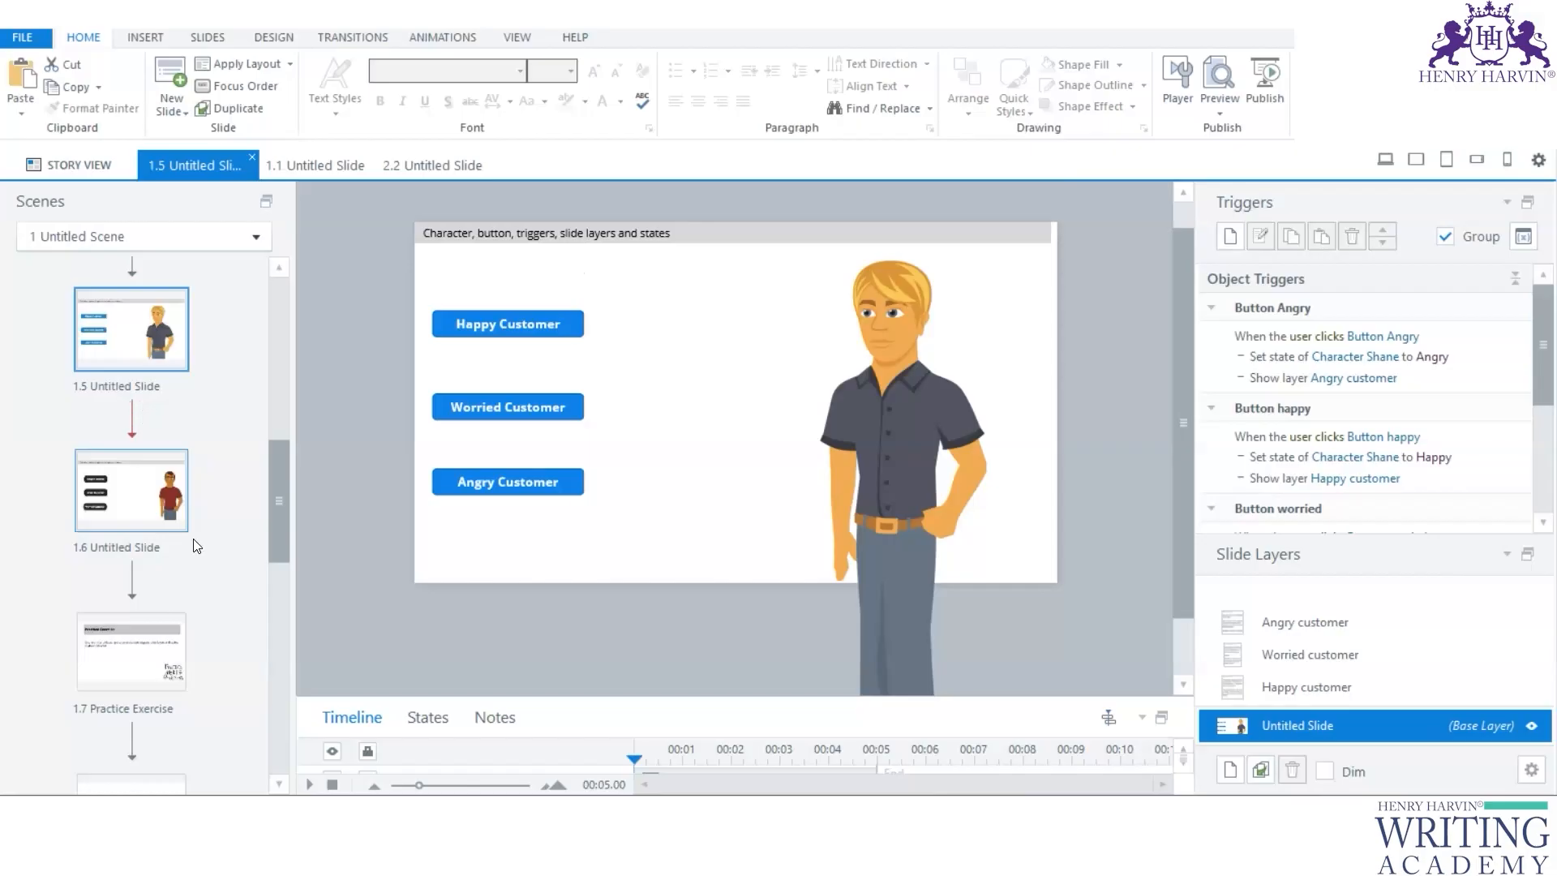
right_click(127, 402)
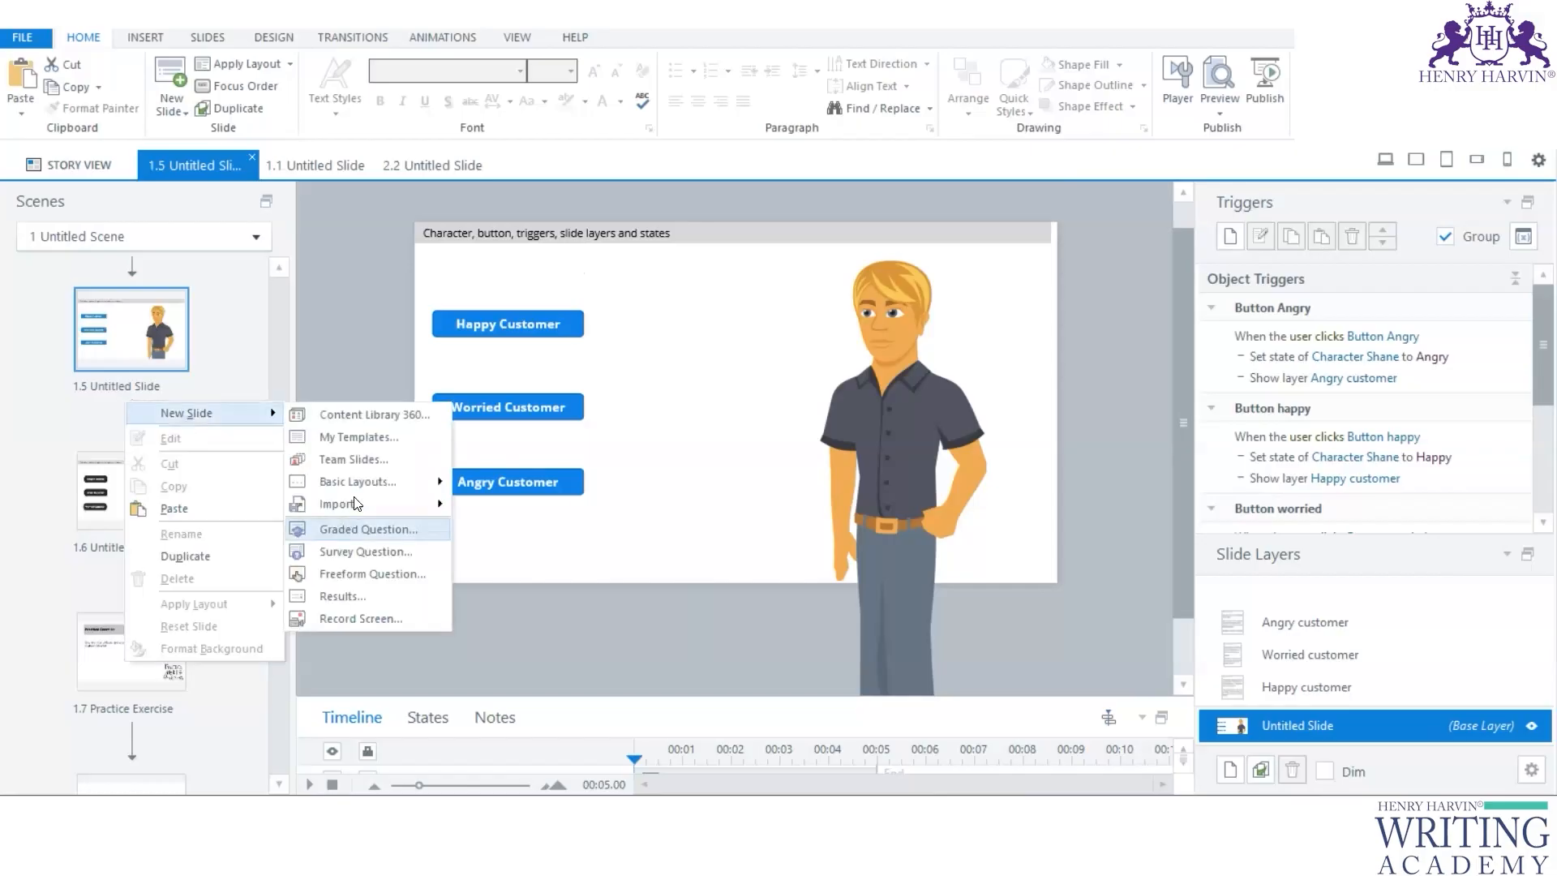
mouse_move(363, 483)
click(621, 562)
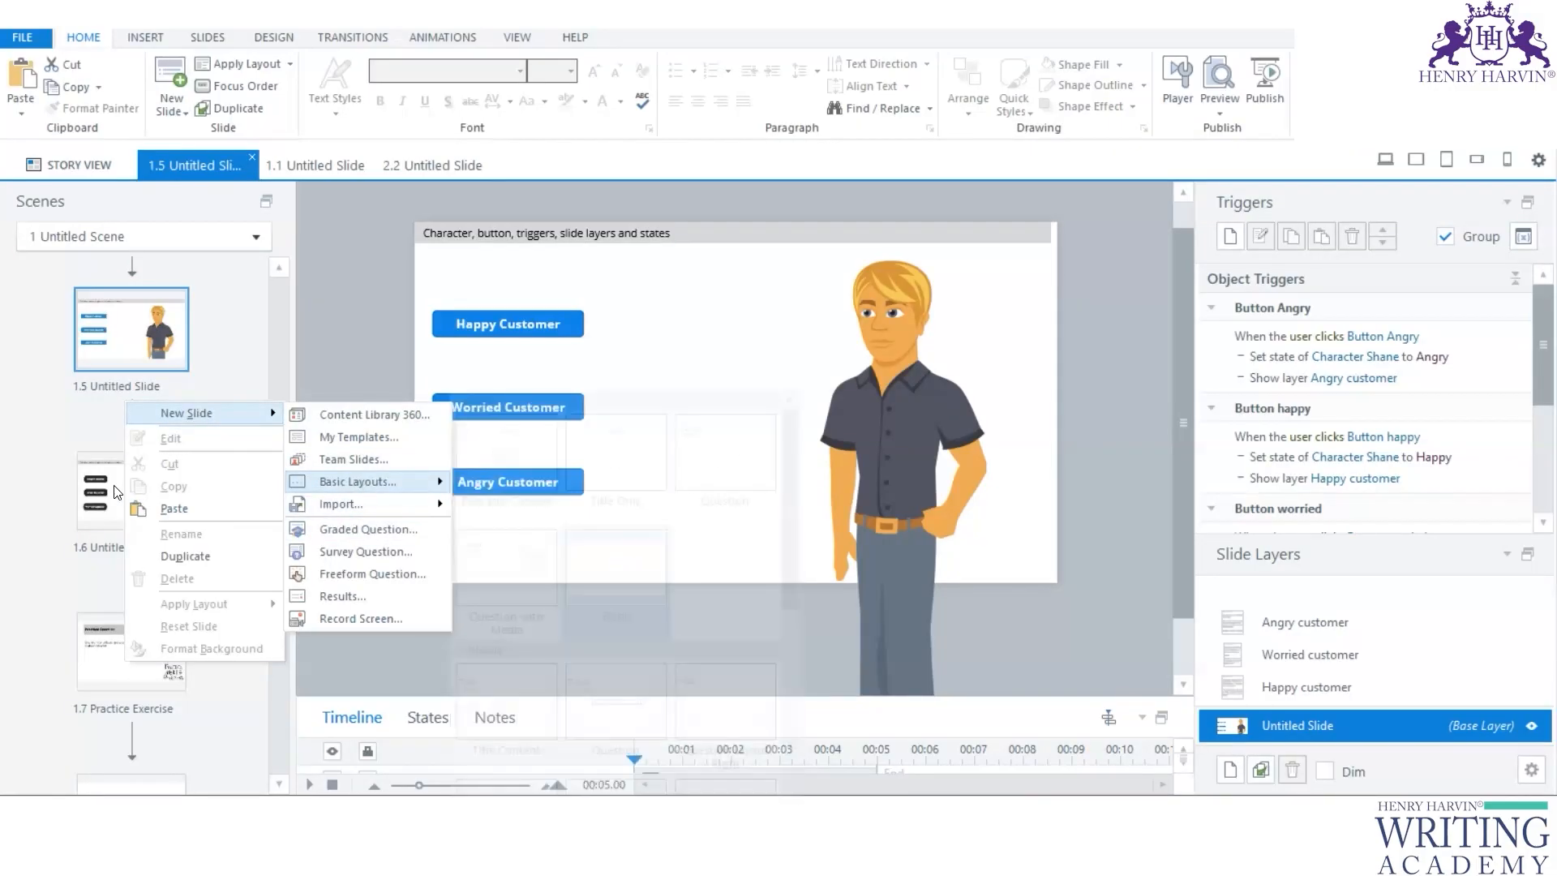
right_click(128, 338)
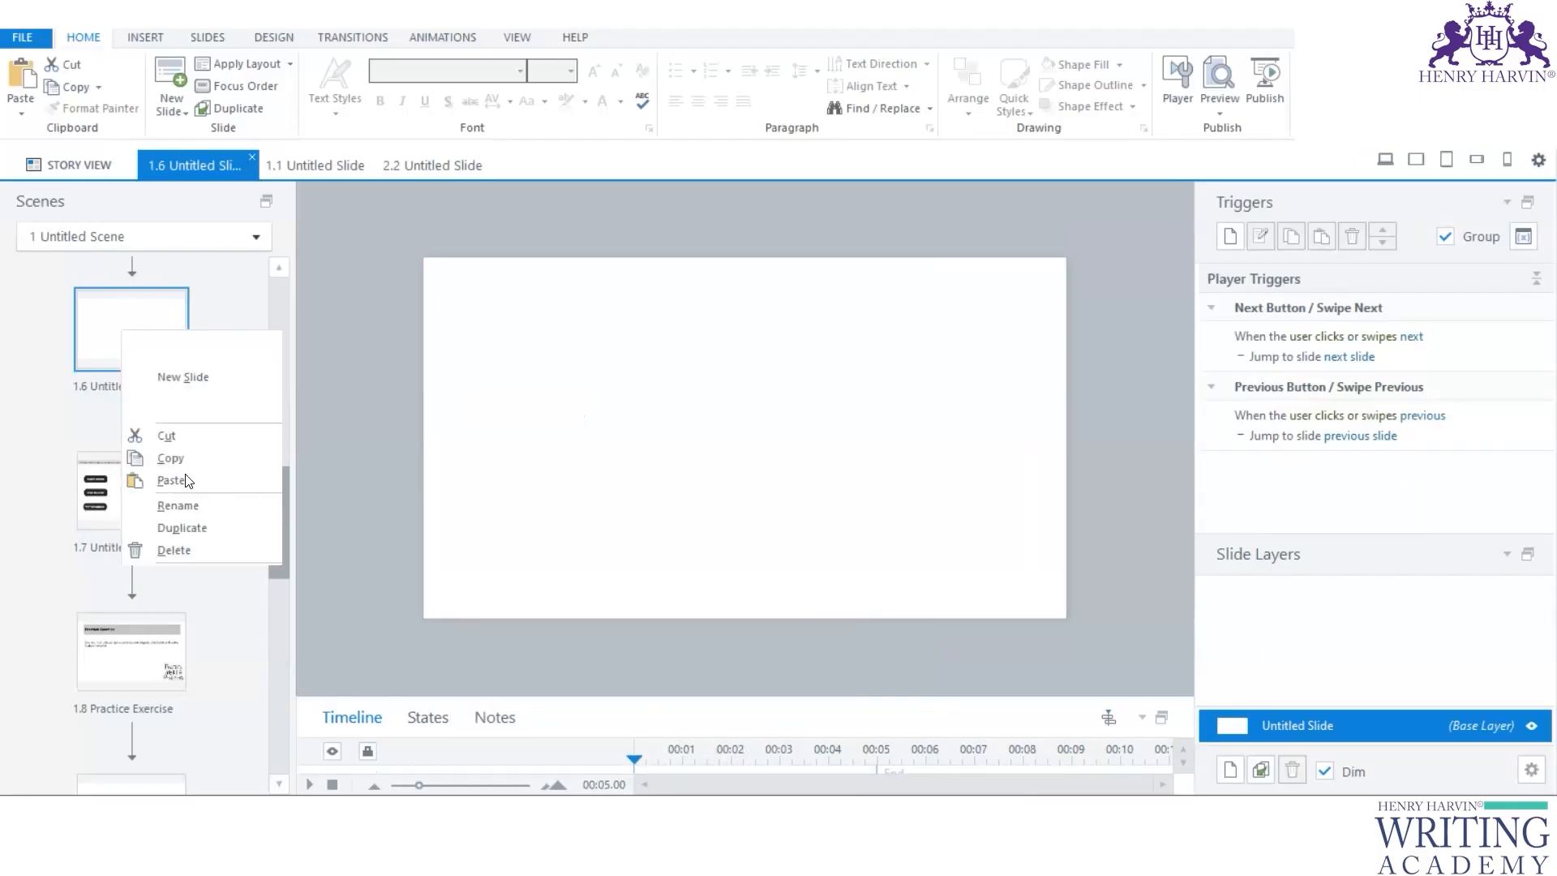
click(182, 528)
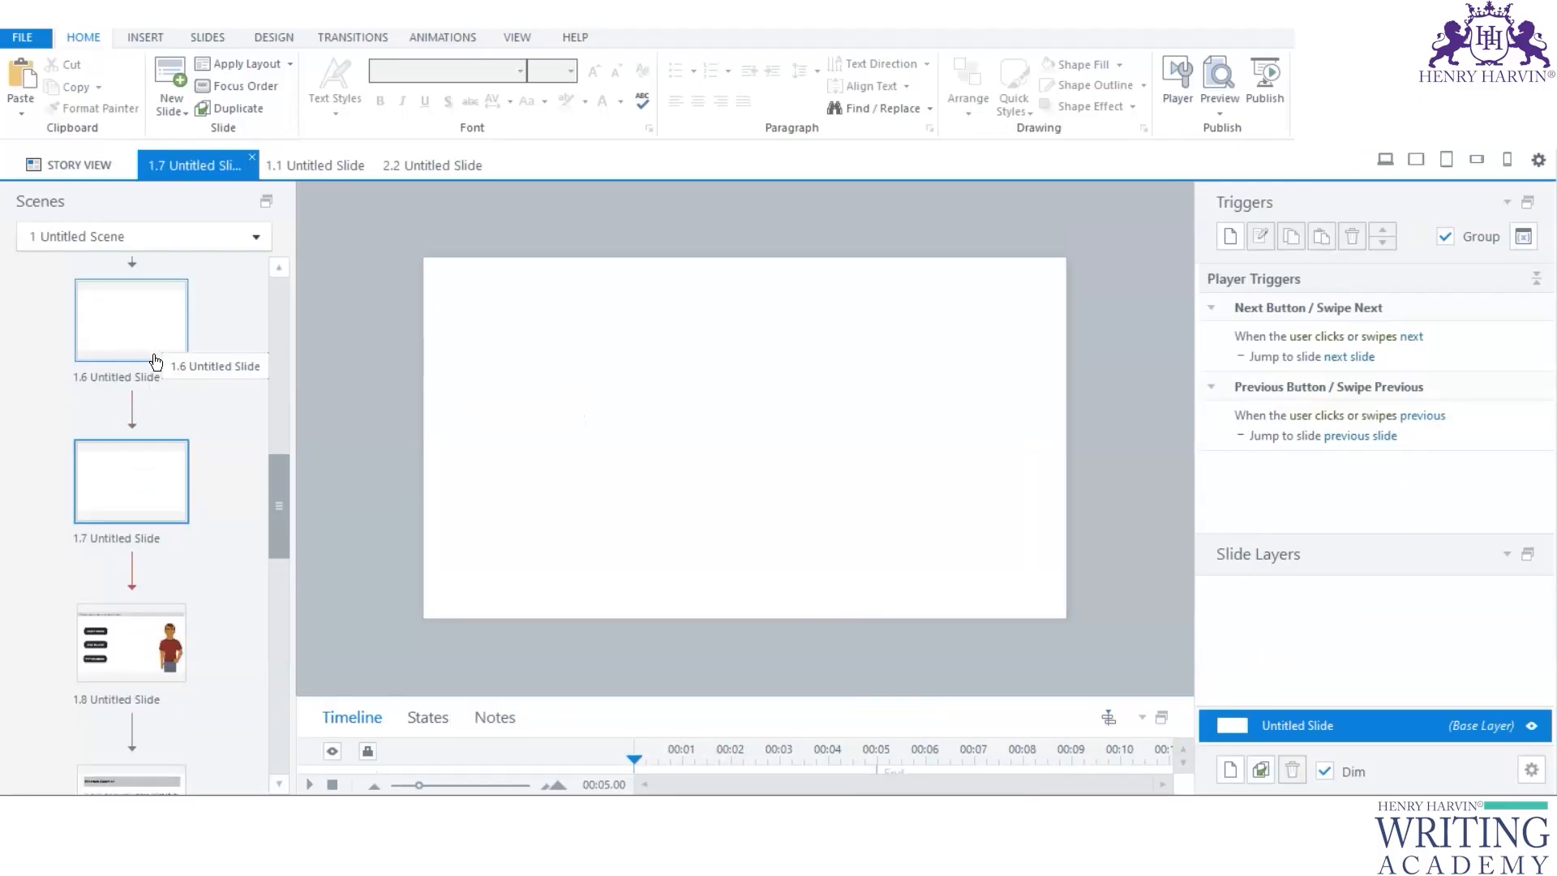
scroll(150, 389, up, 2)
click(93, 238)
click(196, 417)
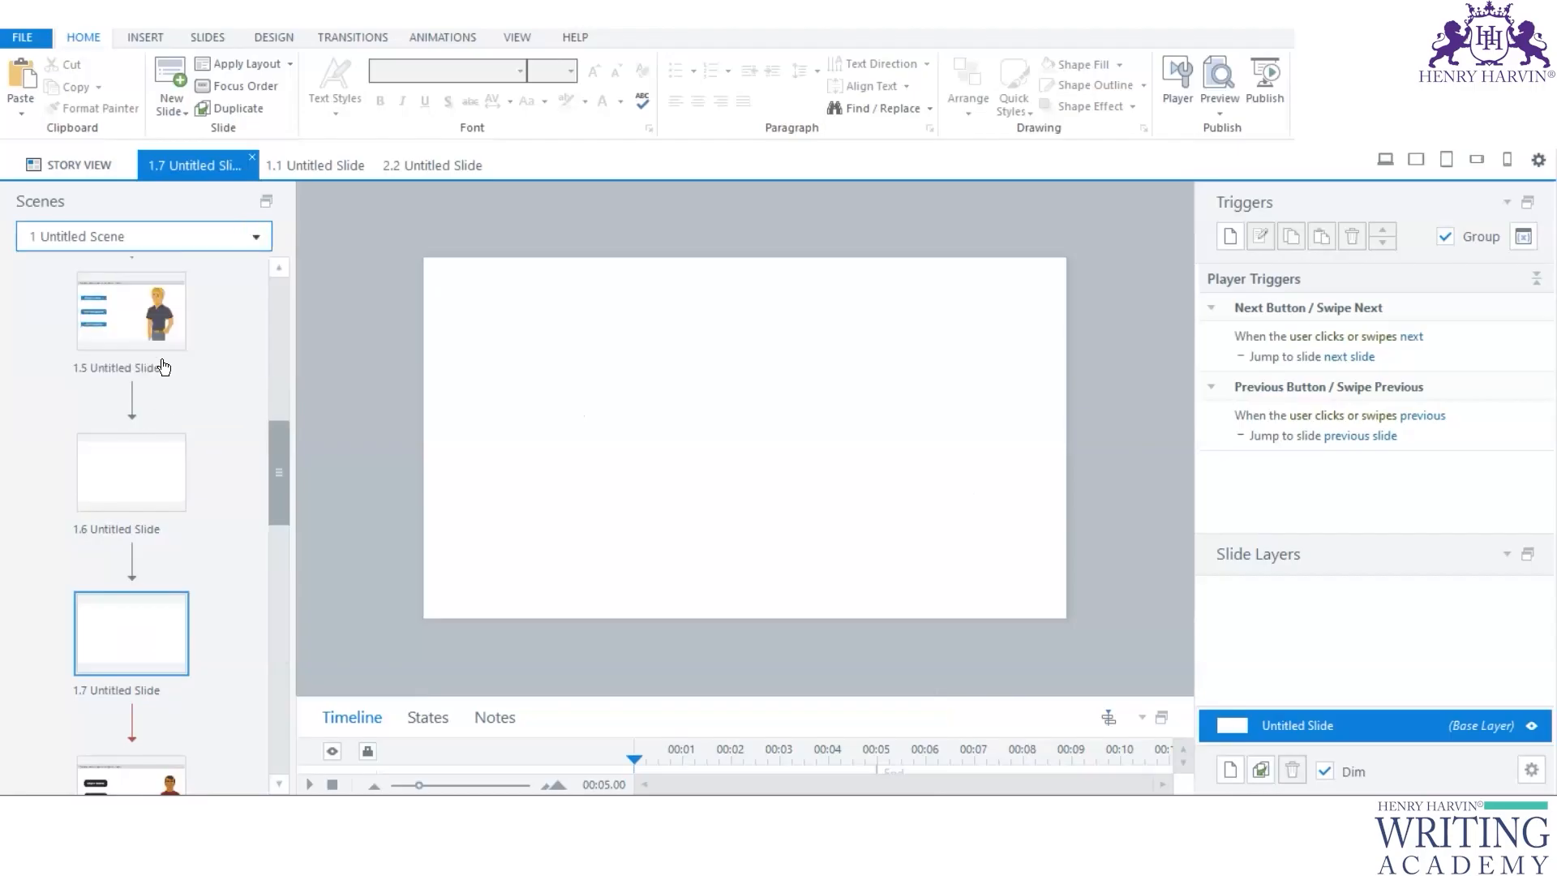
Step: Open slide 1.8 and examine Untitled Layer 1, Untitled Layer 2 and Untitled Layer 3, ending on the base layer
scroll(129, 568, down, 2)
click(121, 640)
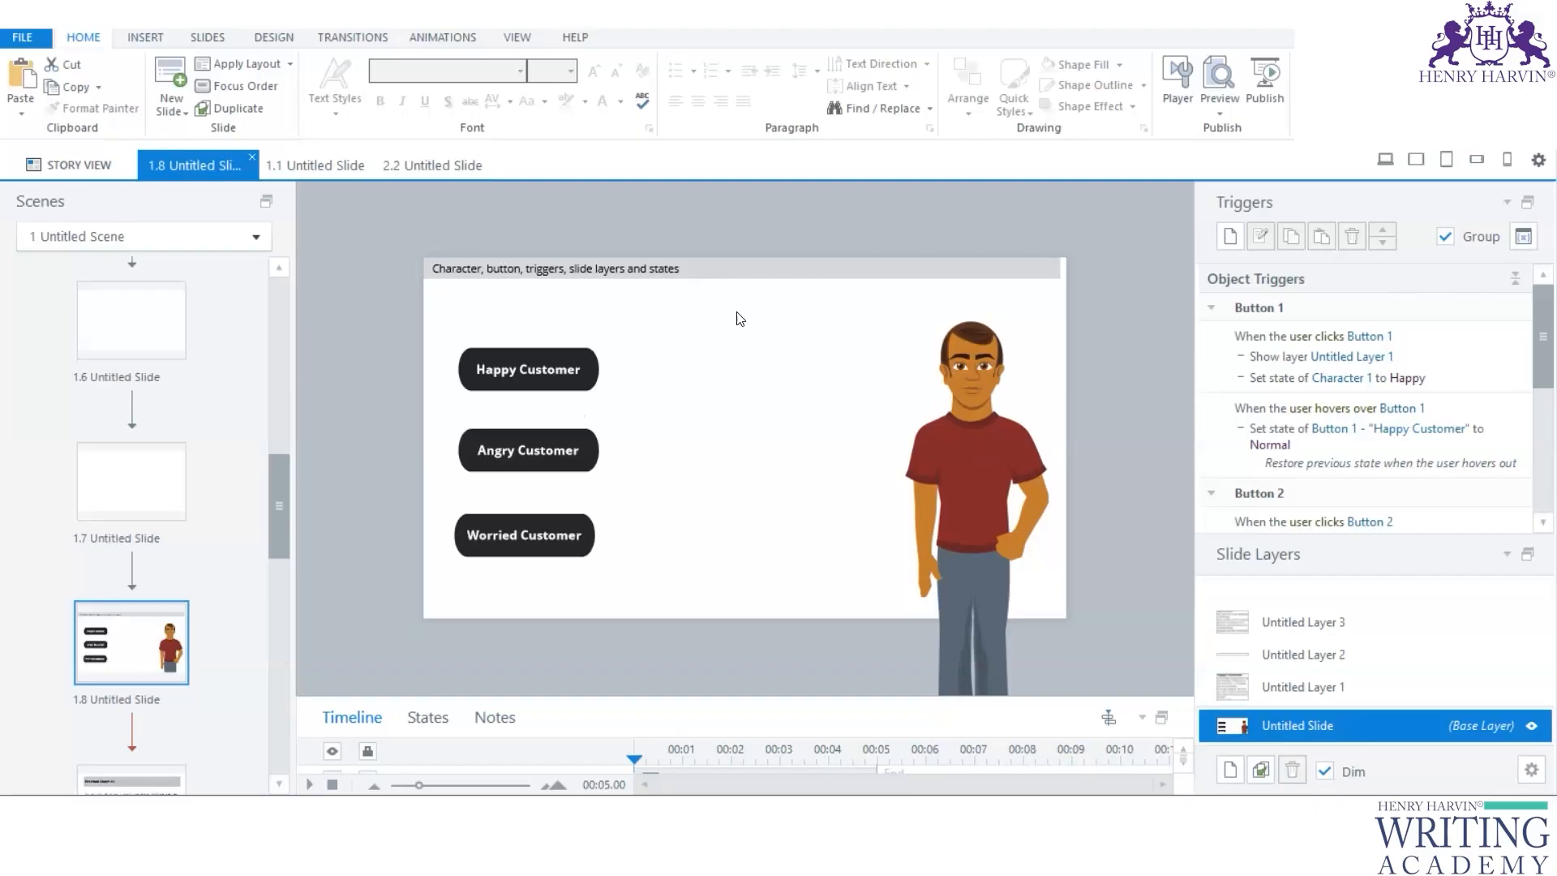
click(1325, 688)
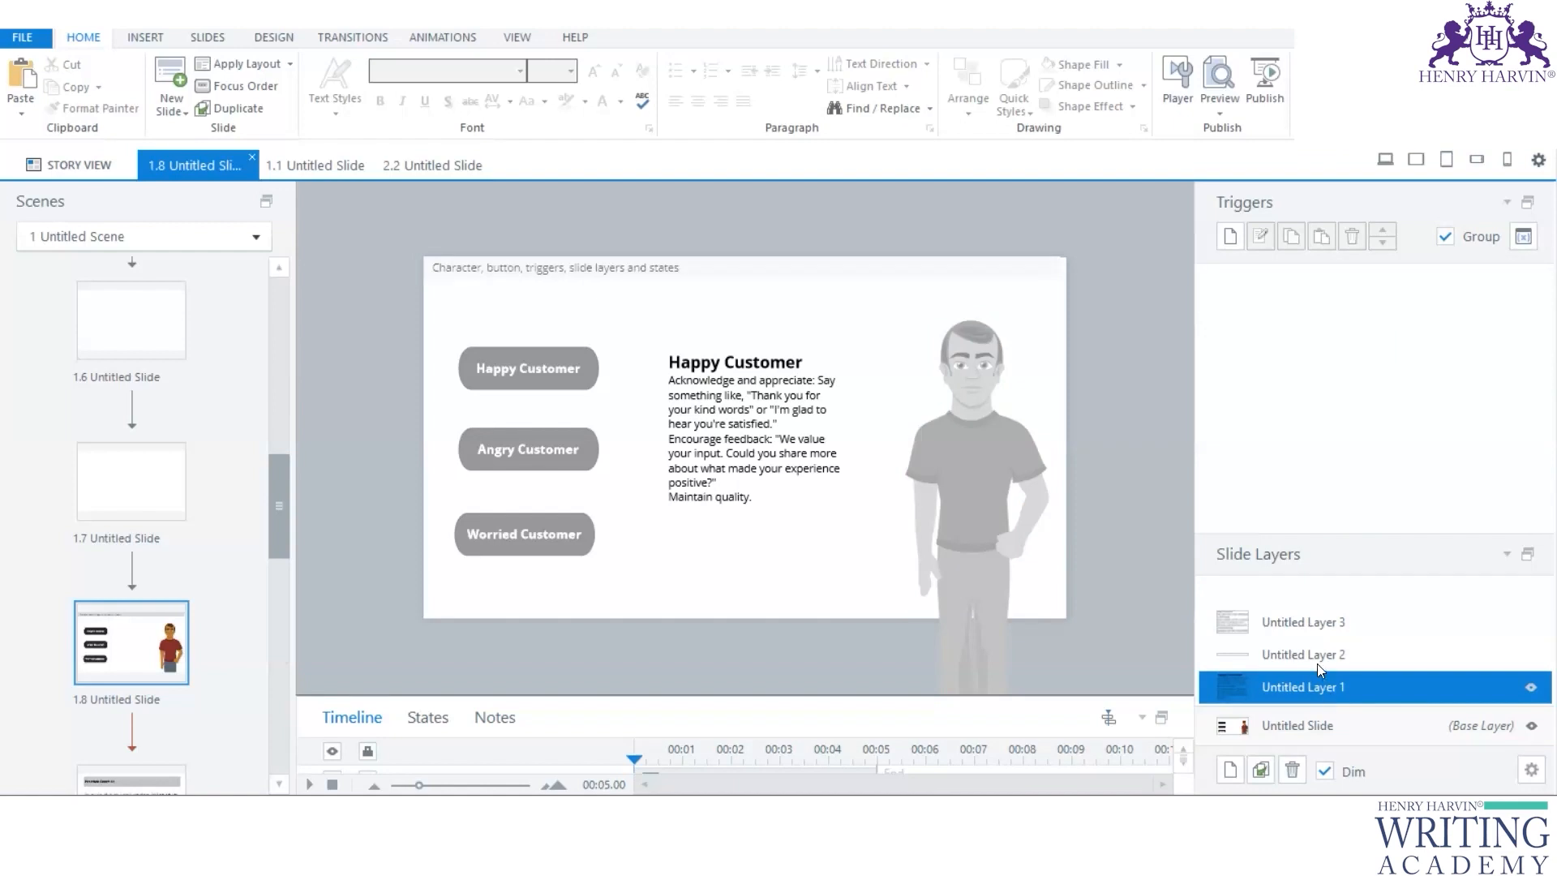
click(1314, 660)
click(1315, 623)
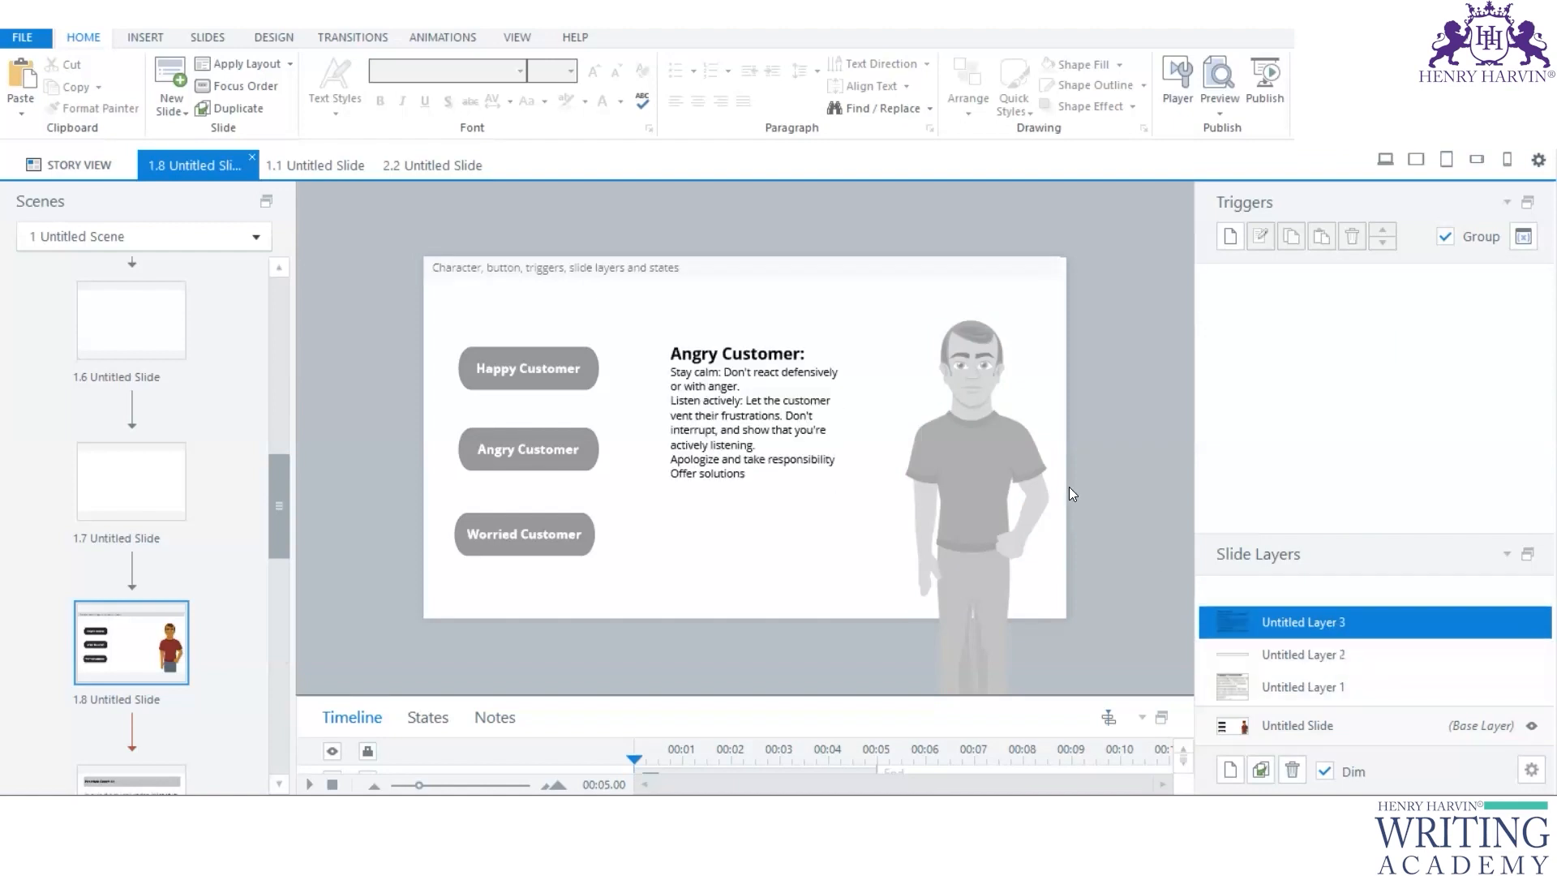
click(1285, 730)
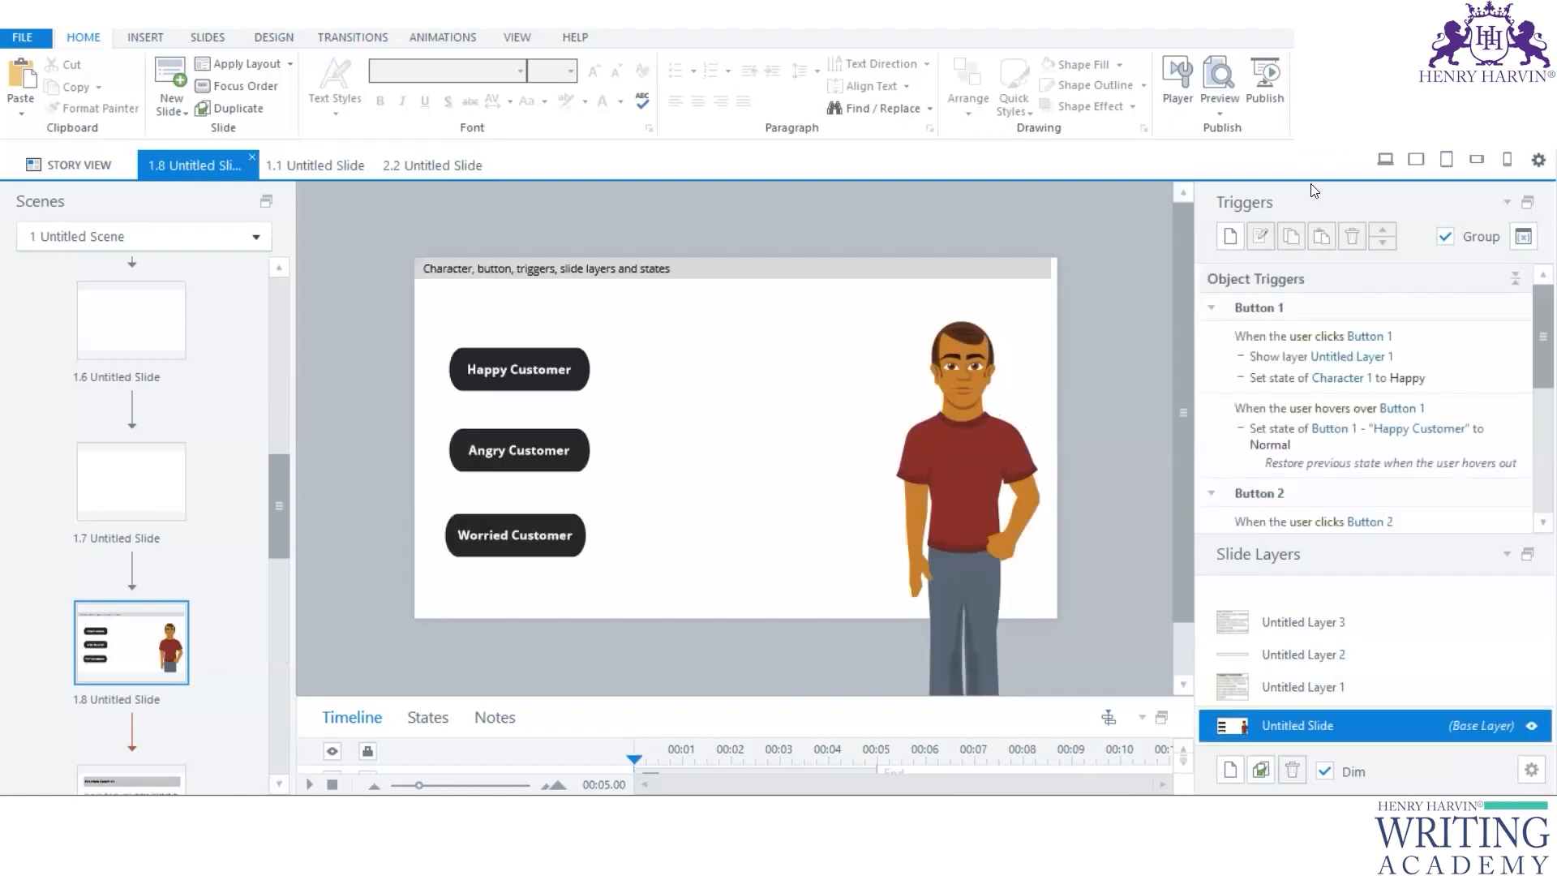
Step: Preview slide 1.8 and test how the Happy, Angry and Worried Customer buttons change the character and text
click(1220, 111)
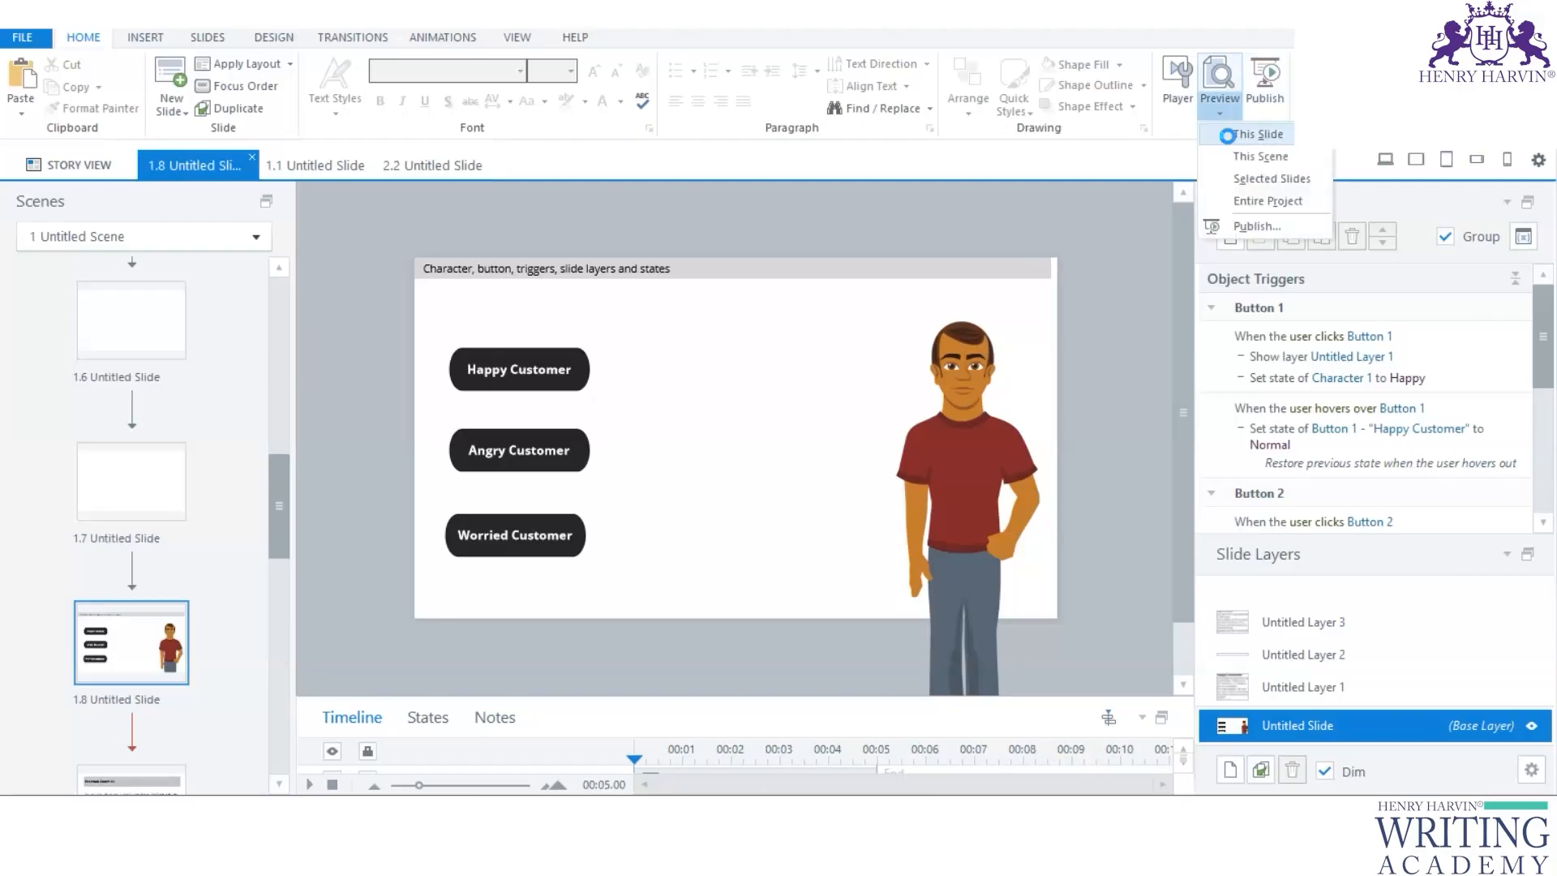
click(1240, 134)
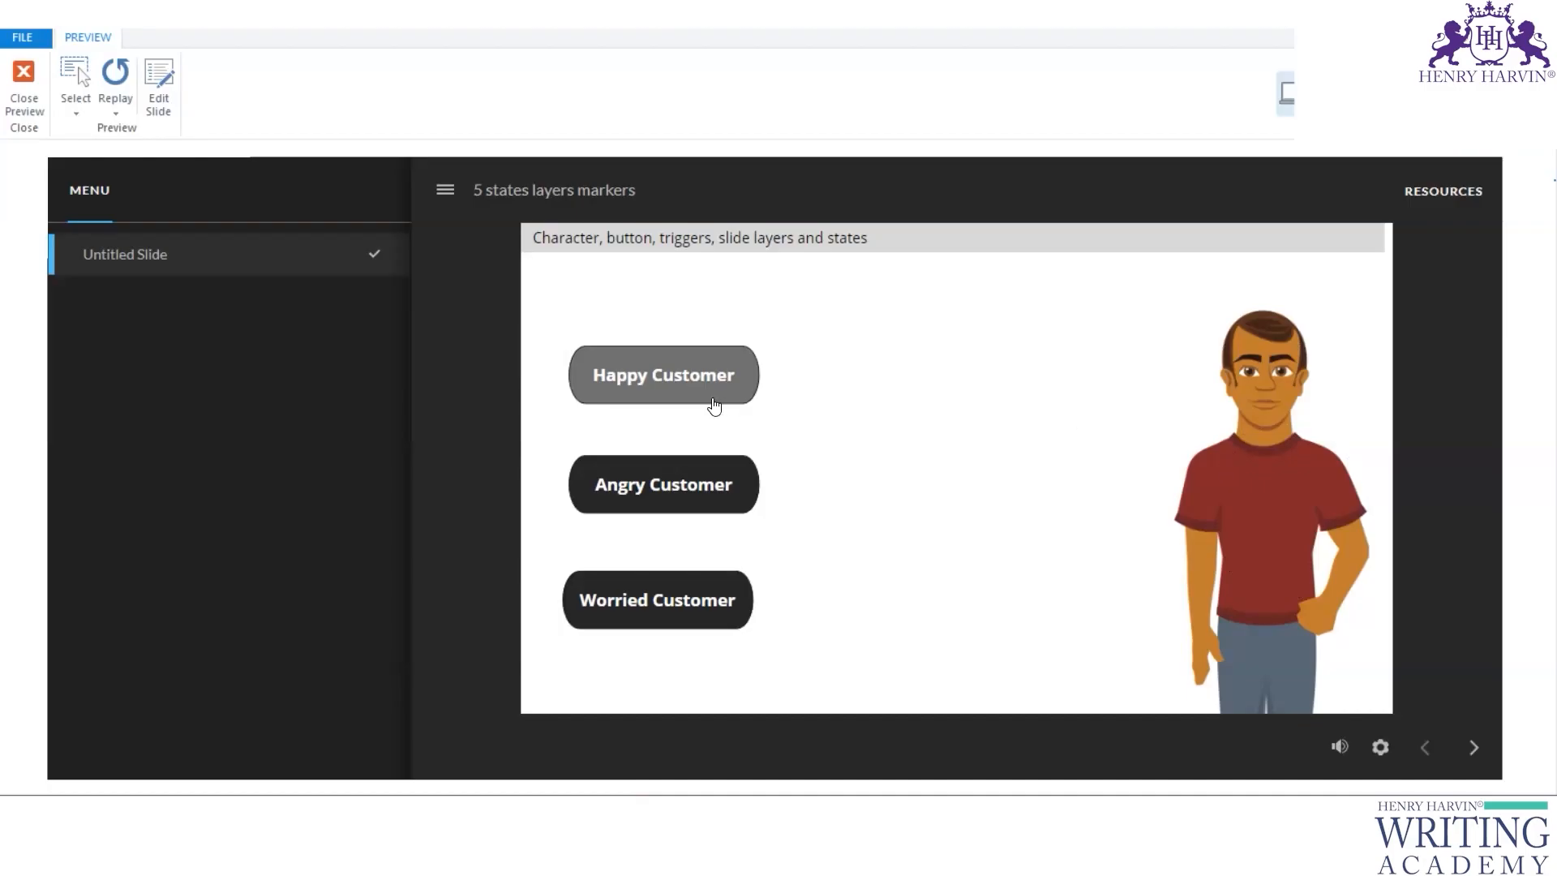
click(647, 383)
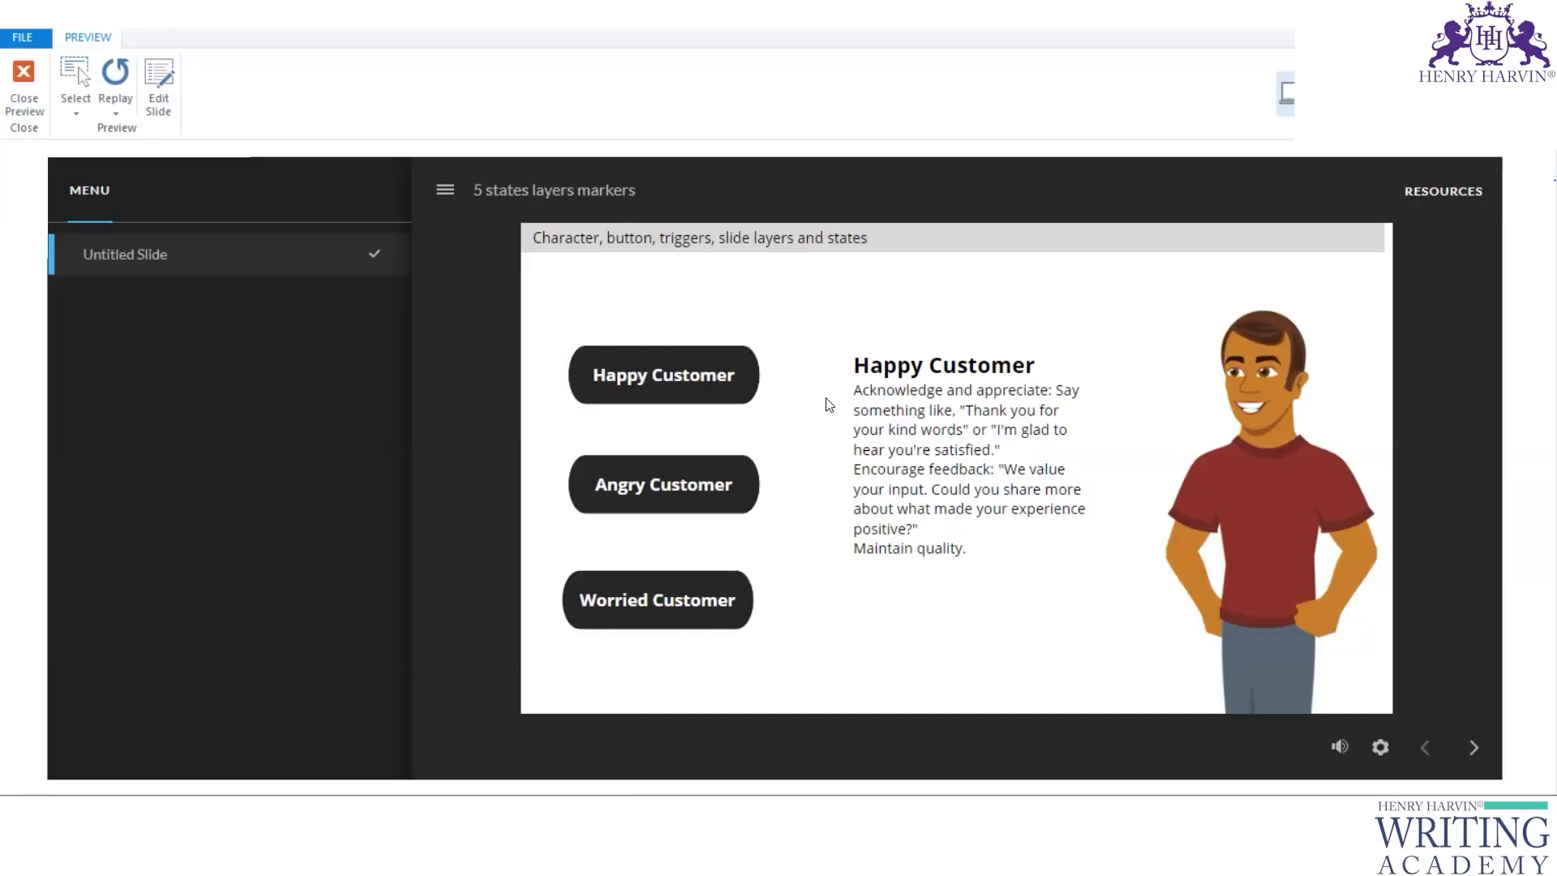
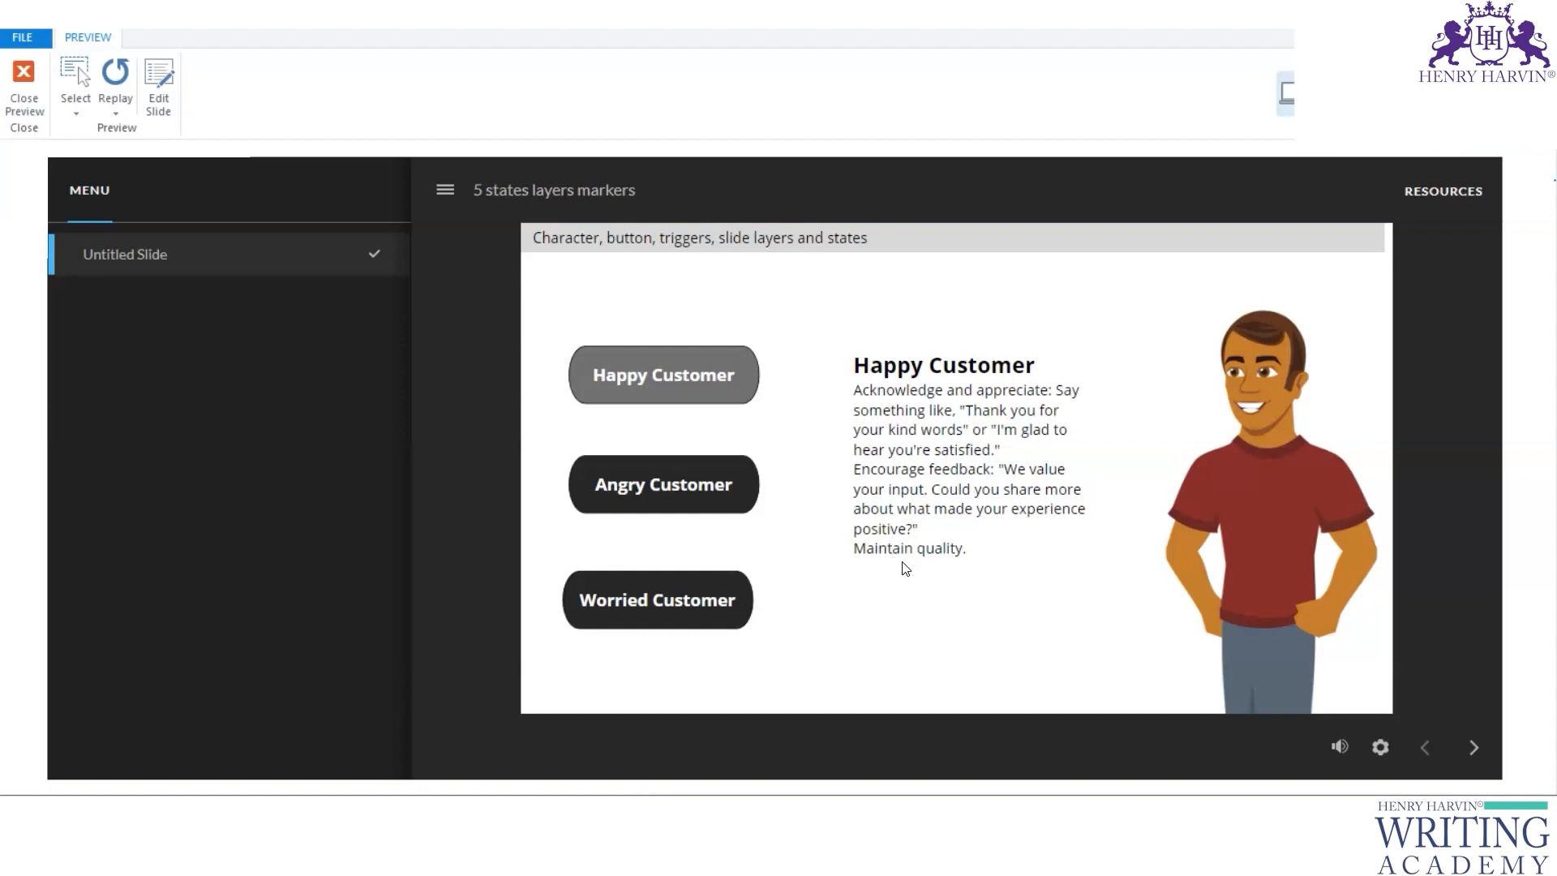
click(668, 497)
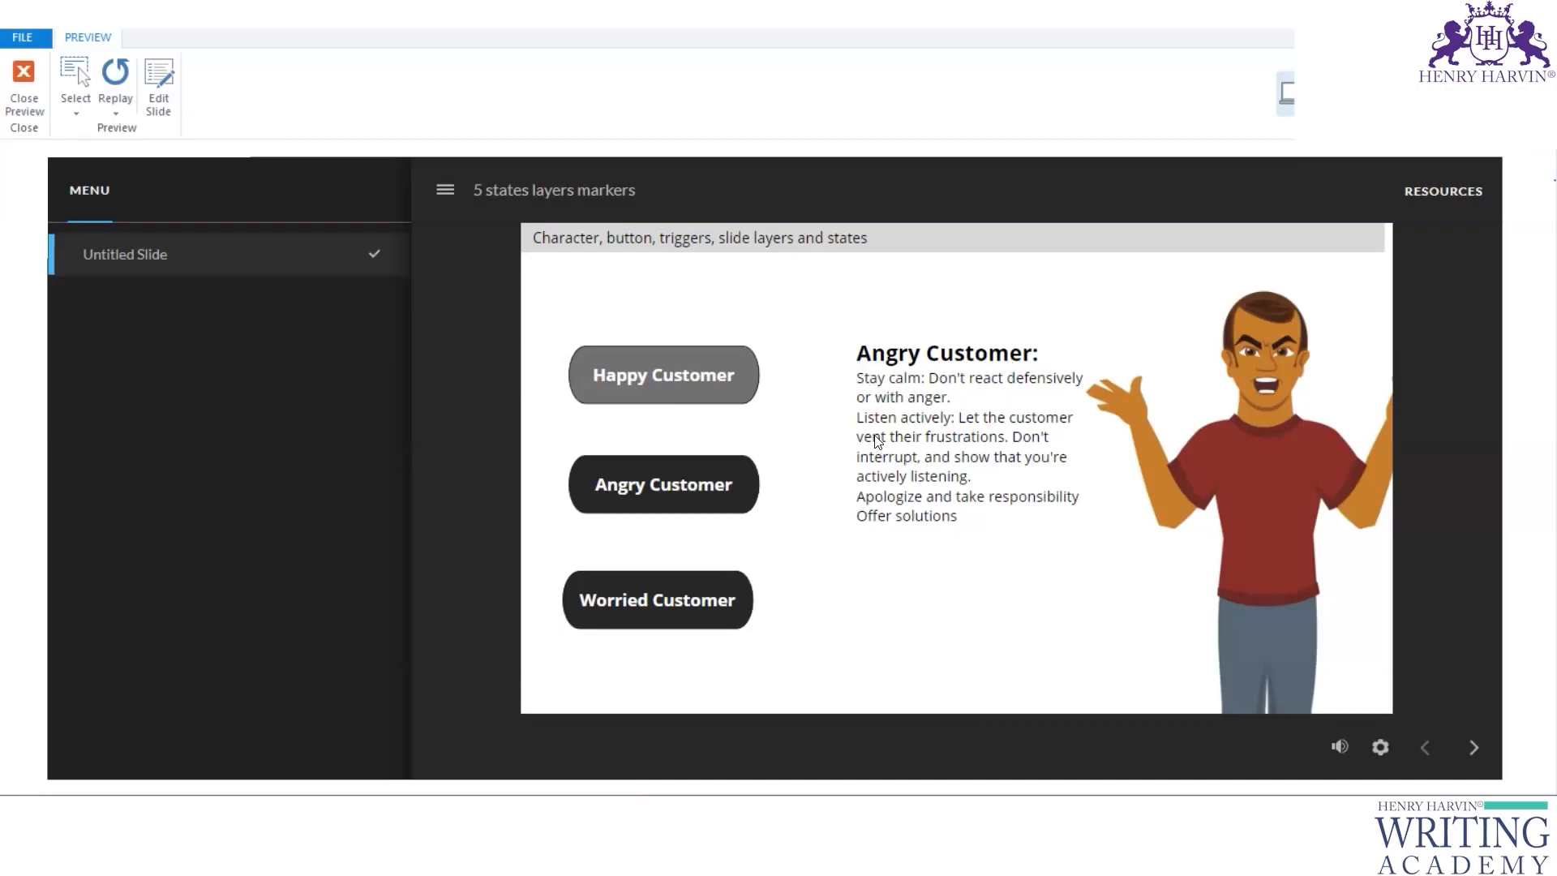
click(673, 606)
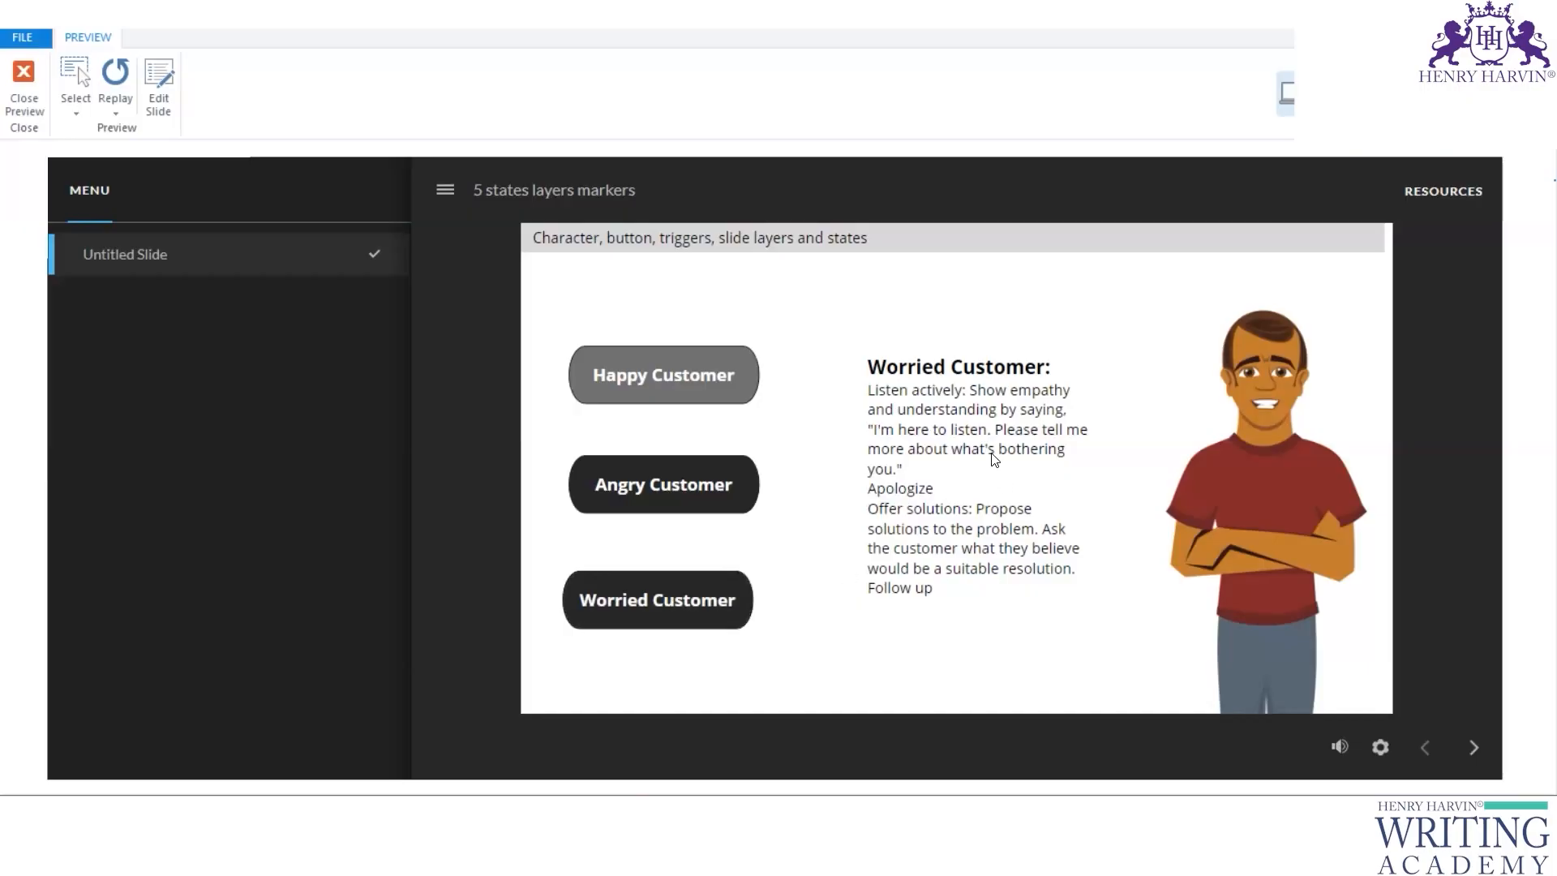
click(685, 485)
click(663, 371)
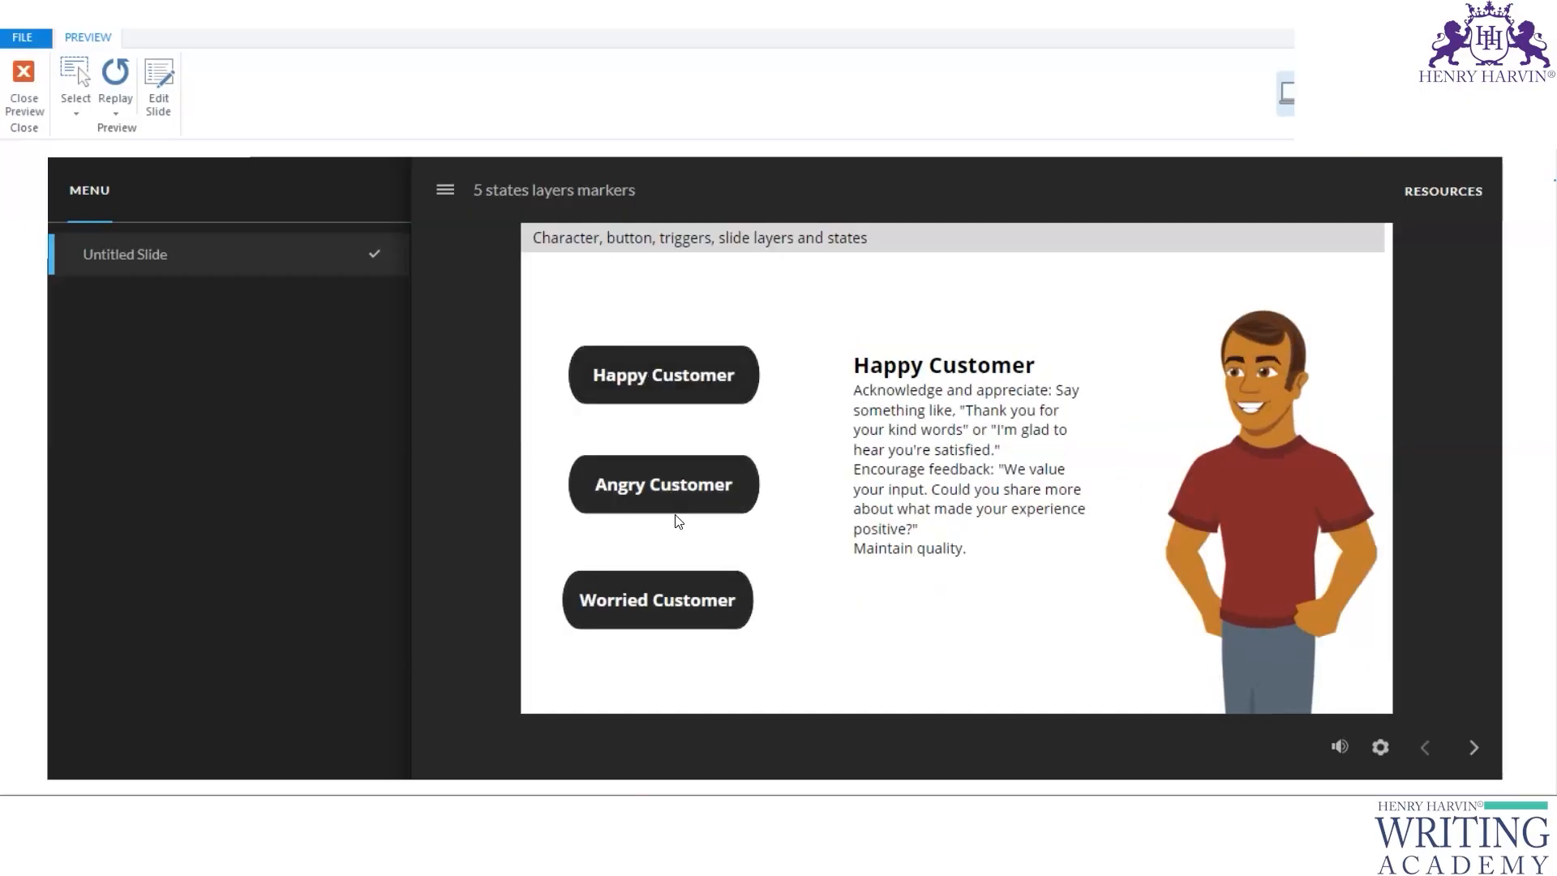
click(675, 601)
click(681, 494)
click(672, 370)
click(683, 506)
click(685, 582)
click(653, 376)
click(24, 85)
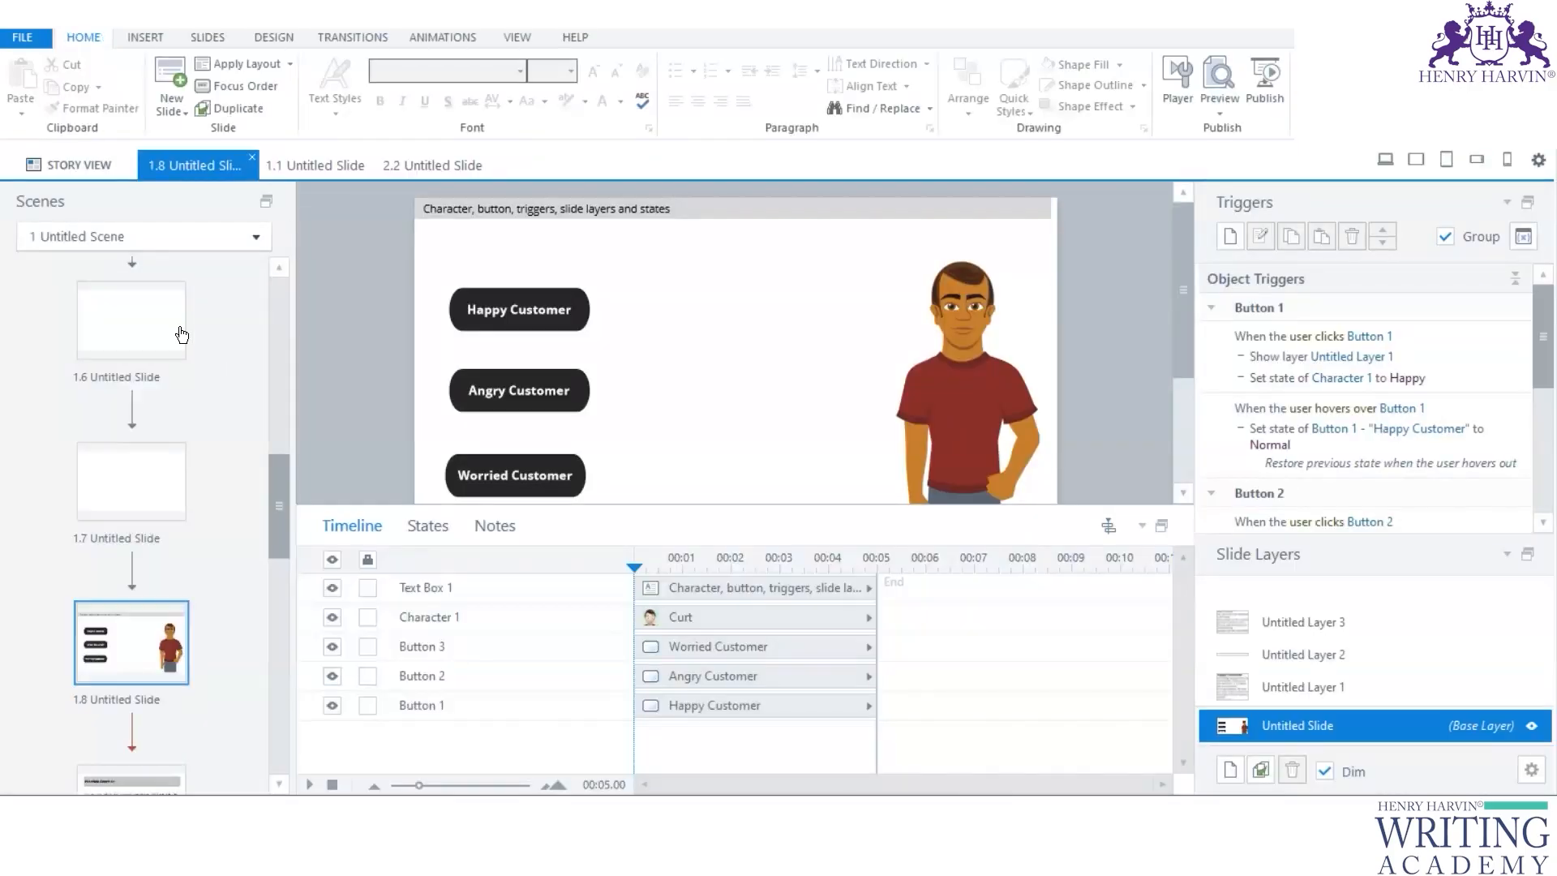
Step: Insert the Illustrated - Classic character Olivia, facing front, on blank slide 1.6
click(177, 328)
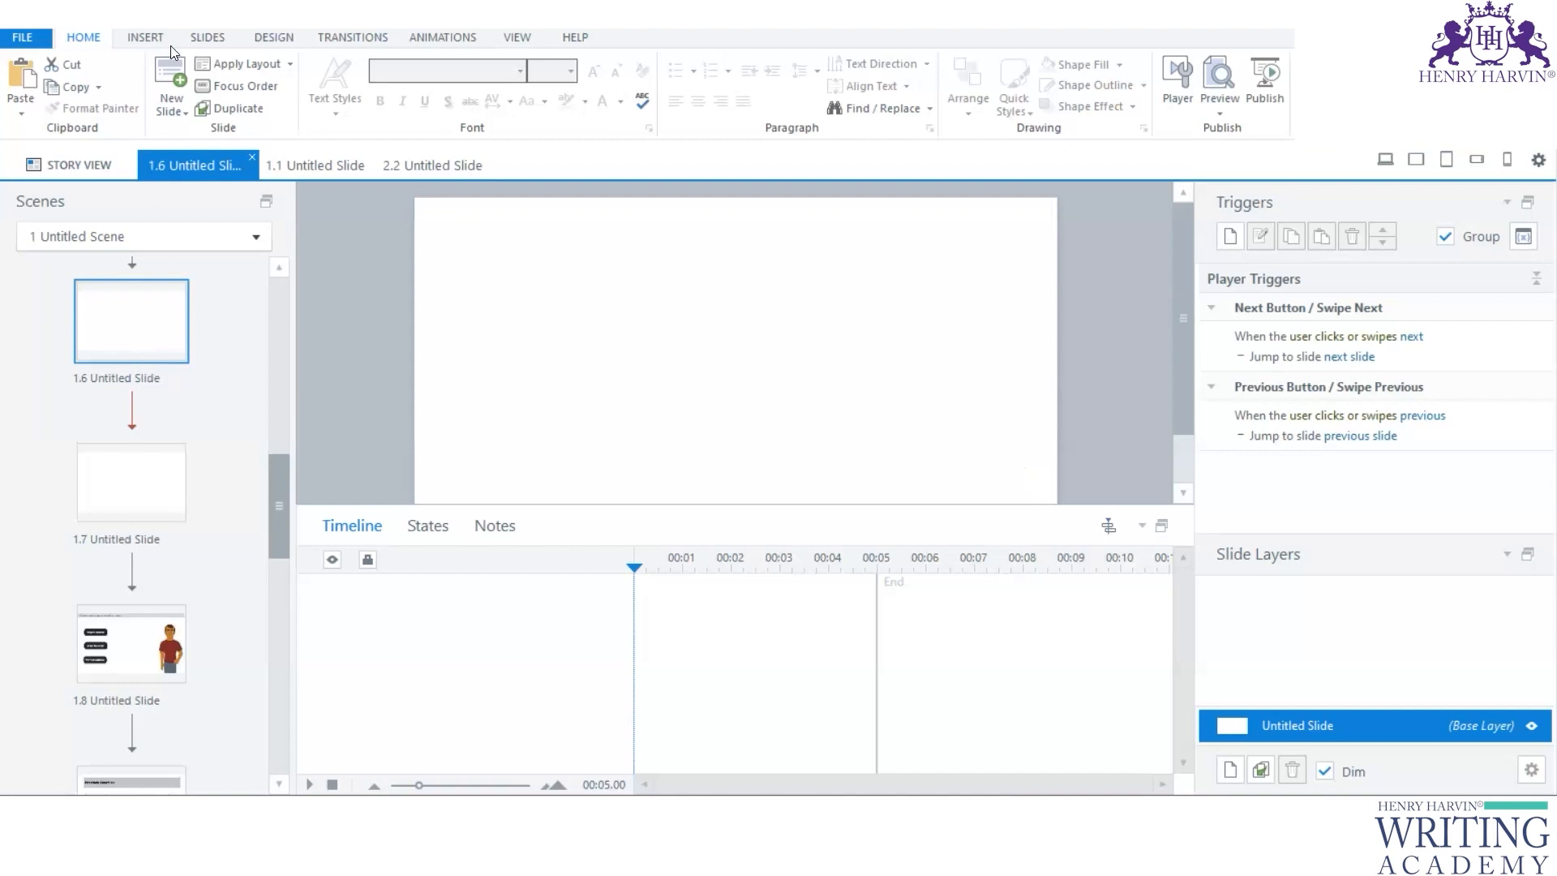
click(146, 37)
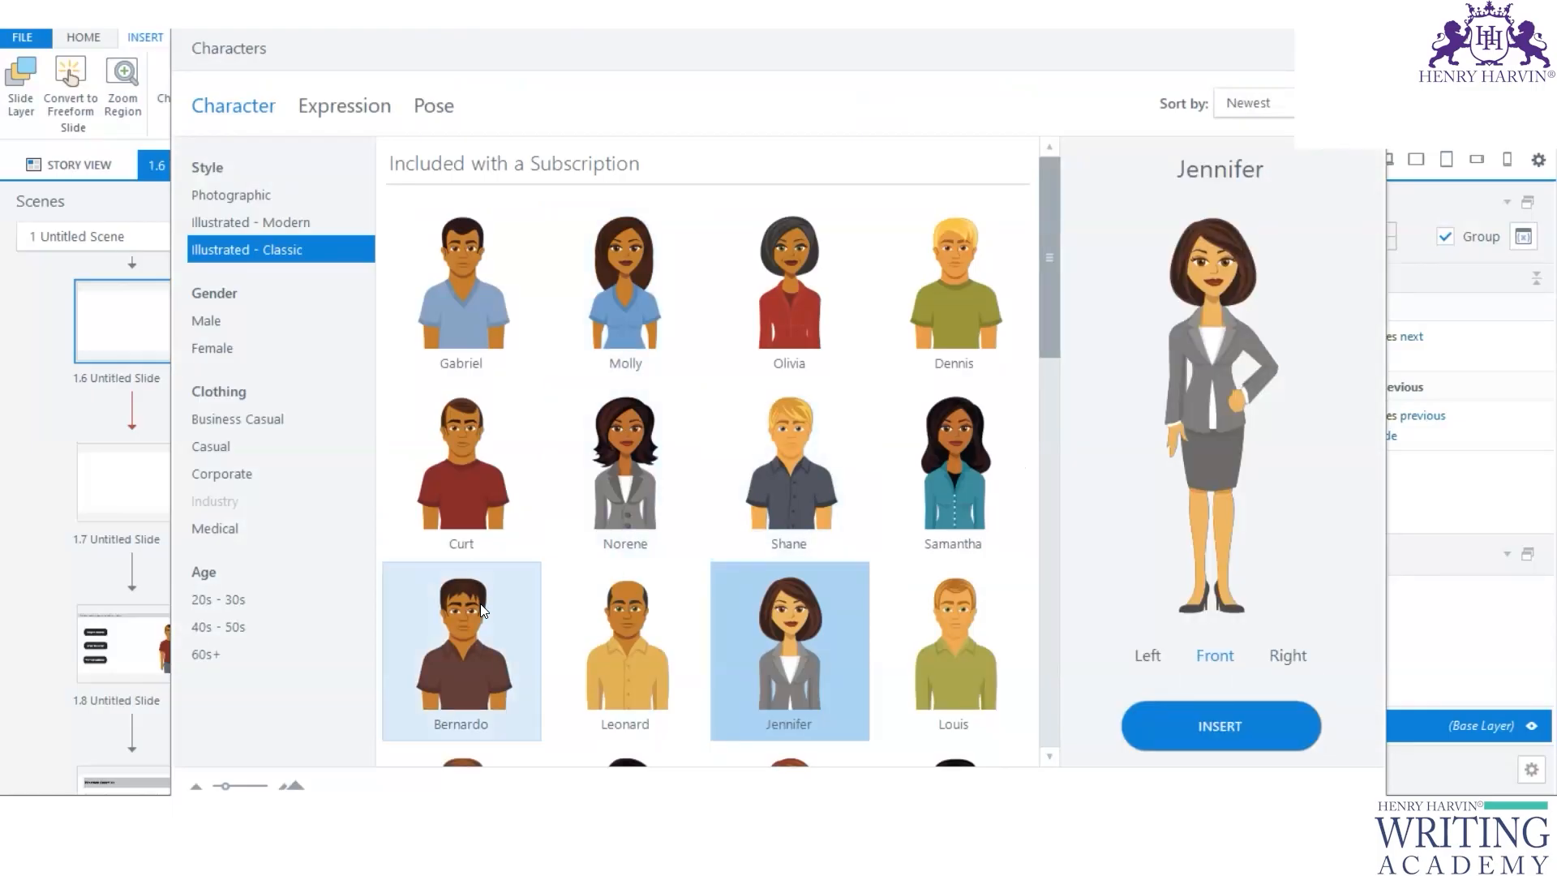
click(785, 323)
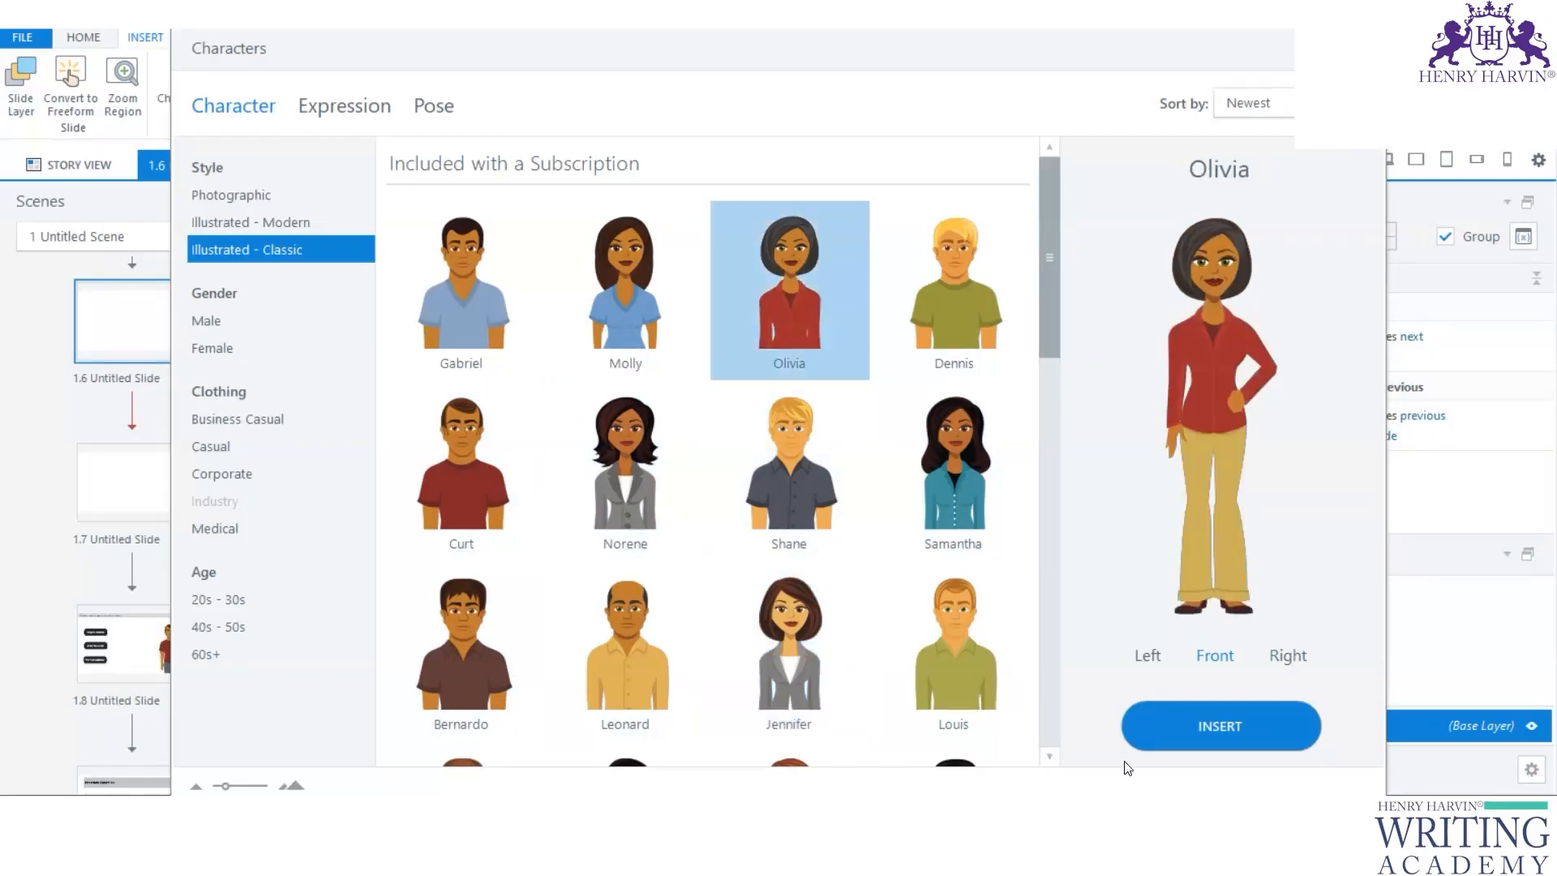
click(1210, 728)
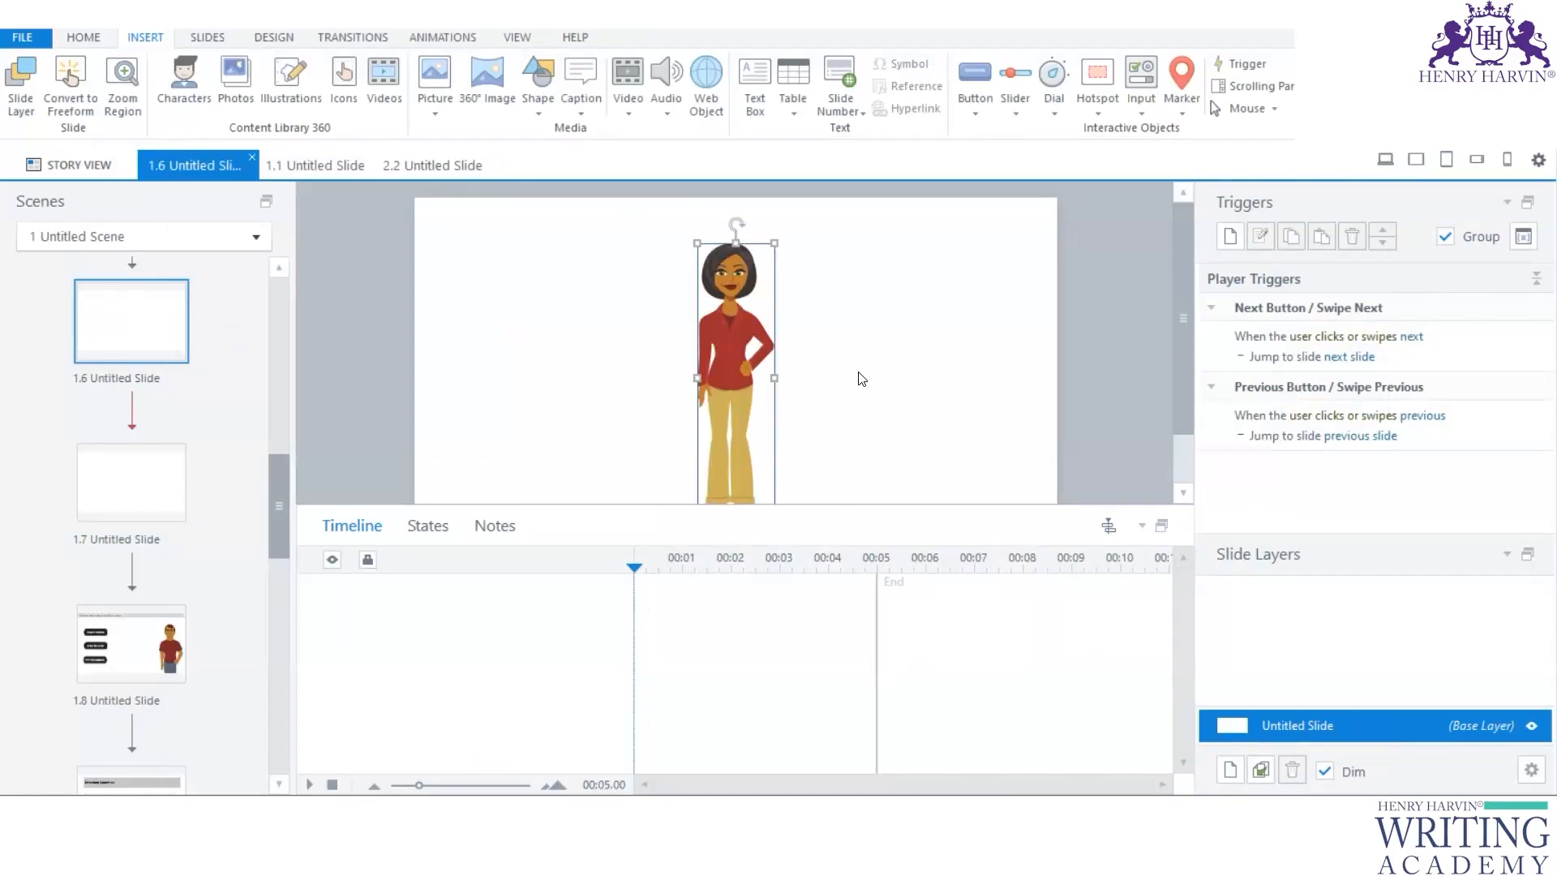
Step: Move Olivia to the slide's left side and enlarge her to about 205 by 724 px, with her legs running off the slide's lower edge
drag(737, 353, 498, 330)
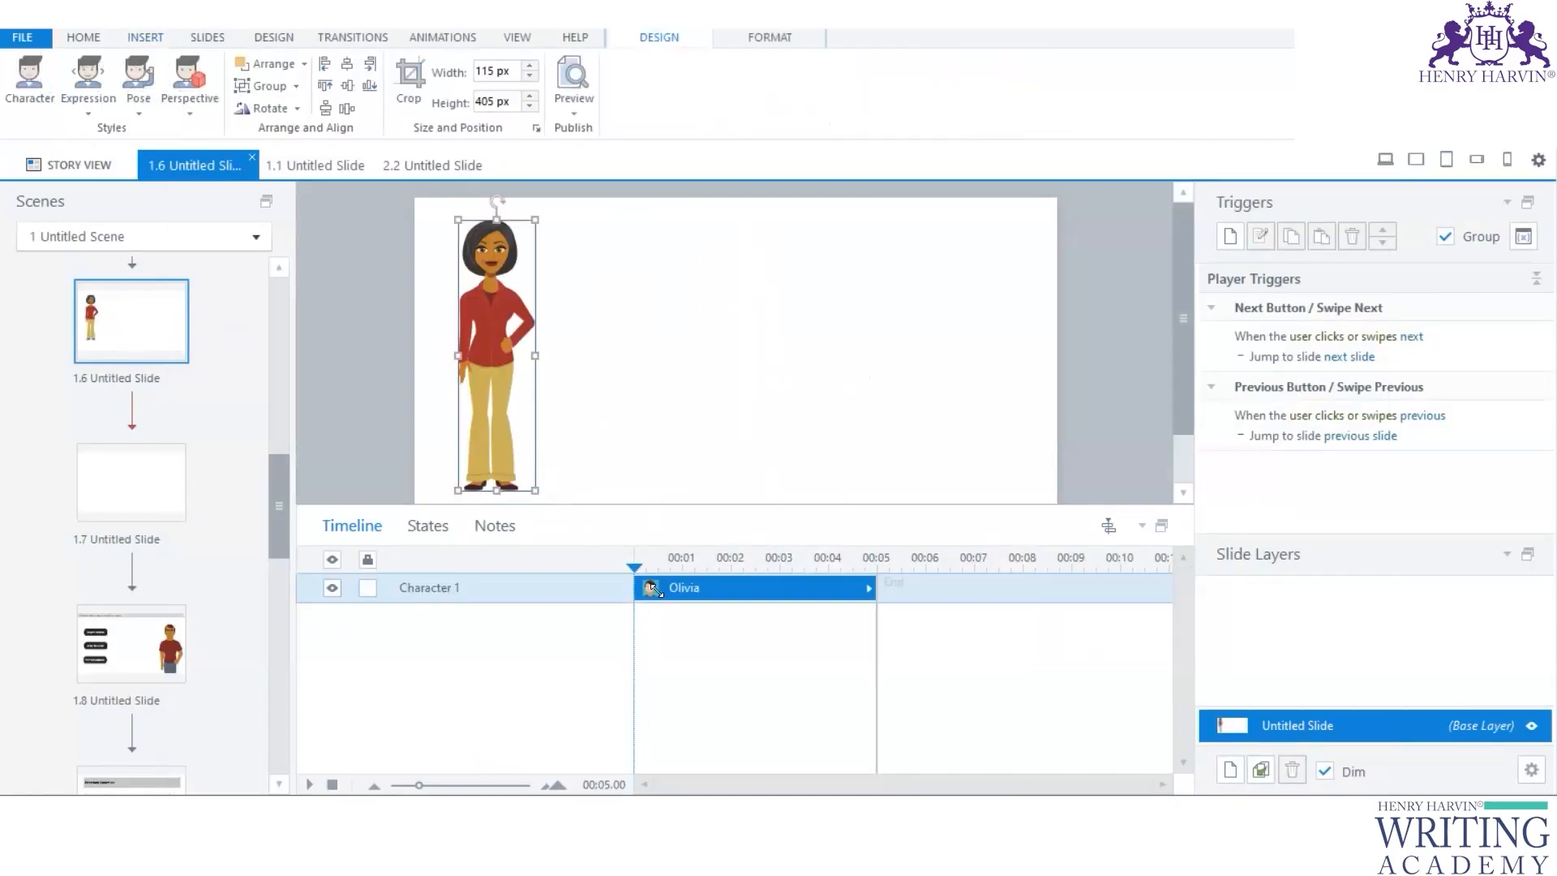
drag(558, 342, 585, 357)
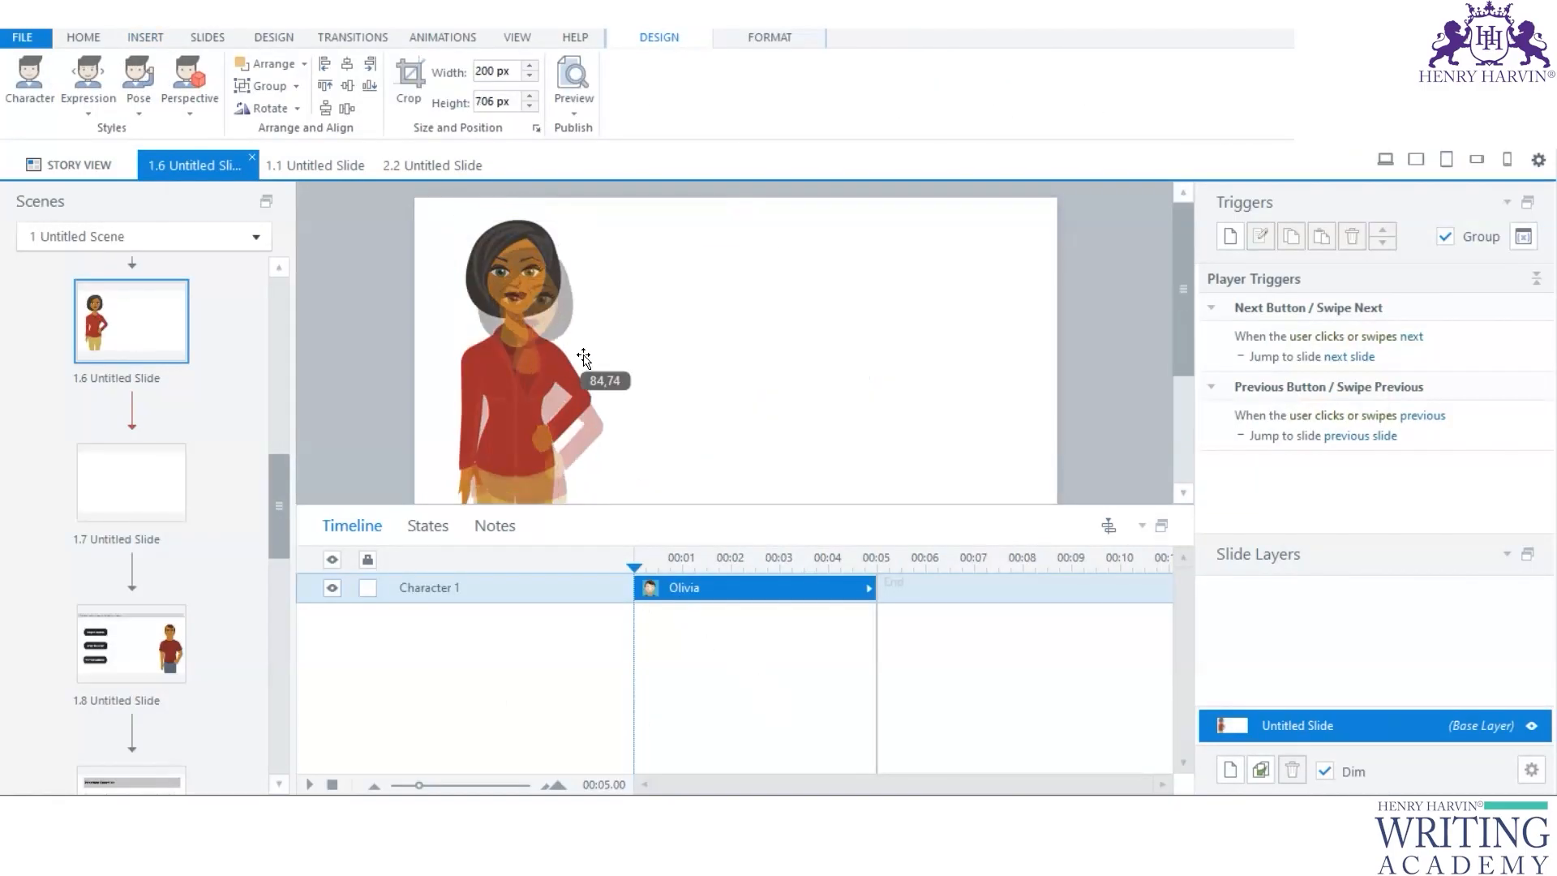
drag(608, 249, 617, 241)
drag(561, 287, 573, 299)
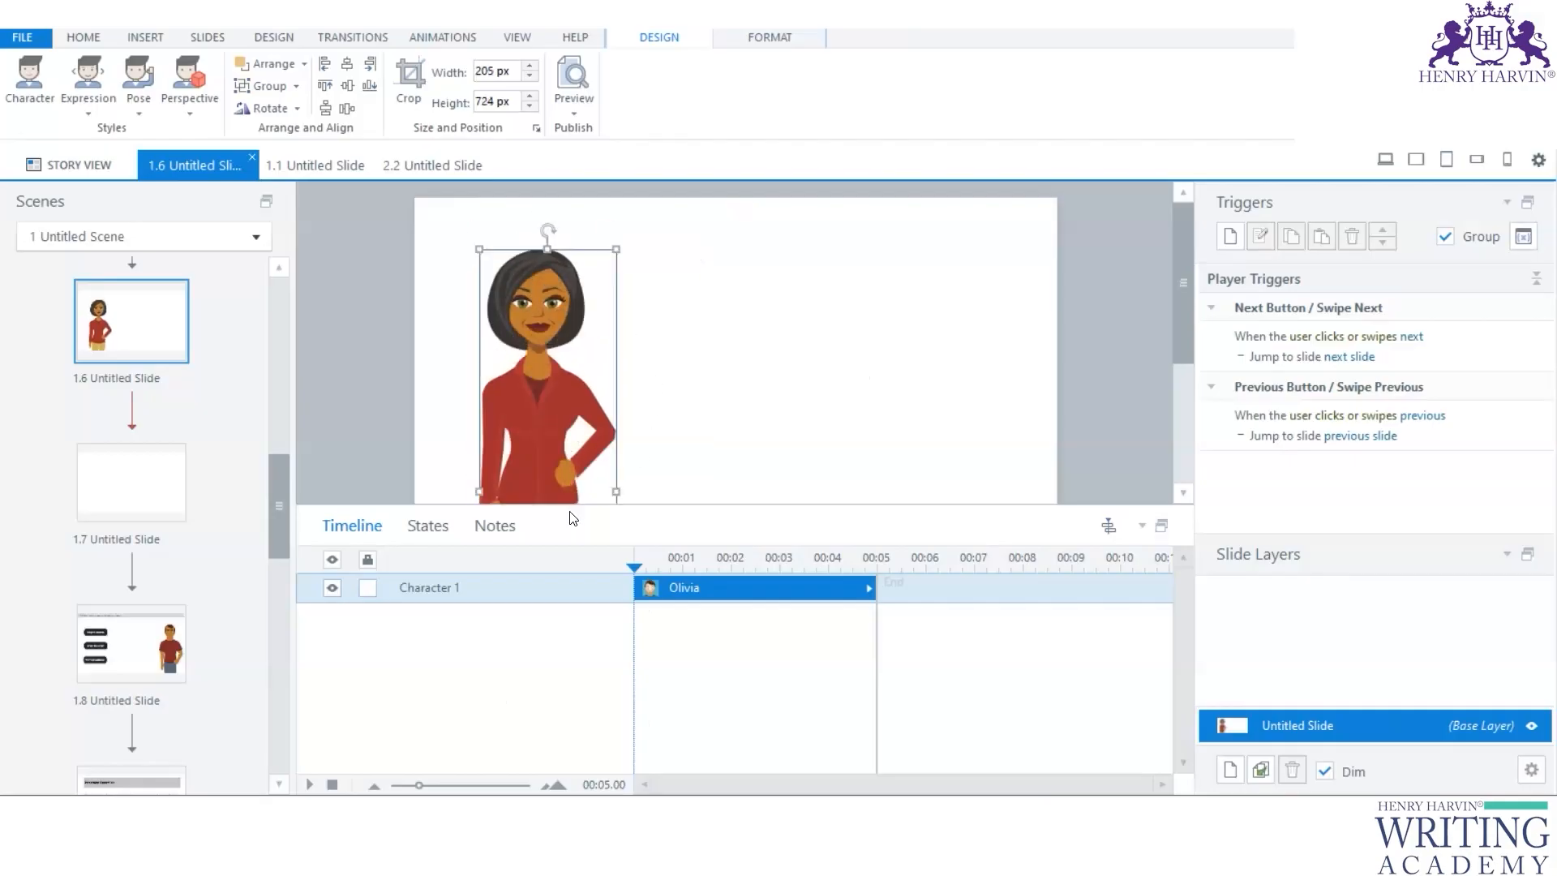
click(429, 531)
click(354, 526)
drag(760, 505, 770, 642)
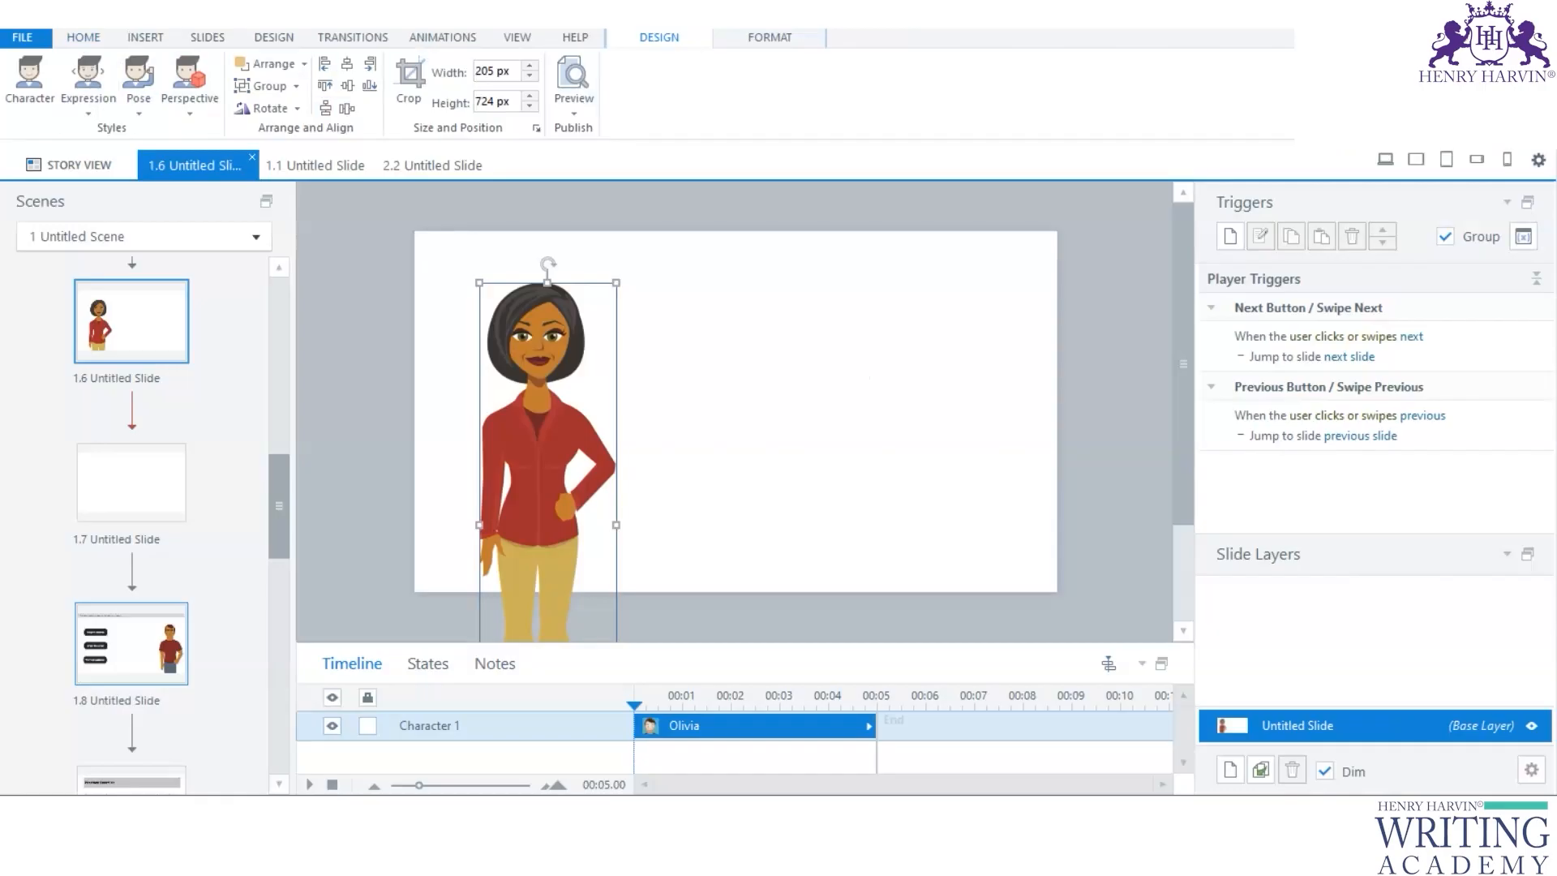
Step: Draw a blue button with fully rounded ends near the slide's upper right, at about X 513 px, Y 44 px
click(91, 41)
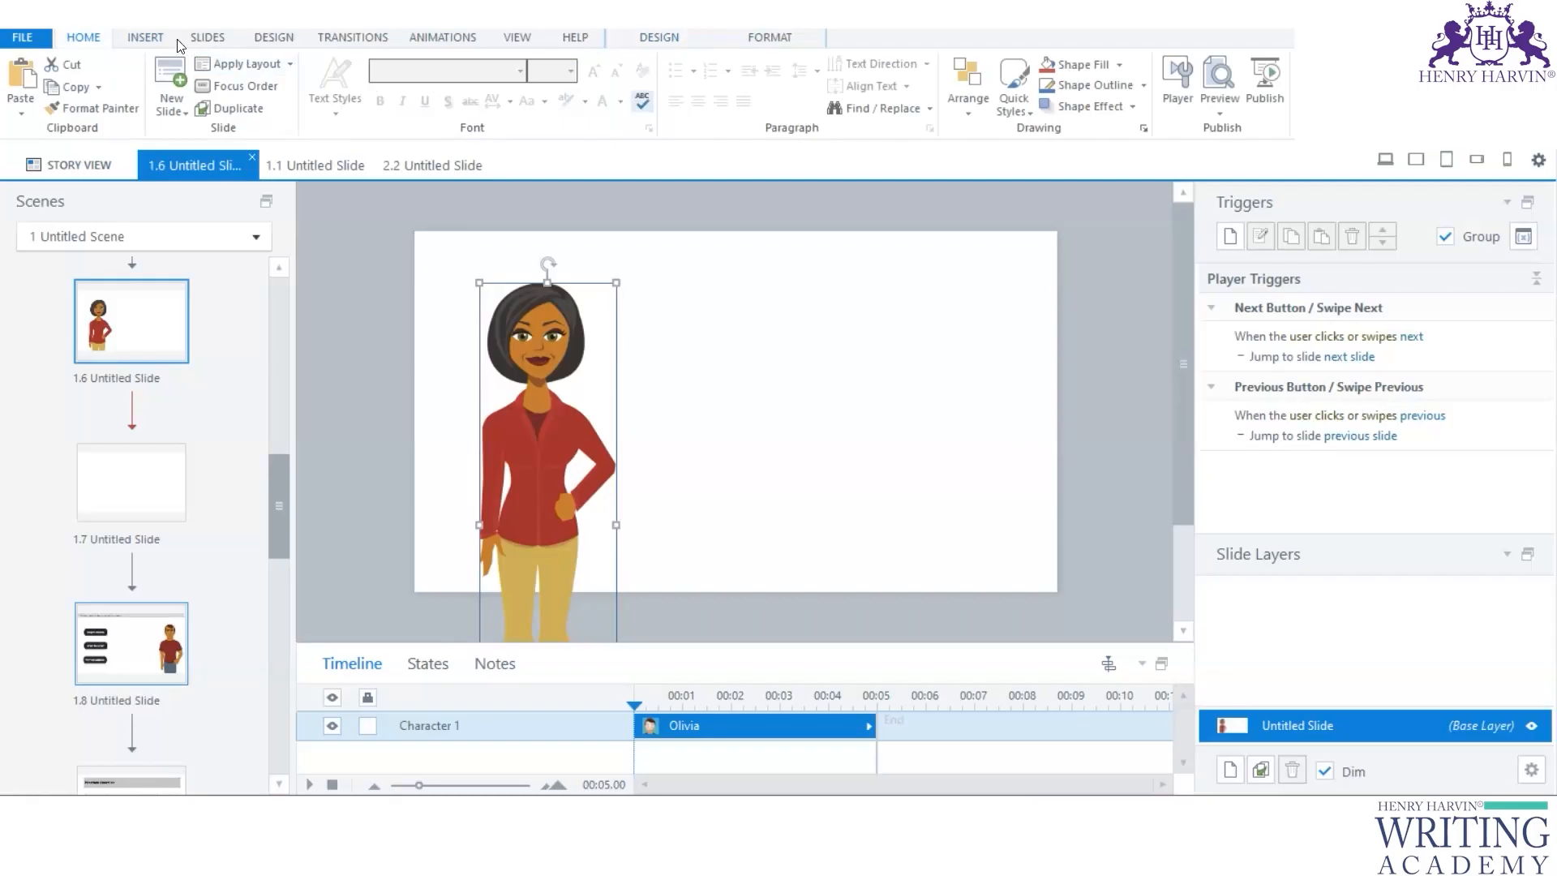
click(145, 38)
click(976, 111)
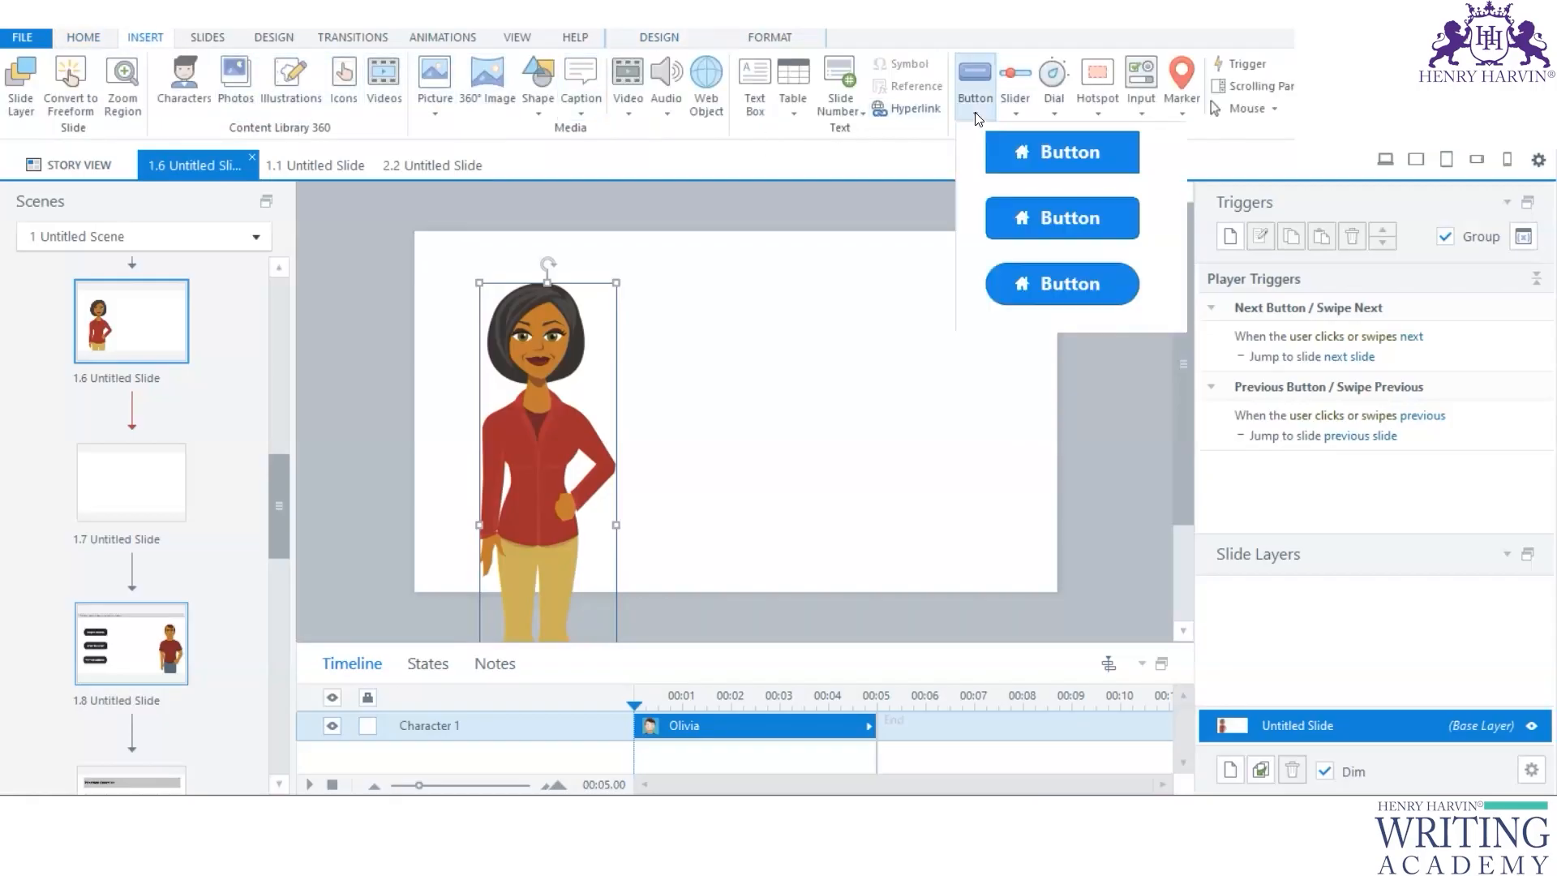
click(1049, 280)
mouse_move(728, 260)
mouse_down()
mouse_move(1002, 339)
mouse_move(937, 321)
mouse_up()
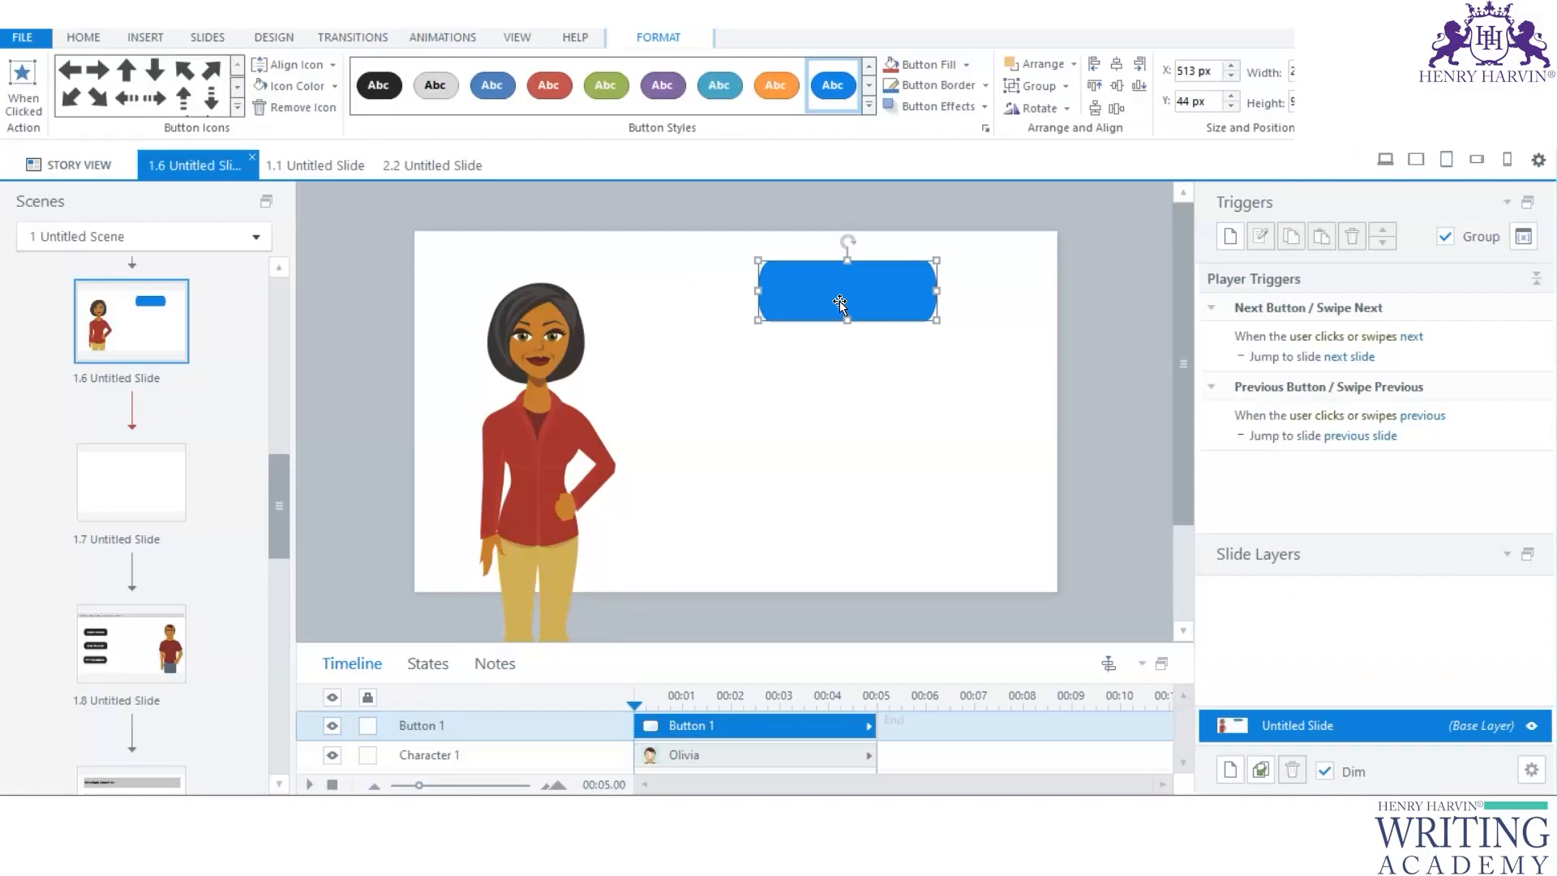
Step: Duplicate the button twice below the first and align all three in a column at about X 524 px
drag(850, 290, 843, 386)
drag(852, 450, 852, 479)
drag(853, 380, 866, 380)
click(866, 463)
drag(865, 463, 879, 463)
drag(836, 289, 843, 290)
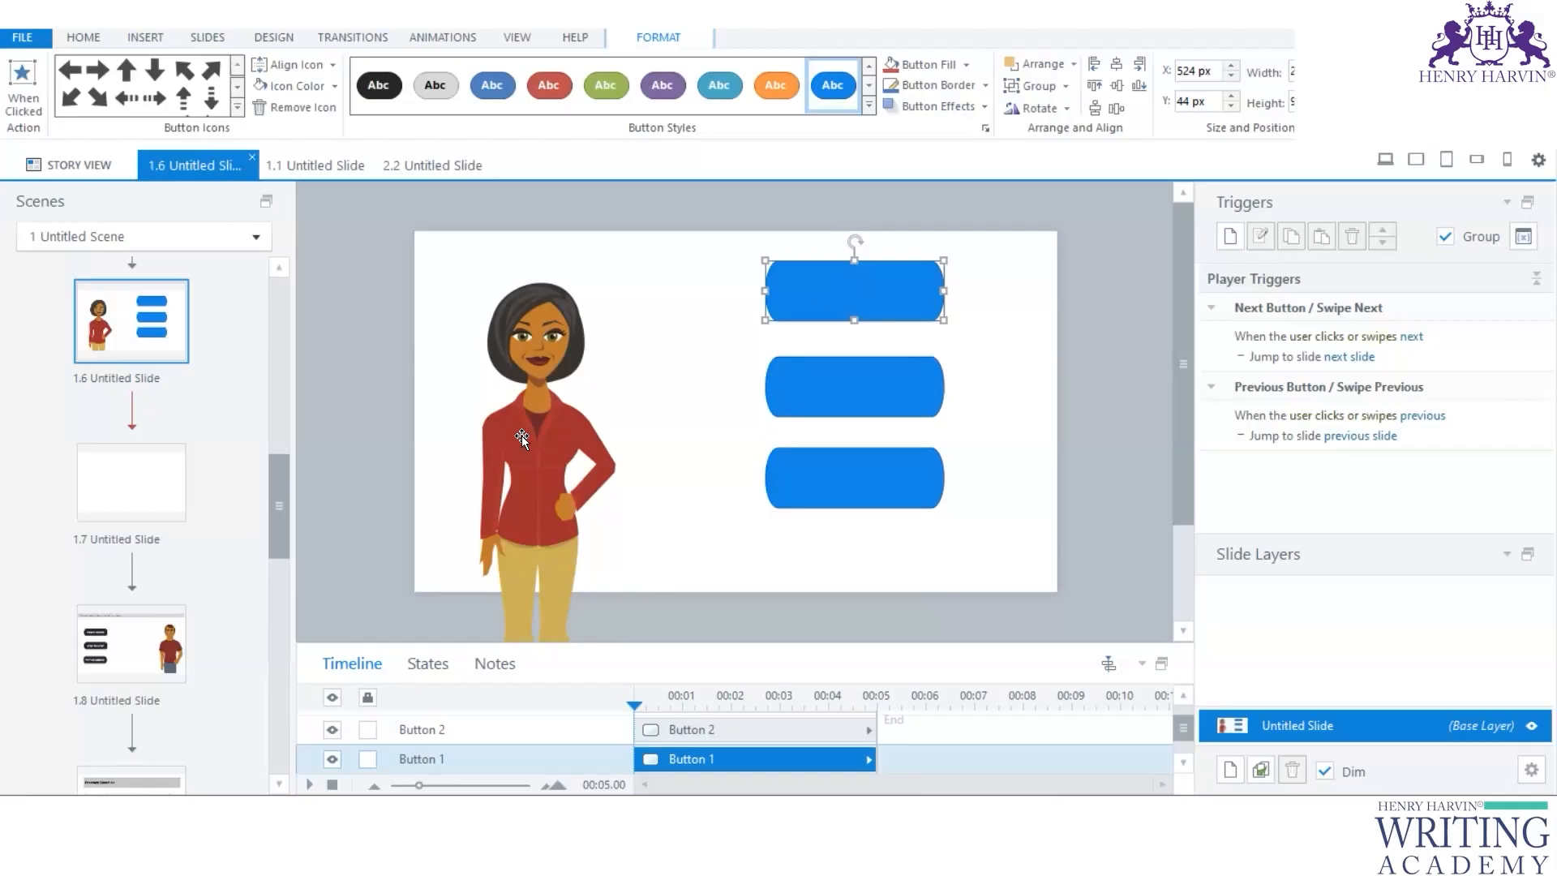
Step: Look through the built-in, drag-and-drop and expression state names offered for Olivia, and leave state editing without adding one
click(536, 416)
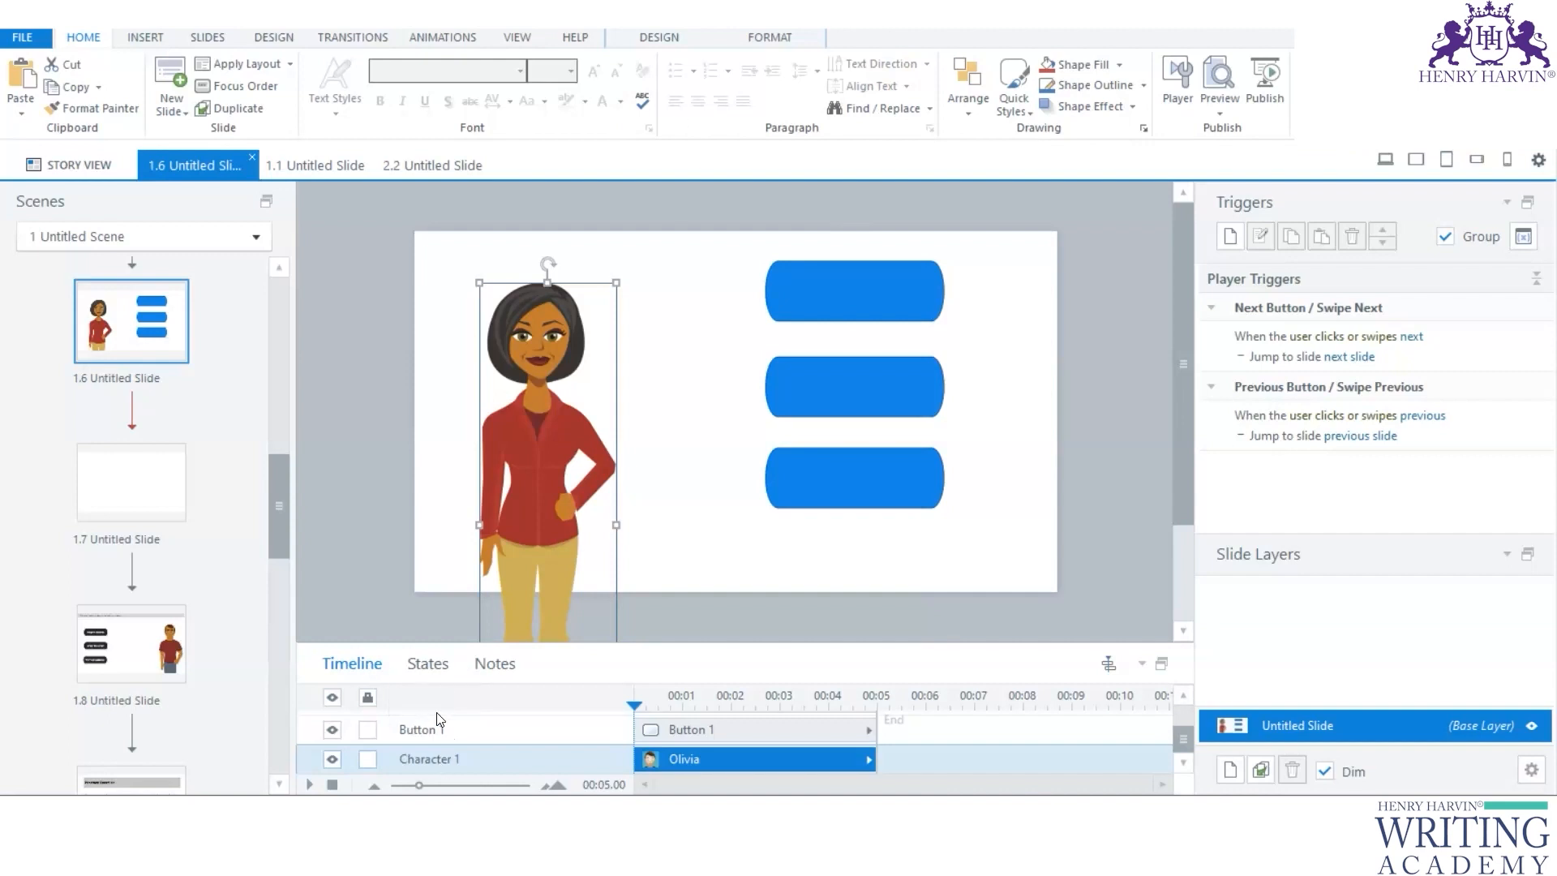
click(427, 663)
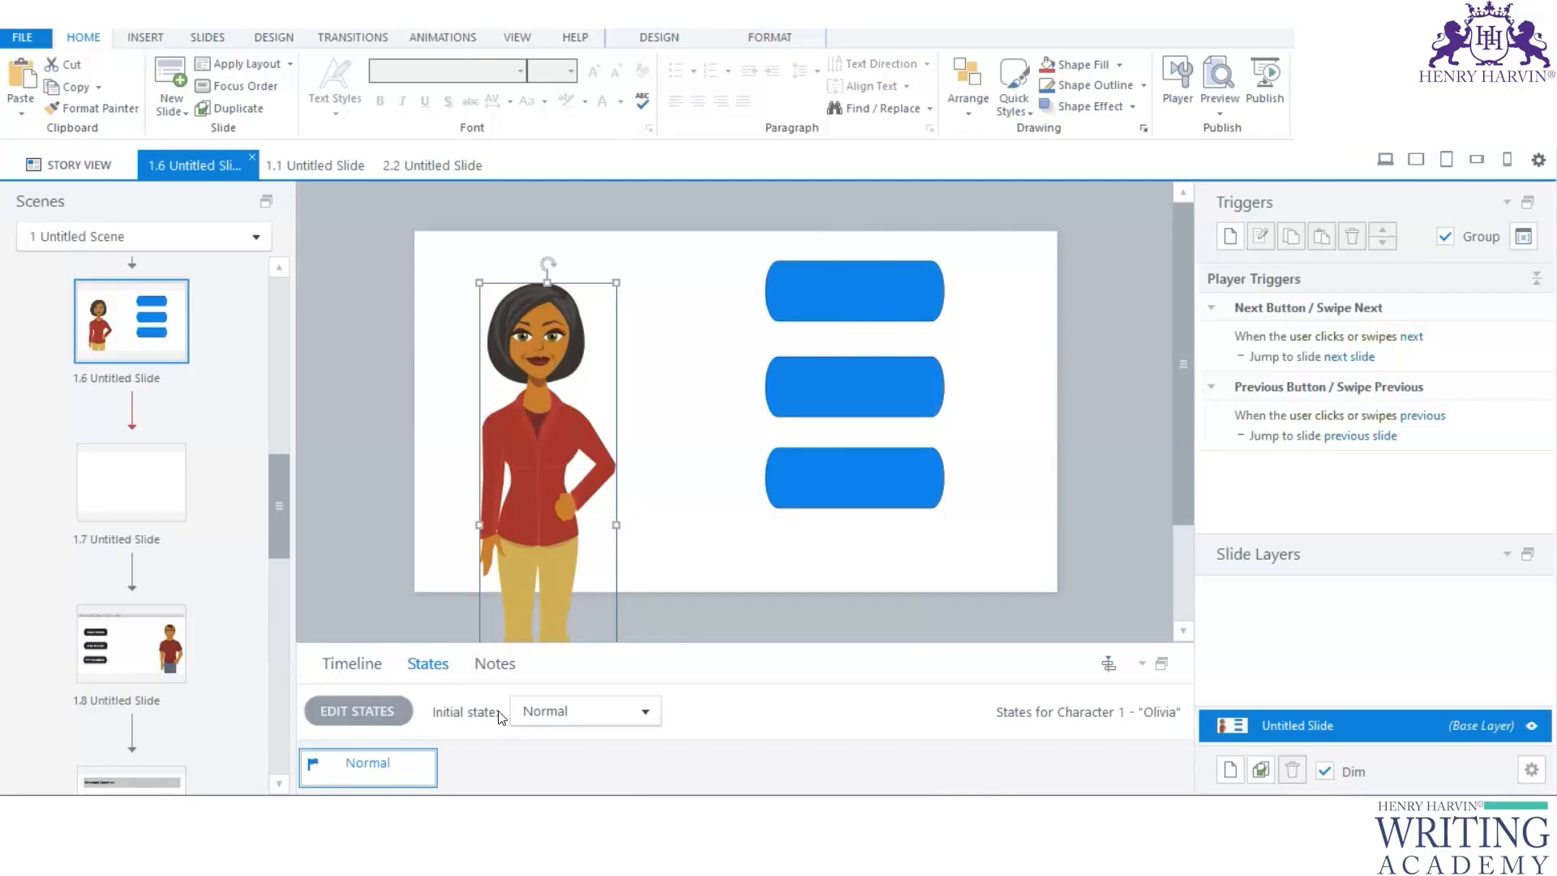
click(373, 713)
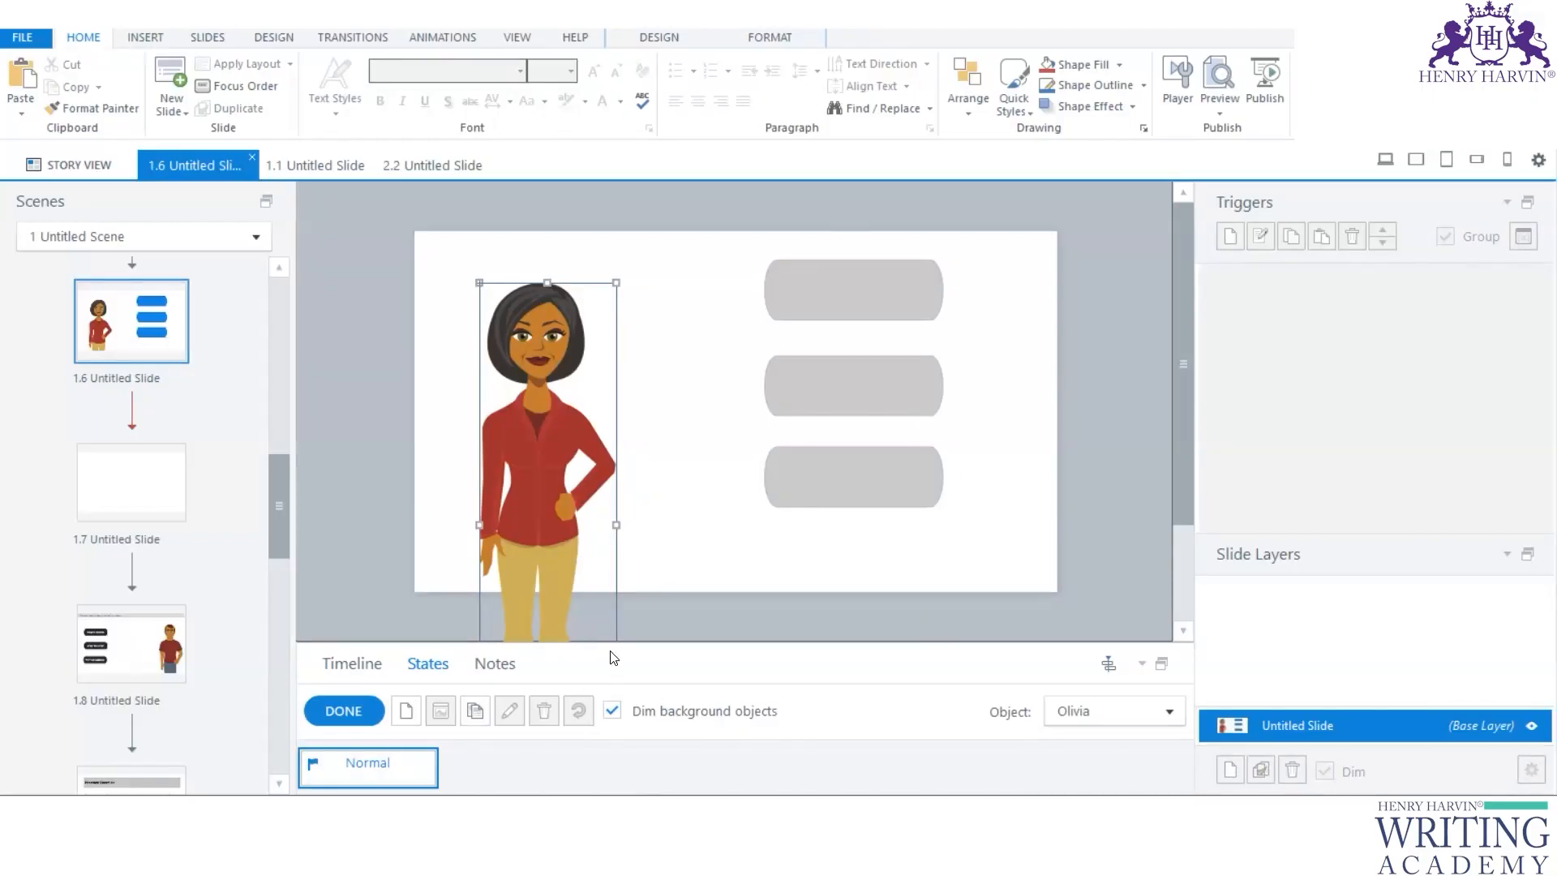
drag(610, 643, 626, 444)
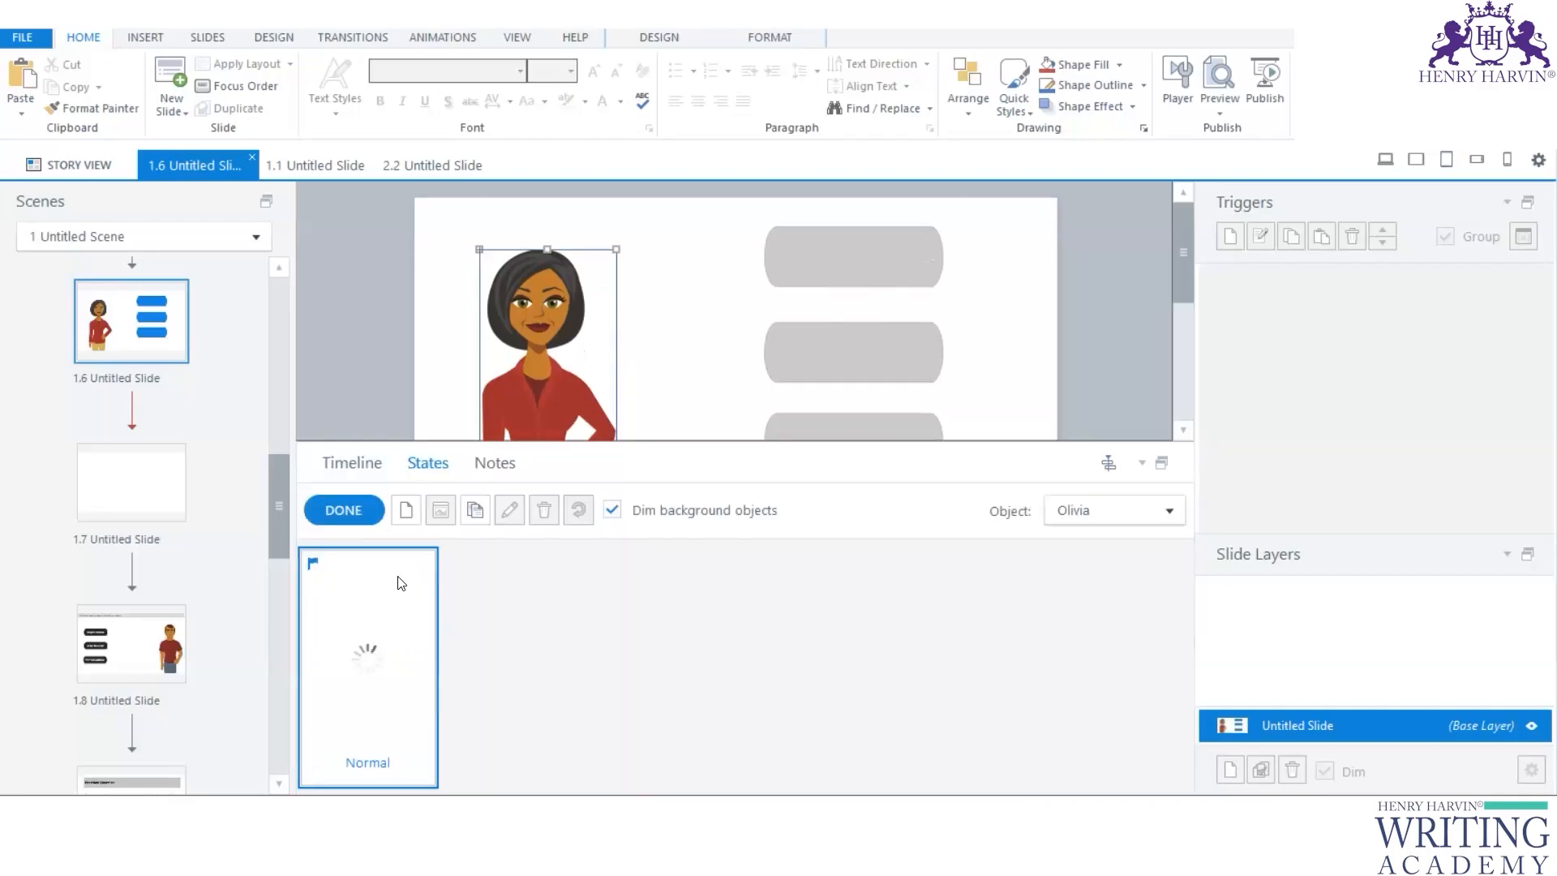
click(405, 510)
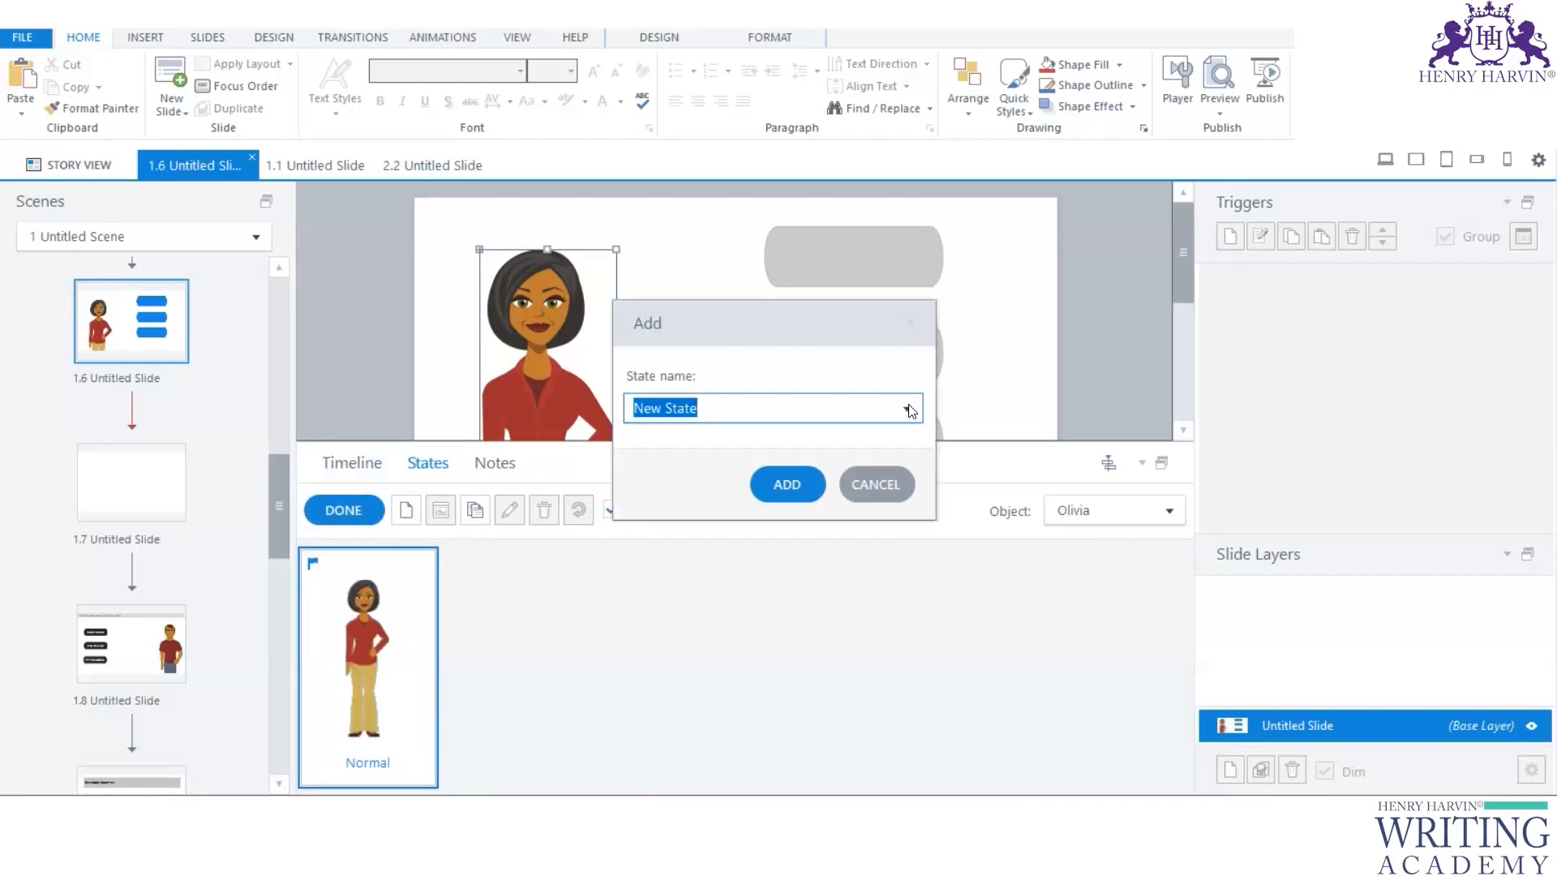
click(908, 409)
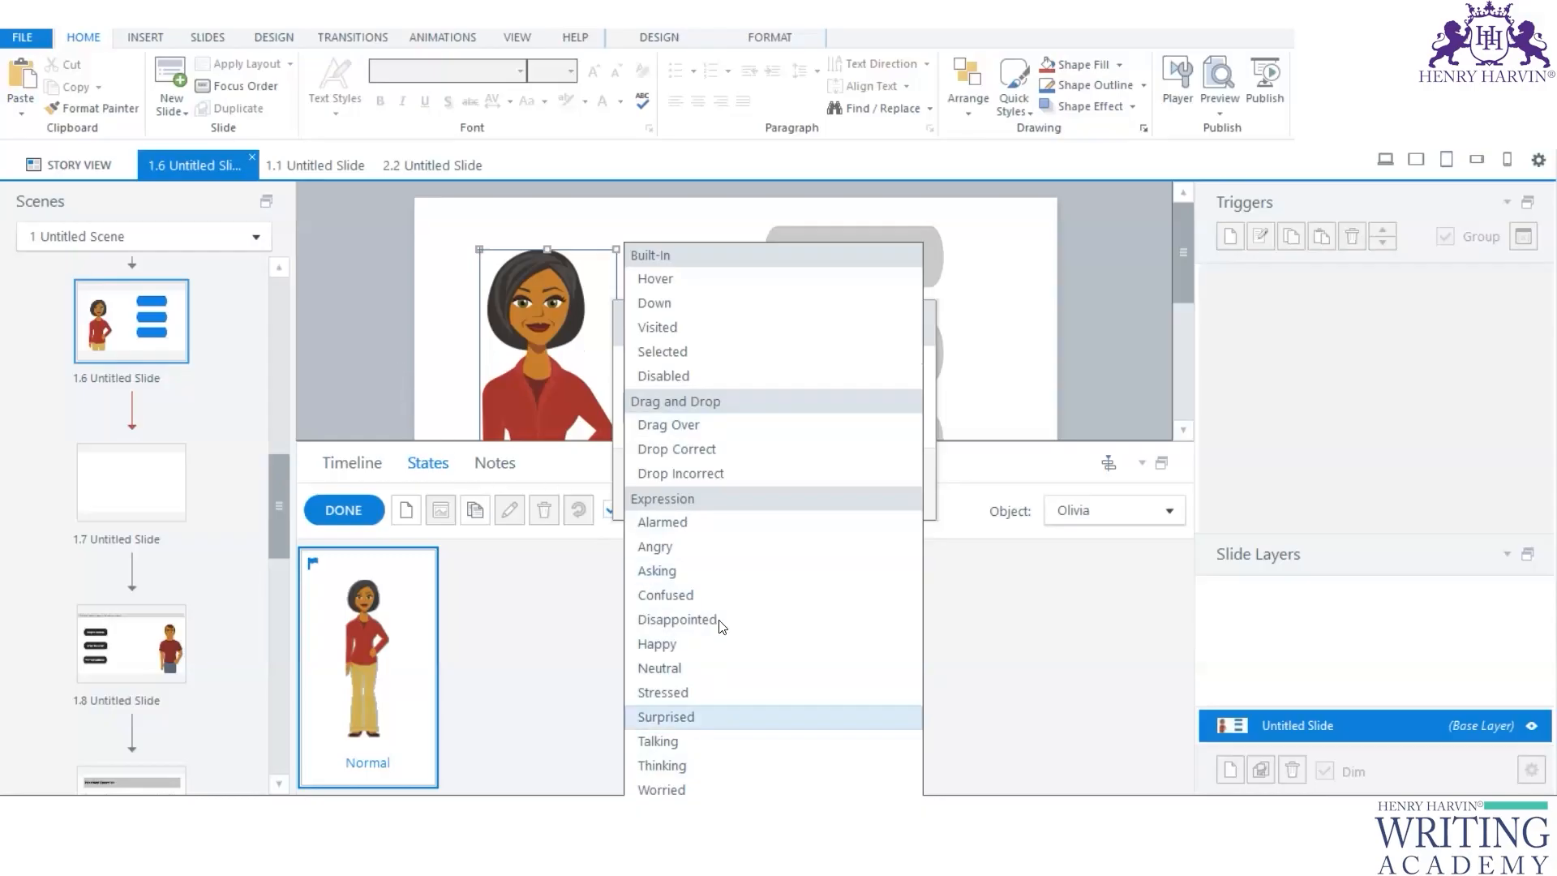
click(390, 387)
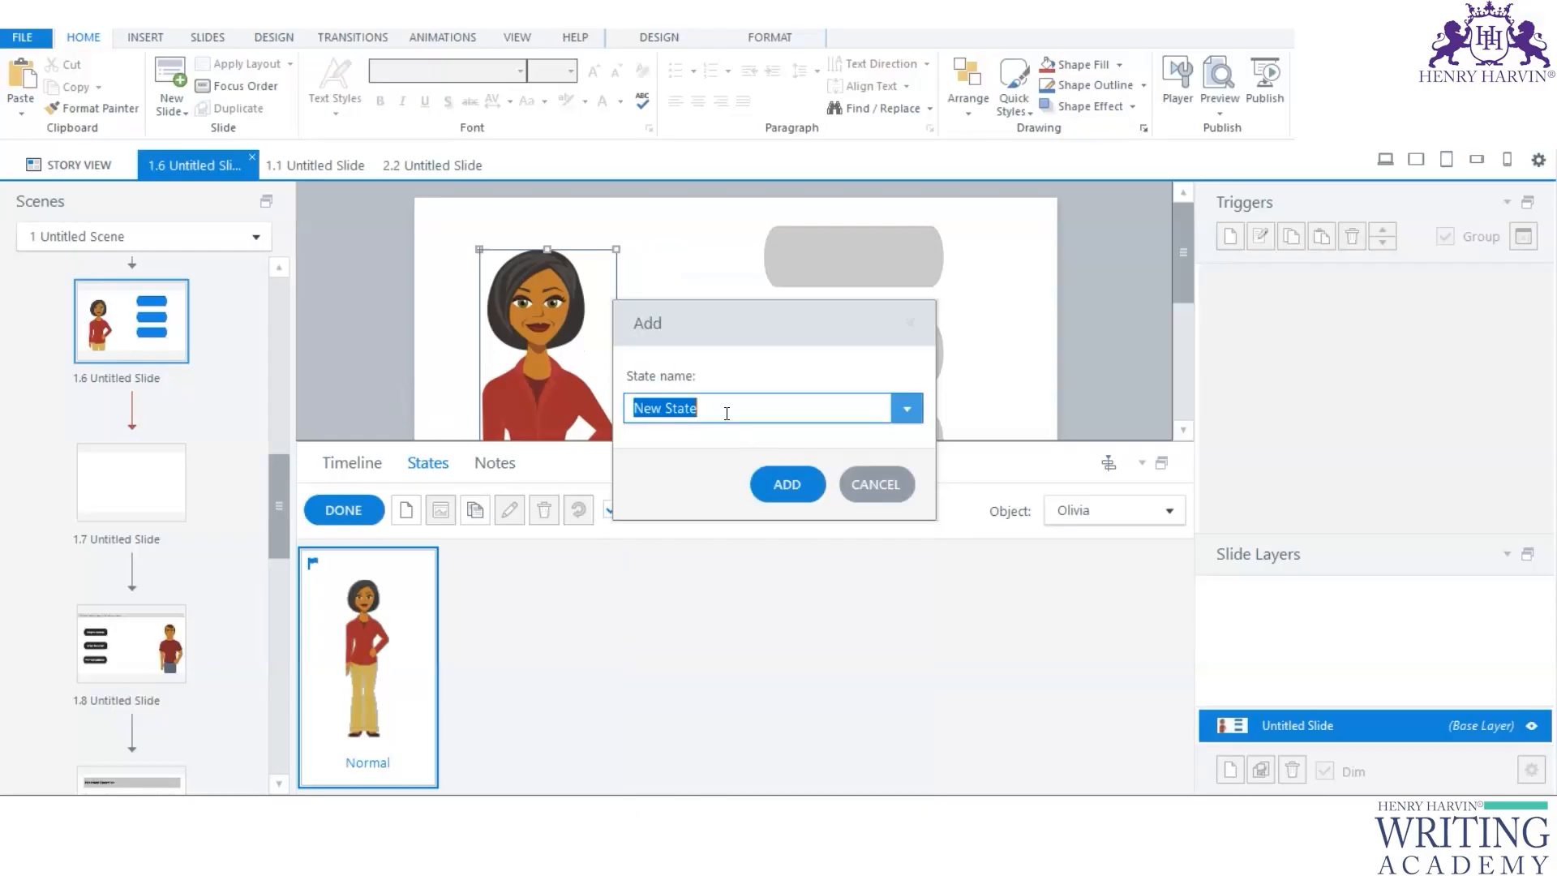
click(858, 485)
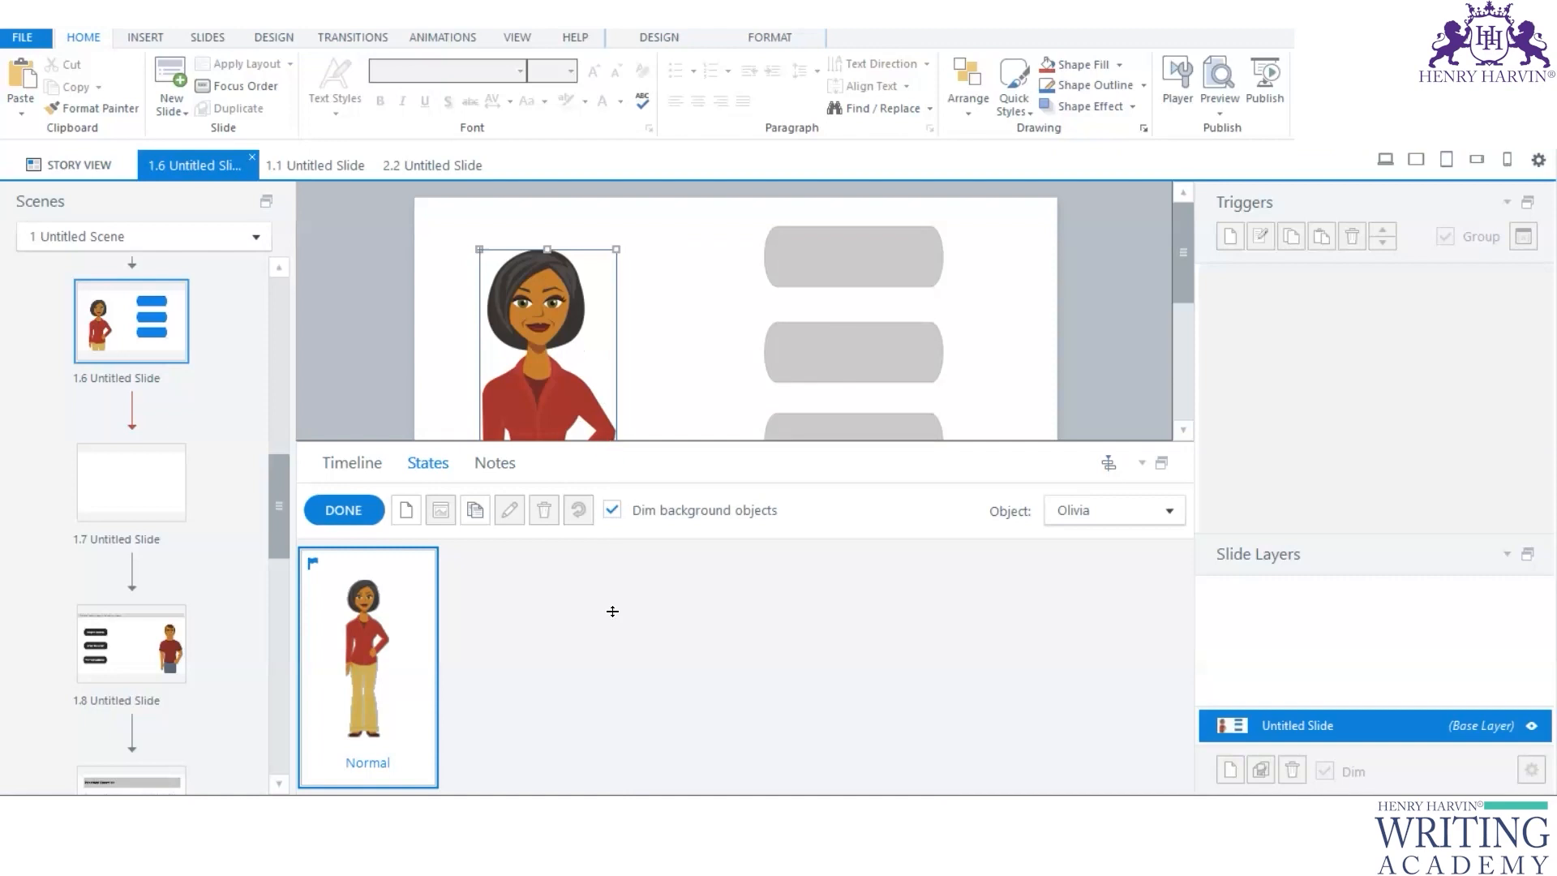
click(853, 308)
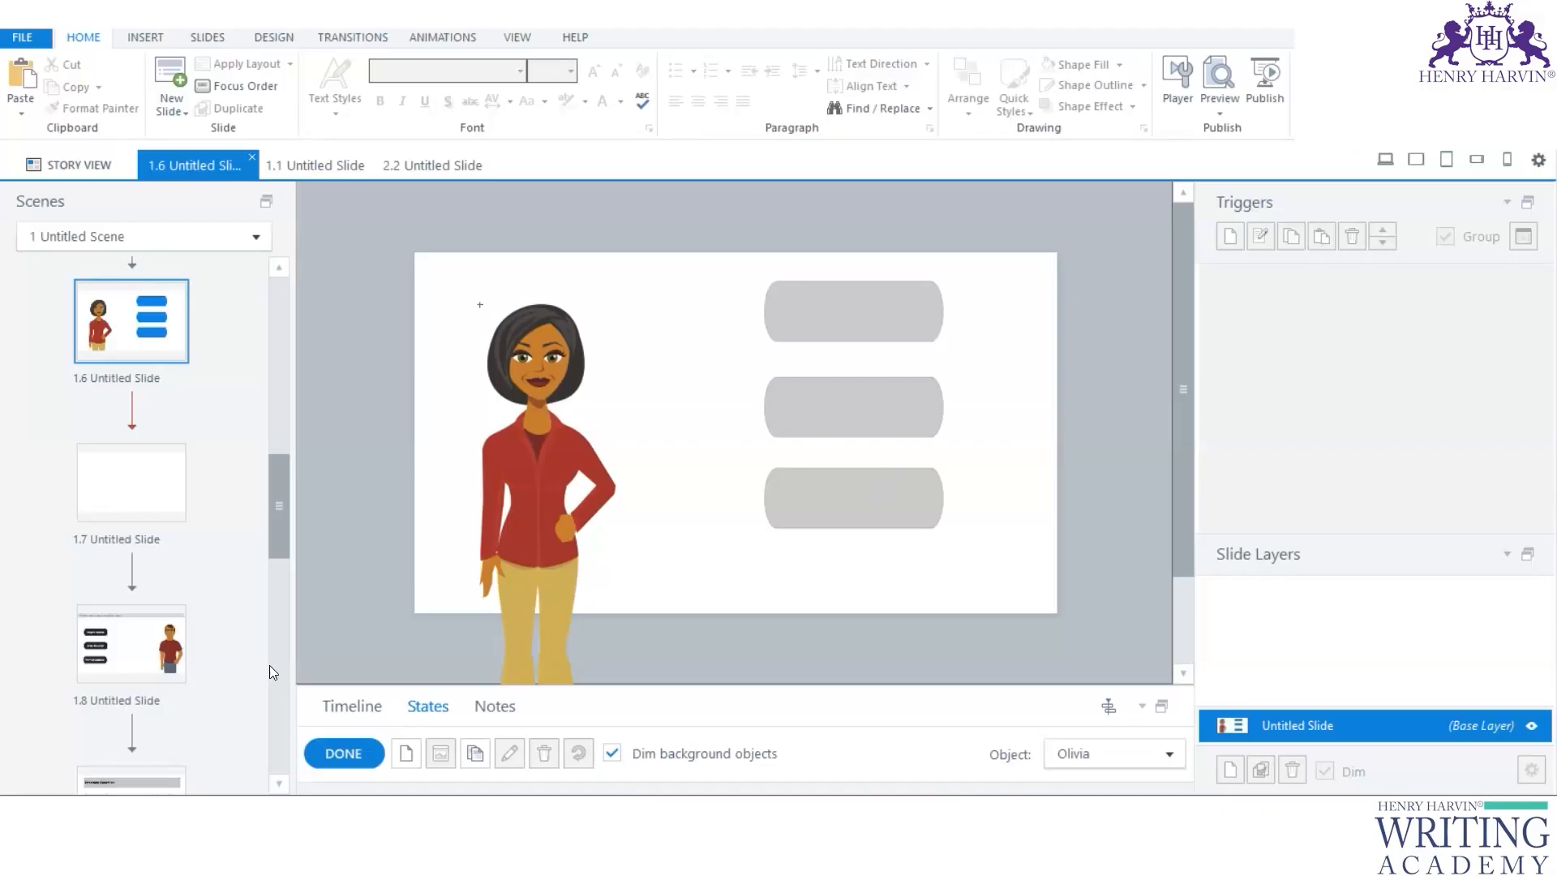
drag(338, 684, 363, 411)
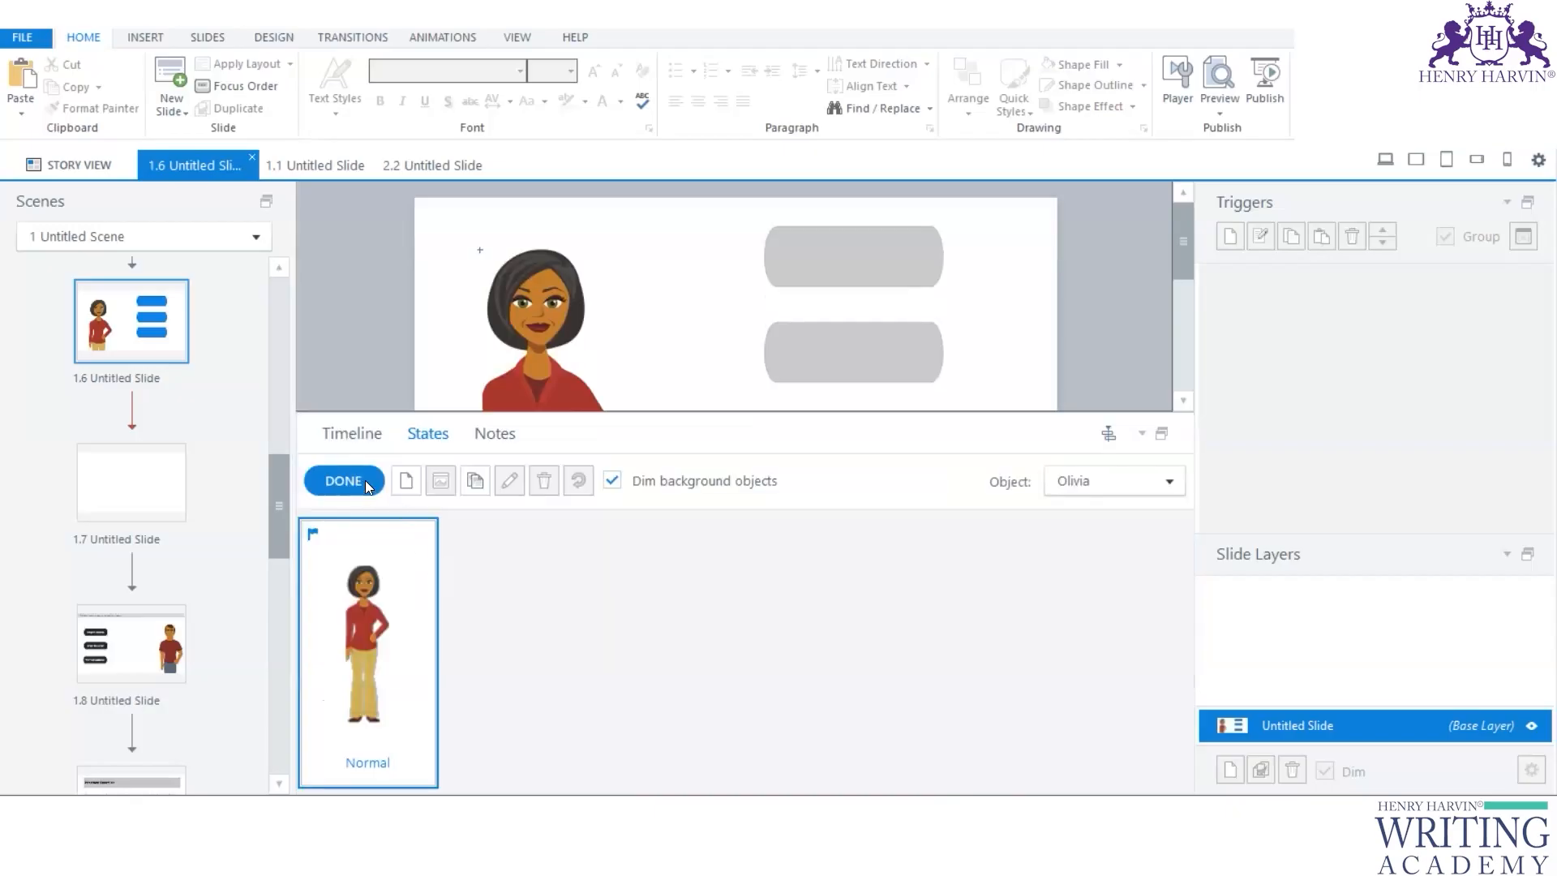
click(346, 480)
click(351, 433)
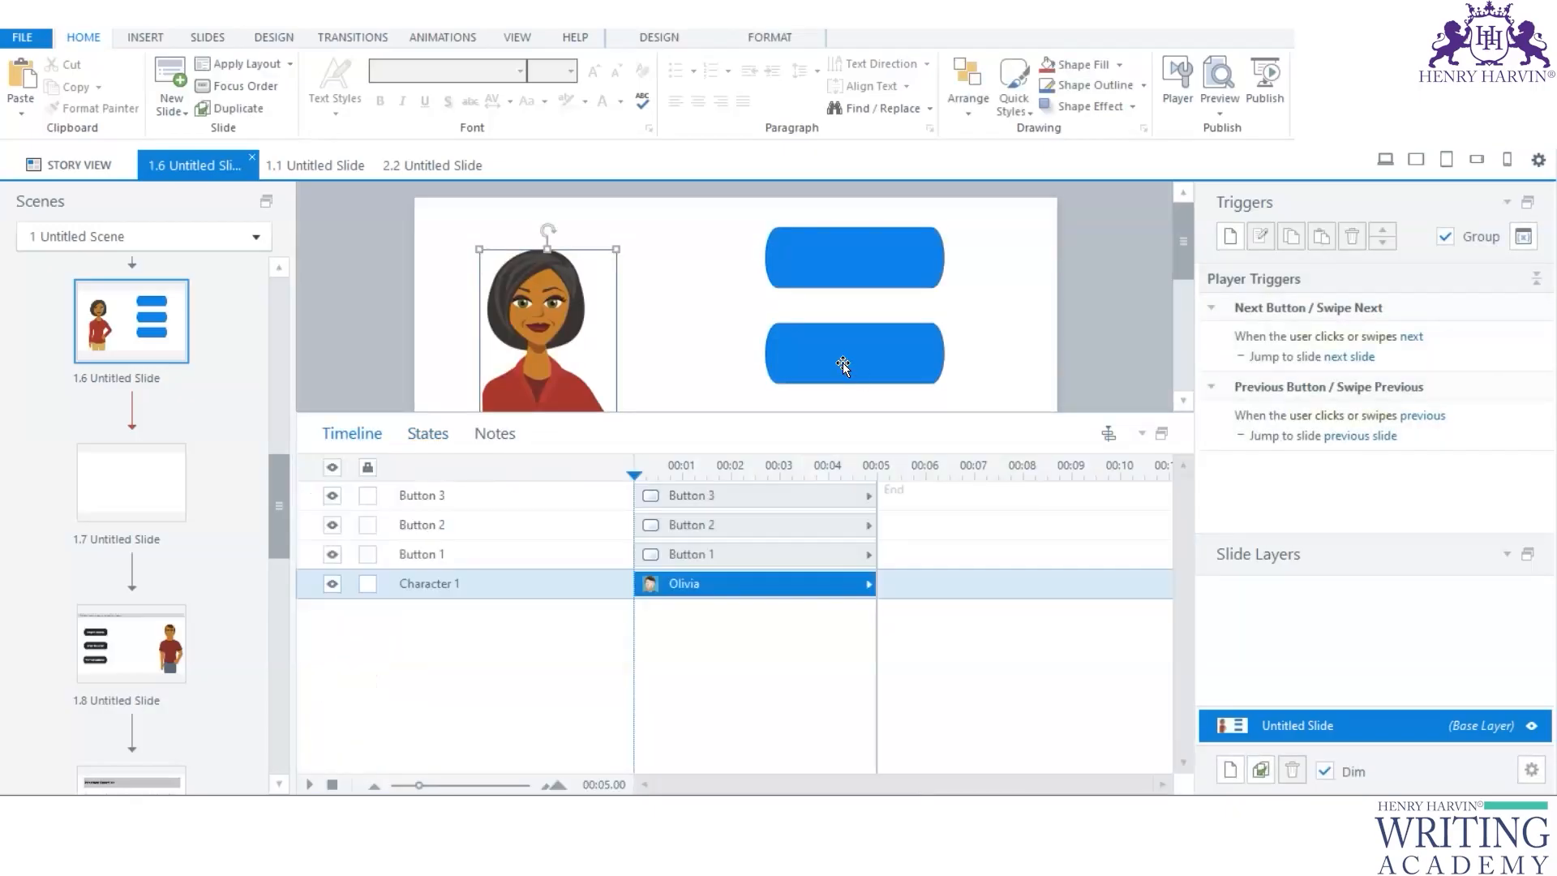
Step: Label the lowest of the three buttons "Surprized"
drag(854, 412, 853, 631)
click(851, 485)
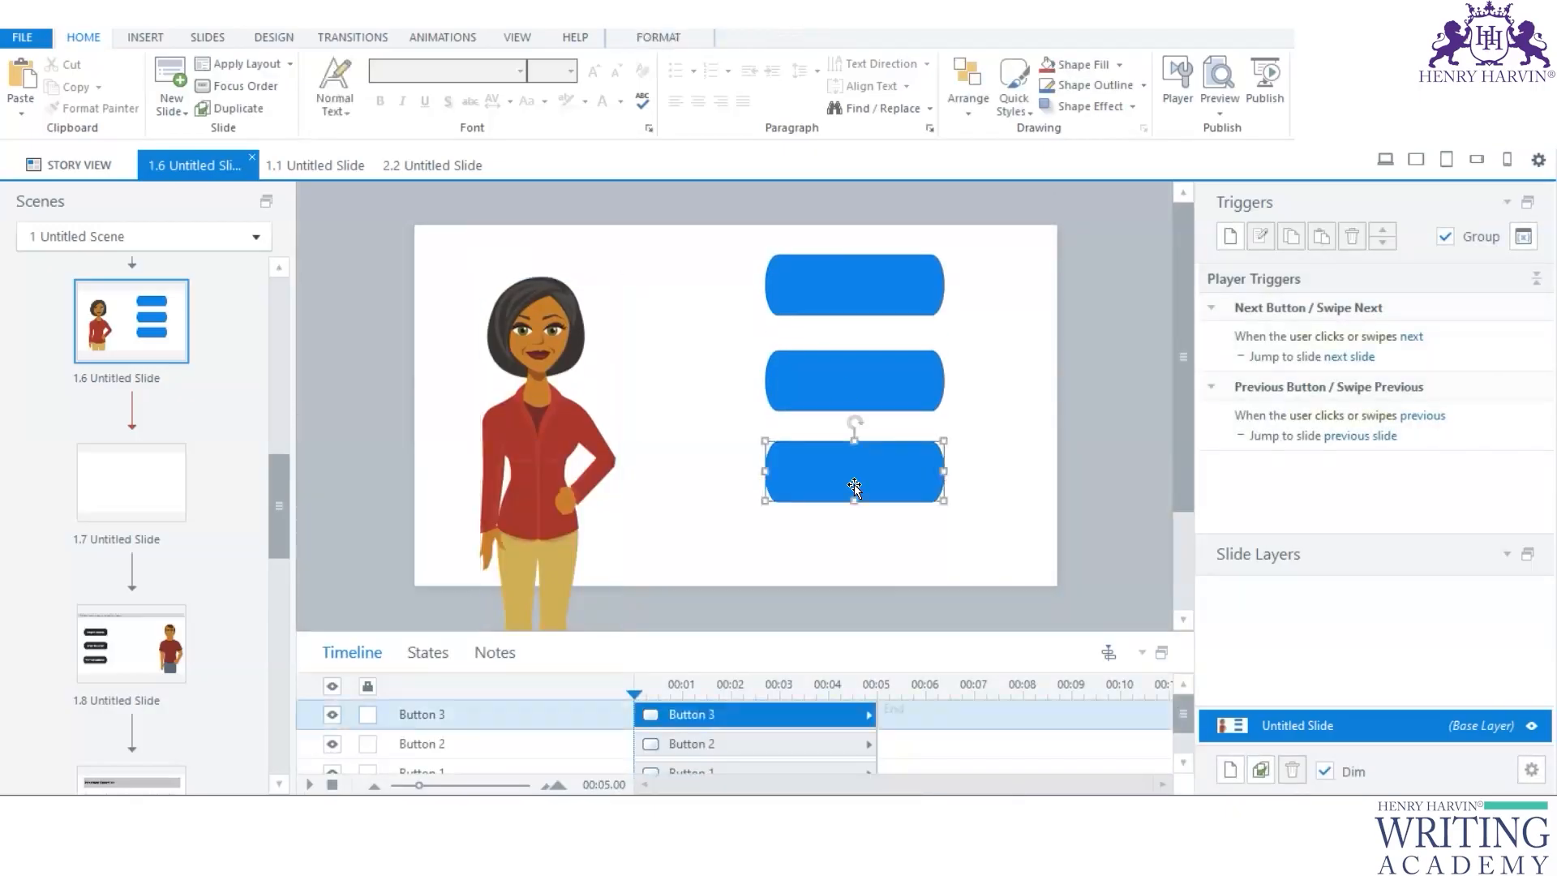
text(Sup)
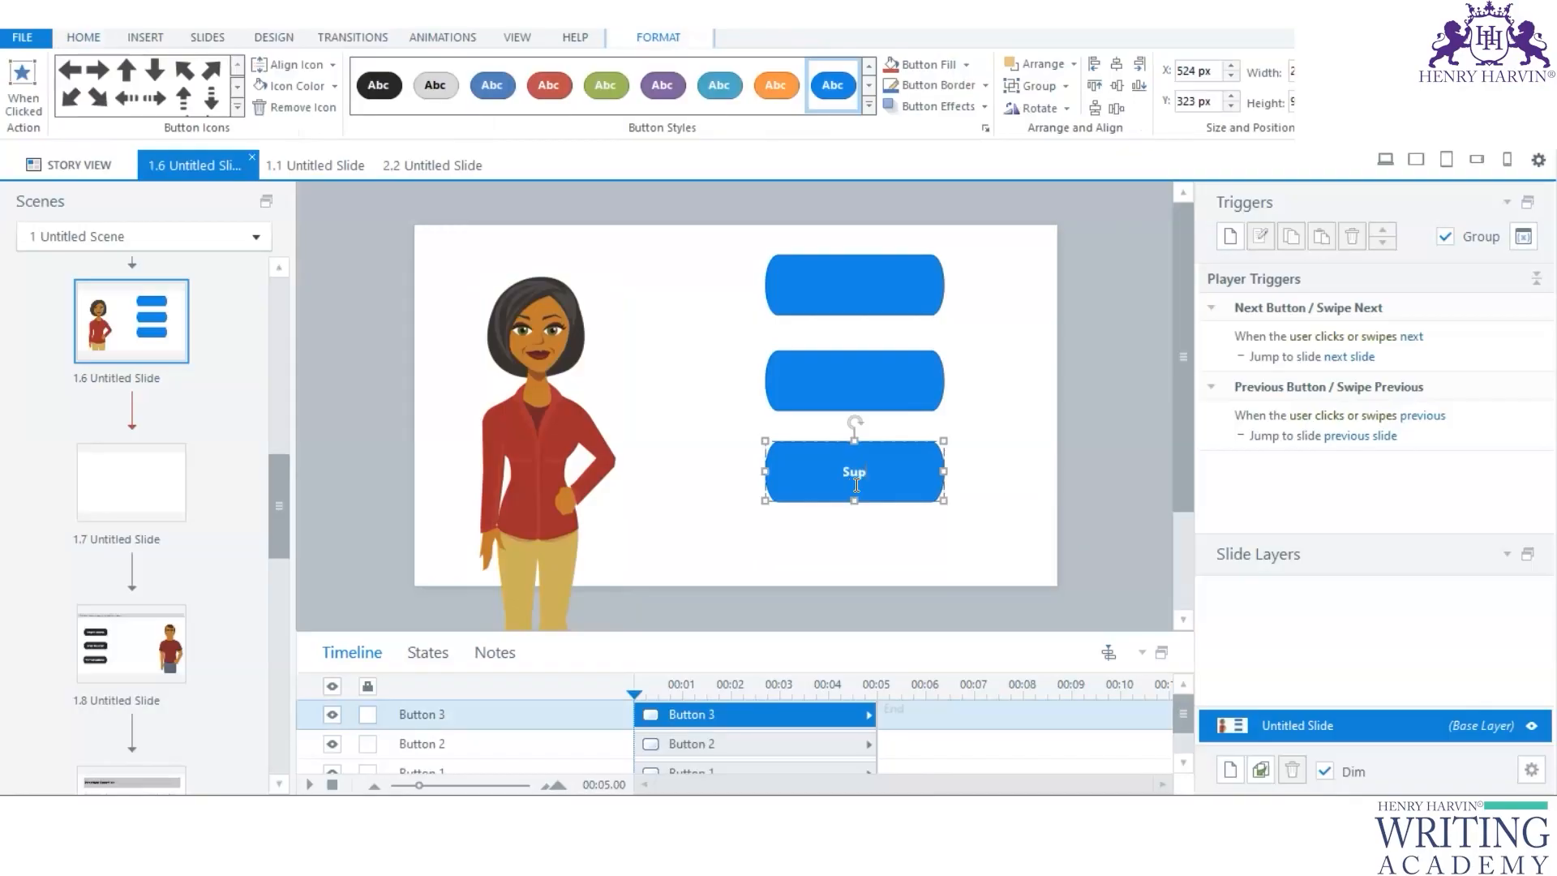
key(BackSpace)
text(rprized)
Step: Label the middle button "Angry" and correct the spelling of the lowest button's label to "Surprised"
click(890, 387)
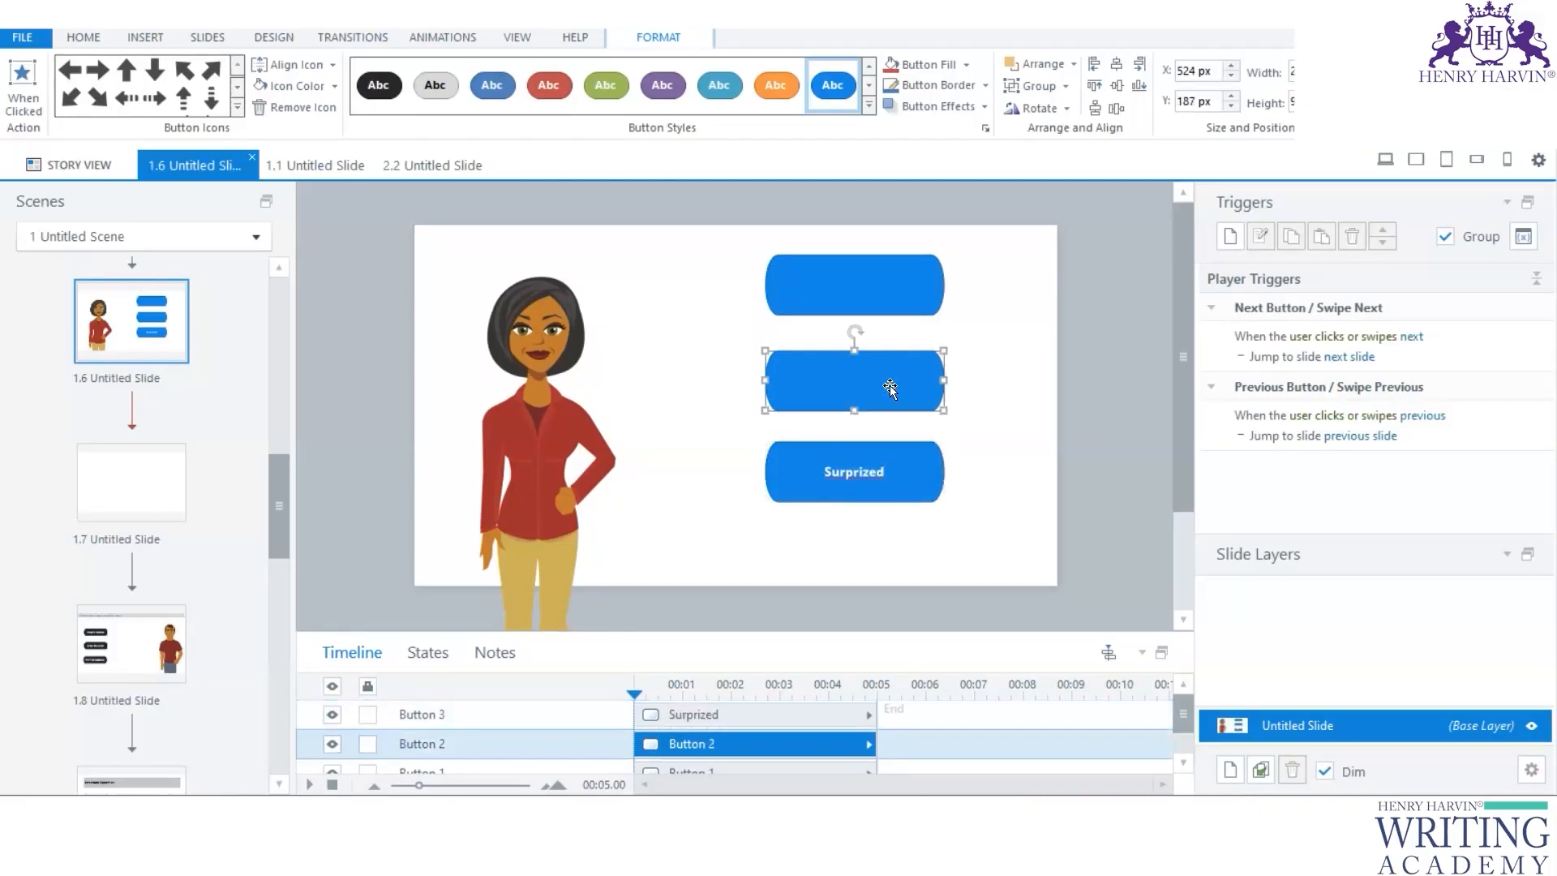
click(889, 387)
text(Angry)
right_click(857, 477)
key(Return)
Step: Label the topmost button "Worried" and enlarge its text by two size steps
click(868, 283)
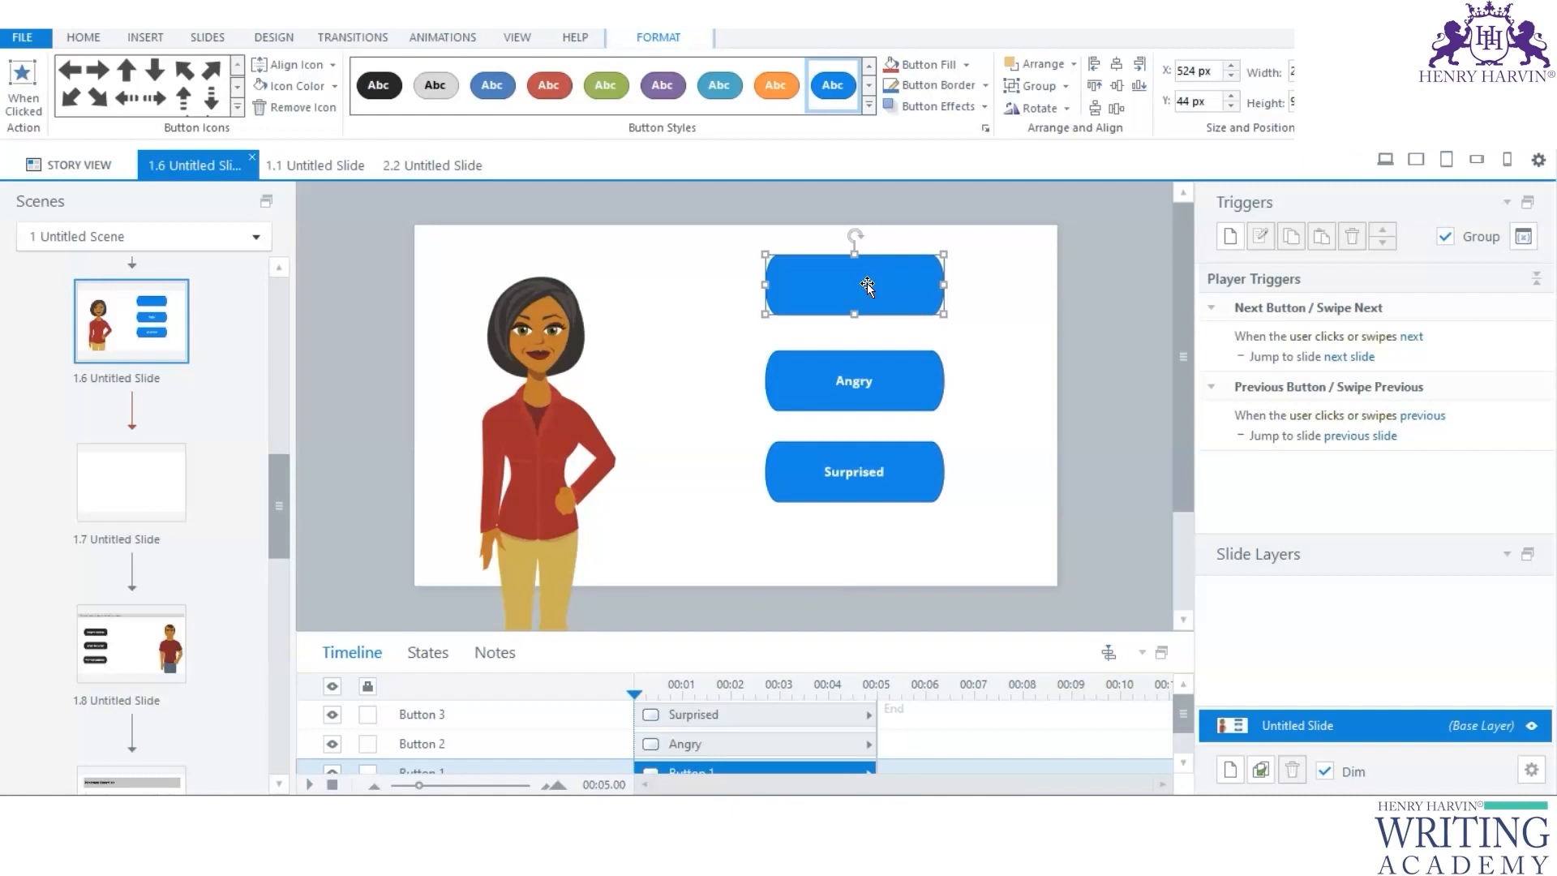
text(Worried)
key(ctrl+a)
key(ctrl+shift+period)
key(ctrl+shift+period)
Step: Enlarge the label text of the Angry and Surprised buttons to match the Worried button
click(849, 384)
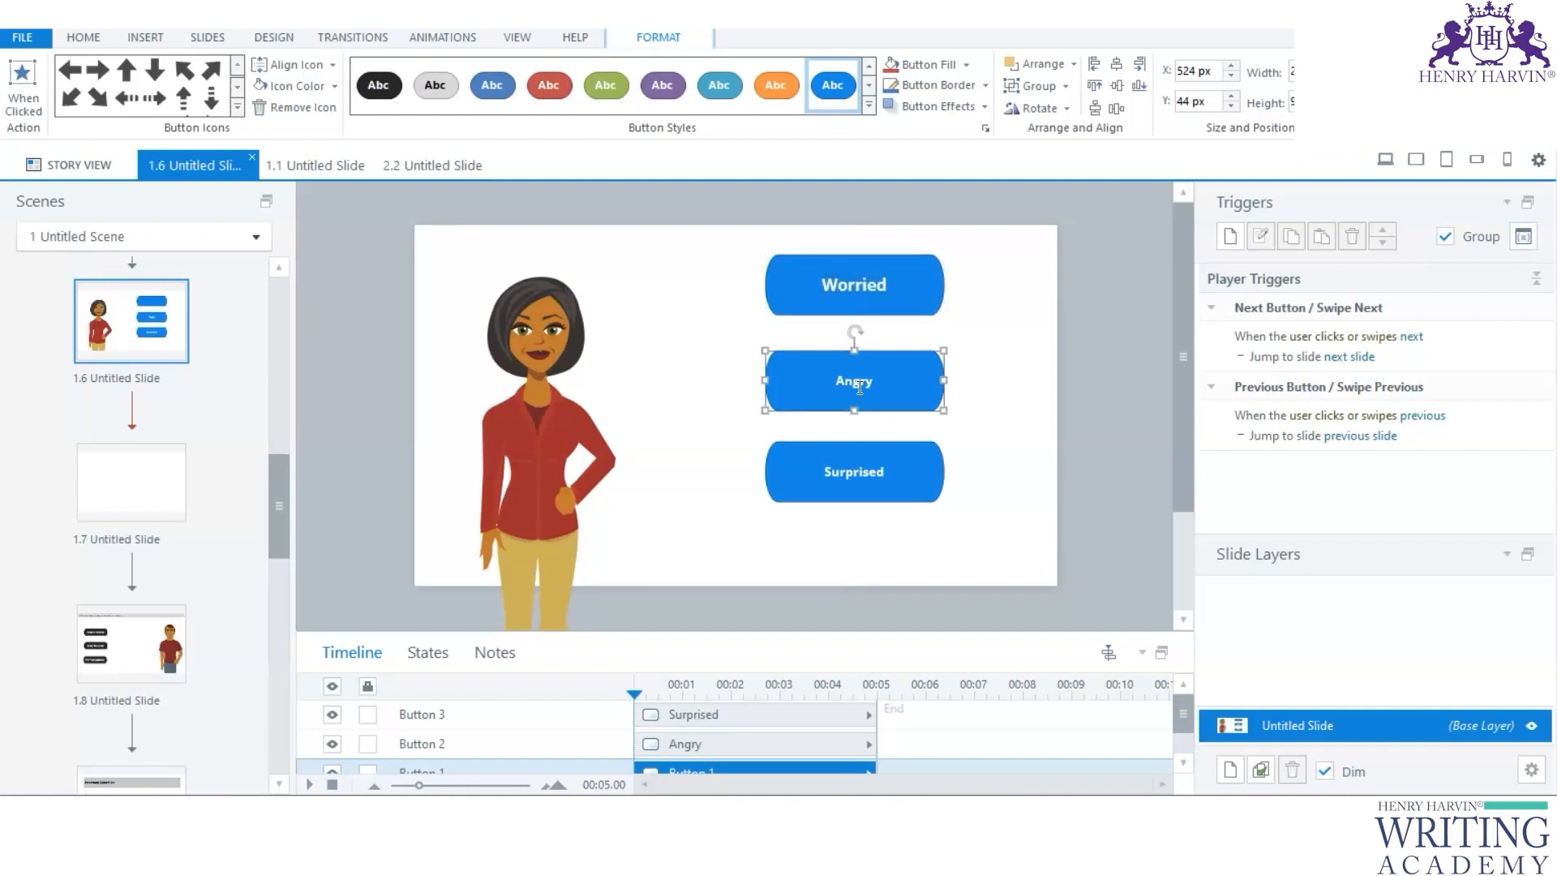
key(ctrl+a)
key(ctrl+shift+period)
key(ctrl+shift+period)
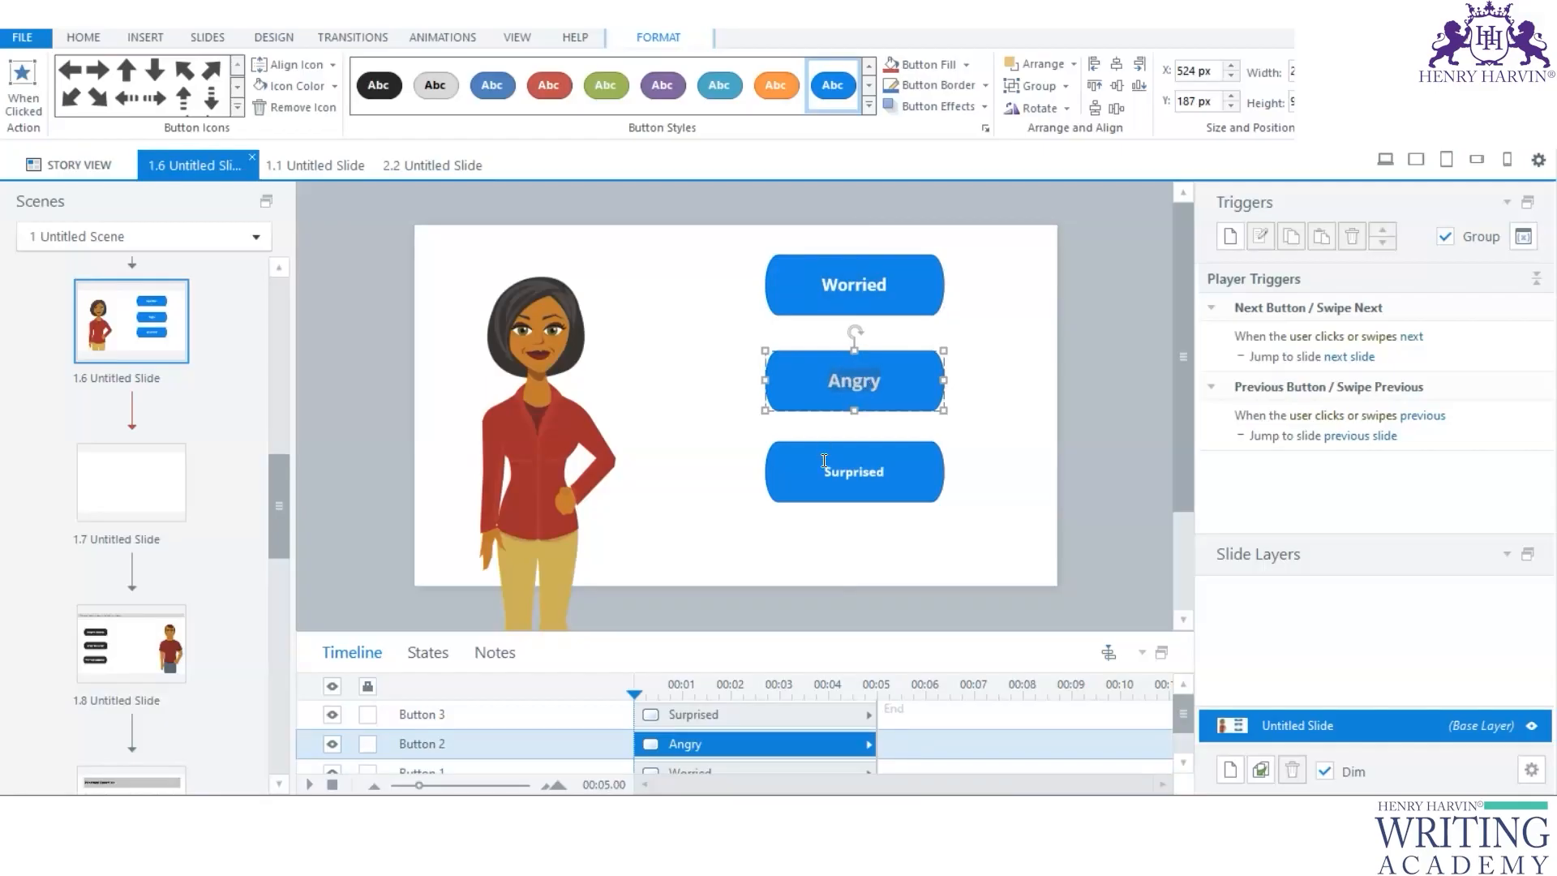
click(905, 464)
key(ctrl+a)
key(ctrl+shift+period)
key(ctrl+shift+period)
key(ctrl+shift+period)
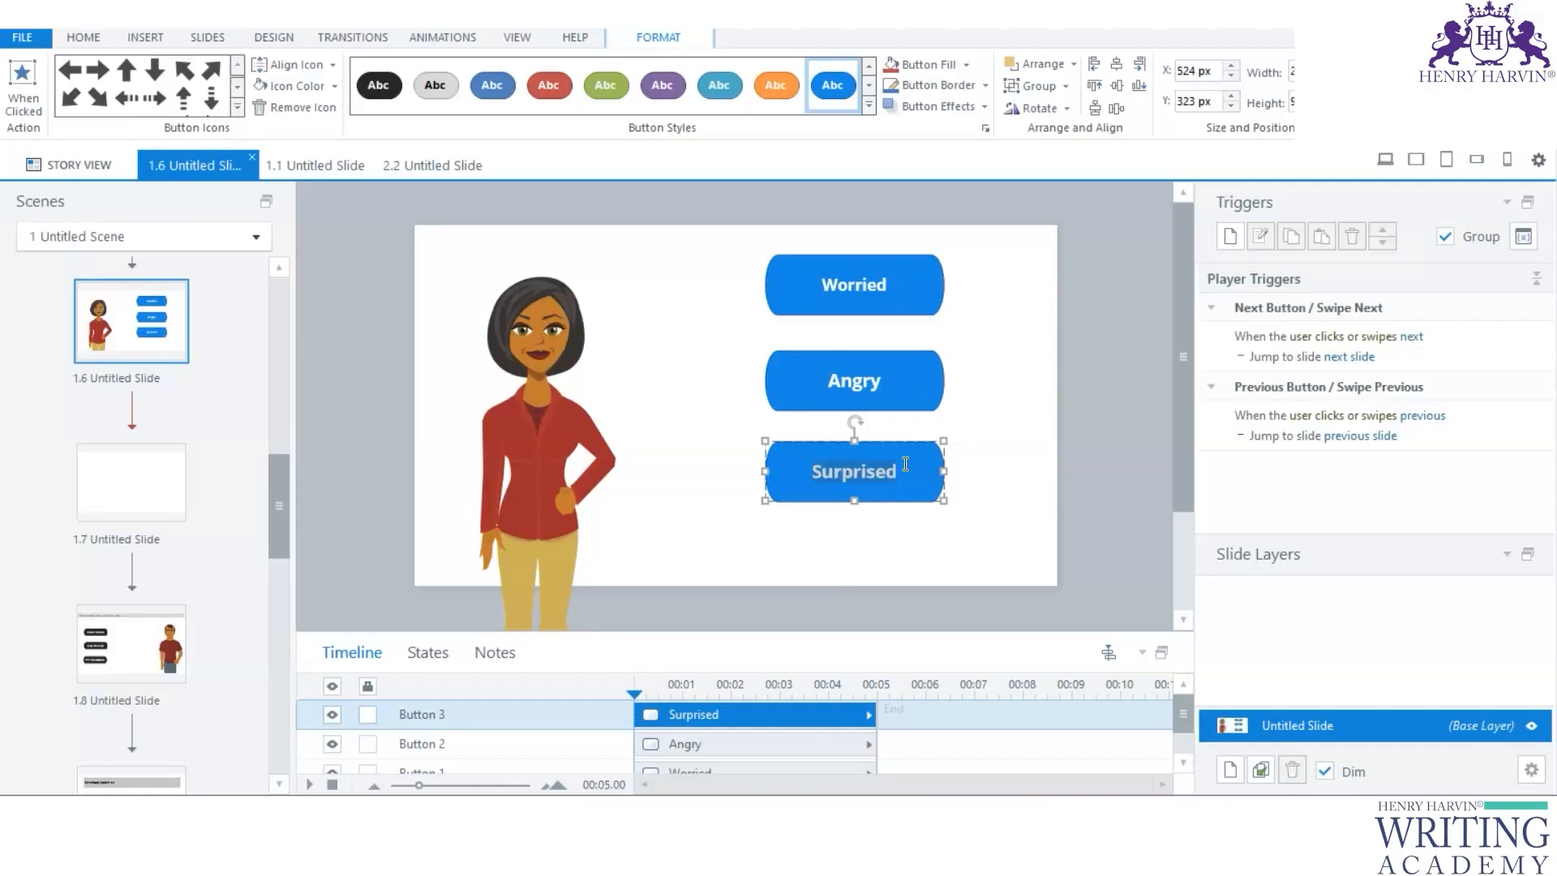
click(908, 542)
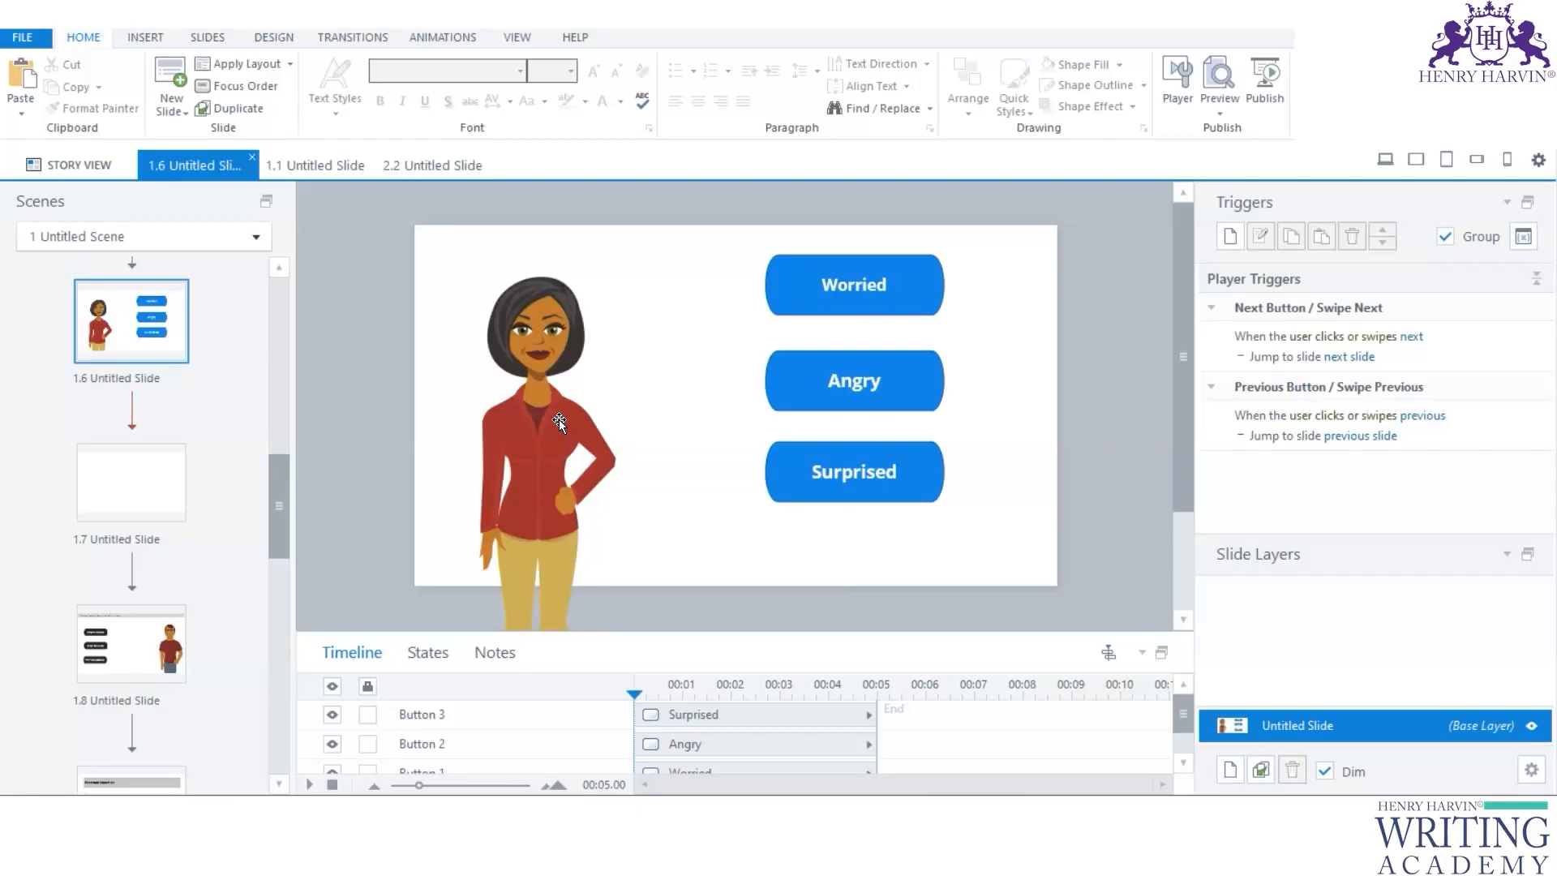
Step: Add a new slide layer, fit the slide view smaller and make the timeline area taller
click(1230, 772)
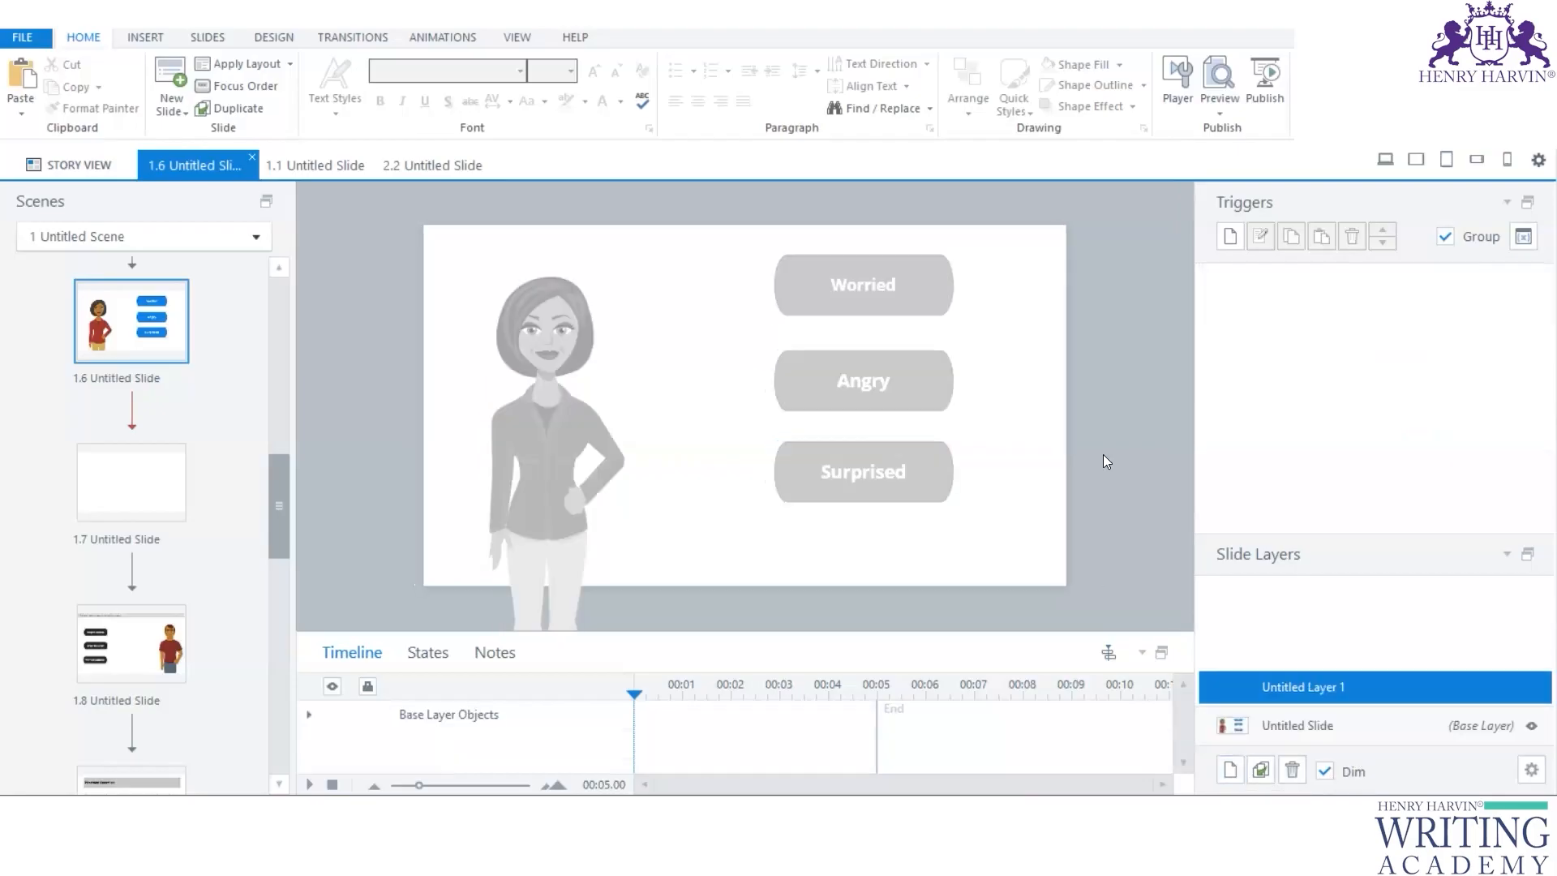
drag(742, 633, 783, 387)
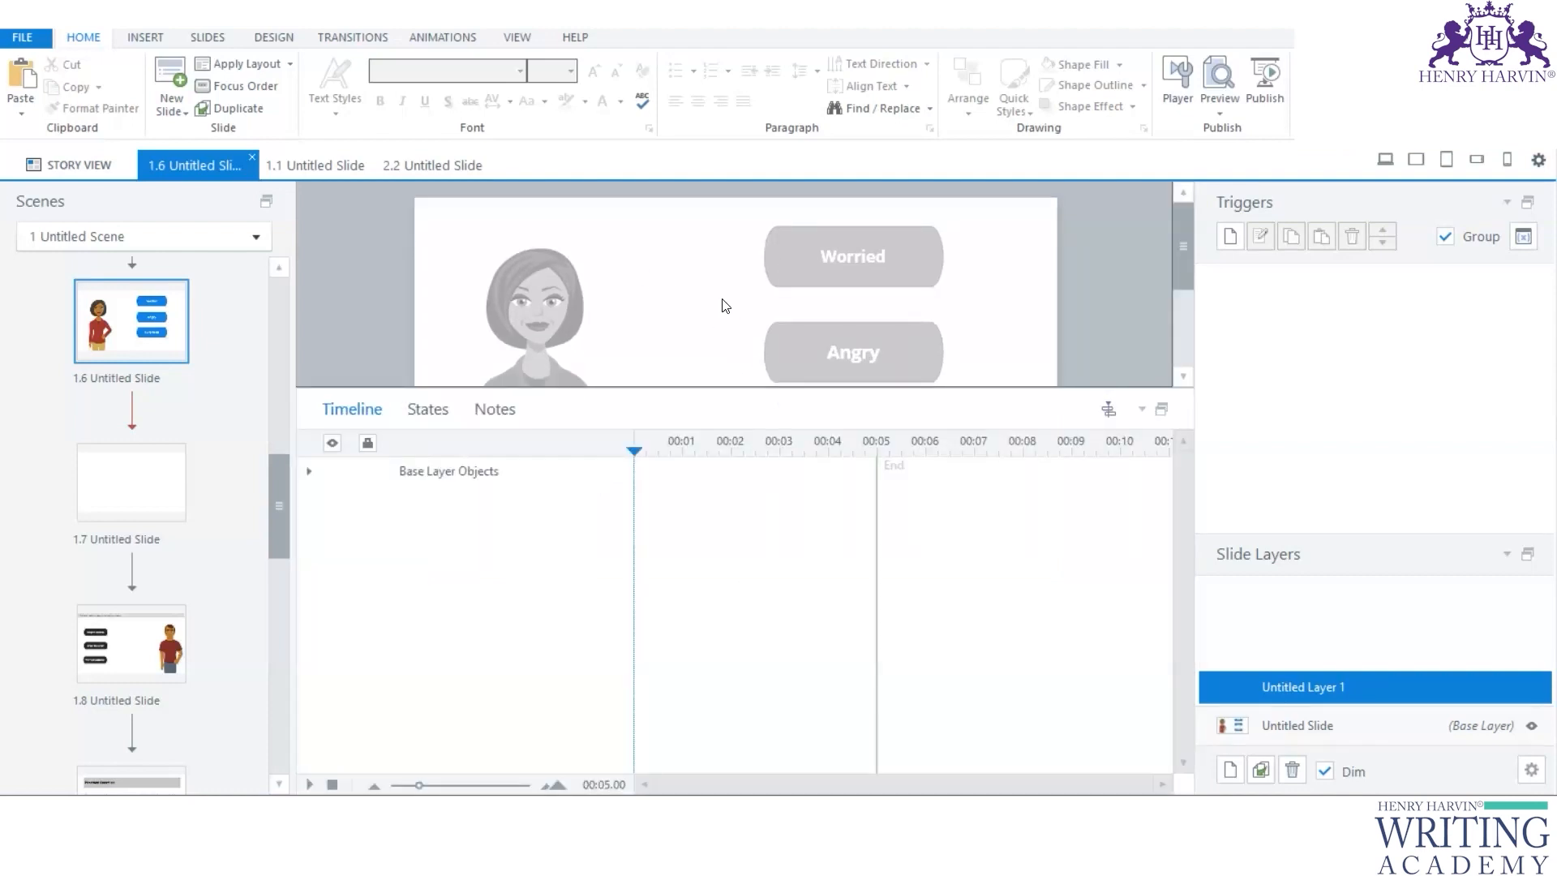
scroll(724, 305, down, 4)
drag(714, 389, 730, 515)
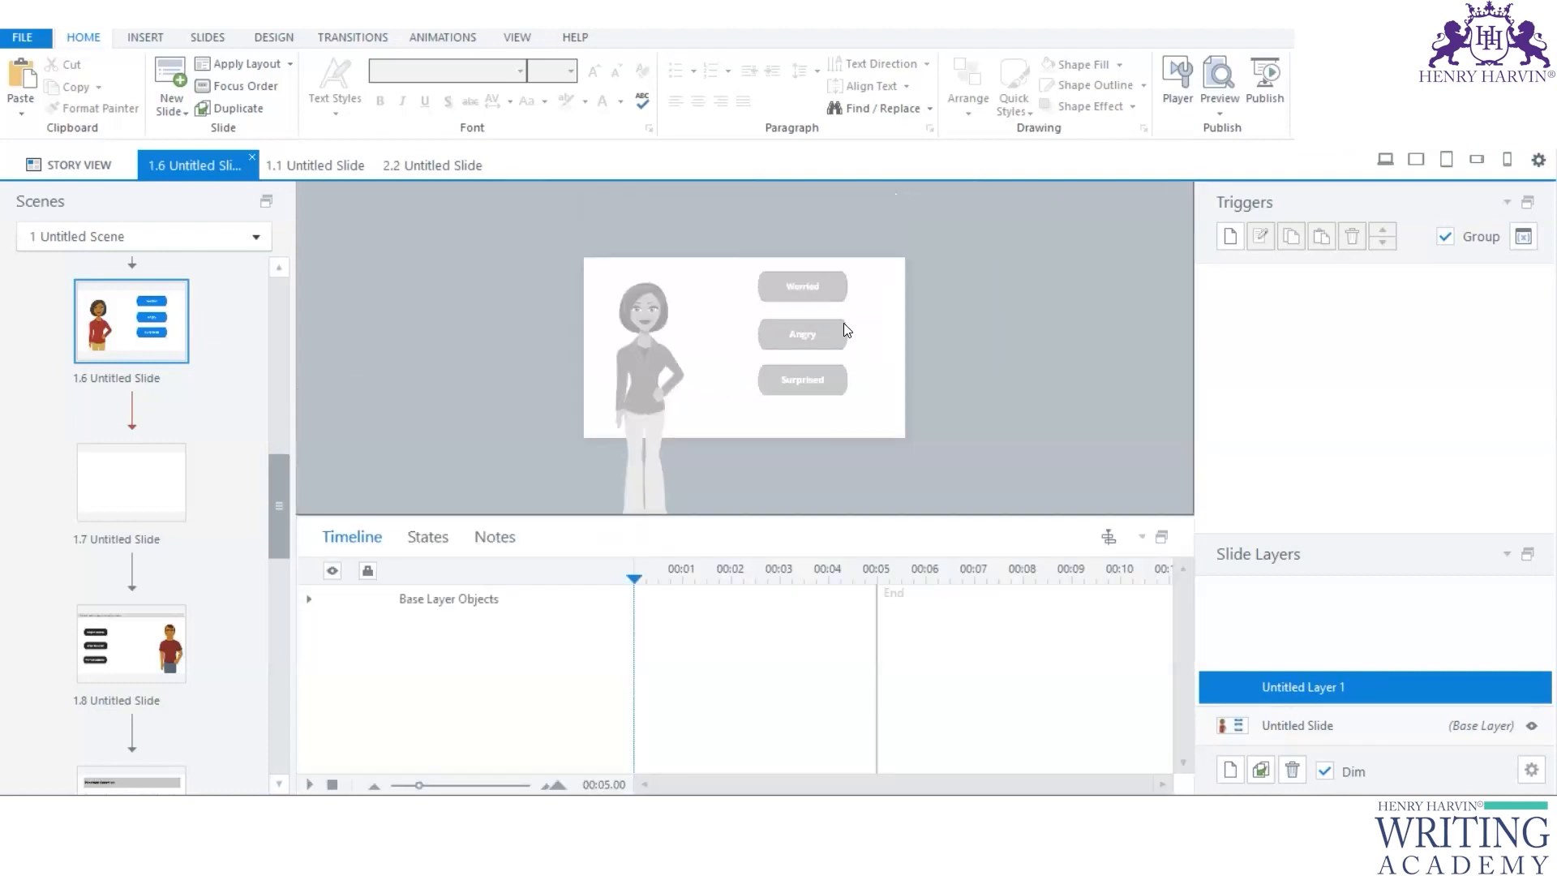
Step: Keep the base layer dimmed, expand the Base Layer Objects and hide Character 1 on the new layer
click(1324, 771)
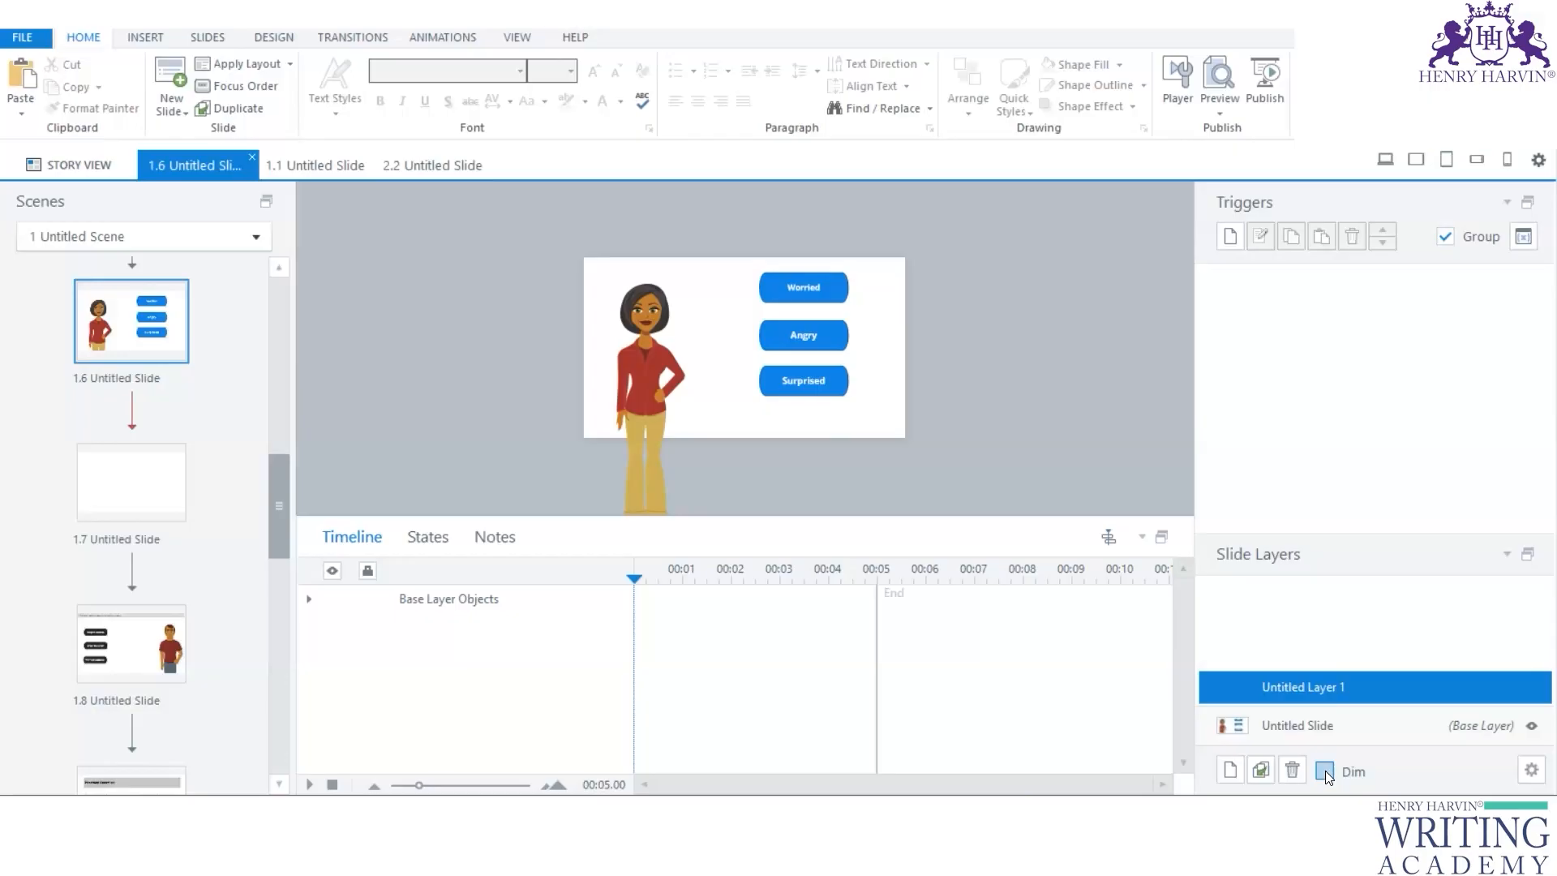
click(1325, 770)
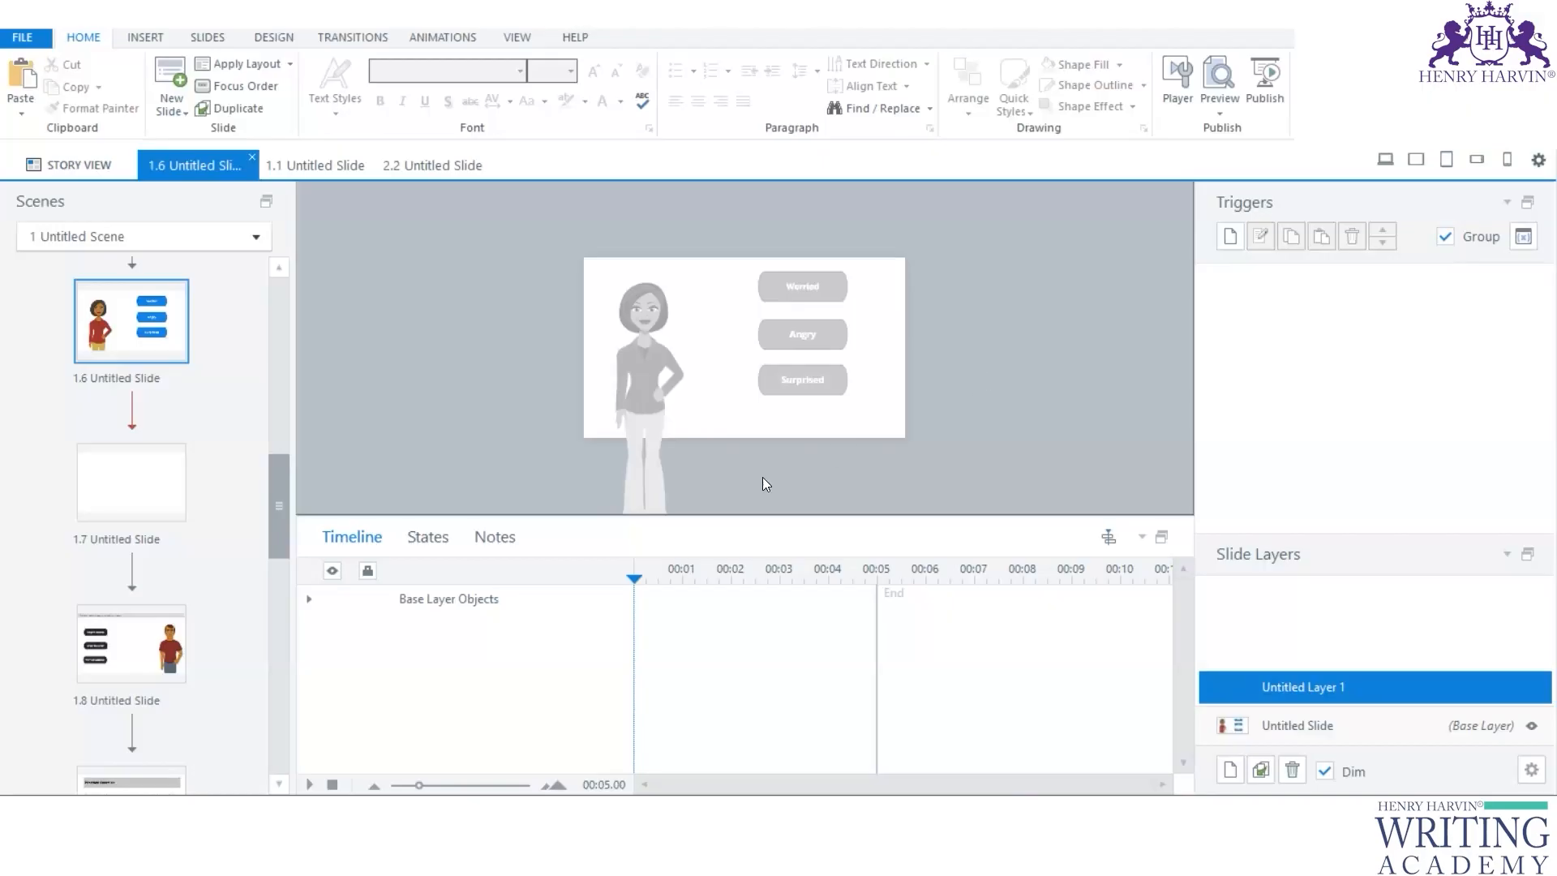
click(309, 600)
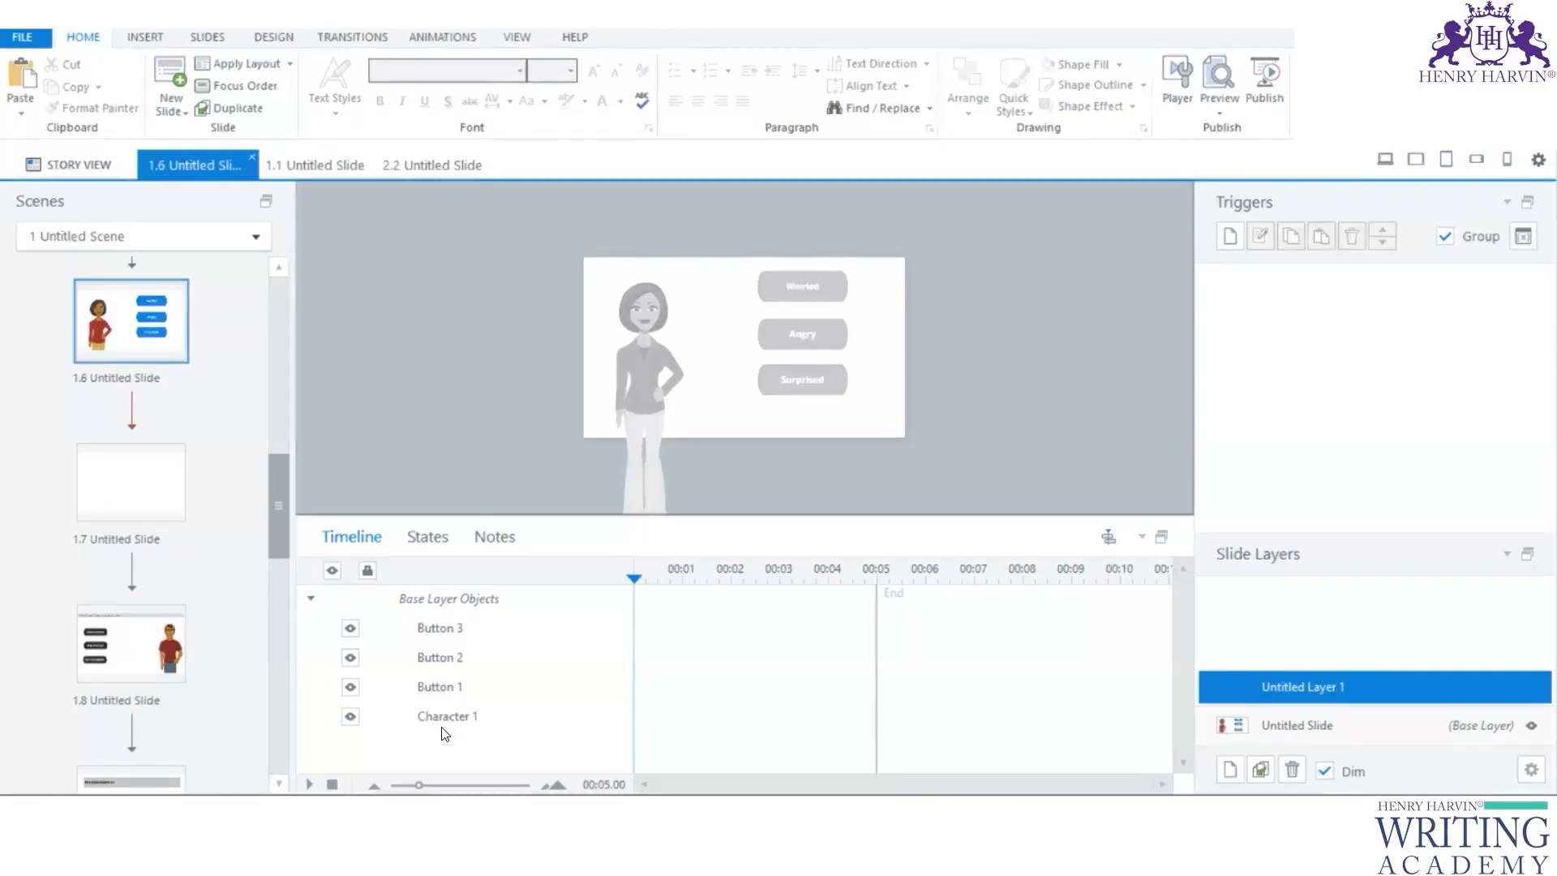
click(351, 718)
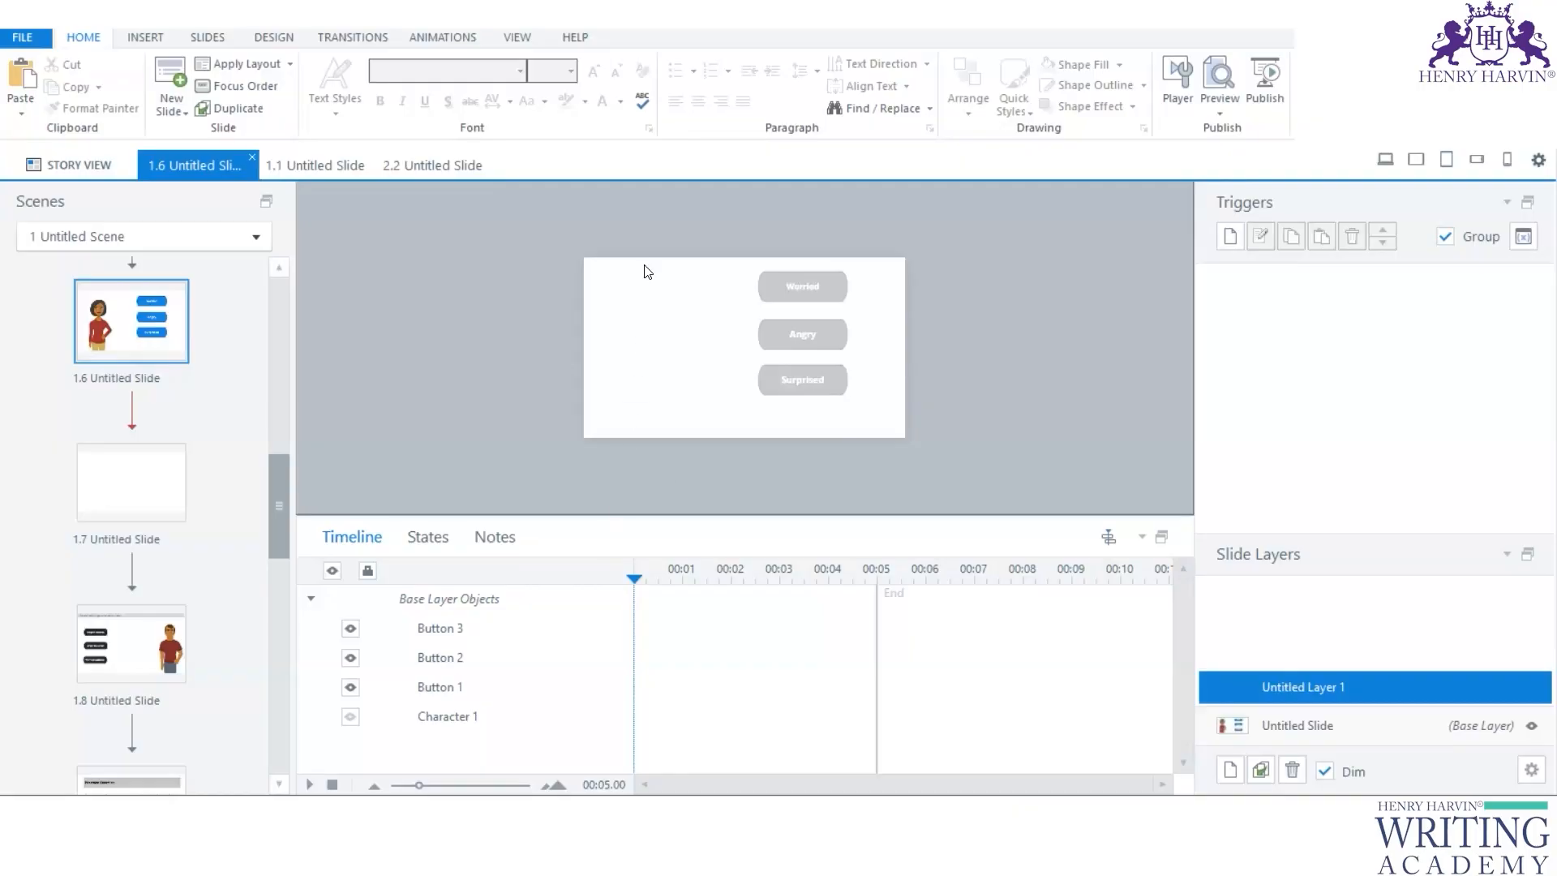
Step: Rename the new slide layer "Worried"
double_click(1299, 686)
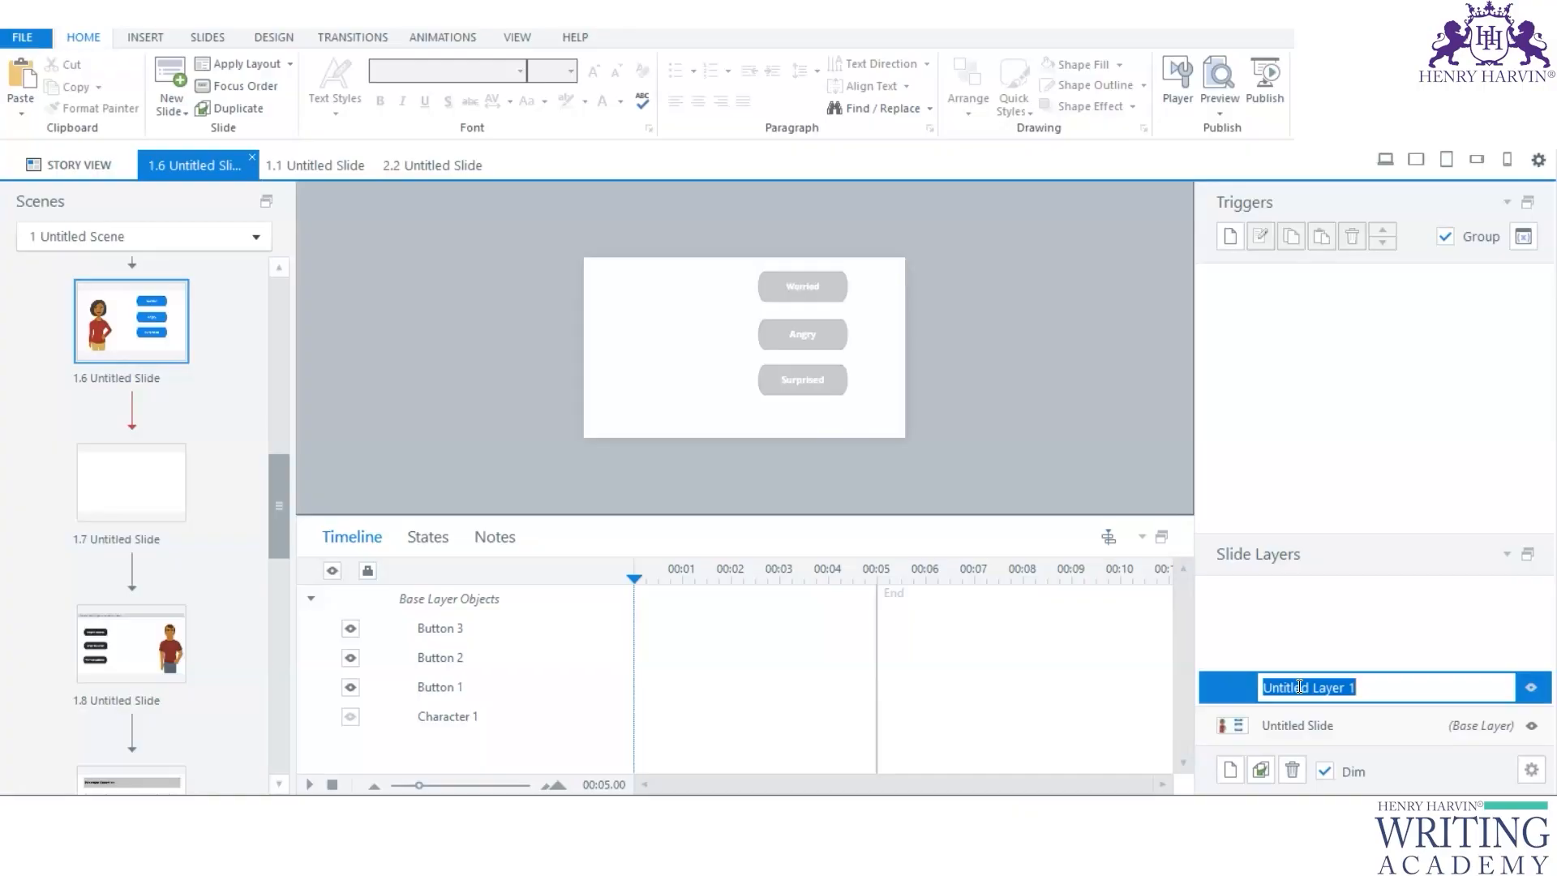
text(Worried)
click(1085, 447)
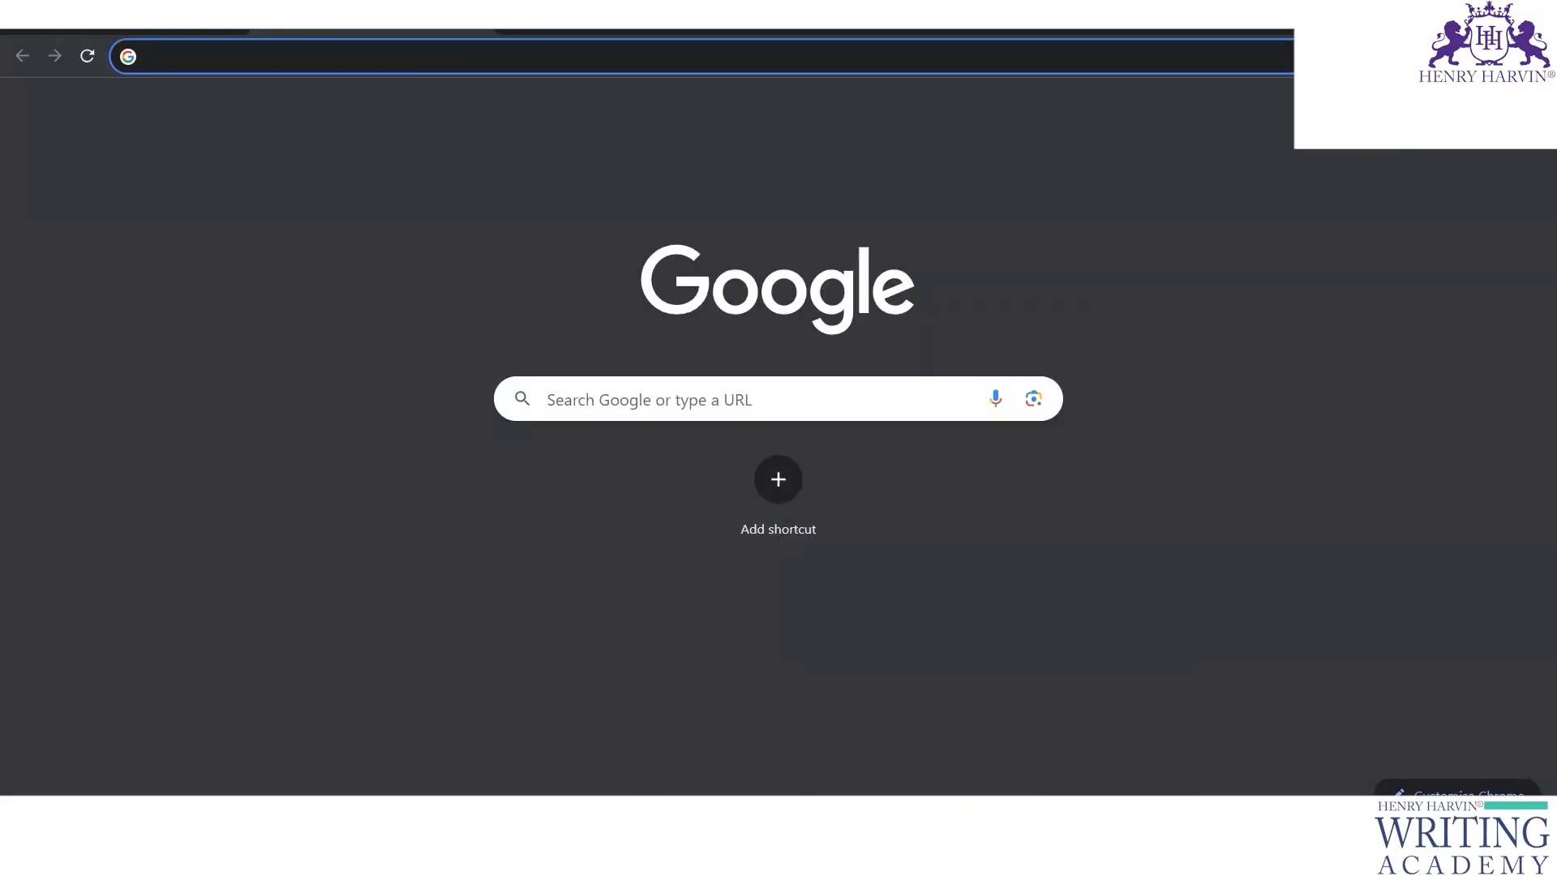
click(1046, 856)
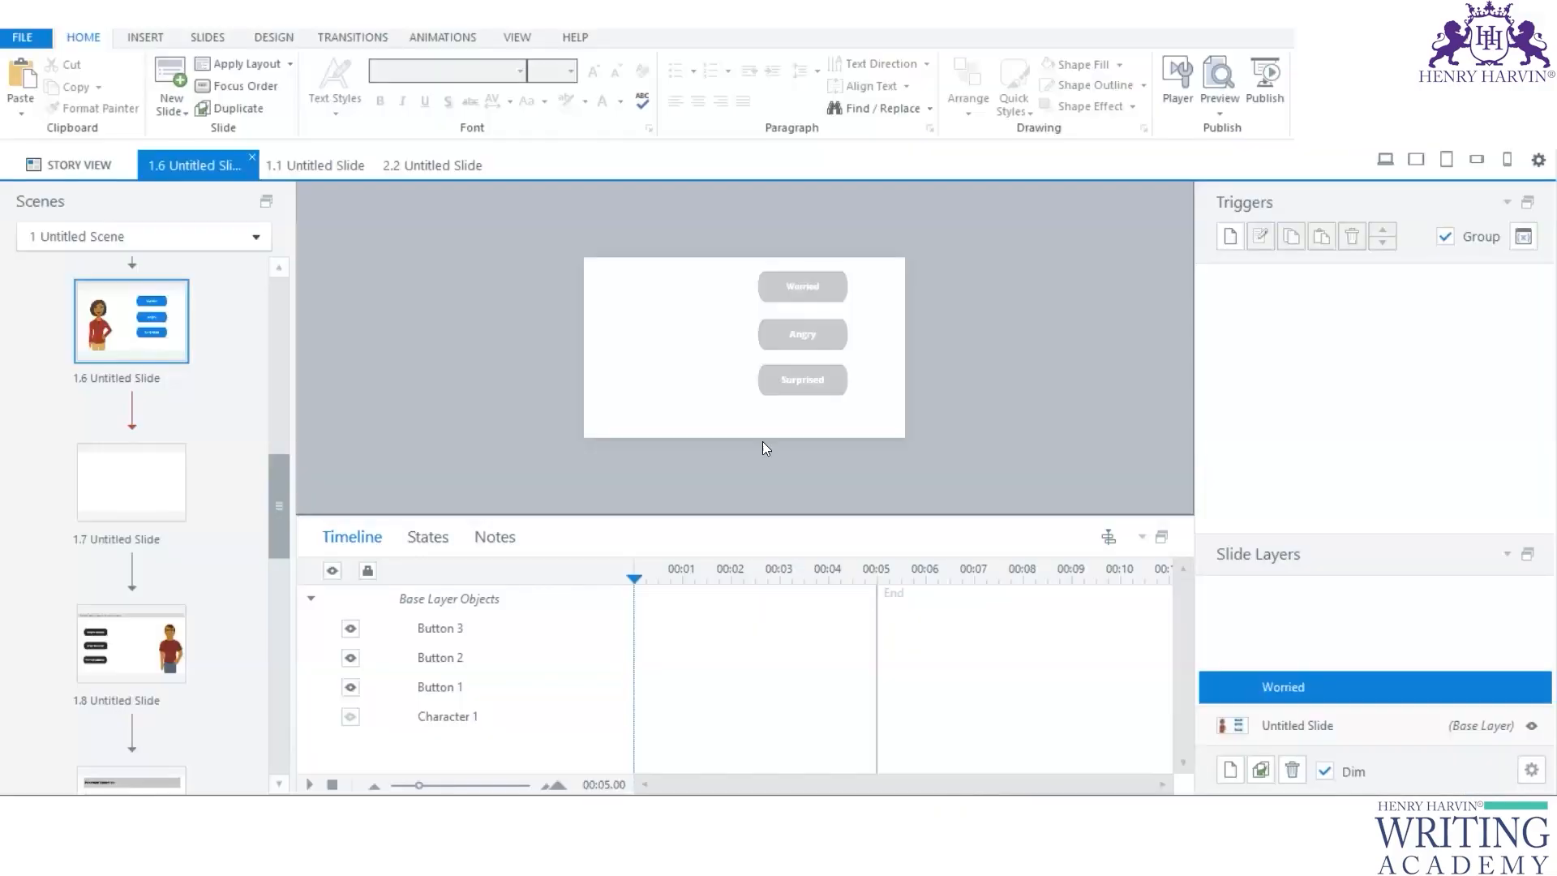
Step: Insert Olivia on the Worried layer with the Worried expression and Finger by mouth pose, placed where the base character stands
click(146, 45)
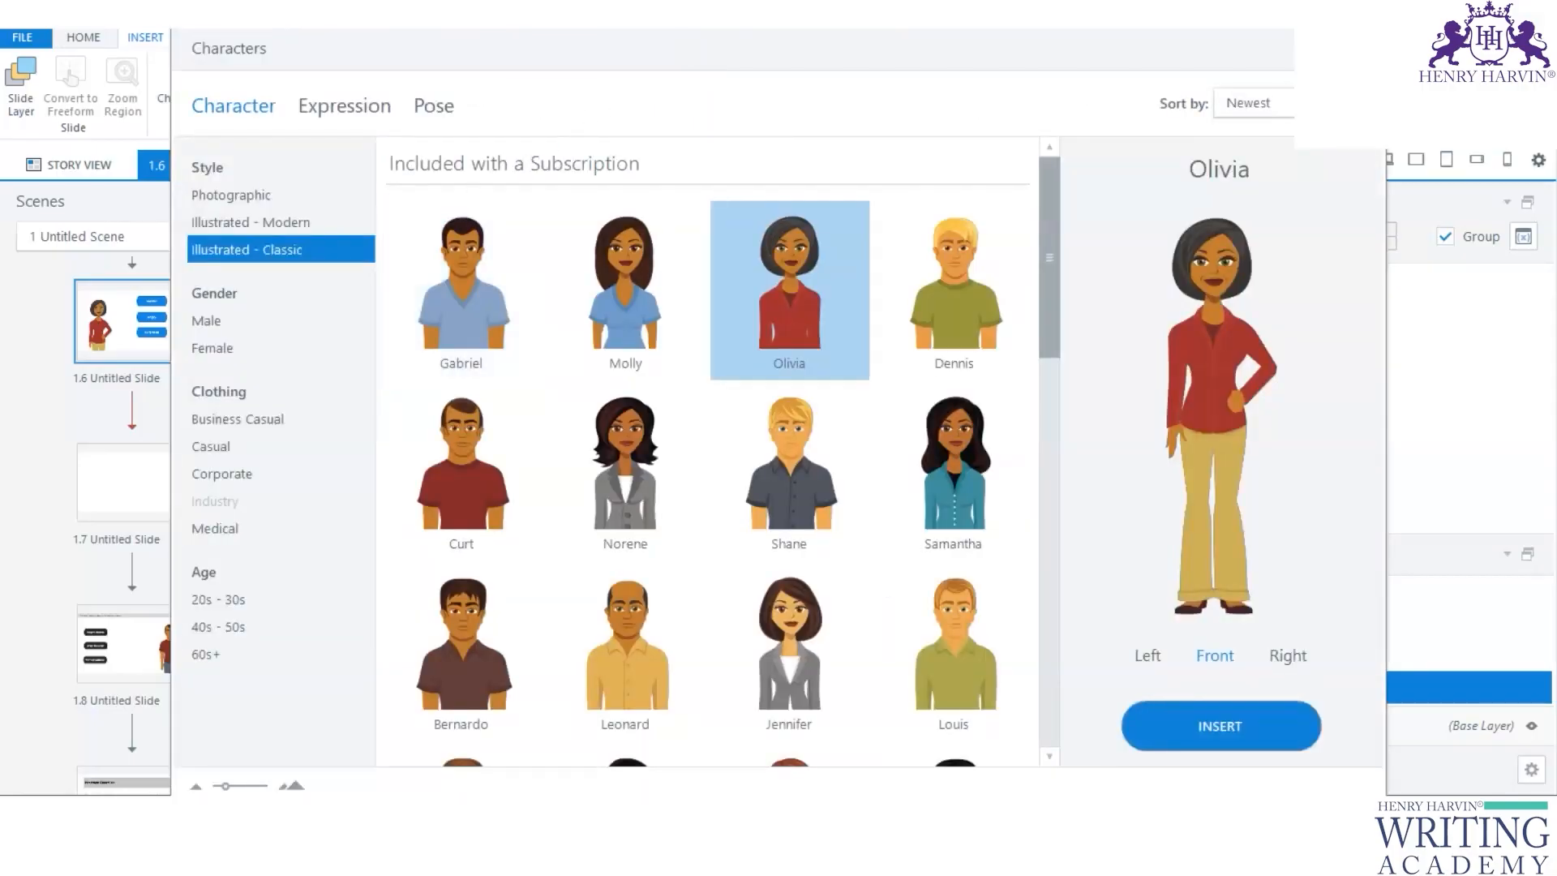
drag(679, 45, 740, 26)
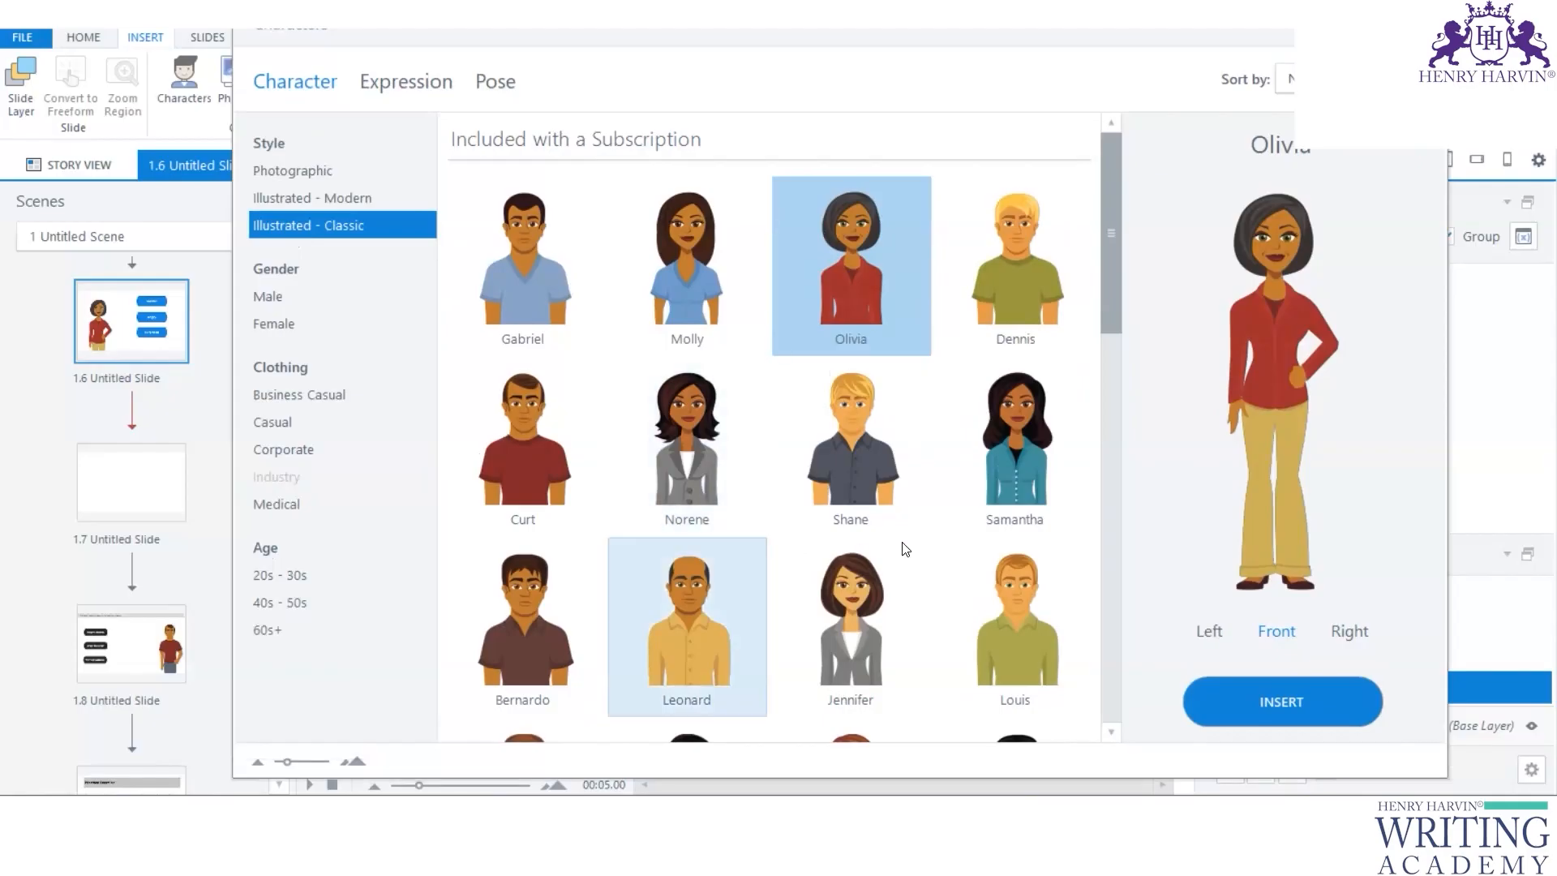
mouse_move(1118, 281)
mouse_down()
mouse_move(1122, 336)
mouse_move(1119, 295)
mouse_up()
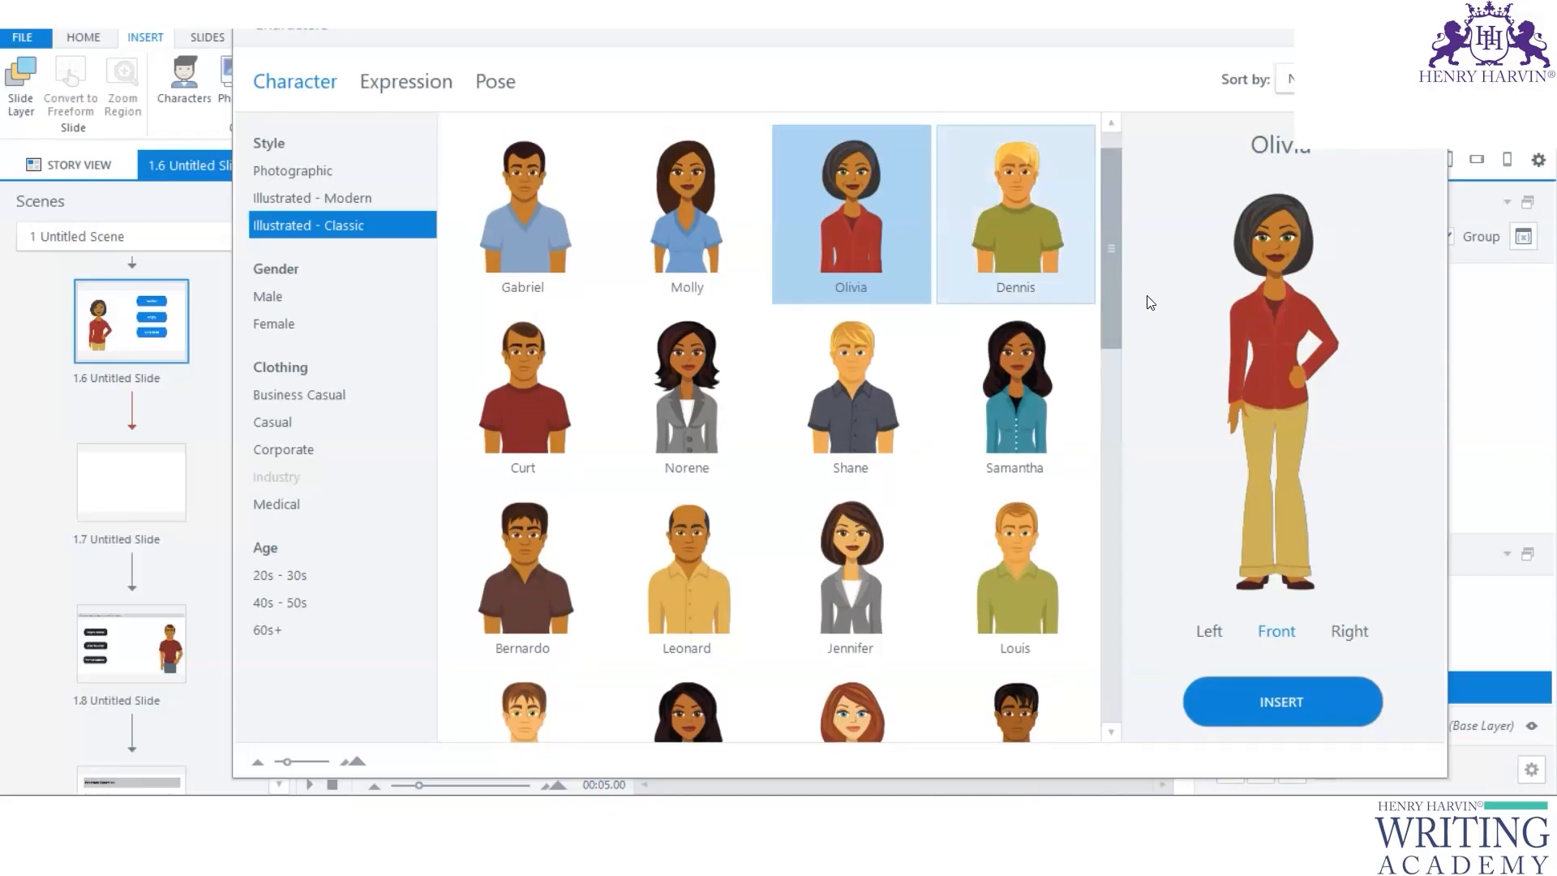
click(412, 80)
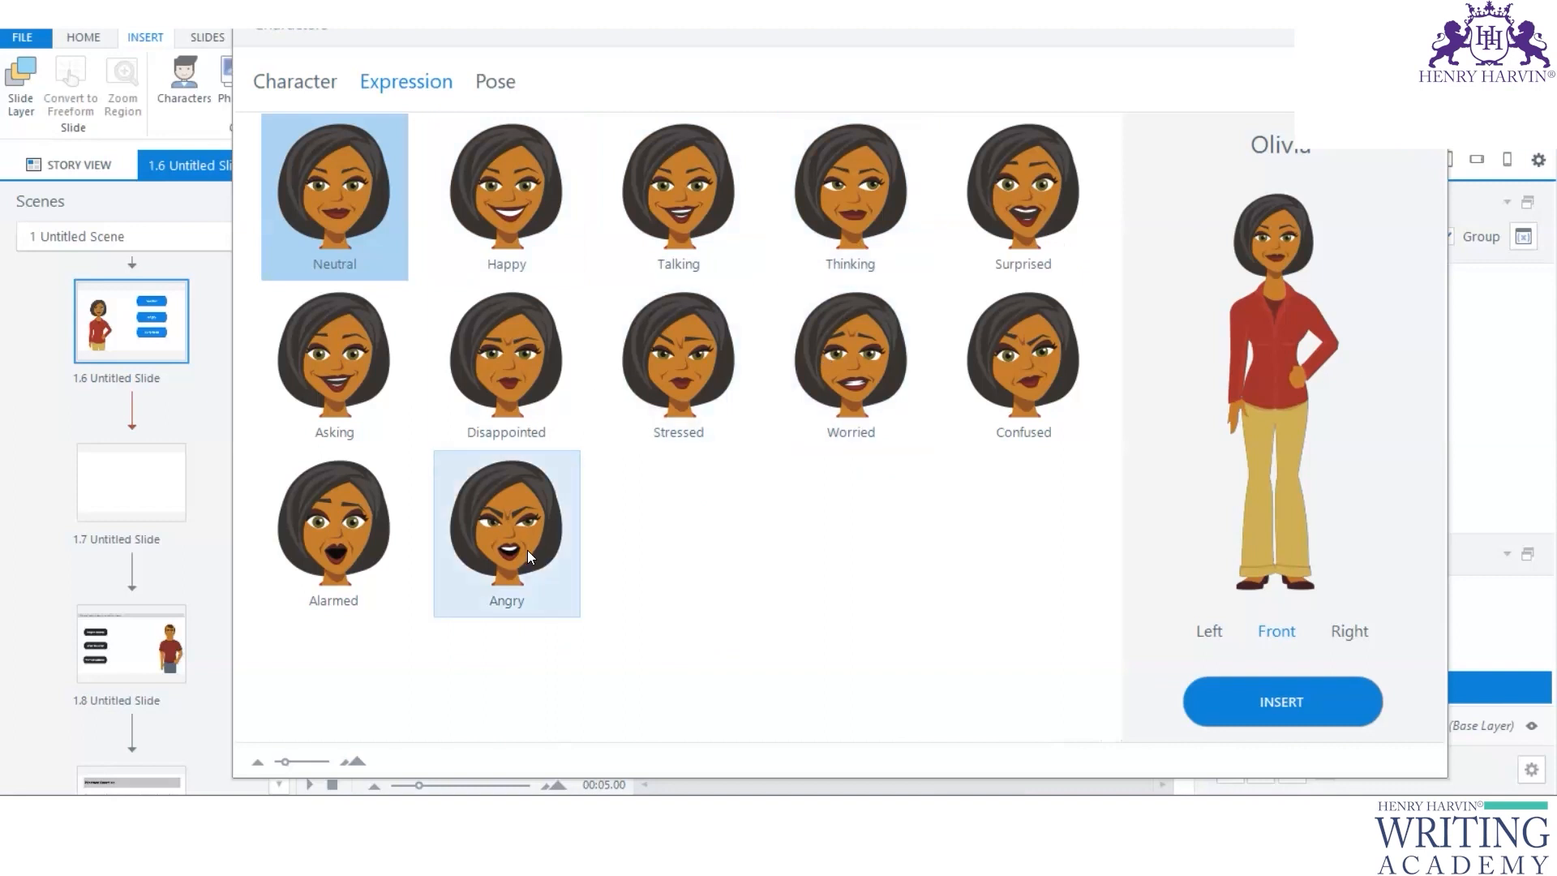
drag(1296, 34, 1377, 37)
click(956, 339)
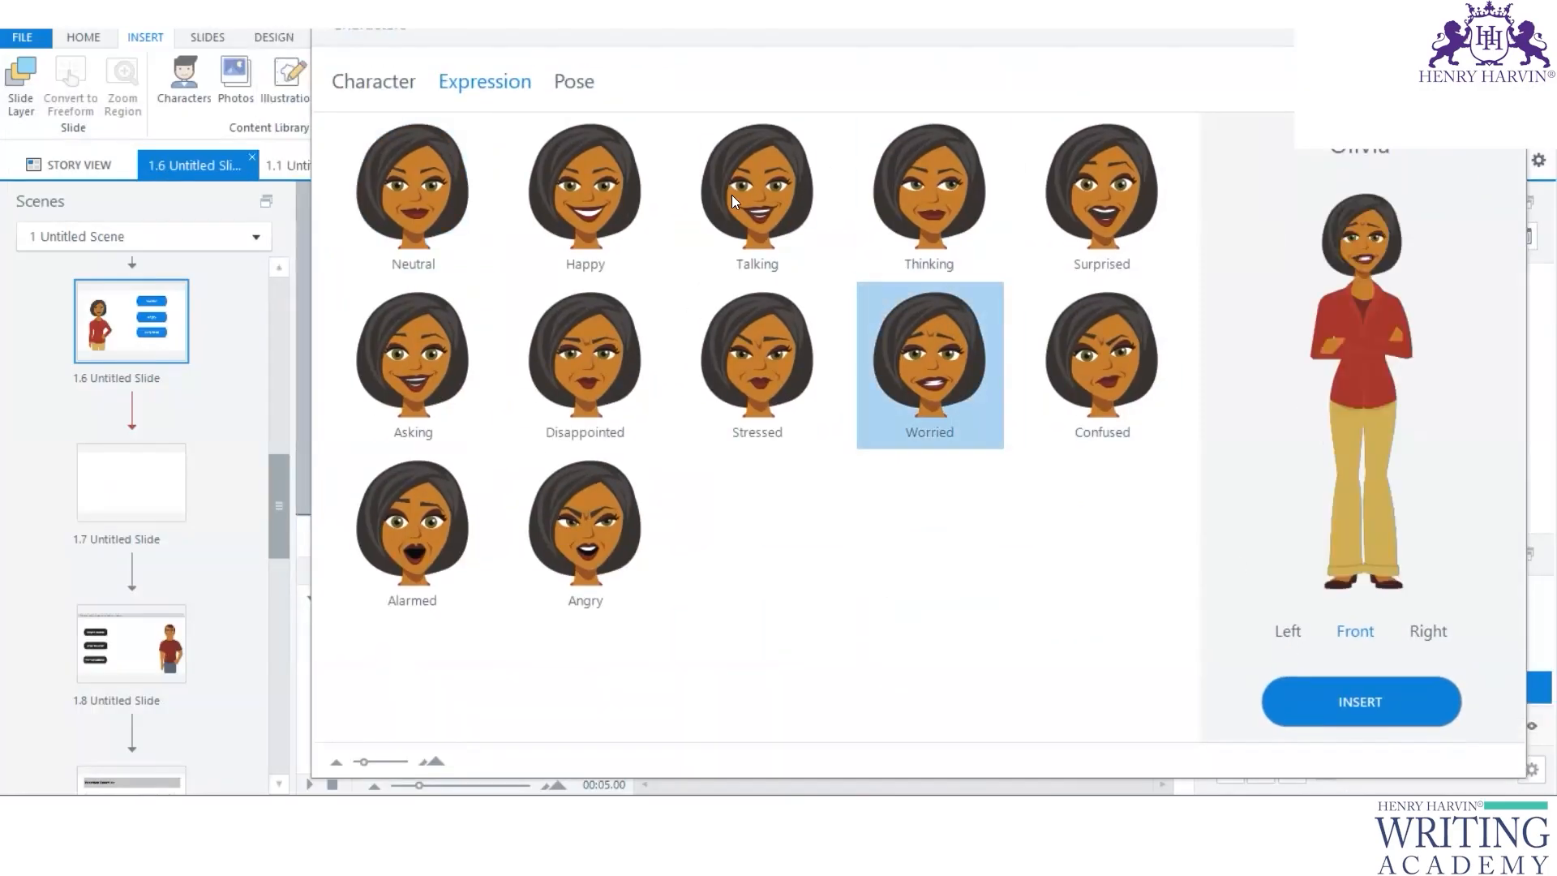
click(574, 99)
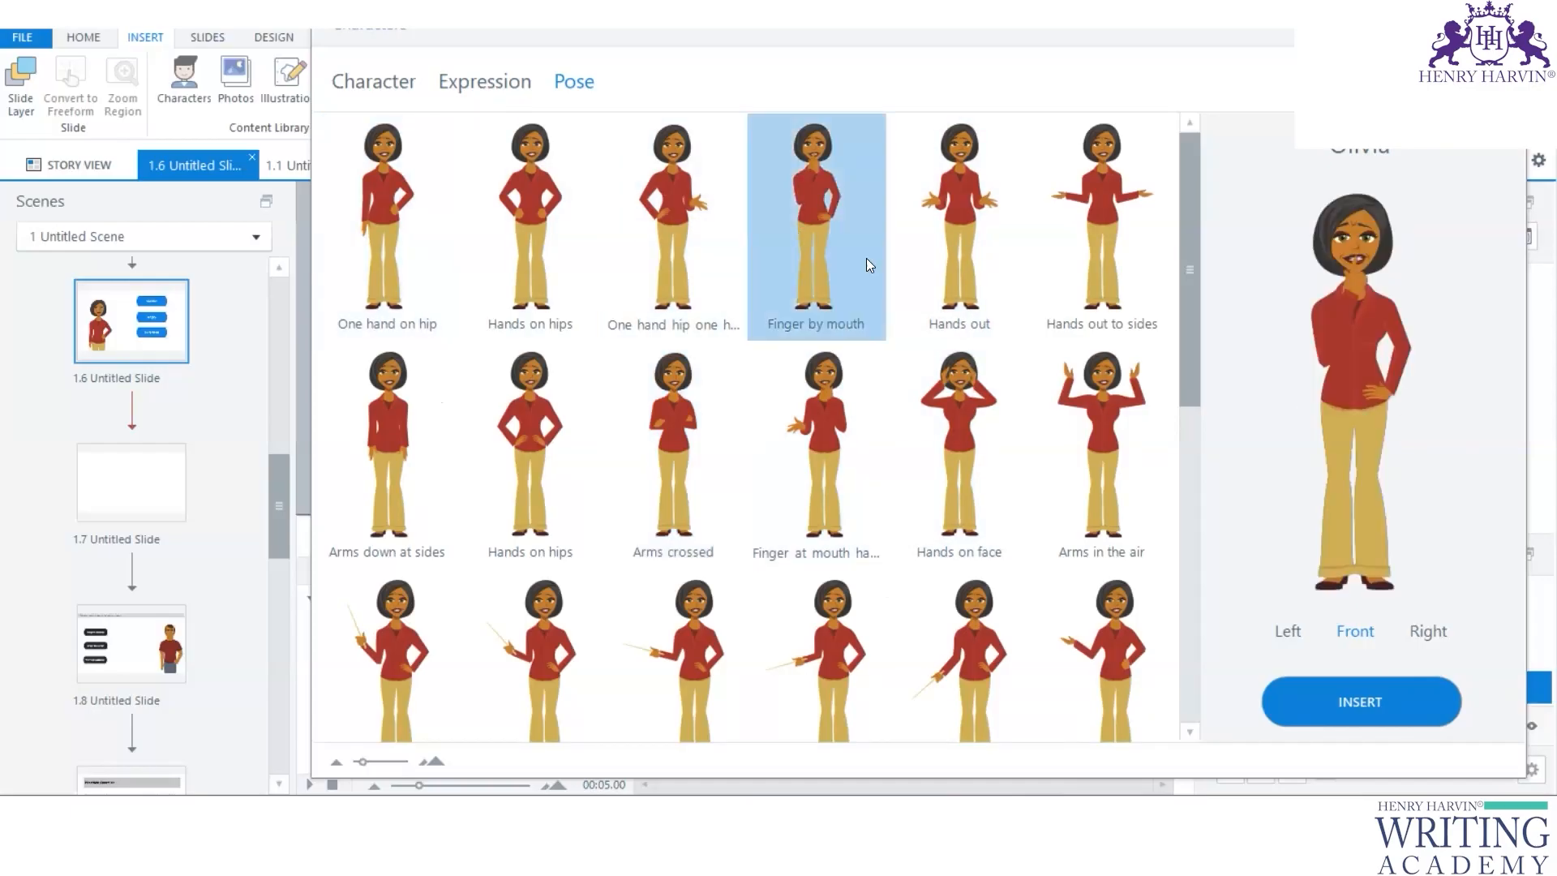
click(1371, 702)
drag(746, 335, 613, 322)
drag(629, 404, 673, 454)
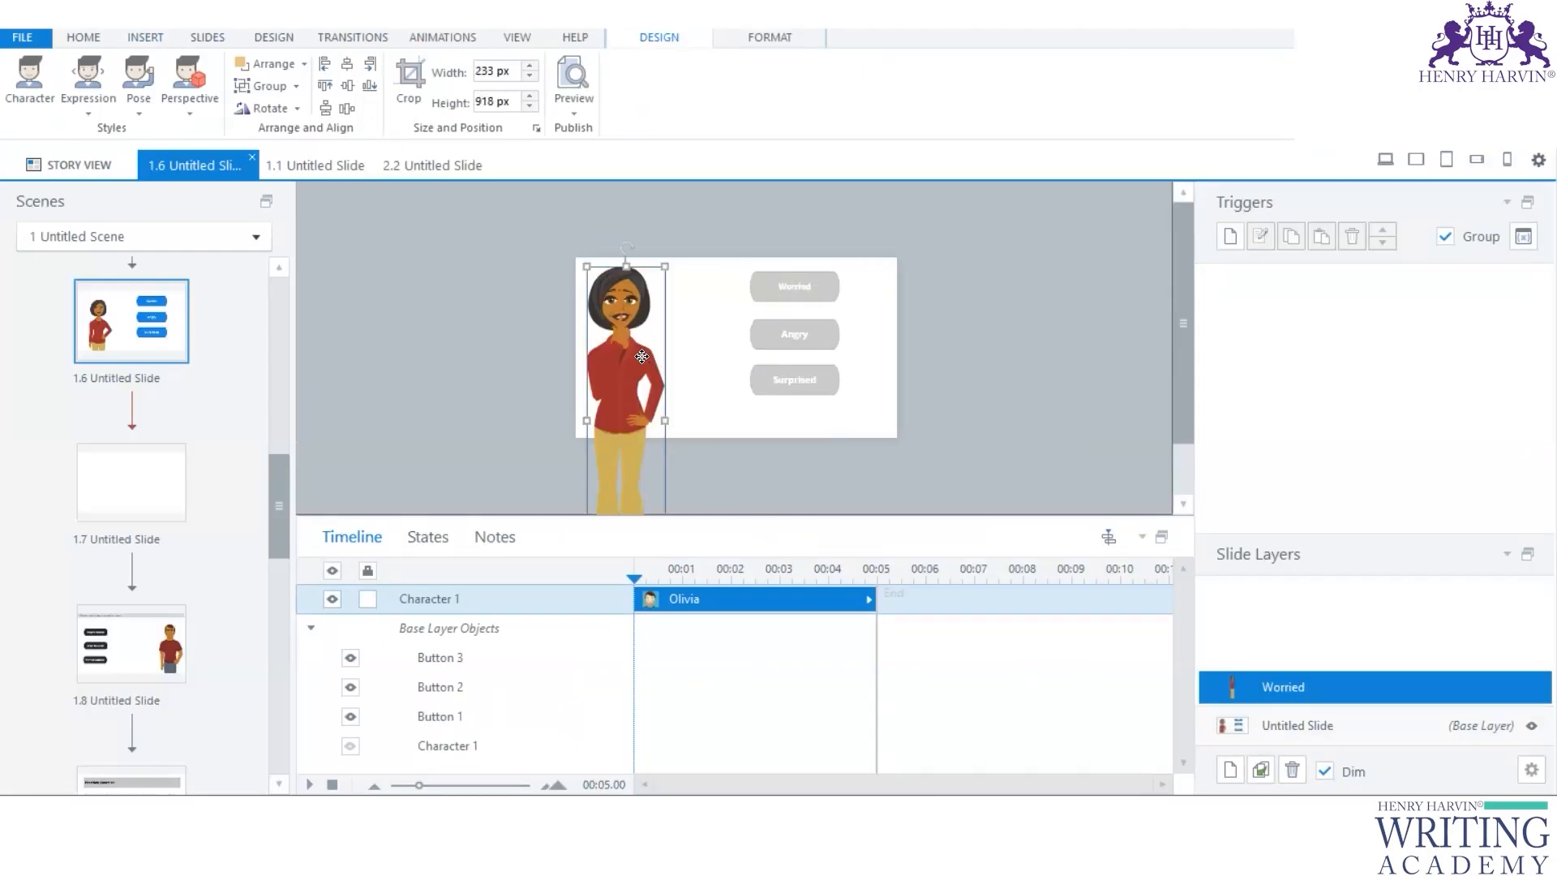
Step: Search the icons for "Worried", insert the solid black wavy-mouthed face and place it beside Olivia on the Worried layer
click(144, 38)
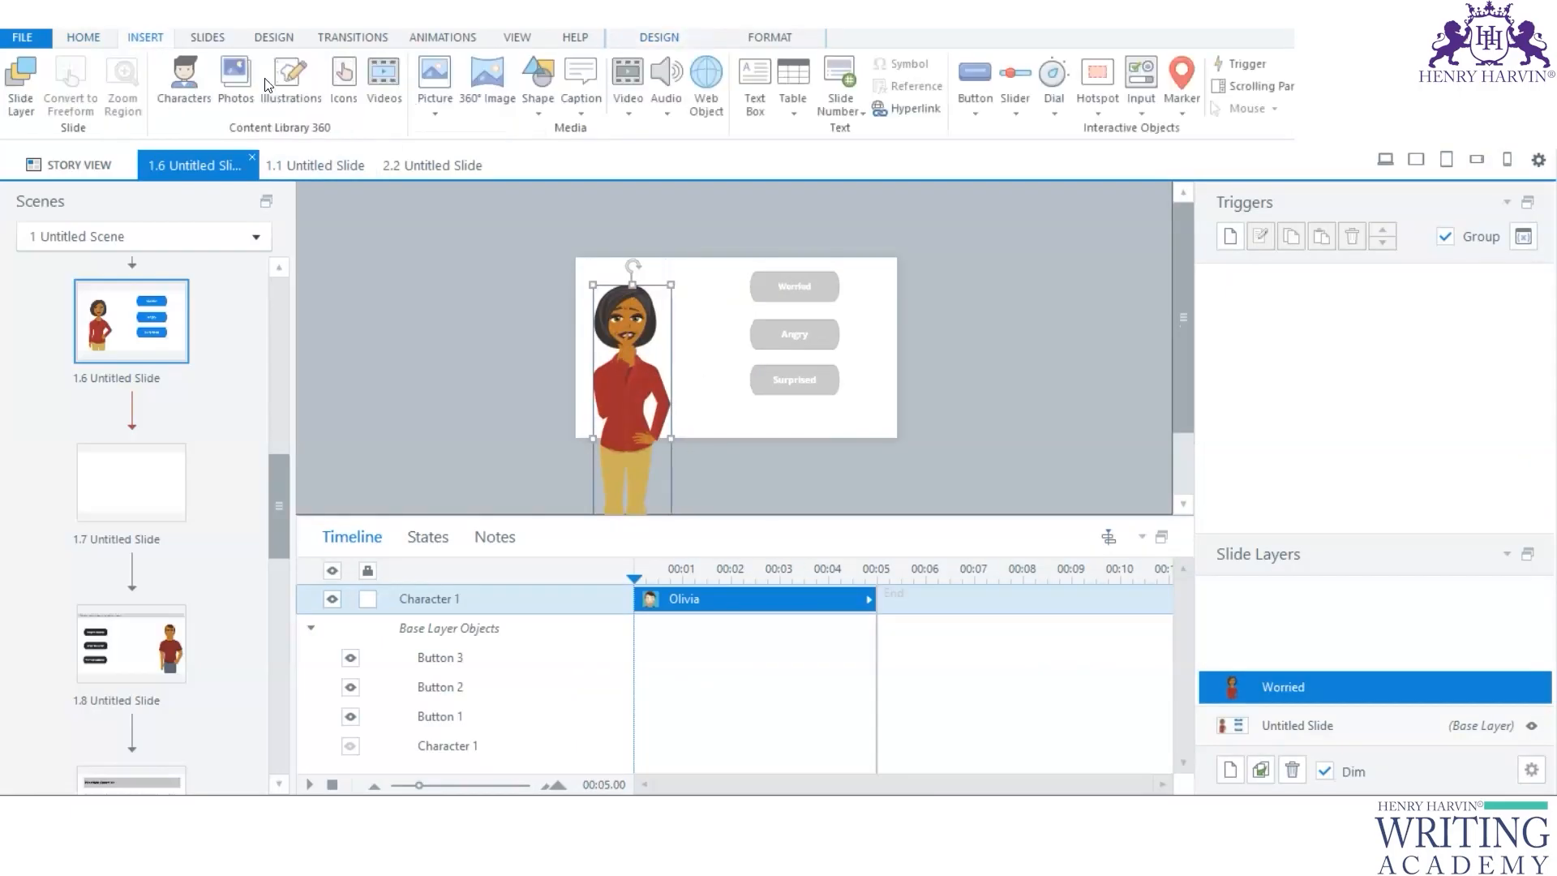
click(436, 112)
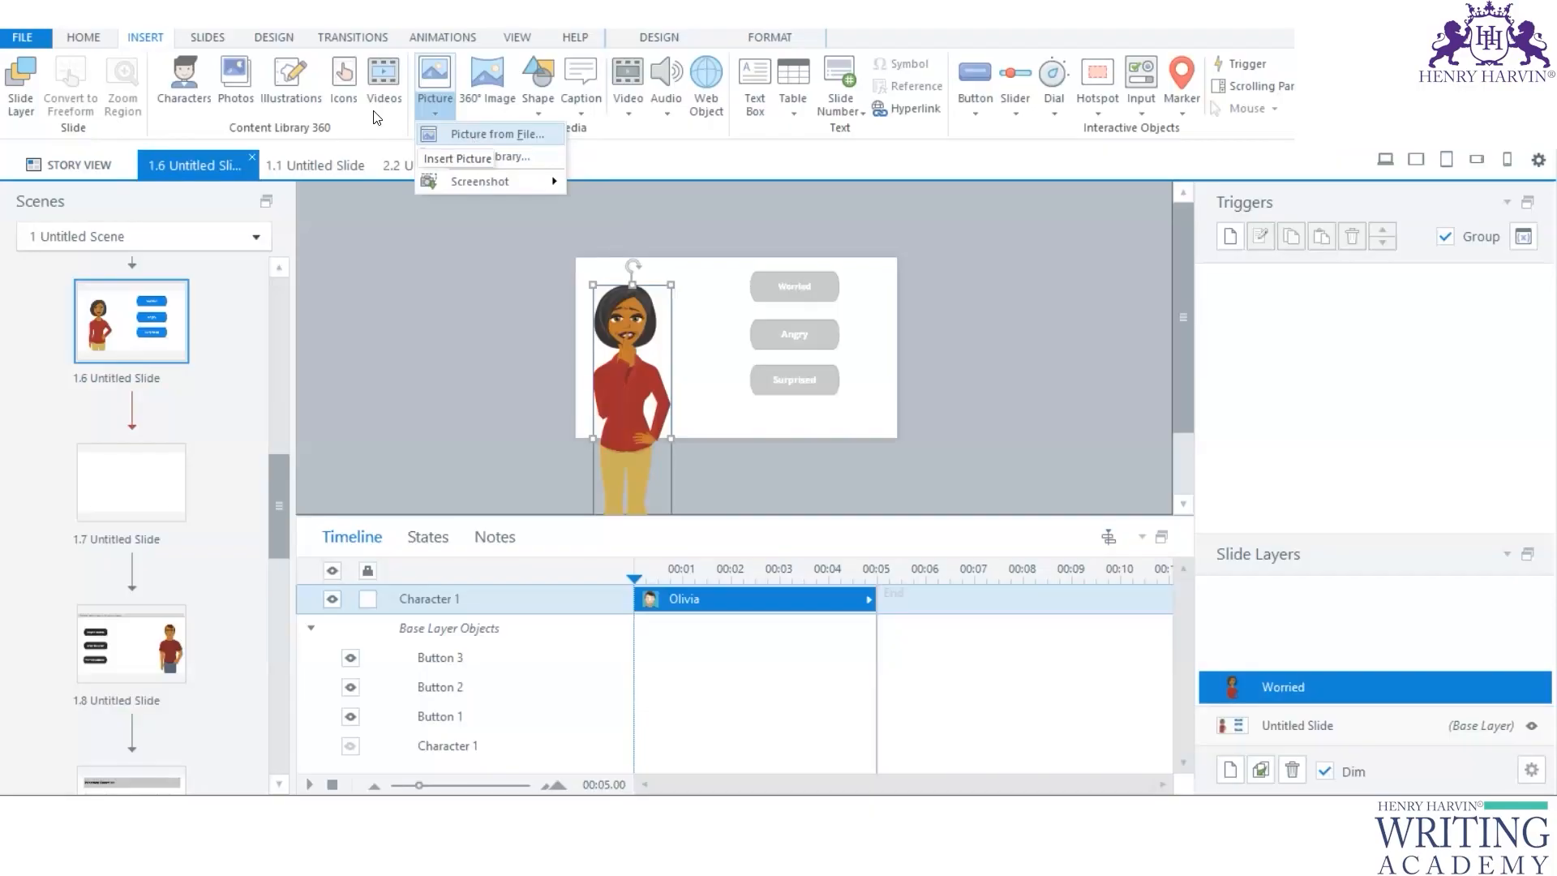
click(349, 98)
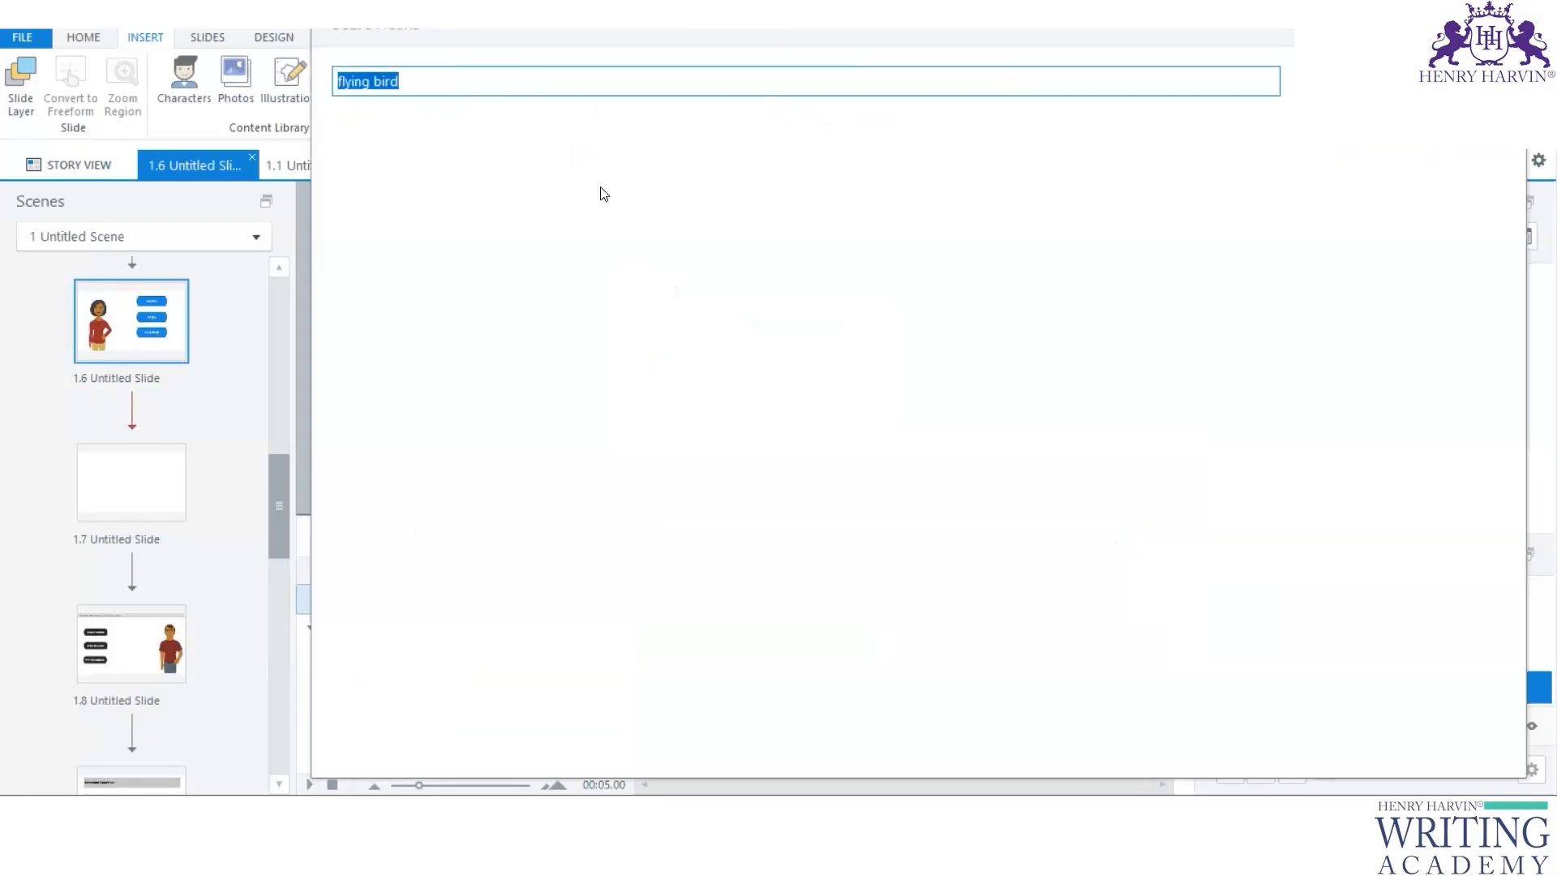
text(Worried)
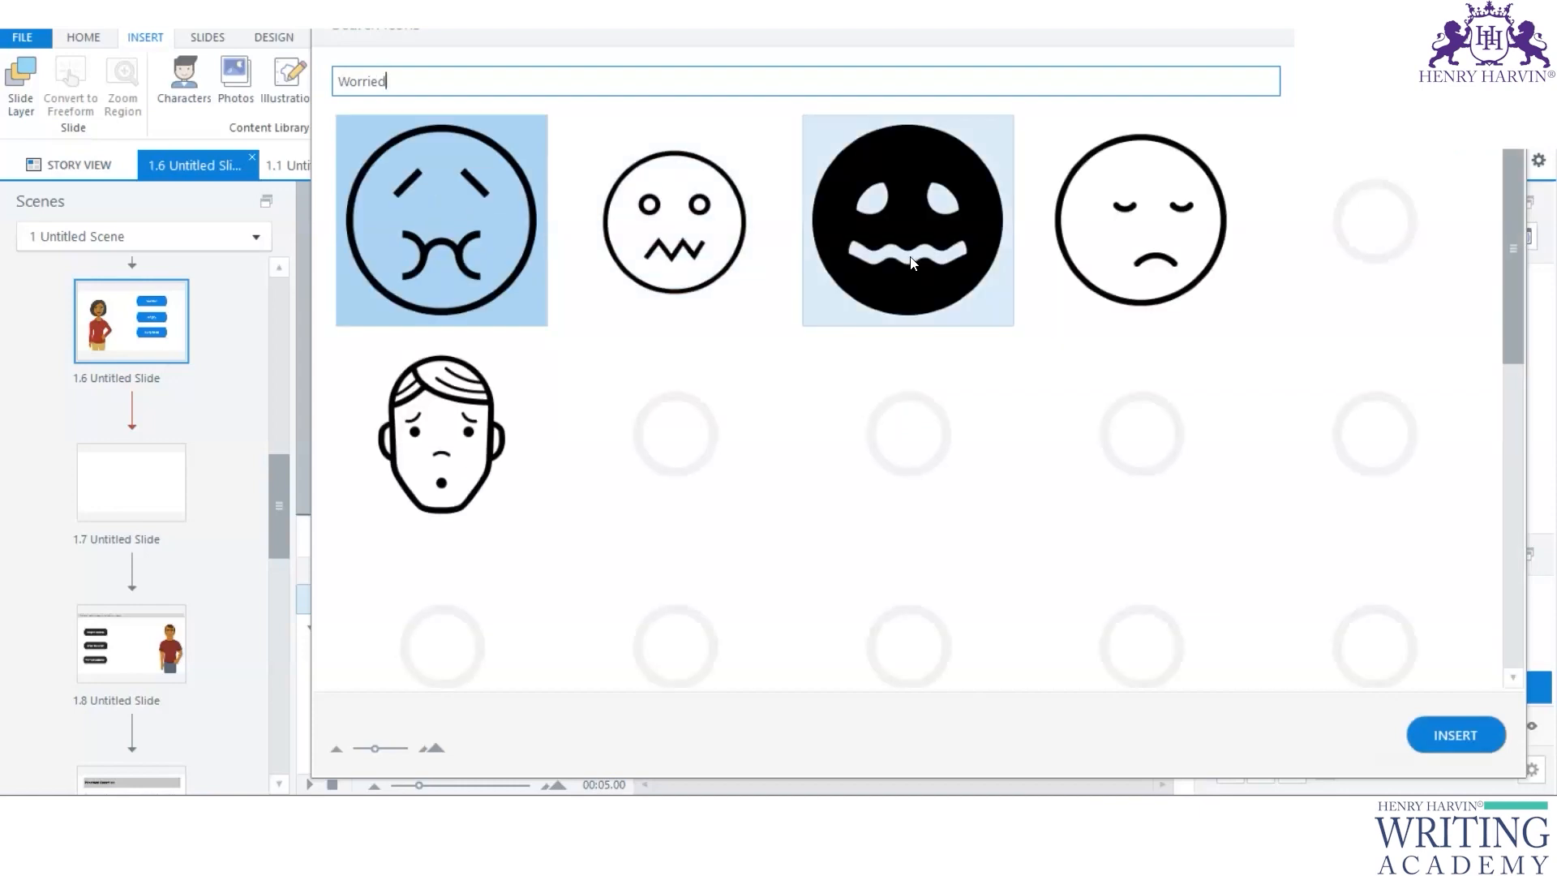
click(907, 219)
click(1449, 749)
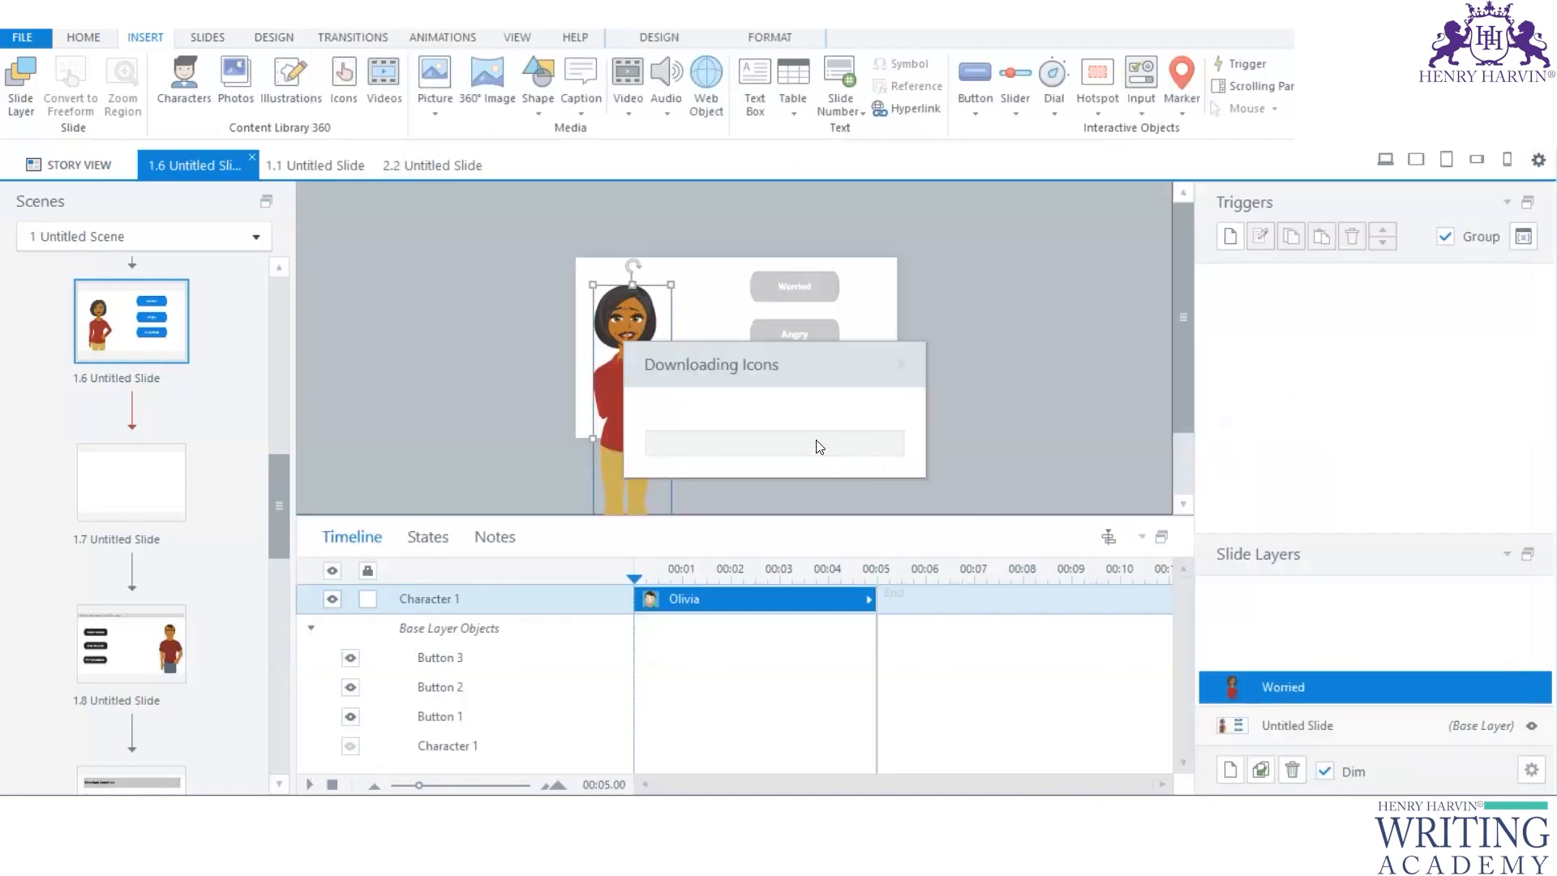
drag(722, 361, 672, 341)
click(1309, 686)
Step: On the base layer, move all three emotion buttons together to X 603 px, away from the character
click(1312, 723)
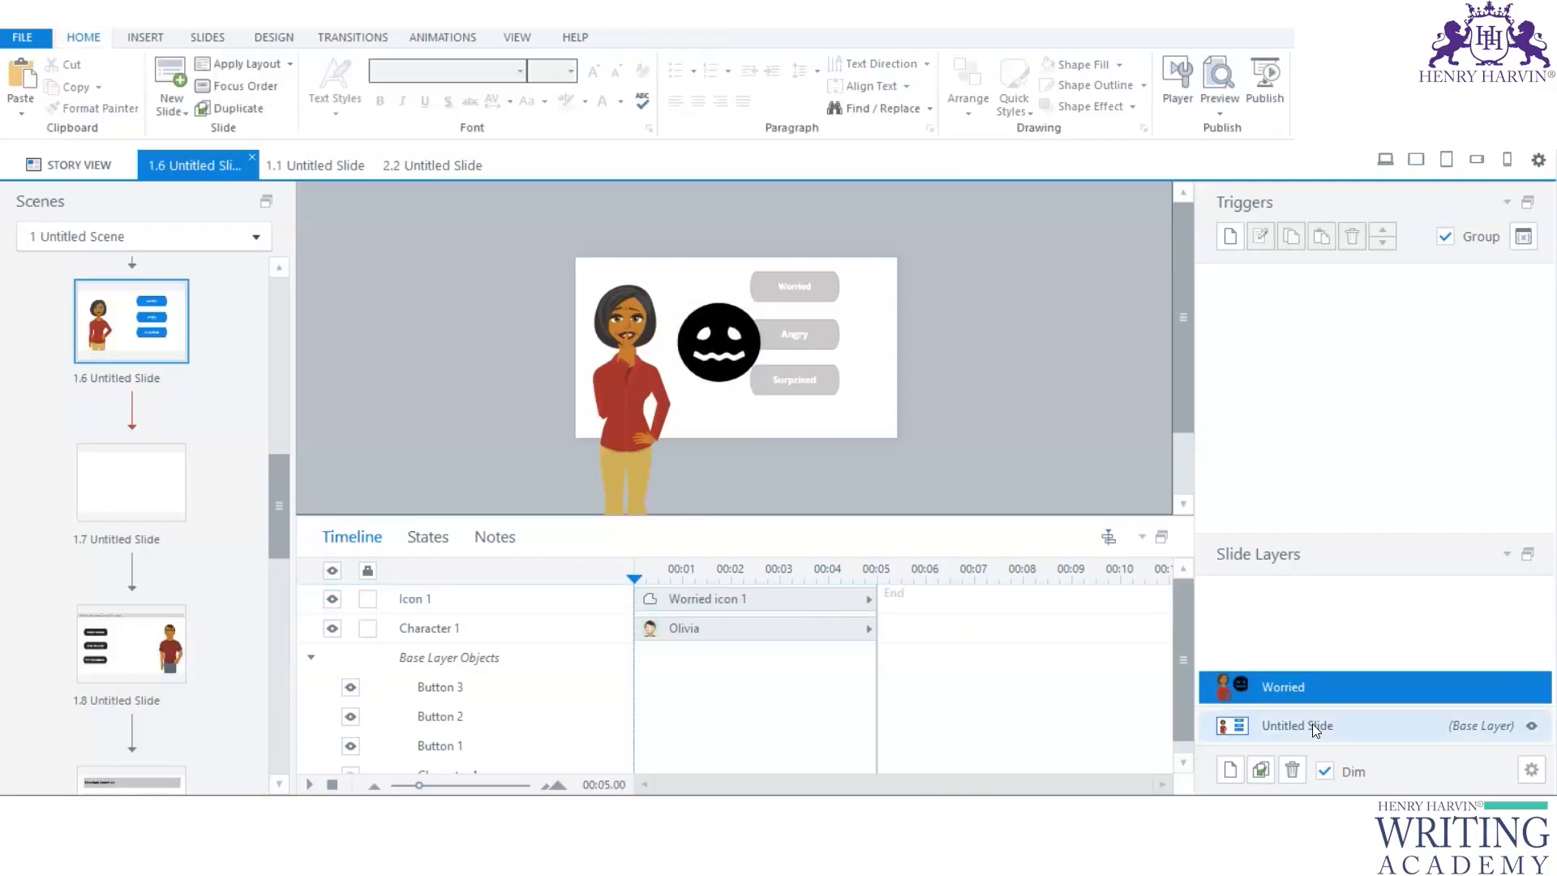
click(821, 303)
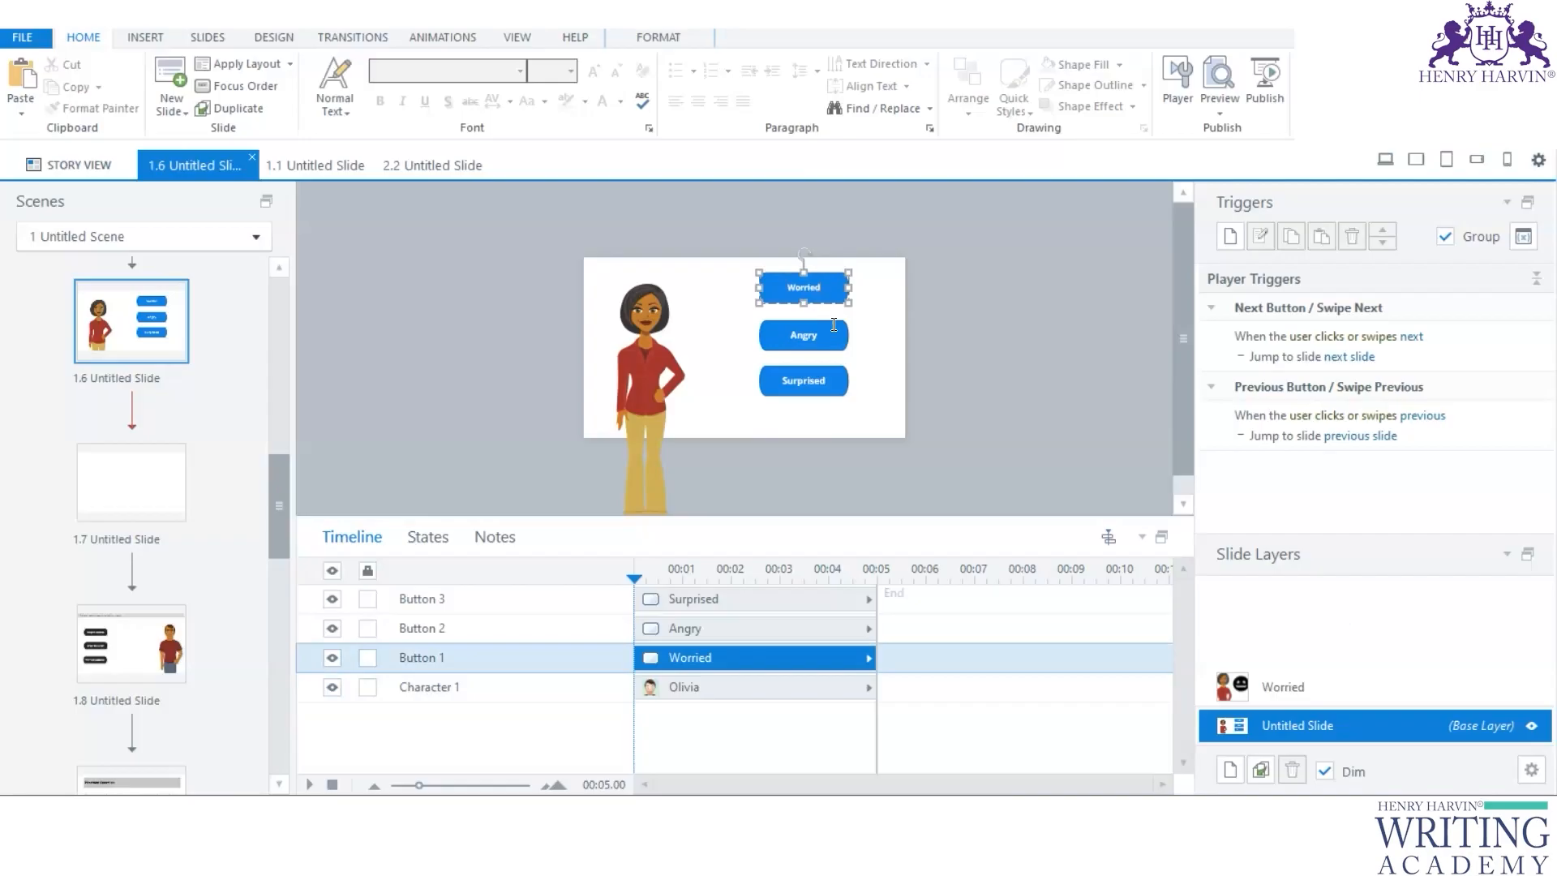
shift+click(835, 336)
shift+click(831, 372)
drag(849, 366, 876, 377)
Step: Apply the rounded red button style to the three emotion buttons
click(658, 36)
click(492, 86)
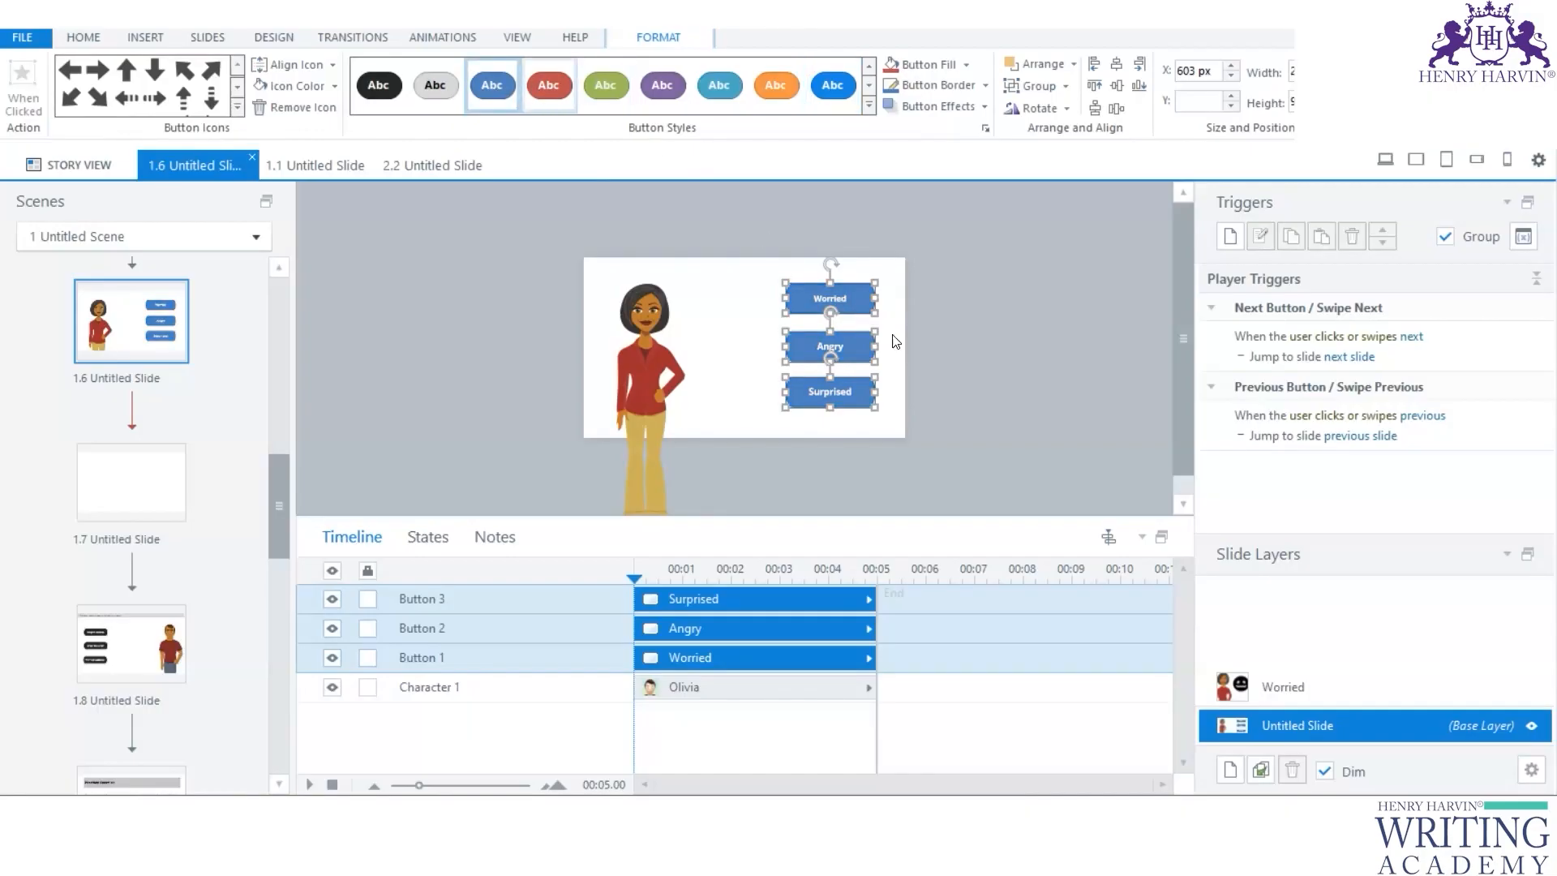
click(544, 82)
click(968, 357)
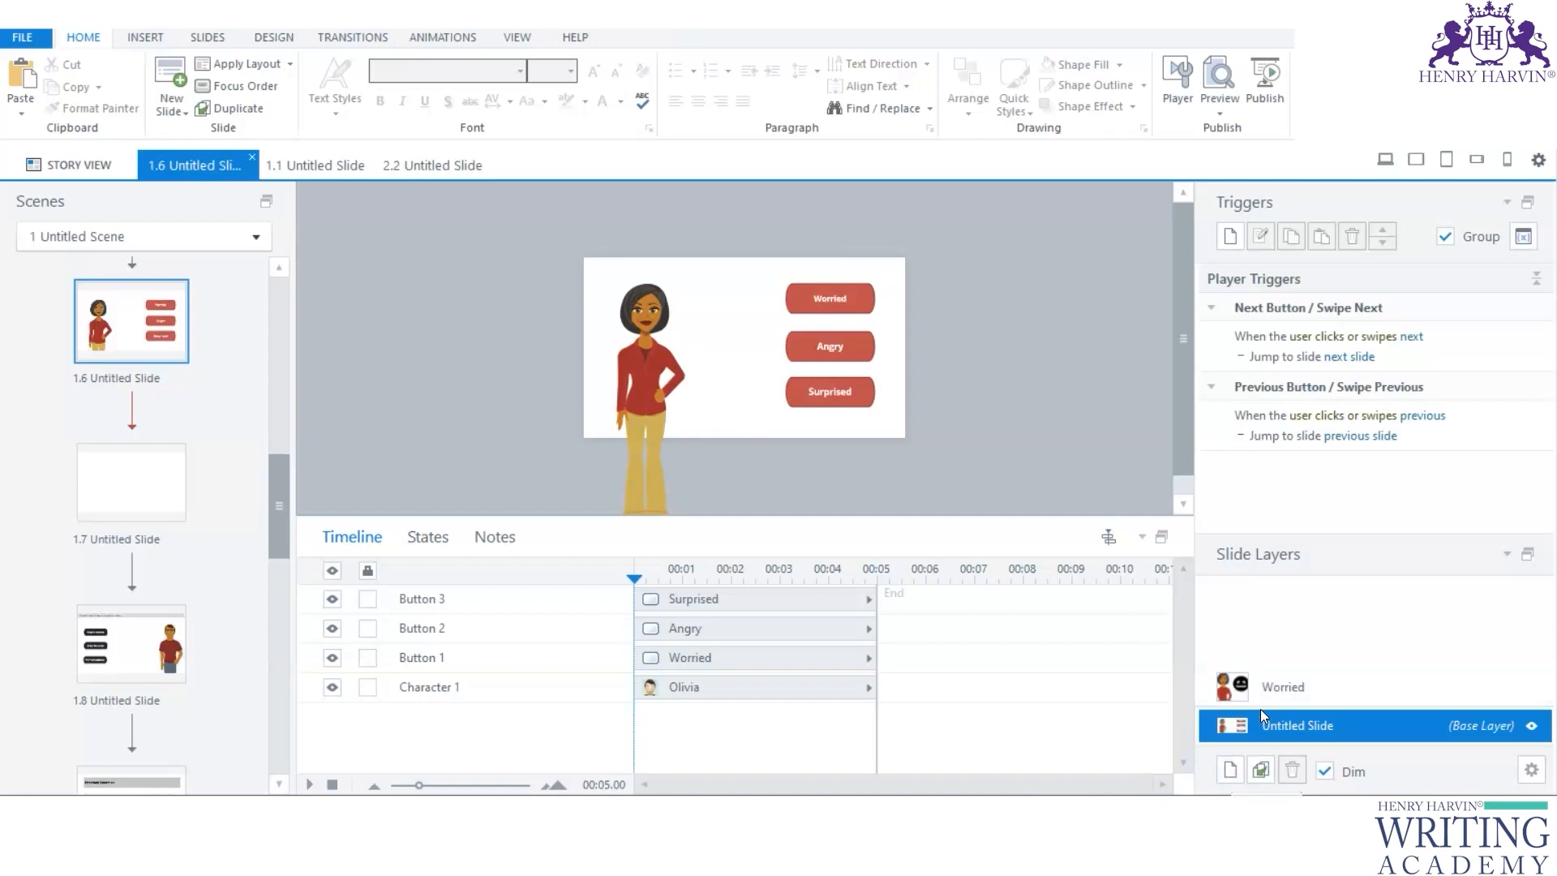
Step: On the base layer, rename the Worried button's timeline object as "Button Worried"
click(1288, 694)
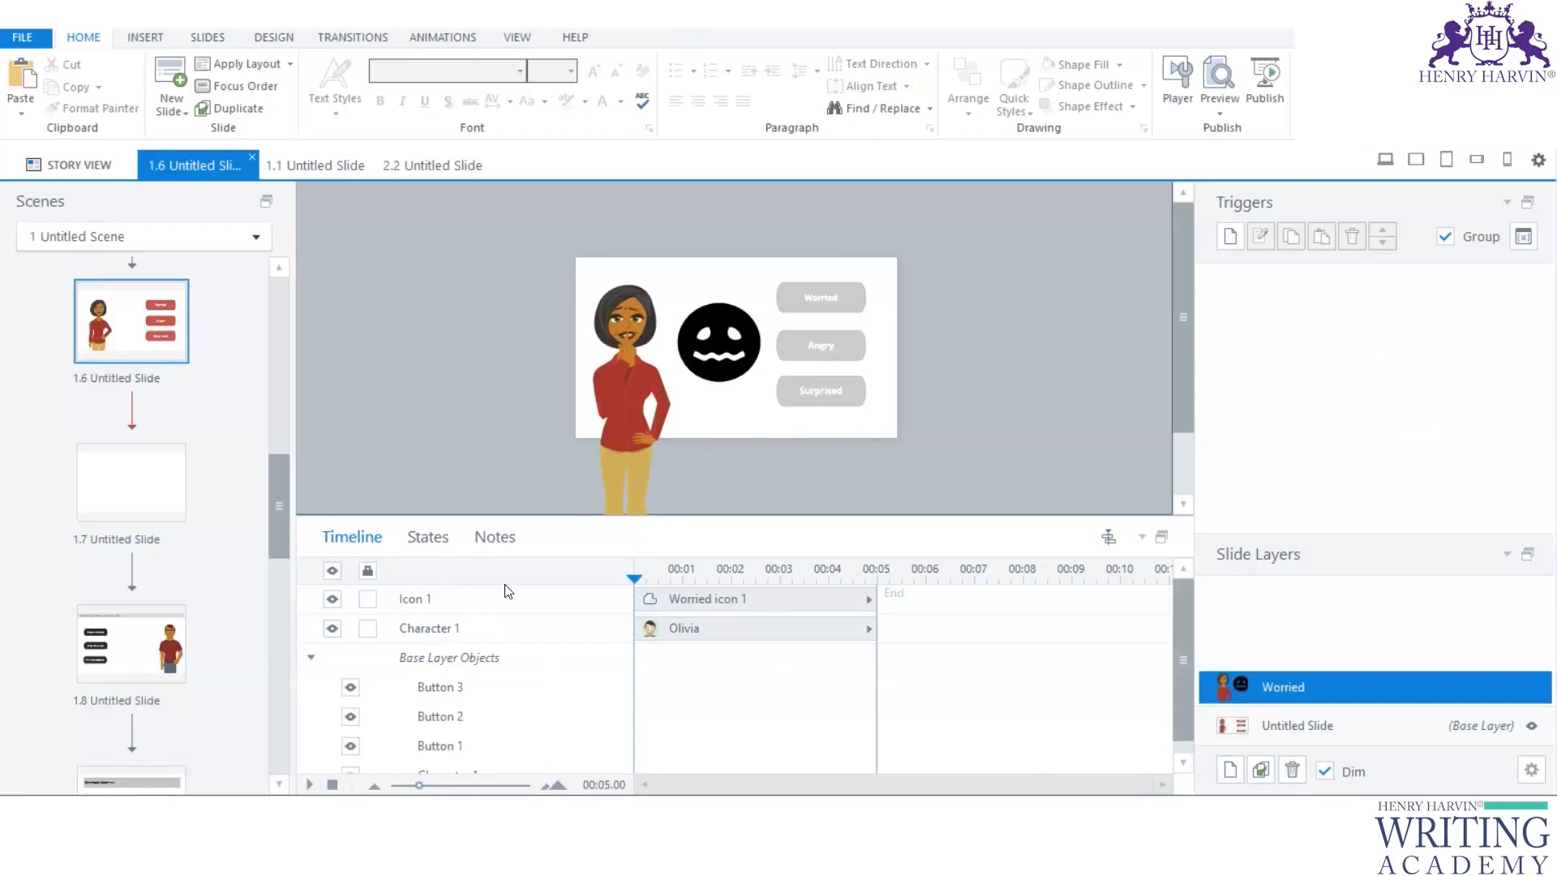
drag(520, 519, 533, 430)
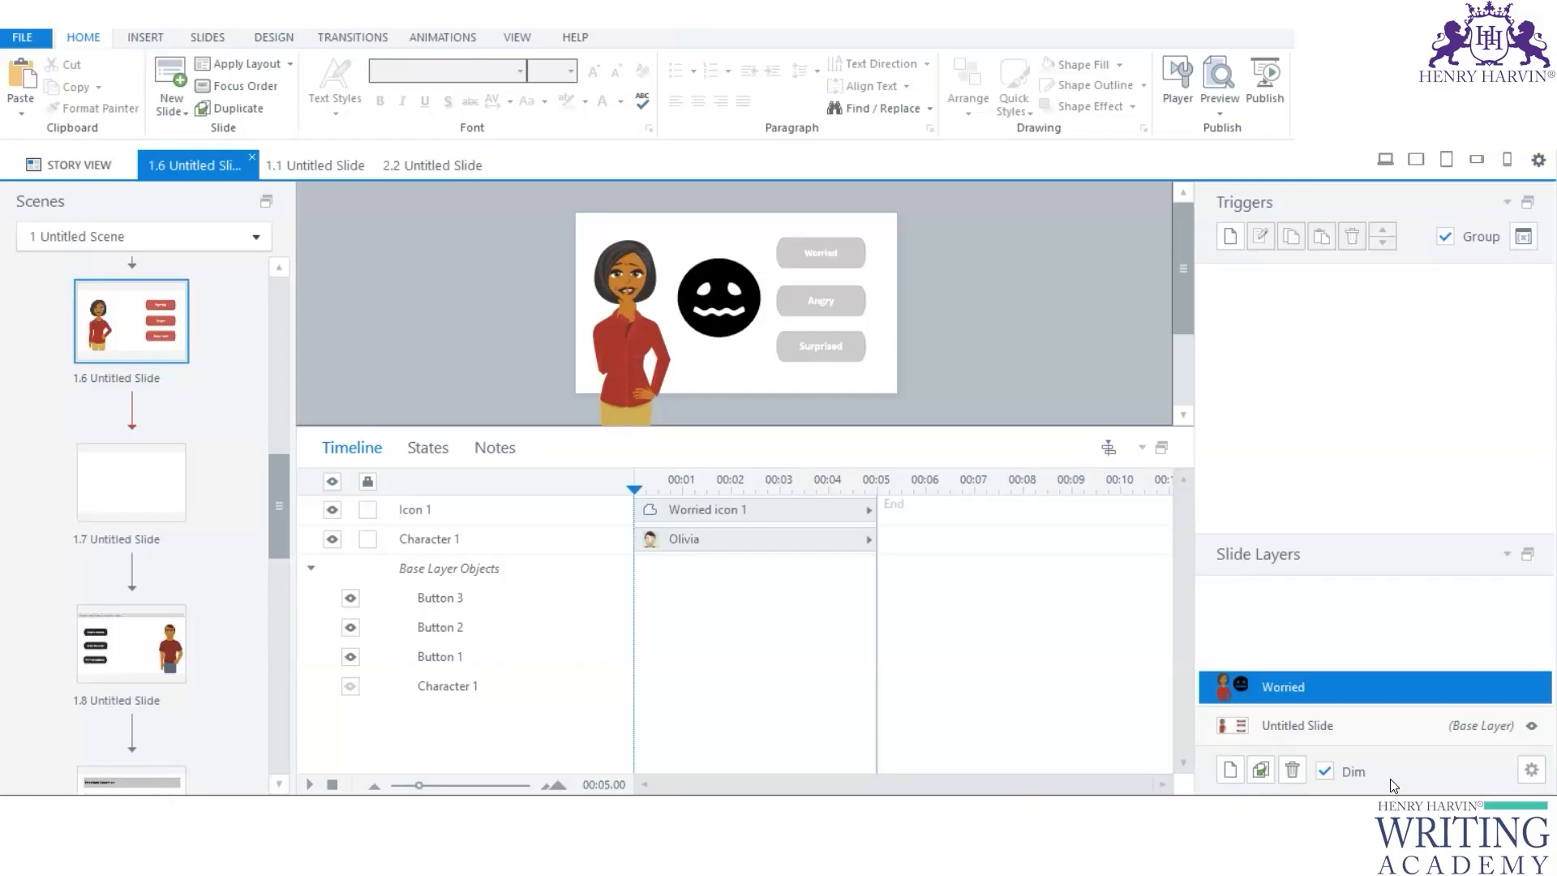
click(1309, 727)
click(844, 253)
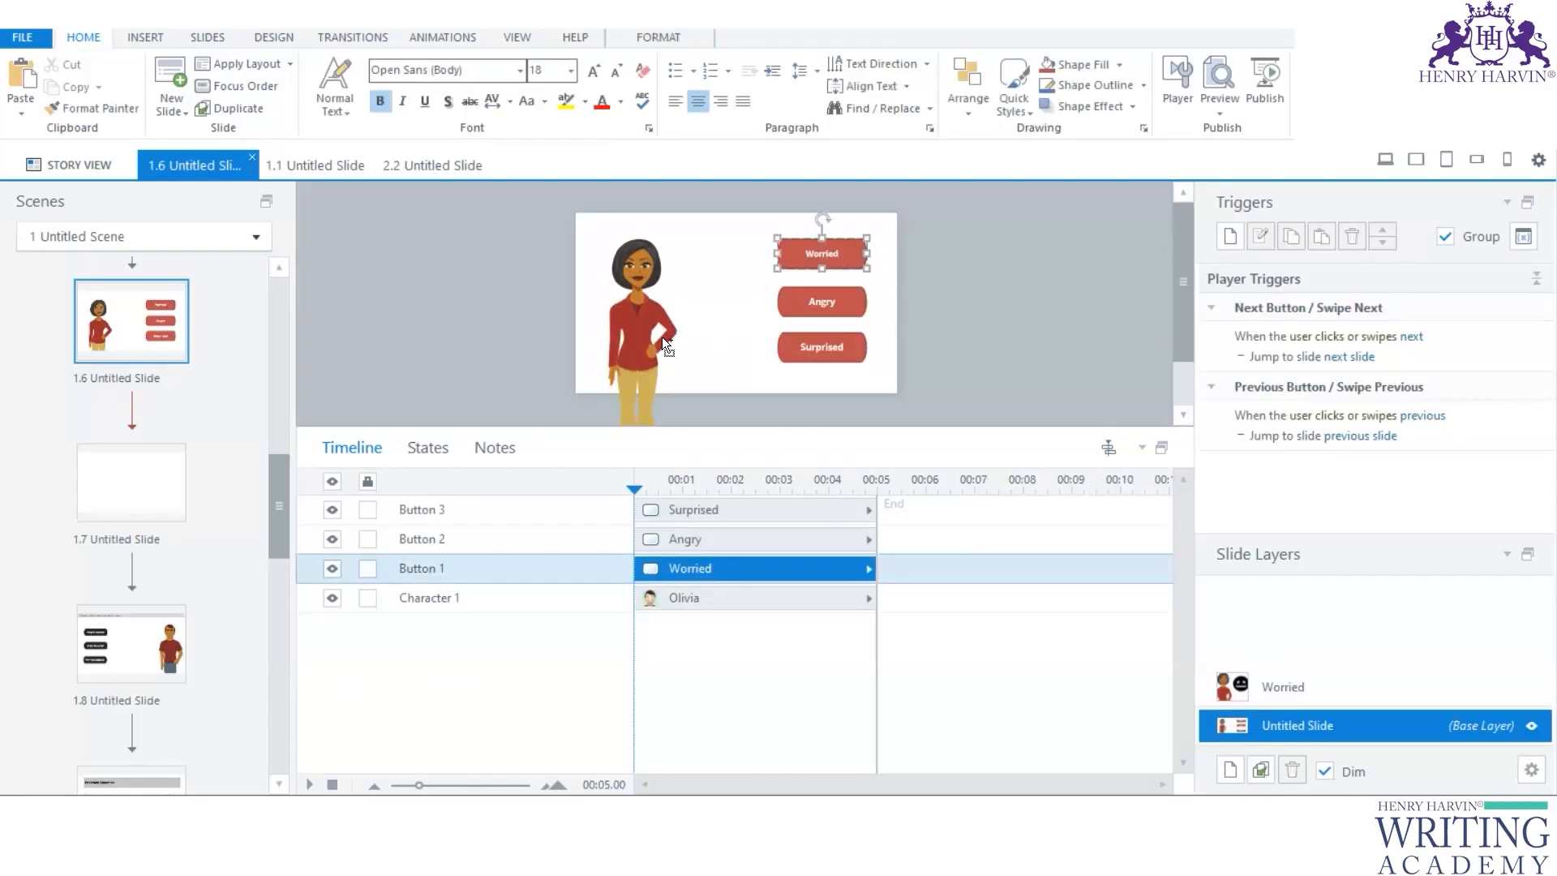
click(447, 566)
double_click(446, 568)
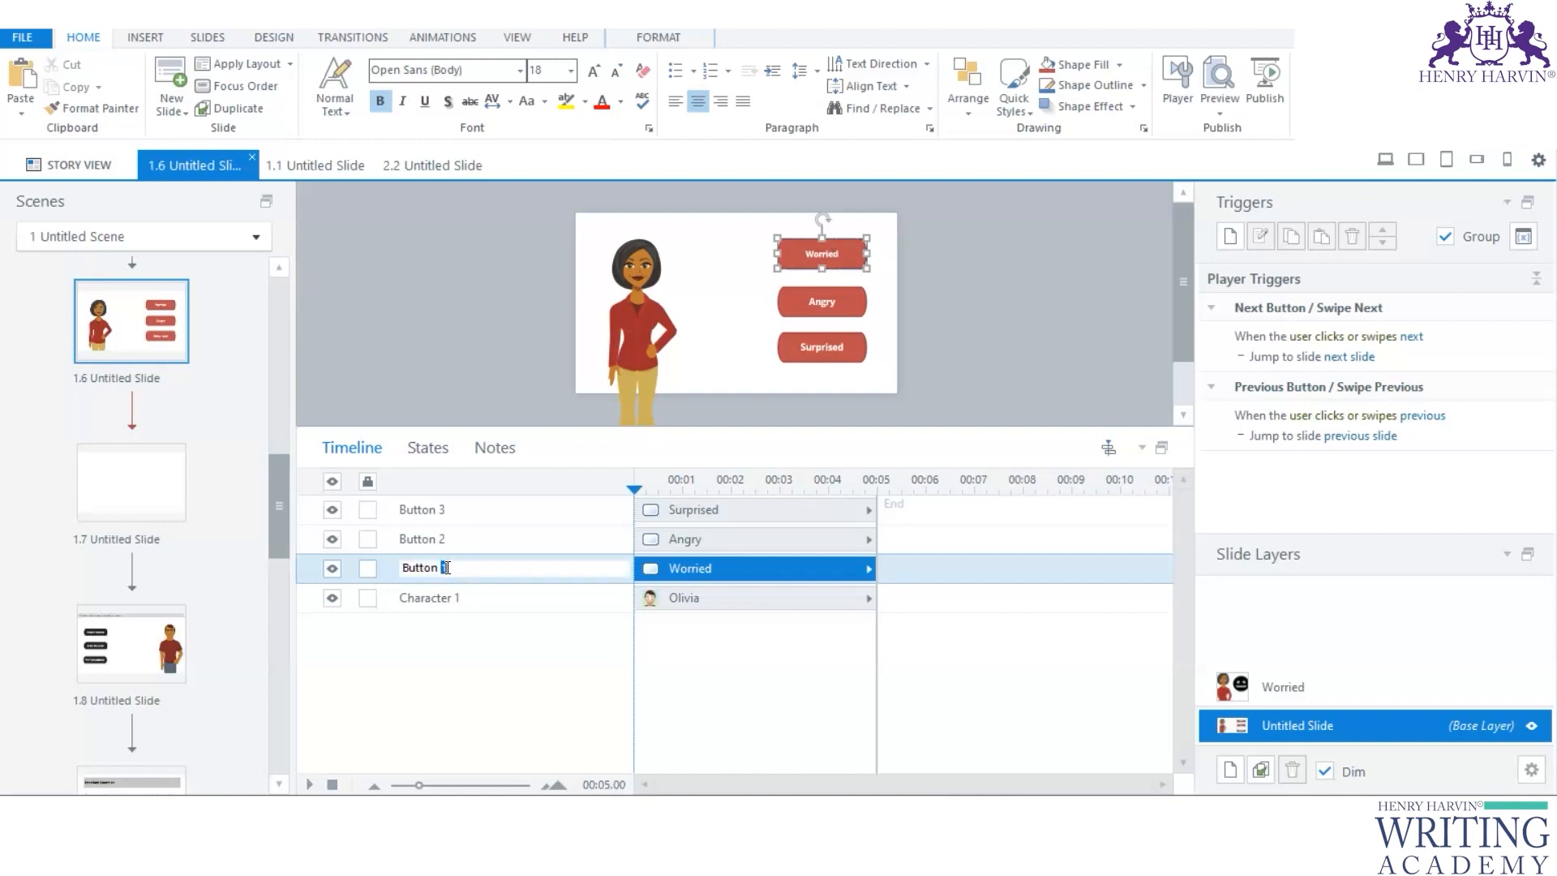
text(Worried)
Step: Rename the Angry button's timeline object as "Button Angry"
click(852, 299)
click(840, 301)
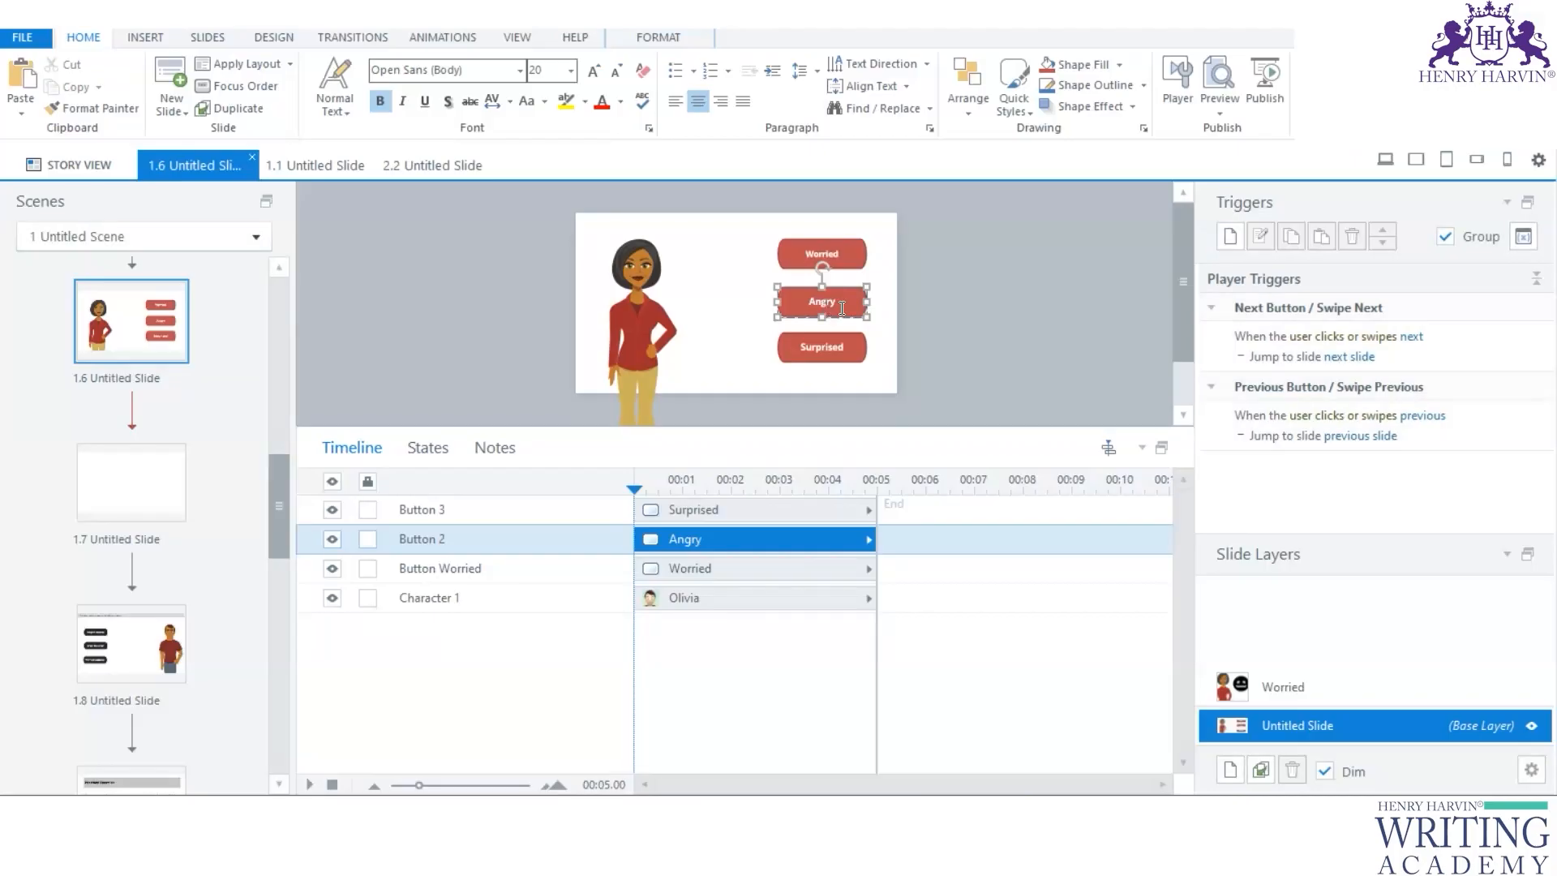
double_click(446, 538)
click(445, 537)
double_click(456, 537)
click(459, 537)
text(Angry)
Step: Rename the Surprised button's timeline object as "Button Surprised"
click(842, 346)
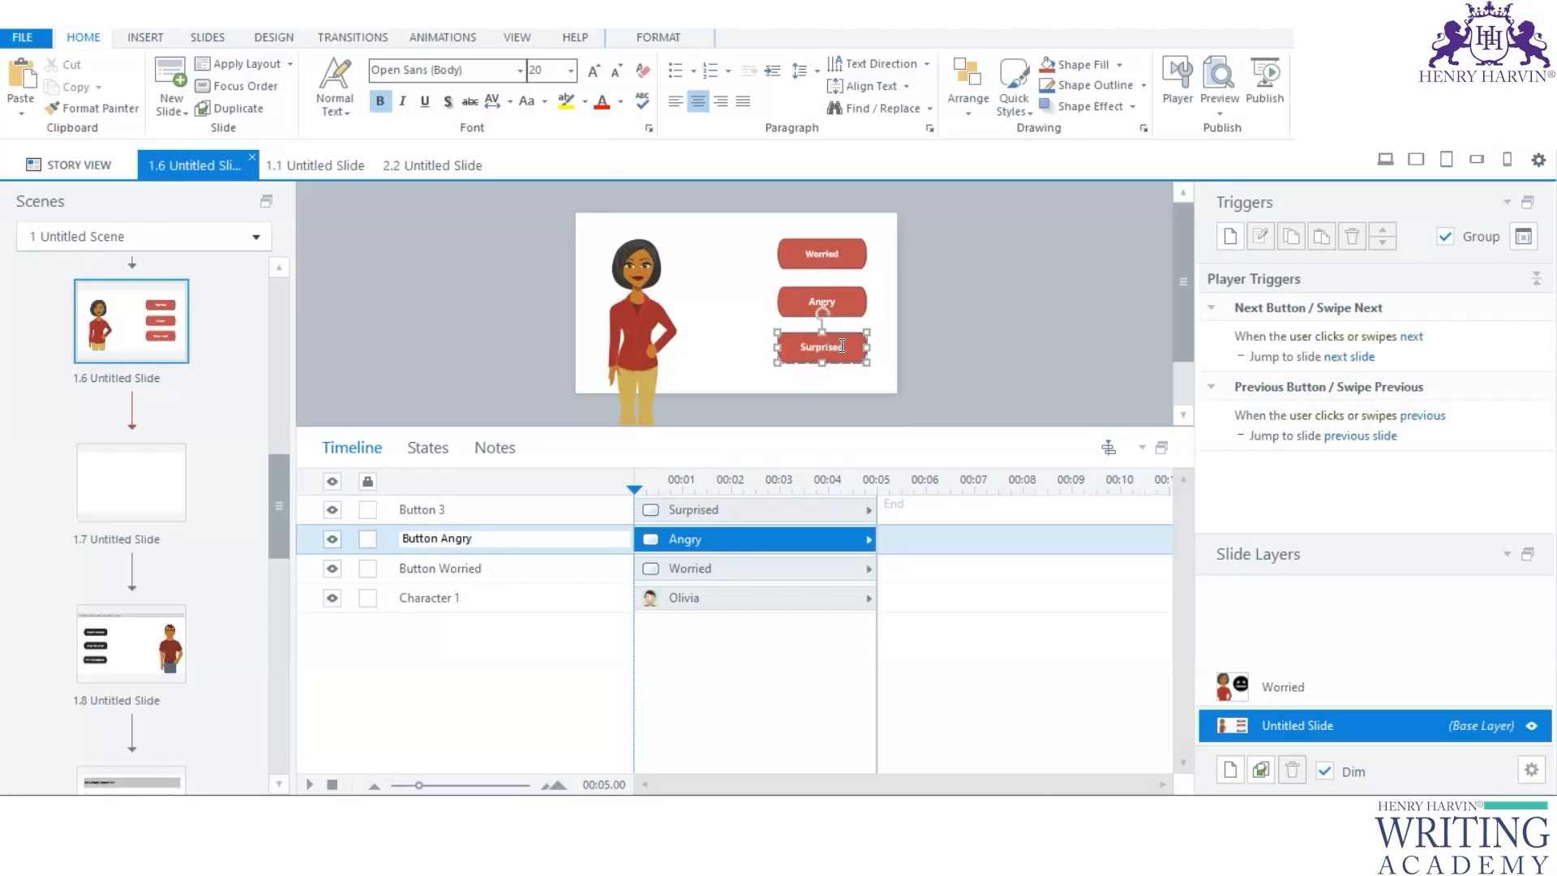
double_click(445, 509)
click(444, 509)
text(Surprised)
click(438, 509)
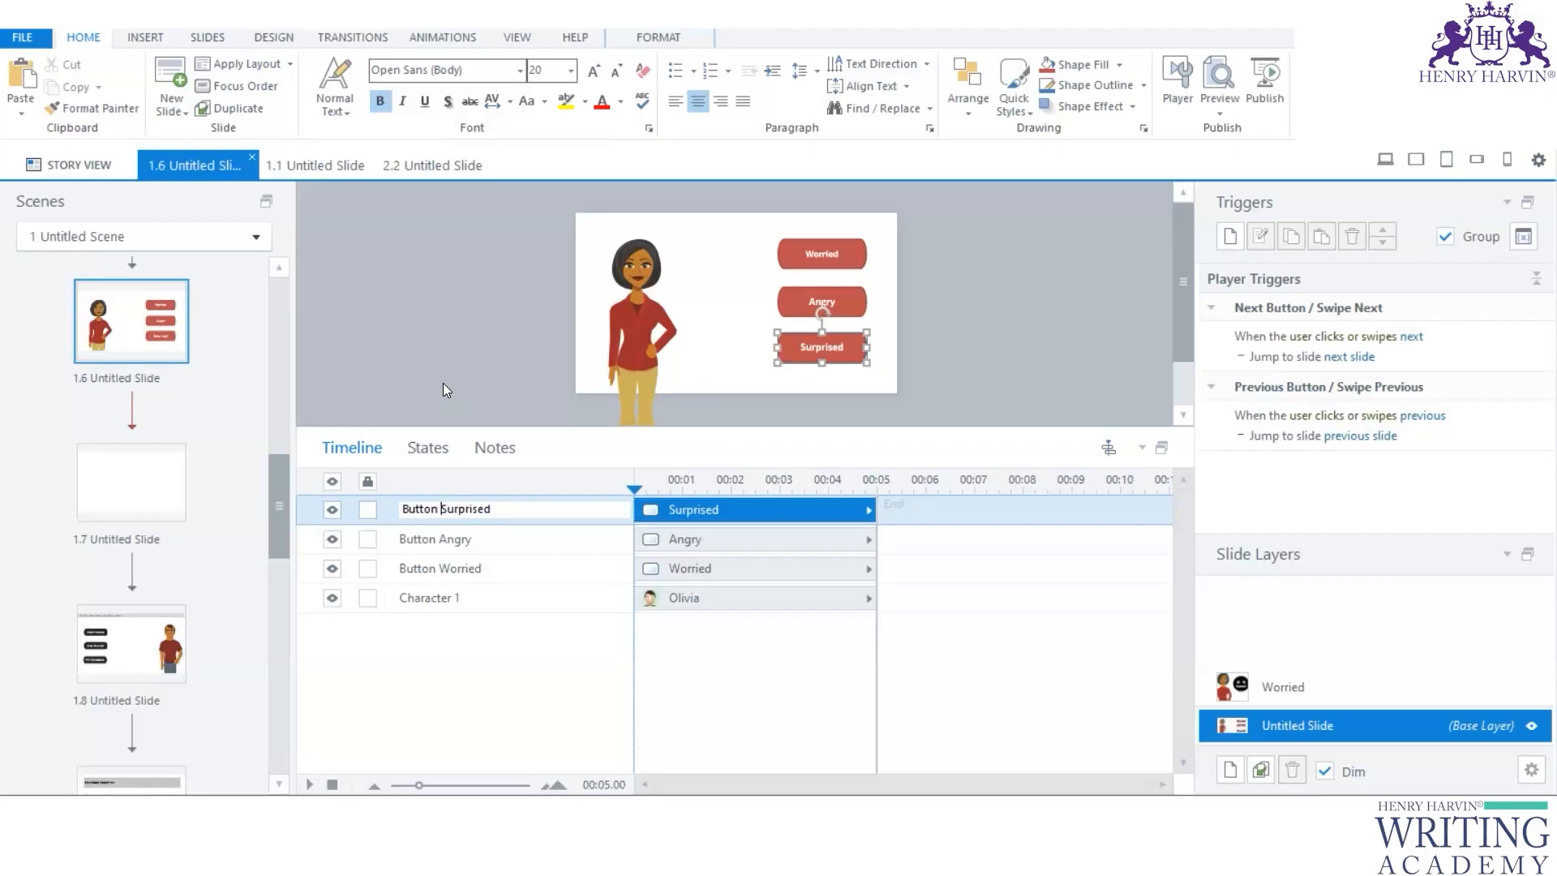
click(615, 626)
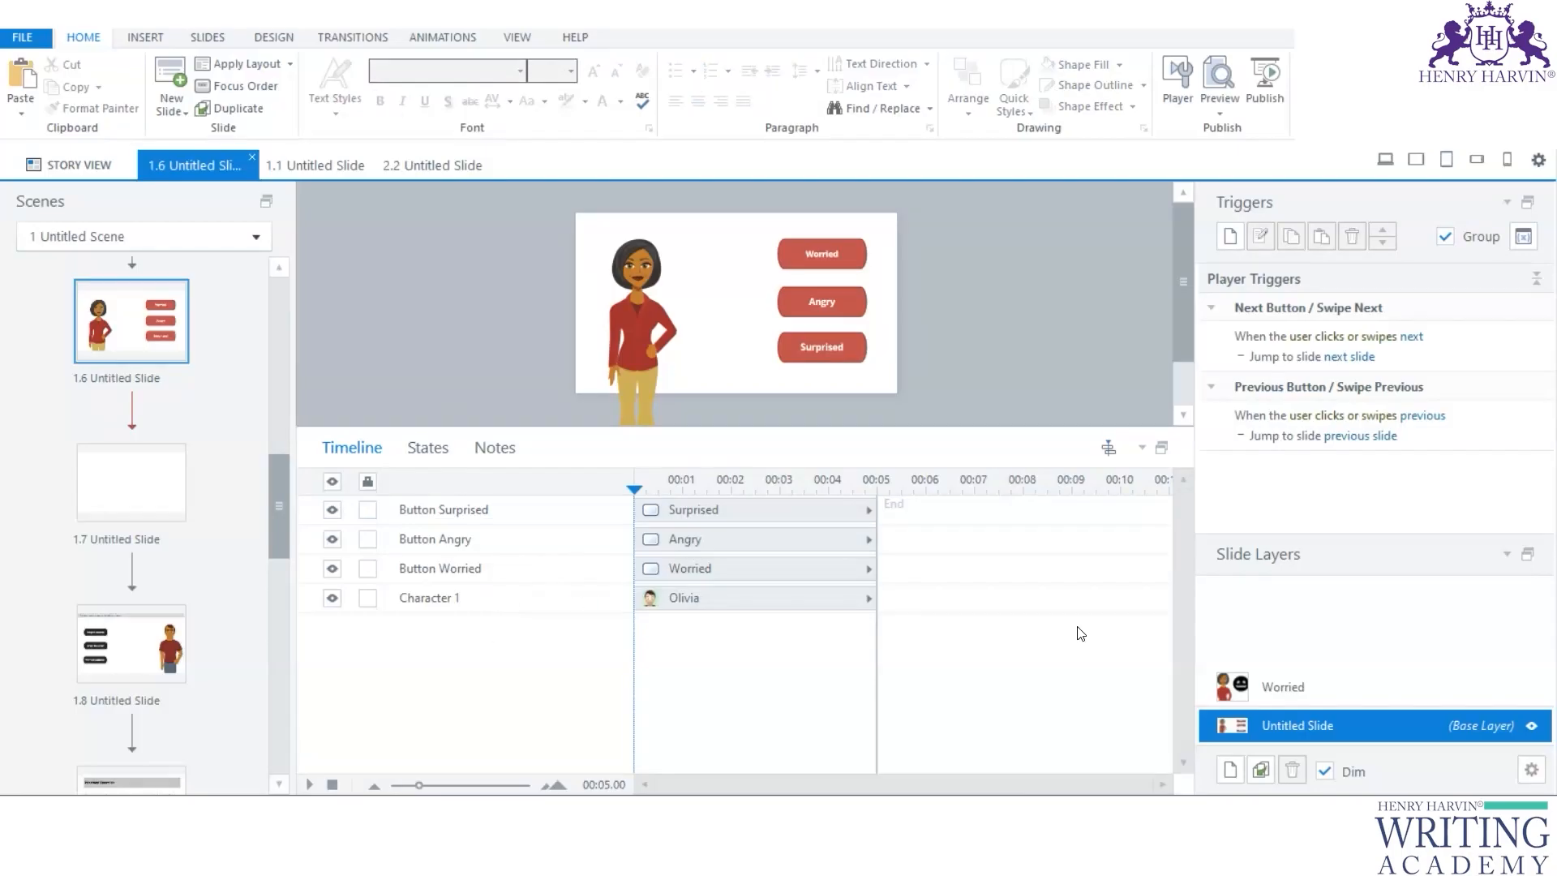
Step: Add a new slide layer to slide 1.6 and name it "Angry"
click(1230, 769)
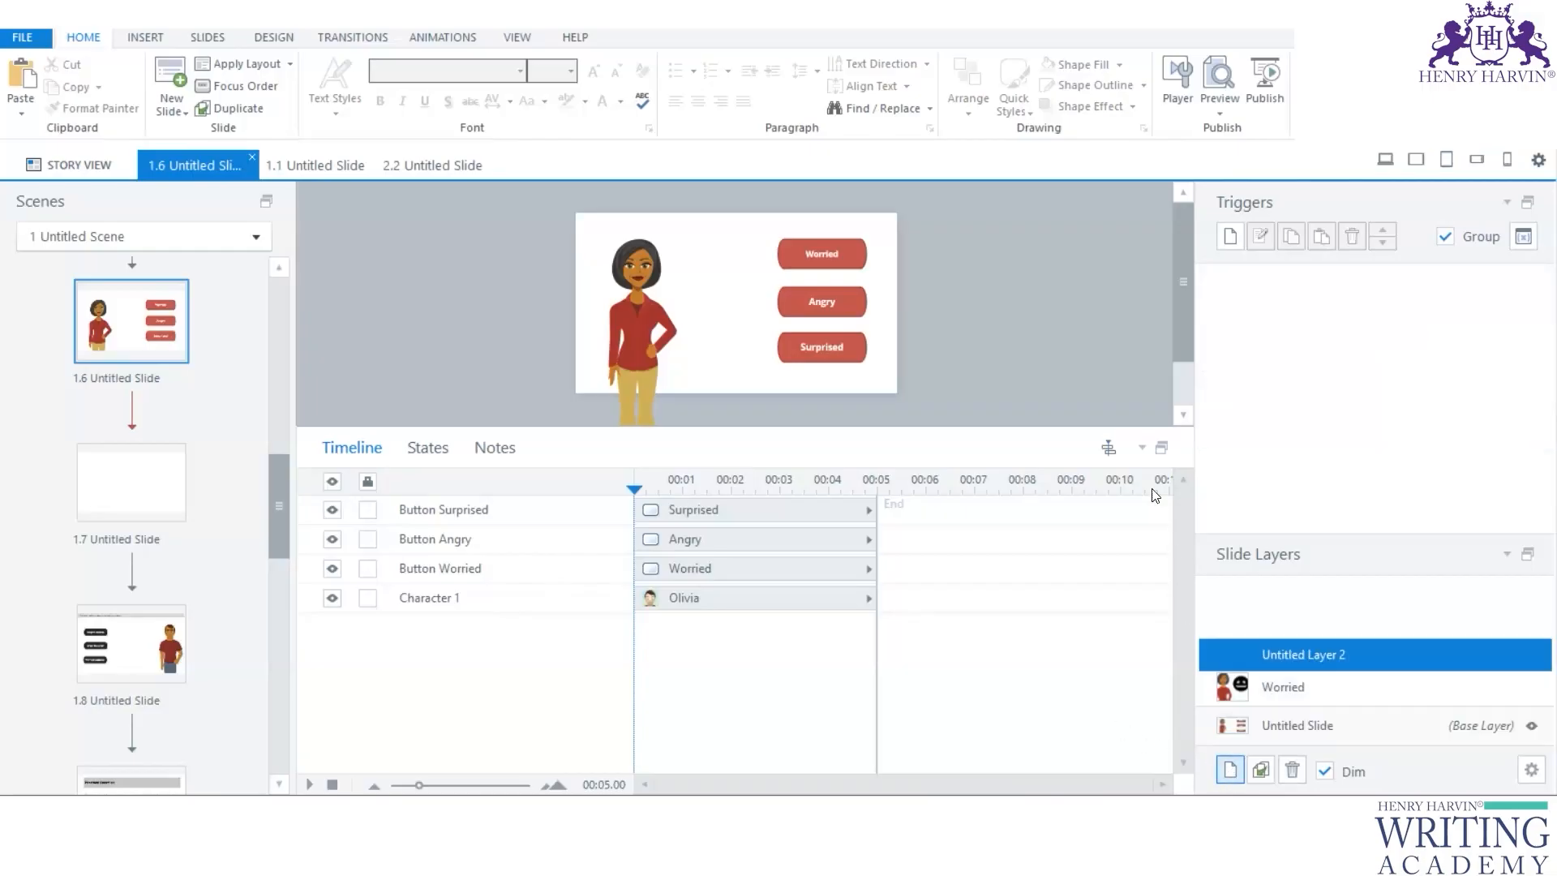
double_click(1279, 656)
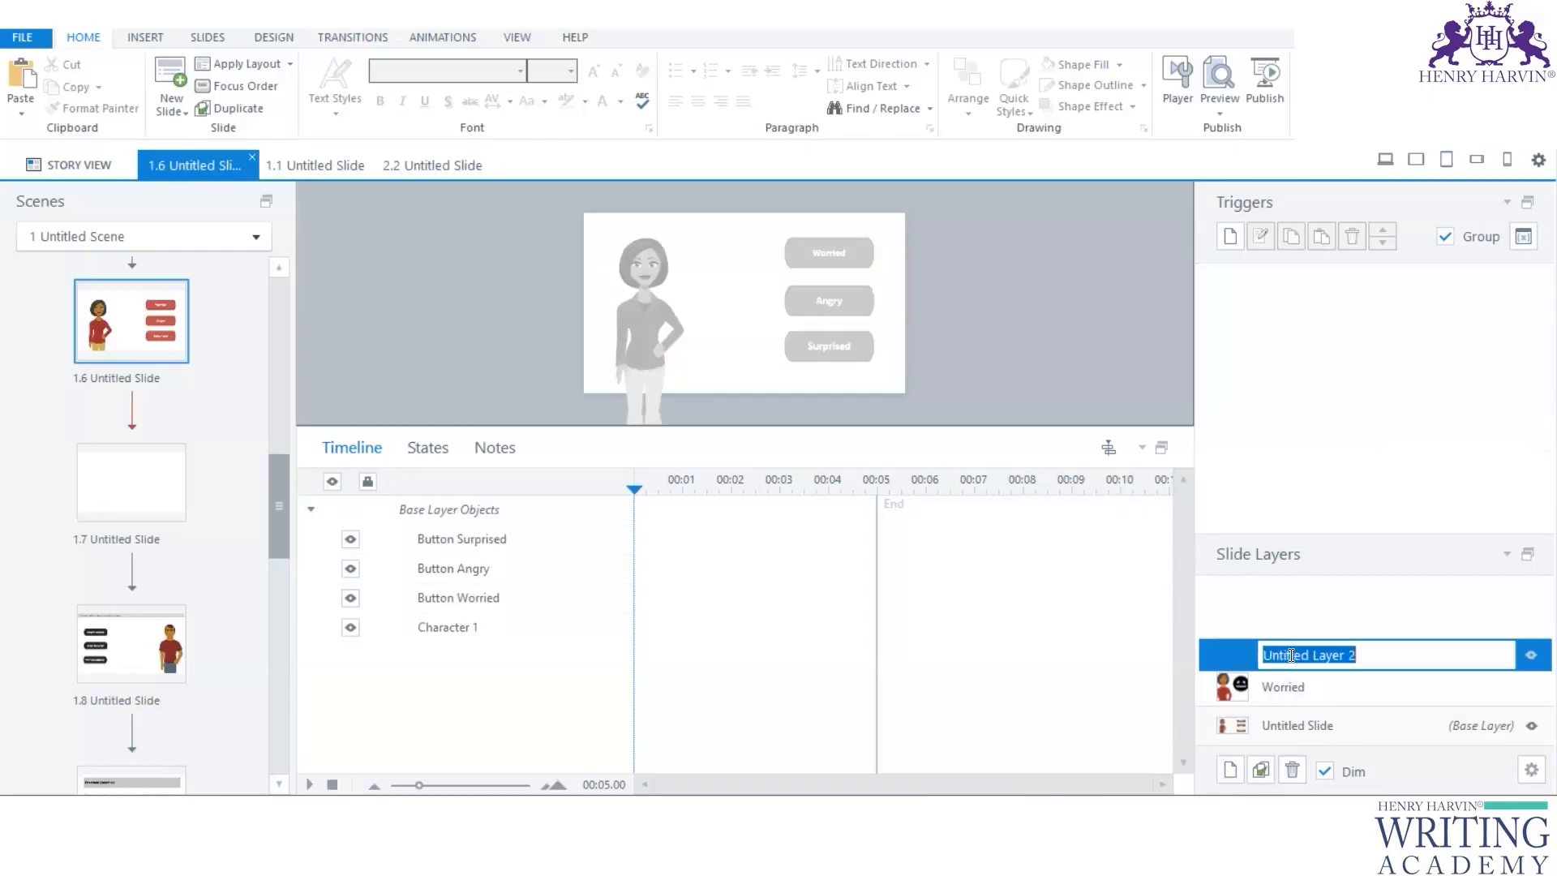
text(Angry)
key(Return)
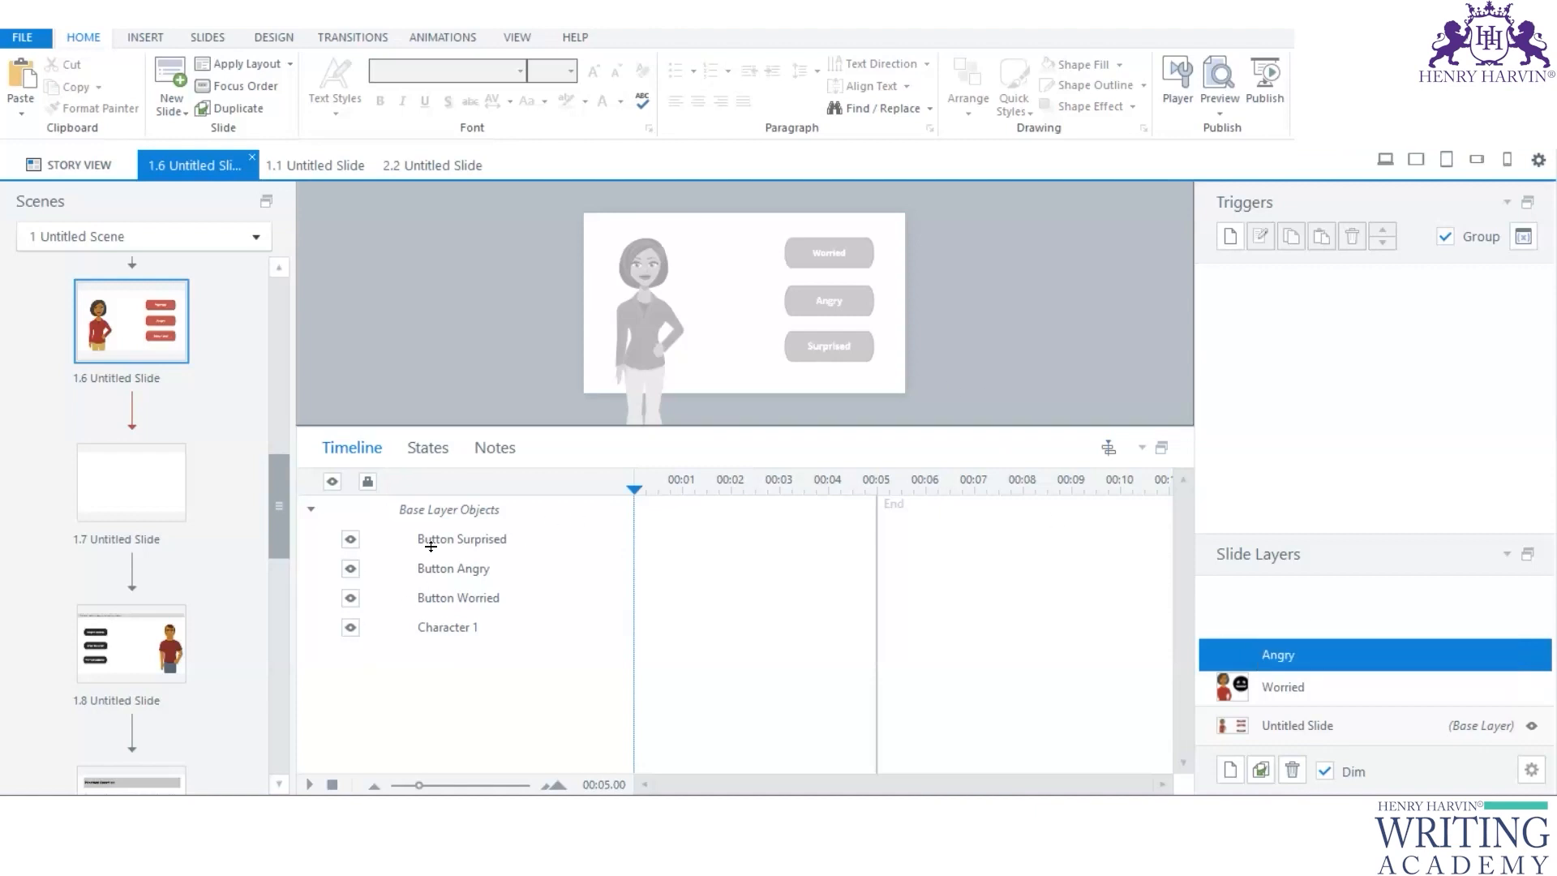
Step: Hide the base layer's Olivia character on the Angry layer, keeping base layer dimming on
drag(431, 546, 430, 539)
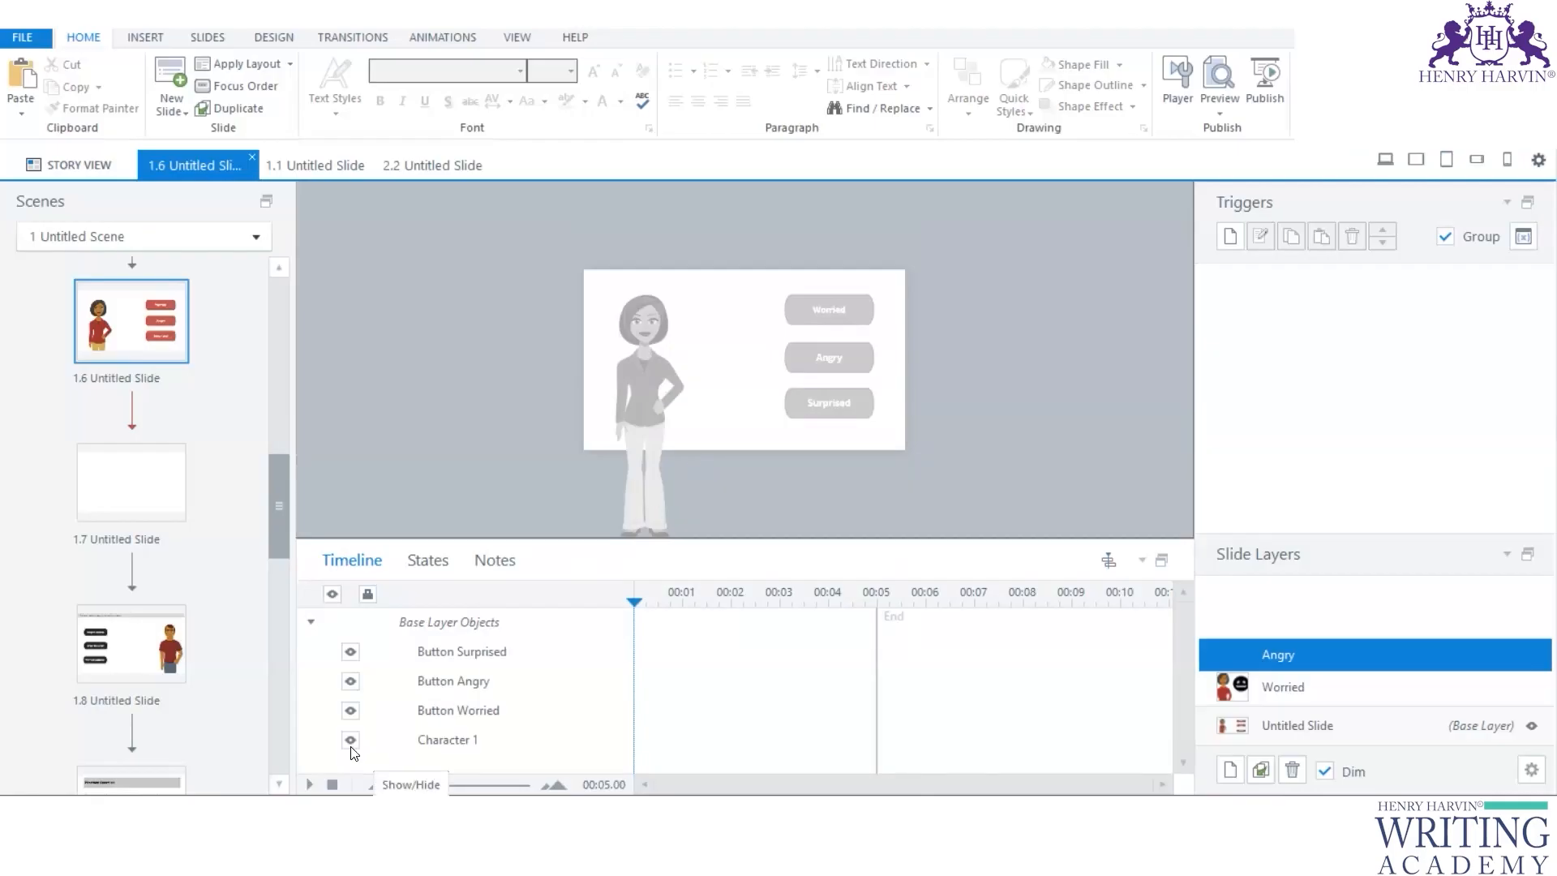
click(312, 623)
click(311, 623)
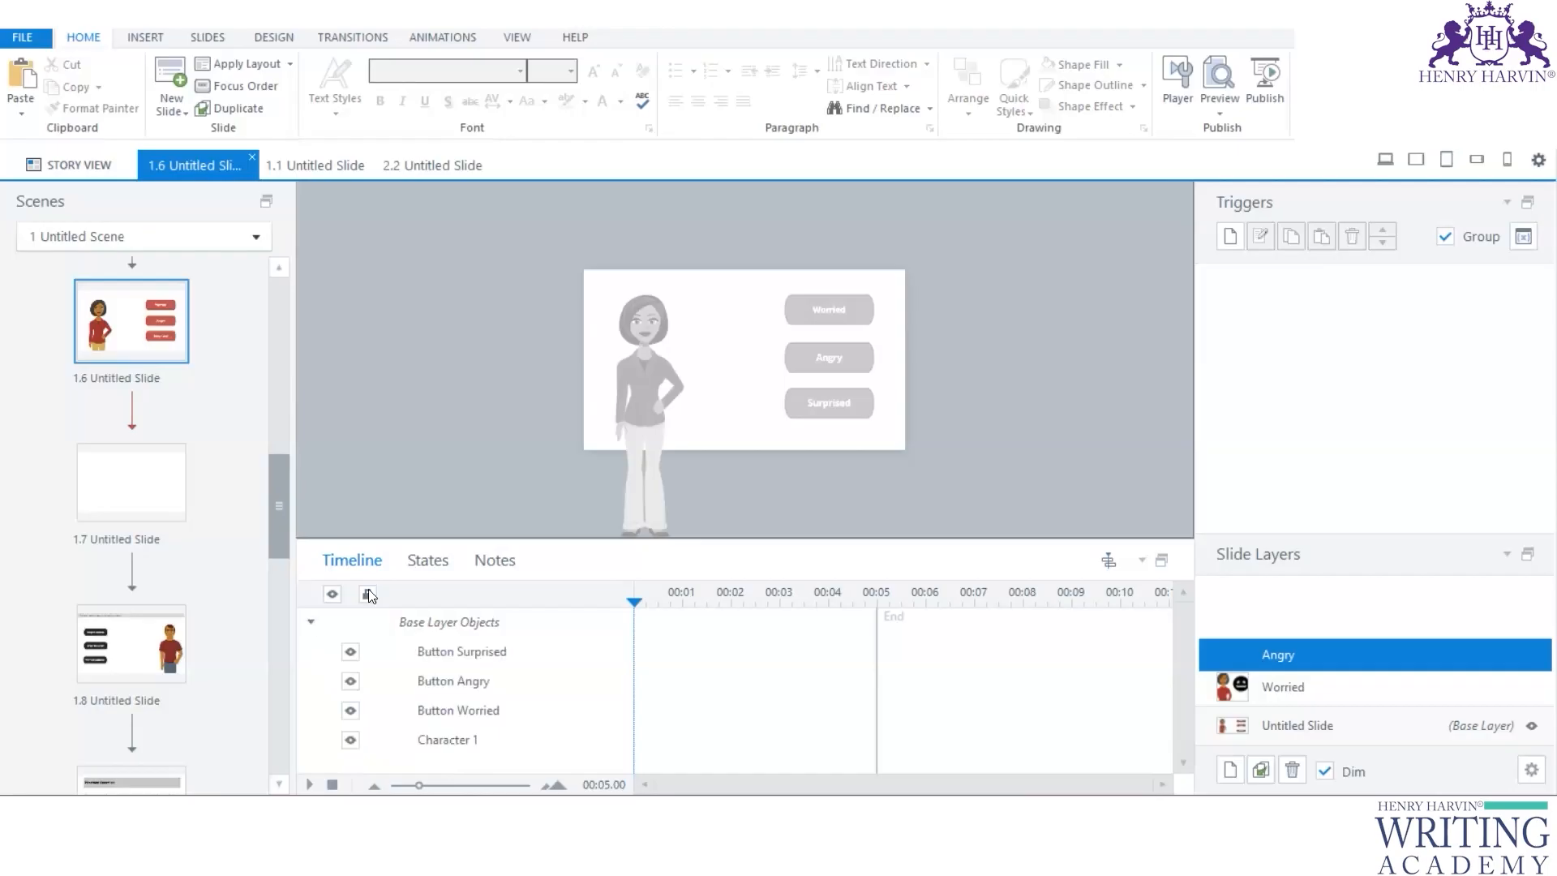
drag(567, 539, 910, 469)
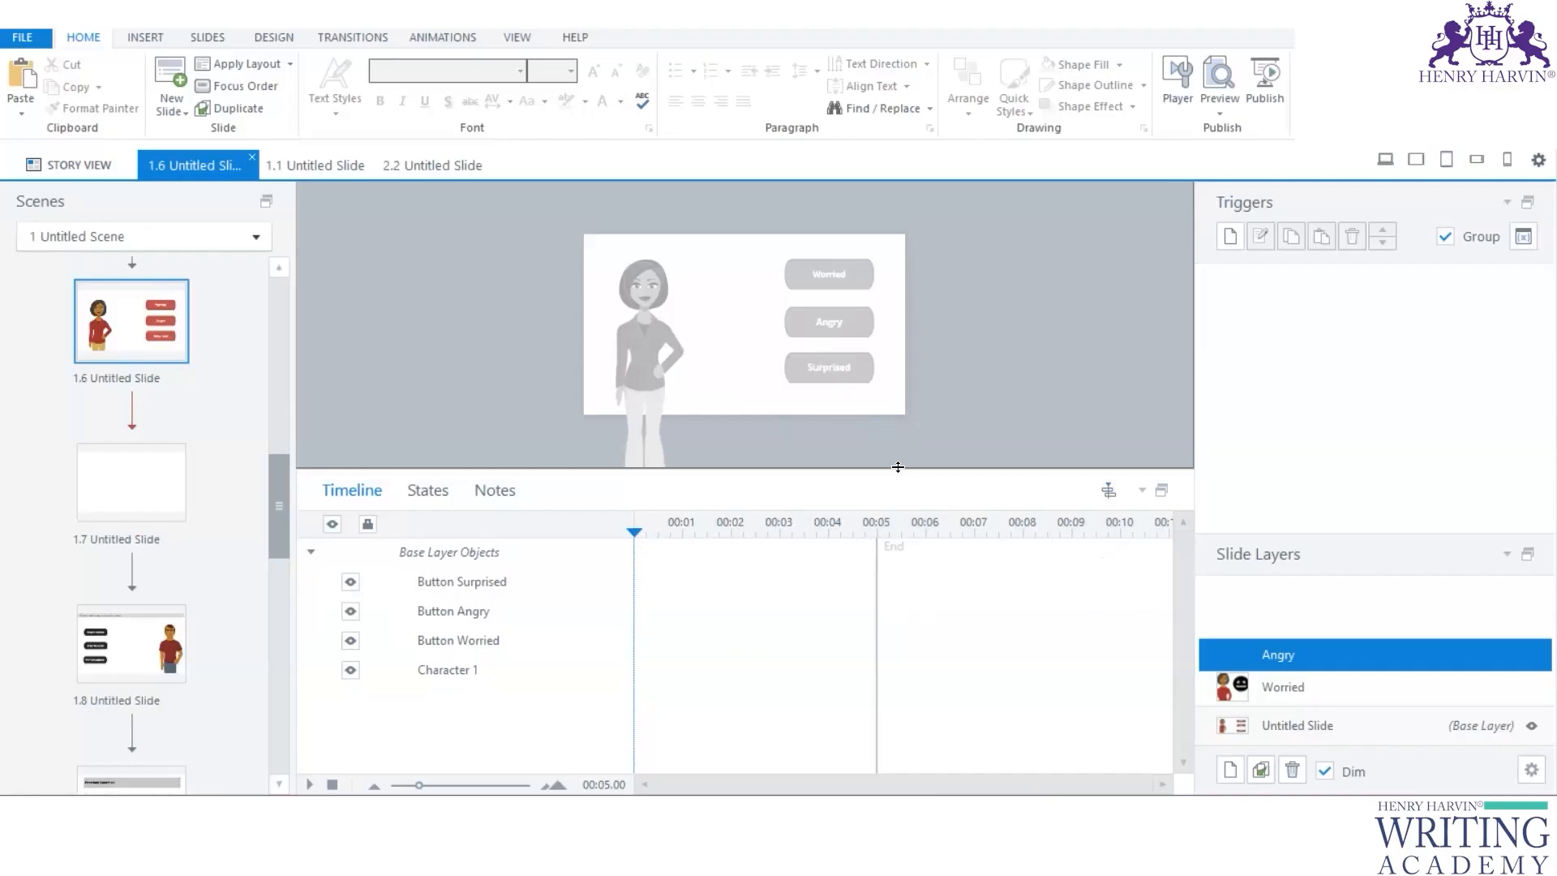
click(1324, 771)
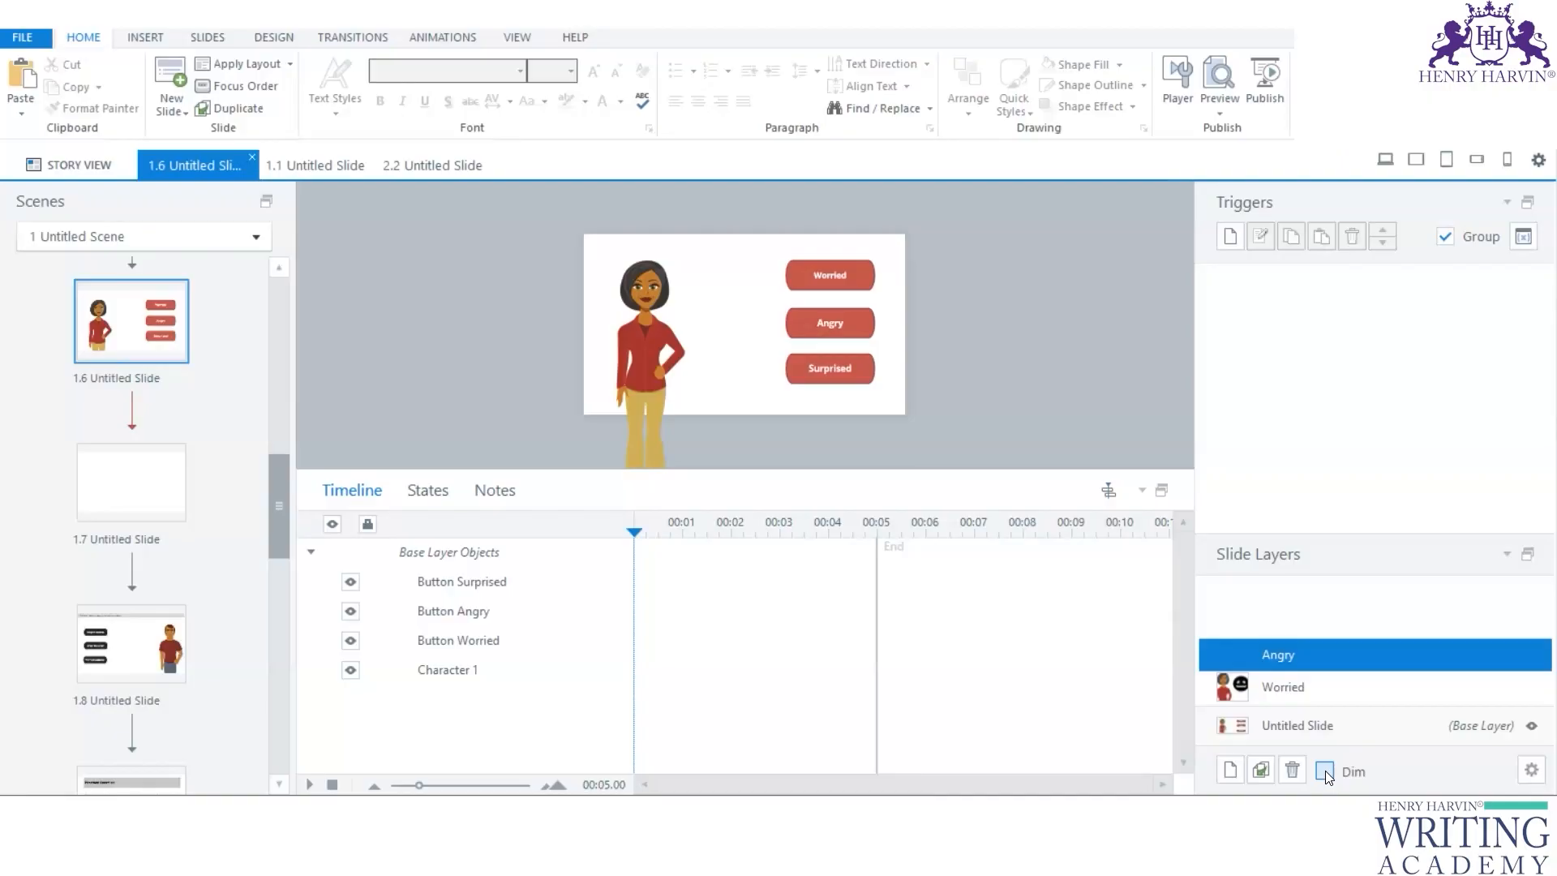
click(1325, 771)
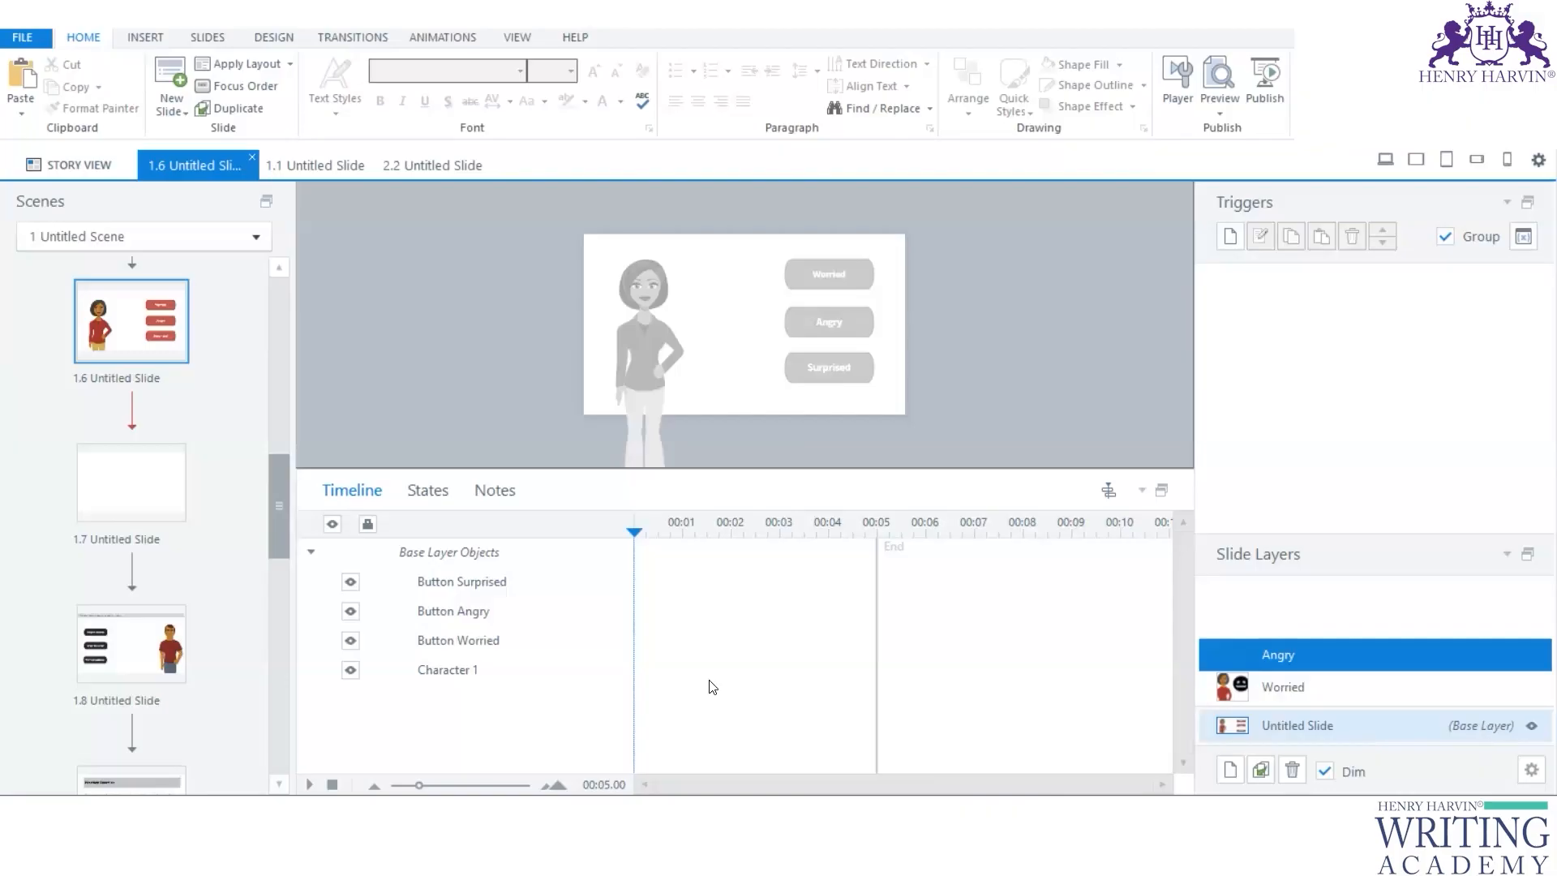
click(350, 671)
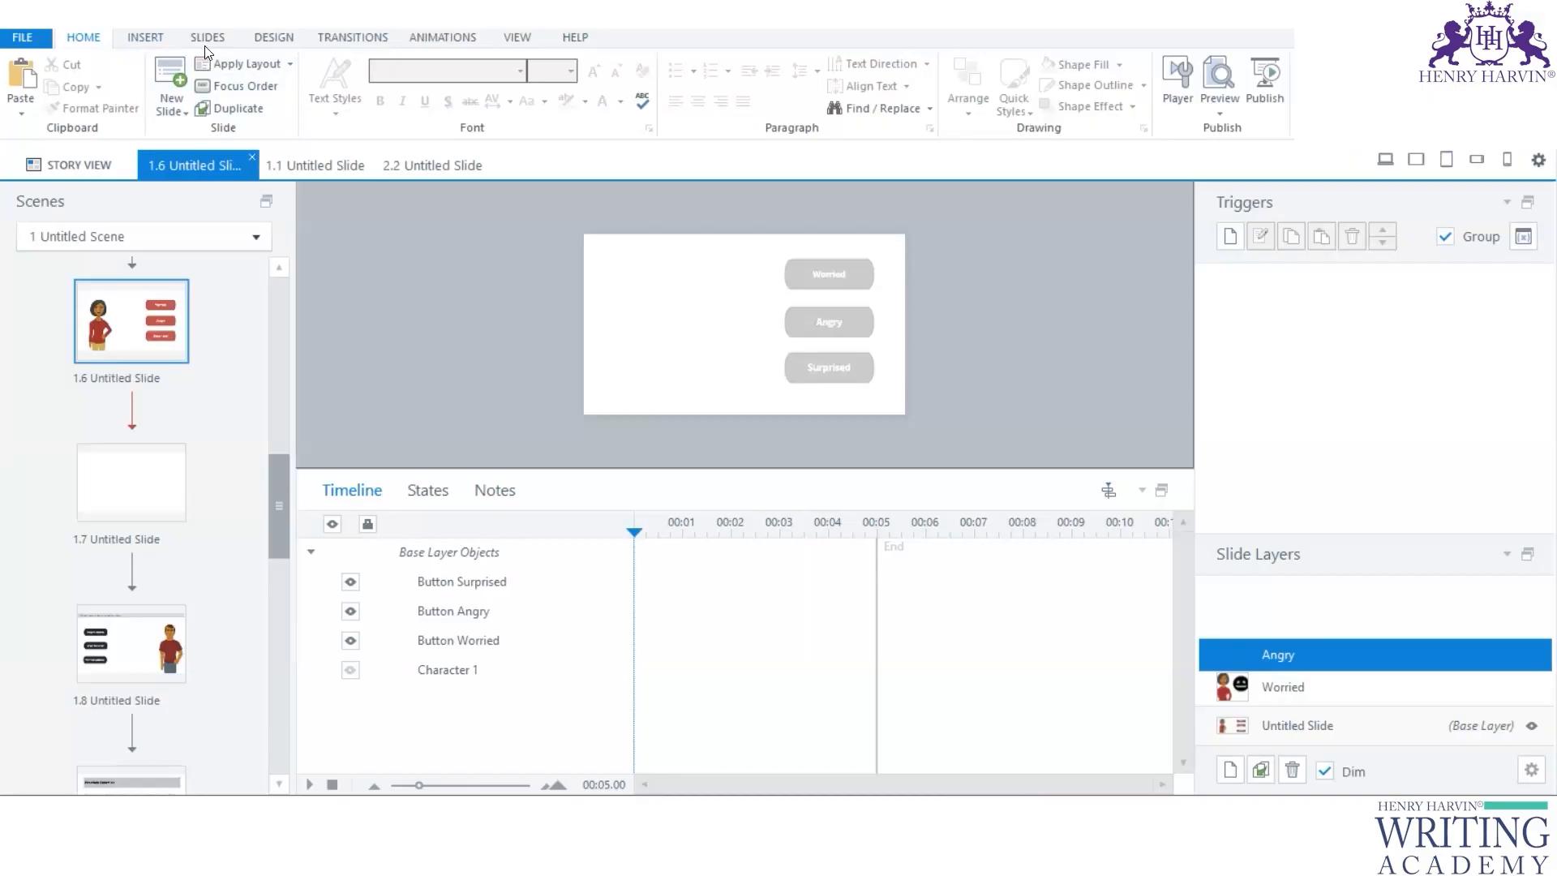
Step: Insert Olivia on the Angry layer with the Angry expression and the Hands on face pose
click(432, 38)
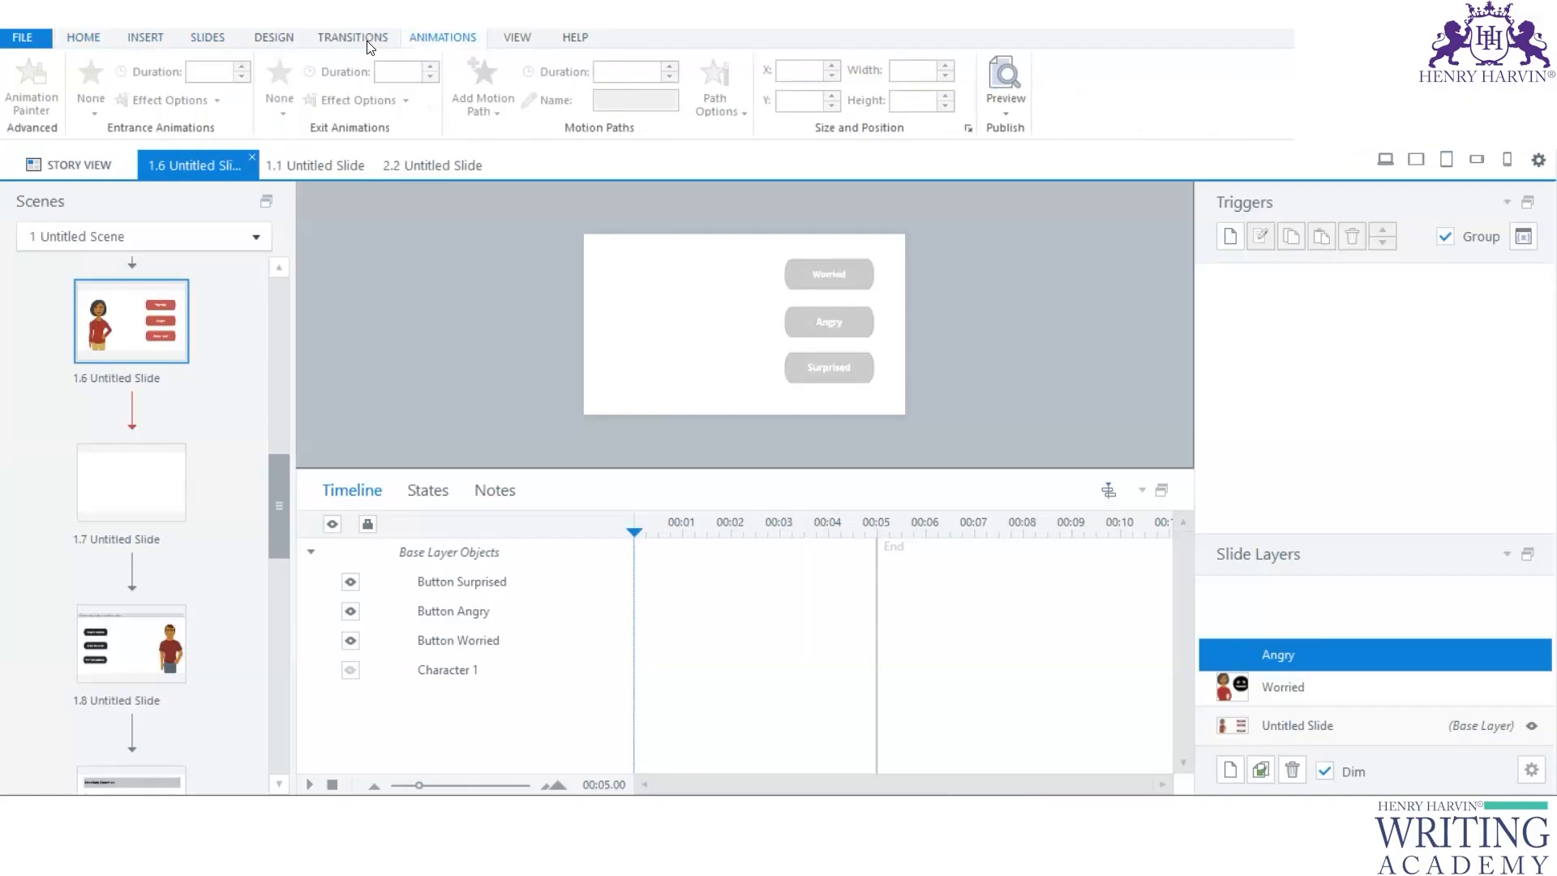
click(154, 38)
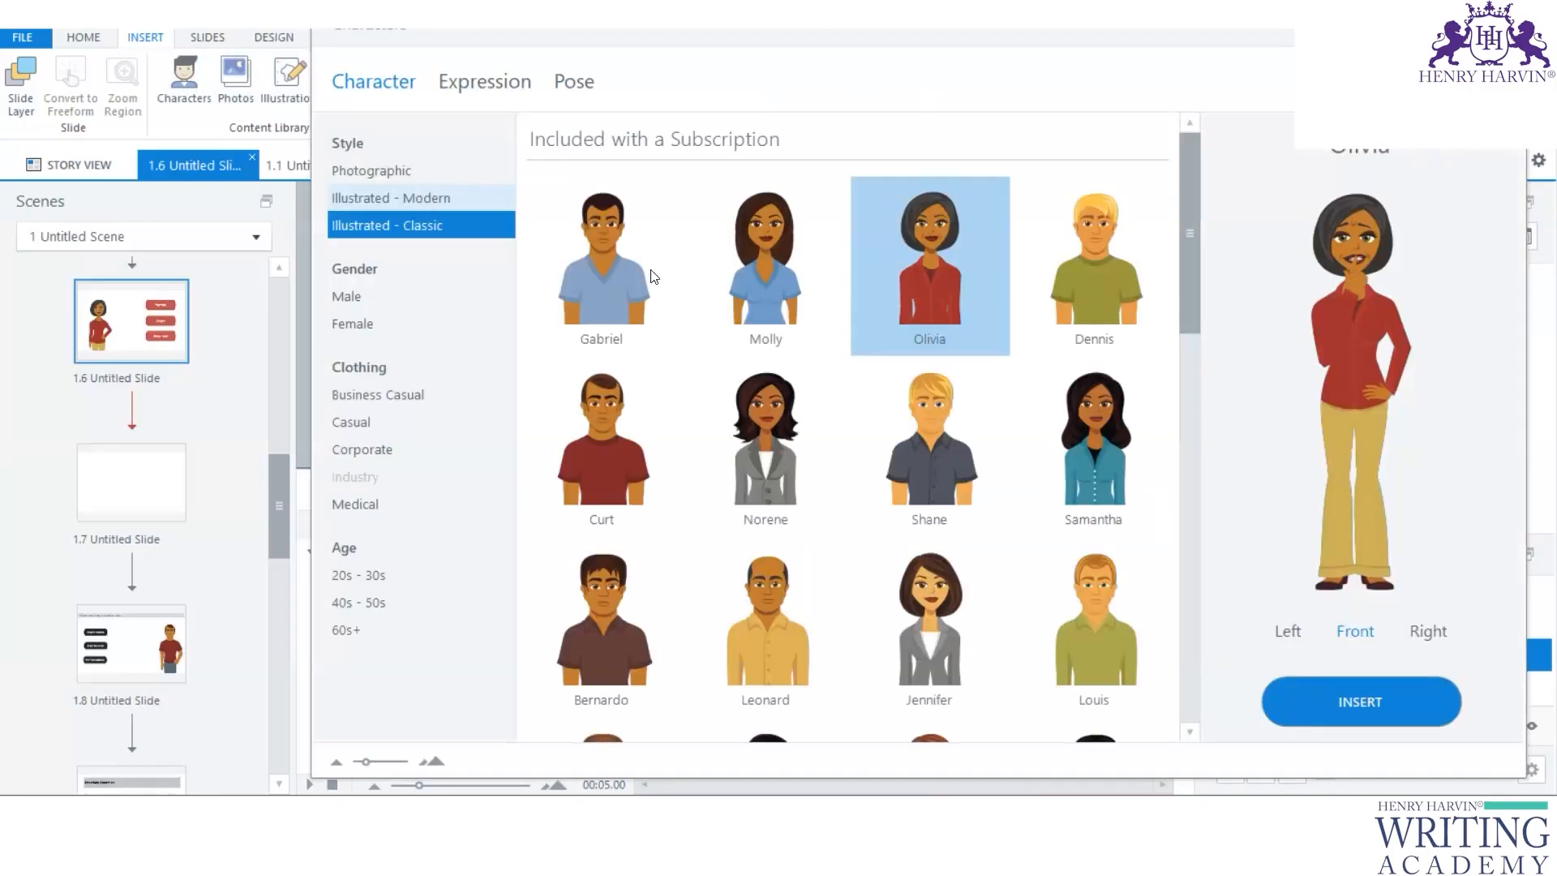
click(598, 86)
click(486, 84)
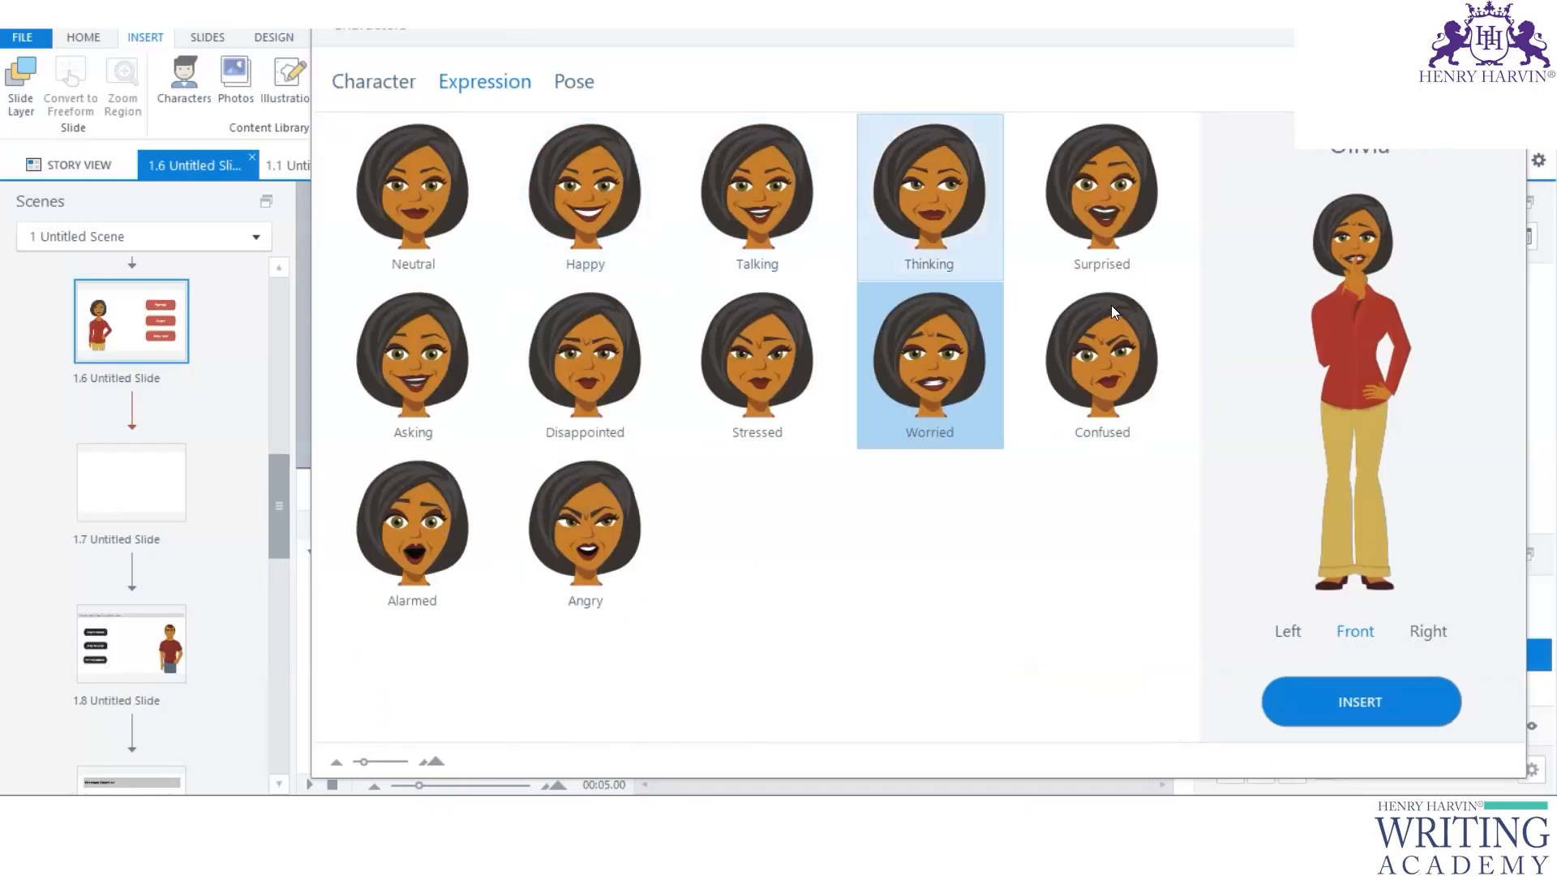
click(571, 545)
click(585, 84)
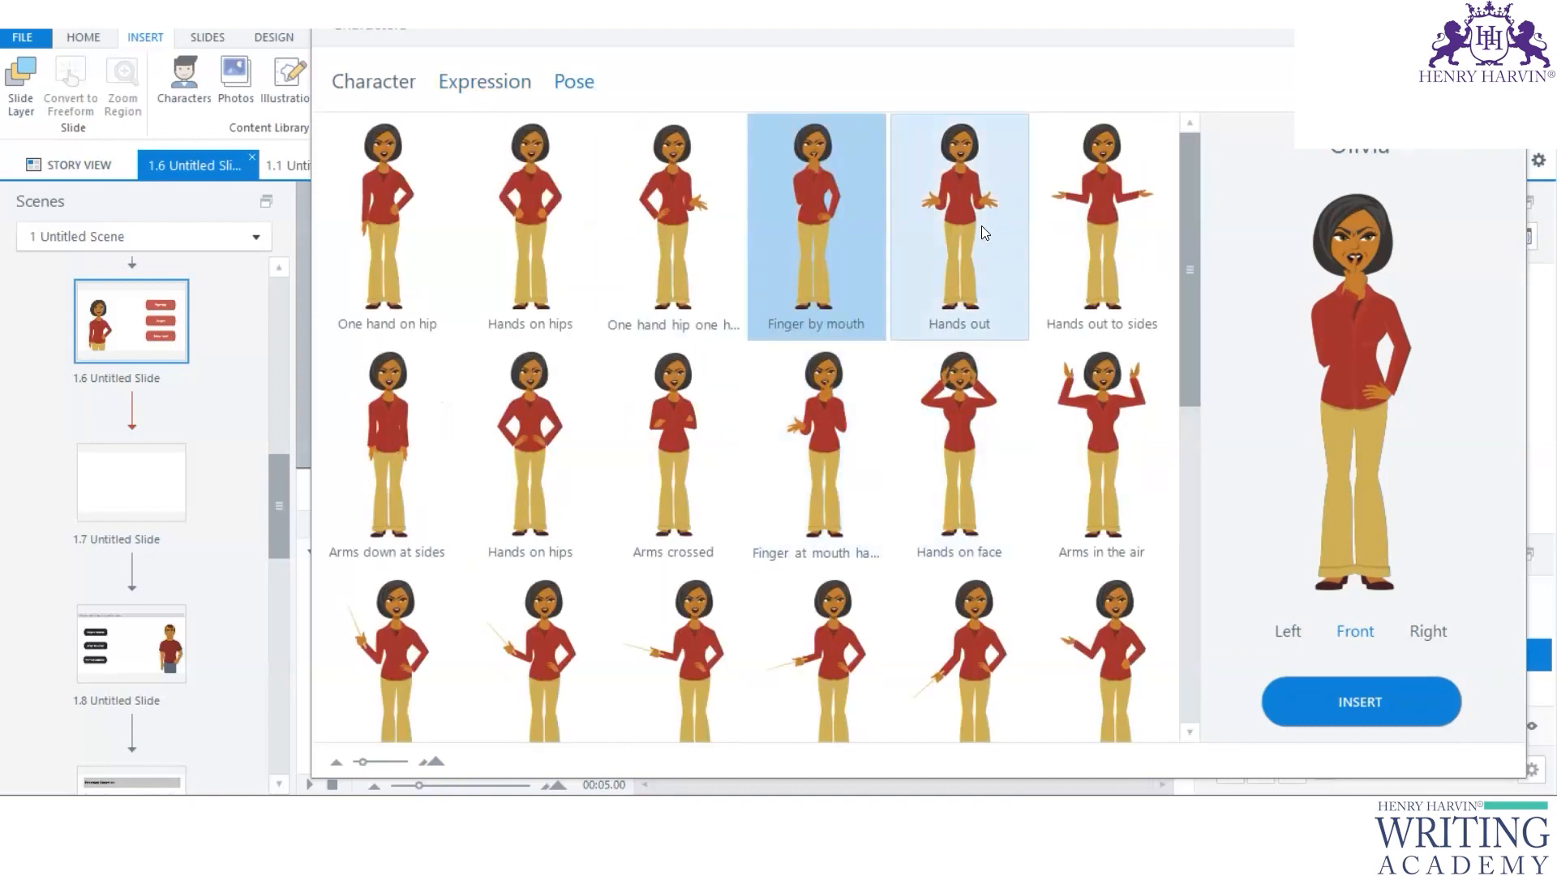
click(981, 233)
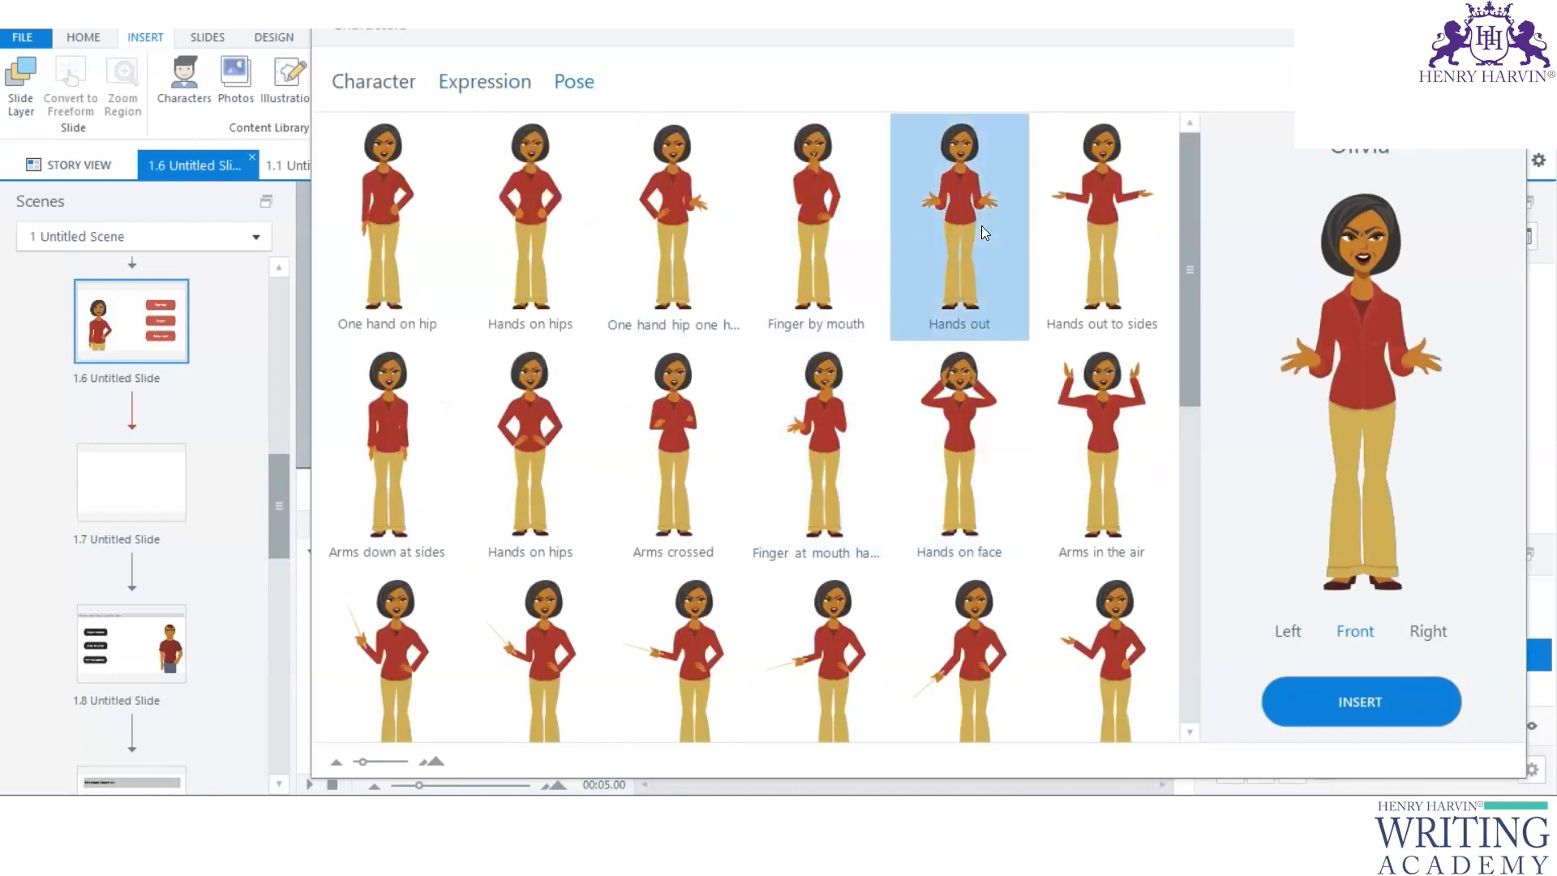
click(1005, 551)
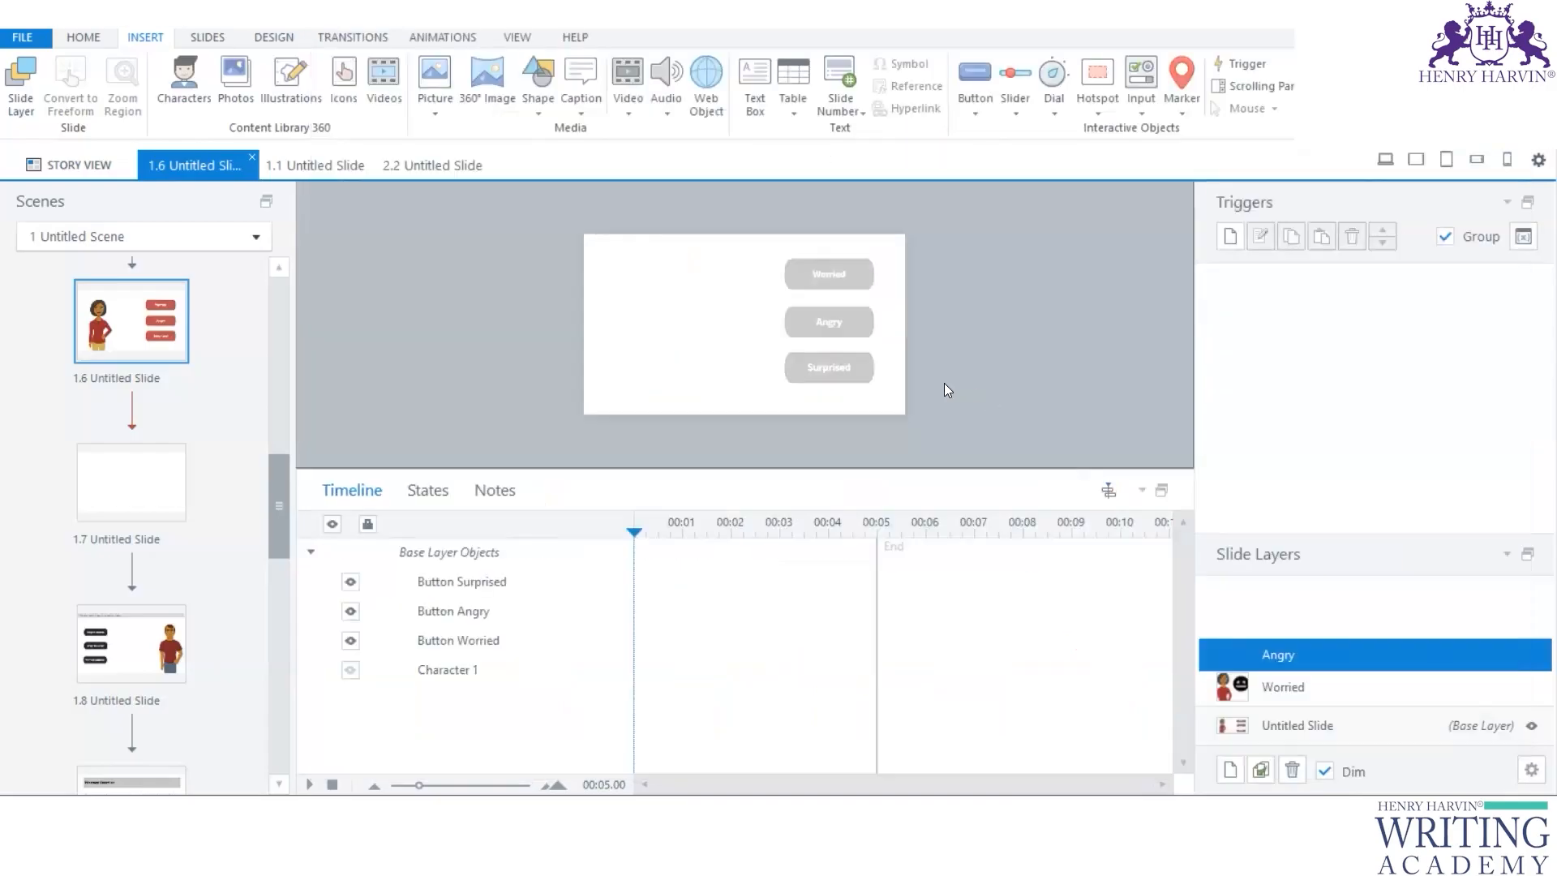
Step: Move the angry Olivia to where the base character stands and enlarge her to run past the slide's lower edge
drag(672, 324, 646, 323)
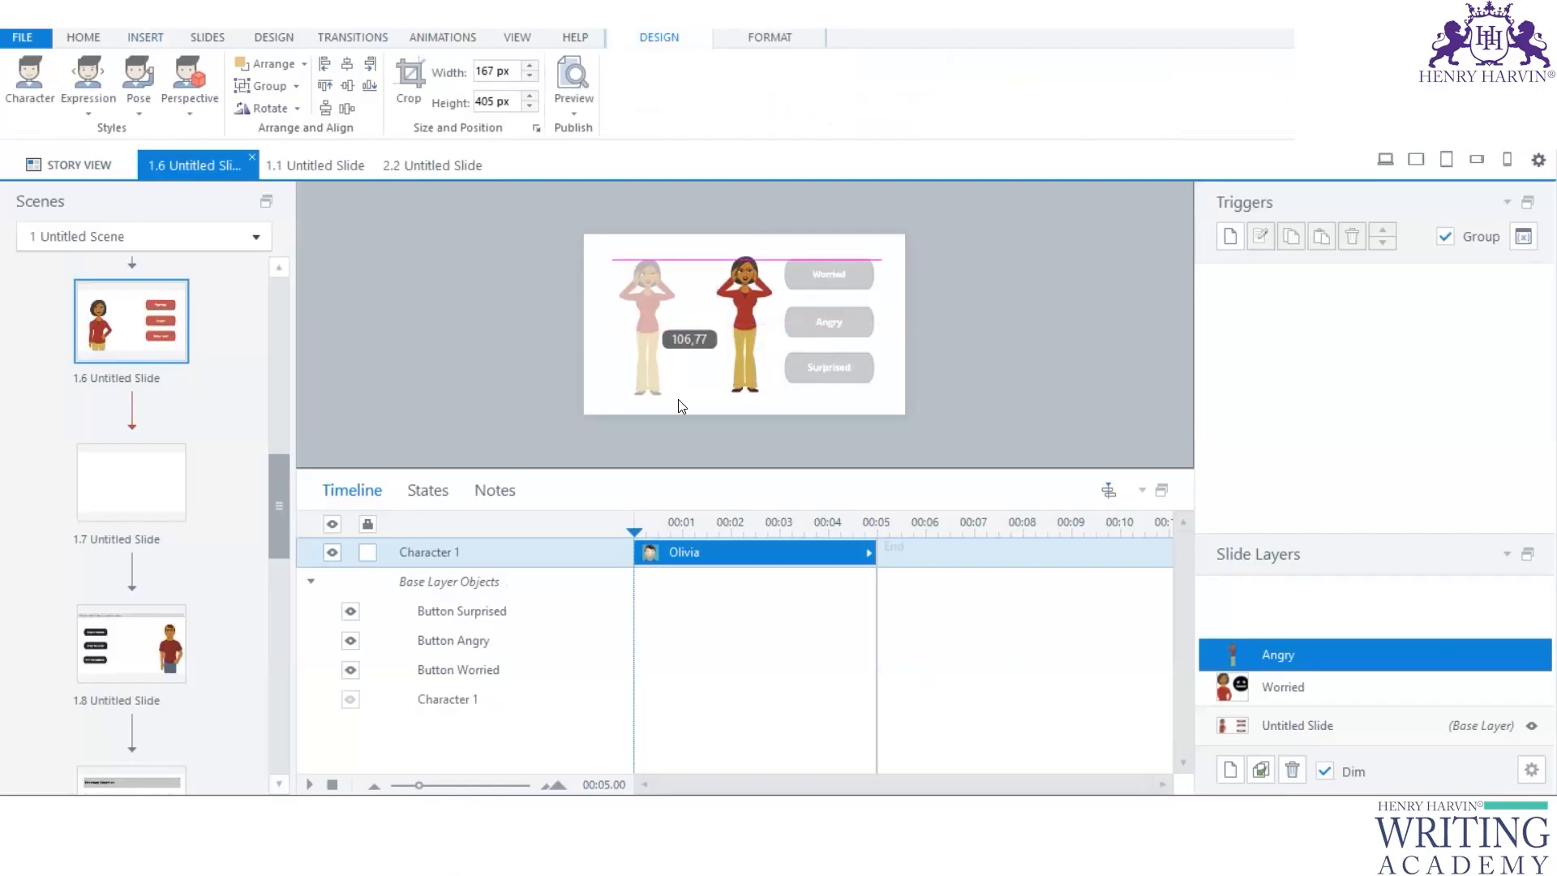
drag(677, 393, 772, 489)
drag(656, 332, 635, 332)
click(736, 328)
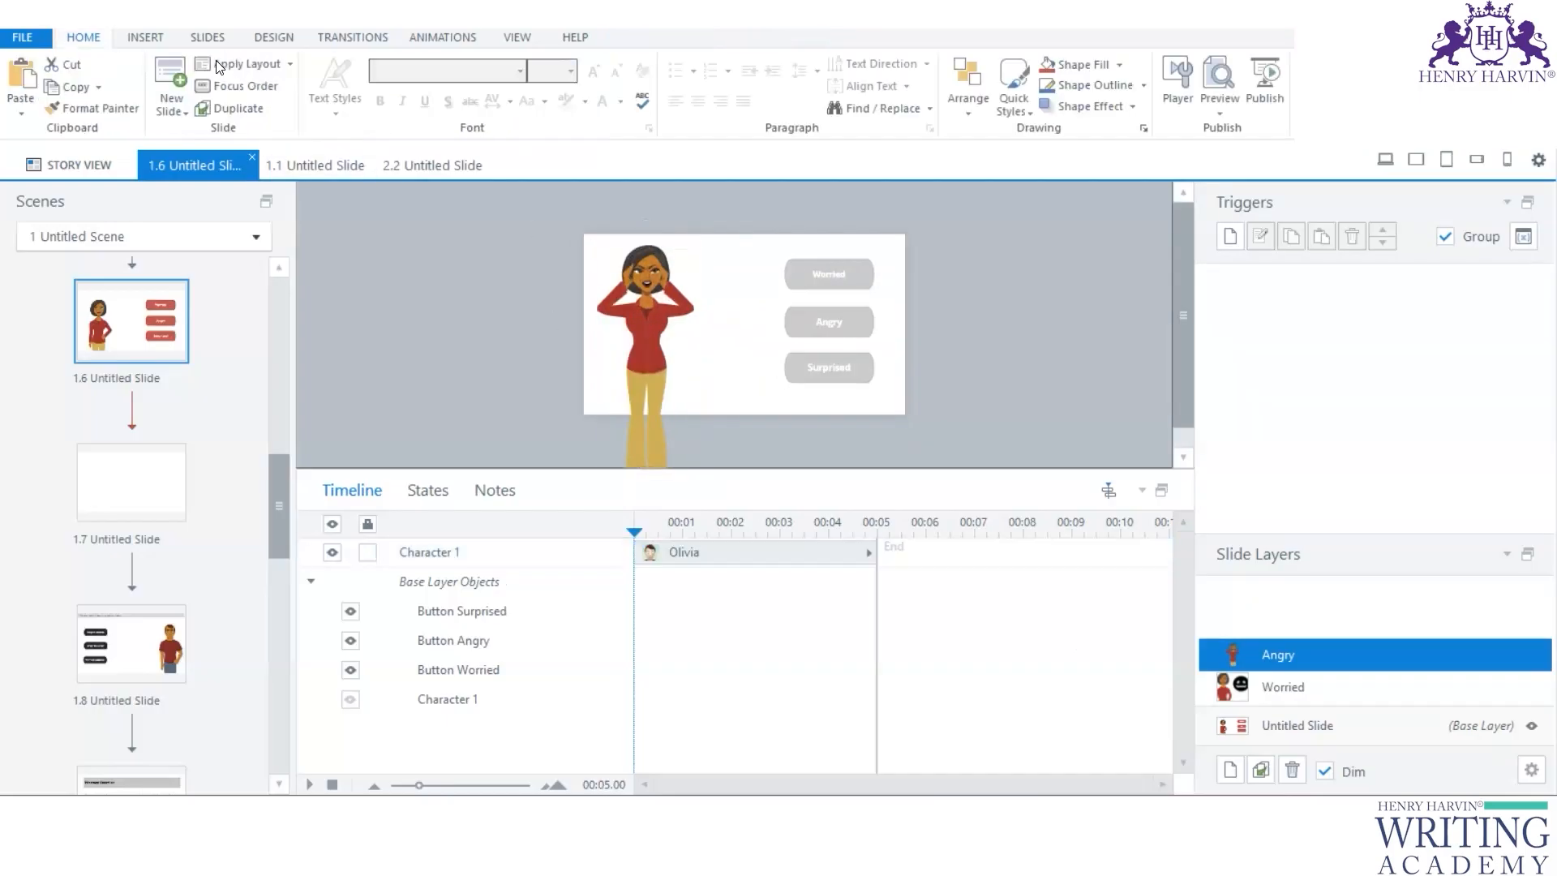
Step: Search the Content Library illustrations for "angry"
click(147, 39)
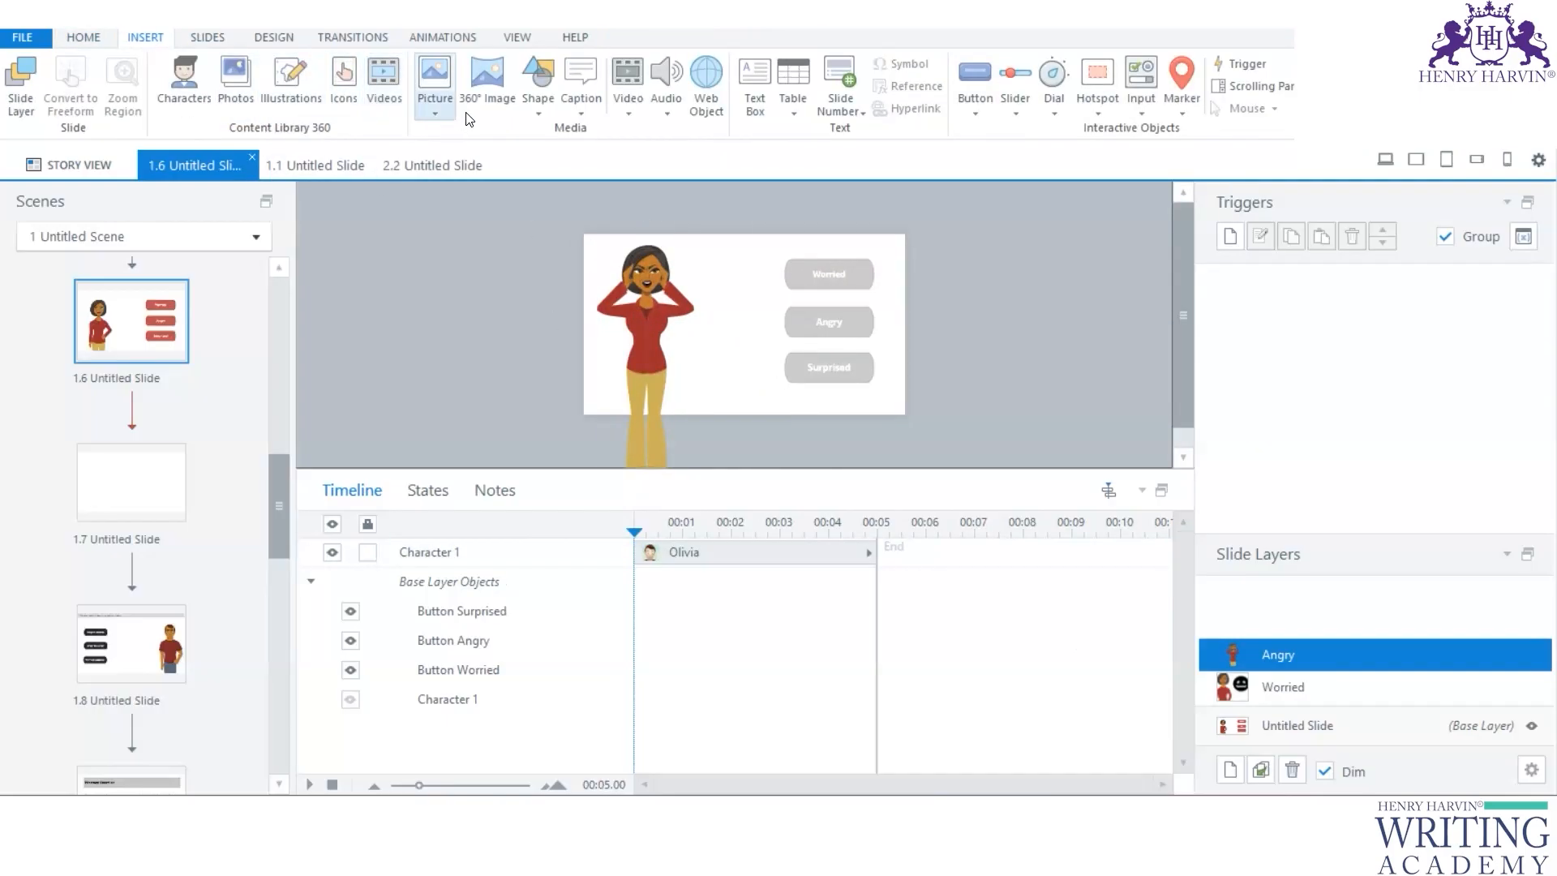
click(285, 91)
text(angr)
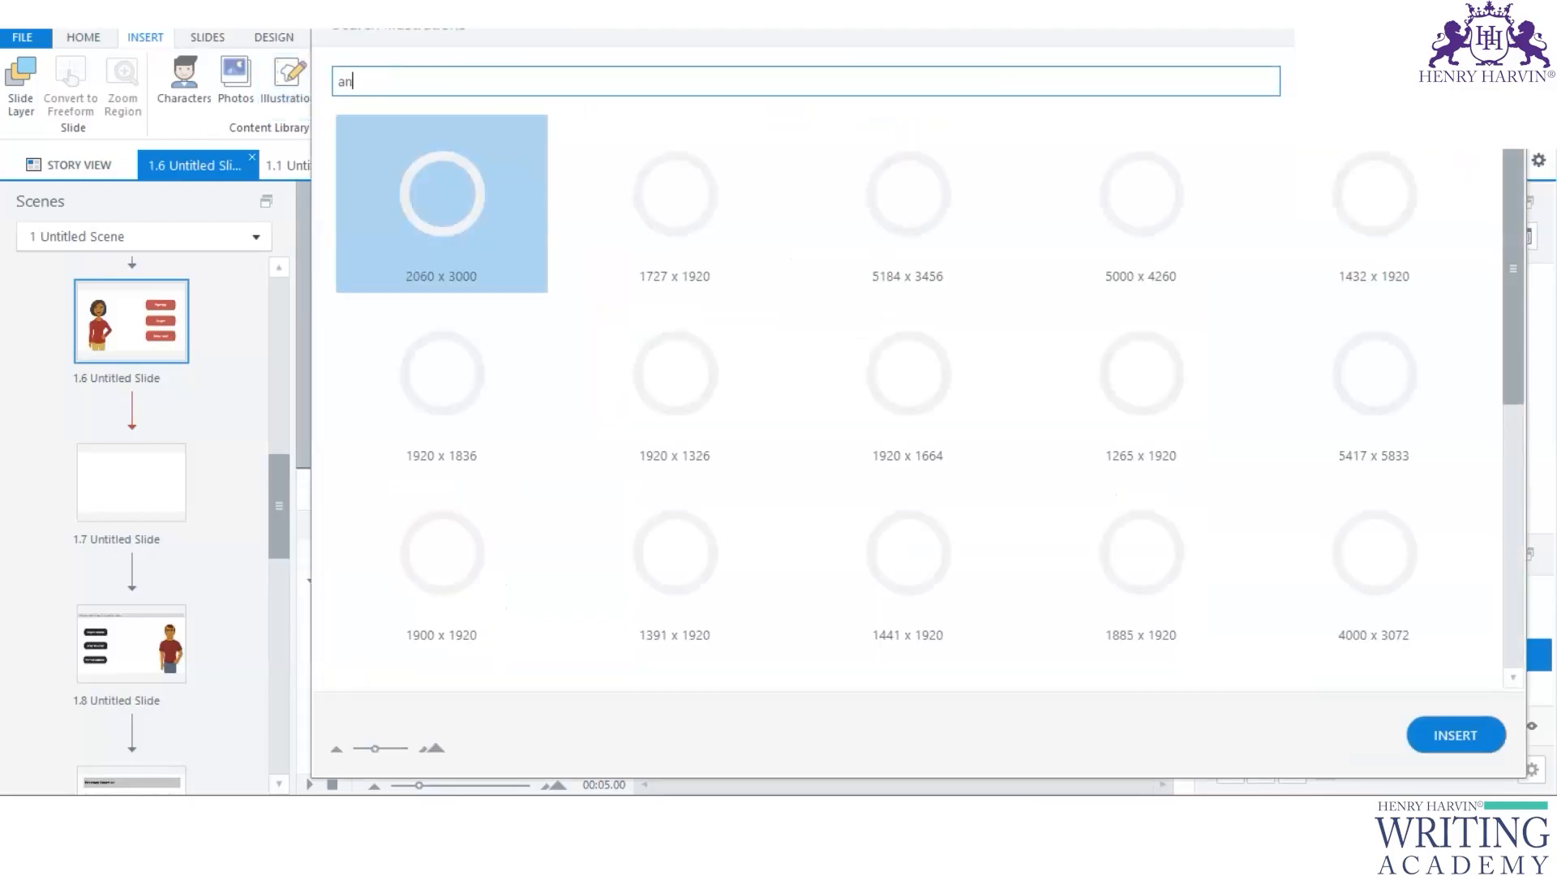
key(BackSpace)
key(BackSpace)
key(BackSpace)
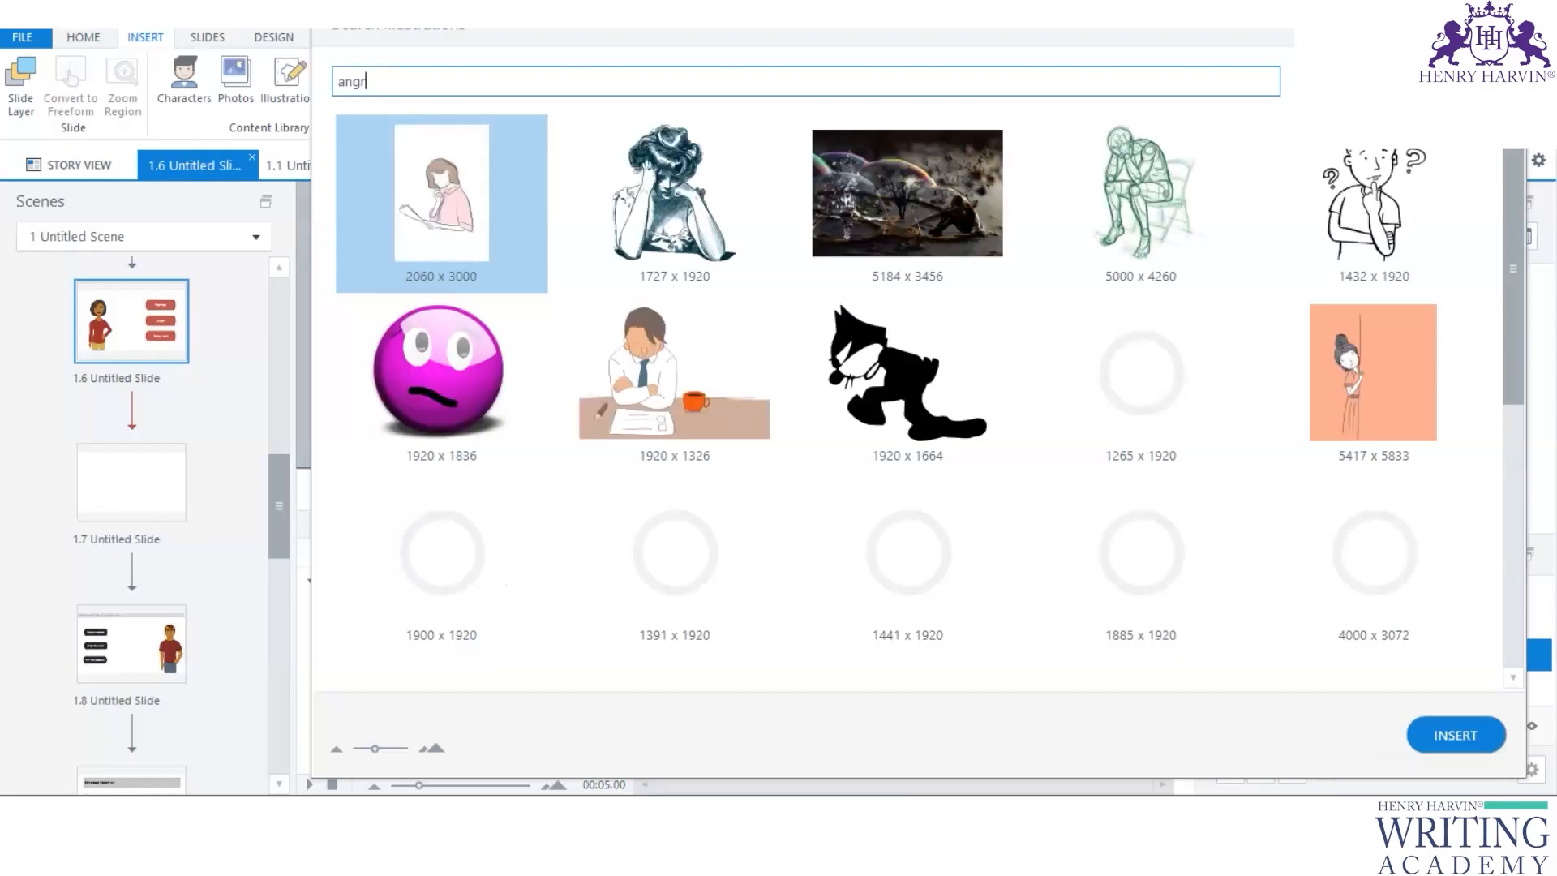
text(y)
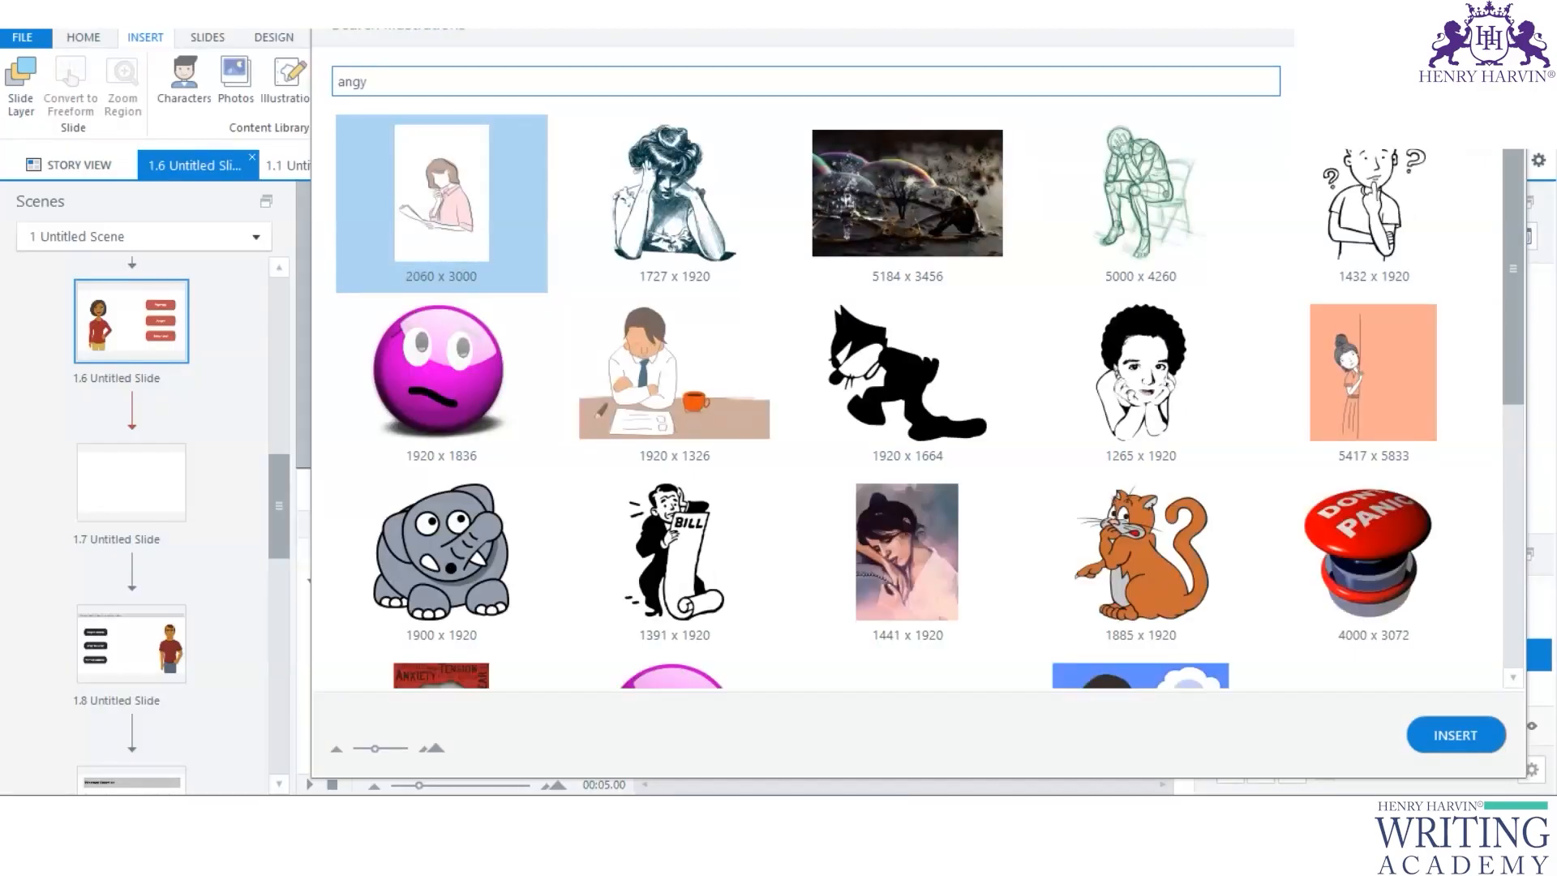
key(BackSpace)
text(r)
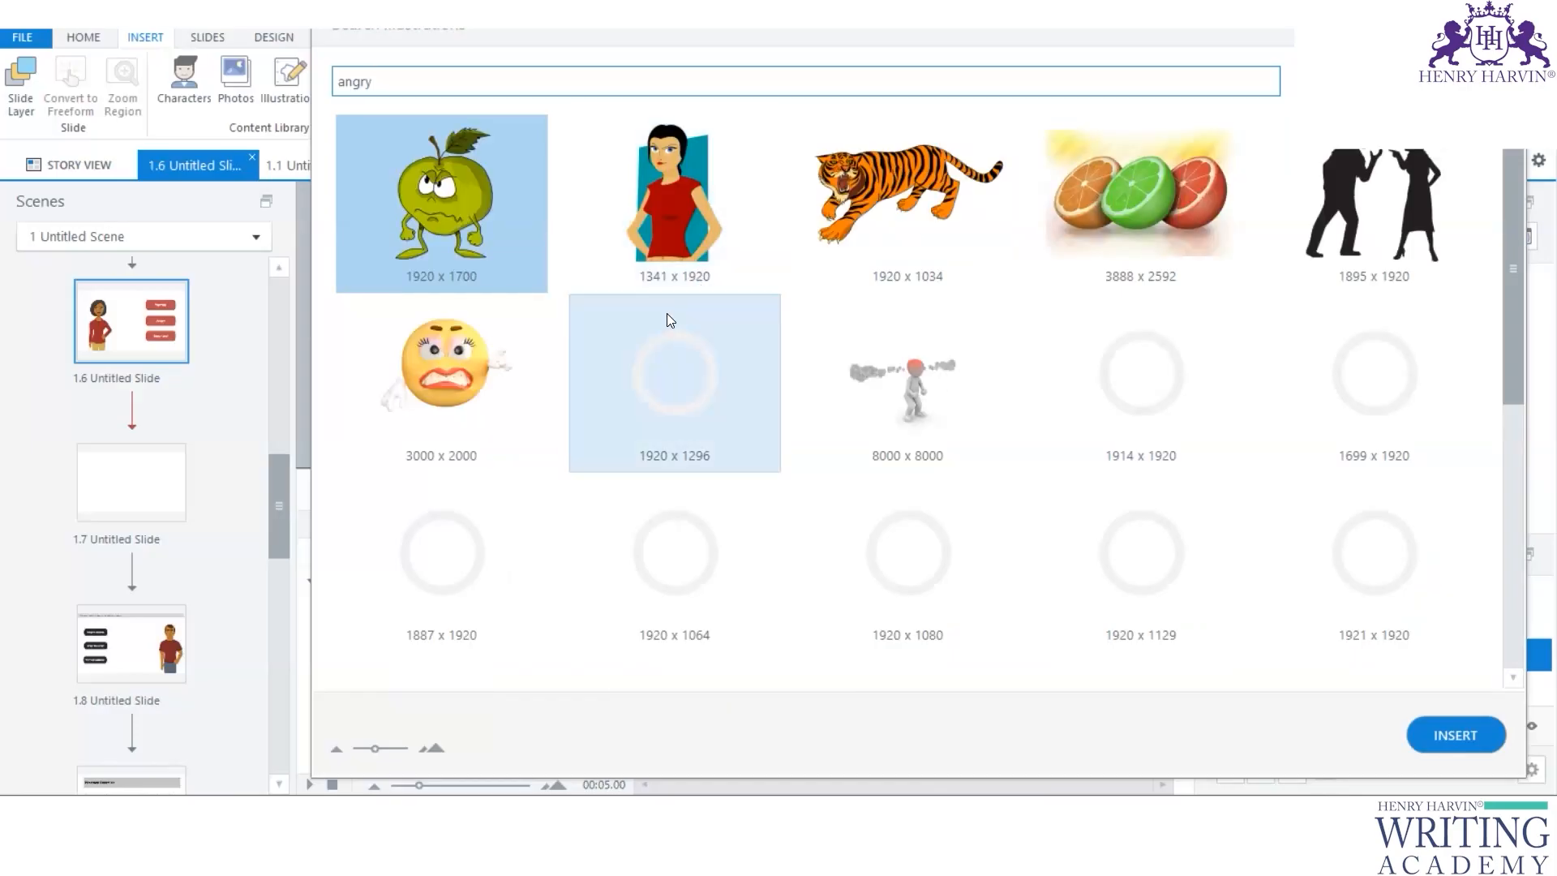
Step: Insert the green angry face with glasses and shrink it to fit between Olivia and the buttons
click(933, 211)
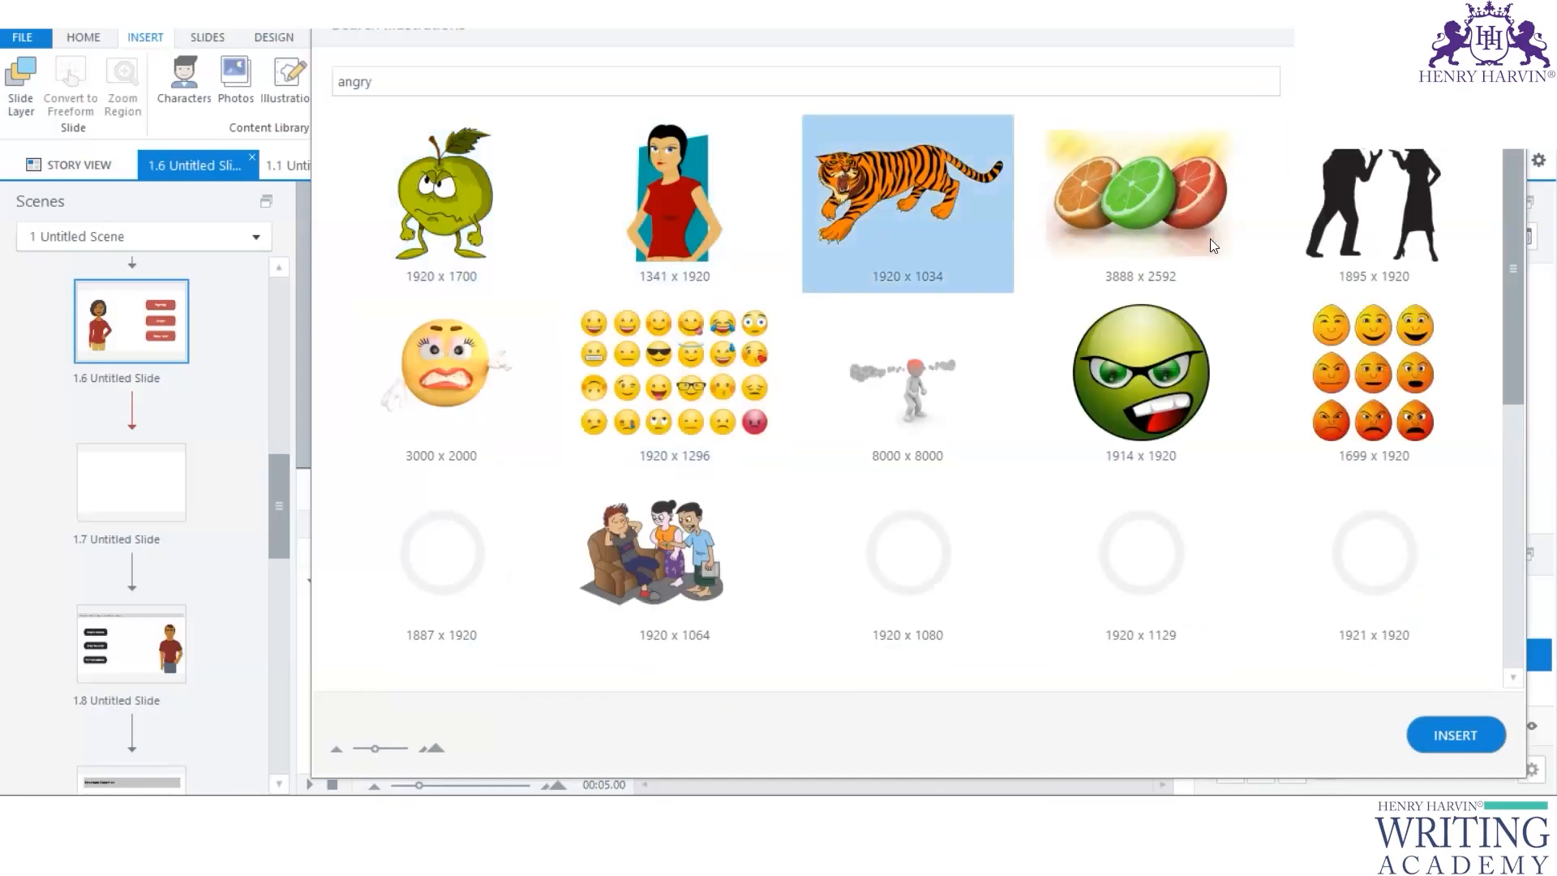
click(1383, 214)
click(1390, 561)
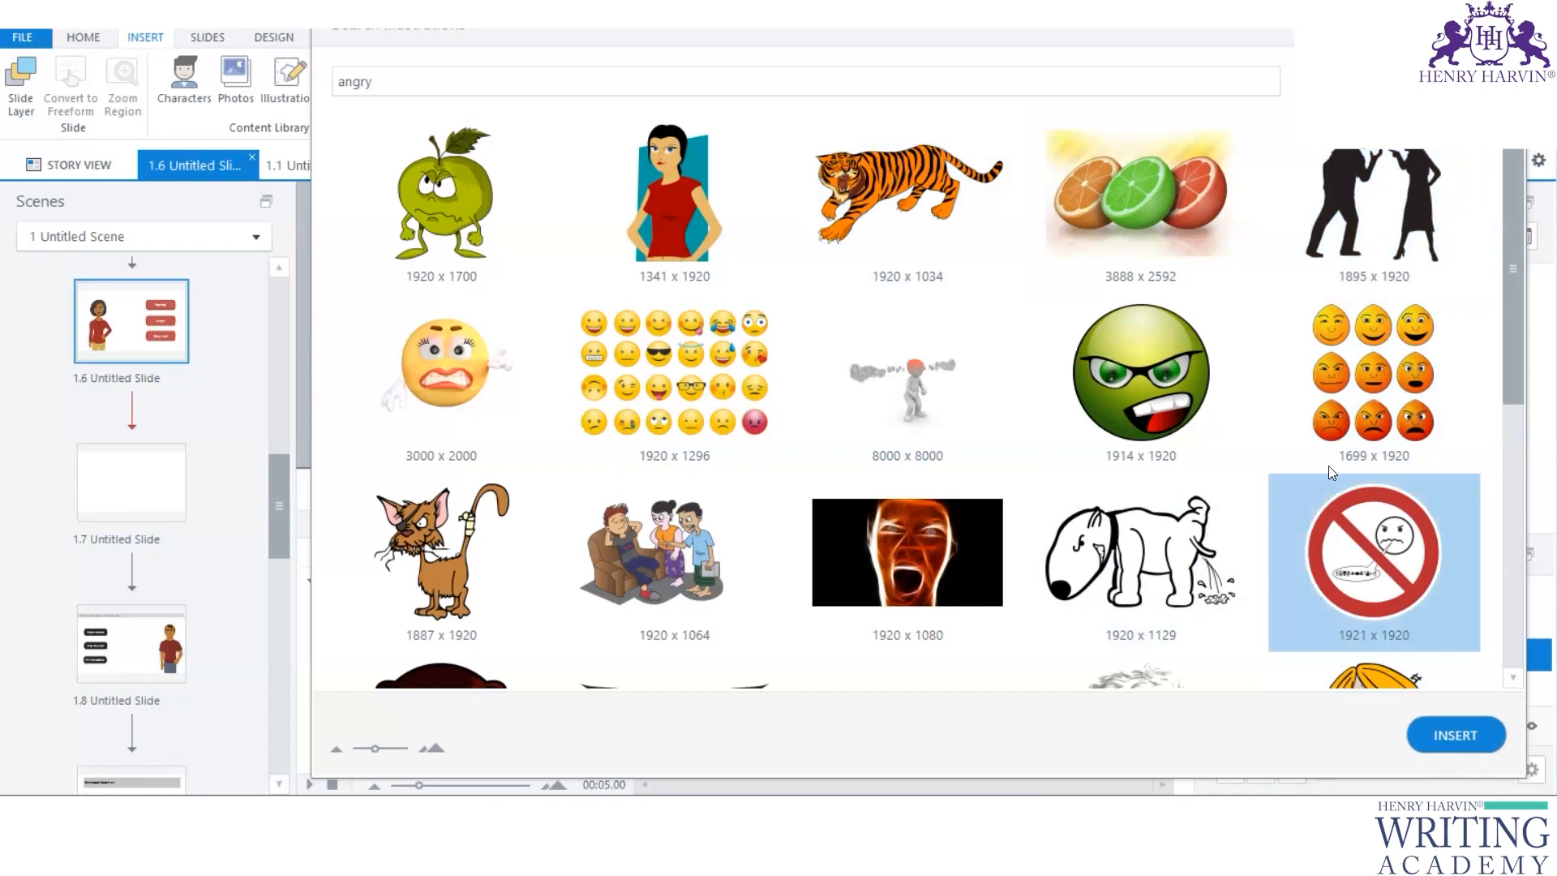
click(1168, 406)
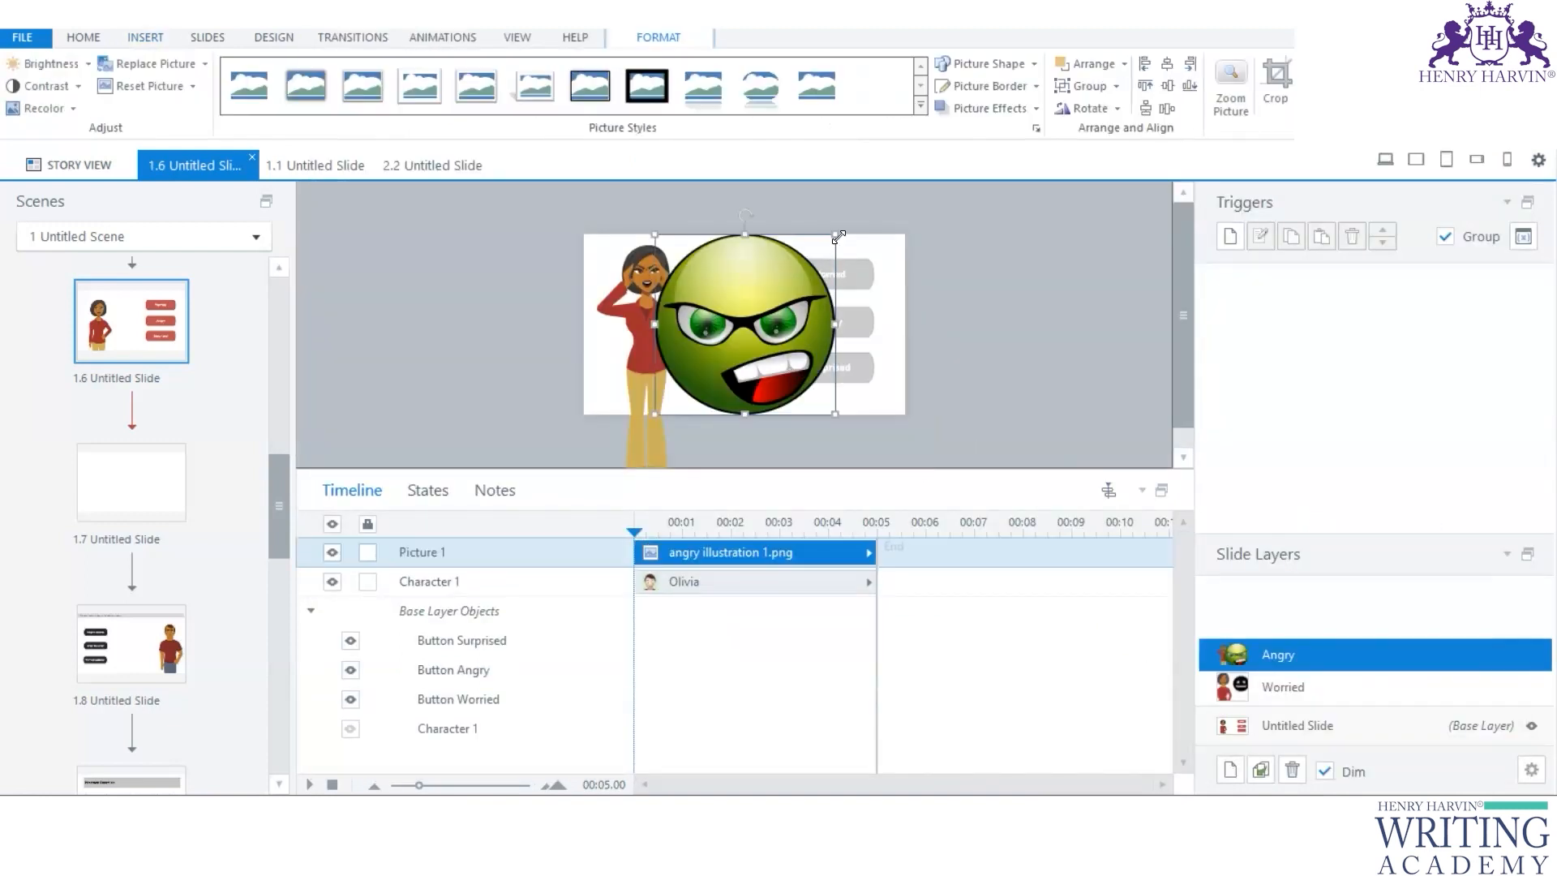
mouse_move(765, 305)
mouse_down()
mouse_move(758, 332)
mouse_move(793, 268)
mouse_move(755, 318)
mouse_up()
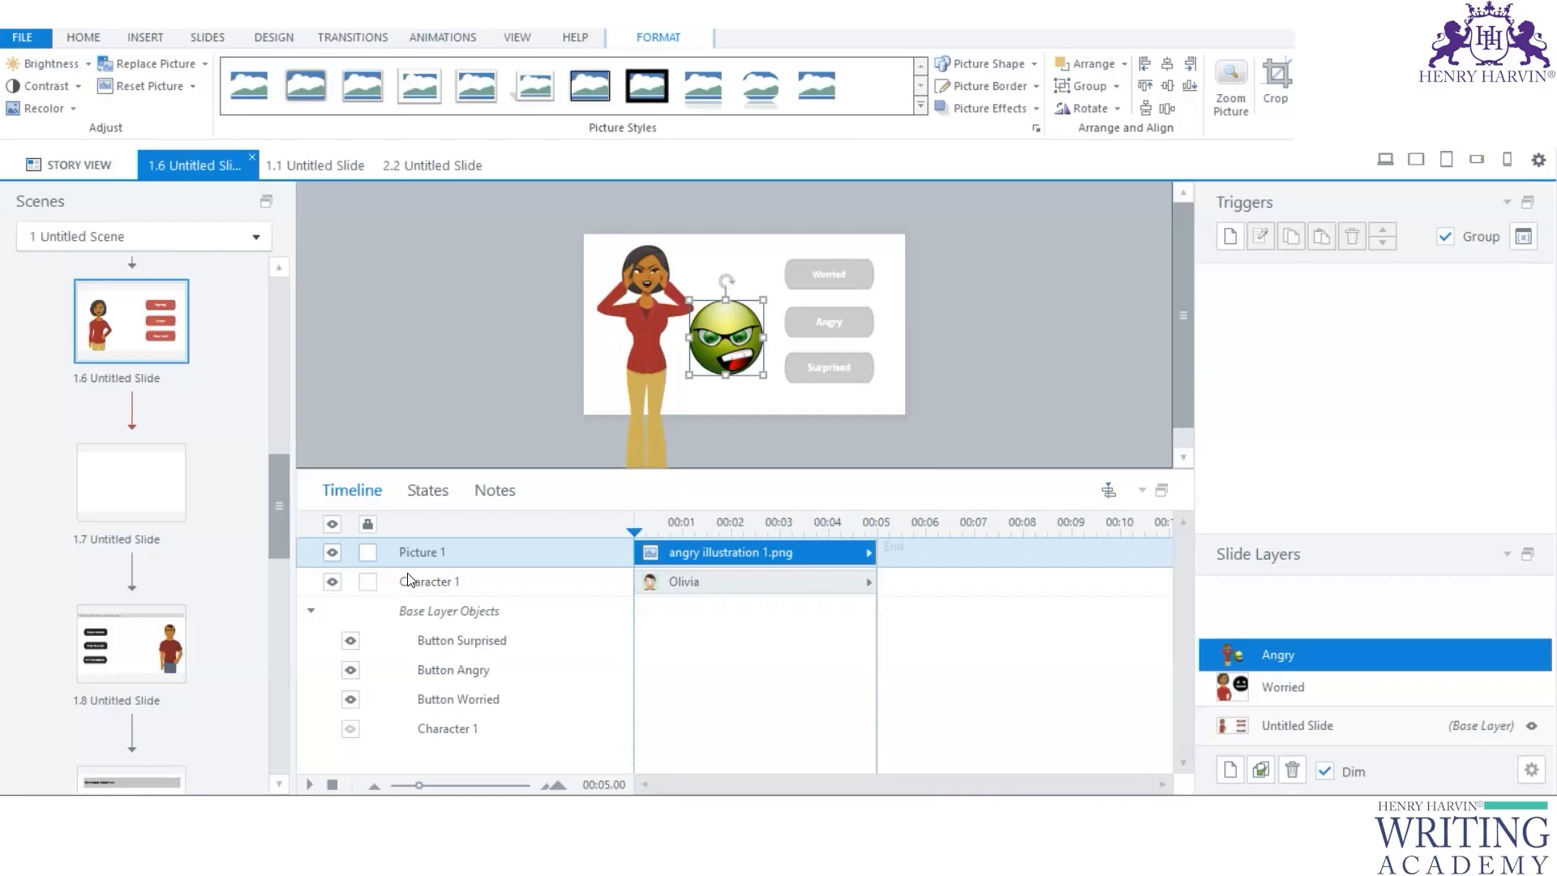
Step: Add a slide layer named Surprised and hide the base layer's character on it
click(1229, 769)
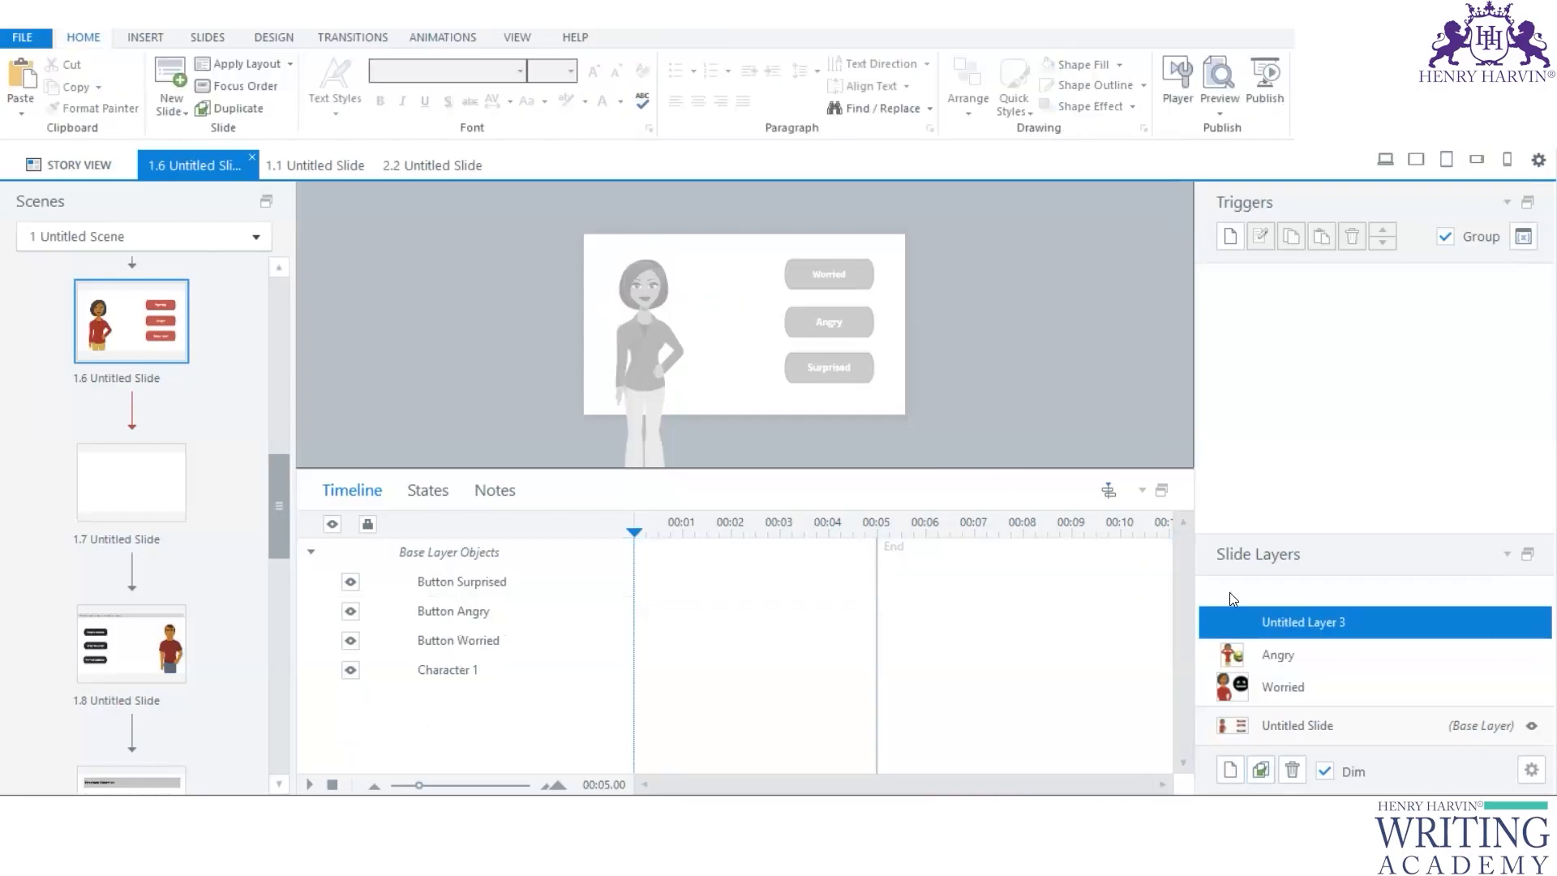
double_click(1294, 623)
text(Surprised)
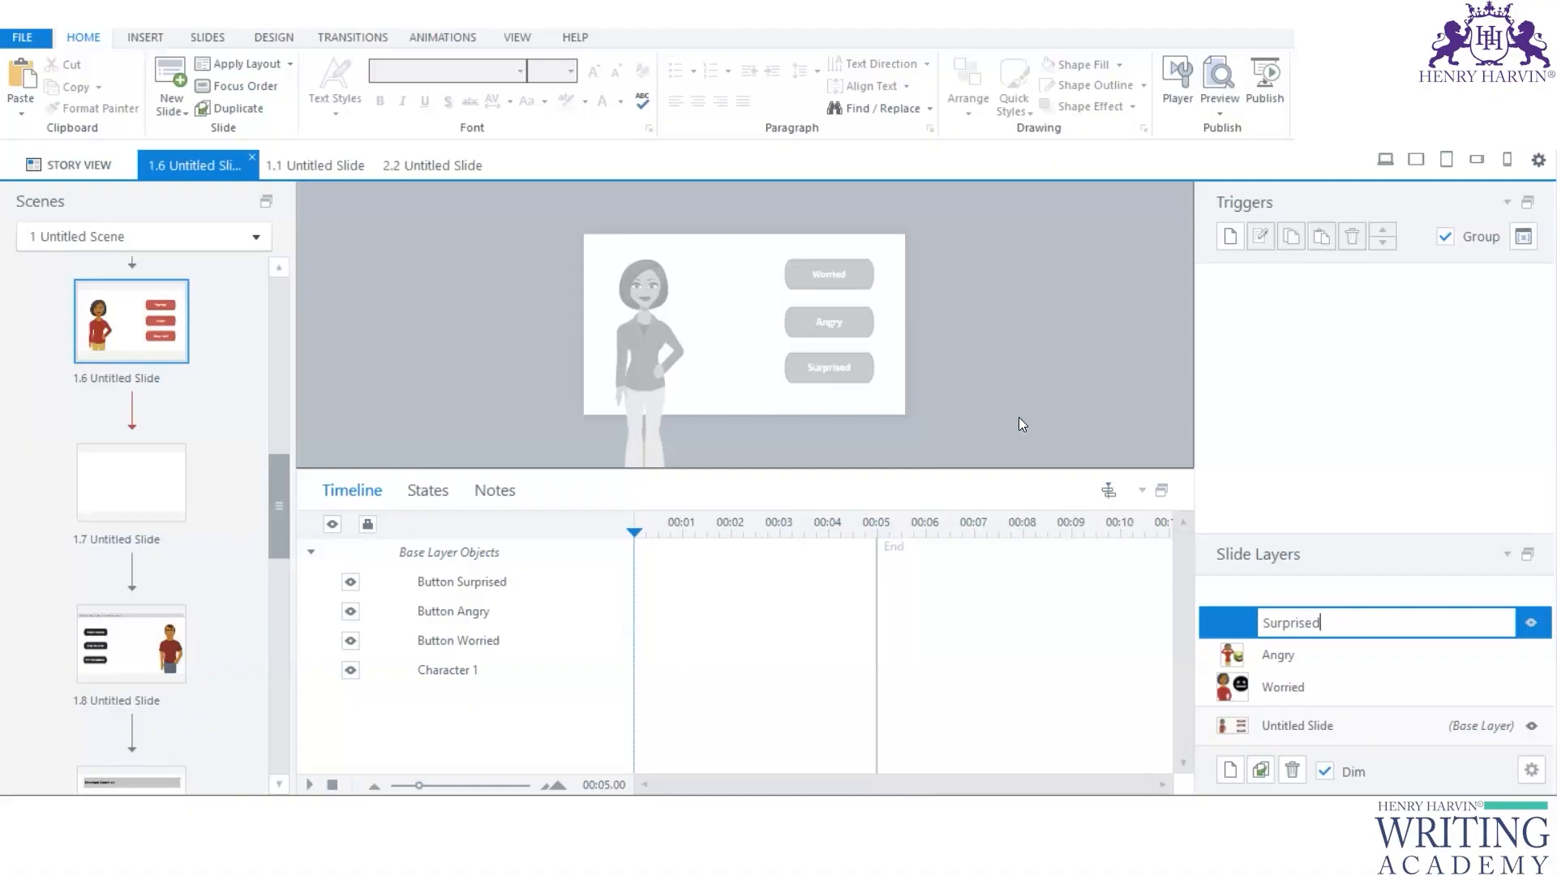
key(Return)
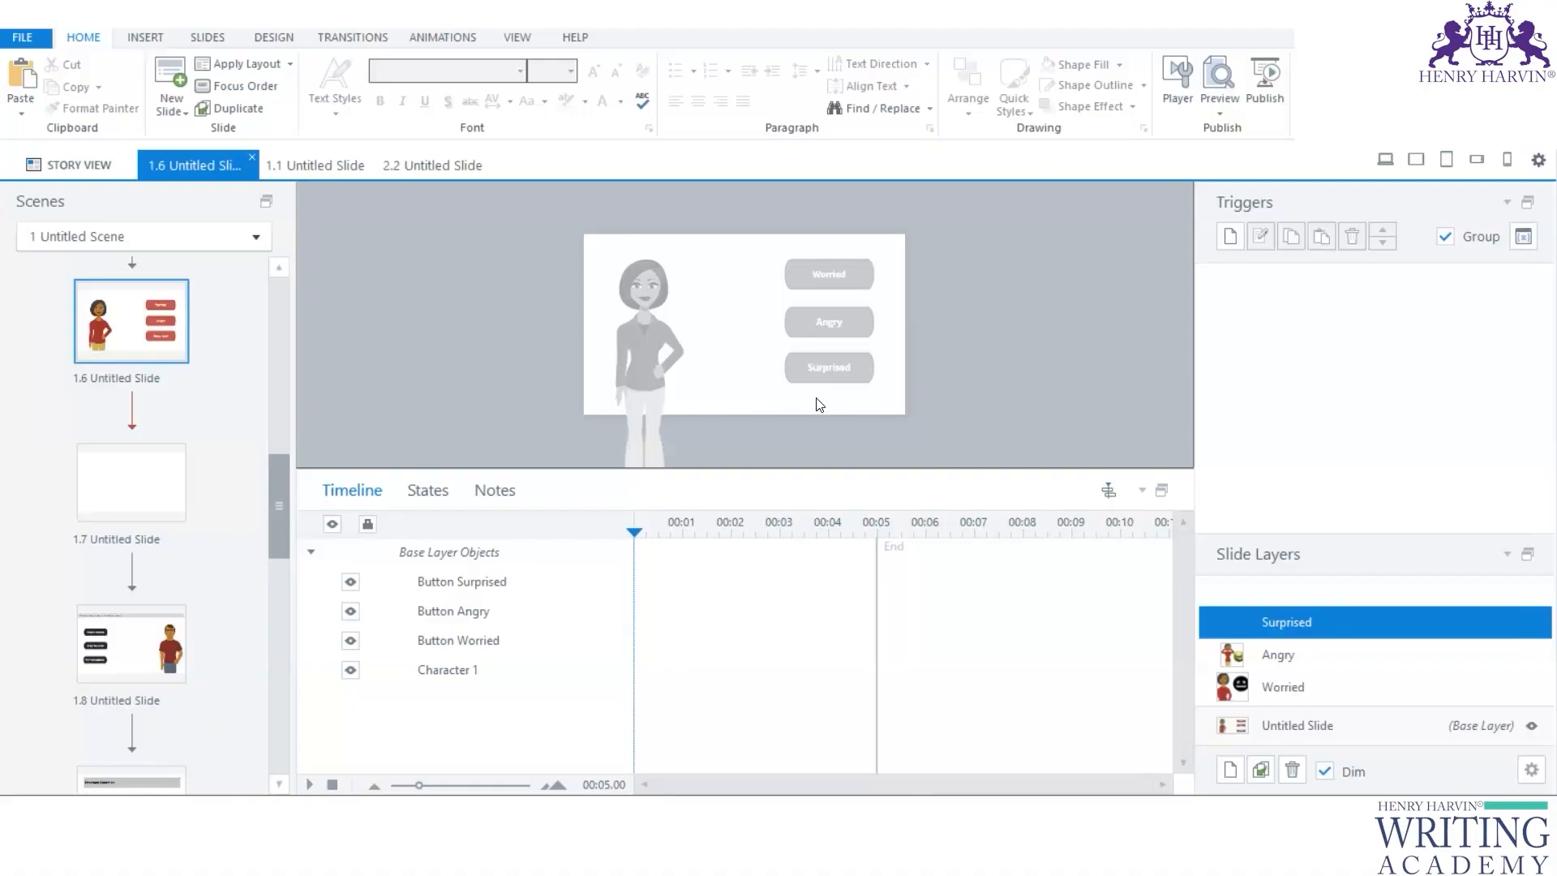
click(351, 669)
Step: Insert Olivia on the Surprised layer with the Surprised expression and the Arms in the air pose
click(145, 37)
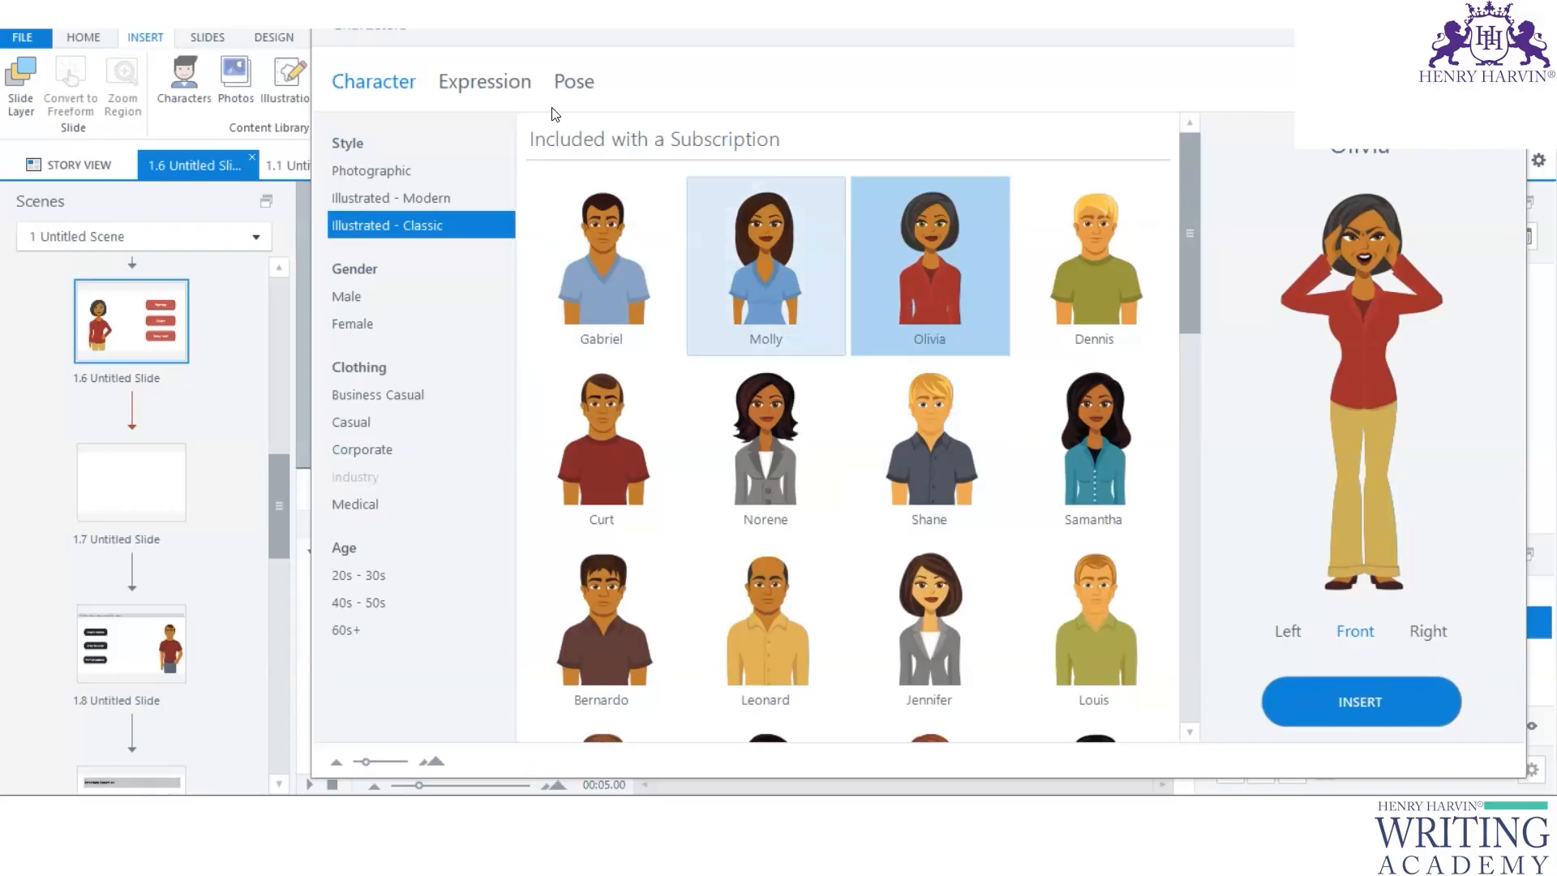
click(502, 84)
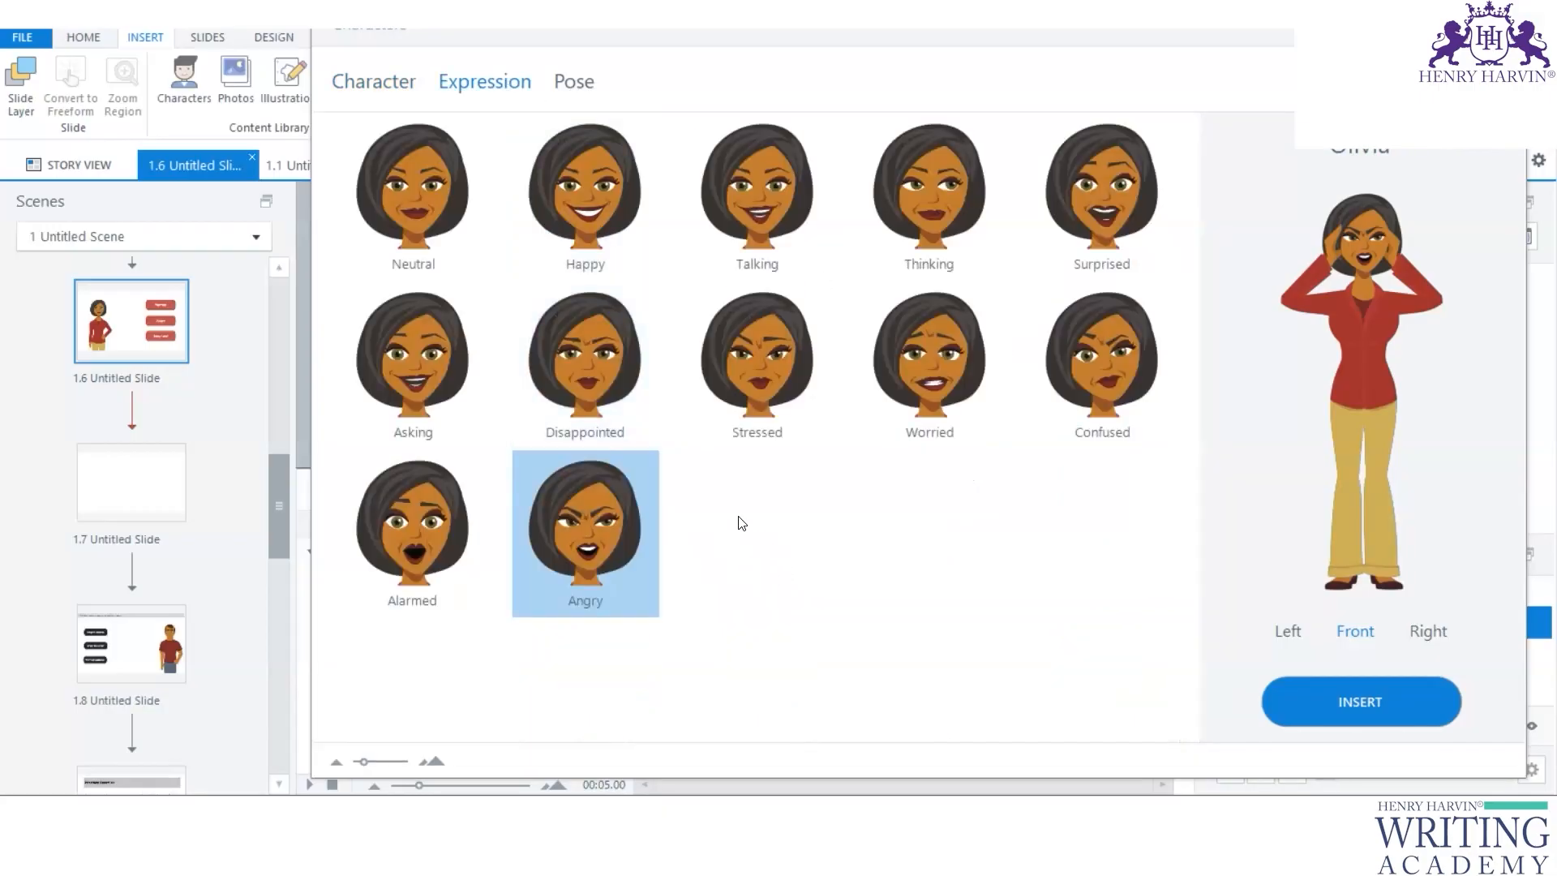
click(1103, 258)
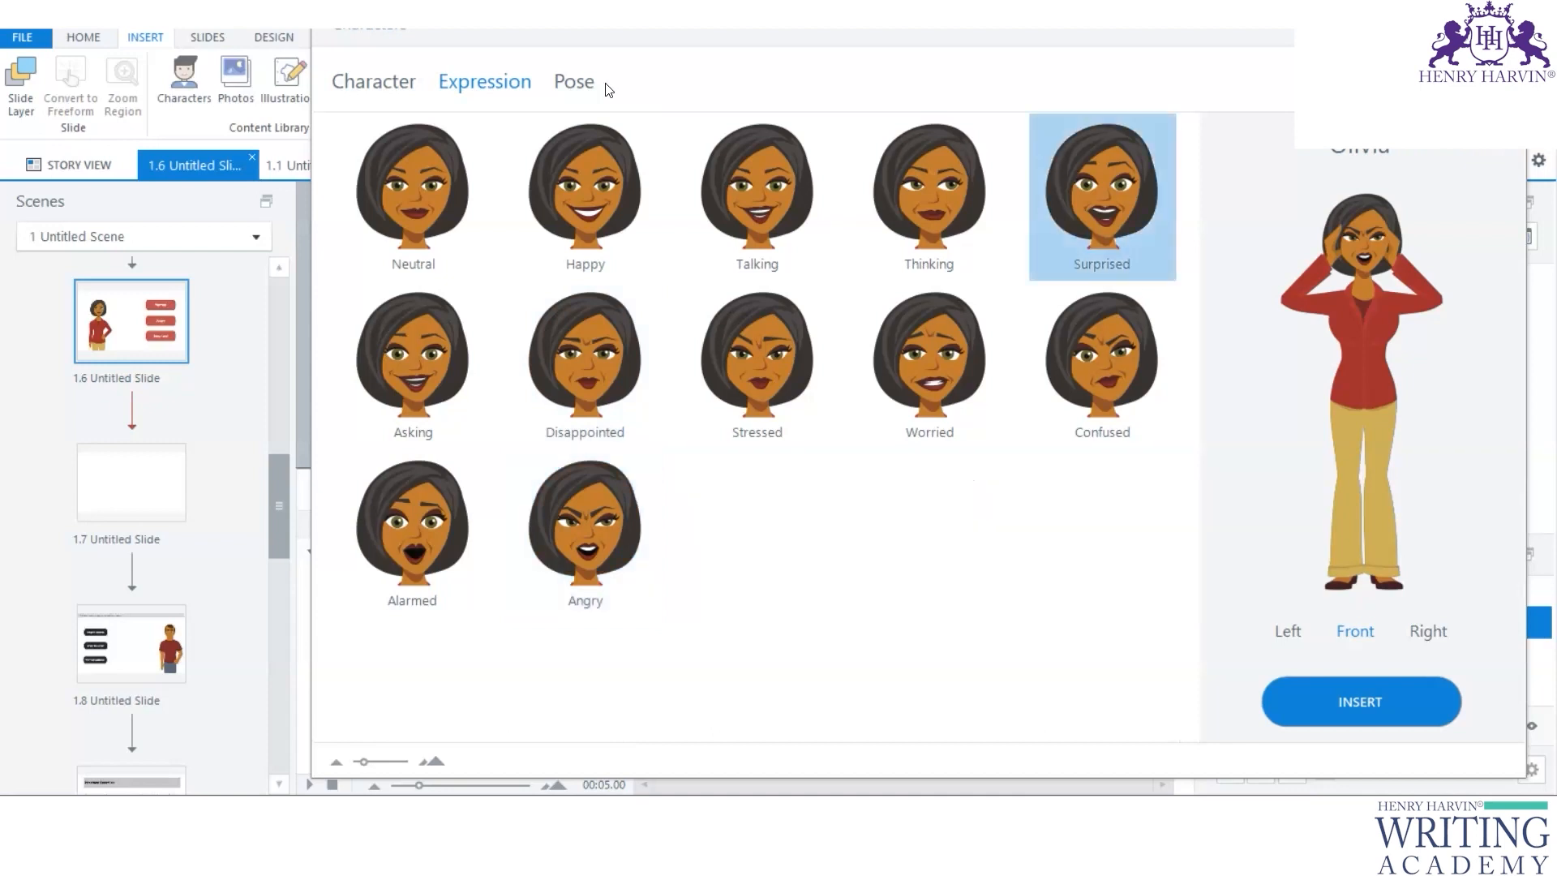
click(574, 82)
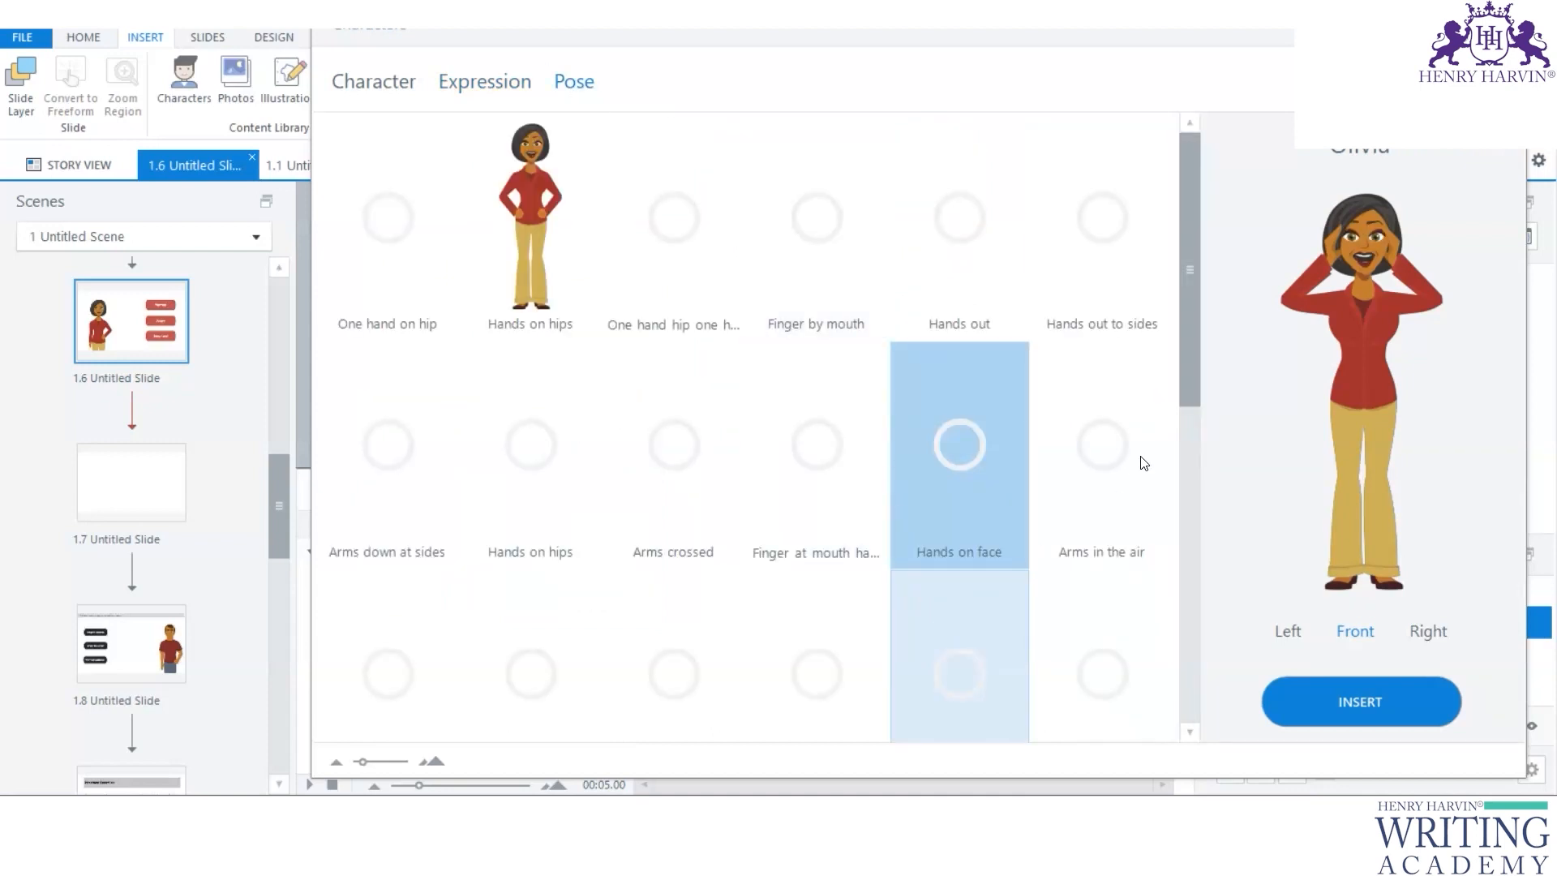
drag(1190, 241, 1191, 259)
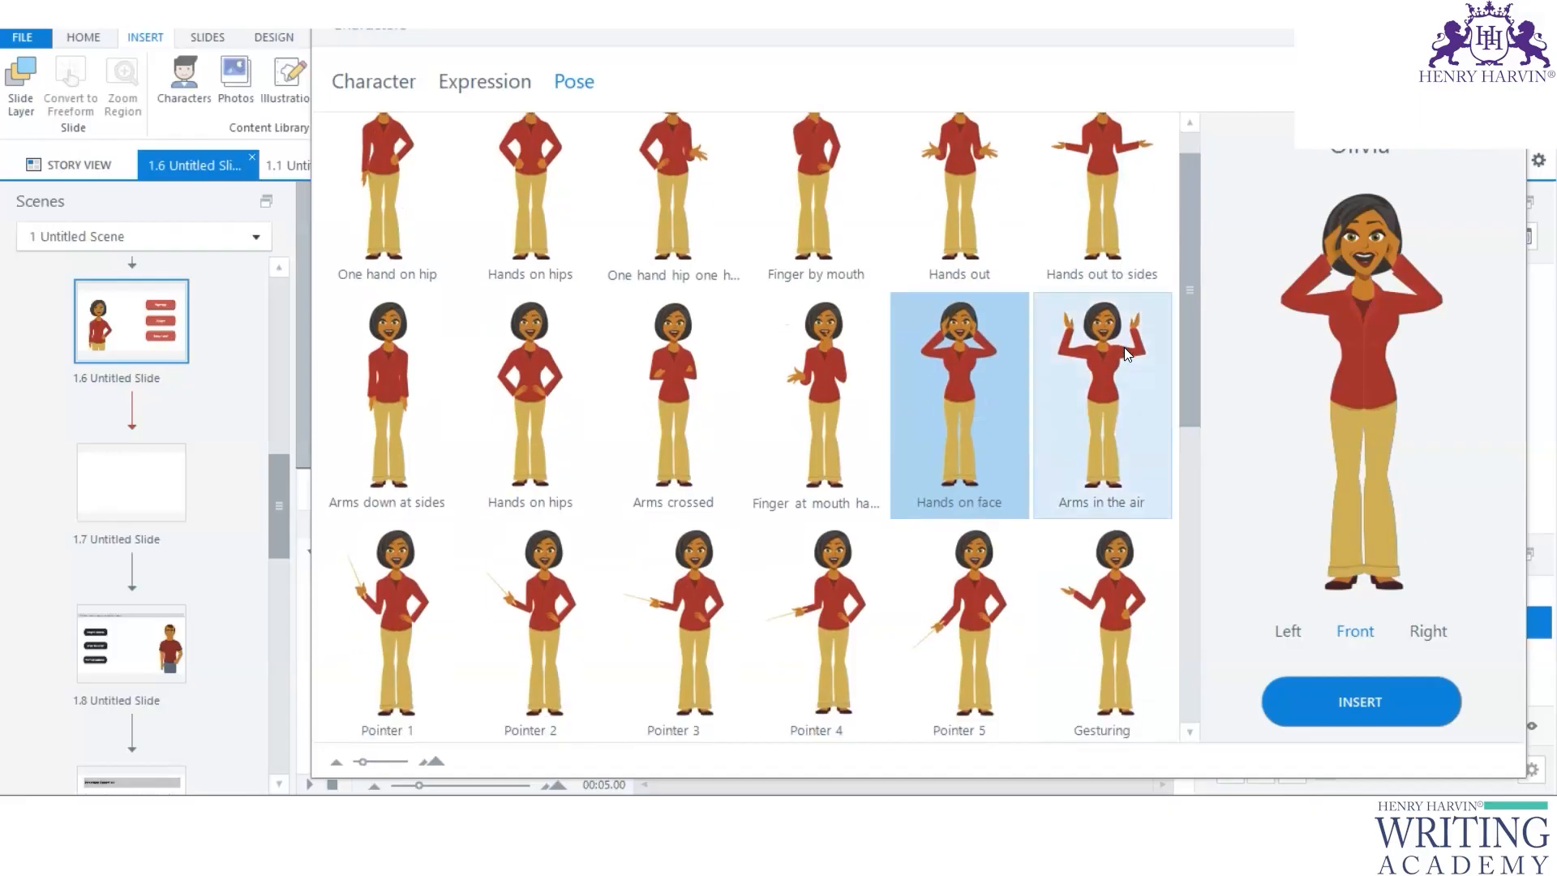
click(1123, 347)
click(1368, 697)
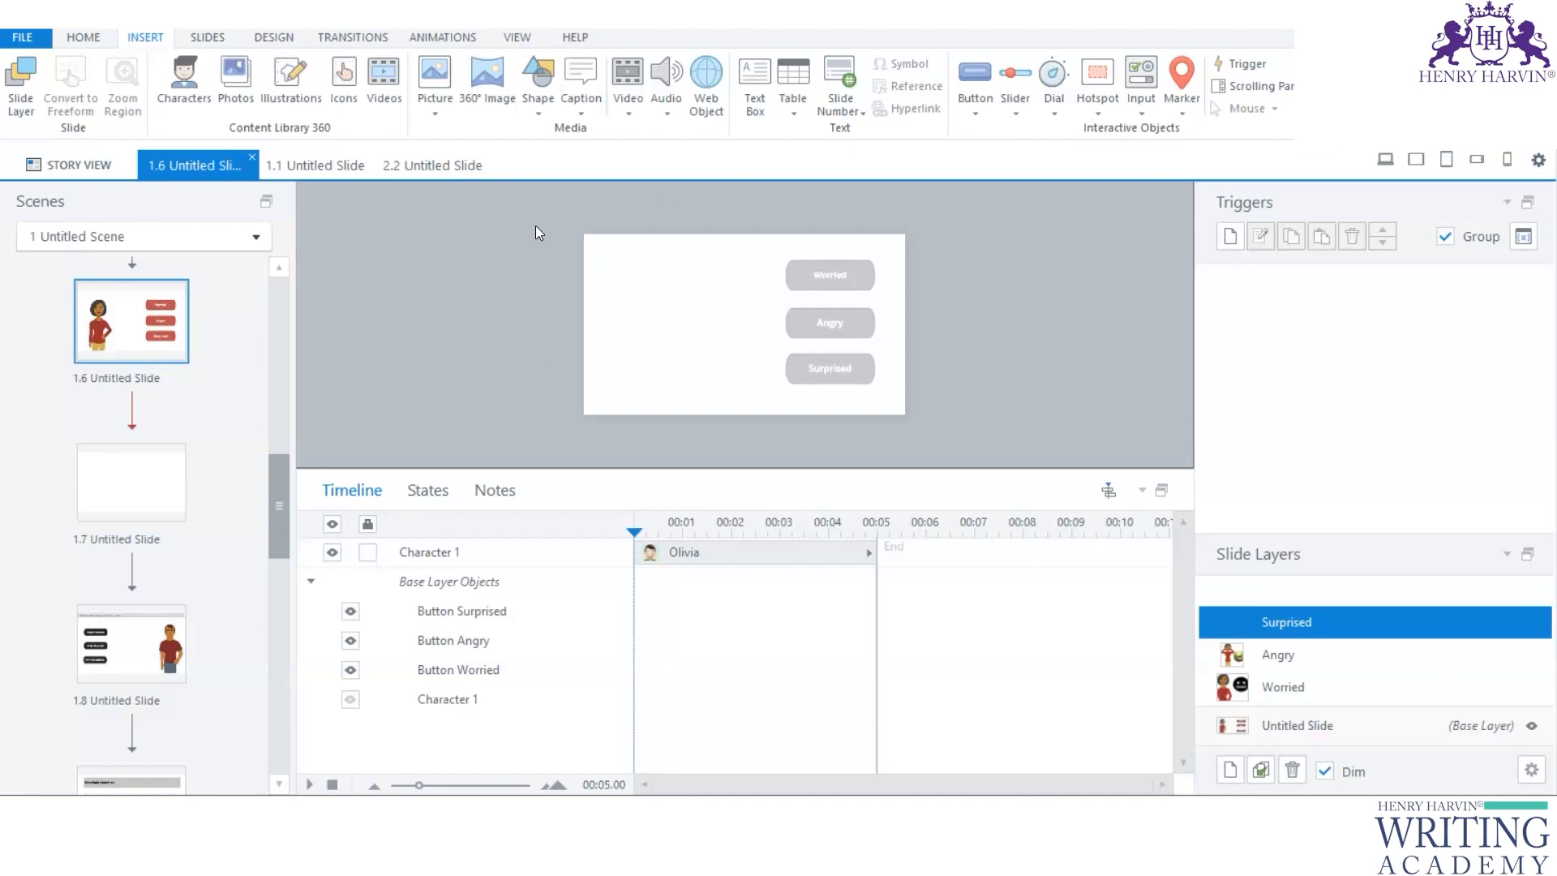
Step: Switch to Task Manager and end the Articulate Storyline 360 task
key(ctrl+shift+Escape)
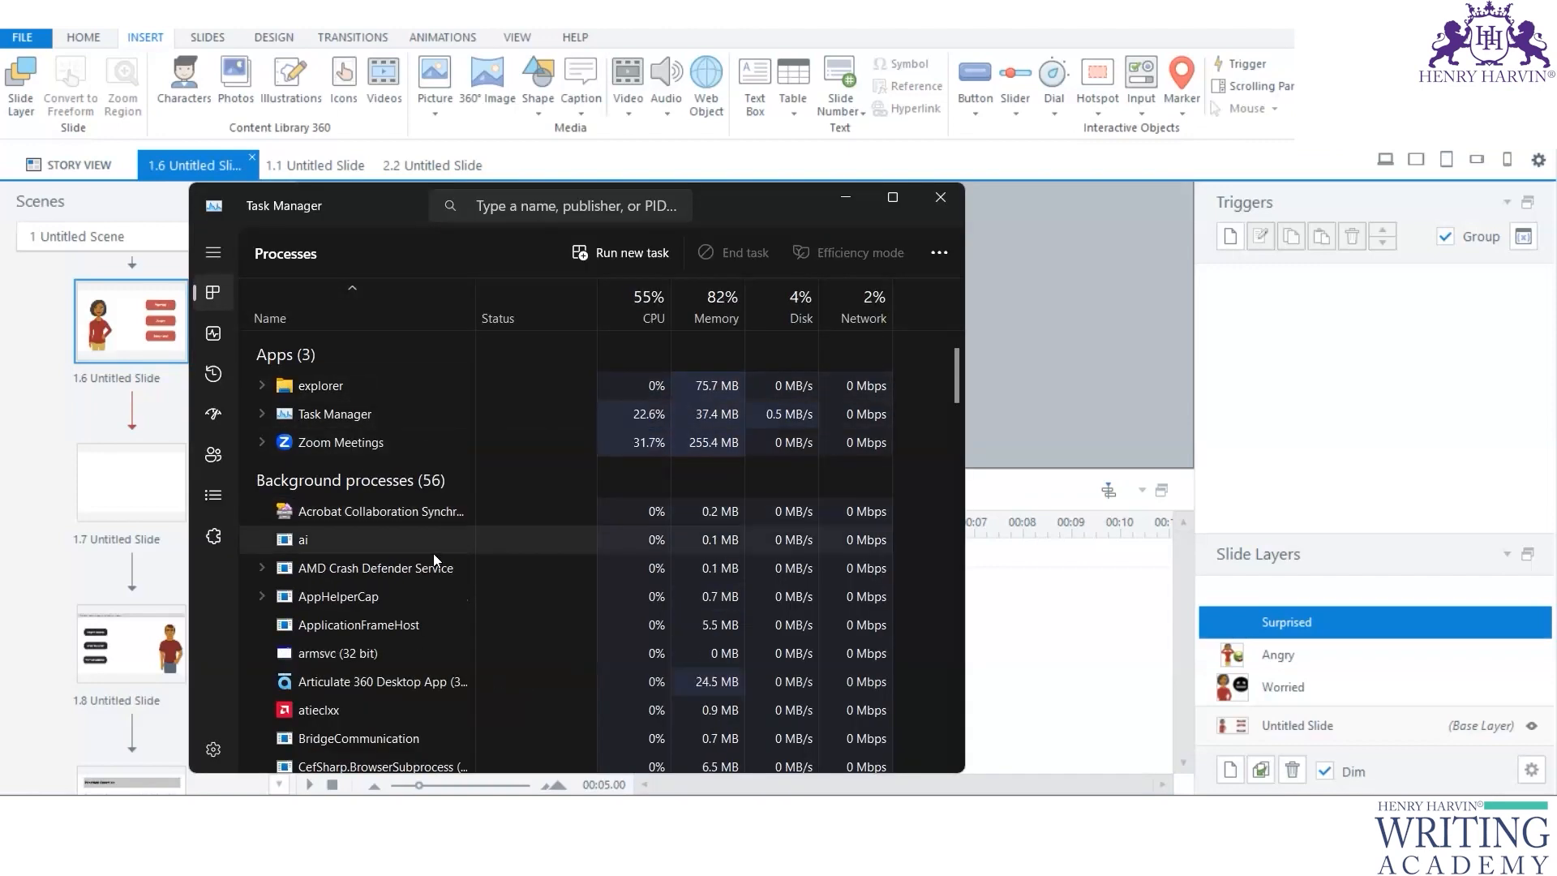
click(451, 388)
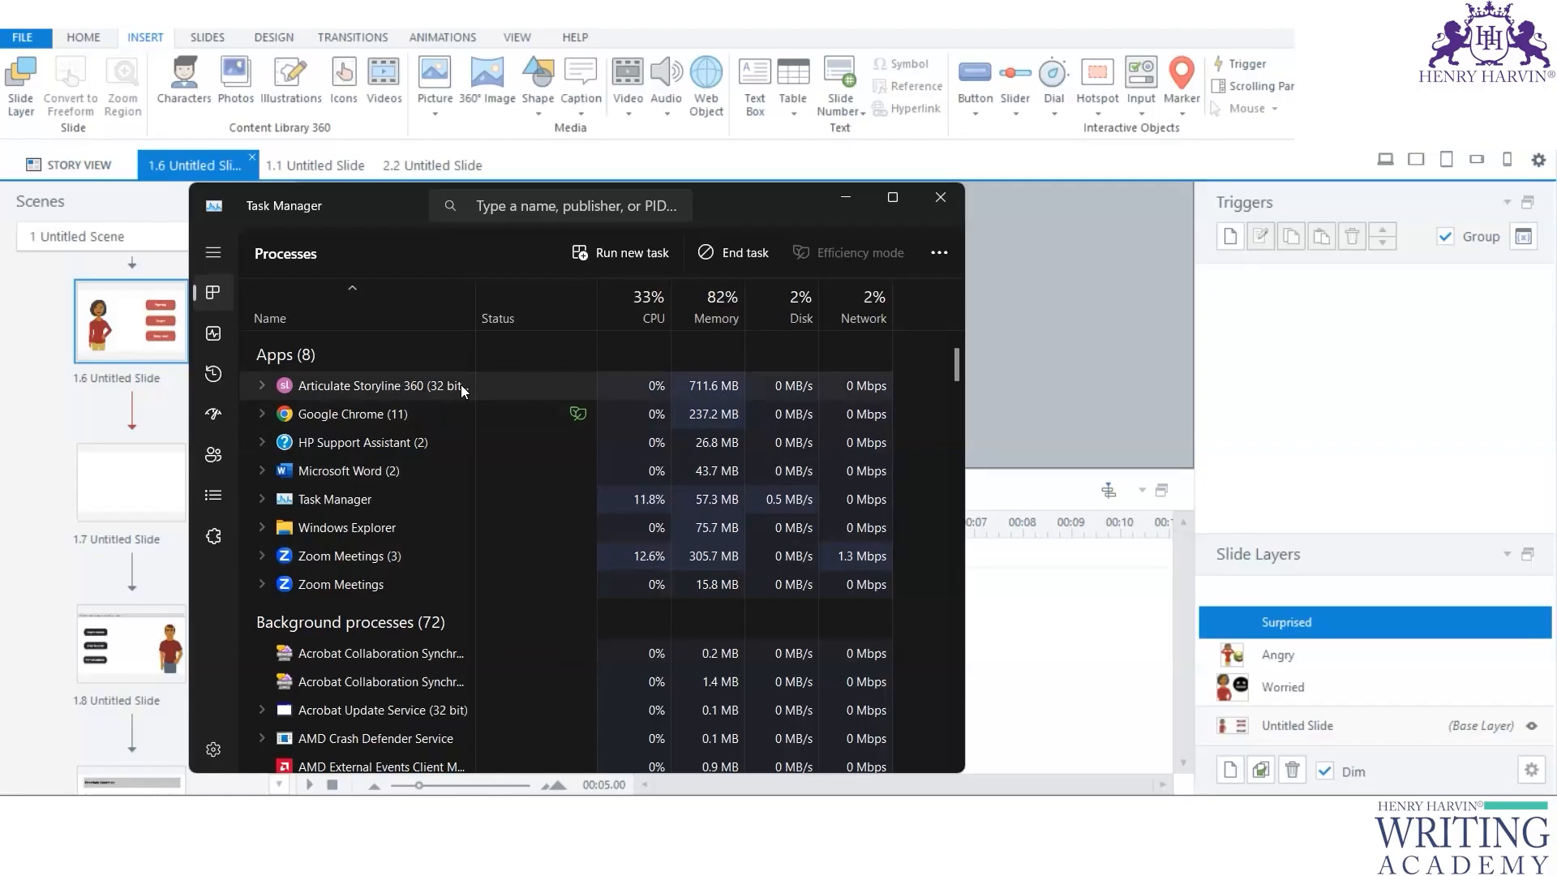
click(740, 252)
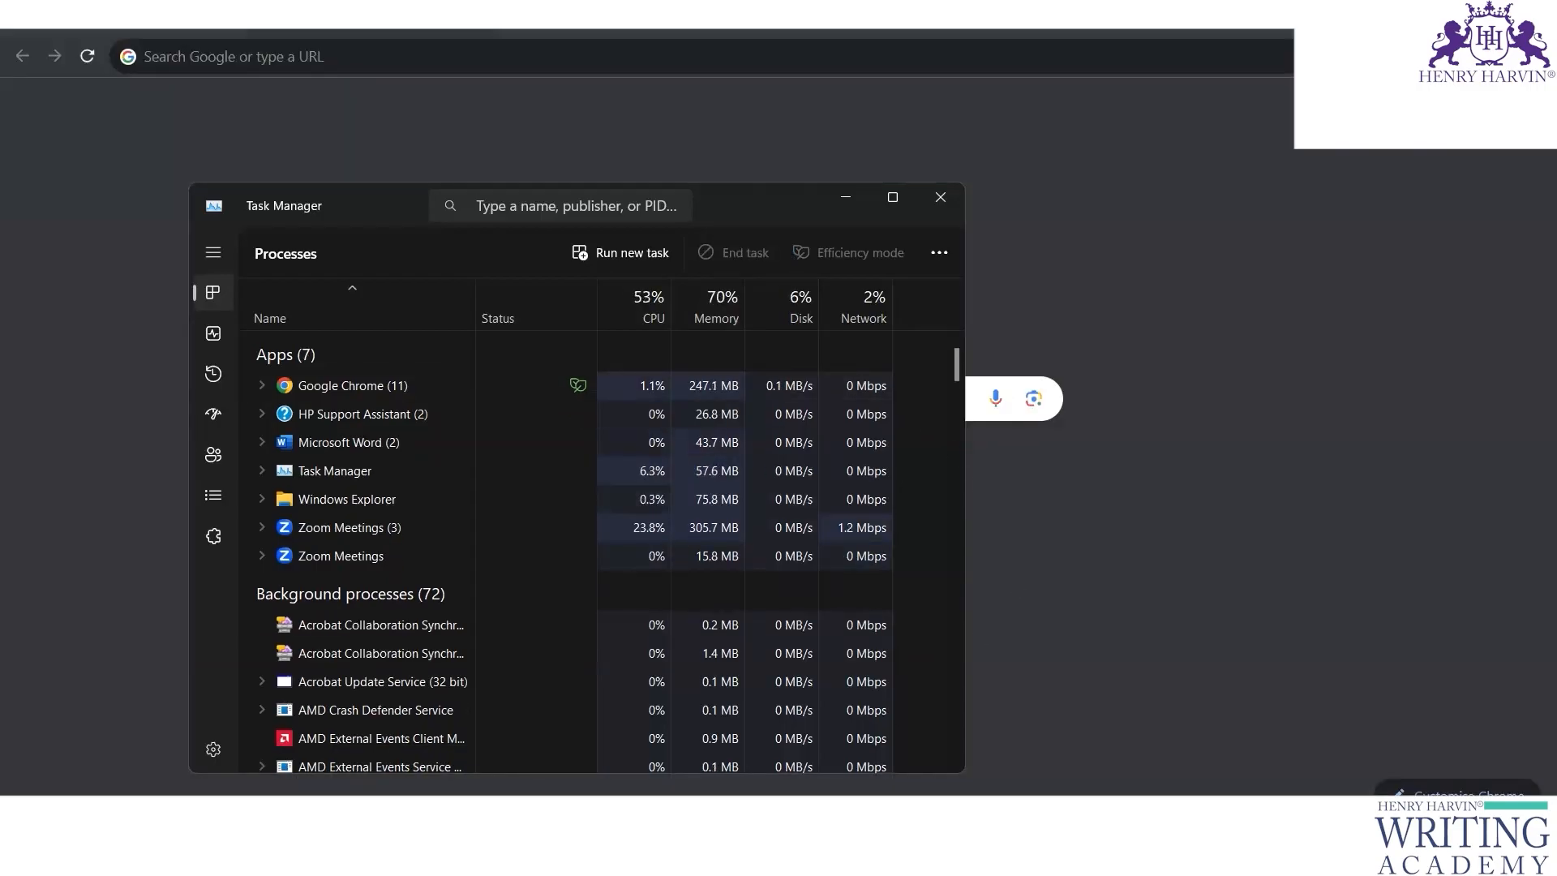
Step: Relaunch Storyline 360, reopen the recent project "5 states layers markers" and accept its recovered version
click(551, 851)
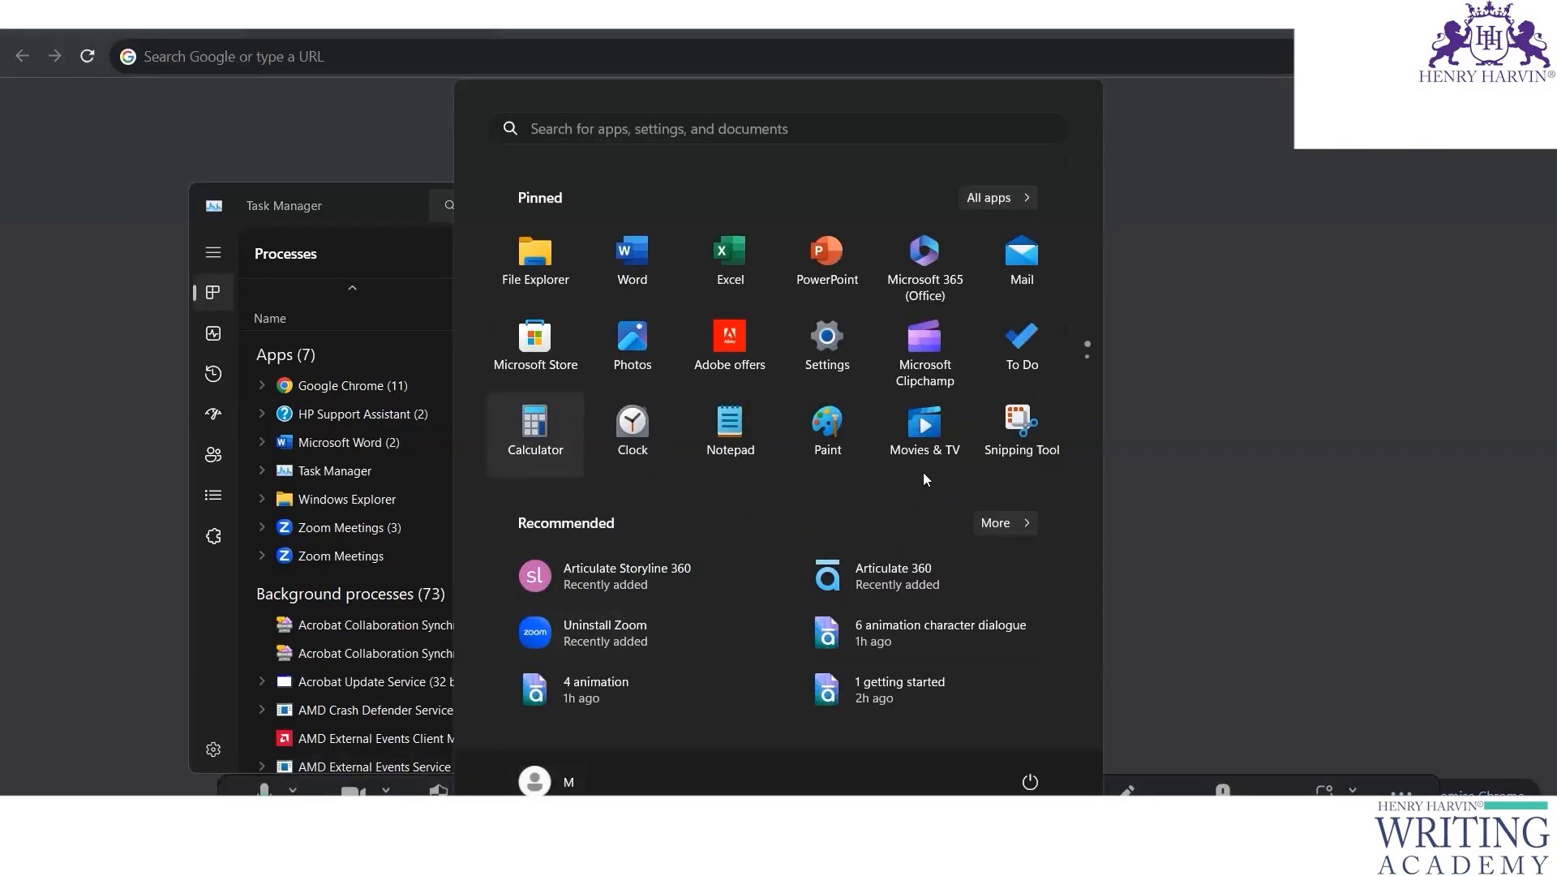
click(1192, 441)
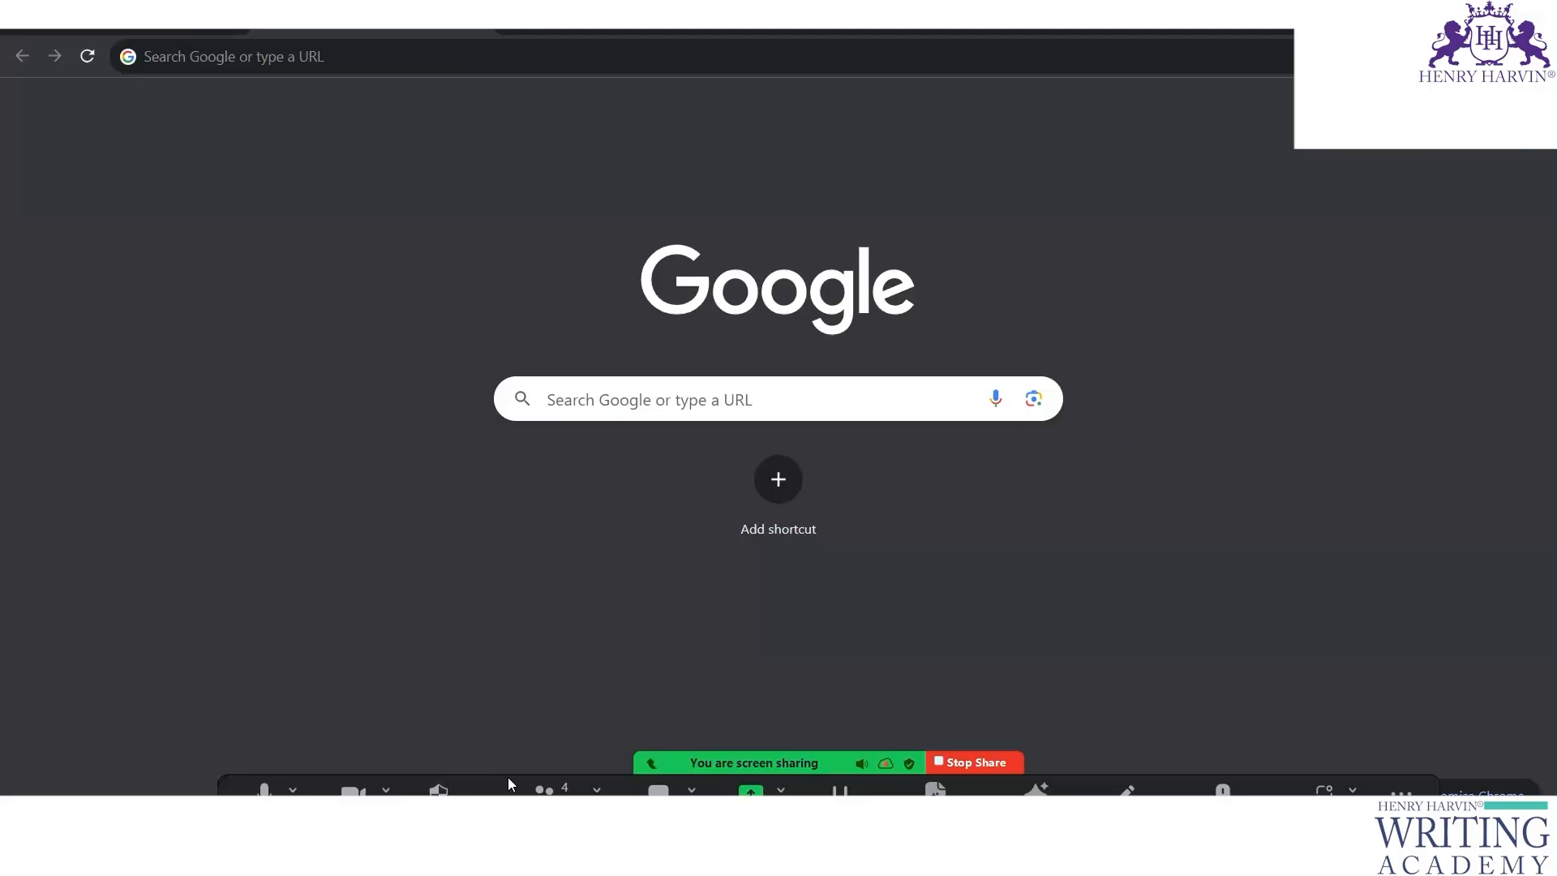
key(super)
key(super)
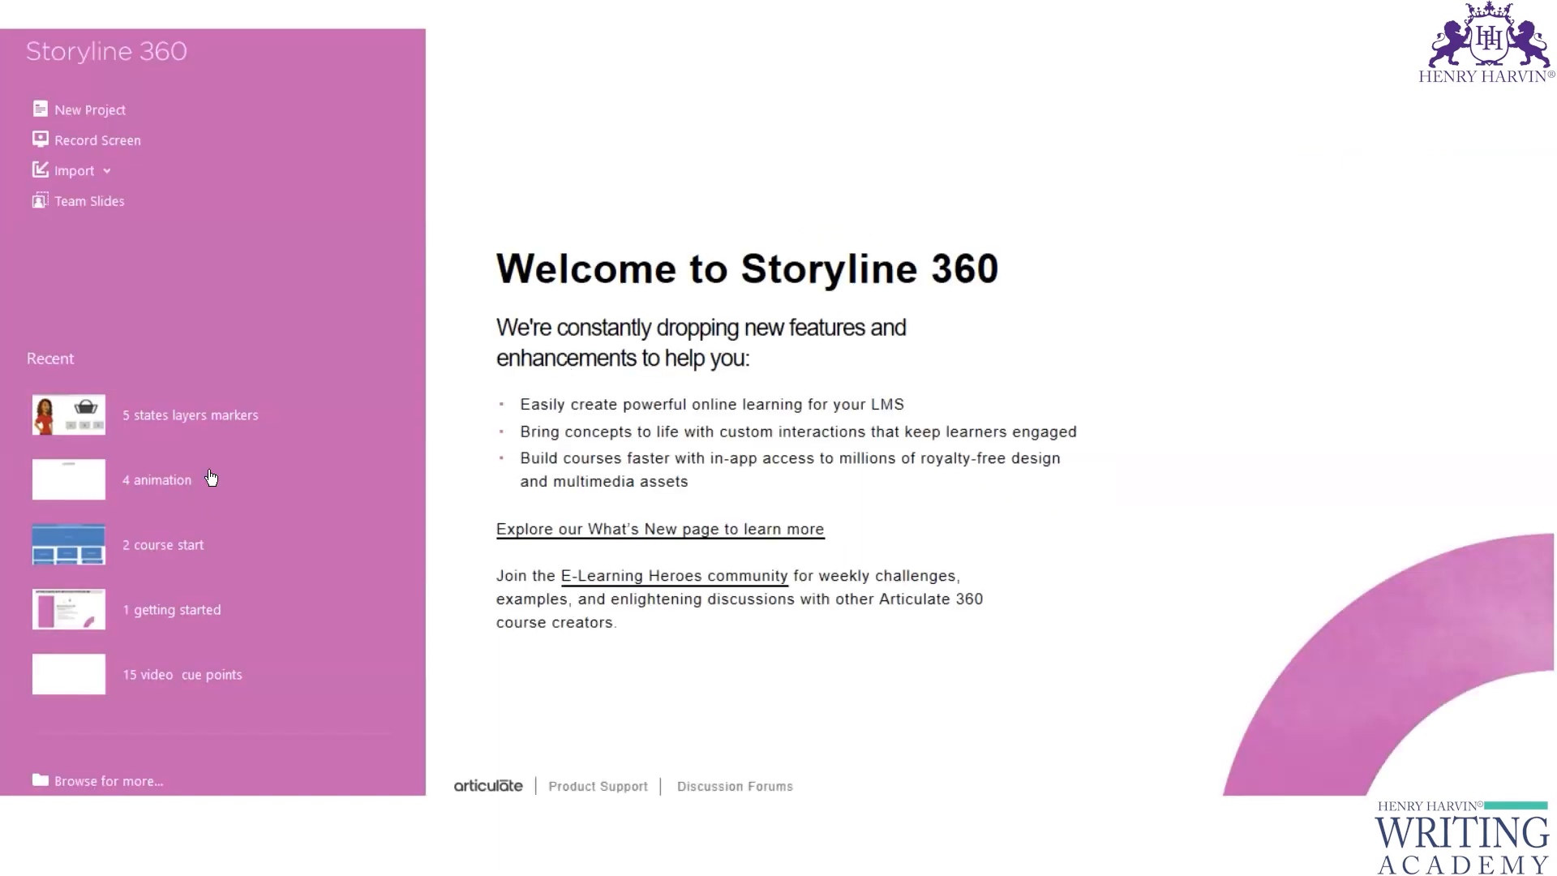
click(179, 417)
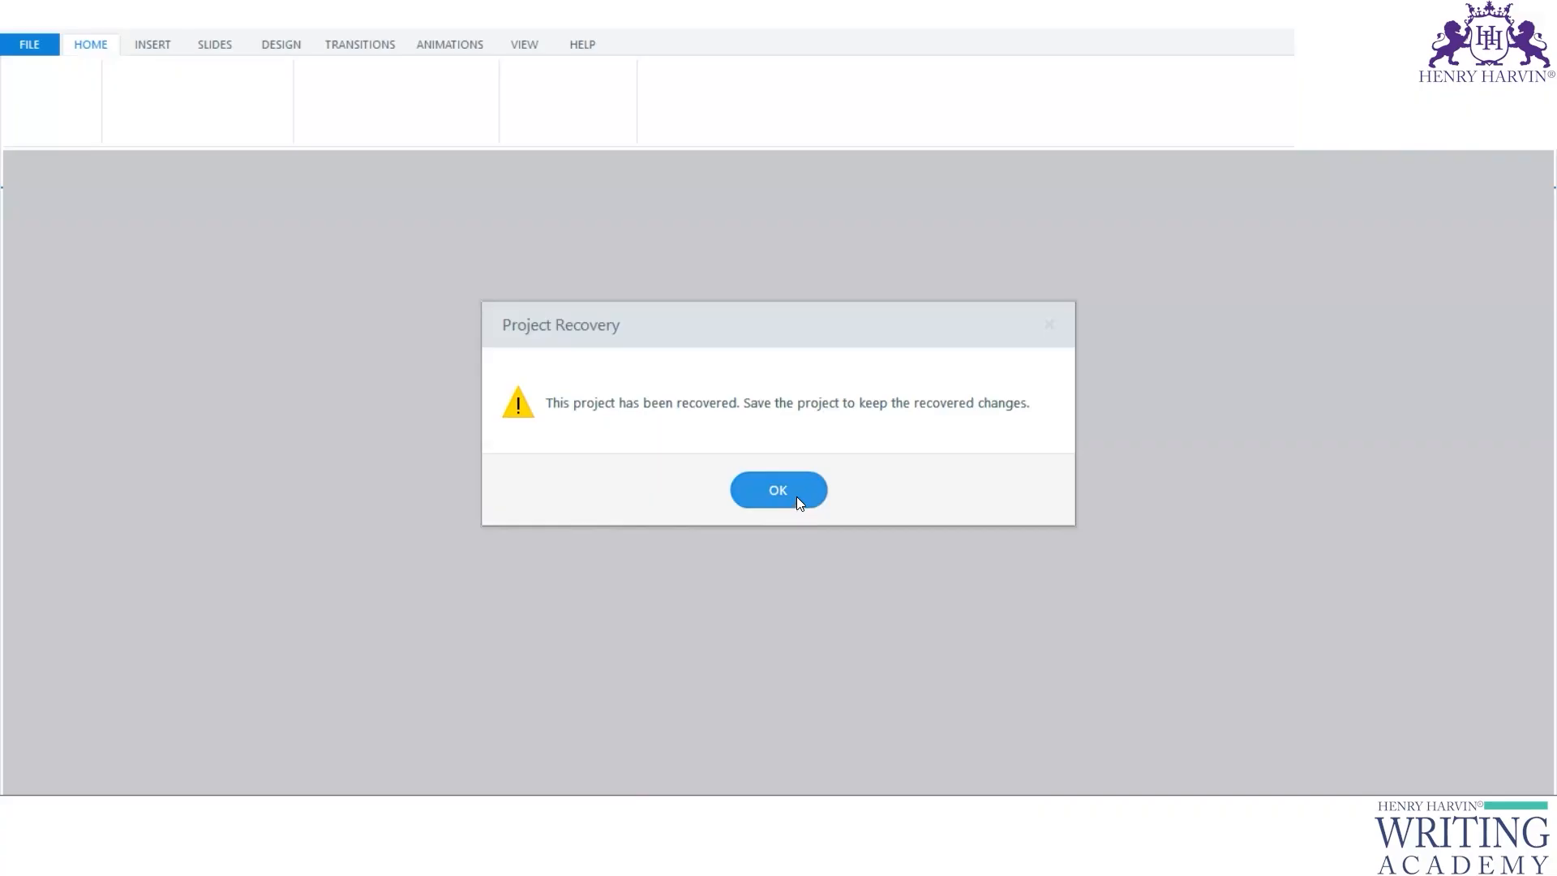
click(790, 493)
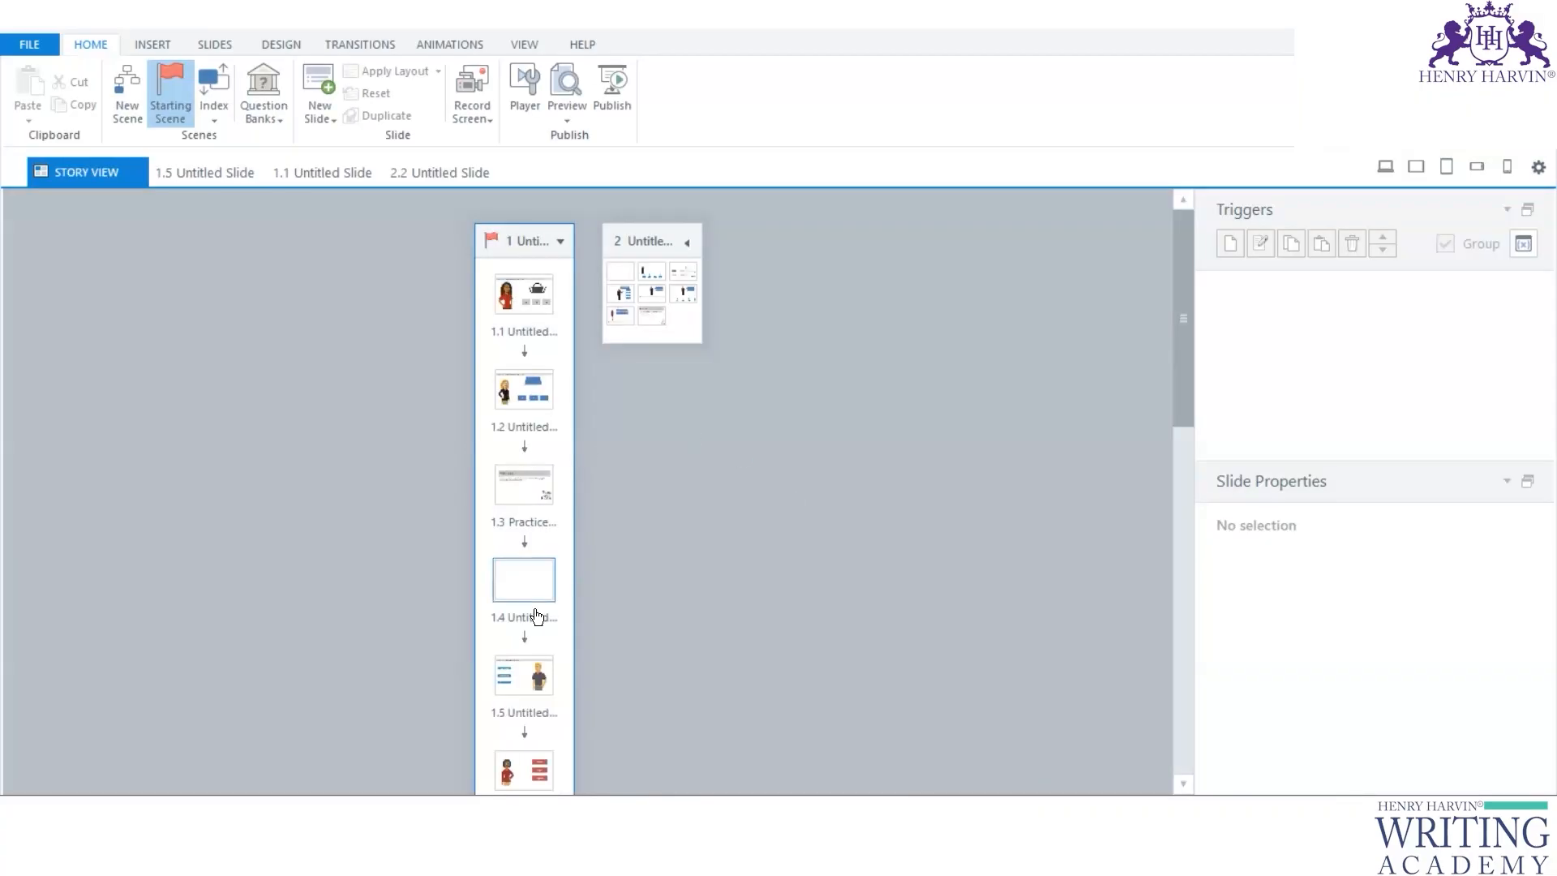
Step: Open slide 1.6 from the story overview and switch to its Surprised layer
scroll(536, 616, down, 3)
click(528, 540)
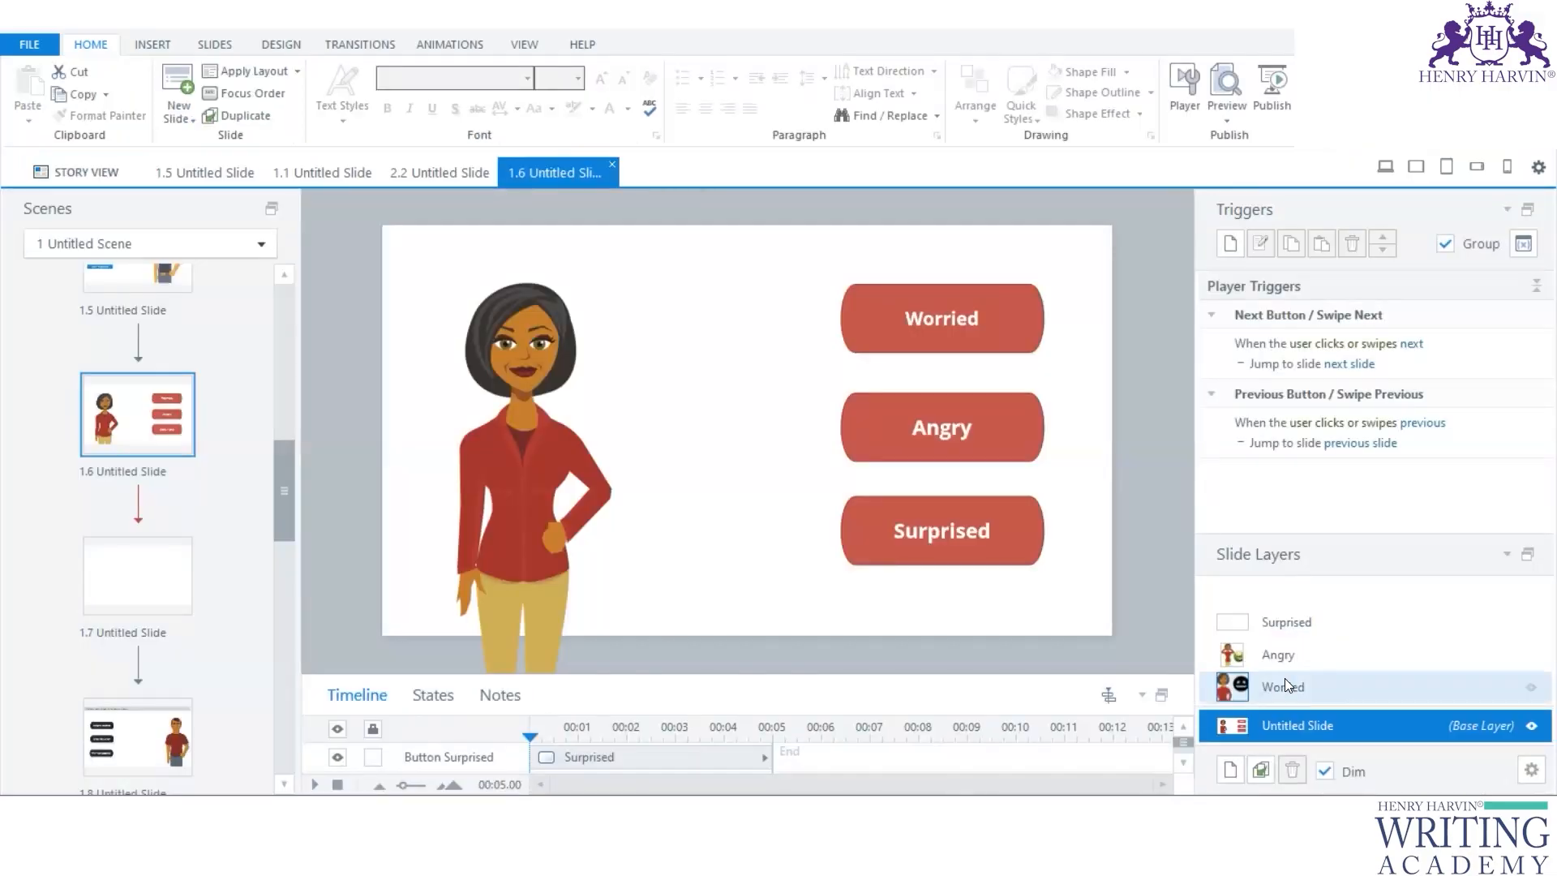
click(1288, 623)
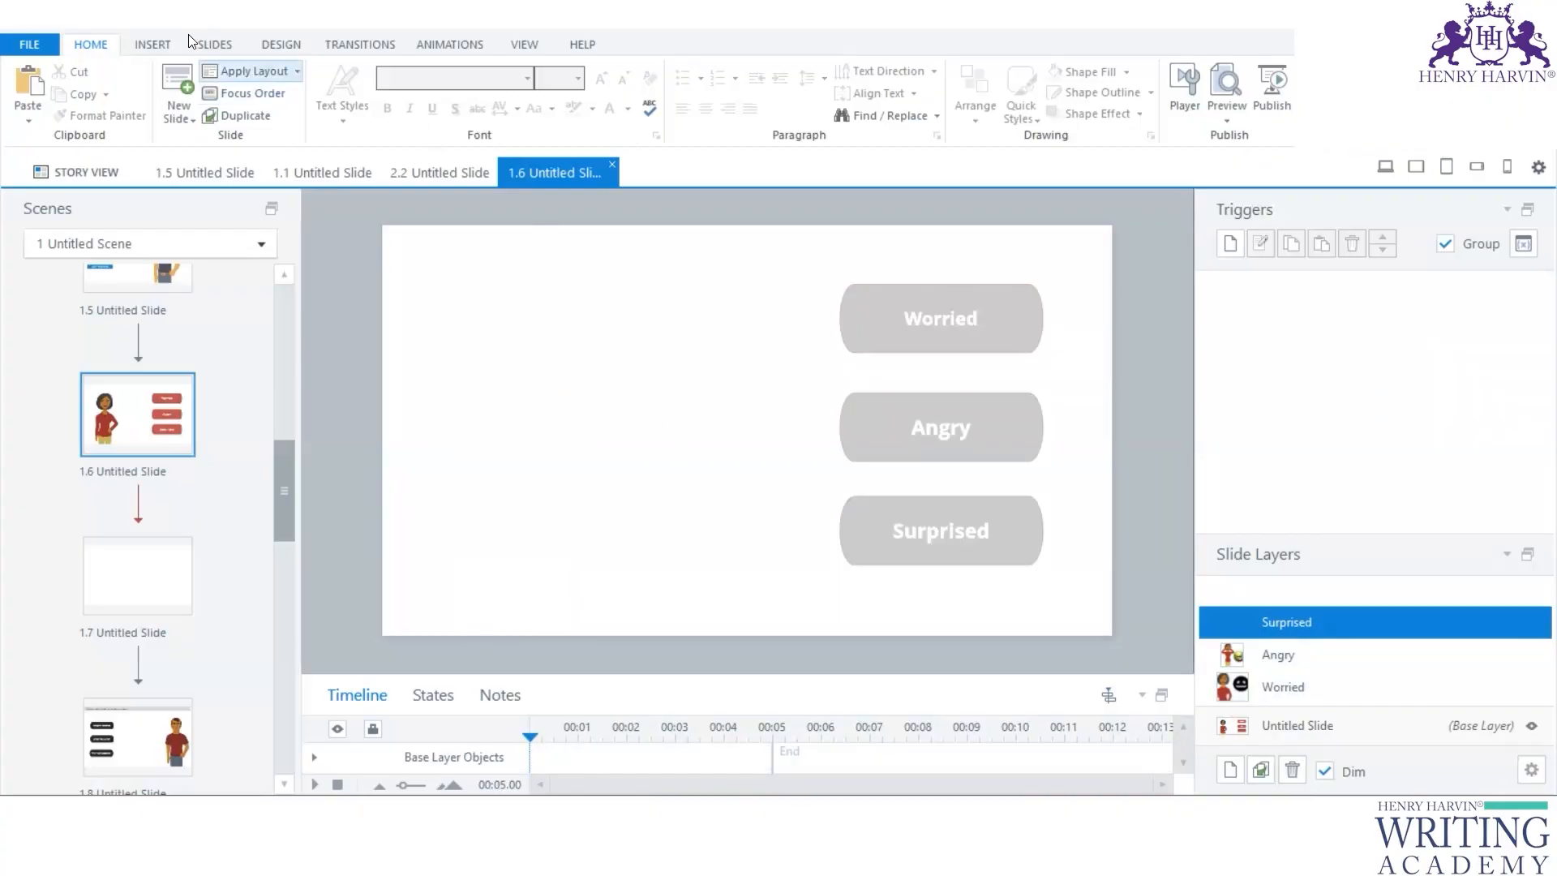
Step: Insert the Illustrated - Classic character Olivia with the Surprised expression and the Arms in the air pose
click(153, 44)
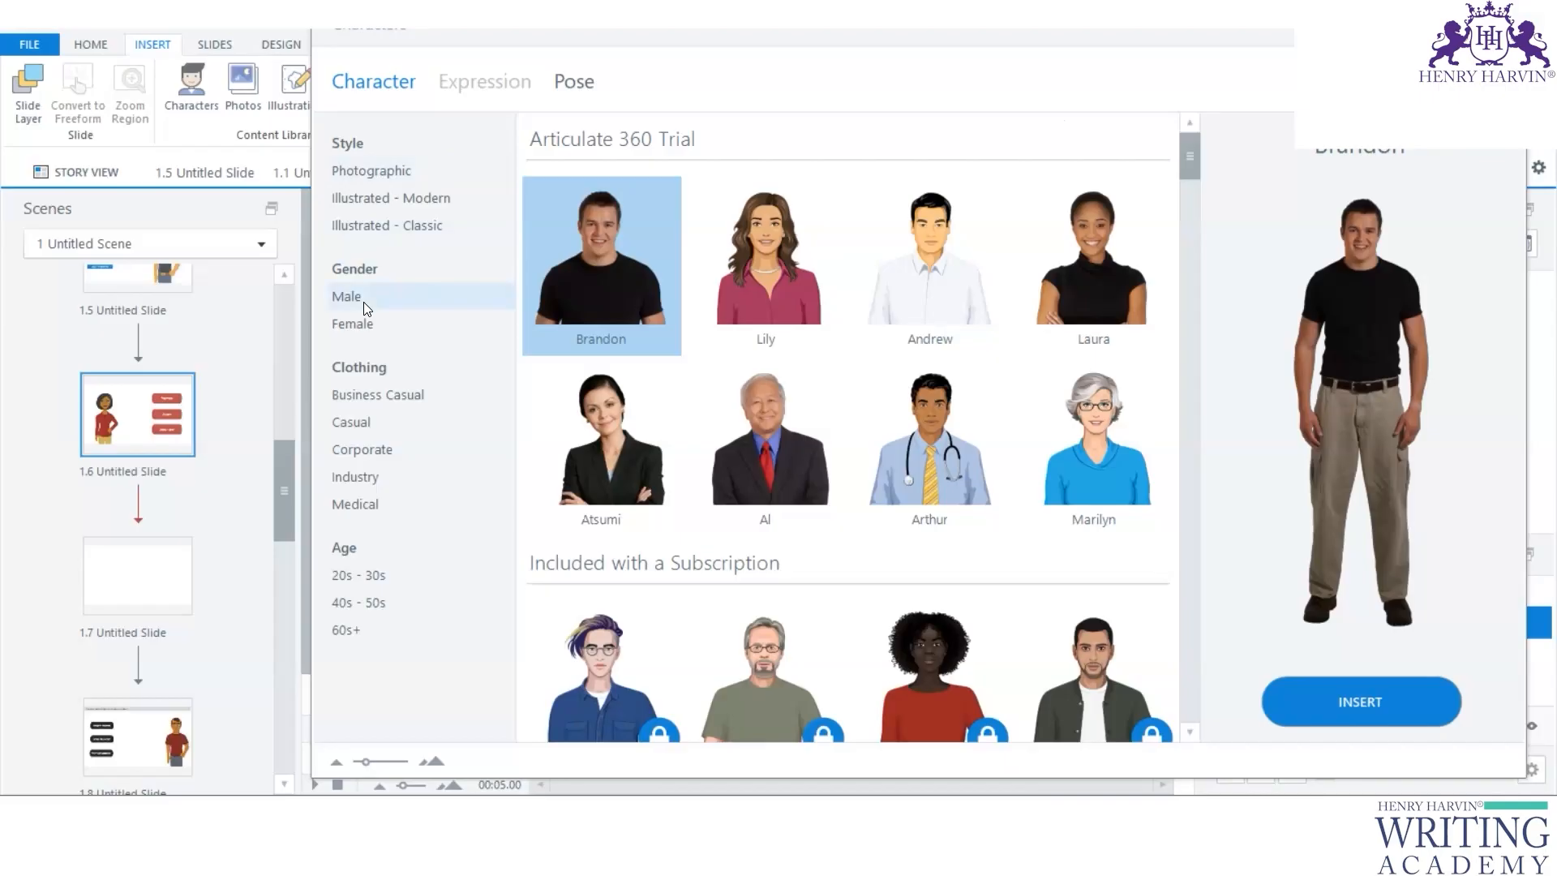
click(388, 226)
click(931, 297)
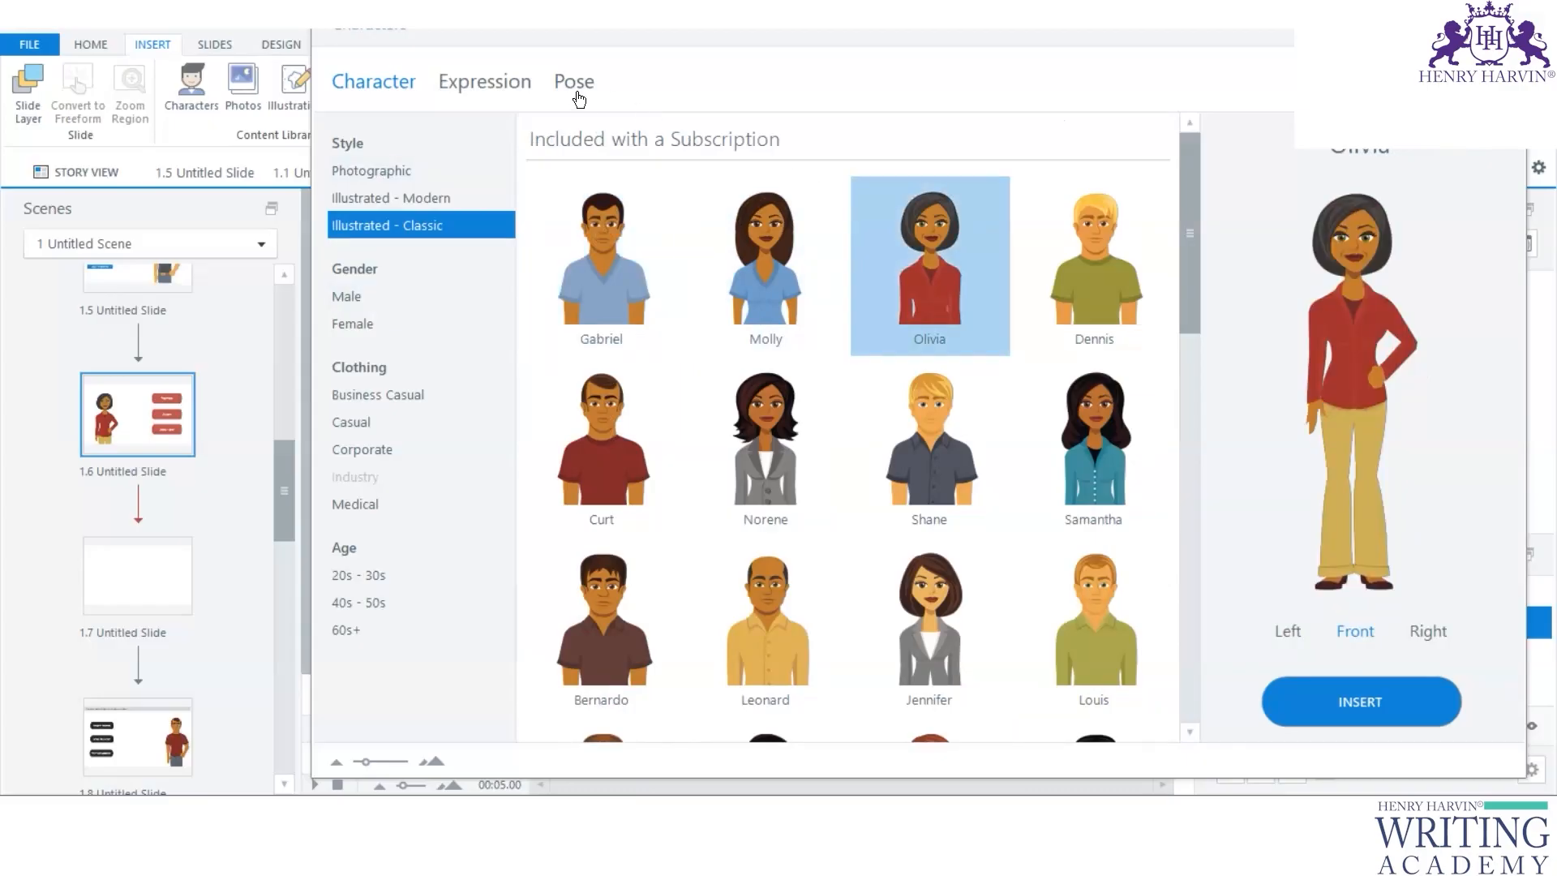
click(579, 99)
click(484, 82)
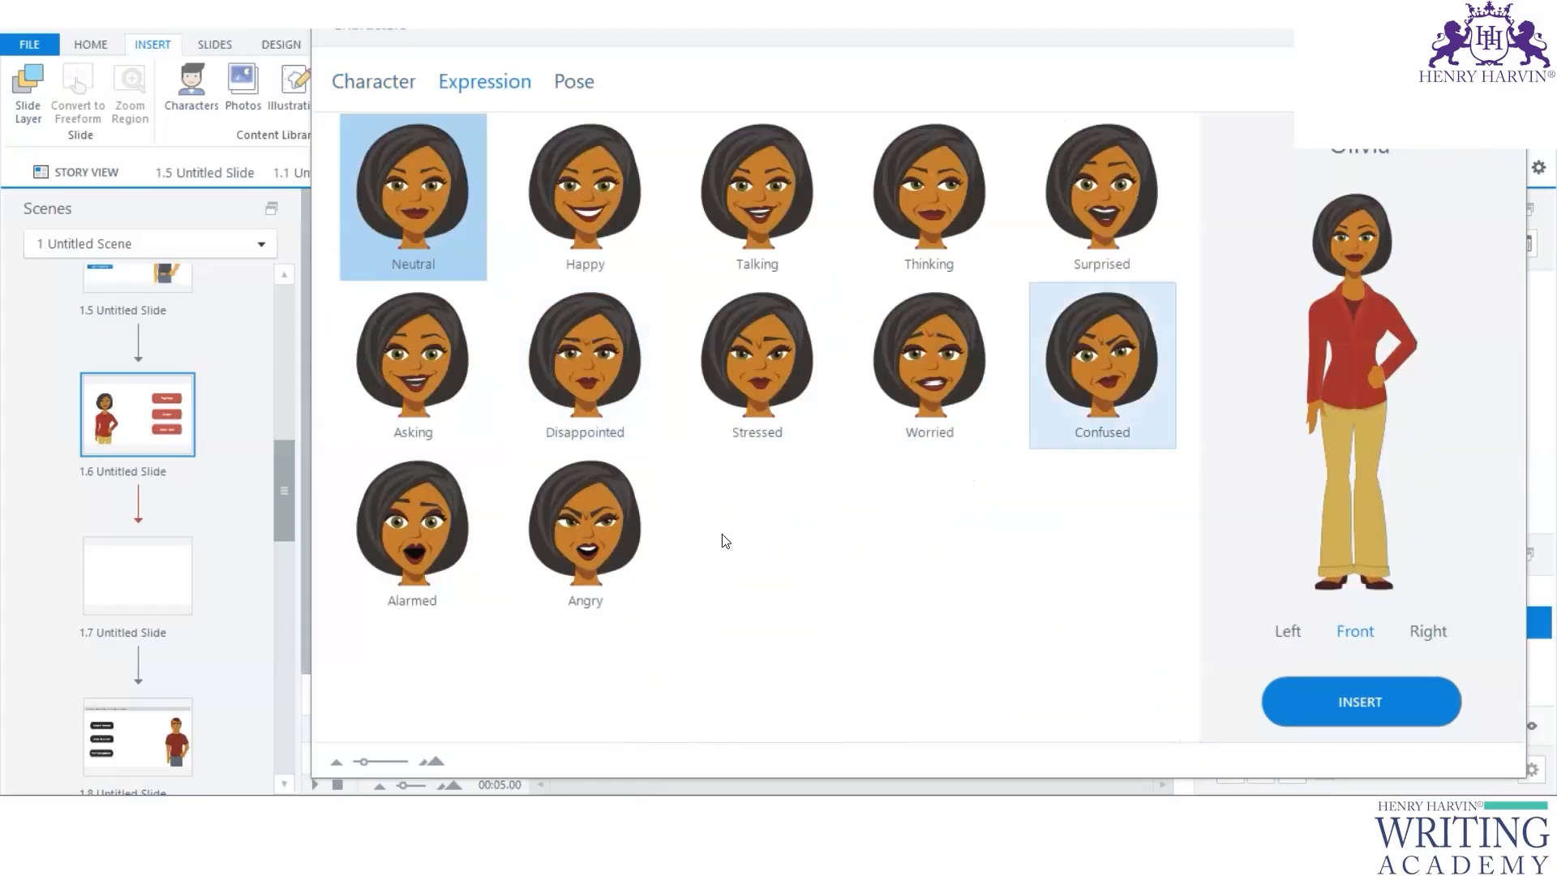
click(1103, 227)
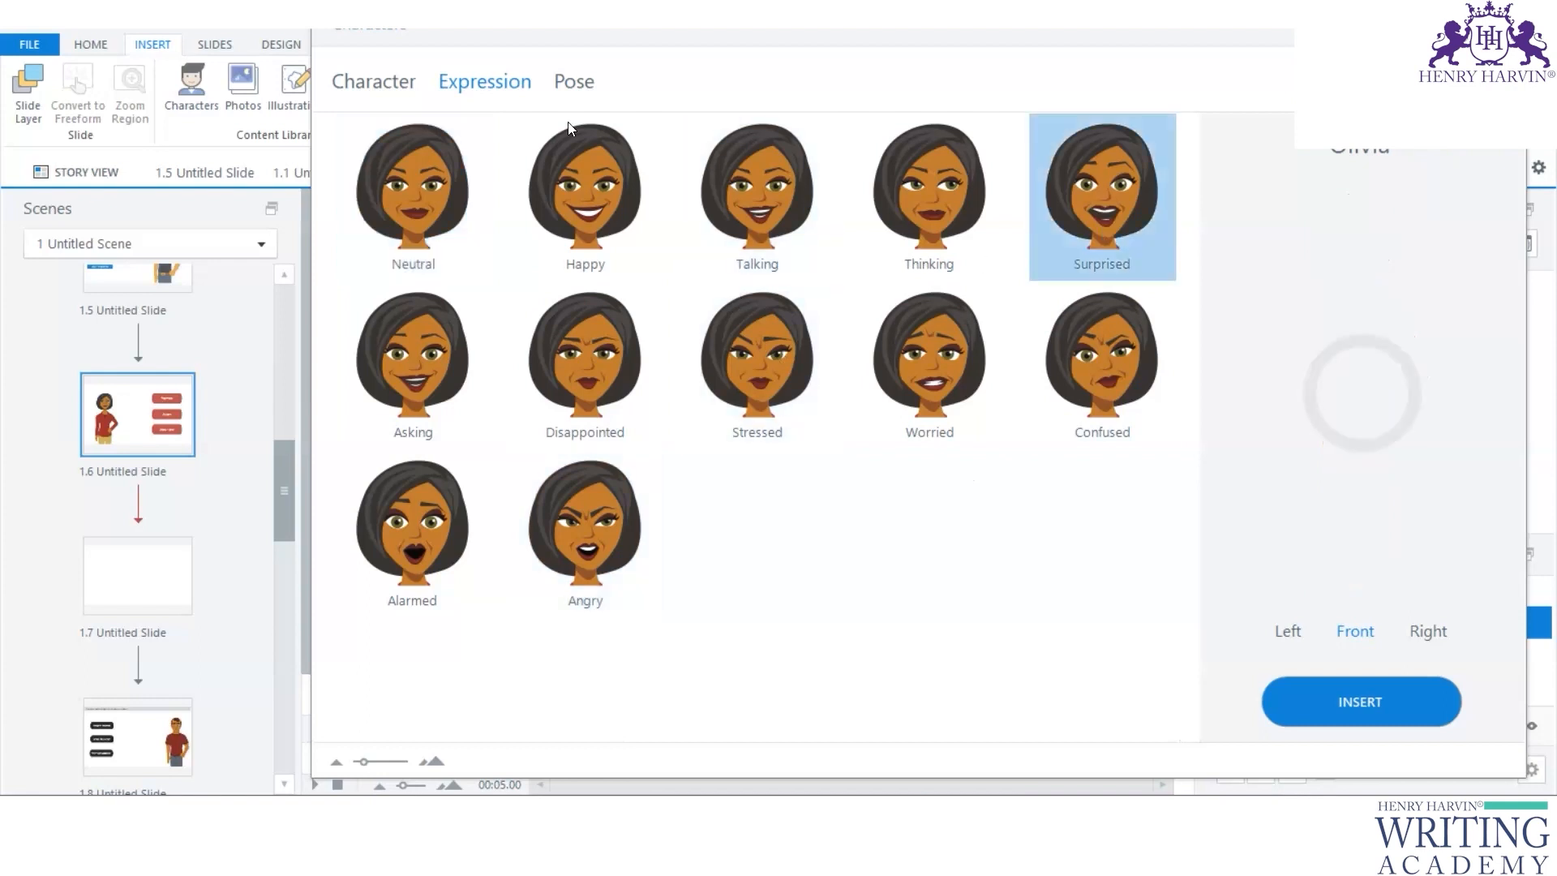
click(587, 89)
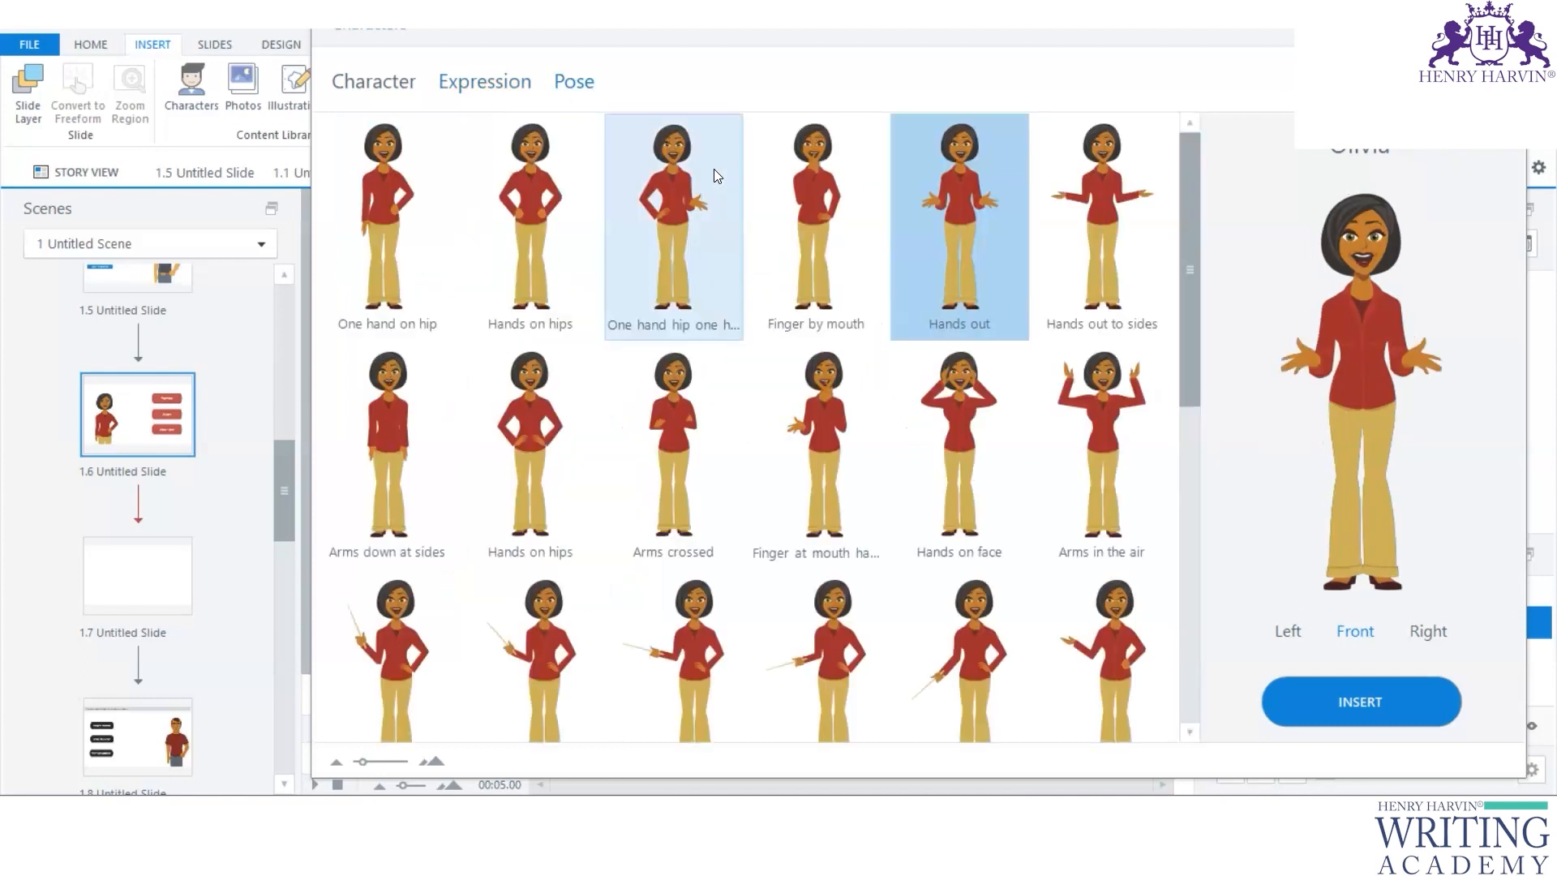
click(1124, 441)
click(1356, 702)
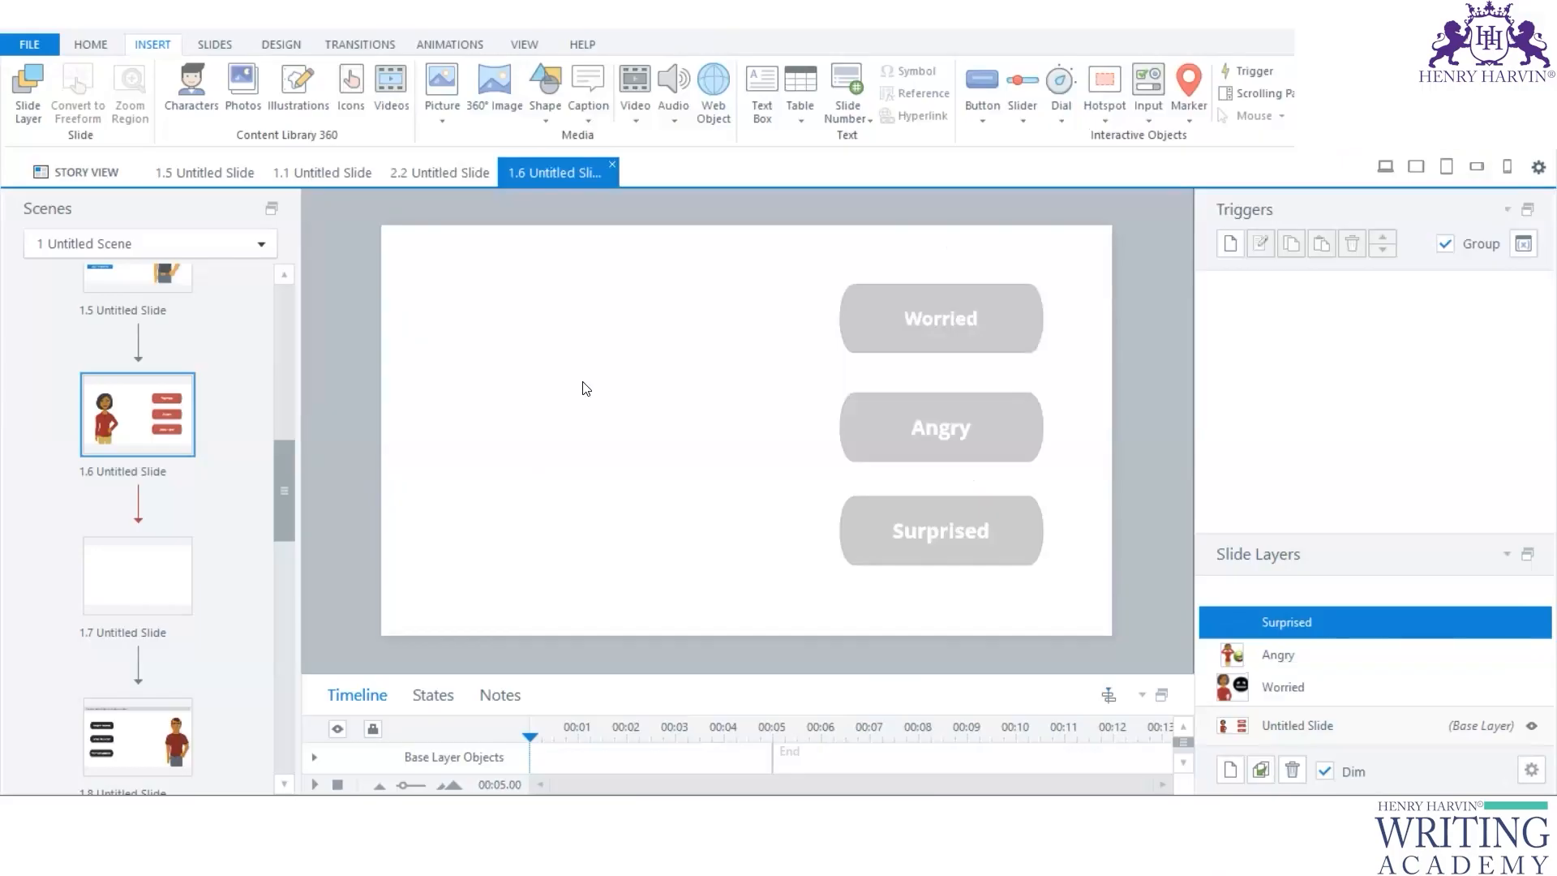
Step: Enlarge the surprised Olivia to about 296 × 624 px and place her where the base character stands, running past the slide's lower edge
drag(511, 394, 507, 394)
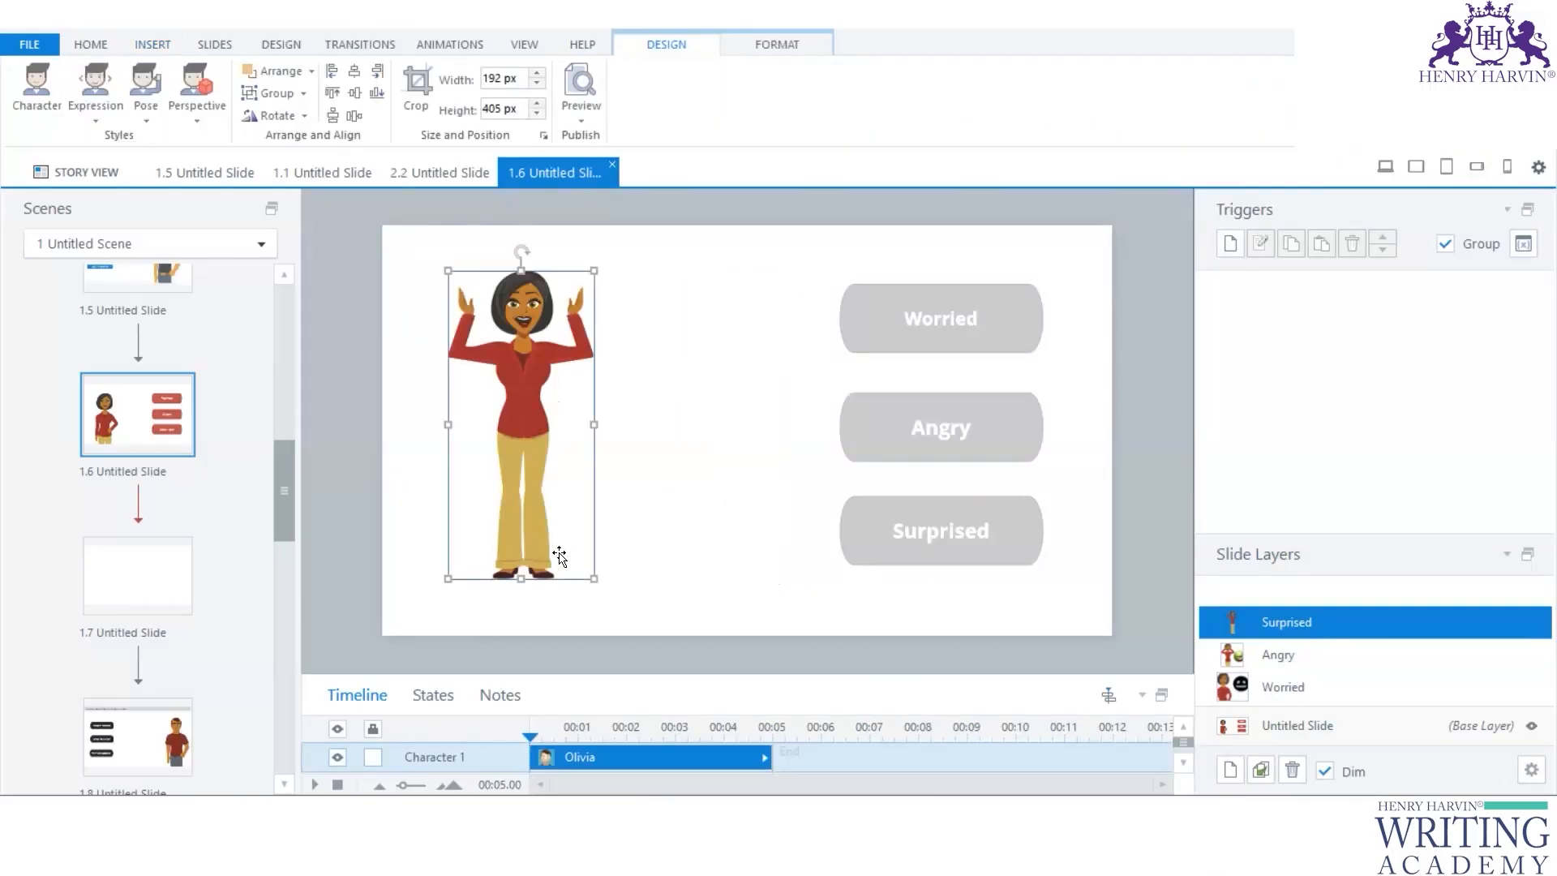
drag(588, 573, 652, 767)
drag(542, 503, 498, 490)
drag(523, 328, 535, 328)
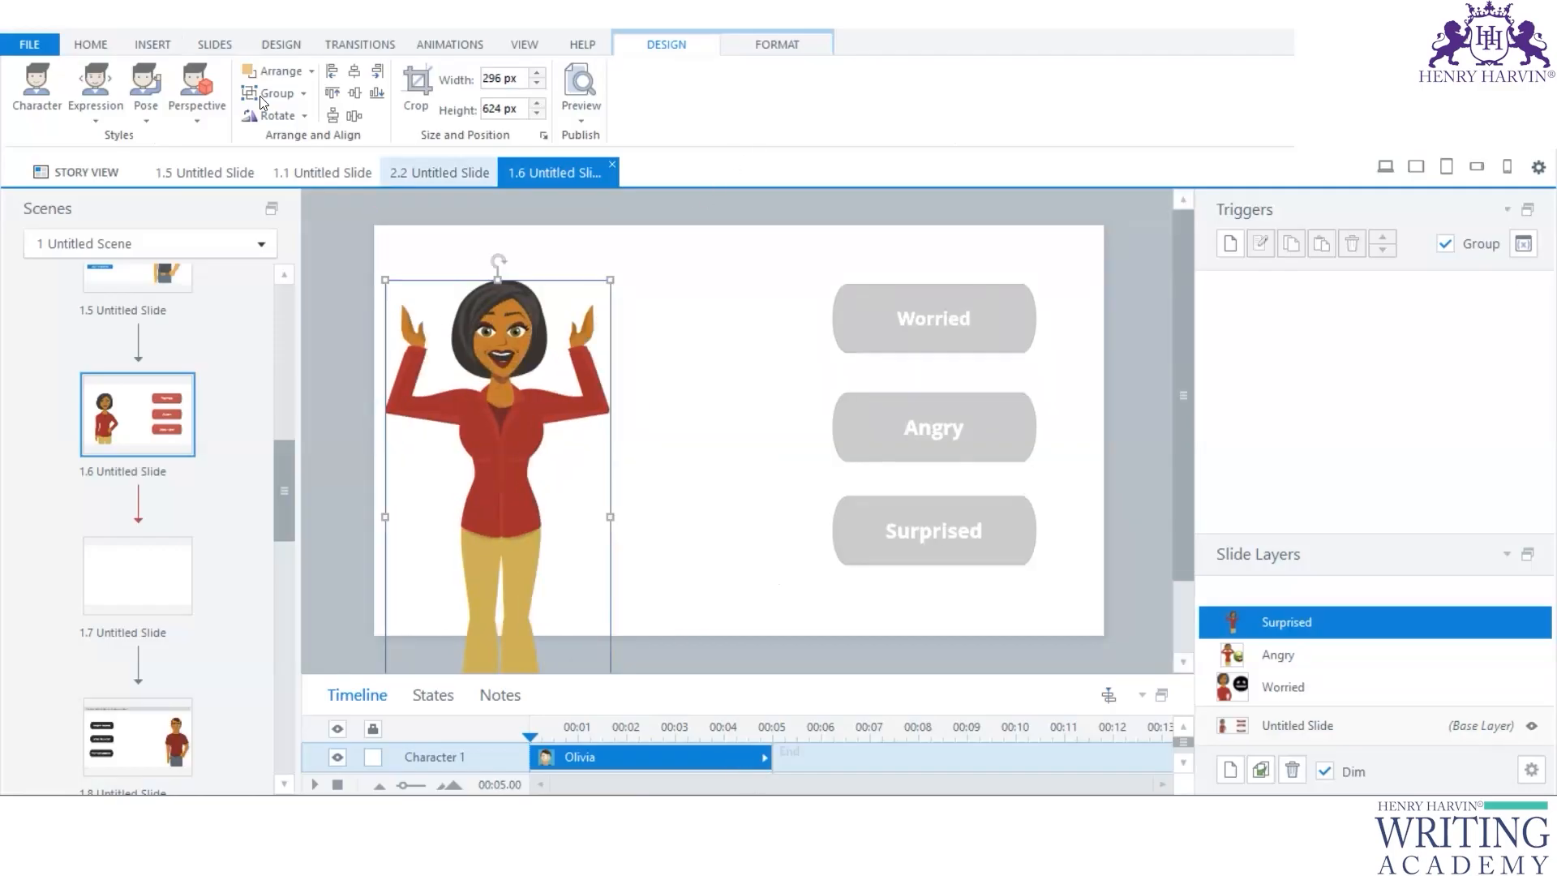
click(169, 54)
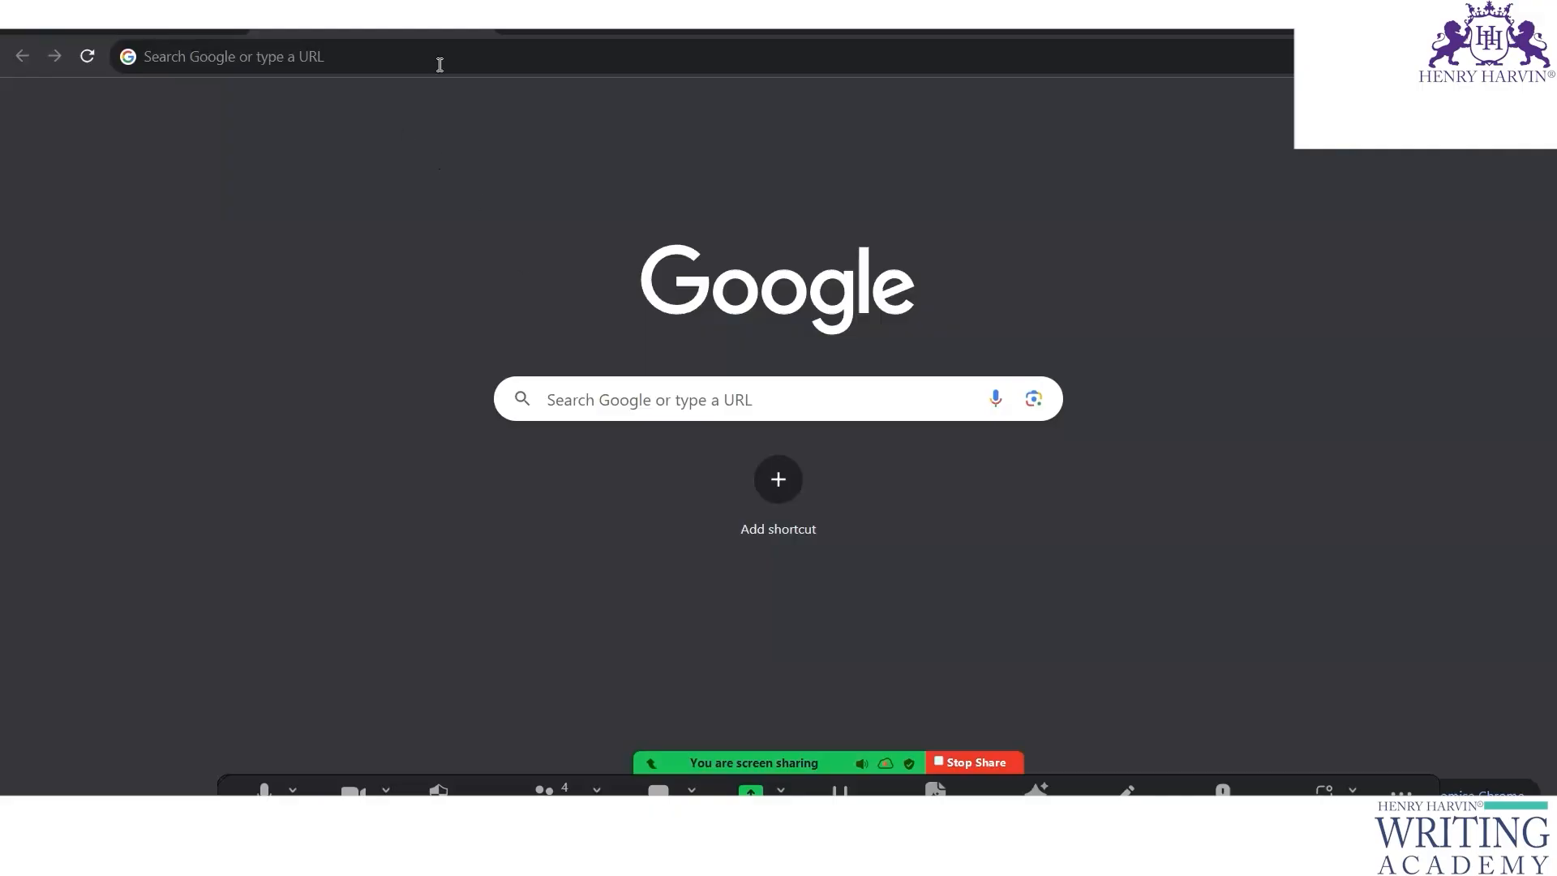
click(440, 64)
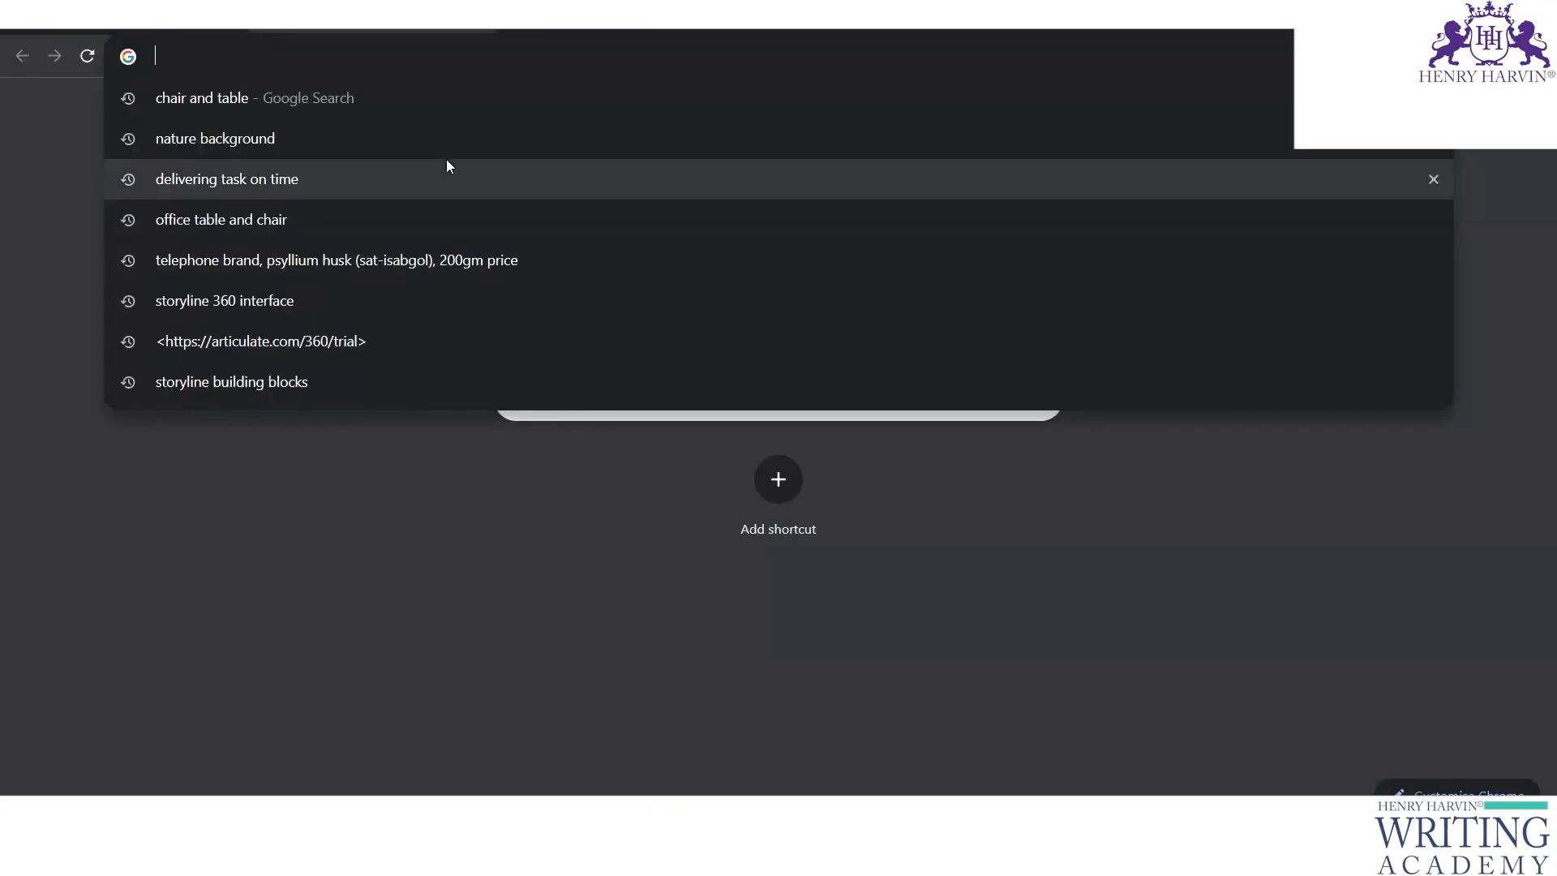
text(handle)
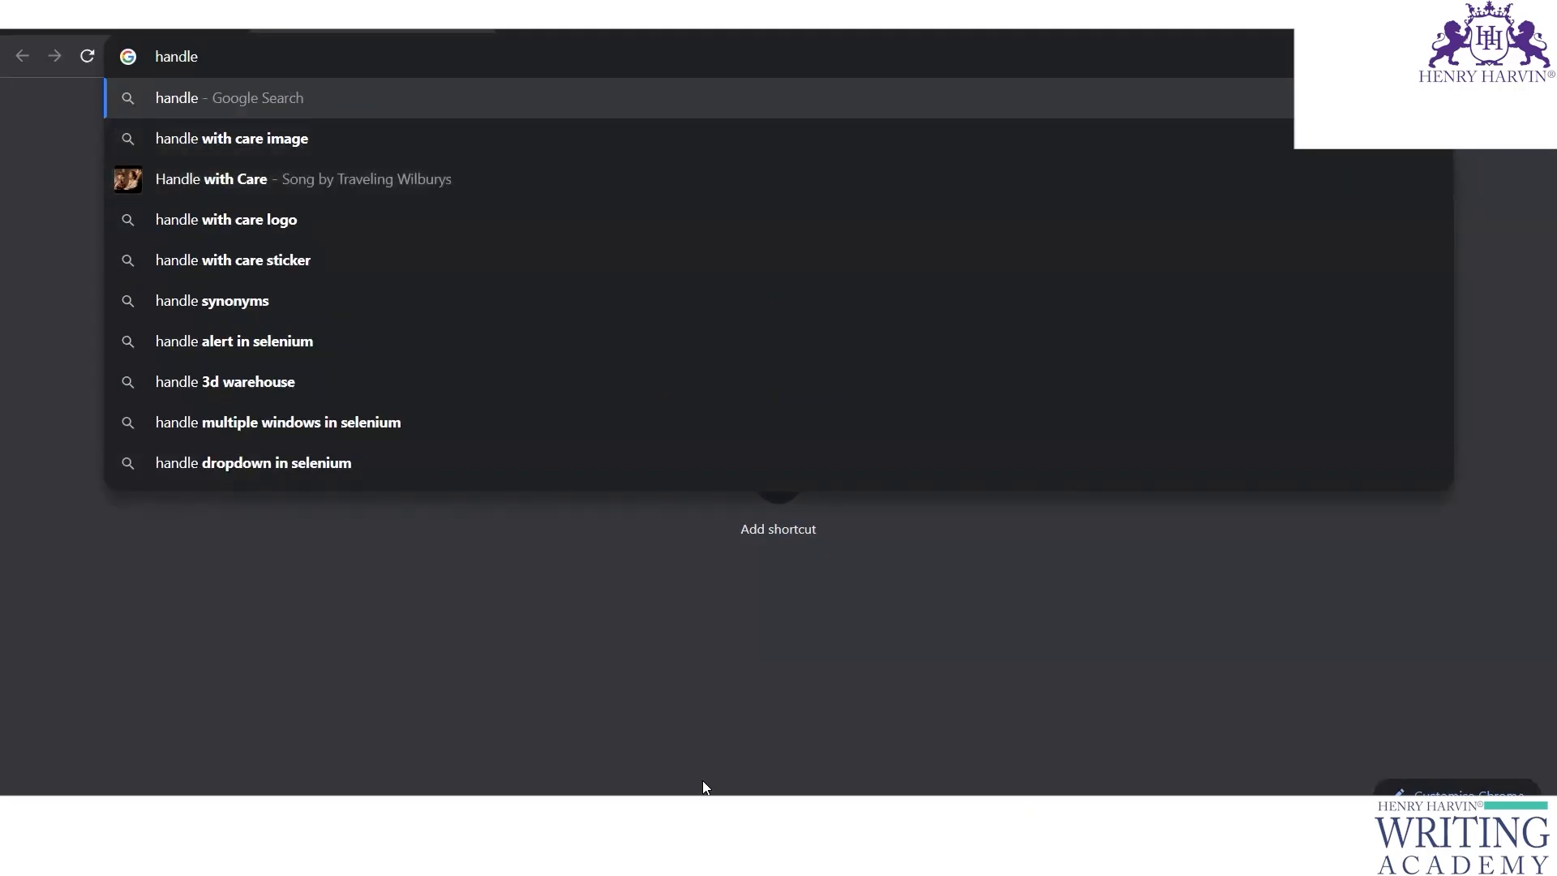
click(1071, 860)
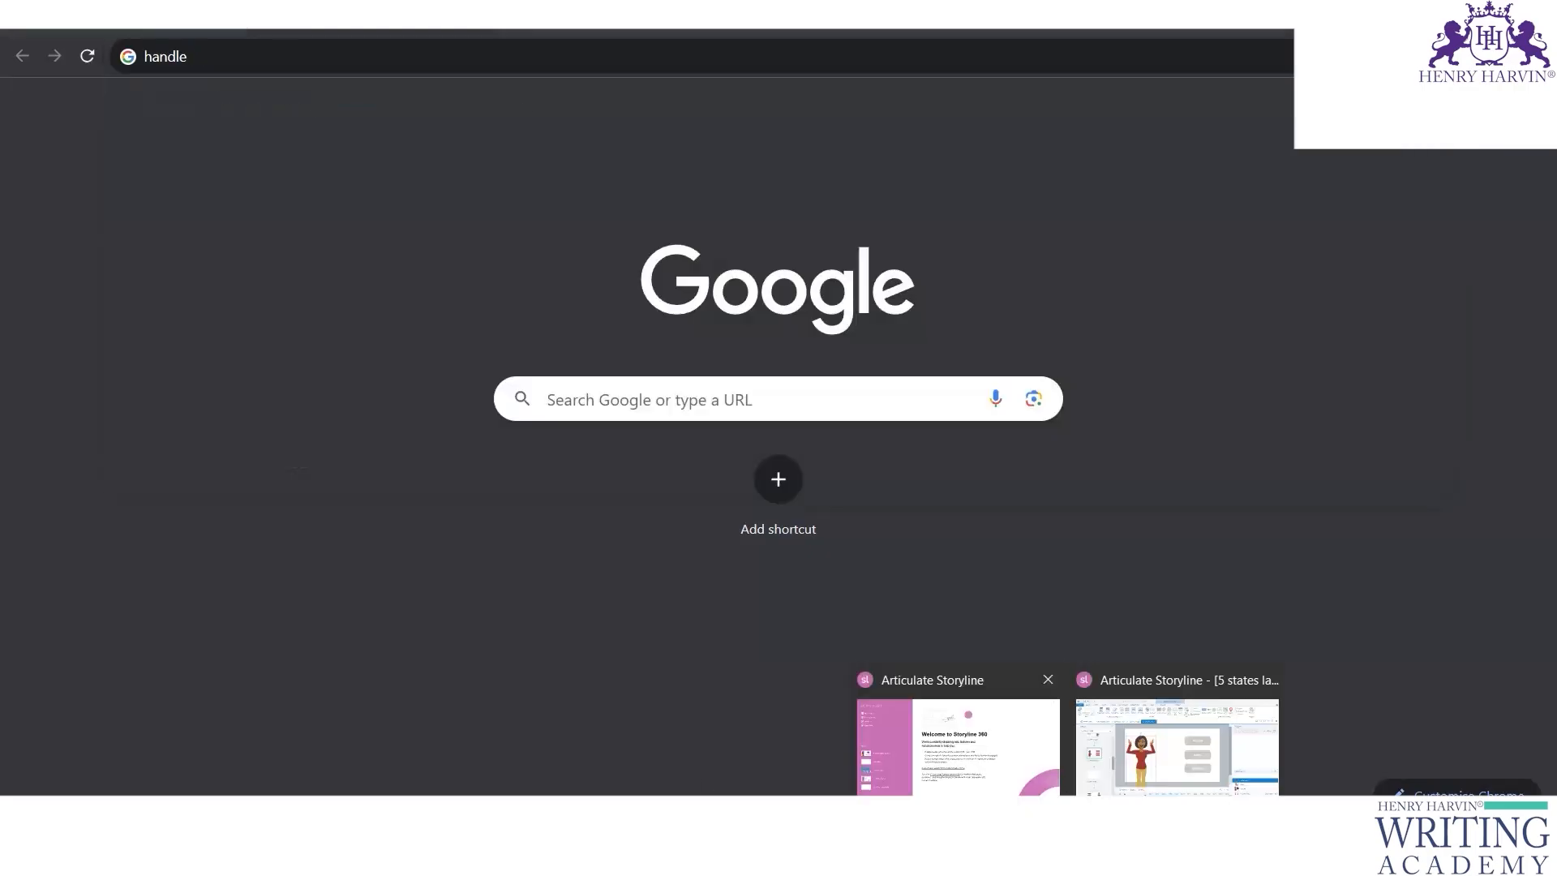
click(1129, 739)
Step: Search the content library photos for "surprized" and insert the photo of the cut cable with coloured wires on the Surprised layer
click(243, 88)
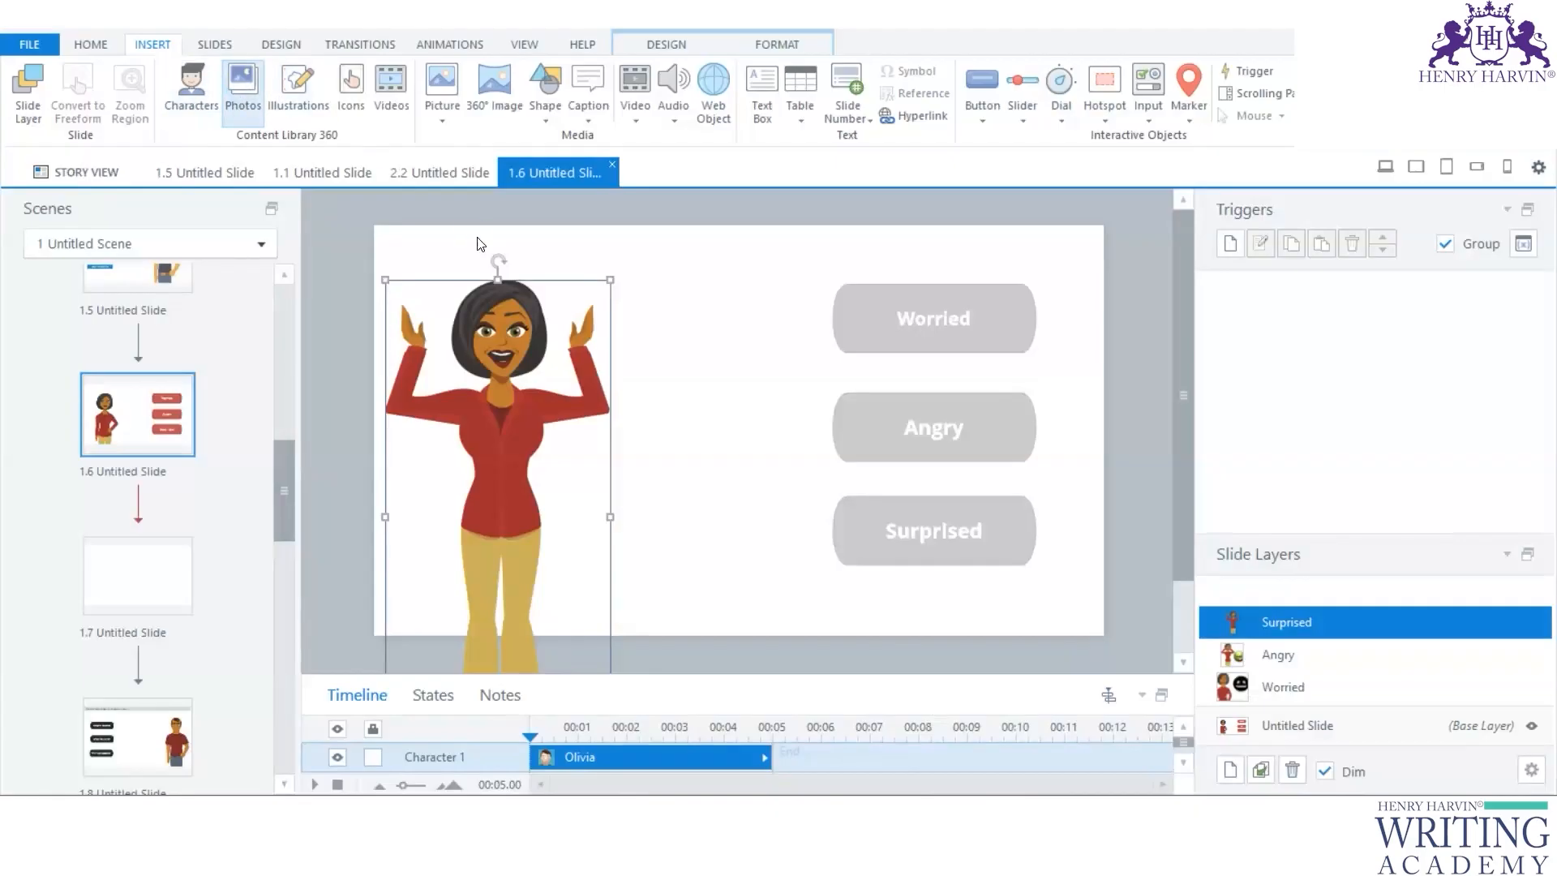
text(surpix)
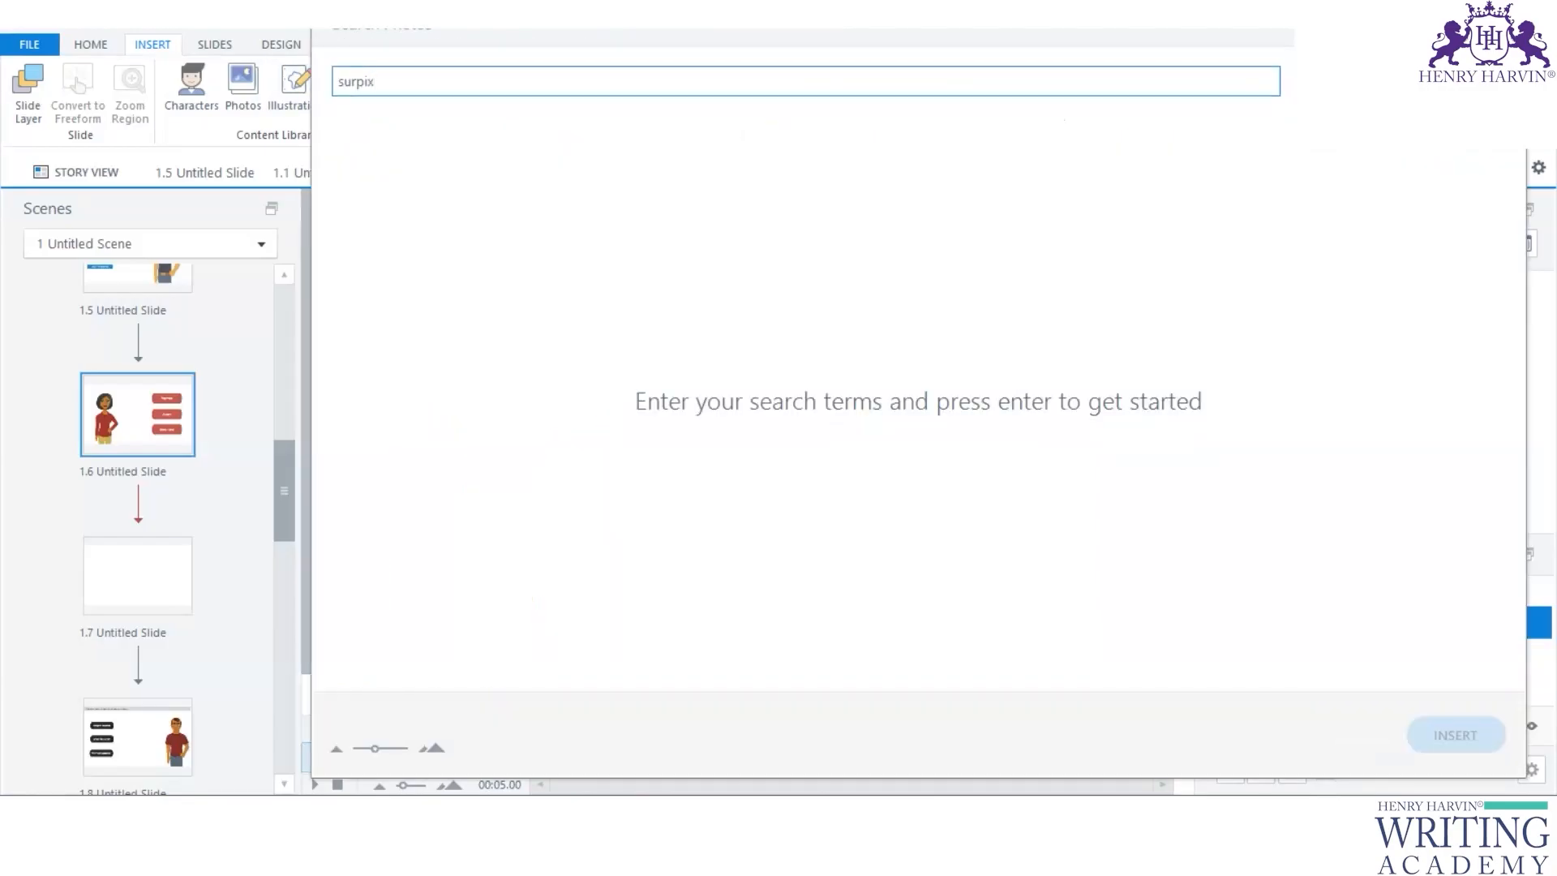
text(rized)
text(ized)
key(Return)
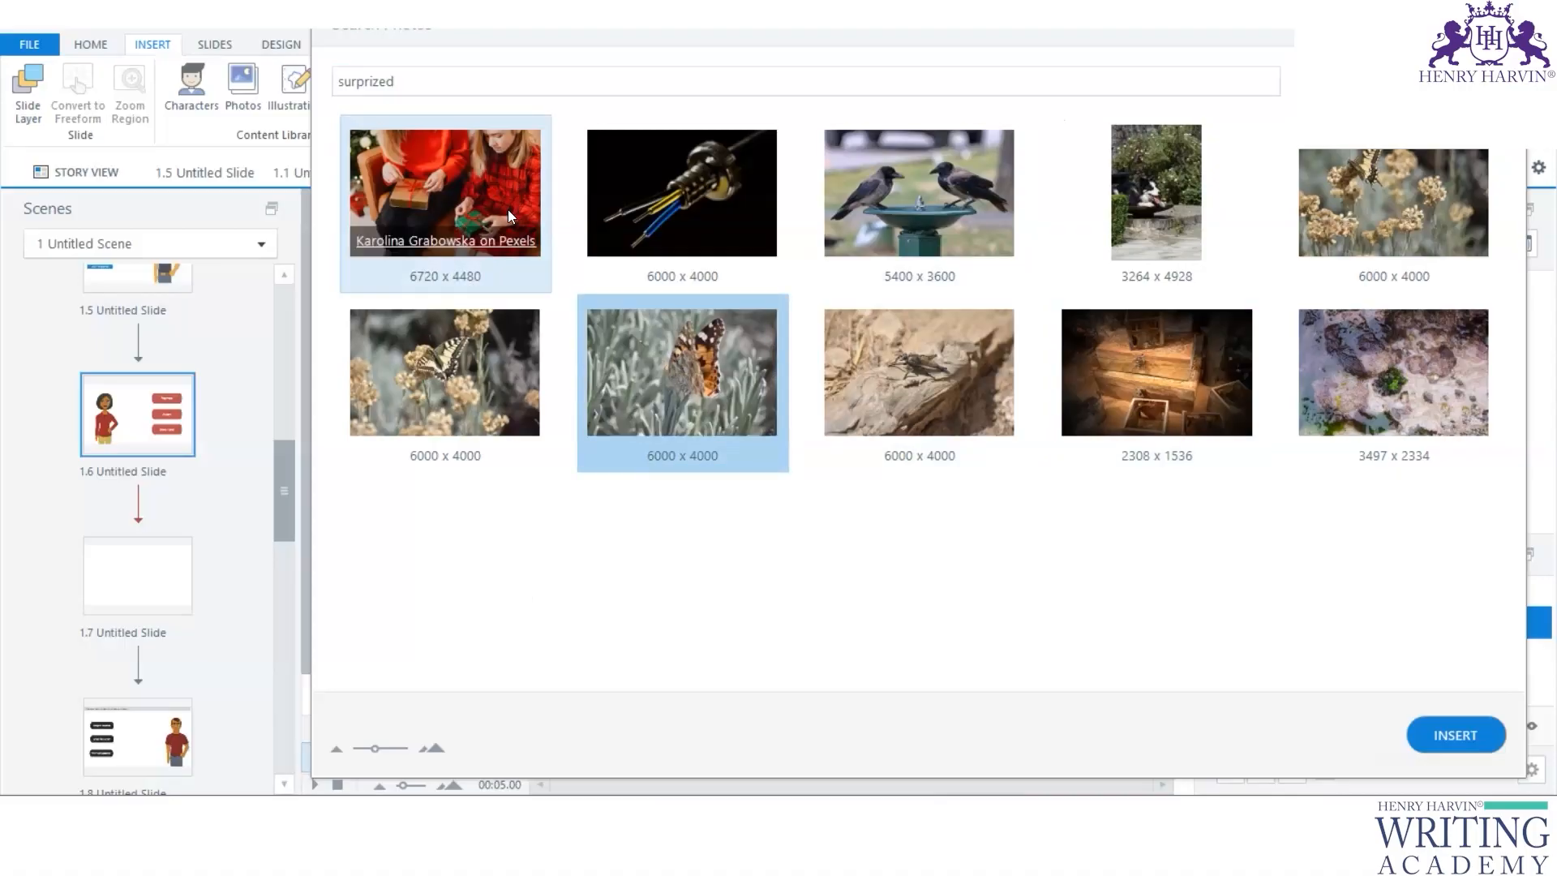
click(769, 192)
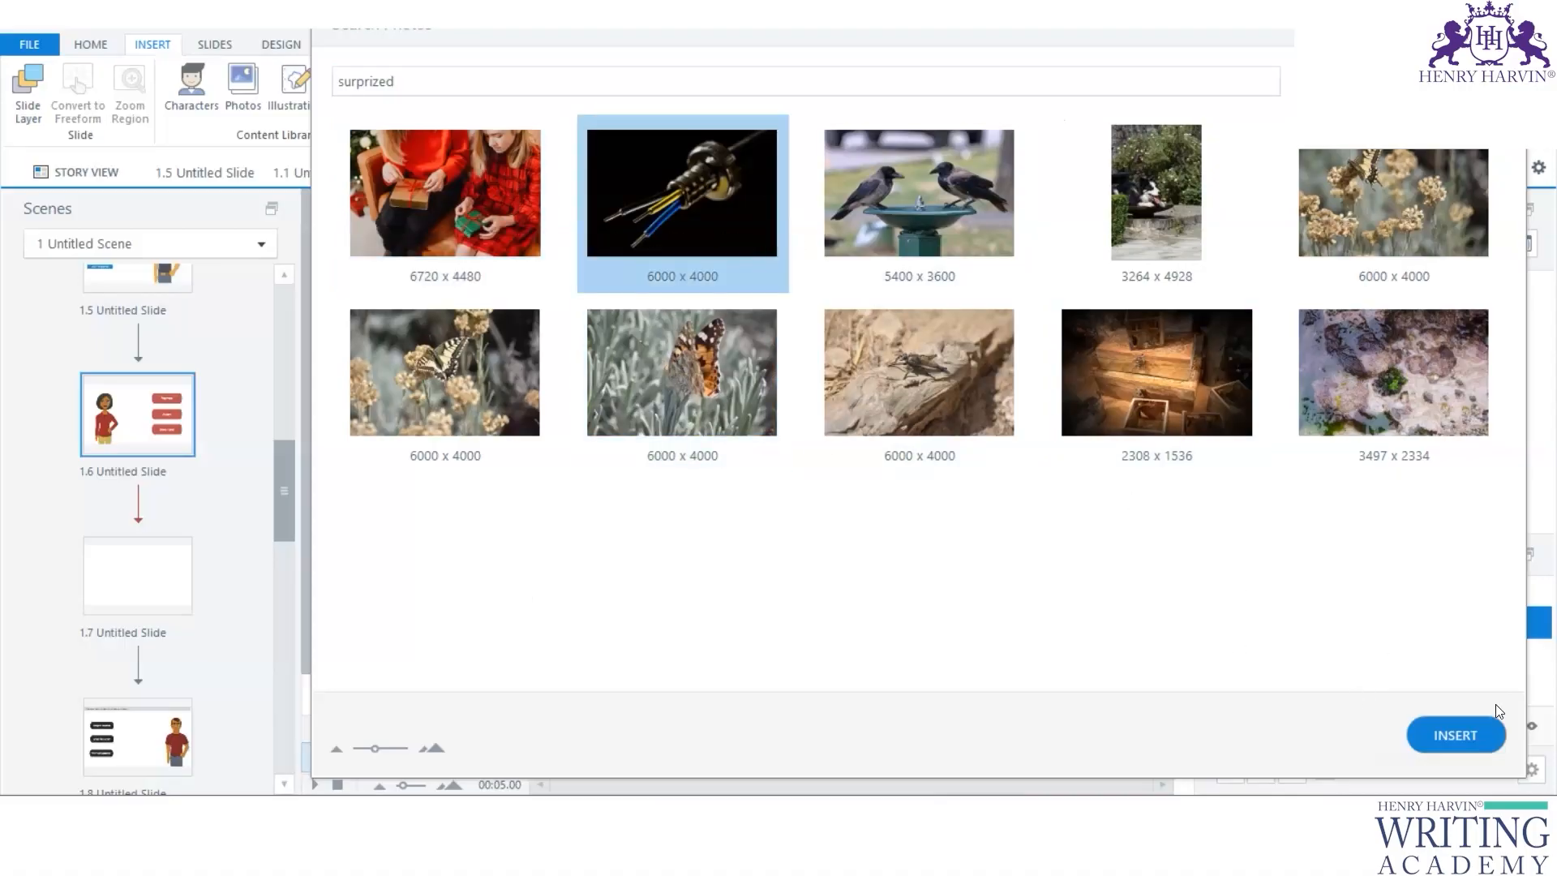
click(1455, 735)
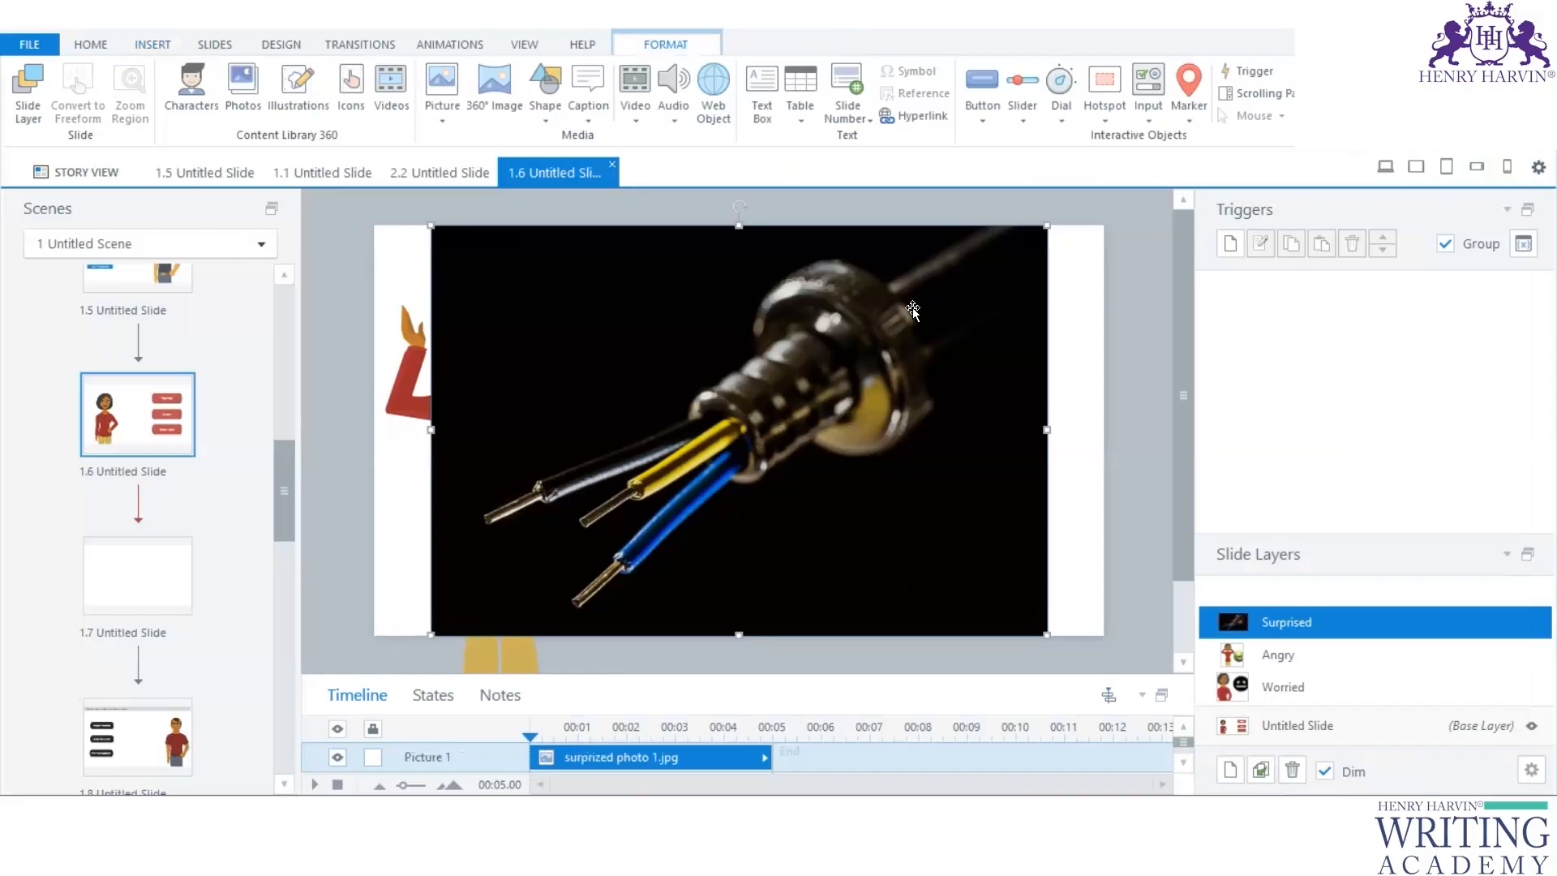
Step: Shrink the cable photo to a small thumbnail and place it between Olivia and the Surprised button
drag(1042, 234, 712, 447)
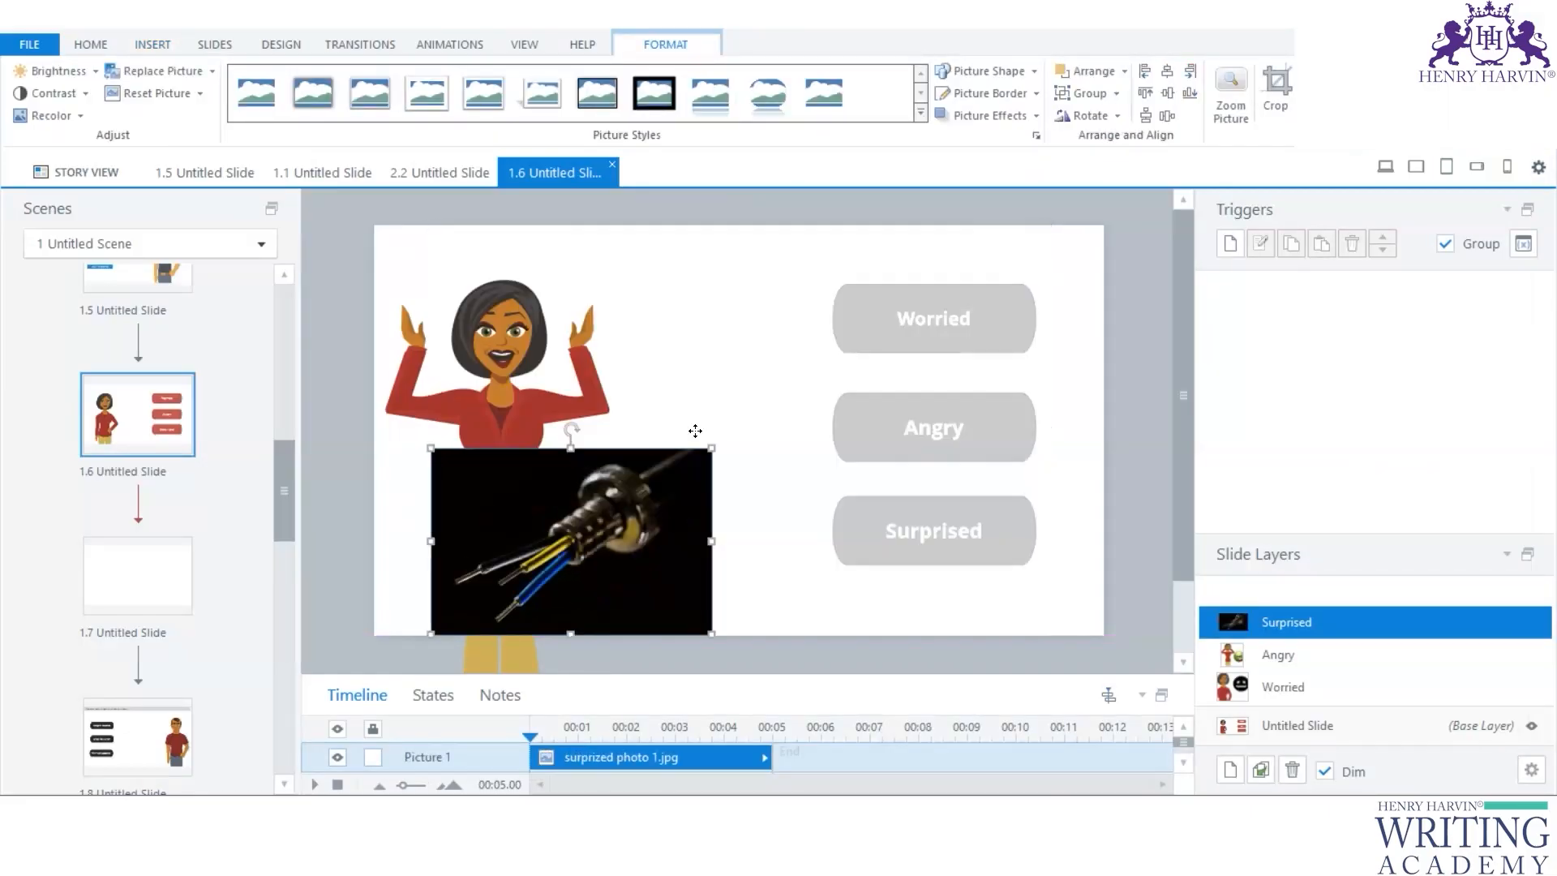
drag(572, 491, 729, 394)
drag(869, 348, 787, 545)
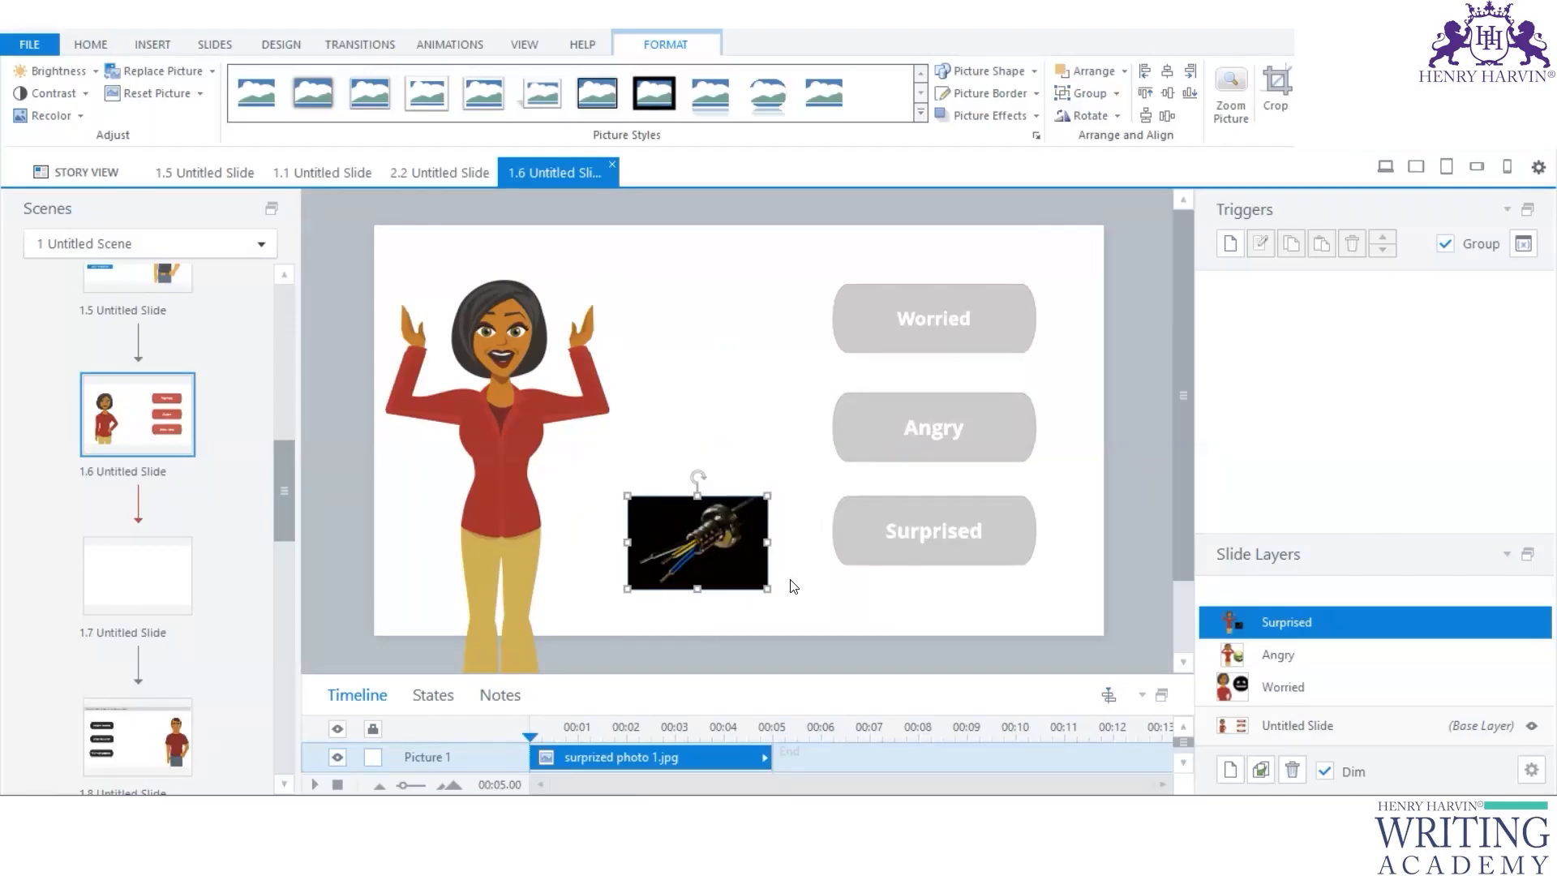
click(1132, 568)
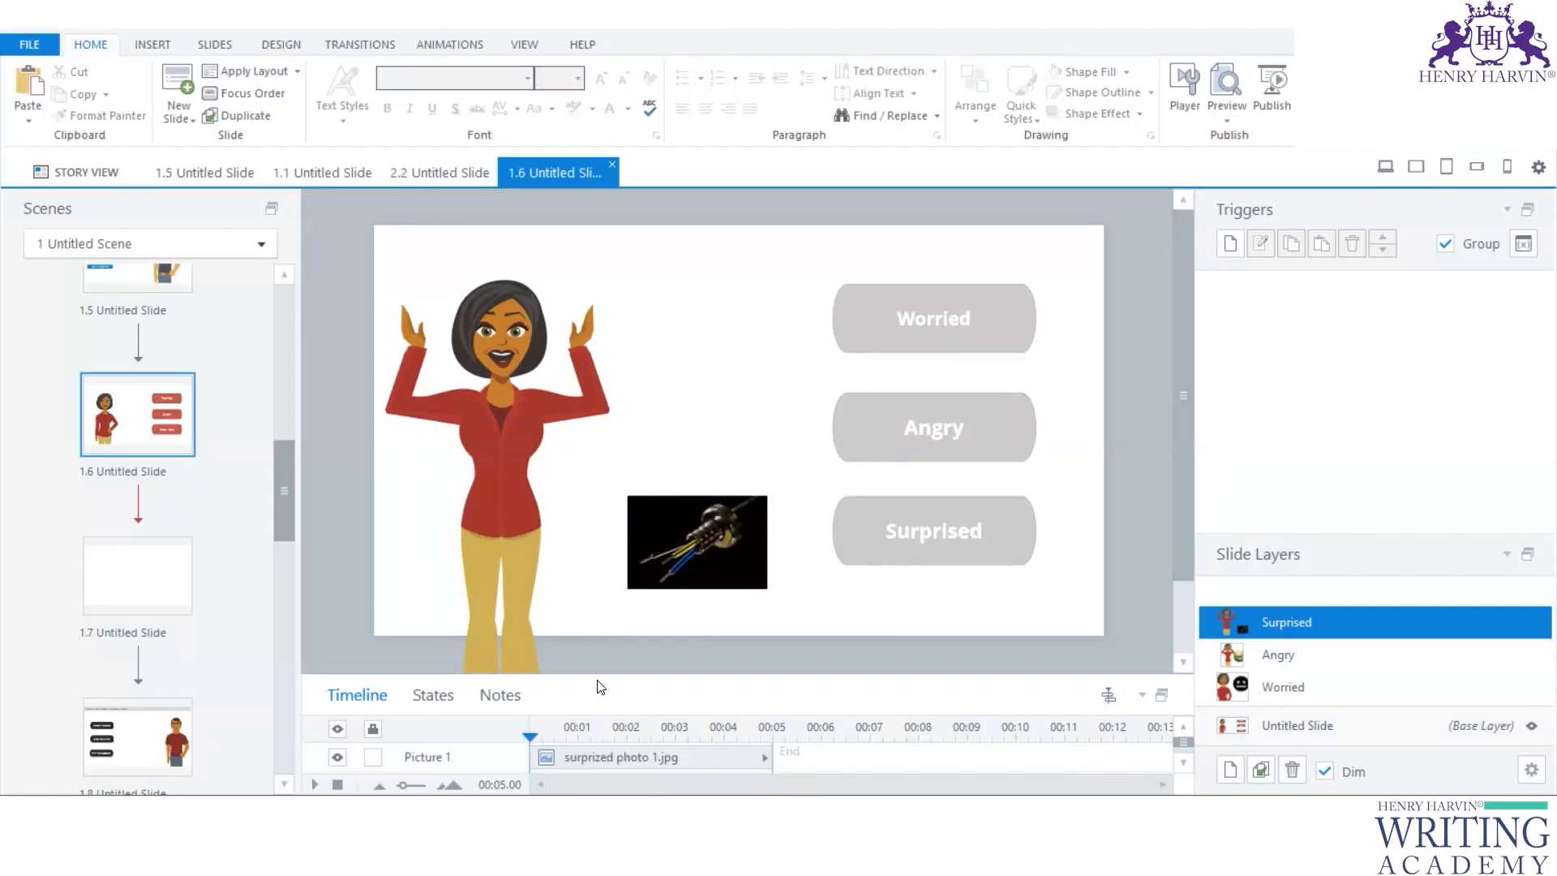
Step: Enlarge the timeline area and expand the Base Layer Objects of the Surprised layer to examine which ones are shown
drag(651, 674, 651, 465)
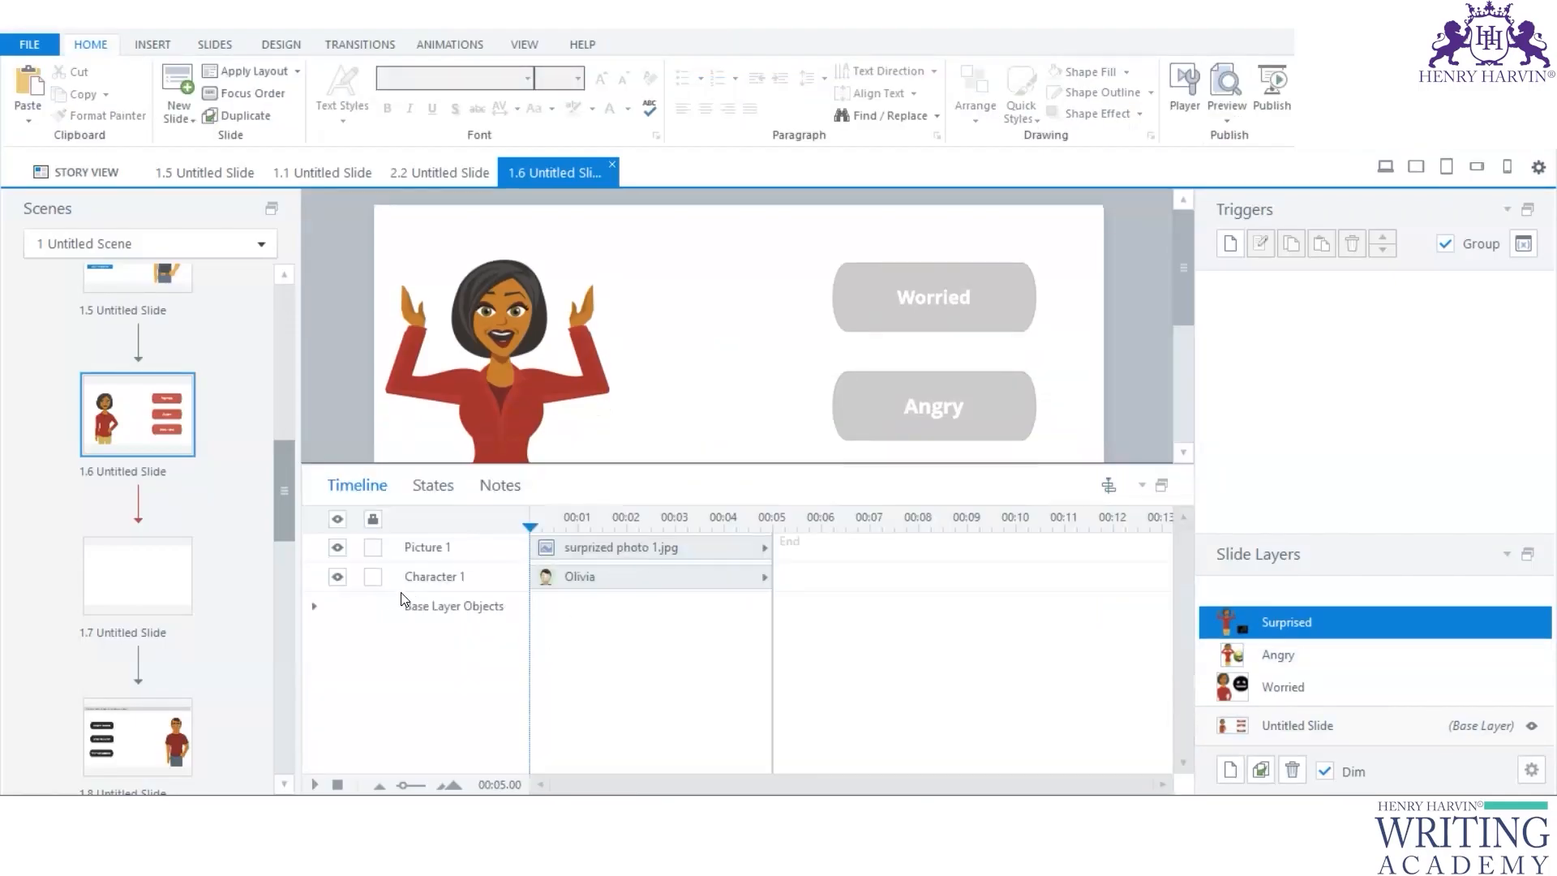
click(315, 608)
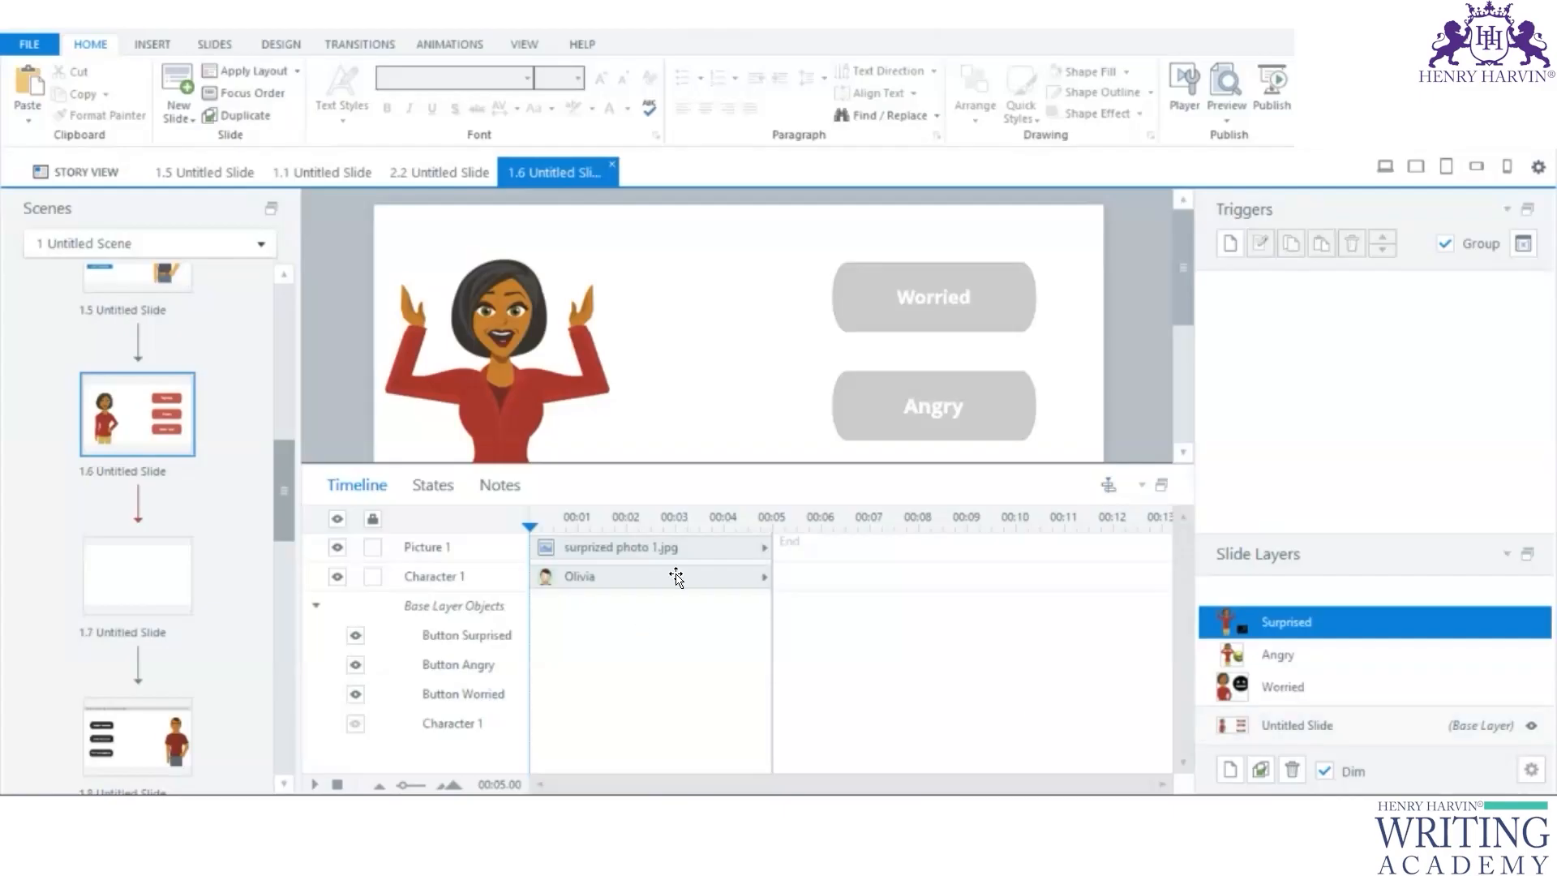
drag(705, 463, 731, 412)
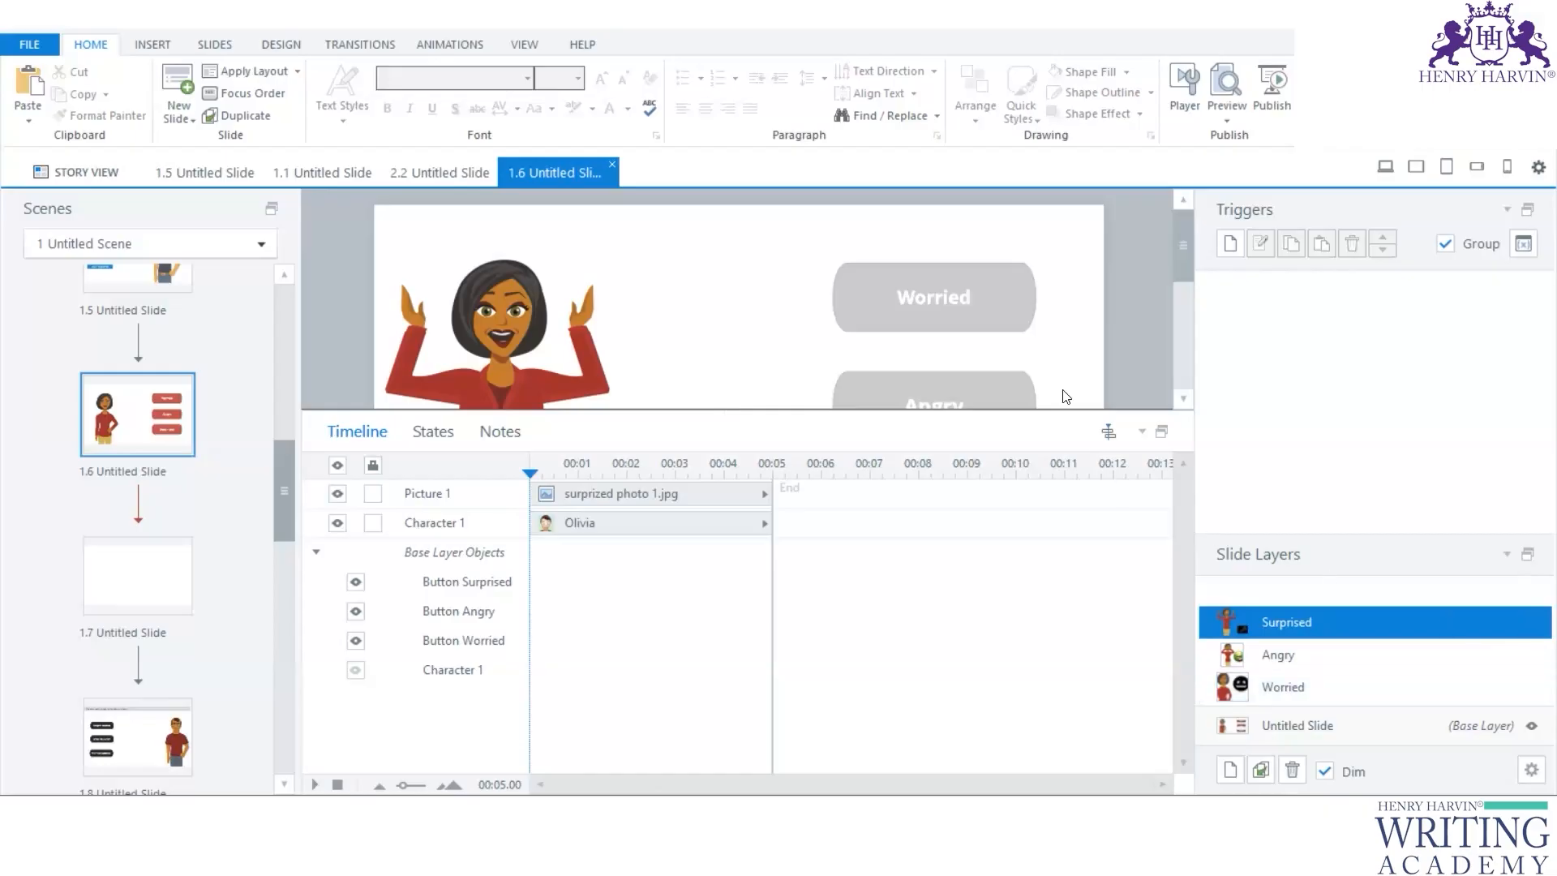
drag(1053, 410, 1048, 579)
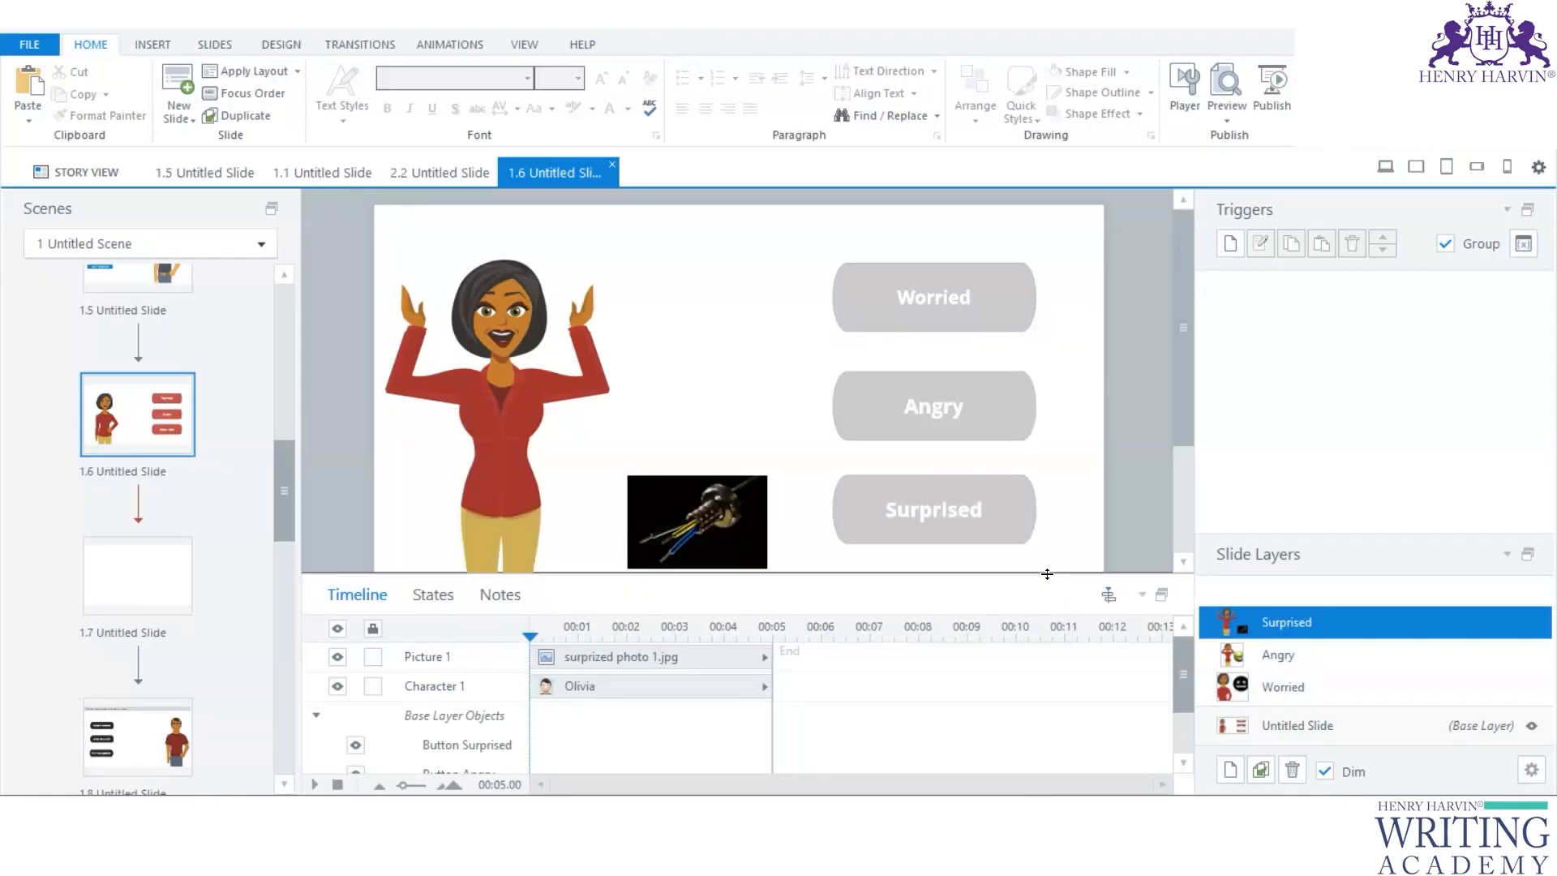
drag(1047, 573, 1036, 418)
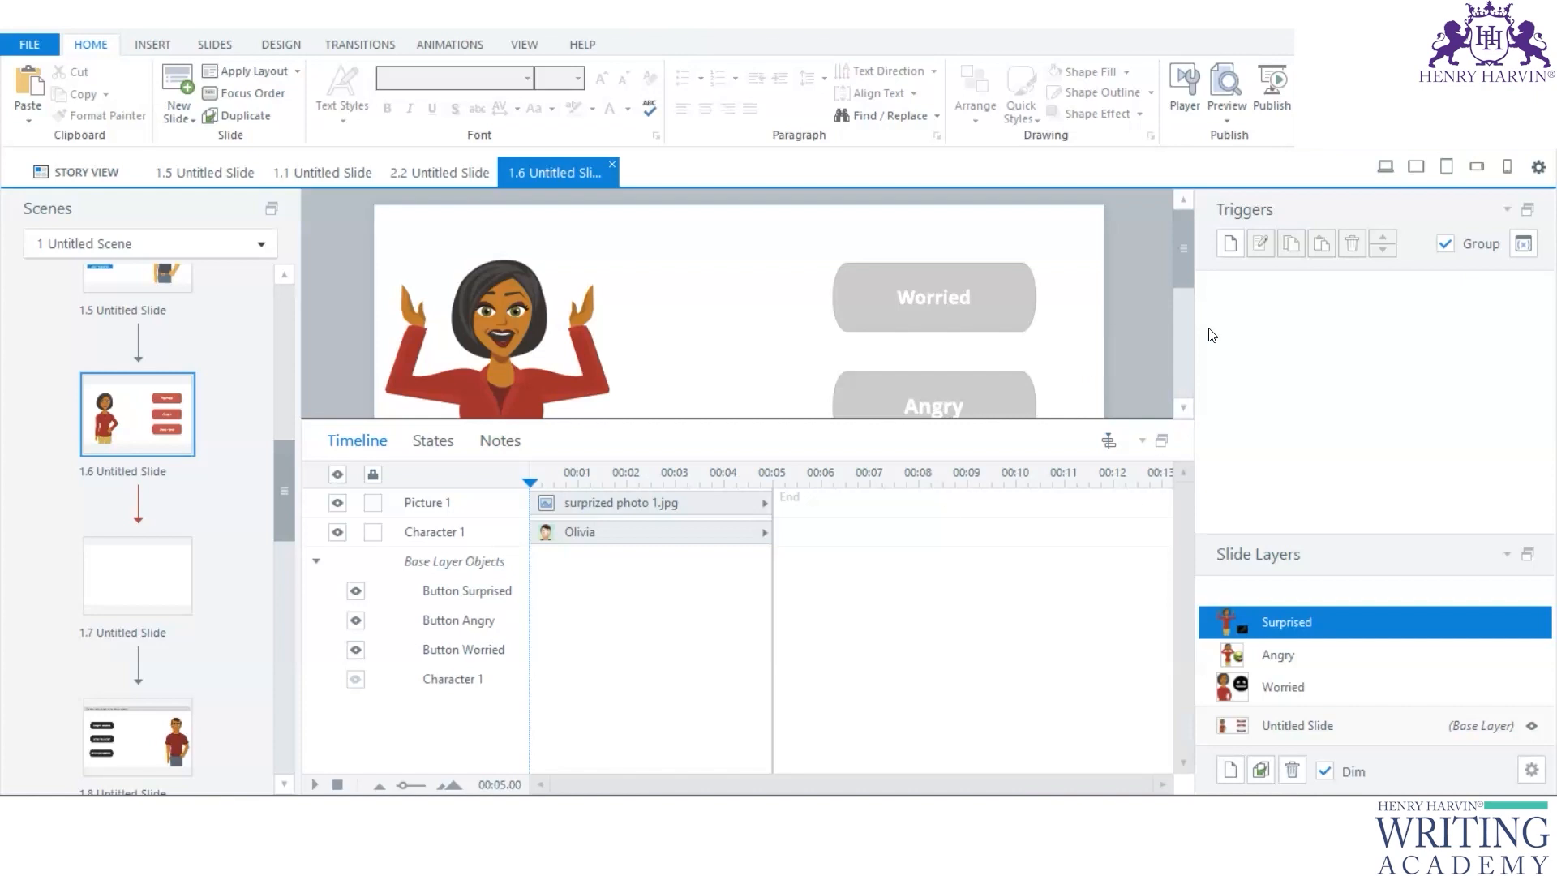
Step: On the base layer, add a trigger that shows the Surprised layer when the user clicks Button Surprised
click(1301, 724)
click(1230, 244)
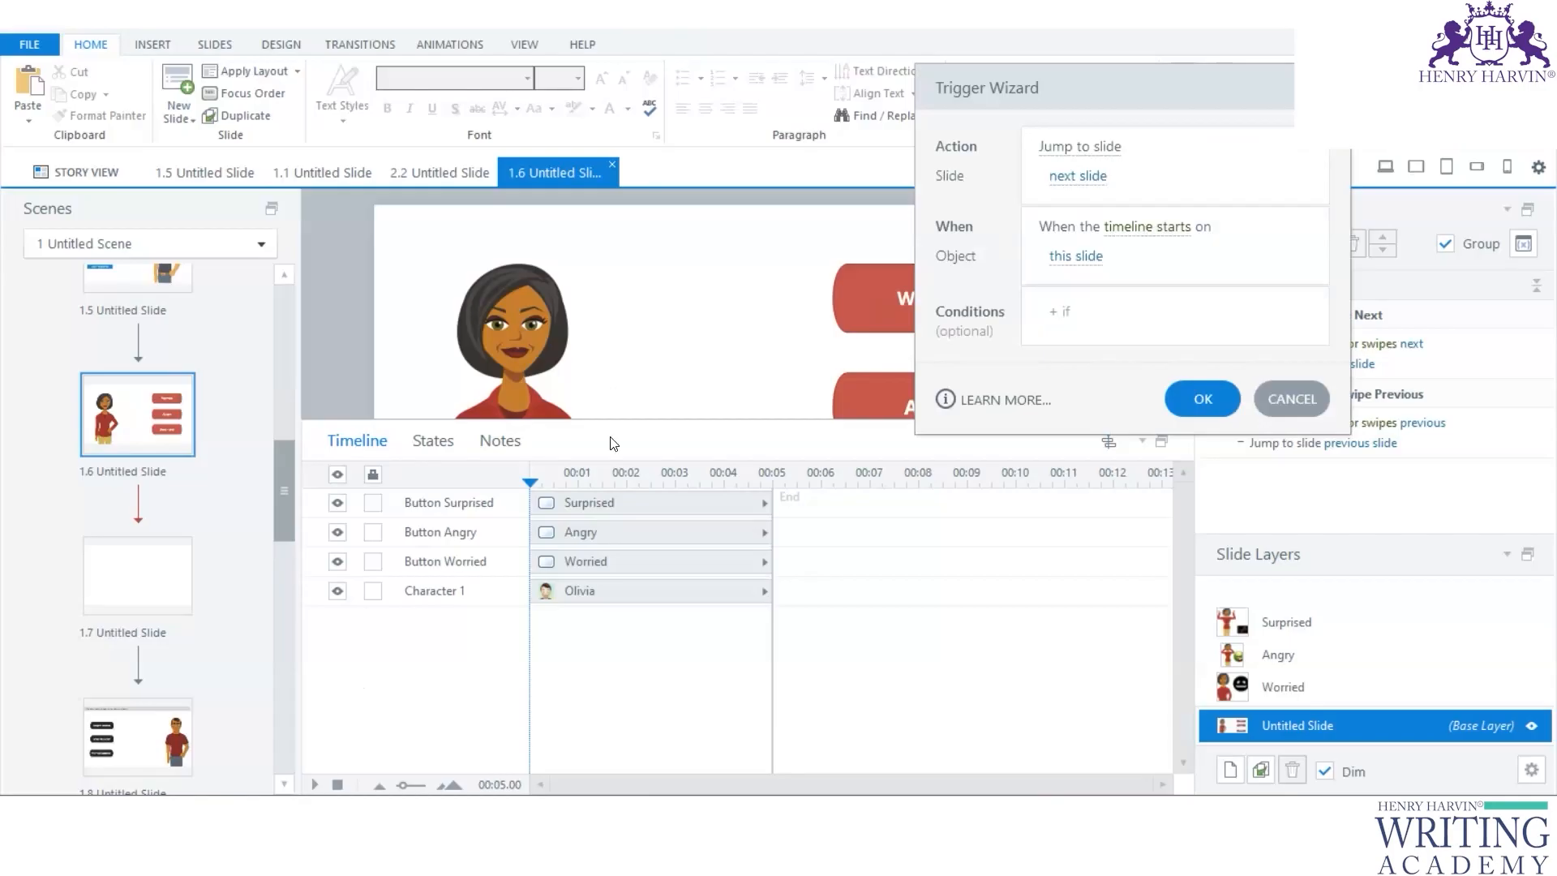
click(1082, 147)
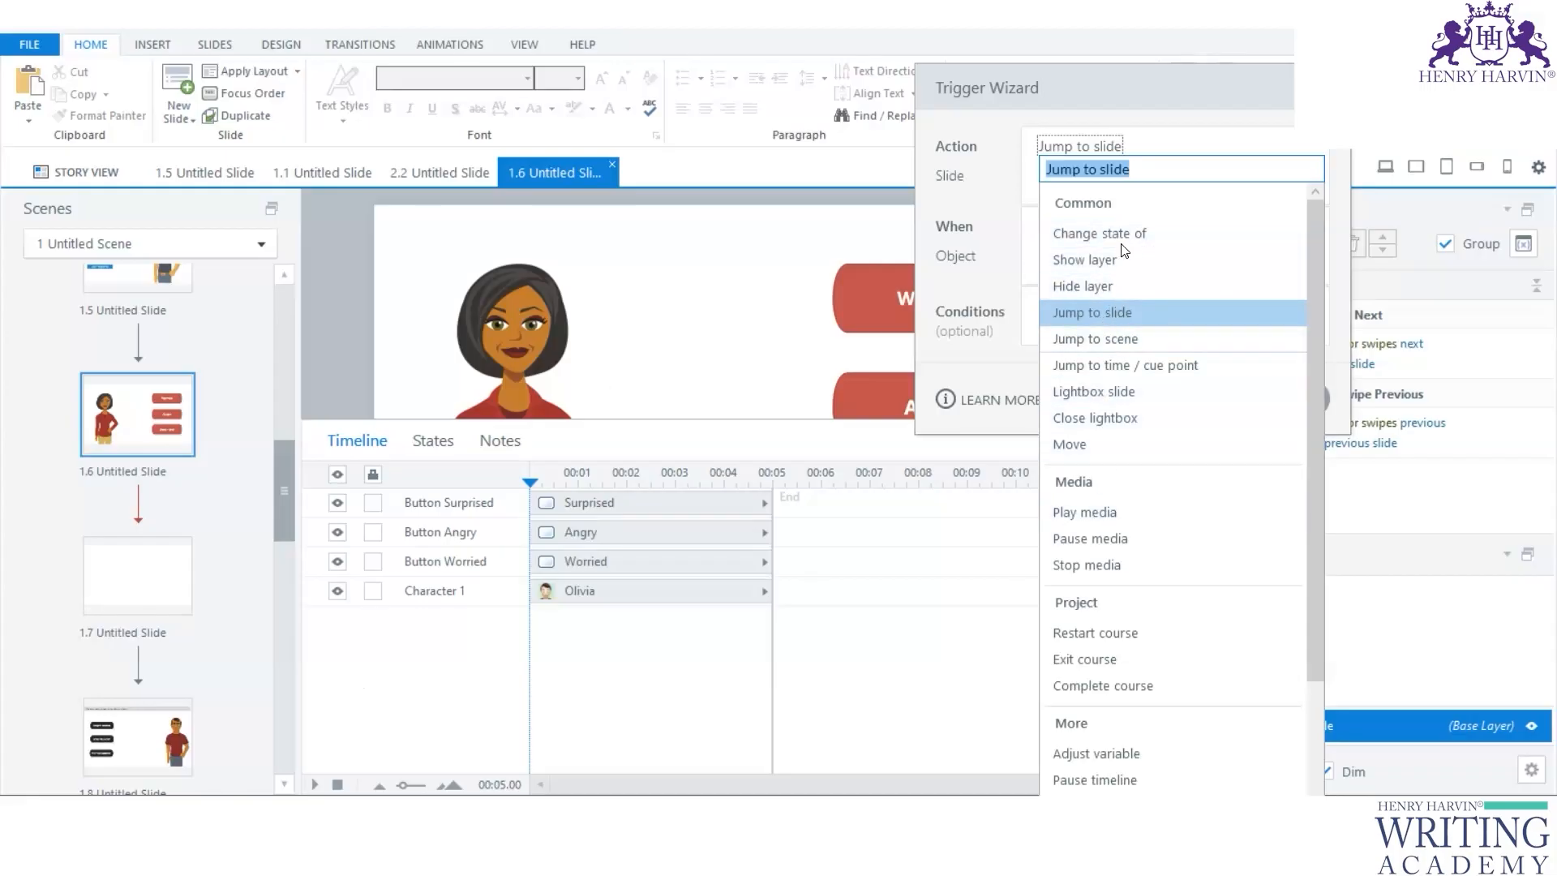
click(1110, 268)
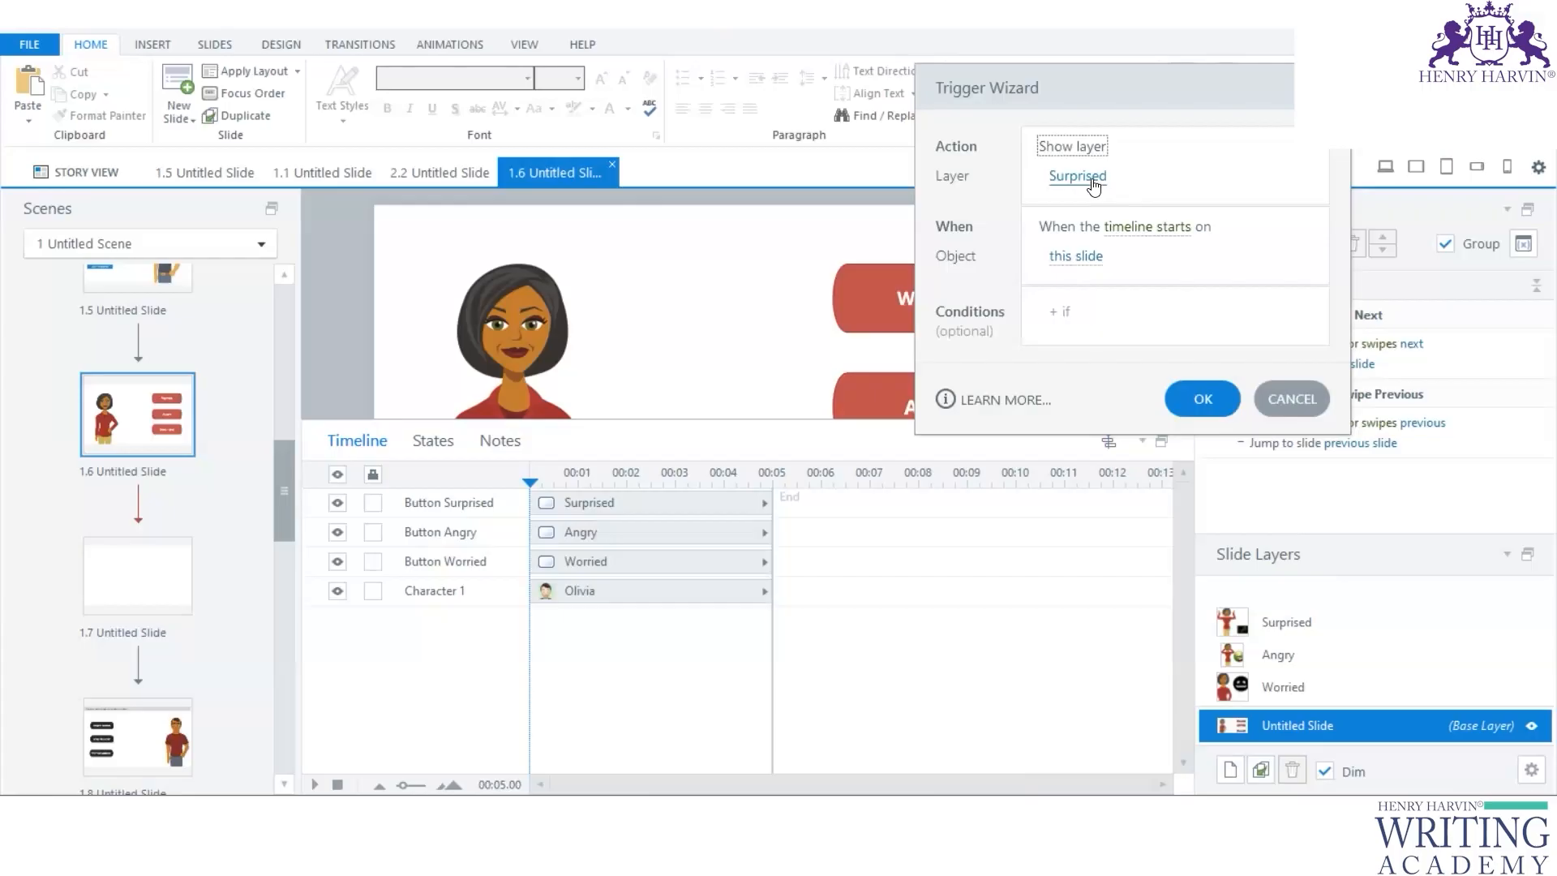
click(1143, 231)
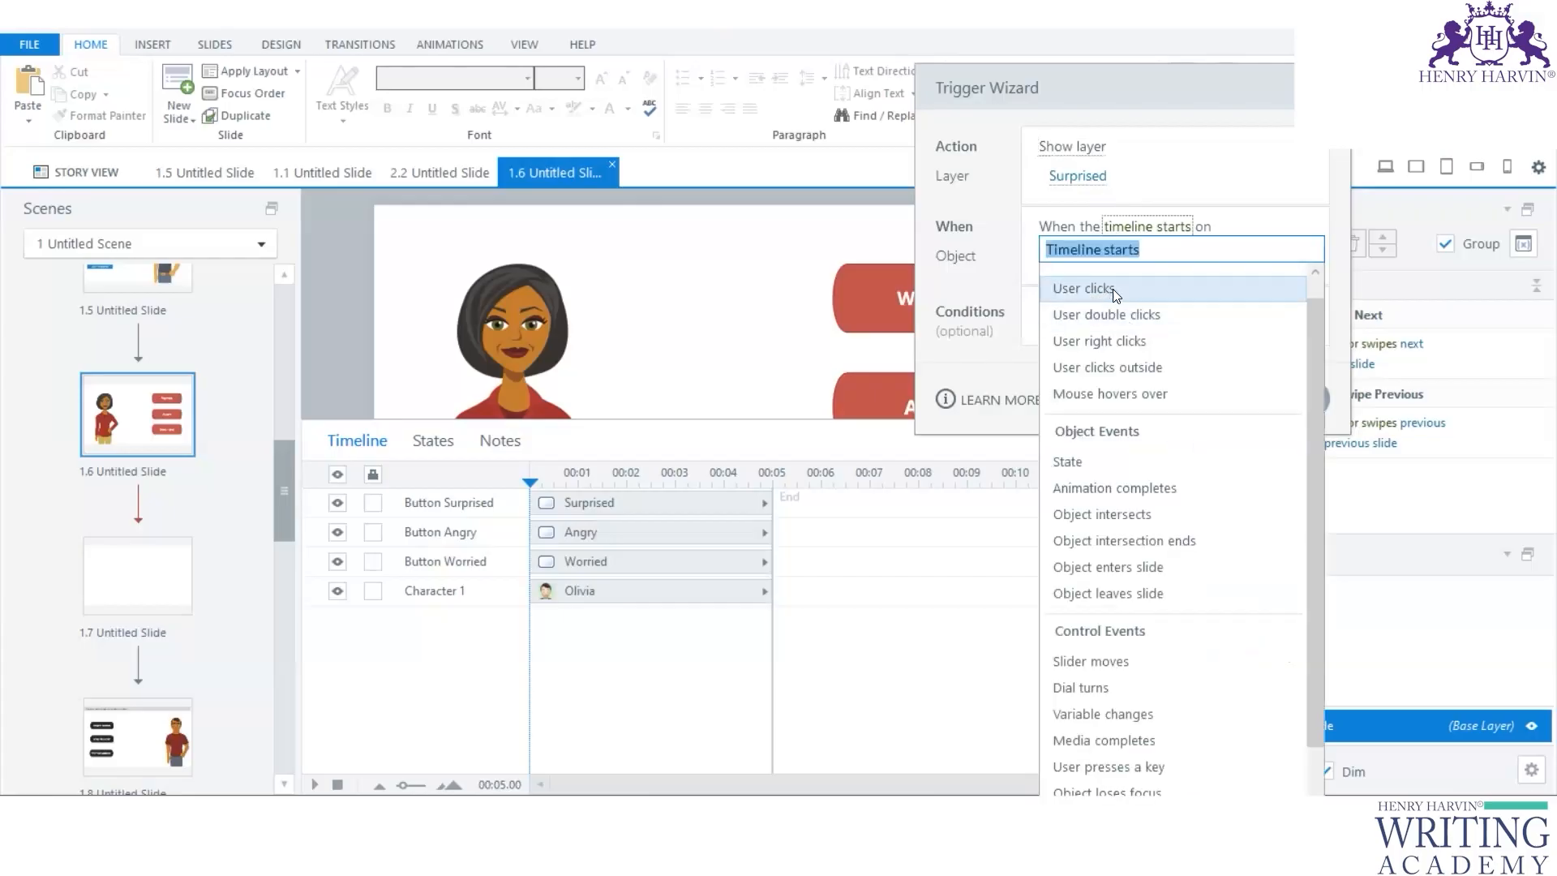
click(1116, 293)
click(1115, 257)
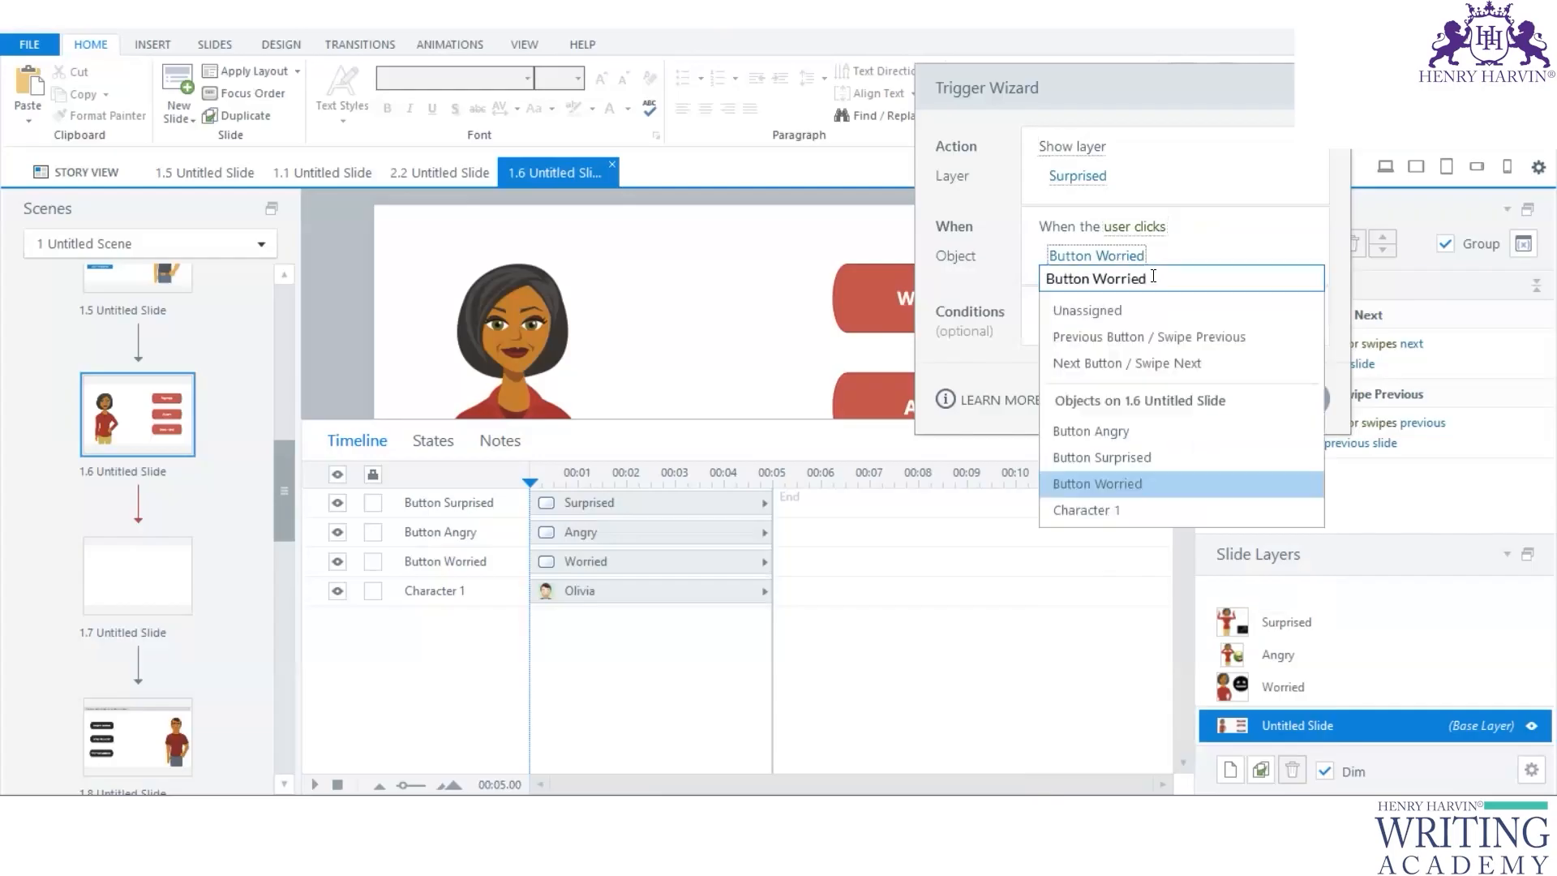
click(1117, 457)
click(1199, 399)
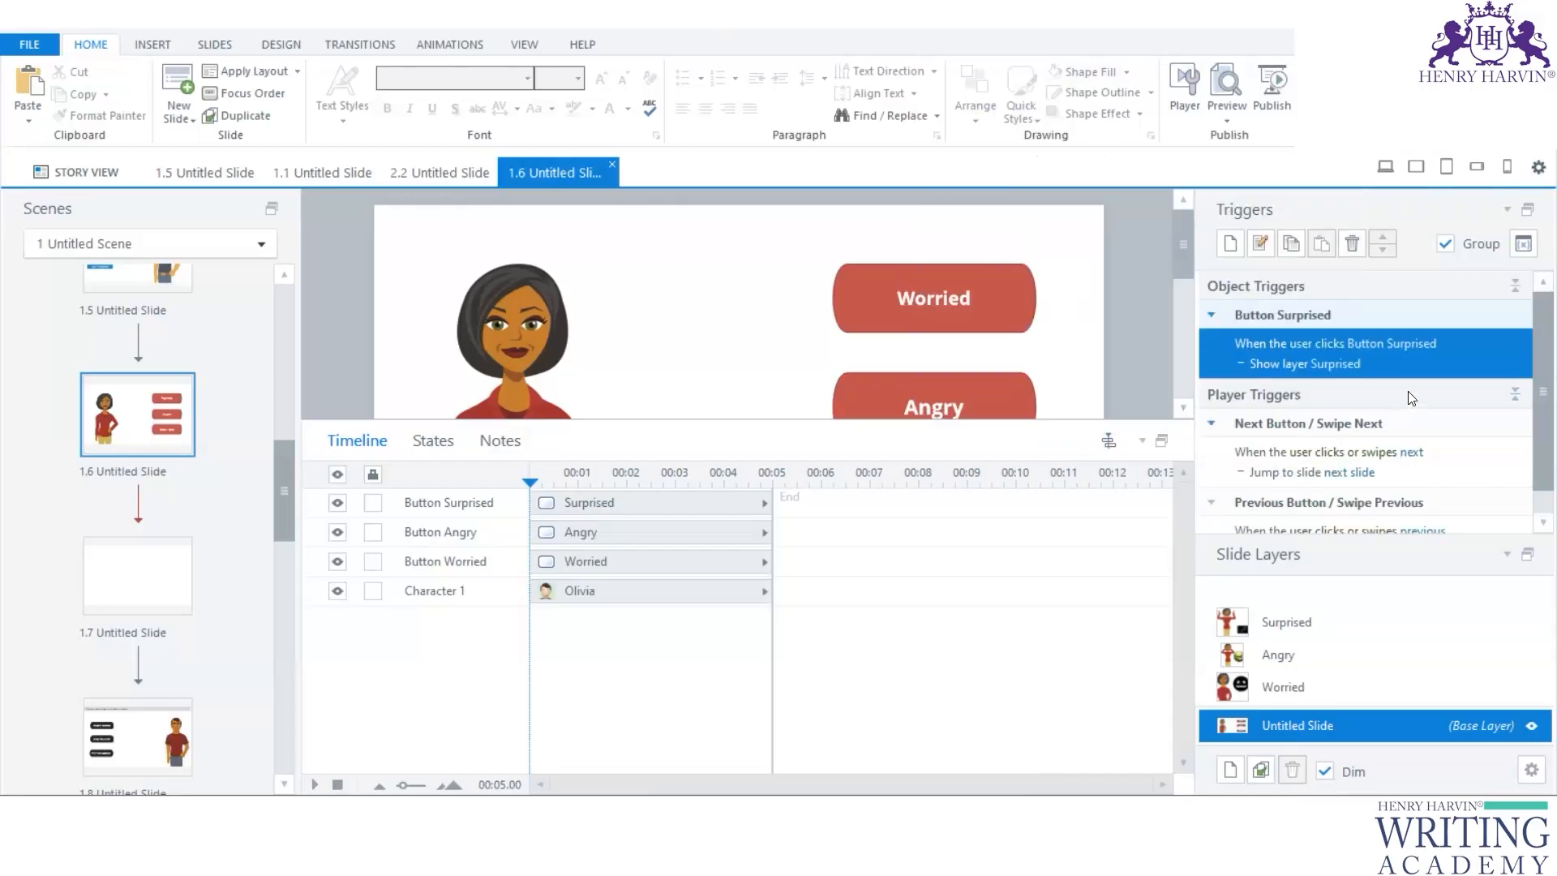
Step: Copy the Surprised button's show-layer trigger onto the Worried and Angry buttons
click(1455, 358)
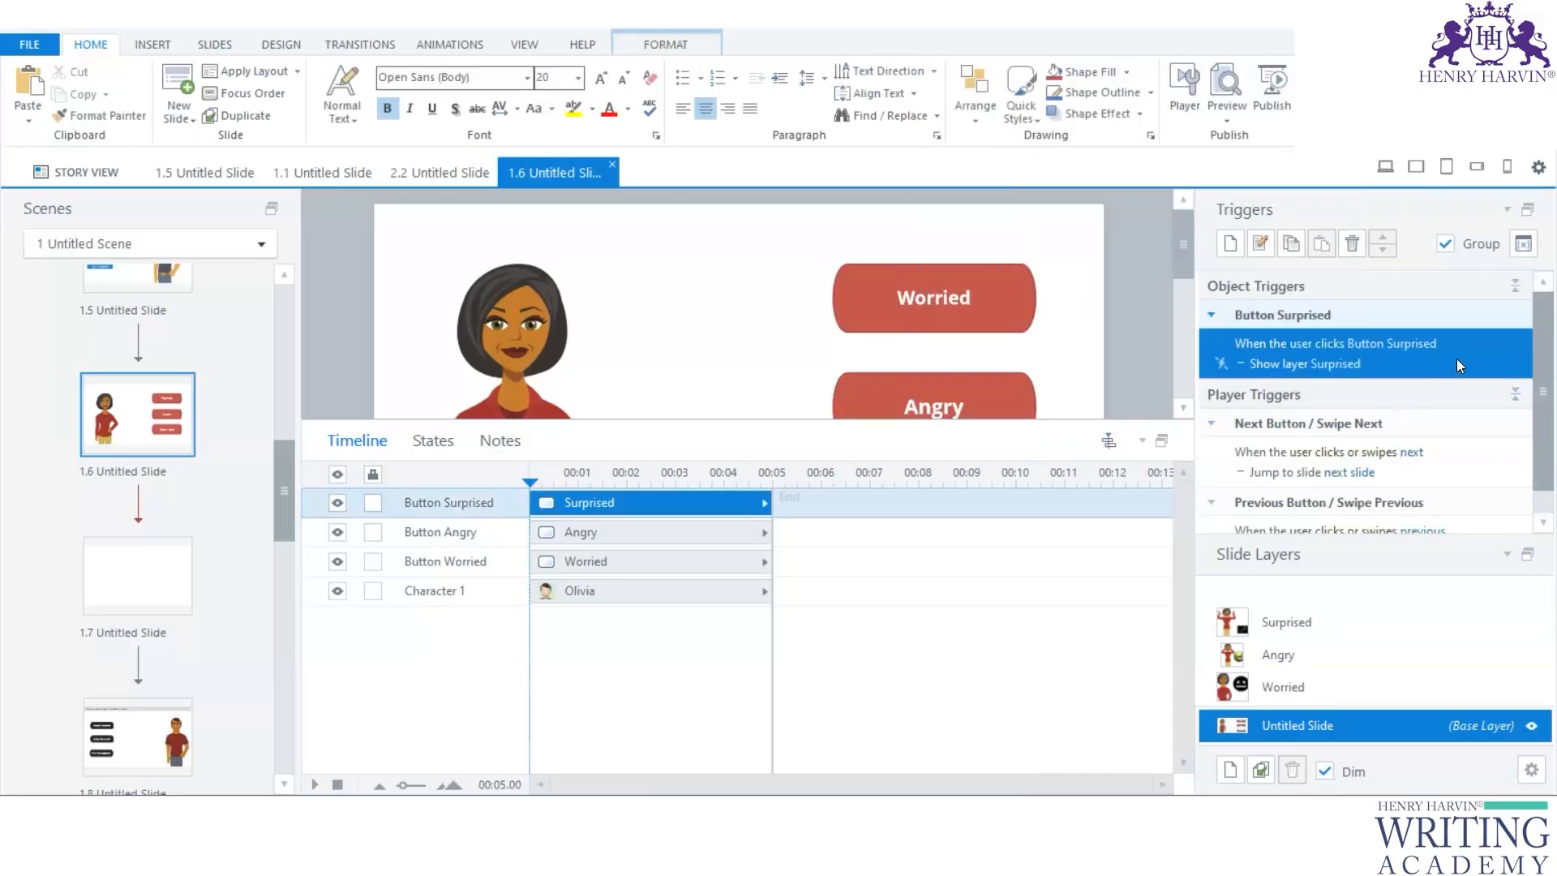
click(1007, 312)
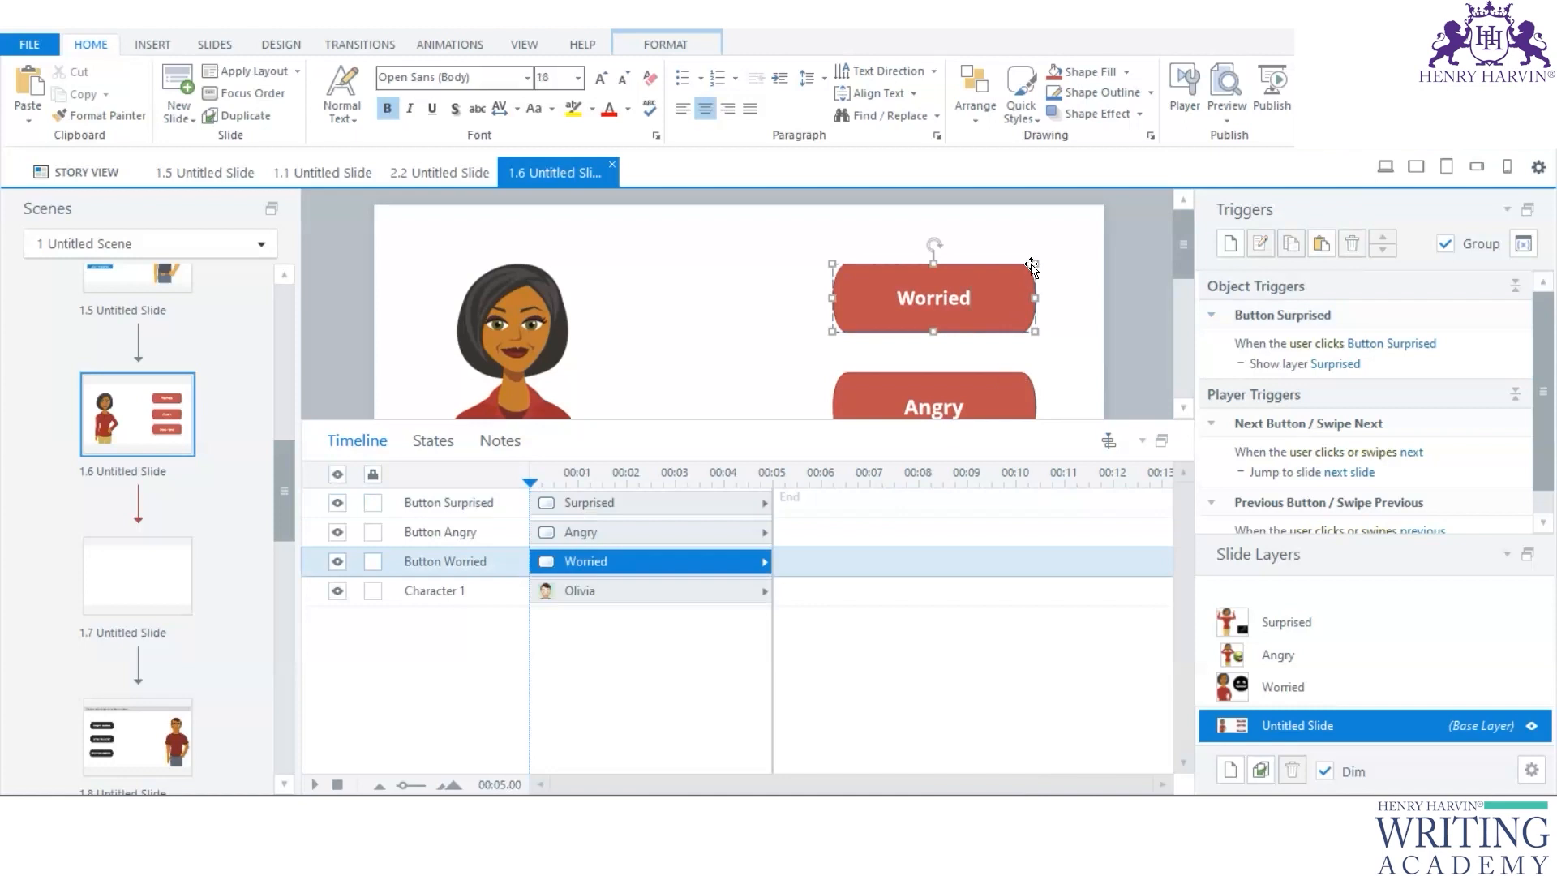
key(ctrl+v)
click(1024, 383)
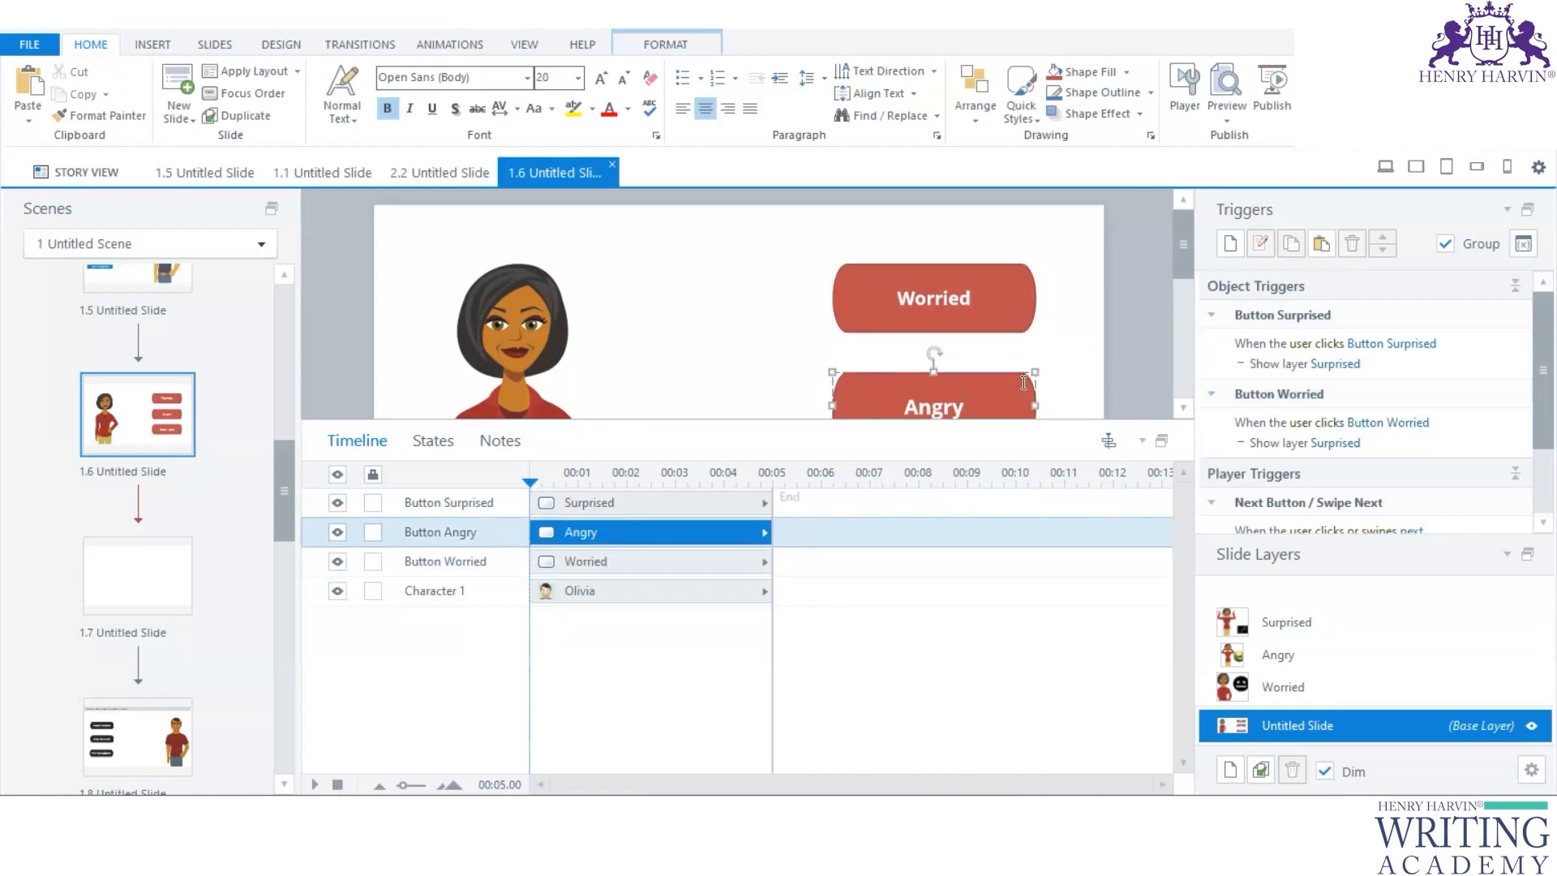
key(ctrl+v)
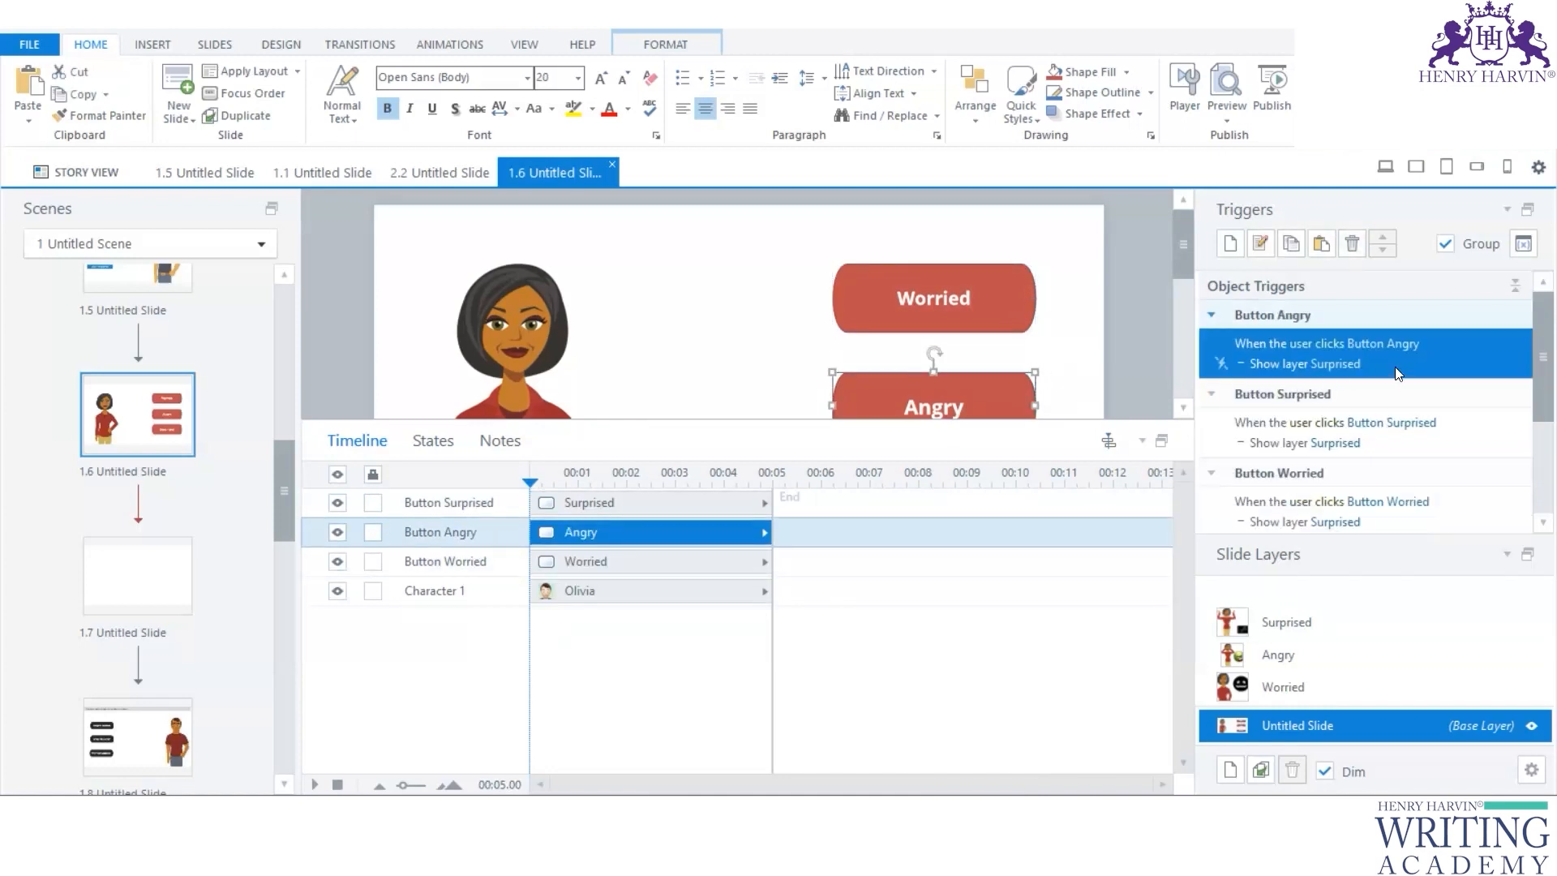
Step: Set the Angry button's trigger to show the Angry layer and the Worried button's trigger to show the Worried layer
click(1344, 364)
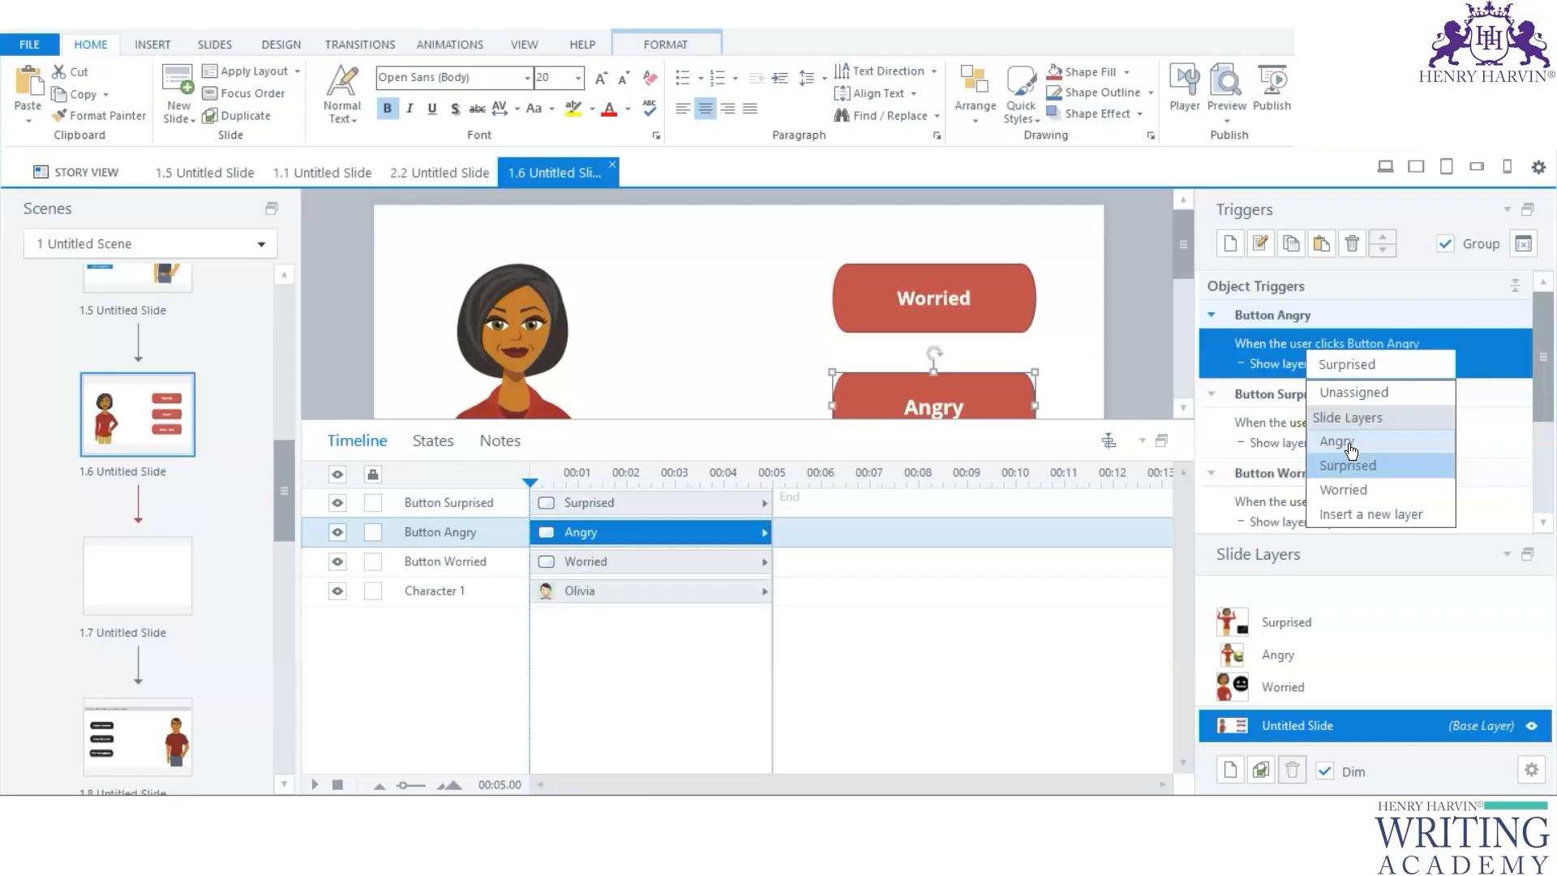
click(1348, 443)
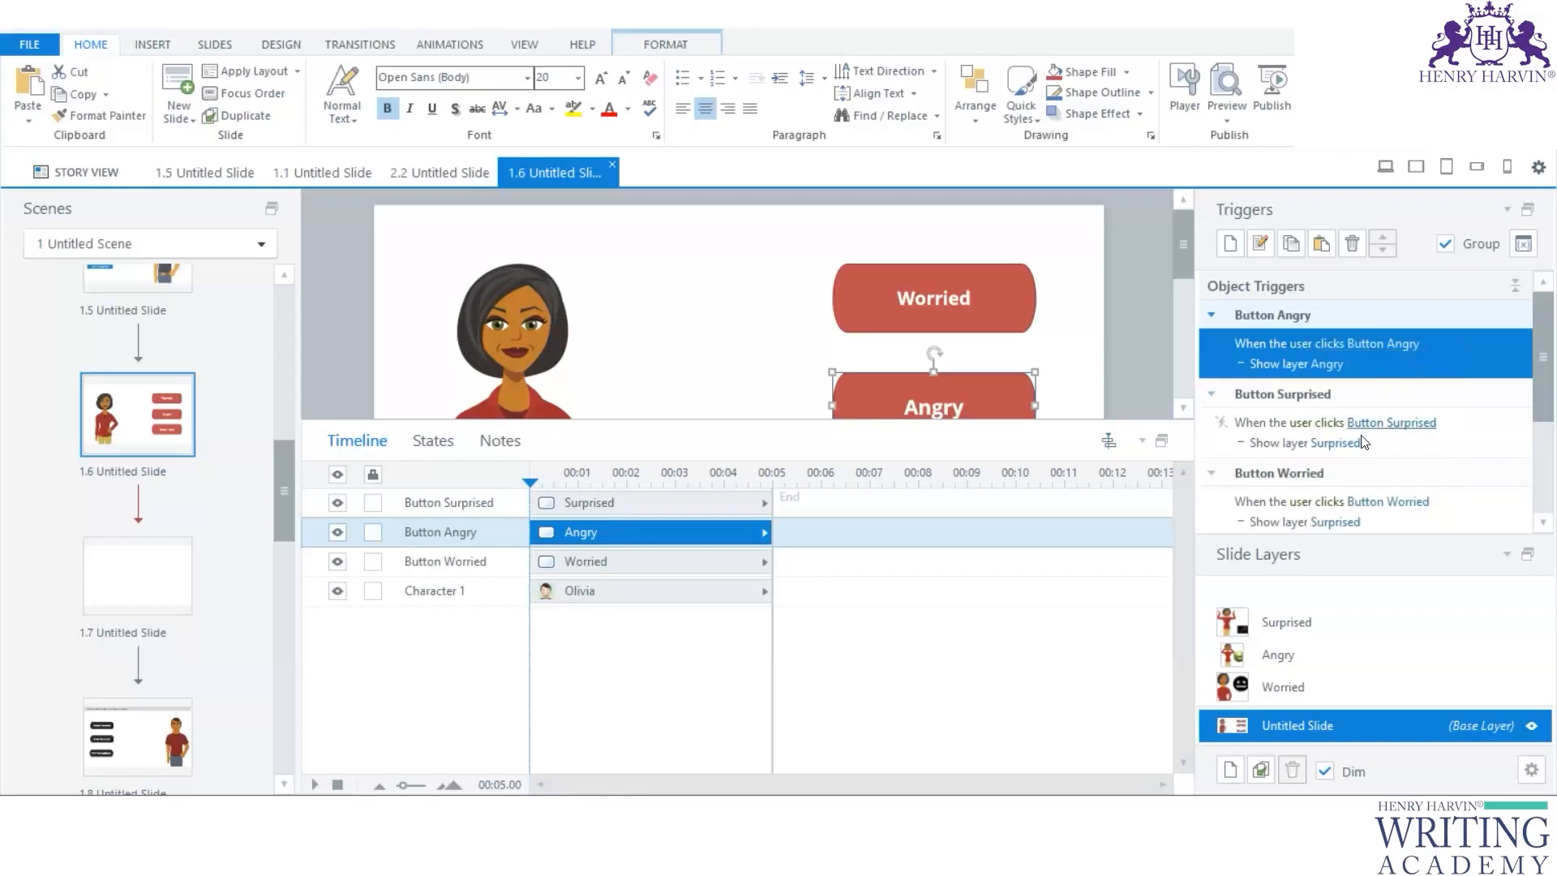
click(1349, 522)
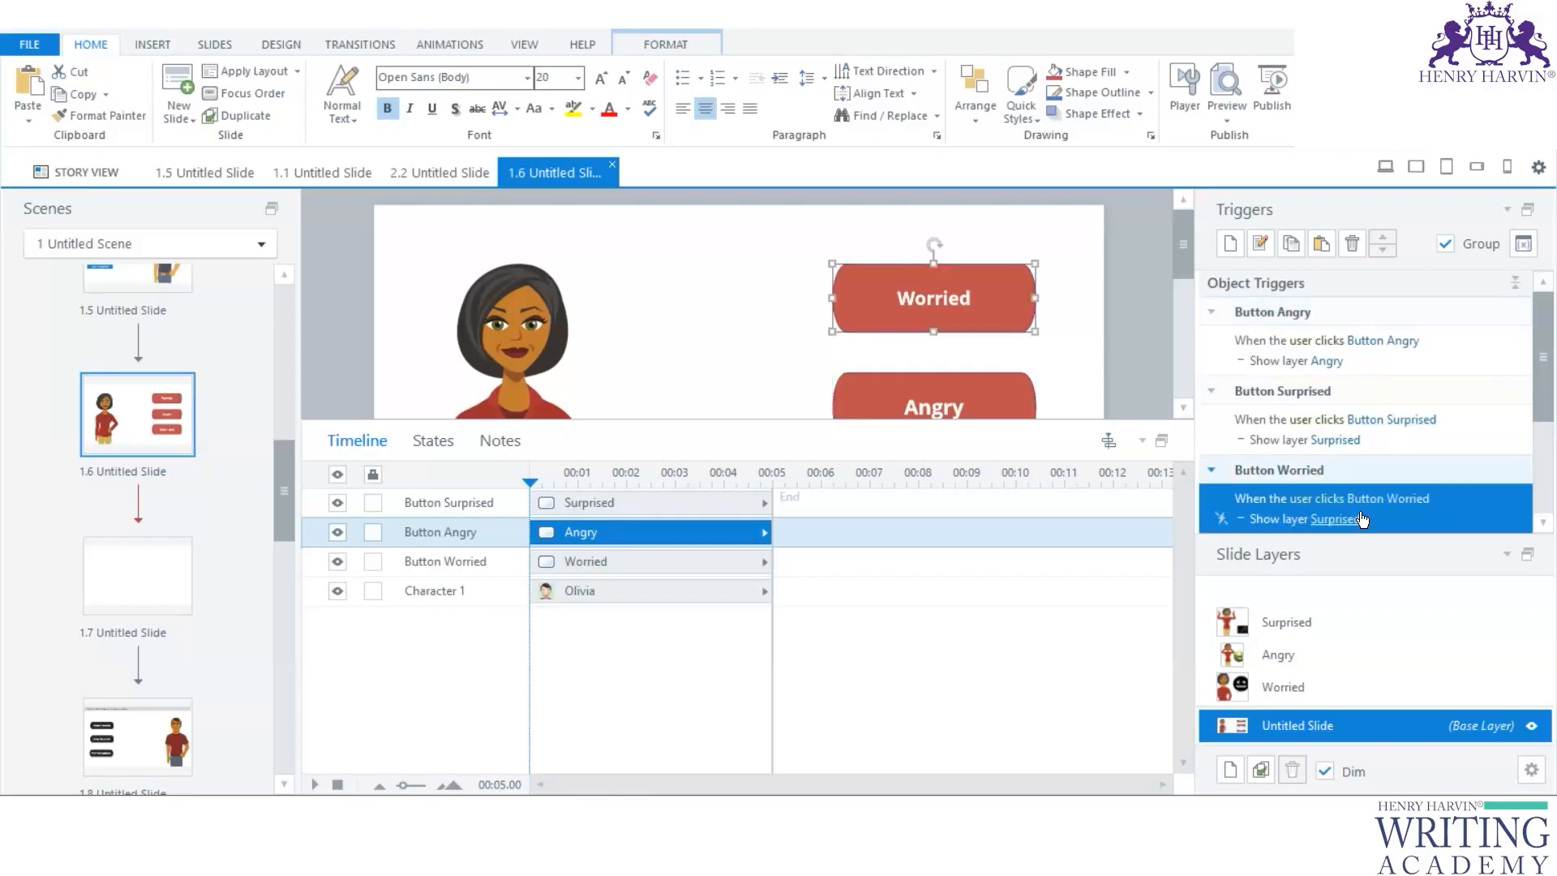
click(1353, 640)
mouse_move(1535, 375)
mouse_down()
mouse_move(1535, 431)
mouse_move(1534, 387)
mouse_up()
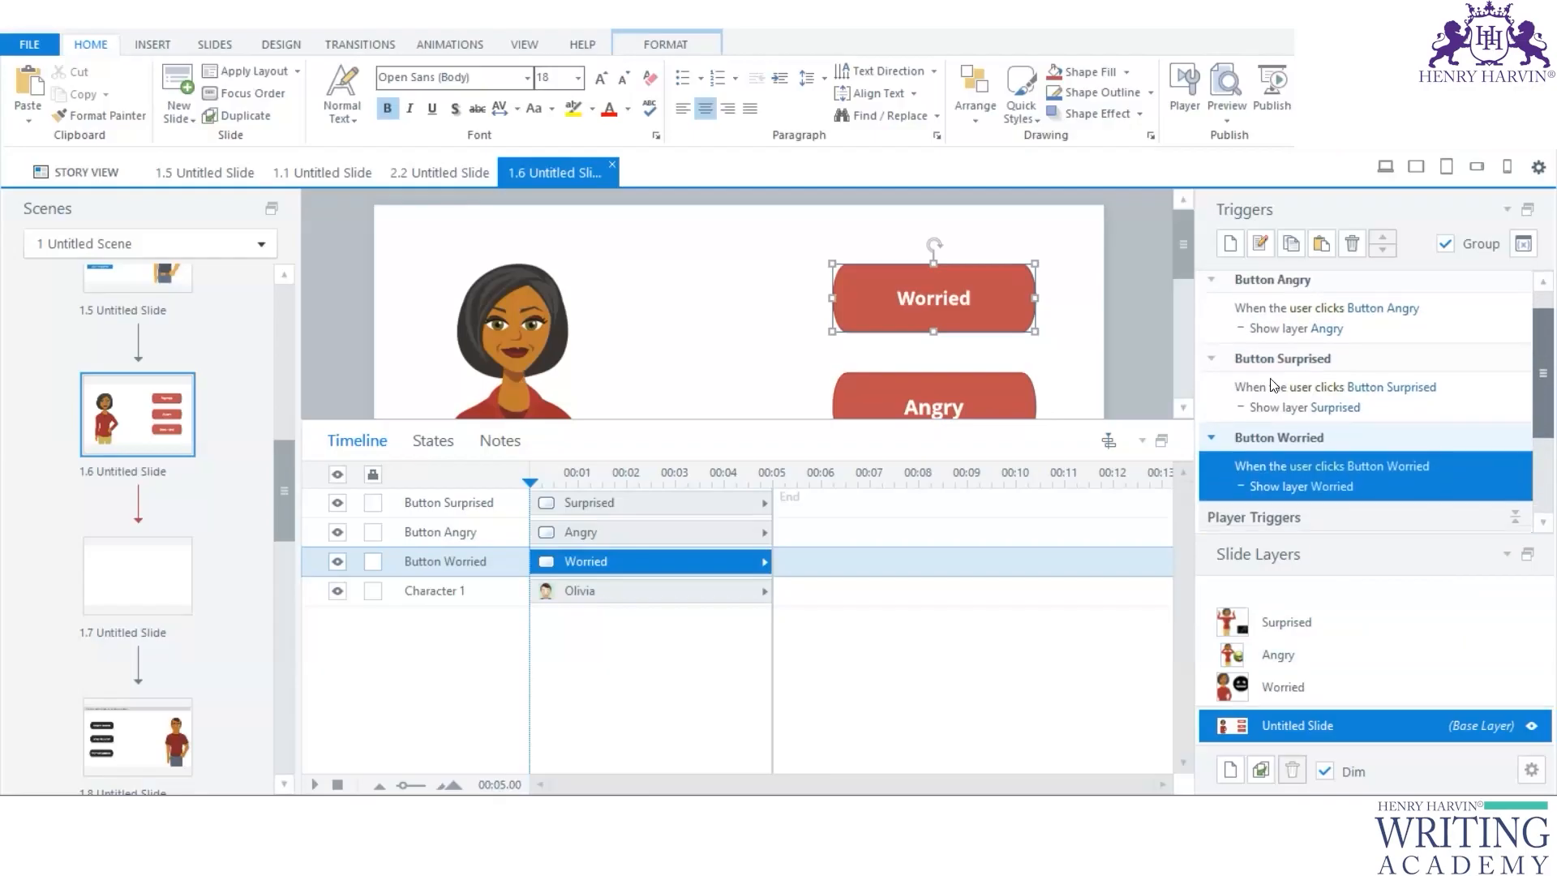
Step: Reduce the timeline area to reveal the whole slide and review the triggers of the three buttons
click(1209, 358)
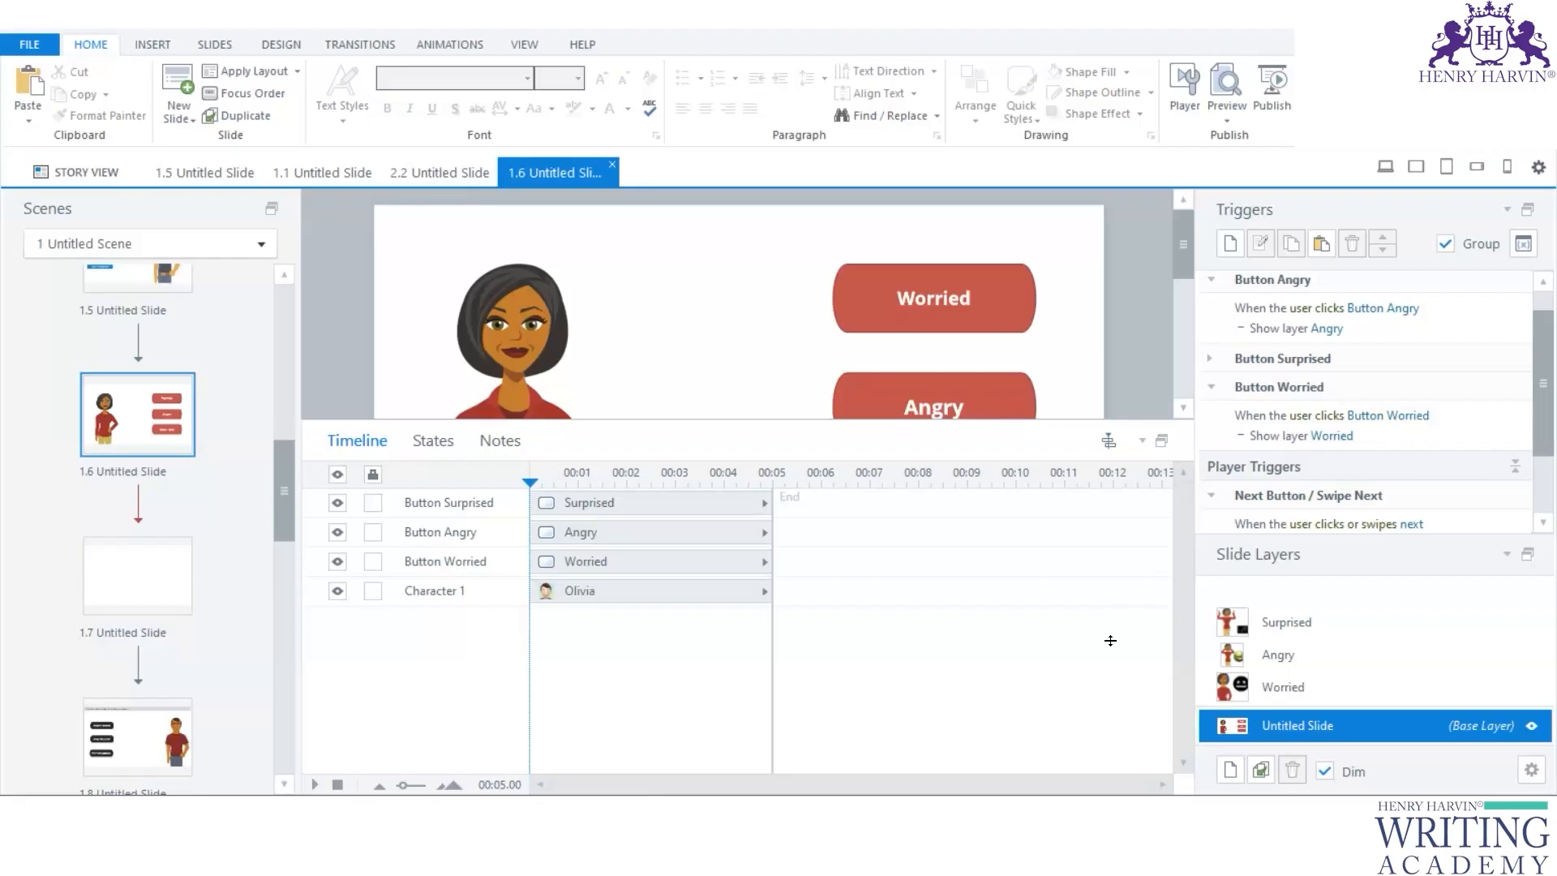
drag(1110, 640, 1107, 645)
drag(1535, 393, 1534, 367)
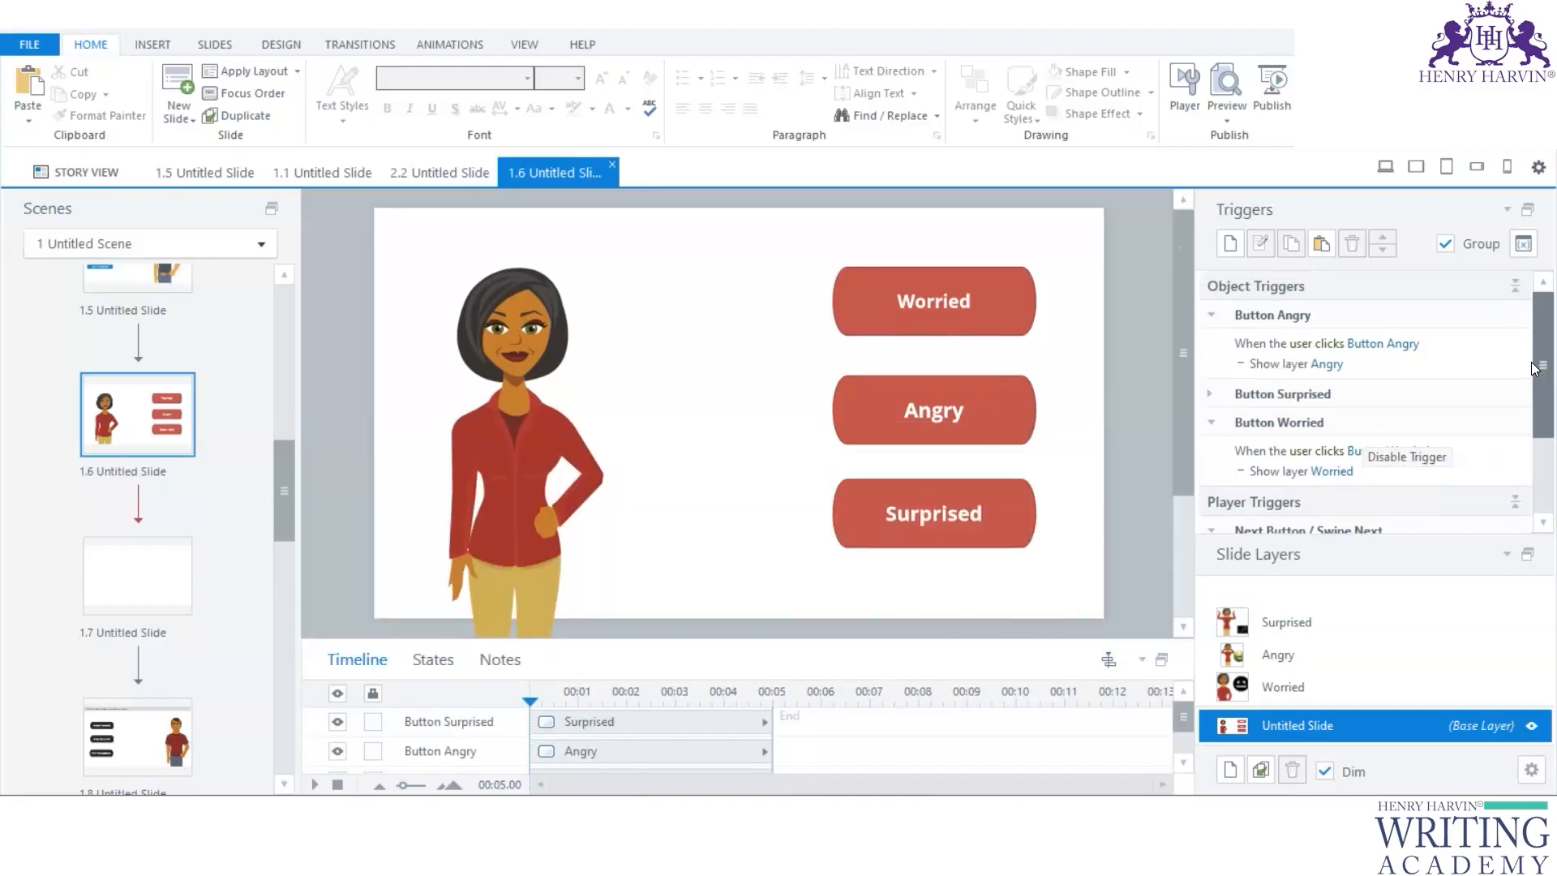
click(1209, 394)
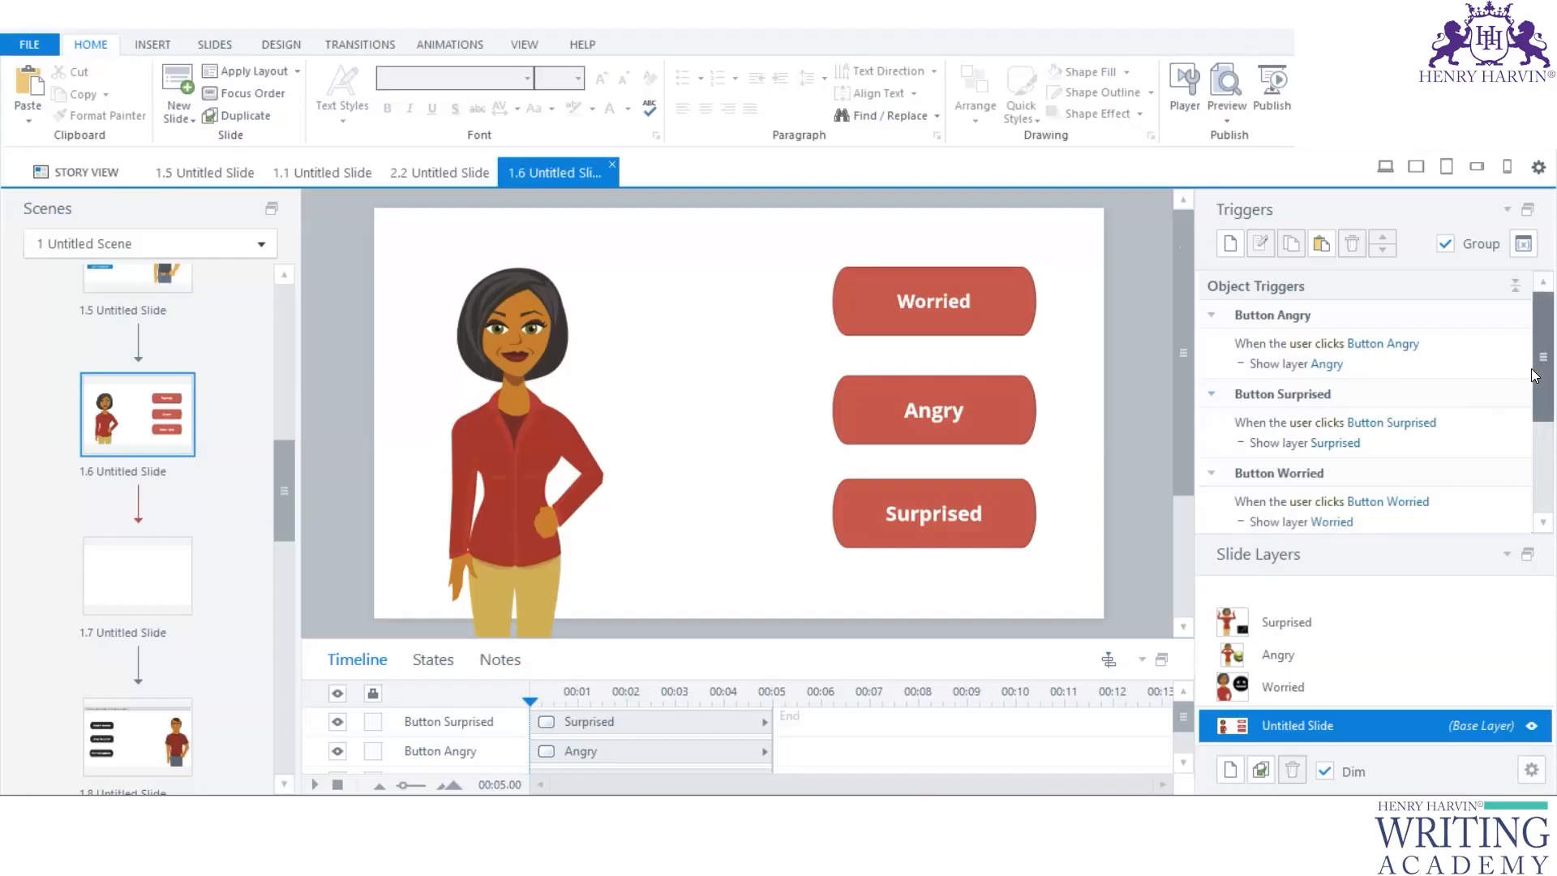
scroll(1535, 375, down, 1)
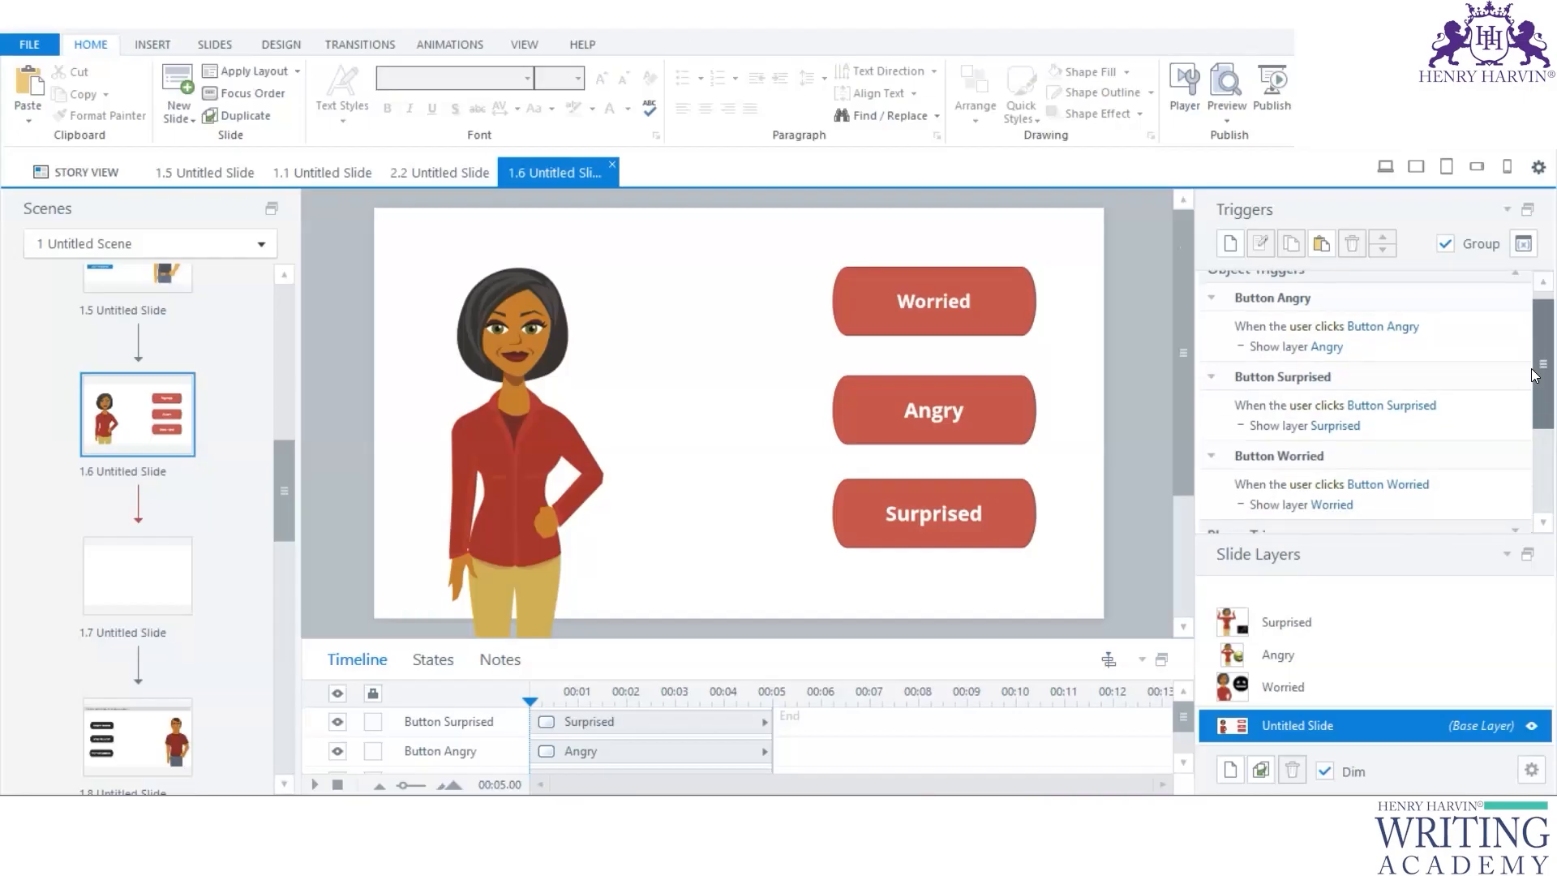
Step: Preview this slide only and test the Worried, Angry and Surprised buttons in turn
click(1226, 120)
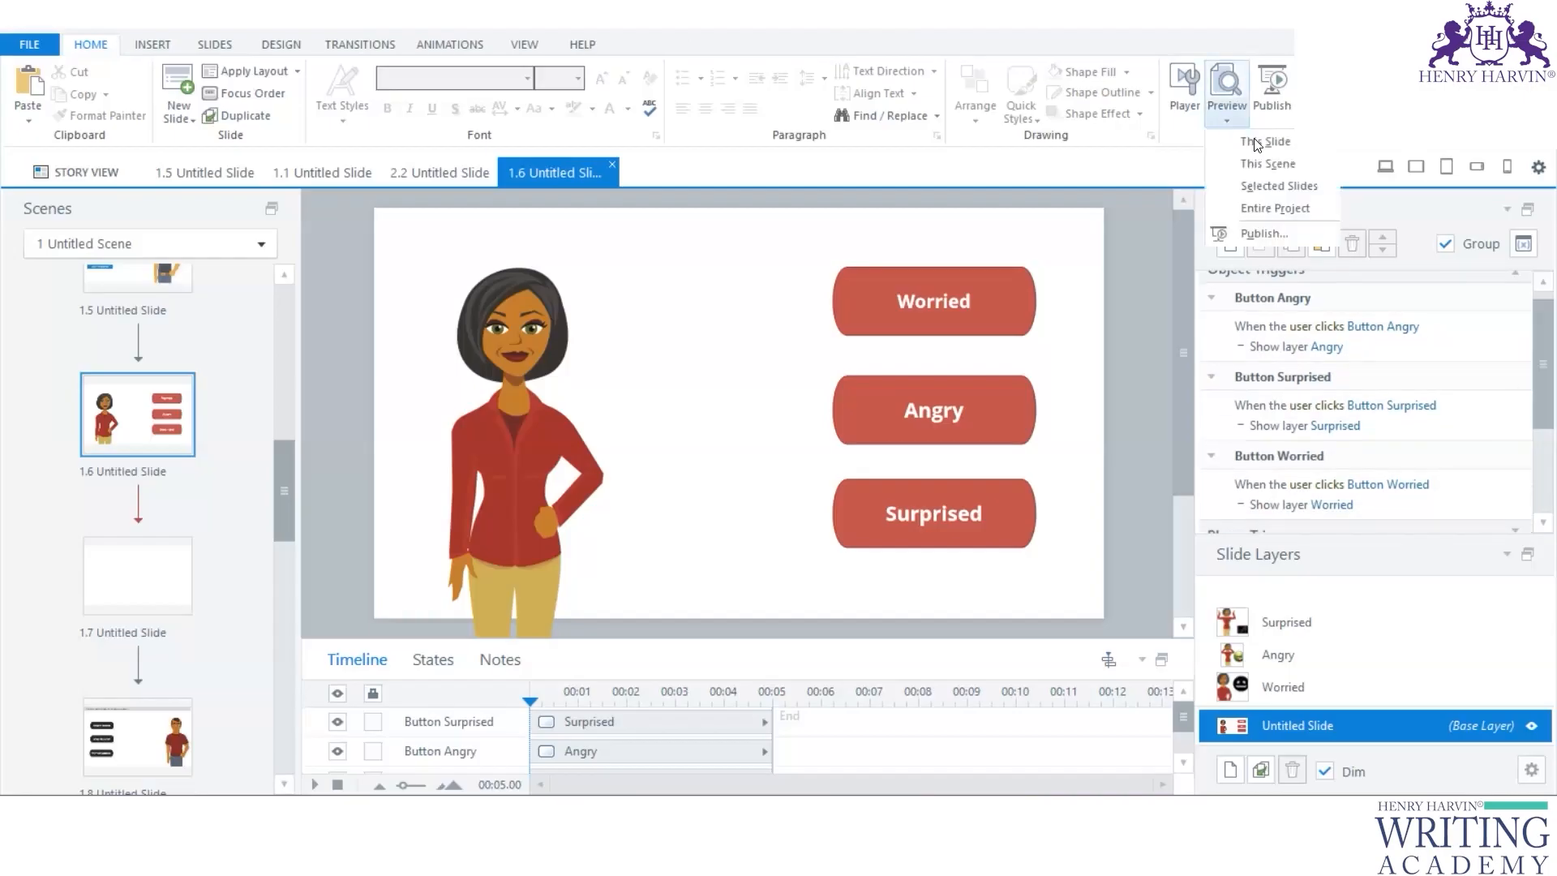
click(1259, 142)
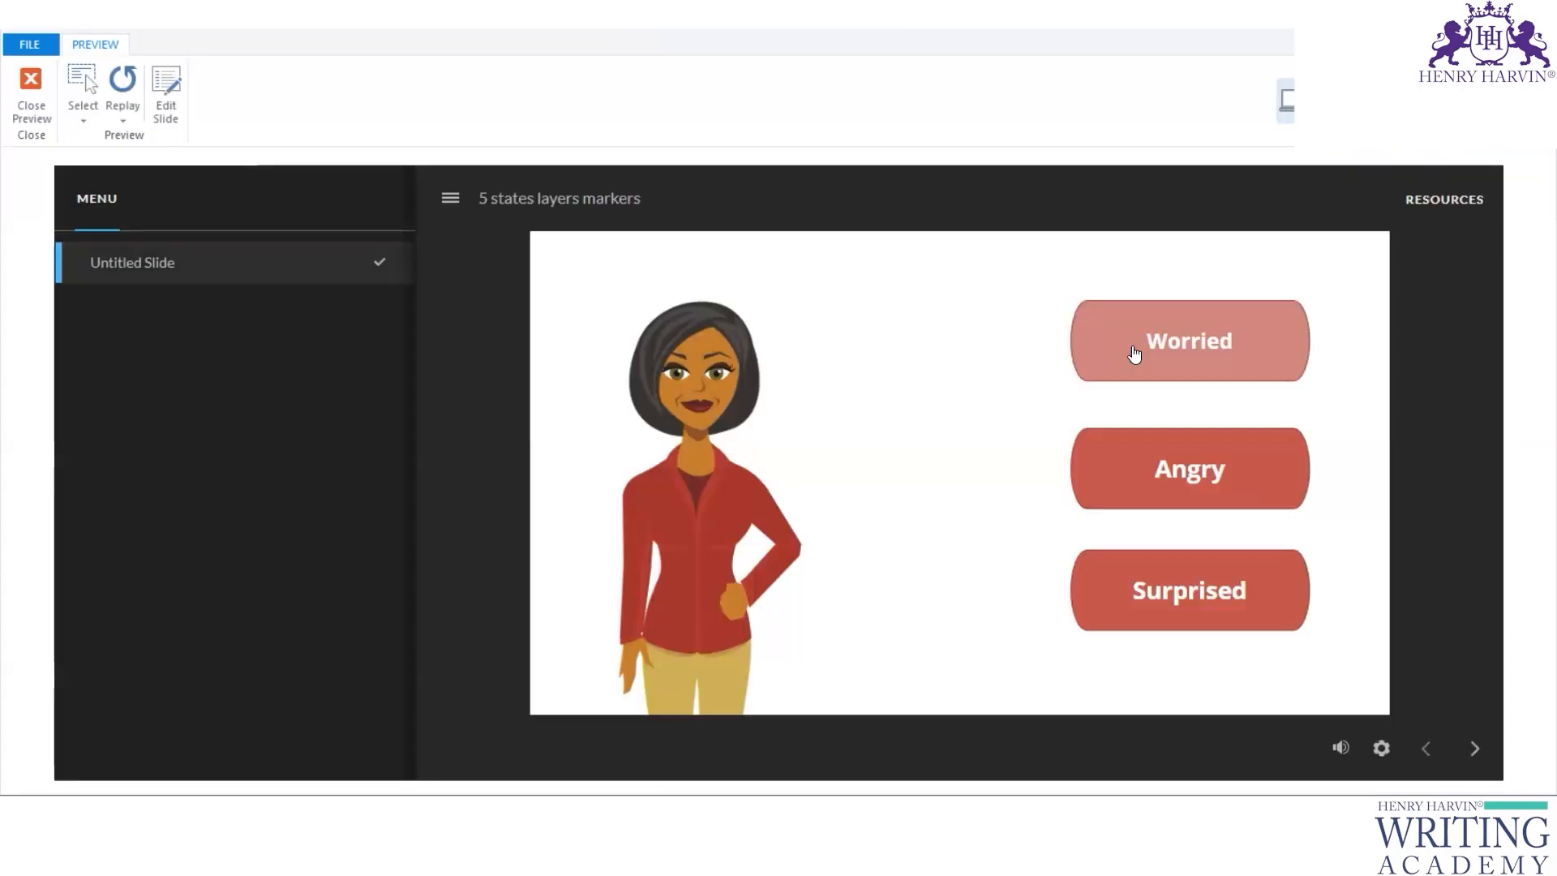
click(1185, 358)
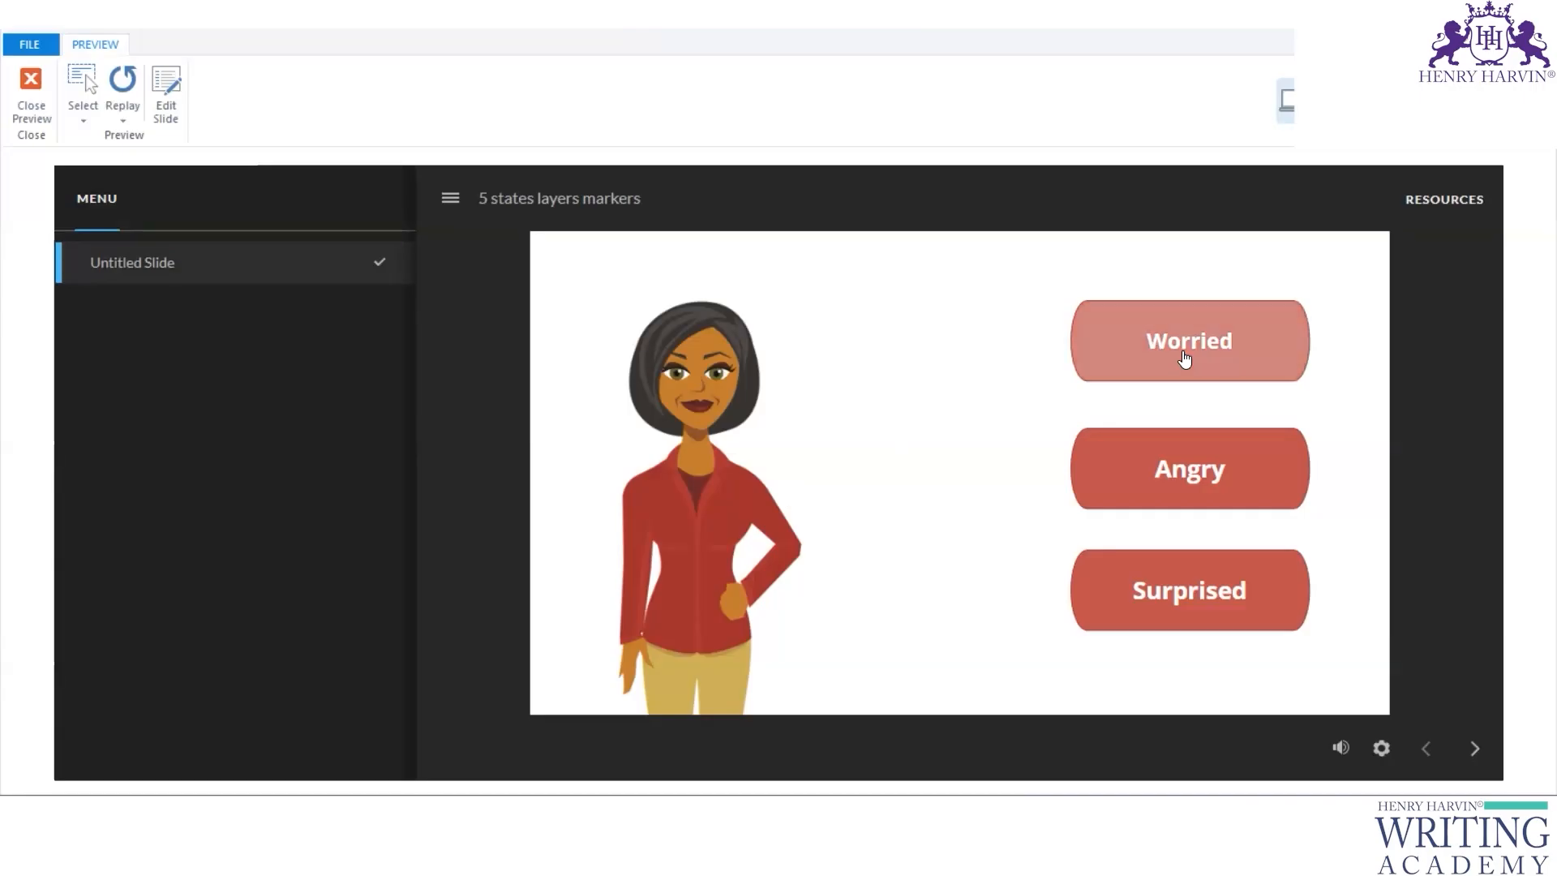
click(1202, 477)
click(1208, 600)
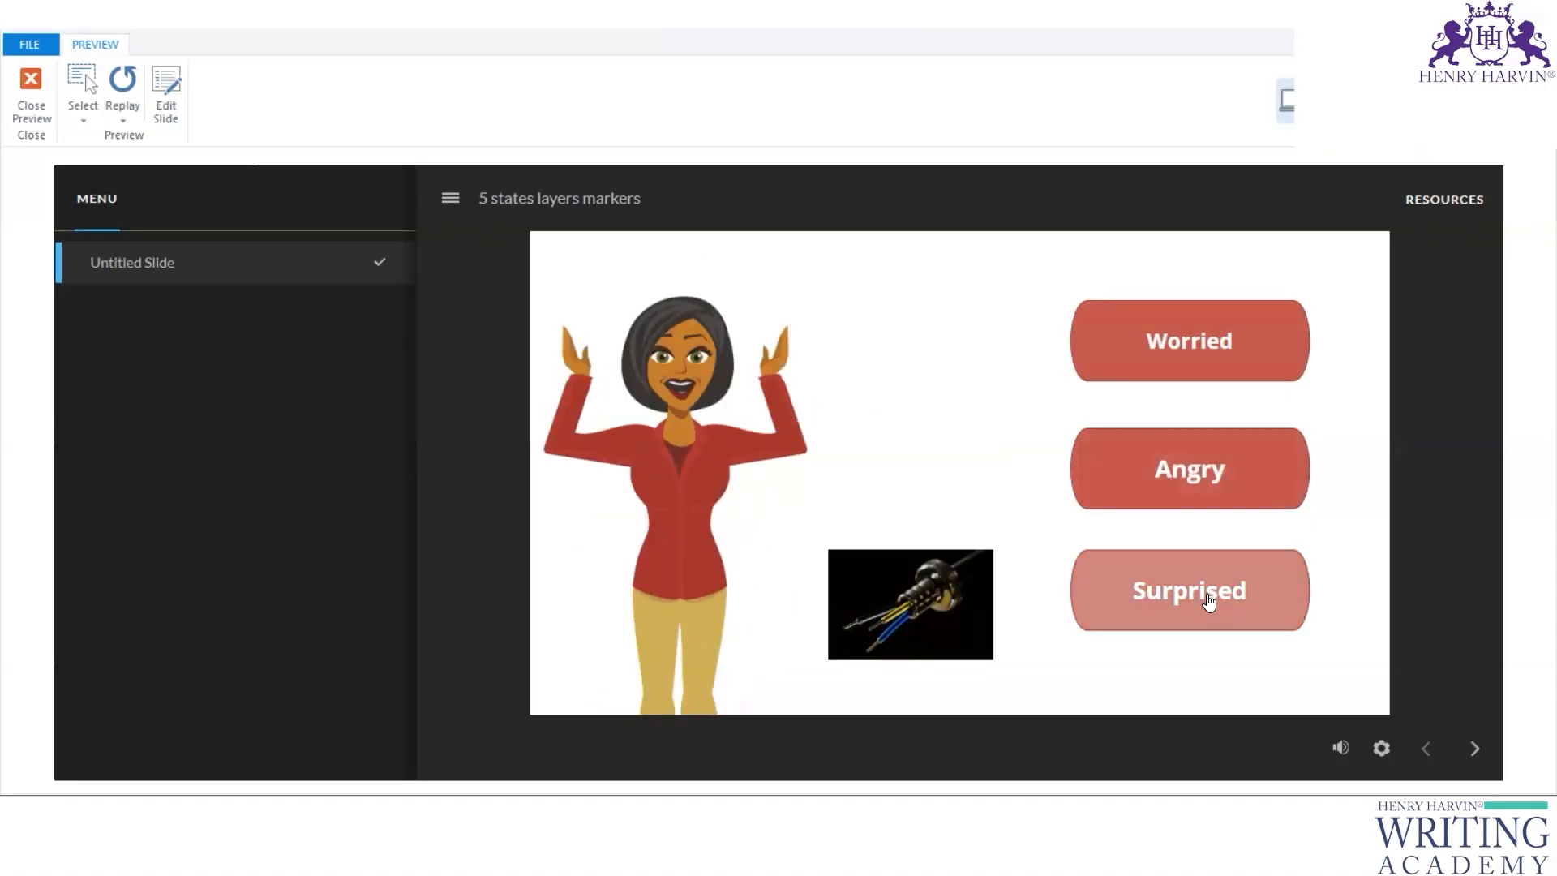
Step: Retest the slide preview by switching repeatedly between the Angry, Worried and Surprised layers
click(1217, 480)
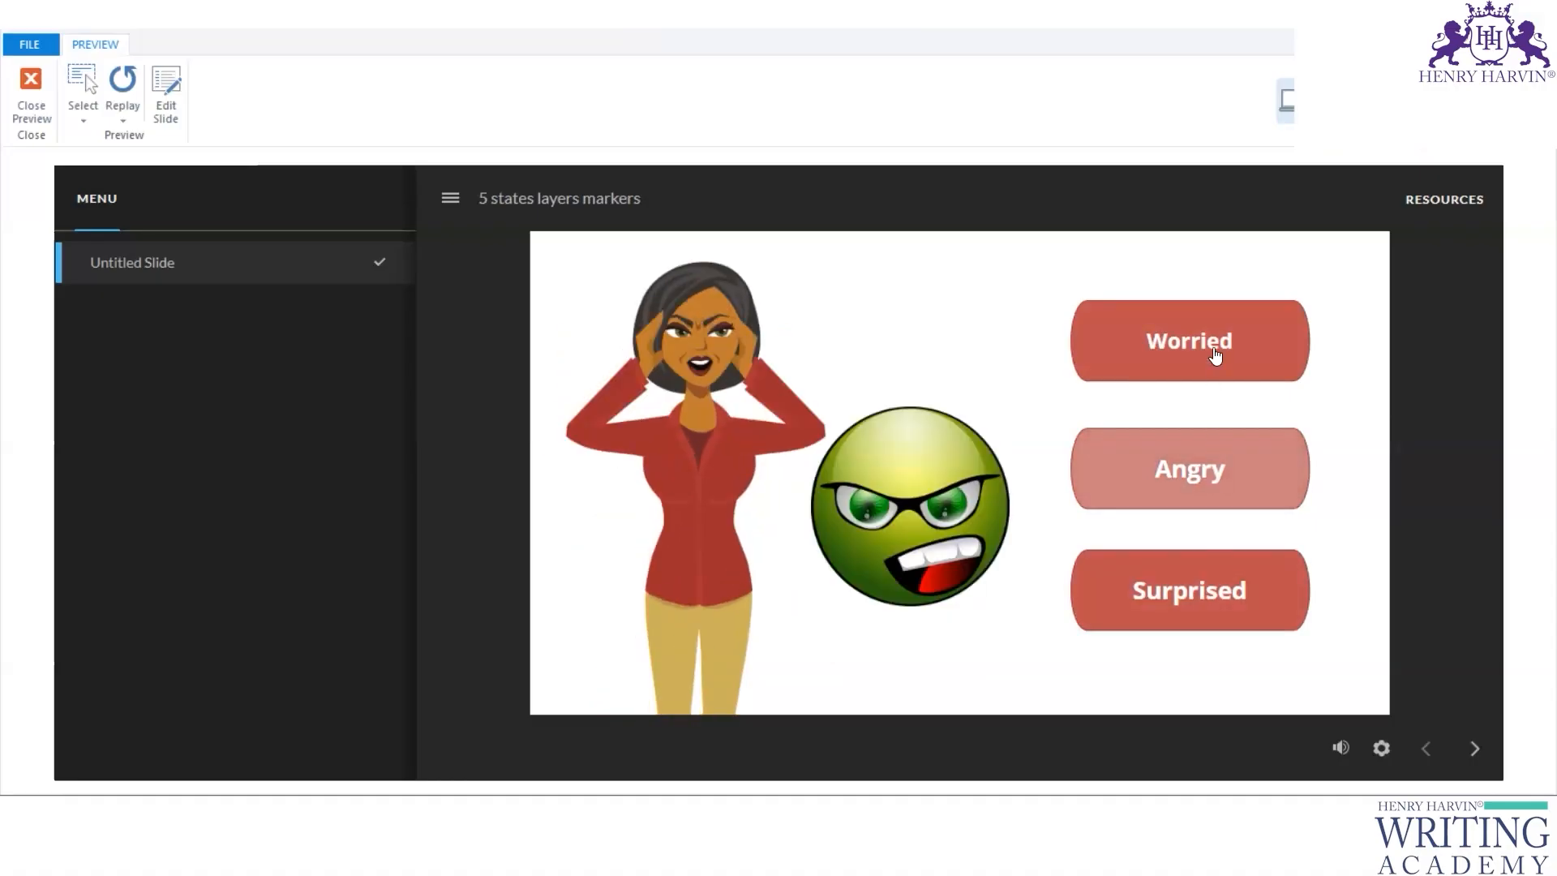
click(1216, 357)
click(1195, 604)
click(1218, 487)
click(1213, 362)
click(1202, 471)
click(1192, 607)
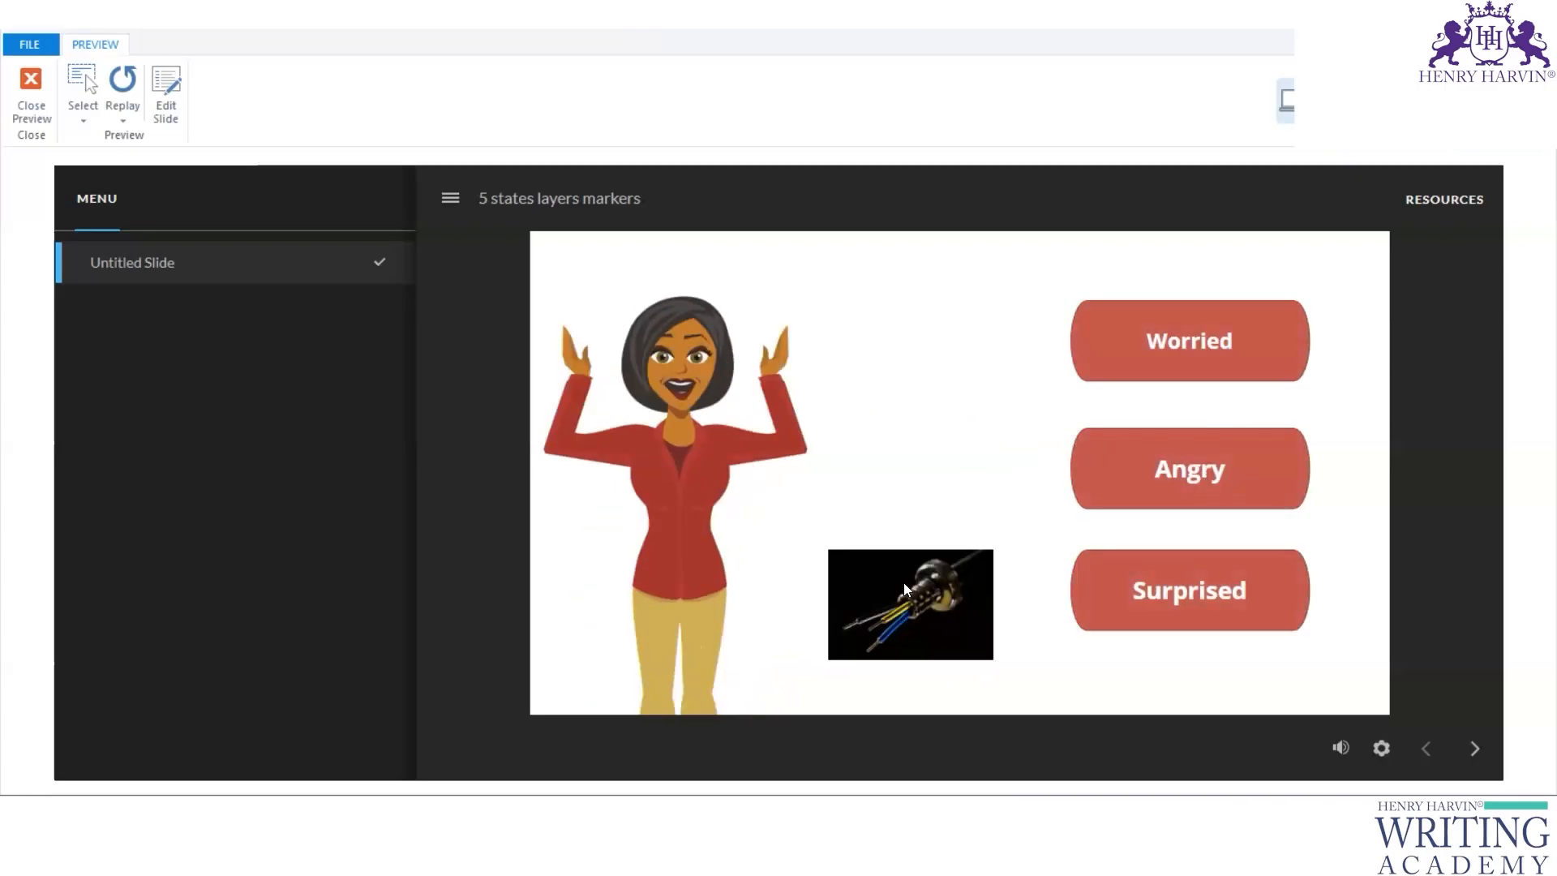
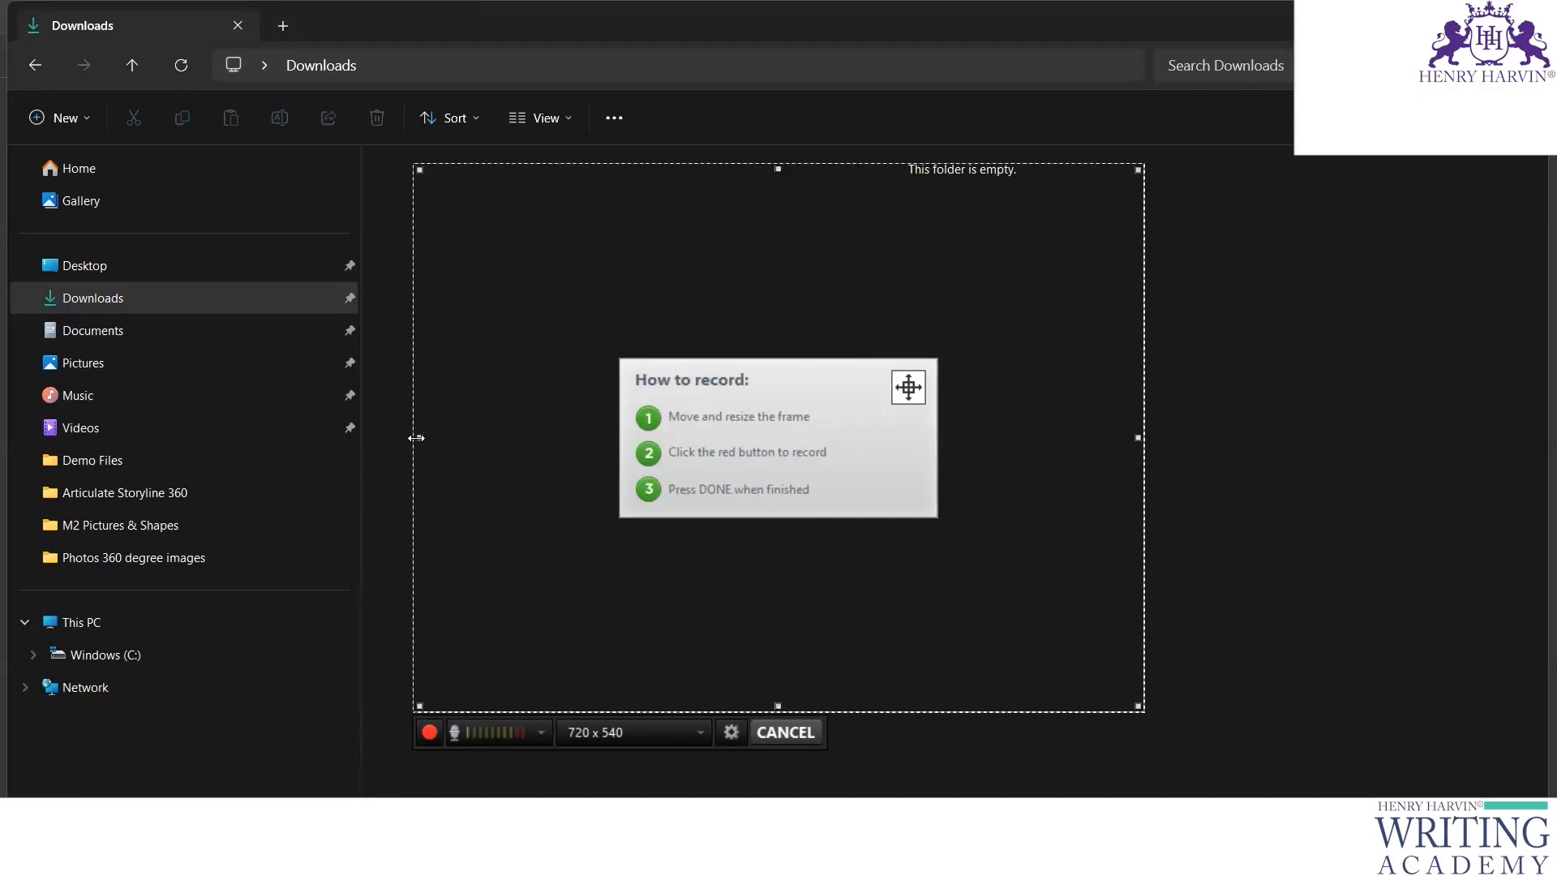
Step: Switch to Google Chrome and search Google for "how to use vlookup in excel"
mouse_move(957, 851)
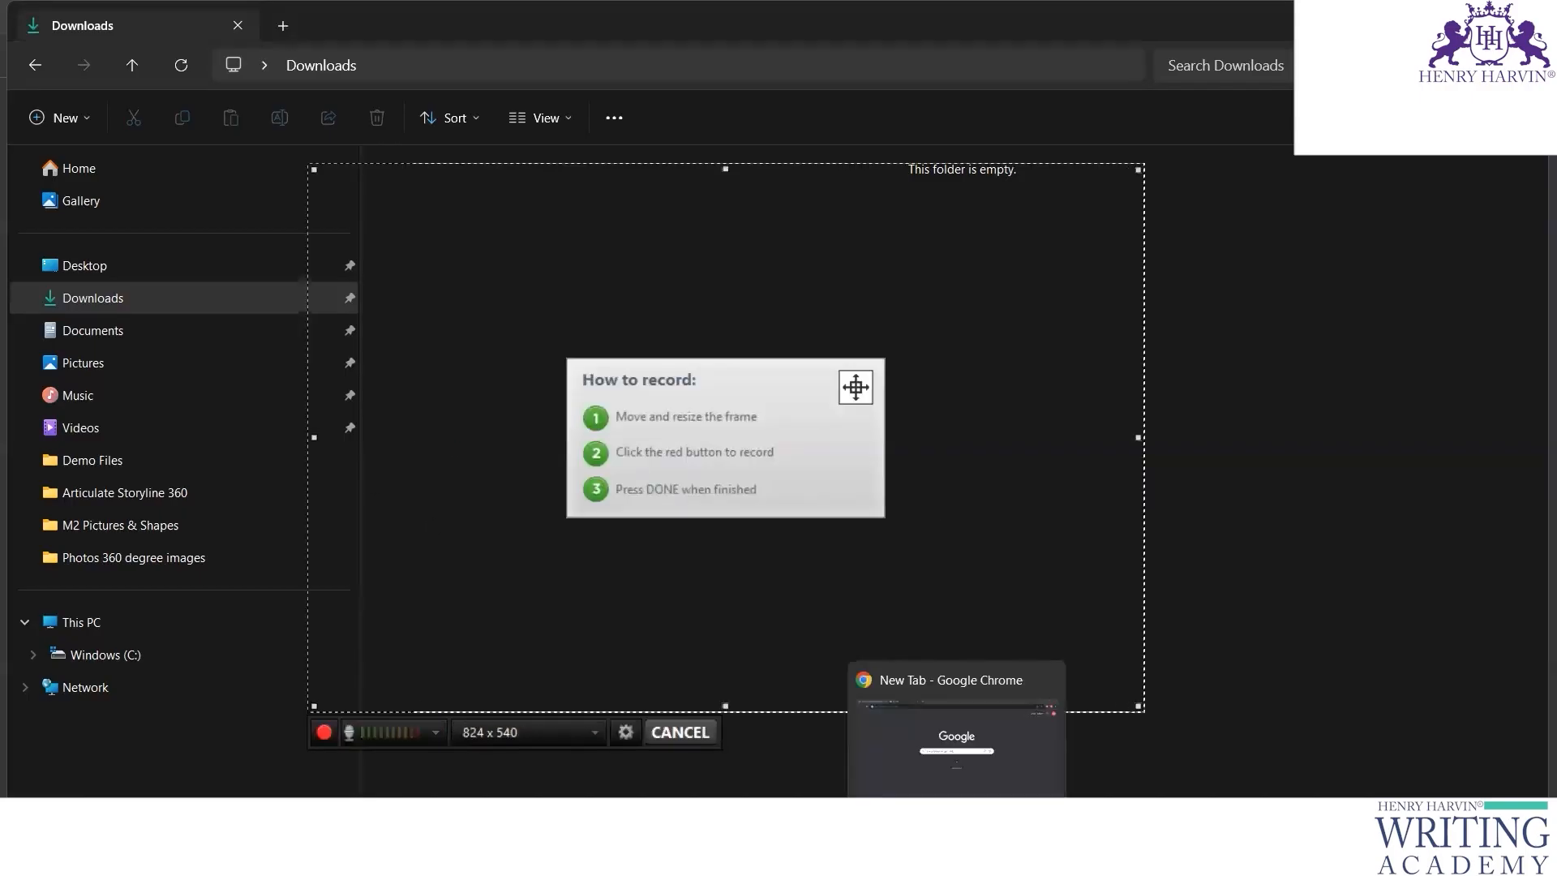
click(888, 744)
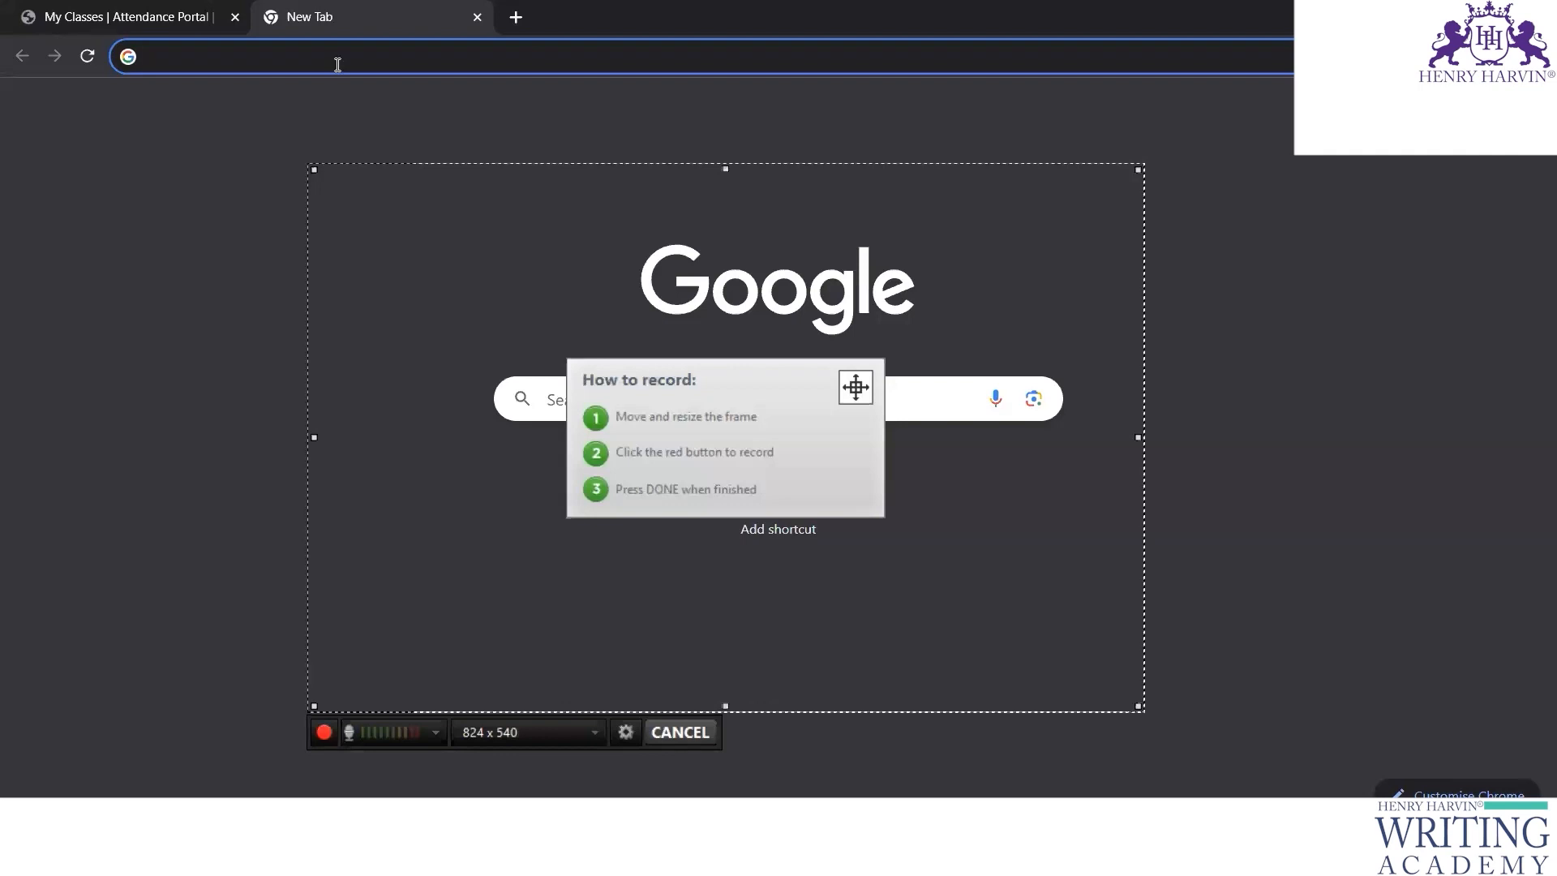
text(How to )
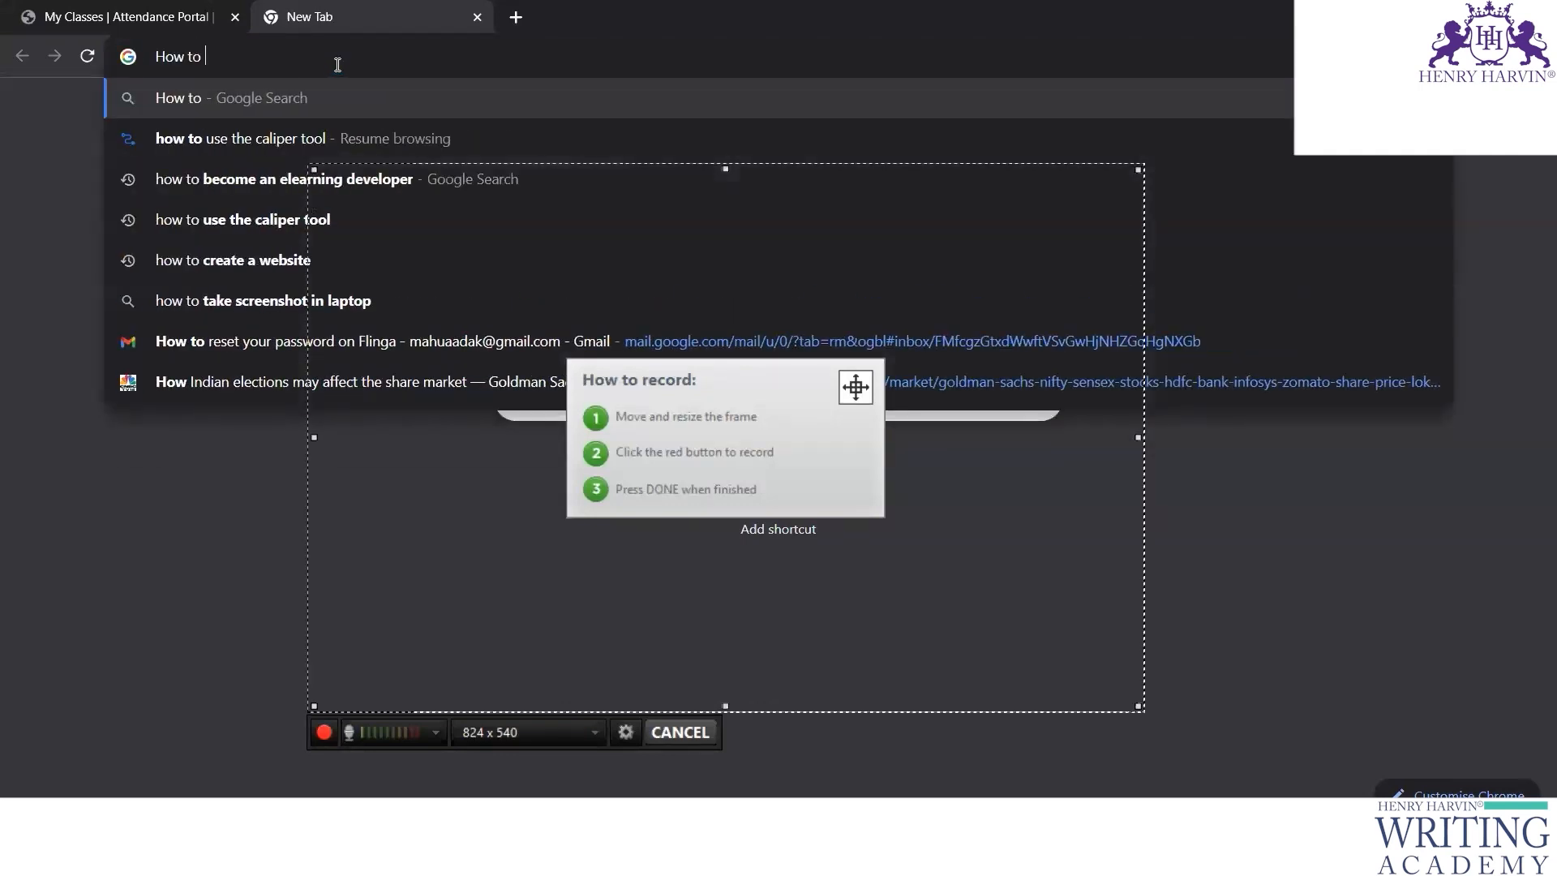
text(use)
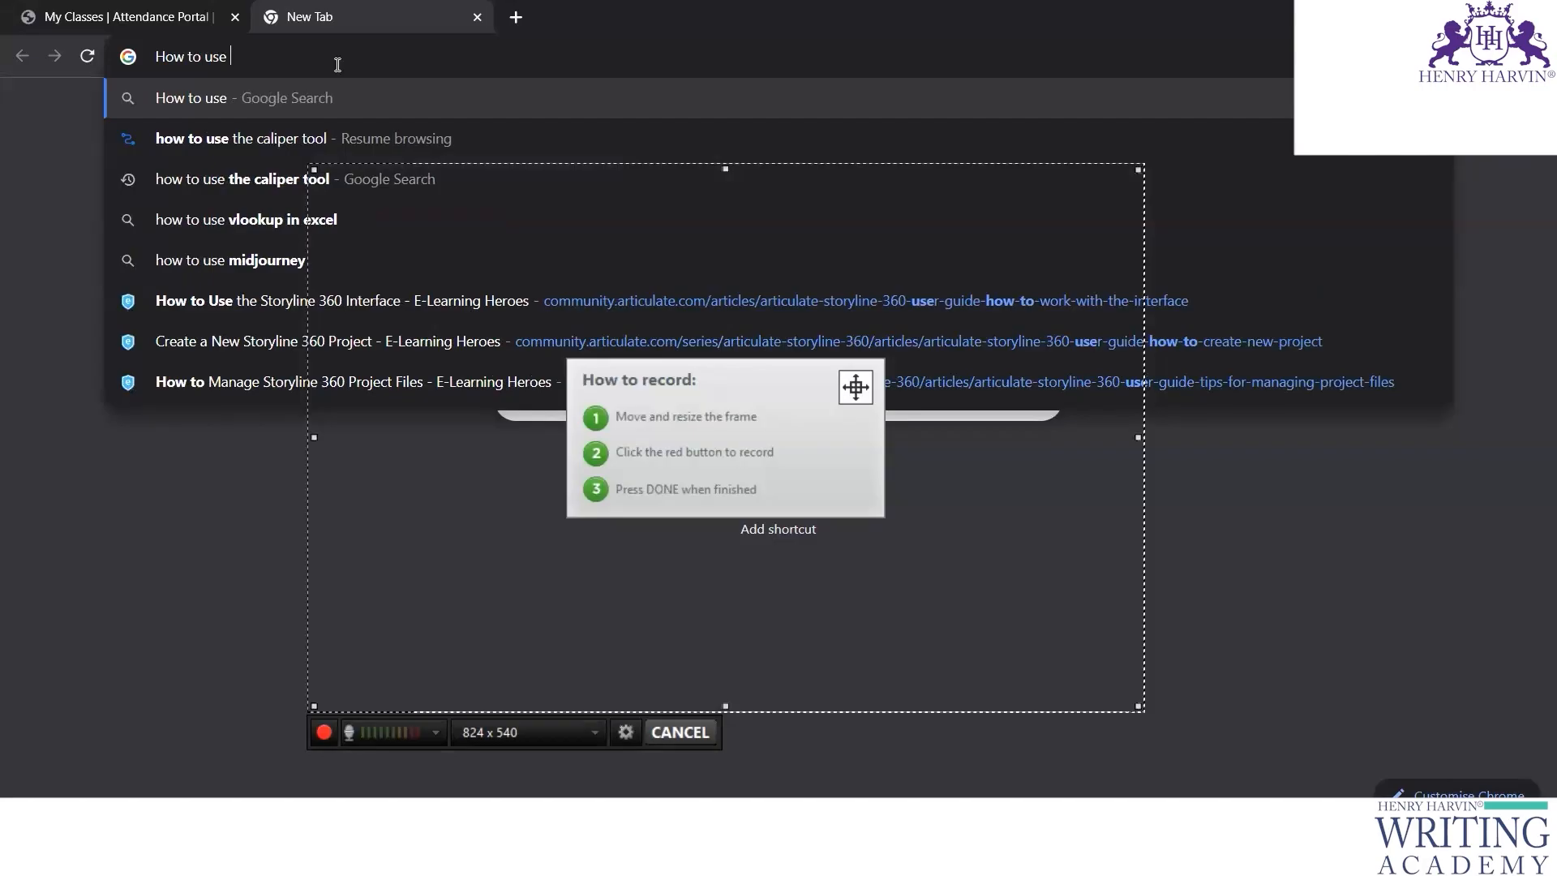
click(255, 220)
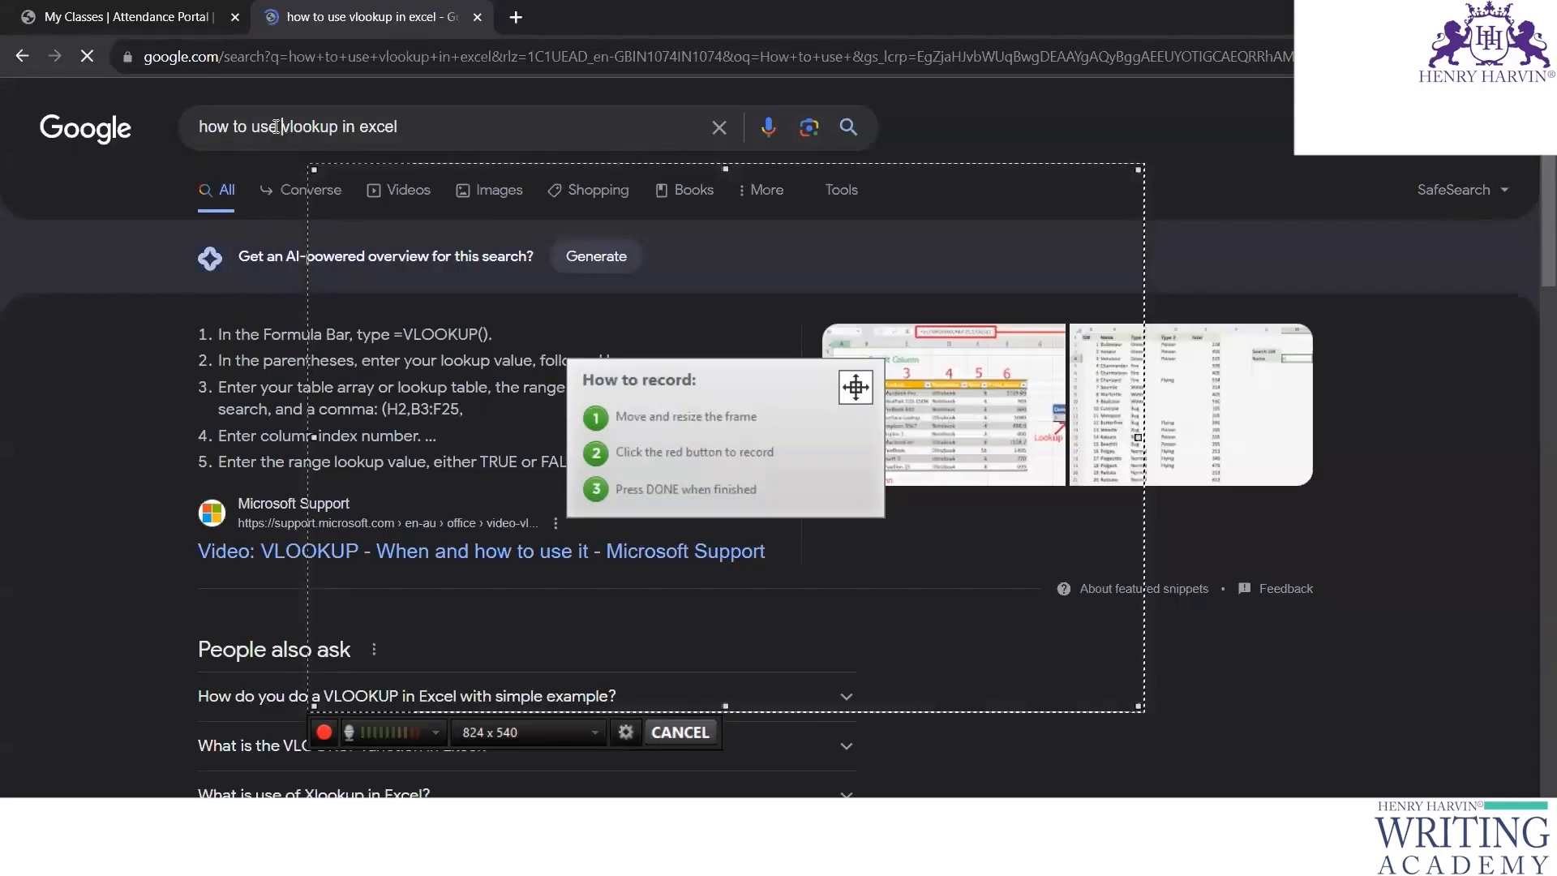
Step: Change the Google search to "how use vlookup in excel"
click(252, 127)
drag(253, 126, 470, 117)
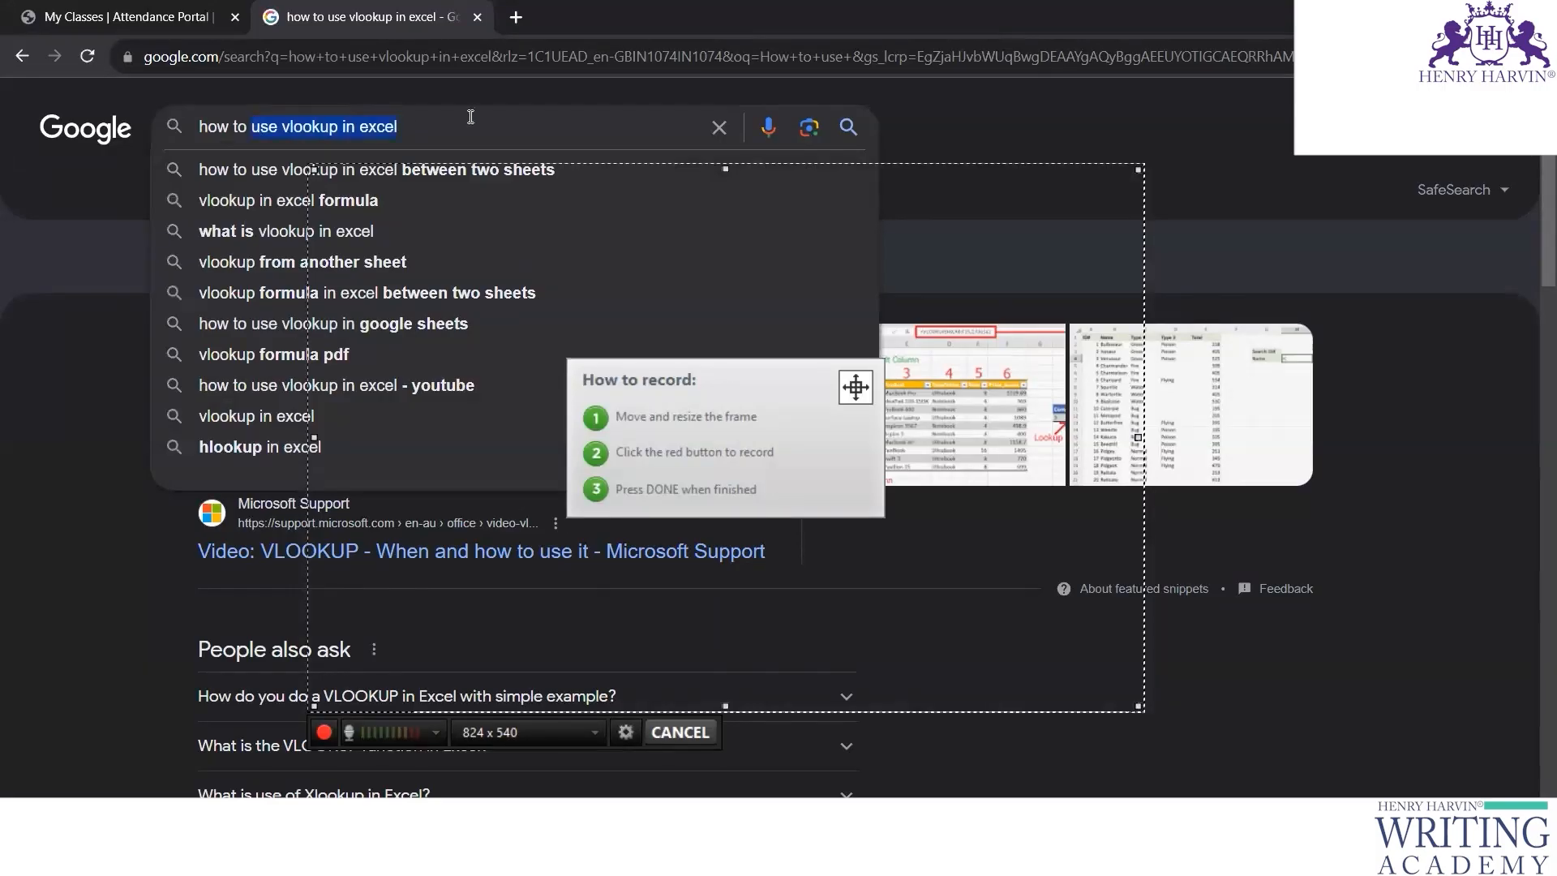
key(BackSpace)
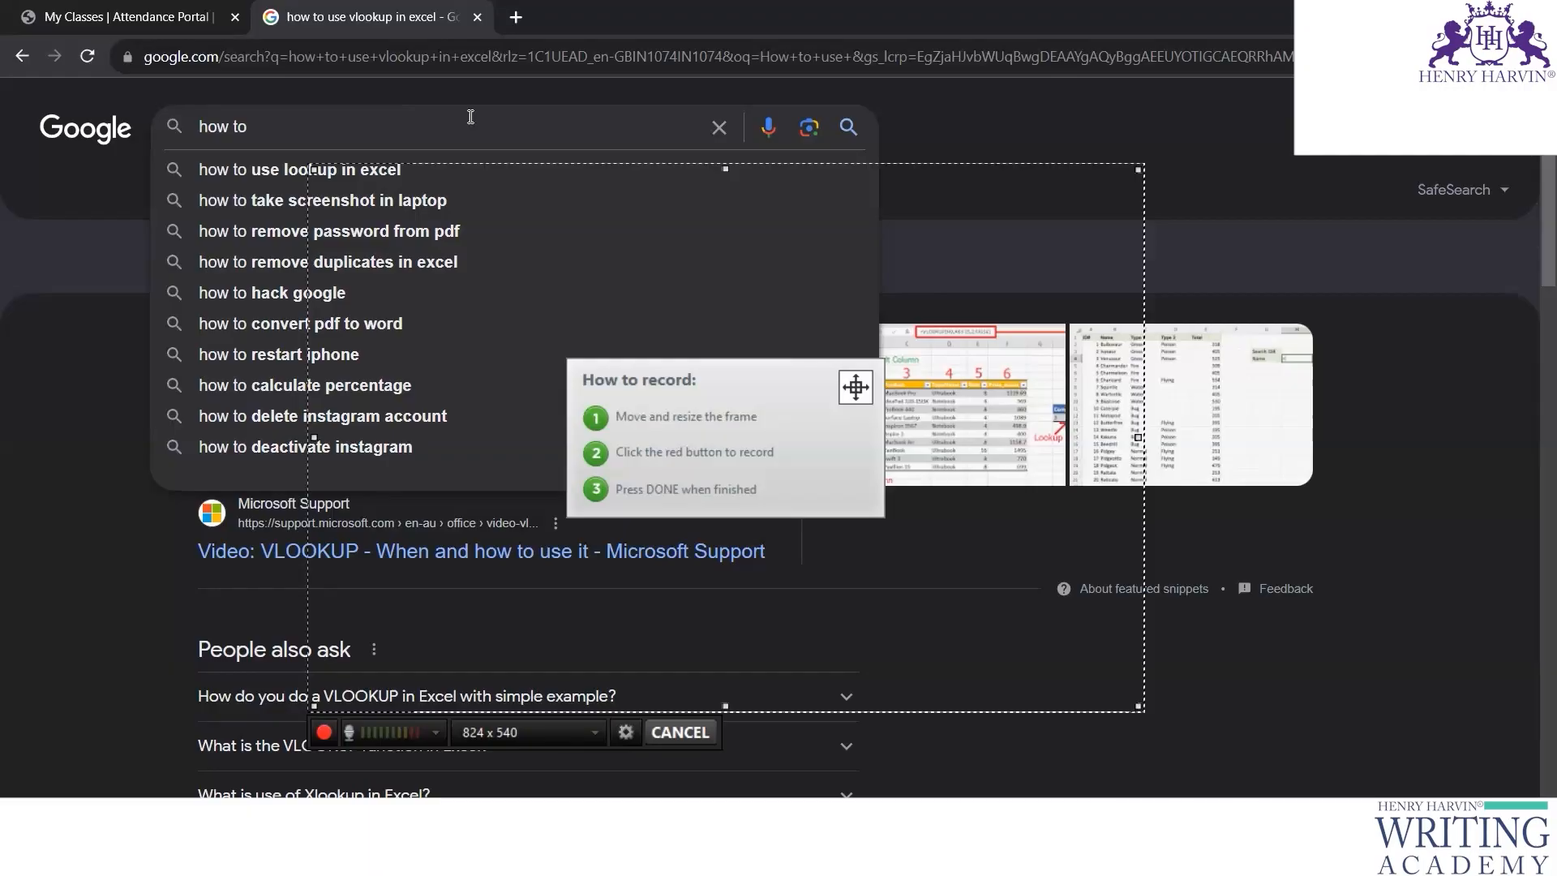
key(BackSpace)
key(BackSpace)
key(BackSpace)
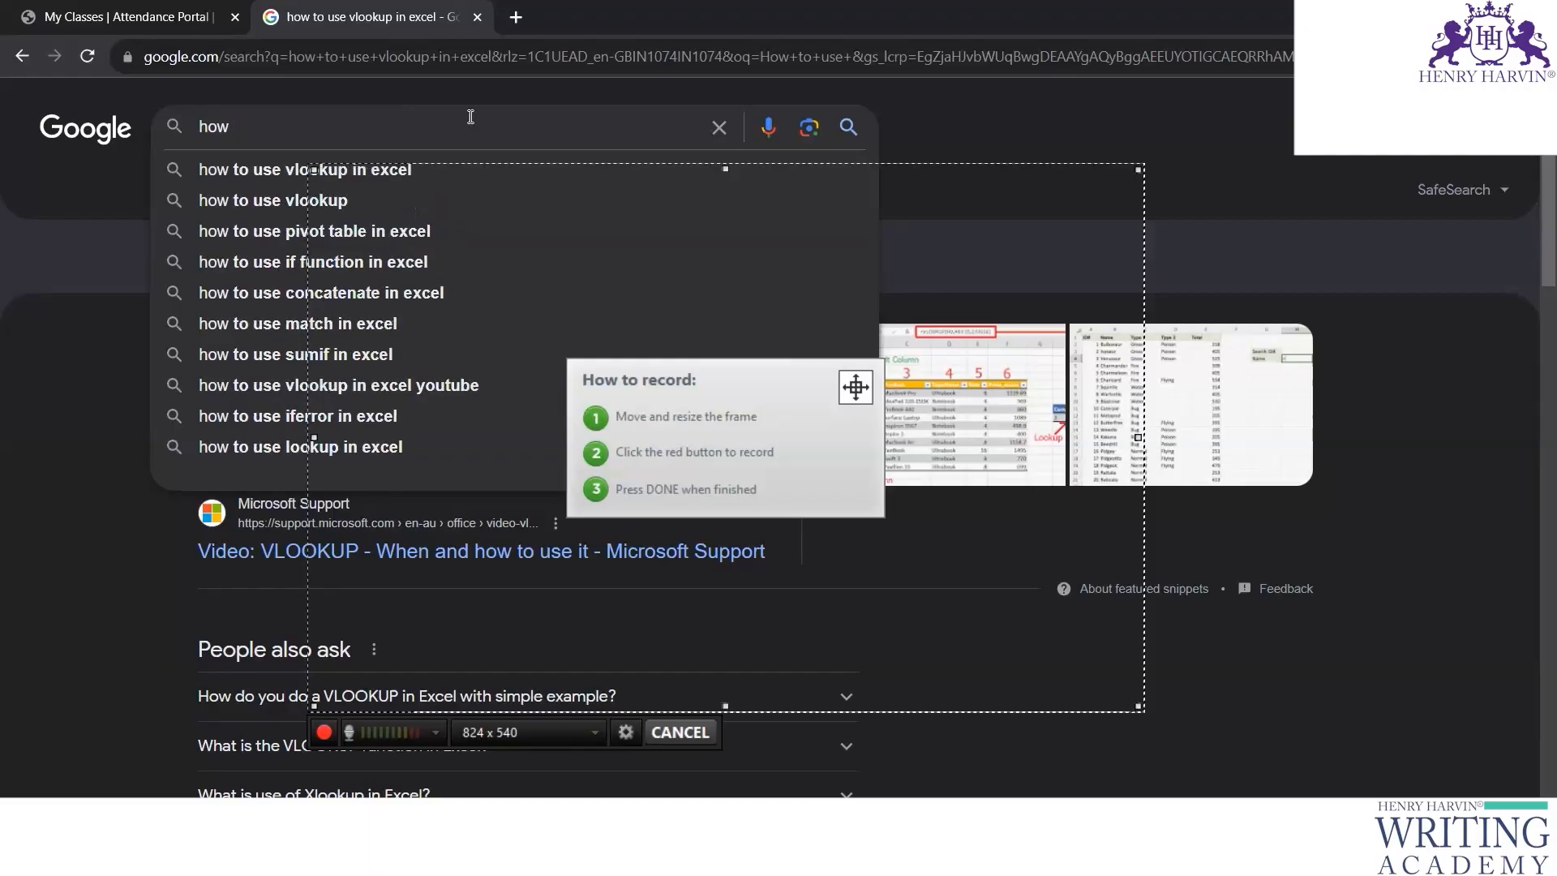
text(use)
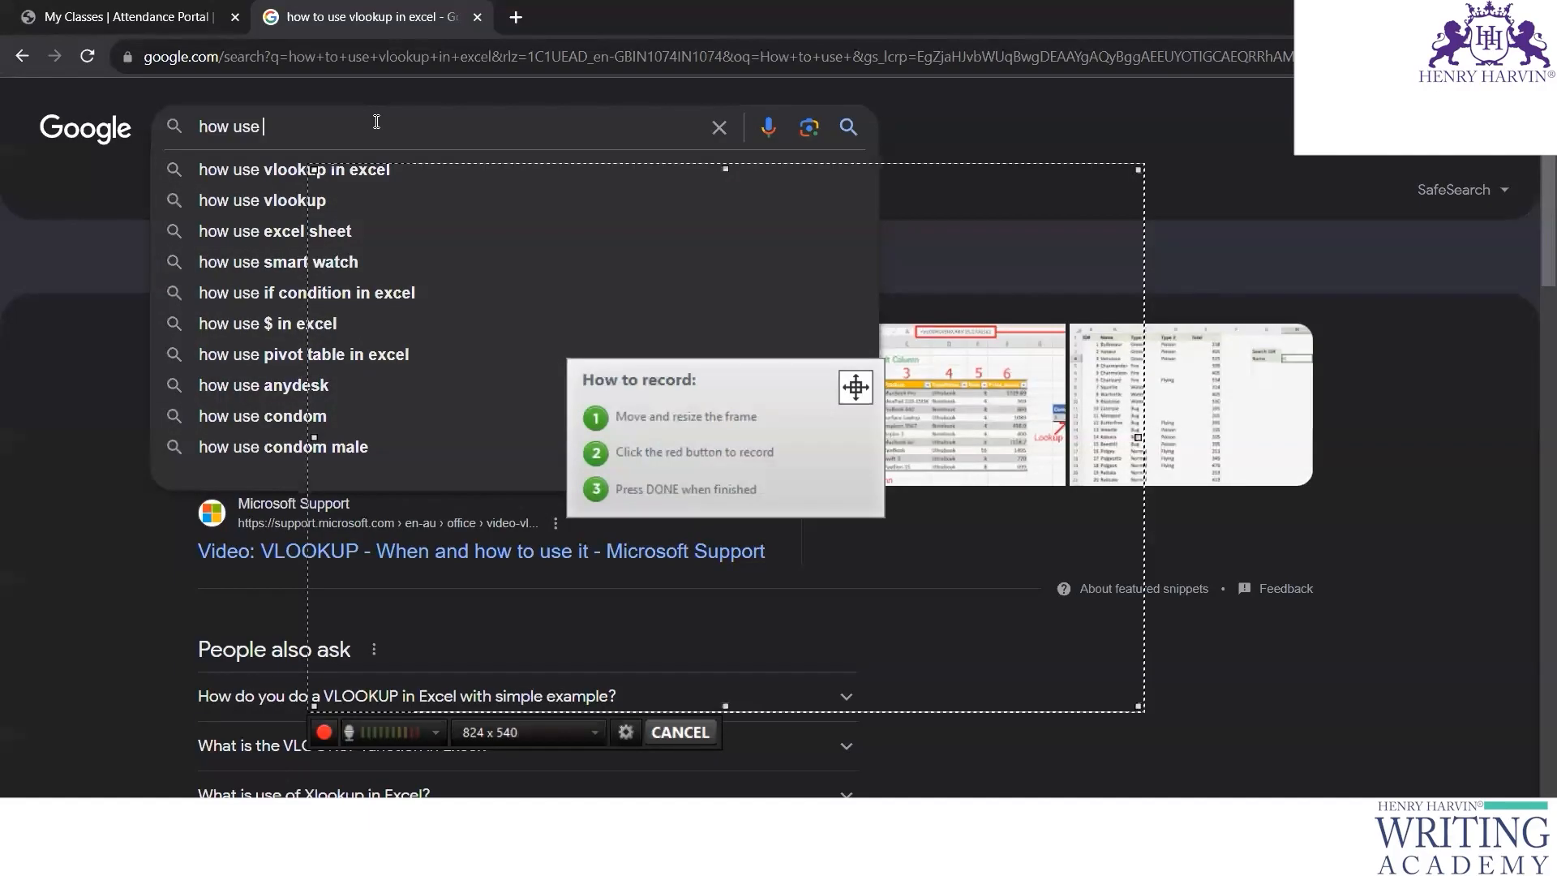
text(v)
click(395, 169)
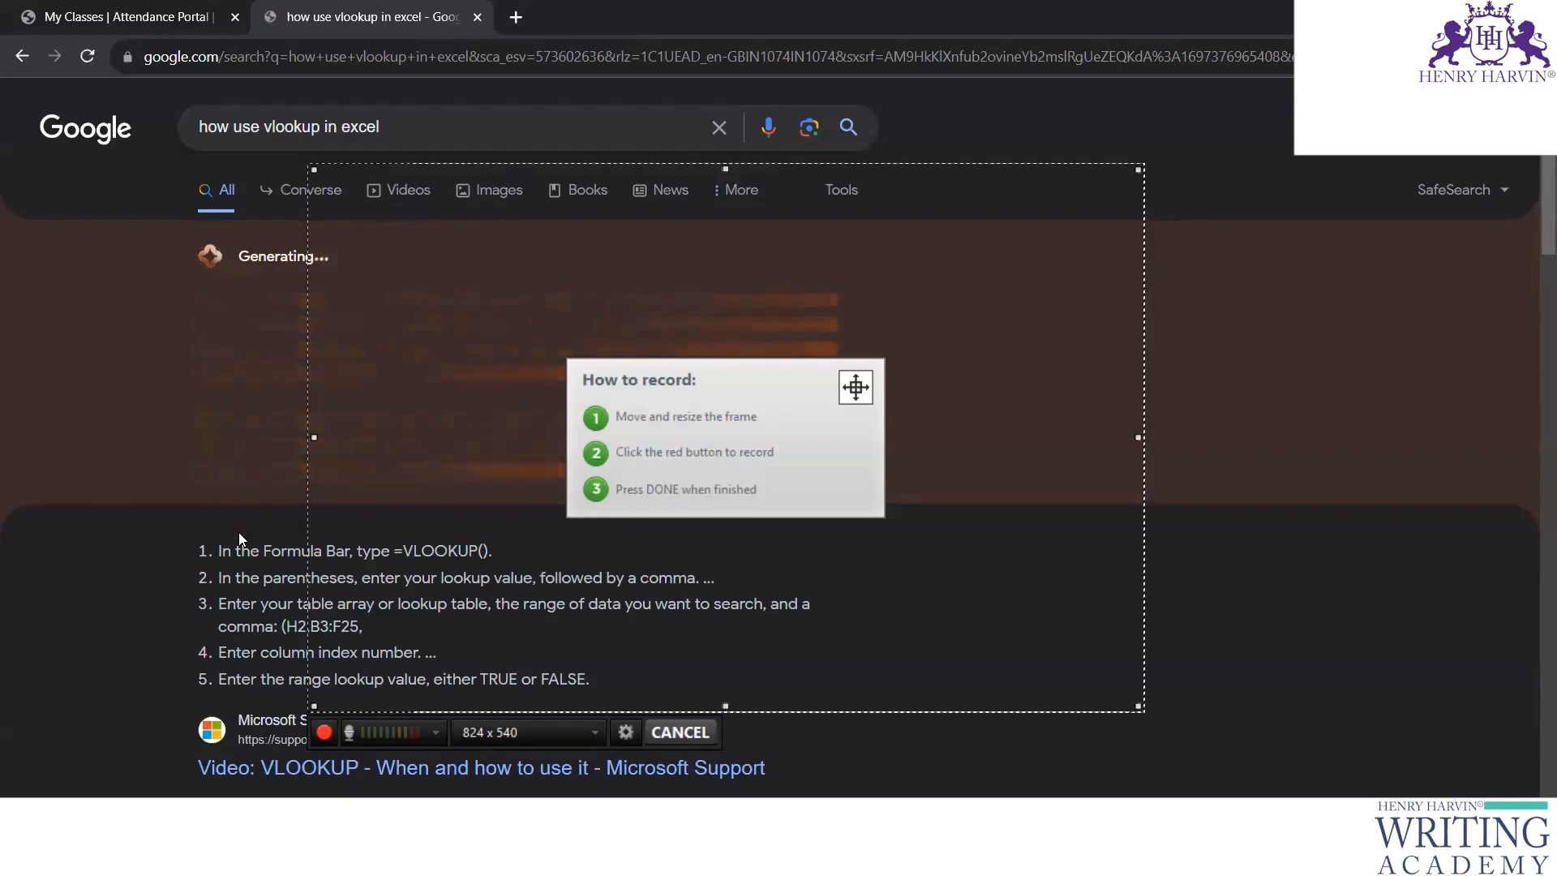
Step: Show the video results and open the Microsoft Support page "Video: VLOOKUP - When and how to use it"
scroll(239, 531, down, 10)
scroll(237, 511, up, 5)
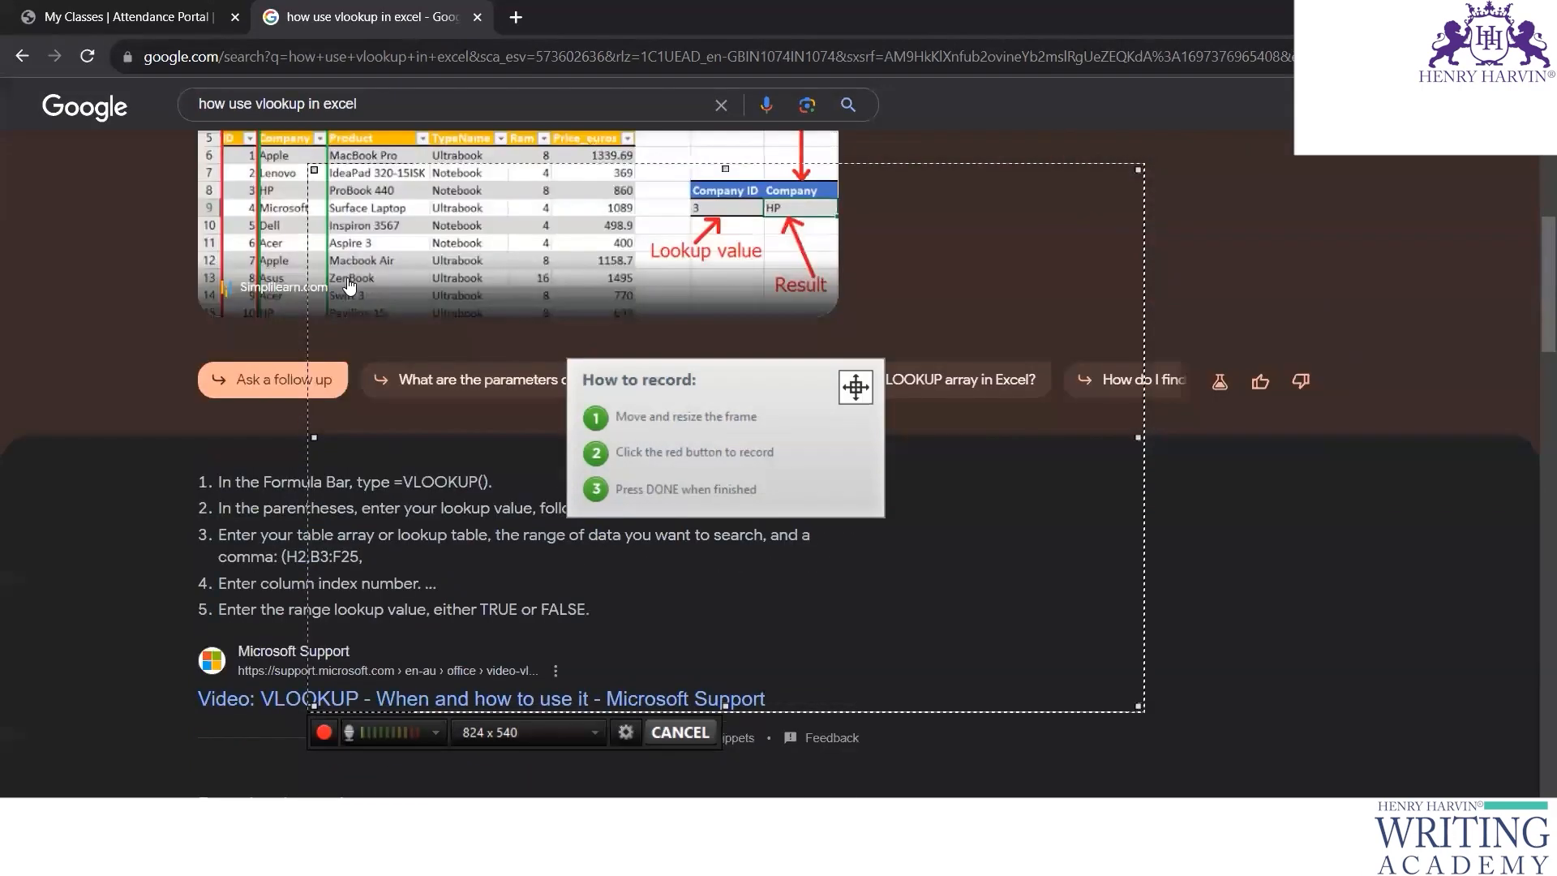
scroll(318, 355, up, 7)
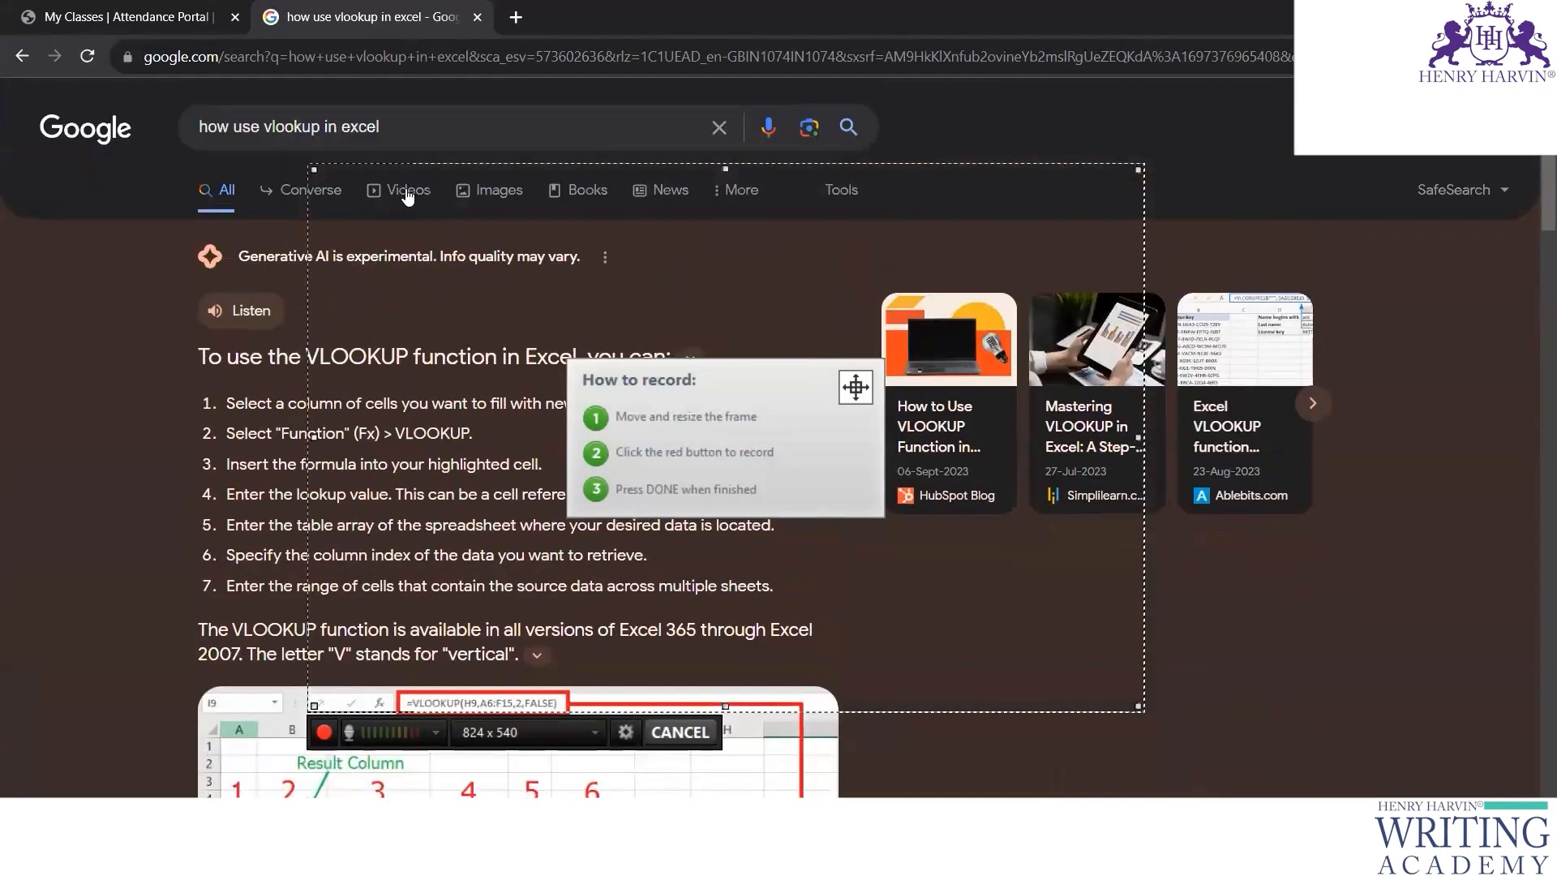
click(420, 197)
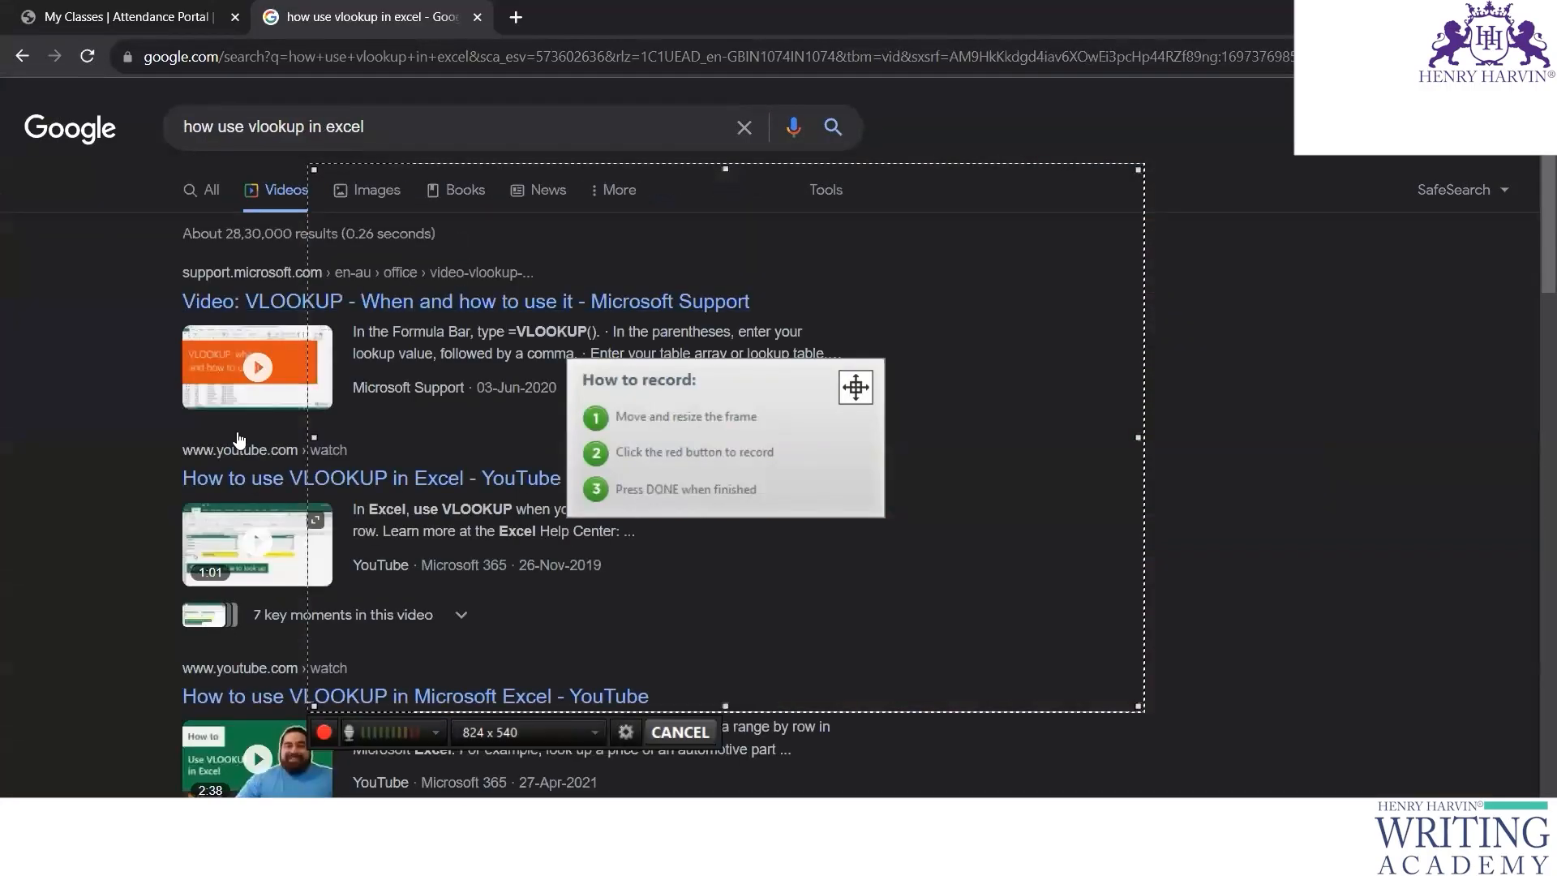
click(246, 301)
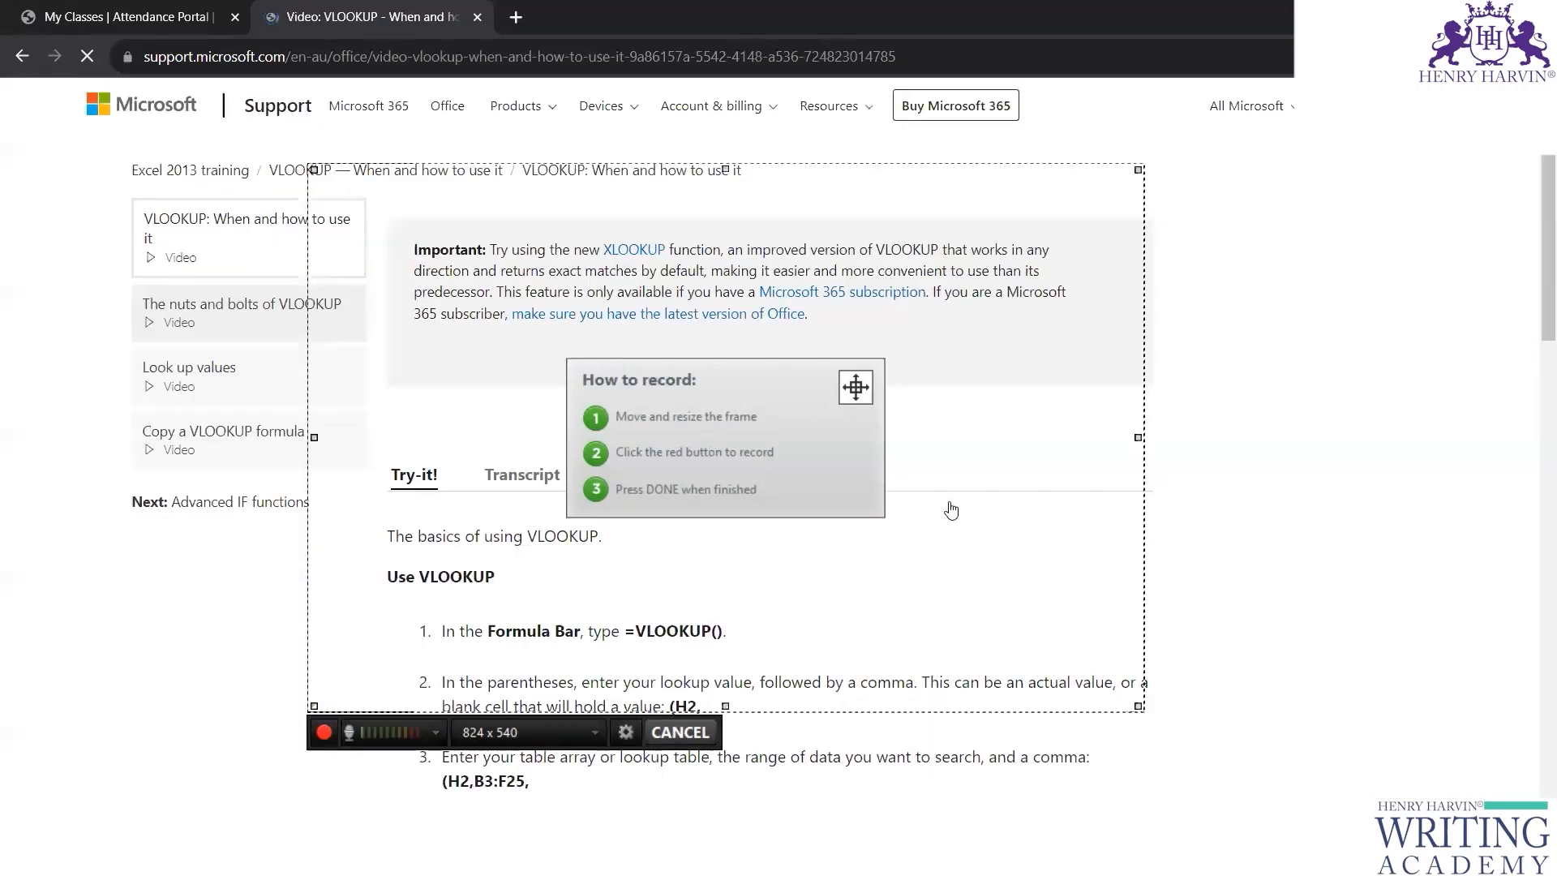
scroll(1145, 510, down, 3)
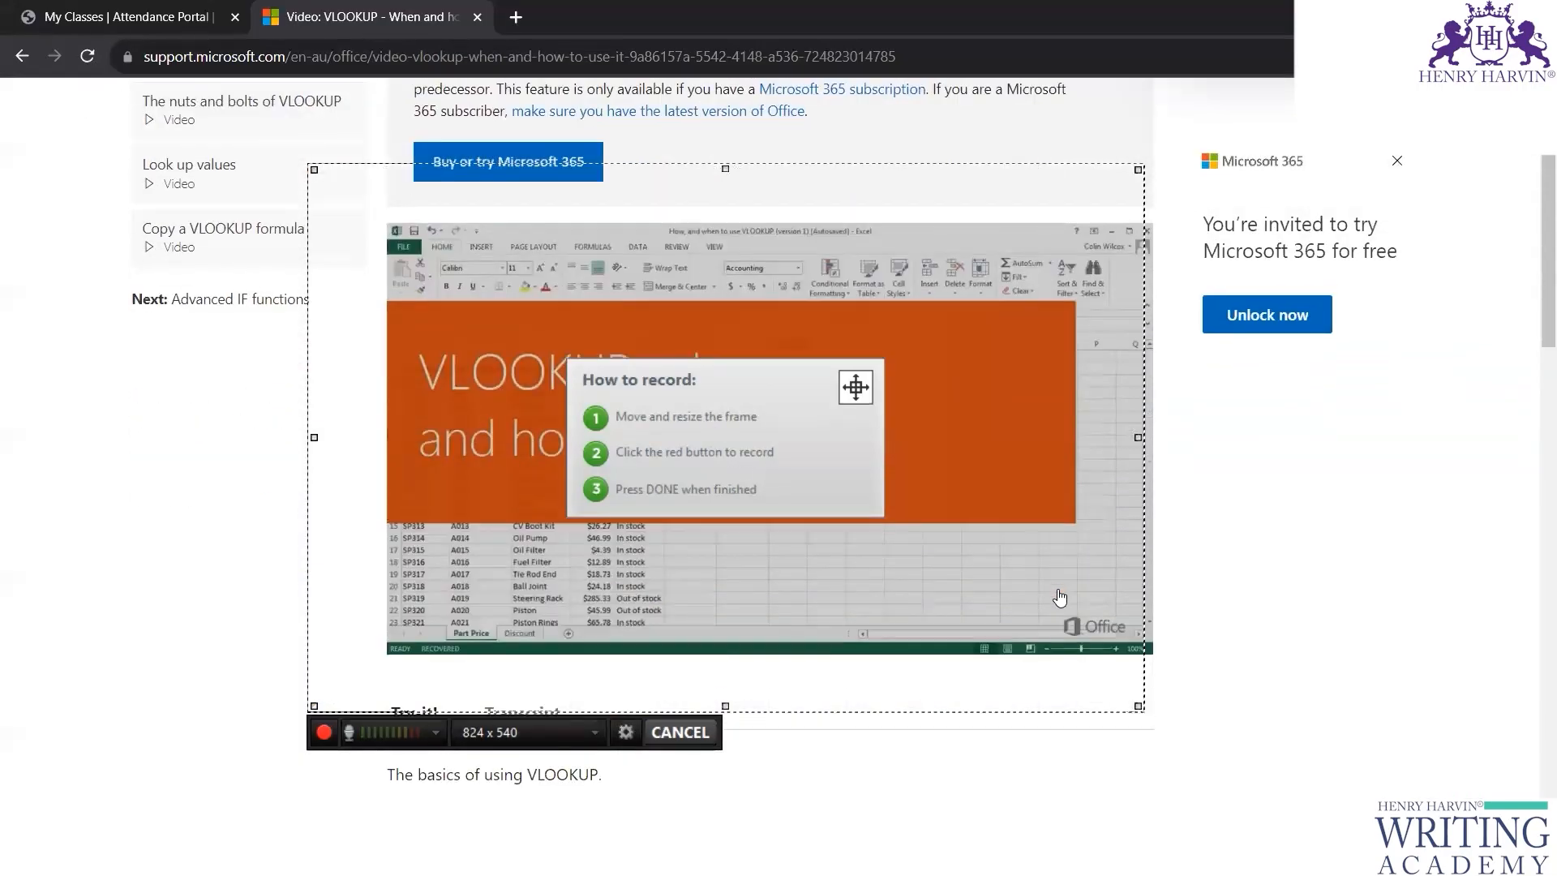
Step: Fit the recording frame around the VLOOKUP video at 757 x 432, and rewind the paused video to its start
click(314, 171)
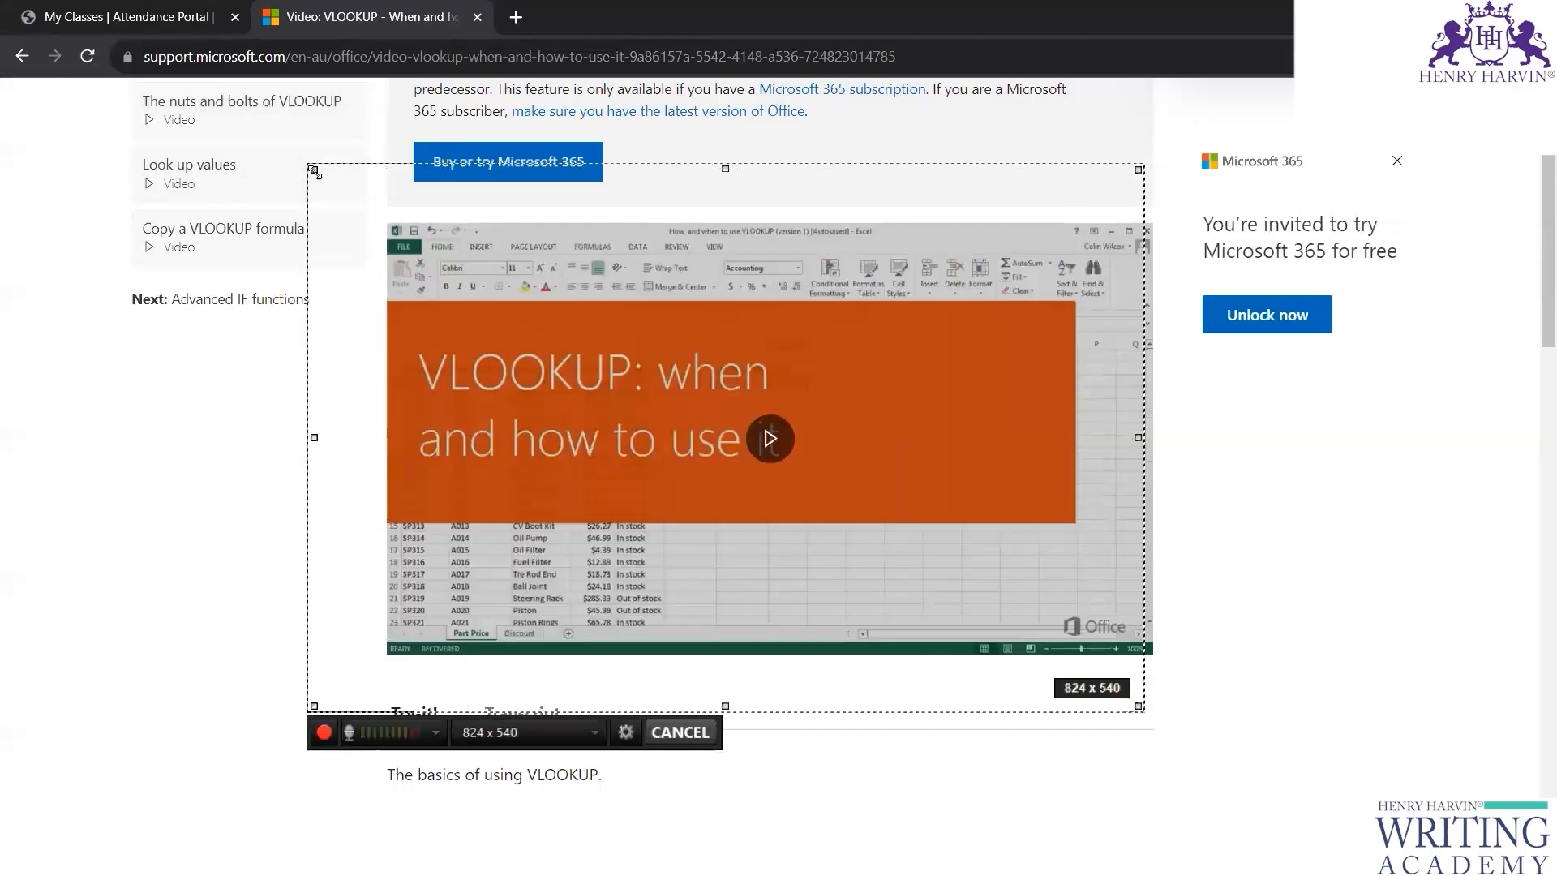
drag(315, 171, 391, 220)
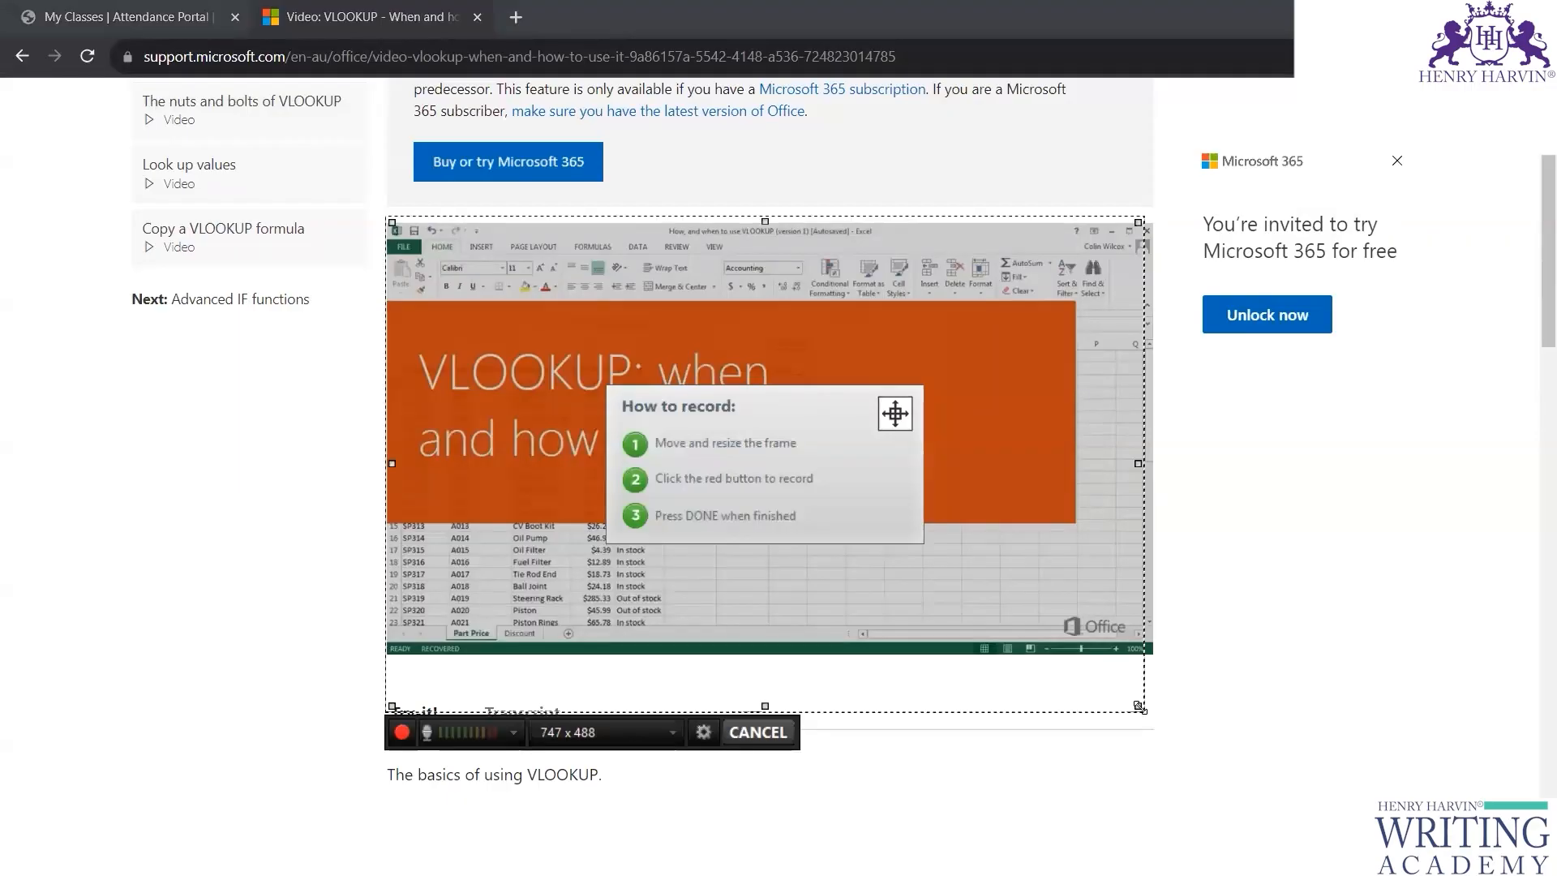
drag(1140, 708, 1051, 651)
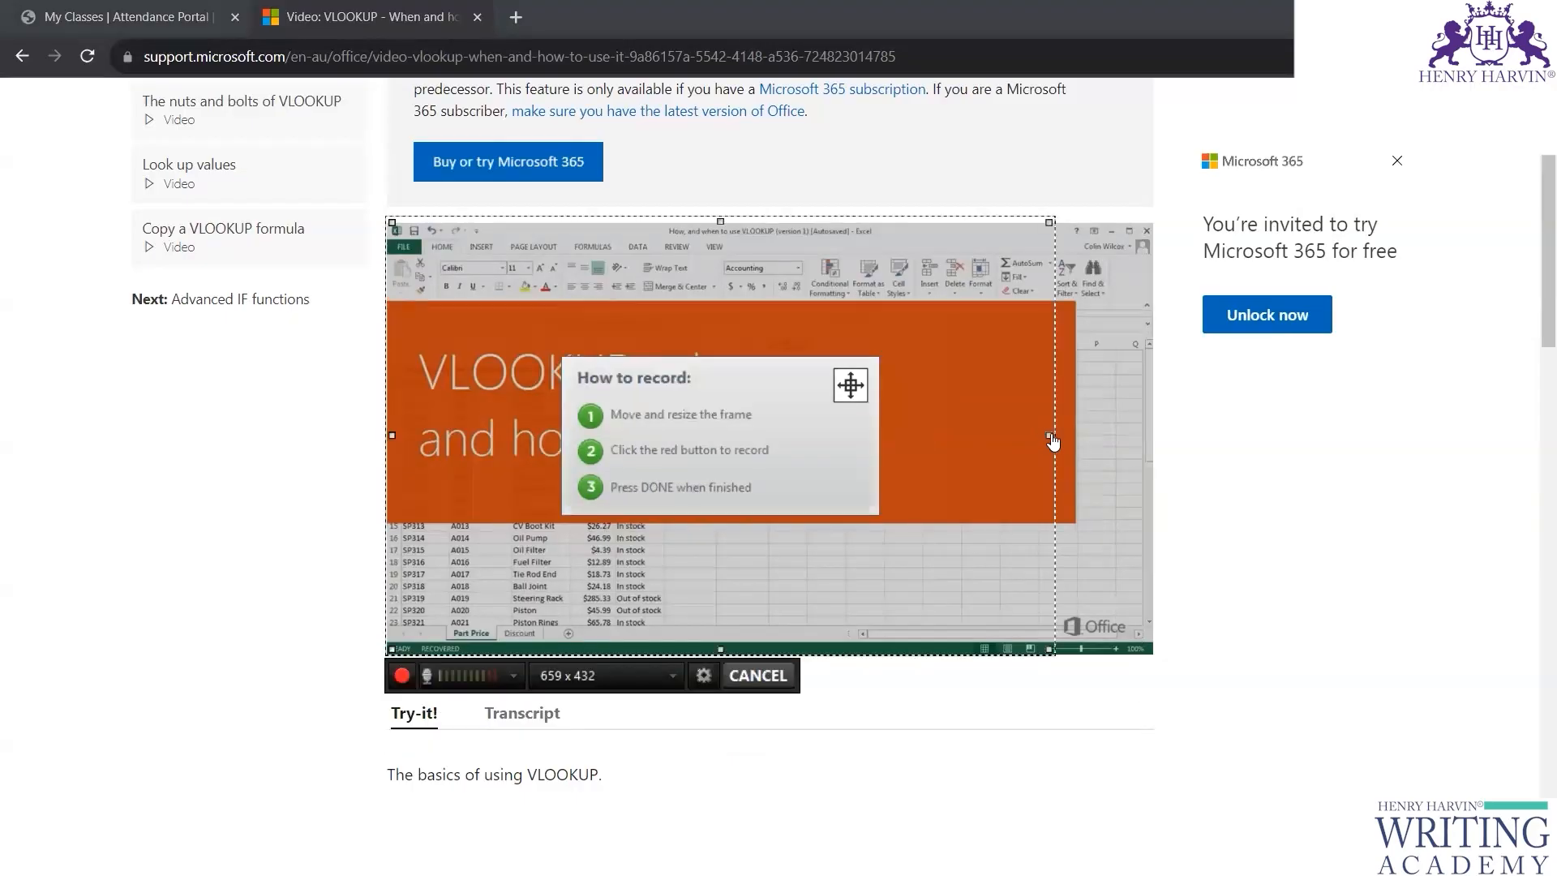
click(1055, 441)
click(1083, 445)
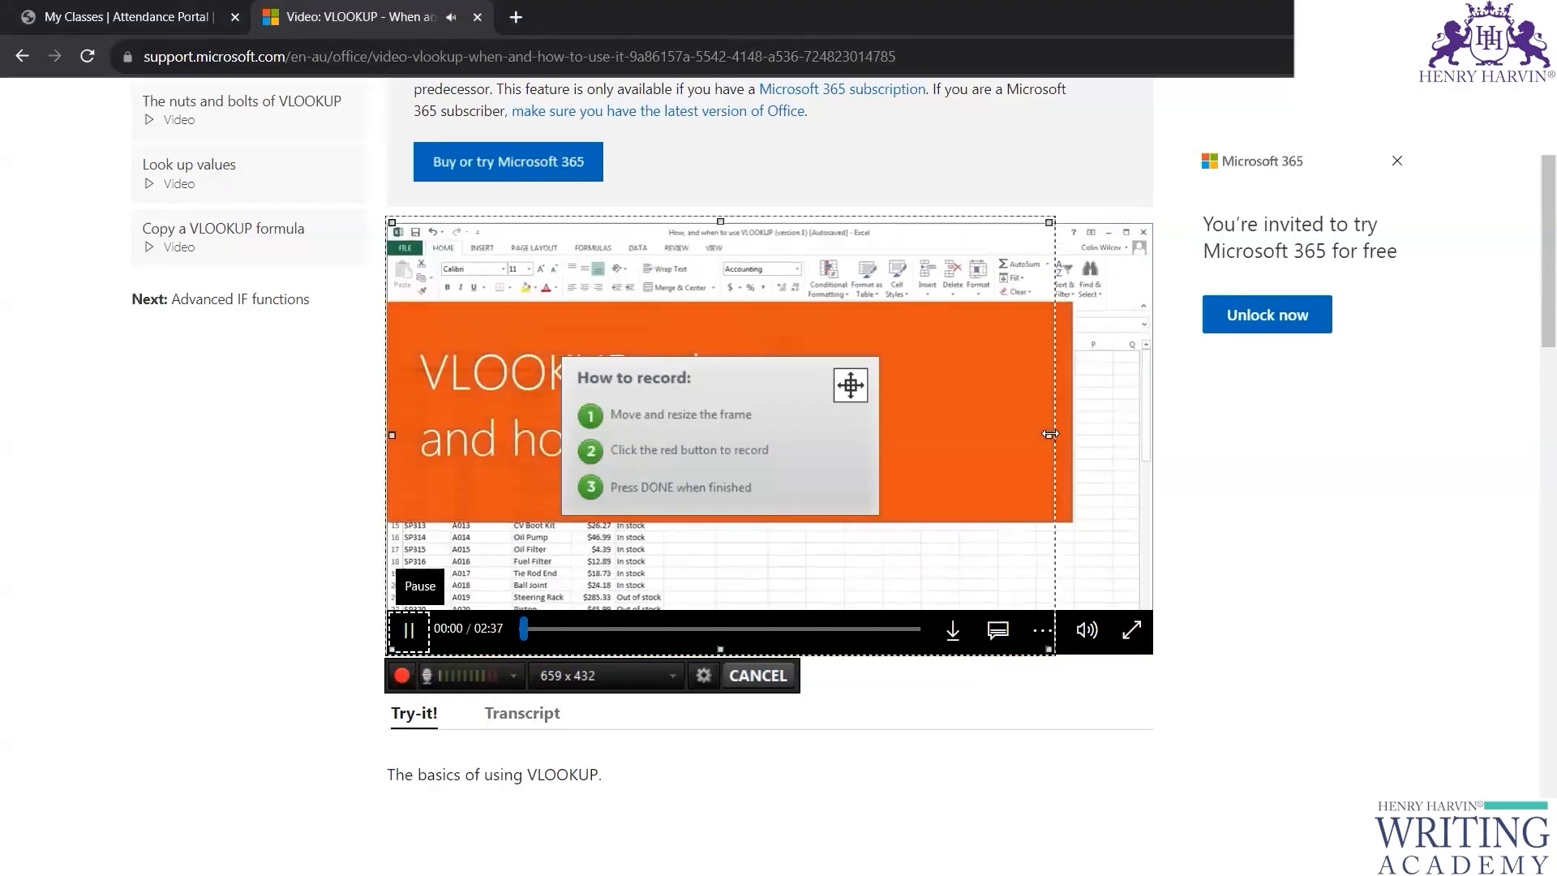
drag(1050, 434, 1147, 433)
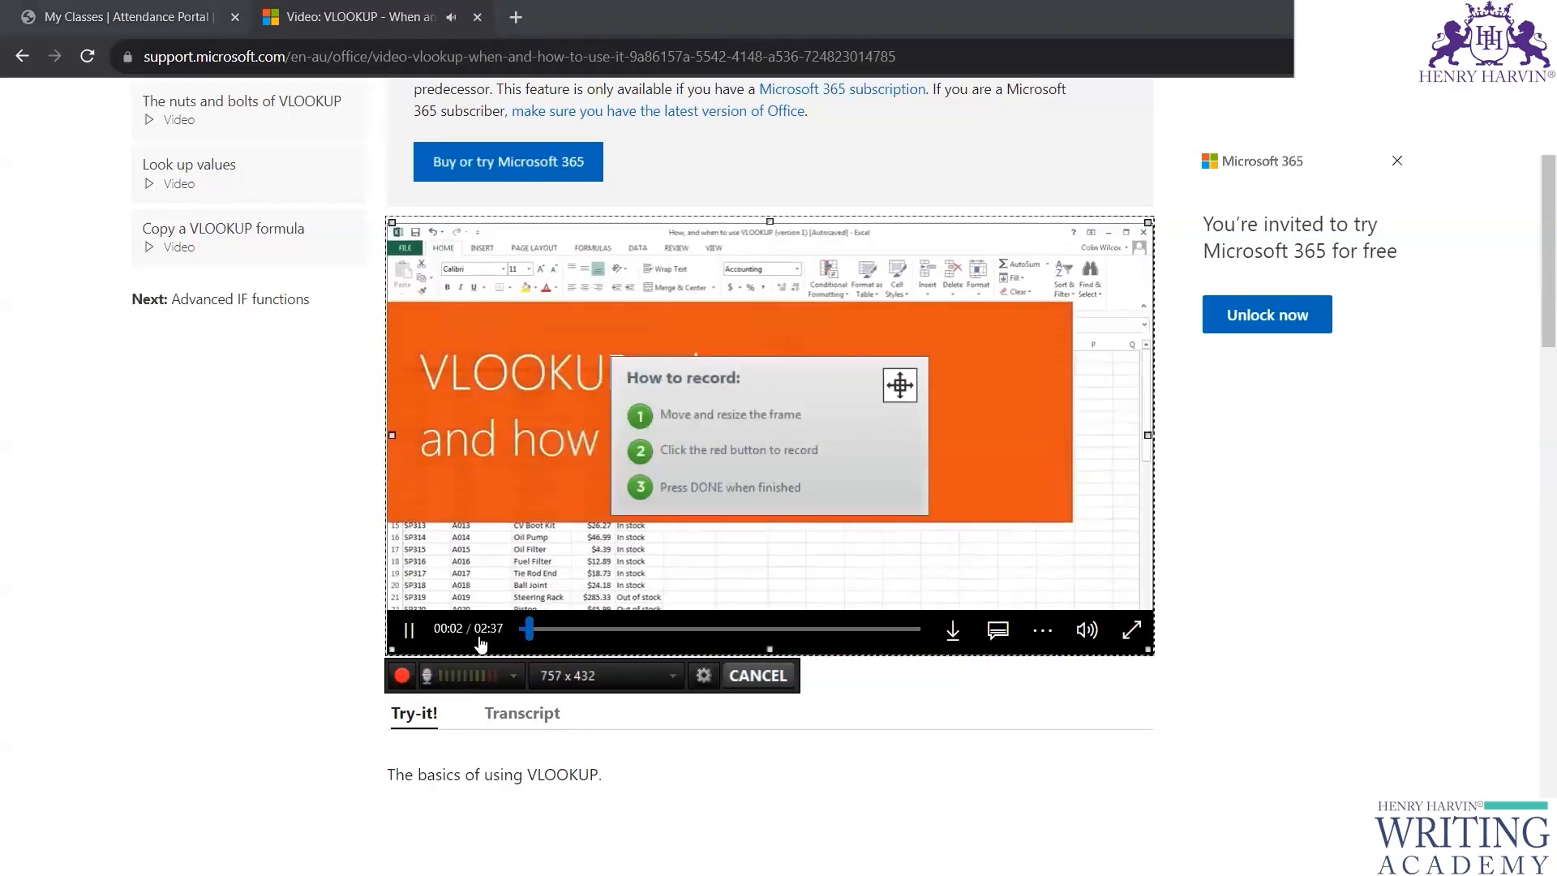
click(409, 632)
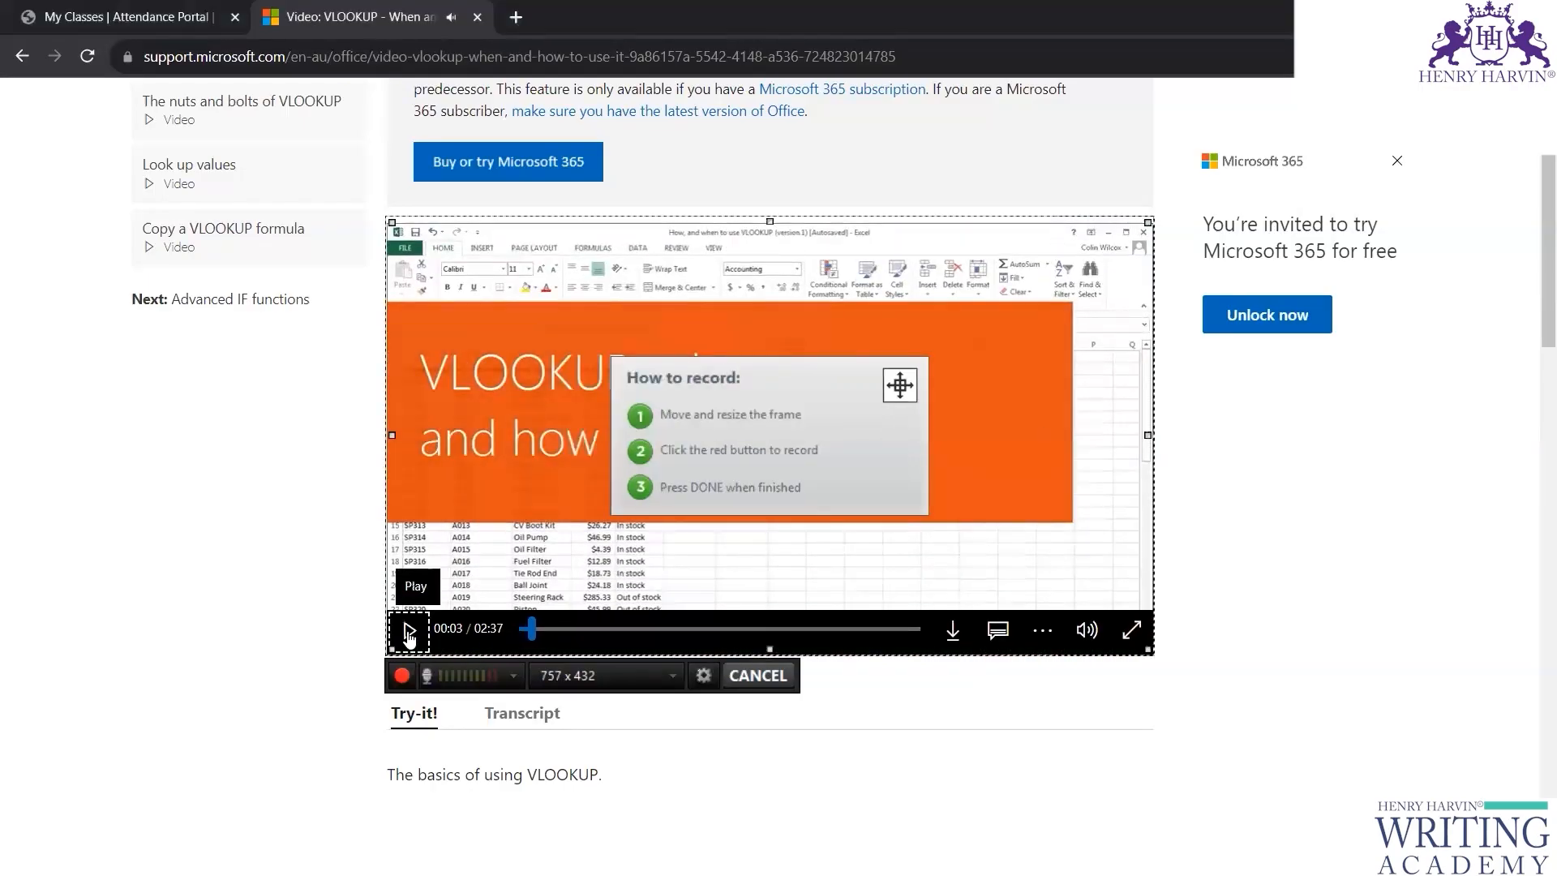
click(525, 629)
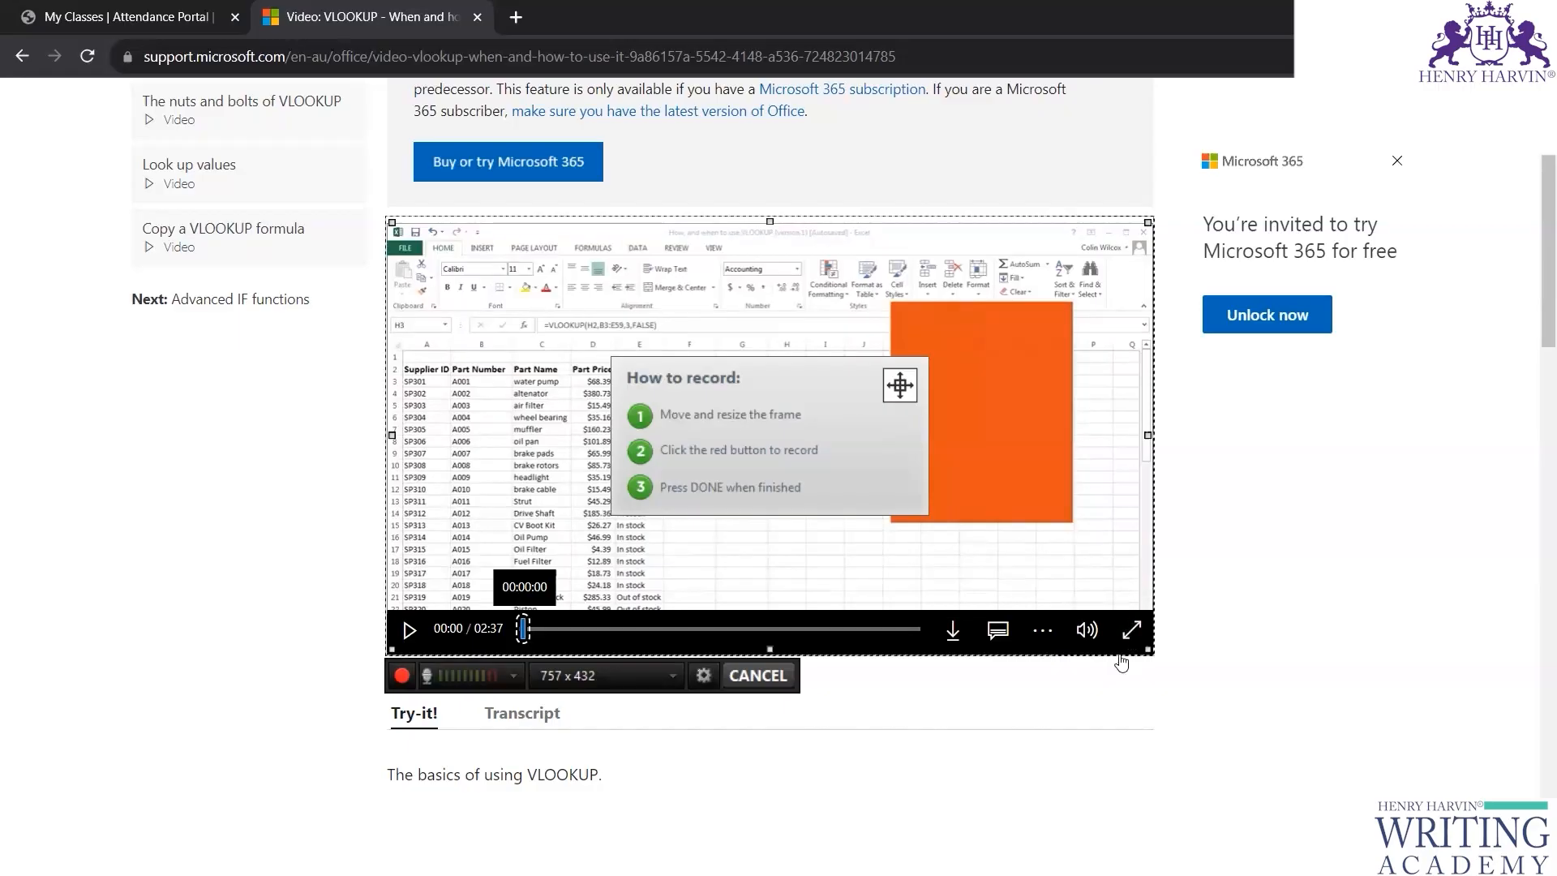
Step: Play the VLOOKUP video while recording the framed area, finish the recording and pause the video
click(409, 631)
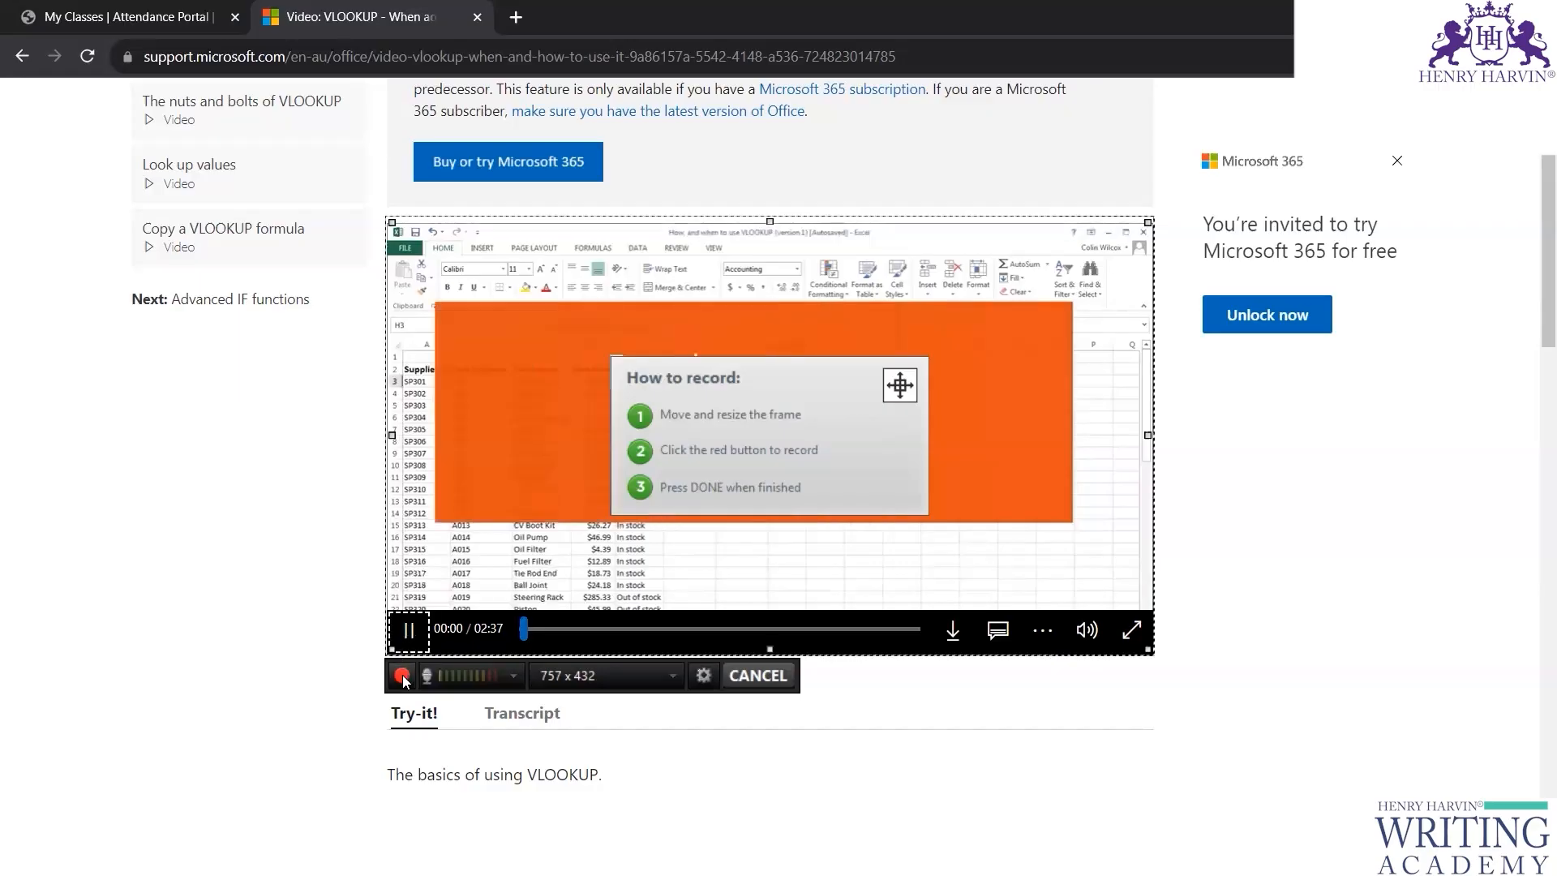
click(401, 676)
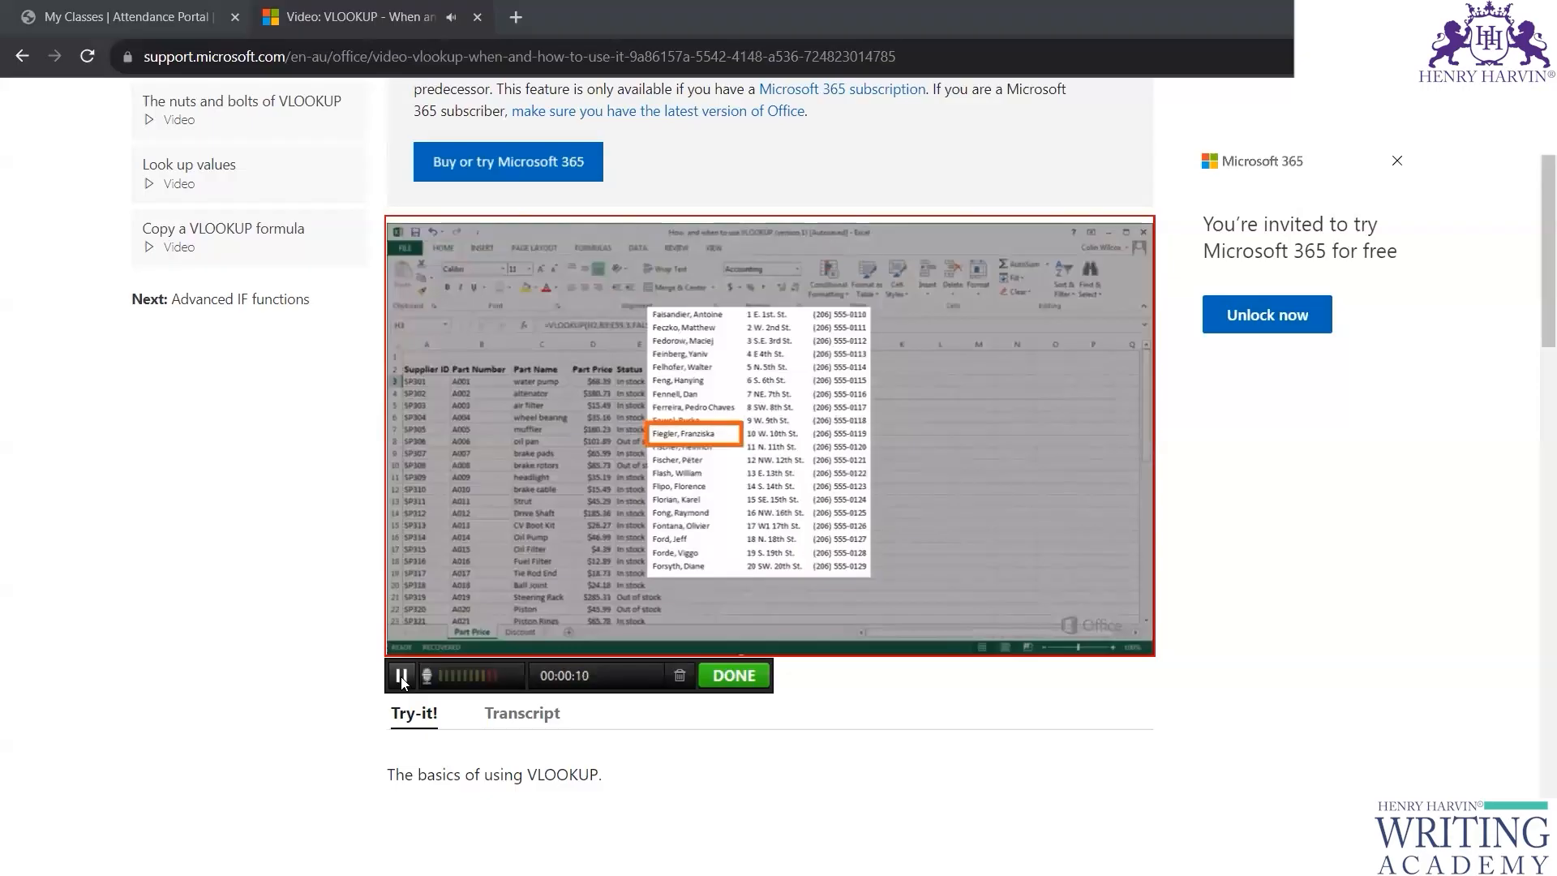
click(736, 679)
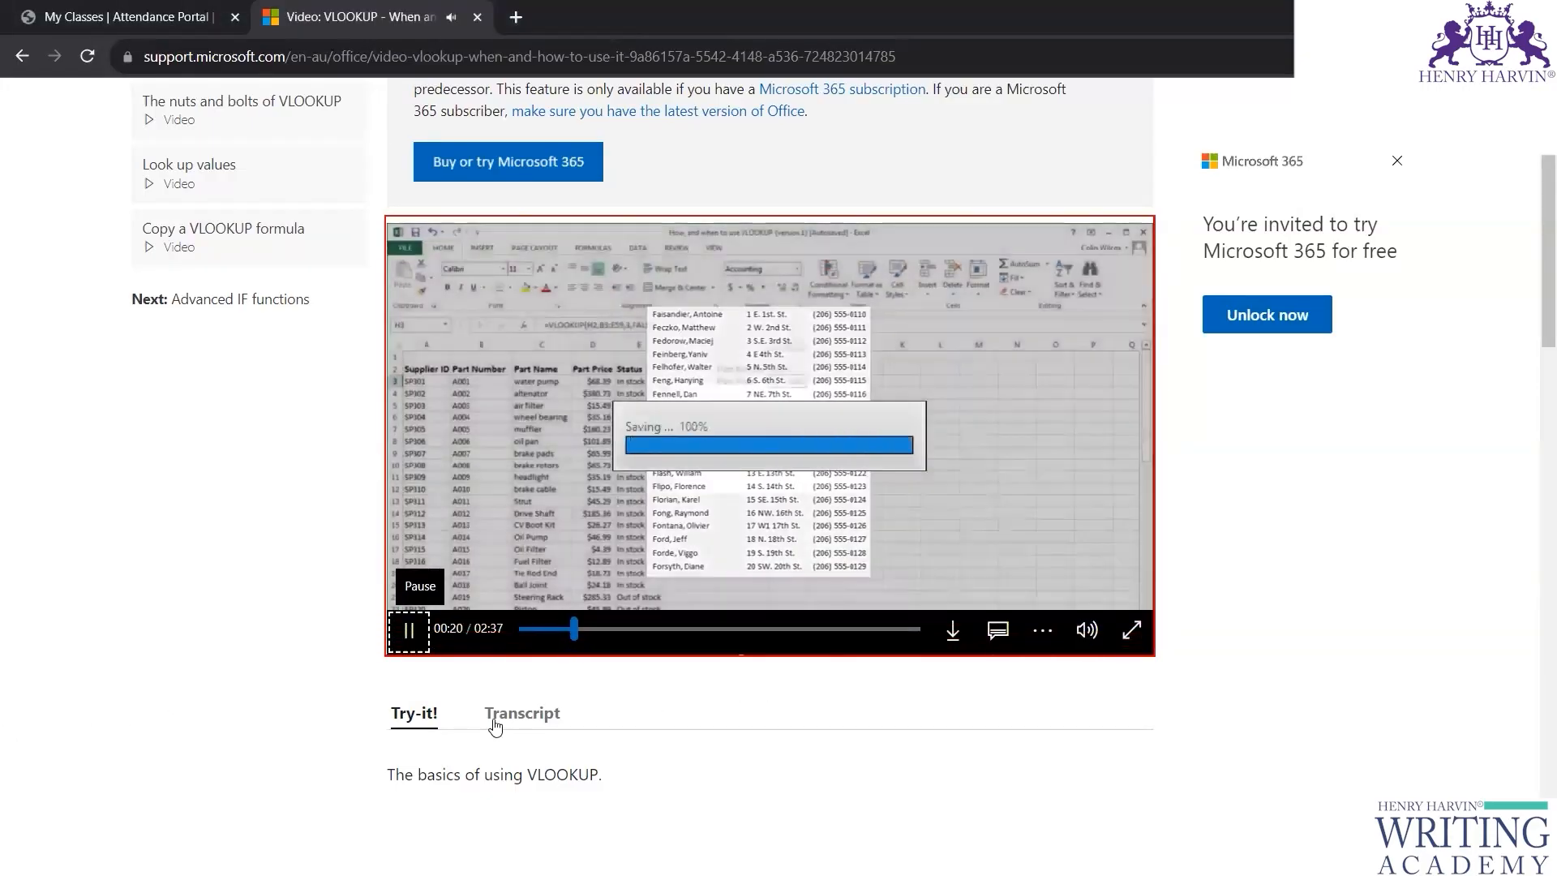
click(409, 630)
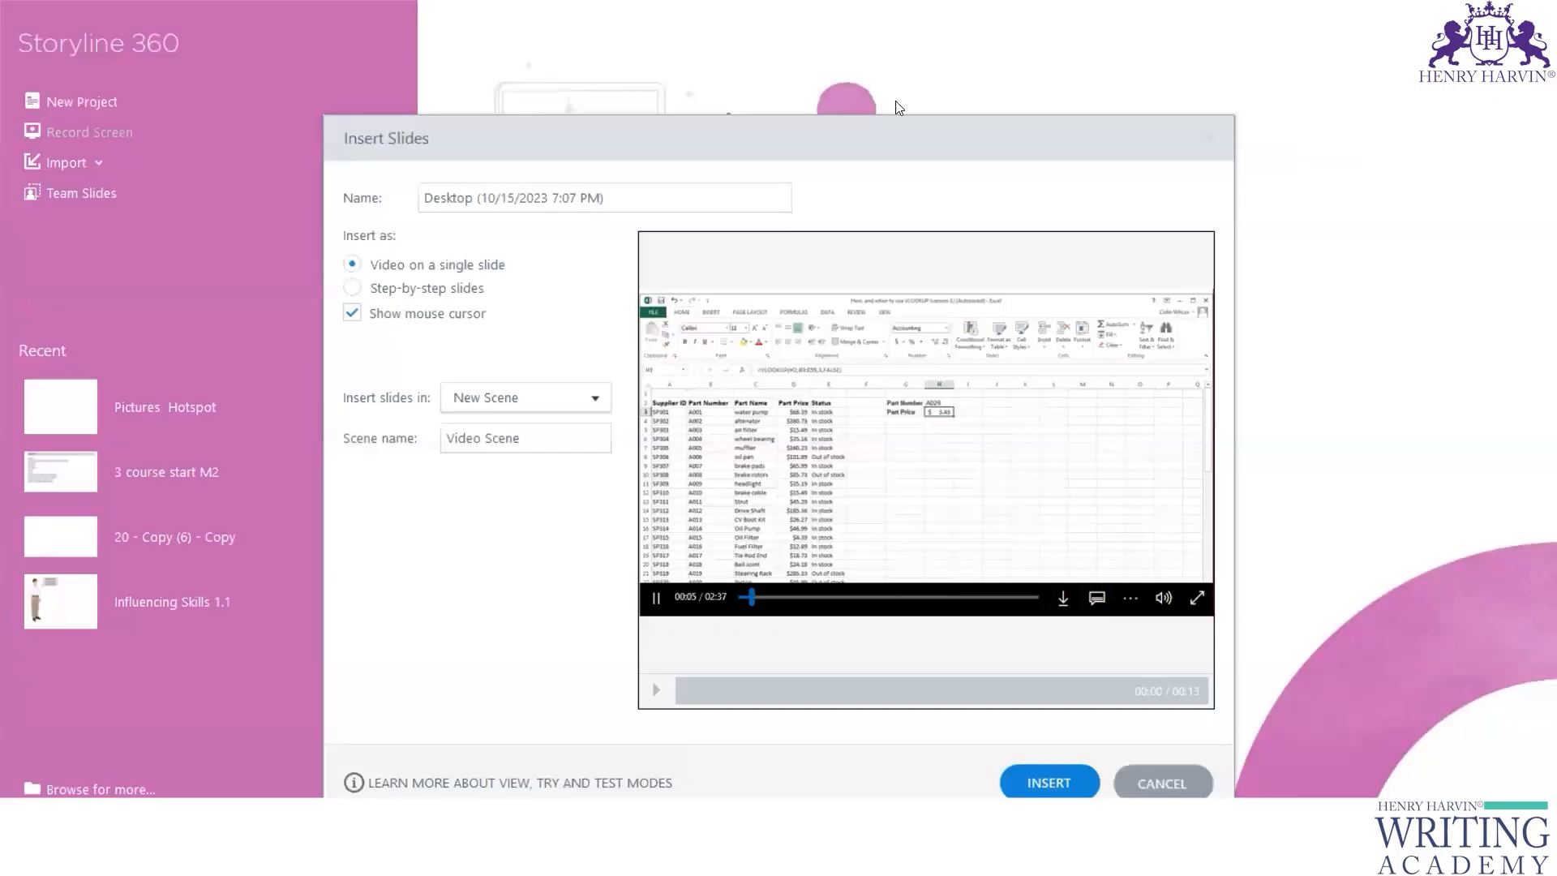
right_click(965, 430)
click(1004, 445)
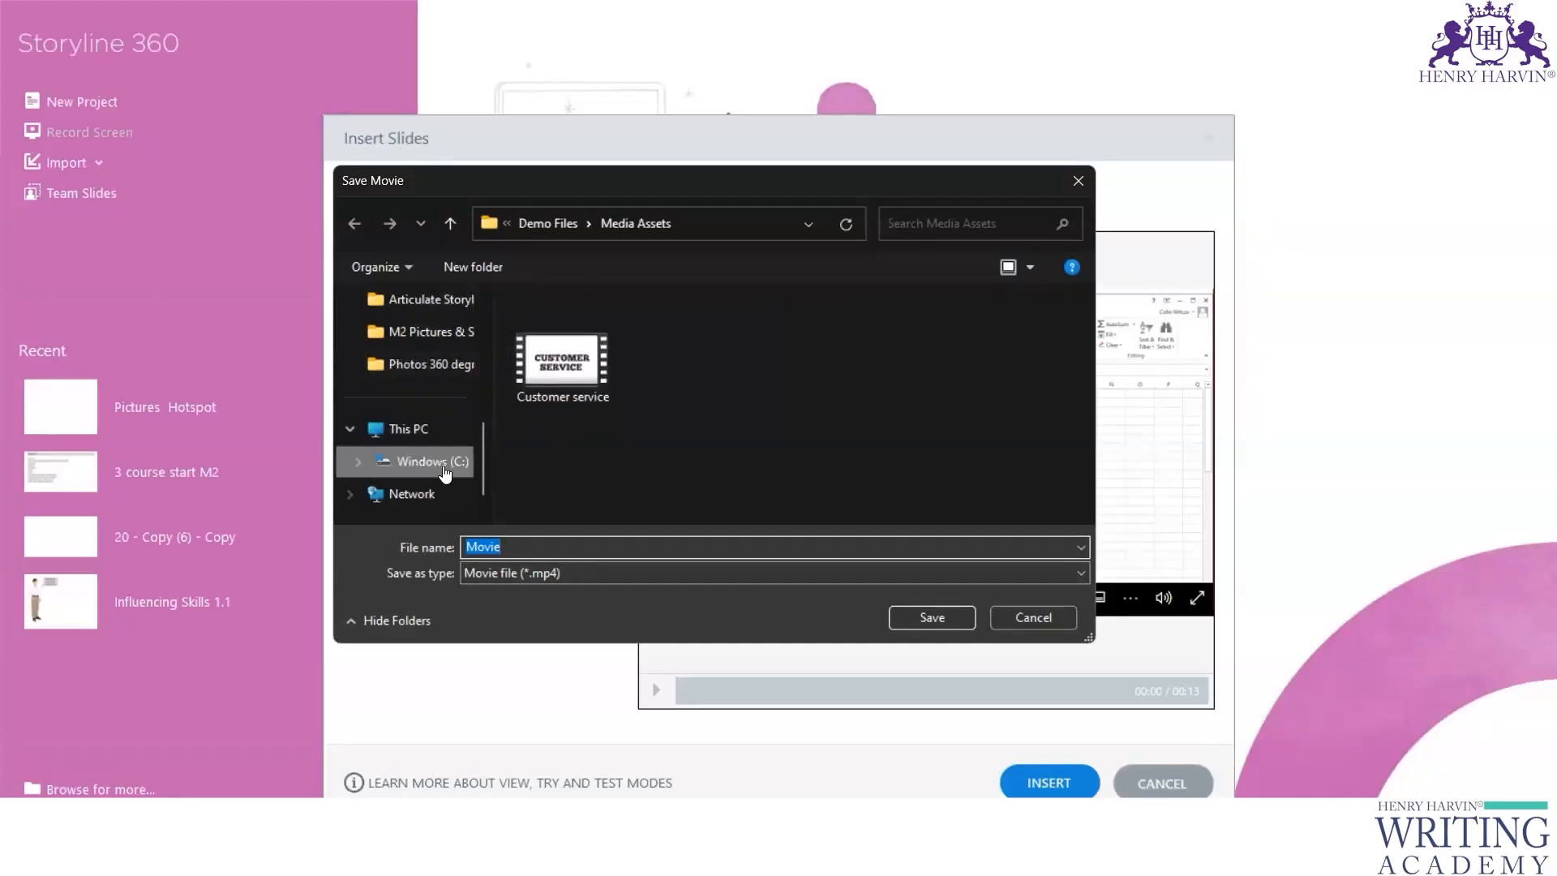
scroll(450, 454, up, 5)
click(436, 406)
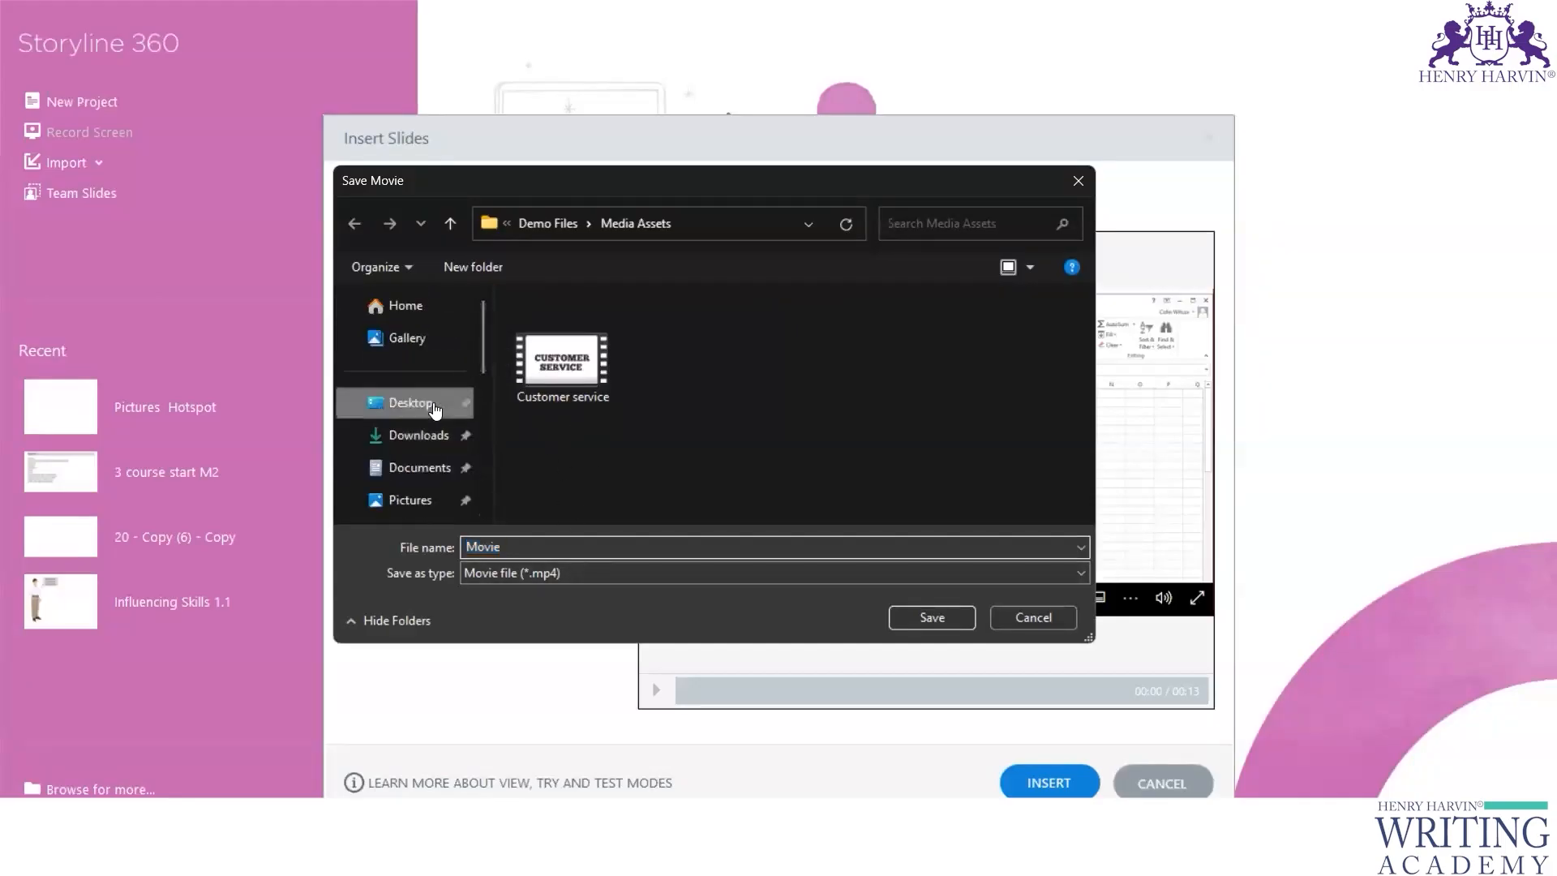
click(415, 435)
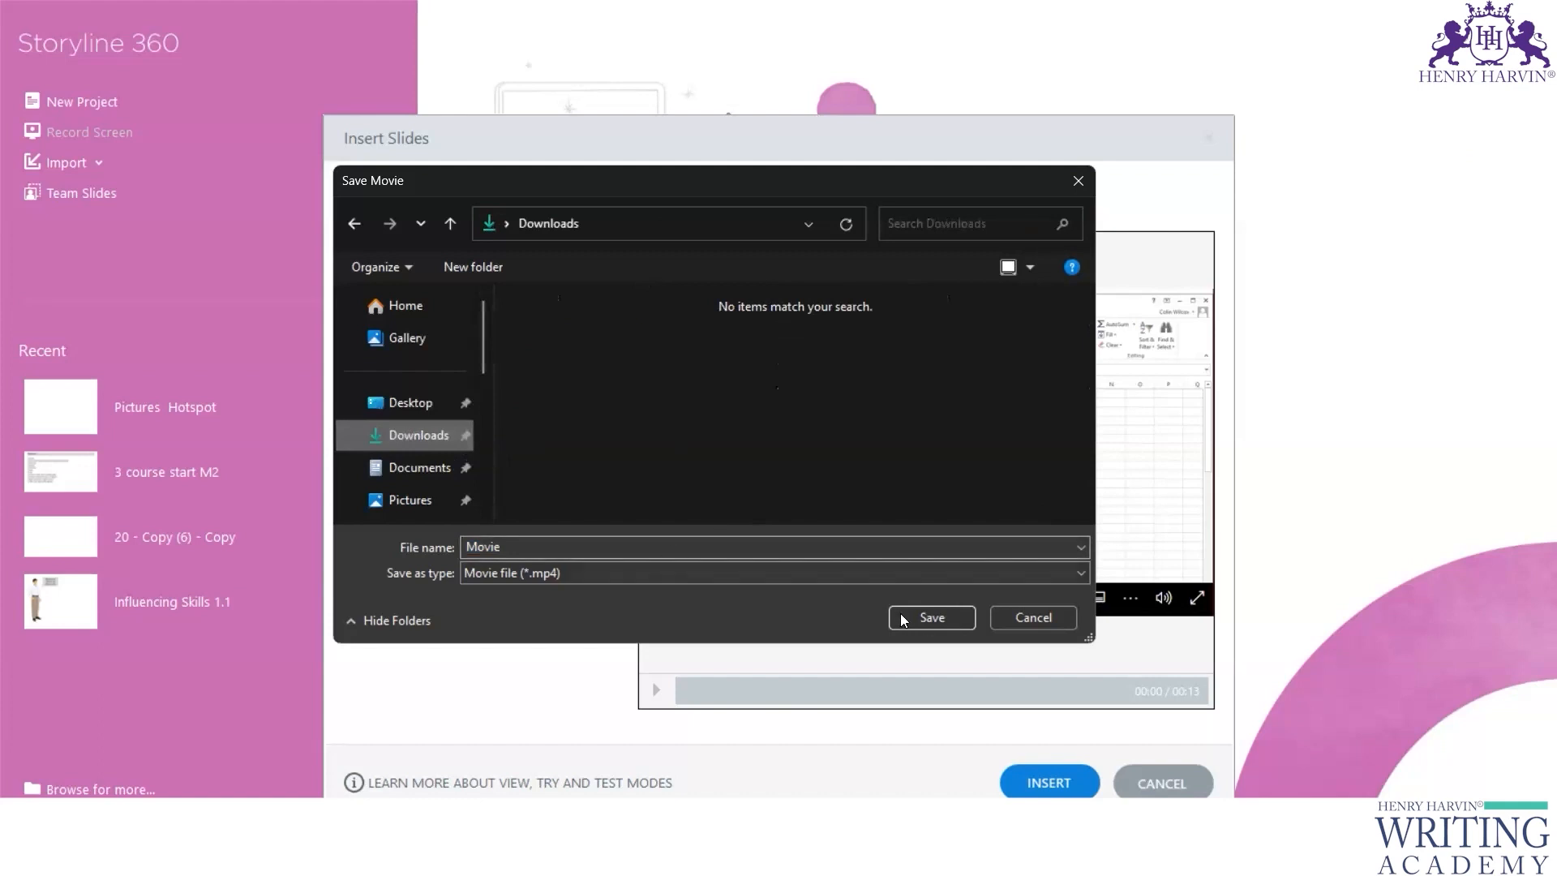
click(1037, 615)
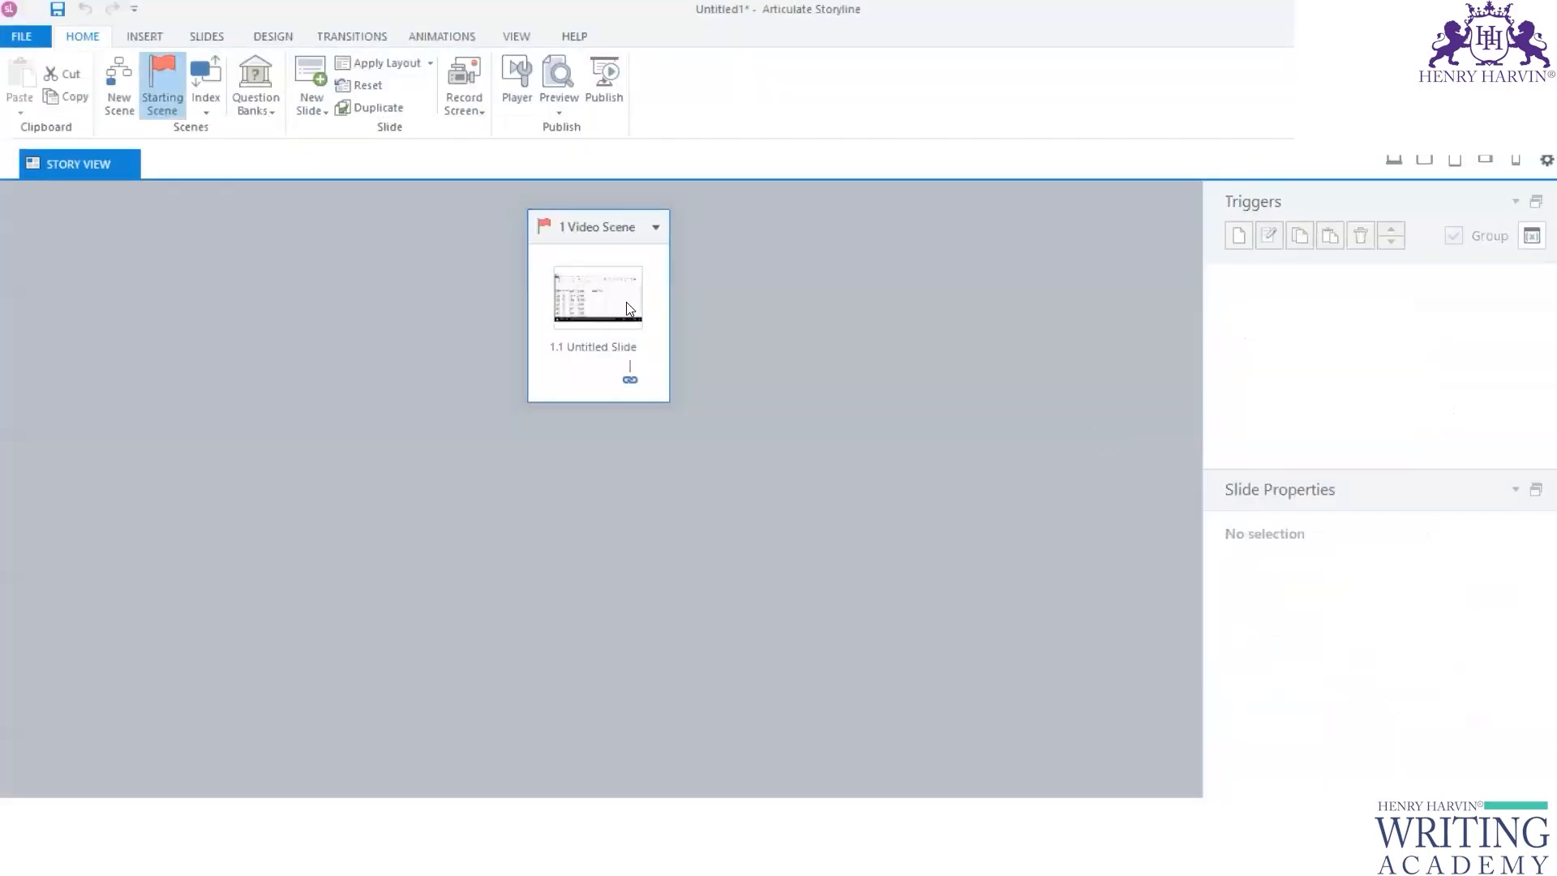
Step: Open slide 1.1 of the Video Scene, shrink the screencast proportionally and move it near the middle of the slide
double_click(626, 308)
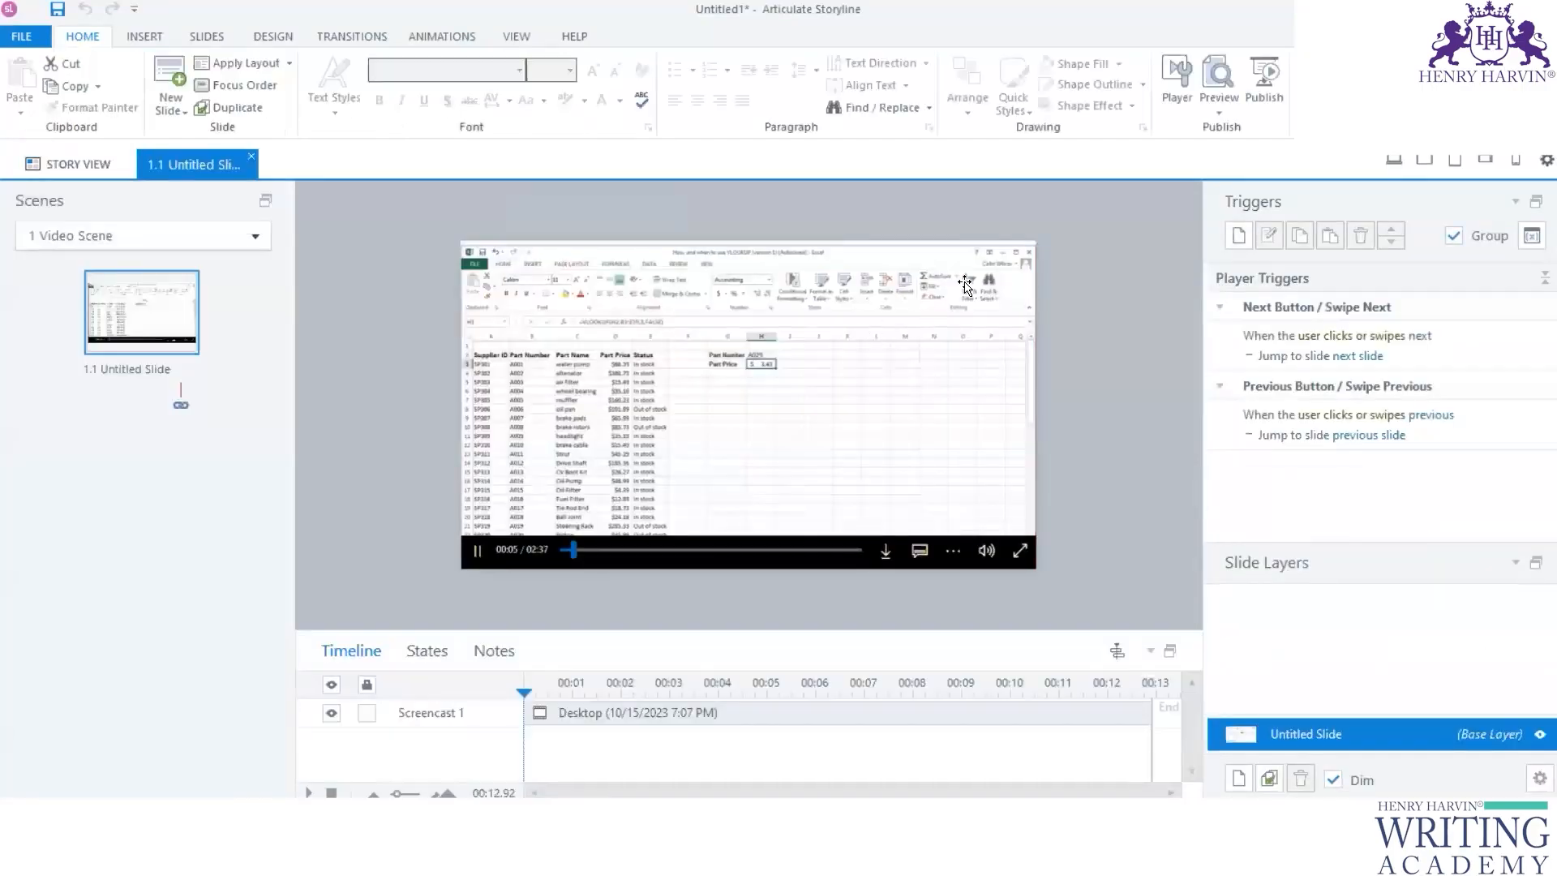
click(1010, 259)
drag(1035, 242, 842, 350)
drag(652, 462, 687, 396)
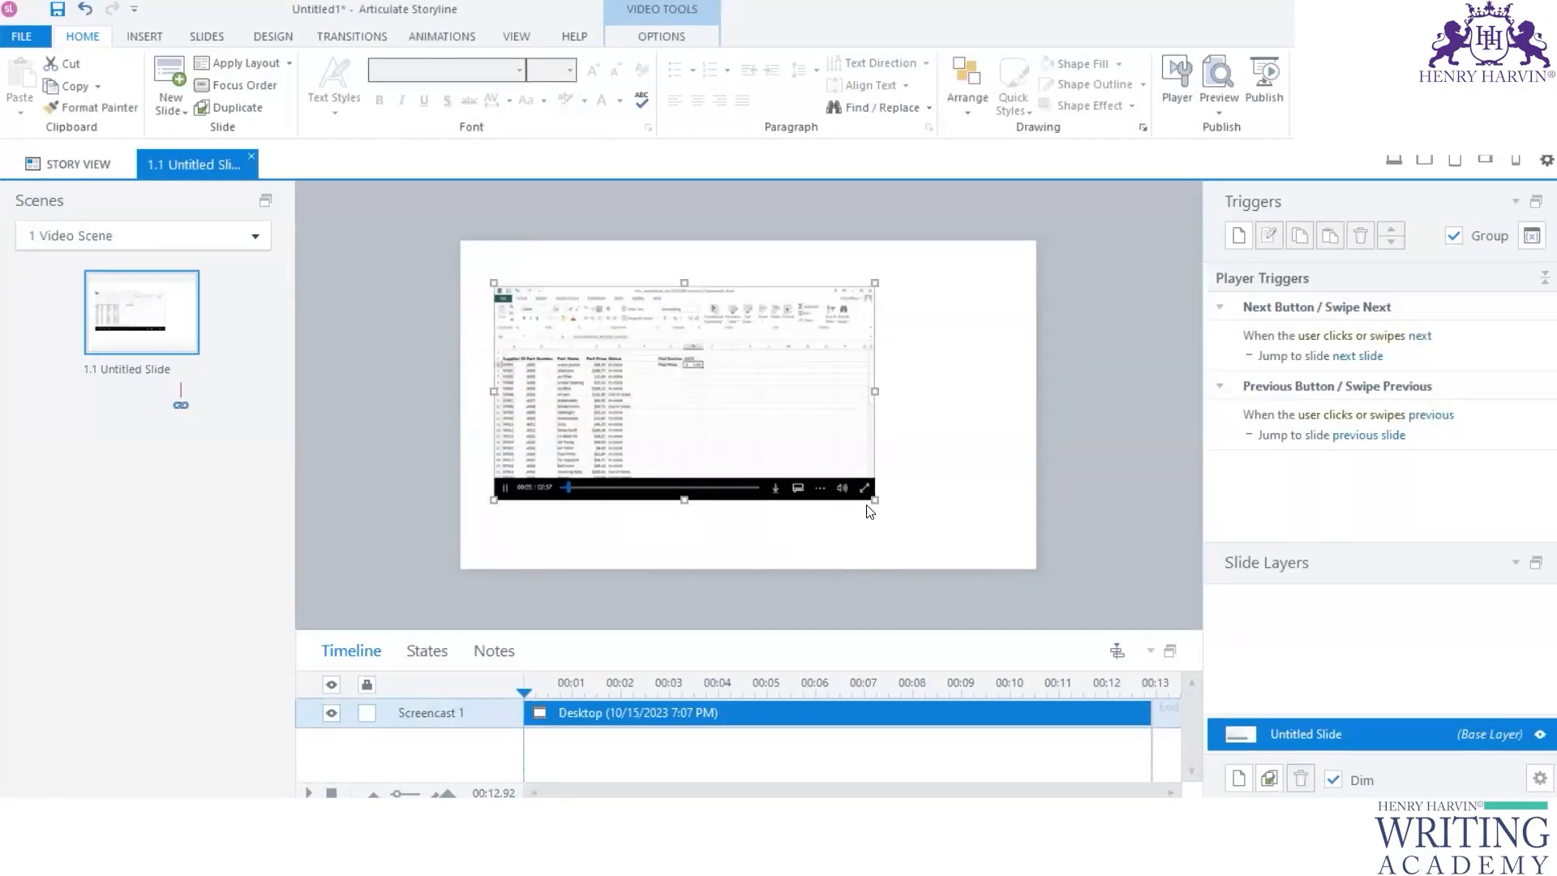
Step: Resize the screencast proportionally, reposition it in the right part of the slide, and give the timeline more height
drag(873, 500, 937, 536)
drag(818, 415, 854, 410)
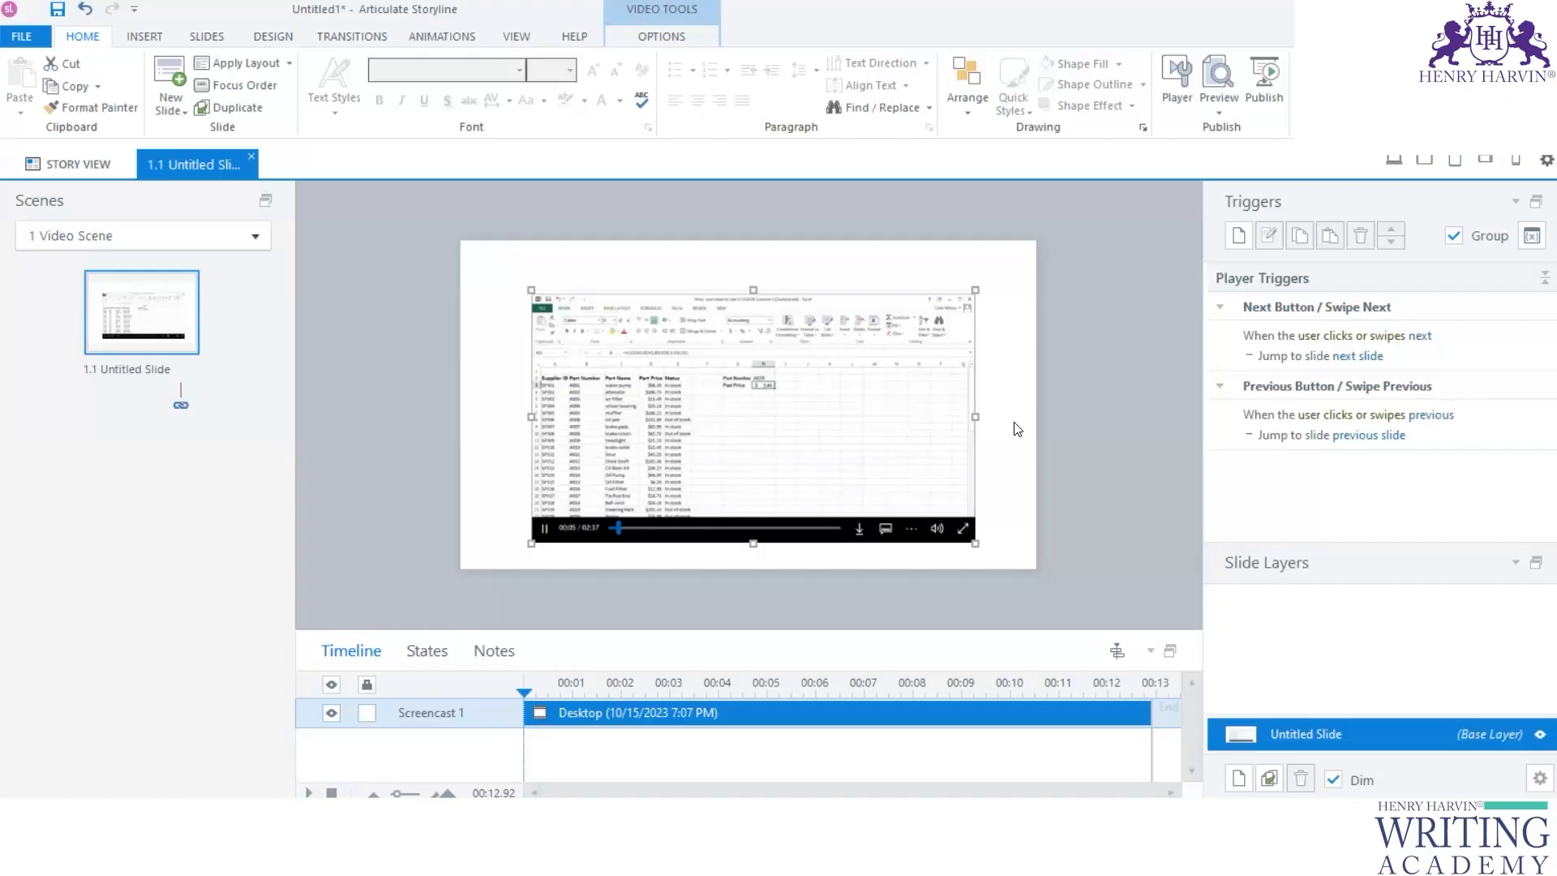
drag(896, 434, 944, 423)
drag(578, 532, 632, 501)
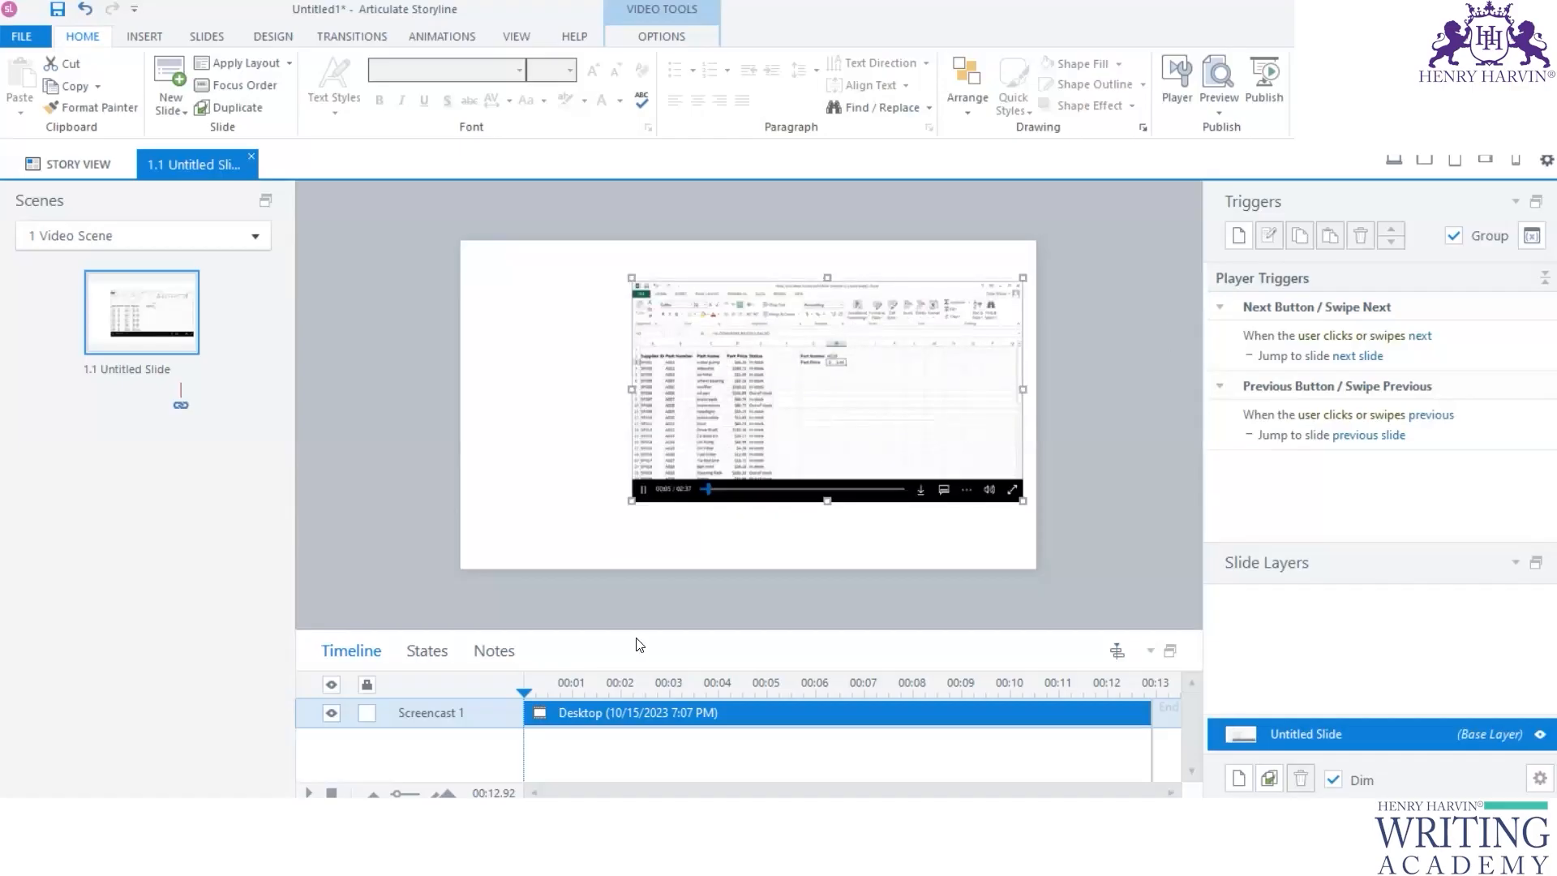
drag(640, 633, 636, 548)
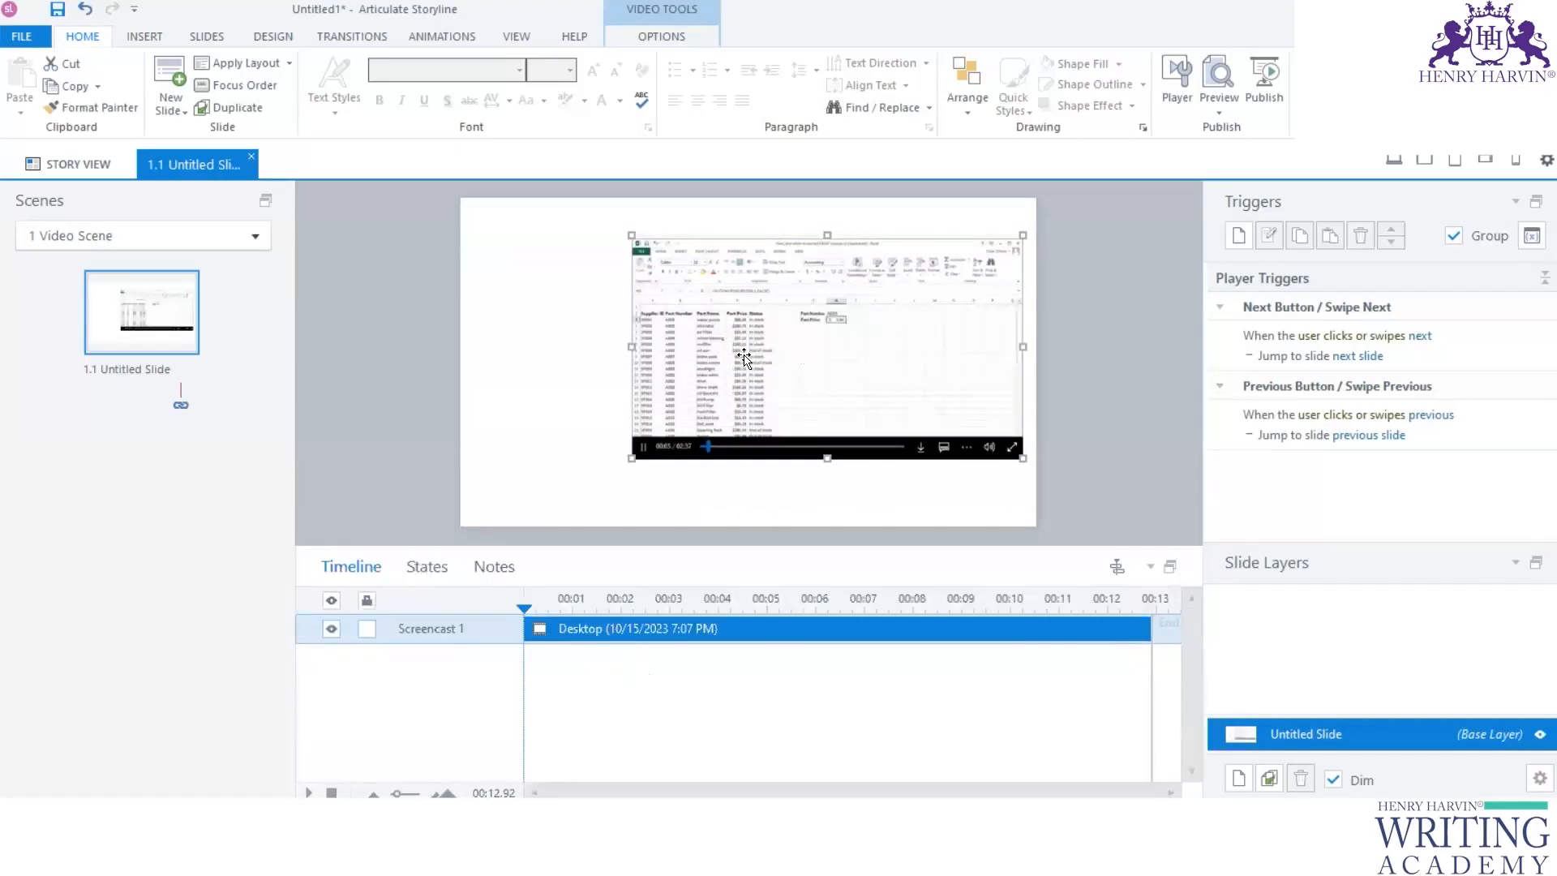
drag(632, 459, 661, 442)
Step: Browse the Articulate 360 Trial characters, preview Lily and Laura, and leave the character library
click(144, 36)
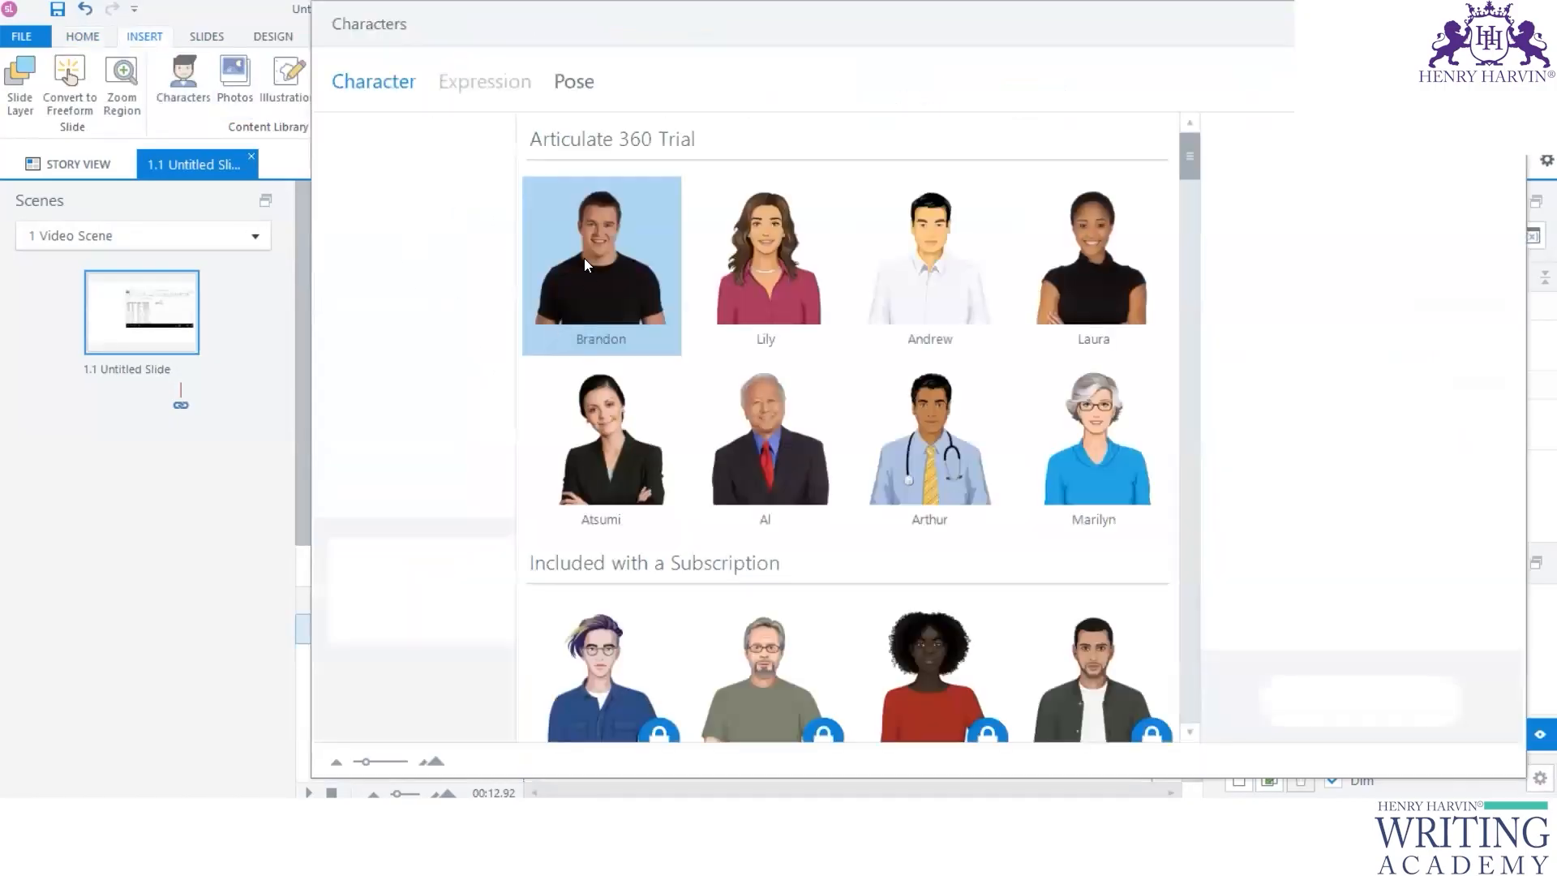
click(767, 287)
click(956, 306)
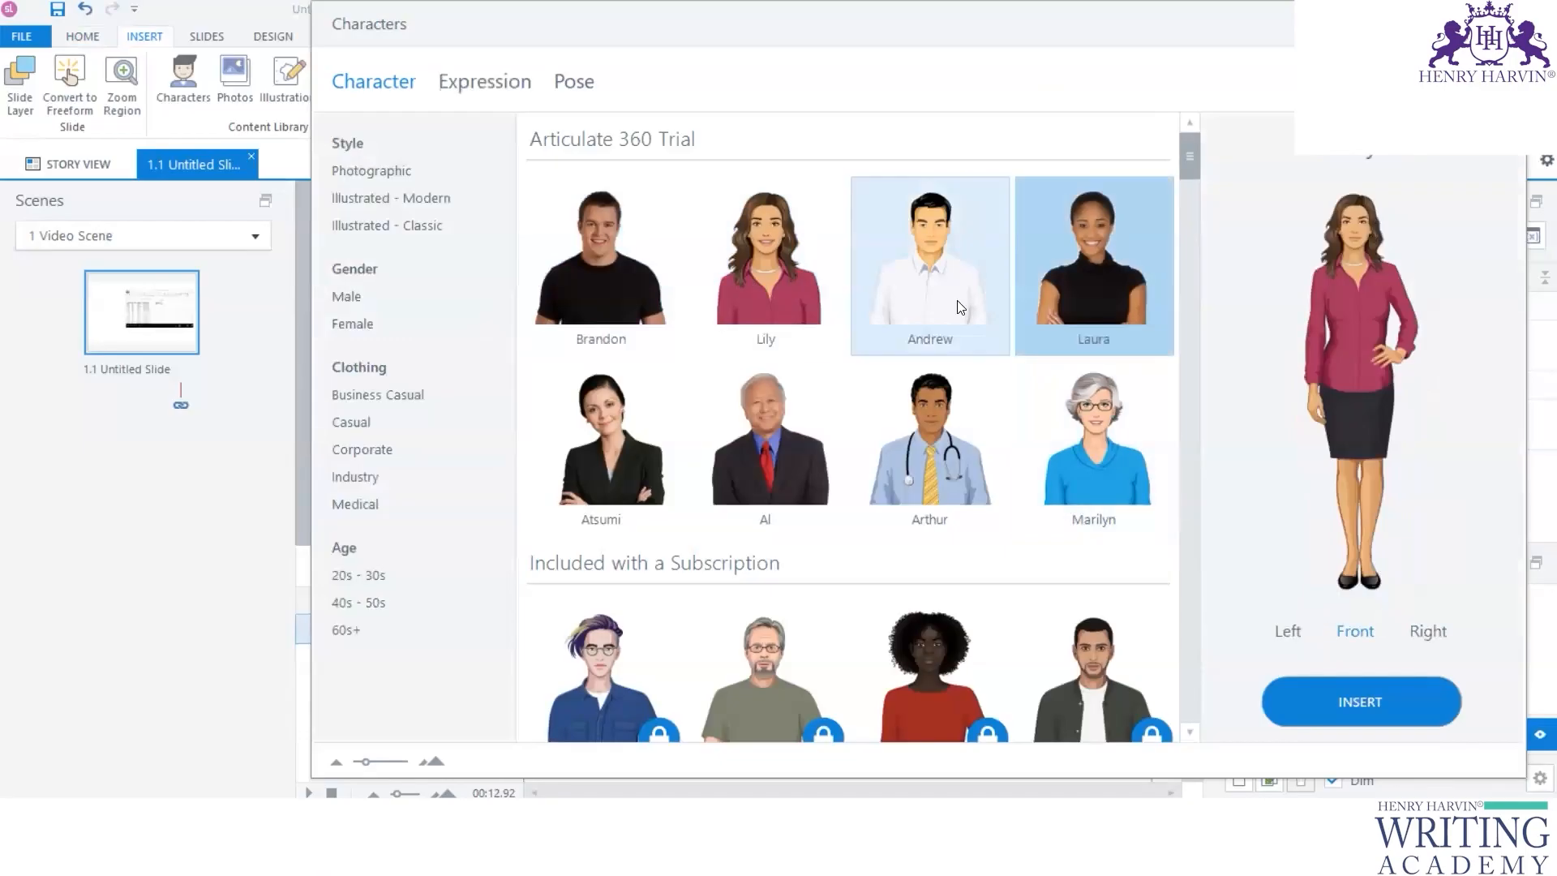
key(Escape)
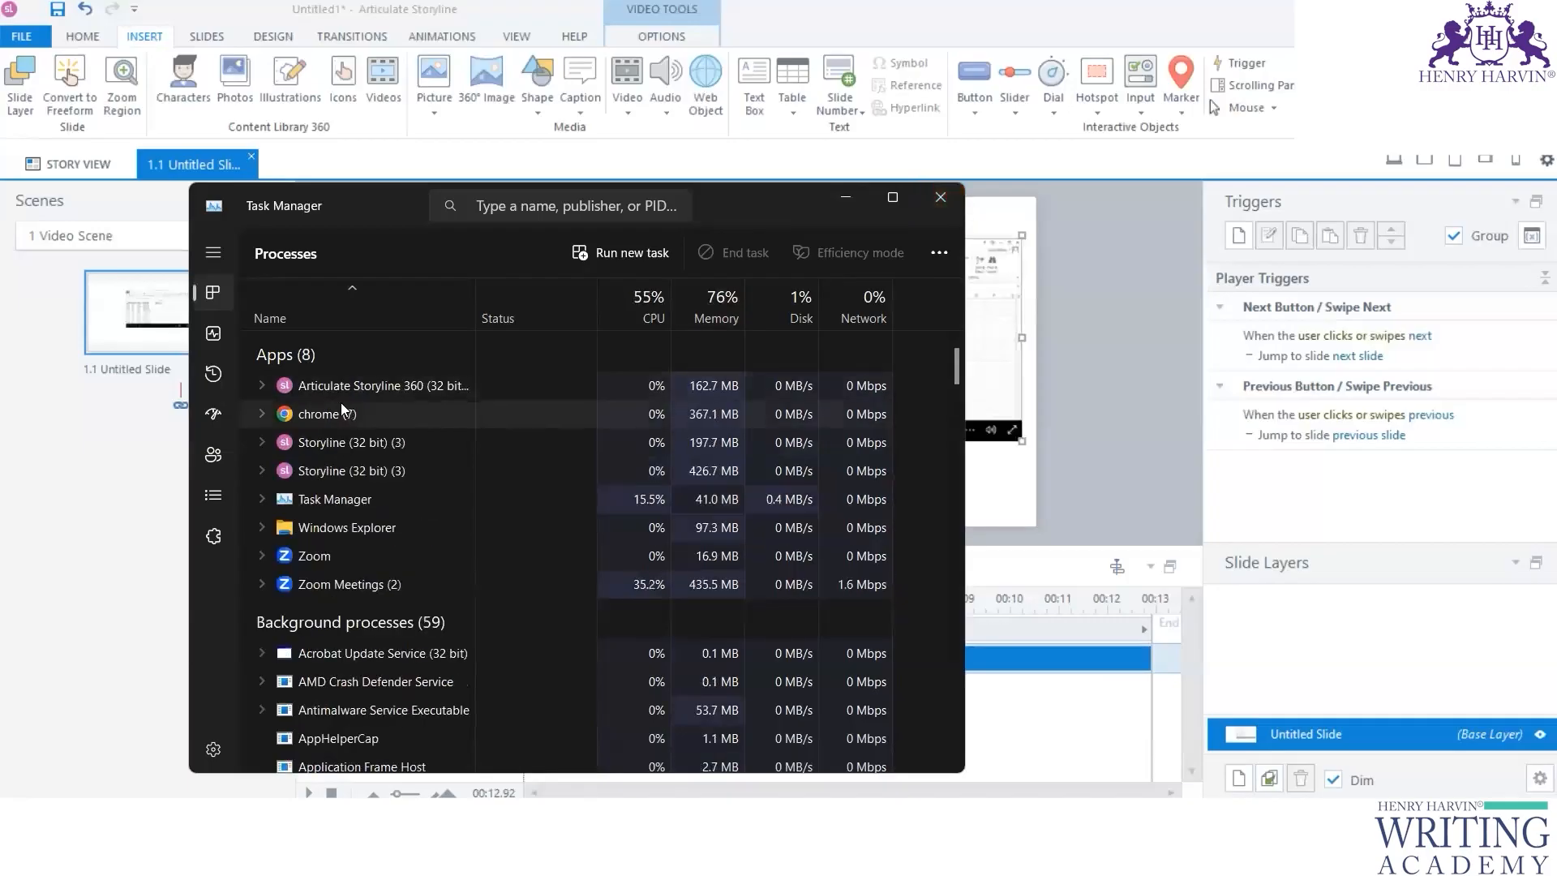
Step: Inspect the running Articulate Storyline 360 processes in Task Manager with a wider Name column, and close Task Manager
click(346, 384)
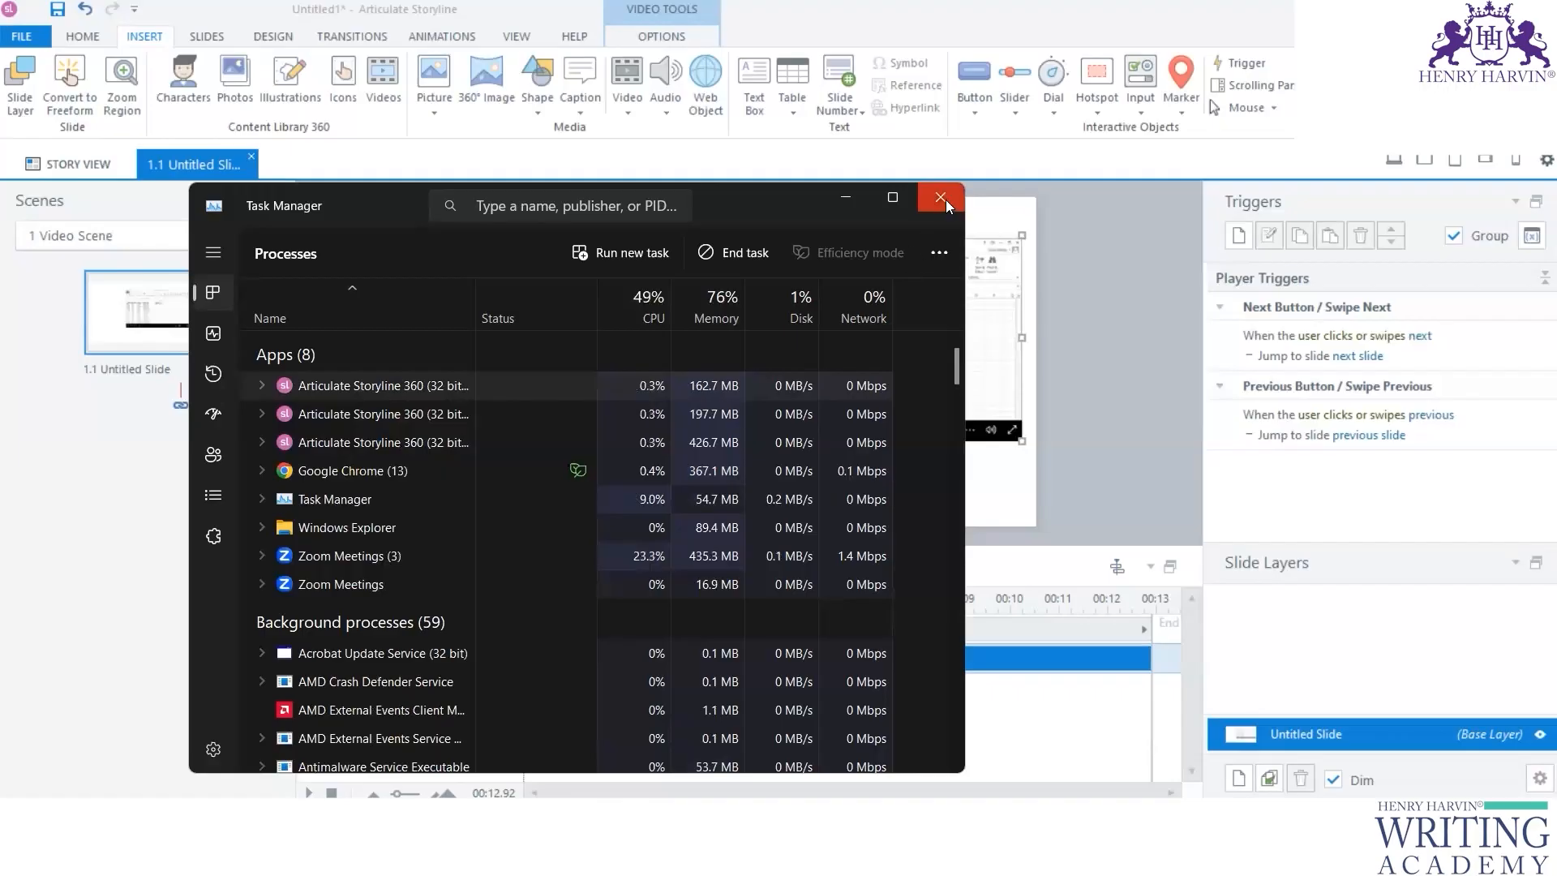
drag(475, 287, 695, 287)
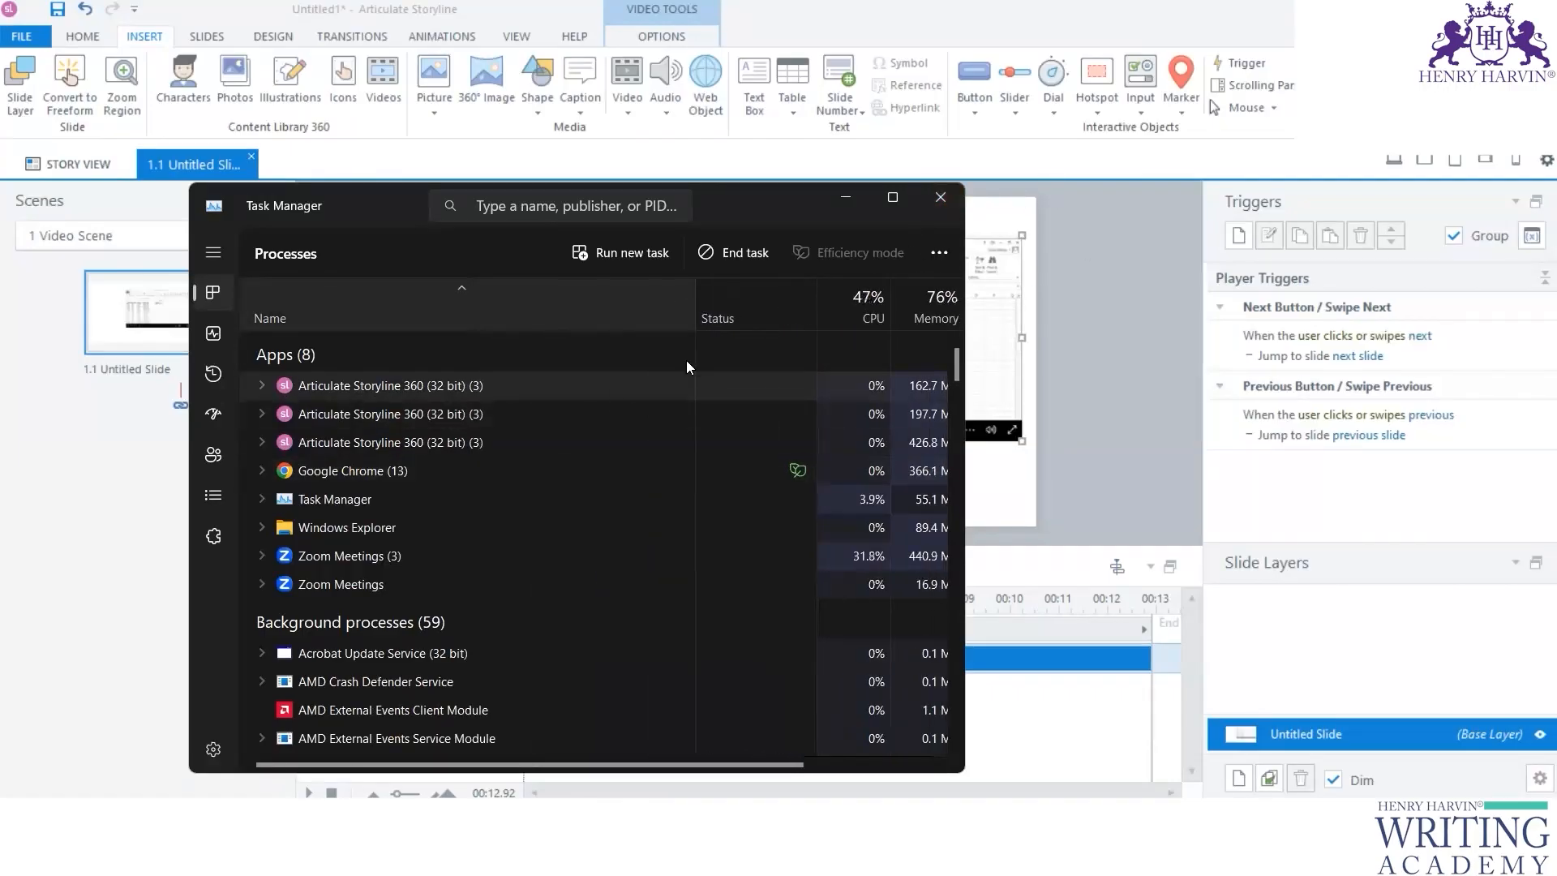
click(940, 197)
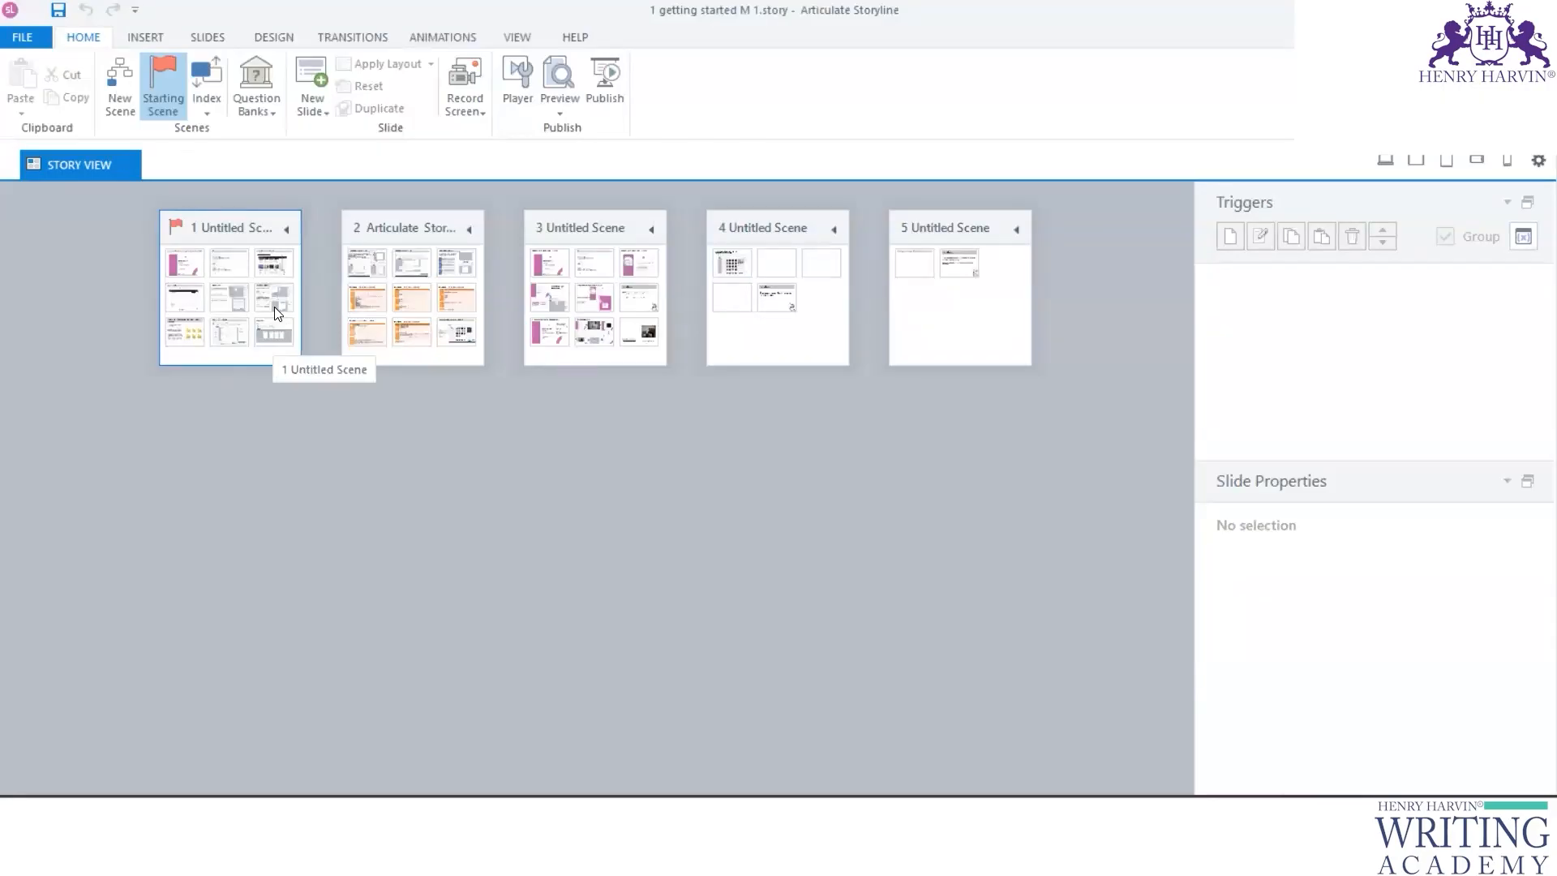
Step: In the project 1 getting started M 1.story, view slide 1.10 Story View of scene 1 and return to the overview of scenes
double_click(274, 307)
scroll(173, 482, down, 8)
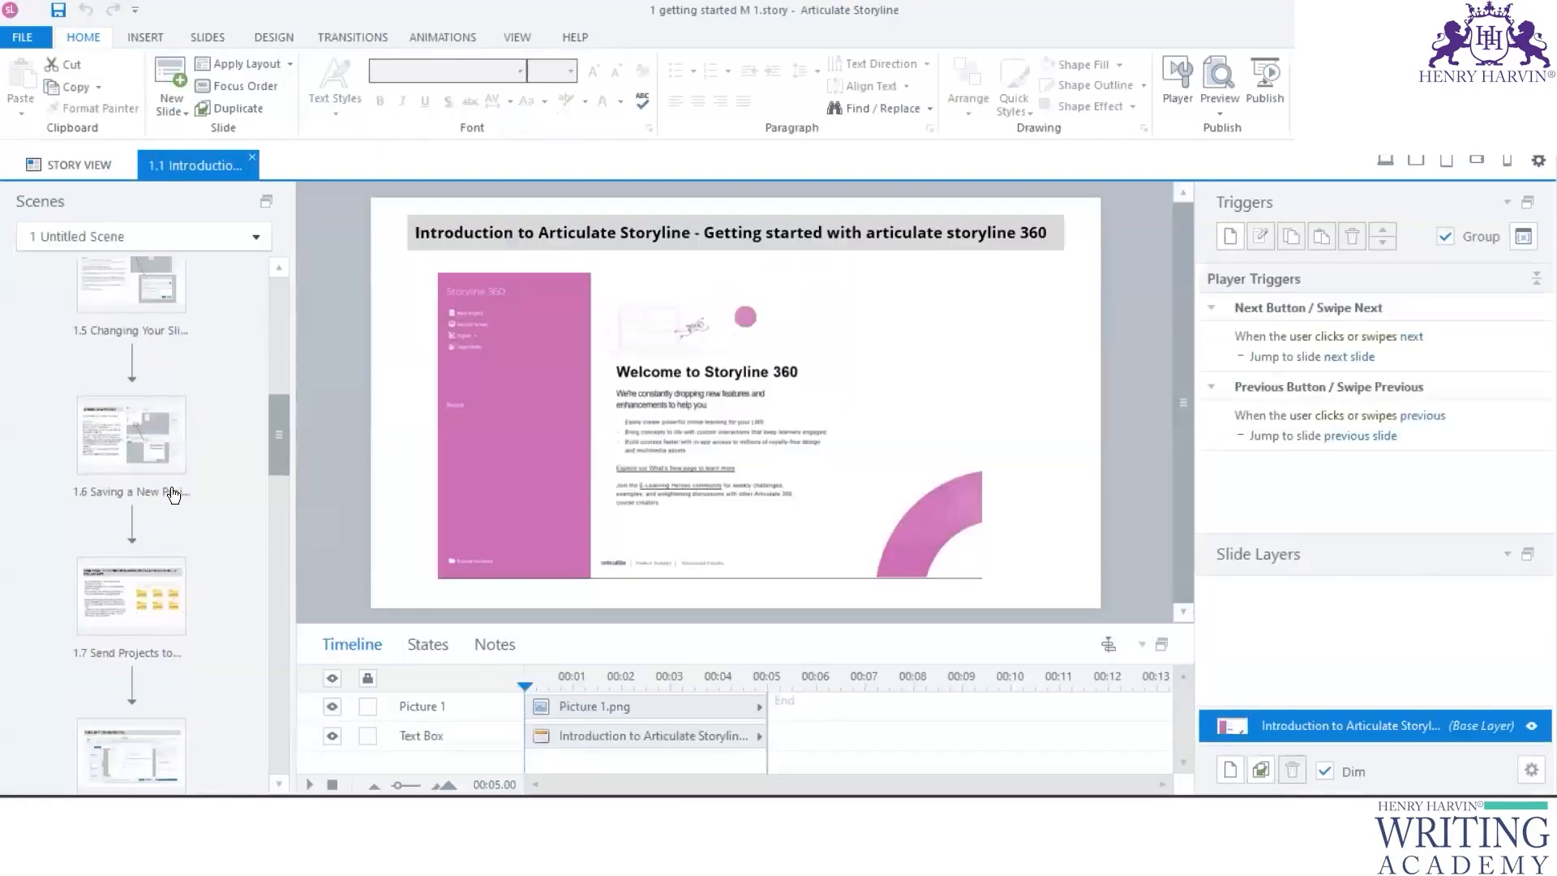
scroll(174, 494, down, 5)
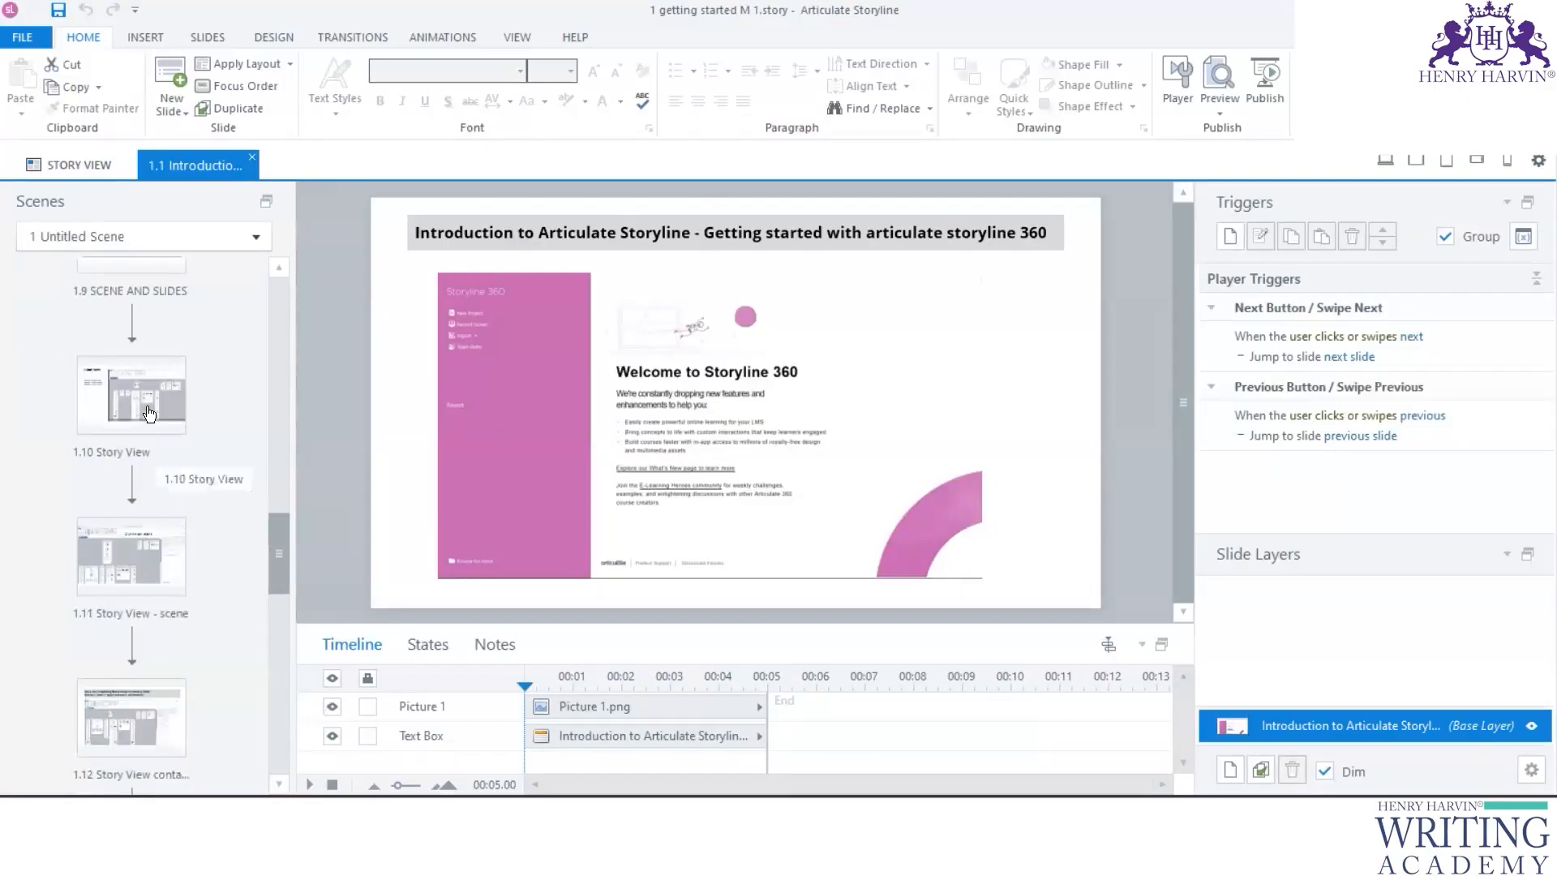
click(150, 412)
scroll(149, 421, up, 4)
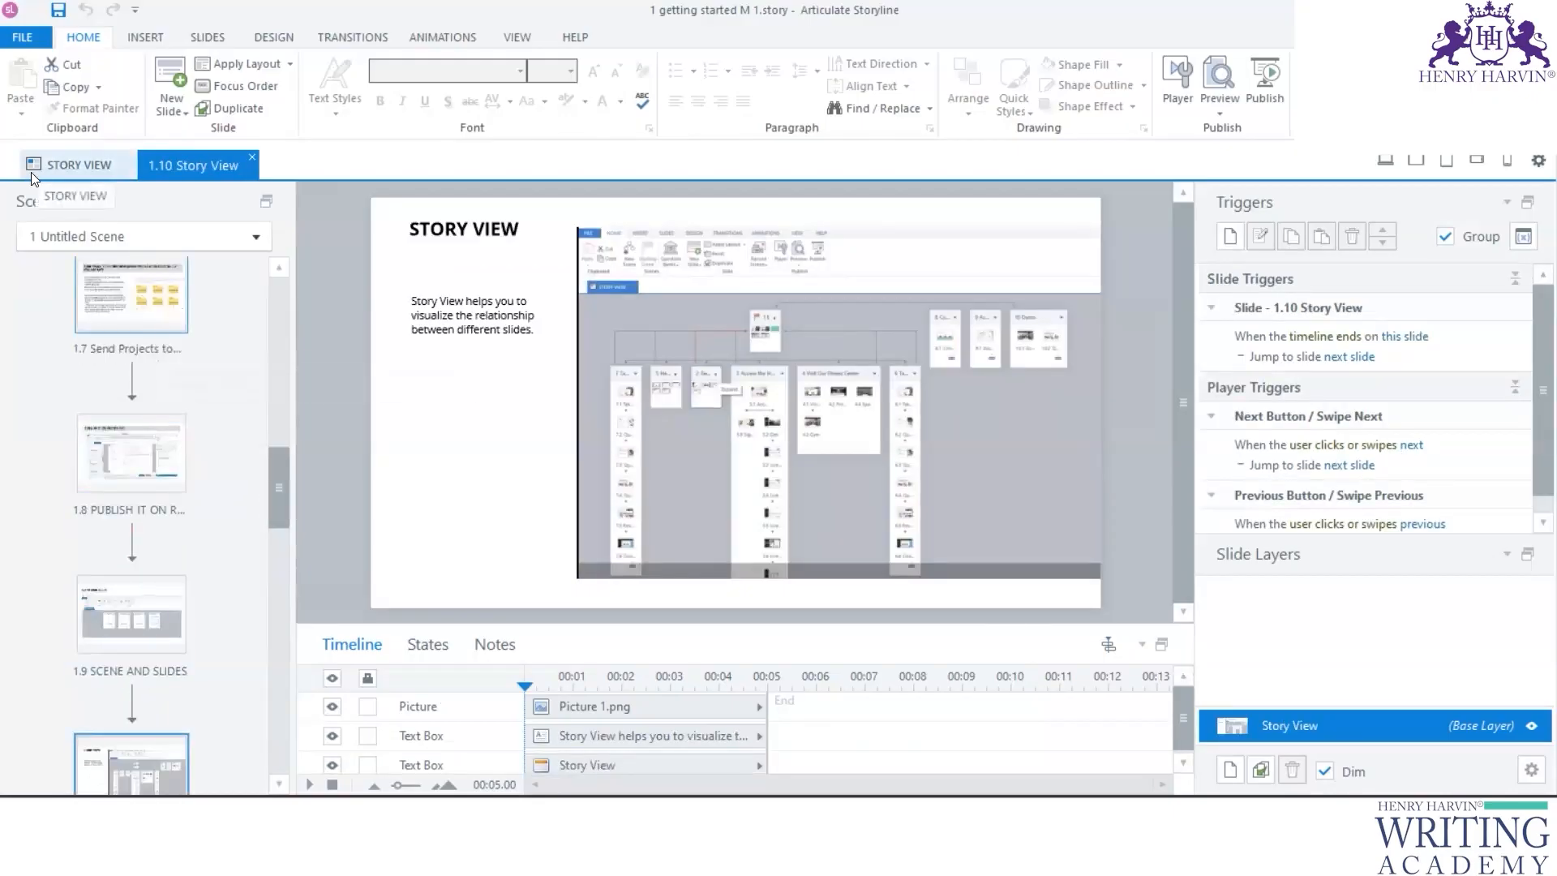
click(73, 163)
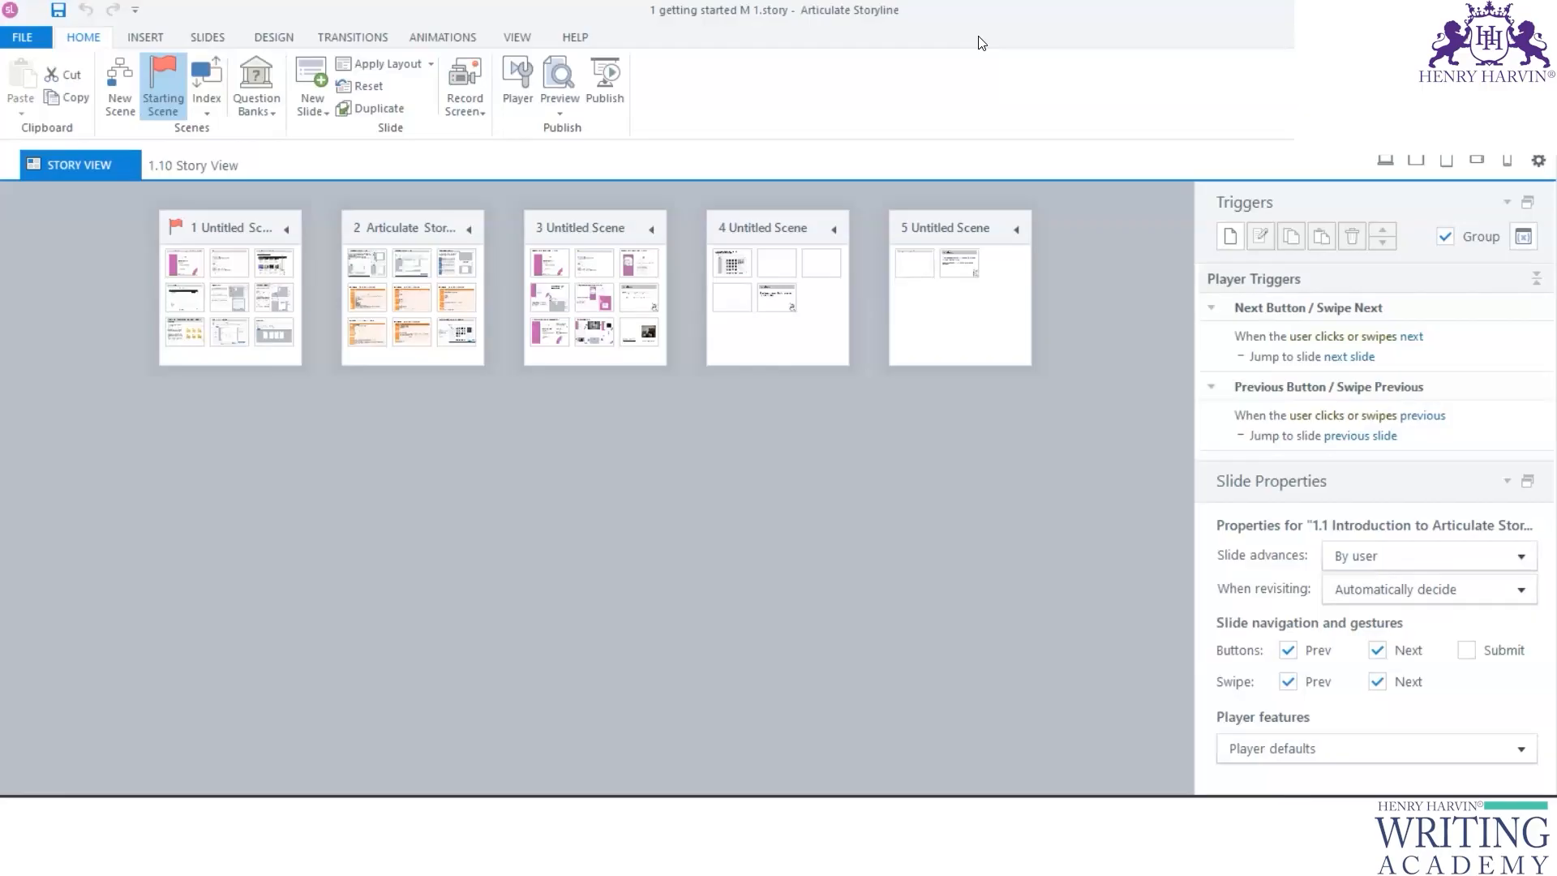
Step: Annotate the five scenes with freehand red numbers from 1 to 5
drag(217, 264, 236, 325)
mouse_move(369, 292)
mouse_down()
mouse_move(419, 304)
mouse_move(456, 285)
mouse_up()
mouse_move(550, 280)
mouse_down()
mouse_move(635, 304)
mouse_move(623, 320)
mouse_up()
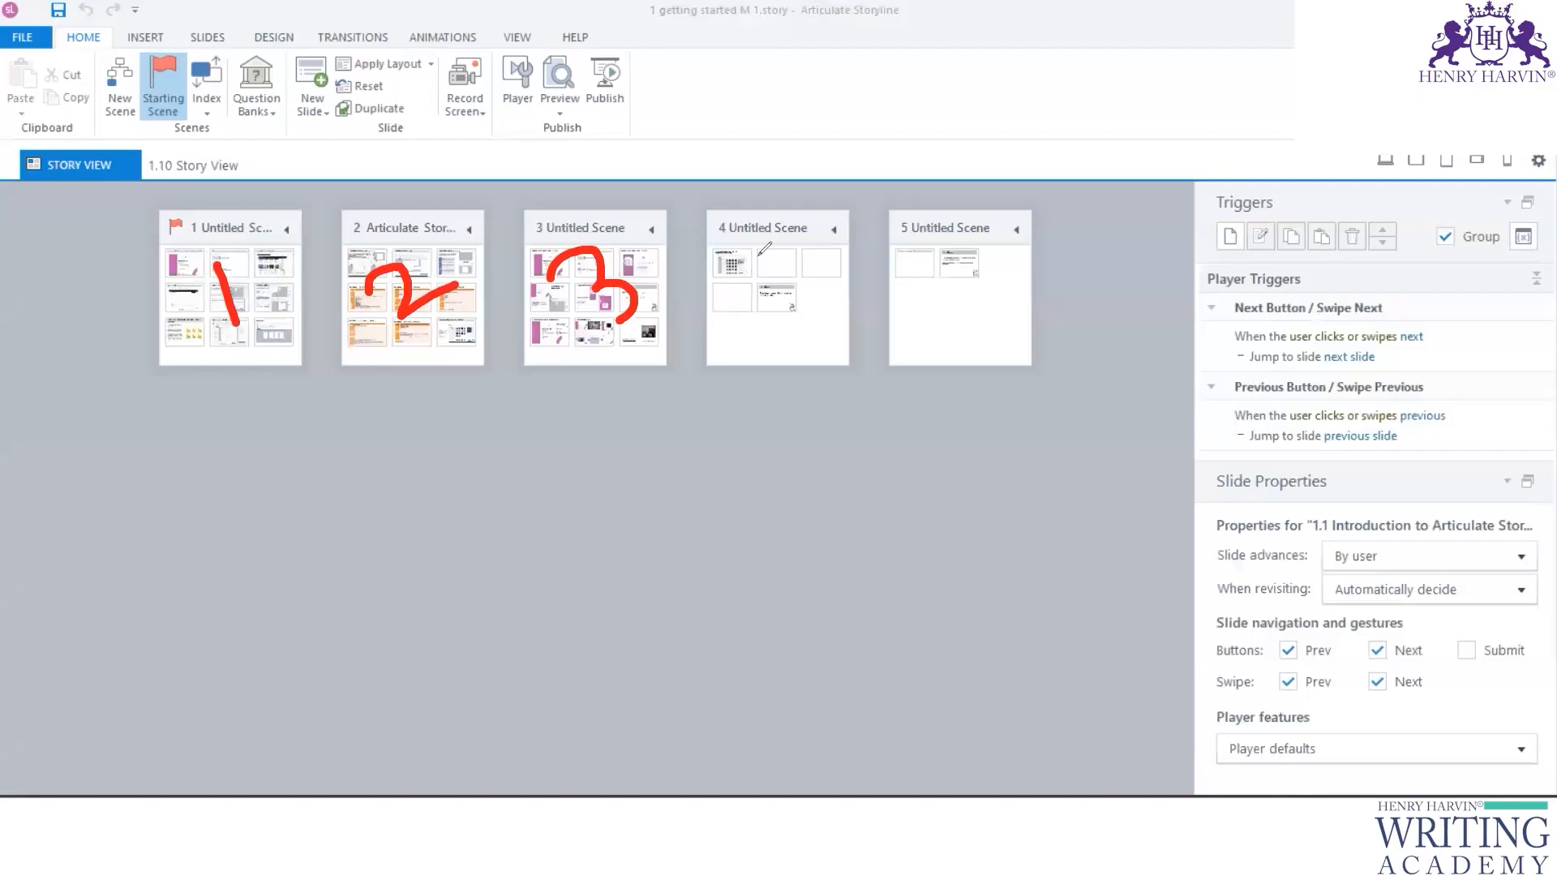
drag(757, 256, 815, 344)
mouse_move(941, 263)
mouse_down()
mouse_move(965, 316)
mouse_move(953, 329)
mouse_up()
drag(960, 258, 1008, 229)
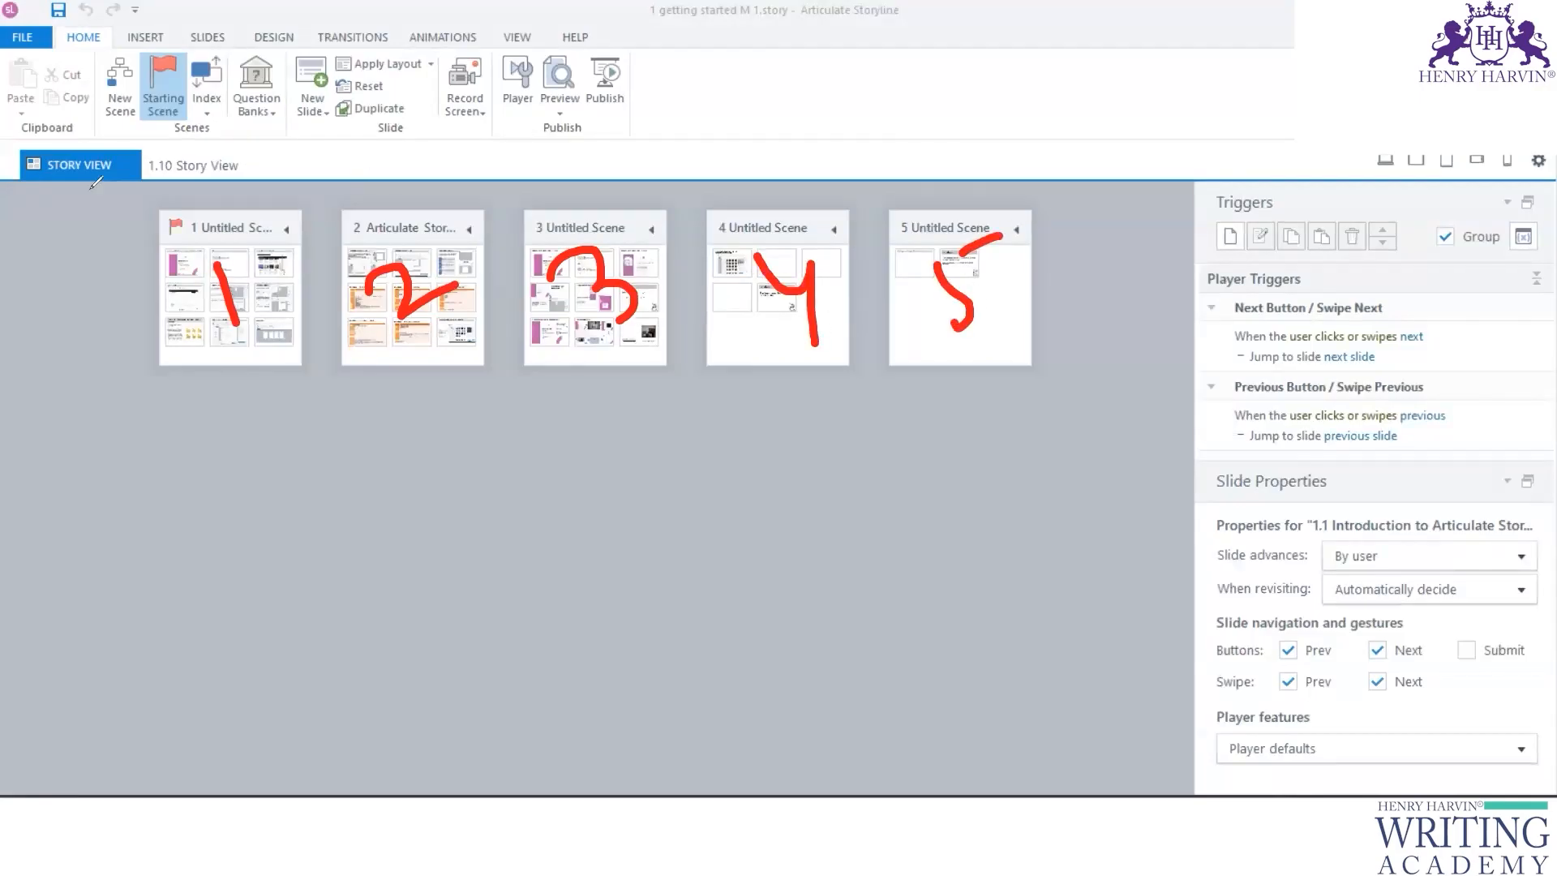
Step: Circle and tick the Story View label in red, add a tick mark to each of the five scenes, and clear all annotations
mouse_move(144, 138)
mouse_down()
mouse_move(134, 113)
mouse_move(33, 186)
mouse_move(146, 196)
mouse_up()
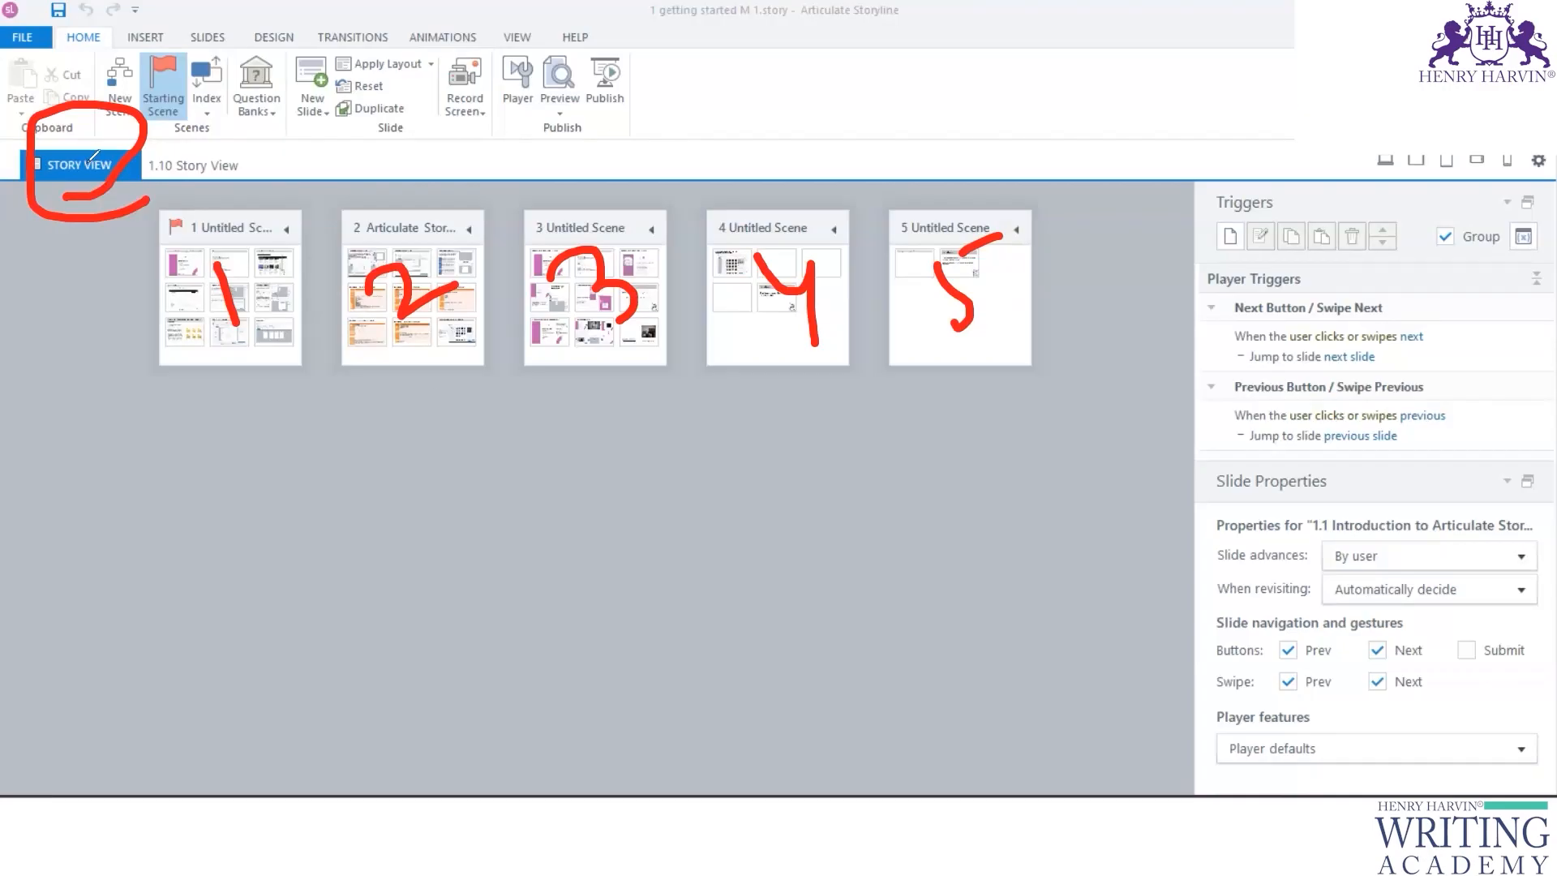
drag(87, 143, 138, 114)
mouse_move(127, 285)
mouse_down()
mouse_move(134, 297)
mouse_move(185, 268)
mouse_up()
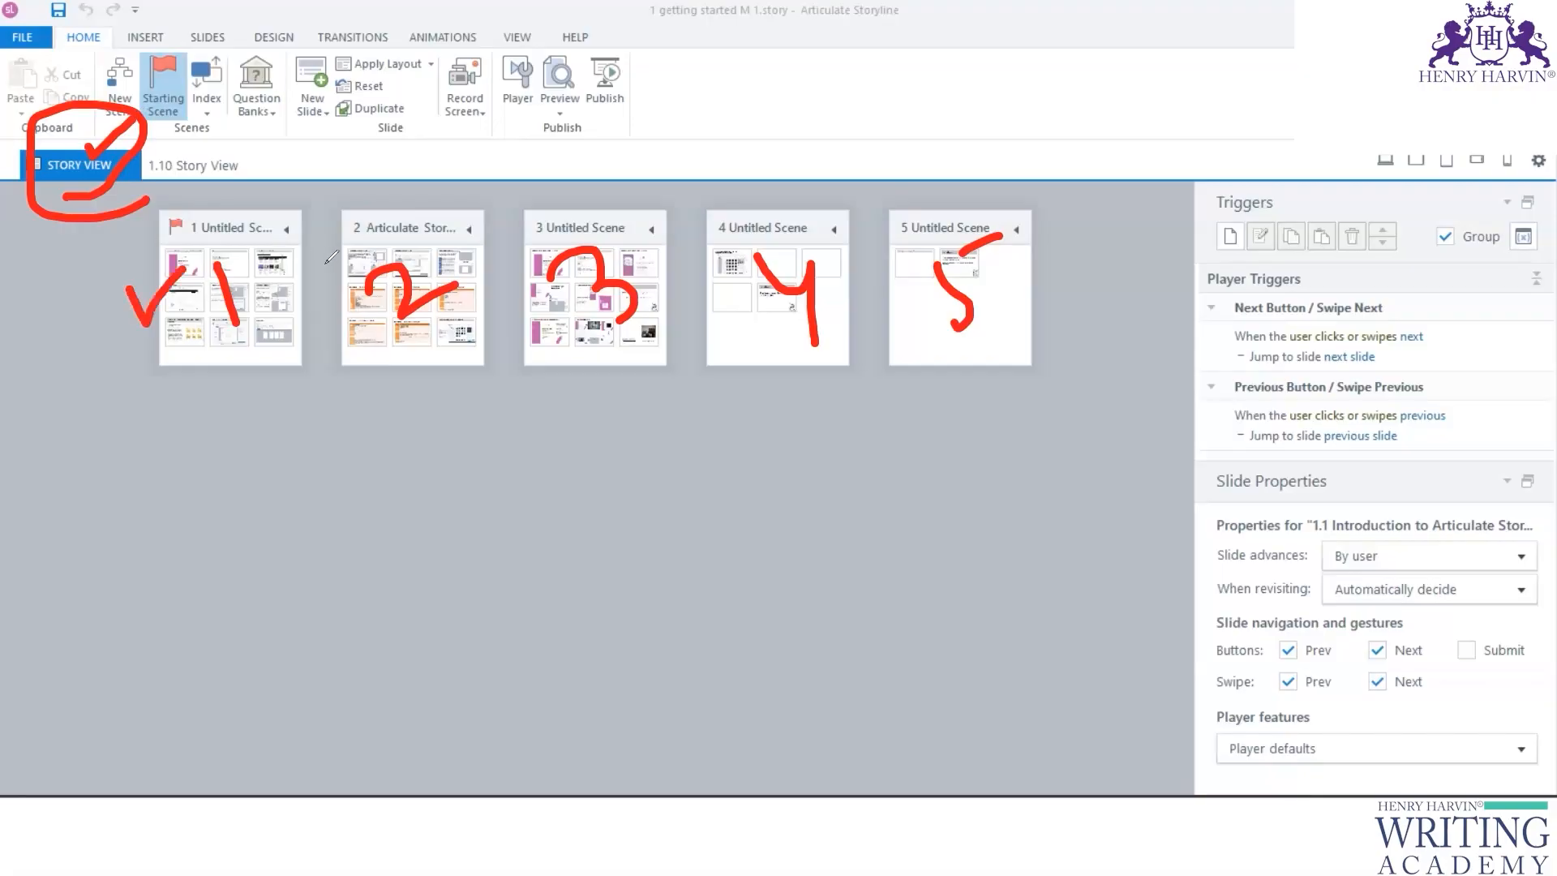
drag(327, 248, 386, 234)
drag(533, 241, 620, 193)
drag(718, 234, 775, 215)
drag(897, 228, 939, 202)
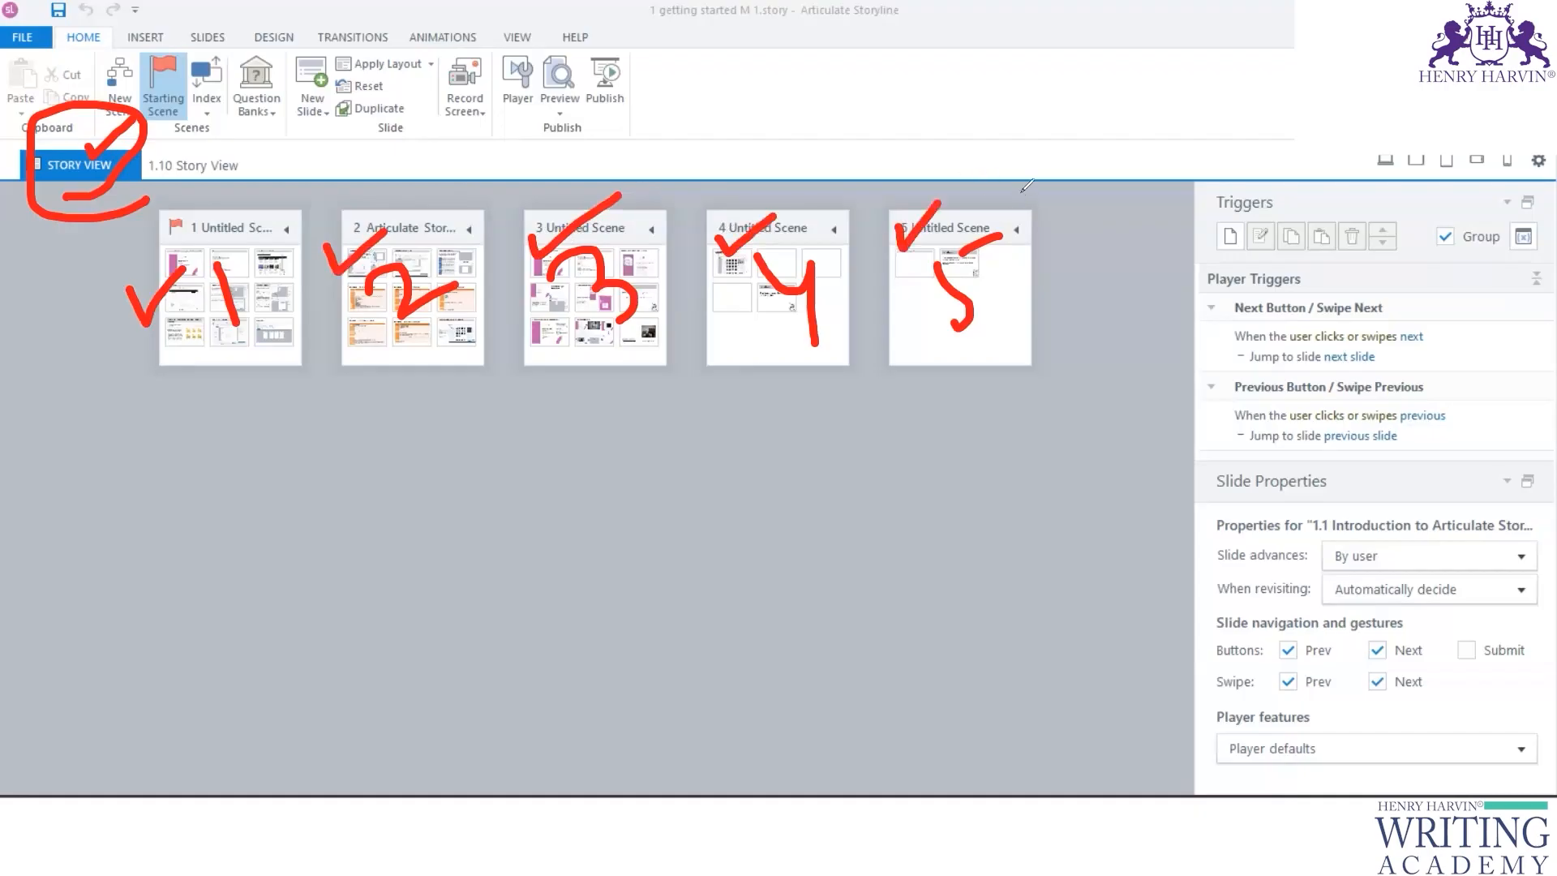
click(78, 569)
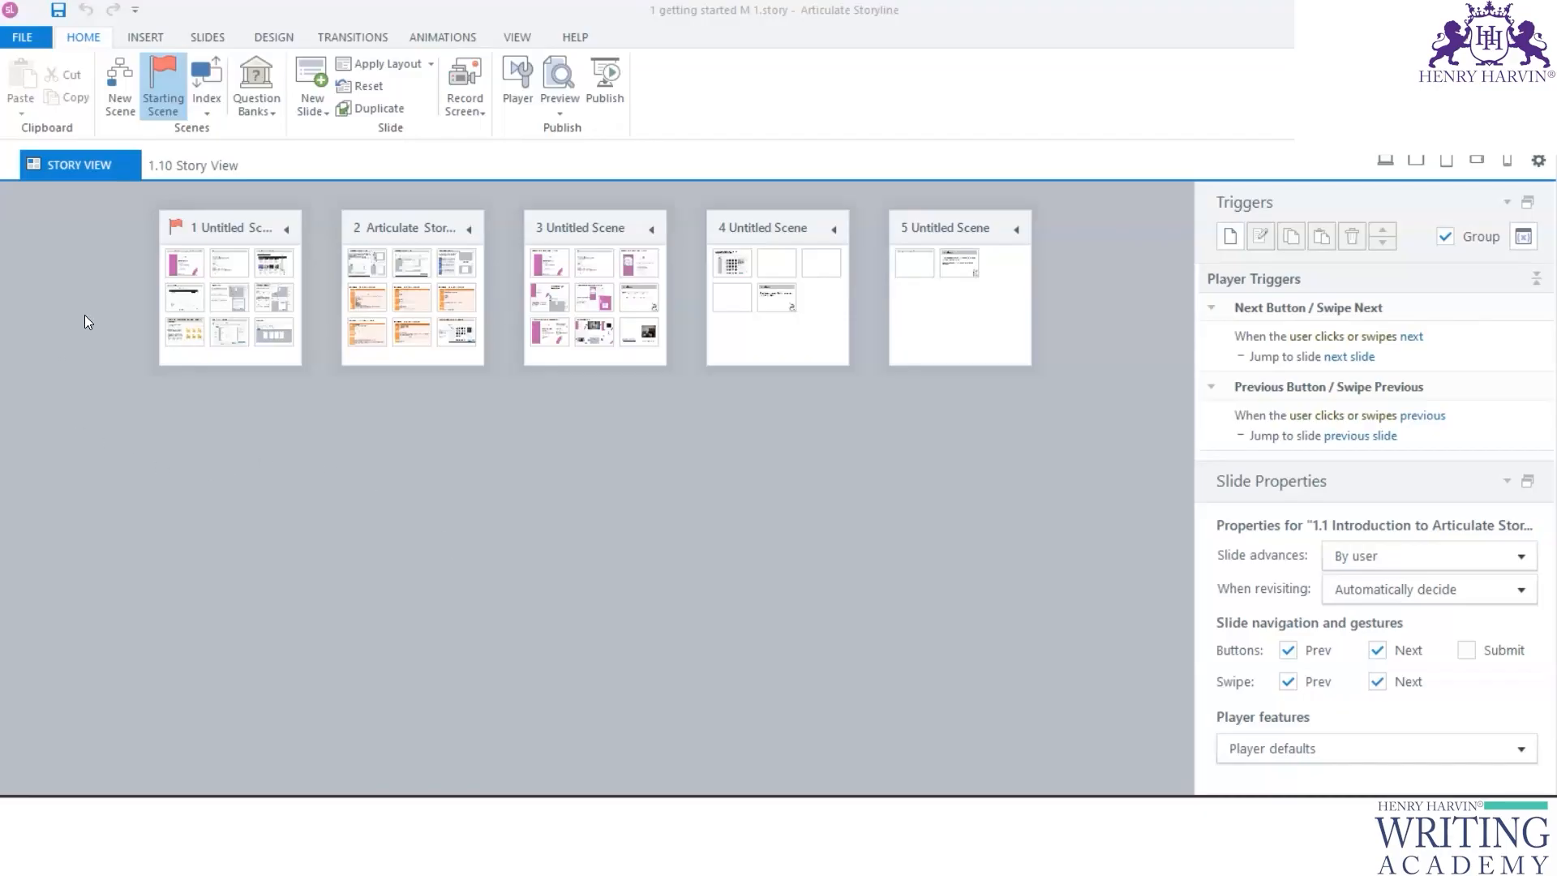
Step: Look through the slides of scene 1 from slide 1.1 and return to the overview of scenes
double_click(188, 270)
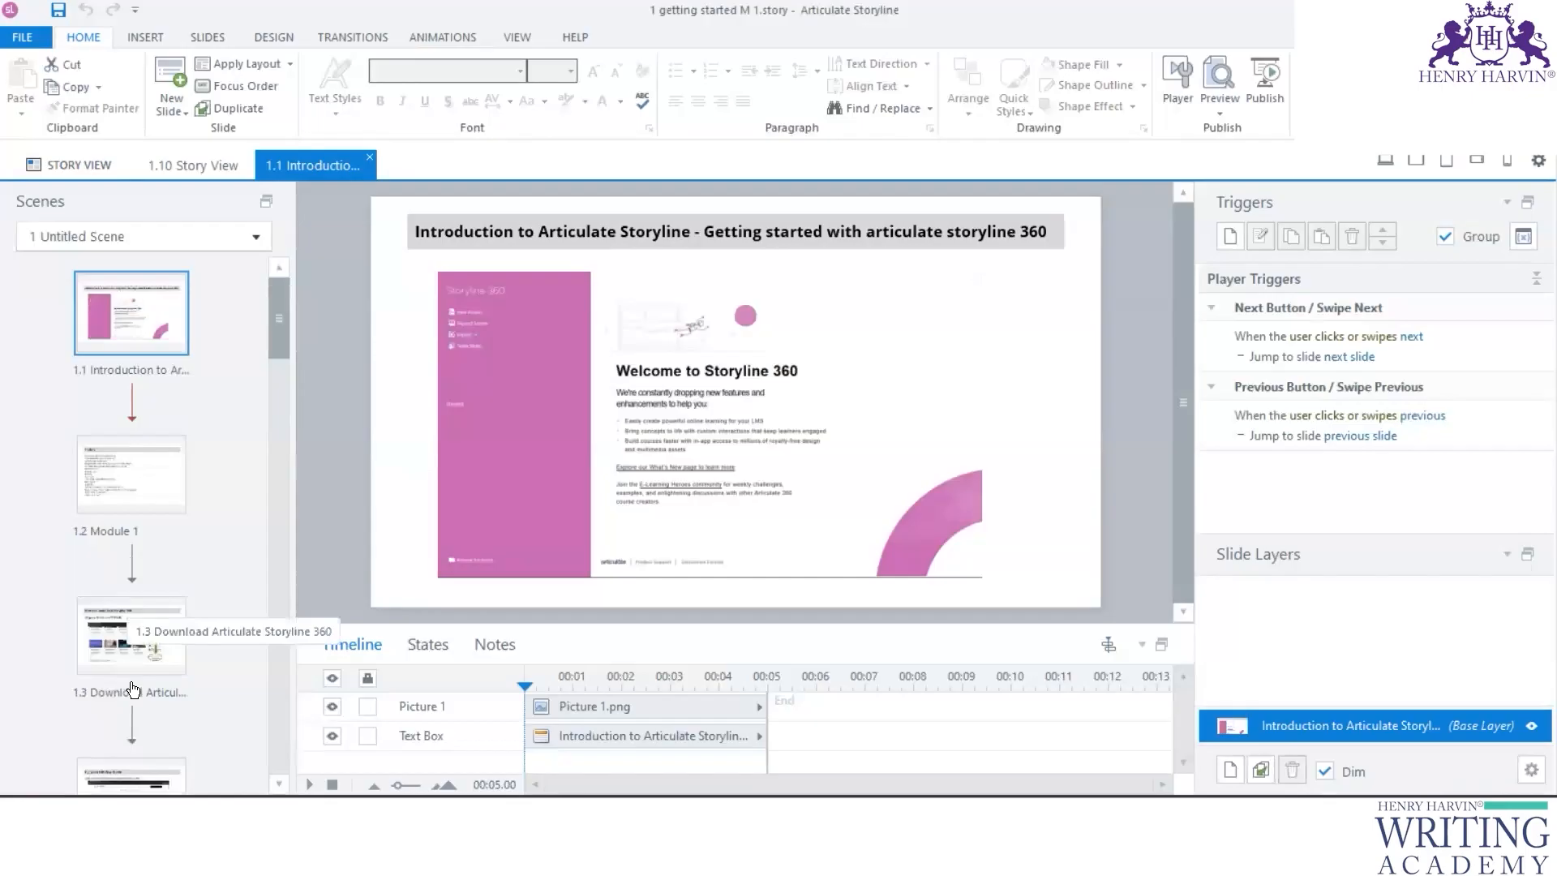
scroll(133, 641, down, 3)
scroll(132, 587, down, 2)
click(63, 163)
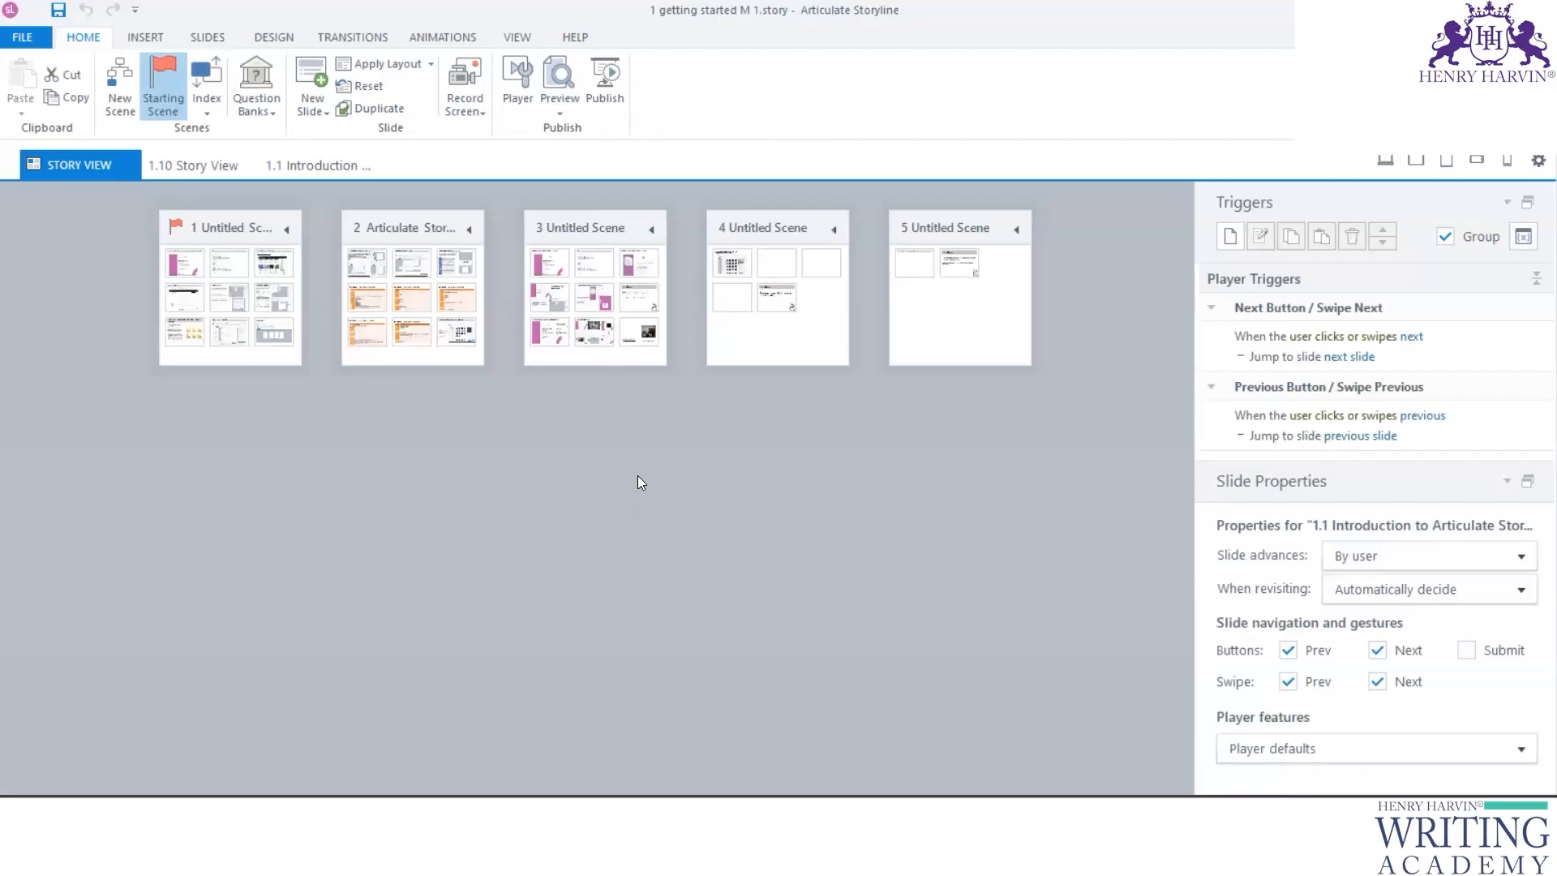
Step: Add a new scene after scene 5 in the project
right_click(495, 419)
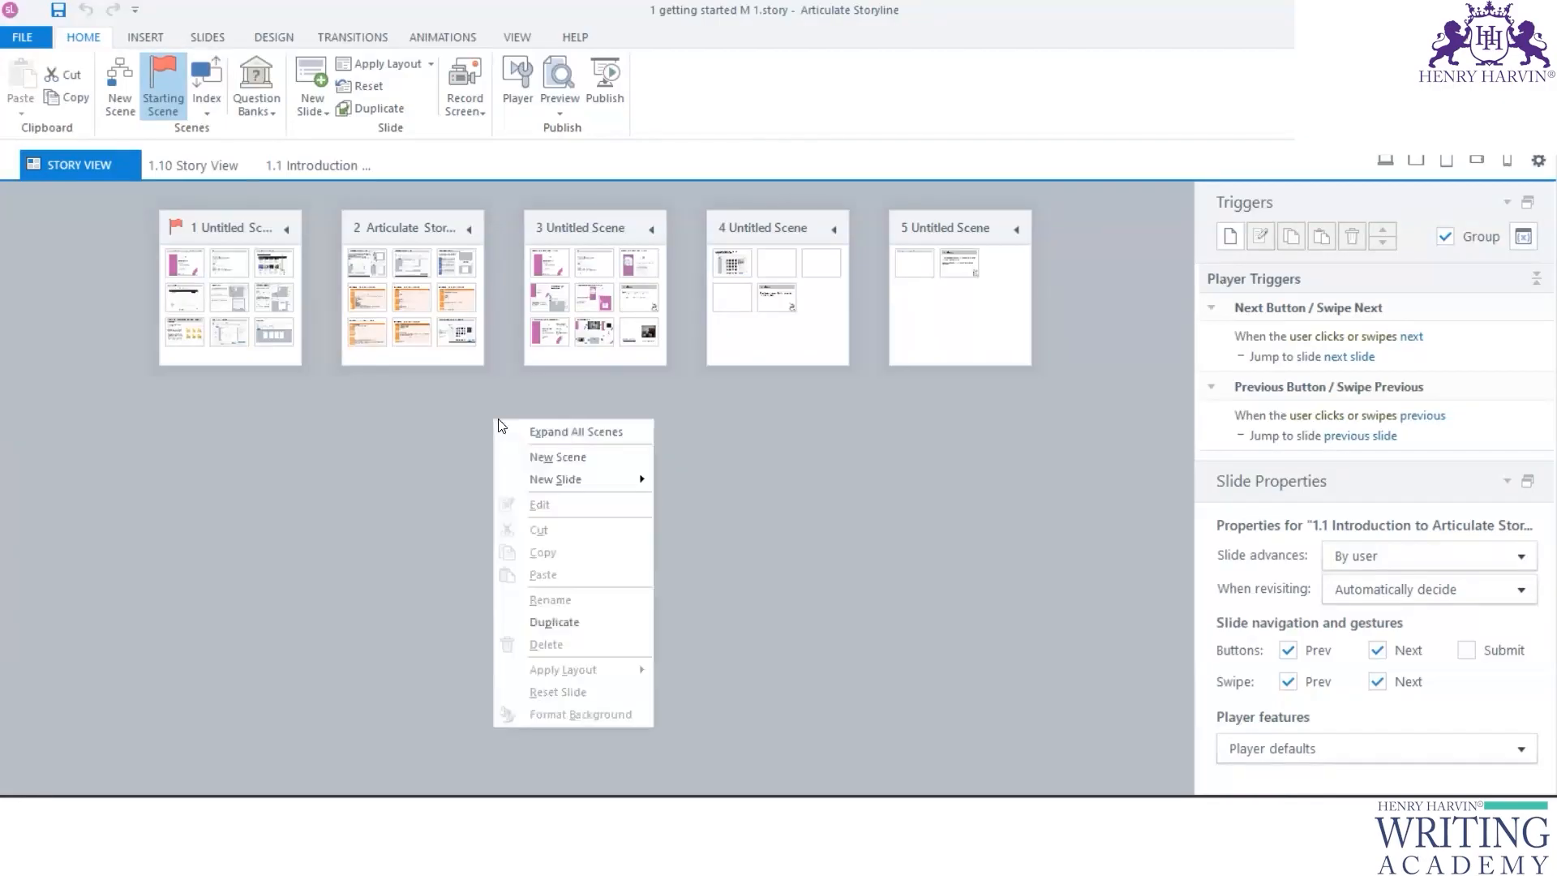
click(820, 442)
right_click(624, 410)
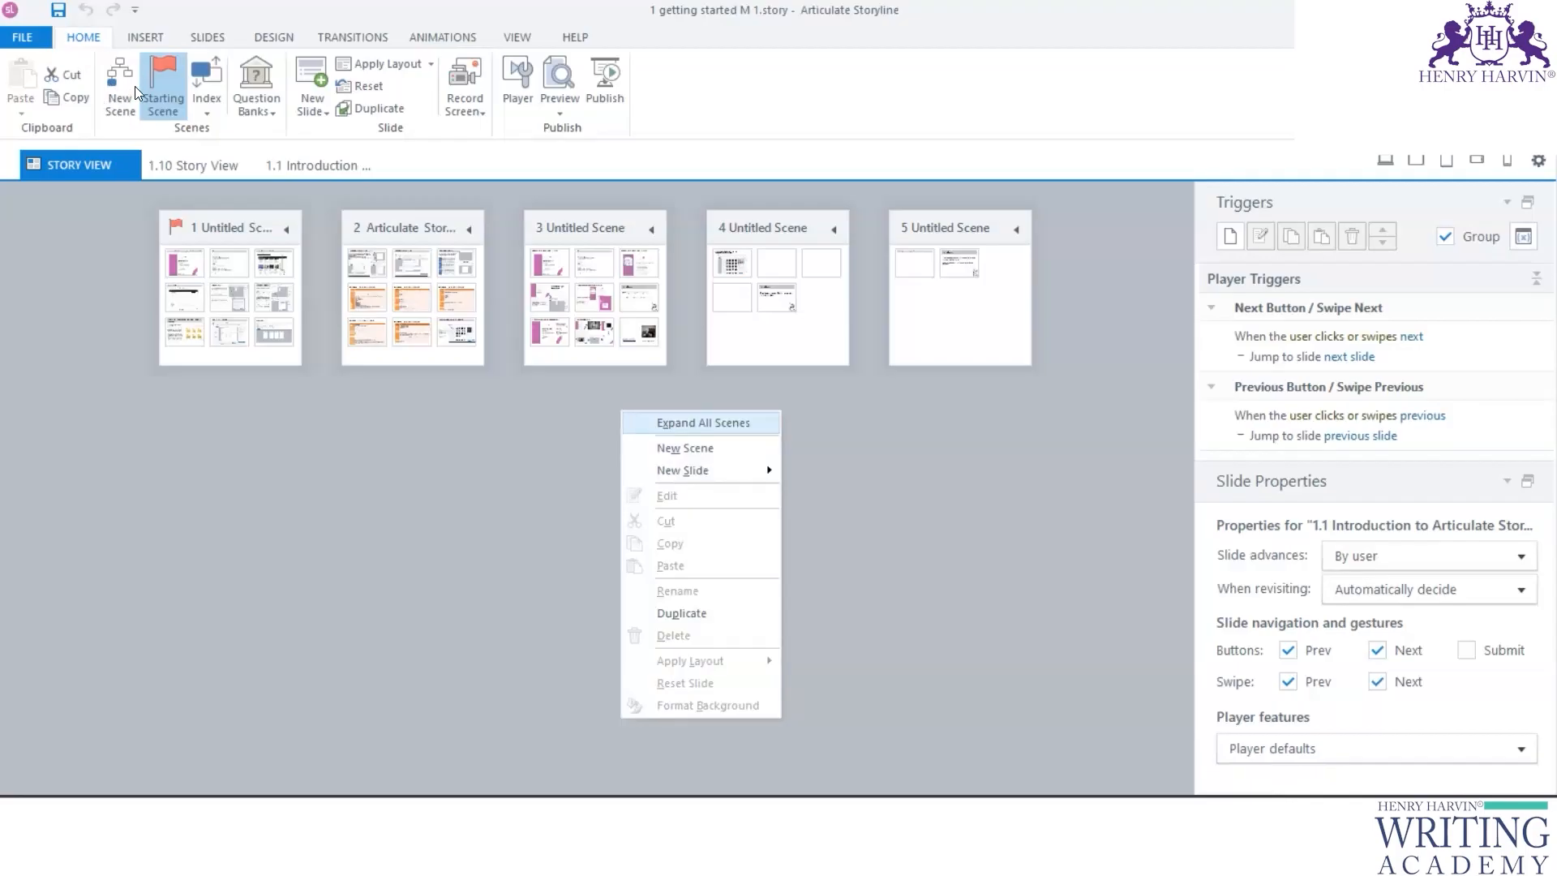
click(716, 455)
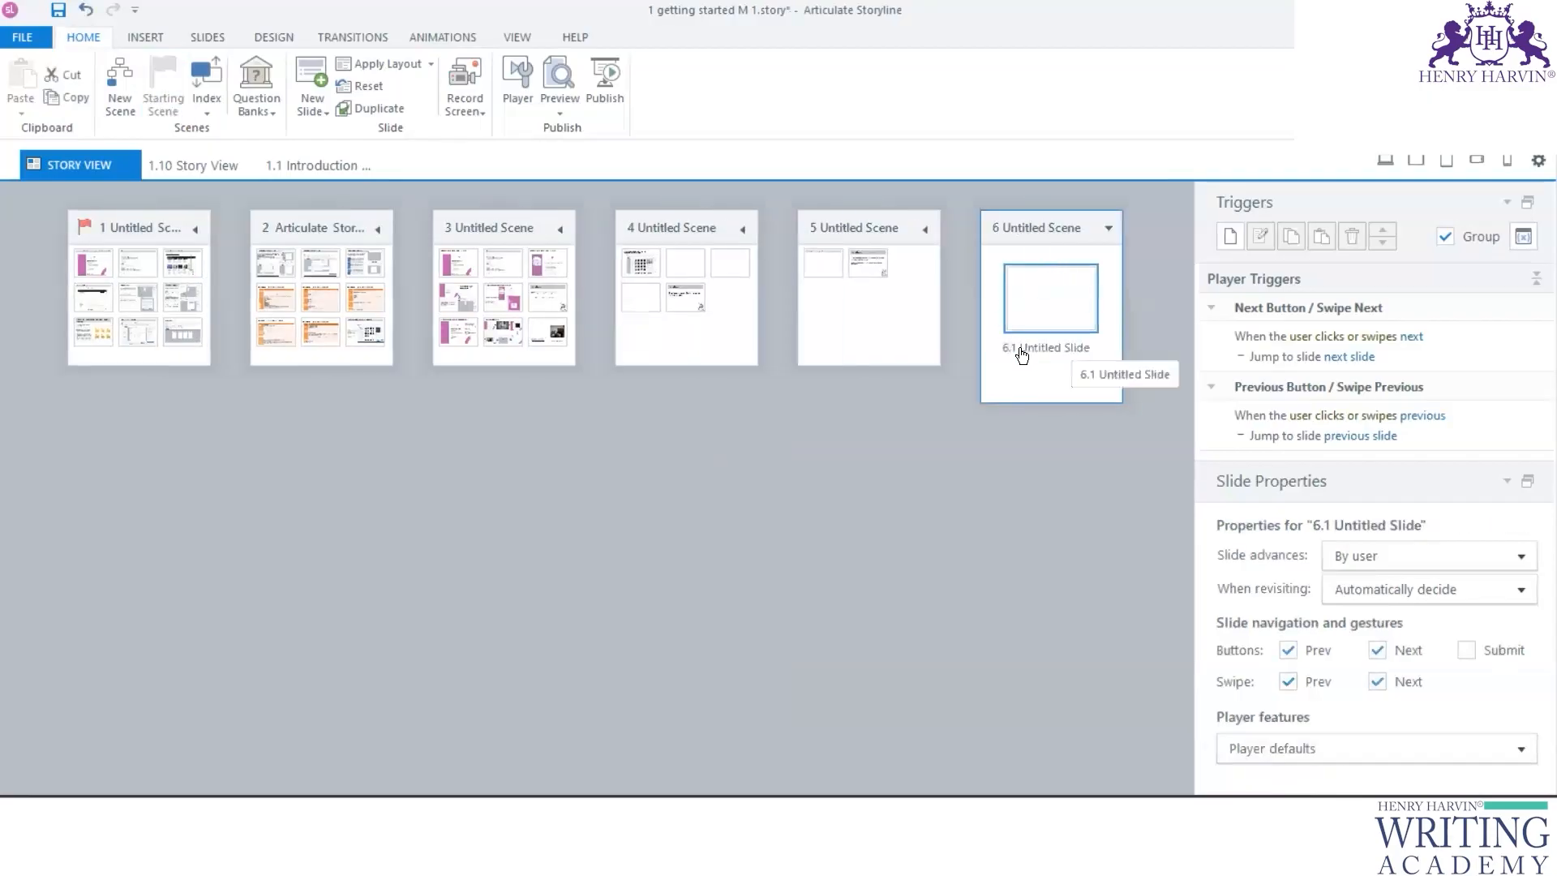
Step: Extend scene 6 to three slides by duplicating its blank slide twice, and return to the overview of scenes
double_click(1060, 307)
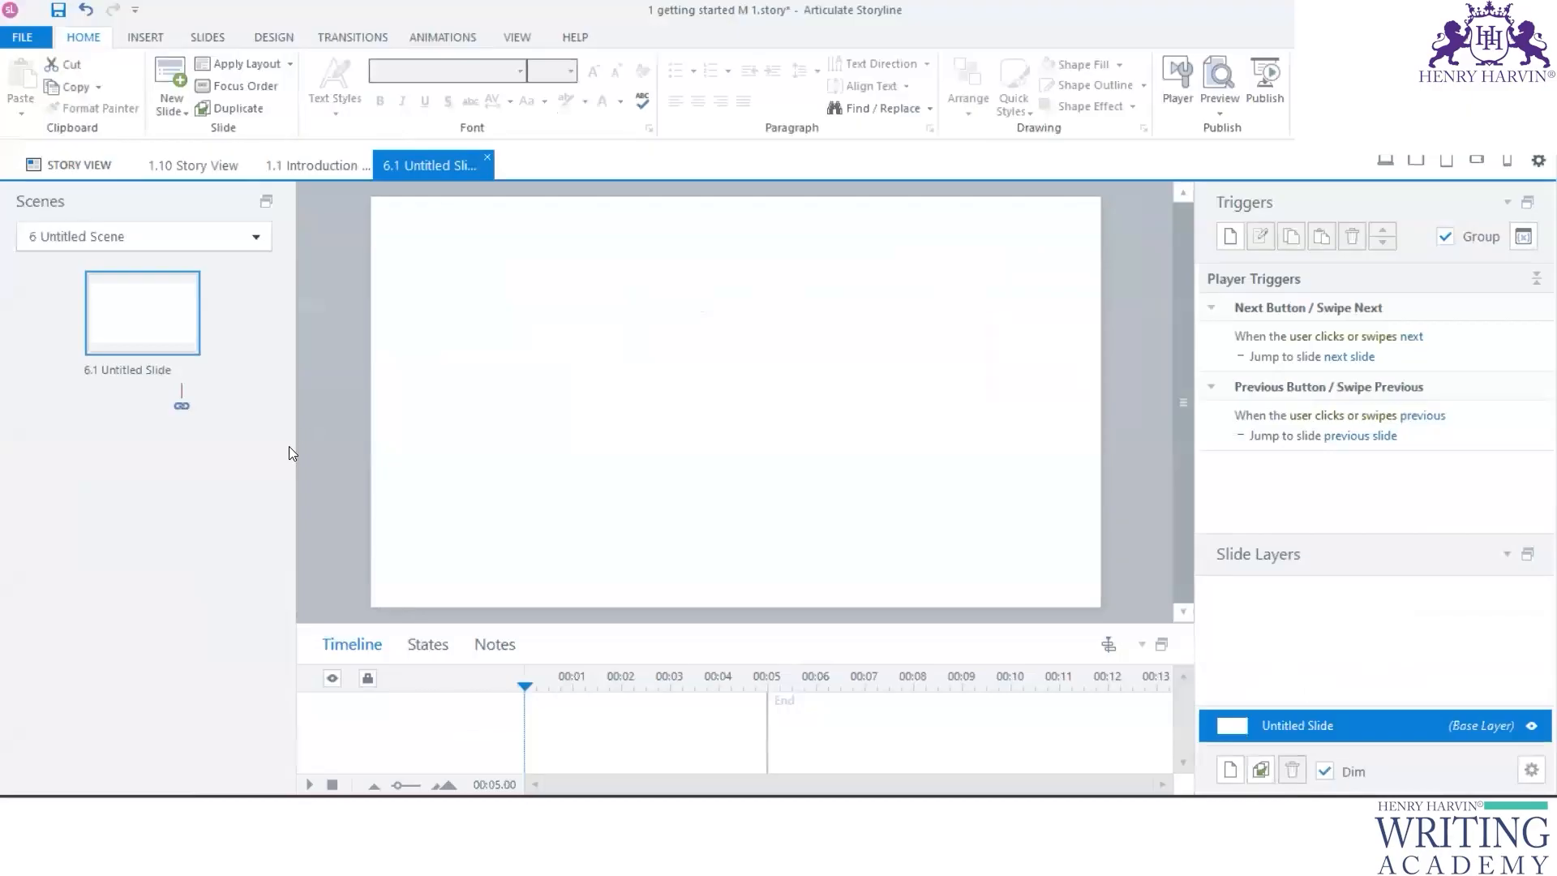
right_click(146, 427)
click(198, 575)
right_click(151, 592)
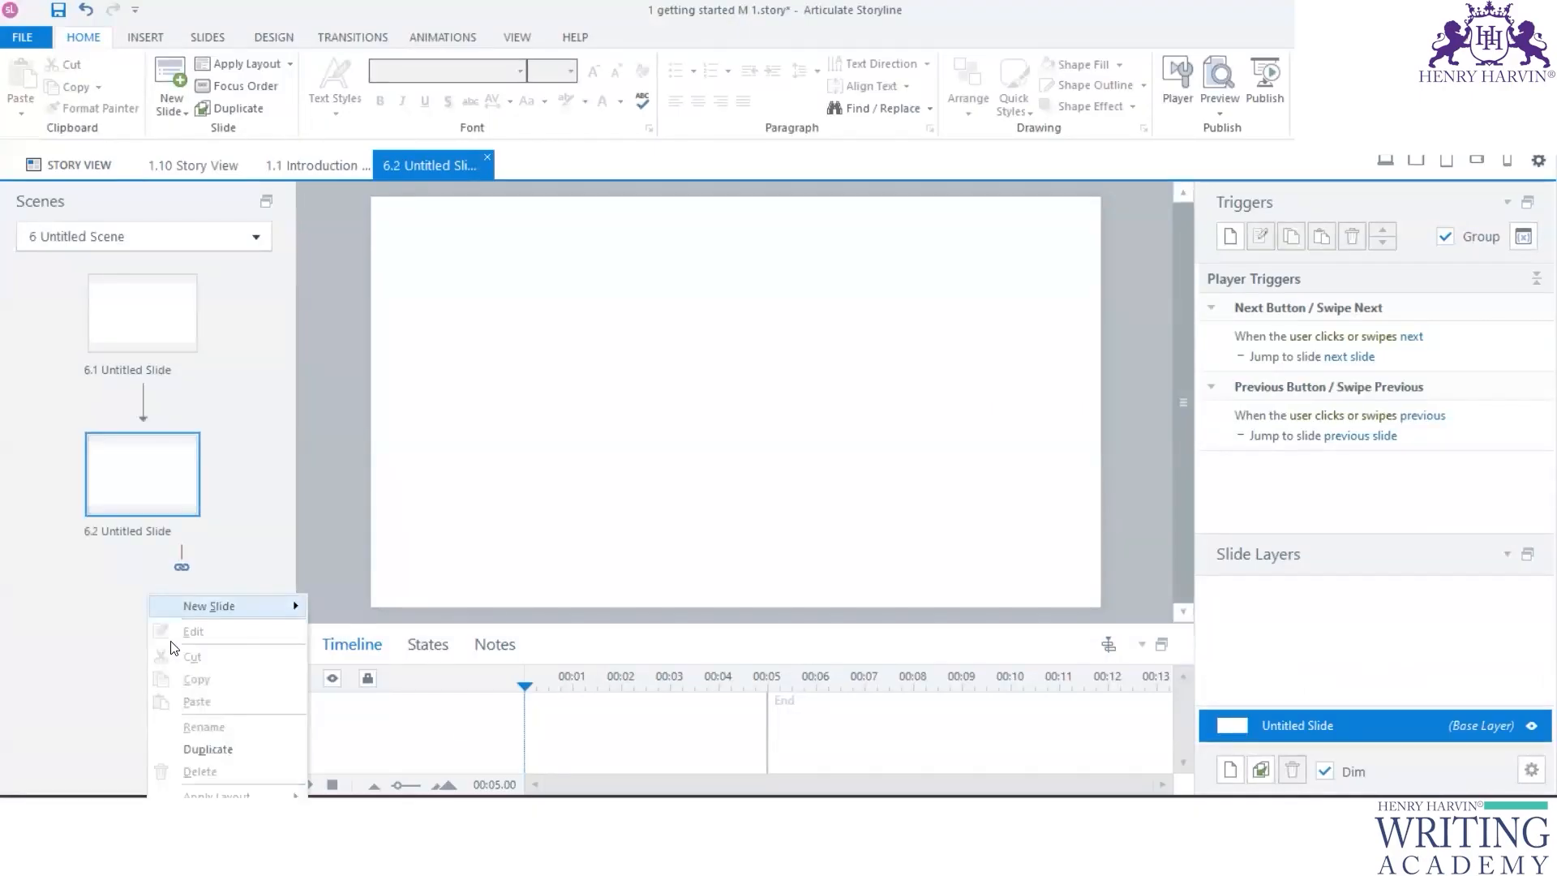
click(214, 751)
click(125, 454)
click(148, 599)
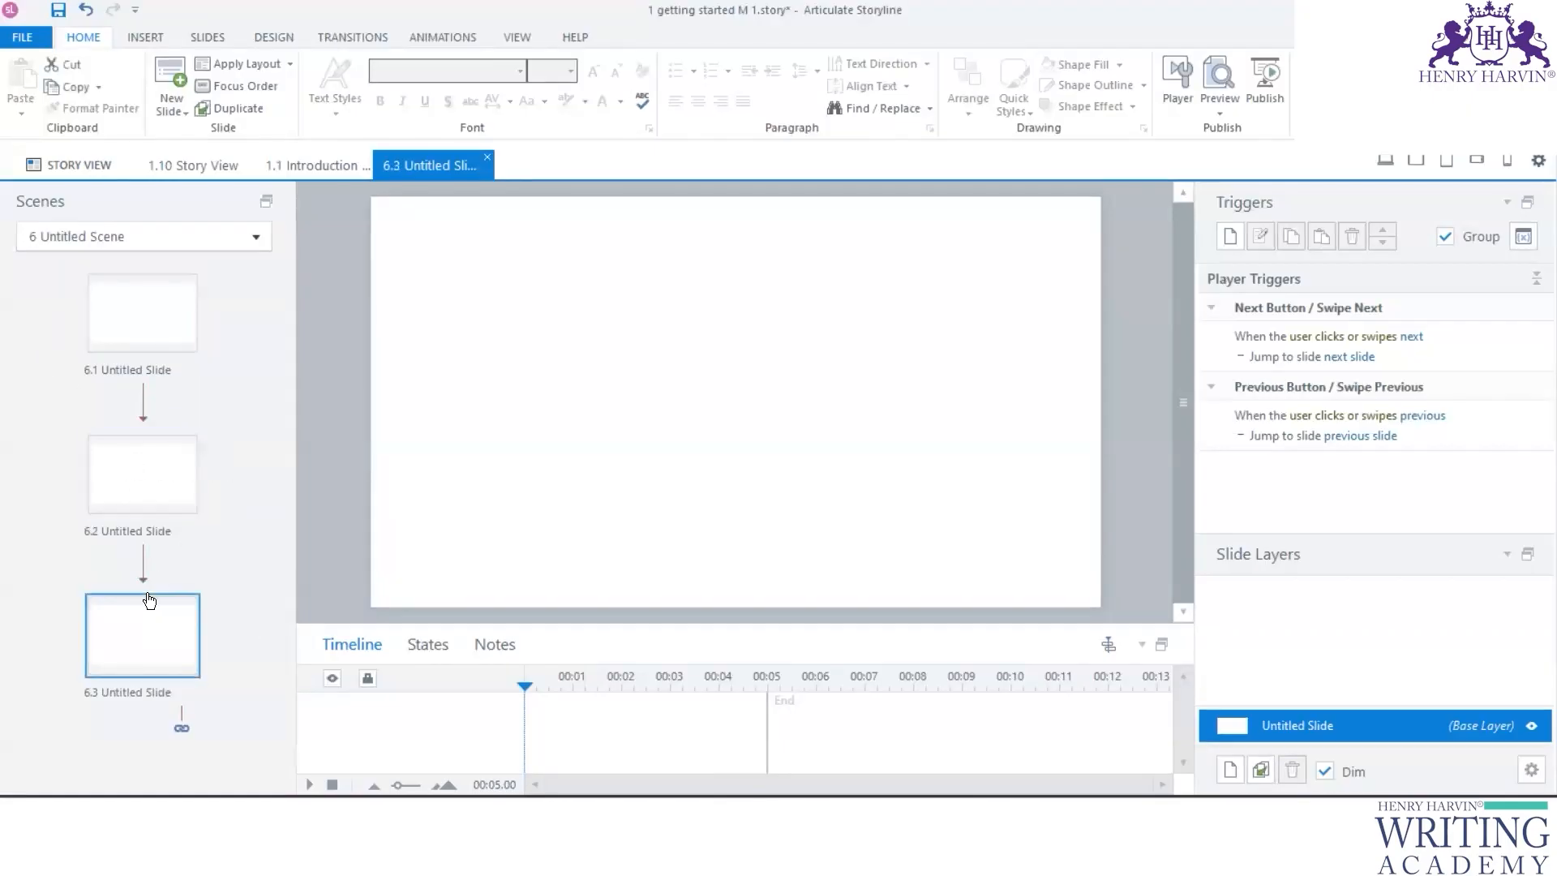
click(89, 167)
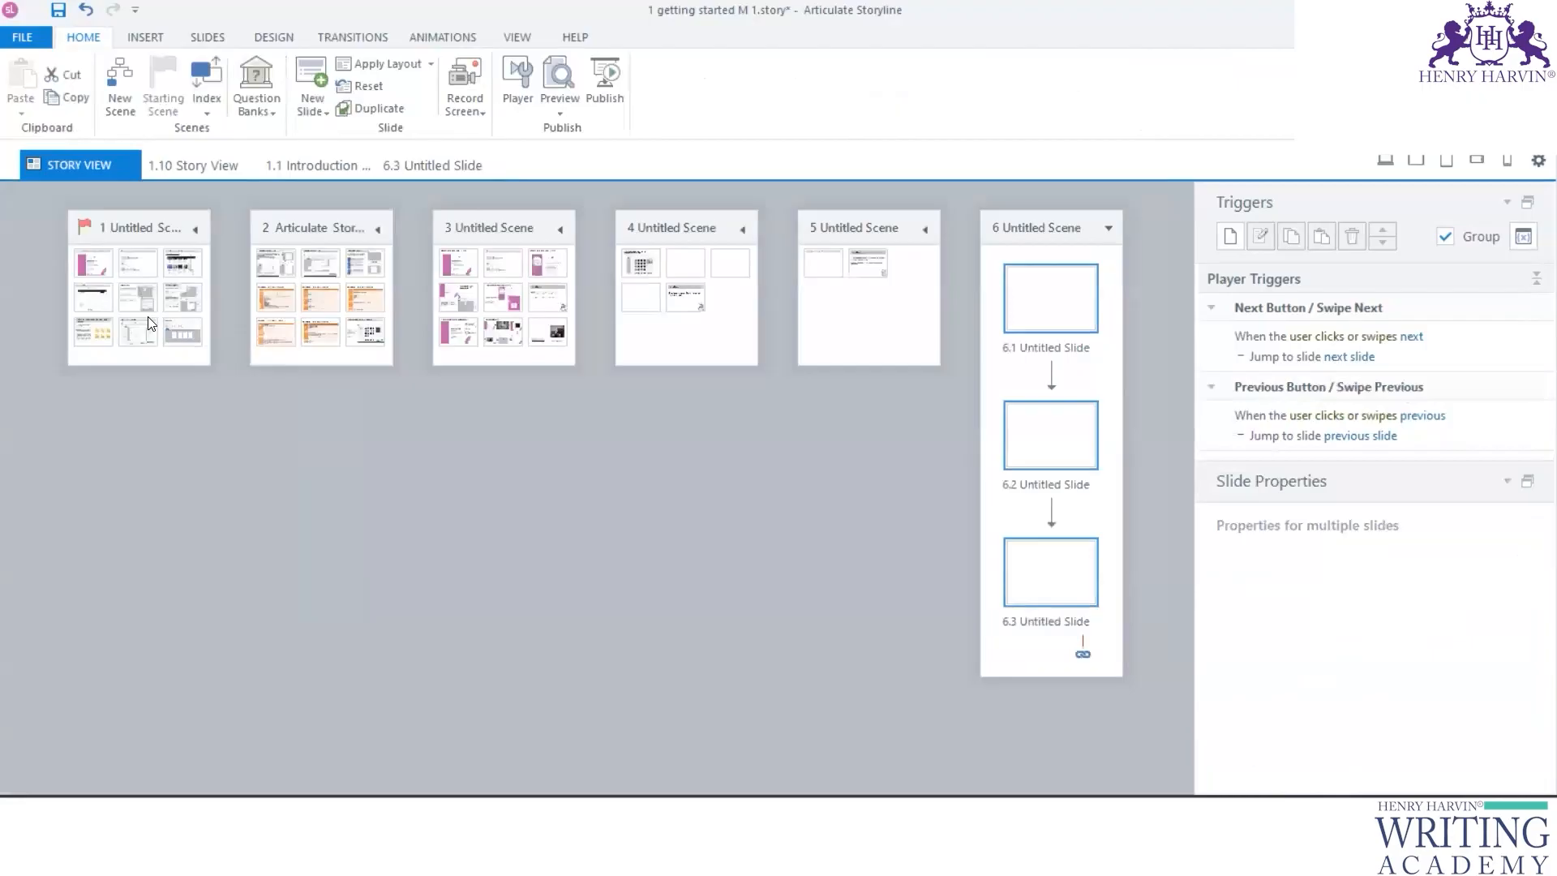
Step: View slides 1.6 Saving a New Project and 1.9 SCENE AND SLIDES in scene 1
double_click(148, 316)
scroll(162, 601, down, 3)
scroll(163, 594, down, 5)
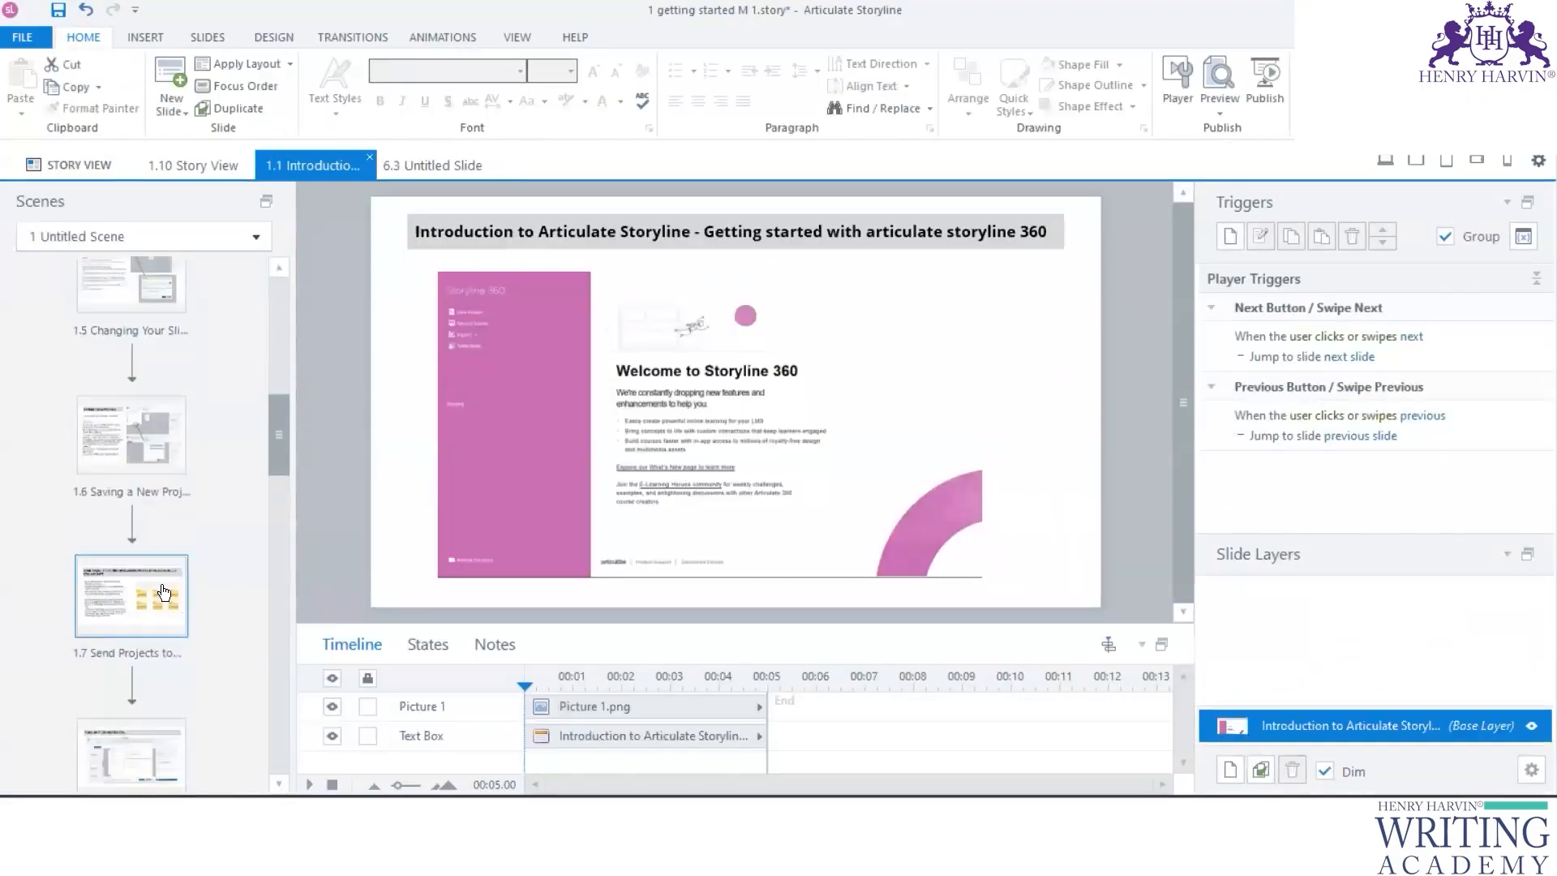
click(150, 466)
scroll(155, 587, down, 4)
click(154, 587)
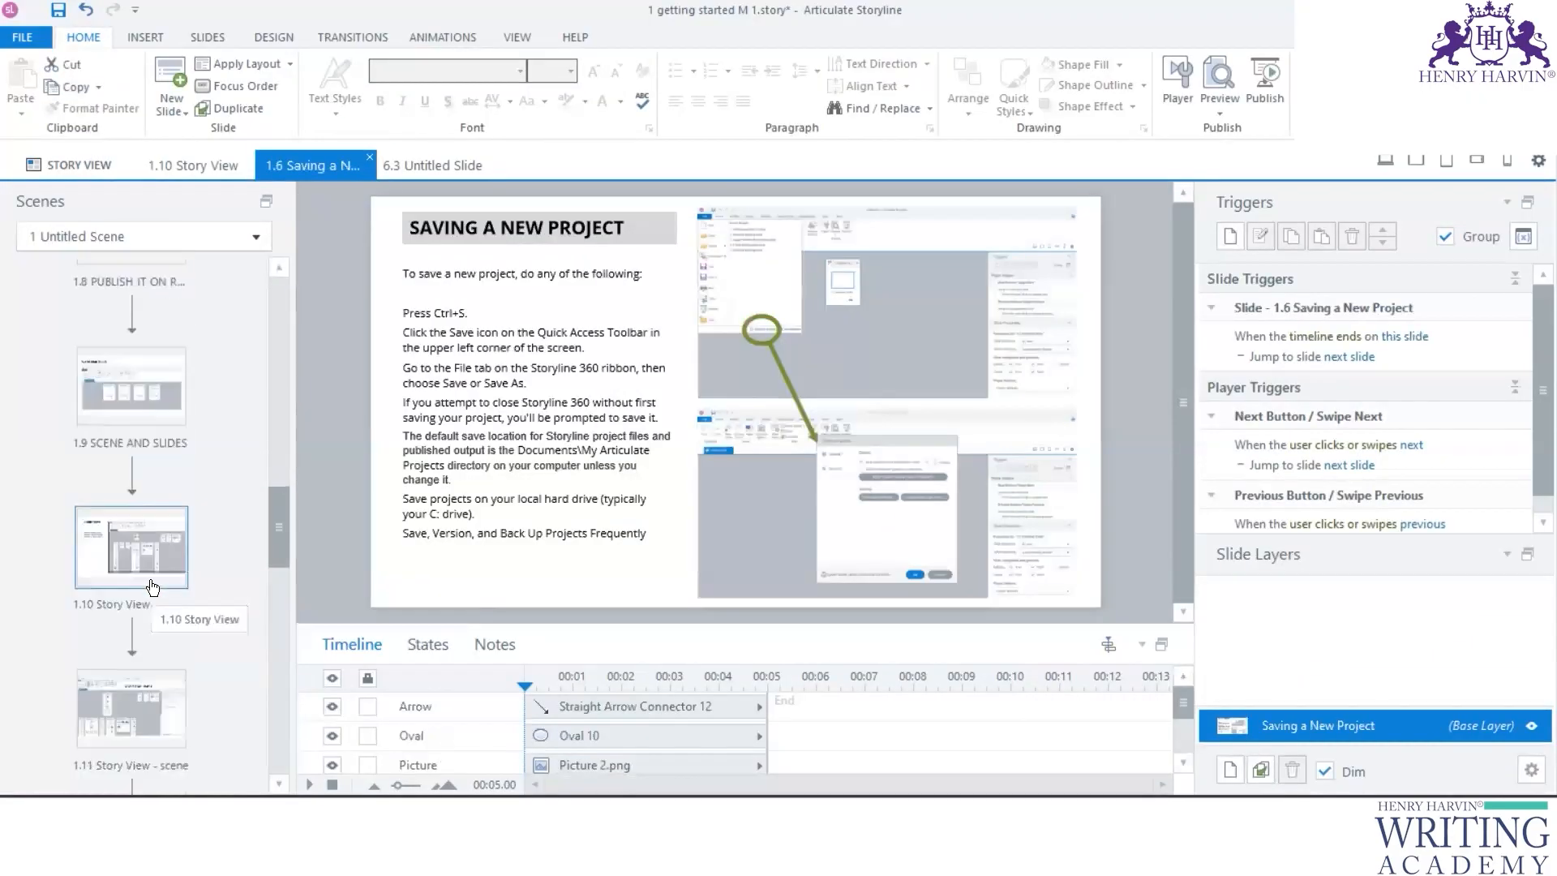
scroll(154, 568, down, 3)
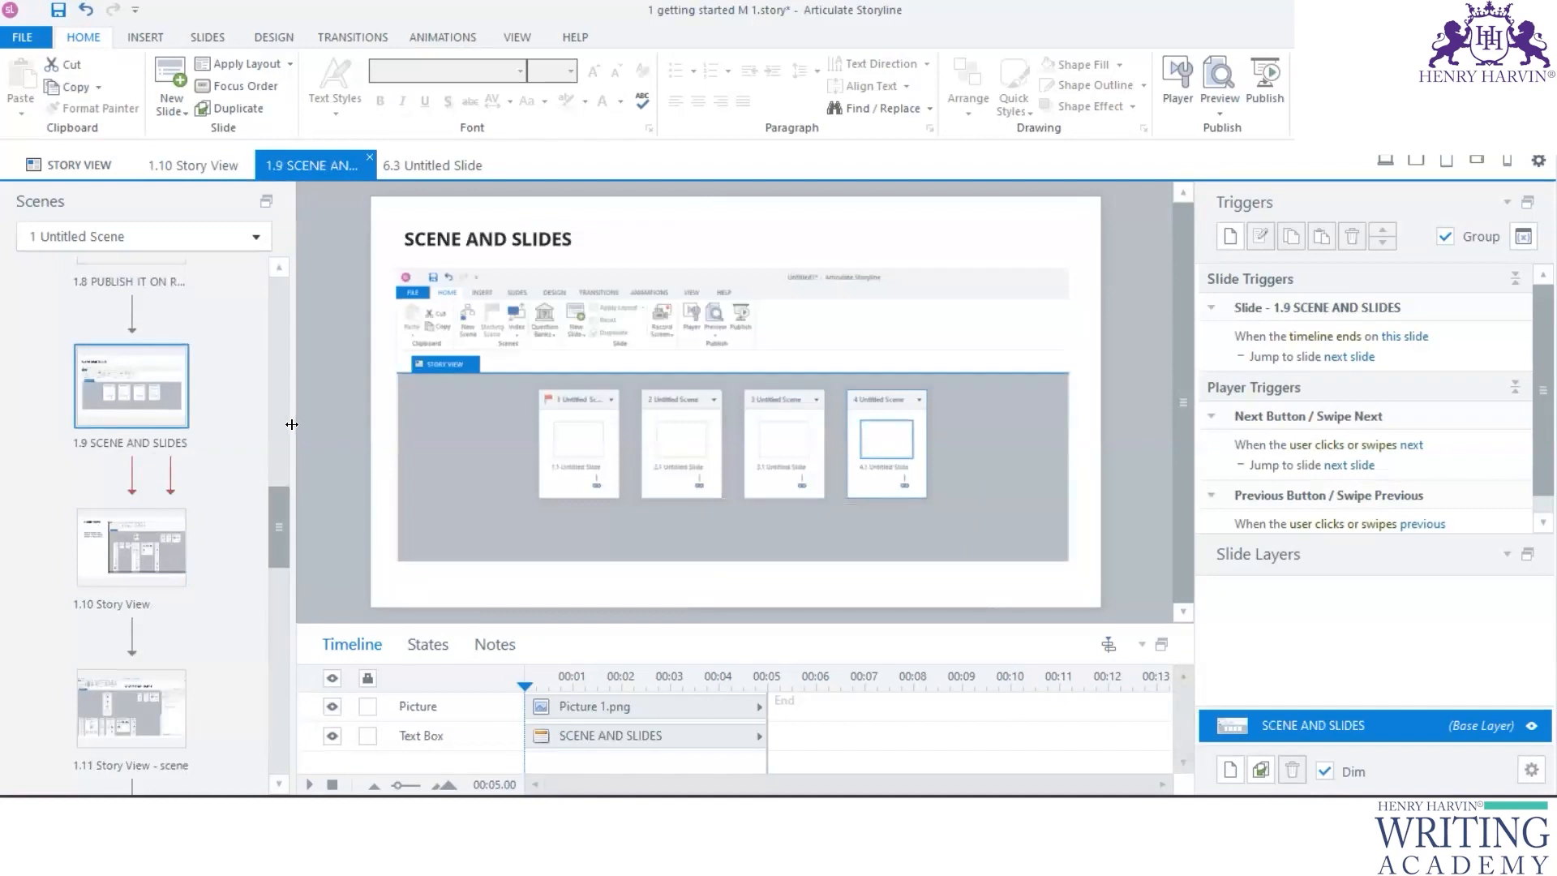
Step: Enlarge the slide work area by narrowing the scene list and collapsing the timeline, and show slide 1.10 Story View
drag(297, 424, 209, 406)
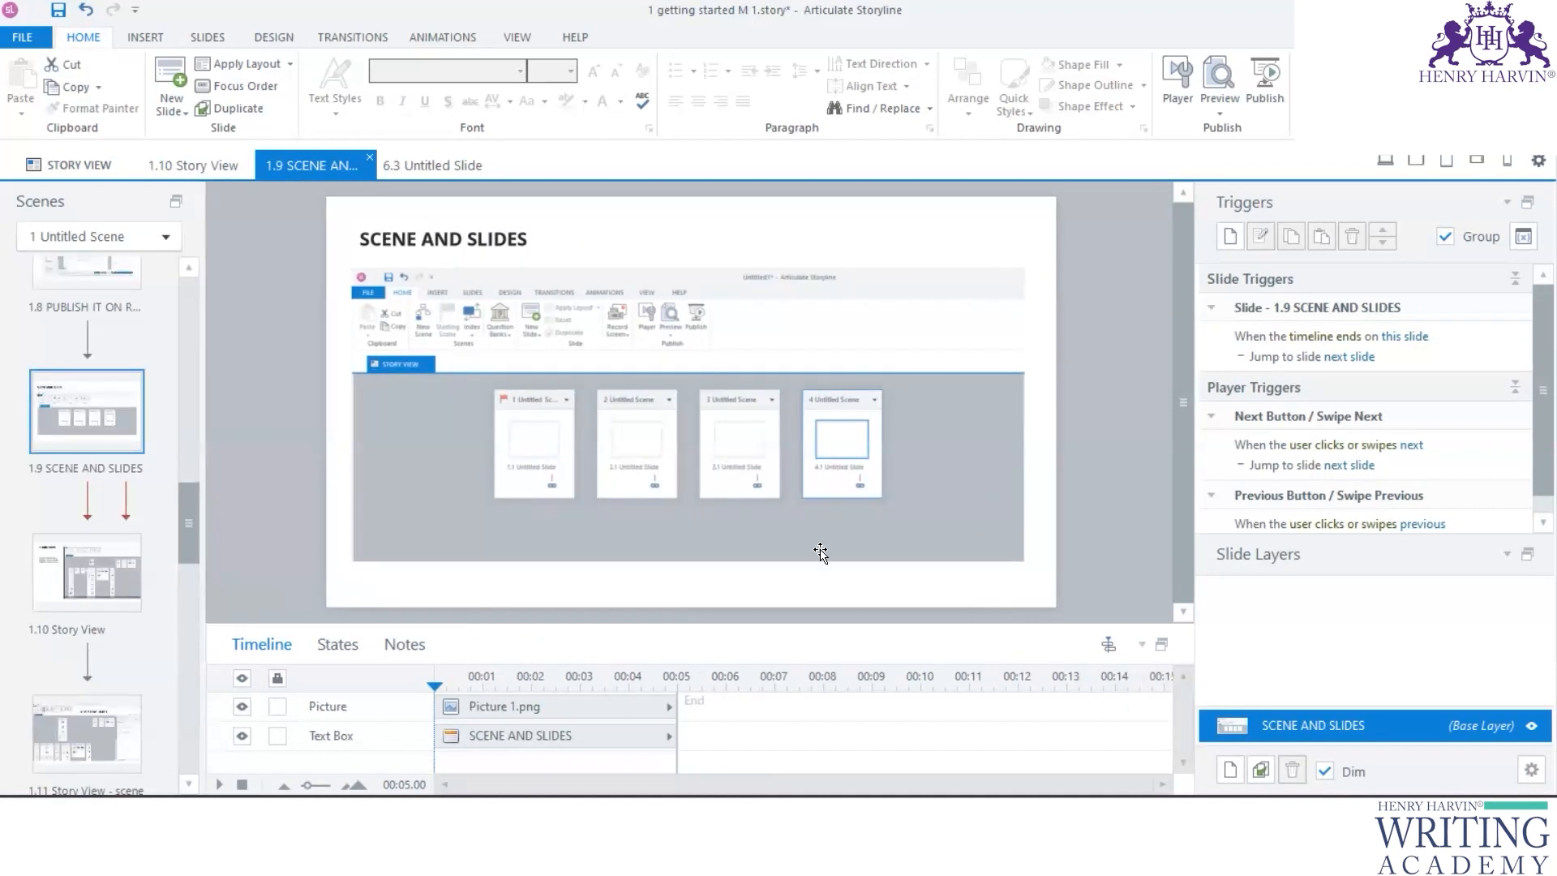
drag(796, 627, 796, 766)
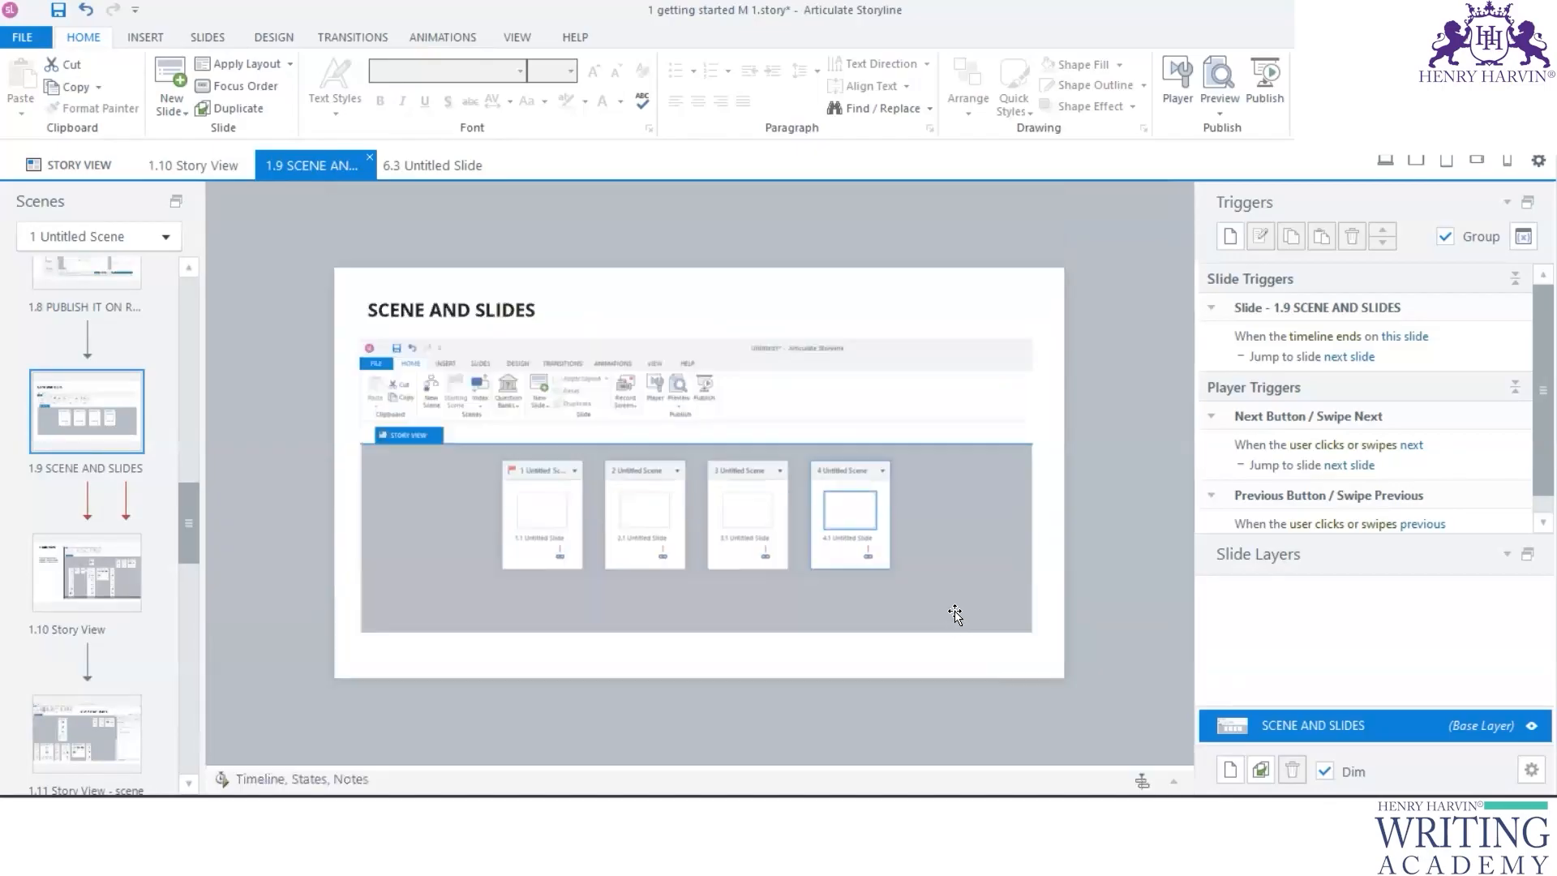
scroll(955, 607, up, 3)
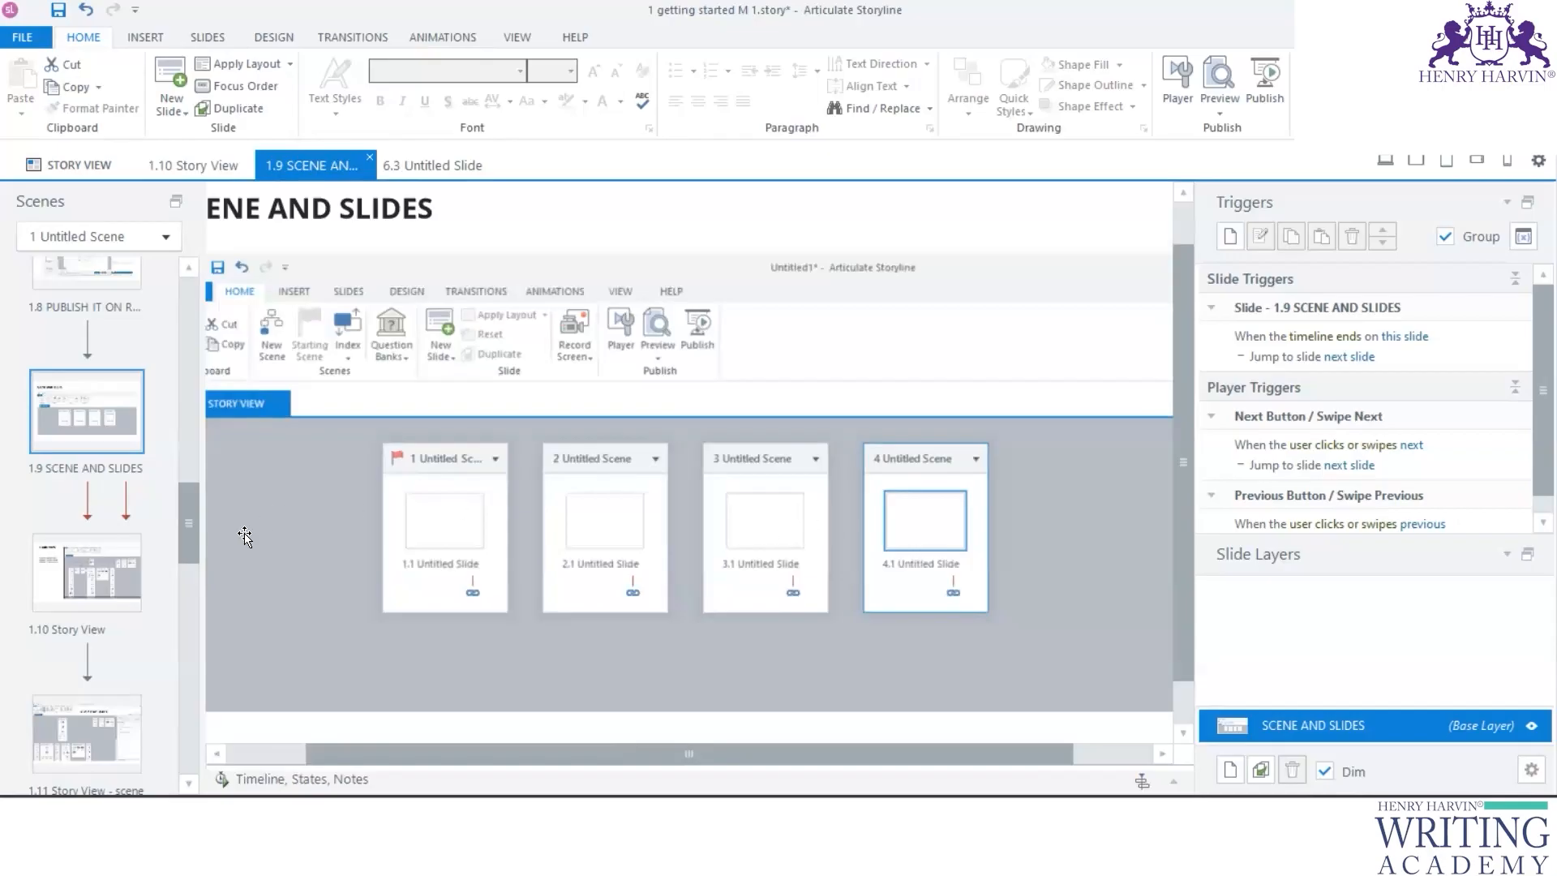
click(119, 564)
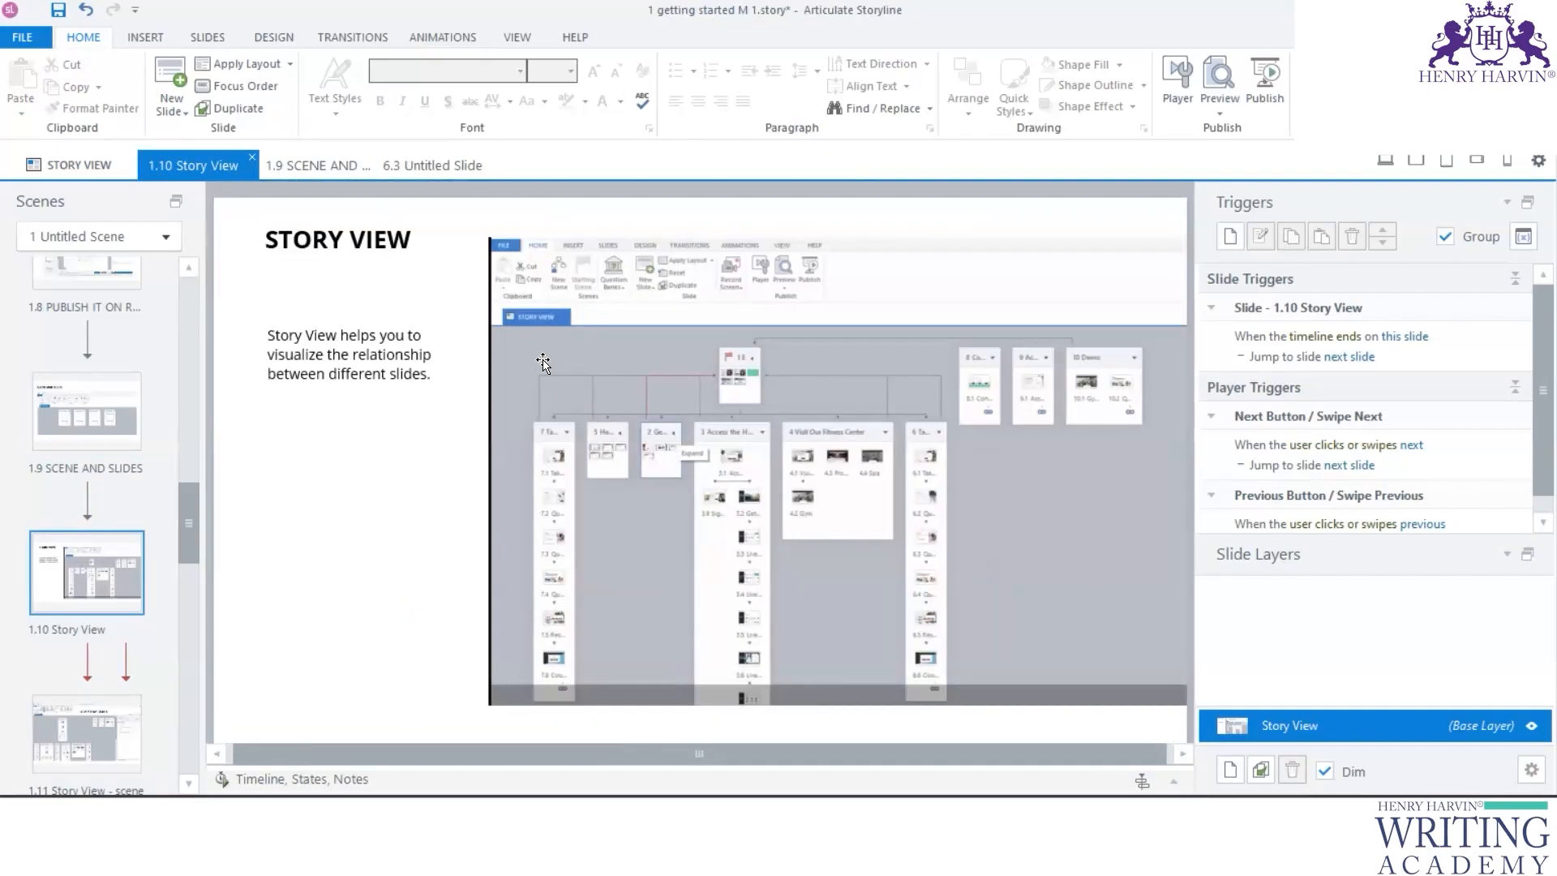
Step: Enlarge the Story View picture on slide 1.10, tick scenes 8 and 9, and circle scene 10 Demo in red
click(496, 459)
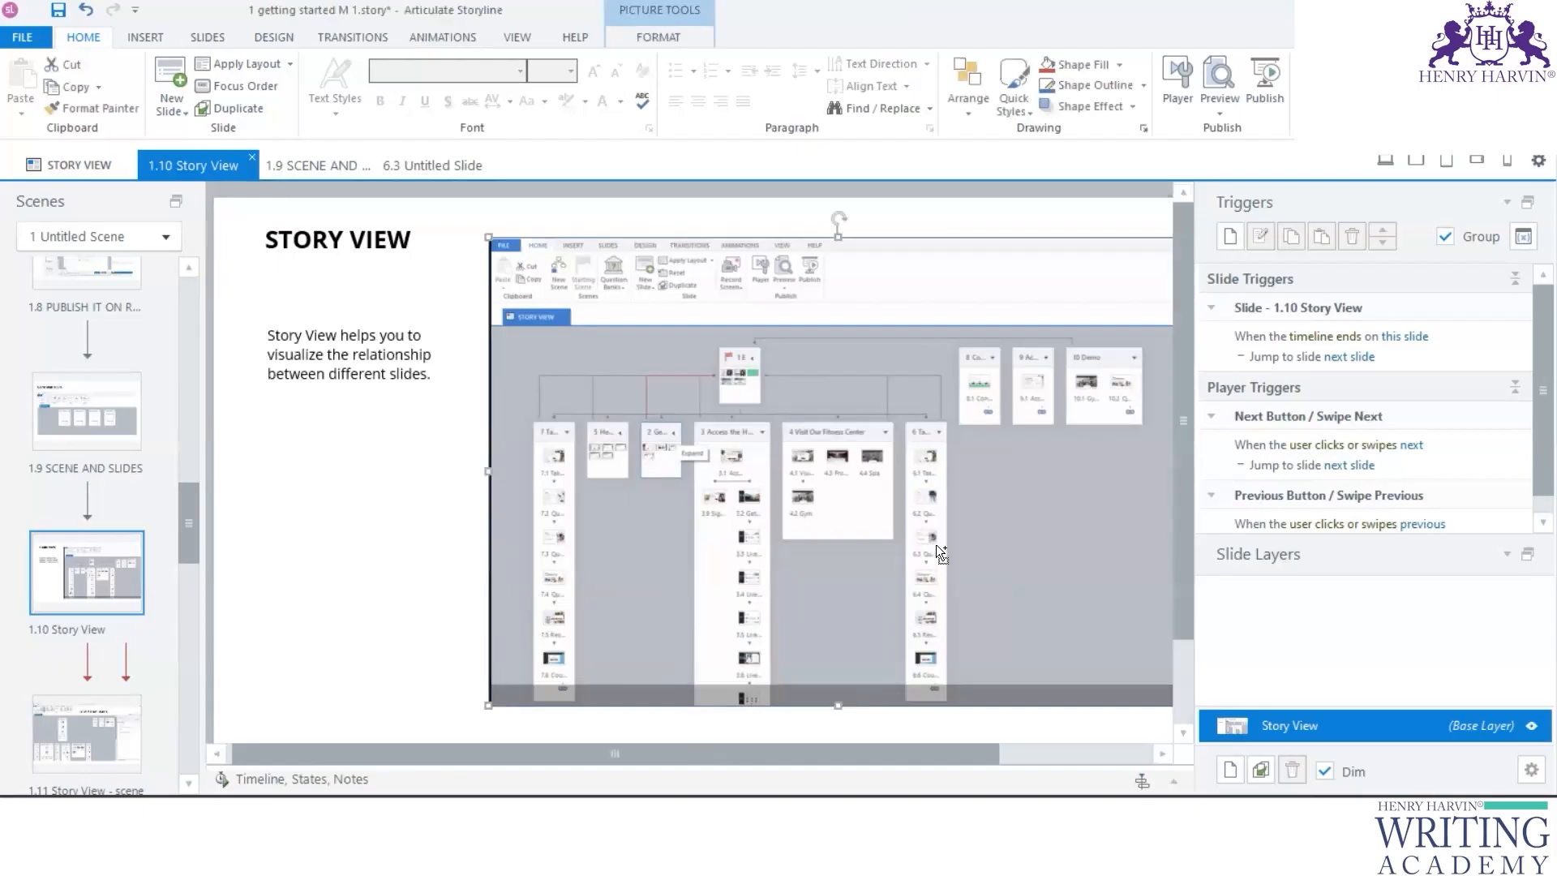
ctrl+scroll(936, 543, up, 5)
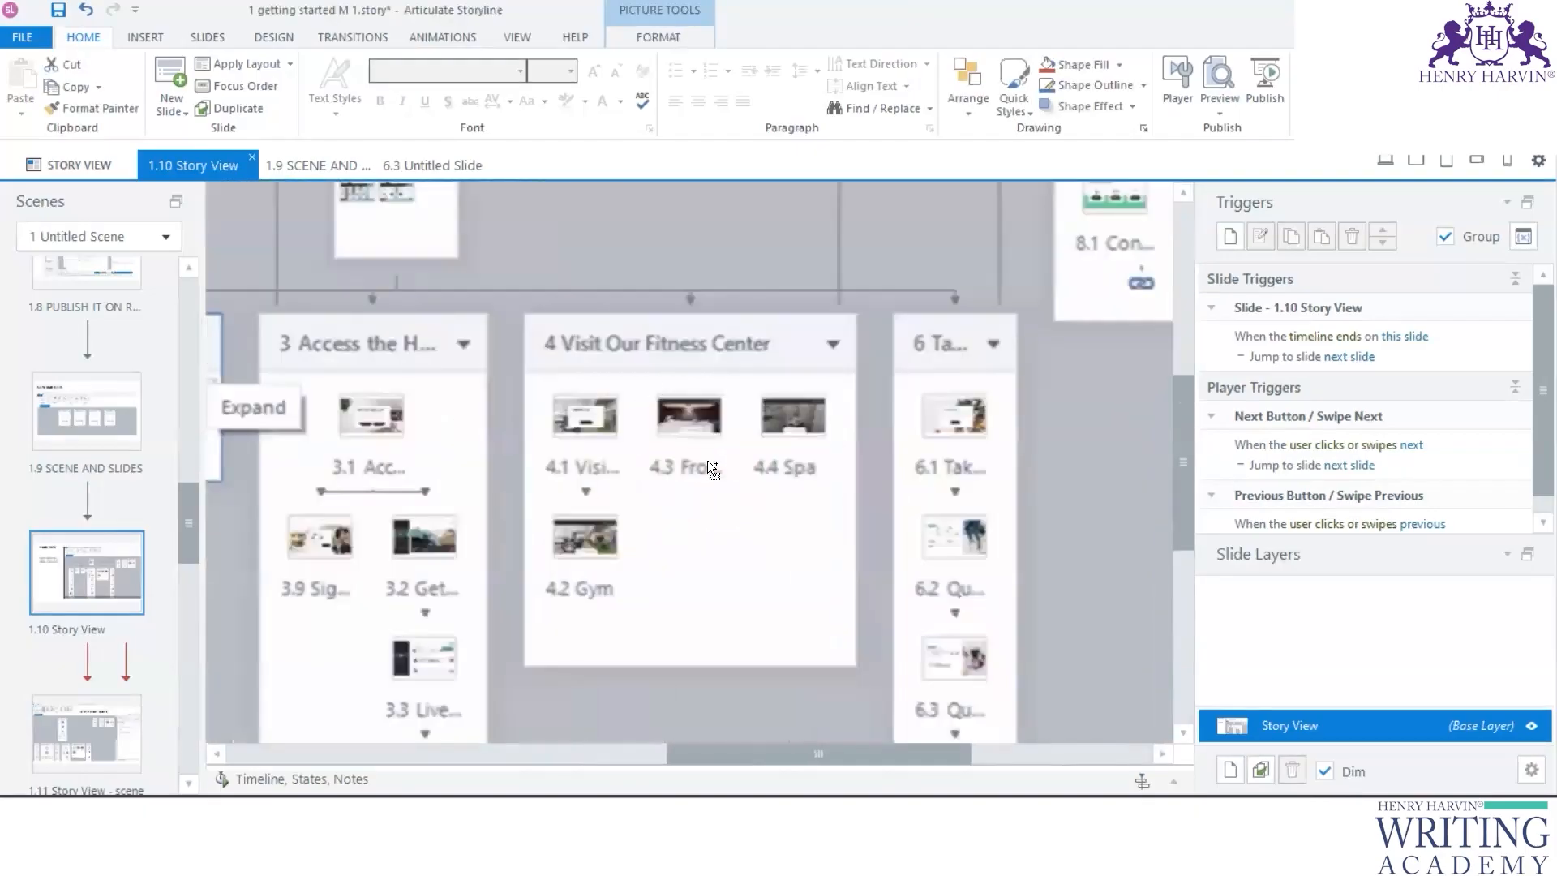
ctrl+scroll(707, 460, down, 3)
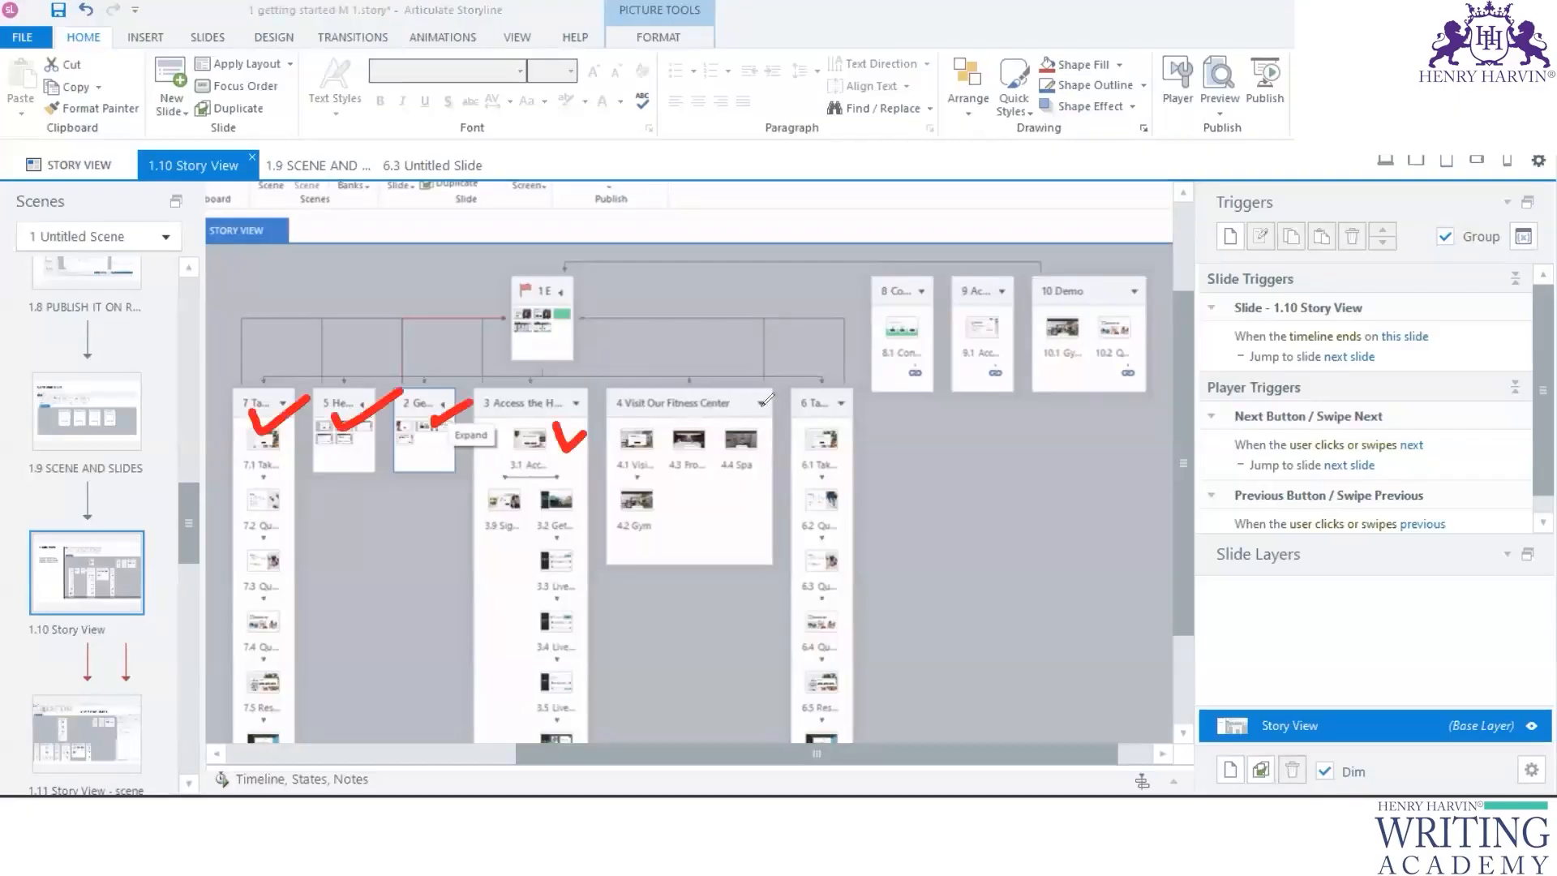
drag(897, 300, 978, 278)
mouse_move(1019, 310)
mouse_down()
mouse_move(1020, 329)
mouse_move(1063, 303)
mouse_up()
mouse_move(1136, 300)
mouse_down()
mouse_move(1064, 263)
mouse_move(1131, 394)
mouse_move(1116, 277)
mouse_up()
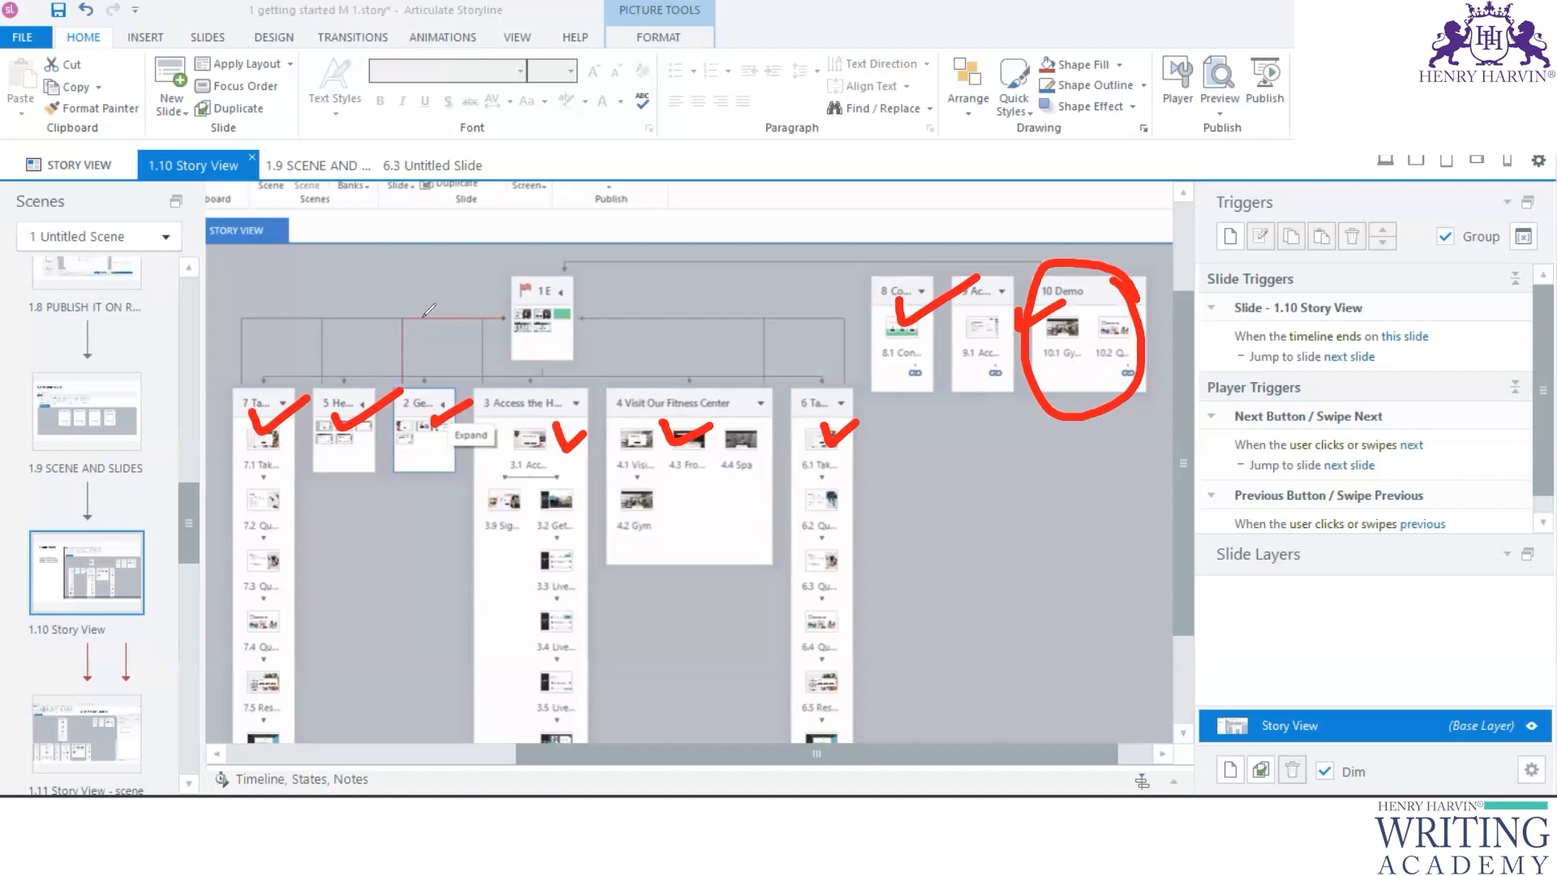
Step: View slides 1.11 Story View - scene, 1.12 on many scenes containing slides, and 1.13 Story View in scene 1
scroll(78, 566, down, 3)
click(81, 532)
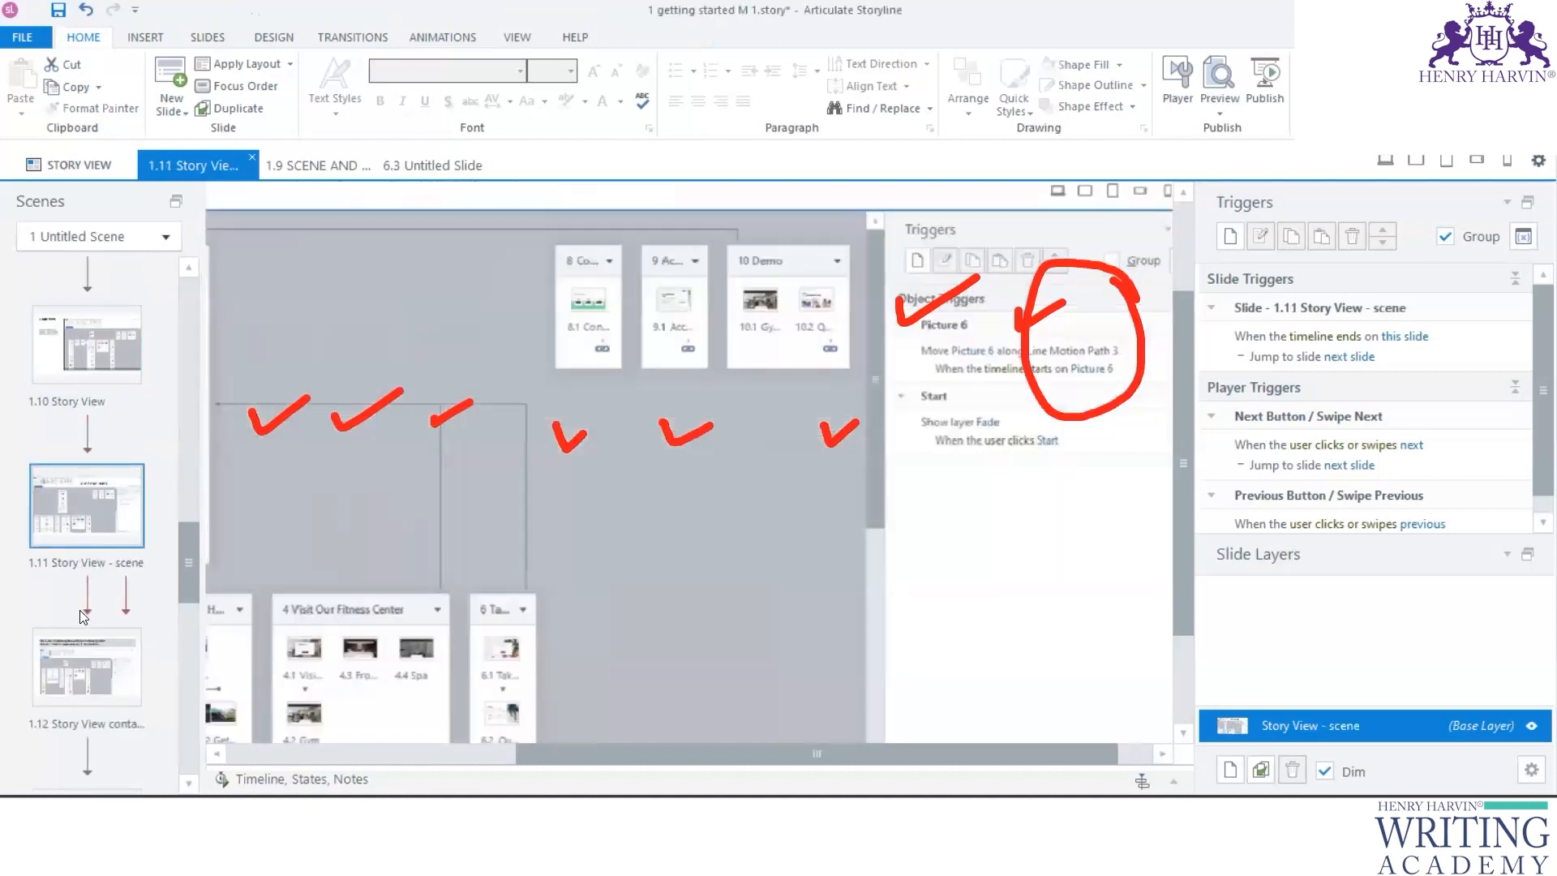
scroll(579, 489, down, 3)
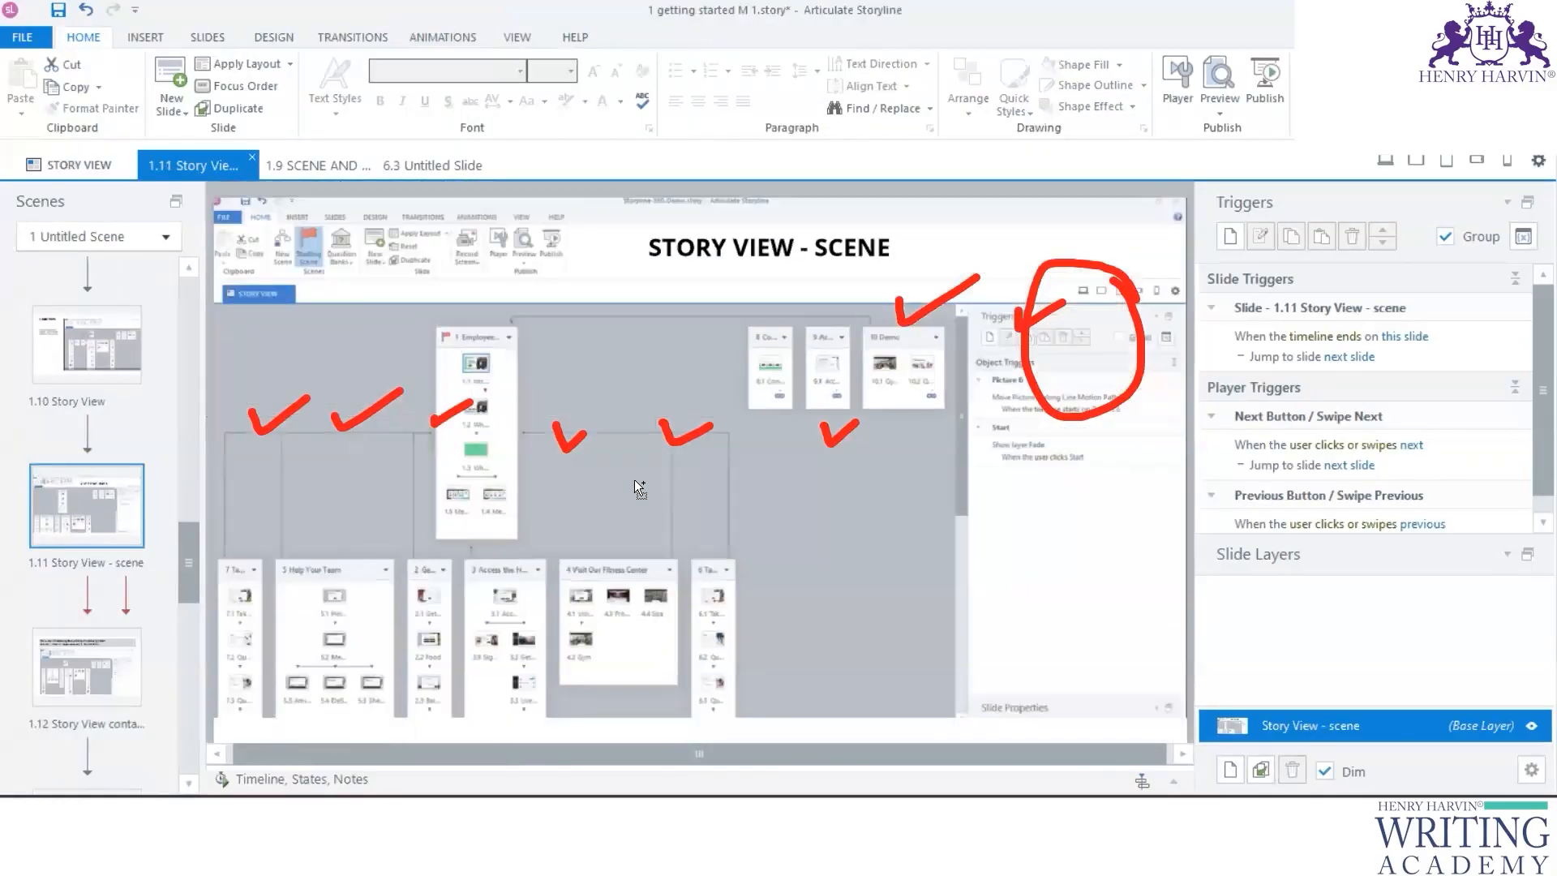
click(97, 669)
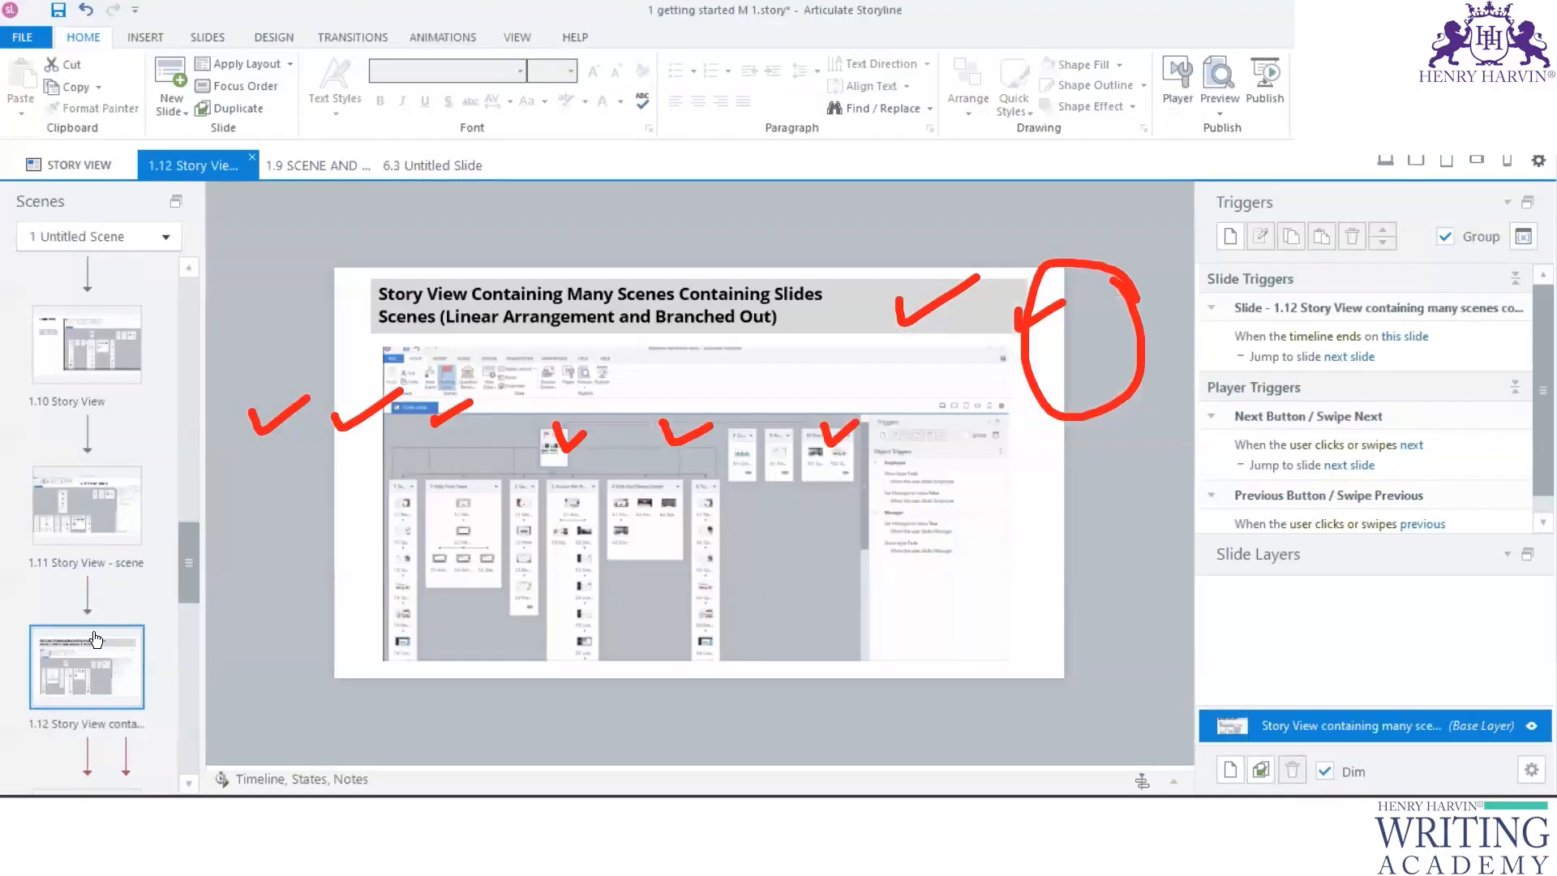
scroll(90, 616, down, 2)
click(89, 600)
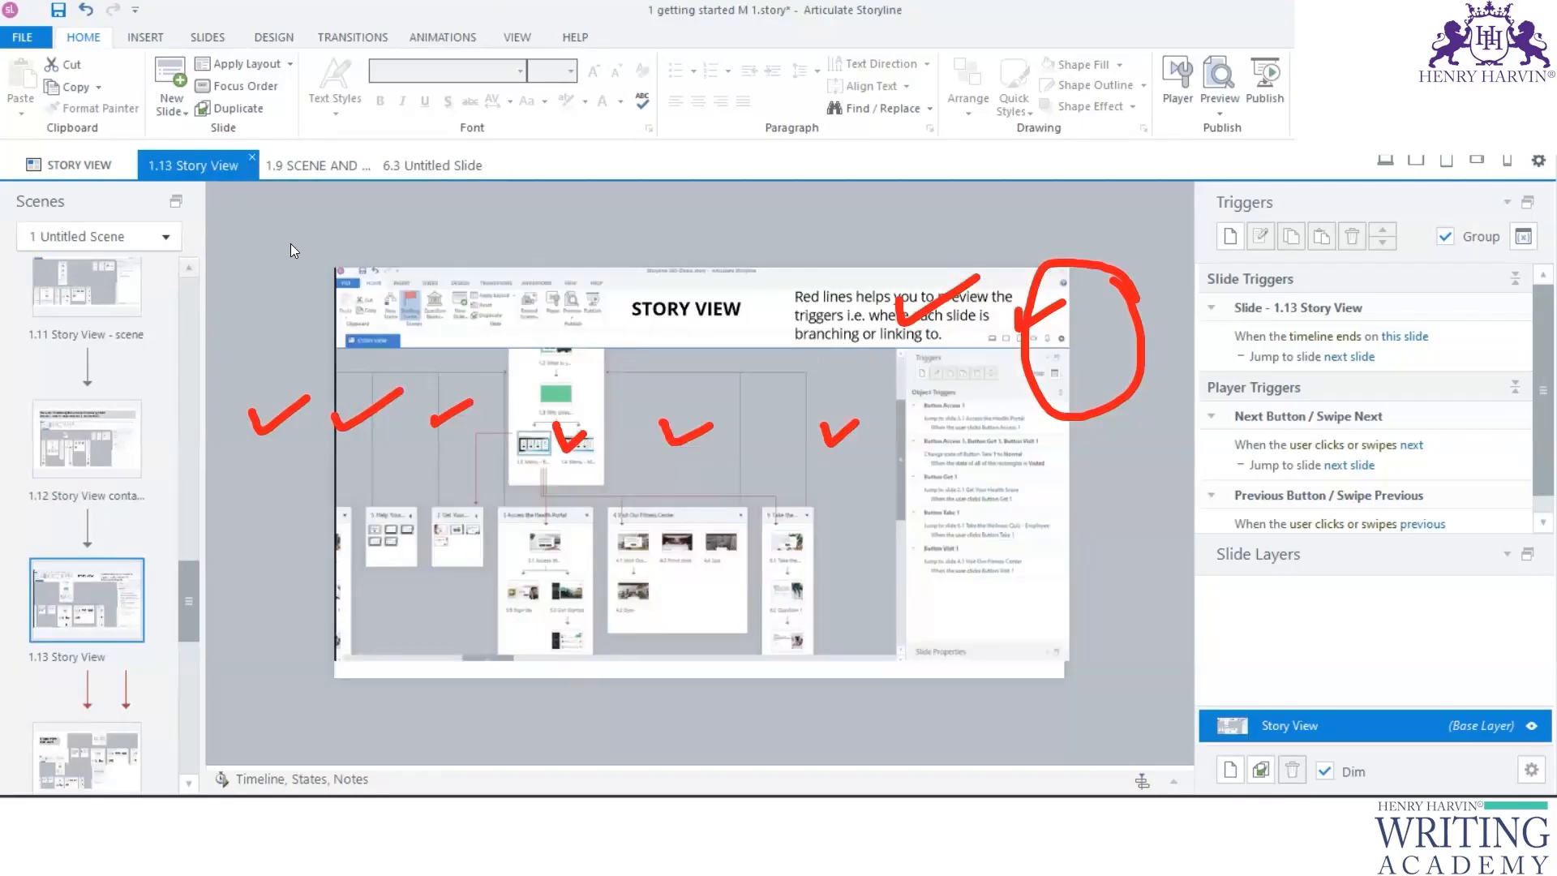
Step: Enlarge slide 1.13, circle the pictured 1.5 Menu slide in red, and trace its trigger line with an arrow to scene 2
scroll(614, 476, up, 3)
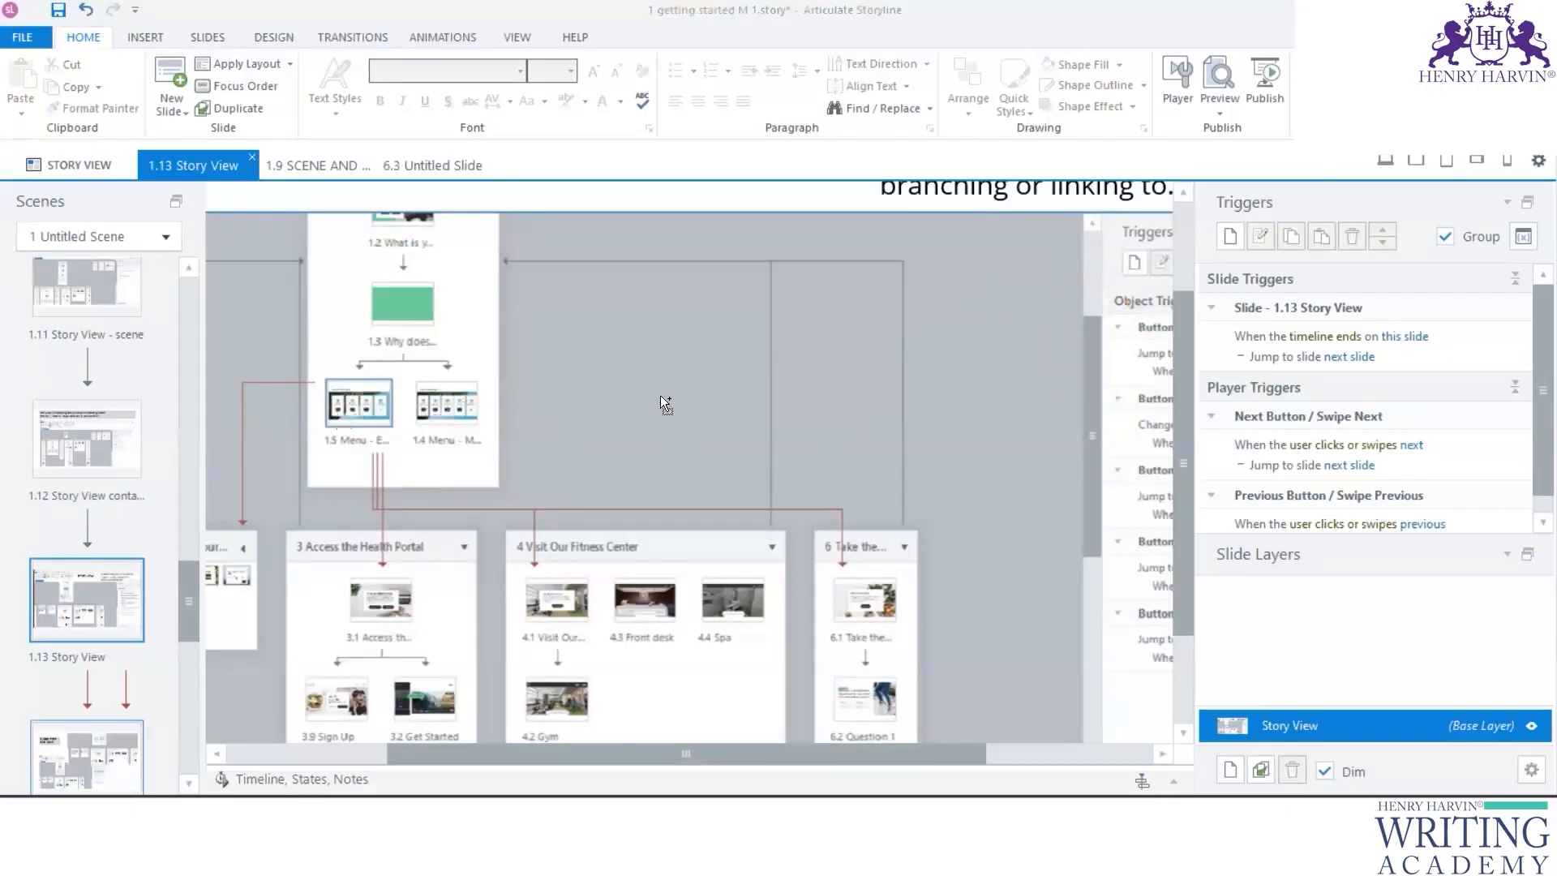
scroll(665, 397, down, 2)
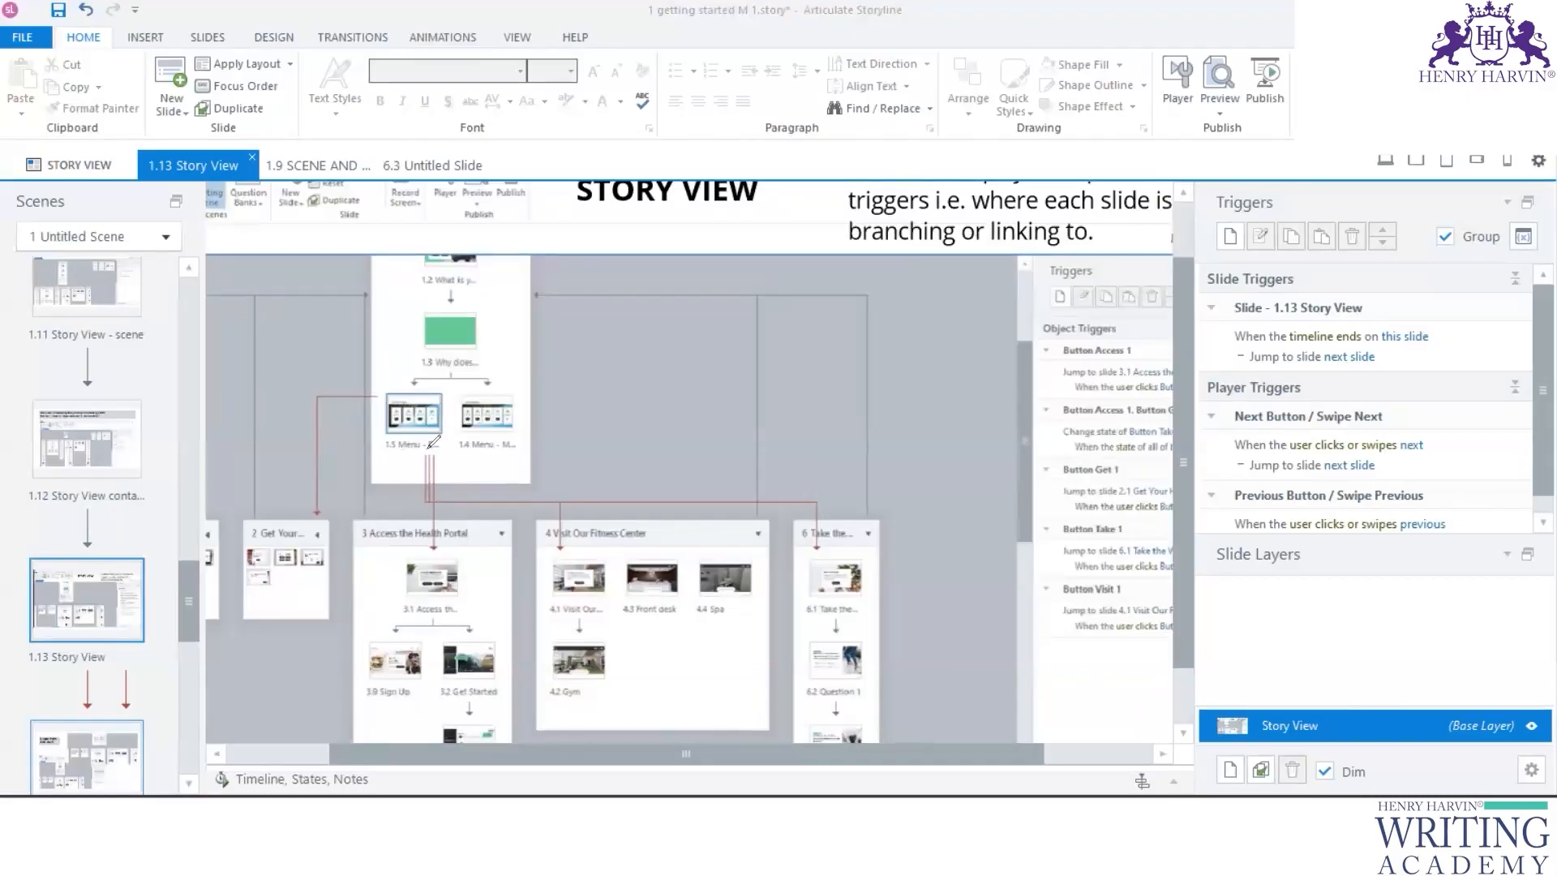
mouse_move(414, 444)
mouse_down()
mouse_move(448, 417)
mouse_move(397, 379)
mouse_move(404, 439)
mouse_move(412, 402)
mouse_move(446, 394)
mouse_up()
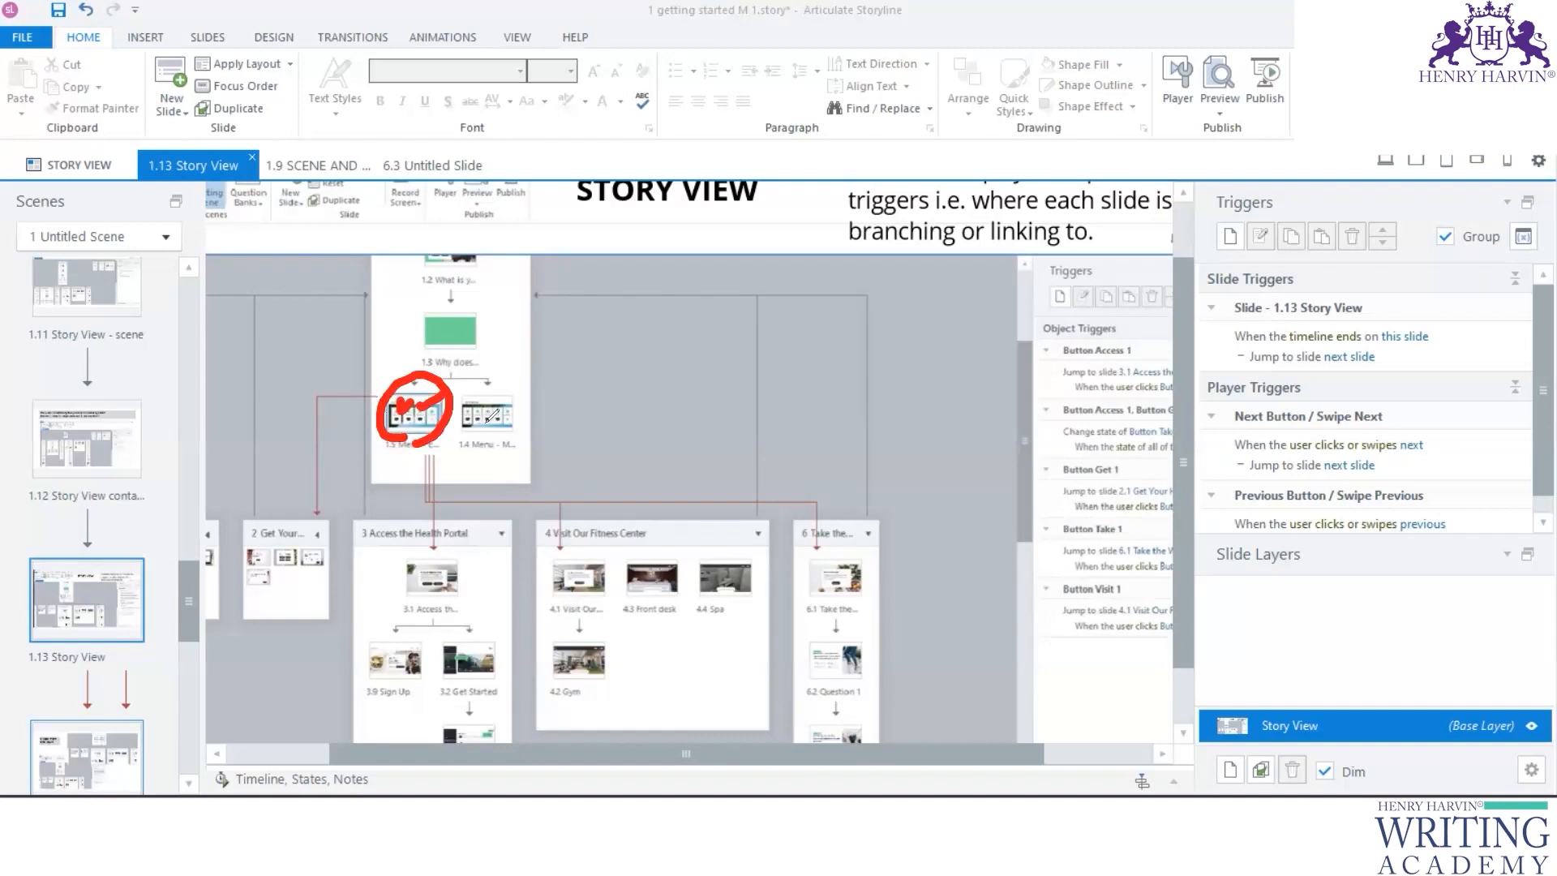
mouse_move(375, 396)
mouse_down()
mouse_move(321, 465)
mouse_move(321, 526)
mouse_up()
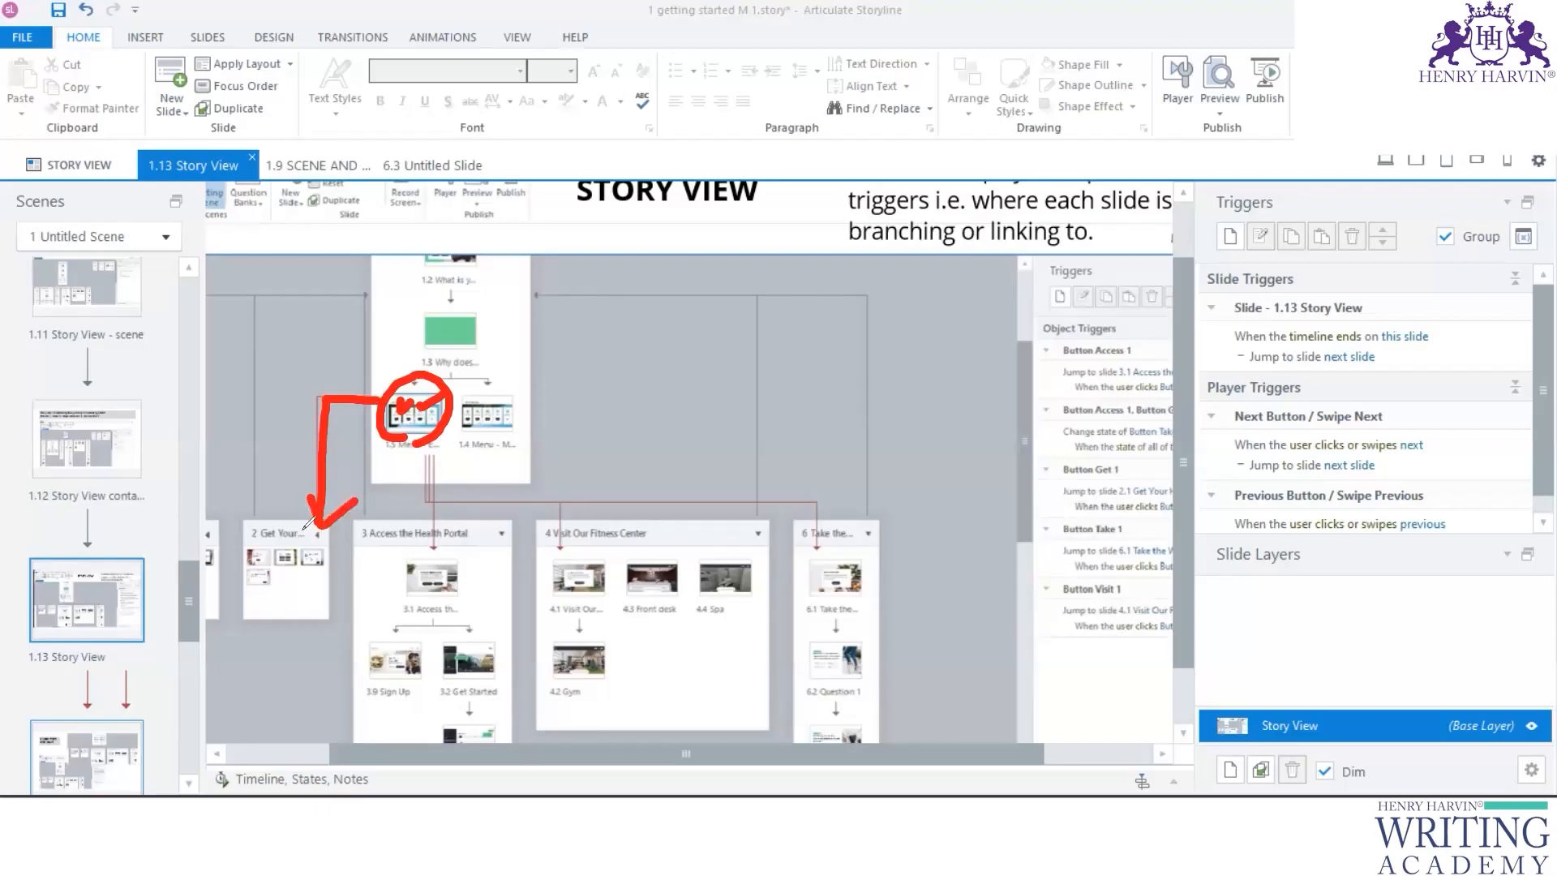